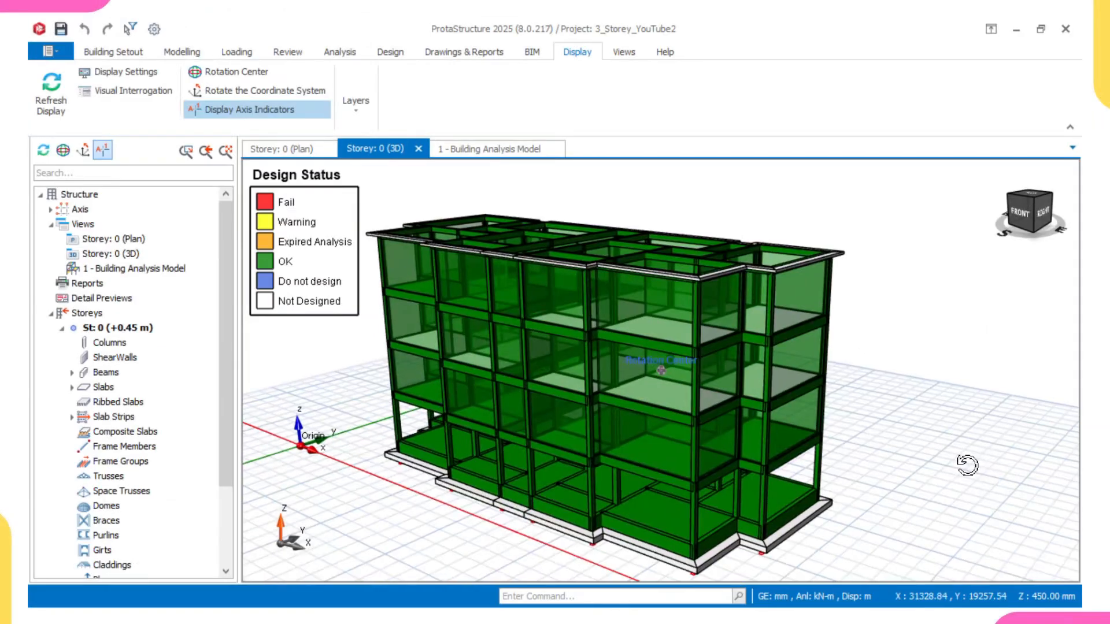
{"action": "middle_click_drag", "start_coordinate": [965, 463], "coordinate": [945, 442]}
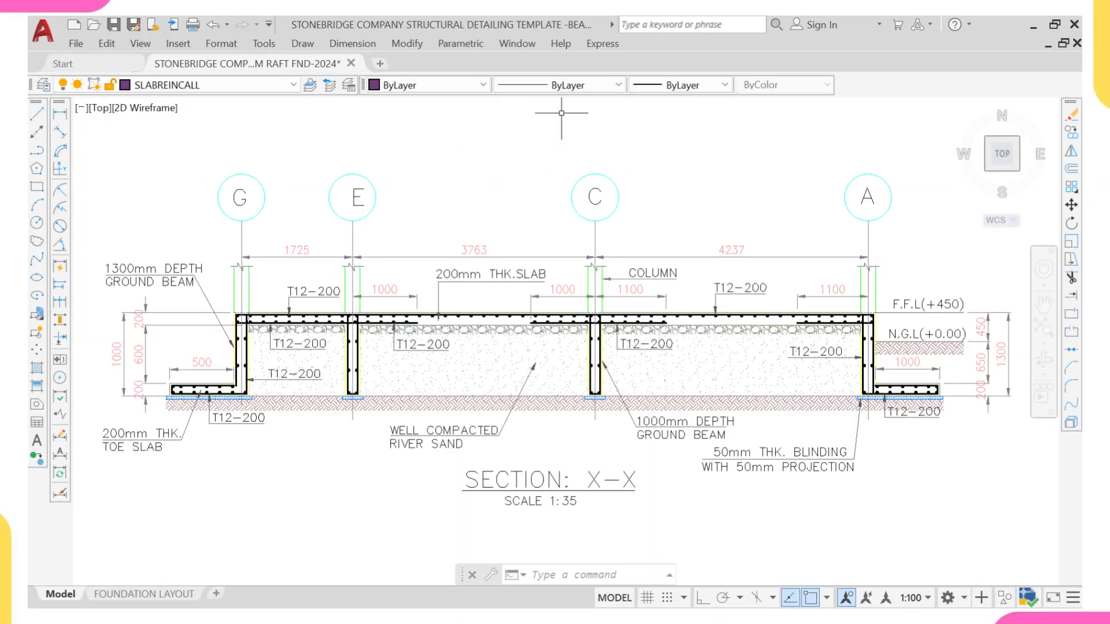
Step: Examine the raft foundation slab reinforcement detail and section drawing
{"action": "scroll", "coordinate": [562, 112], "scroll_direction": "down", "scroll_amount": 5}
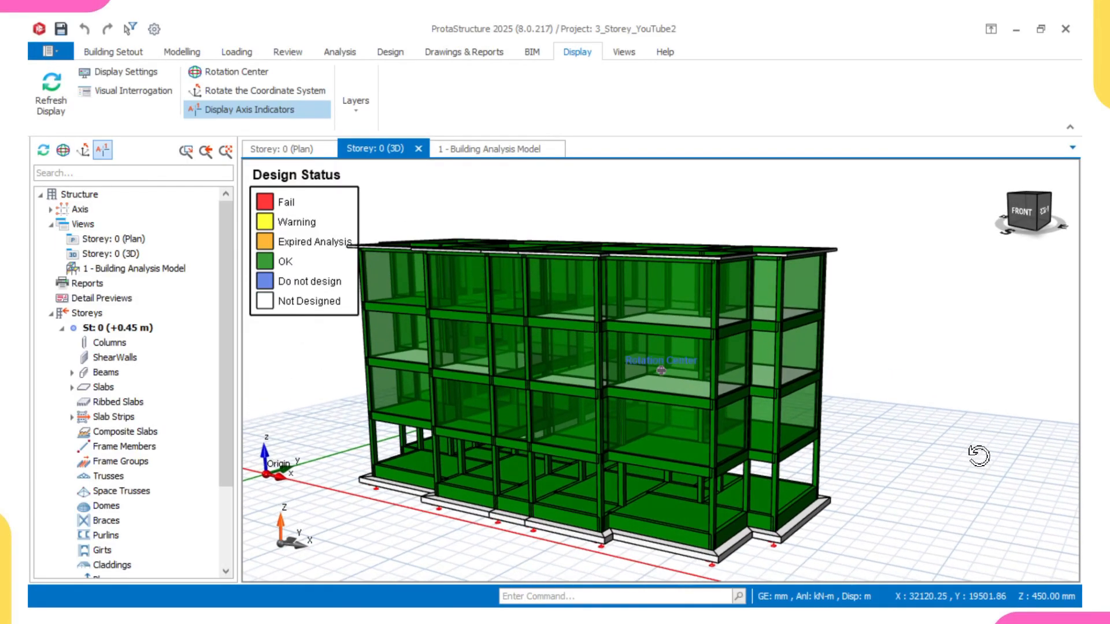
{"action": "mouse_move", "coordinate": [906, 454]}
{"action": "middle_mouse_down"}
{"action": "mouse_move", "coordinate": [993, 436]}
{"action": "mouse_move", "coordinate": [1001, 452]}
{"action": "mouse_move", "coordinate": [999, 389]}
{"action": "middle_mouse_up"}
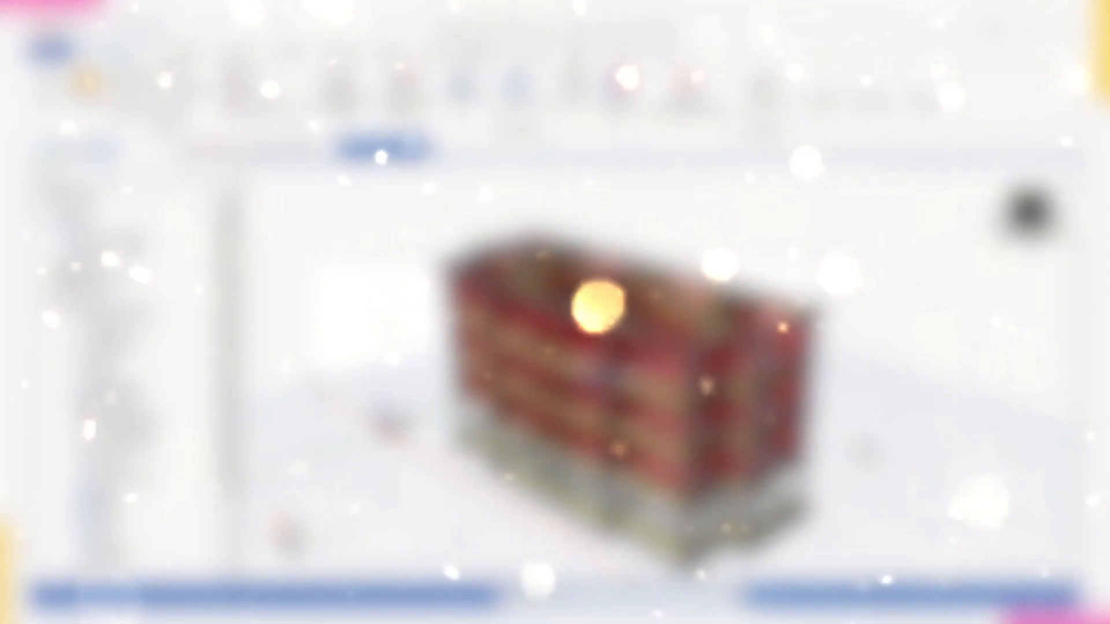
{"action": "middle_click_drag", "start_coordinate": [864, 452], "coordinate": [857, 427]}
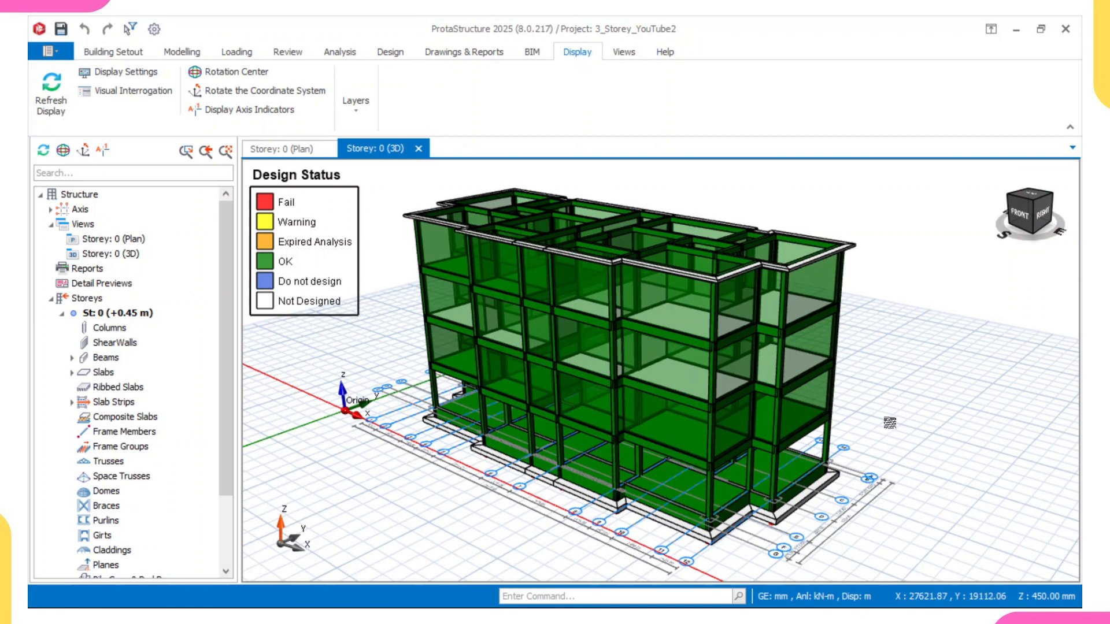
Step: Orbit around the 3D model and inspect the properties of the upper-storey beams and columns
{"action": "mouse_move", "coordinate": [861, 432]}
{"action": "middle_mouse_down"}
{"action": "mouse_move", "coordinate": [833, 422]}
{"action": "mouse_move", "coordinate": [770, 441]}
{"action": "mouse_move", "coordinate": [686, 433]}
{"action": "middle_mouse_up"}
{"action": "scroll", "coordinate": [635, 359], "scroll_direction": "up", "scroll_amount": 3}
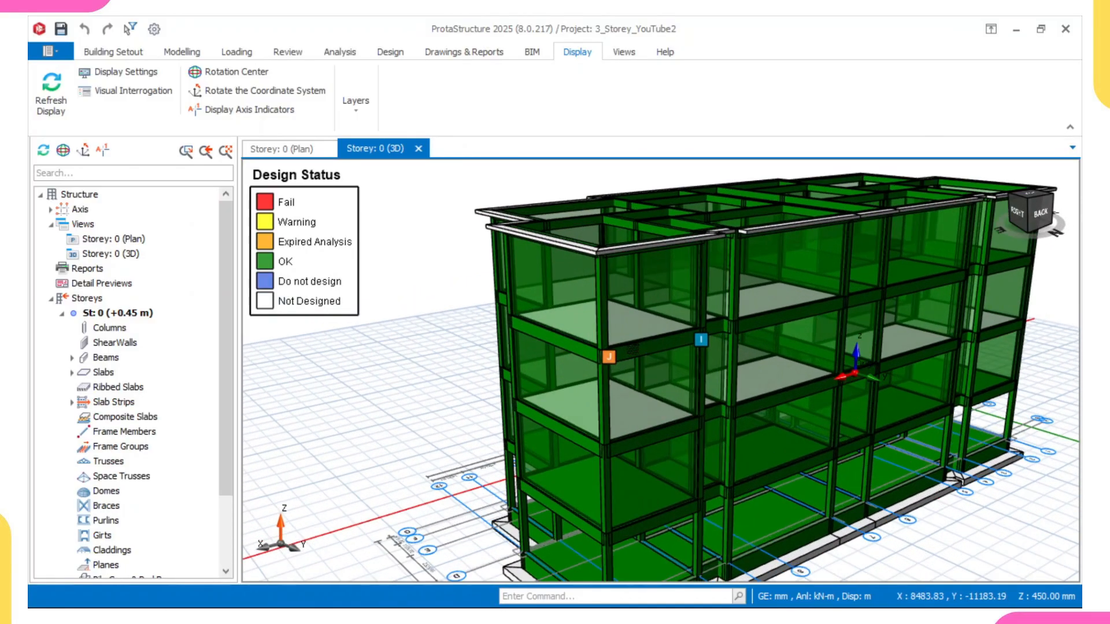
{"action": "mouse_move", "coordinate": [599, 279]}
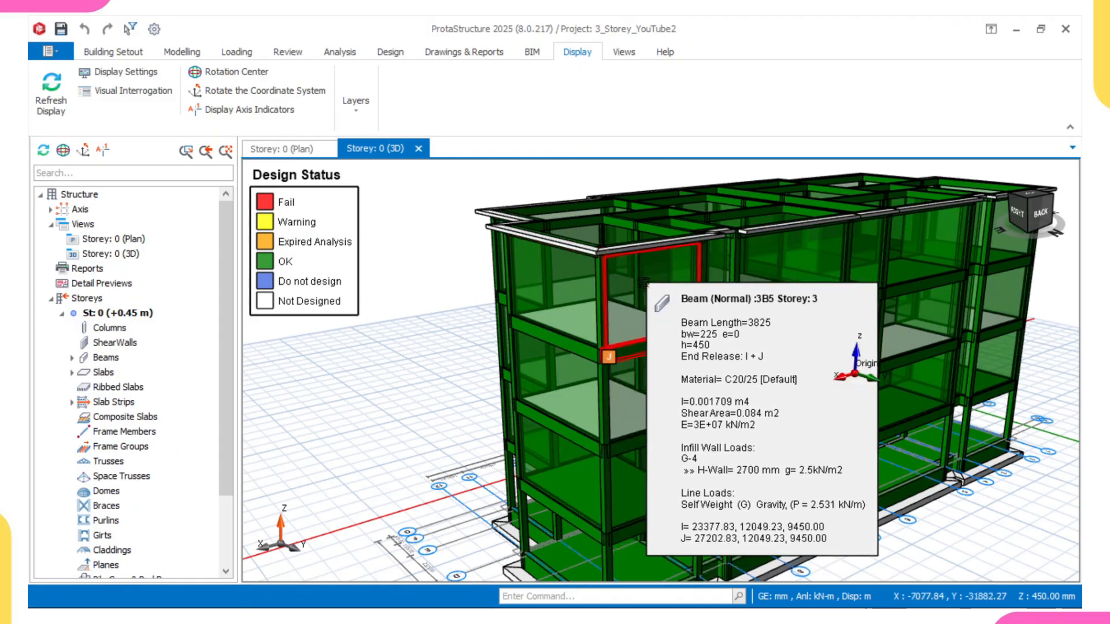
{"action": "scroll", "coordinate": [598, 281], "scroll_direction": "up", "scroll_amount": 3}
{"action": "mouse_move", "coordinate": [647, 354]}
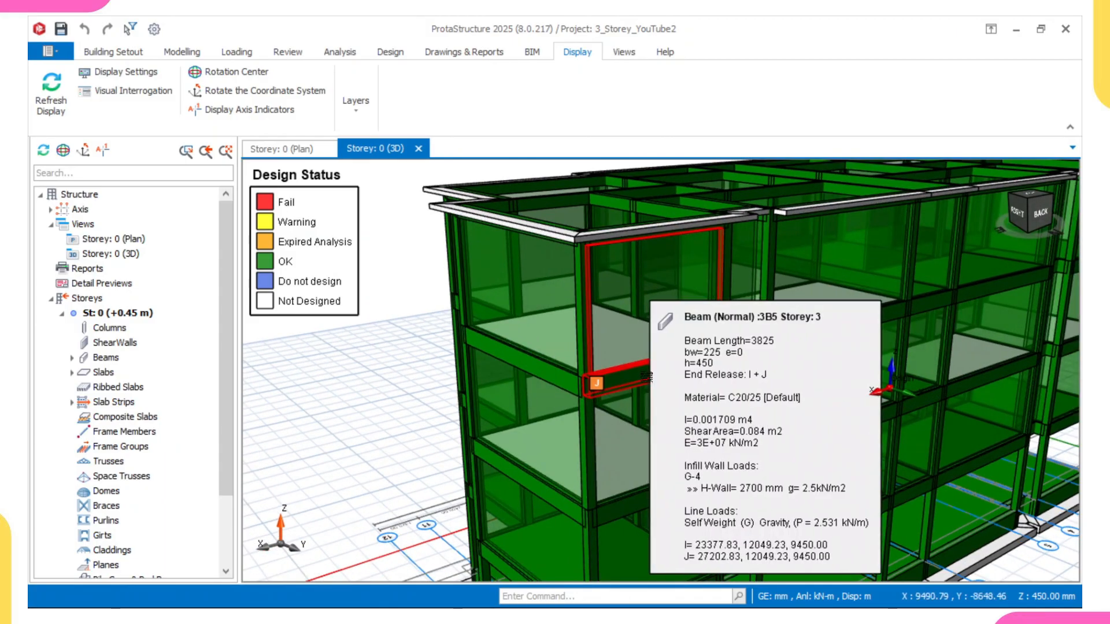
{"action": "scroll", "coordinate": [641, 365], "scroll_direction": "down", "scroll_amount": 1}
{"action": "scroll", "coordinate": [638, 370], "scroll_direction": "down", "scroll_amount": 1}
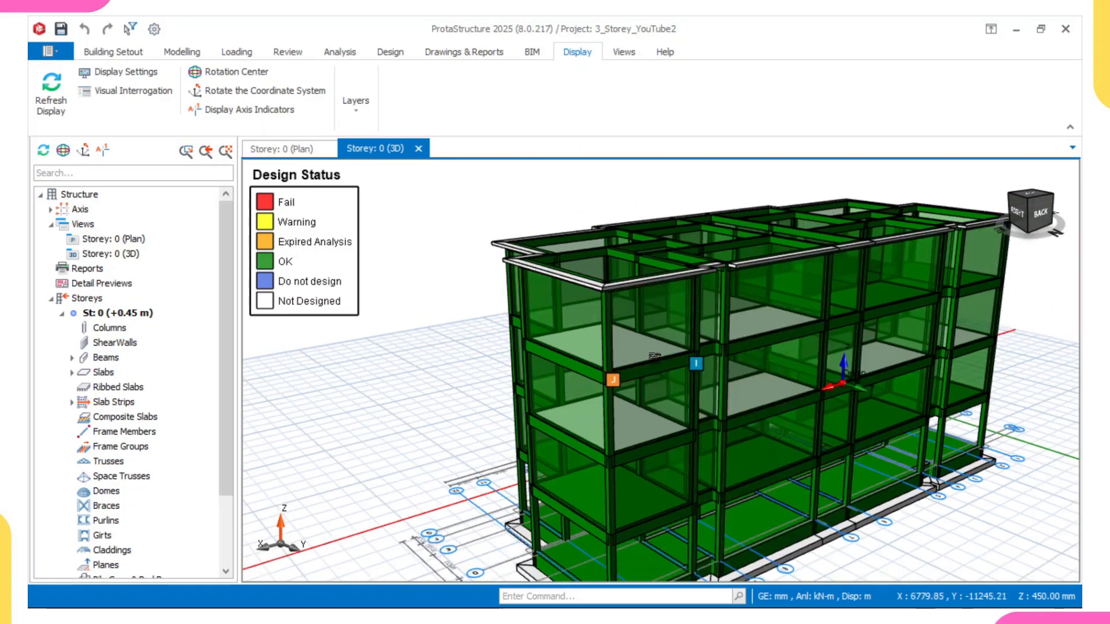
{"action": "scroll", "coordinate": [654, 363], "scroll_direction": "down", "scroll_amount": 1}
{"action": "scroll", "coordinate": [720, 361], "scroll_direction": "up", "scroll_amount": 1}
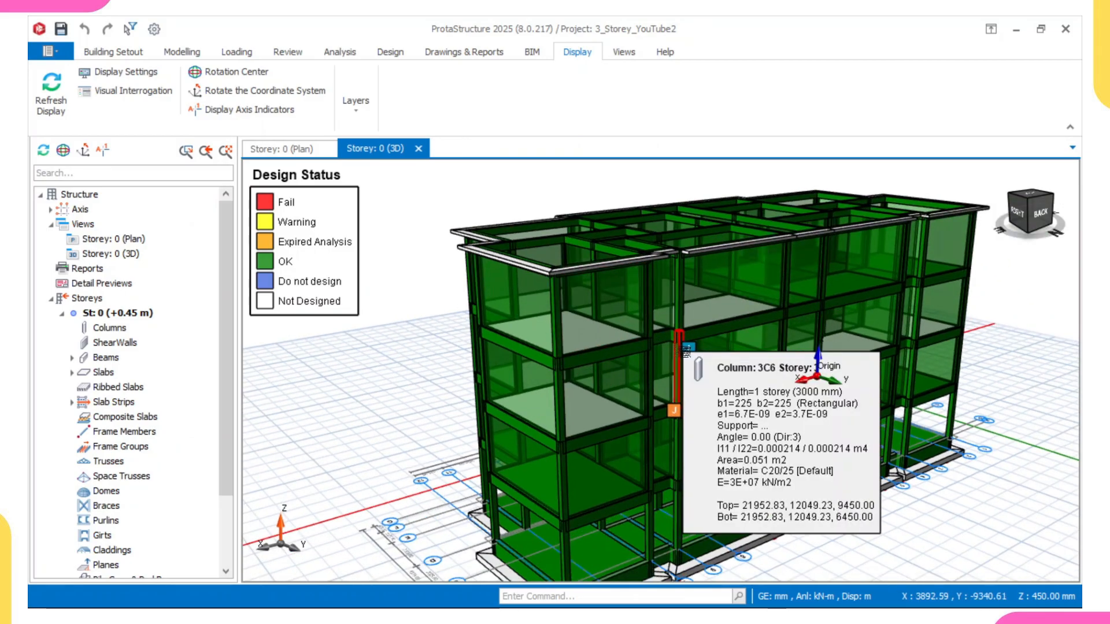
Step: Orbit beneath the building to examine the foundation beams and raft slab design status in 3D
{"action": "middle_click_drag", "start_coordinate": [706, 370], "coordinate": [696, 357]}
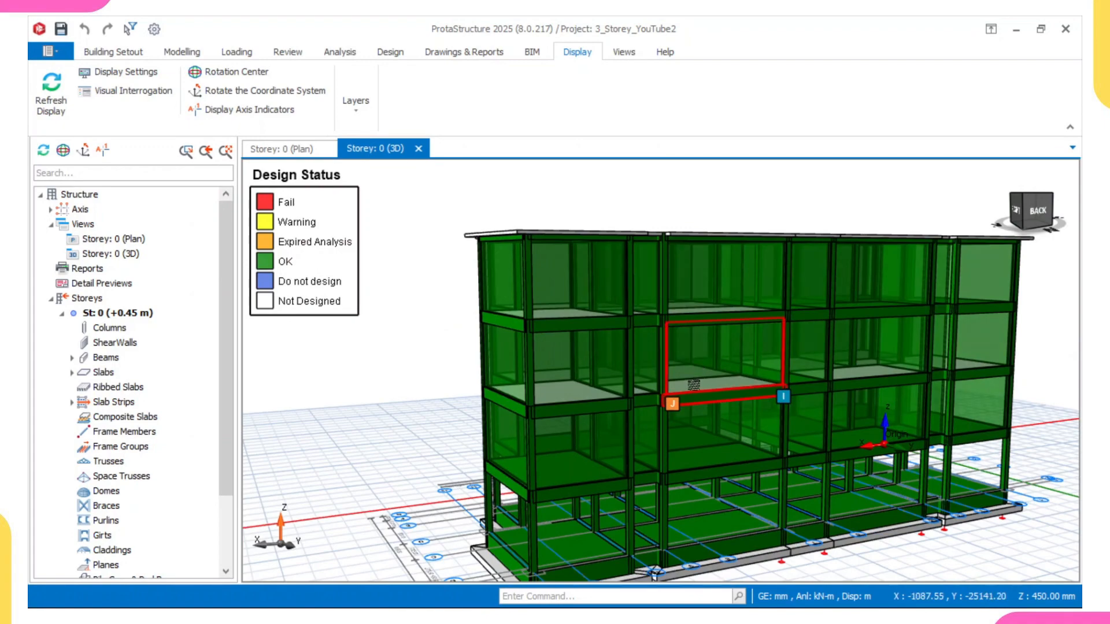
{"action": "scroll", "coordinate": [693, 385], "scroll_direction": "up", "scroll_amount": 1}
{"action": "scroll", "coordinate": [712, 441], "scroll_direction": "down", "scroll_amount": 2}
{"action": "middle_click_drag", "start_coordinate": [715, 442], "coordinate": [700, 401]}
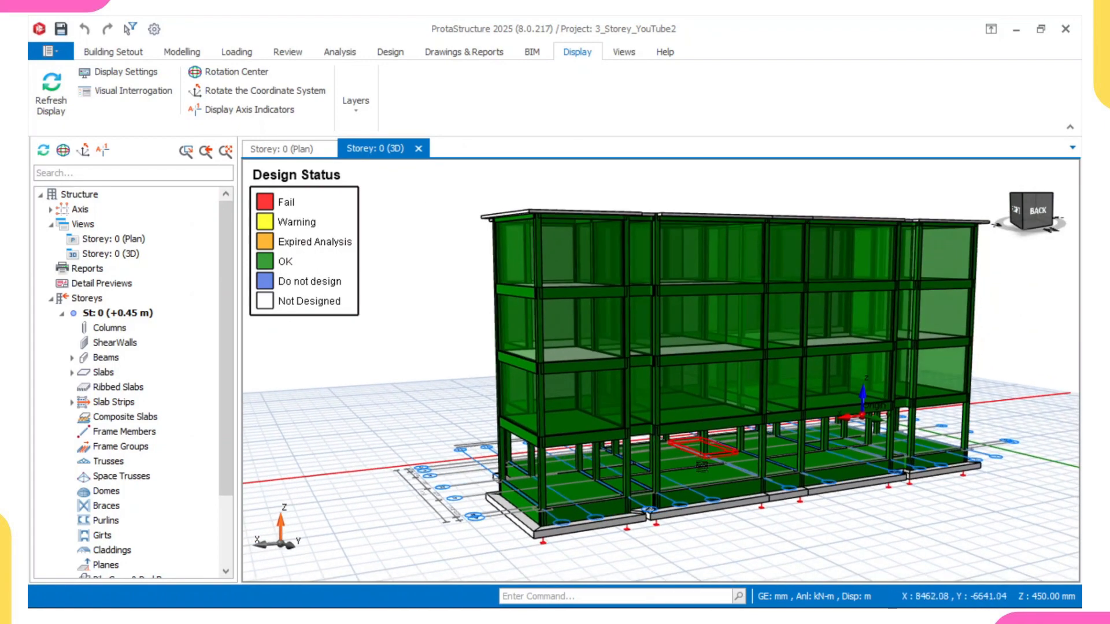
{"action": "scroll", "coordinate": [701, 465], "scroll_direction": "up", "scroll_amount": 3}
{"action": "mouse_move", "coordinate": [689, 478]}
{"action": "middle_mouse_down"}
{"action": "mouse_move", "coordinate": [664, 433]}
{"action": "mouse_move", "coordinate": [628, 433]}
{"action": "middle_mouse_up"}
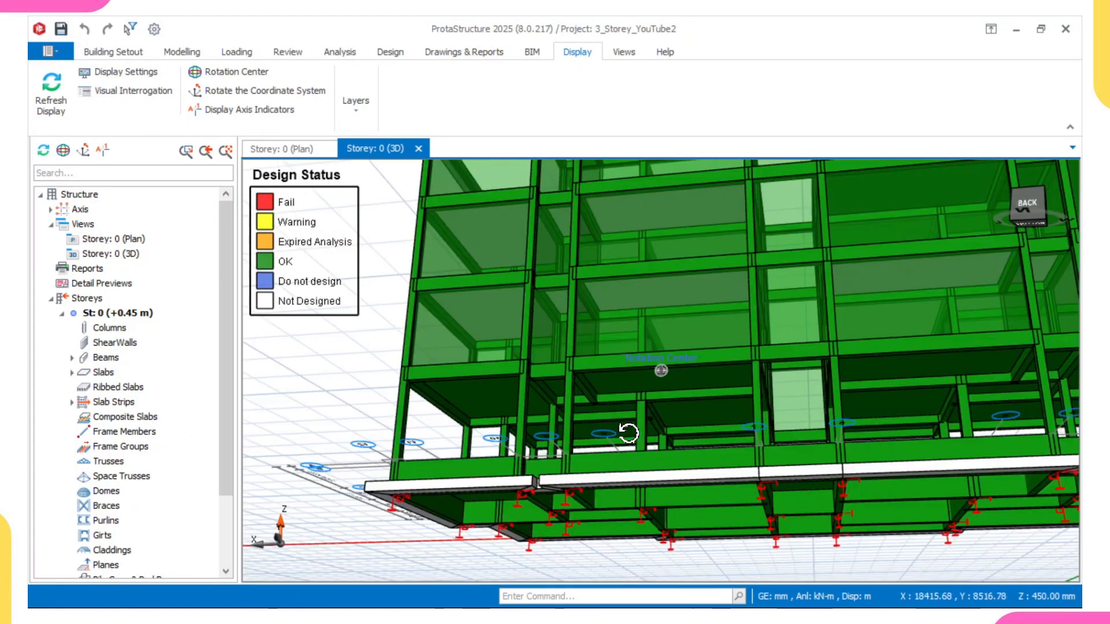
{"action": "scroll", "coordinate": [629, 432], "scroll_direction": "down", "scroll_amount": 4}
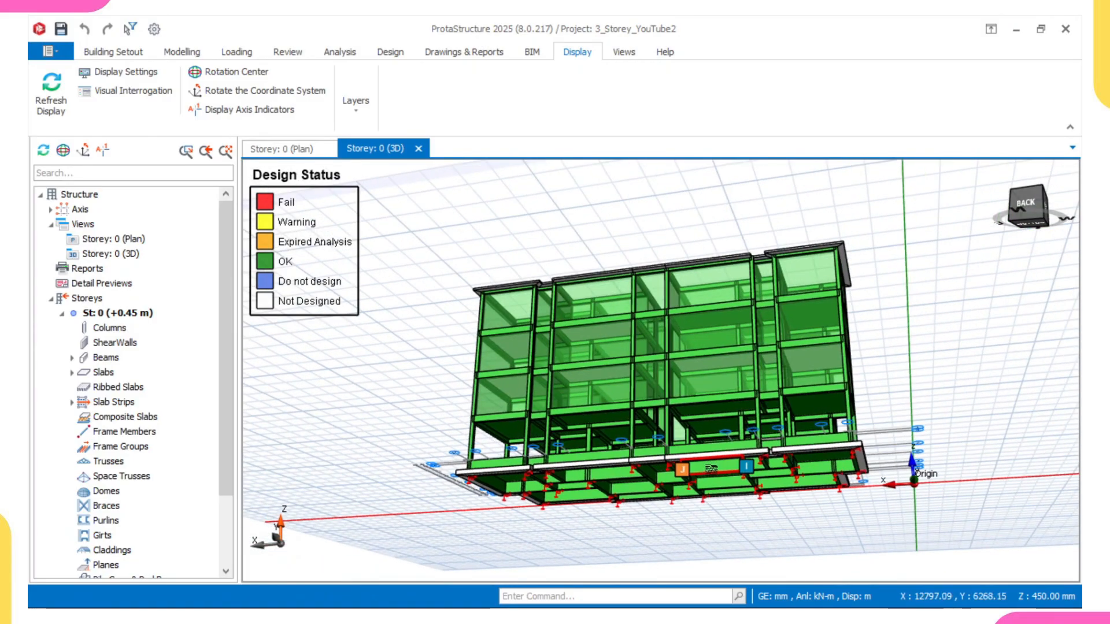
{"action": "mouse_move", "coordinate": [708, 468]}
{"action": "middle_mouse_down"}
{"action": "mouse_move", "coordinate": [556, 476]}
{"action": "mouse_move", "coordinate": [520, 411]}
{"action": "middle_mouse_up"}
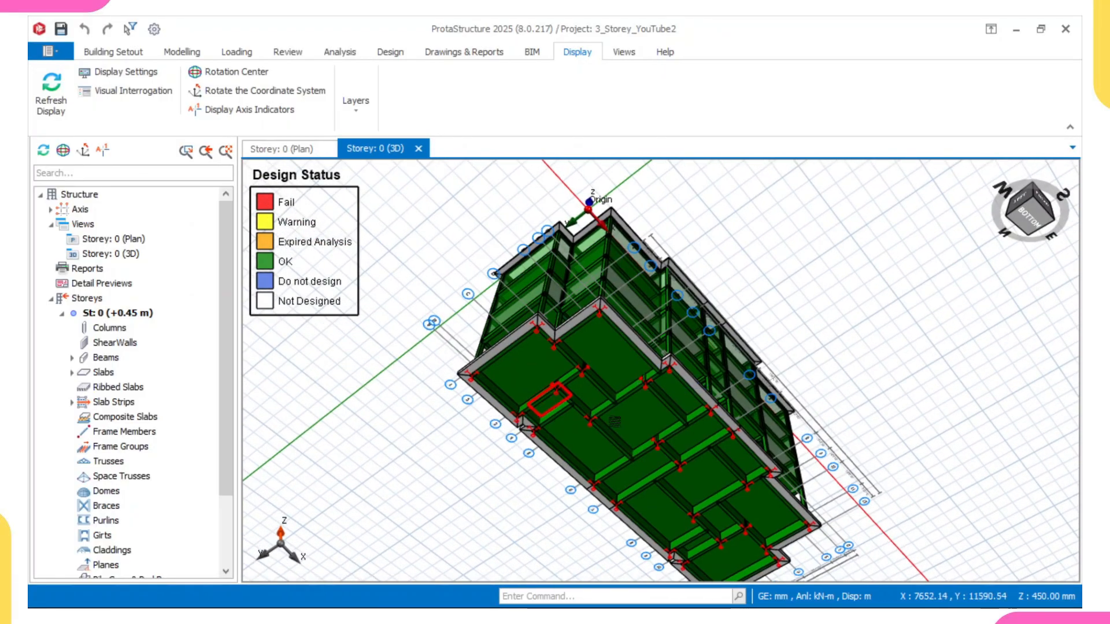
{"action": "mouse_move", "coordinate": [609, 423]}
{"action": "middle_mouse_down"}
{"action": "mouse_move", "coordinate": [555, 461]}
{"action": "mouse_move", "coordinate": [555, 509]}
{"action": "middle_mouse_up"}
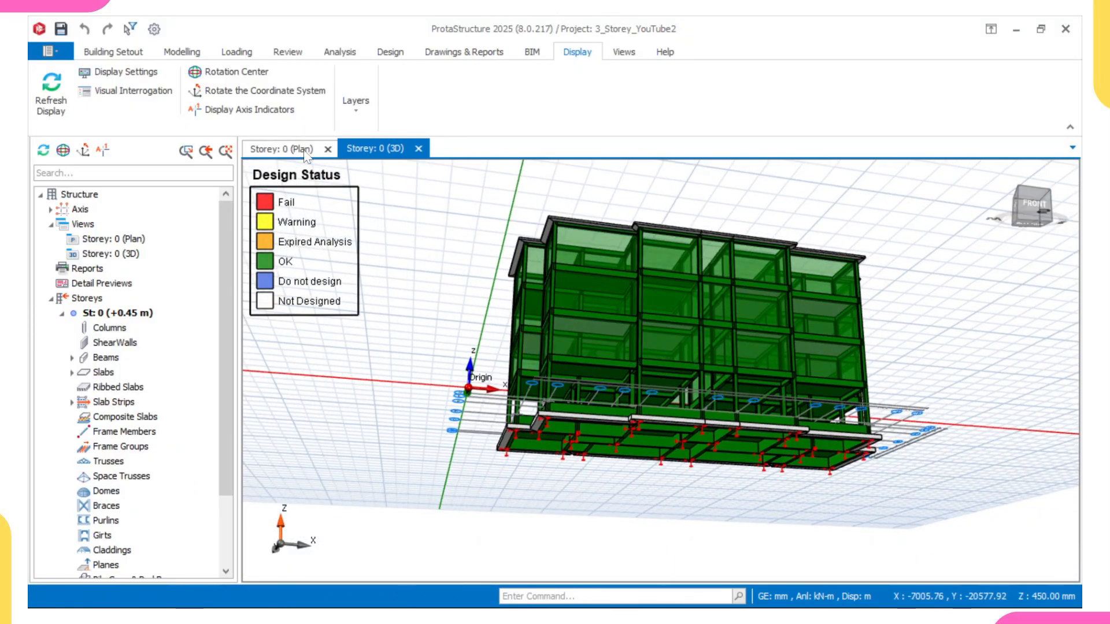
Step: Switch to the Storey 0 plan view and examine the raft slab FS4 reinforcement labels
{"action": "left_click", "coordinate": [278, 149]}
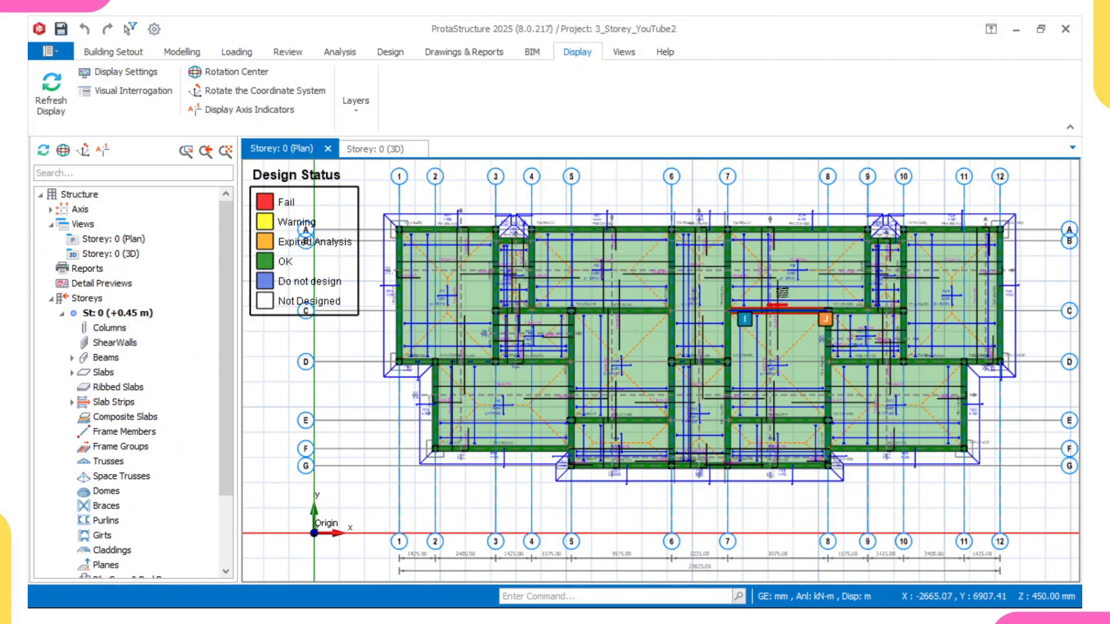
{"action": "scroll", "coordinate": [606, 276], "scroll_direction": "up", "scroll_amount": 5}
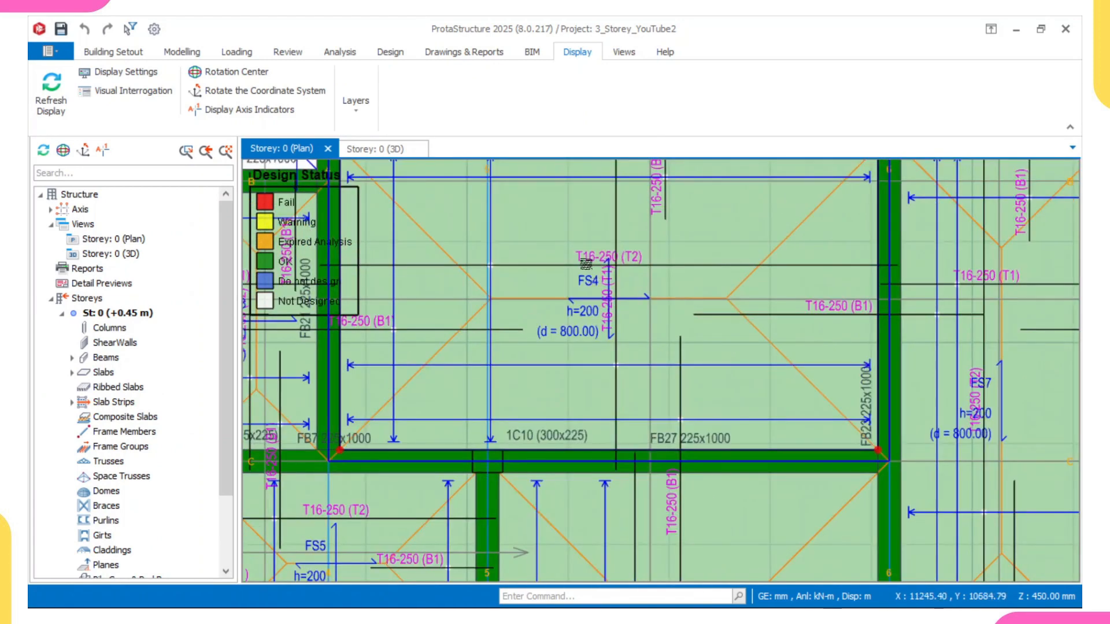
{"action": "scroll", "coordinate": [600, 286], "scroll_direction": "up", "scroll_amount": 2}
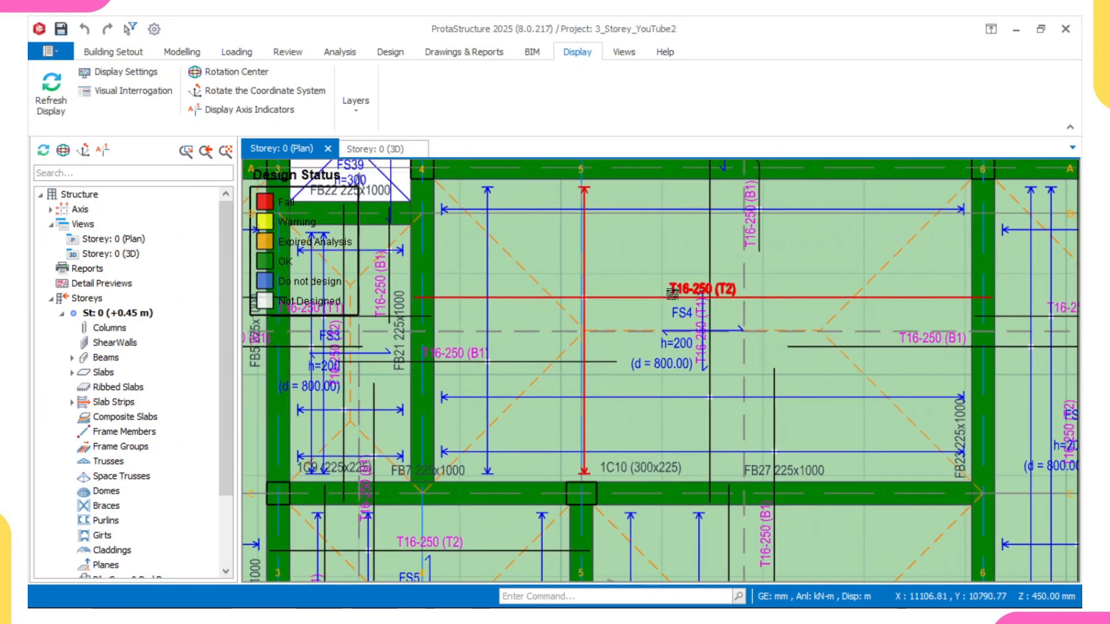
{"action": "scroll", "coordinate": [672, 294], "scroll_direction": "up", "scroll_amount": 3}
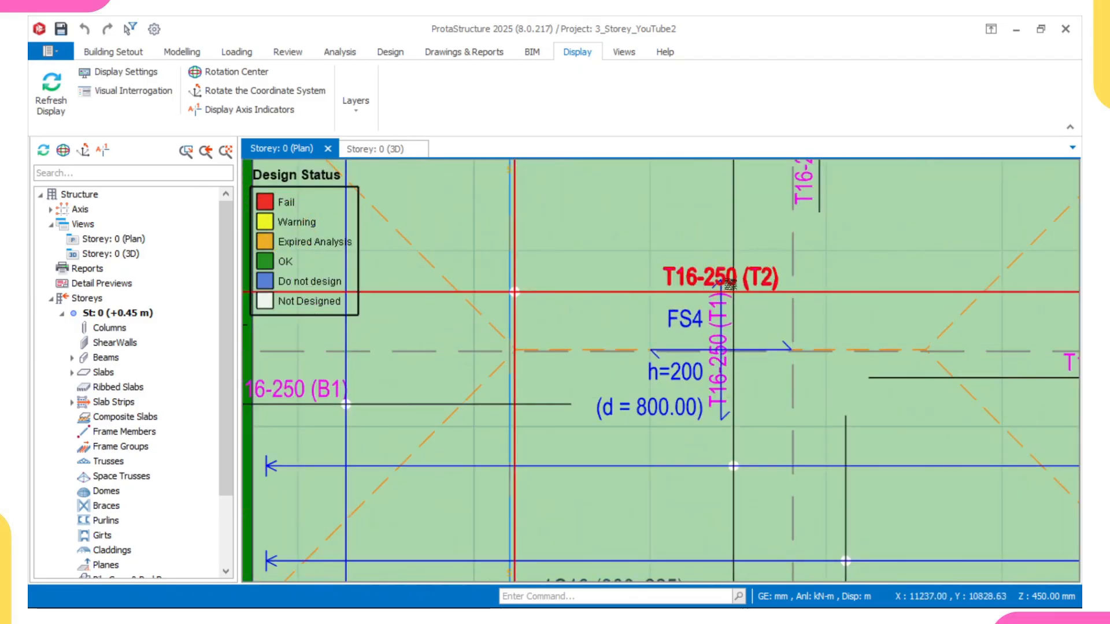
{"action": "scroll", "coordinate": [577, 309], "scroll_direction": "down", "scroll_amount": 2}
{"action": "middle_click_drag", "start_coordinate": [520, 321], "coordinate": [567, 431]}
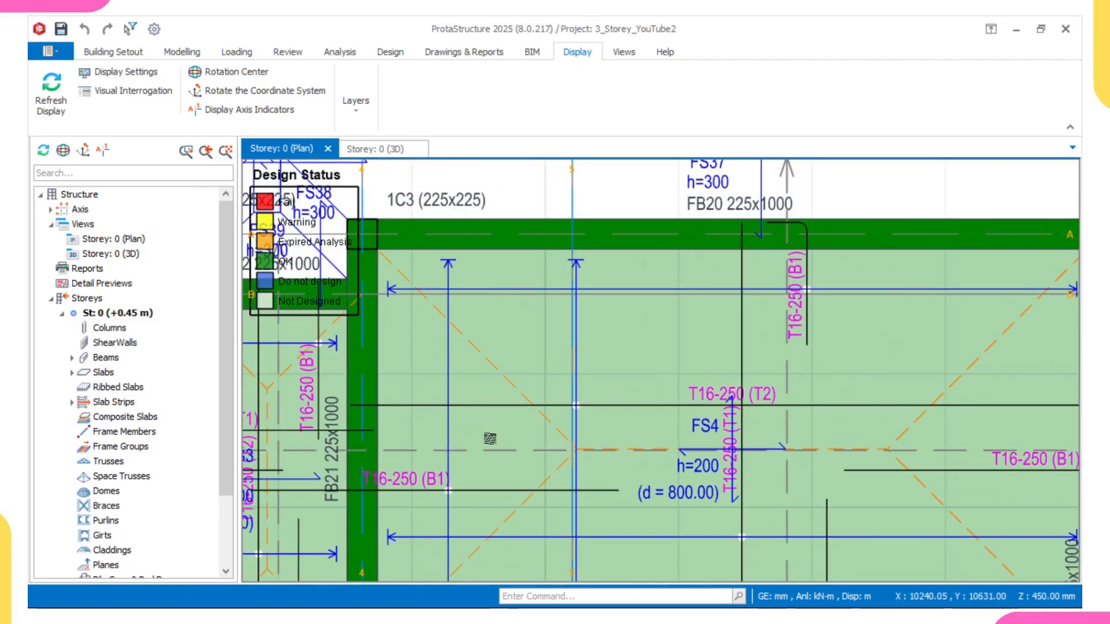
{"action": "scroll", "coordinate": [821, 413], "scroll_direction": "down", "scroll_amount": 3}
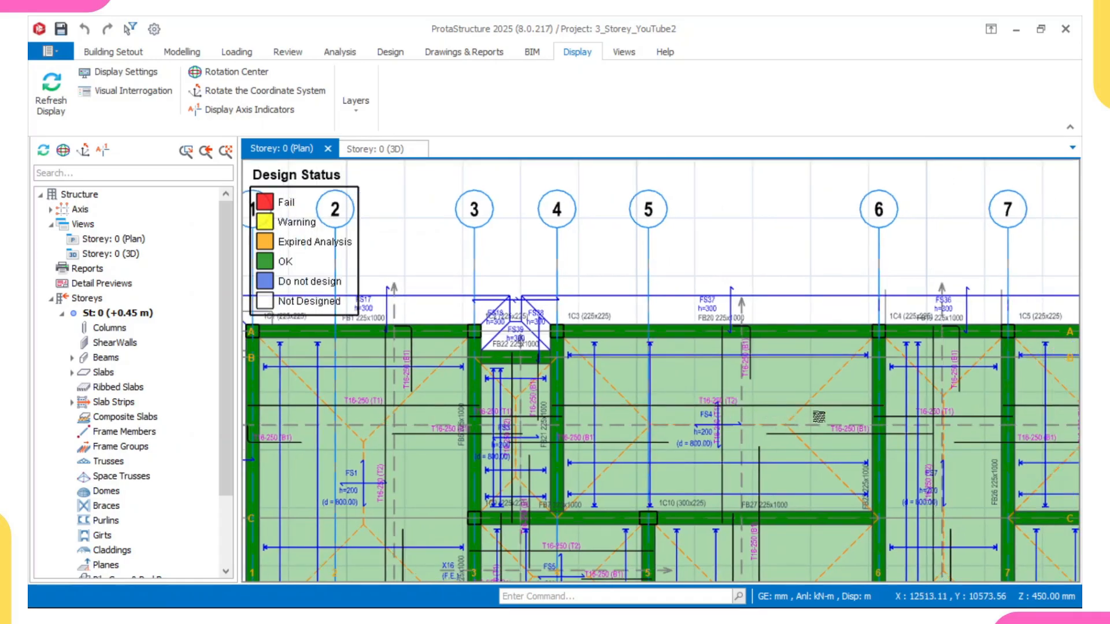
{"action": "scroll", "coordinate": [828, 416], "scroll_direction": "up", "scroll_amount": 3}
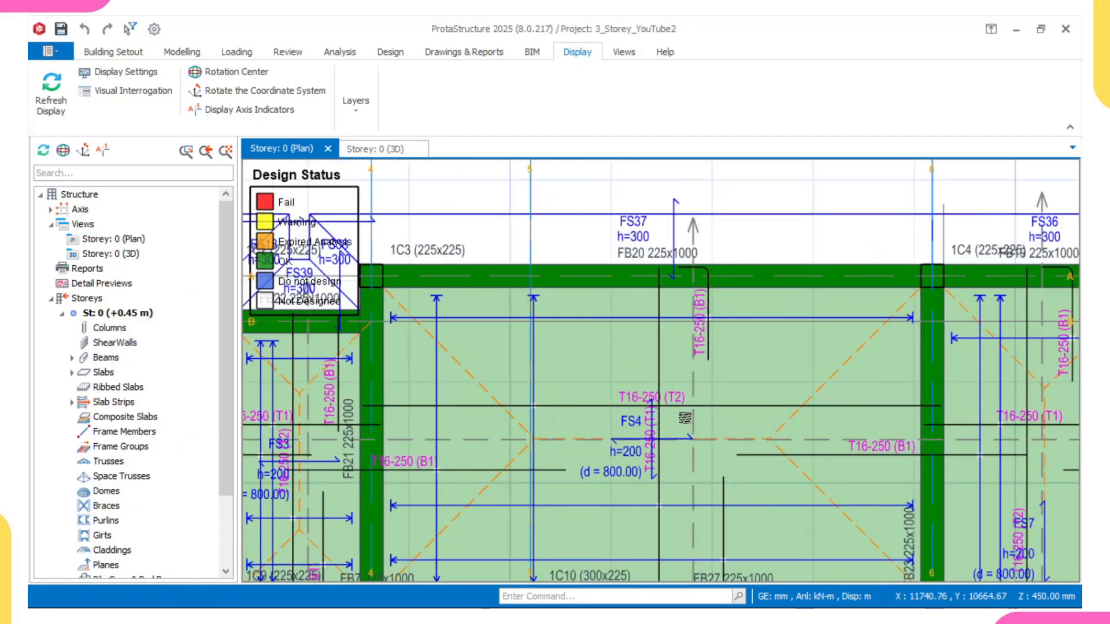
{"action": "scroll", "coordinate": [685, 418], "scroll_direction": "up", "scroll_amount": 4}
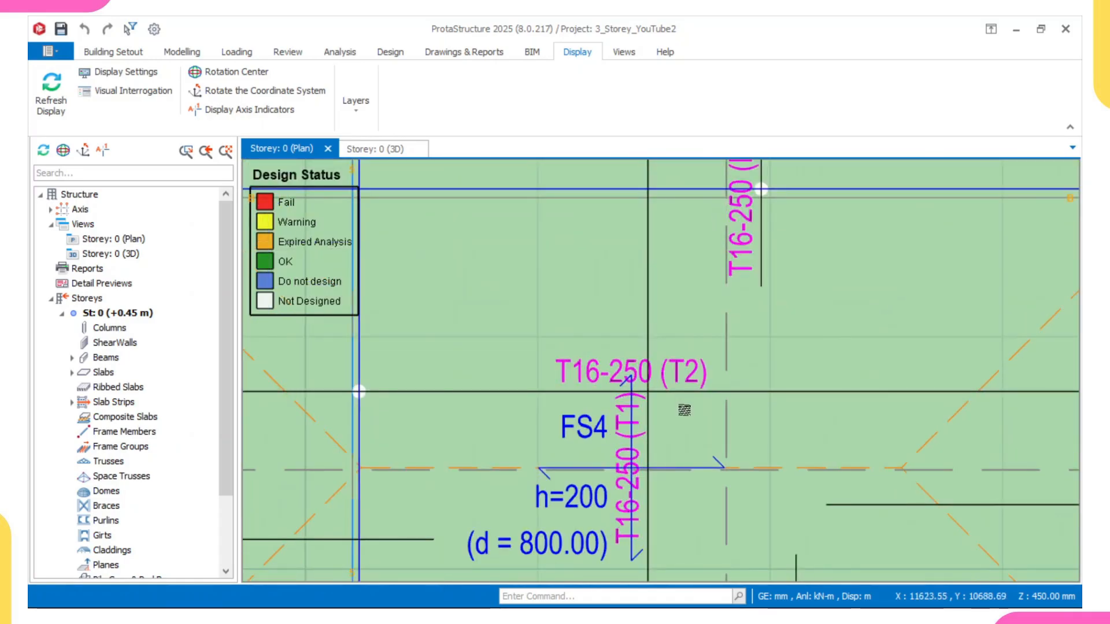
{"action": "scroll", "coordinate": [685, 410], "scroll_direction": "up", "scroll_amount": 1}
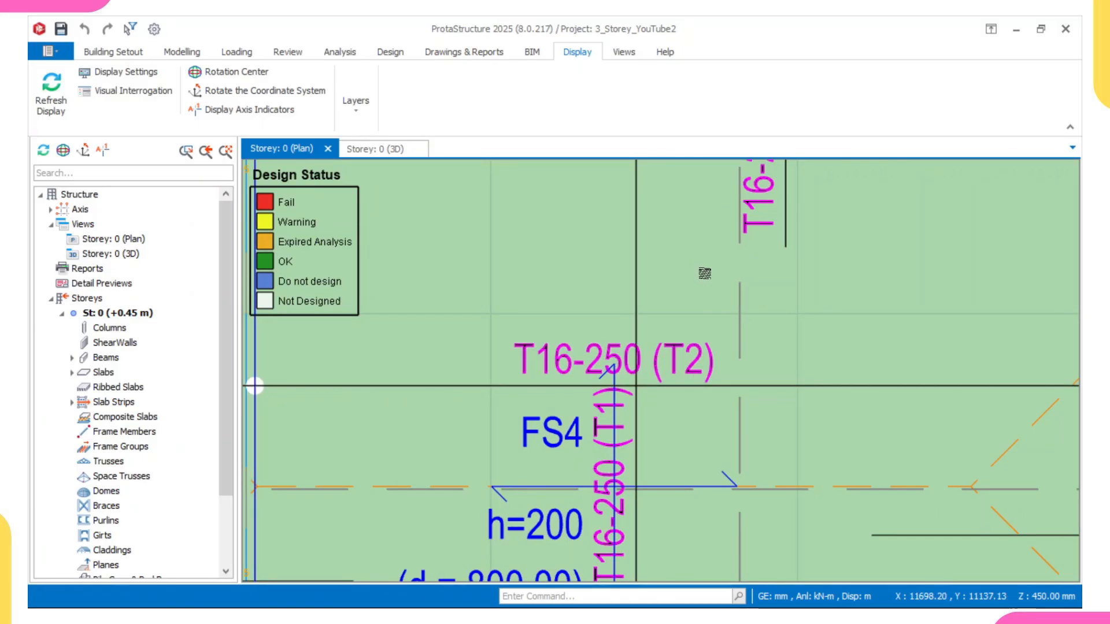
{"action": "scroll", "coordinate": [702, 281], "scroll_direction": "down", "scroll_amount": 2}
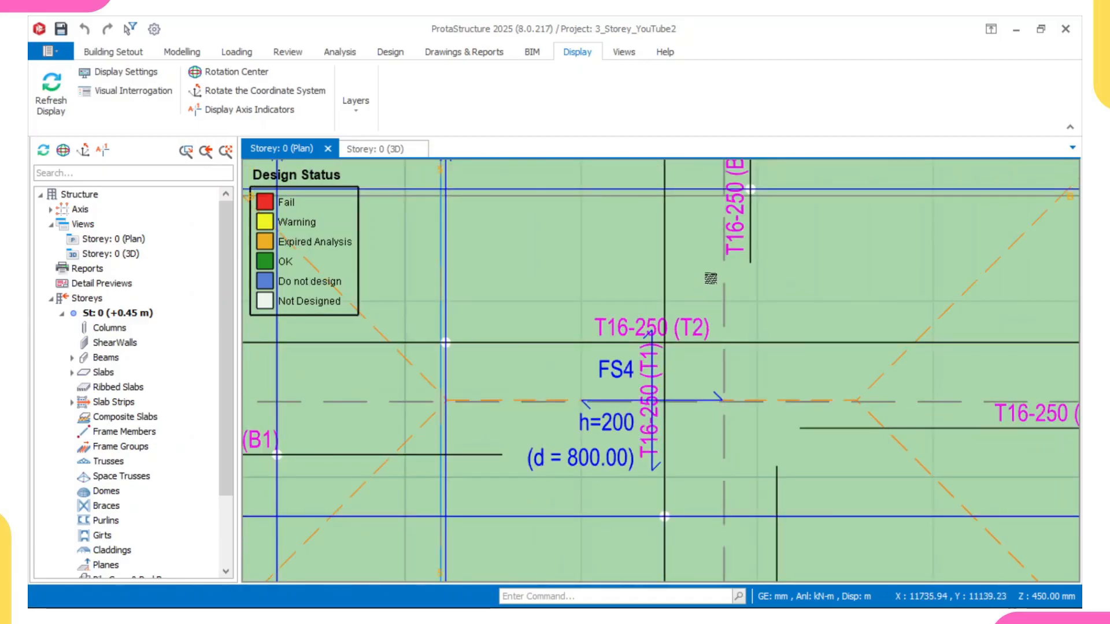
{"action": "scroll", "coordinate": [706, 285], "scroll_direction": "down", "scroll_amount": 1}
{"action": "scroll", "coordinate": [700, 298], "scroll_direction": "up", "scroll_amount": 1}
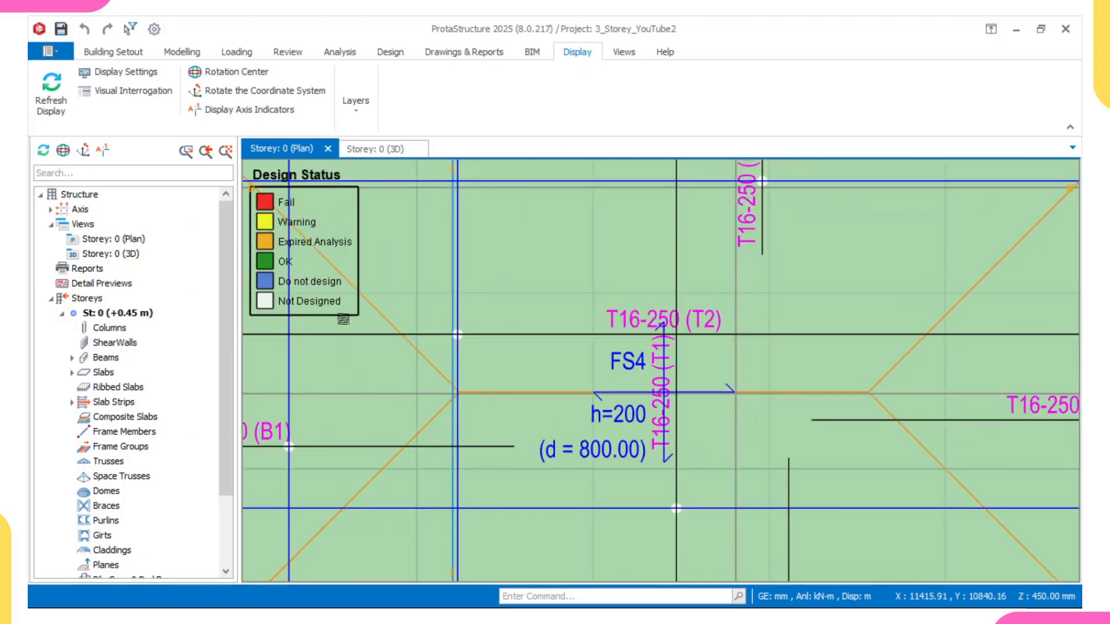
{"action": "scroll", "coordinate": [137, 466], "scroll_direction": "down", "scroll_amount": 2}
Step: Open the storey 1 plan and examine the slab reinforcement labels around slabs 1S1 and 1S7
{"action": "left_click", "coordinate": [110, 522]}
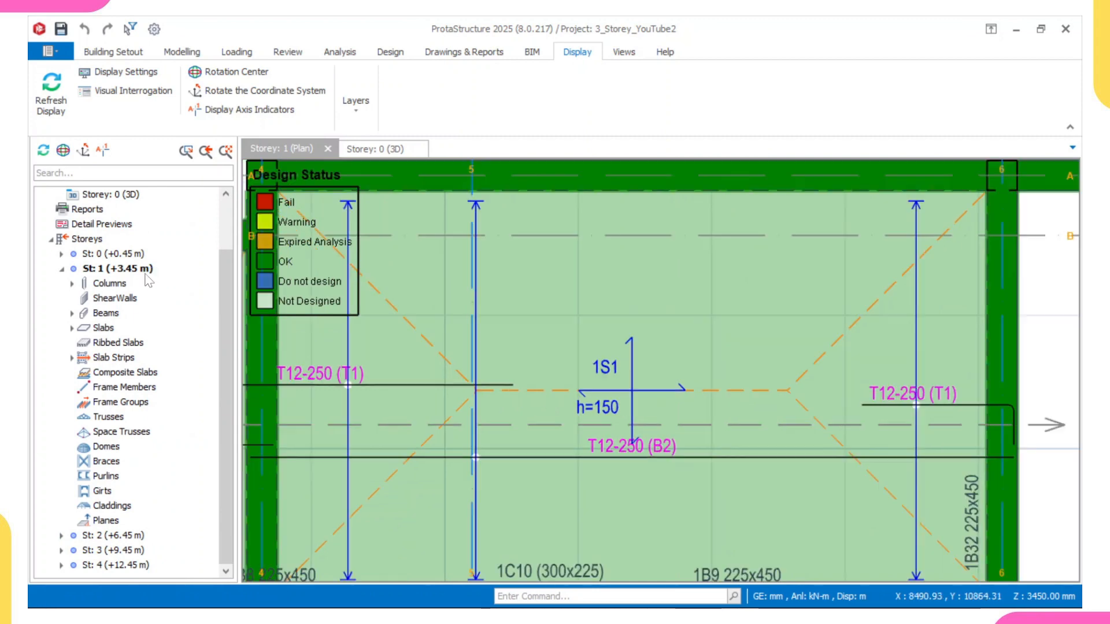
{"action": "scroll", "coordinate": [620, 398], "scroll_direction": "up", "scroll_amount": 3}
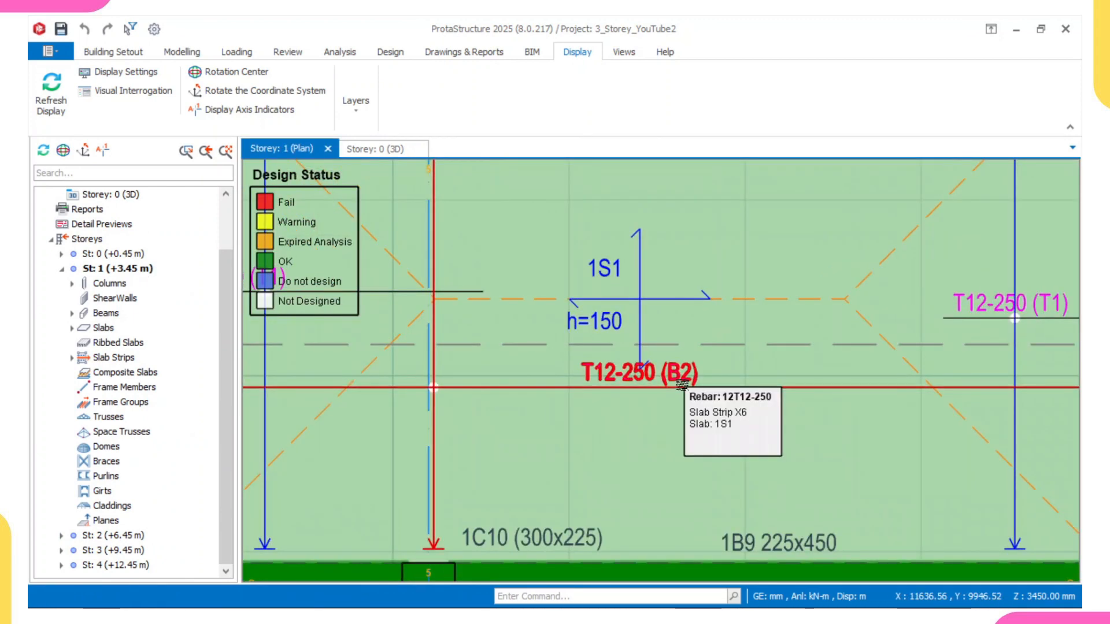
{"action": "scroll", "coordinate": [462, 370], "scroll_direction": "down", "scroll_amount": 6}
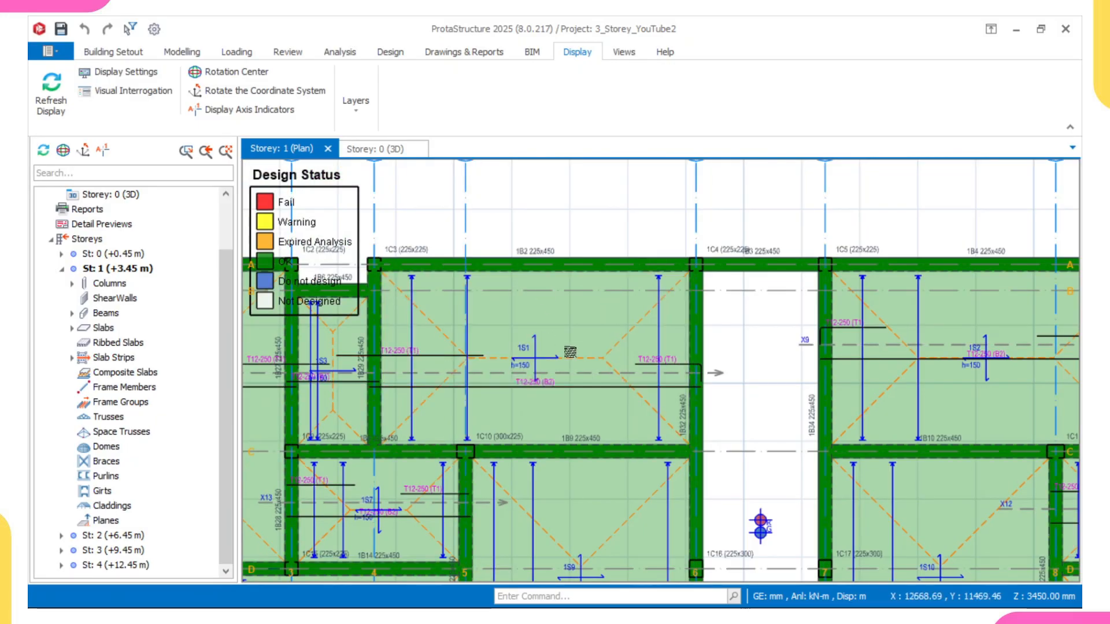
{"action": "scroll", "coordinate": [538, 386], "scroll_direction": "up", "scroll_amount": 8}
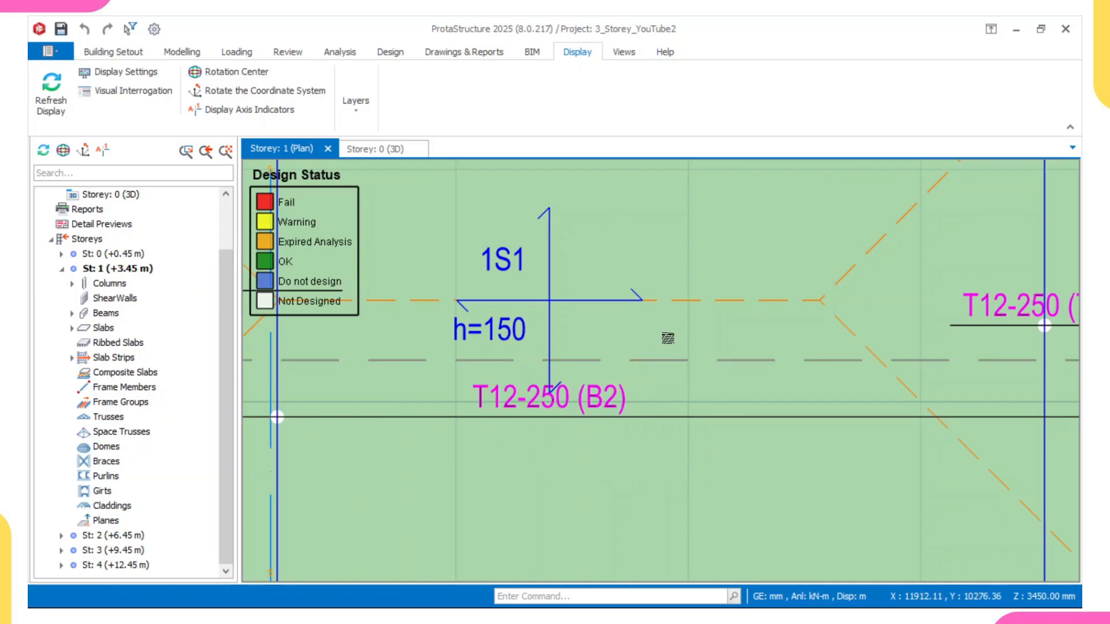
{"action": "scroll", "coordinate": [663, 338], "scroll_direction": "down", "scroll_amount": 3}
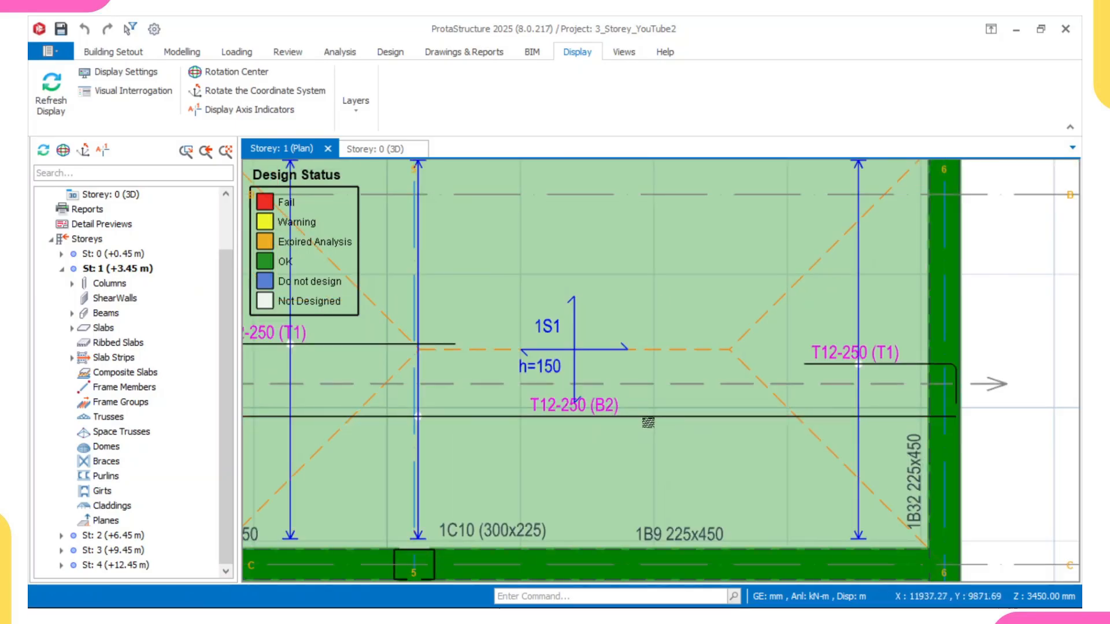
{"action": "scroll", "coordinate": [571, 396], "scroll_direction": "down", "scroll_amount": 3}
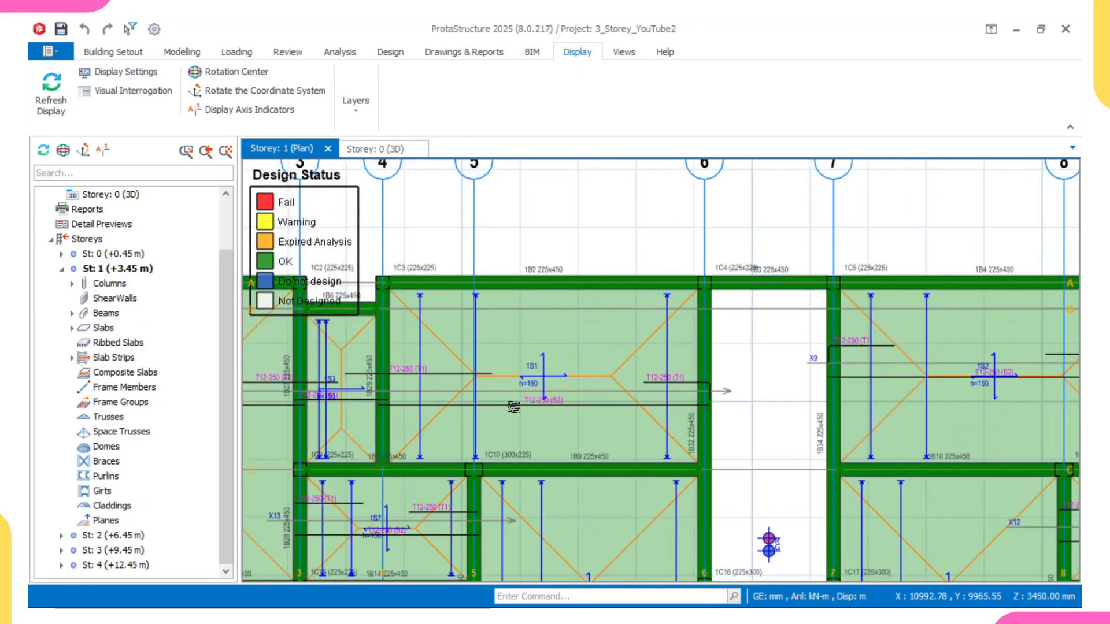
{"action": "middle_click_drag", "start_coordinate": [514, 407], "coordinate": [589, 378]}
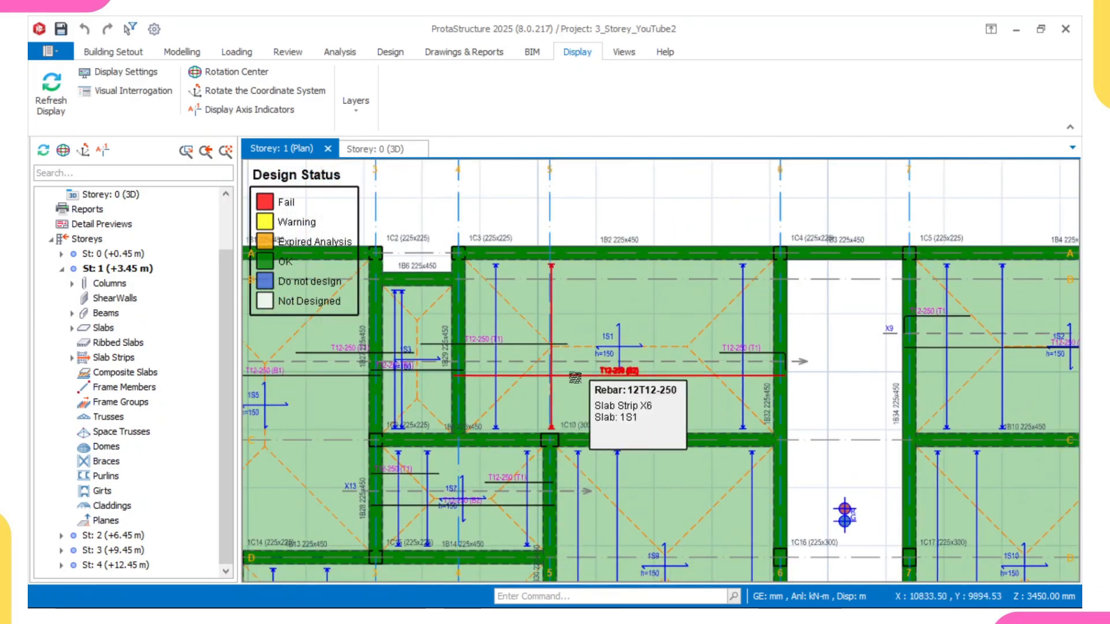
{"action": "middle_click_drag", "start_coordinate": [565, 333], "coordinate": [601, 239]}
{"action": "scroll", "coordinate": [601, 238], "scroll_direction": "down", "scroll_amount": 2}
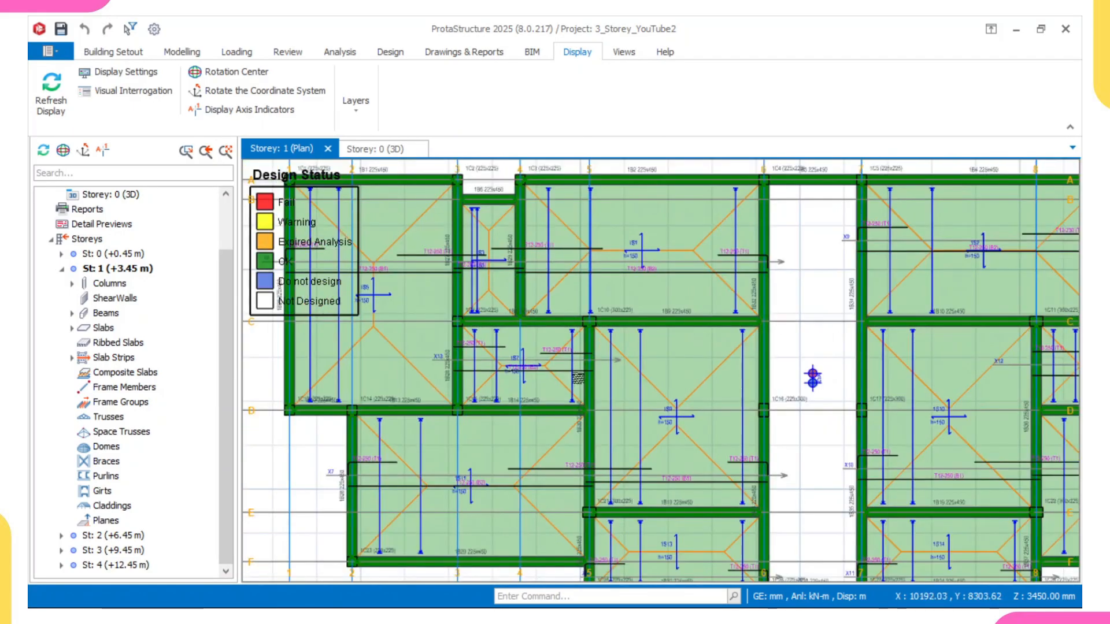
{"action": "middle_click_drag", "start_coordinate": [564, 394], "coordinate": [569, 354]}
{"action": "scroll", "coordinate": [569, 354], "scroll_direction": "up", "scroll_amount": 4}
{"action": "scroll", "coordinate": [571, 289], "scroll_direction": "up", "scroll_amount": 2}
{"action": "middle_click_drag", "start_coordinate": [570, 280], "coordinate": [578, 310]}
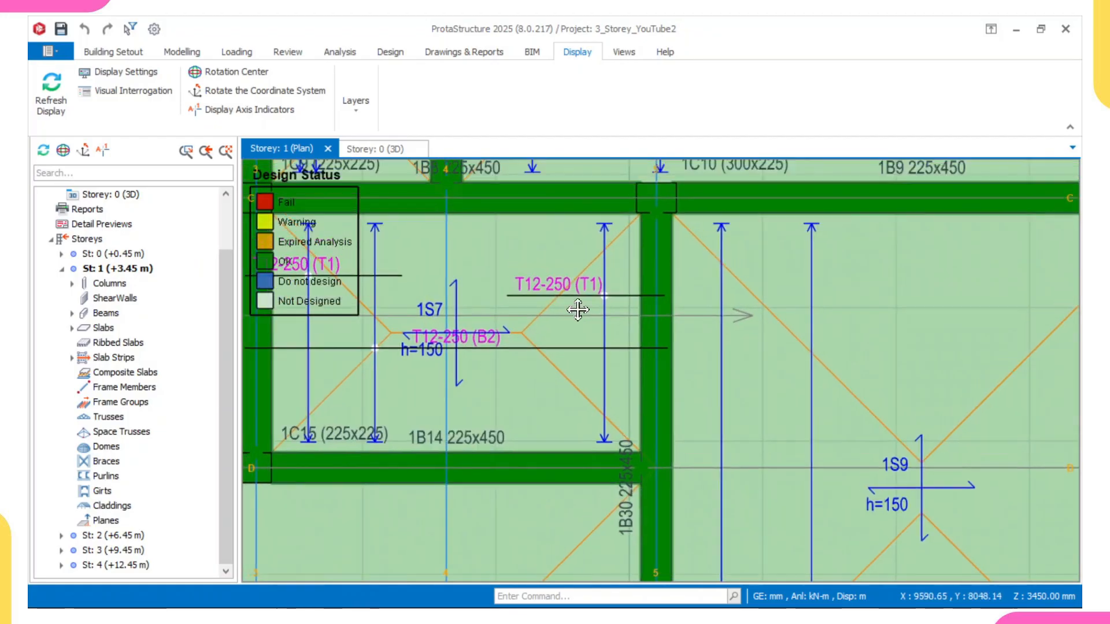
Step: Zoom around the storey 1 plan to examine the reinforcement labels of slabs 1S7, 1S11 and 1S13
{"action": "scroll", "coordinate": [579, 310], "scroll_direction": "up", "scroll_amount": 1}
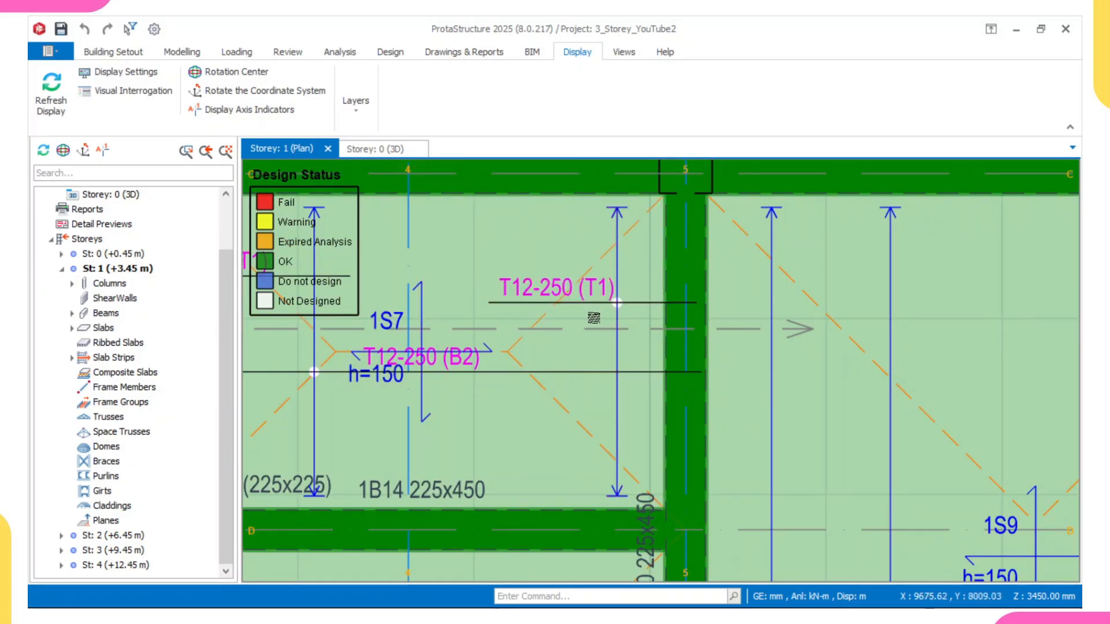
{"action": "scroll", "coordinate": [594, 318], "scroll_direction": "down", "scroll_amount": 3}
{"action": "scroll", "coordinate": [579, 306], "scroll_direction": "up", "scroll_amount": 4}
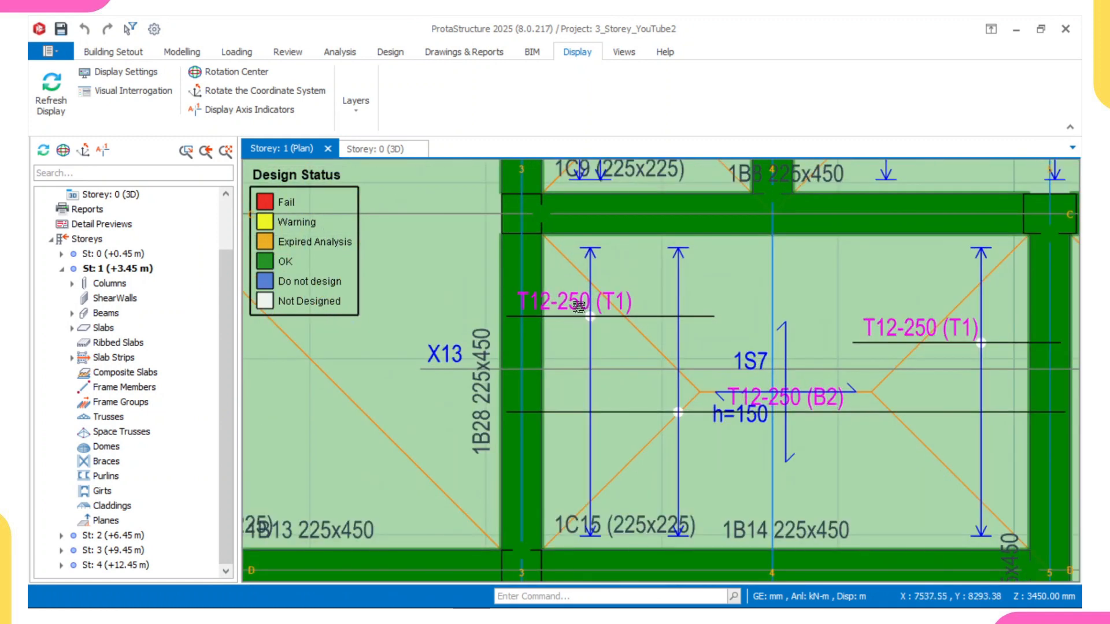
{"action": "scroll", "coordinate": [580, 309], "scroll_direction": "down", "scroll_amount": 3}
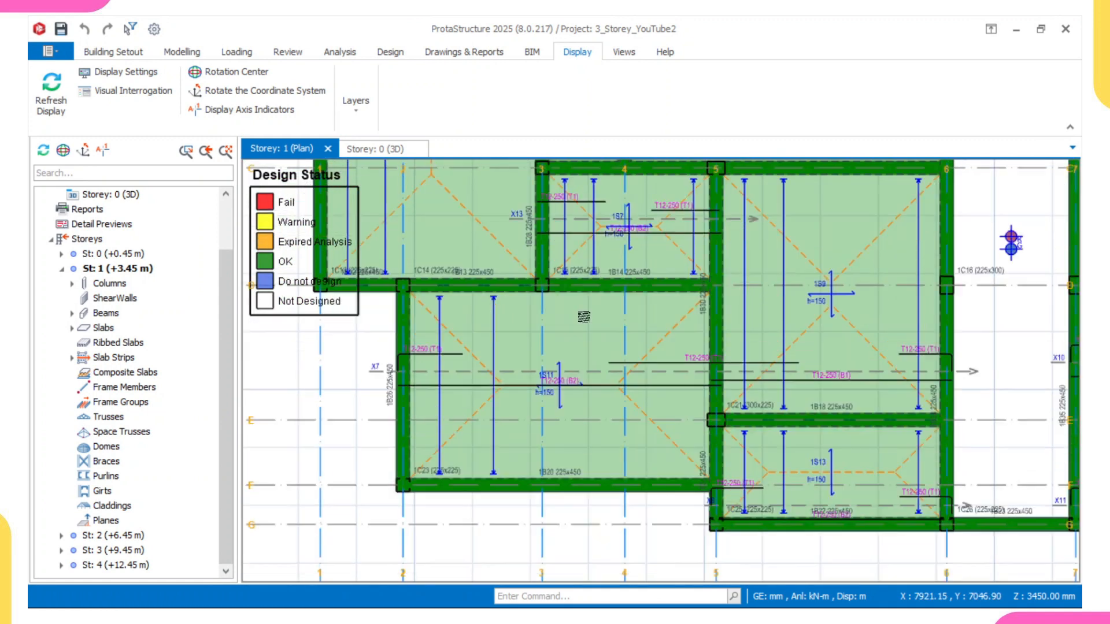
{"action": "scroll", "coordinate": [428, 376], "scroll_direction": "up", "scroll_amount": 2}
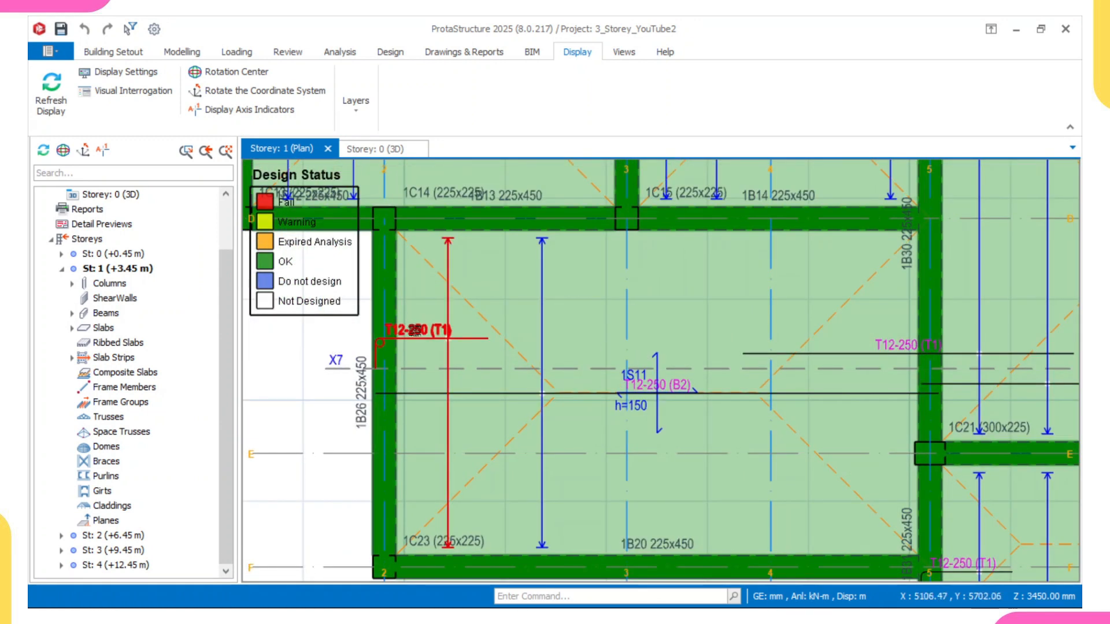
{"action": "scroll", "coordinate": [492, 346], "scroll_direction": "down", "scroll_amount": 2}
{"action": "scroll", "coordinate": [665, 376], "scroll_direction": "up", "scroll_amount": 2}
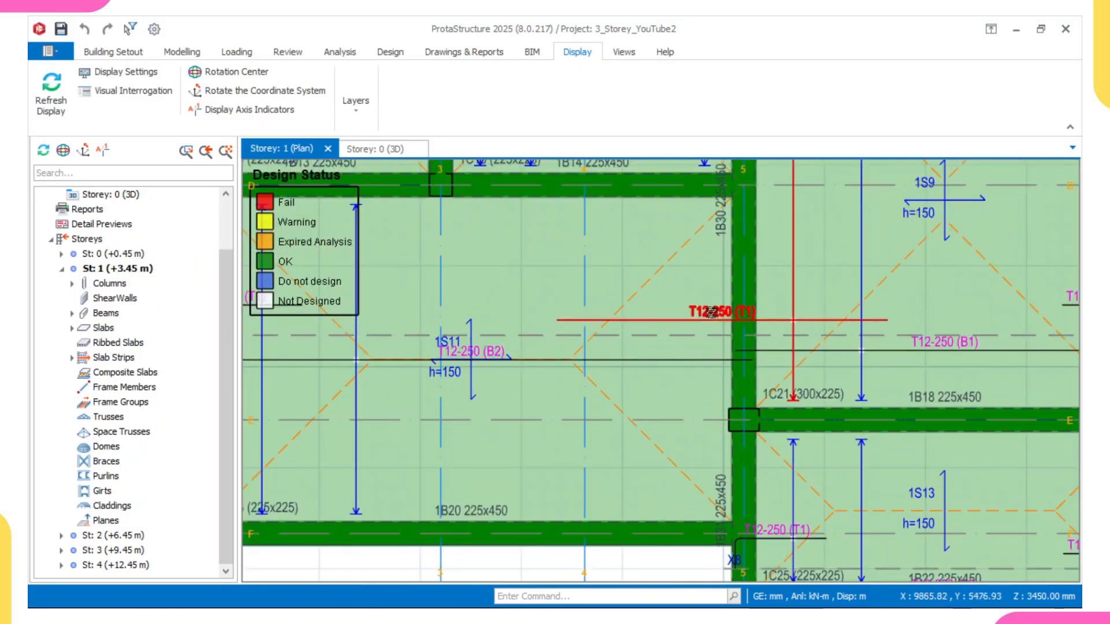
Step: Switch to the Storey 0 plan and examine the raft slab reinforcement labels around slabs FS2 and FS5
{"action": "left_click", "coordinate": [128, 255]}
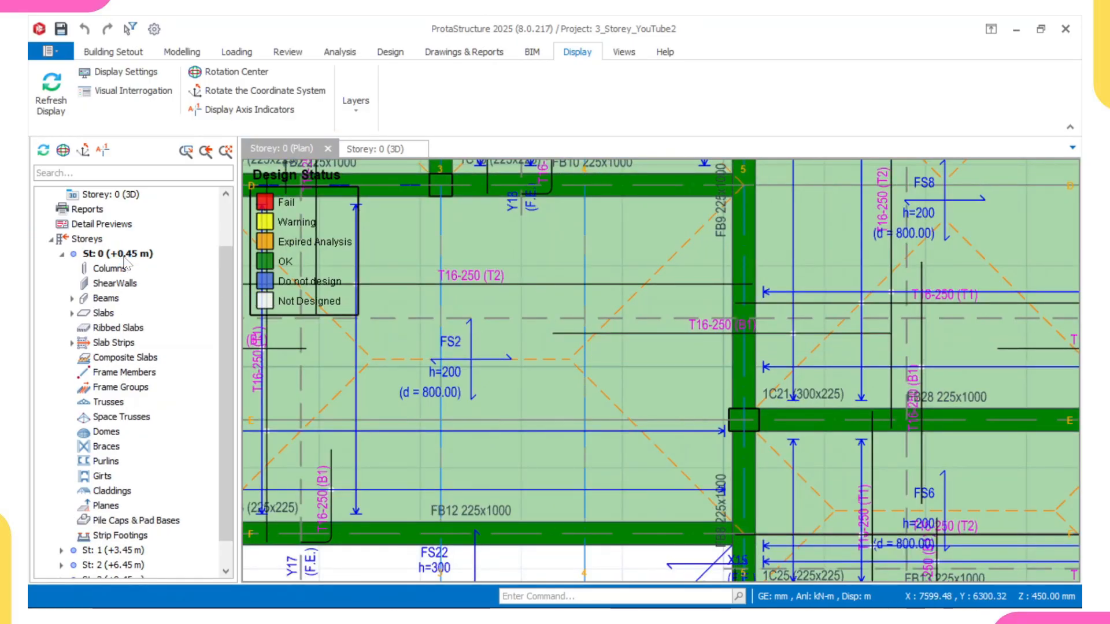
{"action": "scroll", "coordinate": [421, 325], "scroll_direction": "down", "scroll_amount": 2}
{"action": "scroll", "coordinate": [698, 353], "scroll_direction": "up", "scroll_amount": 5}
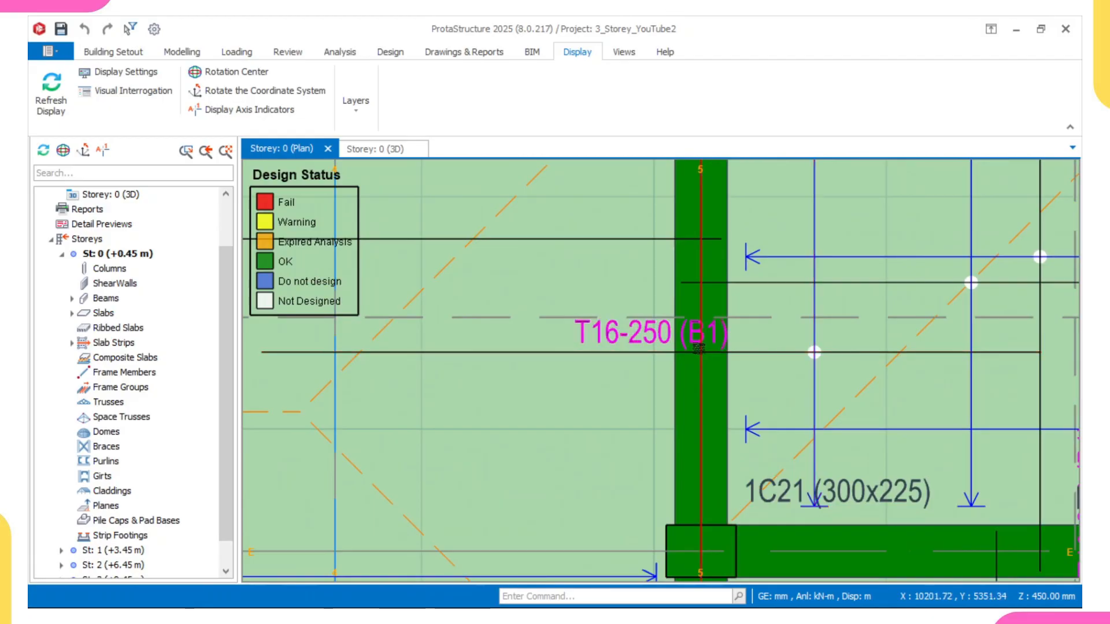
{"action": "scroll", "coordinate": [697, 349], "scroll_direction": "down", "scroll_amount": 3}
{"action": "scroll", "coordinate": [614, 351], "scroll_direction": "up", "scroll_amount": 4}
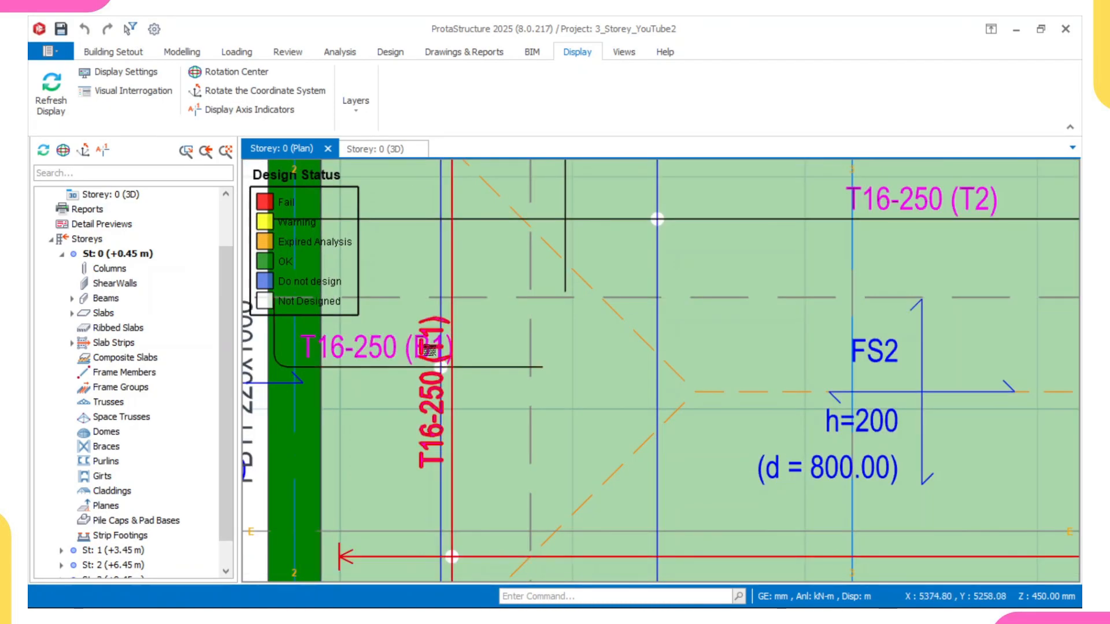
{"action": "scroll", "coordinate": [628, 393], "scroll_direction": "down", "scroll_amount": 5}
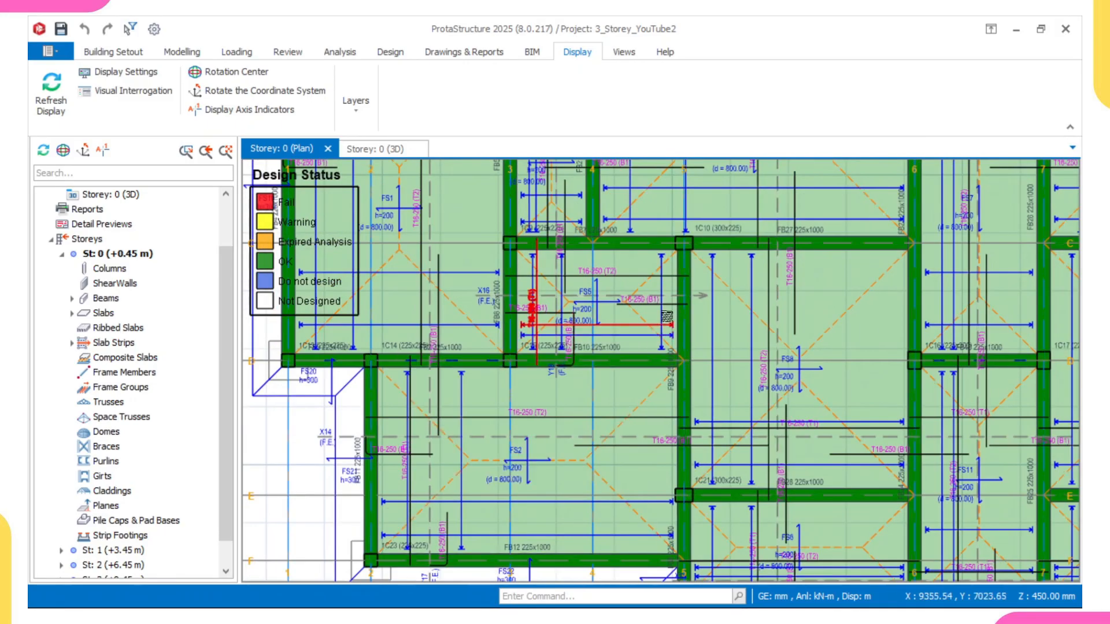
{"action": "scroll", "coordinate": [629, 392], "scroll_direction": "up", "scroll_amount": 3}
{"action": "scroll", "coordinate": [626, 277], "scroll_direction": "down", "scroll_amount": 1}
{"action": "scroll", "coordinate": [626, 277], "scroll_direction": "down", "scroll_amount": 3}
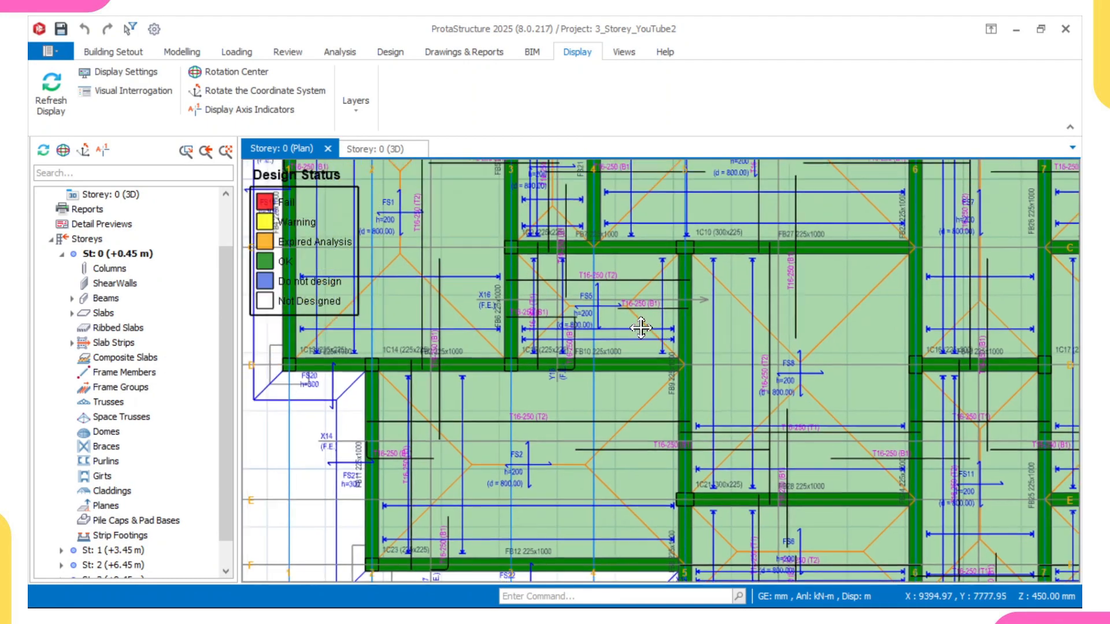
{"action": "scroll", "coordinate": [639, 324], "scroll_direction": "up", "scroll_amount": 4}
{"action": "scroll", "coordinate": [543, 312], "scroll_direction": "down", "scroll_amount": 3}
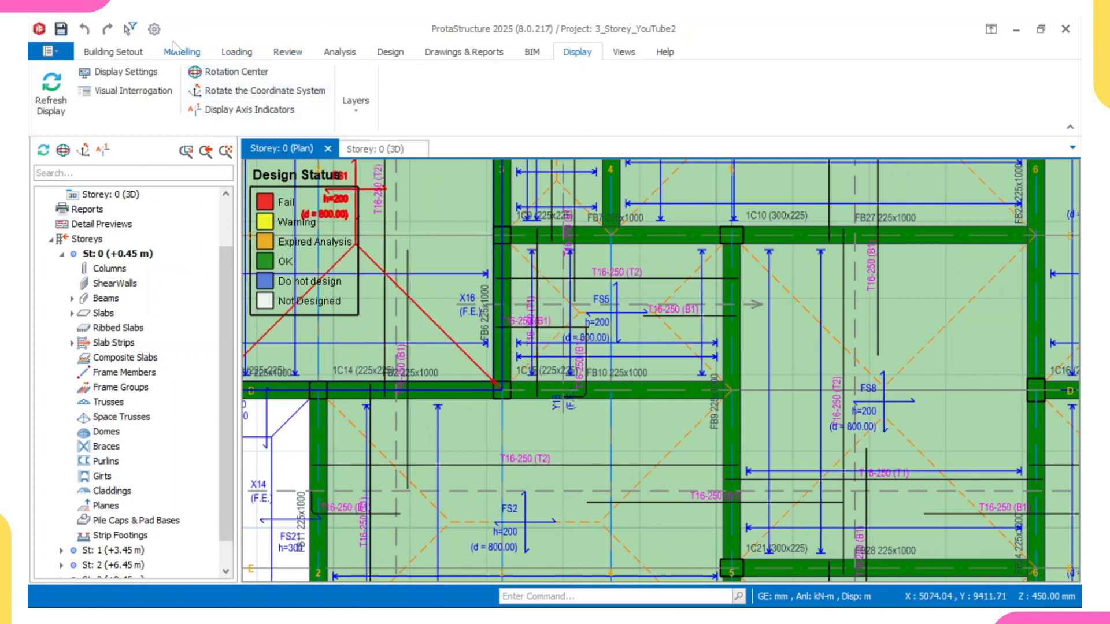
Step: Open the foundation beam section design and detailing table from the reinforced concrete design commands
{"action": "left_click", "coordinate": [390, 52]}
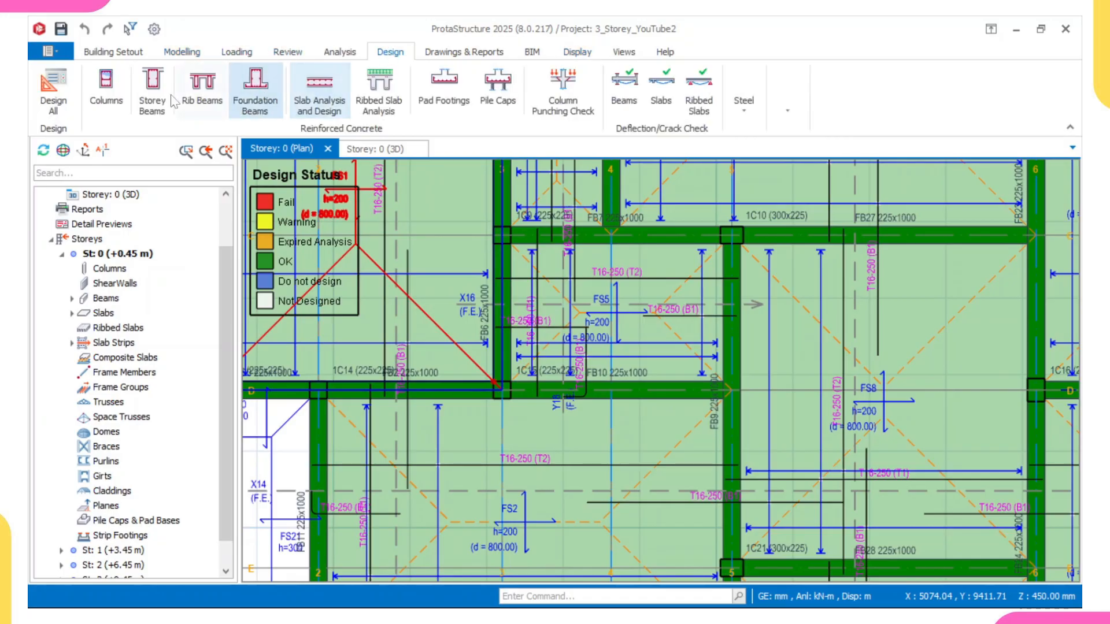
{"action": "left_click", "coordinate": [270, 106]}
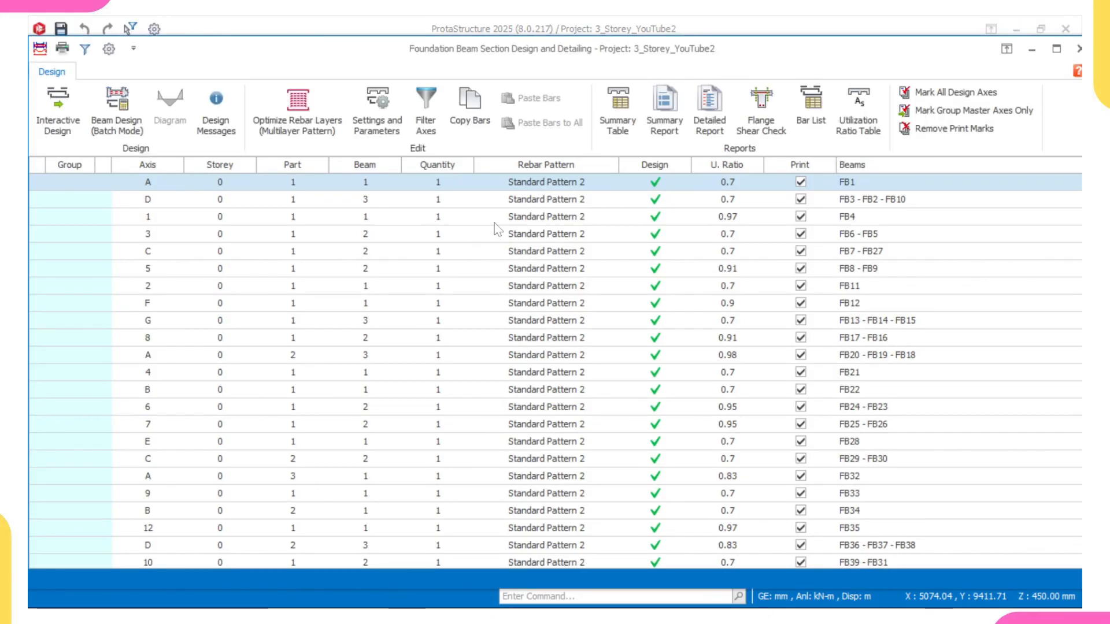
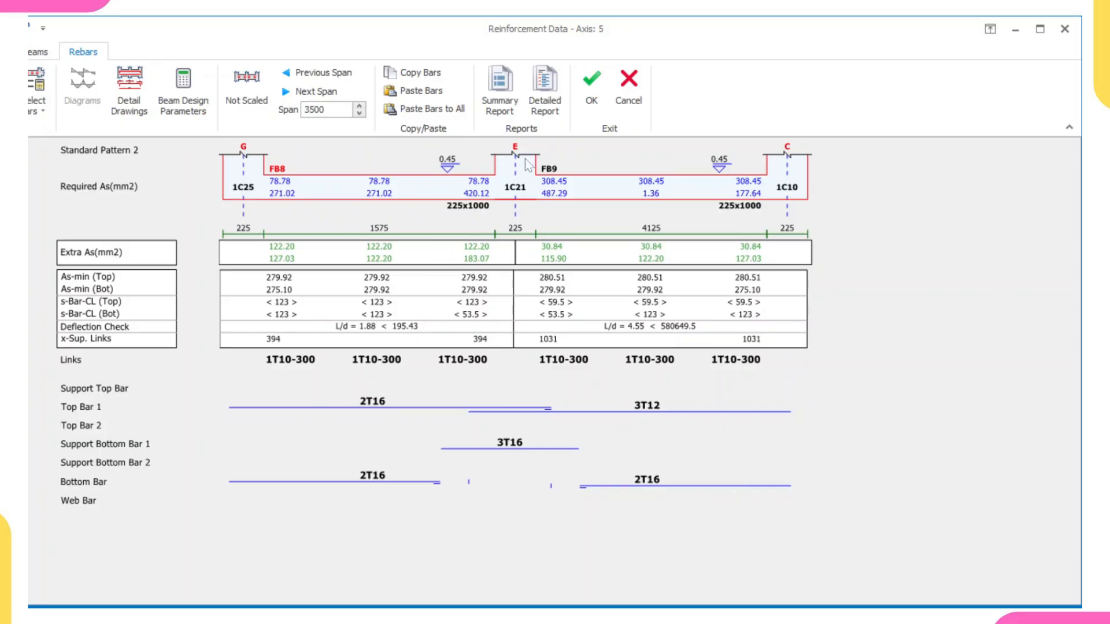
Step: Close the axis 5 reinforcement data and the foundation beam design table, returning to the full Storey 0 plan
{"action": "left_click", "coordinate": [636, 100]}
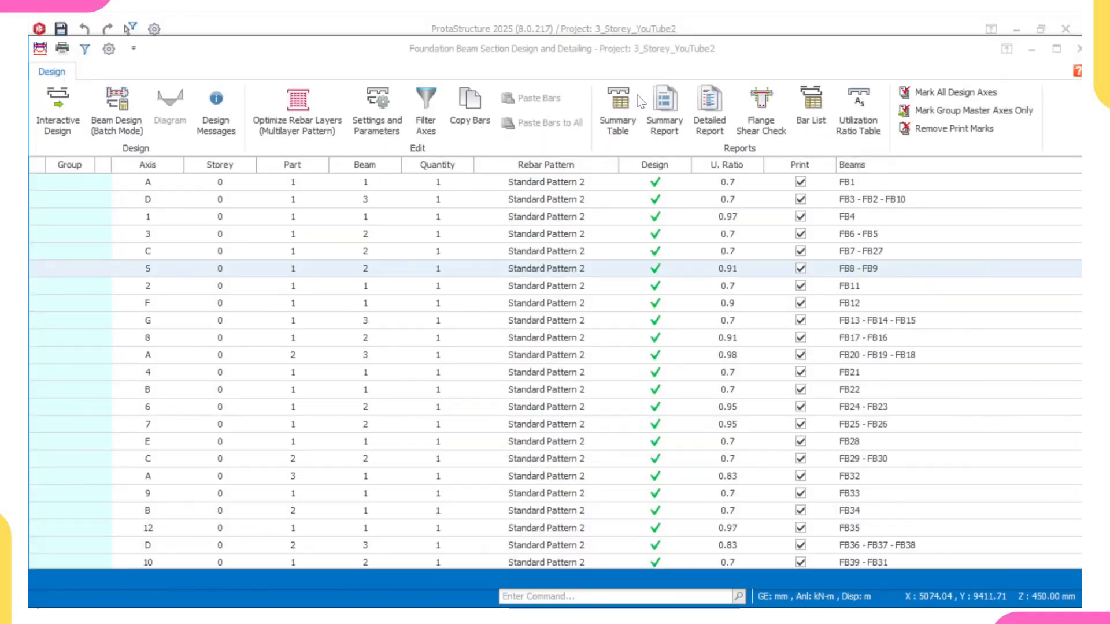
{"action": "left_click", "coordinate": [1079, 49]}
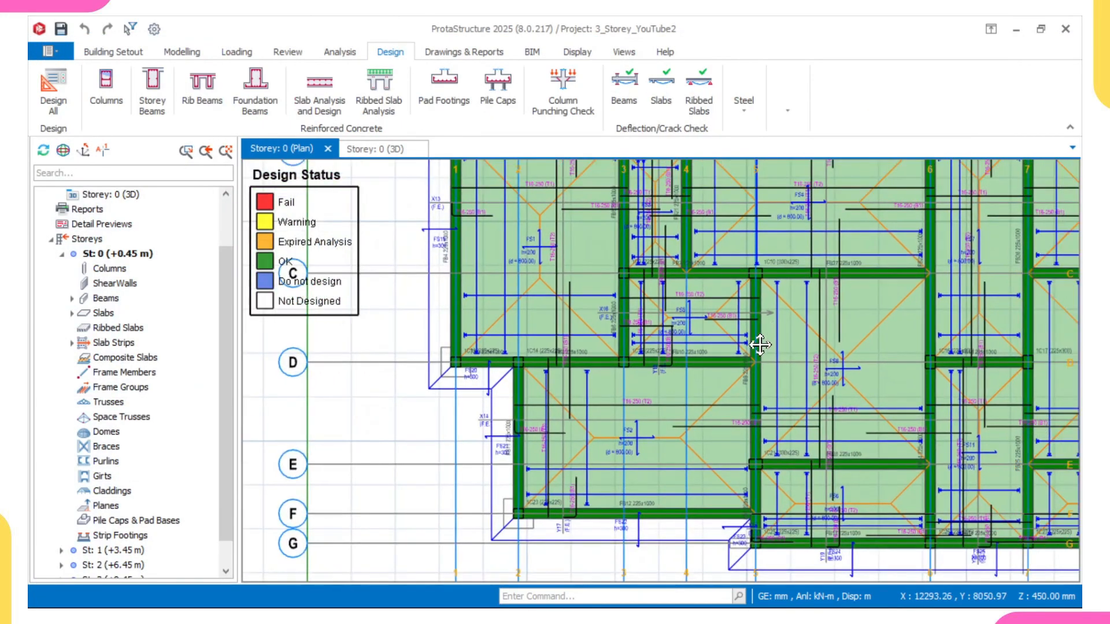
{"action": "scroll", "coordinate": [787, 369], "scroll_direction": "down", "scroll_amount": 2}
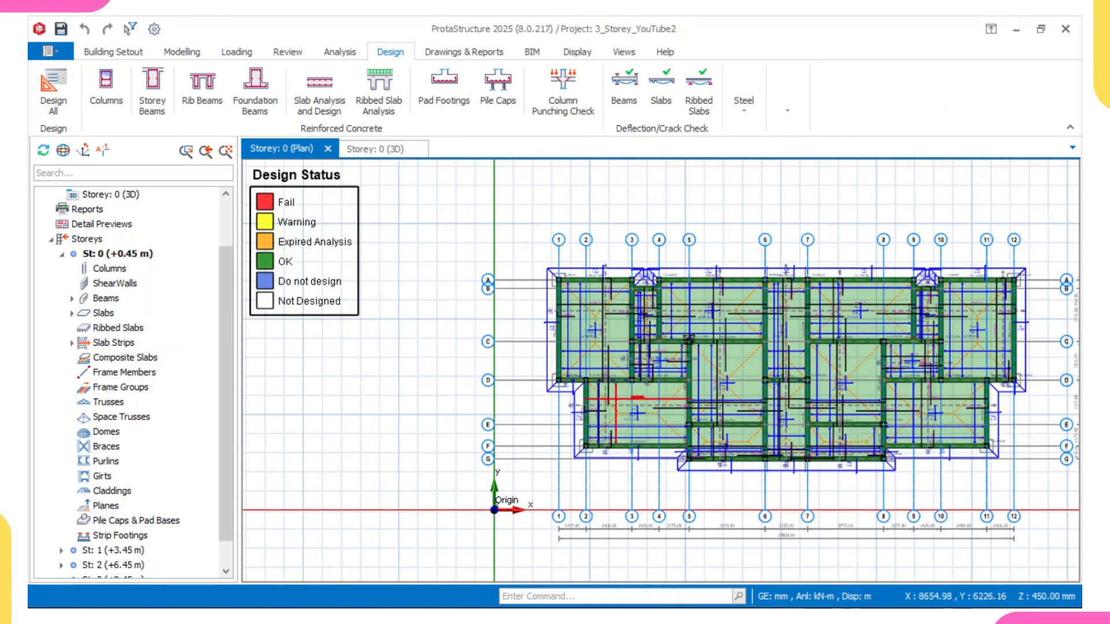
Step: Switch to AutoCAD and examine the exported Storey 0 raft plan and its slab reinforcement labels in Drawing1
{"action": "mouse_move", "coordinate": [750, 602]}
{"action": "left_click", "coordinate": [665, 506]}
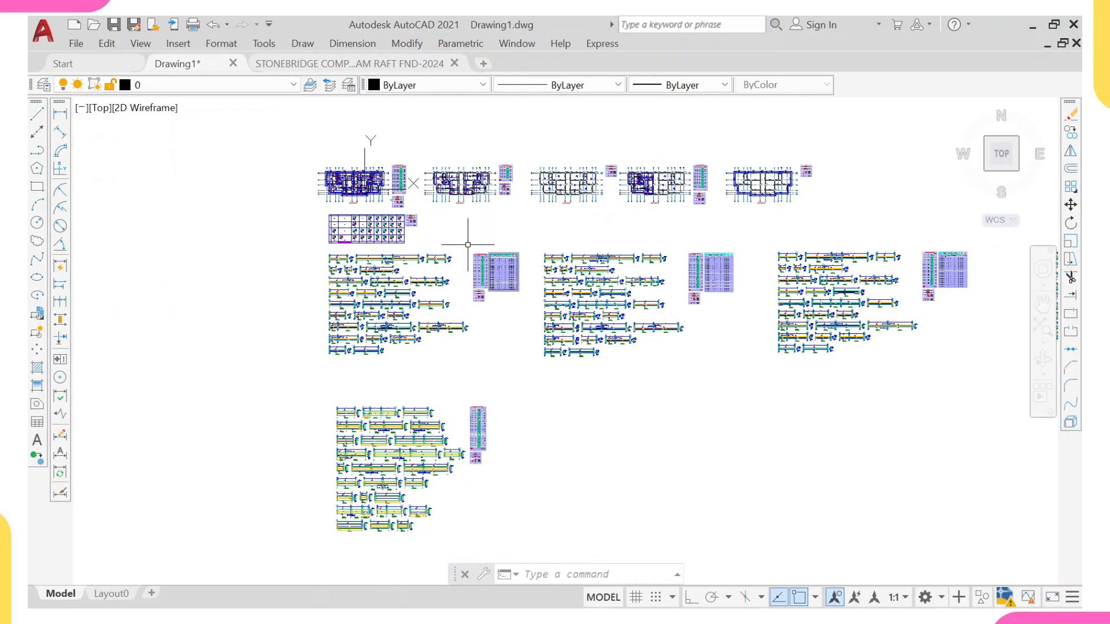
{"action": "scroll", "coordinate": [401, 195], "scroll_direction": "up", "scroll_amount": 5}
{"action": "scroll", "coordinate": [365, 185], "scroll_direction": "up", "scroll_amount": 8}
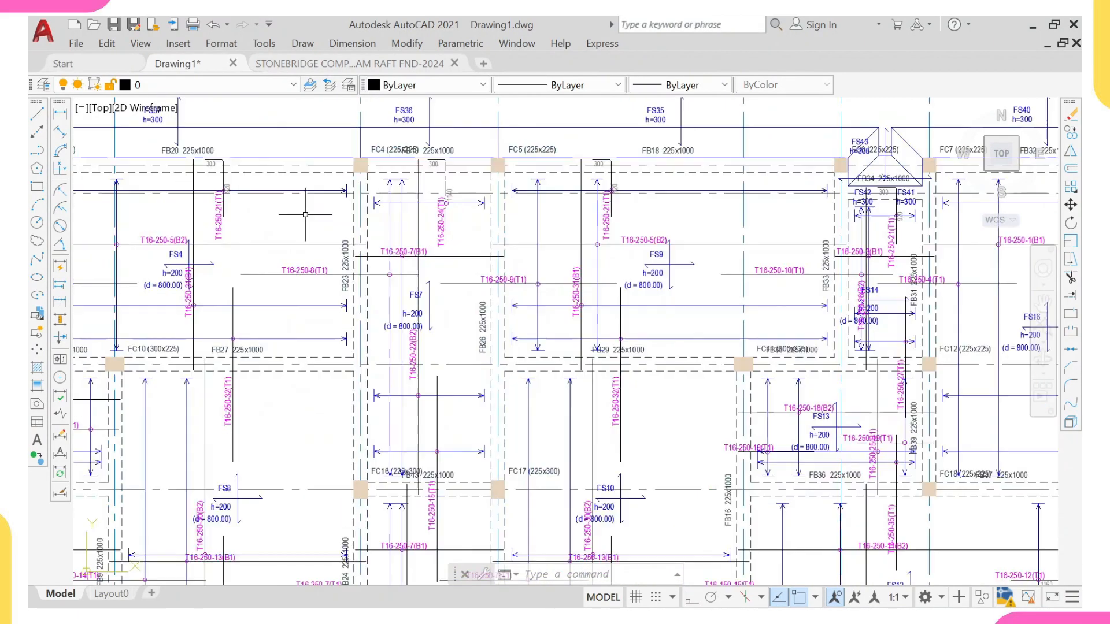
{"action": "scroll", "coordinate": [364, 190], "scroll_direction": "down", "scroll_amount": 5}
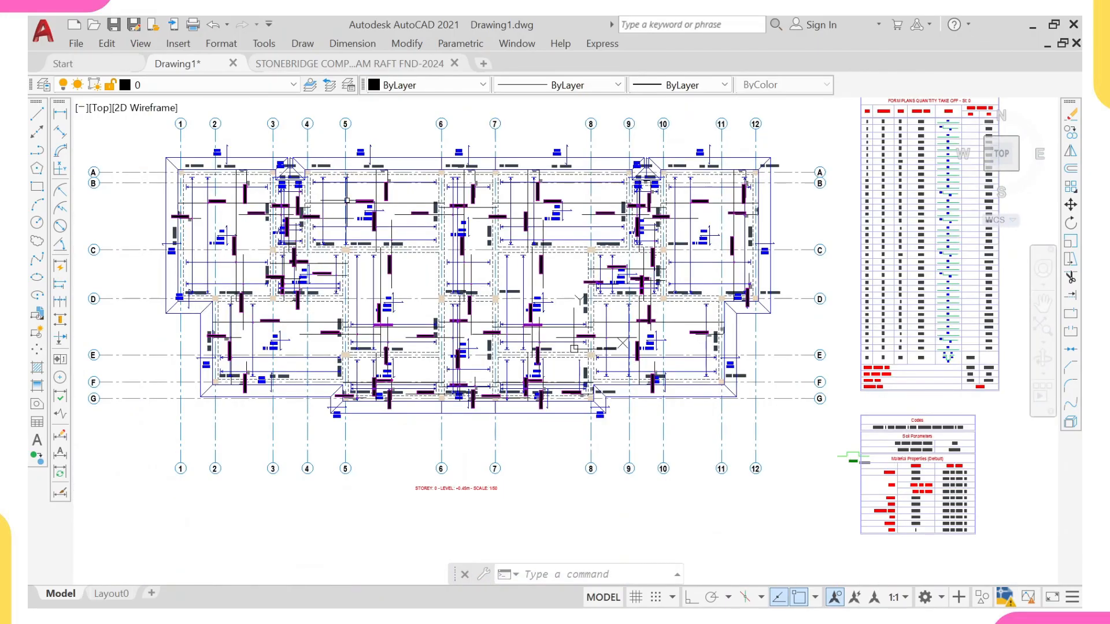
{"action": "scroll", "coordinate": [497, 194], "scroll_direction": "down", "scroll_amount": 5}
{"action": "scroll", "coordinate": [431, 237], "scroll_direction": "down", "scroll_amount": 4}
{"action": "scroll", "coordinate": [470, 250], "scroll_direction": "up", "scroll_amount": 4}
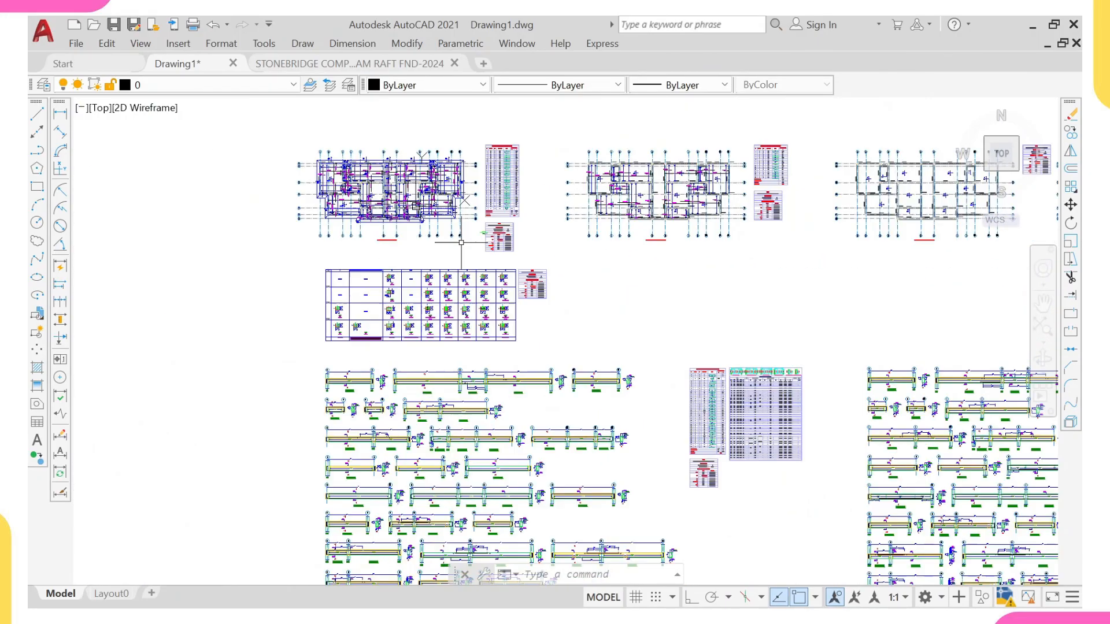
{"action": "scroll", "coordinate": [469, 229], "scroll_direction": "up", "scroll_amount": 2}
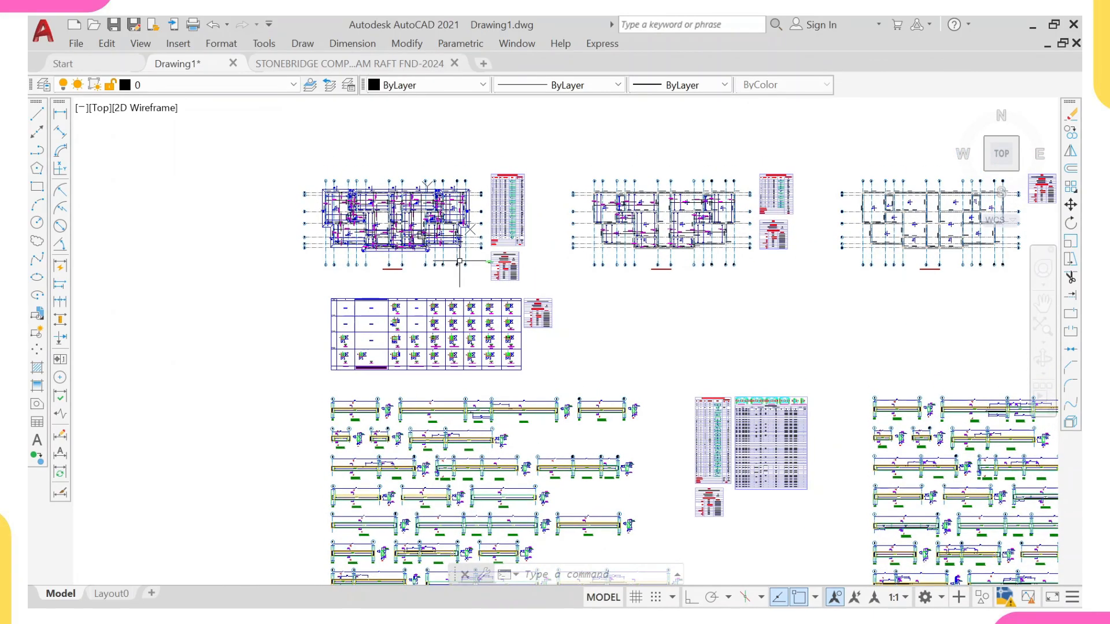
{"action": "scroll", "coordinate": [458, 257], "scroll_direction": "up", "scroll_amount": 4}
{"action": "middle_click_drag", "start_coordinate": [442, 256], "coordinate": [520, 306]}
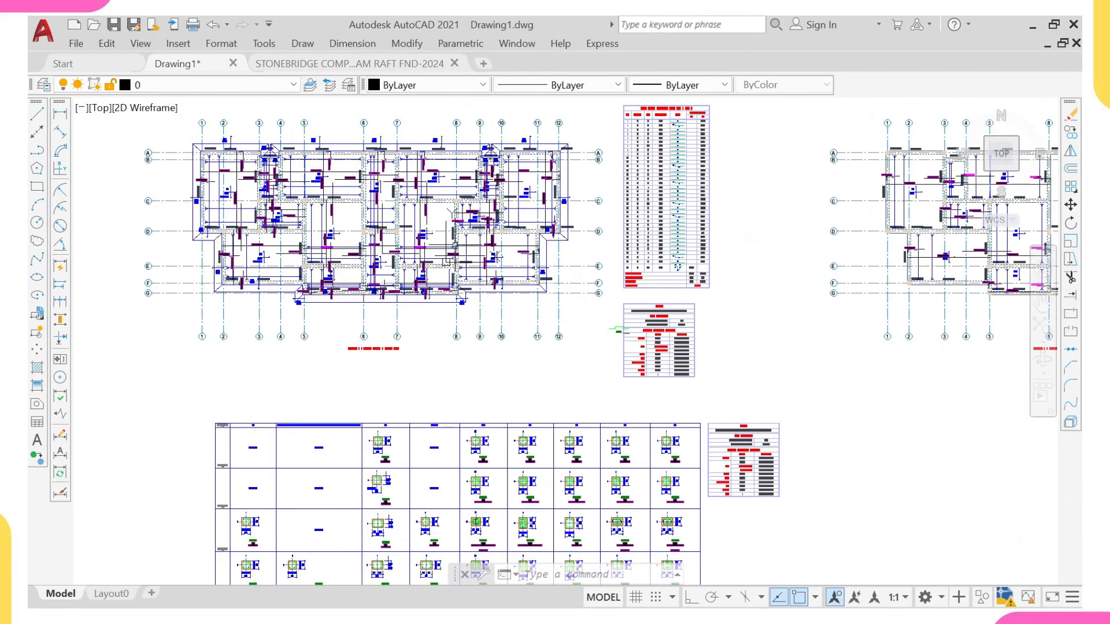
{"action": "middle_click_drag", "start_coordinate": [382, 227], "coordinate": [430, 312]}
{"action": "scroll", "coordinate": [385, 258], "scroll_direction": "up", "scroll_amount": 8}
{"action": "scroll", "coordinate": [385, 260], "scroll_direction": "down", "scroll_amount": 8}
{"action": "scroll", "coordinate": [432, 306], "scroll_direction": "up", "scroll_amount": 8}
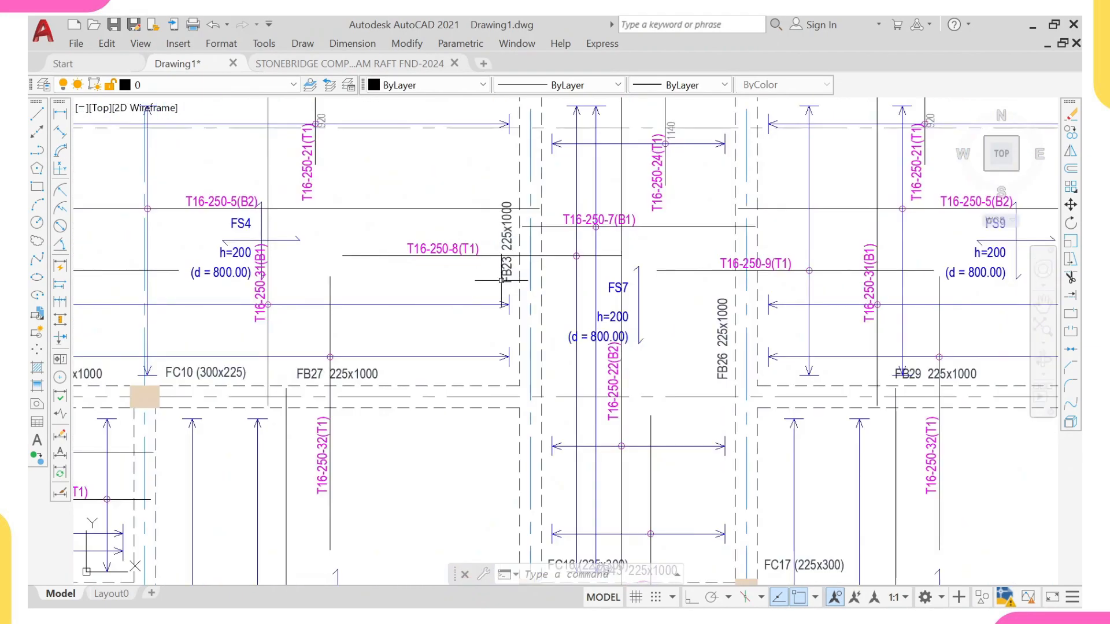
{"action": "scroll", "coordinate": [484, 281], "scroll_direction": "down", "scroll_amount": 8}
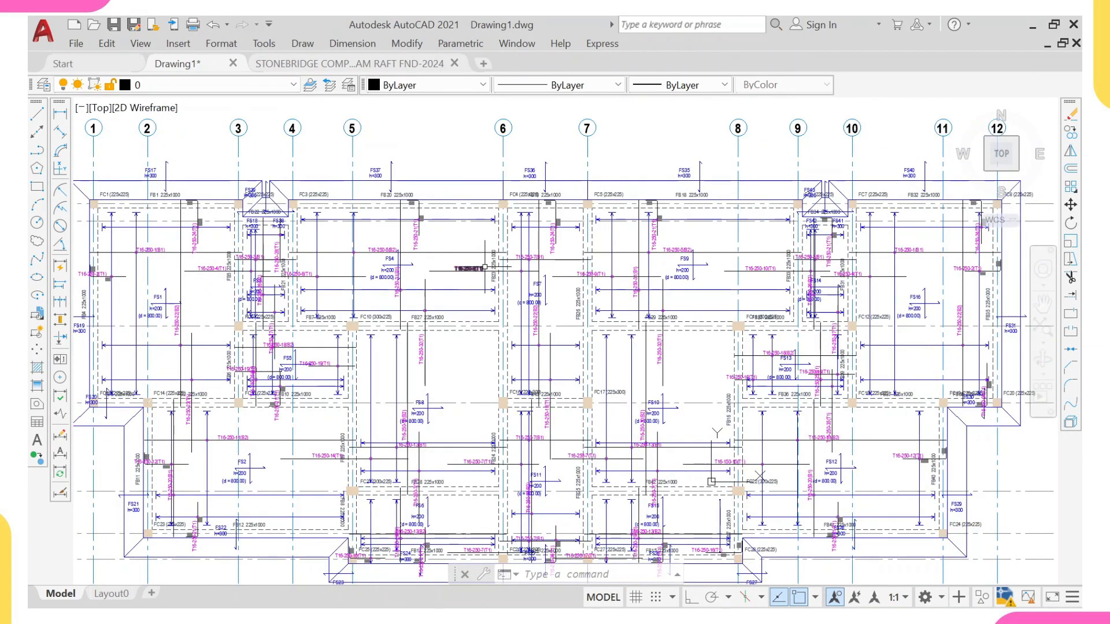
{"action": "scroll", "coordinate": [484, 267], "scroll_direction": "up", "scroll_amount": 2}
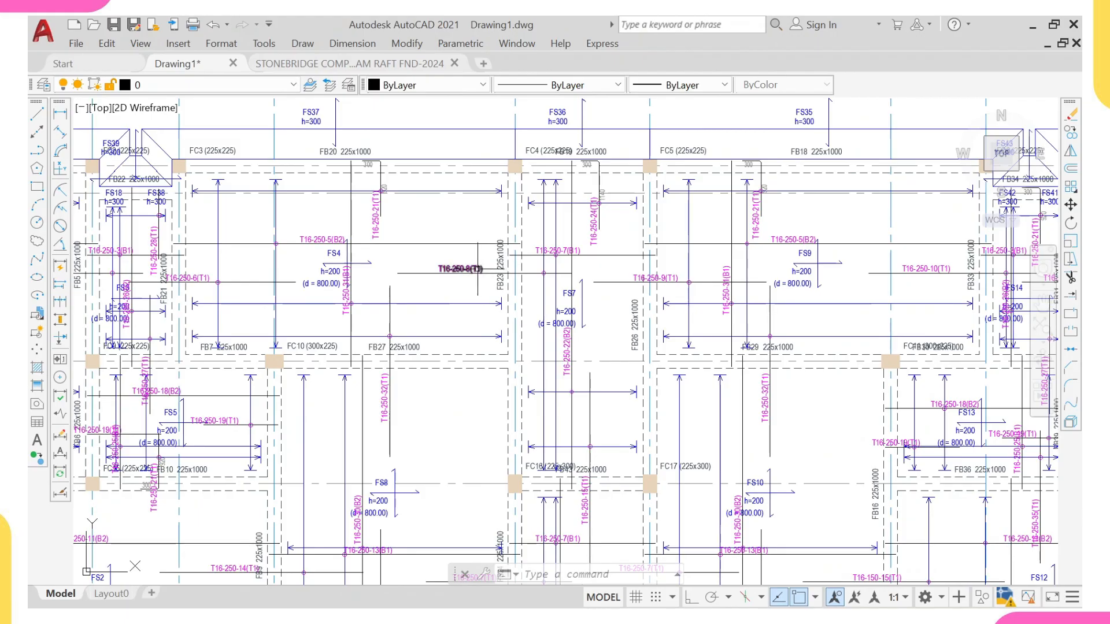
{"action": "scroll", "coordinate": [480, 268], "scroll_direction": "down", "scroll_amount": 6}
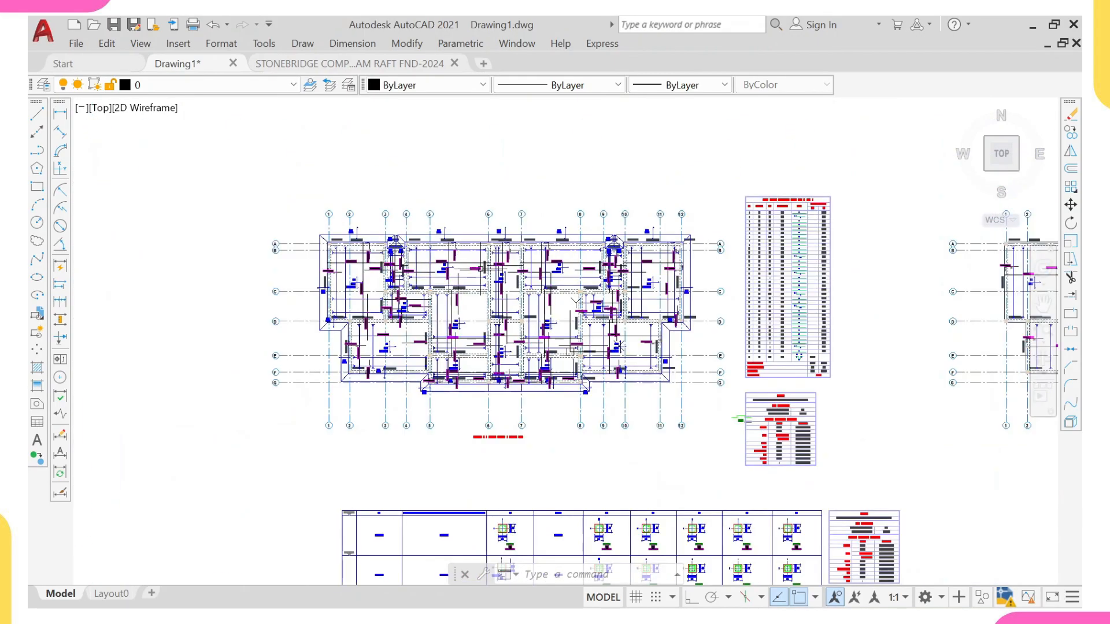
Step: Examine the exported beam elevation and section detail drawings and their schedules in Drawing1
{"action": "middle_click_drag", "start_coordinate": [507, 289], "coordinate": [436, 289]}
{"action": "scroll", "coordinate": [508, 351], "scroll_direction": "down", "scroll_amount": 4}
{"action": "middle_click_drag", "start_coordinate": [379, 463], "coordinate": [29, 411]}
{"action": "scroll", "coordinate": [377, 268], "scroll_direction": "up", "scroll_amount": 4}
{"action": "scroll", "coordinate": [377, 268], "scroll_direction": "down", "scroll_amount": 5}
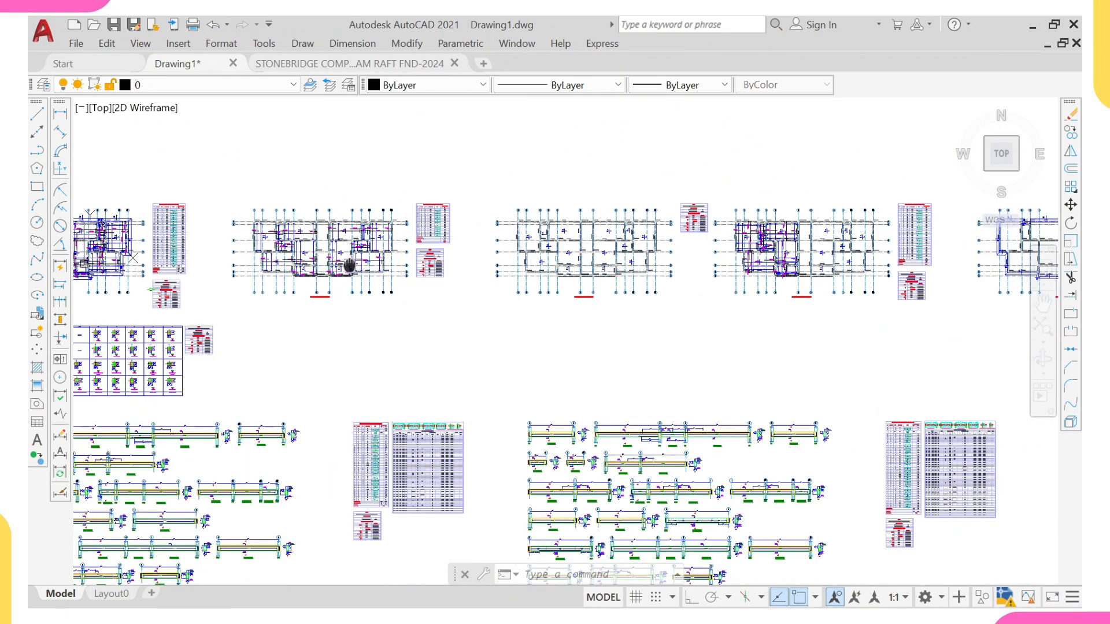
{"action": "middle_click_drag", "start_coordinate": [370, 327], "coordinate": [364, 240]}
{"action": "middle_click_drag", "start_coordinate": [293, 336], "coordinate": [427, 302]}
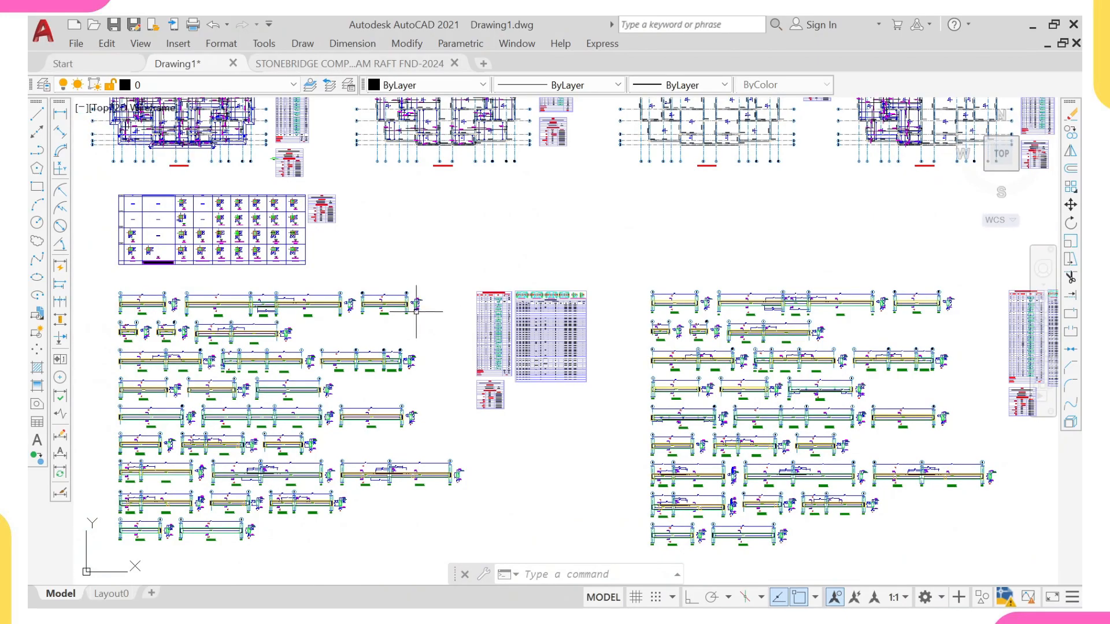
{"action": "middle_click_drag", "start_coordinate": [414, 313], "coordinate": [497, 279]}
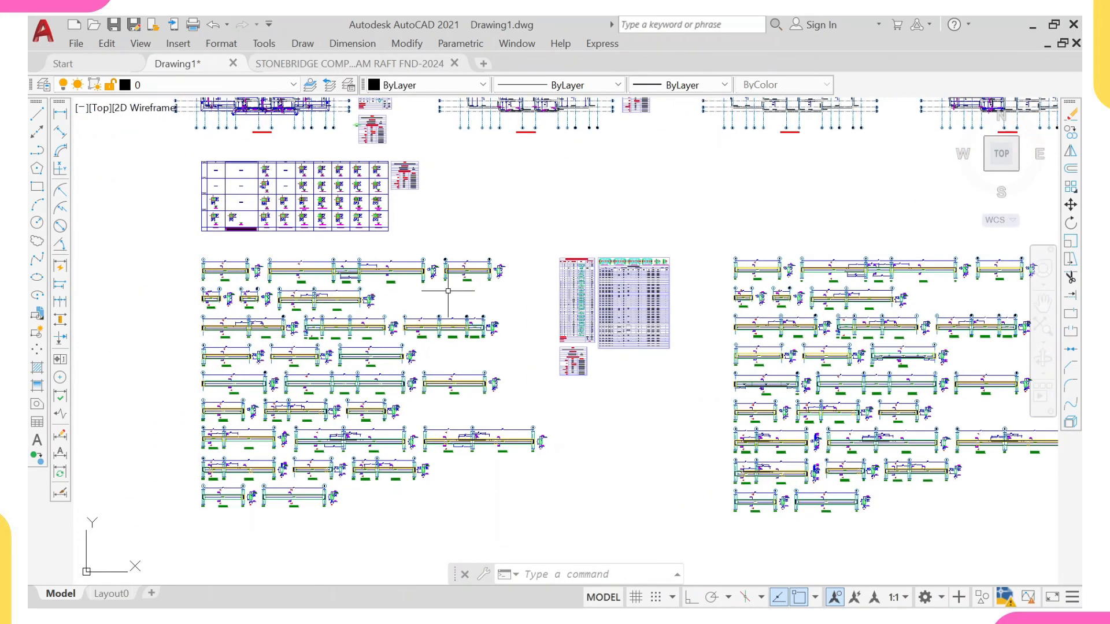
{"action": "middle_click_drag", "start_coordinate": [380, 341], "coordinate": [400, 280]}
{"action": "scroll", "coordinate": [381, 300], "scroll_direction": "up", "scroll_amount": 7}
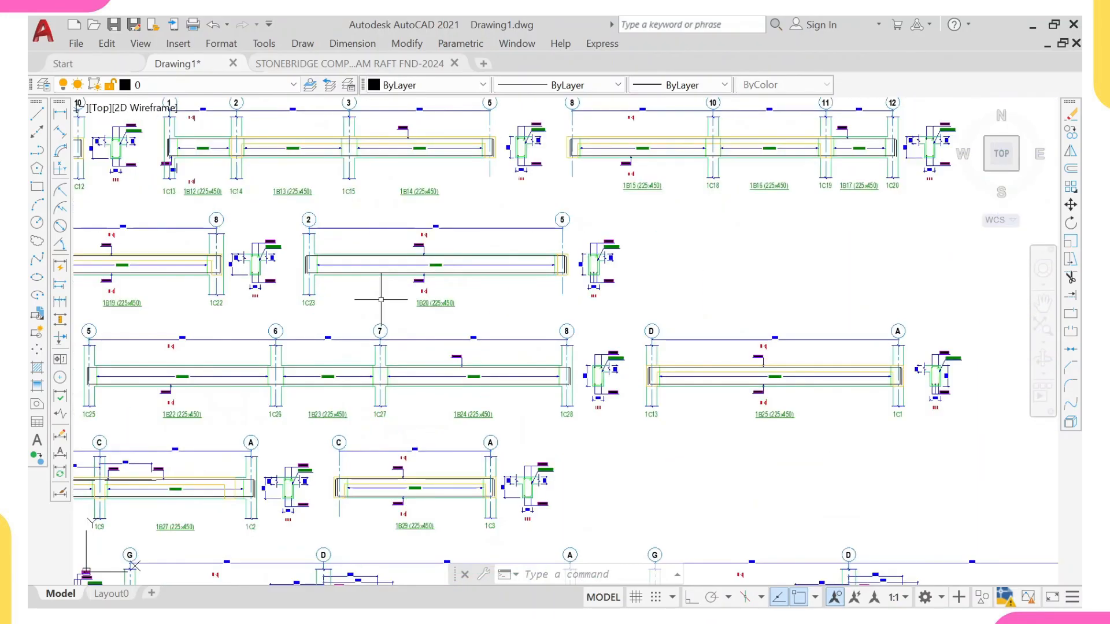
{"action": "scroll", "coordinate": [383, 294], "scroll_direction": "down", "scroll_amount": 12}
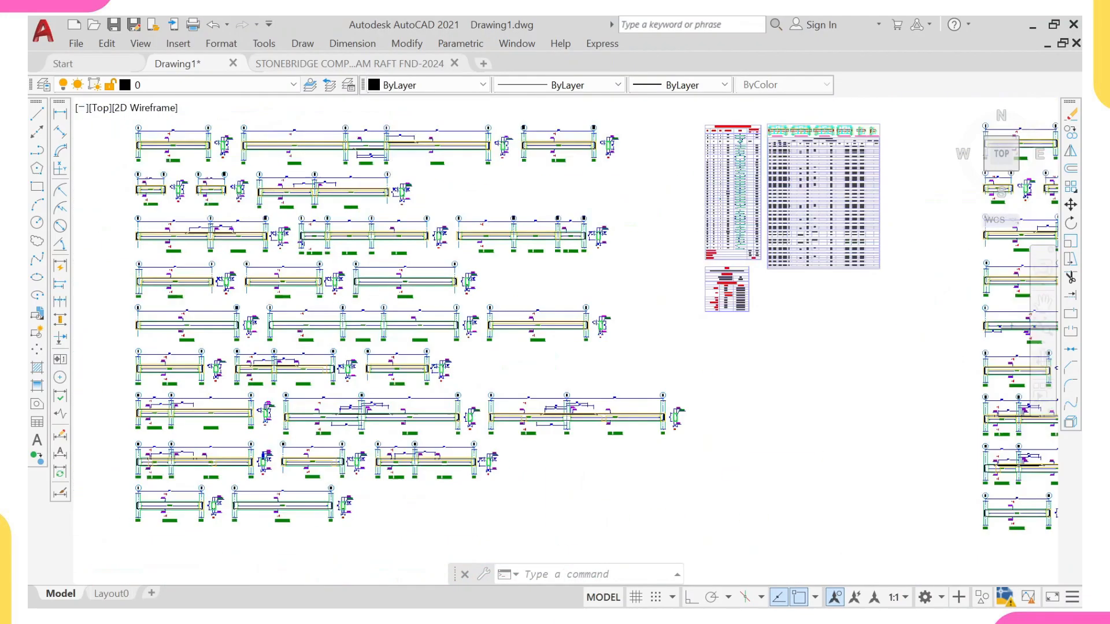
{"action": "middle_click_drag", "start_coordinate": [383, 294], "coordinate": [417, 224]}
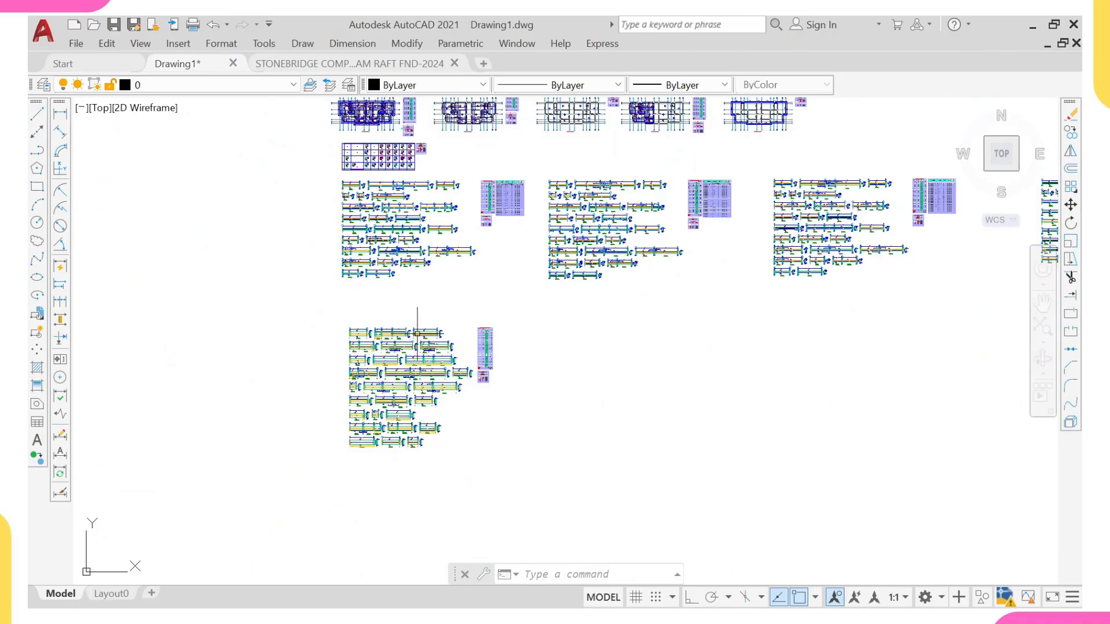
{"action": "scroll", "coordinate": [416, 324], "scroll_direction": "up", "scroll_amount": 6}
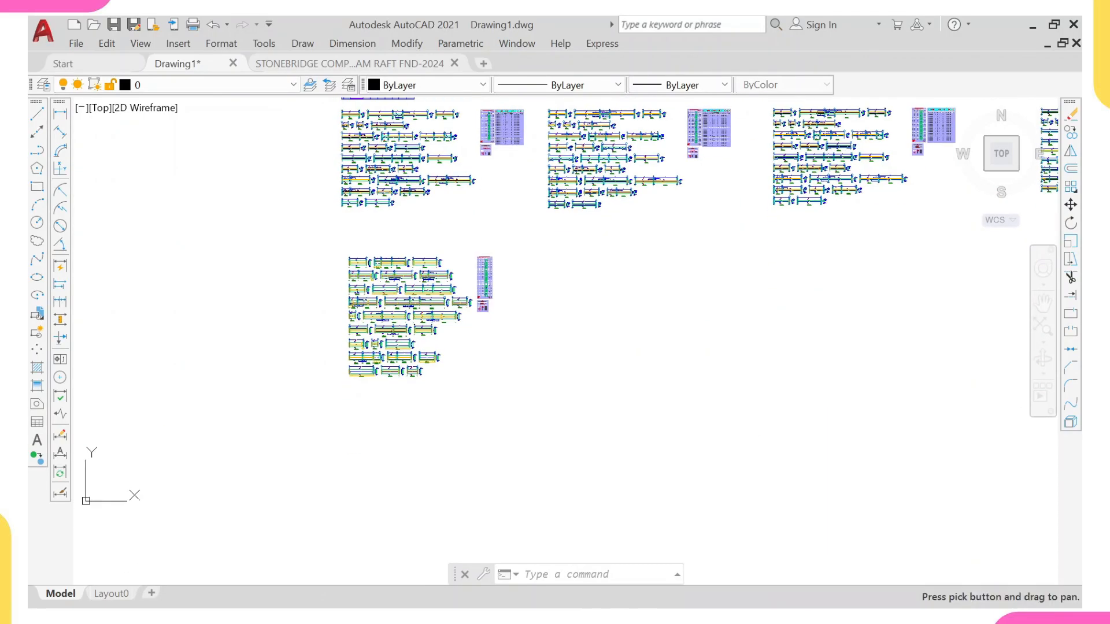
{"action": "scroll", "coordinate": [408, 287], "scroll_direction": "up", "scroll_amount": 2}
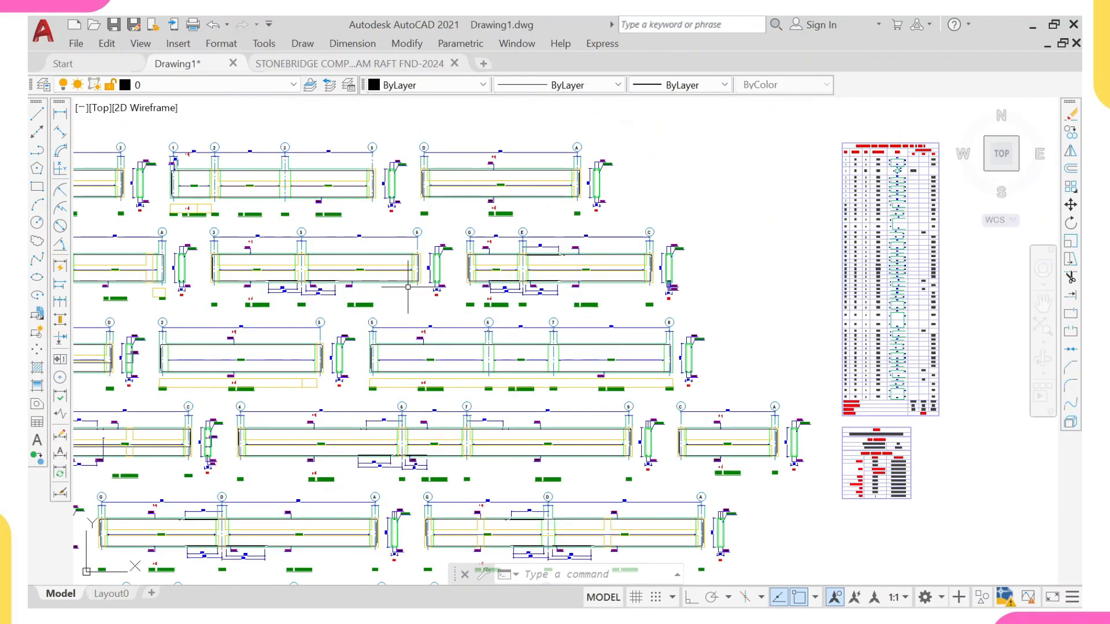
{"action": "scroll", "coordinate": [408, 287], "scroll_direction": "up", "scroll_amount": 3}
{"action": "scroll", "coordinate": [375, 279], "scroll_direction": "down", "scroll_amount": 5}
{"action": "scroll", "coordinate": [376, 279], "scroll_direction": "down", "scroll_amount": 6}
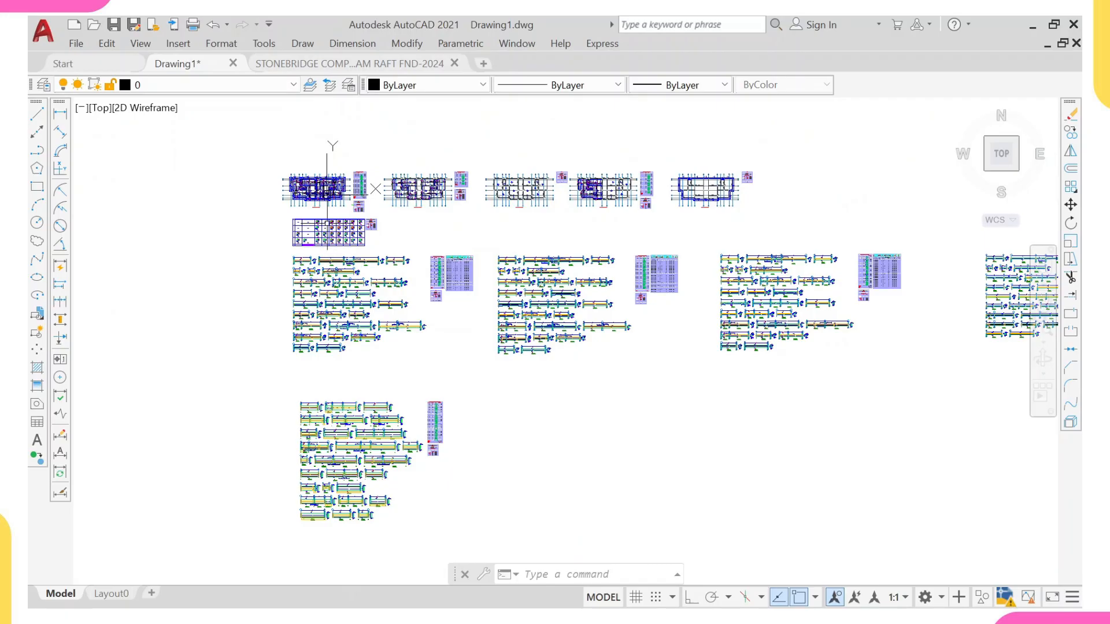
{"action": "scroll", "coordinate": [452, 323], "scroll_direction": "down", "scroll_amount": 2}
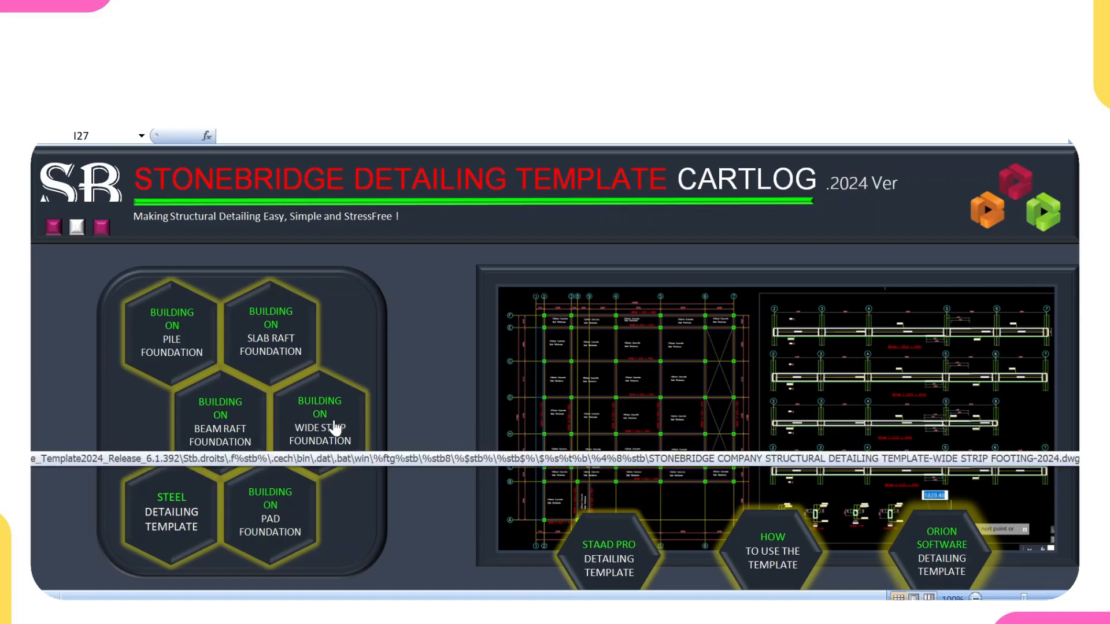
Step: Open the Beam Raft Foundation detailing template and examine its raft foundation layout sheet
{"action": "left_click", "coordinate": [220, 425]}
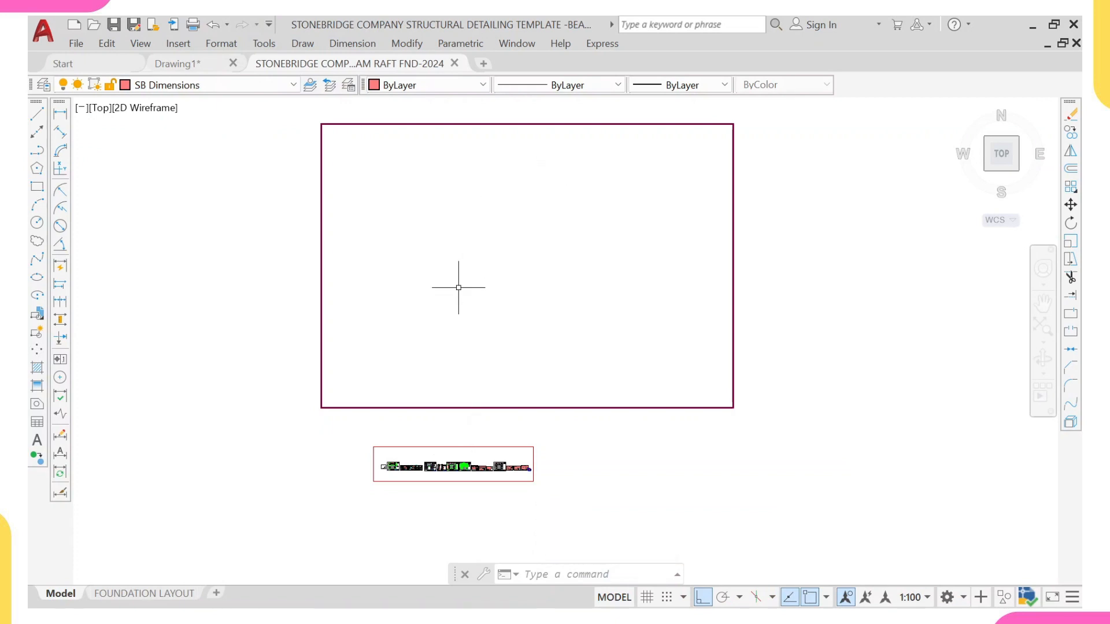
{"action": "scroll", "coordinate": [449, 384], "scroll_direction": "up", "scroll_amount": 4}
{"action": "scroll", "coordinate": [469, 348], "scroll_direction": "up", "scroll_amount": 8}
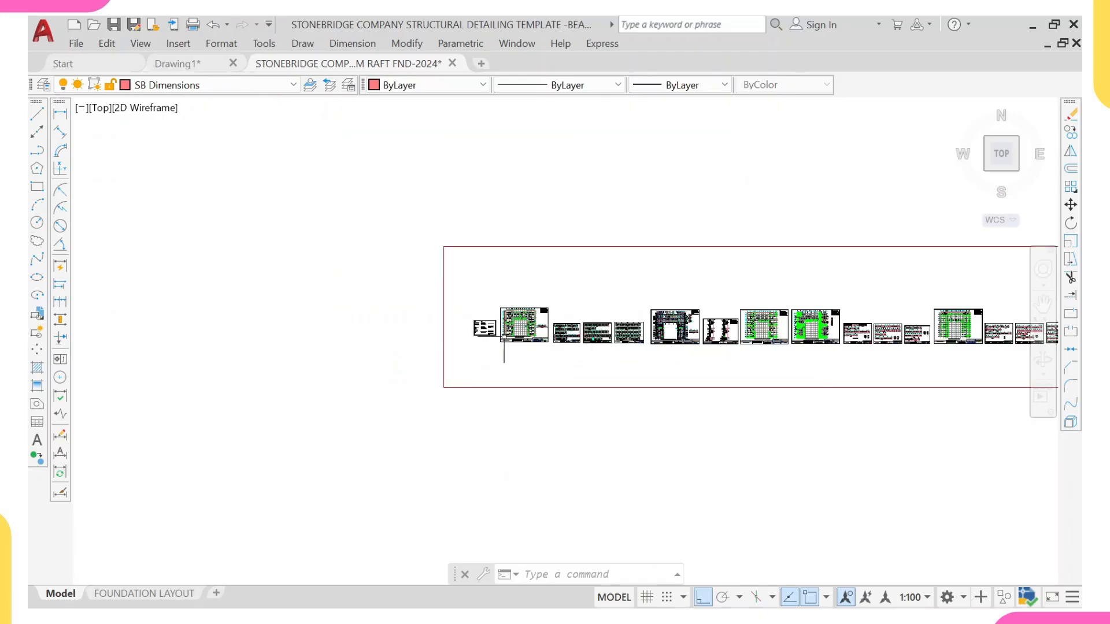
{"action": "scroll", "coordinate": [467, 359], "scroll_direction": "up", "scroll_amount": 8}
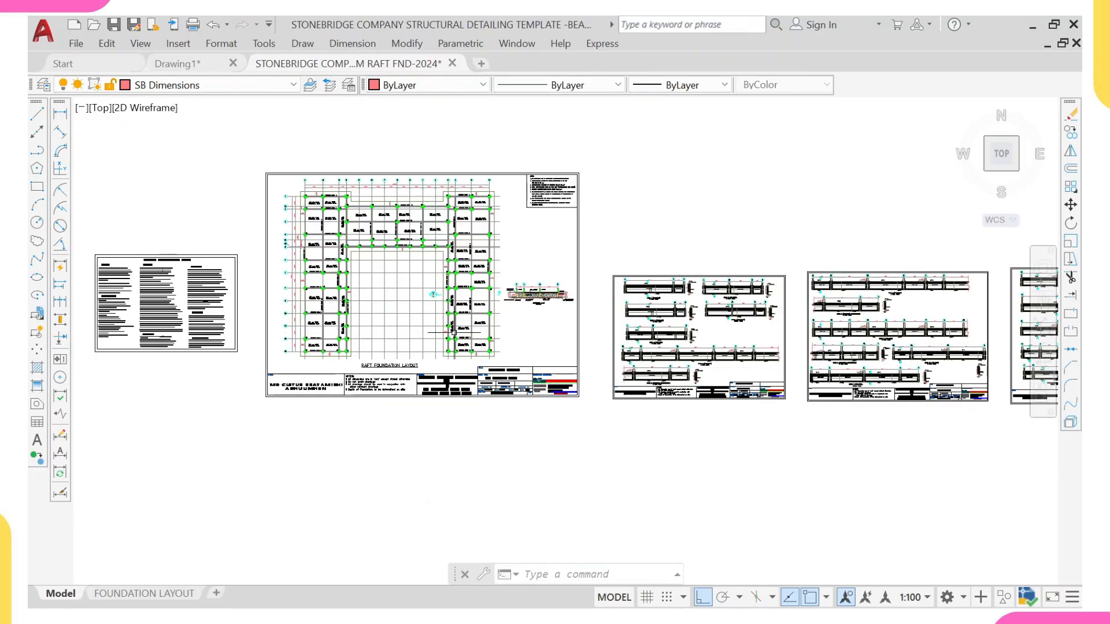
{"action": "scroll", "coordinate": [447, 340], "scroll_direction": "up", "scroll_amount": 2}
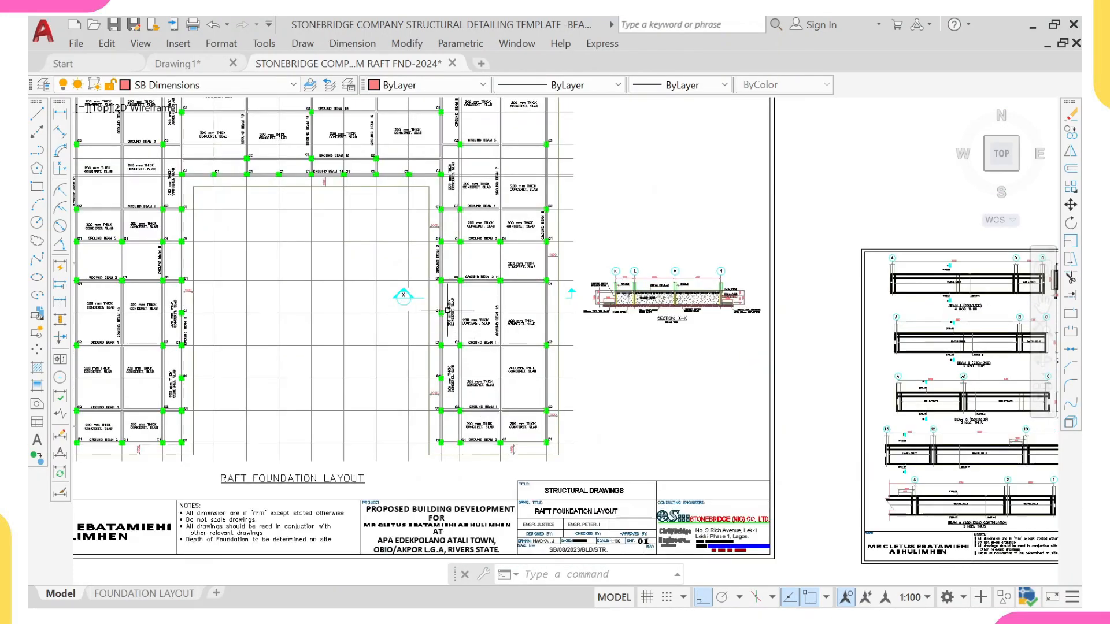
{"action": "middle_click_drag", "start_coordinate": [450, 309], "coordinate": [483, 383]}
{"action": "scroll", "coordinate": [396, 282], "scroll_direction": "down", "scroll_amount": 2}
{"action": "mouse_move", "coordinate": [377, 265]}
{"action": "middle_mouse_down"}
{"action": "mouse_move", "coordinate": [415, 398]}
{"action": "mouse_move", "coordinate": [396, 329]}
{"action": "middle_mouse_up"}
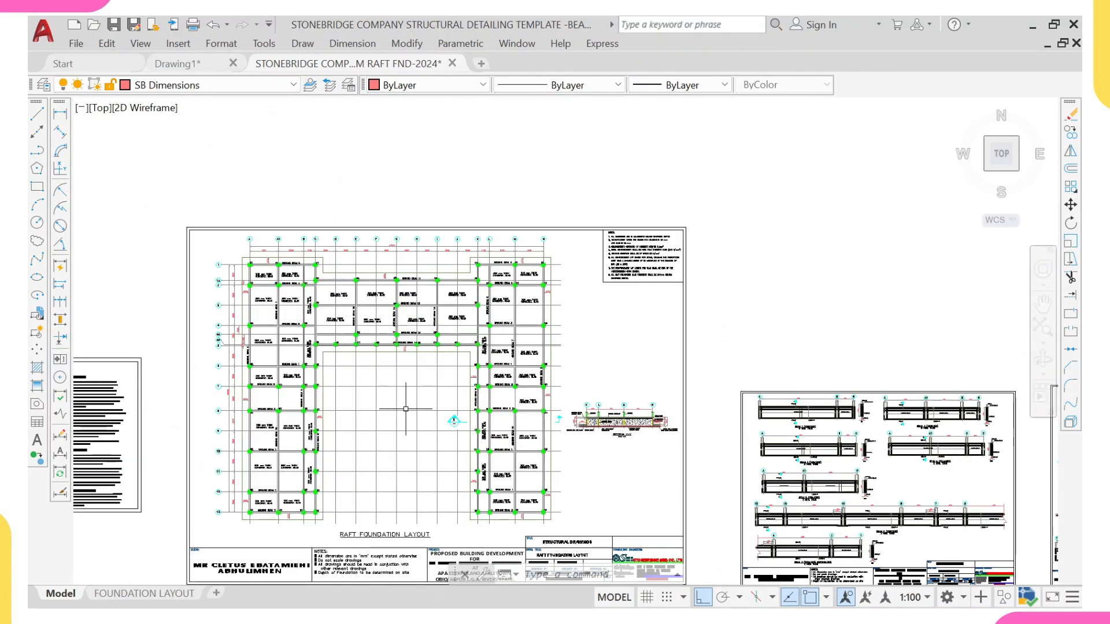
{"action": "scroll", "coordinate": [546, 367], "scroll_direction": "down", "scroll_amount": 4}
{"action": "mouse_move", "coordinate": [546, 367]}
{"action": "middle_mouse_down"}
{"action": "mouse_move", "coordinate": [372, 371]}
{"action": "mouse_move", "coordinate": [461, 373]}
{"action": "middle_mouse_up"}
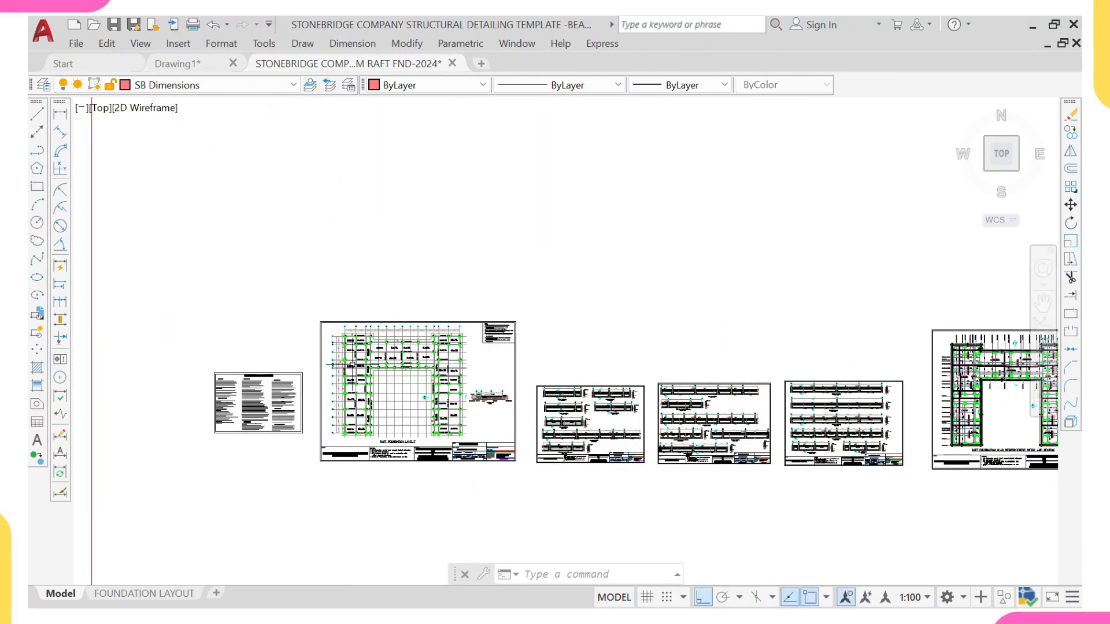
{"action": "scroll", "coordinate": [363, 362], "scroll_direction": "up", "scroll_amount": 8}
{"action": "scroll", "coordinate": [388, 354], "scroll_direction": "down", "scroll_amount": 5}
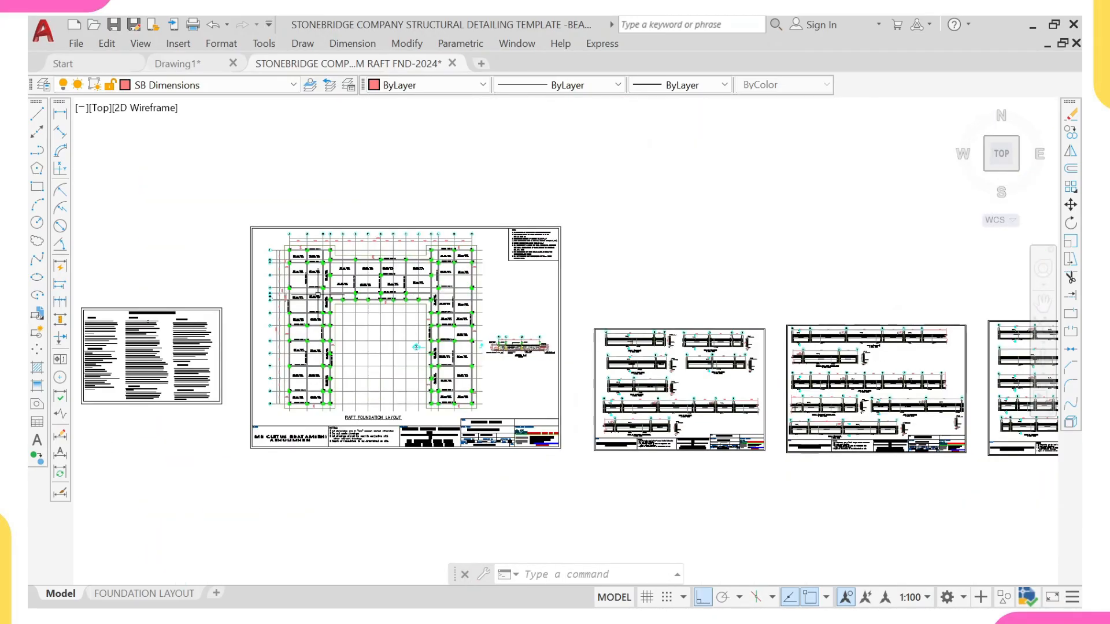
{"action": "scroll", "coordinate": [317, 296], "scroll_direction": "up", "scroll_amount": 4}
{"action": "scroll", "coordinate": [324, 299], "scroll_direction": "up", "scroll_amount": 2}
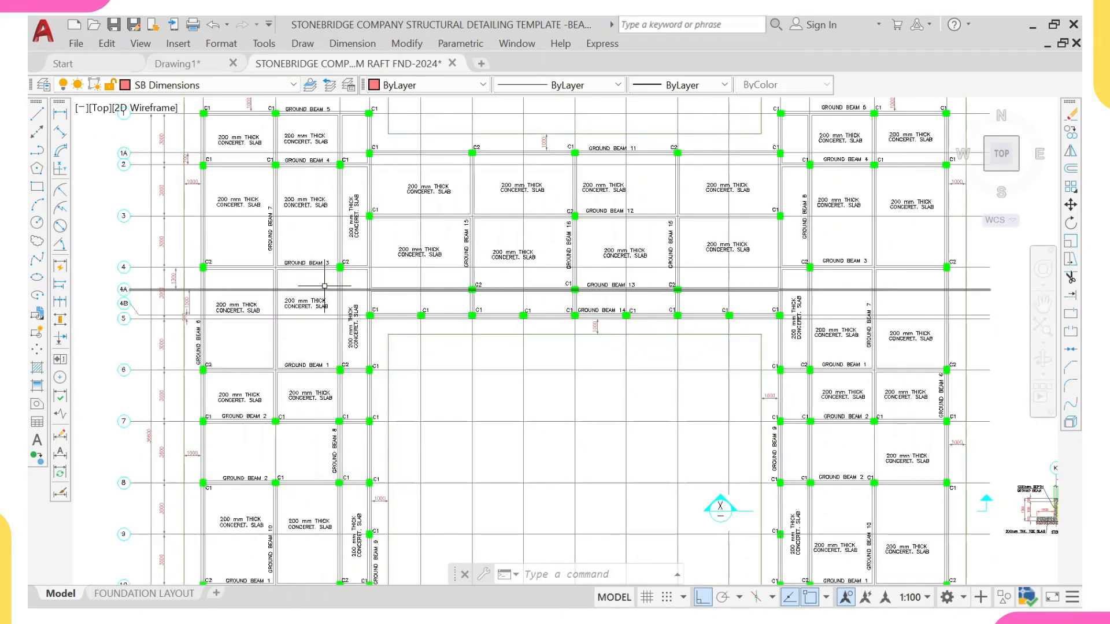
{"action": "scroll", "coordinate": [336, 310], "scroll_direction": "down", "scroll_amount": 5}
{"action": "middle_click_drag", "start_coordinate": [464, 358], "coordinate": [363, 312]}
{"action": "scroll", "coordinate": [431, 323], "scroll_direction": "down", "scroll_amount": 2}
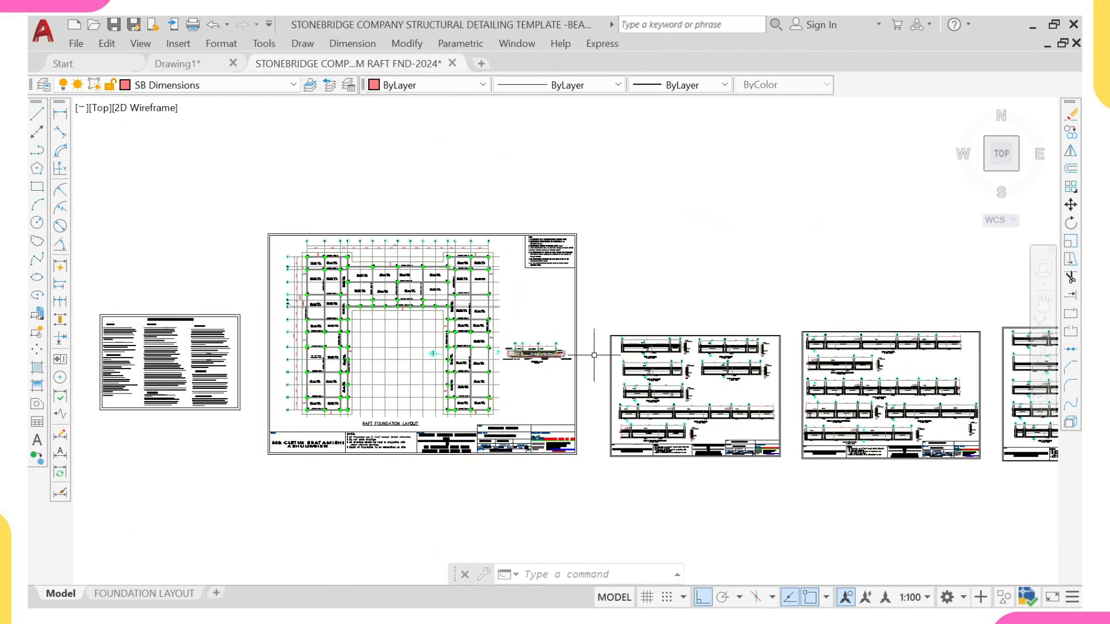
Step: Examine the template's ground beam detail sheets, including the ground beam 3 elevation and section 15-15 reinforcement labels
{"action": "middle_click_drag", "start_coordinate": [584, 356], "coordinate": [545, 362]}
{"action": "middle_click_drag", "start_coordinate": [368, 368], "coordinate": [325, 368]}
{"action": "scroll", "coordinate": [472, 362], "scroll_direction": "down", "scroll_amount": 2}
{"action": "scroll", "coordinate": [615, 386], "scroll_direction": "up", "scroll_amount": 4}
{"action": "scroll", "coordinate": [417, 376], "scroll_direction": "up", "scroll_amount": 6}
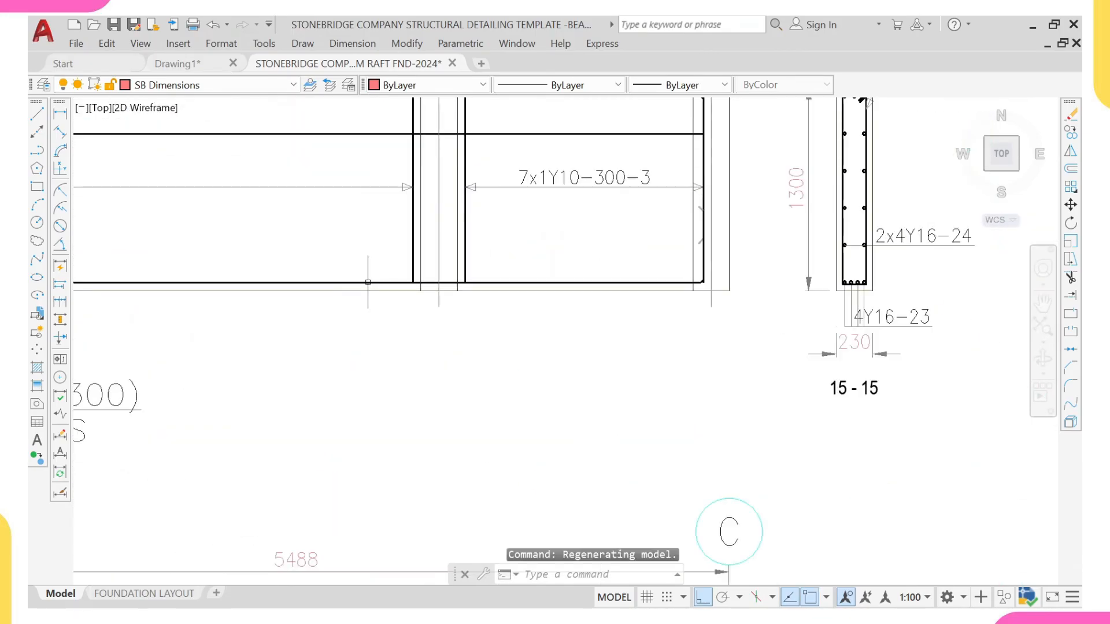
{"action": "scroll", "coordinate": [390, 288], "scroll_direction": "up", "scroll_amount": 2}
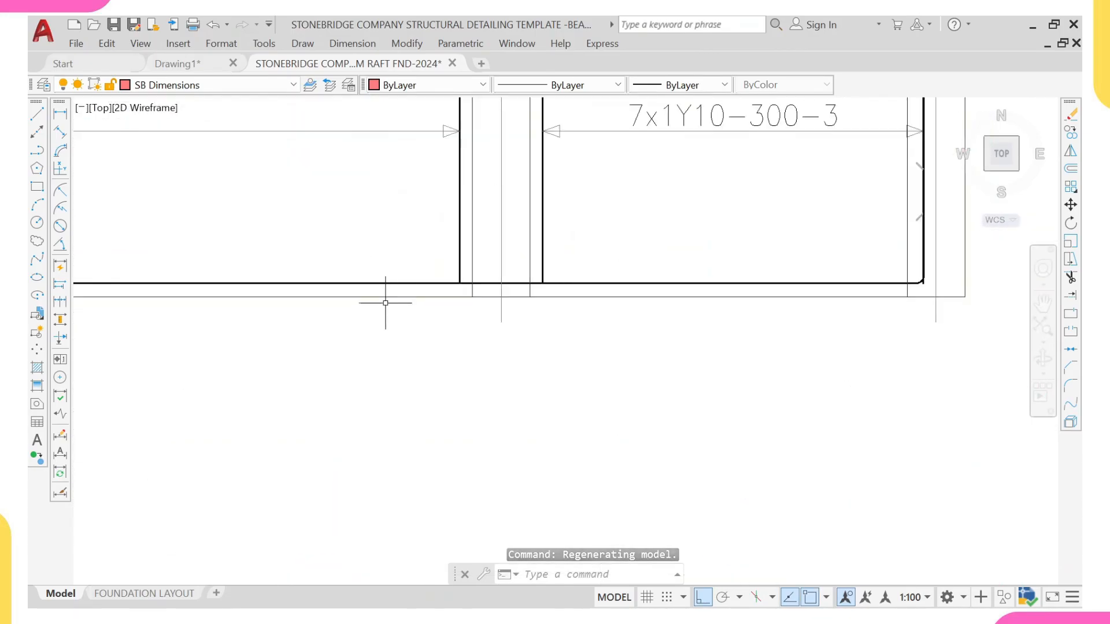
{"action": "scroll", "coordinate": [387, 288], "scroll_direction": "down", "scroll_amount": 10}
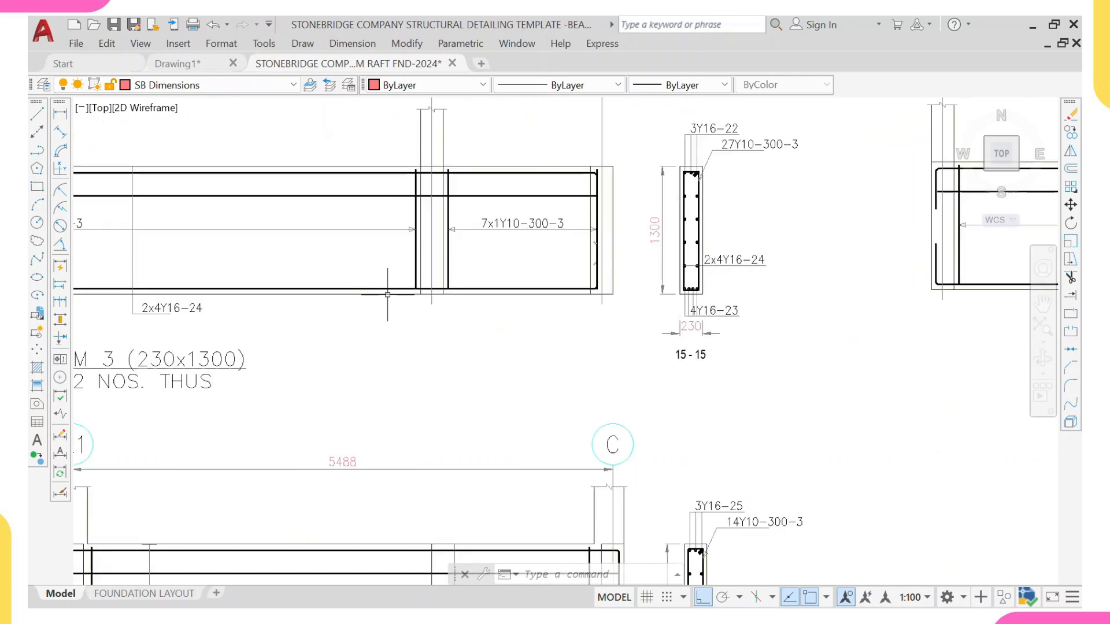
Step: Examine the template's raft foundation slab reinforcement detail and section sheet
{"action": "middle_click_drag", "start_coordinate": [813, 286], "coordinate": [650, 285]}
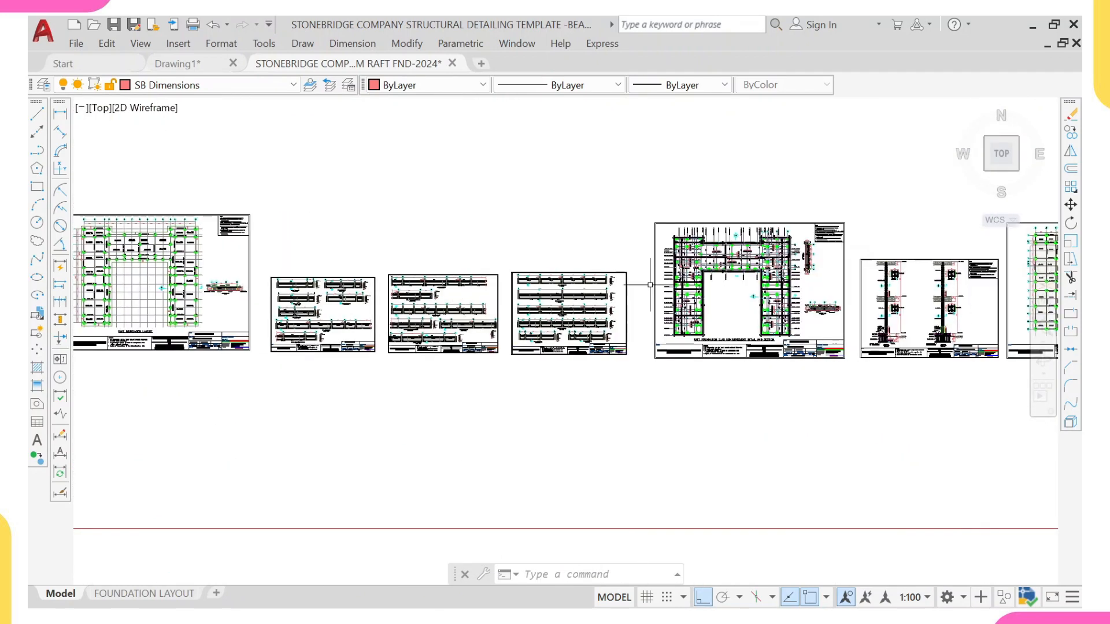
{"action": "scroll", "coordinate": [693, 281], "scroll_direction": "up", "scroll_amount": 6}
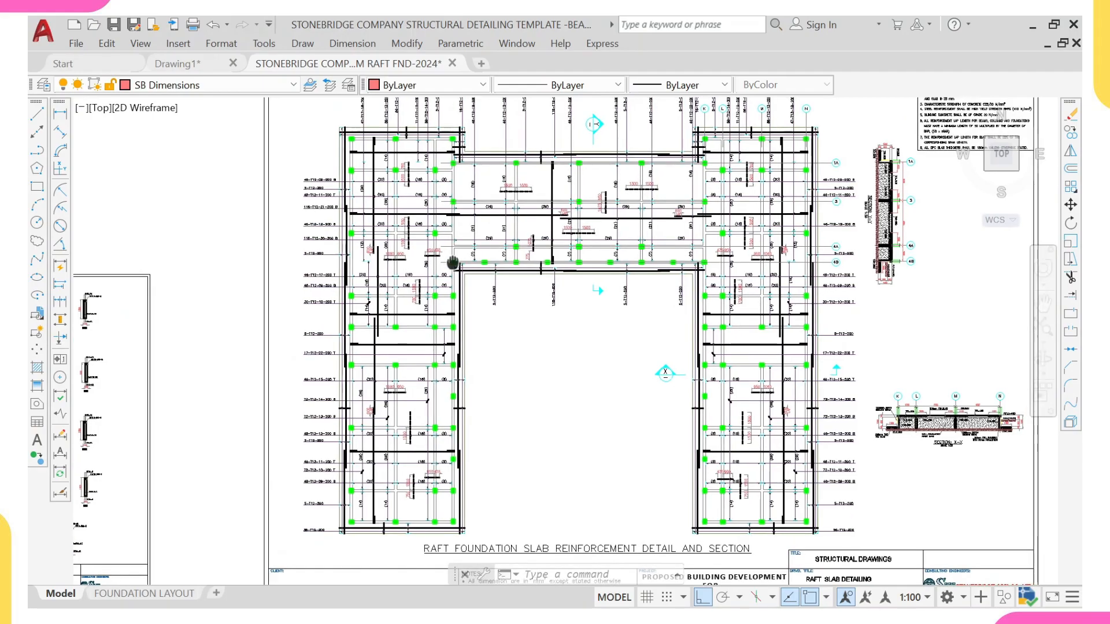
{"action": "middle_click_drag", "start_coordinate": [504, 249], "coordinate": [437, 275]}
{"action": "middle_click_drag", "start_coordinate": [461, 237], "coordinate": [474, 276]}
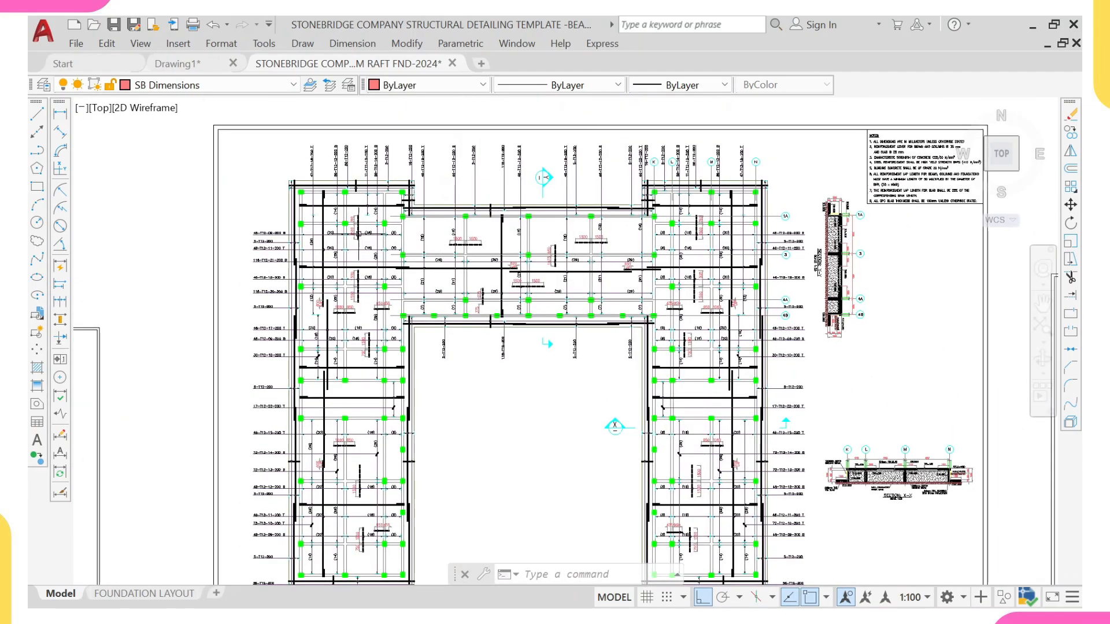
{"action": "scroll", "coordinate": [337, 230], "scroll_direction": "up", "scroll_amount": 3}
{"action": "scroll", "coordinate": [337, 230], "scroll_direction": "down", "scroll_amount": 3}
{"action": "middle_click_drag", "start_coordinate": [337, 231], "coordinate": [308, 206]}
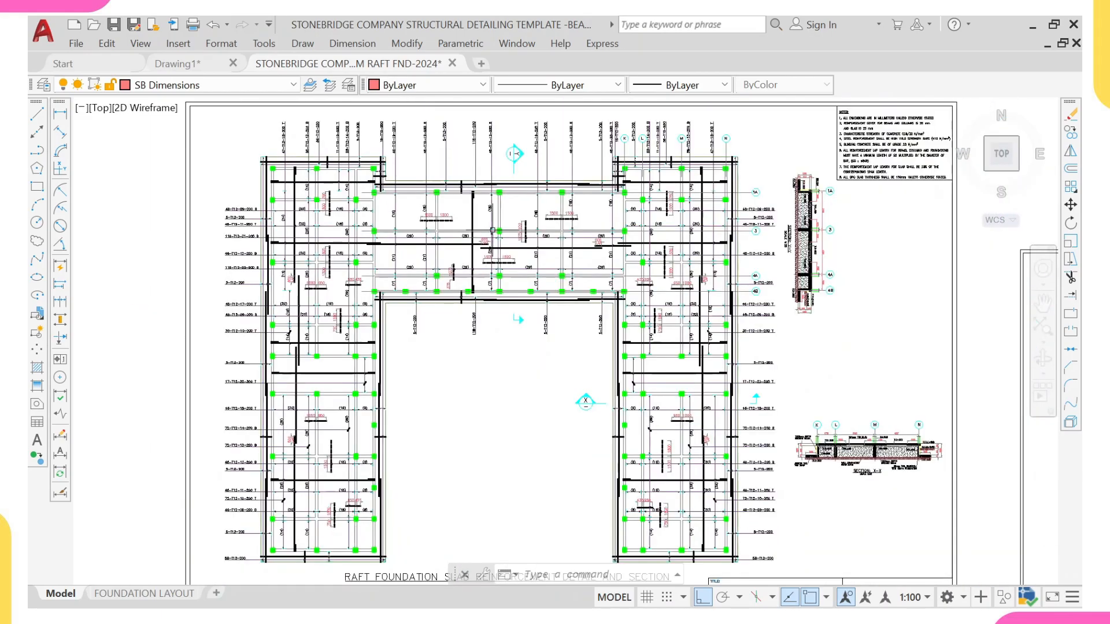
{"action": "scroll", "coordinate": [556, 311], "scroll_direction": "down", "scroll_amount": 2}
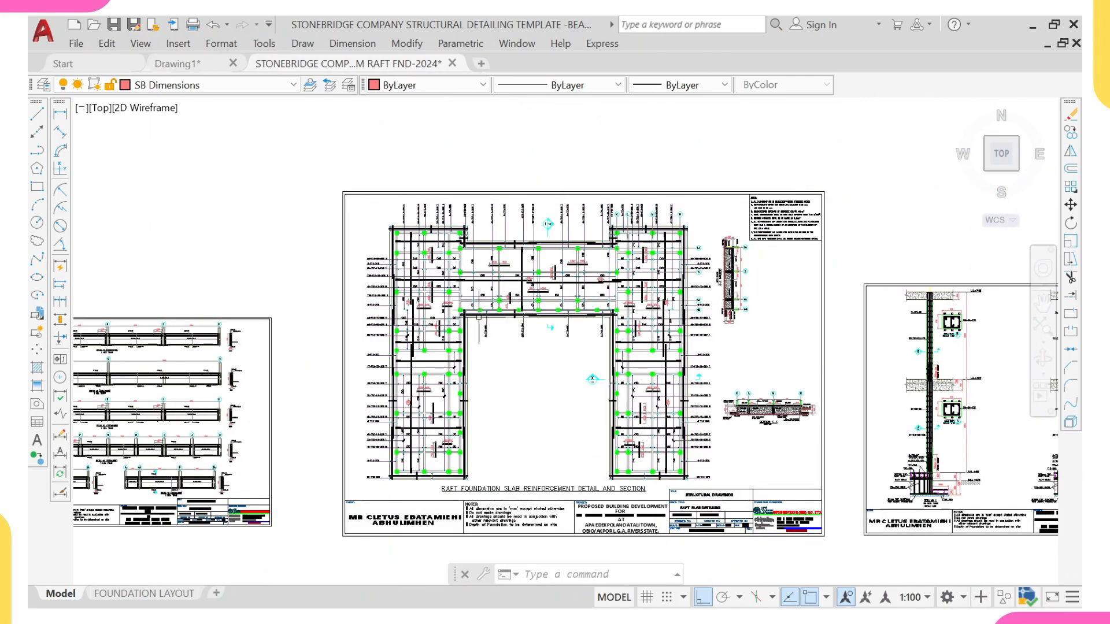
{"action": "scroll", "coordinate": [479, 318], "scroll_direction": "up", "scroll_amount": 2}
{"action": "scroll", "coordinate": [462, 303], "scroll_direction": "down", "scroll_amount": 2}
{"action": "middle_click_drag", "start_coordinate": [503, 306], "coordinate": [367, 296]}
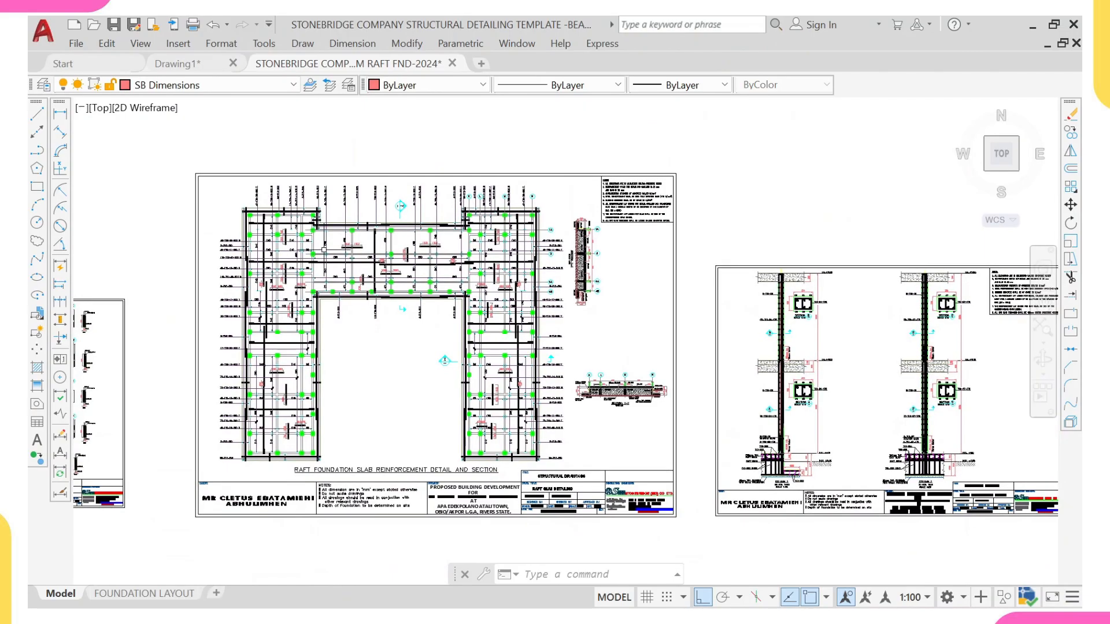
Step: Switch to Drawing1 and examine the beam 1B7 elevation and section 1-1 reinforcement labels
{"action": "left_click", "coordinate": [208, 68]}
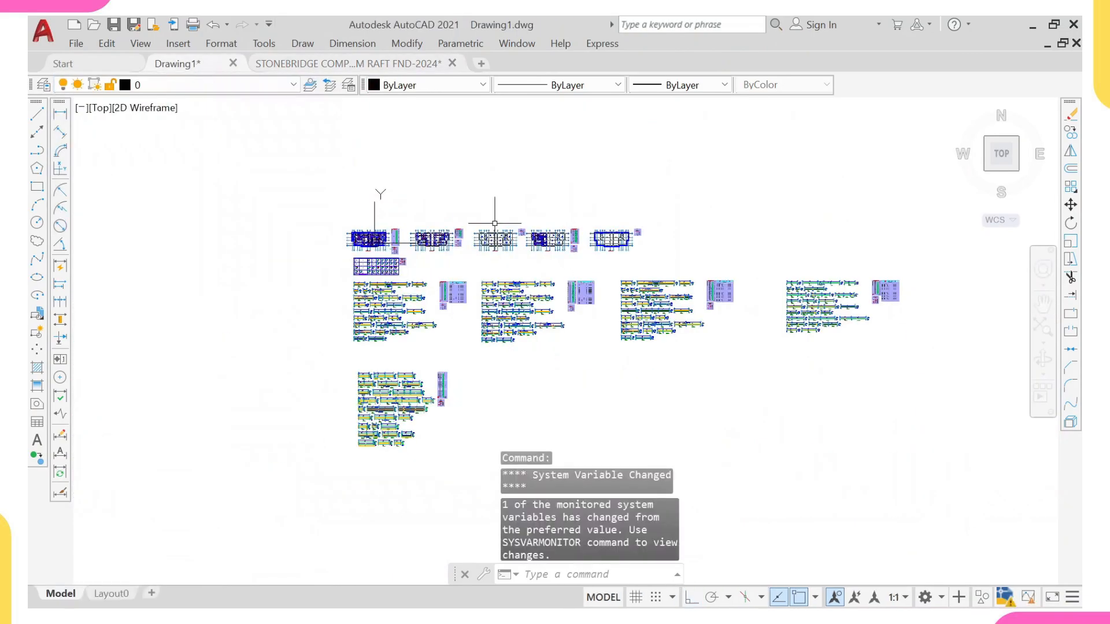
{"action": "scroll", "coordinate": [433, 236], "scroll_direction": "up", "scroll_amount": 5}
{"action": "scroll", "coordinate": [365, 260], "scroll_direction": "up", "scroll_amount": 2}
{"action": "scroll", "coordinate": [414, 253], "scroll_direction": "down", "scroll_amount": 4}
{"action": "middle_click_drag", "start_coordinate": [572, 307], "coordinate": [483, 254]}
{"action": "middle_click_drag", "start_coordinate": [739, 275], "coordinate": [720, 254]}
{"action": "scroll", "coordinate": [439, 422], "scroll_direction": "up", "scroll_amount": 8}
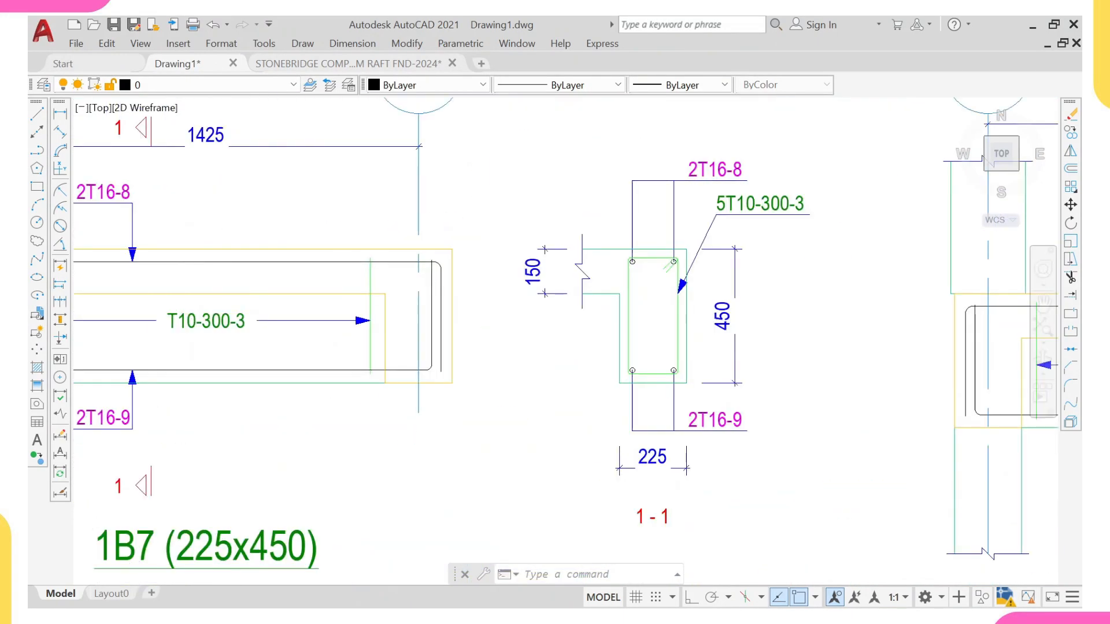
{"action": "scroll", "coordinate": [302, 271], "scroll_direction": "up", "scroll_amount": 2}
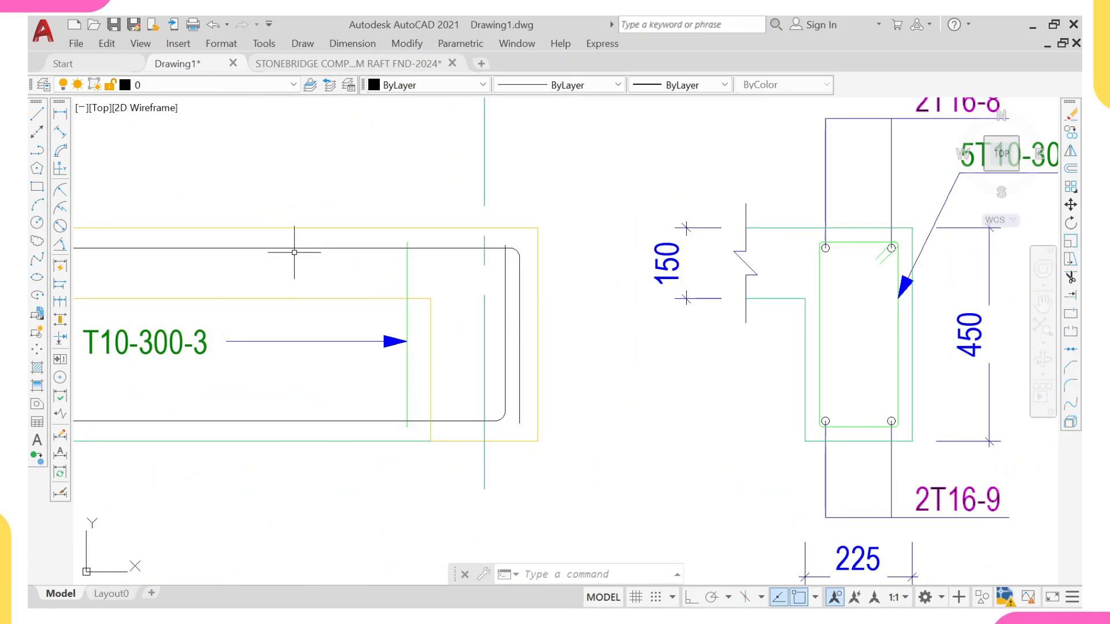
{"action": "scroll", "coordinate": [295, 247], "scroll_direction": "down", "scroll_amount": 12}
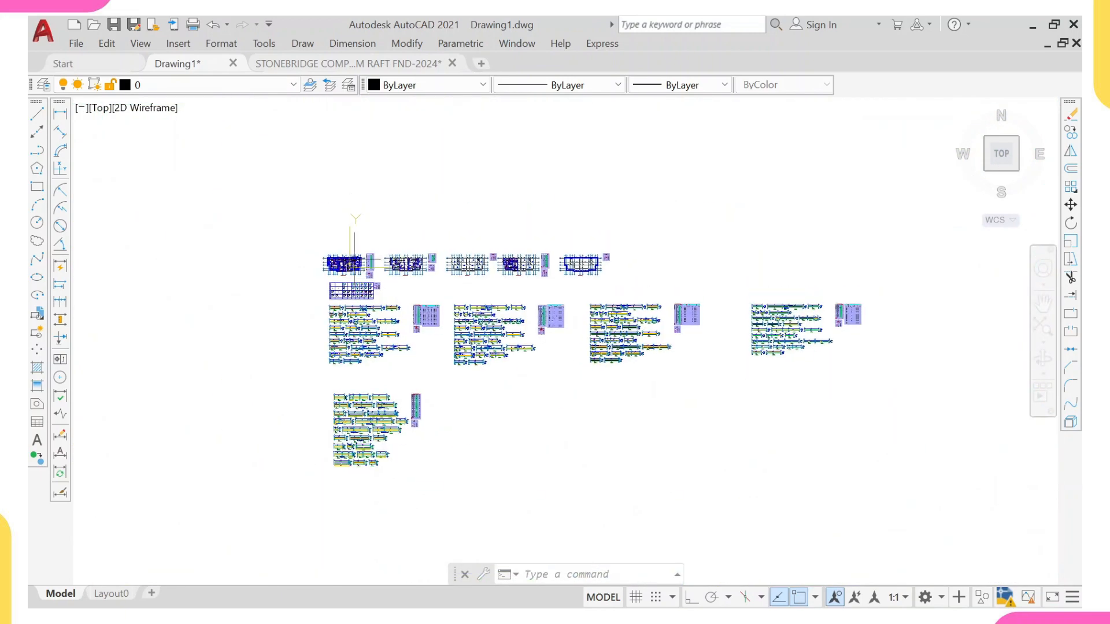
Step: Examine the exported Storey 0 foundation plan with its slab and beam labels in Drawing1
{"action": "scroll", "coordinate": [347, 198], "scroll_direction": "up", "scroll_amount": 6}
{"action": "scroll", "coordinate": [286, 236], "scroll_direction": "up", "scroll_amount": 5}
{"action": "middle_click_drag", "start_coordinate": [535, 415], "coordinate": [569, 378]}
{"action": "scroll", "coordinate": [570, 378], "scroll_direction": "down", "scroll_amount": 2}
{"action": "middle_click_drag", "start_coordinate": [438, 241], "coordinate": [447, 253]}
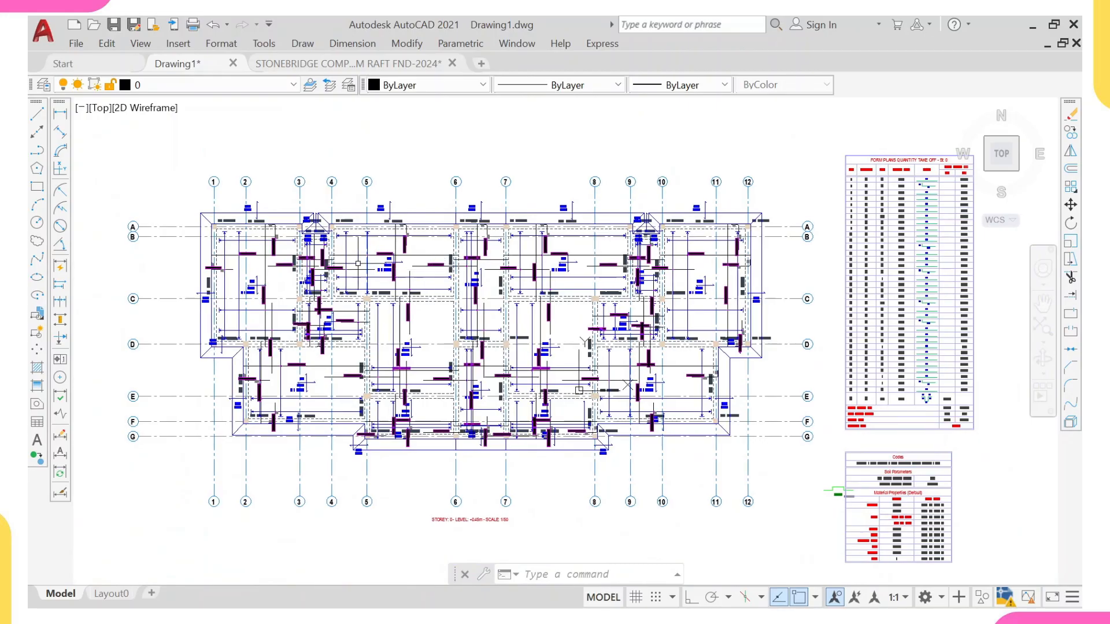
{"action": "scroll", "coordinate": [312, 310], "scroll_direction": "up", "scroll_amount": 4}
{"action": "scroll", "coordinate": [320, 309], "scroll_direction": "down", "scroll_amount": 2}
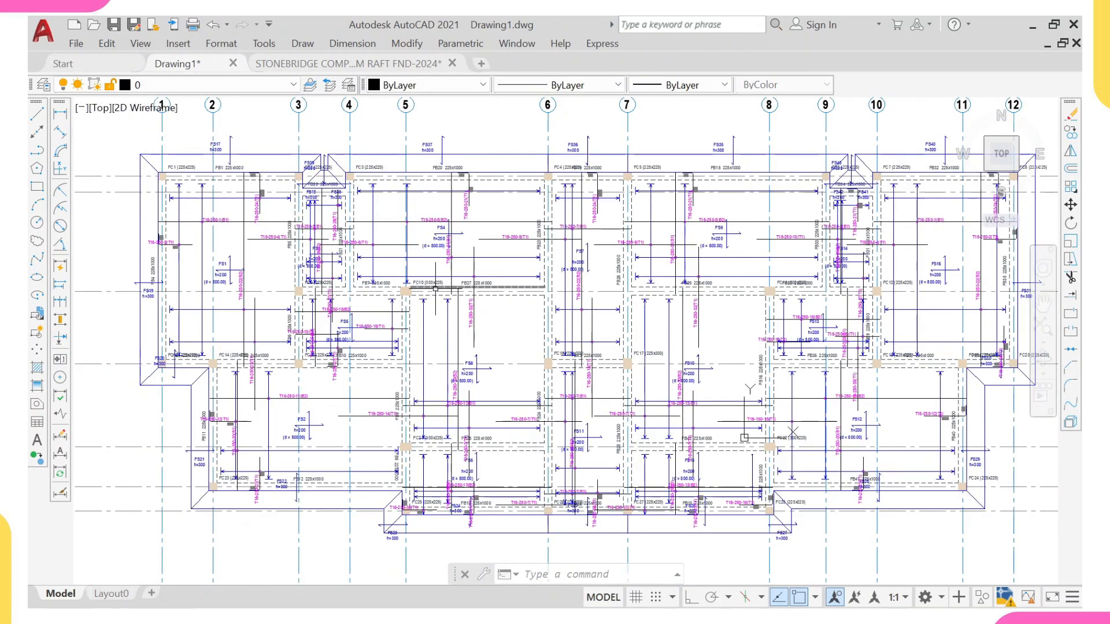
{"action": "scroll", "coordinate": [436, 287], "scroll_direction": "down", "scroll_amount": 3}
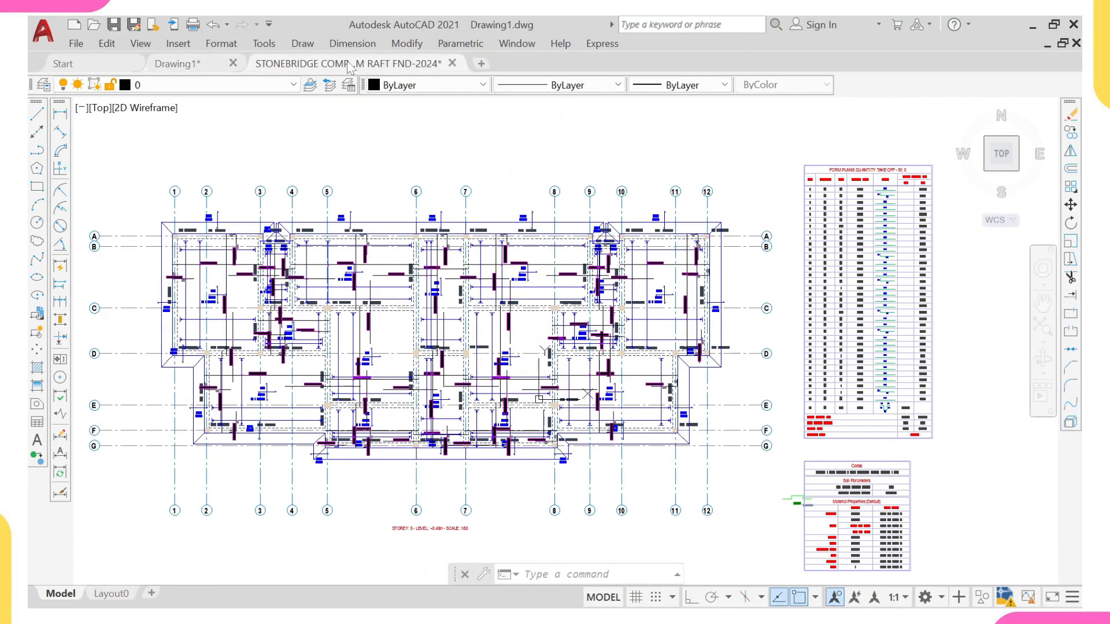
Step: Switch to the template and examine its general construction notes and raft foundation layout sheets
{"action": "left_click", "coordinate": [347, 64]}
{"action": "scroll", "coordinate": [561, 480], "scroll_direction": "up", "scroll_amount": 5}
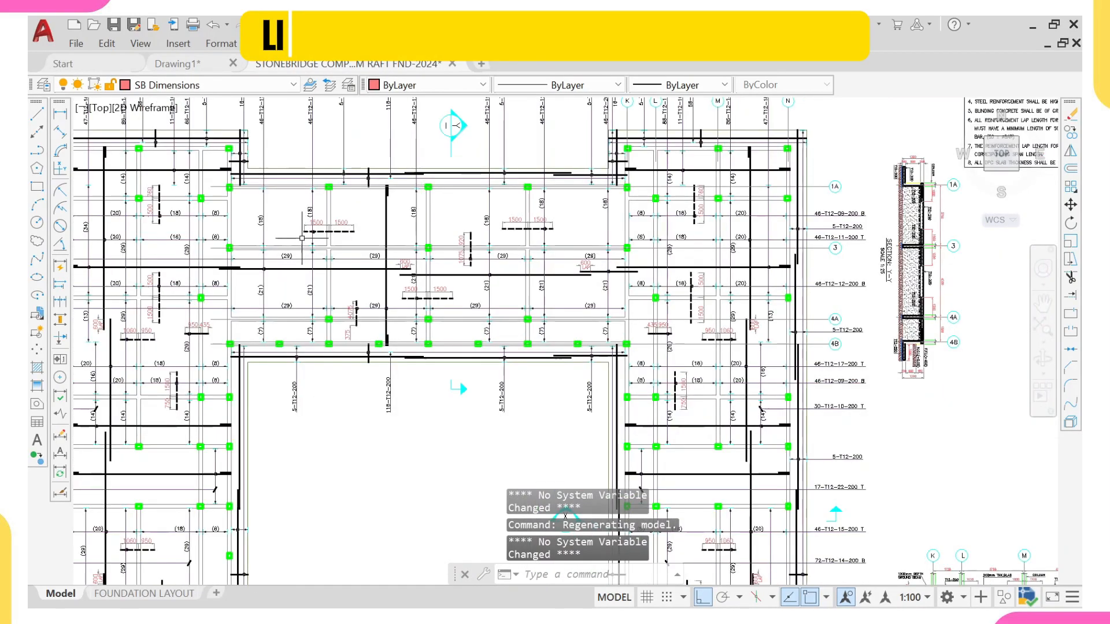
{"action": "middle_click_drag", "start_coordinate": [302, 237], "coordinate": [484, 246]}
{"action": "scroll", "coordinate": [310, 250], "scroll_direction": "down", "scroll_amount": 10}
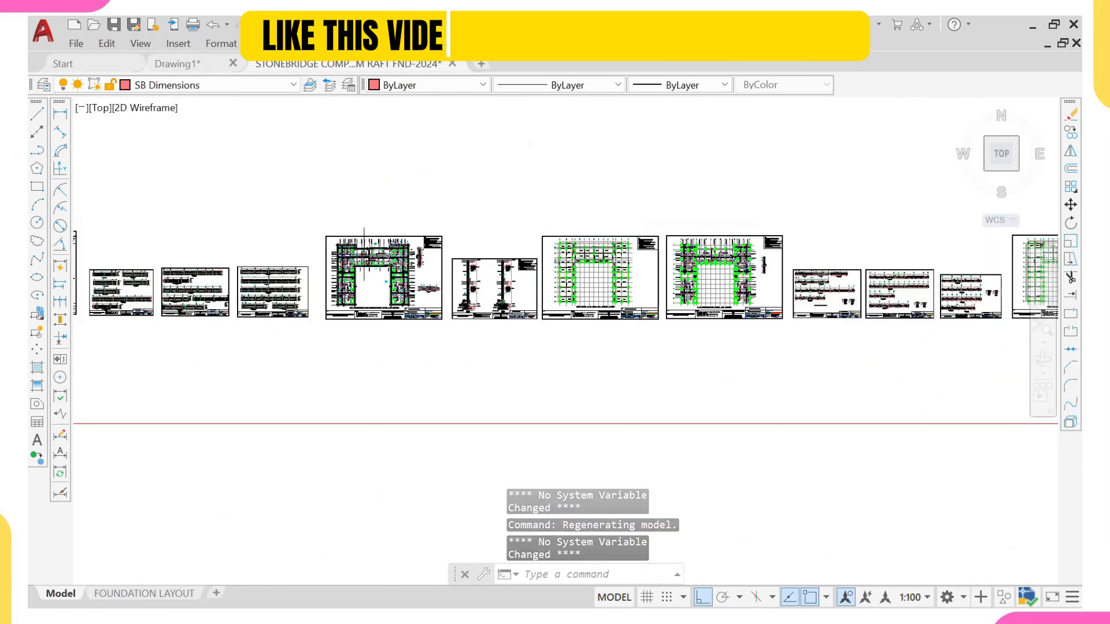
{"action": "scroll", "coordinate": [358, 255], "scroll_direction": "up", "scroll_amount": 5}
{"action": "mouse_move", "coordinate": [336, 287]}
{"action": "middle_mouse_down"}
{"action": "mouse_move", "coordinate": [338, 271]}
{"action": "mouse_move", "coordinate": [353, 271]}
{"action": "middle_mouse_up"}
{"action": "scroll", "coordinate": [338, 271], "scroll_direction": "down", "scroll_amount": 2}
{"action": "scroll", "coordinate": [280, 190], "scroll_direction": "up", "scroll_amount": 6}
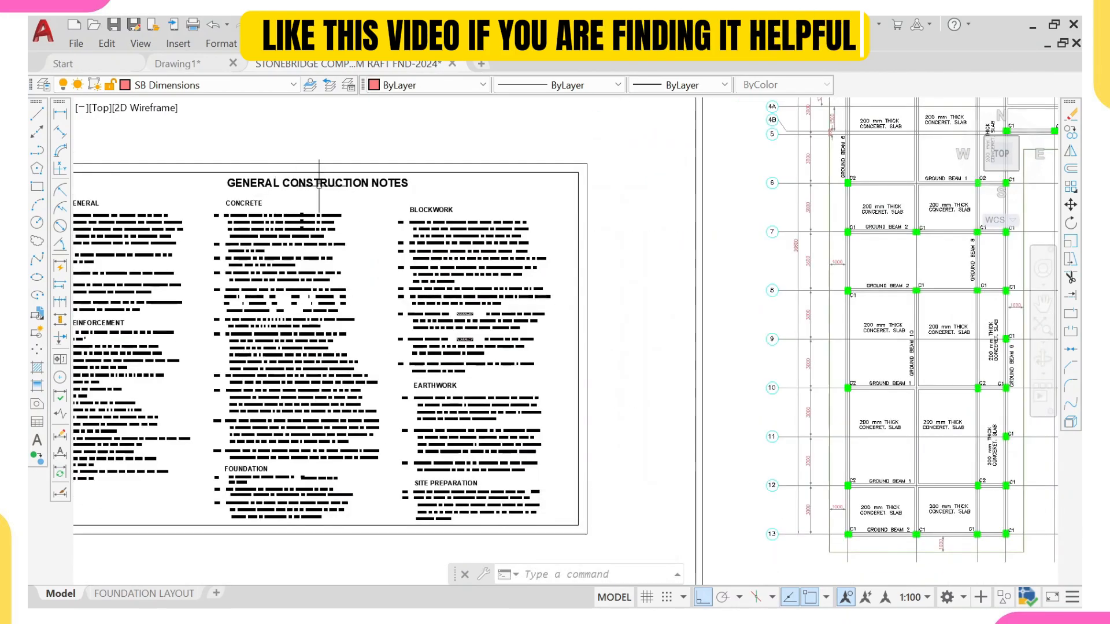
{"action": "scroll", "coordinate": [318, 184], "scroll_direction": "down", "scroll_amount": 5}
{"action": "scroll", "coordinate": [338, 110], "scroll_direction": "up", "scroll_amount": 6}
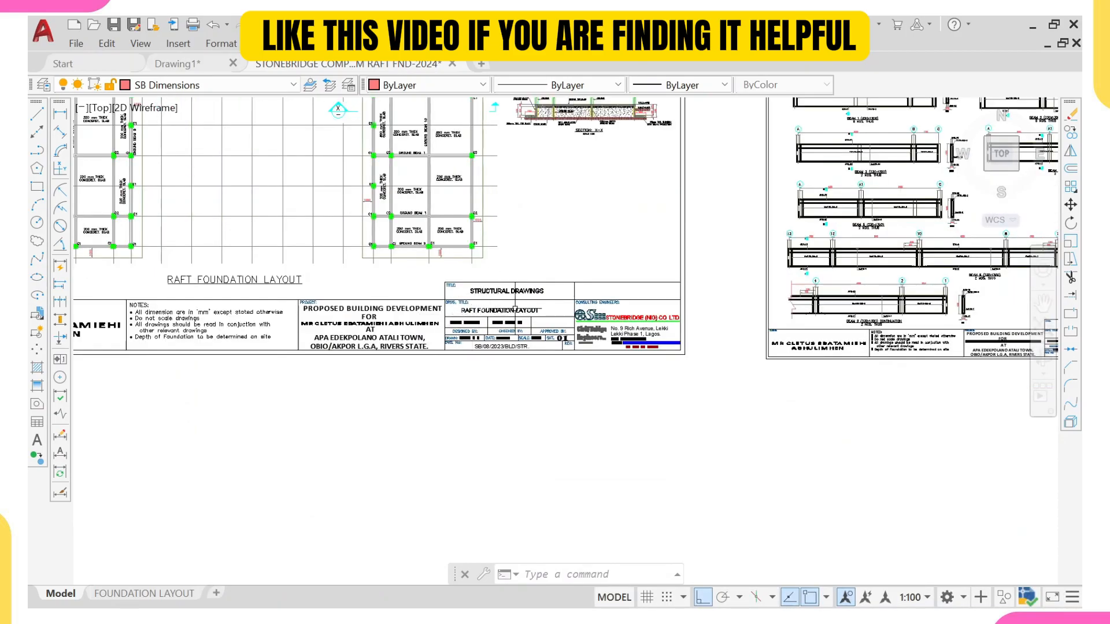
{"action": "scroll", "coordinate": [514, 310], "scroll_direction": "down", "scroll_amount": 5}
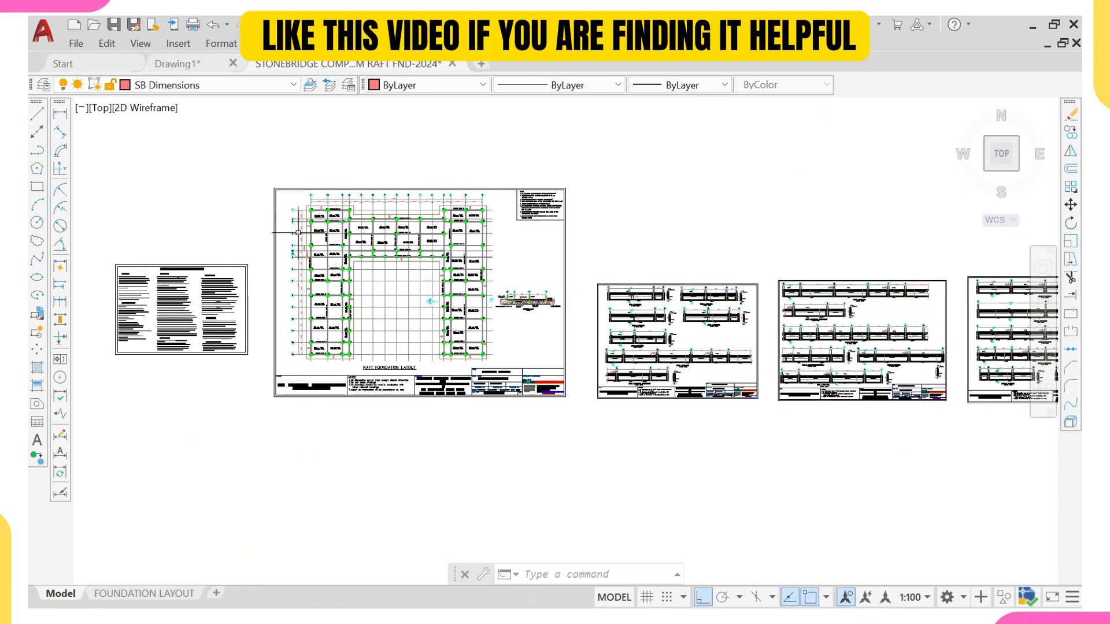
{"action": "middle_click_drag", "start_coordinate": [971, 271], "coordinate": [489, 250]}
{"action": "scroll", "coordinate": [487, 248], "scroll_direction": "up", "scroll_amount": 2}
{"action": "scroll", "coordinate": [487, 248], "scroll_direction": "down", "scroll_amount": 4}
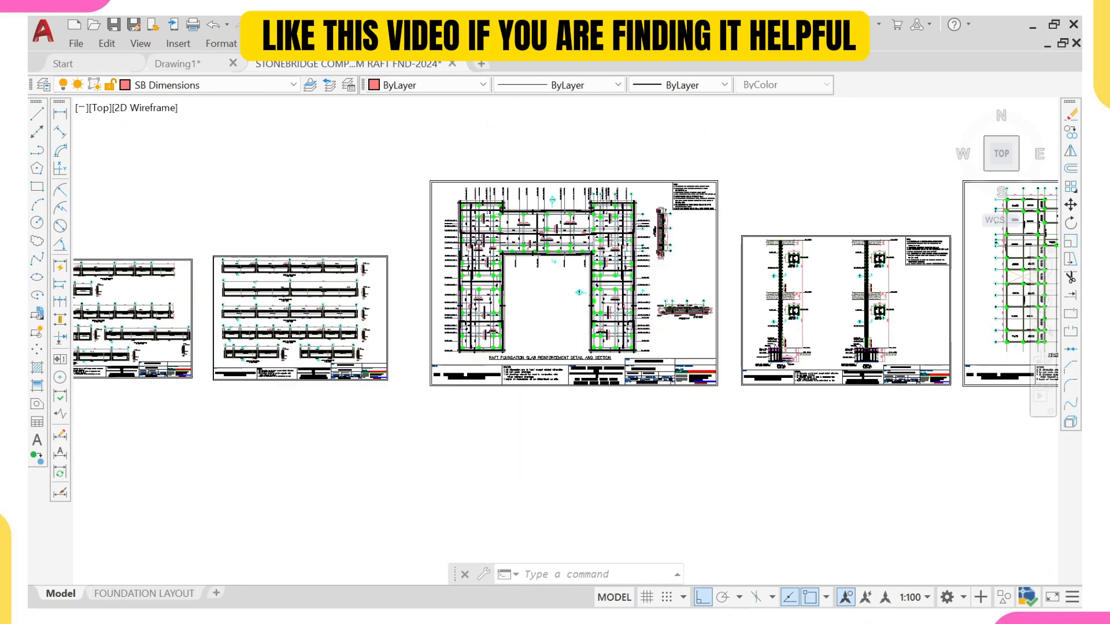
{"action": "middle_click_drag", "start_coordinate": [347, 271], "coordinate": [566, 259]}
{"action": "mouse_move", "coordinate": [247, 289]}
{"action": "middle_mouse_down"}
{"action": "mouse_move", "coordinate": [365, 305]}
{"action": "mouse_move", "coordinate": [415, 357]}
{"action": "middle_mouse_up"}
{"action": "scroll", "coordinate": [371, 285], "scroll_direction": "up", "scroll_amount": 3}
{"action": "scroll", "coordinate": [315, 262], "scroll_direction": "up", "scroll_amount": 2}
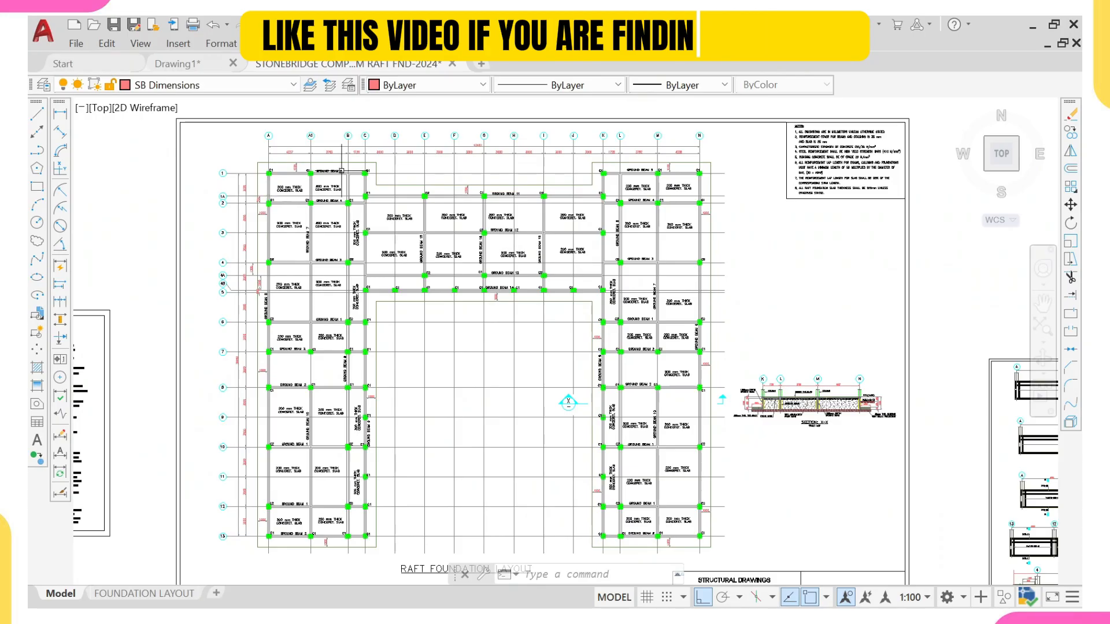
{"action": "scroll", "coordinate": [569, 403], "scroll_direction": "down", "scroll_amount": 2}
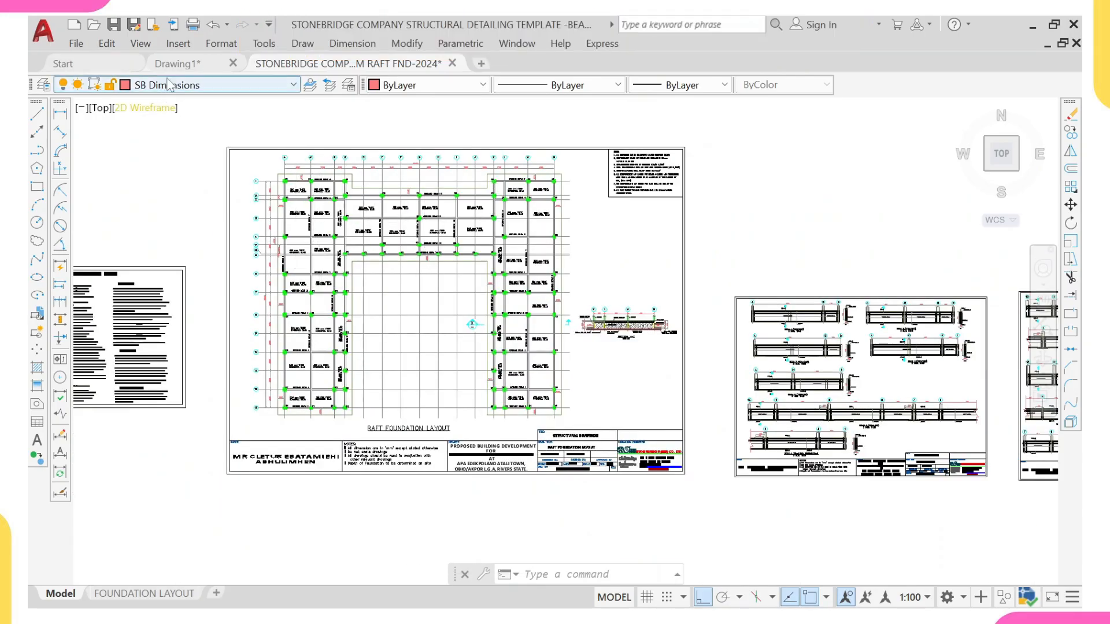
Step: In Drawing1, copy the whole Storey 0 foundation plan to an empty area to its left
{"action": "left_click", "coordinate": [198, 67]}
{"action": "scroll", "coordinate": [419, 246], "scroll_direction": "down", "scroll_amount": 3}
{"action": "middle_click_drag", "start_coordinate": [314, 253], "coordinate": [342, 255]}
{"action": "scroll", "coordinate": [341, 255], "scroll_direction": "up", "scroll_amount": 2}
{"action": "left_click", "coordinate": [337, 142]}
{"action": "scroll", "coordinate": [537, 350], "scroll_direction": "down", "scroll_amount": 2}
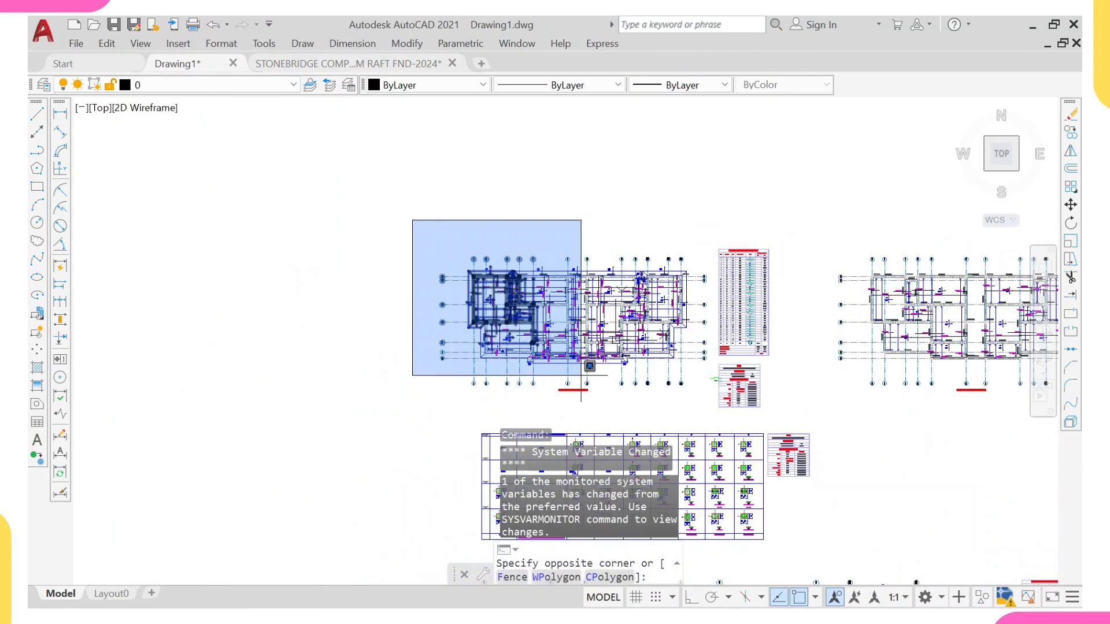
{"action": "left_click", "coordinate": [716, 416]}
{"action": "type", "text": "co"}
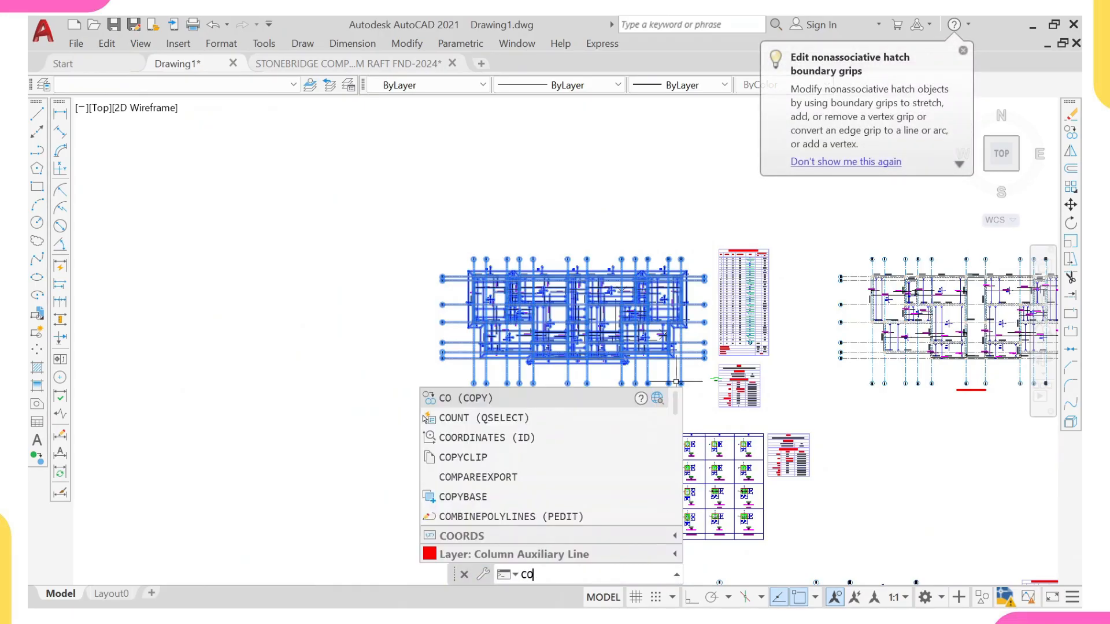
{"action": "key", "text": "Return"}
{"action": "scroll", "coordinate": [653, 335], "scroll_direction": "up", "scroll_amount": 7}
{"action": "left_click", "coordinate": [413, 220]}
{"action": "scroll", "coordinate": [435, 245], "scroll_direction": "down", "scroll_amount": 8}
{"action": "middle_click_drag", "start_coordinate": [323, 246], "coordinate": [521, 210]}
{"action": "scroll", "coordinate": [315, 224], "scroll_direction": "down", "scroll_amount": 6}
{"action": "middle_click_drag", "start_coordinate": [342, 236], "coordinate": [468, 247]}
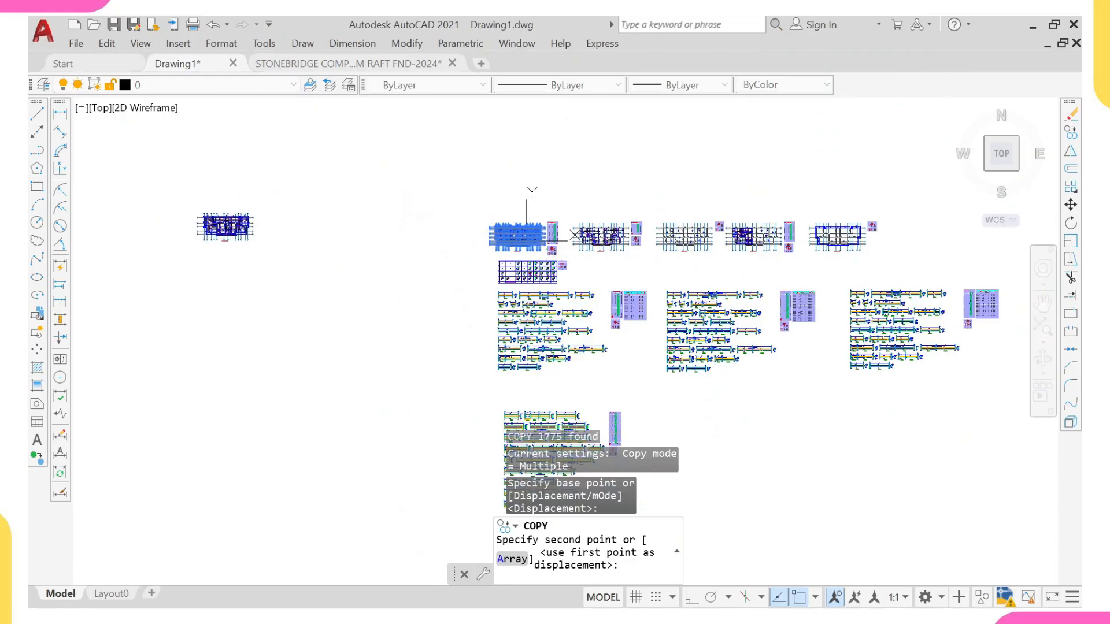
{"action": "left_click", "coordinate": [230, 215]}
{"action": "scroll", "coordinate": [226, 242], "scroll_direction": "up", "scroll_amount": 7}
{"action": "key", "text": "Escape"}
{"action": "middle_click_drag", "start_coordinate": [224, 285], "coordinate": [296, 276]}
{"action": "scroll", "coordinate": [388, 215], "scroll_direction": "up", "scroll_amount": 4}
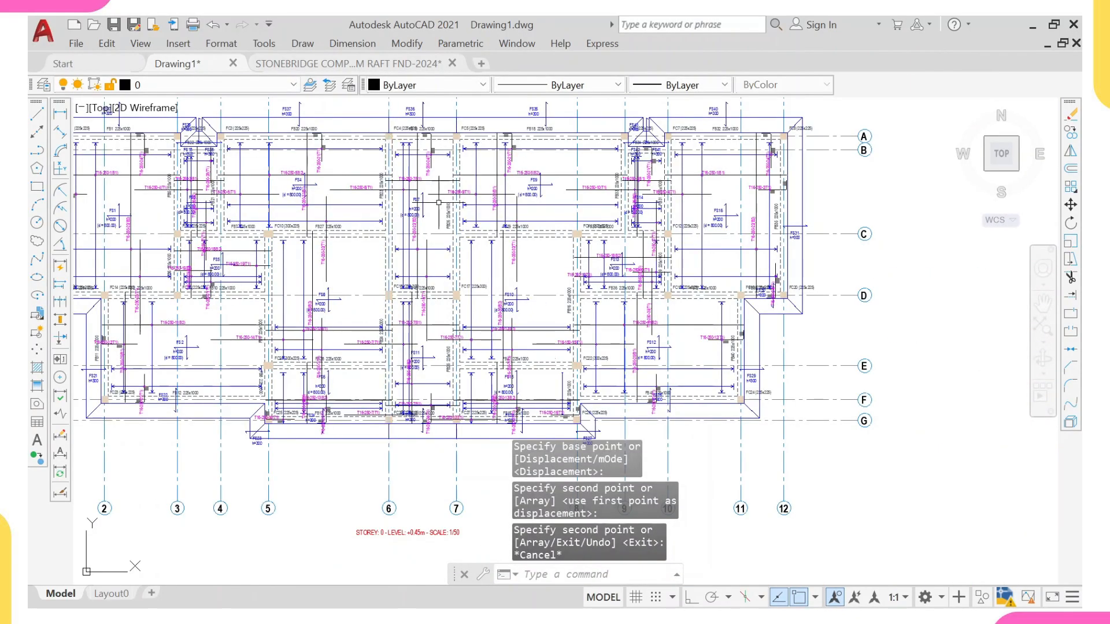
Step: Switch to the template and examine the raft foundation layout's ground beam and slab labels
{"action": "left_click", "coordinate": [306, 64]}
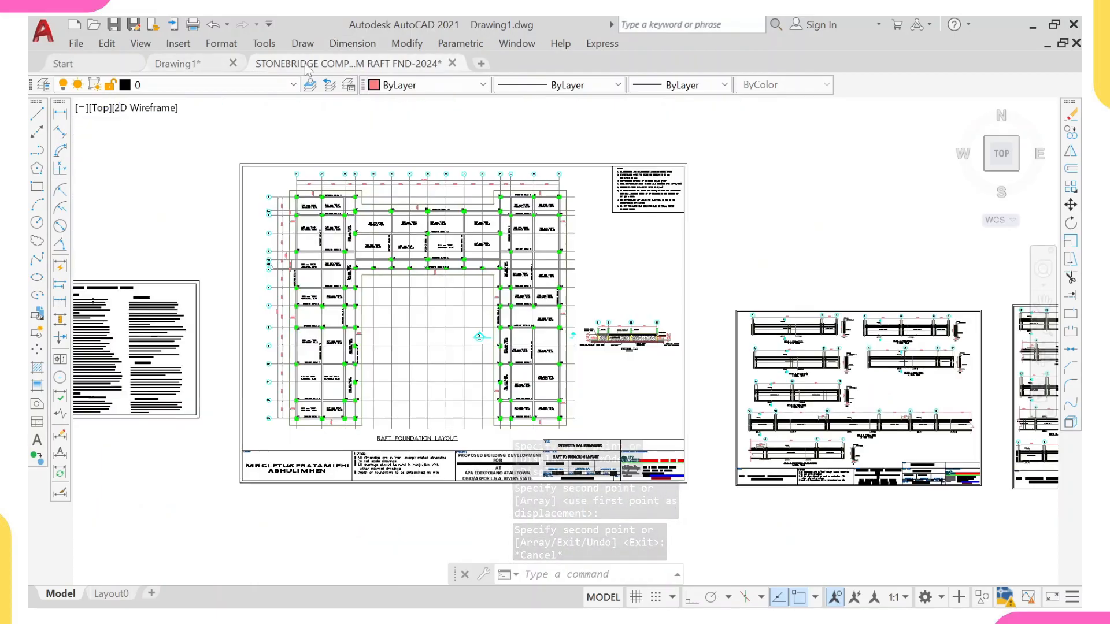
{"action": "scroll", "coordinate": [659, 463], "scroll_direction": "up", "scroll_amount": 5}
{"action": "scroll", "coordinate": [393, 226], "scroll_direction": "down", "scroll_amount": 5}
{"action": "scroll", "coordinate": [404, 225], "scroll_direction": "up", "scroll_amount": 5}
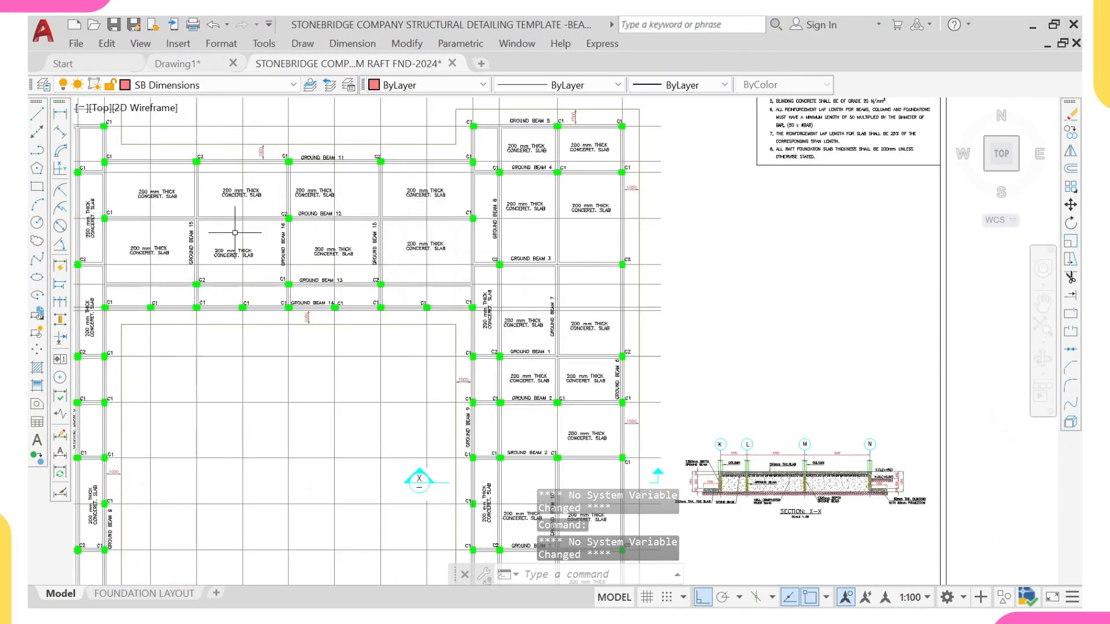
{"action": "middle_click_drag", "start_coordinate": [223, 234], "coordinate": [328, 213]}
{"action": "scroll", "coordinate": [202, 214], "scroll_direction": "down", "scroll_amount": 2}
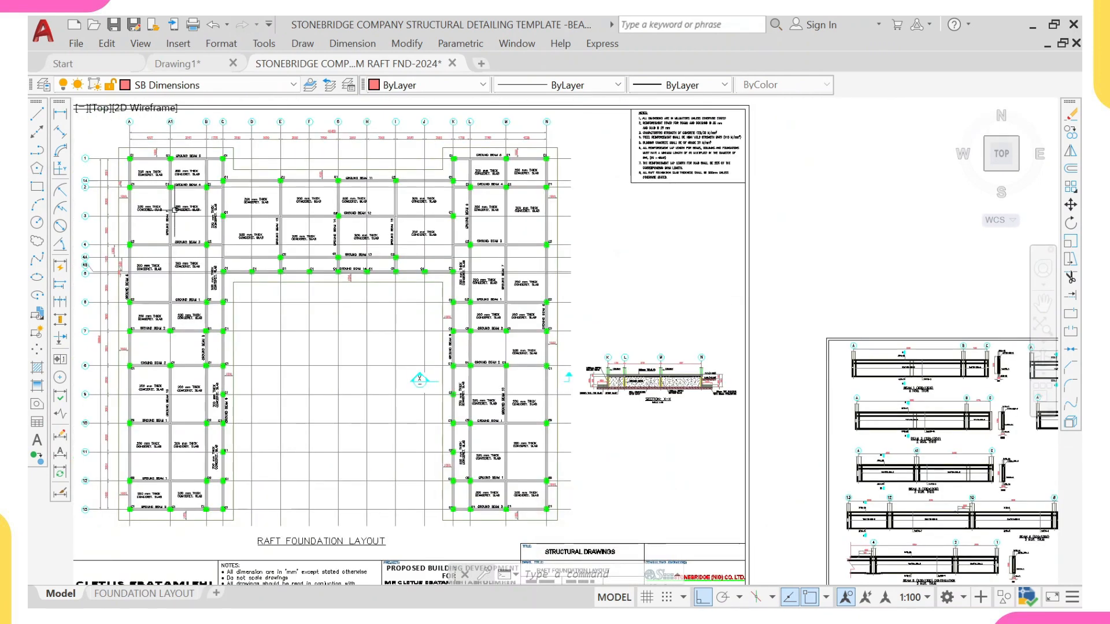
Step: In Drawing1, select the slab labels, rebar annotations and dimensions with Select Similar and erase them from the foundation plan
{"action": "left_click", "coordinate": [208, 59]}
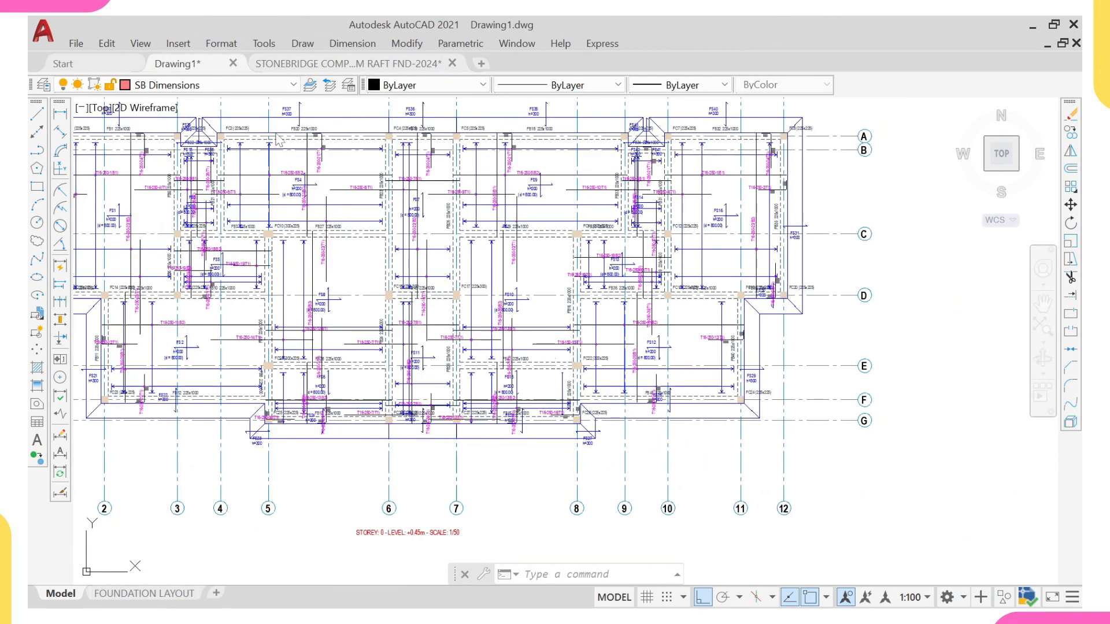
{"action": "scroll", "coordinate": [379, 242], "scroll_direction": "up", "scroll_amount": 4}
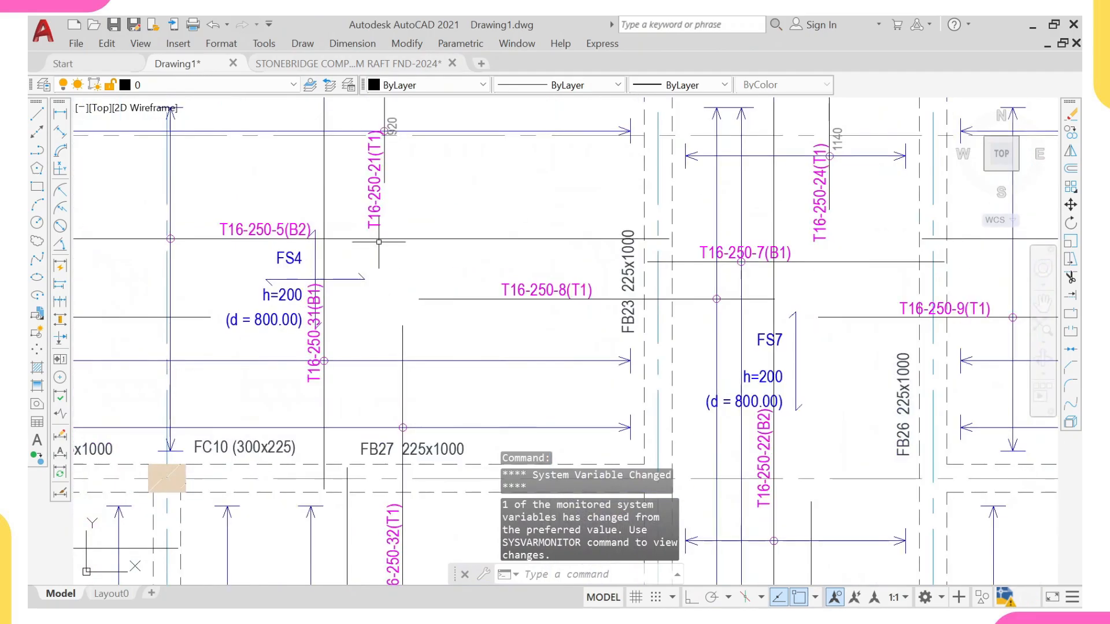
{"action": "left_click", "coordinate": [347, 166]}
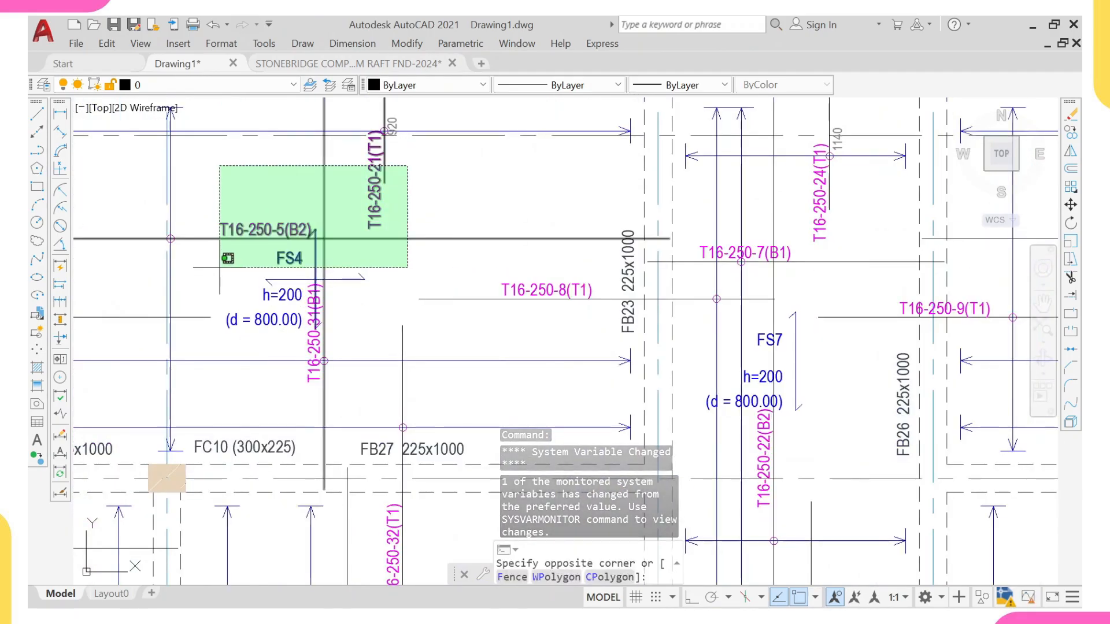
{"action": "scroll", "coordinate": [226, 257], "scroll_direction": "down", "scroll_amount": 3}
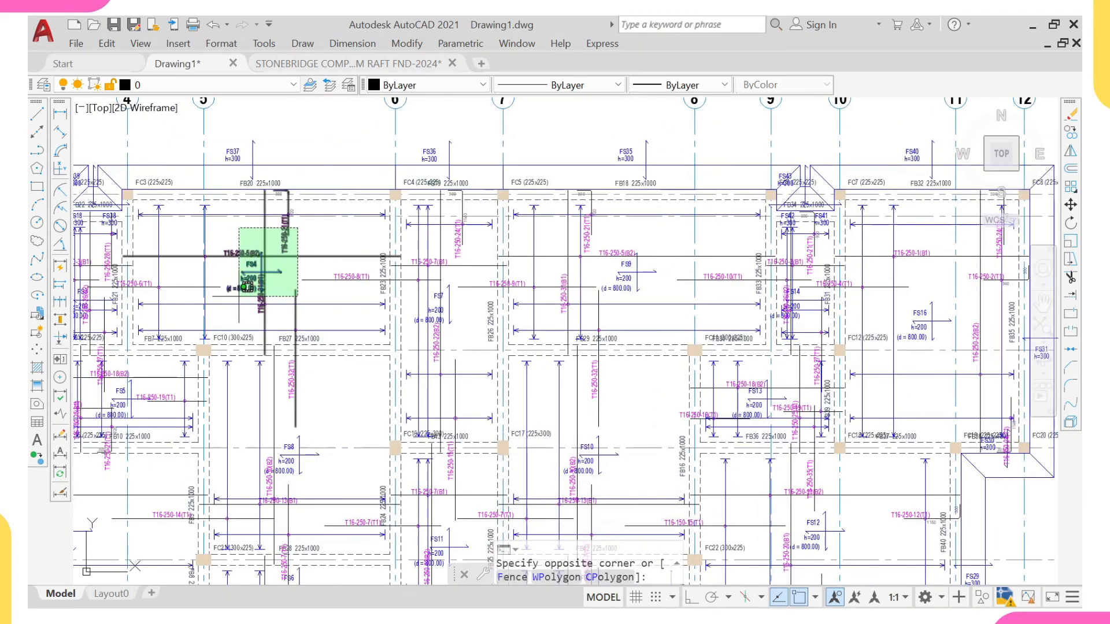
{"action": "left_click", "coordinate": [237, 310]}
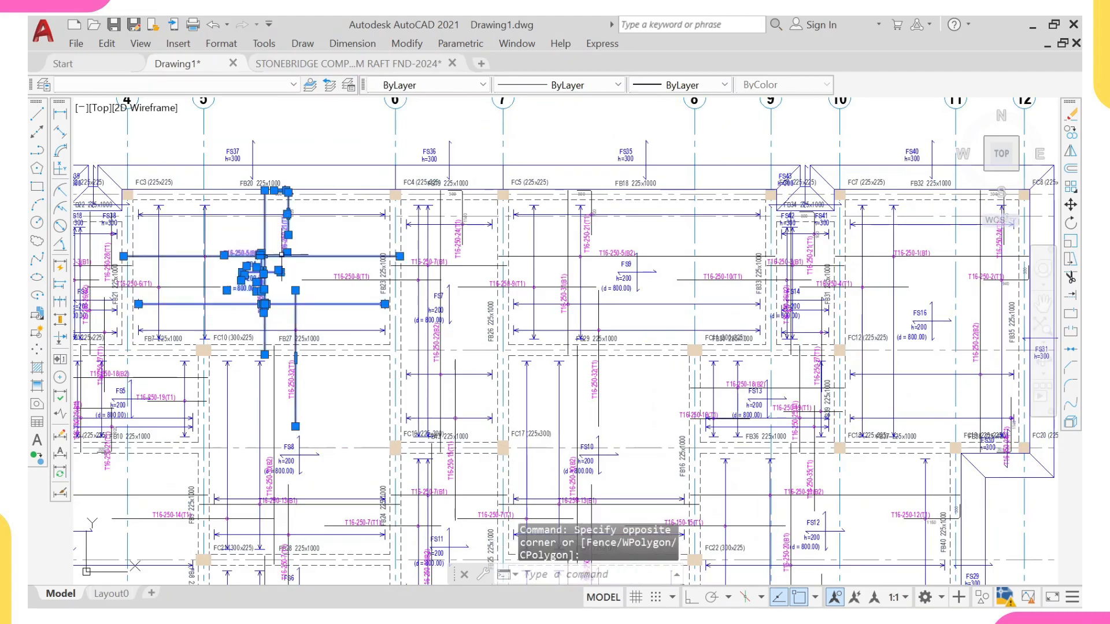
{"action": "scroll", "coordinate": [285, 249], "scroll_direction": "up", "scroll_amount": 10}
{"action": "left_click", "coordinate": [326, 267]}
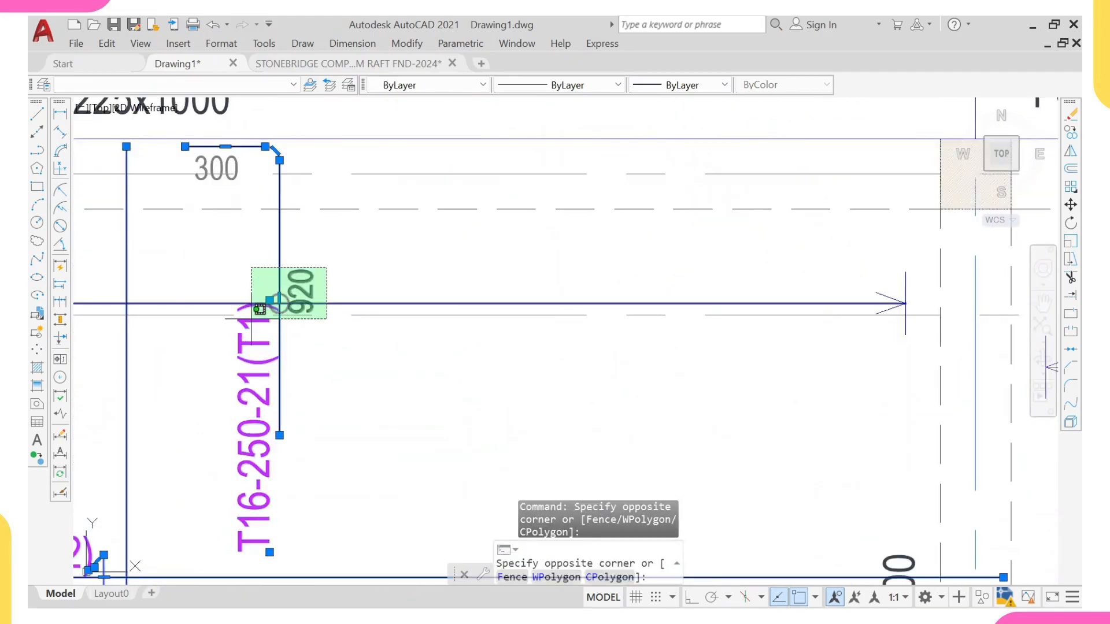
{"action": "scroll", "coordinate": [257, 317], "scroll_direction": "up", "scroll_amount": 4}
{"action": "left_click", "coordinate": [256, 309]}
{"action": "scroll", "coordinate": [269, 275], "scroll_direction": "down", "scroll_amount": 13}
{"action": "scroll", "coordinate": [359, 279], "scroll_direction": "down", "scroll_amount": 4}
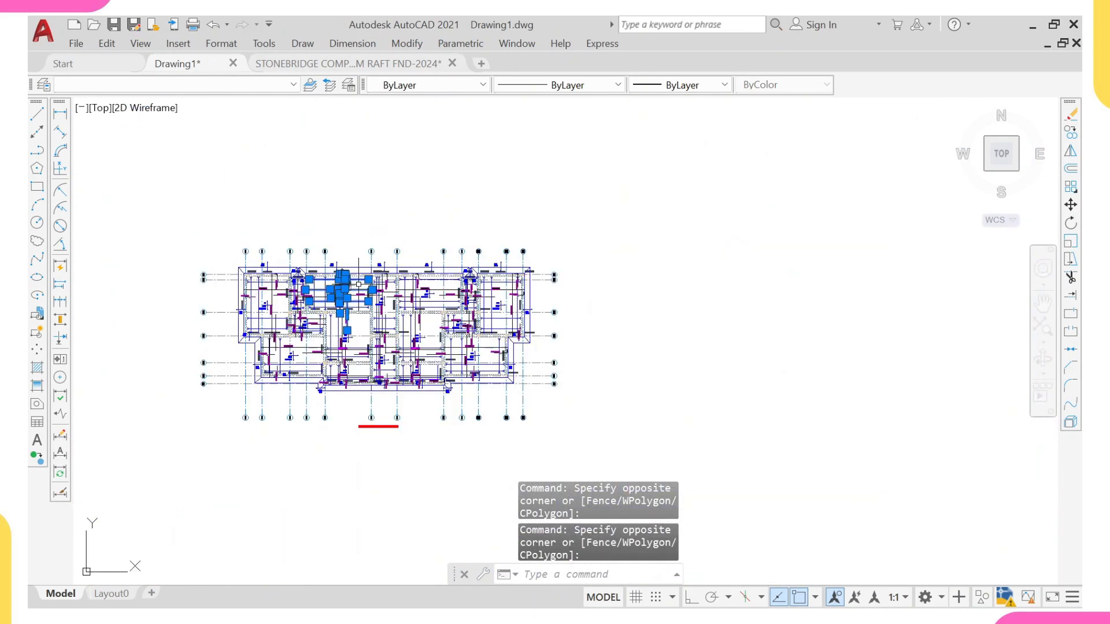
{"action": "right_click", "coordinate": [329, 220]}
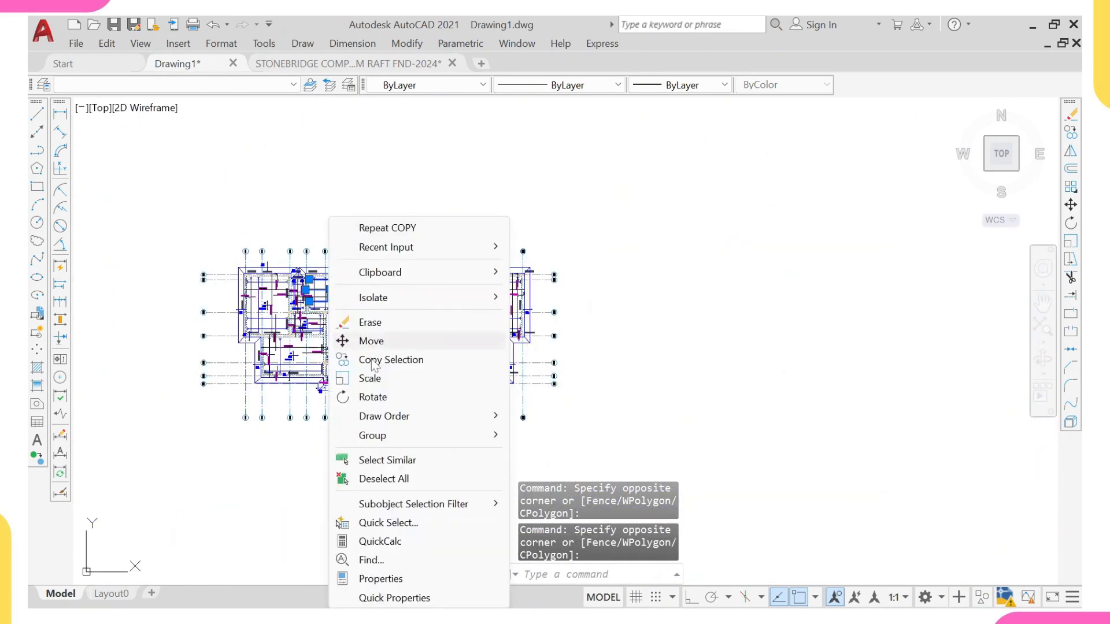
{"action": "left_click", "coordinate": [377, 456]}
{"action": "scroll", "coordinate": [341, 334], "scroll_direction": "up", "scroll_amount": 4}
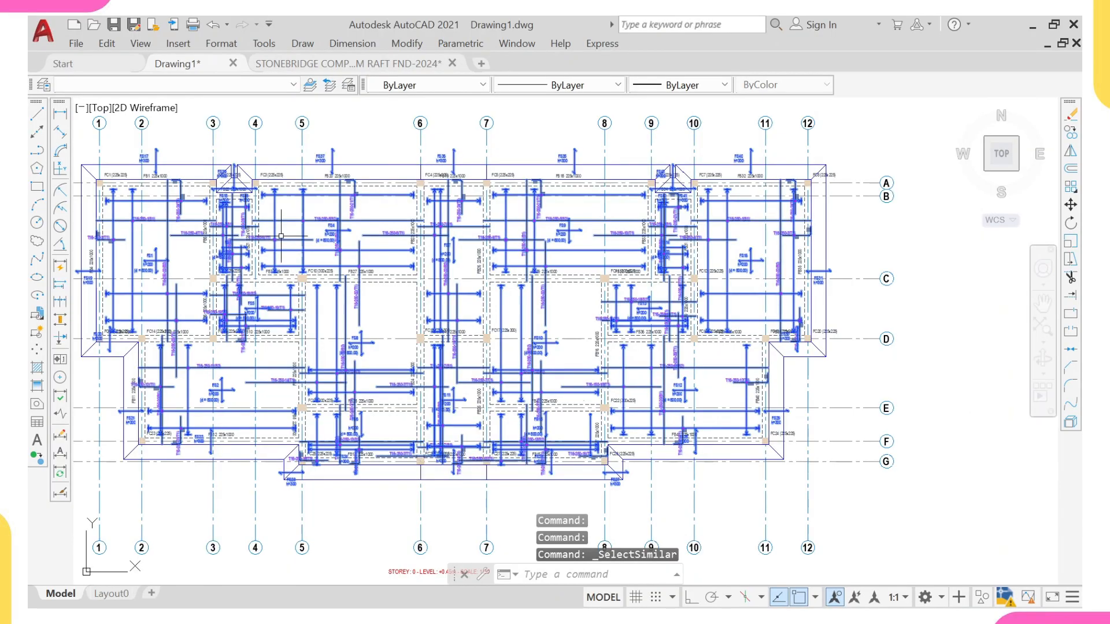
{"action": "scroll", "coordinate": [339, 240], "scroll_direction": "down", "scroll_amount": 6}
{"action": "scroll", "coordinate": [453, 188], "scroll_direction": "down", "scroll_amount": 6}
{"action": "middle_click_drag", "start_coordinate": [581, 193], "coordinate": [477, 206]}
{"action": "scroll", "coordinate": [476, 206], "scroll_direction": "down", "scroll_amount": 2}
{"action": "scroll", "coordinate": [469, 239], "scroll_direction": "down", "scroll_amount": 2}
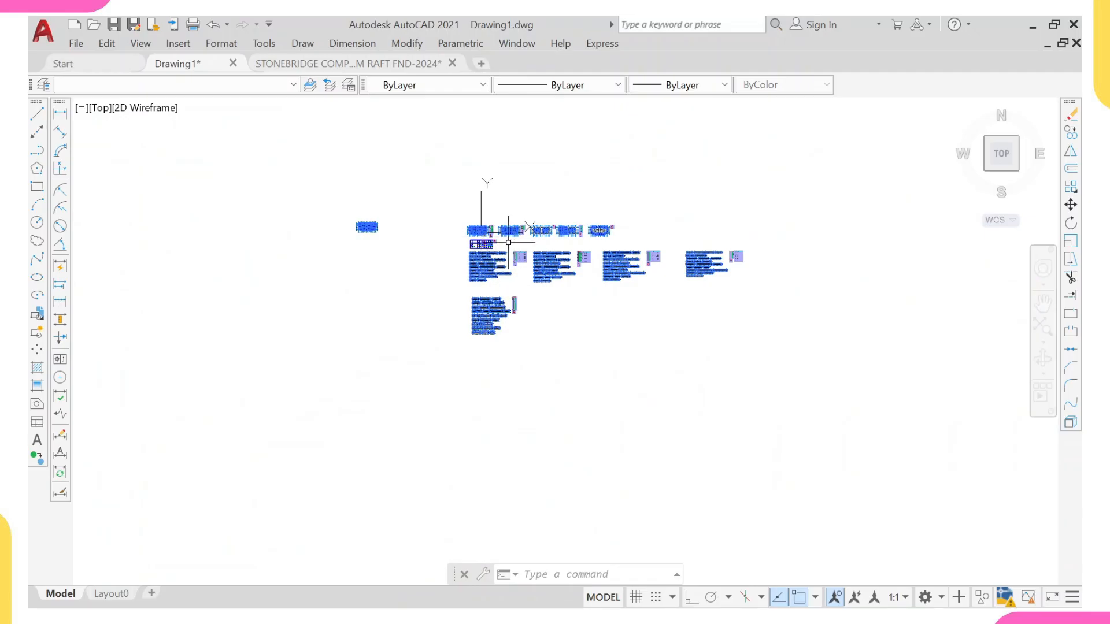
{"action": "left_click", "coordinate": [432, 191]}
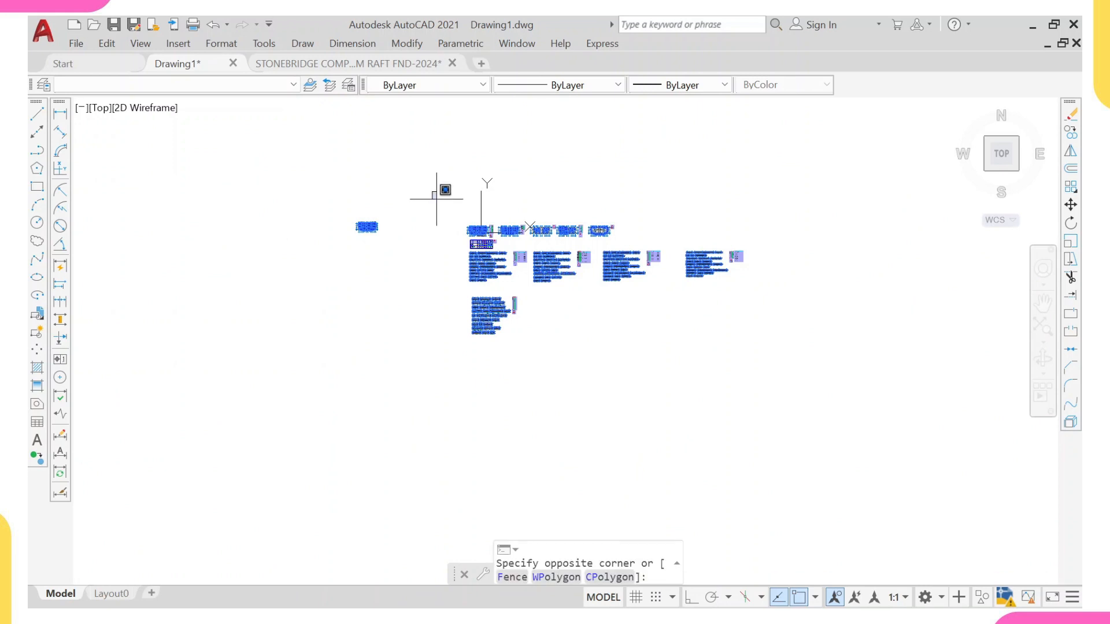
{"action": "left_click", "coordinate": [814, 386]}
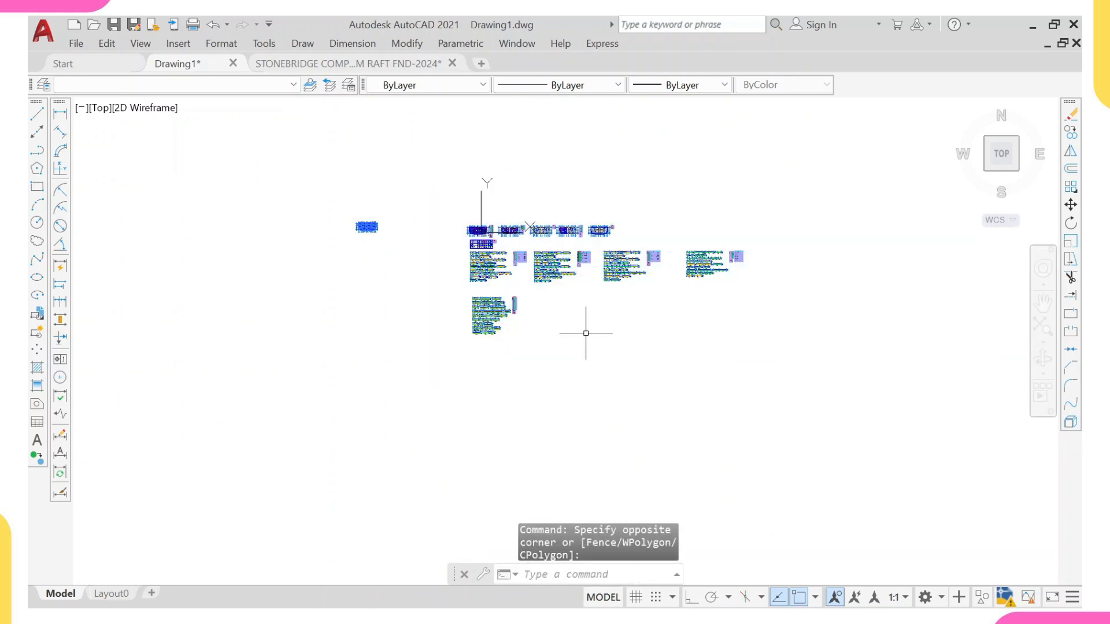
{"action": "scroll", "coordinate": [436, 266], "scroll_direction": "up", "scroll_amount": 4}
{"action": "mouse_move", "coordinate": [240, 170]}
{"action": "middle_mouse_down"}
{"action": "mouse_move", "coordinate": [463, 274]}
{"action": "mouse_move", "coordinate": [501, 424]}
{"action": "mouse_move", "coordinate": [484, 395]}
{"action": "middle_mouse_up"}
{"action": "scroll", "coordinate": [501, 424], "scroll_direction": "up", "scroll_amount": 5}
{"action": "type", "text": "e"}
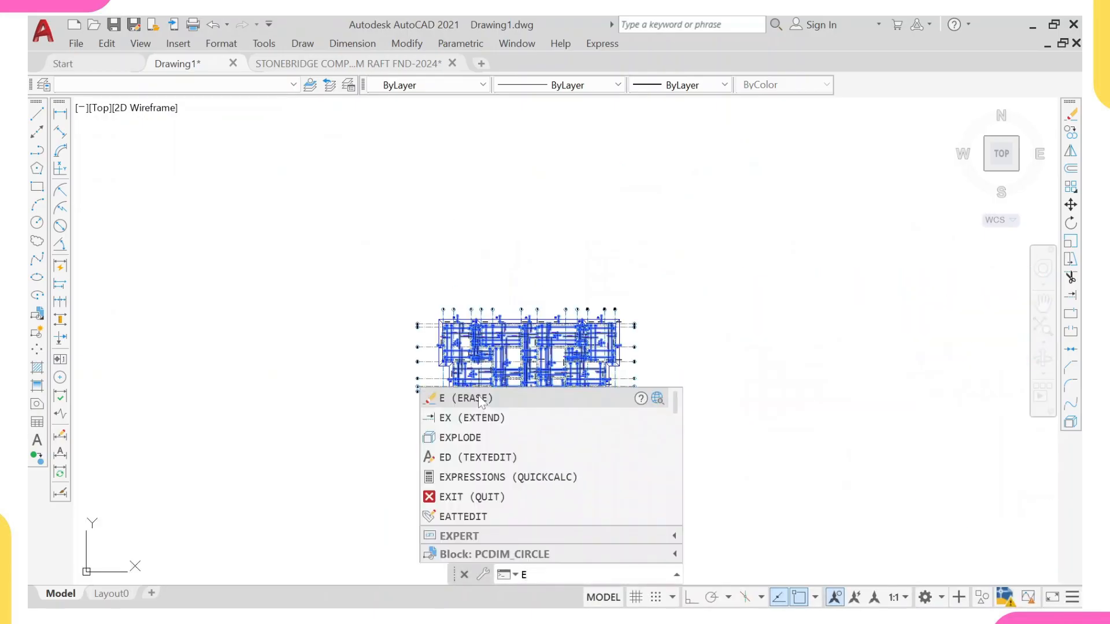
{"action": "left_click", "coordinate": [479, 399]}
Step: Copy the ground beam detail sections to sit just below the cleared foundation plan
{"action": "scroll", "coordinate": [481, 357], "scroll_direction": "up", "scroll_amount": 8}
{"action": "scroll", "coordinate": [481, 357], "scroll_direction": "down", "scroll_amount": 9}
{"action": "scroll", "coordinate": [441, 366], "scroll_direction": "up", "scroll_amount": 3}
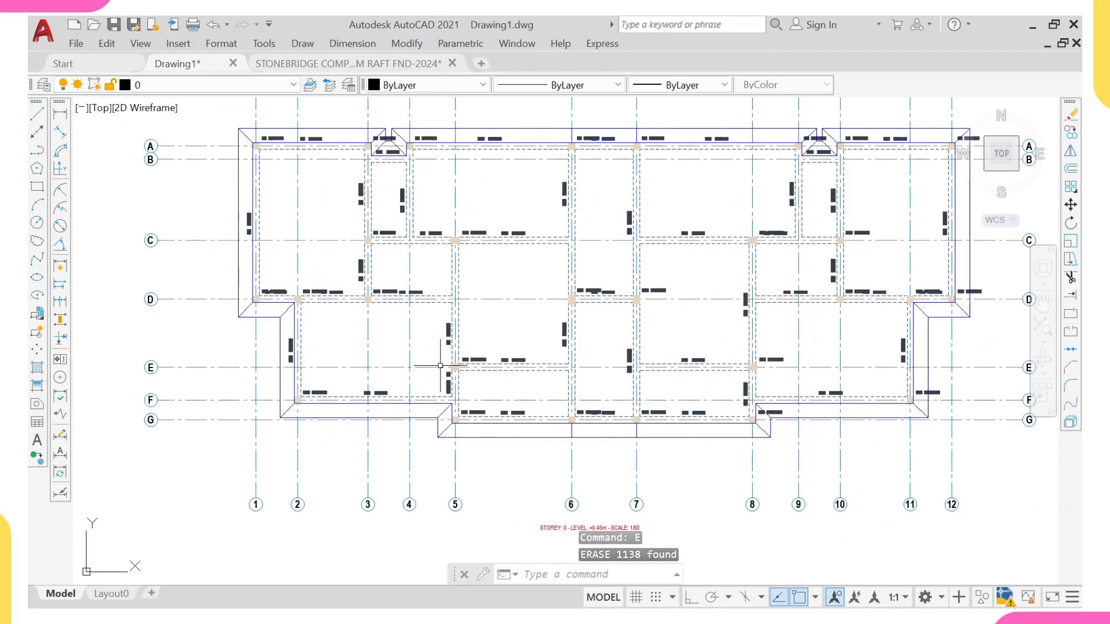
{"action": "scroll", "coordinate": [441, 365], "scroll_direction": "down", "scroll_amount": 3}
{"action": "scroll", "coordinate": [664, 398], "scroll_direction": "down", "scroll_amount": 6}
{"action": "middle_click_drag", "start_coordinate": [734, 422], "coordinate": [610, 297]}
{"action": "scroll", "coordinate": [674, 396], "scroll_direction": "up", "scroll_amount": 4}
{"action": "left_click", "coordinate": [647, 329]}
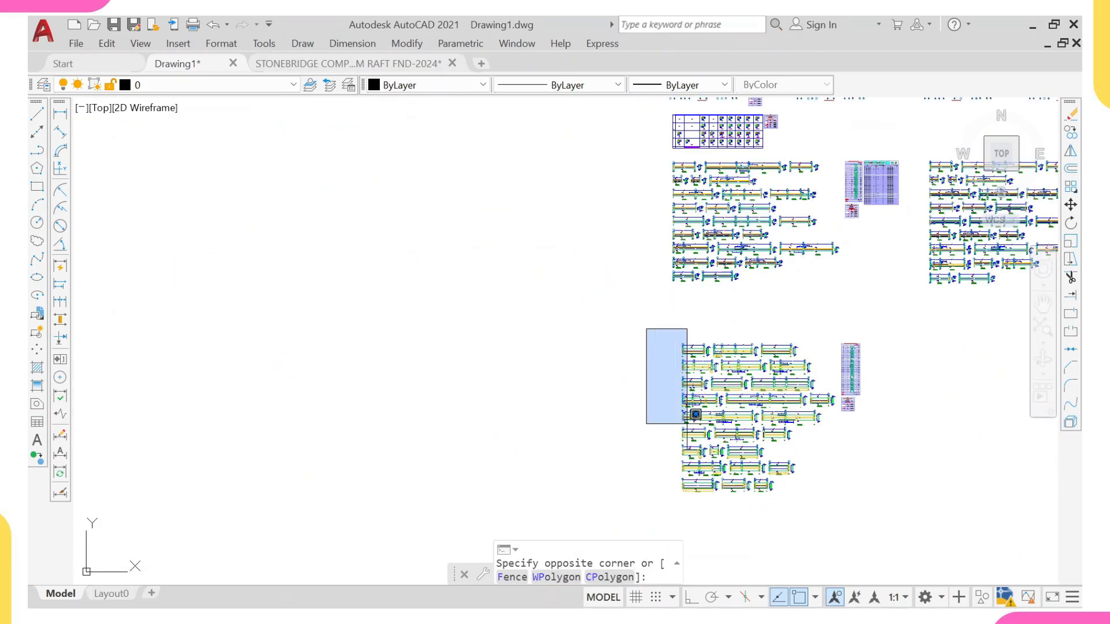
{"action": "middle_click_drag", "start_coordinate": [704, 434], "coordinate": [589, 439]}
{"action": "scroll", "coordinate": [706, 491], "scroll_direction": "up", "scroll_amount": 2}
{"action": "middle_click_drag", "start_coordinate": [691, 495], "coordinate": [627, 436]}
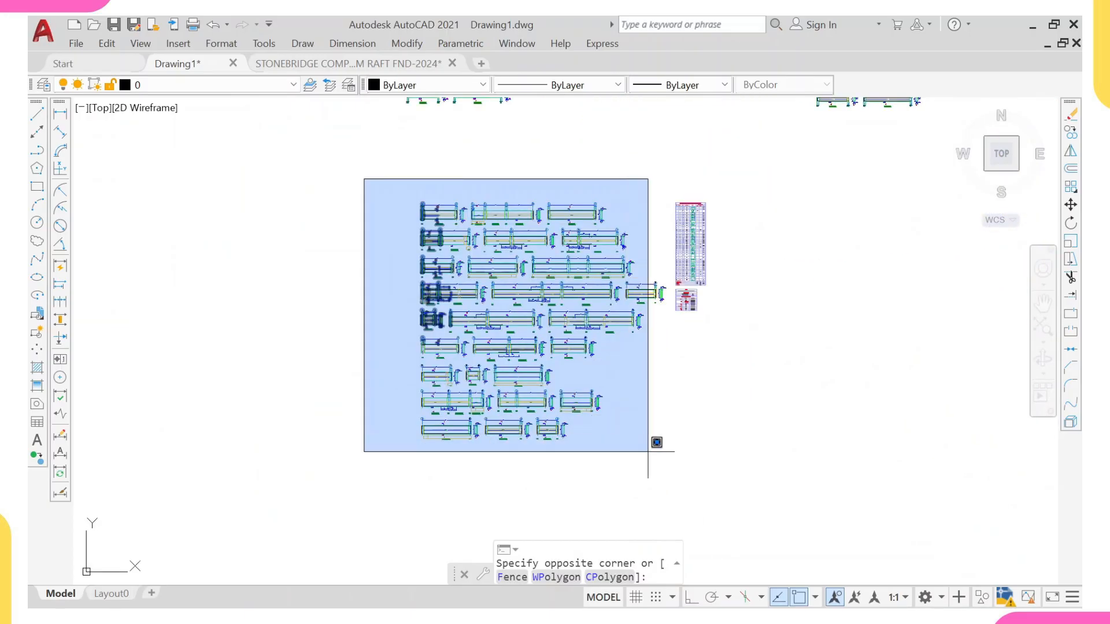
{"action": "left_click", "coordinate": [676, 469]}
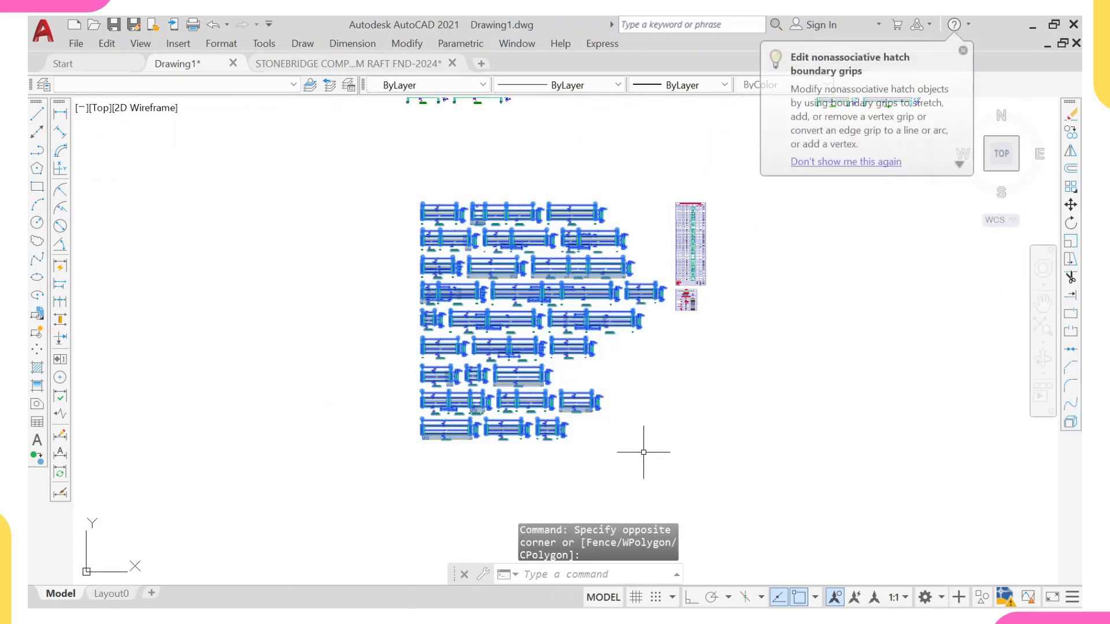
{"action": "type", "text": "co"}
{"action": "key", "text": "Return"}
{"action": "left_click", "coordinate": [528, 338]}
{"action": "scroll", "coordinate": [335, 312], "scroll_direction": "down", "scroll_amount": 6}
{"action": "middle_click_drag", "start_coordinate": [300, 301], "coordinate": [660, 377]}
{"action": "scroll", "coordinate": [550, 312], "scroll_direction": "up", "scroll_amount": 2}
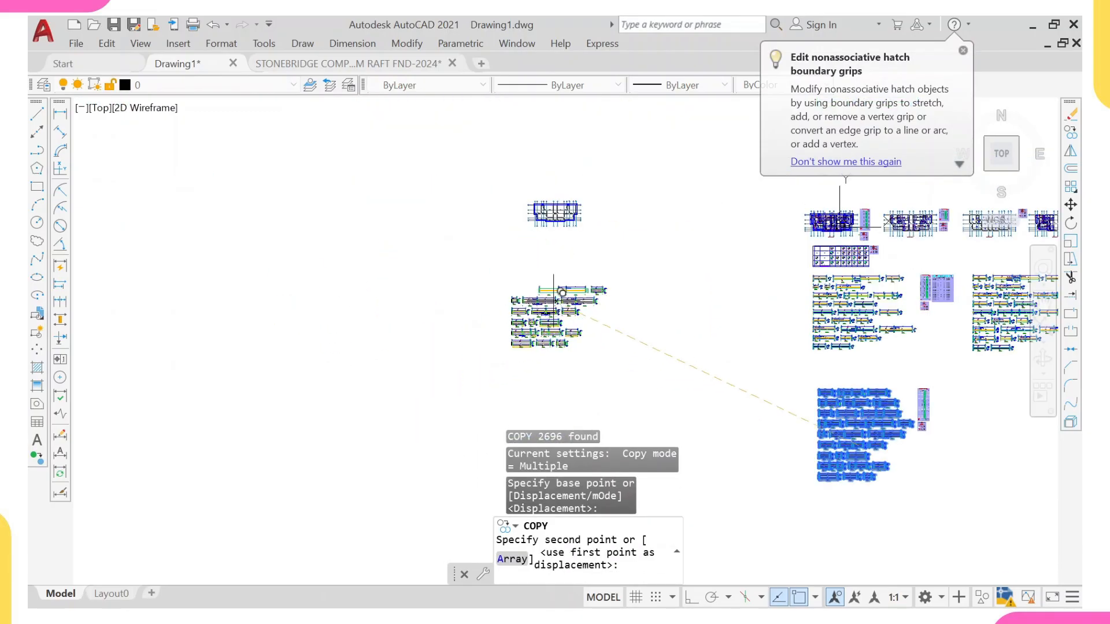
{"action": "scroll", "coordinate": [550, 312], "scroll_direction": "up", "scroll_amount": 6}
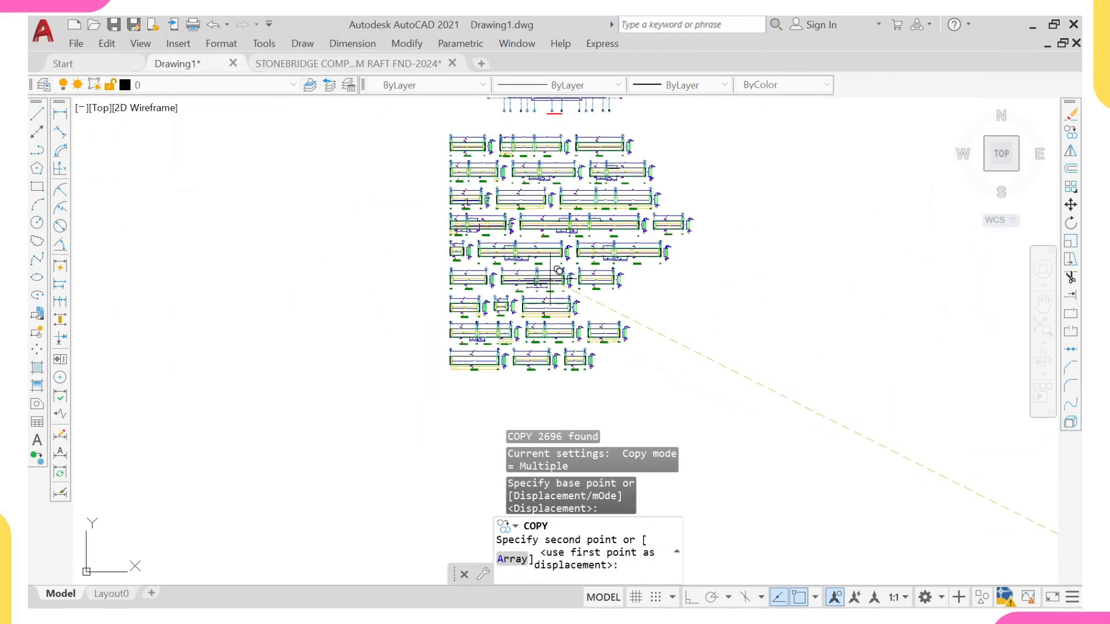
{"action": "left_click", "coordinate": [558, 271]}
{"action": "scroll", "coordinate": [557, 270], "scroll_direction": "down", "scroll_amount": 3}
{"action": "key", "text": "Escape"}
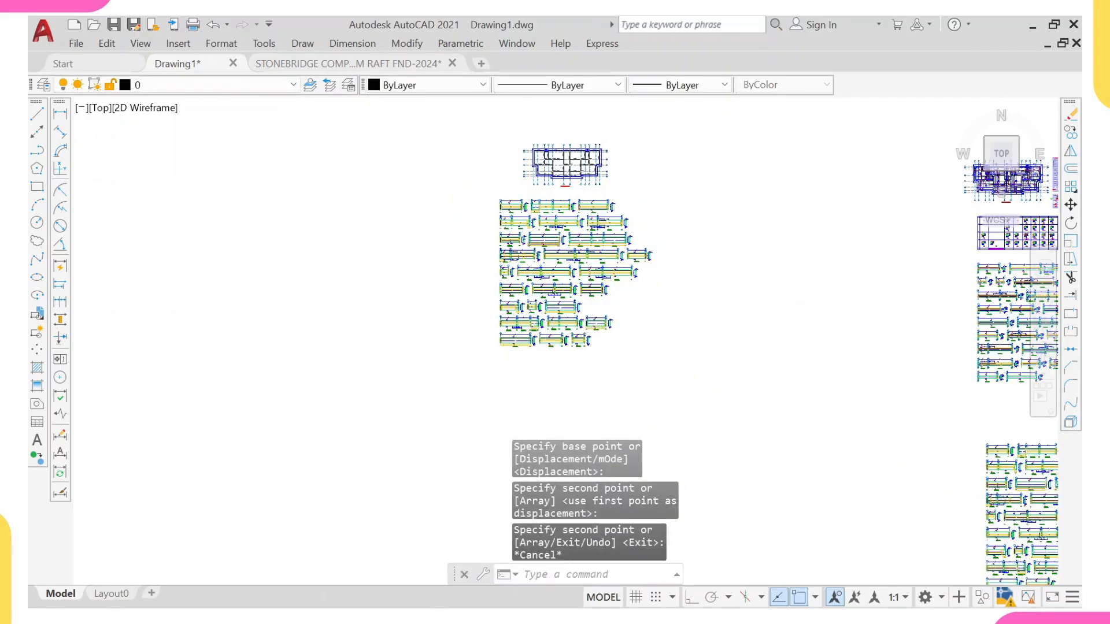
Step: Select the cleared foundation plan together with the copied beam details and copy them to the clipboard
{"action": "scroll", "coordinate": [538, 260], "scroll_direction": "down", "scroll_amount": 3}
{"action": "scroll", "coordinate": [538, 260], "scroll_direction": "up", "scroll_amount": 4}
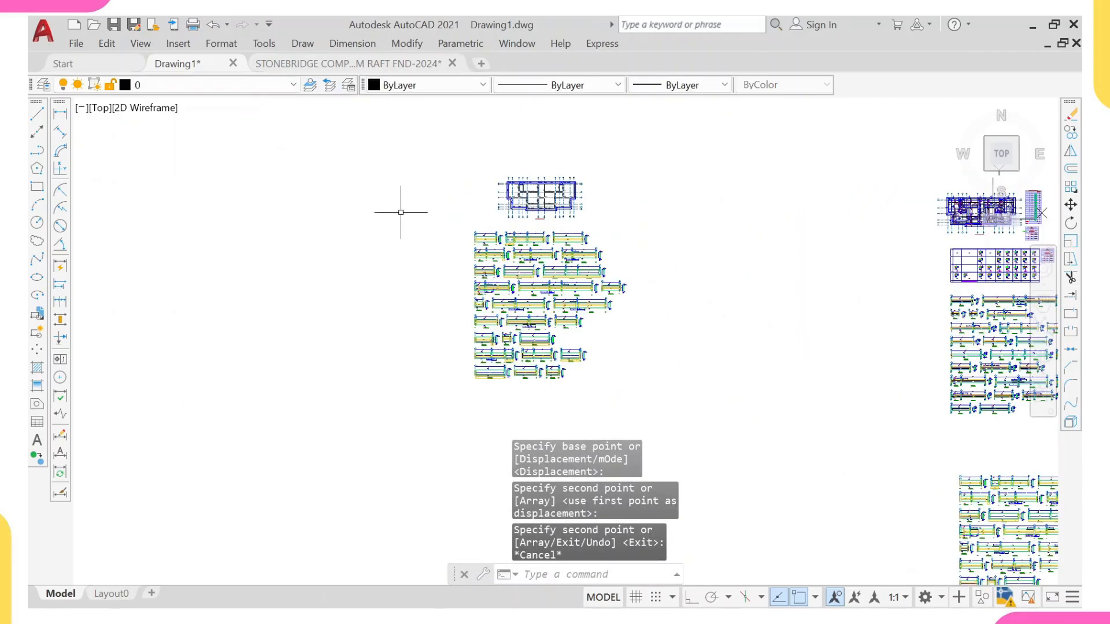
{"action": "scroll", "coordinate": [546, 225], "scroll_direction": "up", "scroll_amount": 2}
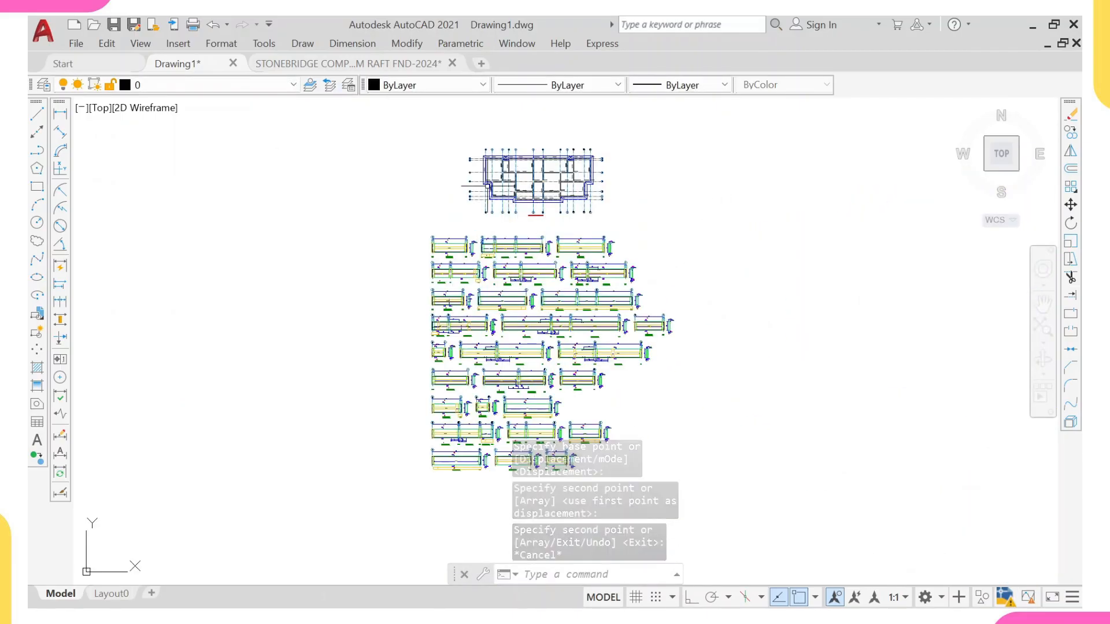
{"action": "left_click", "coordinate": [384, 124]}
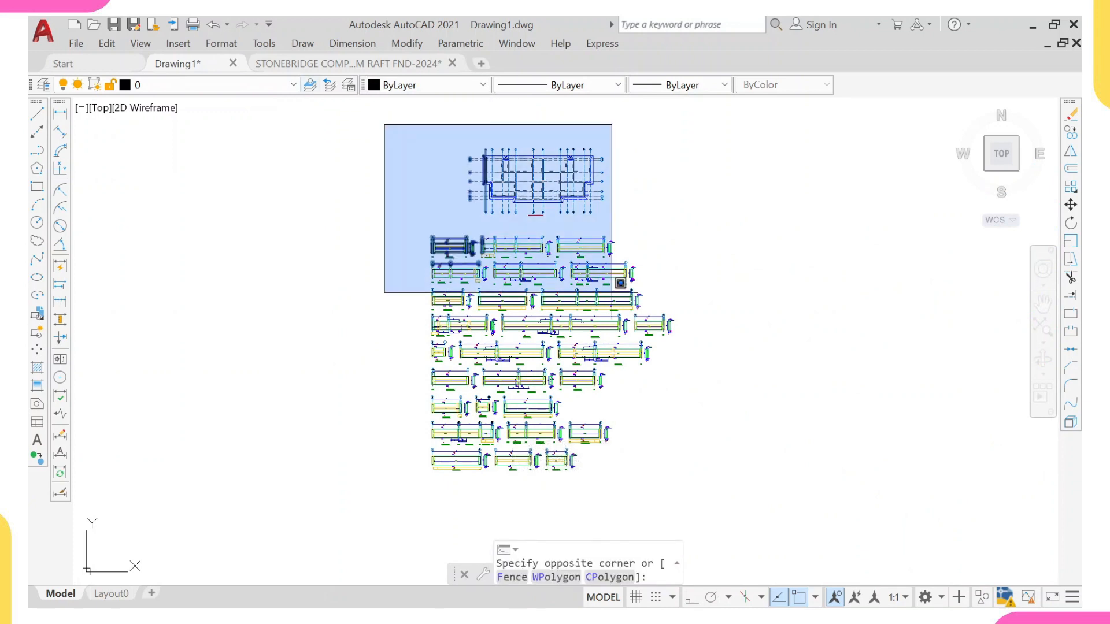
{"action": "left_click", "coordinate": [714, 509]}
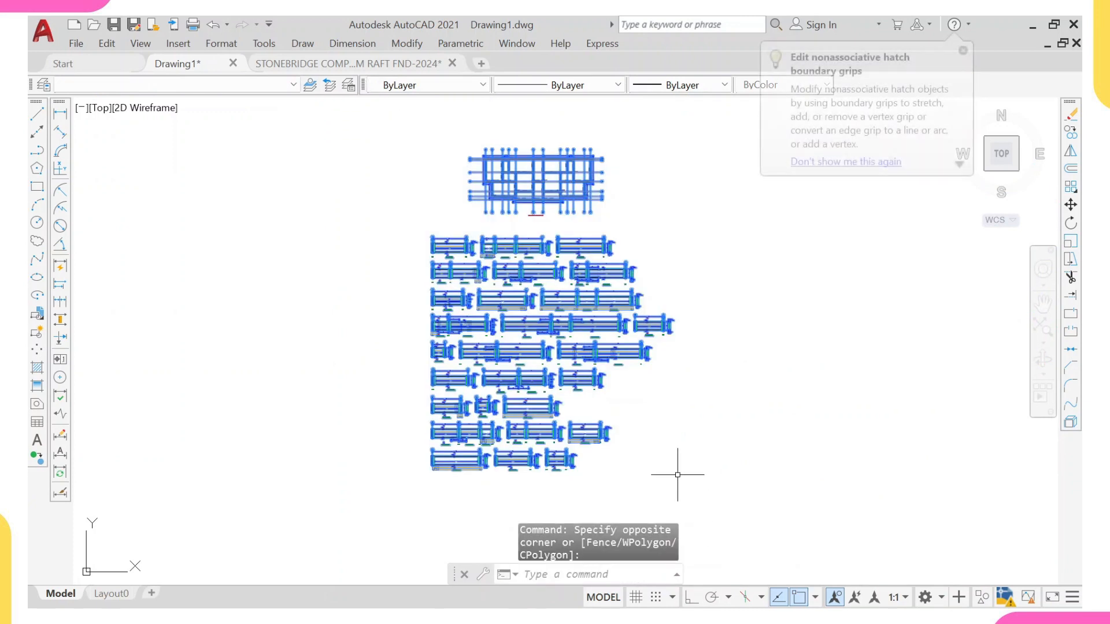
{"action": "key", "text": "Escape"}
{"action": "left_click", "coordinate": [381, 123]}
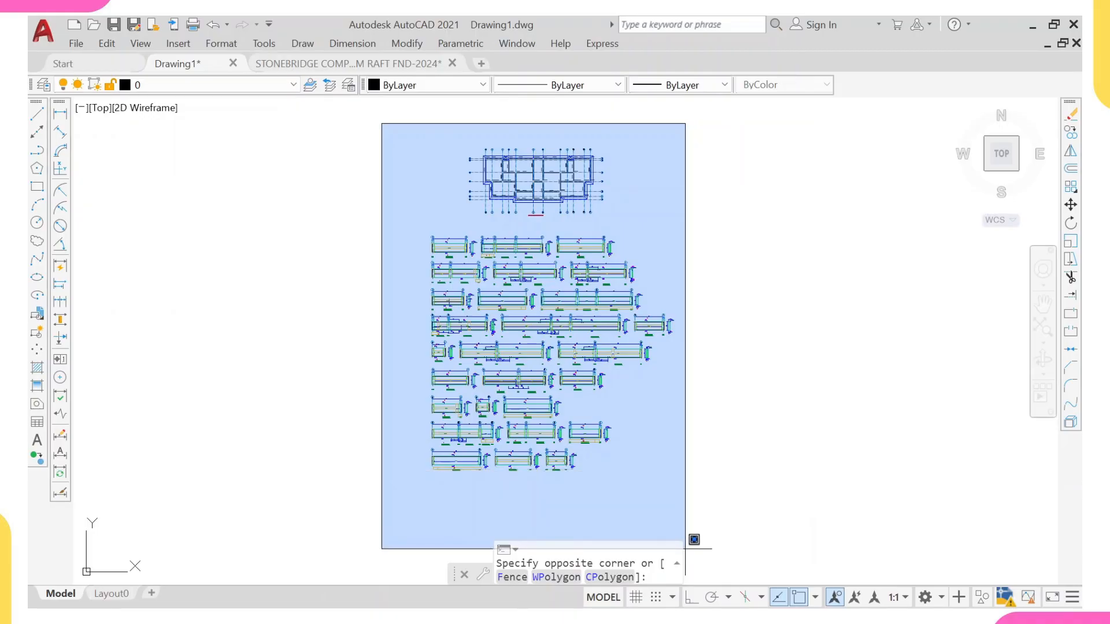
{"action": "left_click", "coordinate": [690, 515]}
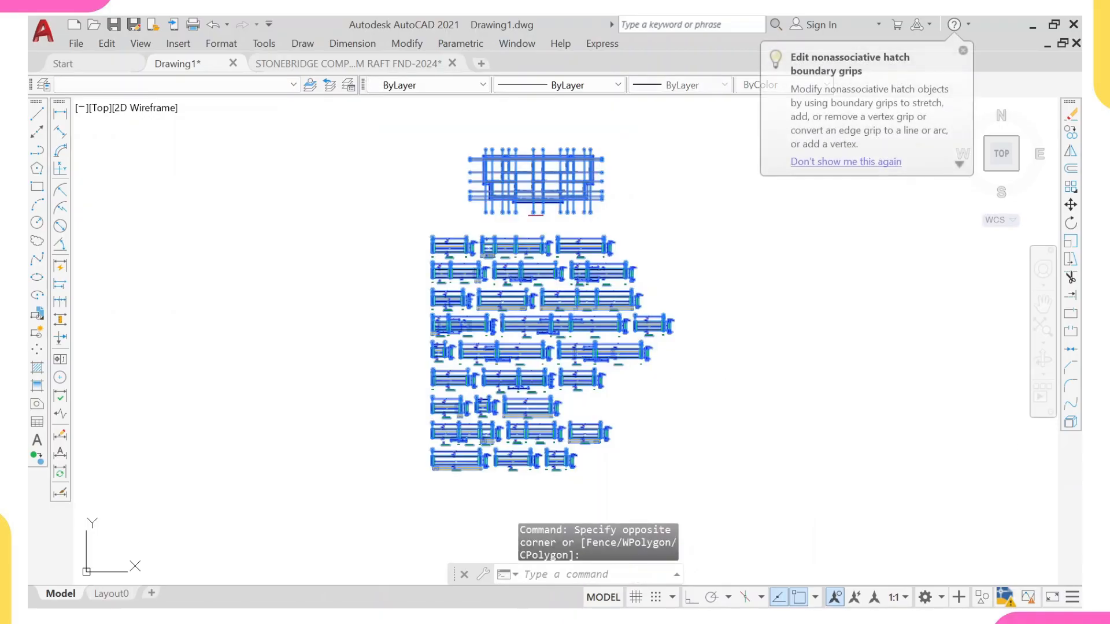
{"action": "key", "text": "ctrl+c"}
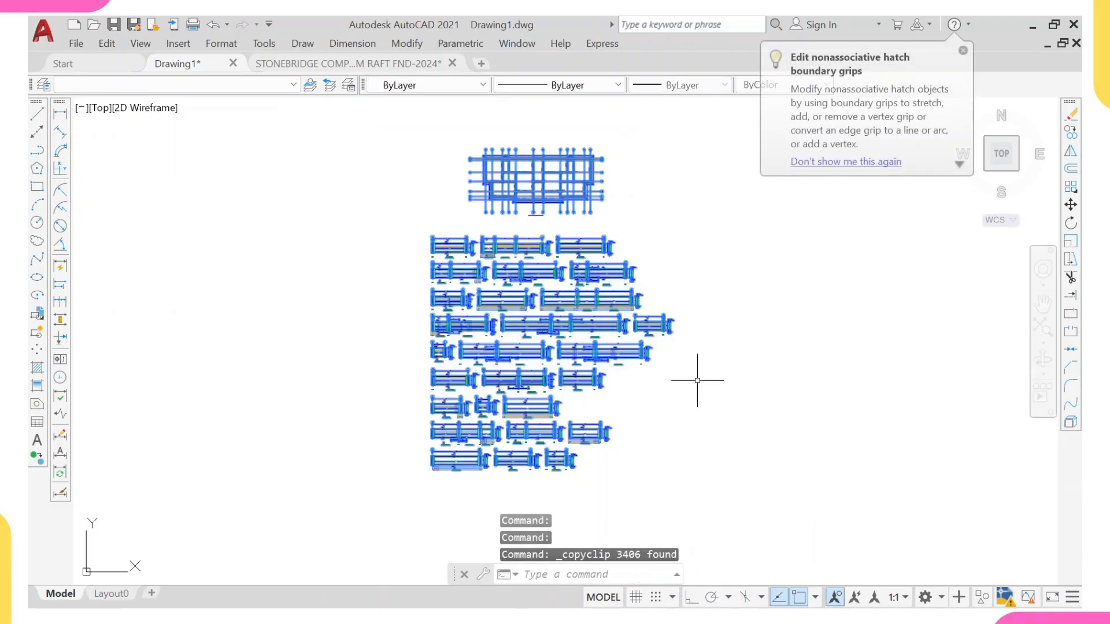
Step: Start pasting the copied plan and beam details into the template's blank sheet area, then switch back to Drawing1
{"action": "left_click", "coordinate": [313, 66]}
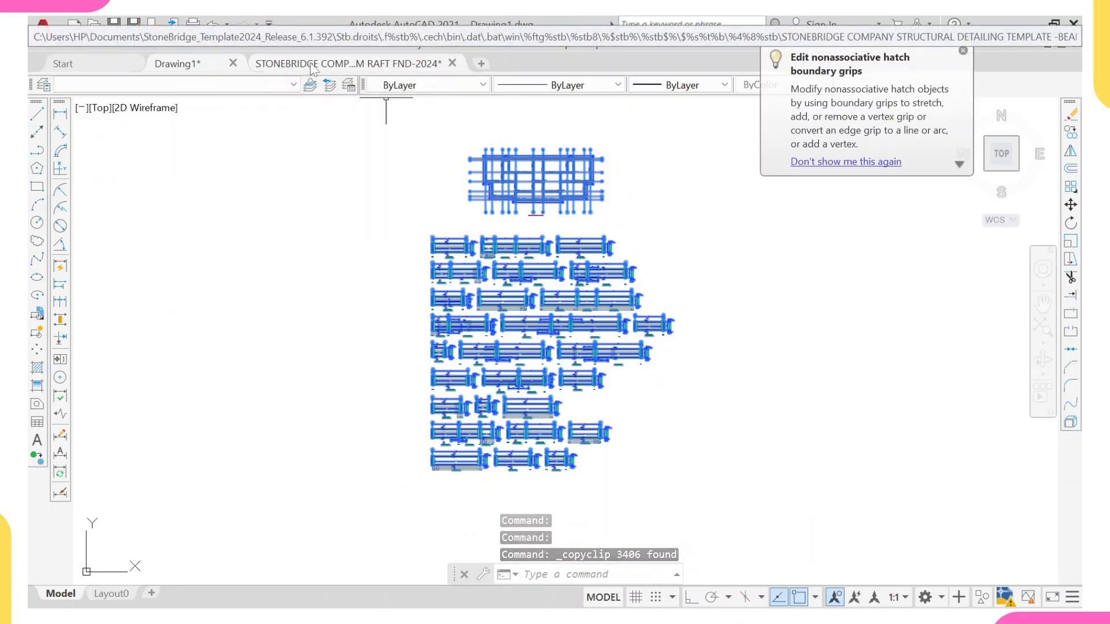
{"action": "scroll", "coordinate": [616, 209], "scroll_direction": "down", "scroll_amount": 5}
{"action": "scroll", "coordinate": [434, 239], "scroll_direction": "down", "scroll_amount": 2}
{"action": "middle_click_drag", "start_coordinate": [434, 238], "coordinate": [417, 417]}
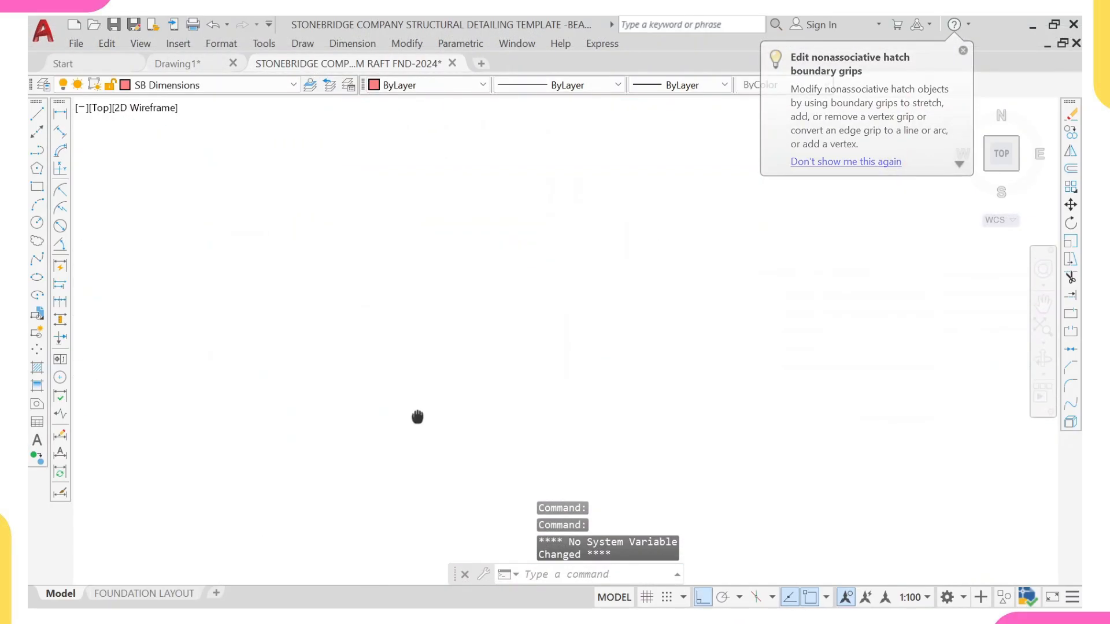
{"action": "middle_click_drag", "start_coordinate": [390, 253], "coordinate": [366, 332]}
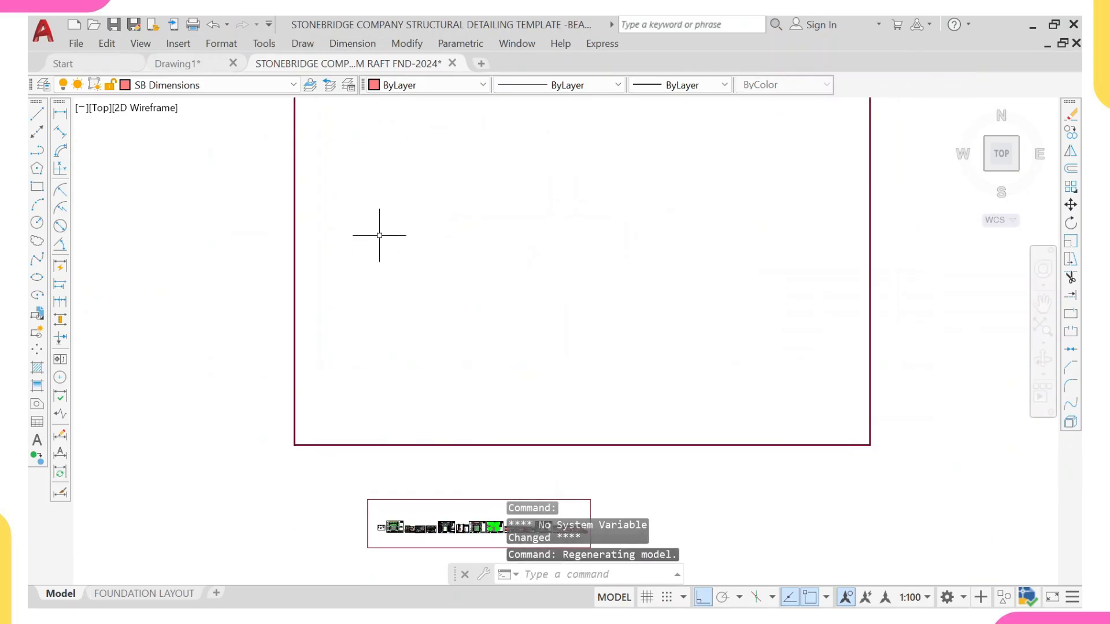
{"action": "key", "text": "ctrl+v"}
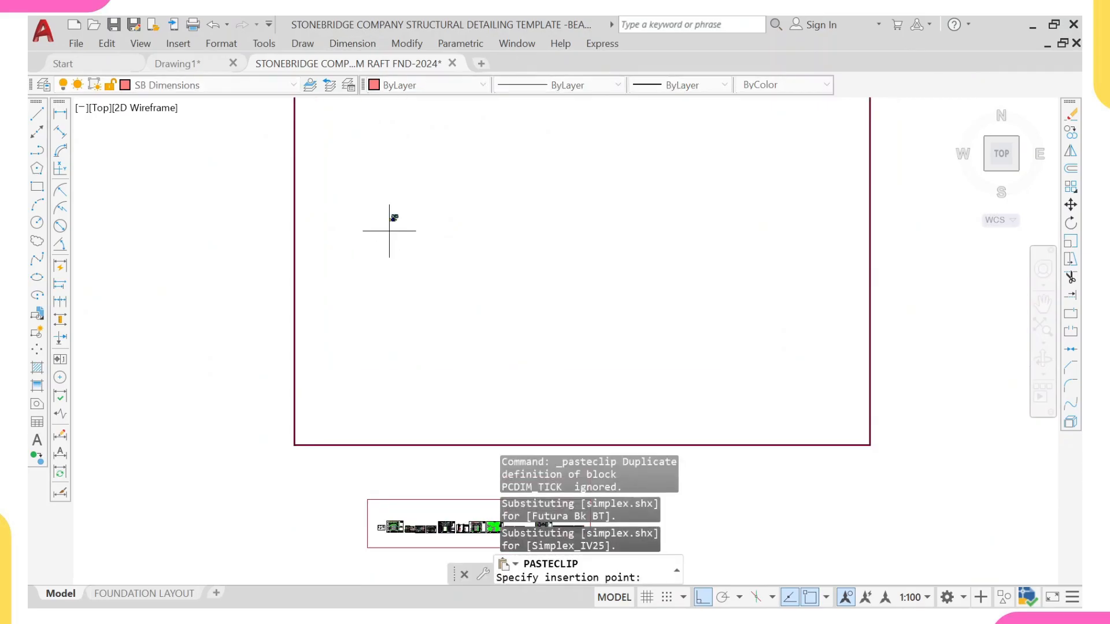
{"action": "scroll", "coordinate": [385, 222], "scroll_direction": "up", "scroll_amount": 6}
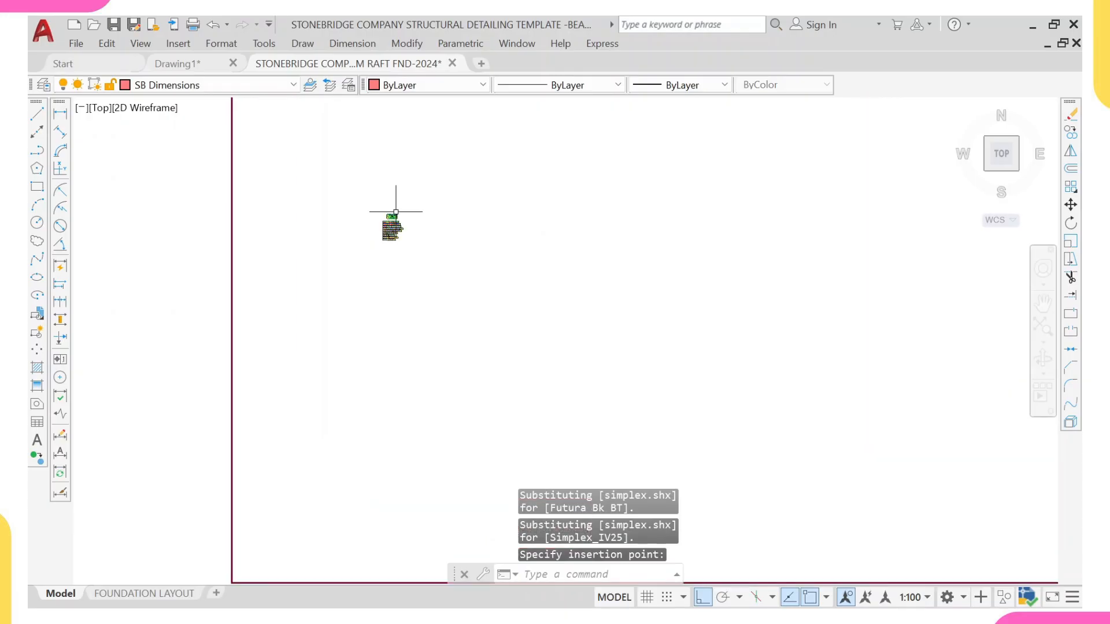
{"action": "scroll", "coordinate": [316, 253], "scroll_direction": "up", "scroll_amount": 5}
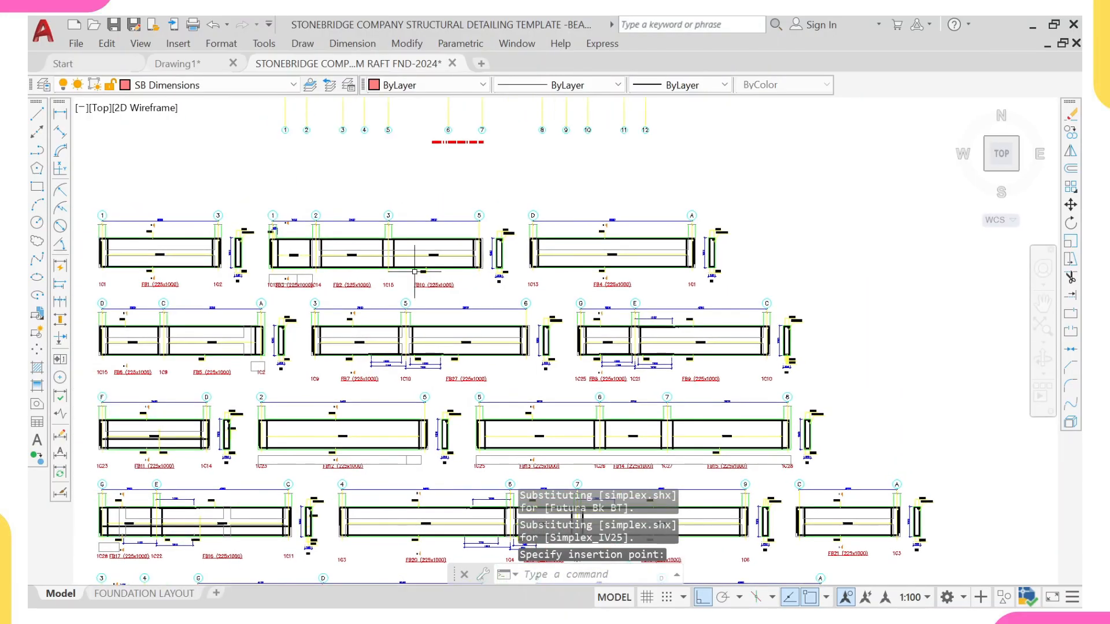
{"action": "left_click", "coordinate": [179, 64]}
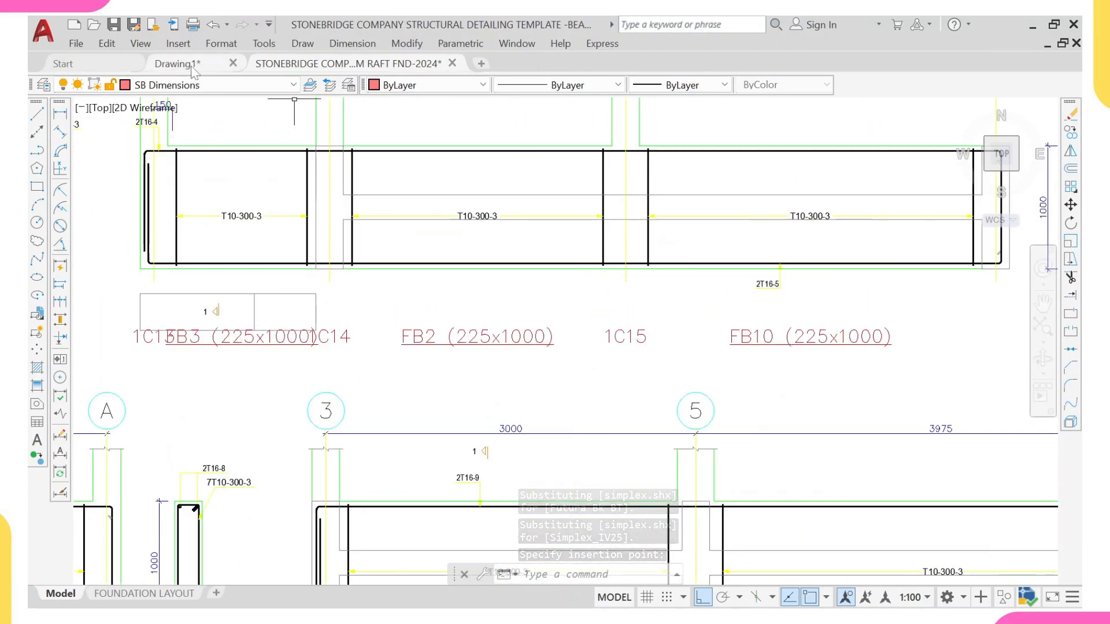
{"action": "scroll", "coordinate": [414, 315], "scroll_direction": "up", "scroll_amount": 8}
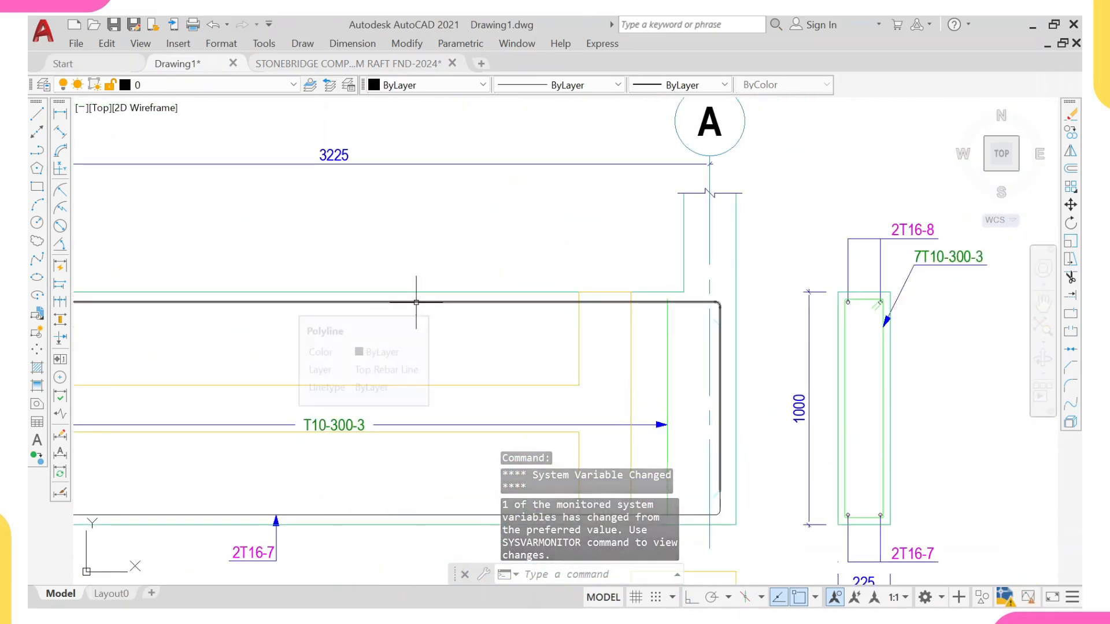
Step: Switch to the Stonebridge template drawing and survey its existing drawing sheets and the pasted plan
{"action": "scroll", "coordinate": [419, 295], "scroll_direction": "up", "scroll_amount": 3}
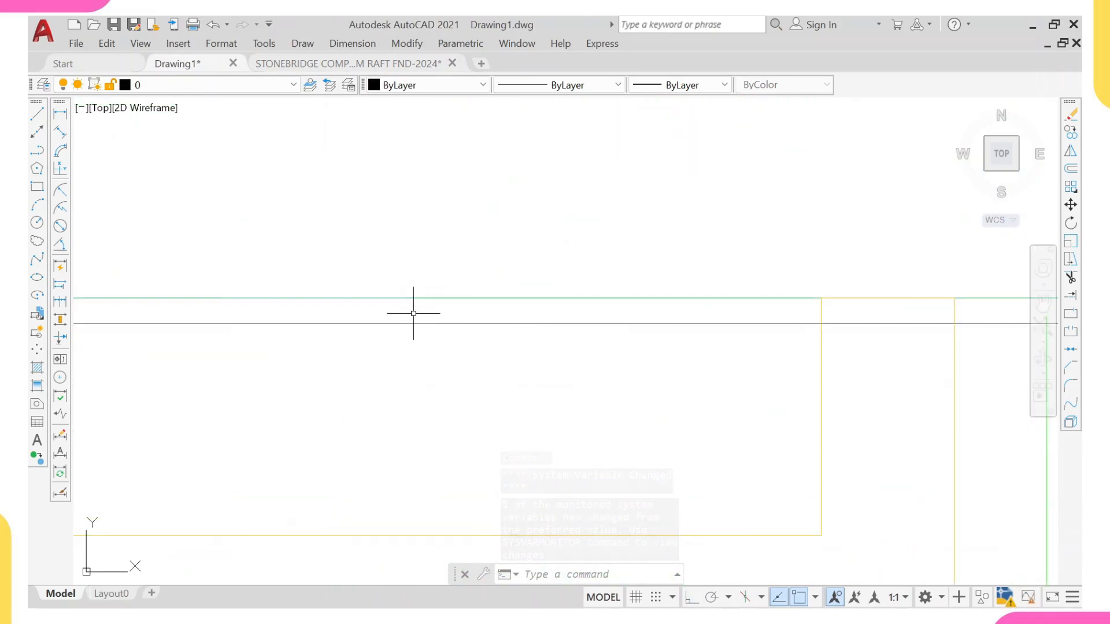
{"action": "mouse_move", "coordinate": [410, 324]}
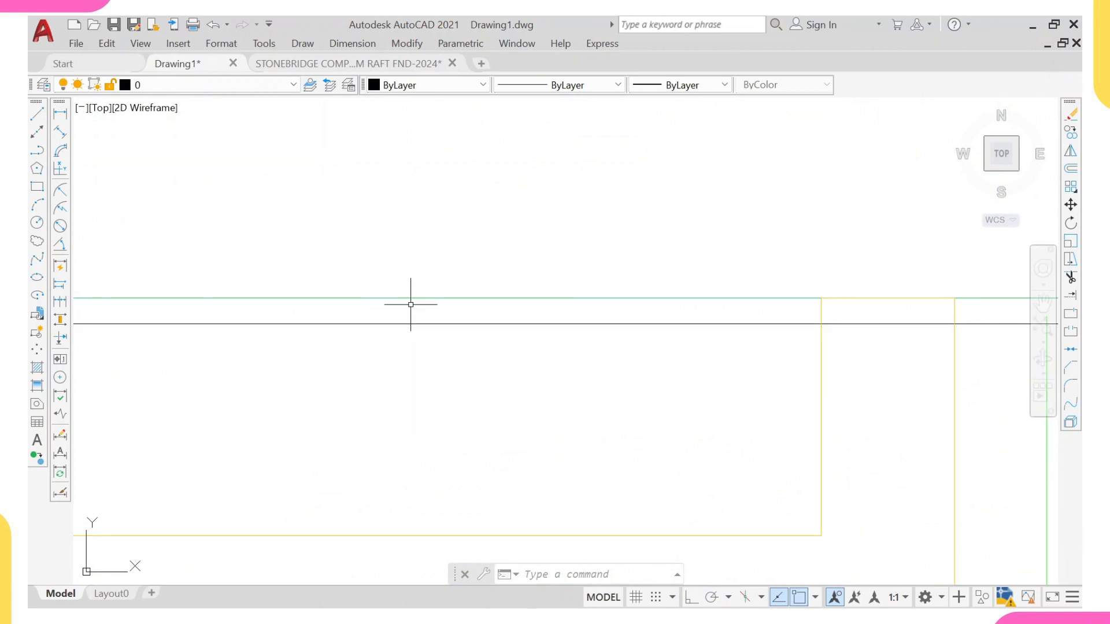
{"action": "left_click", "coordinate": [376, 65]}
{"action": "middle_click_drag", "start_coordinate": [375, 168], "coordinate": [411, 199]}
{"action": "scroll", "coordinate": [411, 199], "scroll_direction": "up", "scroll_amount": 2}
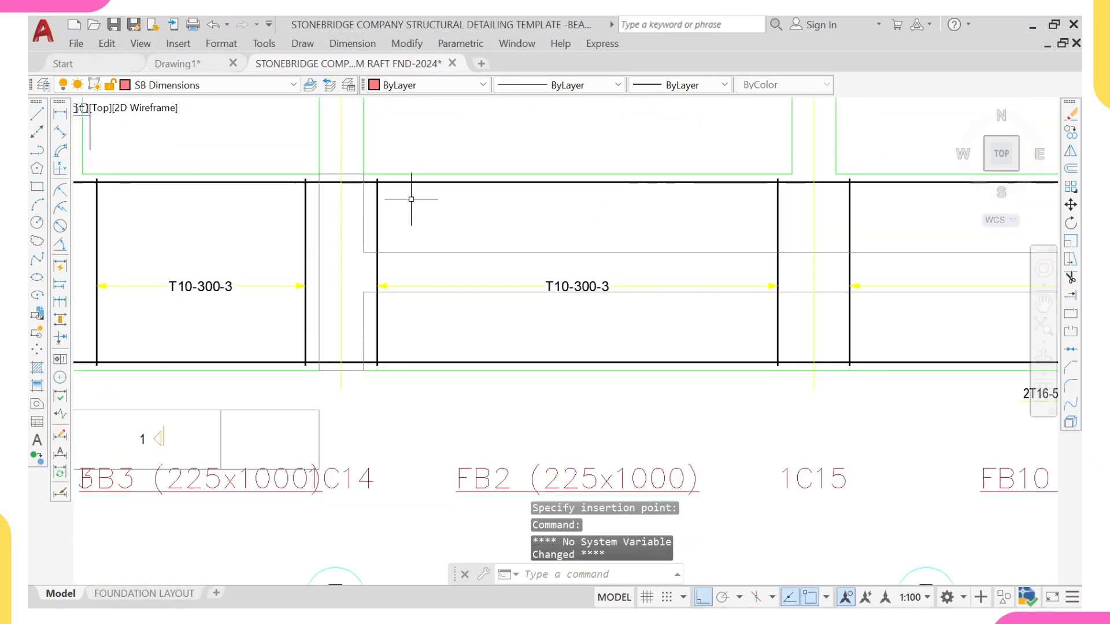
{"action": "middle_click", "coordinate": [410, 185]}
{"action": "middle_click", "coordinate": [409, 185]}
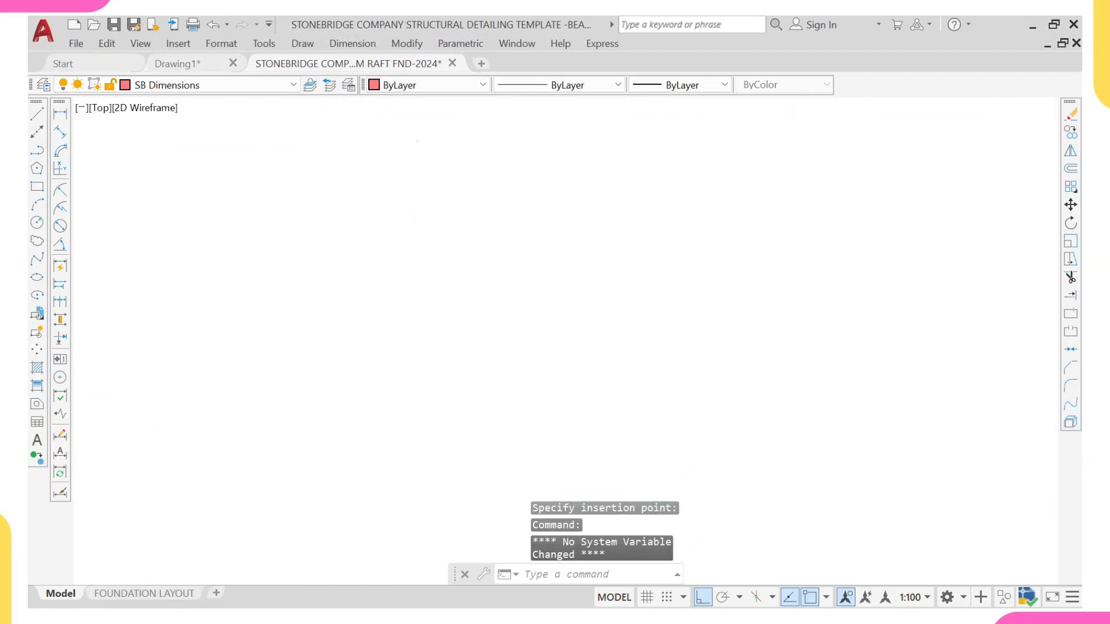
{"action": "scroll", "coordinate": [852, 205], "scroll_direction": "up", "scroll_amount": 5}
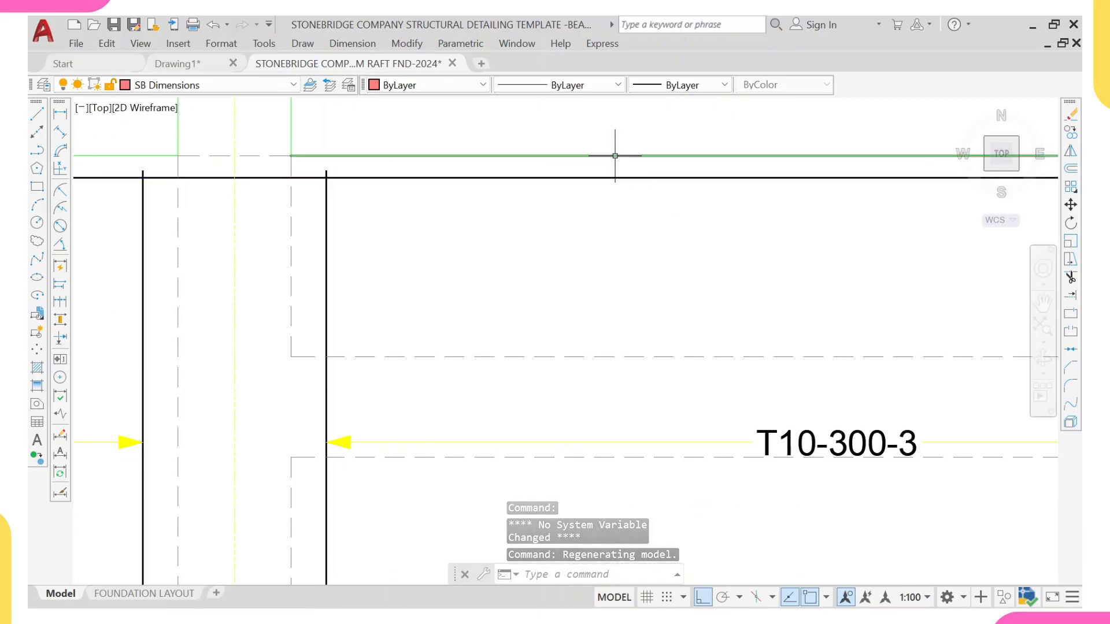
{"action": "scroll", "coordinate": [615, 155], "scroll_direction": "down", "scroll_amount": 8}
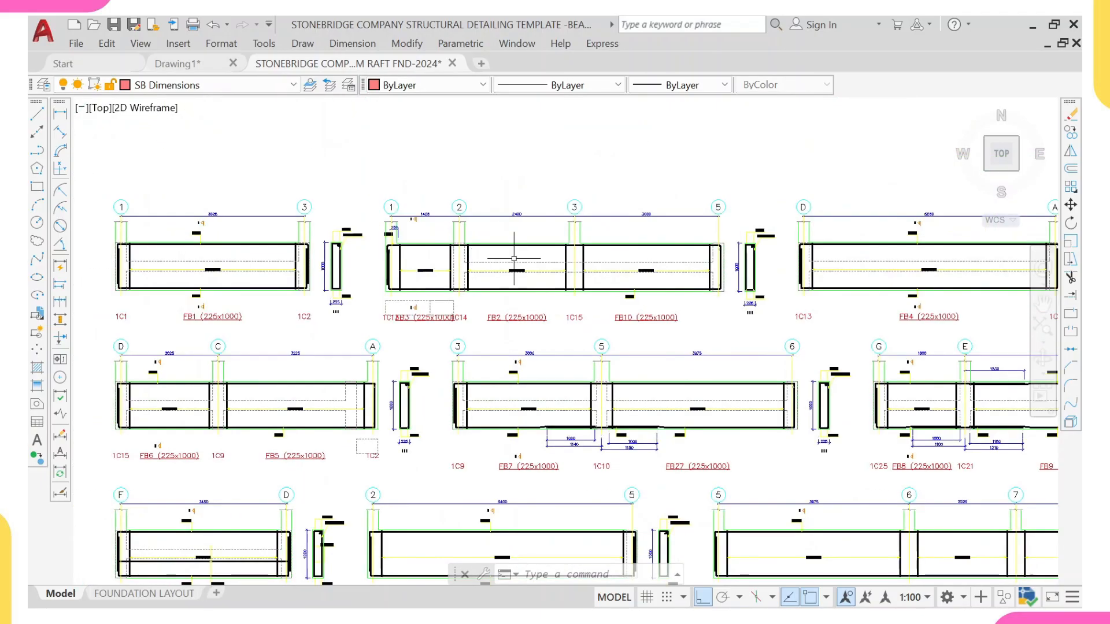
{"action": "scroll", "coordinate": [514, 258], "scroll_direction": "down", "scroll_amount": 5}
{"action": "scroll", "coordinate": [586, 278], "scroll_direction": "down", "scroll_amount": 3}
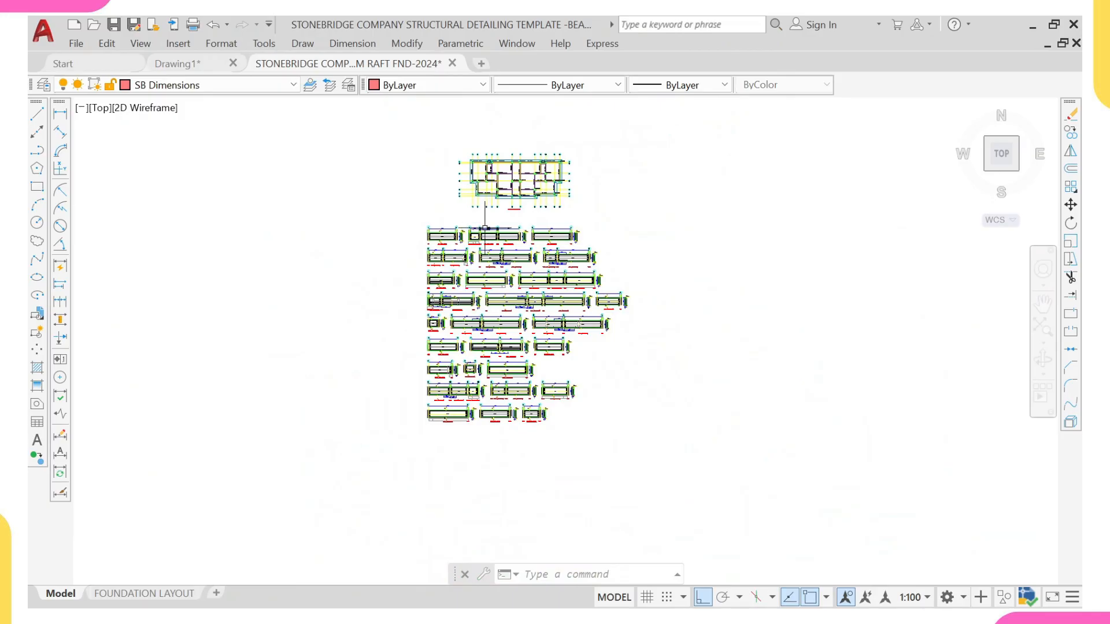
{"action": "scroll", "coordinate": [485, 228], "scroll_direction": "up", "scroll_amount": 6}
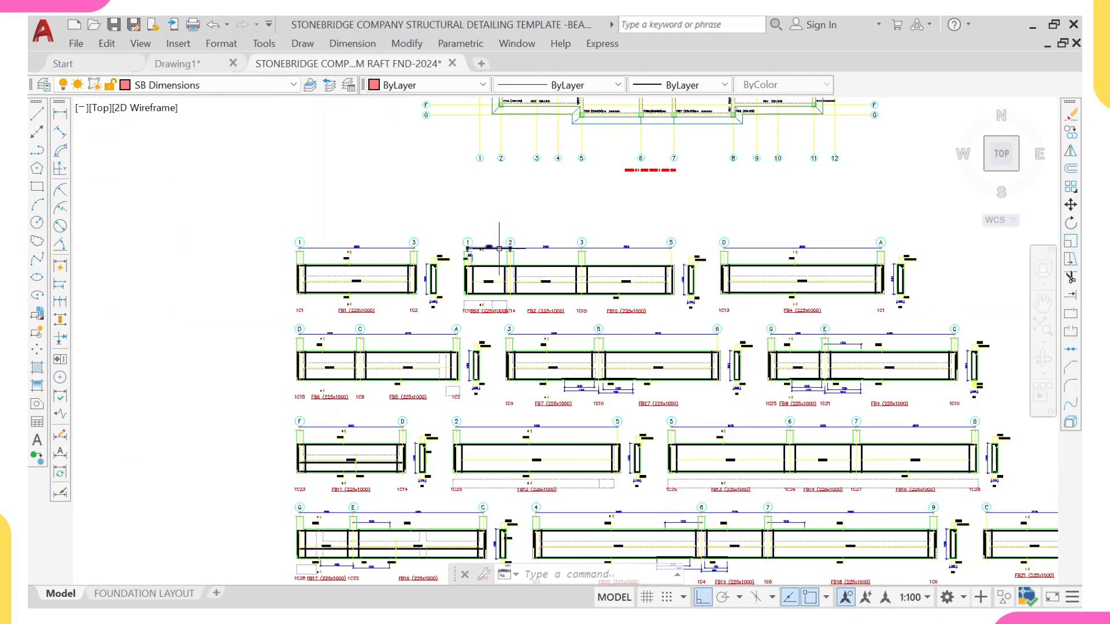
{"action": "scroll", "coordinate": [500, 244], "scroll_direction": "down", "scroll_amount": 8}
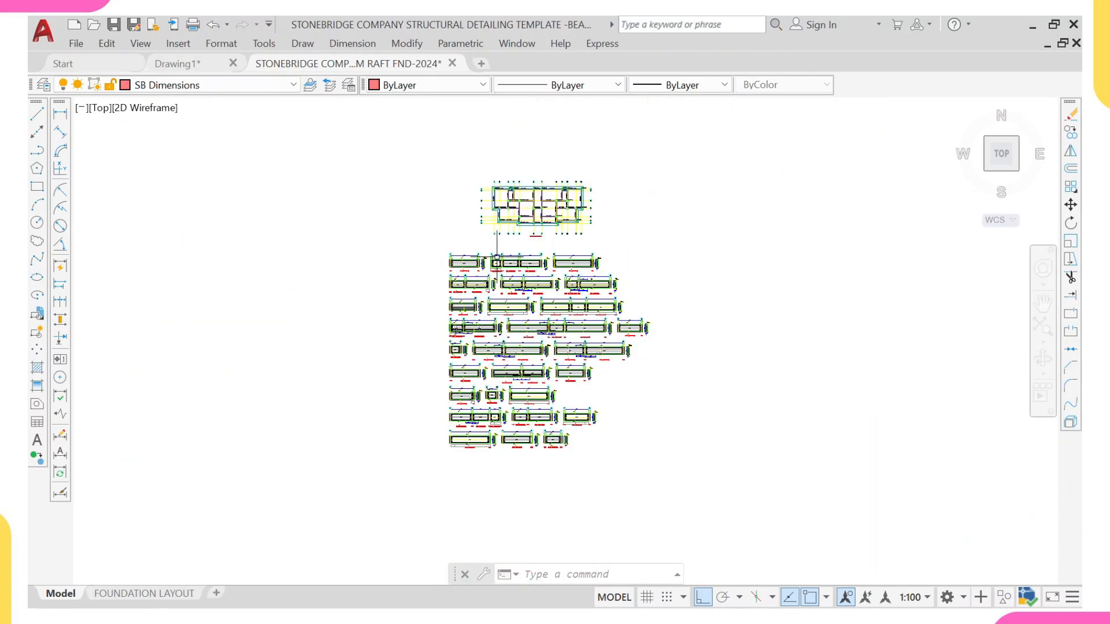
{"action": "middle_click_drag", "start_coordinate": [601, 359], "coordinate": [419, 324]}
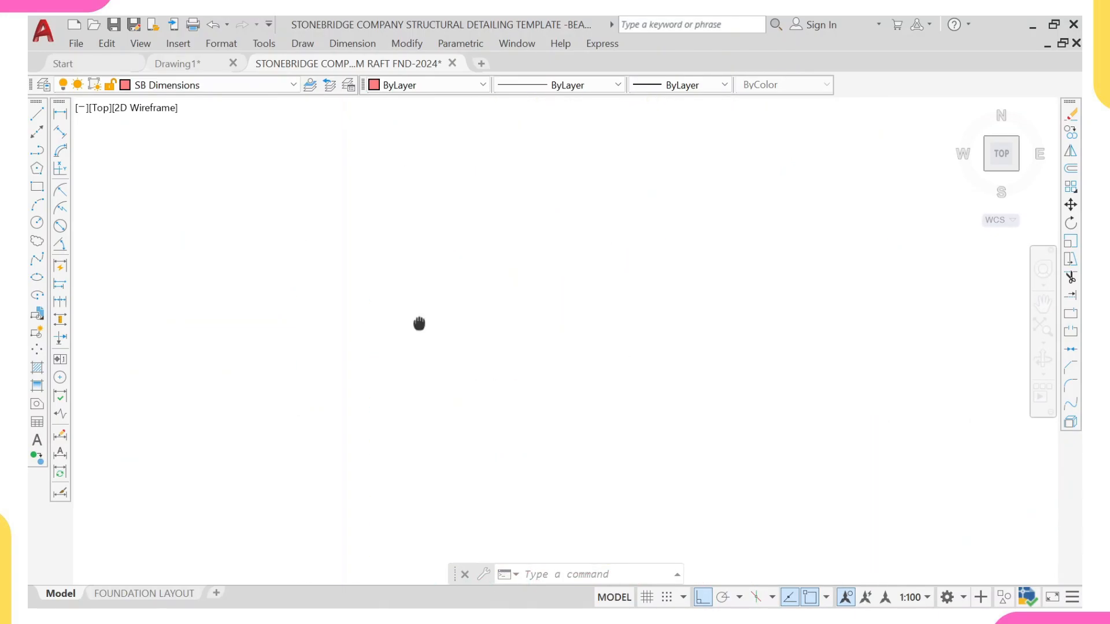
{"action": "scroll", "coordinate": [415, 347], "scroll_direction": "down", "scroll_amount": 5}
{"action": "middle_click_drag", "start_coordinate": [416, 462], "coordinate": [393, 373]}
{"action": "scroll", "coordinate": [385, 399], "scroll_direction": "up", "scroll_amount": 6}
{"action": "scroll", "coordinate": [357, 401], "scroll_direction": "up", "scroll_amount": 3}
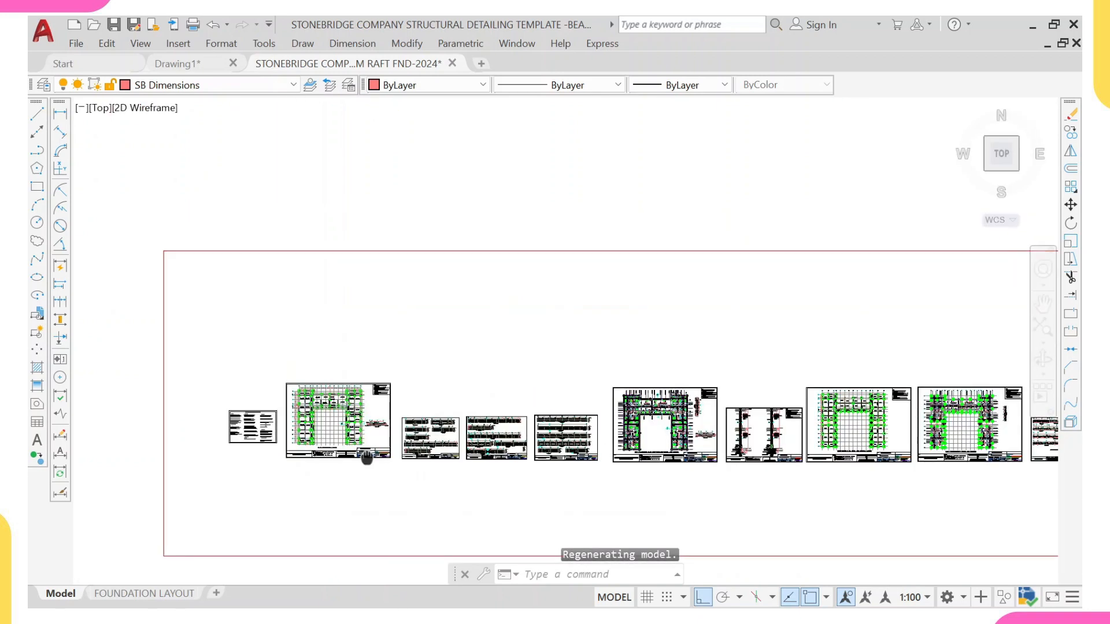
{"action": "scroll", "coordinate": [302, 322], "scroll_direction": "up", "scroll_amount": 3}
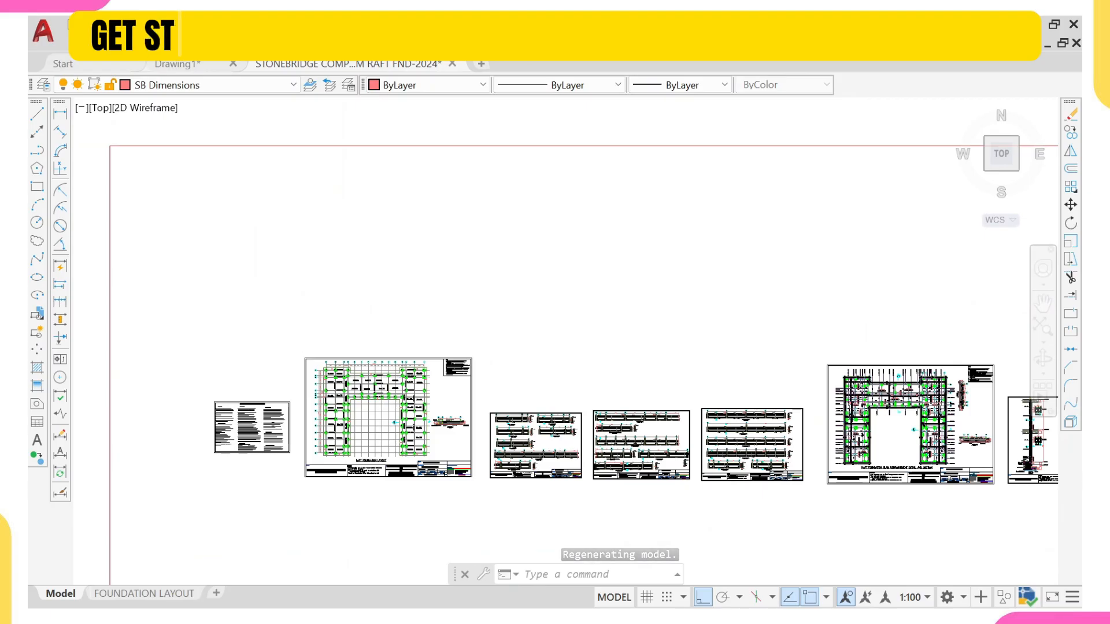
Step: Copy the template's raft foundation layout sheet and beam details sheet to sit above the pasted foundation plan
{"action": "left_click", "coordinate": [292, 328]}
{"action": "middle_click_drag", "start_coordinate": [511, 518], "coordinate": [473, 426]}
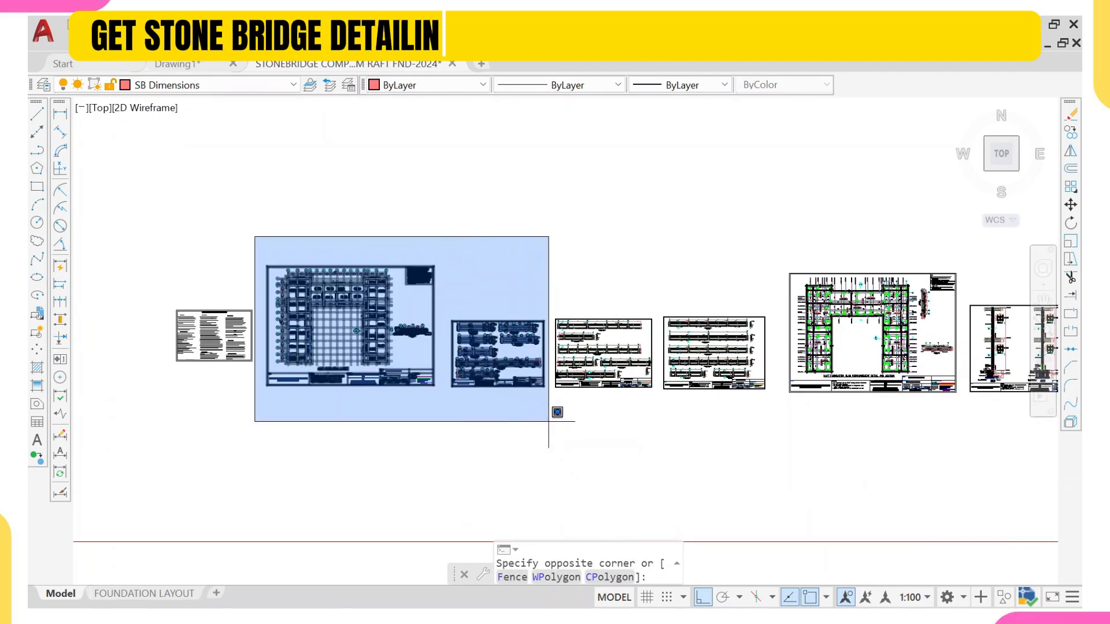
{"action": "left_click", "coordinate": [554, 420]}
{"action": "type", "text": "co"}
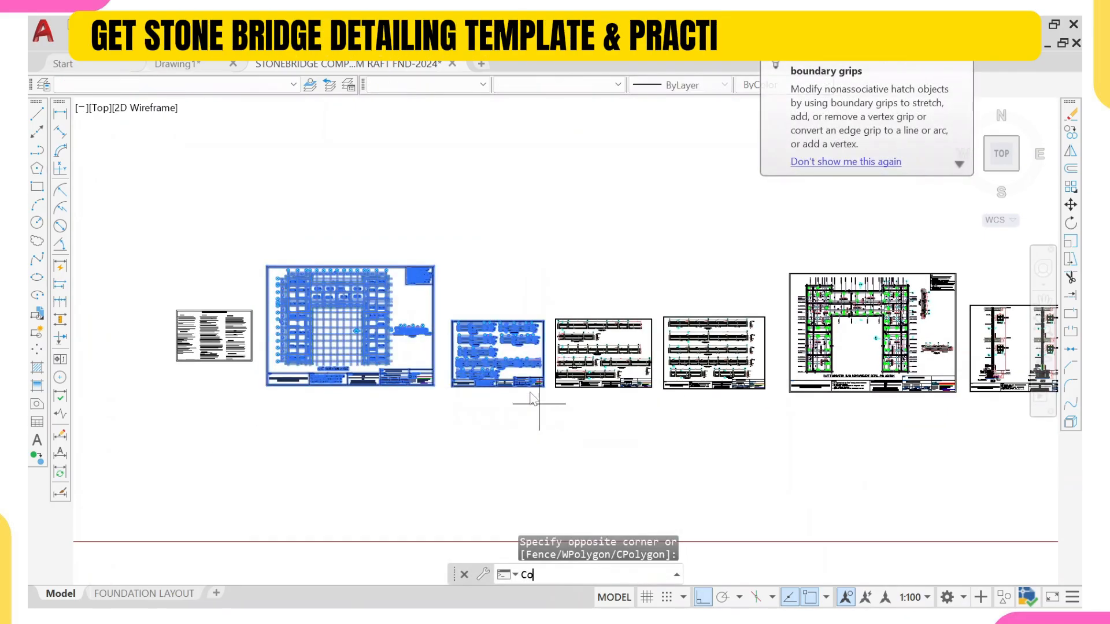
{"action": "key", "text": "Return"}
{"action": "left_click", "coordinate": [430, 348]}
{"action": "scroll", "coordinate": [440, 340], "scroll_direction": "down", "scroll_amount": 6}
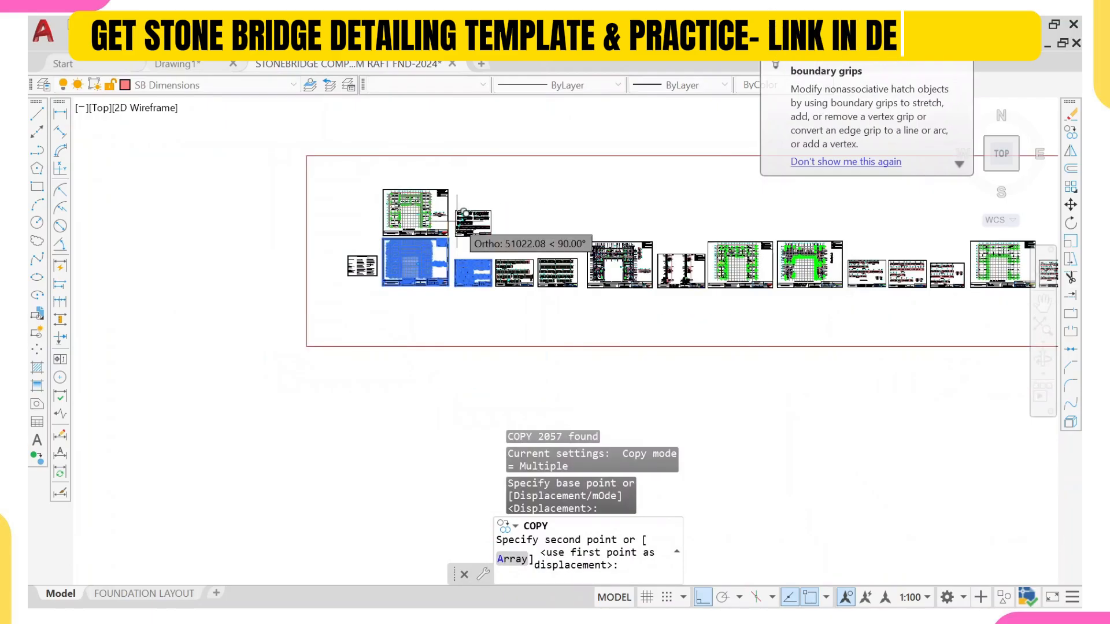
{"action": "middle_click_drag", "start_coordinate": [488, 261], "coordinate": [441, 425]}
{"action": "scroll", "coordinate": [452, 274], "scroll_direction": "up", "scroll_amount": 2}
{"action": "middle_click_drag", "start_coordinate": [413, 186], "coordinate": [392, 315]}
{"action": "scroll", "coordinate": [392, 252], "scroll_direction": "up", "scroll_amount": 6}
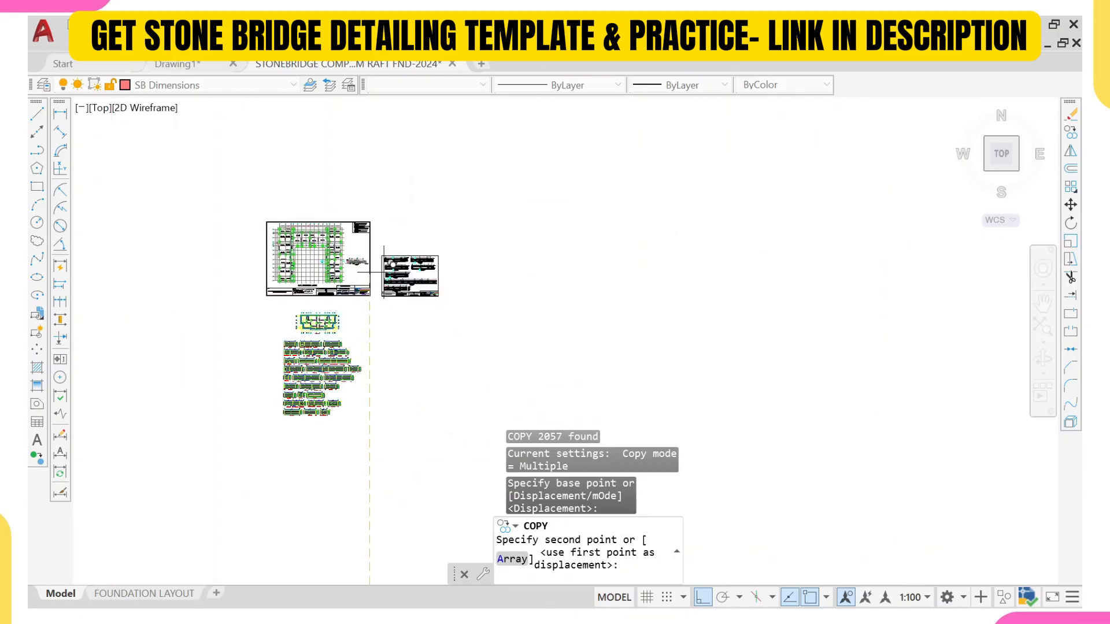
{"action": "left_click", "coordinate": [392, 264]}
{"action": "scroll", "coordinate": [393, 254], "scroll_direction": "up", "scroll_amount": 4}
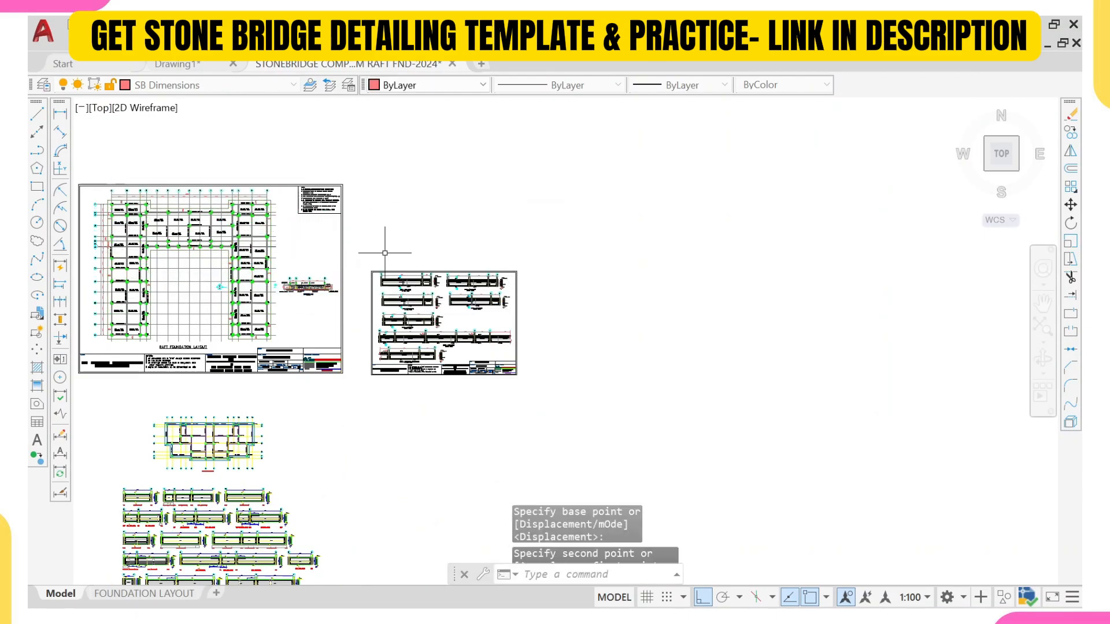
{"action": "key", "text": "Escape"}
Step: Examine the copied raft foundation layout sheet's grid and title block alongside the pasted foundation plan below it
{"action": "middle_click_drag", "start_coordinate": [322, 226], "coordinate": [444, 207]}
{"action": "middle_click_drag", "start_coordinate": [297, 192], "coordinate": [301, 251]}
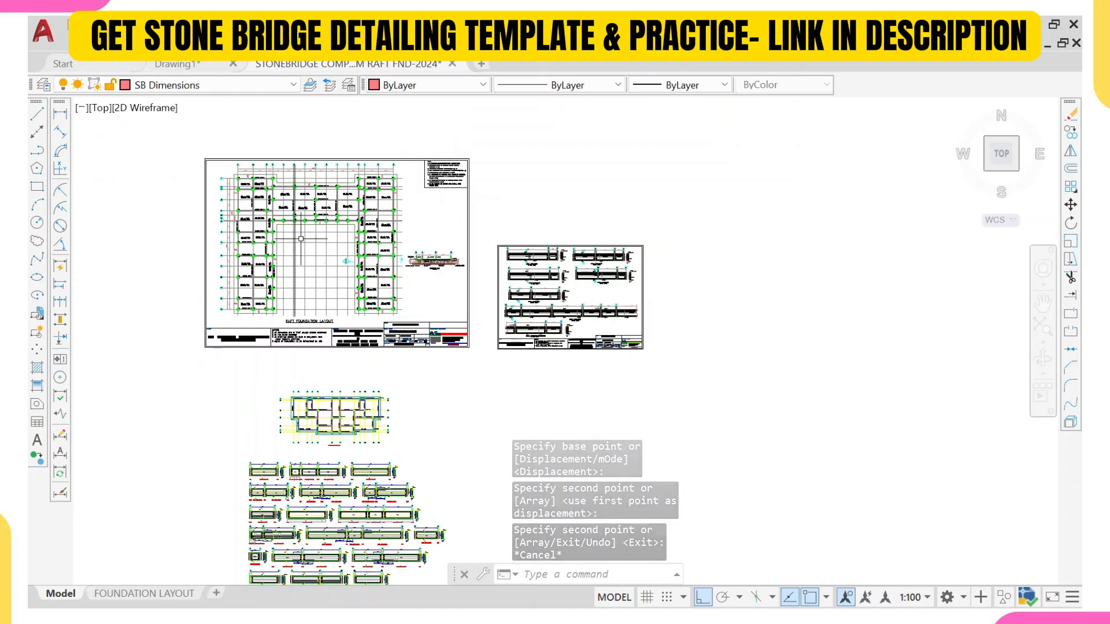
{"action": "scroll", "coordinate": [330, 459], "scroll_direction": "up", "scroll_amount": 6}
{"action": "scroll", "coordinate": [317, 363], "scroll_direction": "down", "scroll_amount": 5}
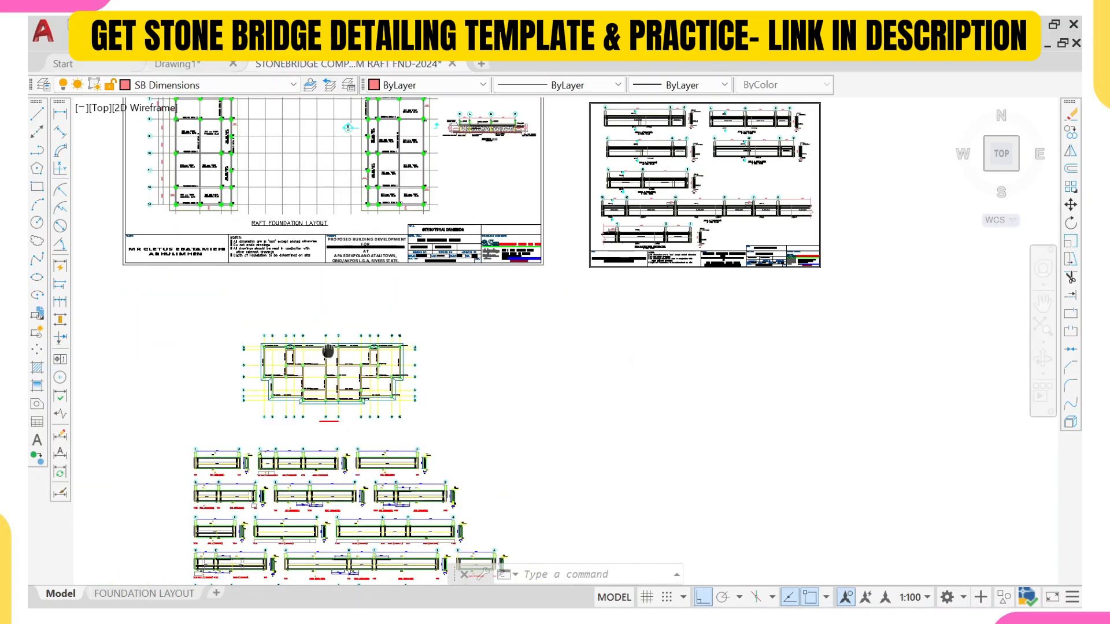
{"action": "middle_click_drag", "start_coordinate": [277, 212], "coordinate": [303, 265]}
{"action": "middle_click_drag", "start_coordinate": [345, 474], "coordinate": [330, 294]}
{"action": "scroll", "coordinate": [345, 364], "scroll_direction": "up", "scroll_amount": 2}
{"action": "scroll", "coordinate": [343, 373], "scroll_direction": "down", "scroll_amount": 4}
{"action": "scroll", "coordinate": [330, 295], "scroll_direction": "up", "scroll_amount": 2}
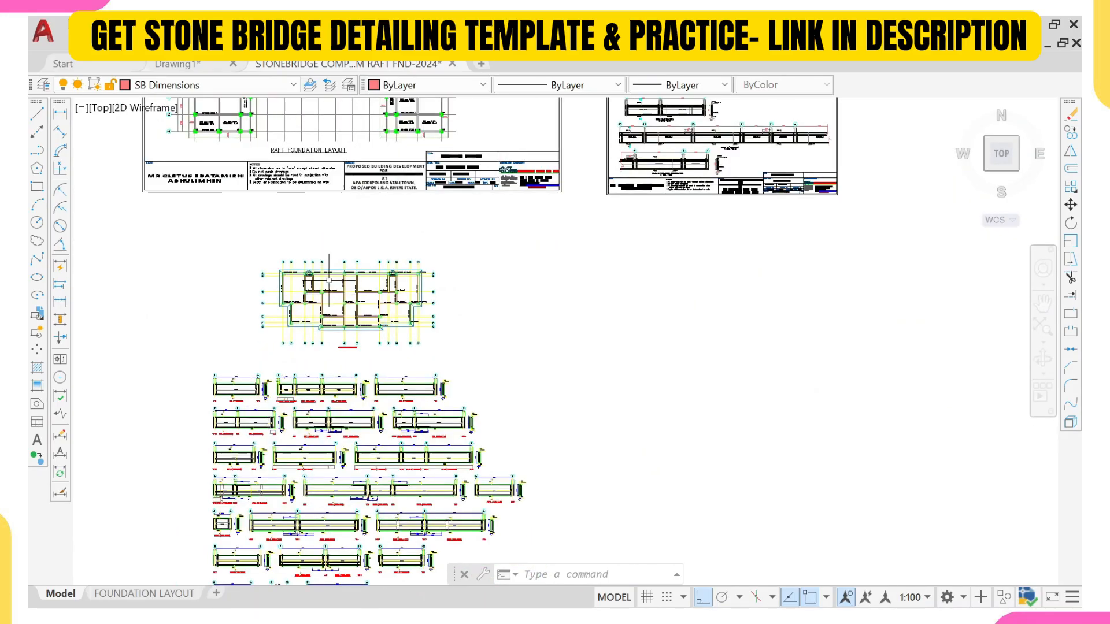
{"action": "scroll", "coordinate": [314, 265], "scroll_direction": "up", "scroll_amount": 8}
{"action": "left_click", "coordinate": [212, 238]}
{"action": "left_click", "coordinate": [197, 244]}
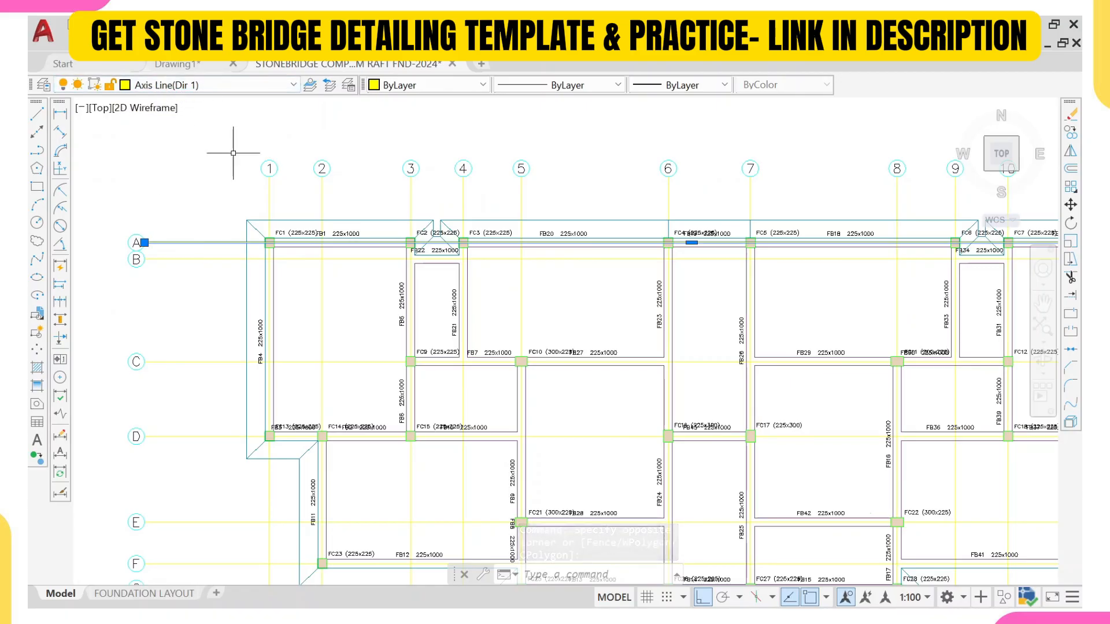
{"action": "scroll", "coordinate": [235, 154], "scroll_direction": "down", "scroll_amount": 10}
{"action": "key", "text": "Escape"}
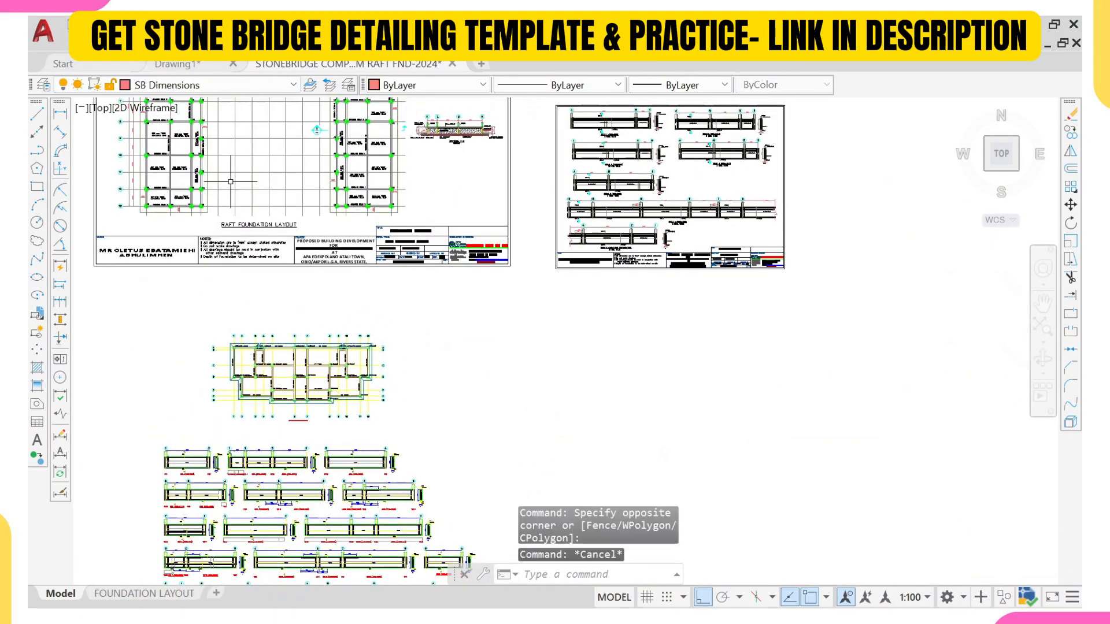
{"action": "middle_click_drag", "start_coordinate": [278, 215], "coordinate": [273, 252]}
{"action": "scroll", "coordinate": [268, 238], "scroll_direction": "up", "scroll_amount": 7}
{"action": "left_click", "coordinate": [265, 237]}
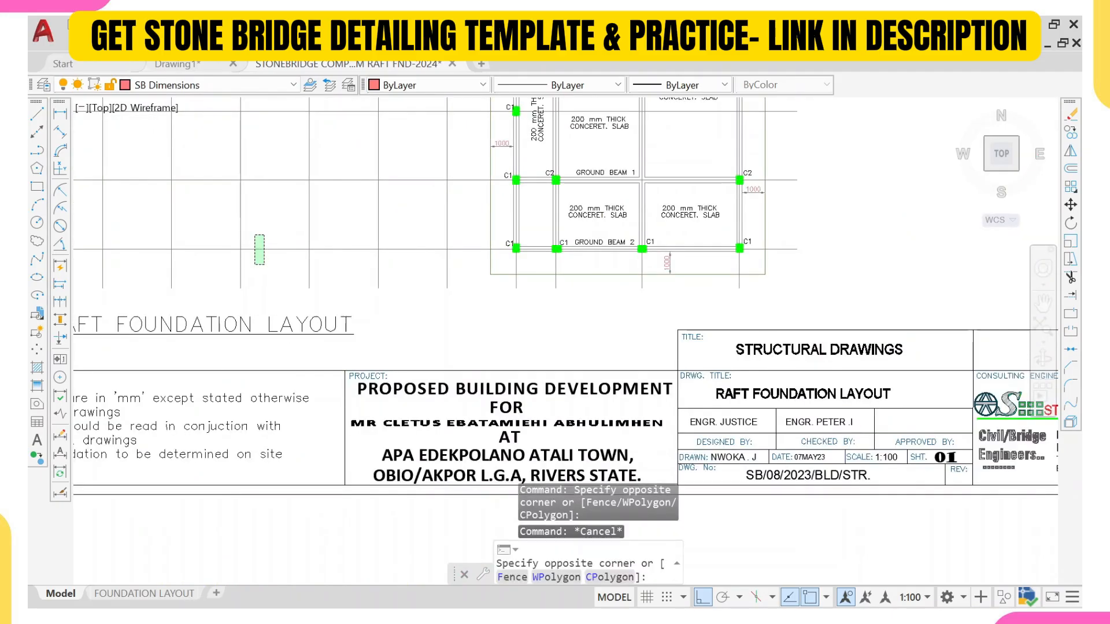
{"action": "left_click", "coordinate": [255, 260]}
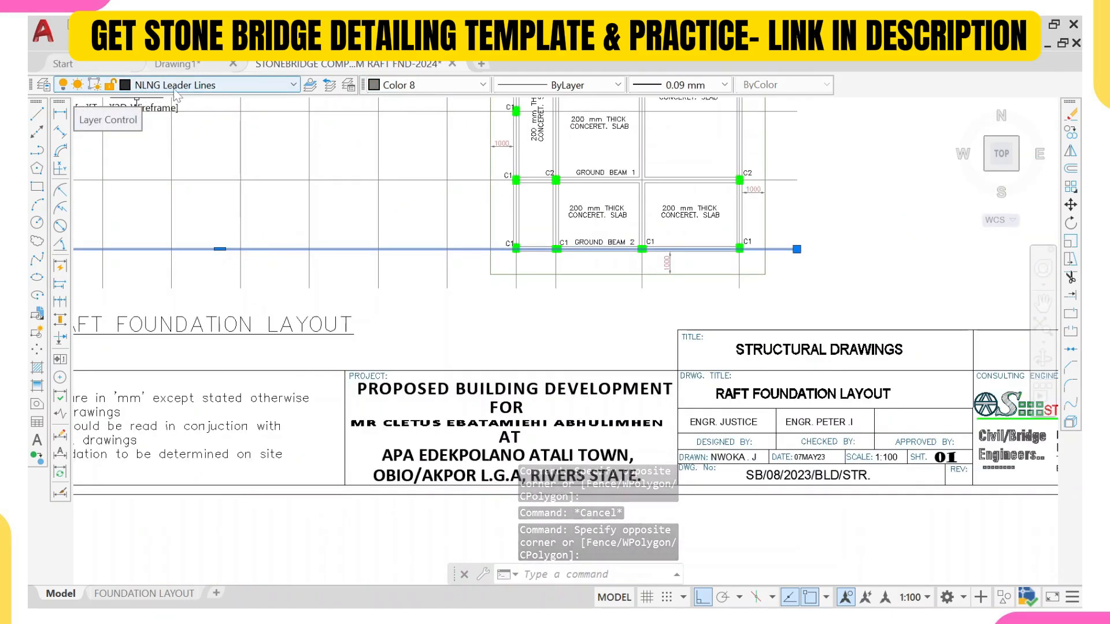
{"action": "scroll", "coordinate": [232, 220], "scroll_direction": "down", "scroll_amount": 5}
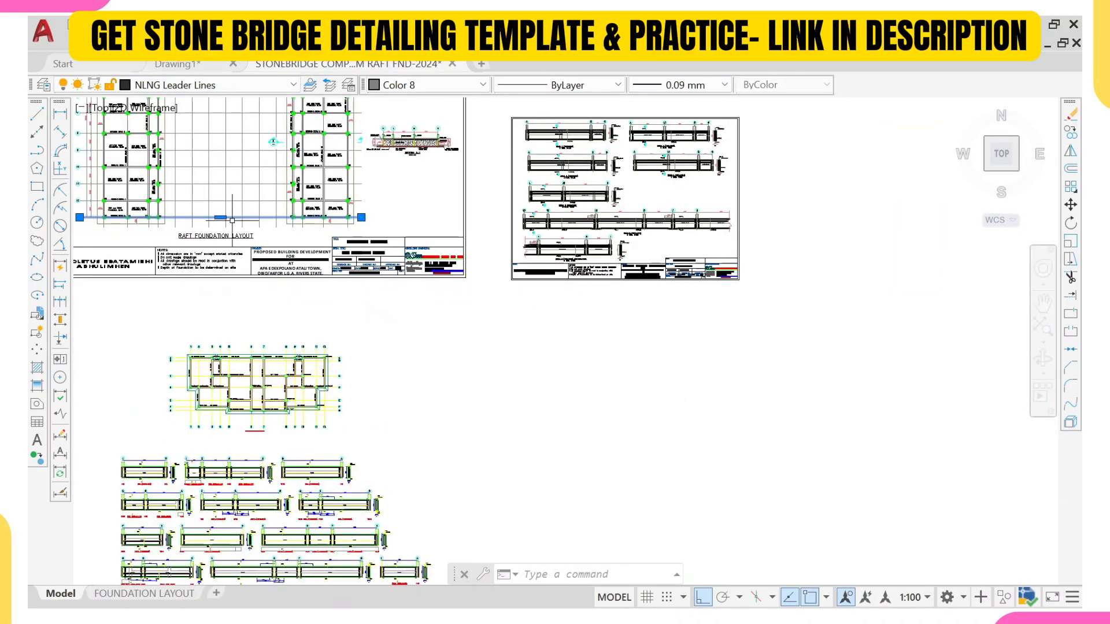
{"action": "scroll", "coordinate": [232, 220], "scroll_direction": "up", "scroll_amount": 2}
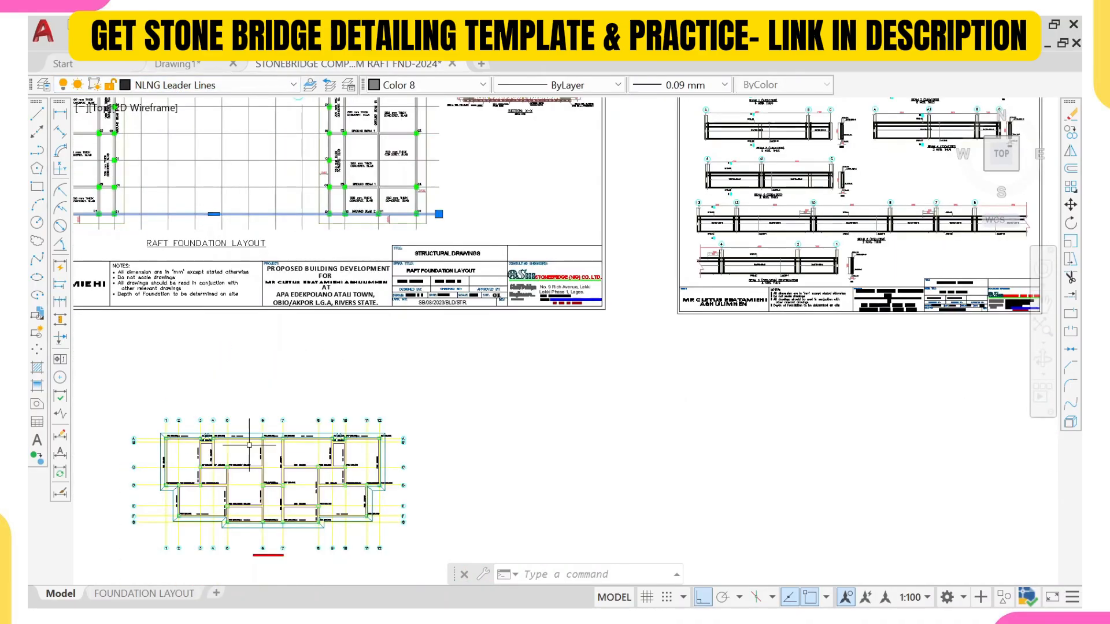
{"action": "left_click", "coordinate": [245, 457]}
{"action": "key", "text": "Escape"}
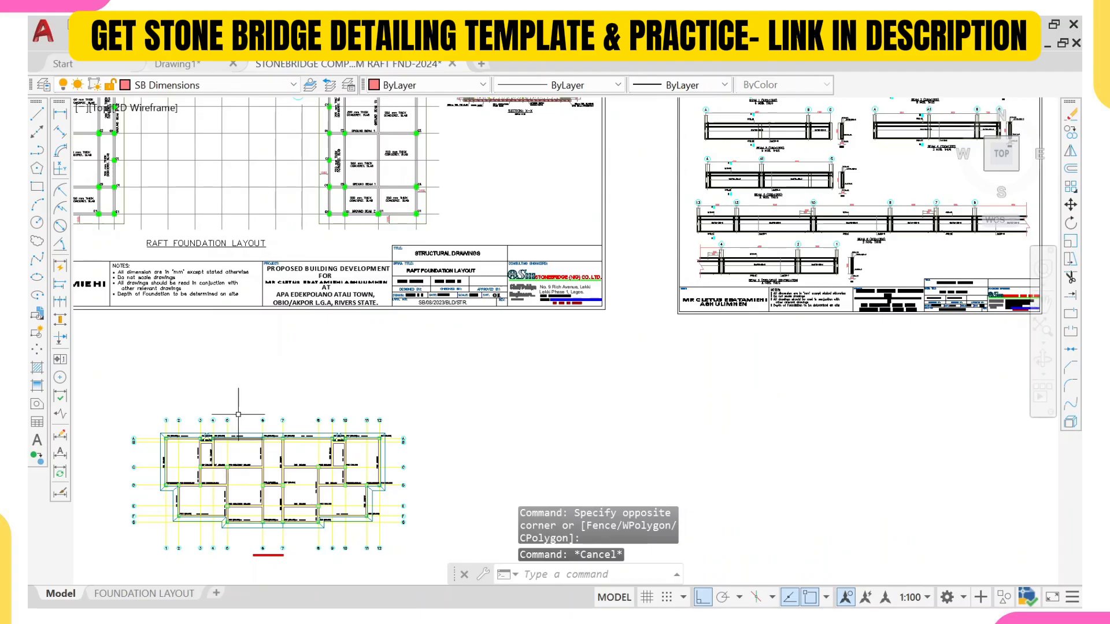
{"action": "middle_click_drag", "start_coordinate": [238, 415], "coordinate": [284, 367]}
{"action": "scroll", "coordinate": [240, 415], "scroll_direction": "up", "scroll_amount": 4}
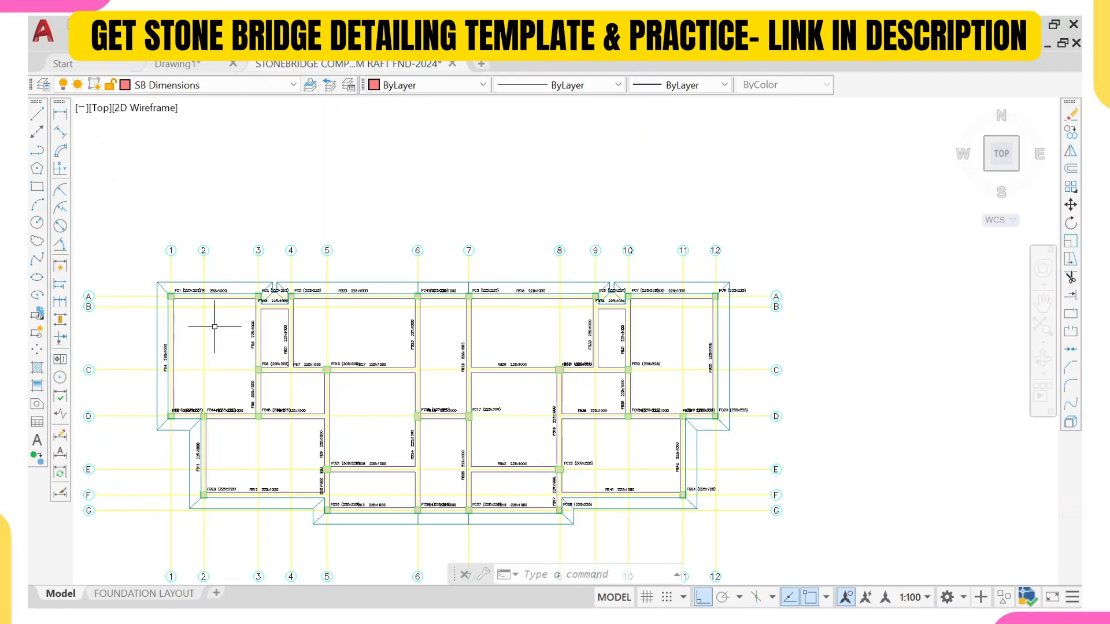
{"action": "scroll", "coordinate": [214, 326], "scroll_direction": "down", "scroll_amount": 8}
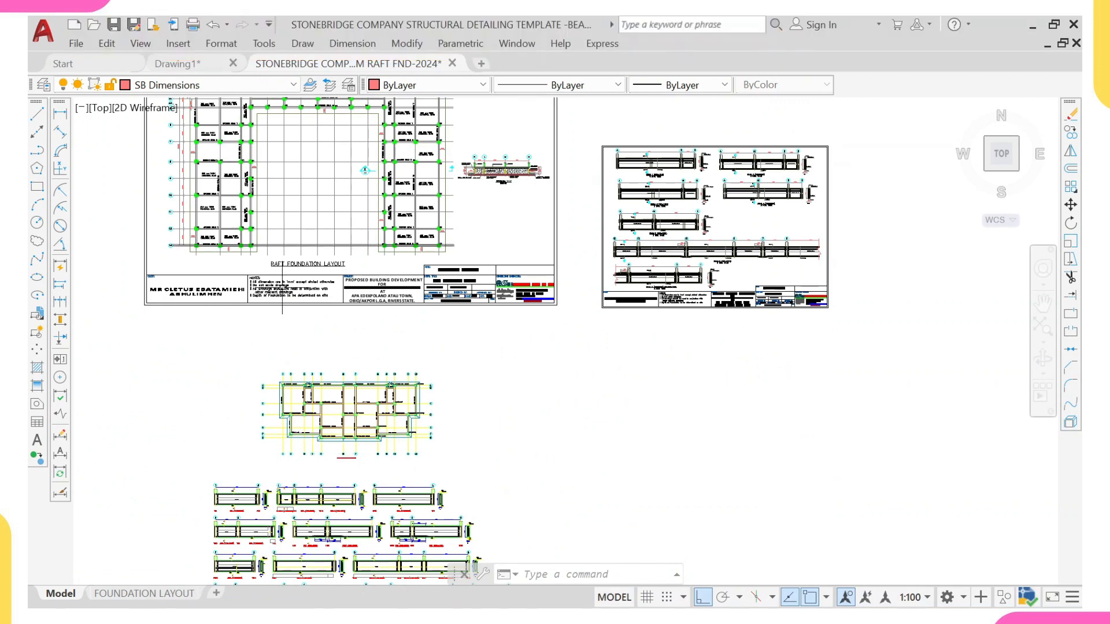
{"action": "scroll", "coordinate": [283, 424], "scroll_direction": "up", "scroll_amount": 2}
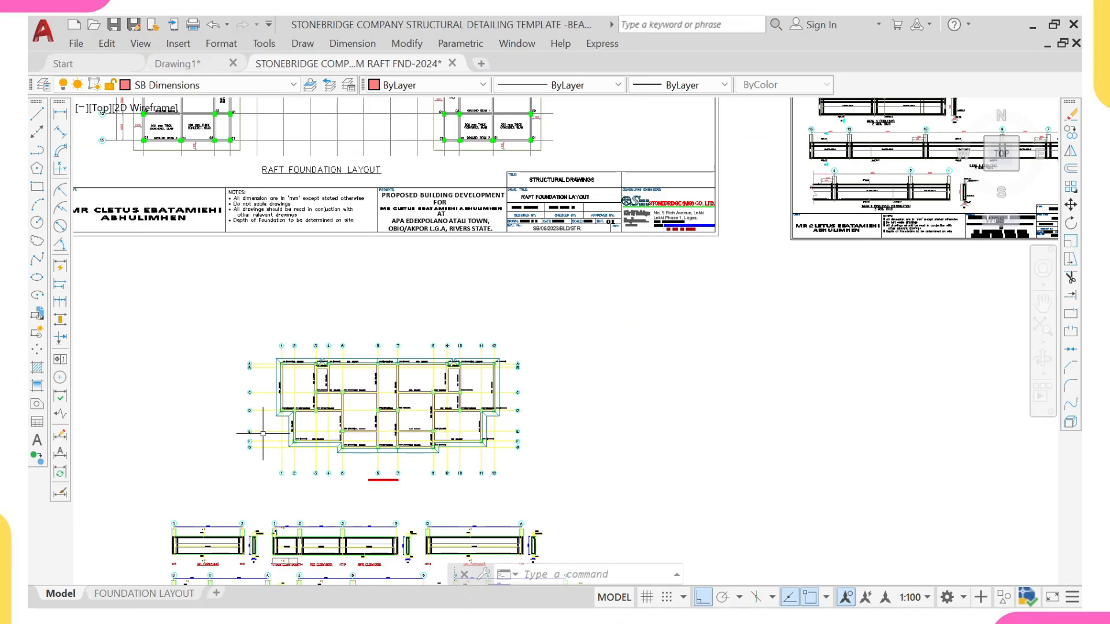
{"action": "scroll", "coordinate": [288, 434], "scroll_direction": "up", "scroll_amount": 2}
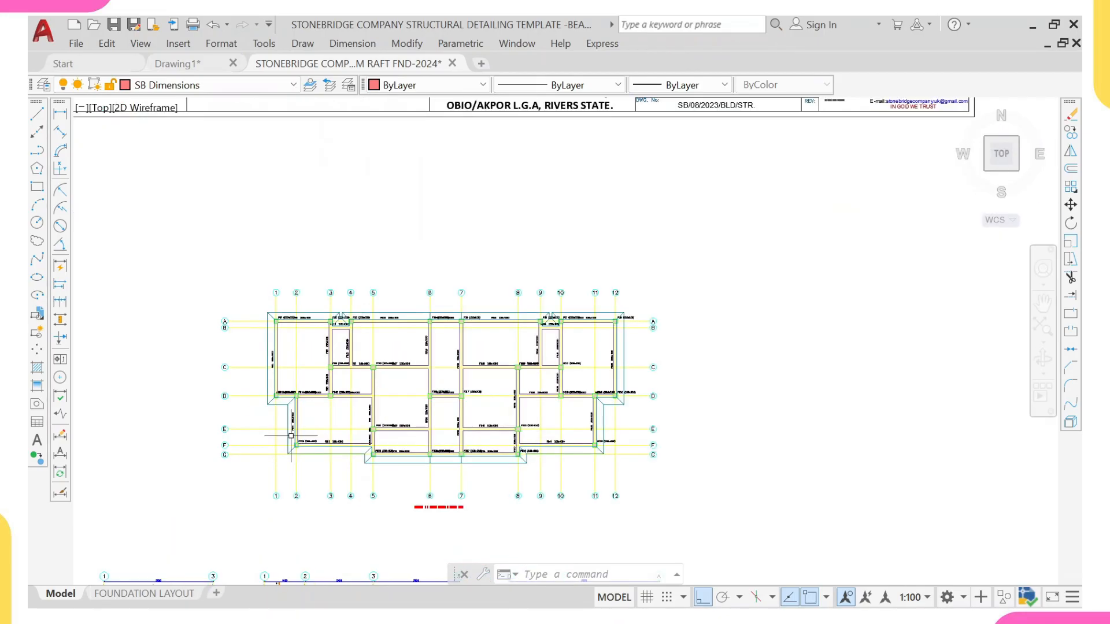
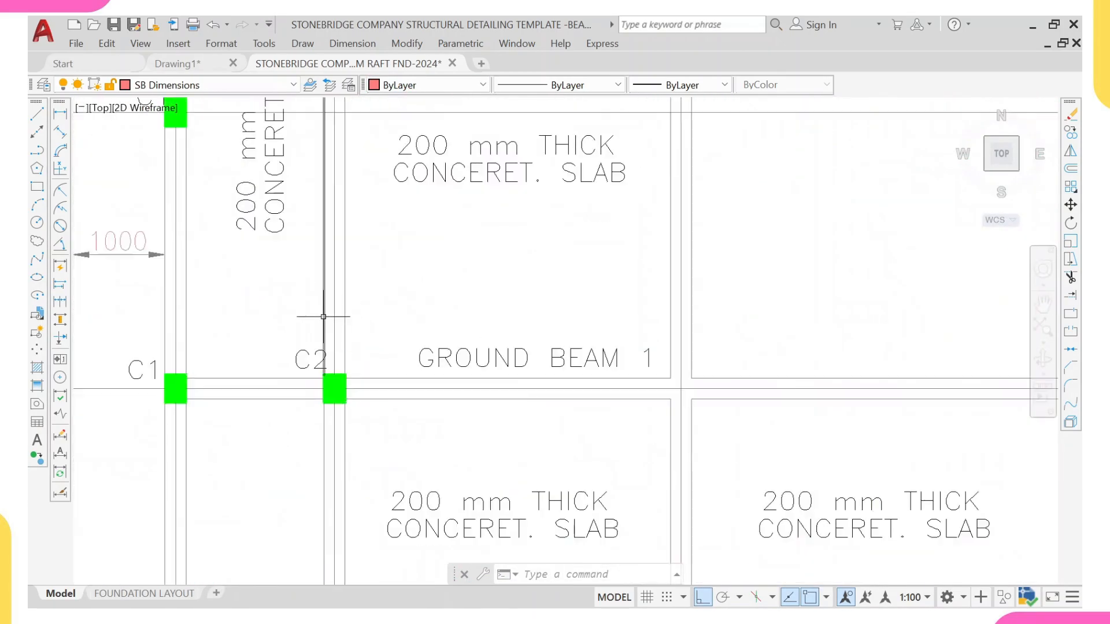
Step: Inspect the layer, colour and linetype of a beam line in the template's raft foundation layout
{"action": "left_click", "coordinate": [323, 317]}
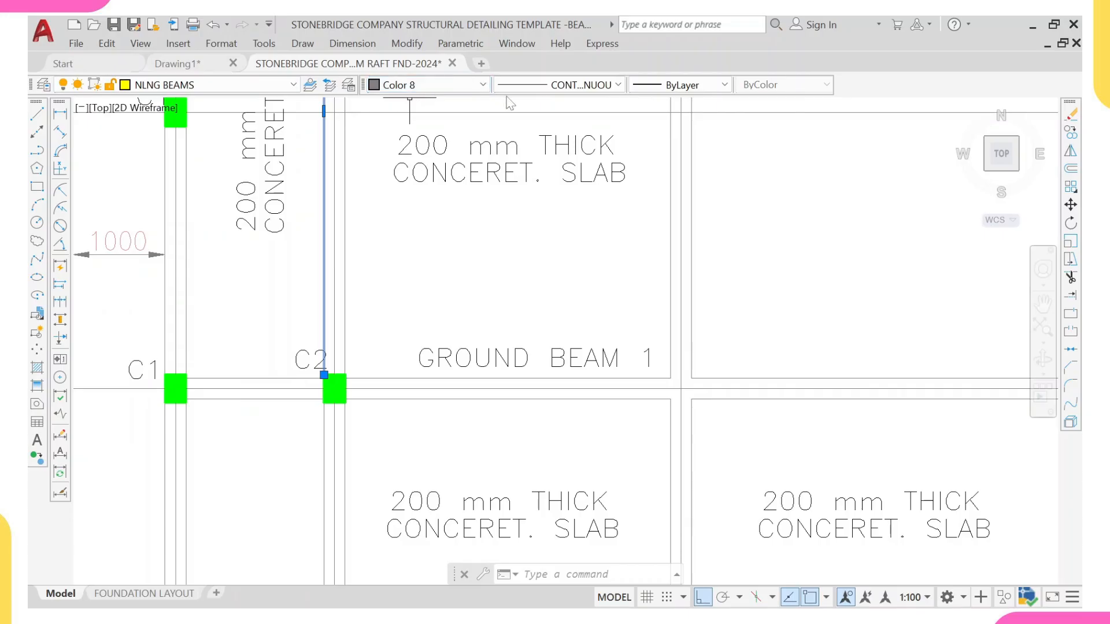
{"action": "scroll", "coordinate": [545, 238], "scroll_direction": "down", "scroll_amount": 4}
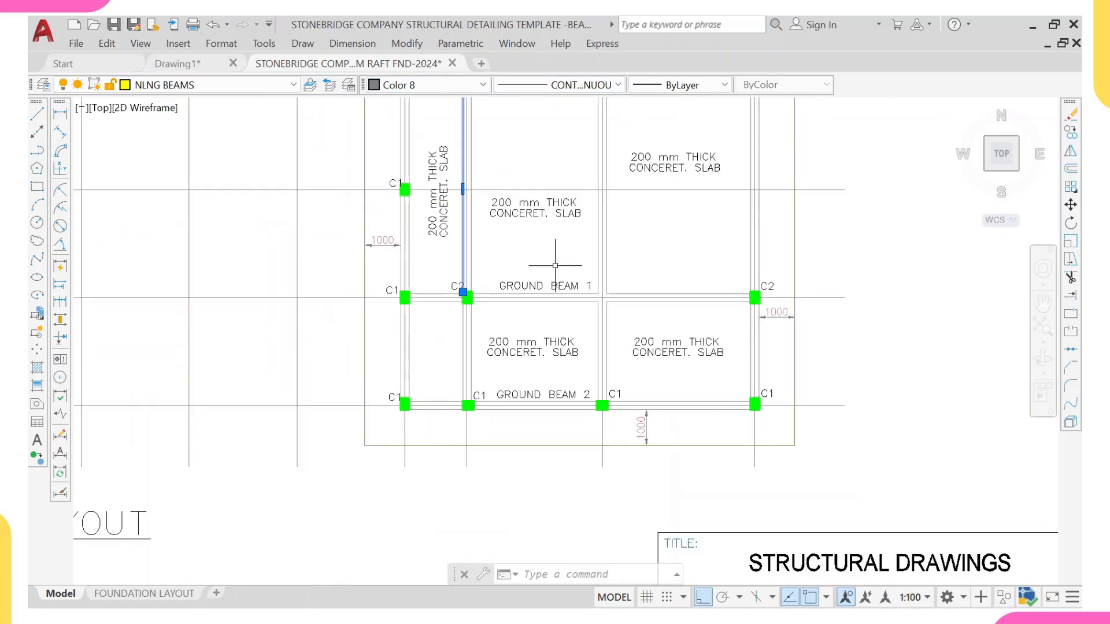
{"action": "key", "text": "Escape"}
{"action": "scroll", "coordinate": [552, 266], "scroll_direction": "down", "scroll_amount": 9}
{"action": "middle_click_drag", "start_coordinate": [535, 401], "coordinate": [511, 292]}
{"action": "scroll", "coordinate": [427, 390], "scroll_direction": "up", "scroll_amount": 6}
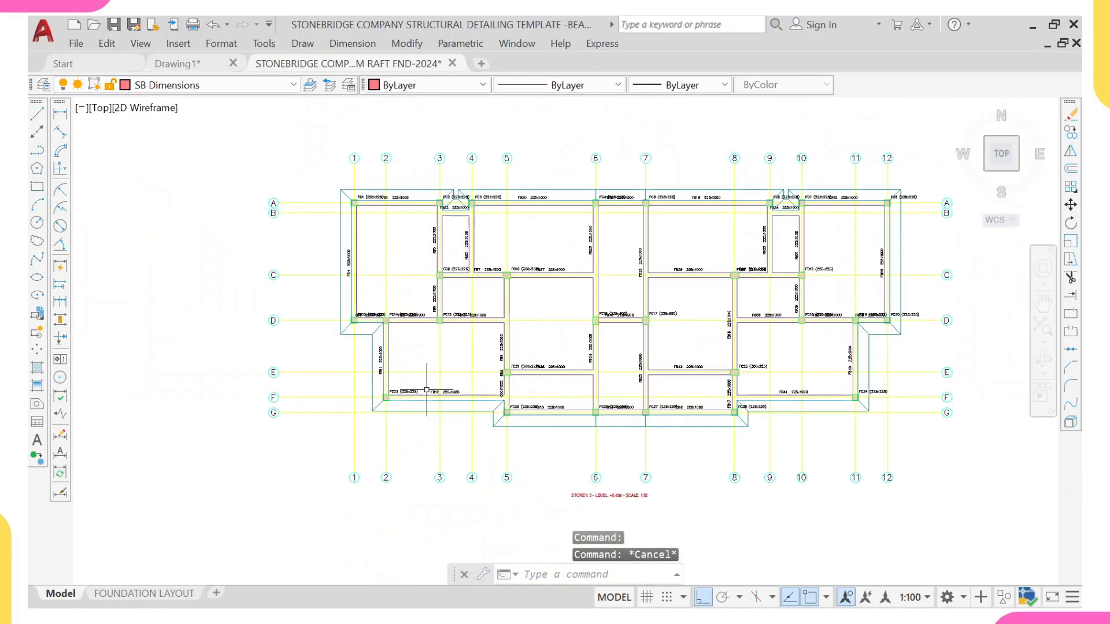
{"action": "scroll", "coordinate": [426, 390], "scroll_direction": "up", "scroll_amount": 6}
{"action": "scroll", "coordinate": [779, 259], "scroll_direction": "up", "scroll_amount": 2}
Step: Select all beam lines of the pasted foundation plan with Select Similar and move them to the NLNG BEAMS layer
{"action": "left_click", "coordinate": [769, 245]}
{"action": "scroll", "coordinate": [750, 250], "scroll_direction": "up", "scroll_amount": 2}
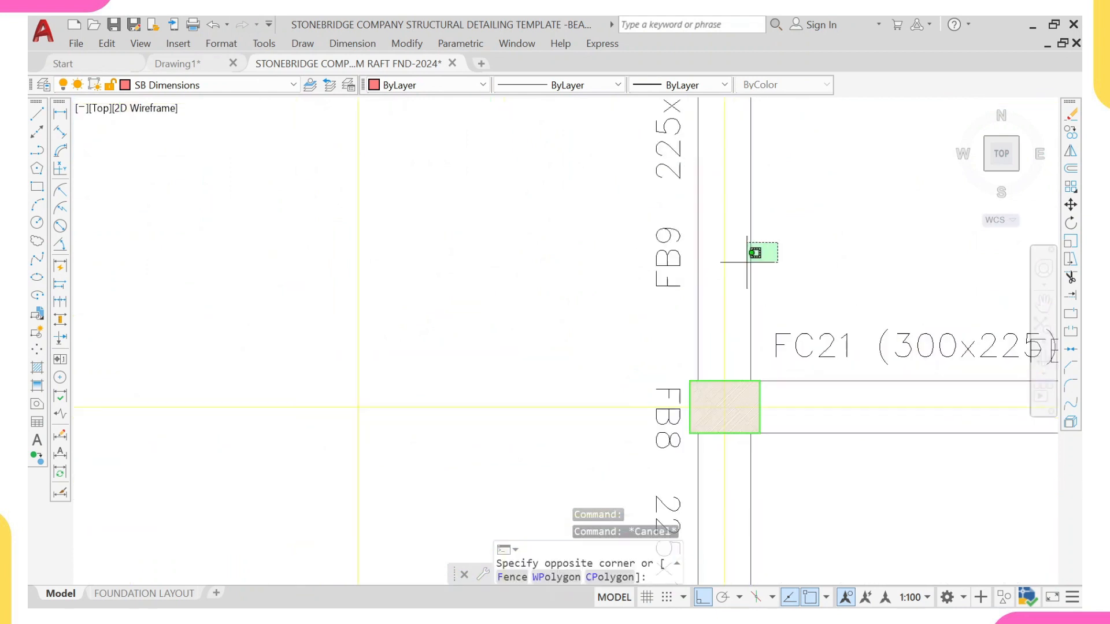
{"action": "left_click", "coordinate": [746, 262]}
{"action": "right_click", "coordinate": [780, 235]}
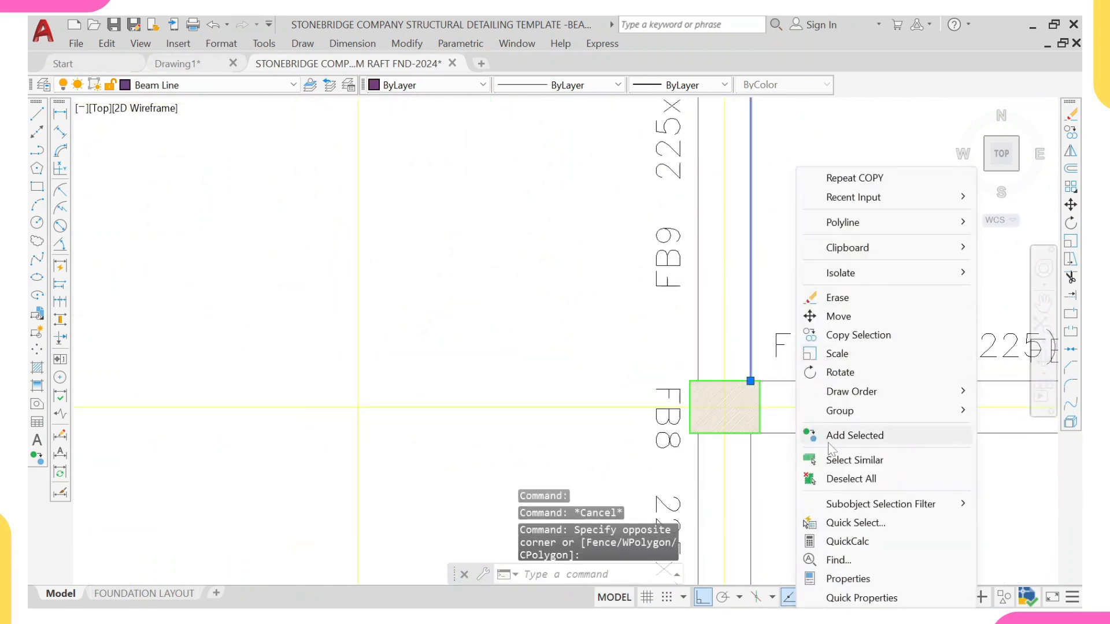
{"action": "left_click", "coordinate": [855, 389]}
{"action": "scroll", "coordinate": [819, 441], "scroll_direction": "down", "scroll_amount": 10}
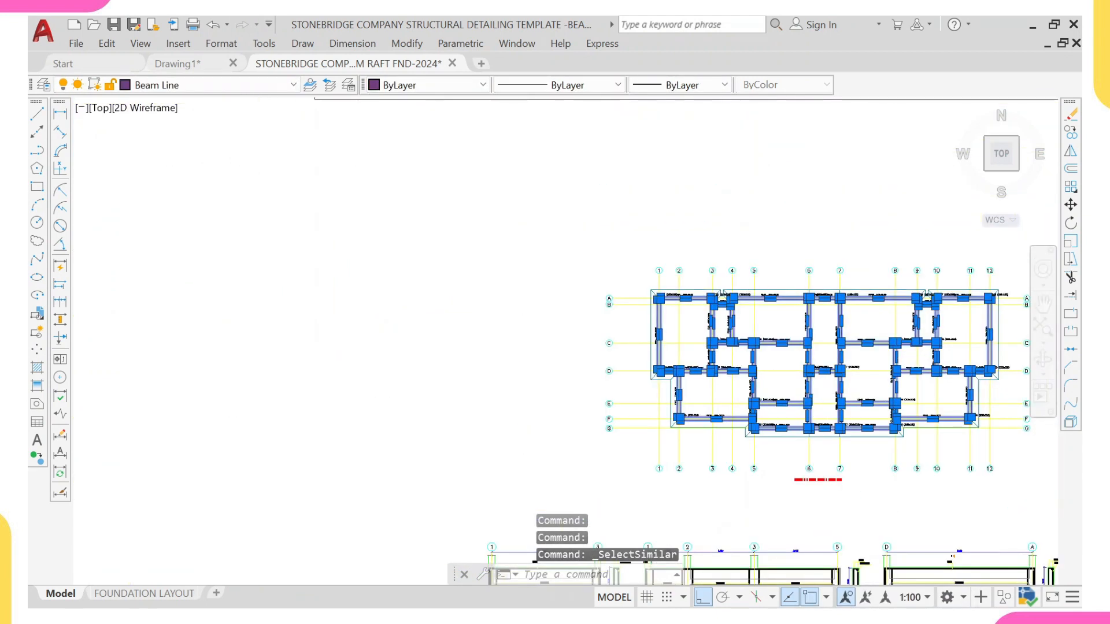
{"action": "scroll", "coordinate": [636, 399], "scroll_direction": "down", "scroll_amount": 1}
{"action": "middle_click_drag", "start_coordinate": [646, 332], "coordinate": [323, 245]}
{"action": "scroll", "coordinate": [330, 246], "scroll_direction": "up", "scroll_amount": 4}
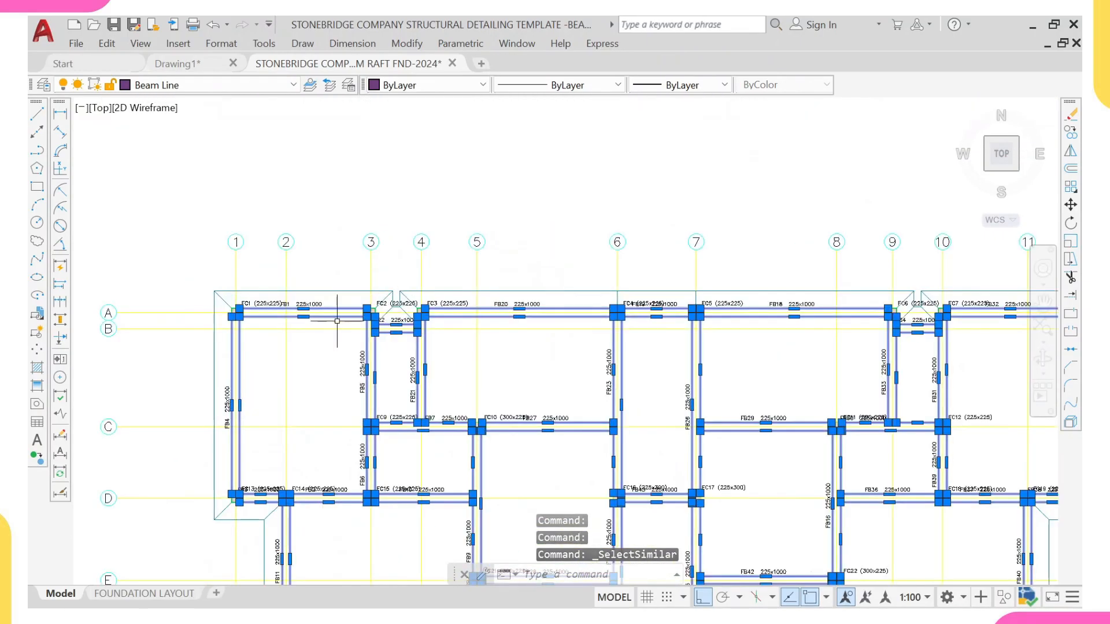
{"action": "scroll", "coordinate": [364, 324], "scroll_direction": "down", "scroll_amount": 2}
{"action": "middle_click_drag", "start_coordinate": [370, 347], "coordinate": [290, 220]}
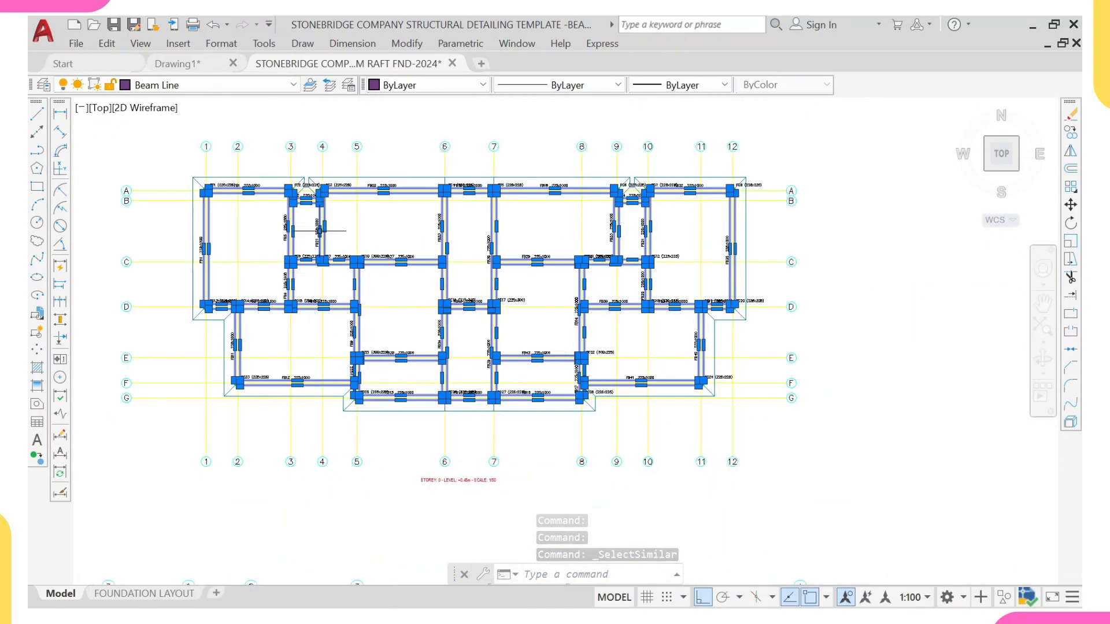
{"action": "left_click", "coordinate": [208, 85]}
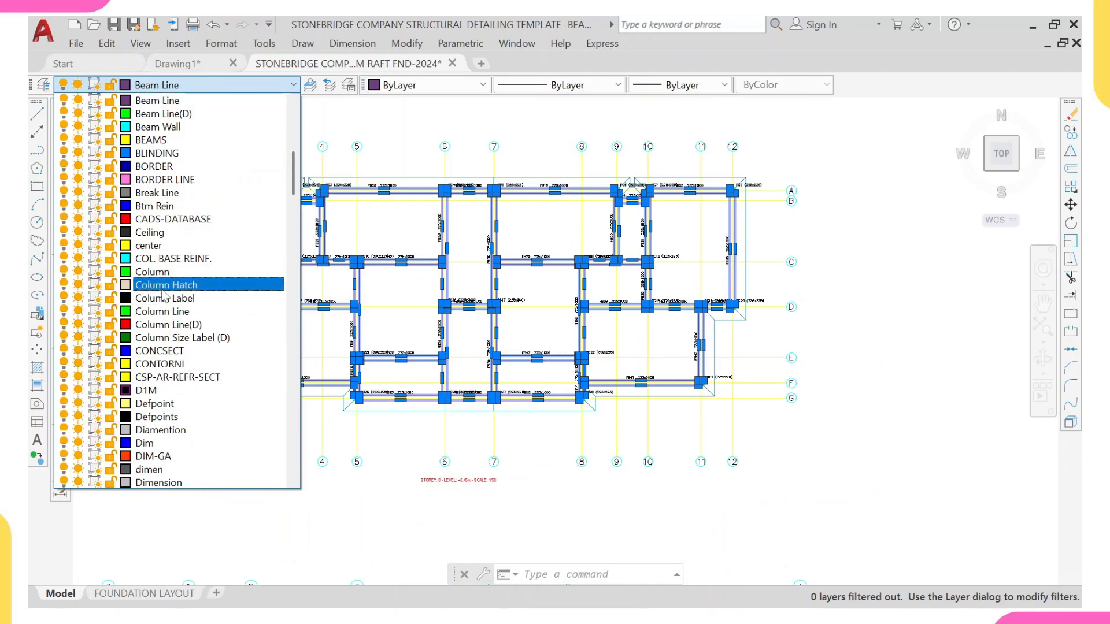
{"action": "scroll", "coordinate": [295, 215], "scroll_direction": "down", "scroll_amount": 4}
{"action": "scroll", "coordinate": [292, 277], "scroll_direction": "down", "scroll_amount": 15}
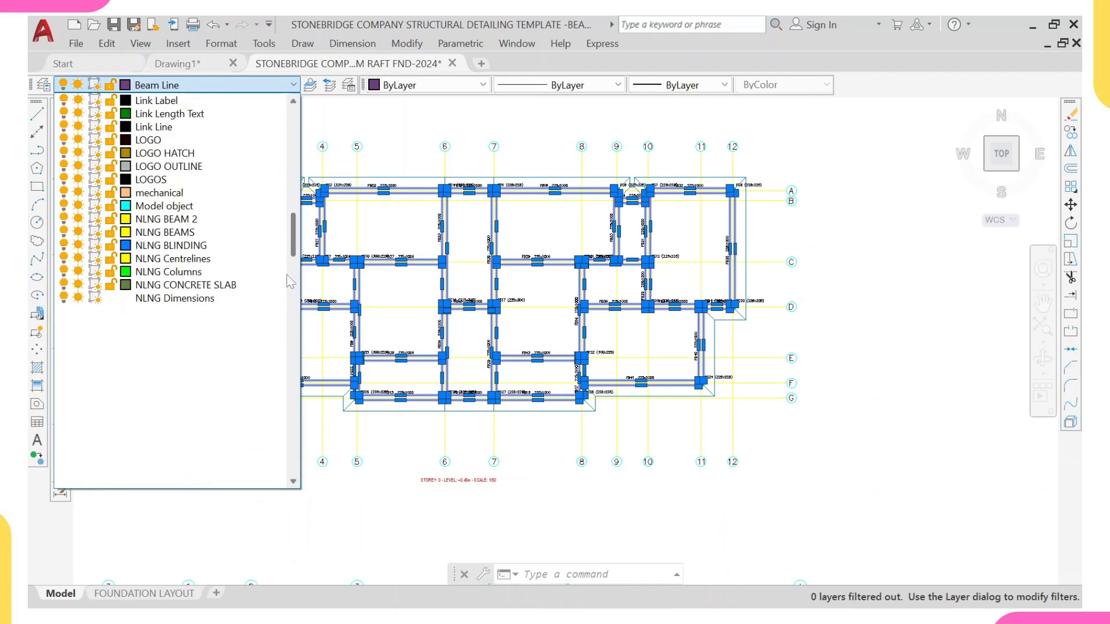
{"action": "scroll", "coordinate": [292, 277], "scroll_direction": "up", "scroll_amount": 3}
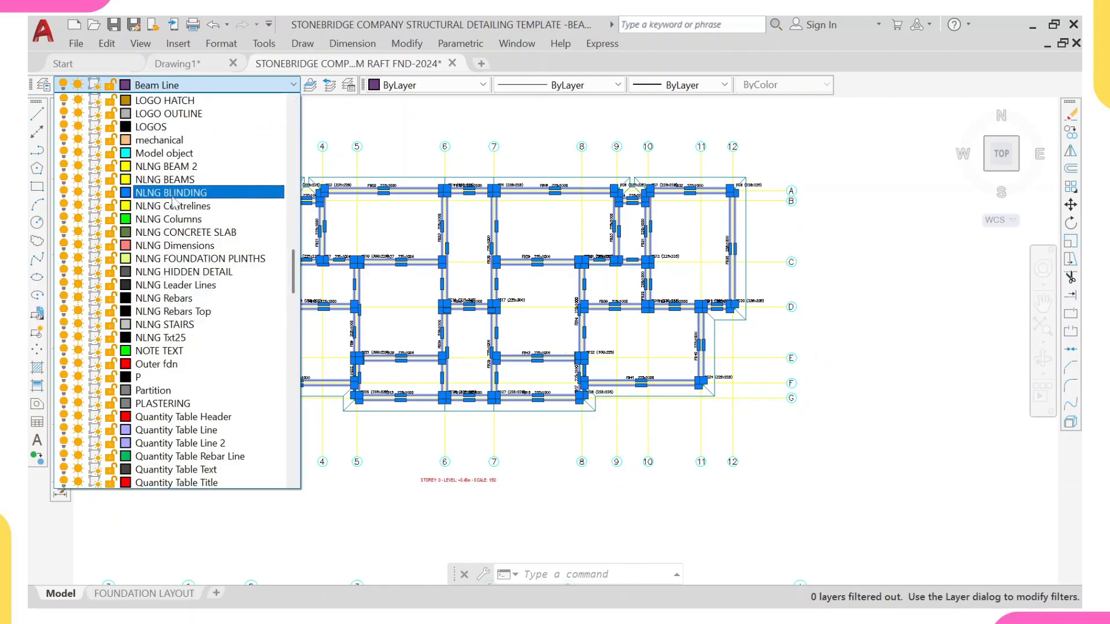
{"action": "scroll", "coordinate": [173, 182], "scroll_direction": "down", "scroll_amount": 1}
{"action": "left_click", "coordinate": [173, 142]}
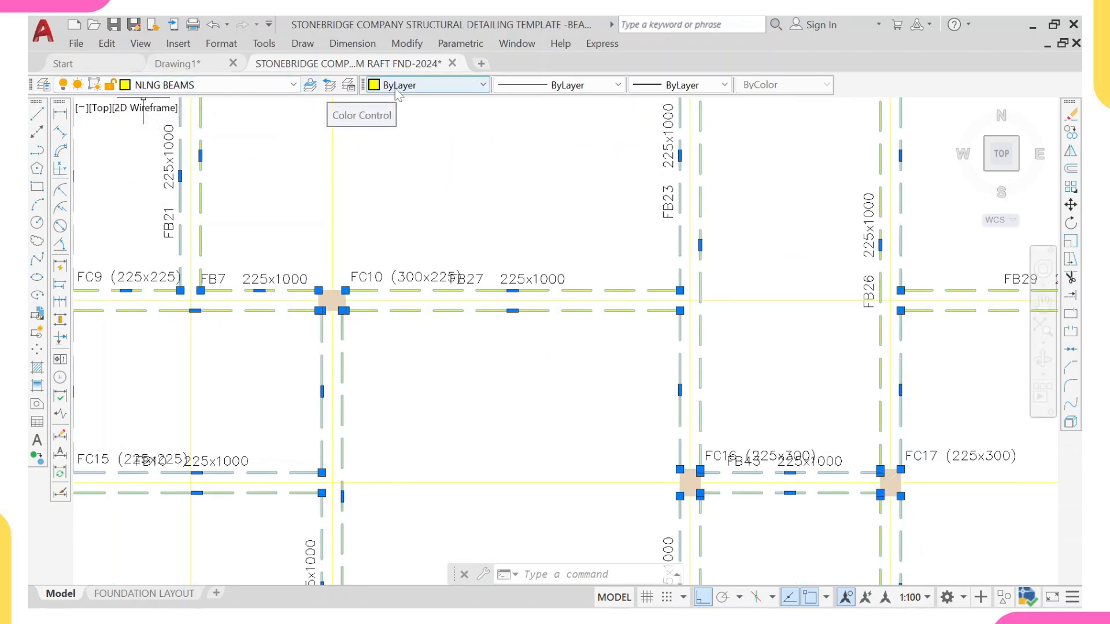
Step: Set the selected beam lines' colour to Color 8, linetype to CONTINUOUS and lineweight to ByLayer
{"action": "left_click", "coordinate": [386, 90]}
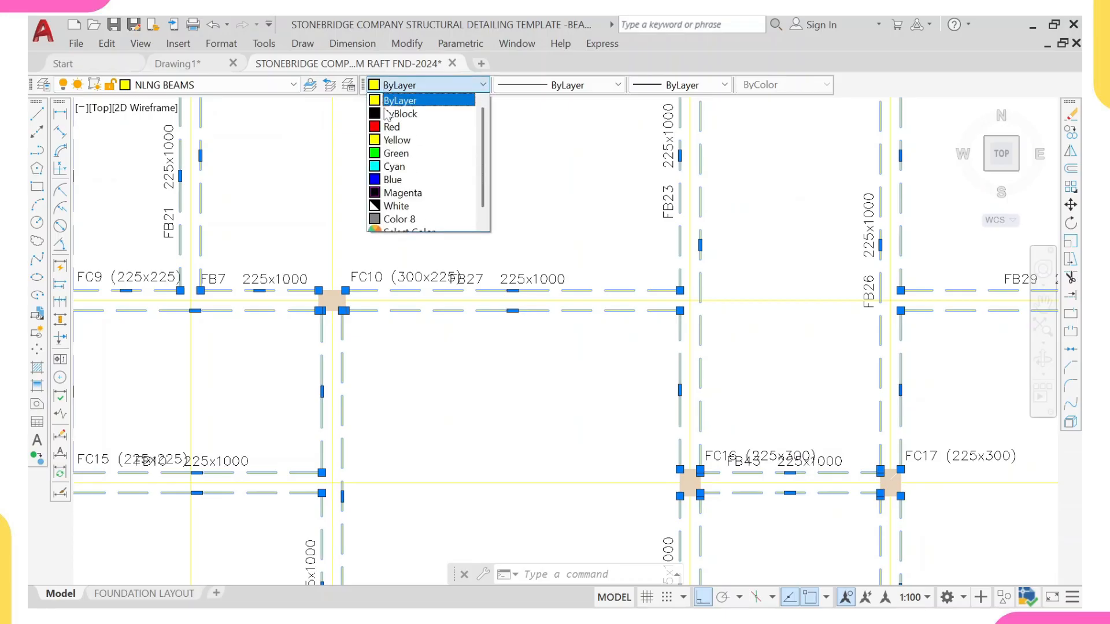
{"action": "left_click", "coordinate": [400, 223]}
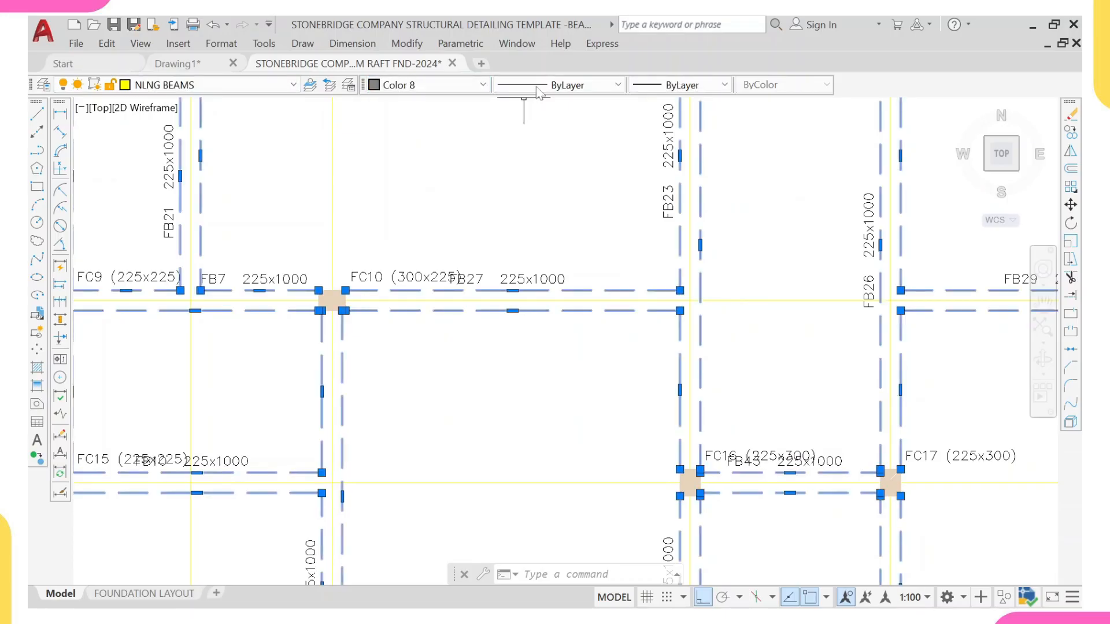
{"action": "left_click", "coordinate": [578, 85]}
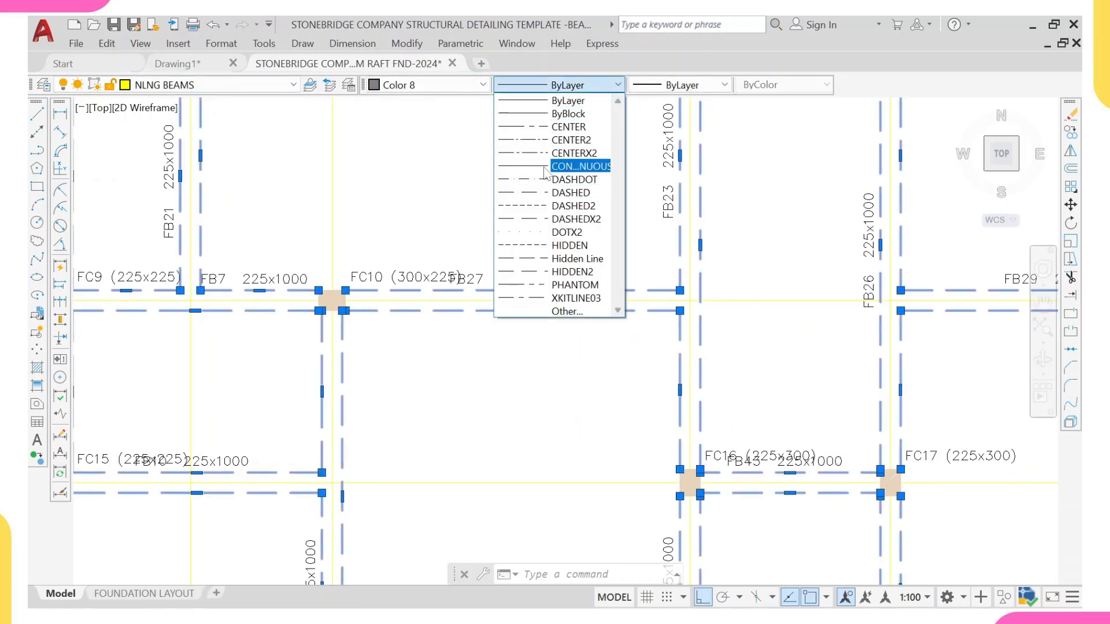
{"action": "left_click", "coordinate": [543, 167]}
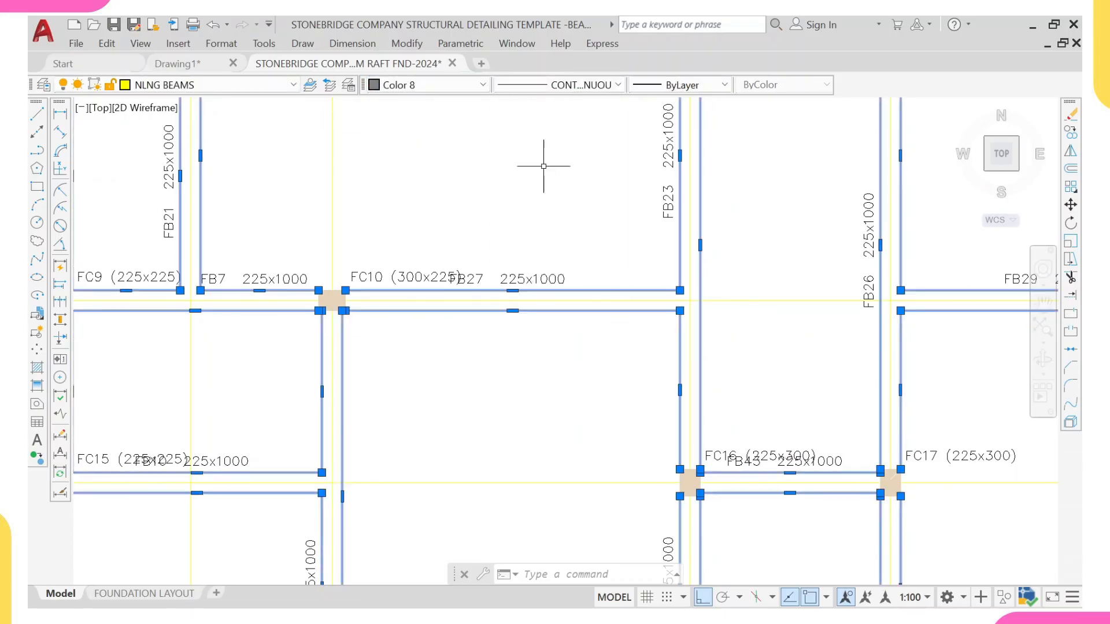
{"action": "left_click", "coordinate": [685, 85]}
{"action": "left_click", "coordinate": [686, 114]}
{"action": "key", "text": "Escape"}
Step: Survey the template layout sheet and the pasted plan's gridlines for matching
{"action": "scroll", "coordinate": [557, 287], "scroll_direction": "down", "scroll_amount": 8}
{"action": "scroll", "coordinate": [503, 243], "scroll_direction": "up", "scroll_amount": 3}
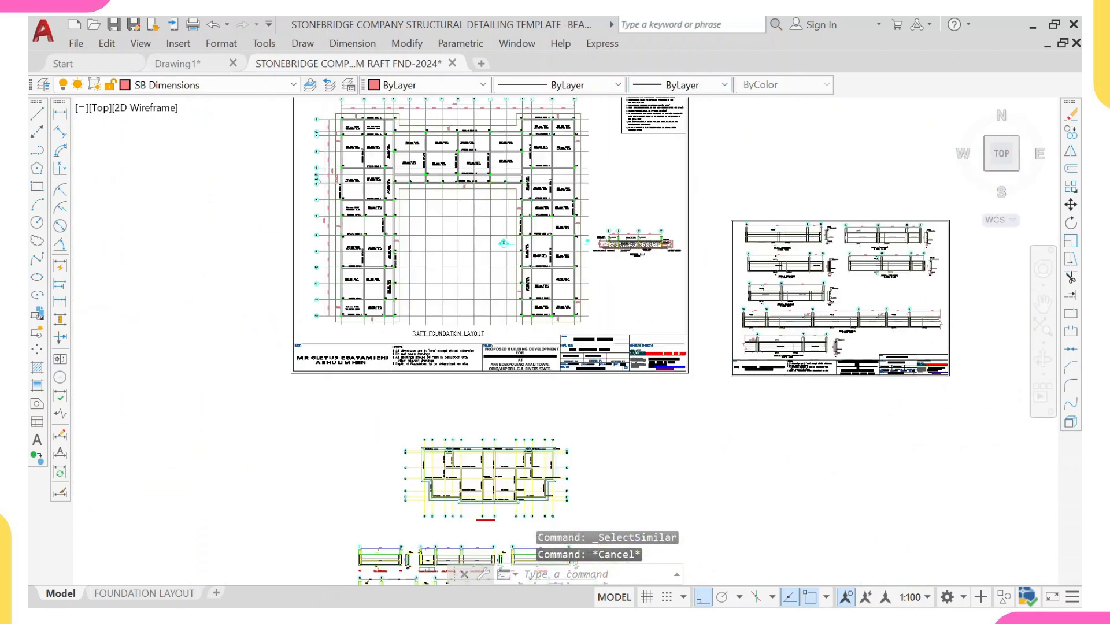
{"action": "scroll", "coordinate": [452, 376], "scroll_direction": "up", "scroll_amount": 6}
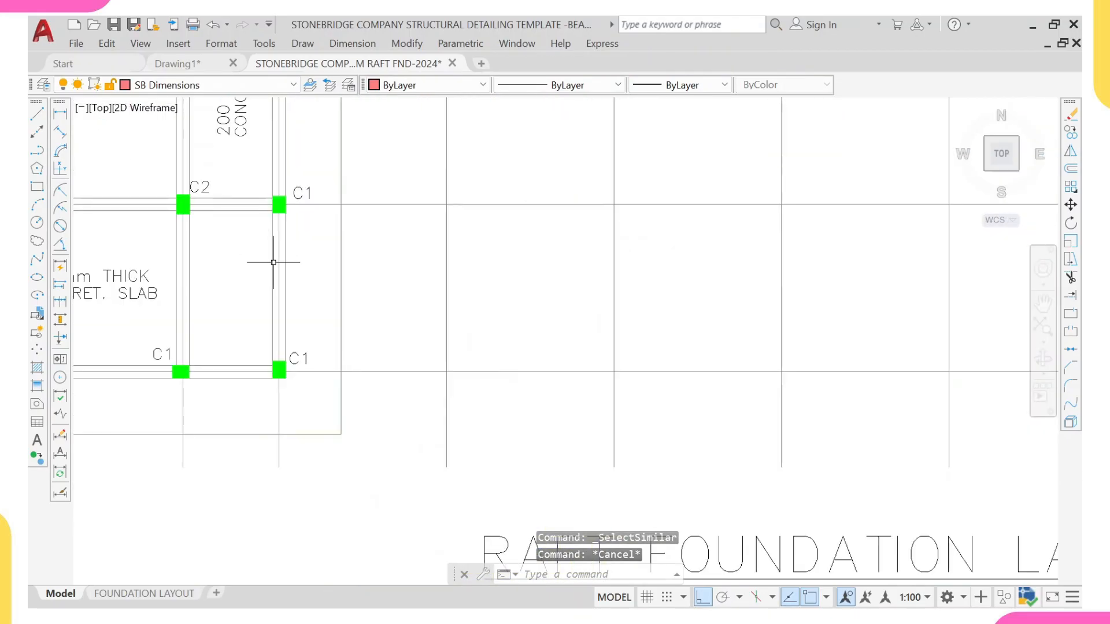
{"action": "scroll", "coordinate": [328, 316], "scroll_direction": "down", "scroll_amount": 4}
{"action": "scroll", "coordinate": [375, 520], "scroll_direction": "up", "scroll_amount": 6}
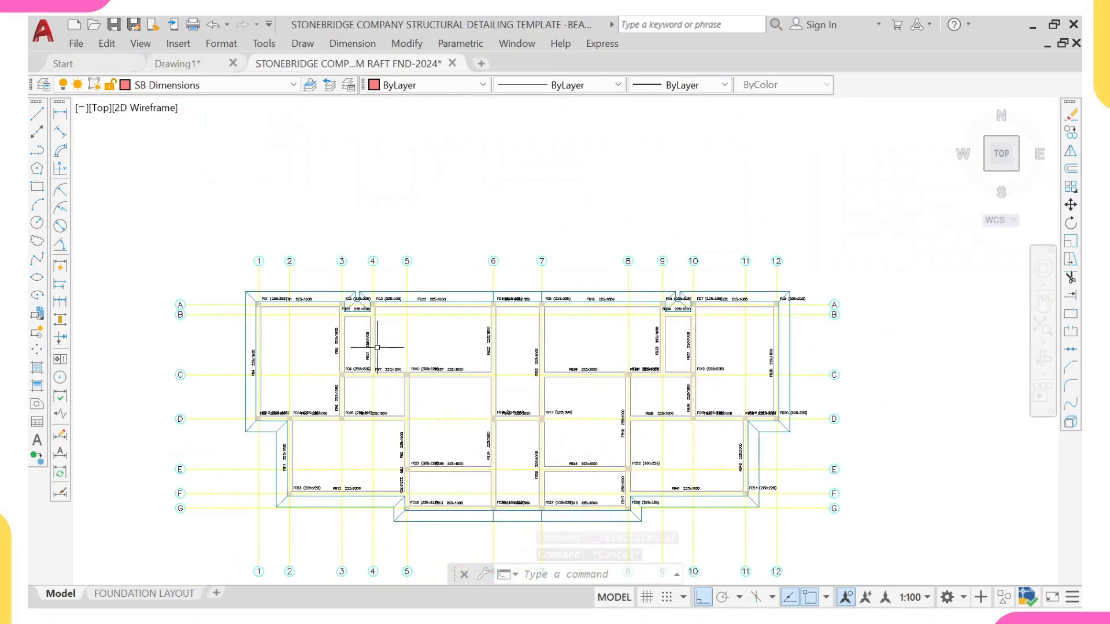
{"action": "middle_click_drag", "start_coordinate": [378, 377], "coordinate": [364, 352]}
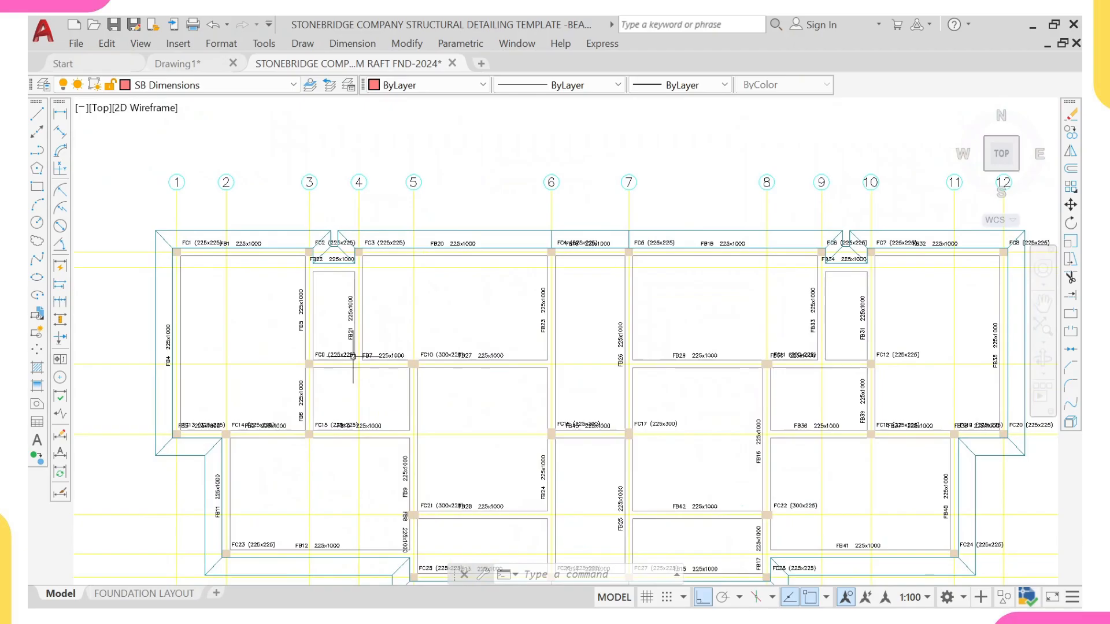
{"action": "scroll", "coordinate": [353, 200], "scroll_direction": "up", "scroll_amount": 4}
{"action": "left_click", "coordinate": [386, 198]}
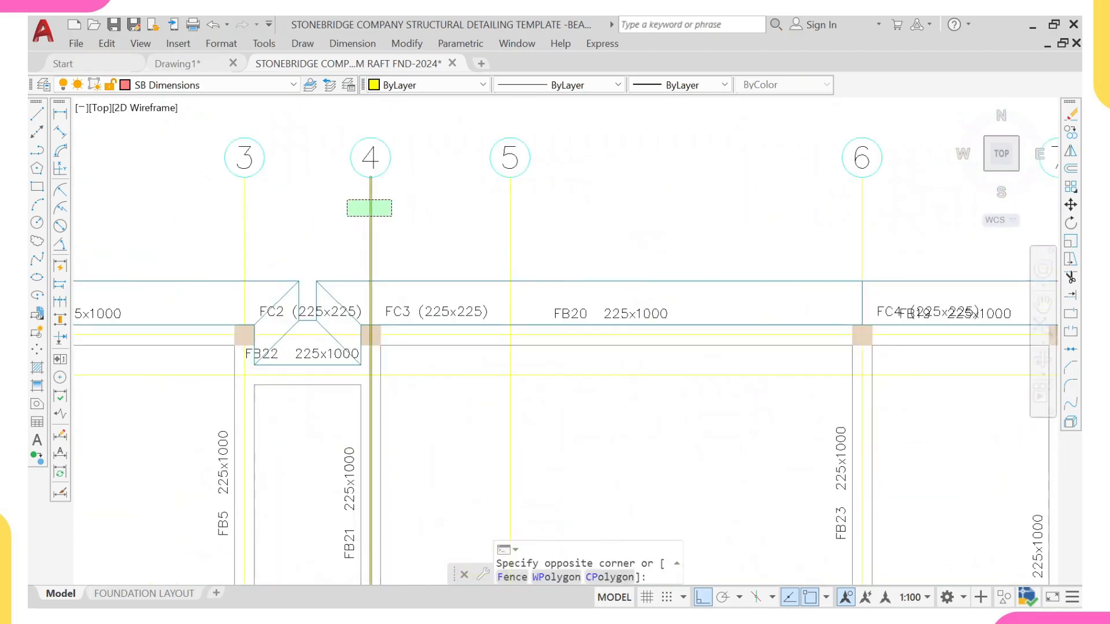
{"action": "left_click", "coordinate": [344, 219]}
{"action": "key", "text": "Escape"}
{"action": "scroll", "coordinate": [341, 217], "scroll_direction": "down", "scroll_amount": 10}
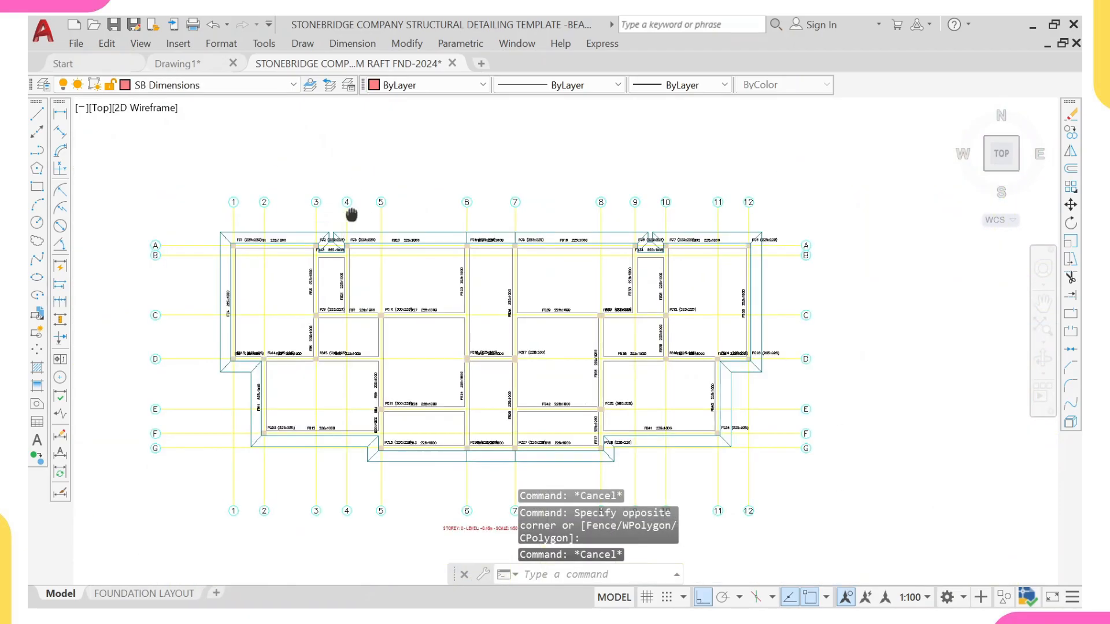
{"action": "middle_click_drag", "start_coordinate": [400, 185], "coordinate": [432, 310]}
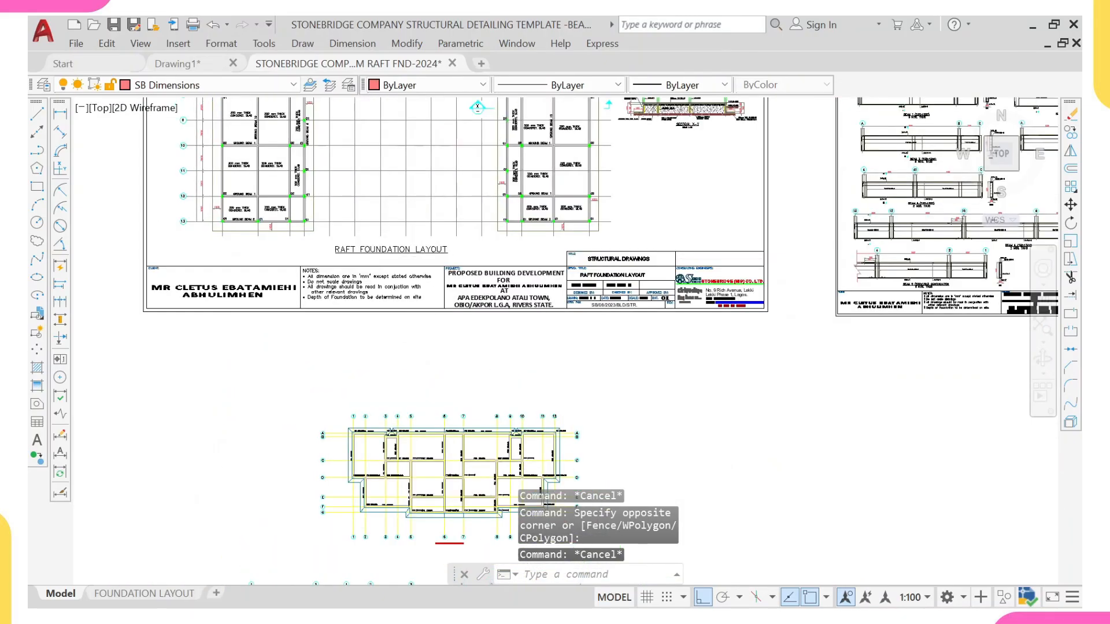
{"action": "scroll", "coordinate": [419, 195], "scroll_direction": "up", "scroll_amount": 4}
Step: Start Match Properties from a template gridline and apply it to the pasted plan's top grid elements
{"action": "left_click", "coordinate": [413, 185]}
{"action": "left_click", "coordinate": [406, 222]}
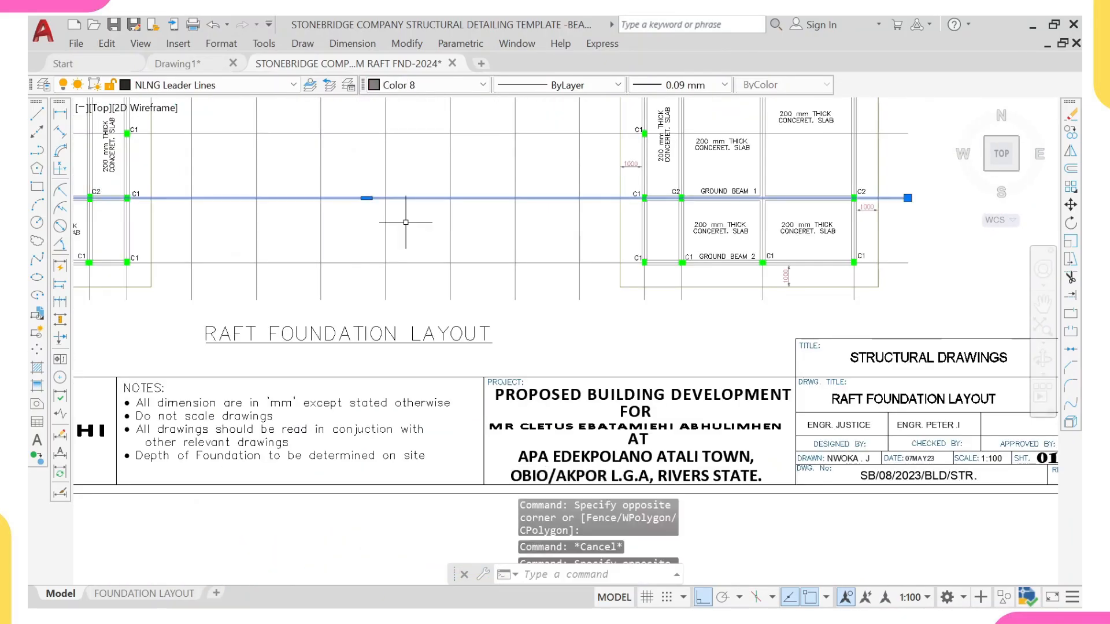
{"action": "type", "text": "ma"}
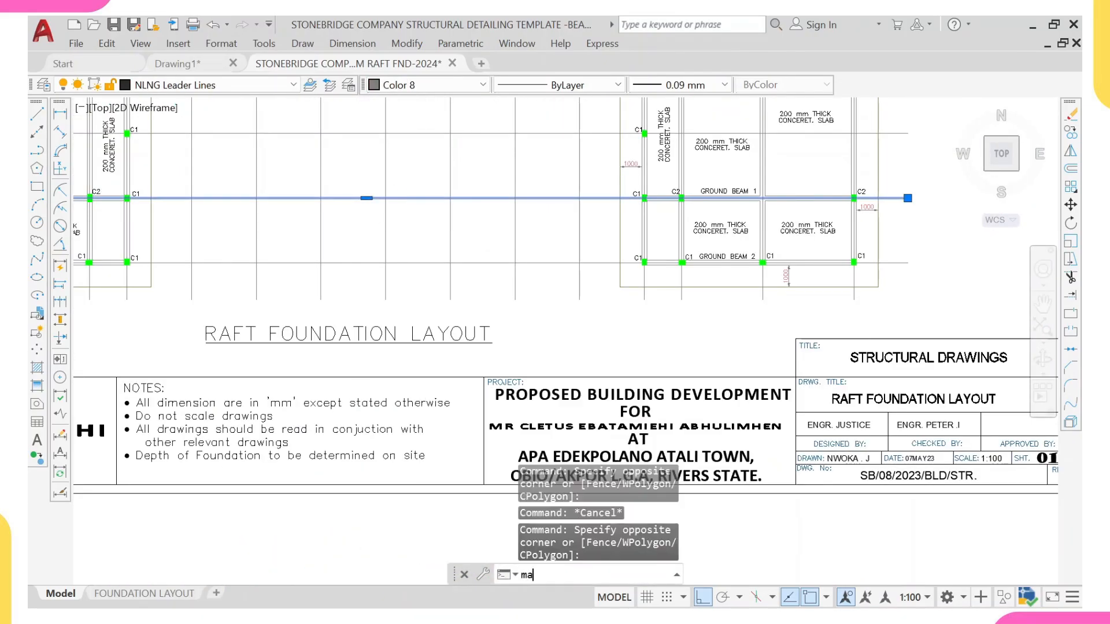
{"action": "key", "text": "Return"}
{"action": "scroll", "coordinate": [409, 211], "scroll_direction": "down", "scroll_amount": 5}
{"action": "middle_click_drag", "start_coordinate": [503, 330], "coordinate": [484, 204]}
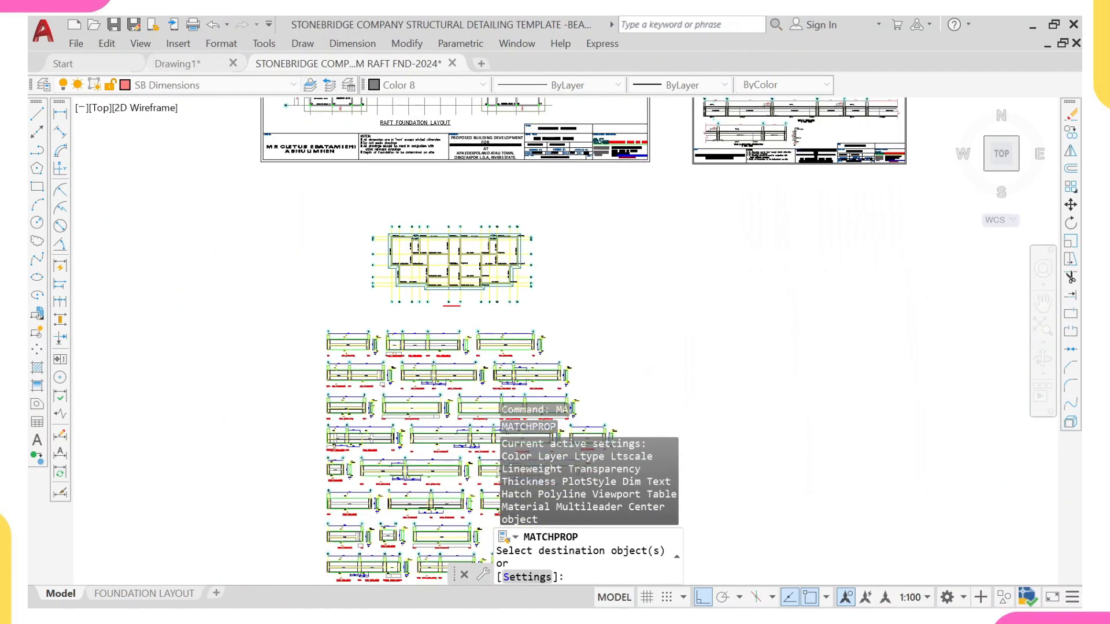
{"action": "scroll", "coordinate": [515, 233], "scroll_direction": "up", "scroll_amount": 8}
{"action": "left_click", "coordinate": [627, 232]}
{"action": "scroll", "coordinate": [348, 203], "scroll_direction": "down", "scroll_amount": 5}
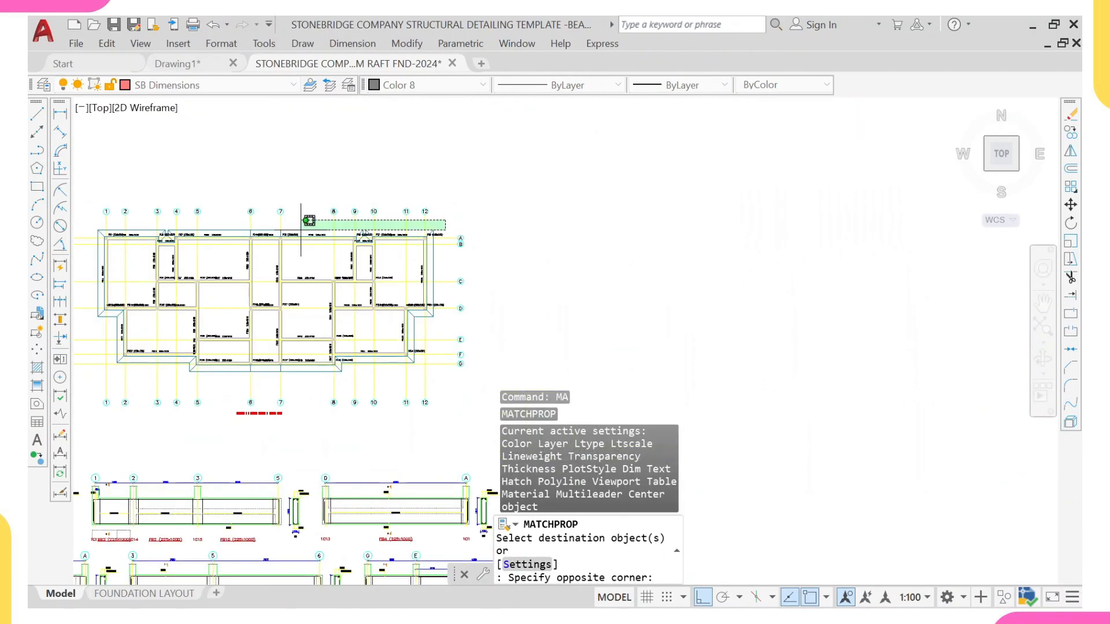
{"action": "middle_click_drag", "start_coordinate": [302, 229], "coordinate": [693, 222]}
{"action": "scroll", "coordinate": [474, 202], "scroll_direction": "up", "scroll_amount": 3}
{"action": "scroll", "coordinate": [474, 202], "scroll_direction": "up", "scroll_amount": 2}
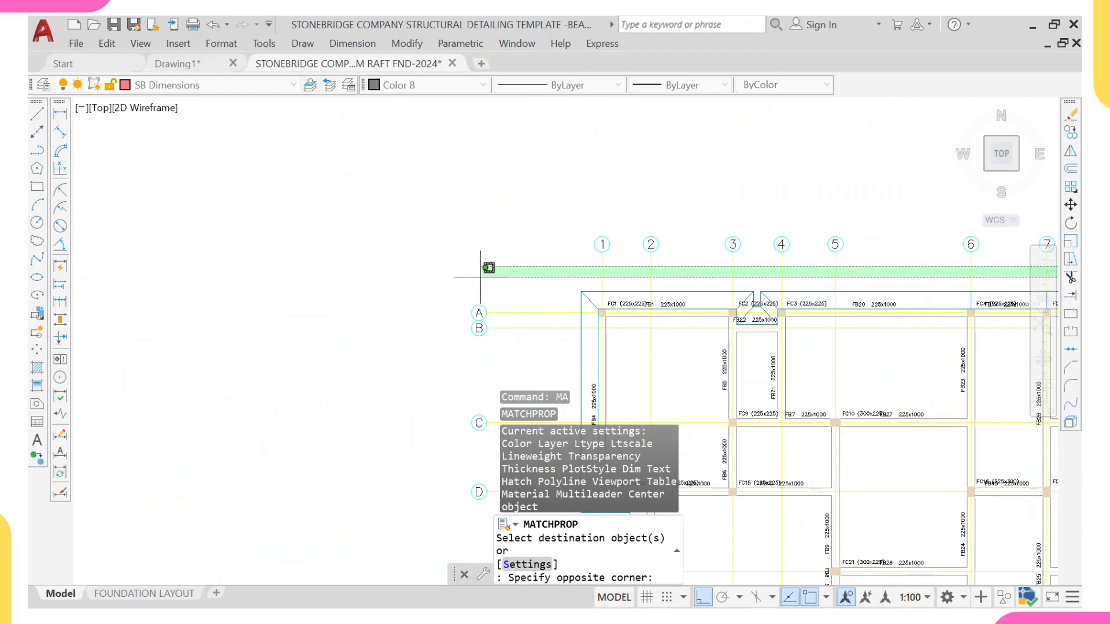
{"action": "left_click", "coordinate": [479, 276]}
Step: Apply the matched gridline properties to the pasted plan's left-side grid elements, then exit Match Properties
{"action": "middle_click_drag", "start_coordinate": [598, 276], "coordinate": [570, 190]}
{"action": "left_click", "coordinate": [496, 193]}
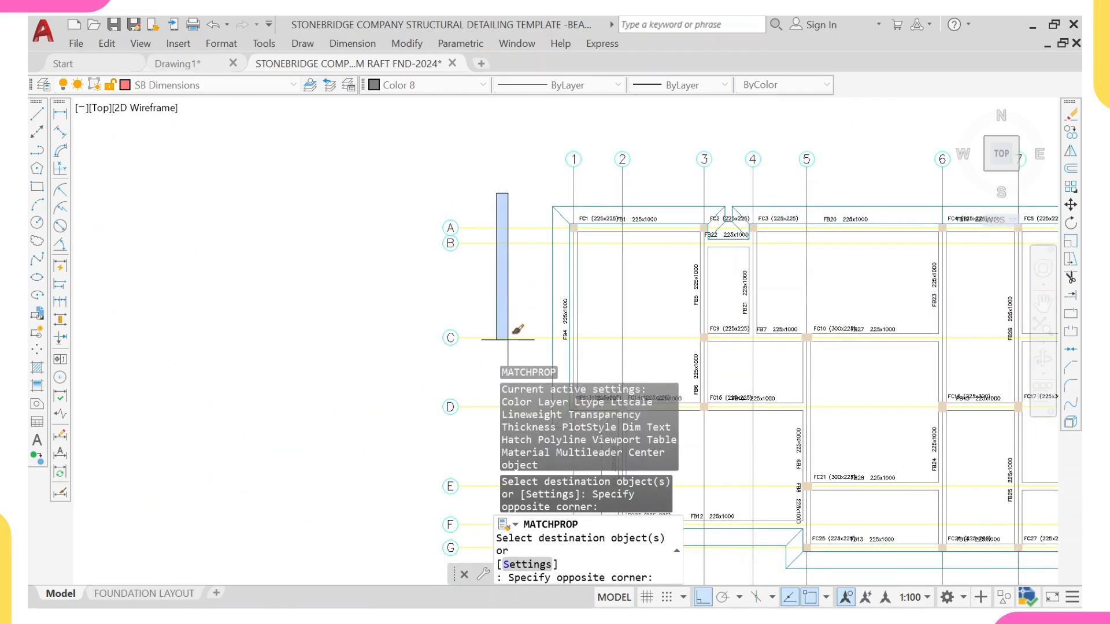
{"action": "middle_click_drag", "start_coordinate": [500, 355], "coordinate": [454, 264]}
{"action": "scroll", "coordinate": [457, 381], "scroll_direction": "down", "scroll_amount": 2}
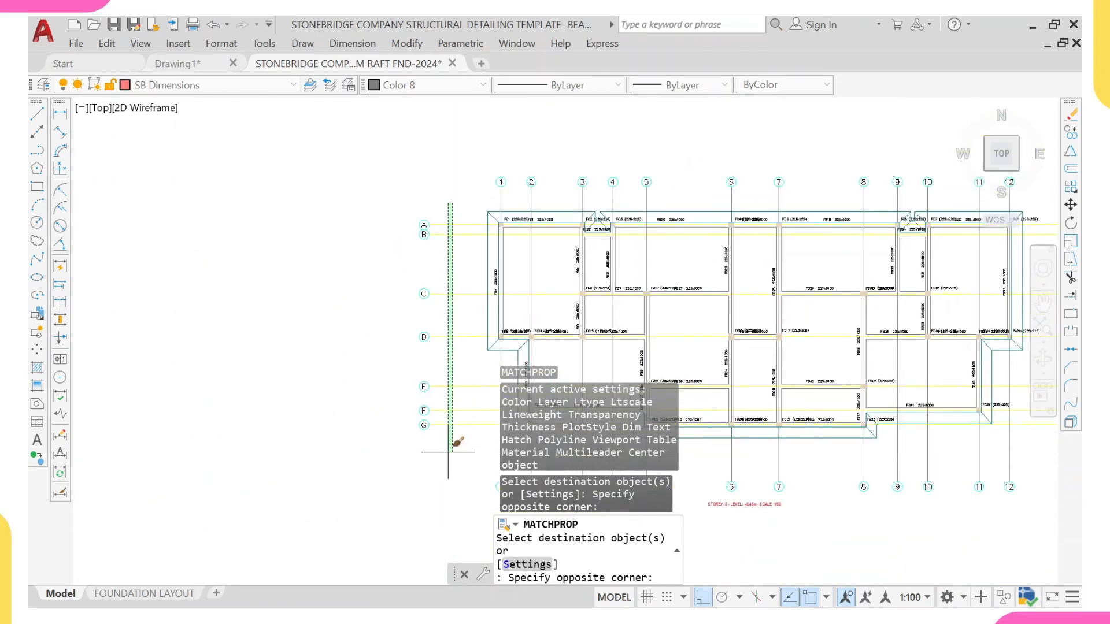
{"action": "left_click", "coordinate": [453, 446]}
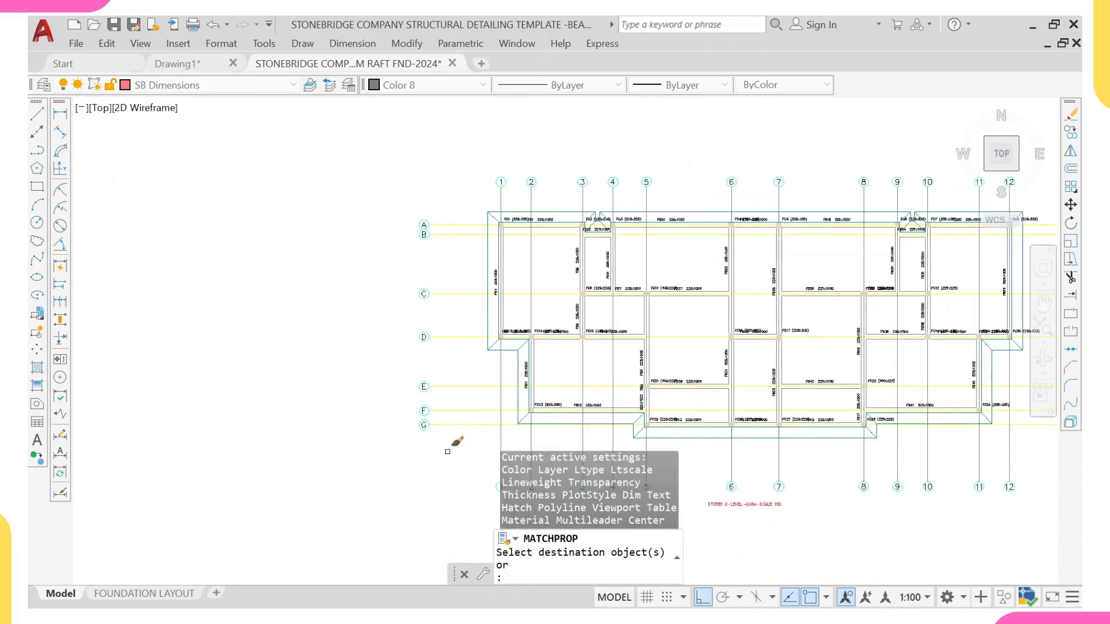
{"action": "left_click", "coordinate": [471, 198]}
{"action": "middle_click_drag", "start_coordinate": [459, 345], "coordinate": [406, 293]}
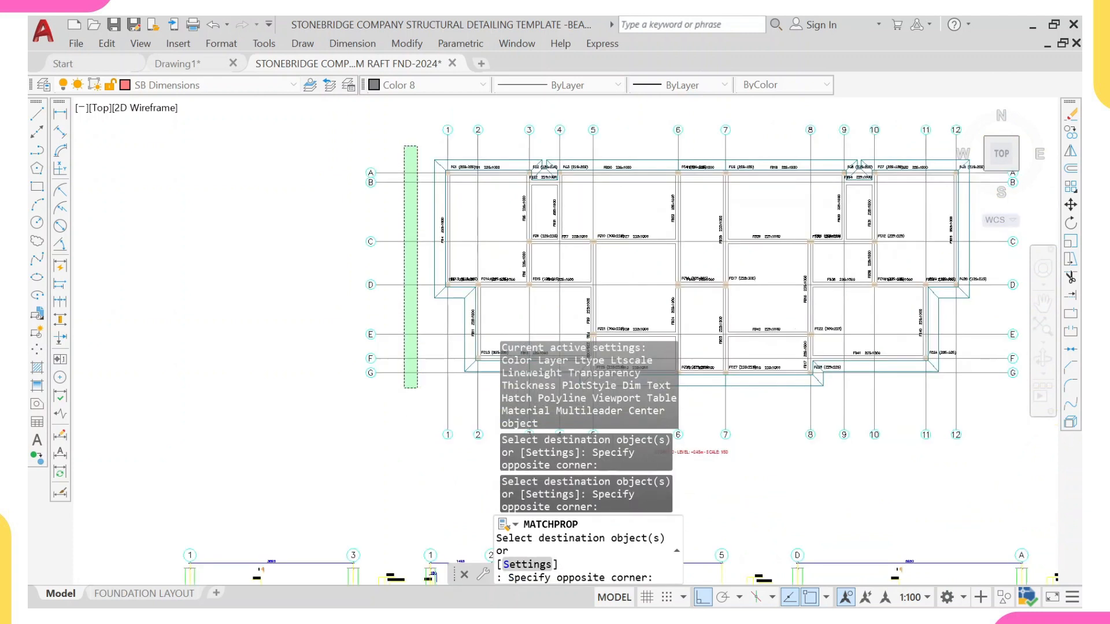
{"action": "left_click", "coordinate": [414, 379]}
{"action": "mouse_move", "coordinate": [570, 324]}
{"action": "middle_mouse_down"}
{"action": "mouse_move", "coordinate": [540, 347]}
{"action": "mouse_move", "coordinate": [483, 352]}
{"action": "middle_mouse_up"}
{"action": "key", "text": "Escape"}
{"action": "scroll", "coordinate": [483, 352], "scroll_direction": "down", "scroll_amount": 8}
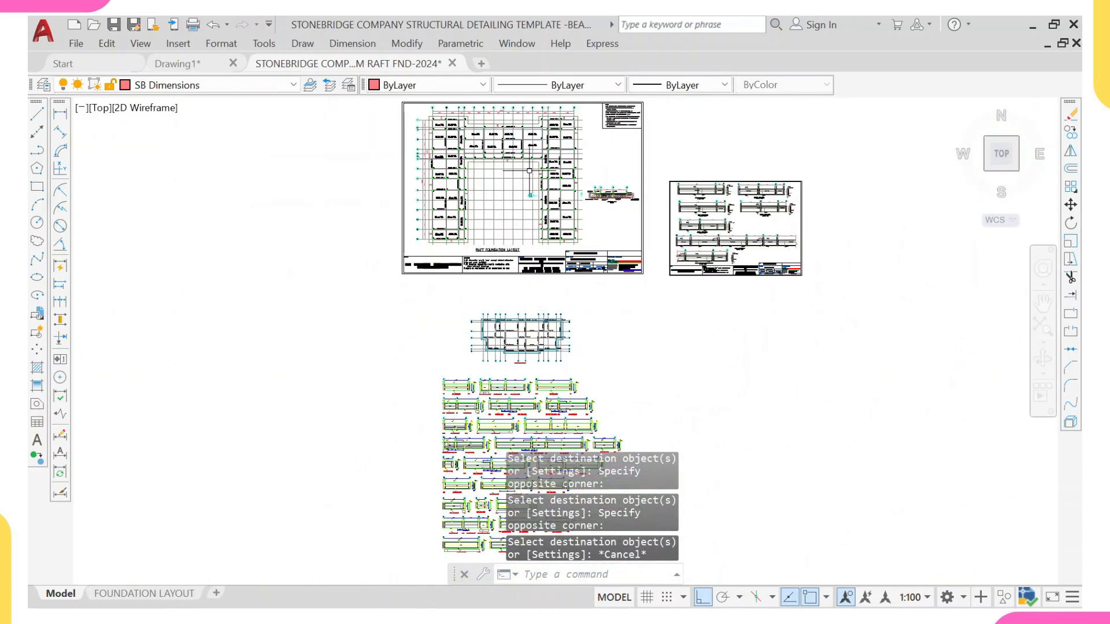
{"action": "scroll", "coordinate": [508, 346], "scroll_direction": "up", "scroll_amount": 10}
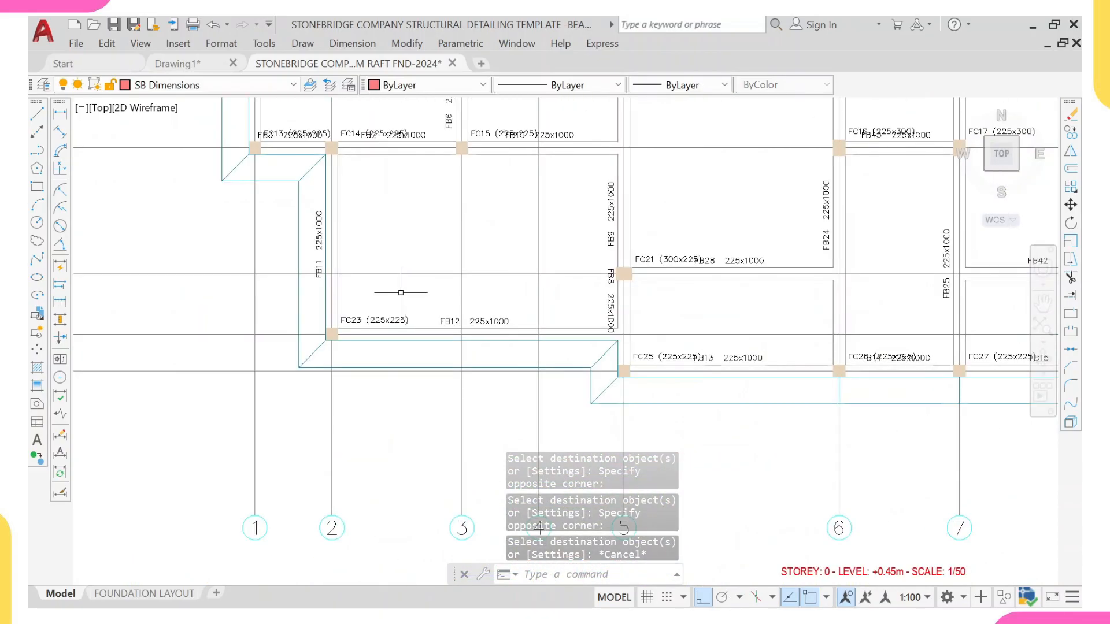
Step: Inspect the layer and lineweight of the template's slab edge line below the concrete slab panel
{"action": "scroll", "coordinate": [285, 291], "scroll_direction": "down", "scroll_amount": 8}
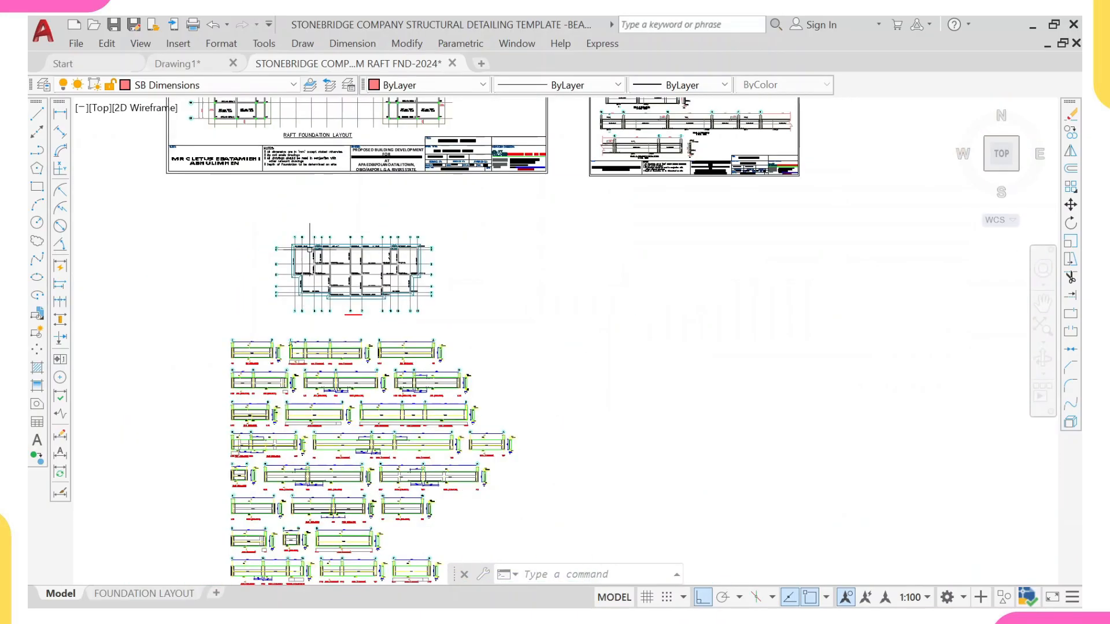
{"action": "middle_click_drag", "start_coordinate": [322, 211], "coordinate": [330, 309]}
{"action": "scroll", "coordinate": [330, 309], "scroll_direction": "up", "scroll_amount": 8}
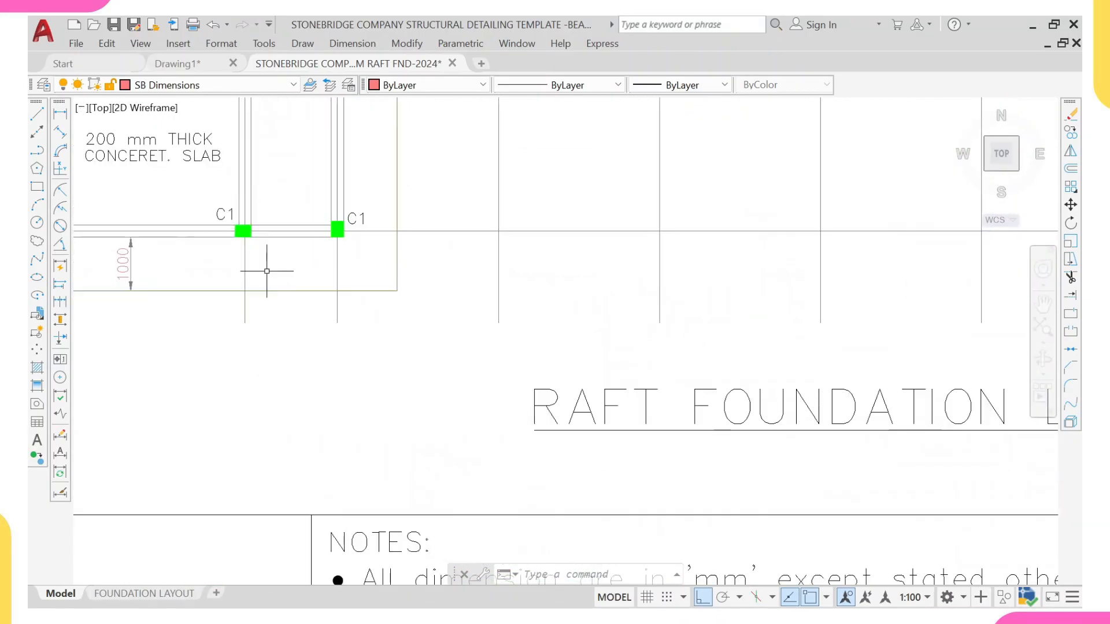
{"action": "left_click", "coordinate": [280, 269]}
{"action": "left_click", "coordinate": [277, 301]}
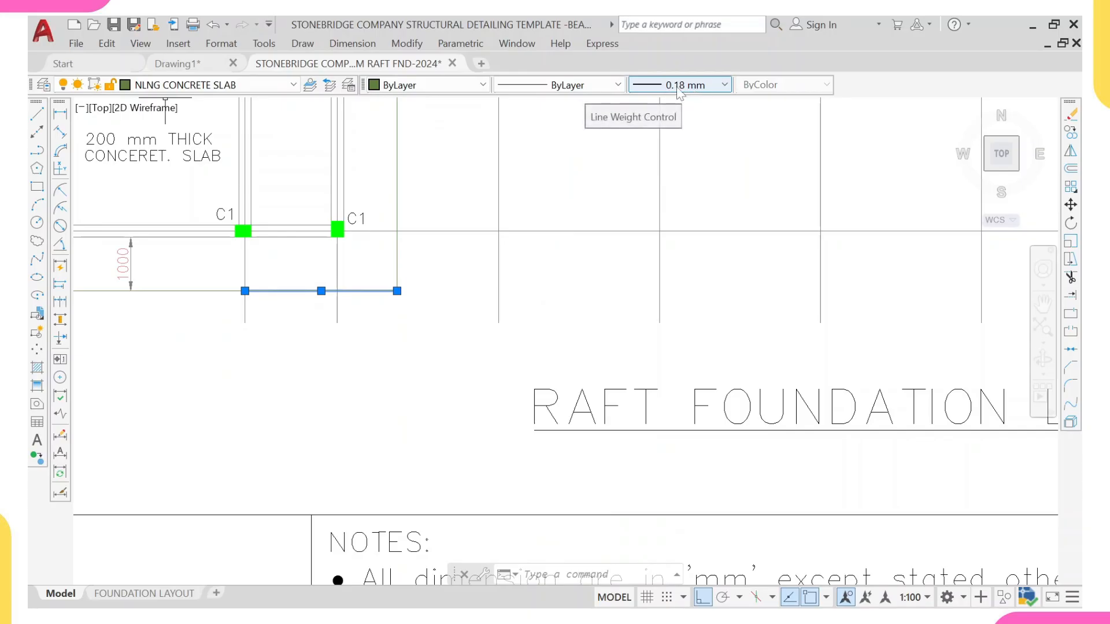
{"action": "scroll", "coordinate": [650, 315], "scroll_direction": "down", "scroll_amount": 2}
{"action": "key", "text": "Escape"}
Step: Select all slab edge lines of the pasted plan and move them to layer NLNG CONCRETE SLAB with lineweight 0.18 mm
{"action": "scroll", "coordinate": [643, 363], "scroll_direction": "down", "scroll_amount": 6}
{"action": "middle_click_drag", "start_coordinate": [609, 370], "coordinate": [501, 301]}
{"action": "middle_click_drag", "start_coordinate": [571, 475], "coordinate": [546, 298]}
{"action": "scroll", "coordinate": [593, 364], "scroll_direction": "up", "scroll_amount": 8}
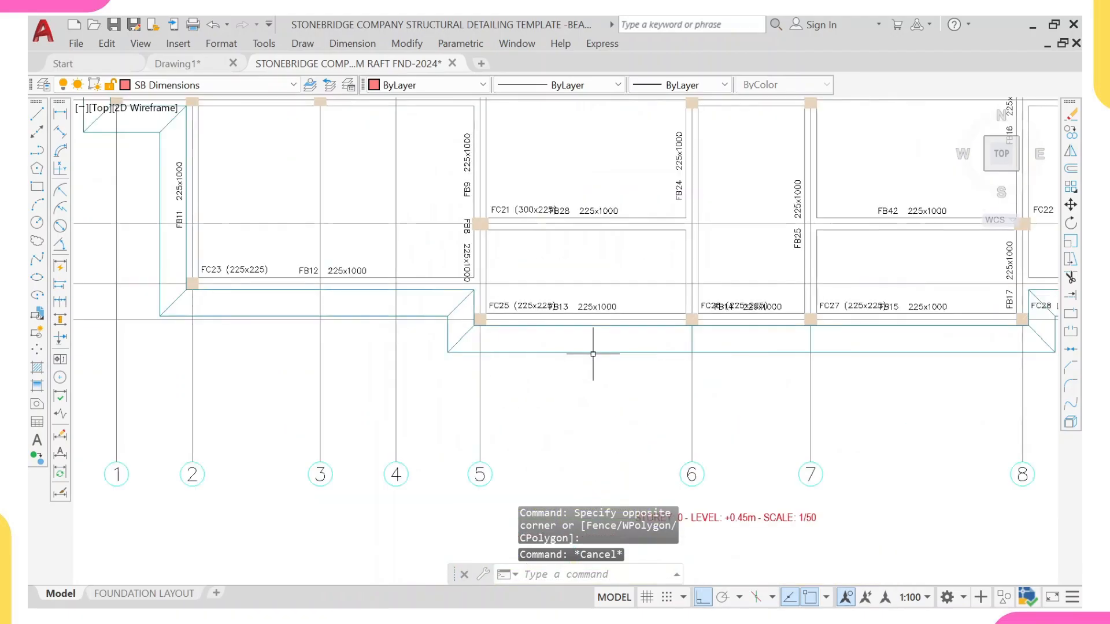
{"action": "scroll", "coordinate": [593, 353], "scroll_direction": "up", "scroll_amount": 2}
{"action": "left_click", "coordinate": [602, 345]}
{"action": "left_click", "coordinate": [582, 367]}
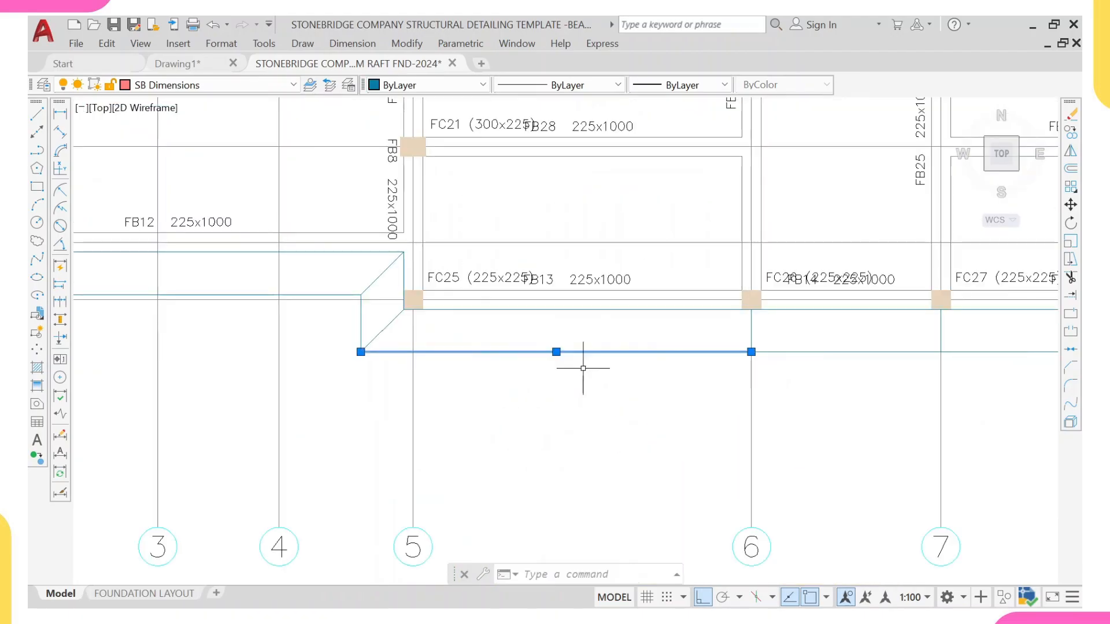
{"action": "right_click", "coordinate": [588, 319]}
{"action": "left_click", "coordinate": [624, 456]}
{"action": "scroll", "coordinate": [598, 383], "scroll_direction": "down", "scroll_amount": 8}
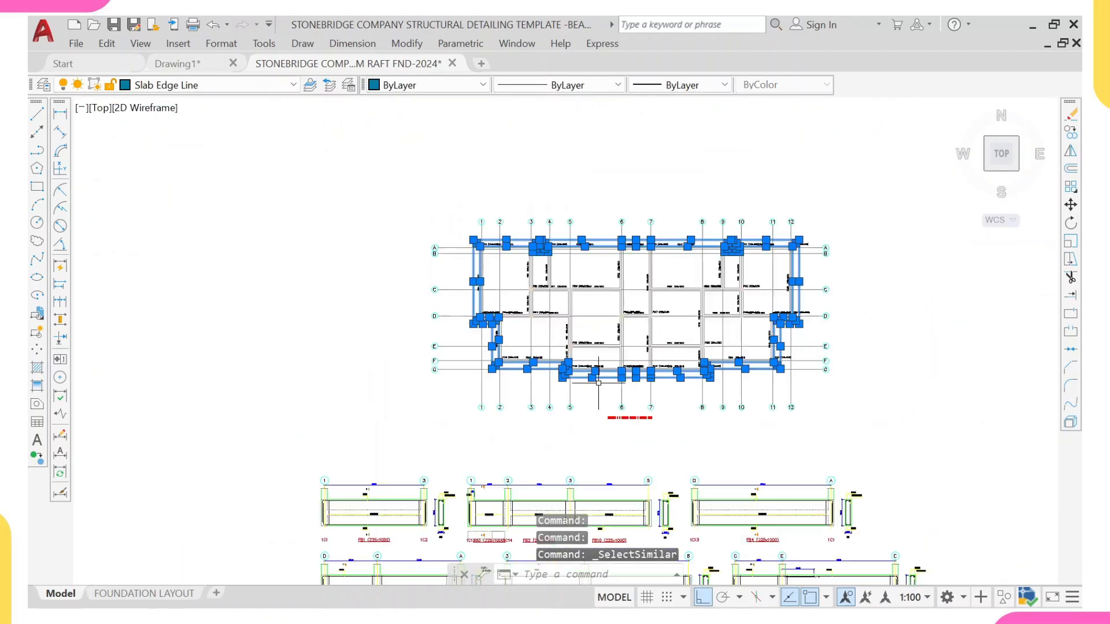
{"action": "scroll", "coordinate": [599, 382], "scroll_direction": "down", "scroll_amount": 4}
{"action": "scroll", "coordinate": [659, 338], "scroll_direction": "up", "scroll_amount": 4}
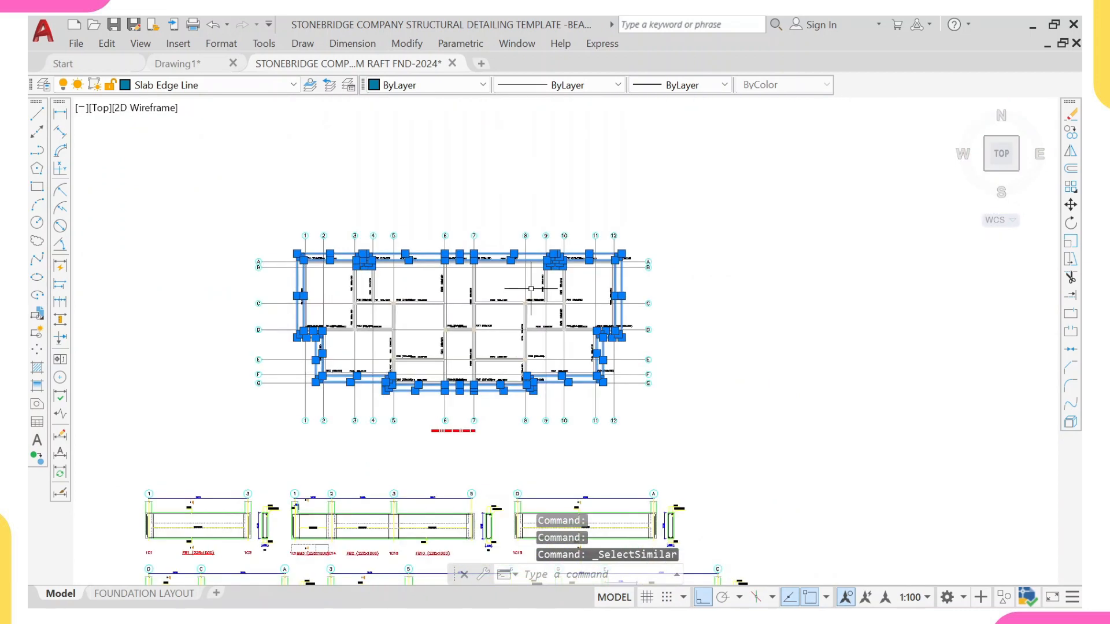
{"action": "left_click", "coordinate": [203, 91]}
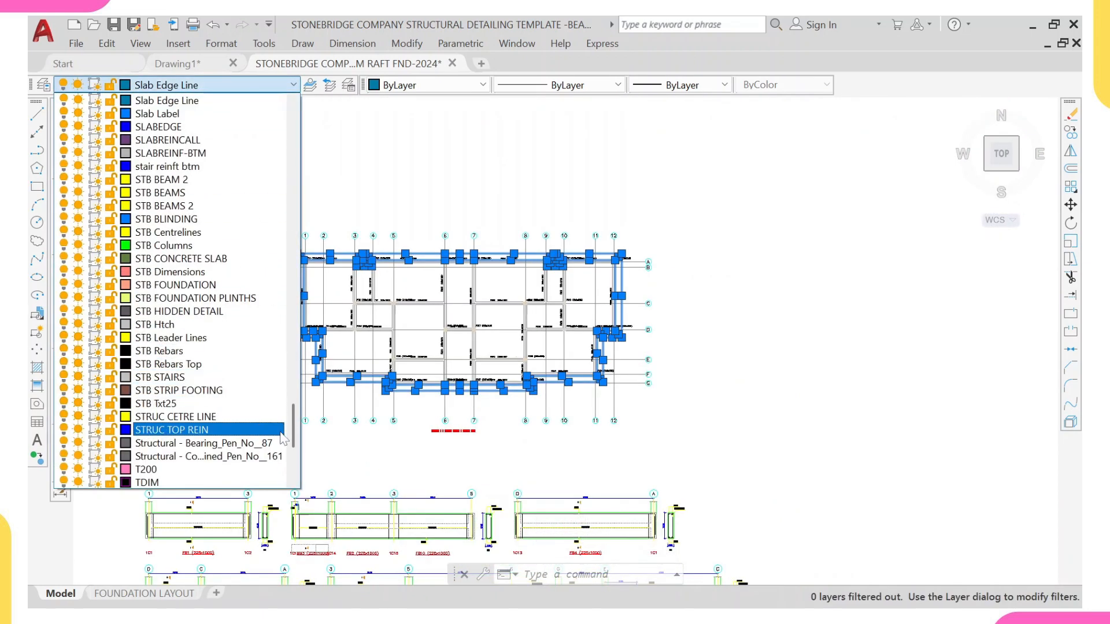
{"action": "left_click_drag", "start_coordinate": [295, 438], "coordinate": [291, 260]}
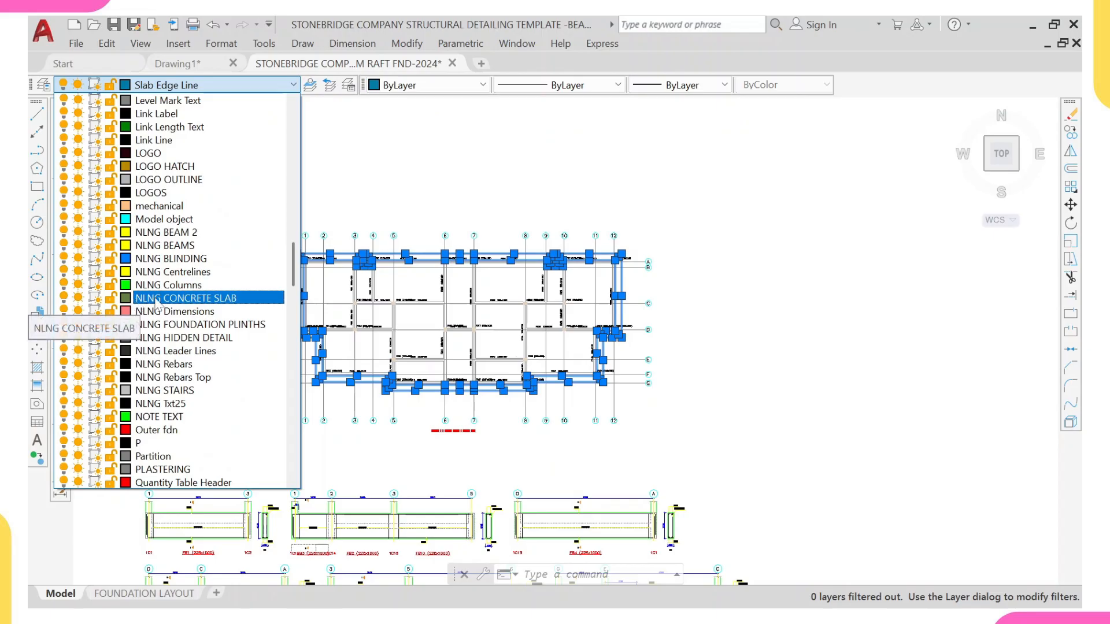
{"action": "left_click", "coordinate": [202, 300]}
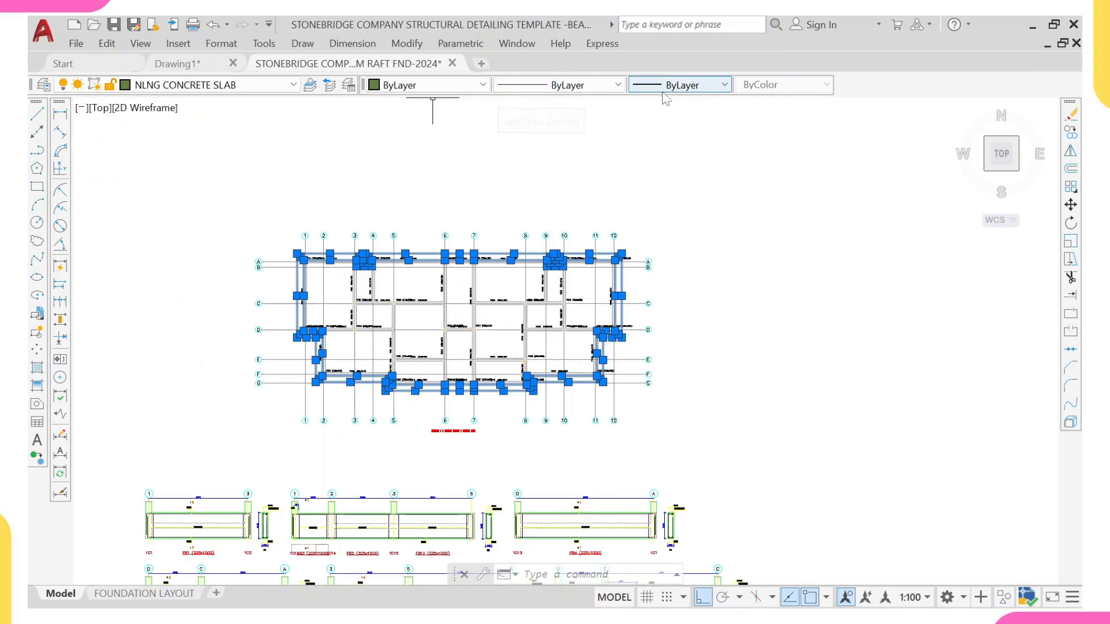
{"action": "left_click", "coordinate": [677, 85]}
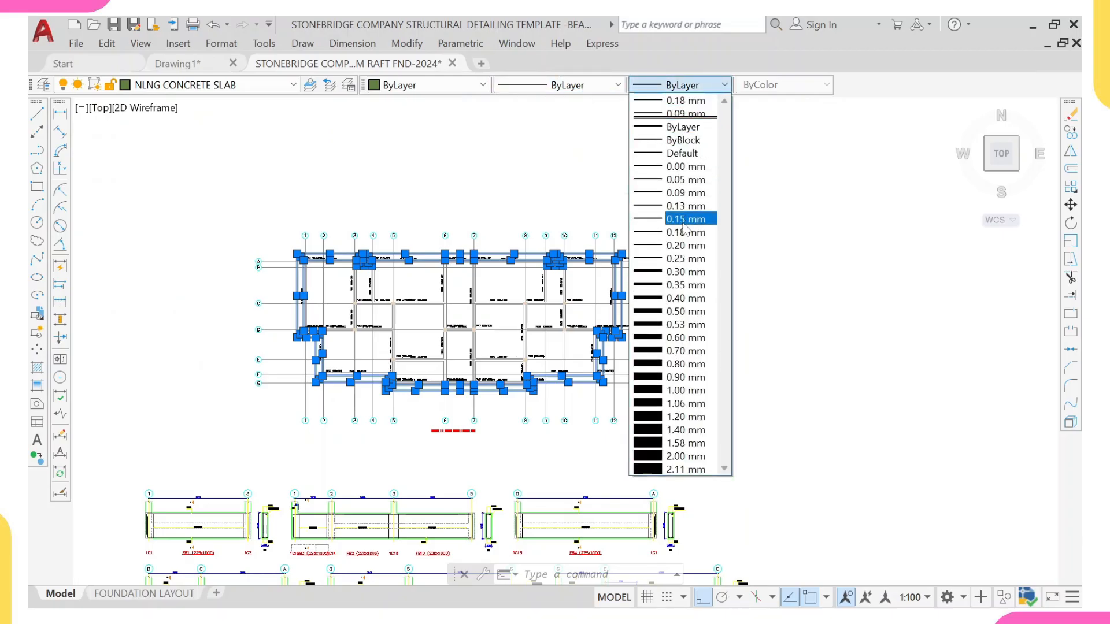
{"action": "left_click", "coordinate": [685, 232]}
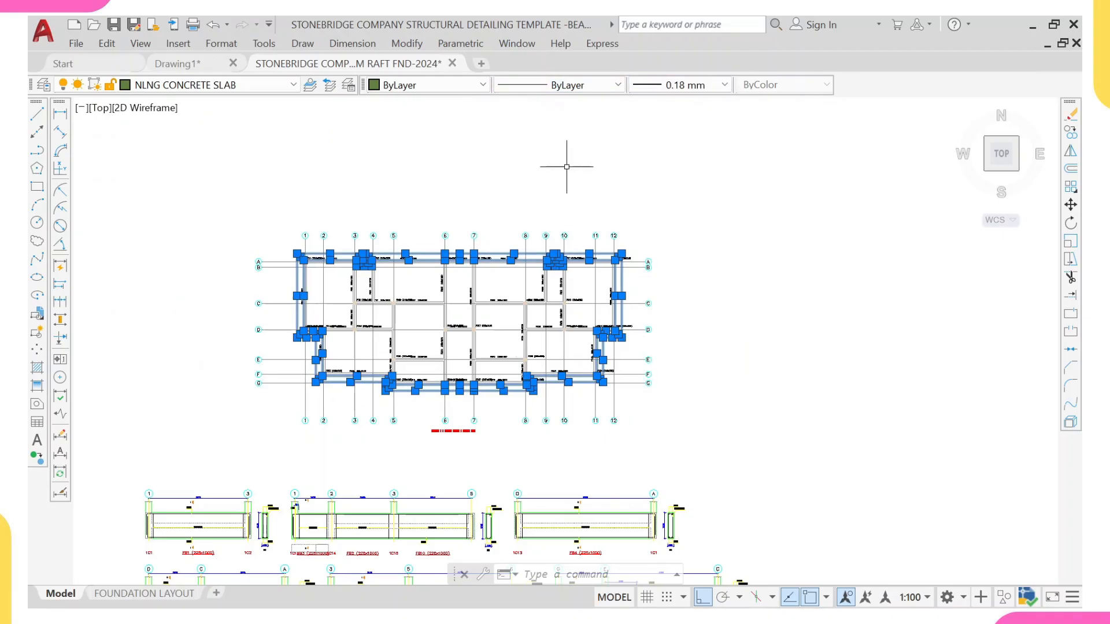
{"action": "key", "text": "Escape"}
Step: Survey the template layout sheet and the pasted plan to compare their slab edges and column markers
{"action": "scroll", "coordinate": [346, 275], "scroll_direction": "down", "scroll_amount": 2}
{"action": "middle_click_drag", "start_coordinate": [350, 233], "coordinate": [370, 364]}
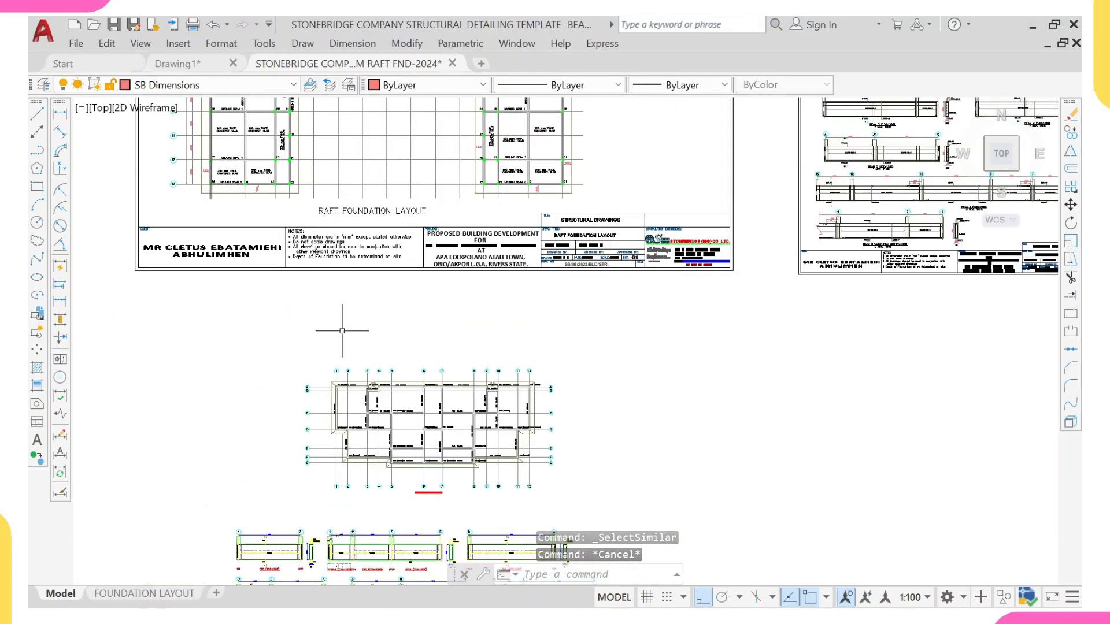
{"action": "scroll", "coordinate": [289, 185], "scroll_direction": "up", "scroll_amount": 2}
{"action": "middle_click_drag", "start_coordinate": [415, 389], "coordinate": [366, 267]}
{"action": "scroll", "coordinate": [354, 302], "scroll_direction": "up", "scroll_amount": 5}
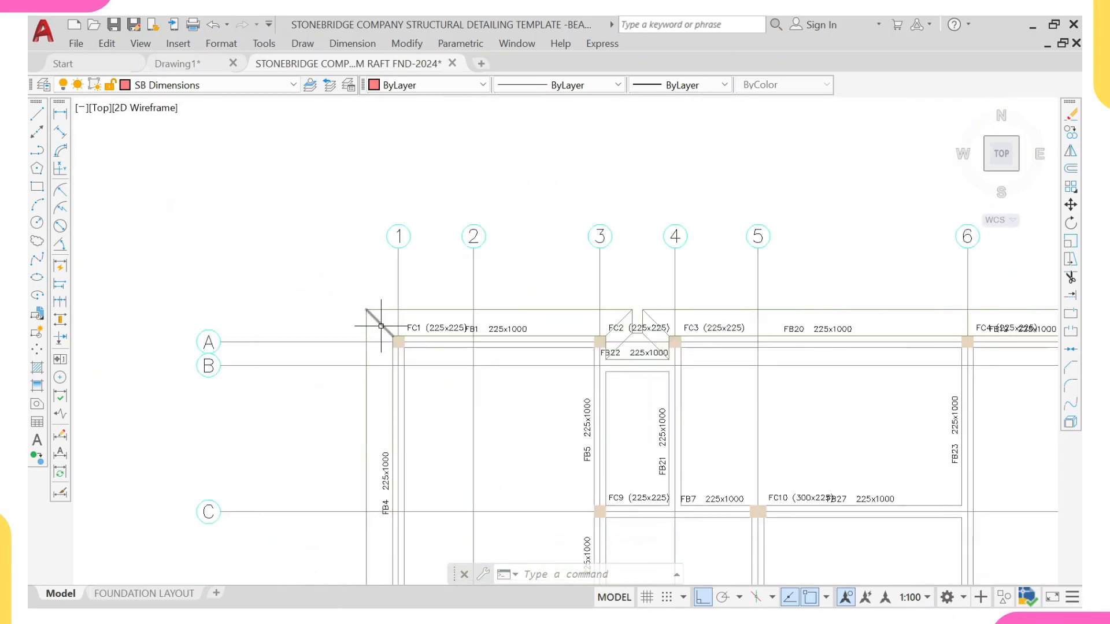
{"action": "scroll", "coordinate": [381, 325], "scroll_direction": "down", "scroll_amount": 6}
{"action": "middle_click_drag", "start_coordinate": [347, 243], "coordinate": [335, 287]}
{"action": "scroll", "coordinate": [345, 198], "scroll_direction": "up", "scroll_amount": 6}
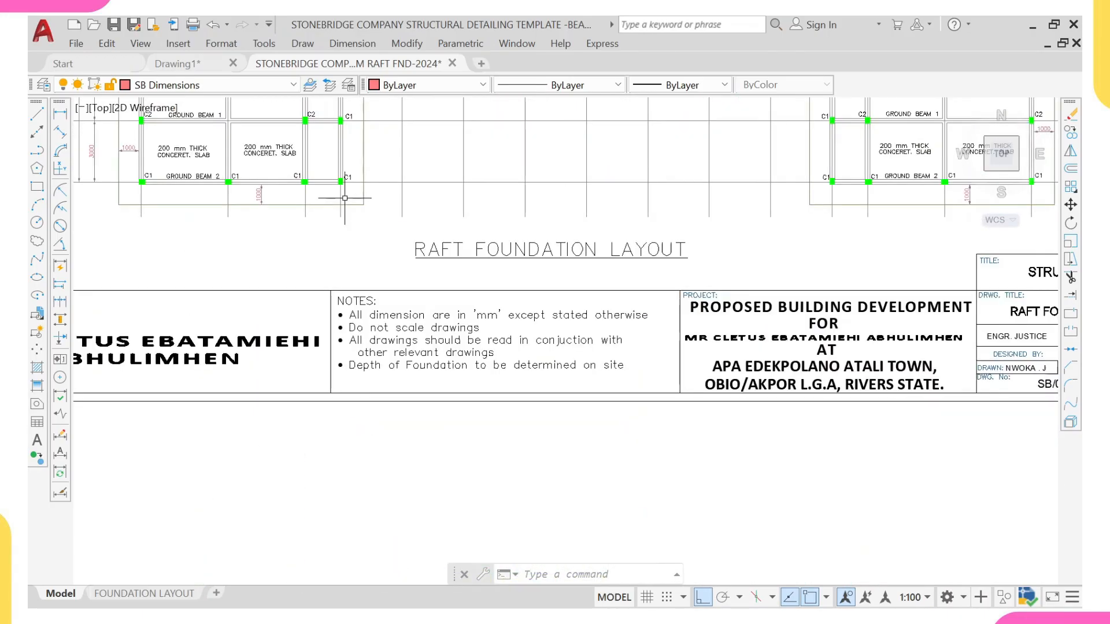
{"action": "scroll", "coordinate": [344, 198], "scroll_direction": "down", "scroll_amount": 6}
{"action": "middle_click_drag", "start_coordinate": [375, 323], "coordinate": [363, 272]}
{"action": "scroll", "coordinate": [363, 272], "scroll_direction": "up", "scroll_amount": 5}
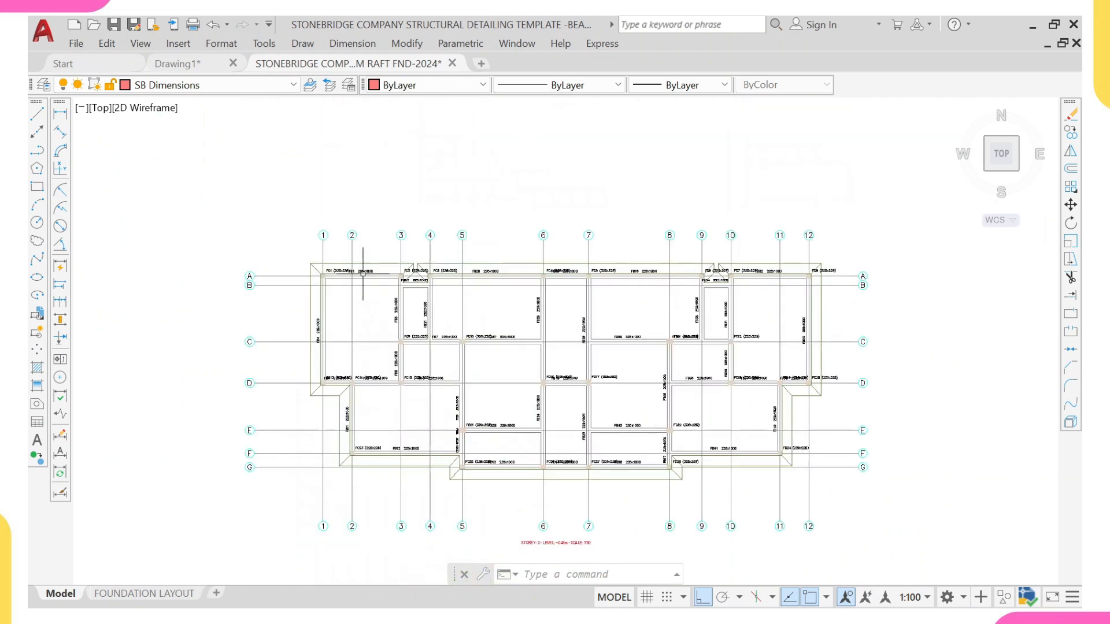
{"action": "scroll", "coordinate": [358, 272], "scroll_direction": "up", "scroll_amount": 5}
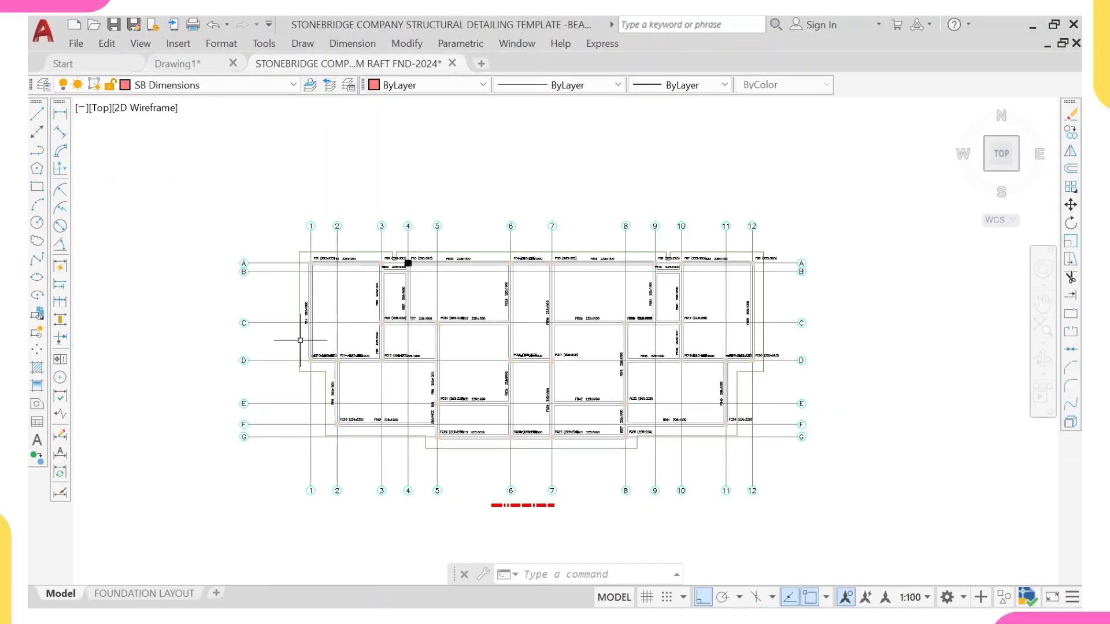
Step: Examine the template's green column markers and beam labels at close range
{"action": "scroll", "coordinate": [300, 340], "scroll_direction": "down", "scroll_amount": 6}
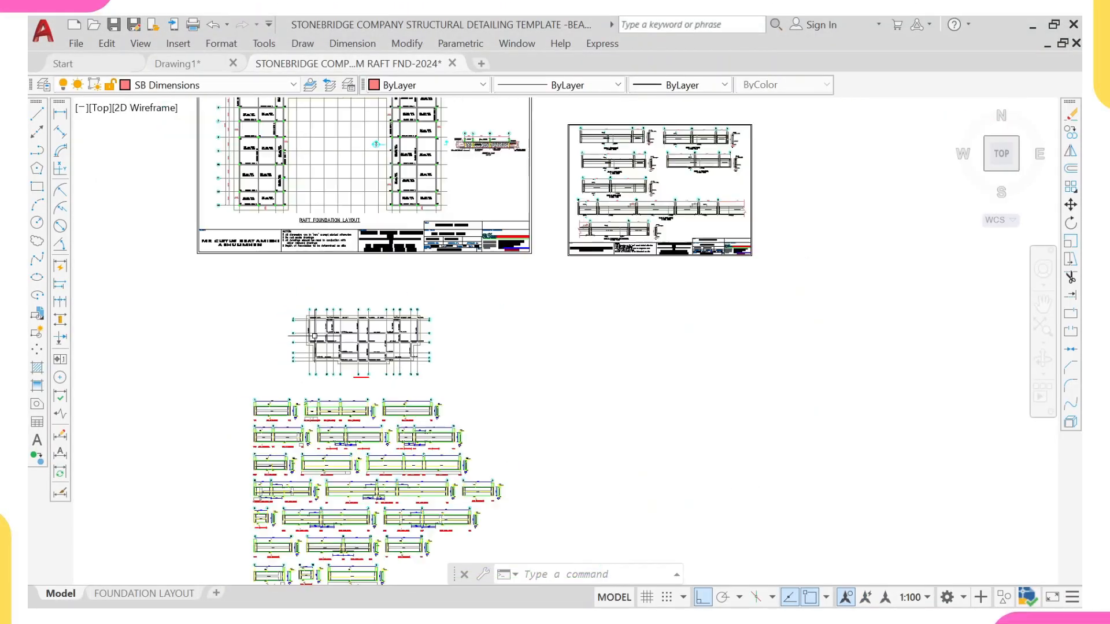
{"action": "mouse_move", "coordinate": [424, 264]}
{"action": "middle_mouse_down"}
{"action": "mouse_move", "coordinate": [399, 323]}
{"action": "mouse_move", "coordinate": [395, 387]}
{"action": "middle_mouse_up"}
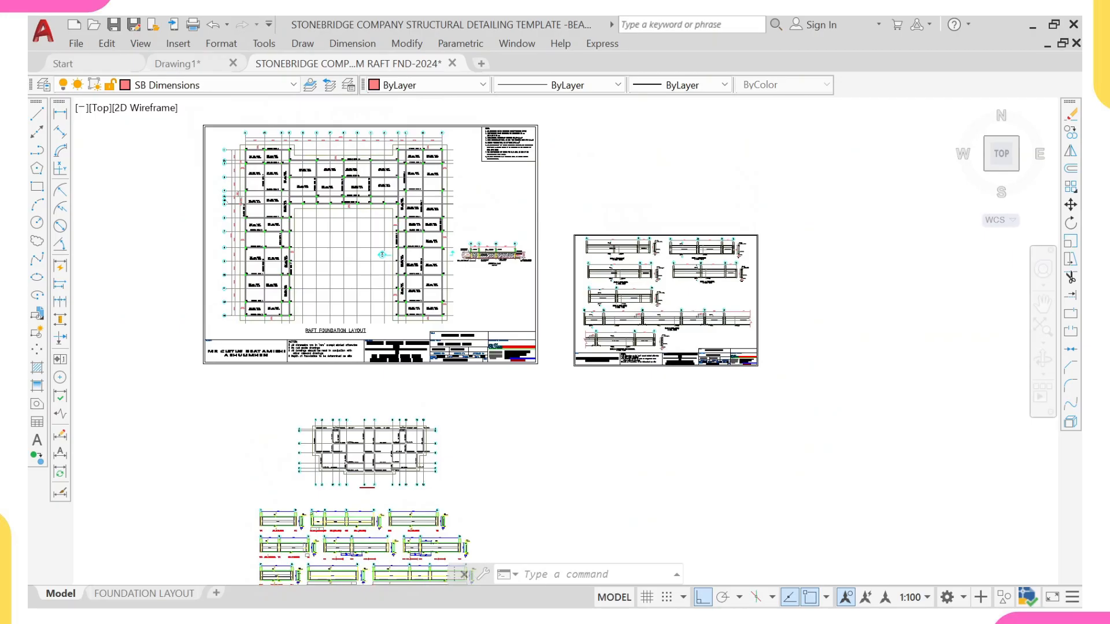
{"action": "scroll", "coordinate": [359, 295], "scroll_direction": "up", "scroll_amount": 6}
{"action": "scroll", "coordinate": [313, 285], "scroll_direction": "down", "scroll_amount": 4}
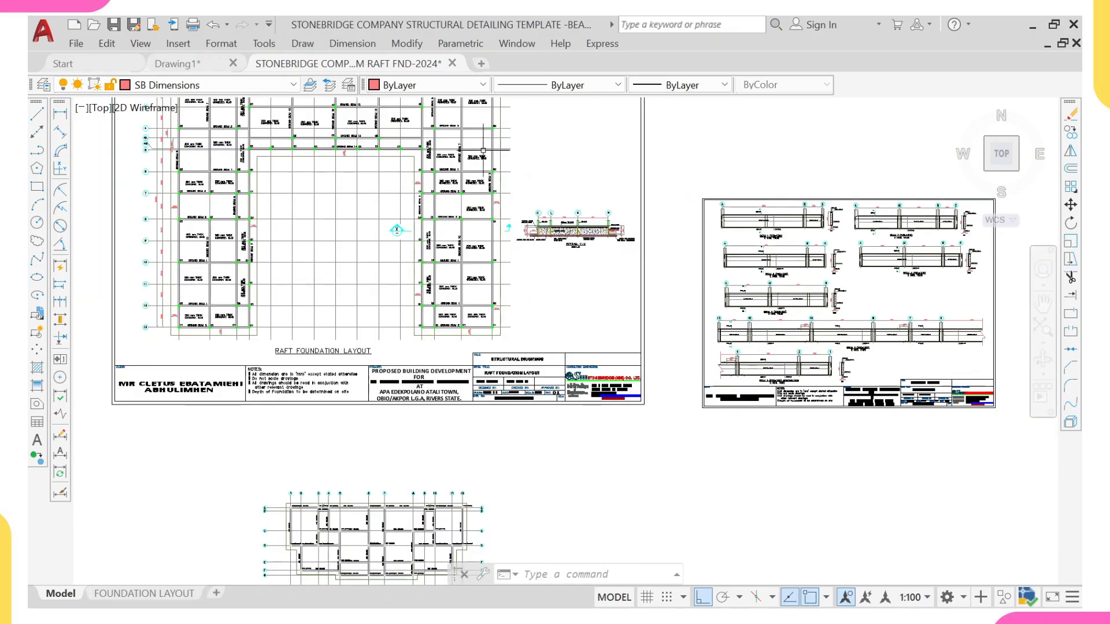
{"action": "scroll", "coordinate": [388, 250], "scroll_direction": "up", "scroll_amount": 5}
{"action": "scroll", "coordinate": [371, 257], "scroll_direction": "up", "scroll_amount": 4}
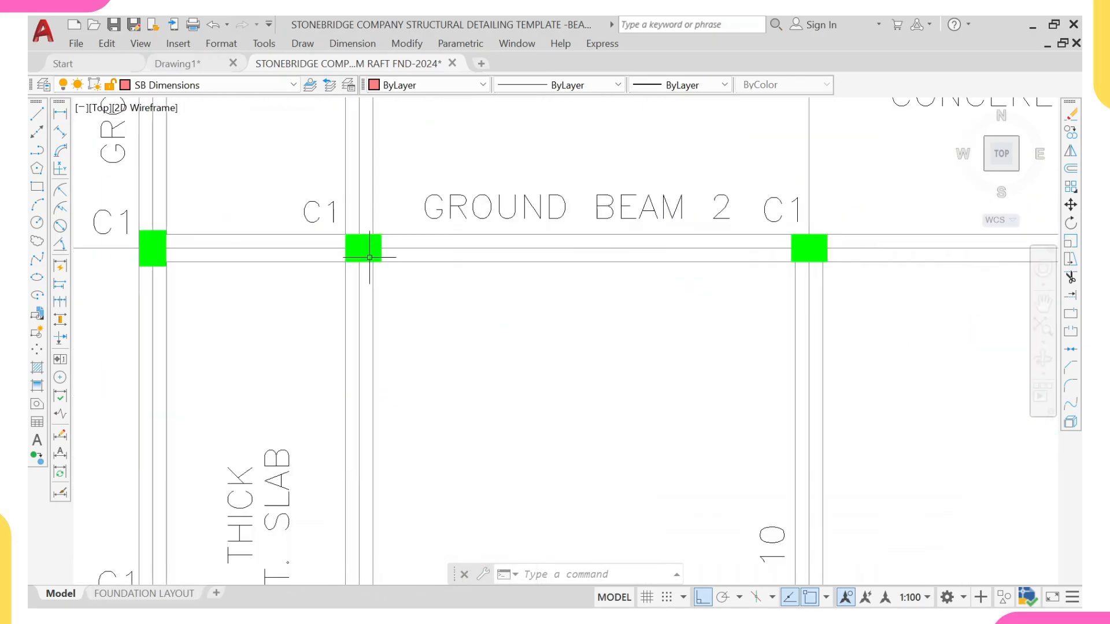
{"action": "scroll", "coordinate": [365, 249], "scroll_direction": "down", "scroll_amount": 12}
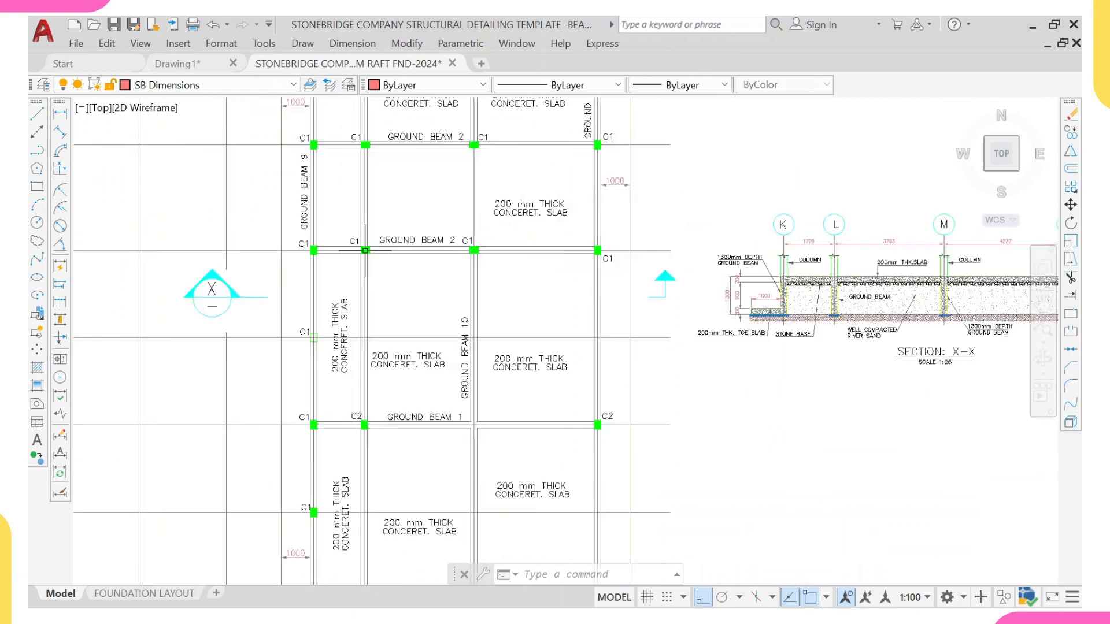
{"action": "scroll", "coordinate": [356, 221], "scroll_direction": "up", "scroll_amount": 12}
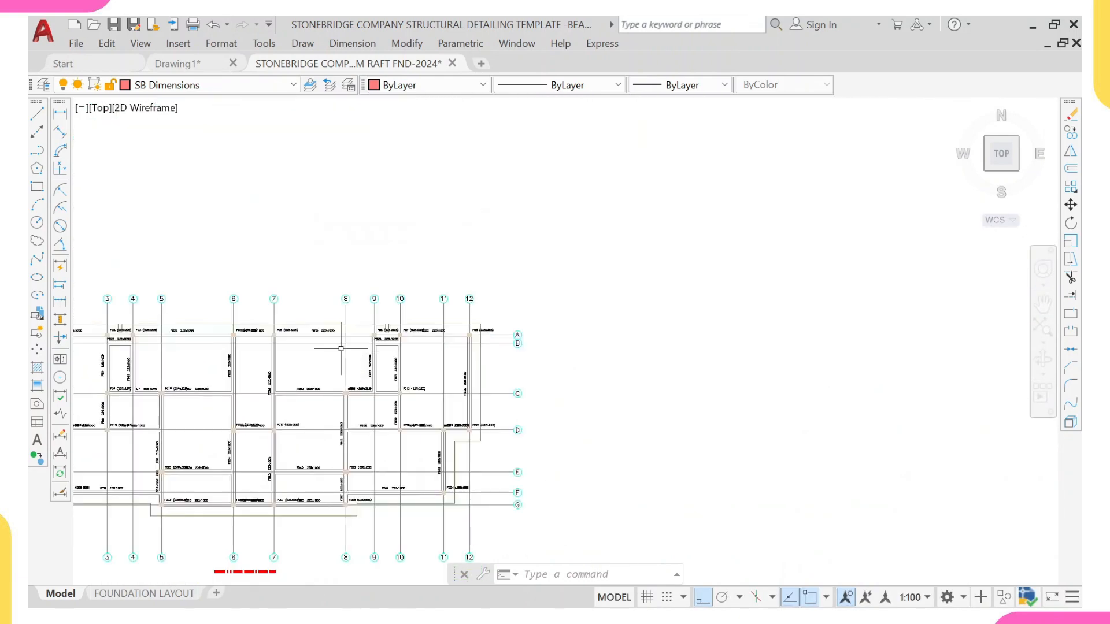
Step: Select all column hatches in the pasted plan and set their colour to Green
{"action": "left_click", "coordinate": [389, 364]}
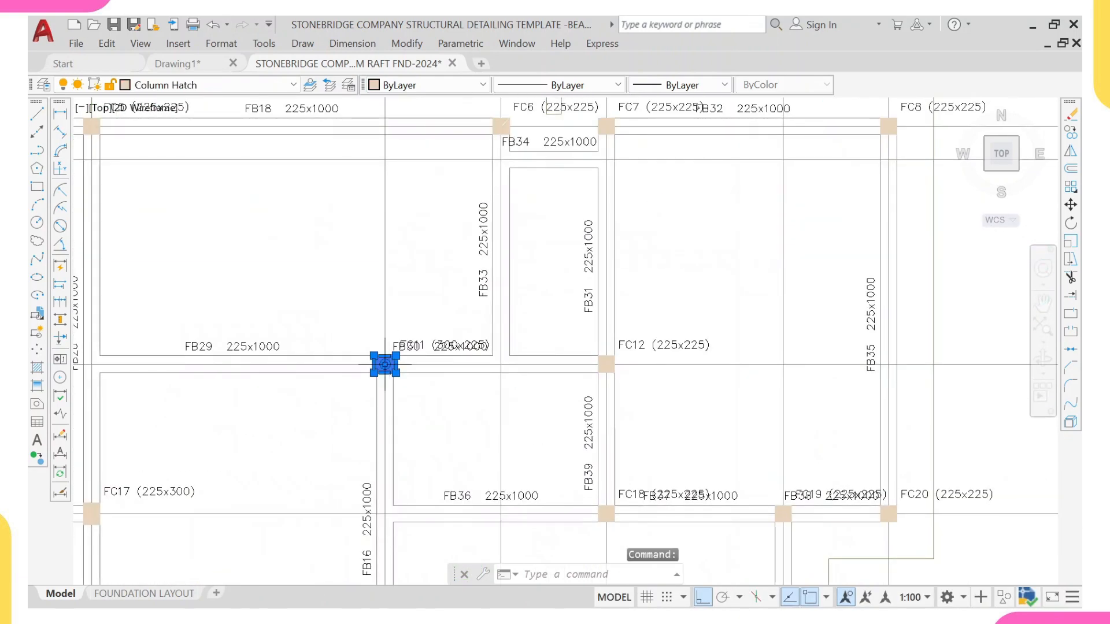
{"action": "right_click", "coordinate": [389, 364]}
{"action": "left_click", "coordinate": [439, 460]}
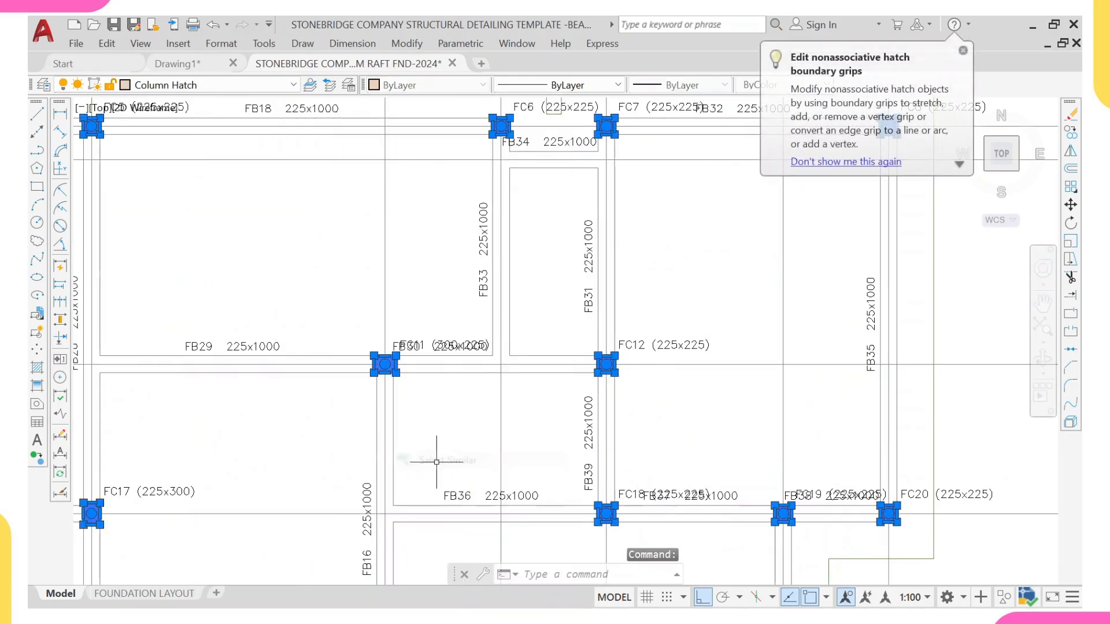
{"action": "scroll", "coordinate": [425, 269], "scroll_direction": "down", "scroll_amount": 5}
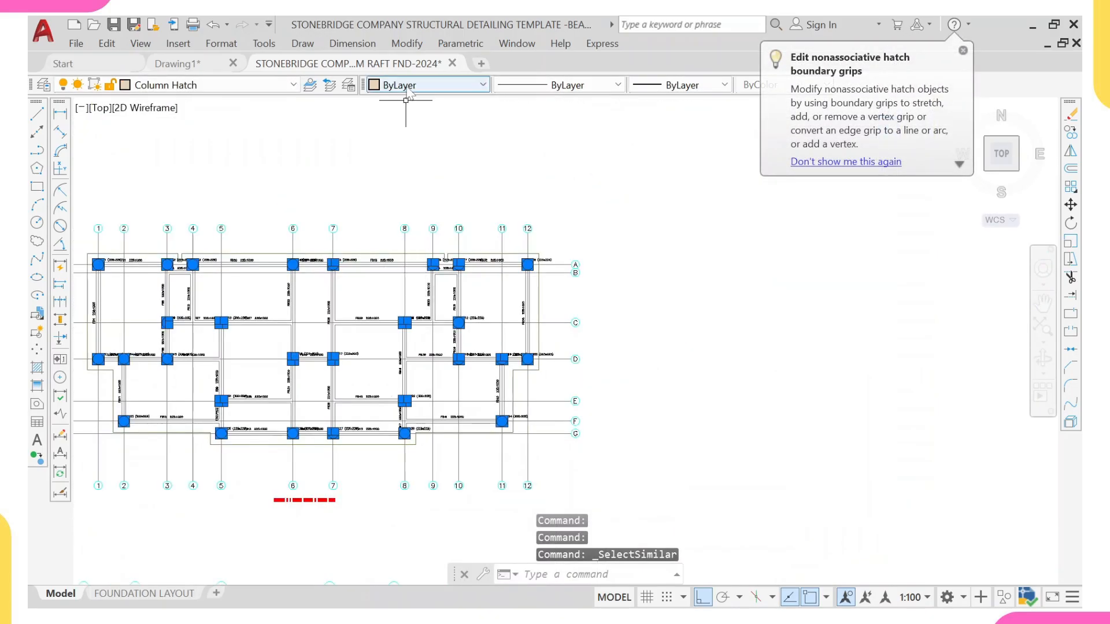
{"action": "left_click", "coordinate": [427, 85]}
{"action": "left_click", "coordinate": [396, 153]}
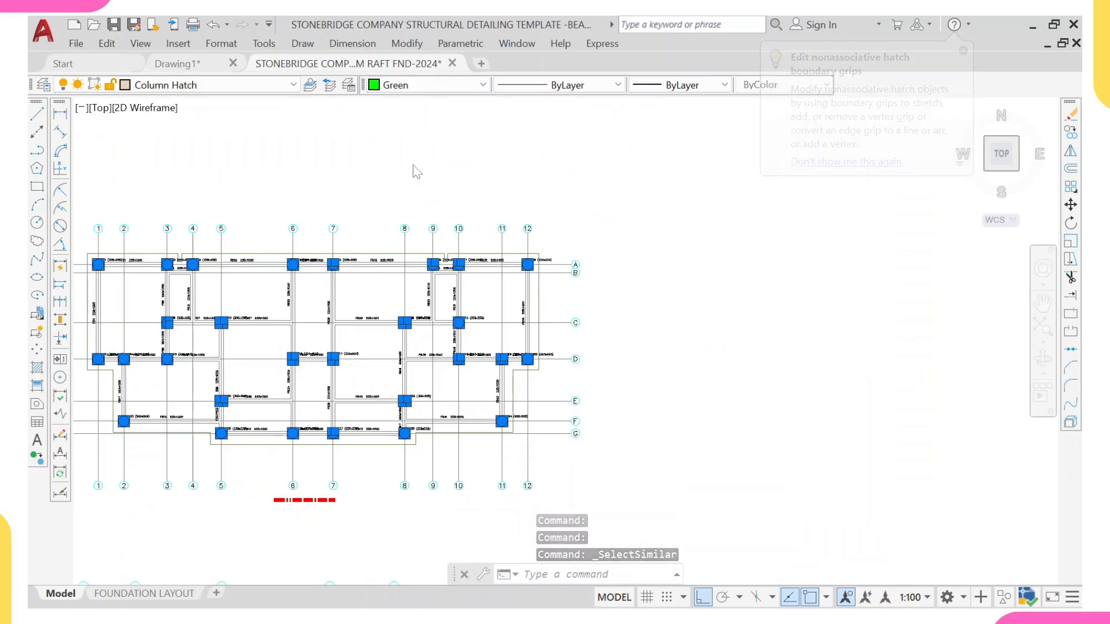
{"action": "middle_click_drag", "start_coordinate": [383, 287], "coordinate": [545, 322]}
{"action": "key", "text": "Escape"}
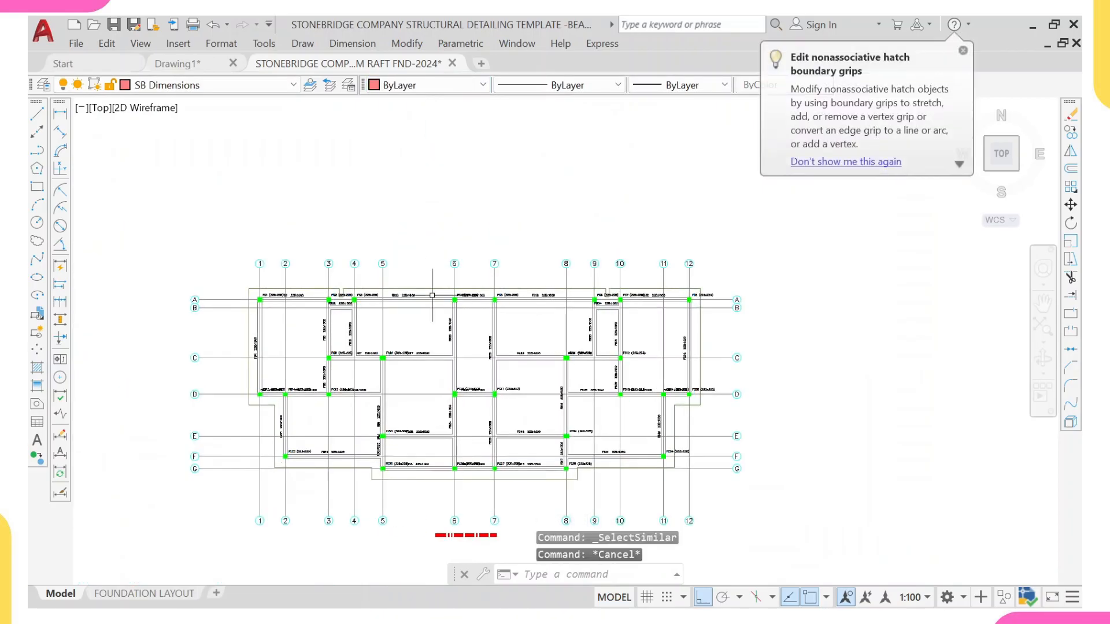
Step: Copy the template's "200 mm THICK CONCERET. SLAB" label and place the first copy in a slab panel of the pasted plan
{"action": "scroll", "coordinate": [430, 323], "scroll_direction": "down", "scroll_amount": 3}
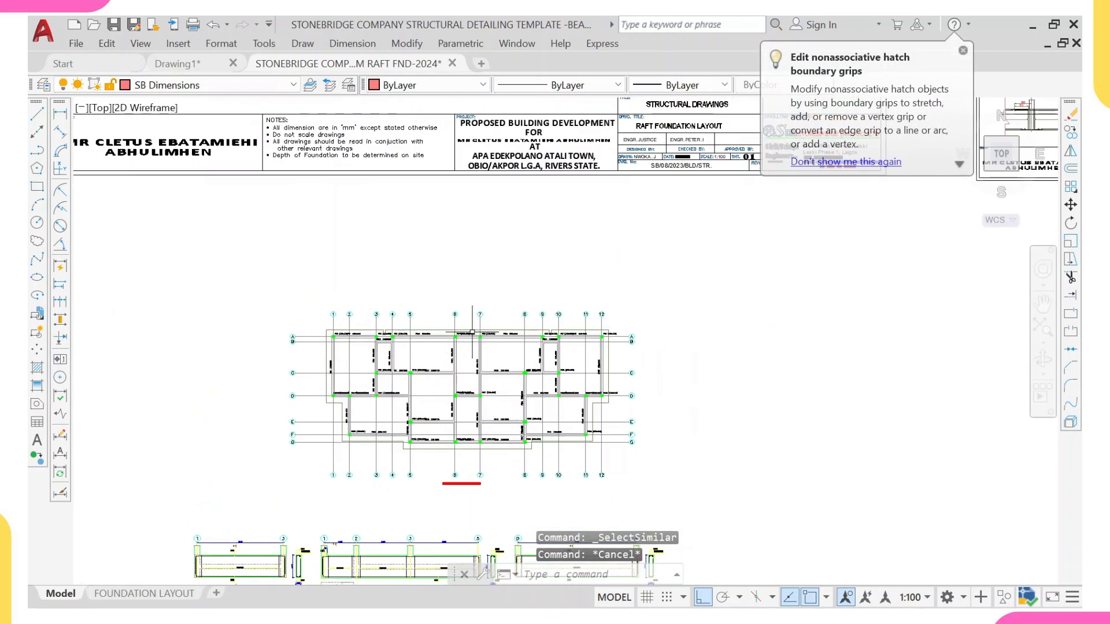
{"action": "middle_click_drag", "start_coordinate": [473, 332], "coordinate": [467, 320]}
{"action": "scroll", "coordinate": [492, 296], "scroll_direction": "down", "scroll_amount": 2}
{"action": "middle_click_drag", "start_coordinate": [494, 278], "coordinate": [499, 375]}
{"action": "mouse_move", "coordinate": [525, 248]}
{"action": "middle_mouse_down"}
{"action": "mouse_move", "coordinate": [544, 302]}
{"action": "mouse_move", "coordinate": [580, 349]}
{"action": "middle_mouse_up"}
{"action": "scroll", "coordinate": [346, 193], "scroll_direction": "up", "scroll_amount": 4}
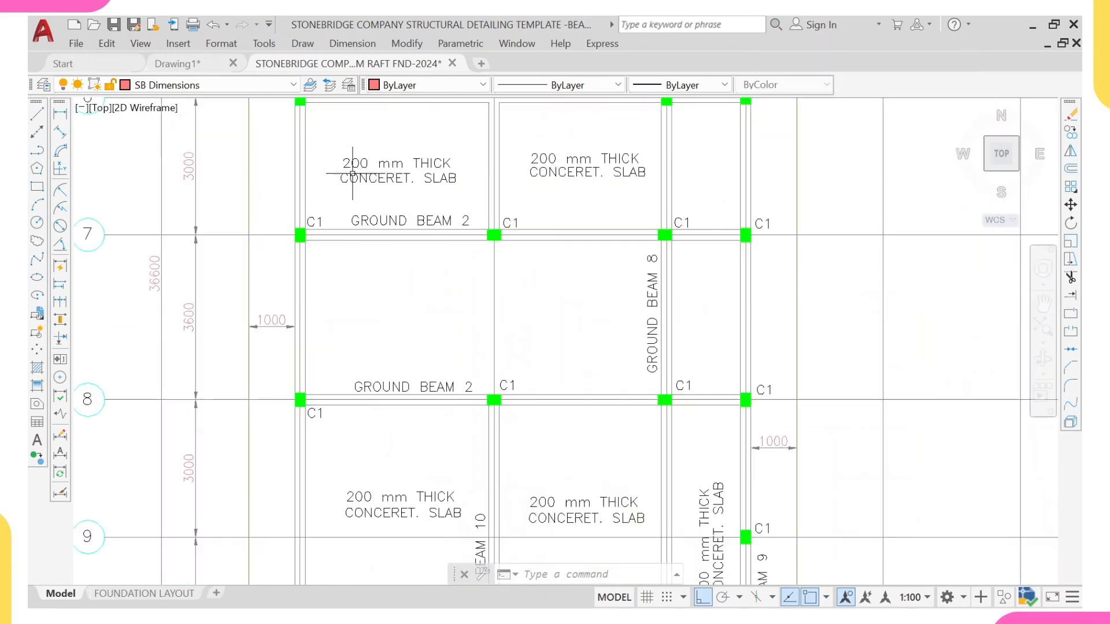
{"action": "middle_click_drag", "start_coordinate": [360, 170], "coordinate": [363, 221]}
{"action": "scroll", "coordinate": [363, 220], "scroll_direction": "up", "scroll_amount": 4}
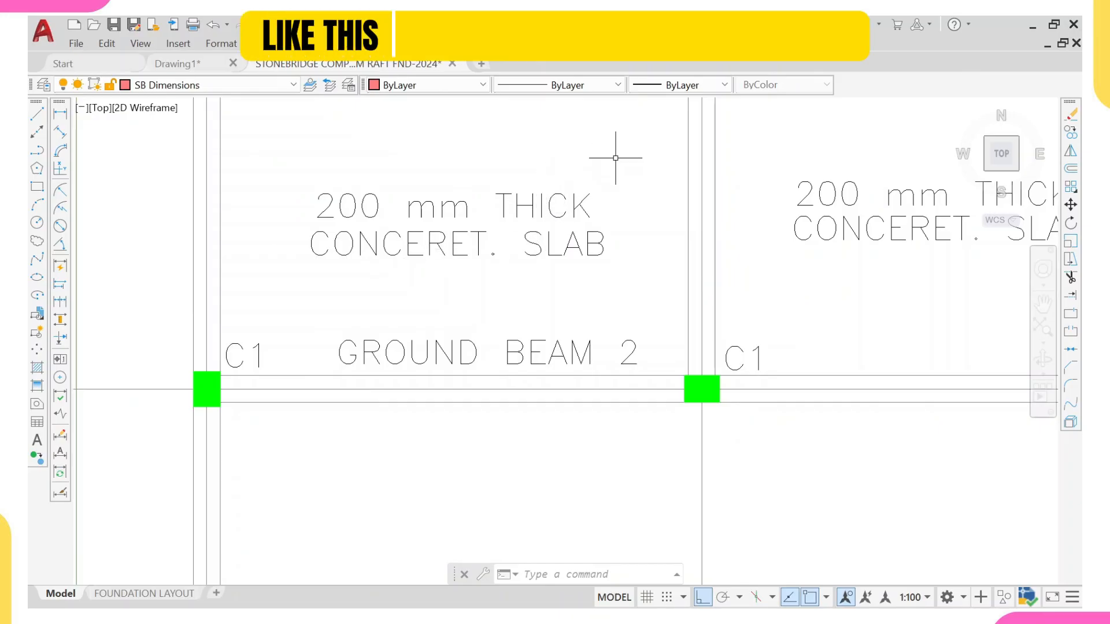
{"action": "left_click_drag", "start_coordinate": [616, 159], "coordinate": [337, 259]}
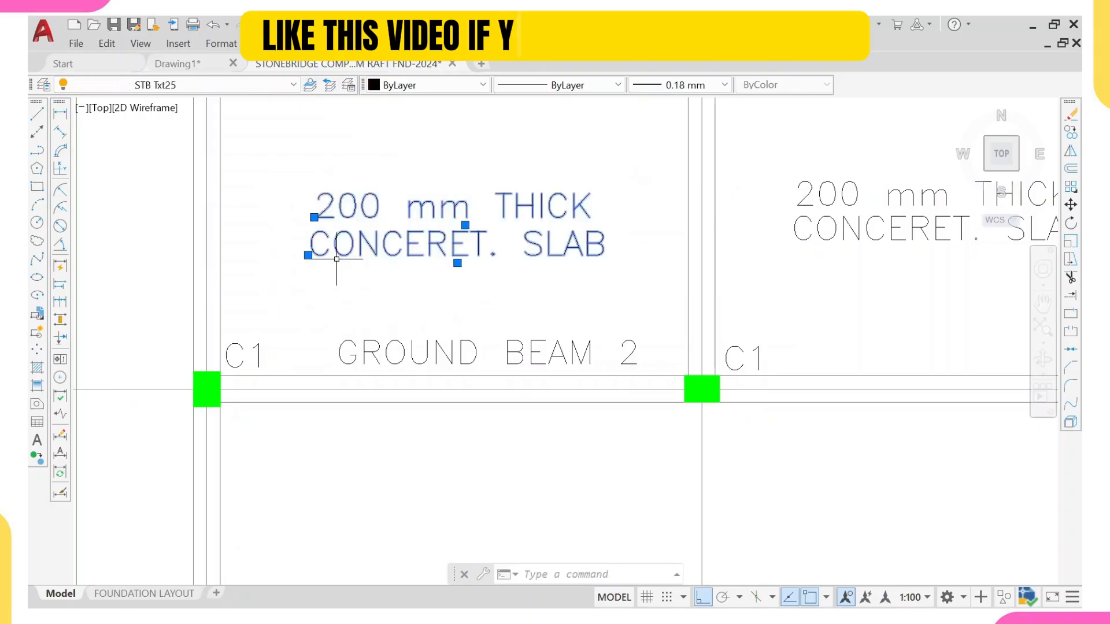
{"action": "type", "text": "co"}
{"action": "key", "text": "Return"}
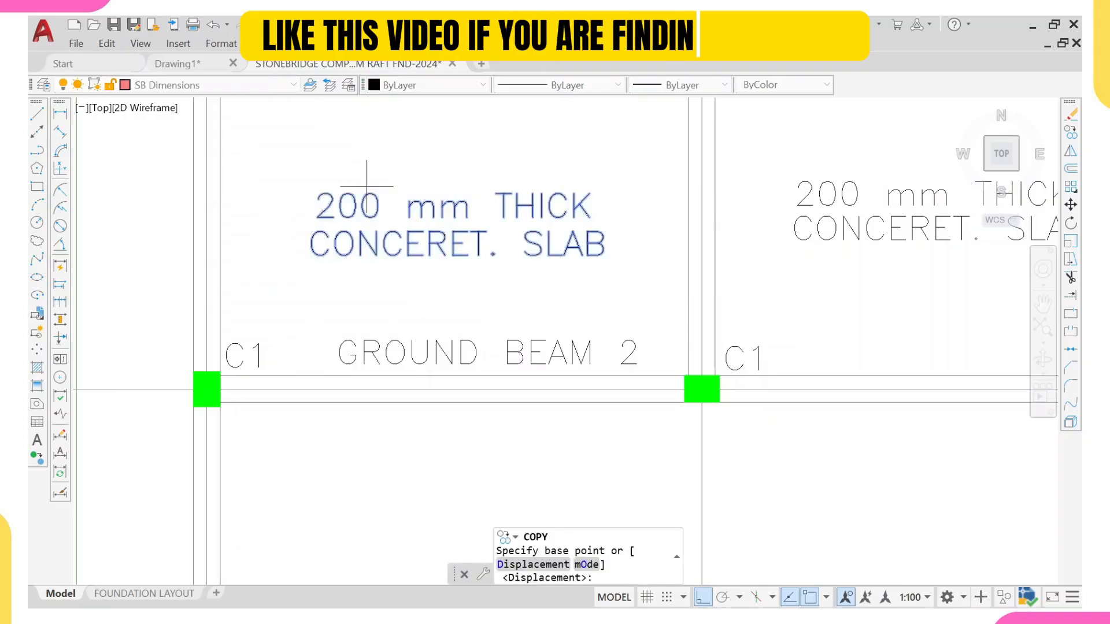
{"action": "left_click", "coordinate": [447, 223]}
{"action": "scroll", "coordinate": [512, 152], "scroll_direction": "down", "scroll_amount": 10}
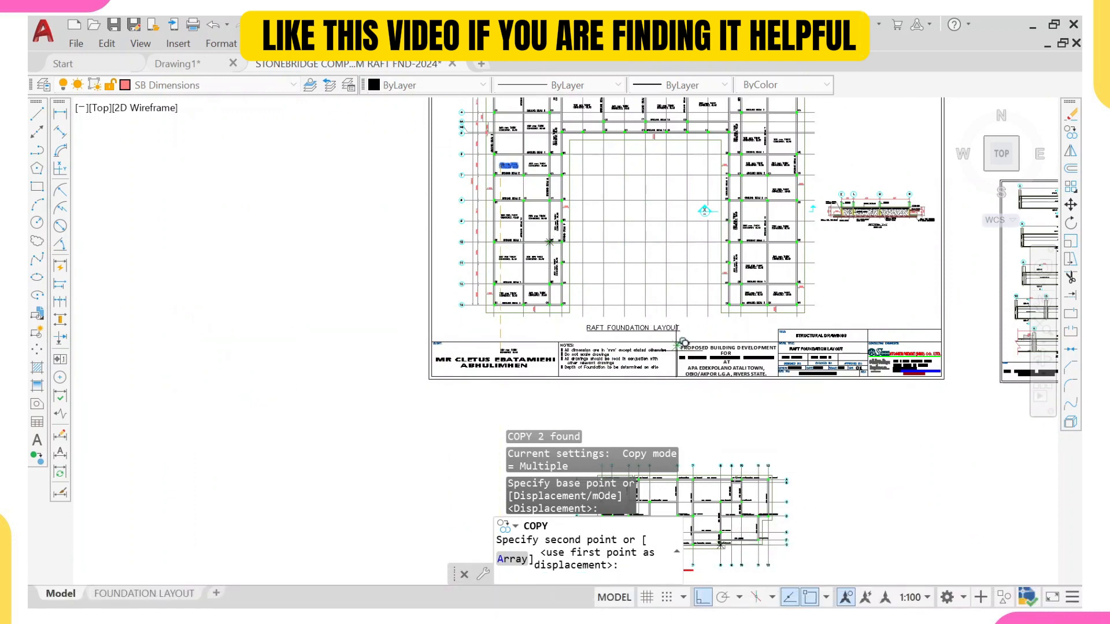
{"action": "key", "text": "F8"}
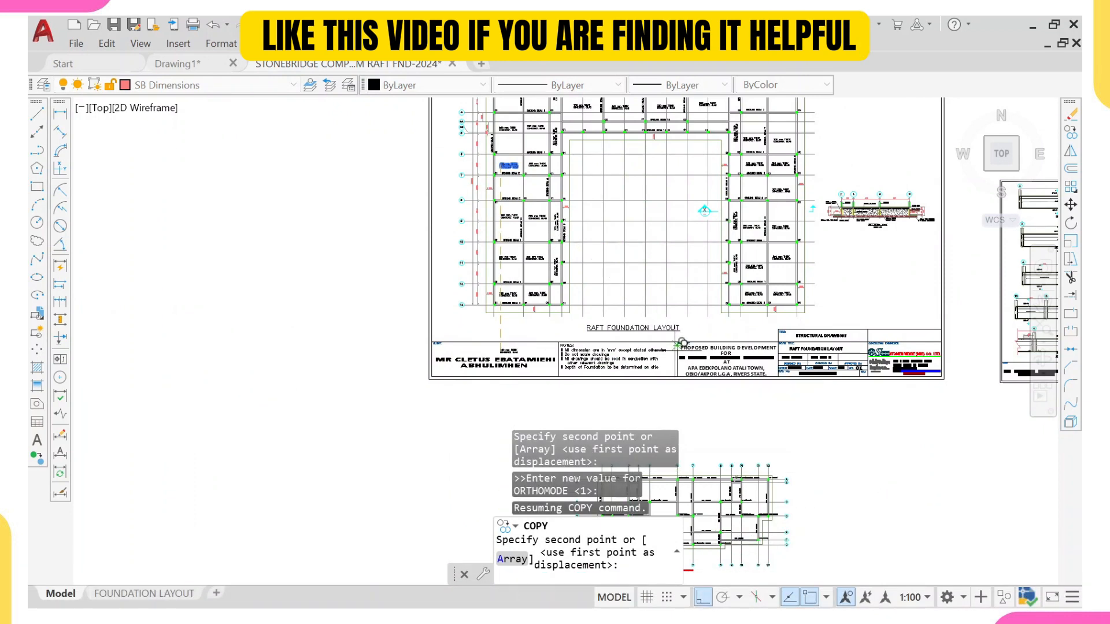
{"action": "key", "text": "F8"}
{"action": "scroll", "coordinate": [628, 220], "scroll_direction": "down", "scroll_amount": 8}
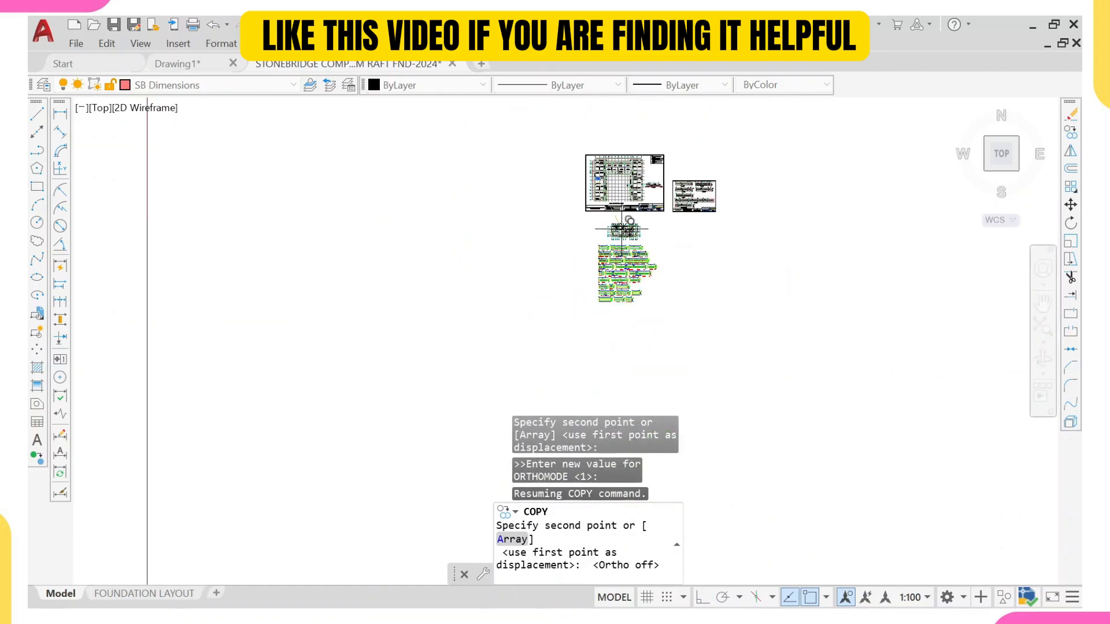
{"action": "scroll", "coordinate": [629, 219], "scroll_direction": "up", "scroll_amount": 10}
{"action": "middle_click_drag", "start_coordinate": [555, 321], "coordinate": [528, 234]}
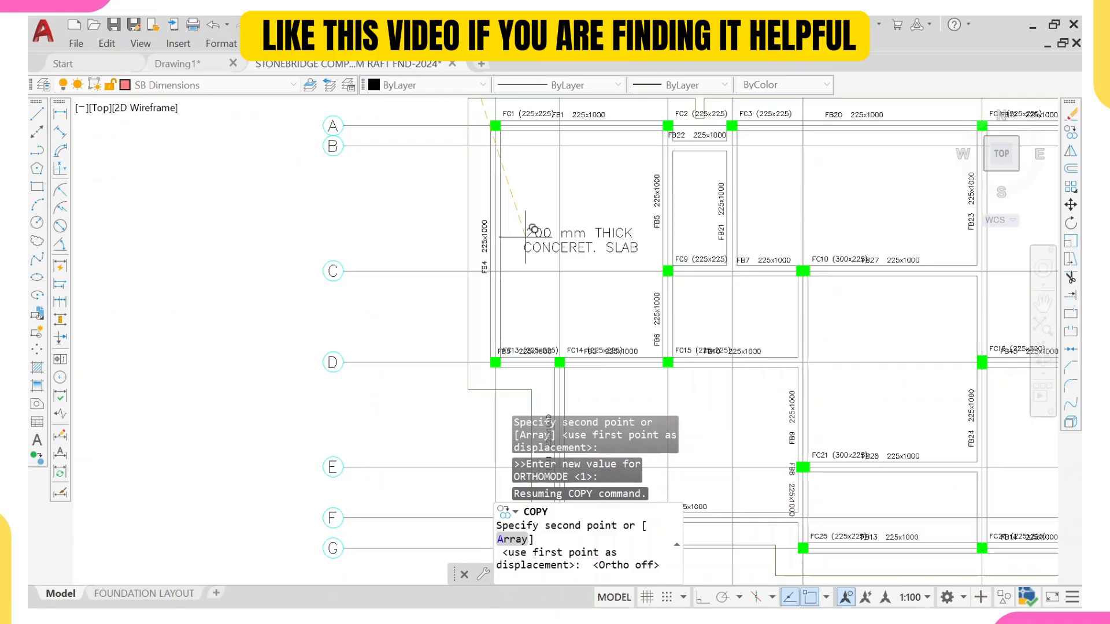
{"action": "left_click", "coordinate": [527, 234]}
Step: Place further copies of the slab label in the slab panels on the left and middle of the pasted plan
{"action": "scroll", "coordinate": [527, 234], "scroll_direction": "down", "scroll_amount": 5}
{"action": "scroll", "coordinate": [575, 224], "scroll_direction": "up", "scroll_amount": 8}
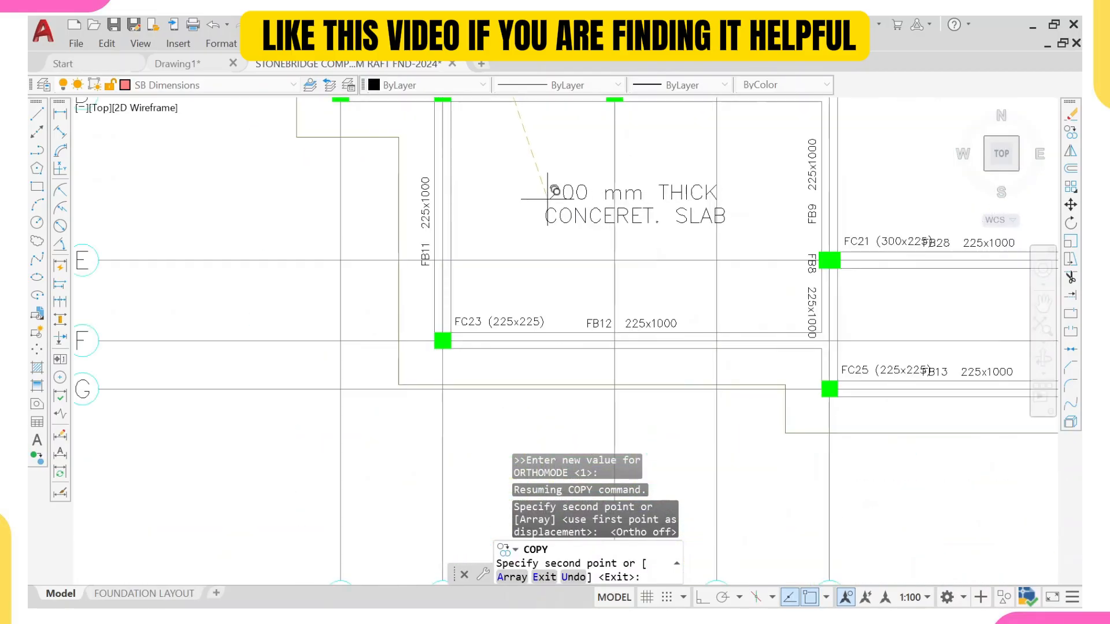
{"action": "left_click", "coordinate": [510, 178]}
{"action": "scroll", "coordinate": [556, 198], "scroll_direction": "down", "scroll_amount": 5}
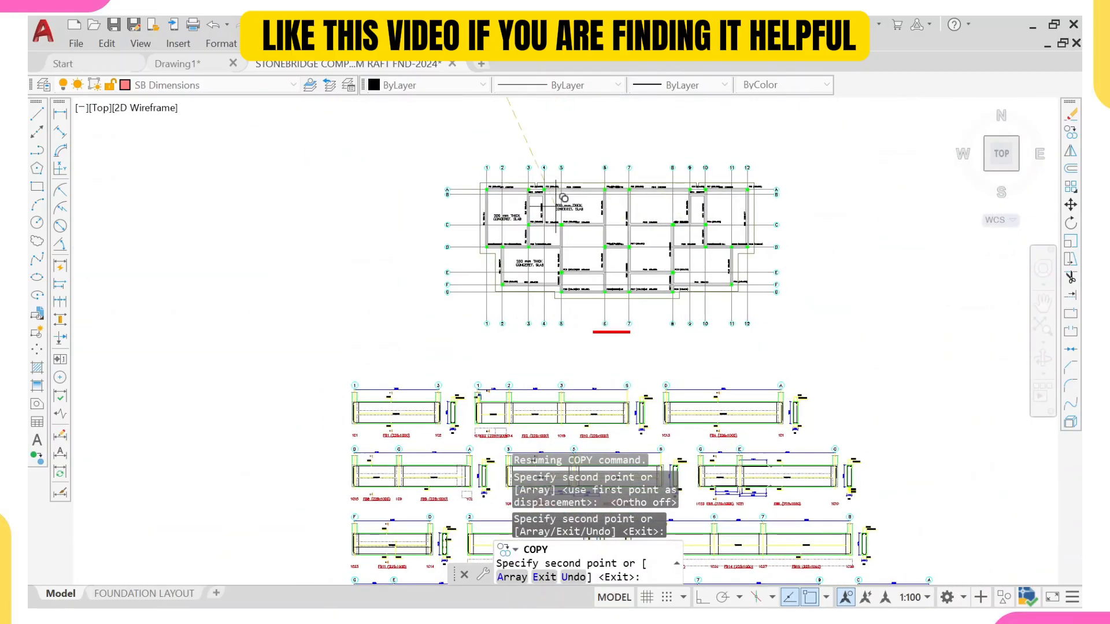
{"action": "scroll", "coordinate": [556, 198], "scroll_direction": "up", "scroll_amount": 7}
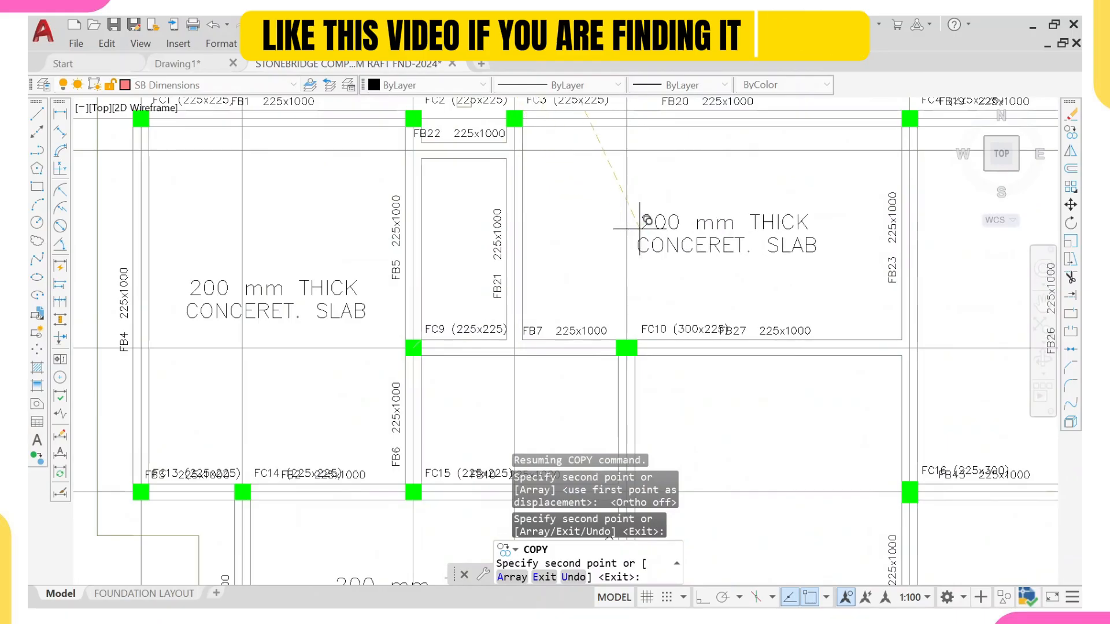
{"action": "scroll", "coordinate": [641, 218], "scroll_direction": "down", "scroll_amount": 5}
{"action": "scroll", "coordinate": [636, 197], "scroll_direction": "up", "scroll_amount": 5}
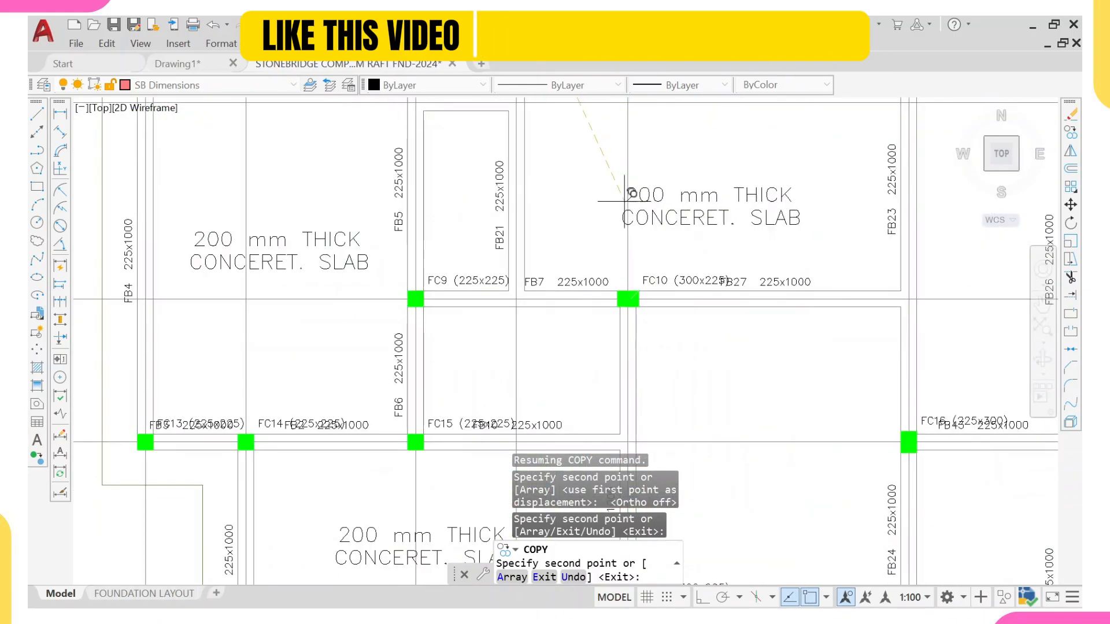
{"action": "left_click", "coordinate": [625, 201]}
{"action": "scroll", "coordinate": [625, 201], "scroll_direction": "down", "scroll_amount": 5}
{"action": "scroll", "coordinate": [645, 275], "scroll_direction": "up", "scroll_amount": 5}
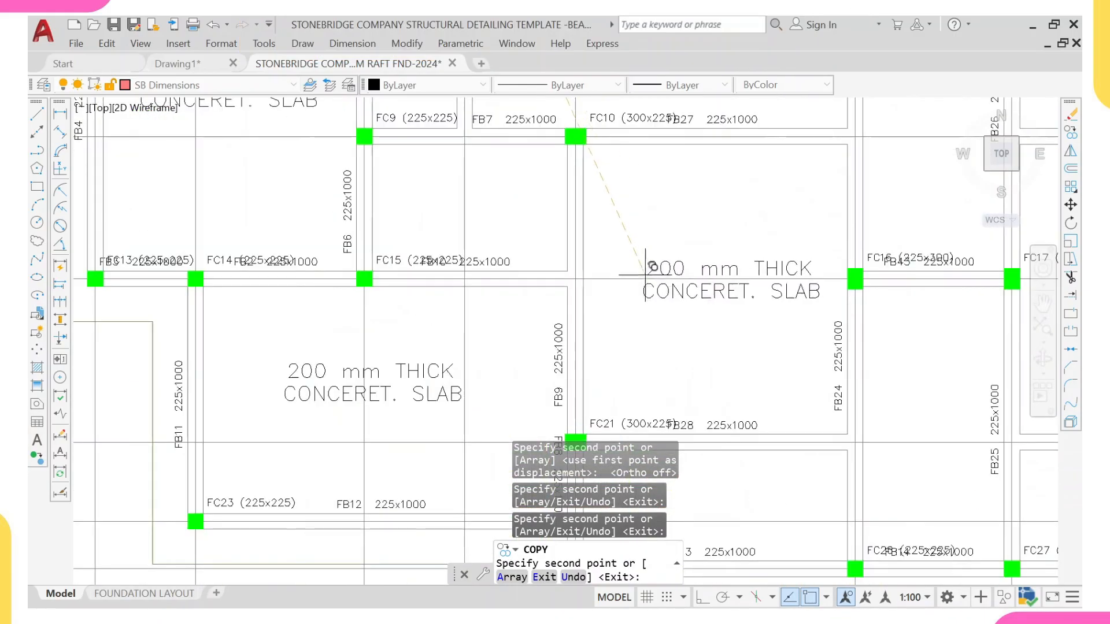
{"action": "left_click", "coordinate": [646, 277]}
{"action": "scroll", "coordinate": [572, 208], "scroll_direction": "down", "scroll_amount": 5}
{"action": "scroll", "coordinate": [566, 248], "scroll_direction": "up", "scroll_amount": 3}
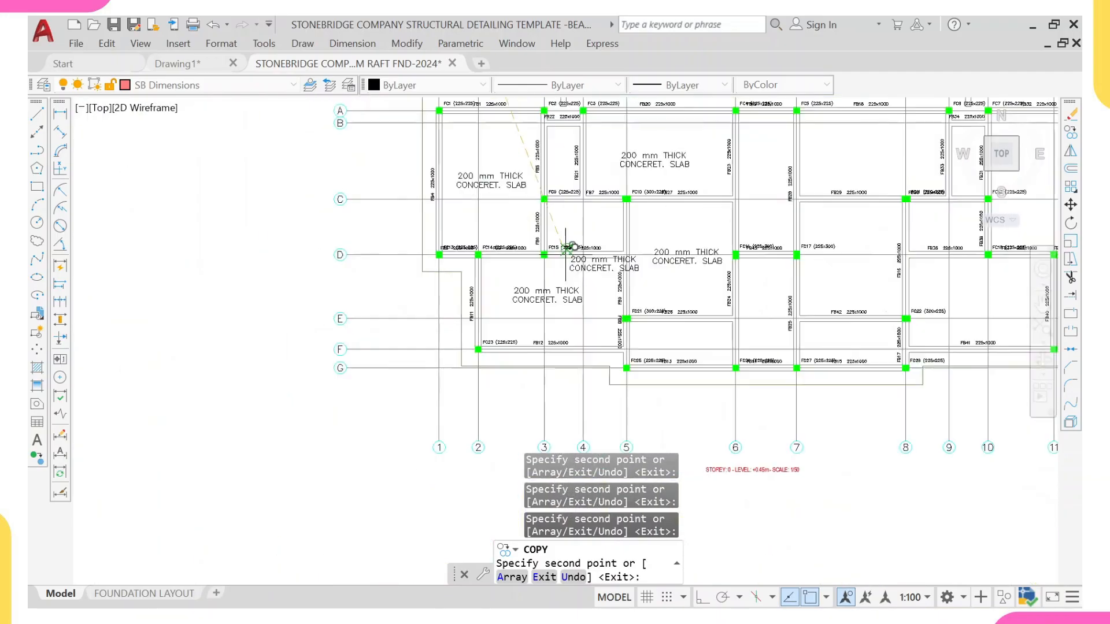
{"action": "scroll", "coordinate": [555, 159], "scroll_direction": "up", "scroll_amount": 5}
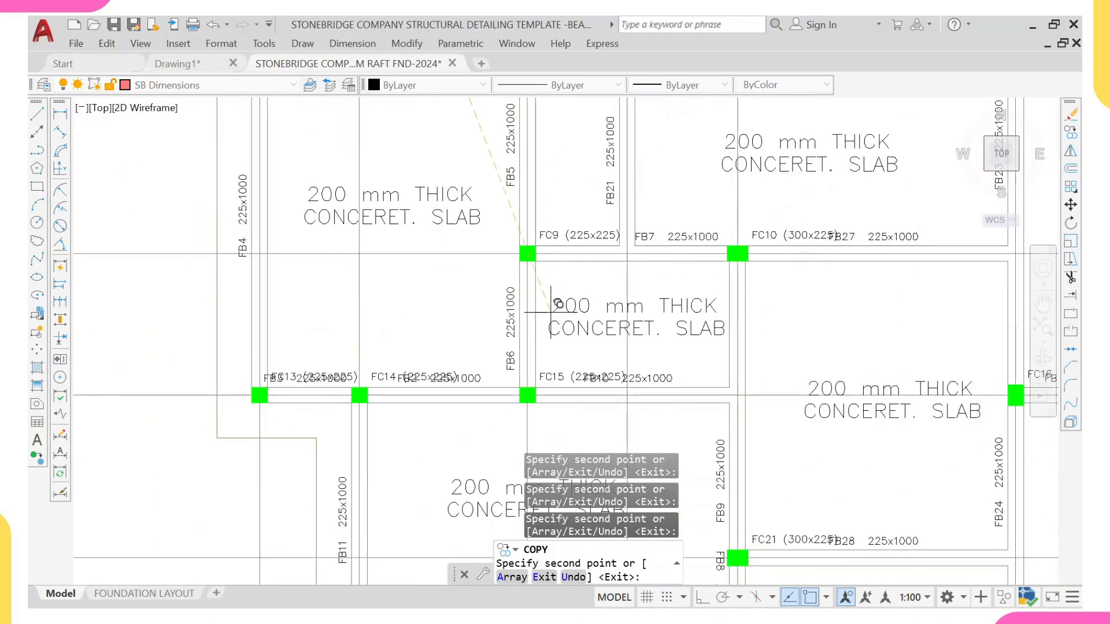
{"action": "scroll", "coordinate": [547, 311], "scroll_direction": "up", "scroll_amount": 4}
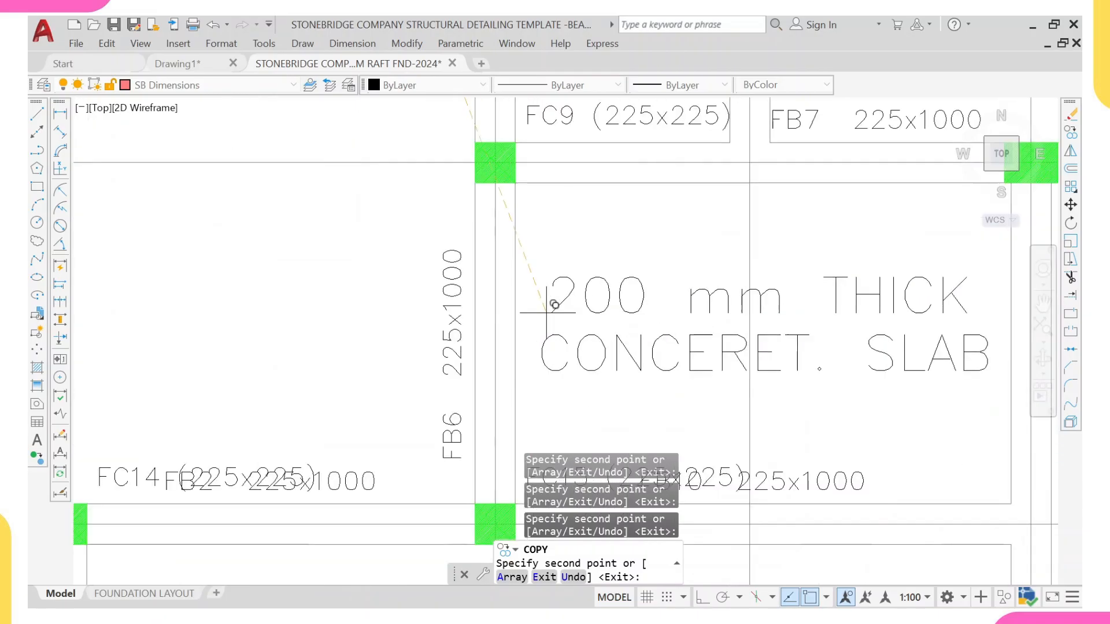
{"action": "scroll", "coordinate": [546, 311], "scroll_direction": "down", "scroll_amount": 6}
{"action": "scroll", "coordinate": [619, 329], "scroll_direction": "up", "scroll_amount": 3}
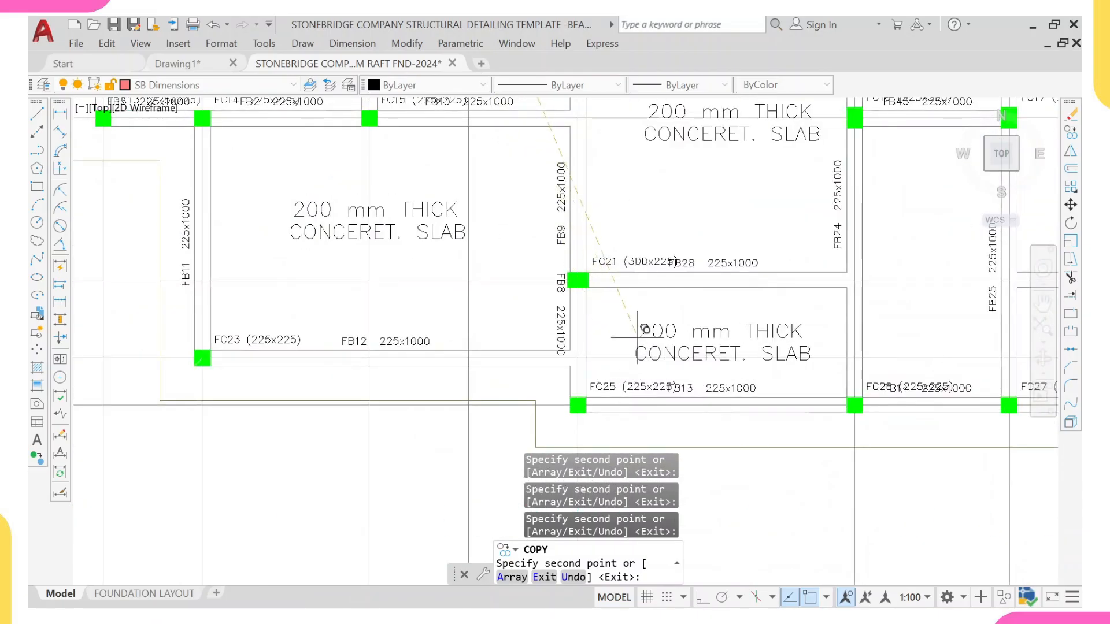
{"action": "left_click", "coordinate": [638, 337]}
Step: Place copies of the slab label in the remaining right-hand slab panels and finish the copy command
{"action": "scroll", "coordinate": [646, 296], "scroll_direction": "down", "scroll_amount": 5}
{"action": "middle_click_drag", "start_coordinate": [761, 338], "coordinate": [672, 355]}
{"action": "middle_click_drag", "start_coordinate": [684, 284], "coordinate": [638, 310]}
{"action": "scroll", "coordinate": [684, 271], "scroll_direction": "up", "scroll_amount": 5}
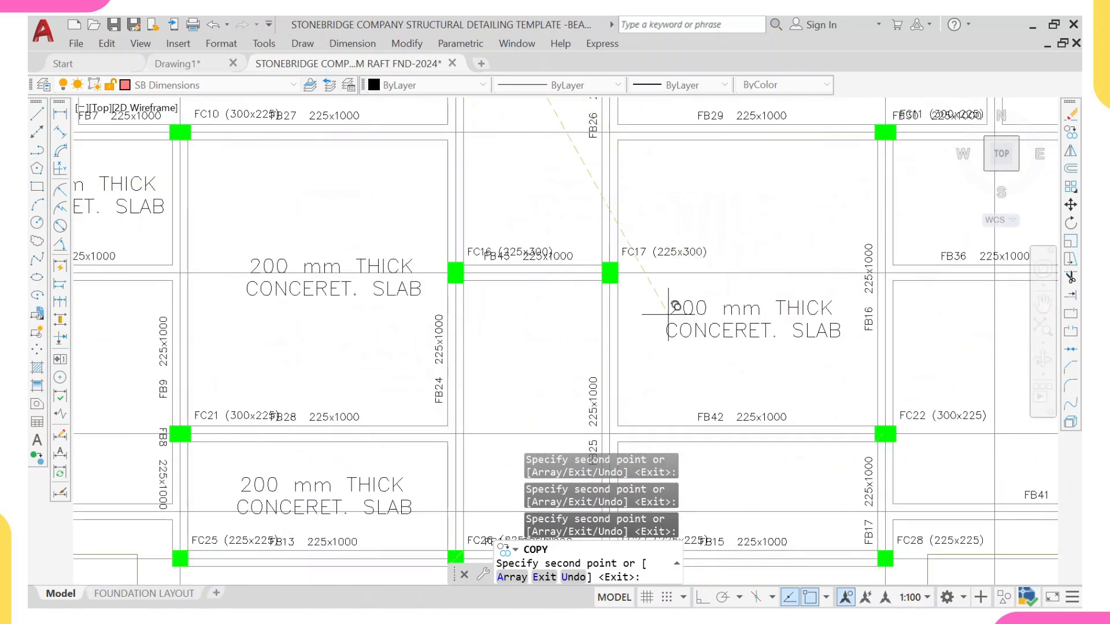
{"action": "scroll", "coordinate": [669, 314], "scroll_direction": "down", "scroll_amount": 5}
{"action": "middle_click_drag", "start_coordinate": [691, 200], "coordinate": [668, 247]}
{"action": "scroll", "coordinate": [672, 264], "scroll_direction": "up", "scroll_amount": 3}
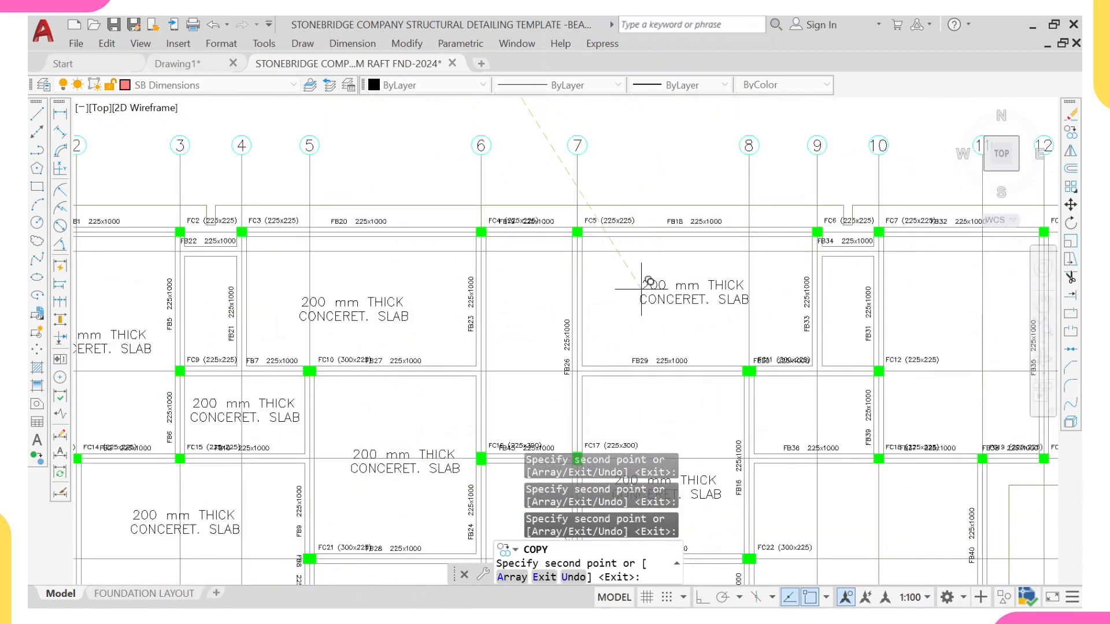
{"action": "mouse_move", "coordinate": [814, 266]}
{"action": "middle_mouse_down"}
{"action": "mouse_move", "coordinate": [758, 275]}
{"action": "mouse_move", "coordinate": [599, 254]}
{"action": "middle_mouse_up"}
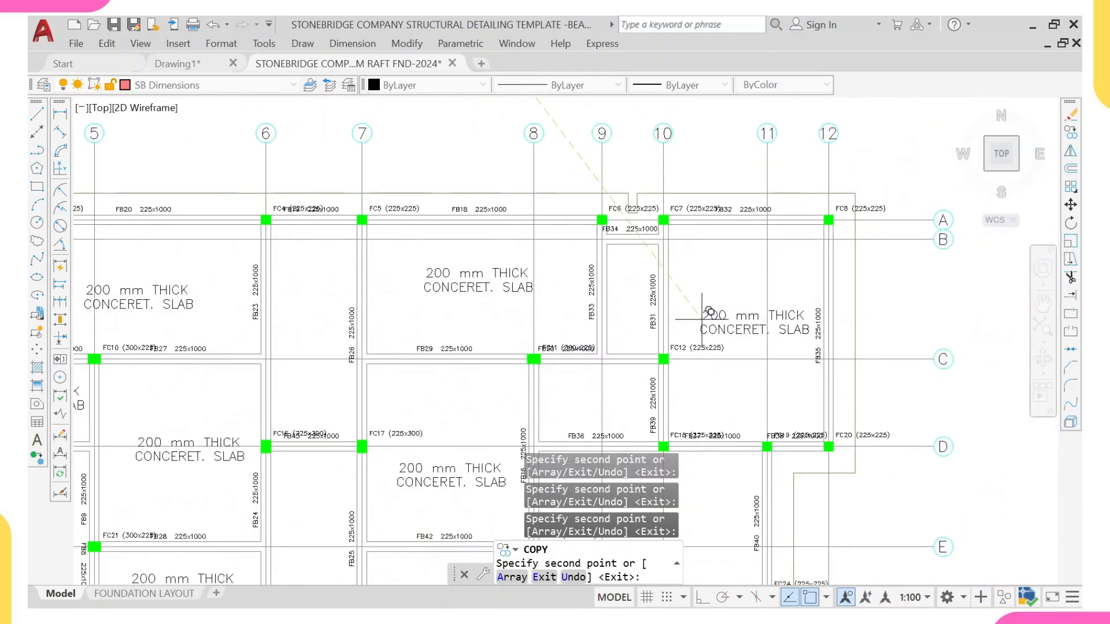
{"action": "scroll", "coordinate": [688, 282], "scroll_direction": "down", "scroll_amount": 5}
{"action": "scroll", "coordinate": [663, 299], "scroll_direction": "up", "scroll_amount": 7}
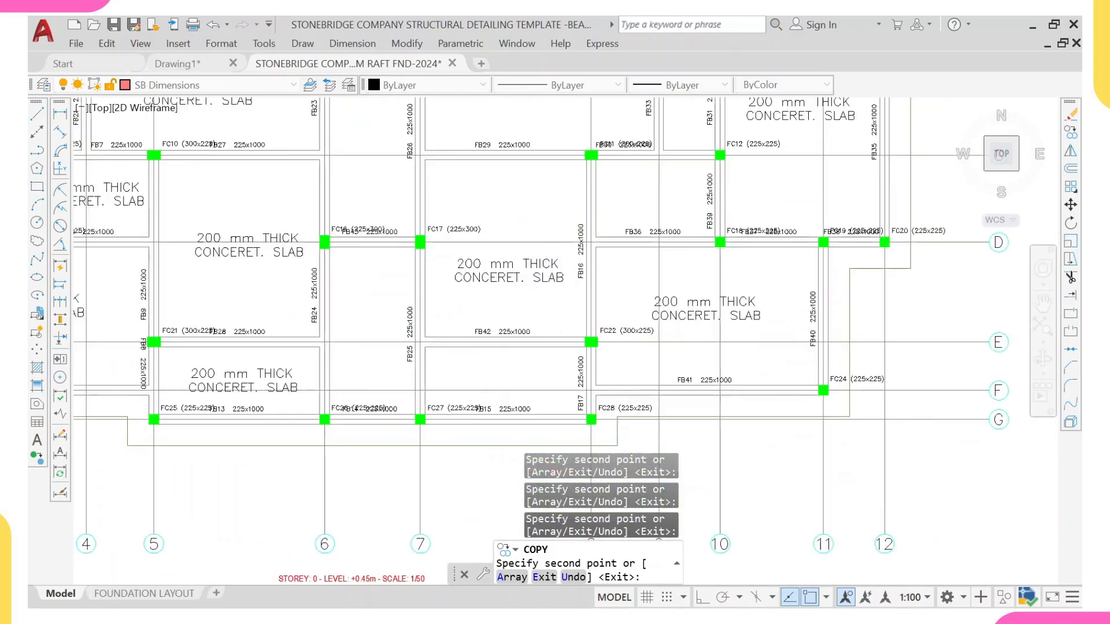
{"action": "left_click", "coordinate": [662, 298]}
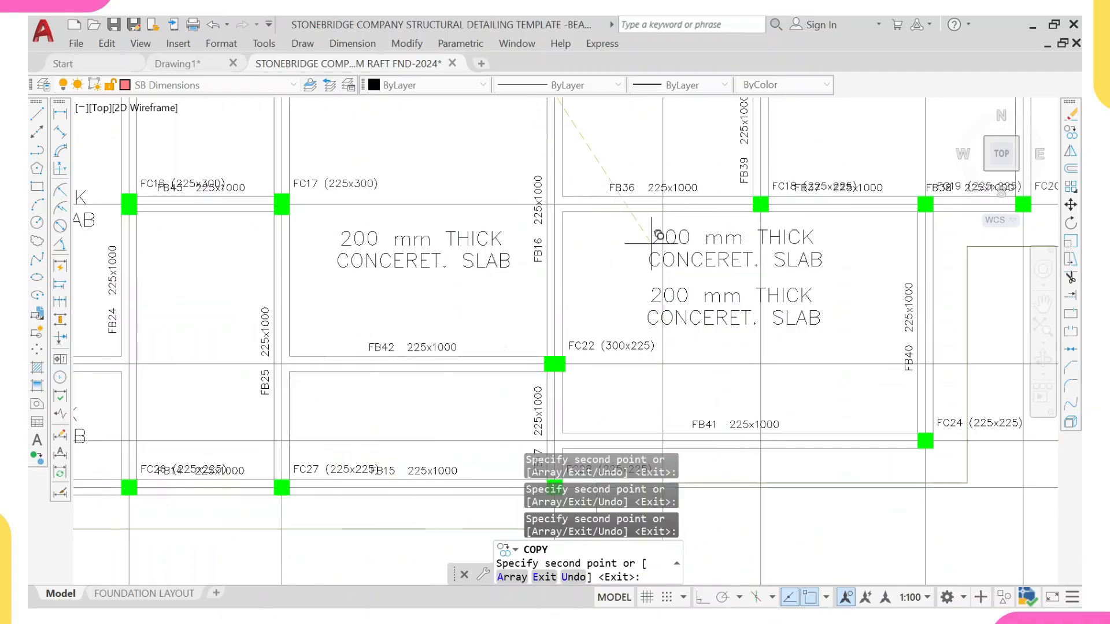
{"action": "scroll", "coordinate": [649, 248], "scroll_direction": "down", "scroll_amount": 5}
{"action": "scroll", "coordinate": [636, 180], "scroll_direction": "up", "scroll_amount": 3}
{"action": "scroll", "coordinate": [448, 341], "scroll_direction": "up", "scroll_amount": 2}
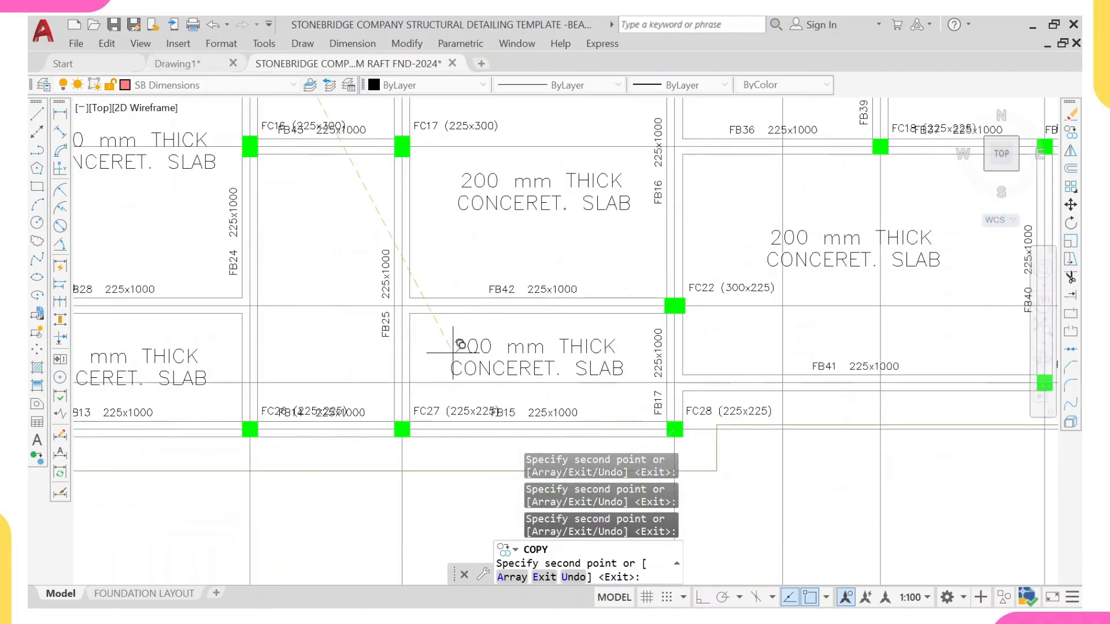
{"action": "left_click", "coordinate": [454, 350]}
{"action": "scroll", "coordinate": [569, 234], "scroll_direction": "down", "scroll_amount": 5}
{"action": "scroll", "coordinate": [555, 234], "scroll_direction": "up", "scroll_amount": 2}
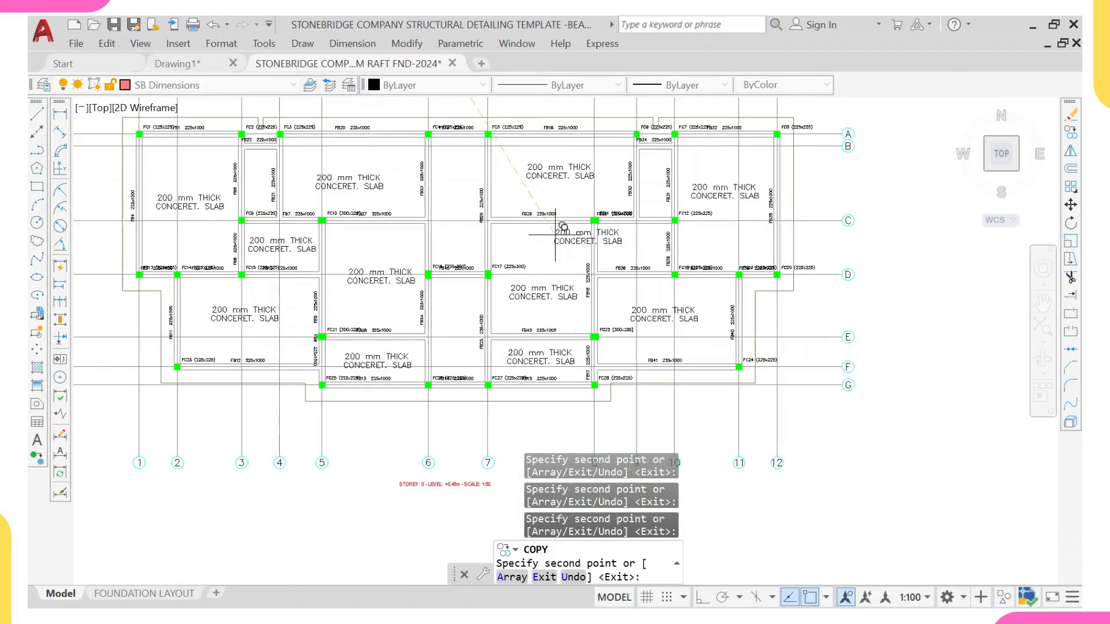
{"action": "scroll", "coordinate": [601, 260], "scroll_direction": "up", "scroll_amount": 5}
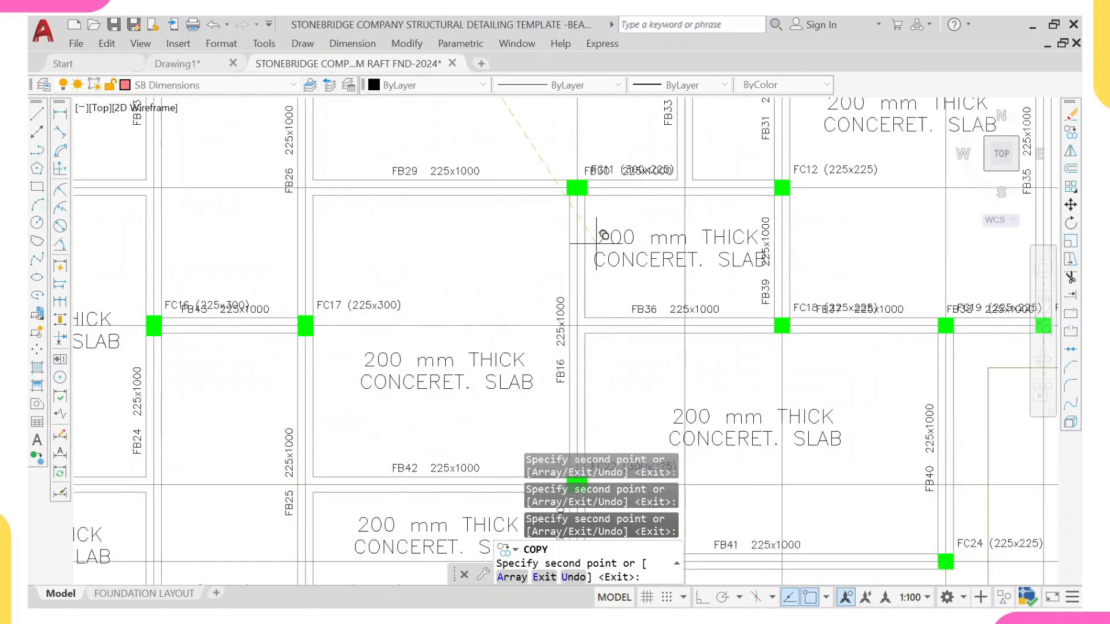
{"action": "scroll", "coordinate": [598, 265], "scroll_direction": "down", "scroll_amount": 5}
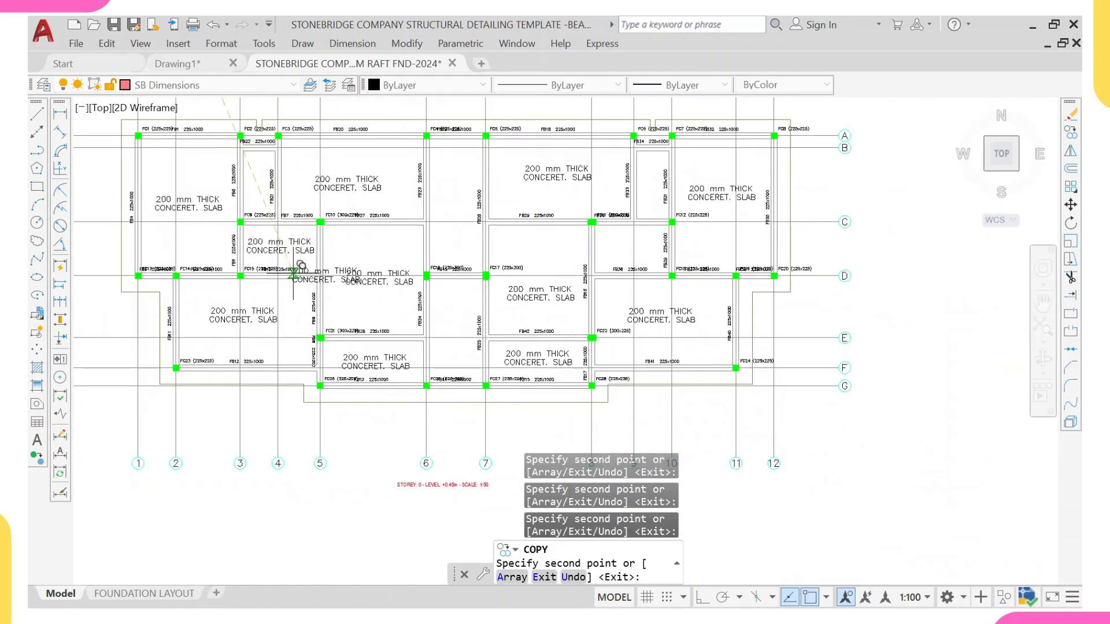
{"action": "scroll", "coordinate": [281, 256], "scroll_direction": "up", "scroll_amount": 4}
{"action": "key", "text": "Escape"}
Step: Scale the slab label in the narrow panel between grids 3 and 4 by a factor of 0.75
{"action": "left_click", "coordinate": [325, 204]}
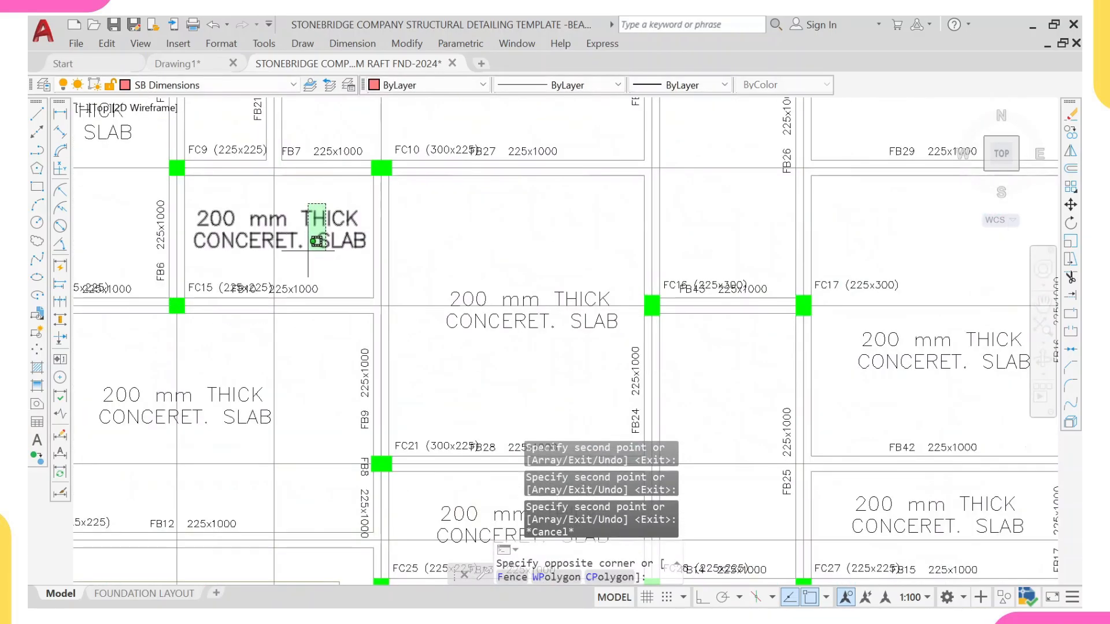
{"action": "left_click", "coordinate": [299, 252]}
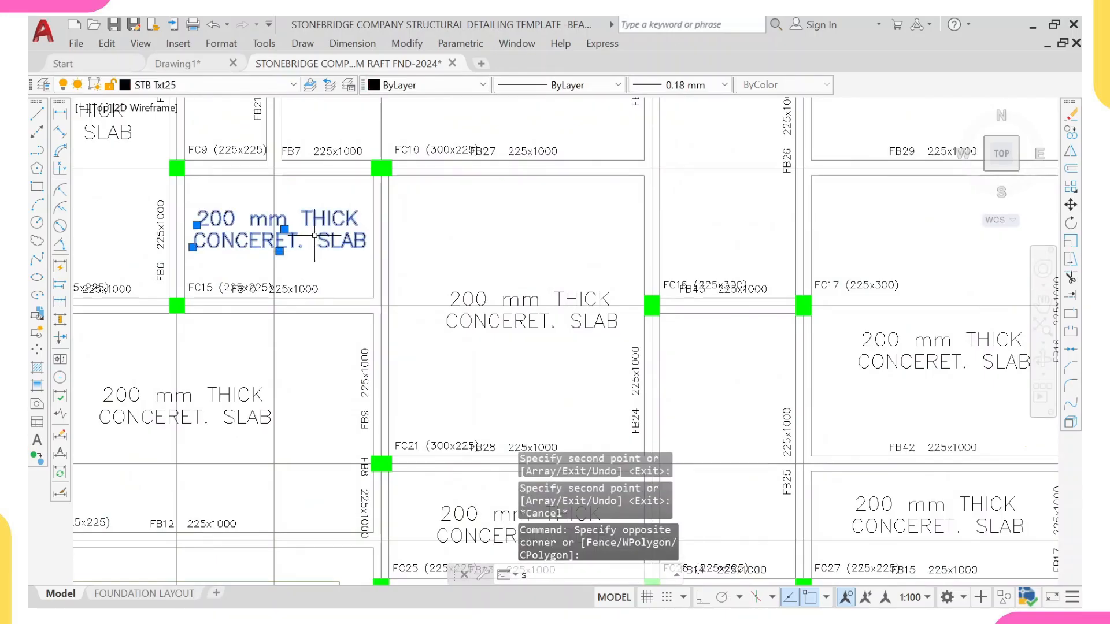
{"action": "type", "text": "sc"}
{"action": "key", "text": "Return"}
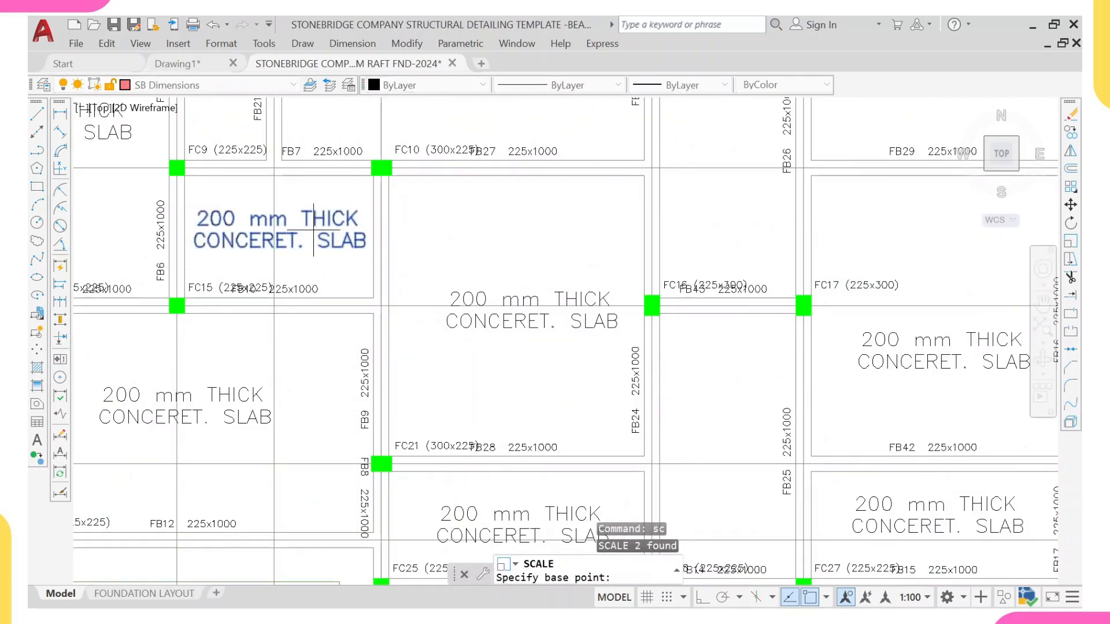
{"action": "scroll", "coordinate": [314, 229], "scroll_direction": "up", "scroll_amount": 4}
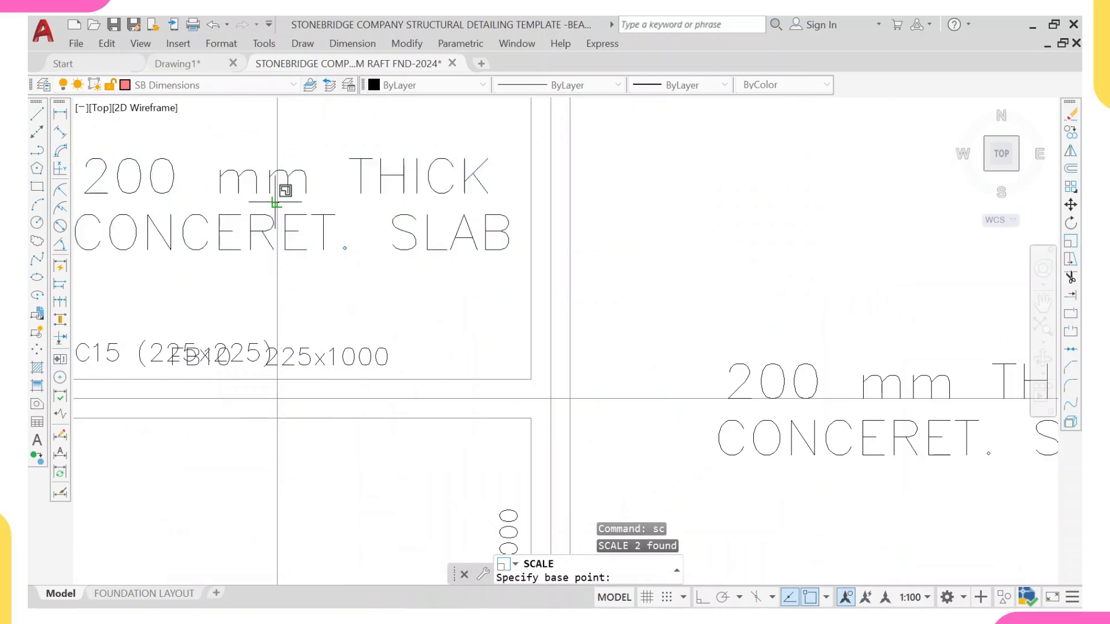
{"action": "left_click", "coordinate": [277, 202]}
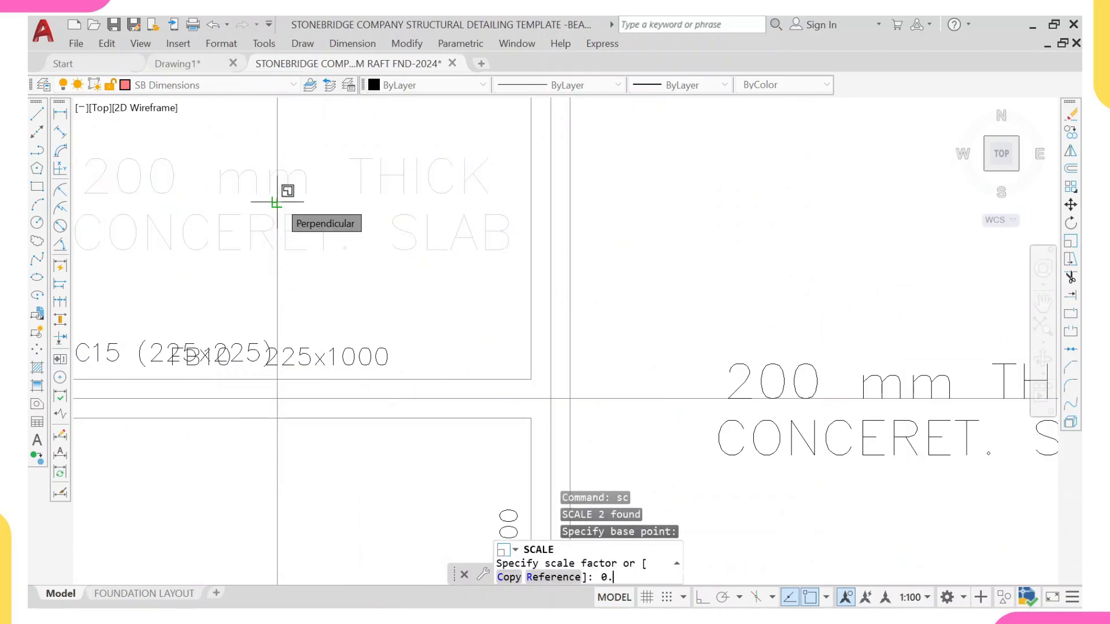
{"action": "type", "text": "0.75"}
{"action": "key", "text": "Return"}
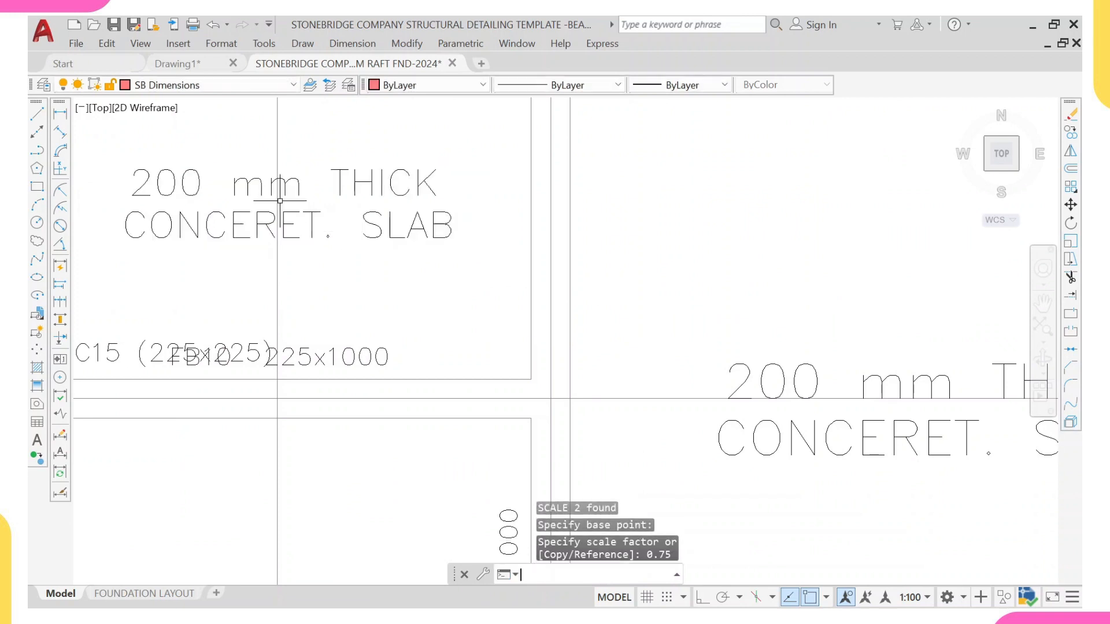
Step: Copy the scaled slab label into the small panel between rows C and D near grid 9, and place another copy above the plan
{"action": "scroll", "coordinate": [276, 202], "scroll_direction": "down", "scroll_amount": 3}
{"action": "scroll", "coordinate": [262, 207], "scroll_direction": "up", "scroll_amount": 3}
{"action": "left_click", "coordinate": [154, 203]}
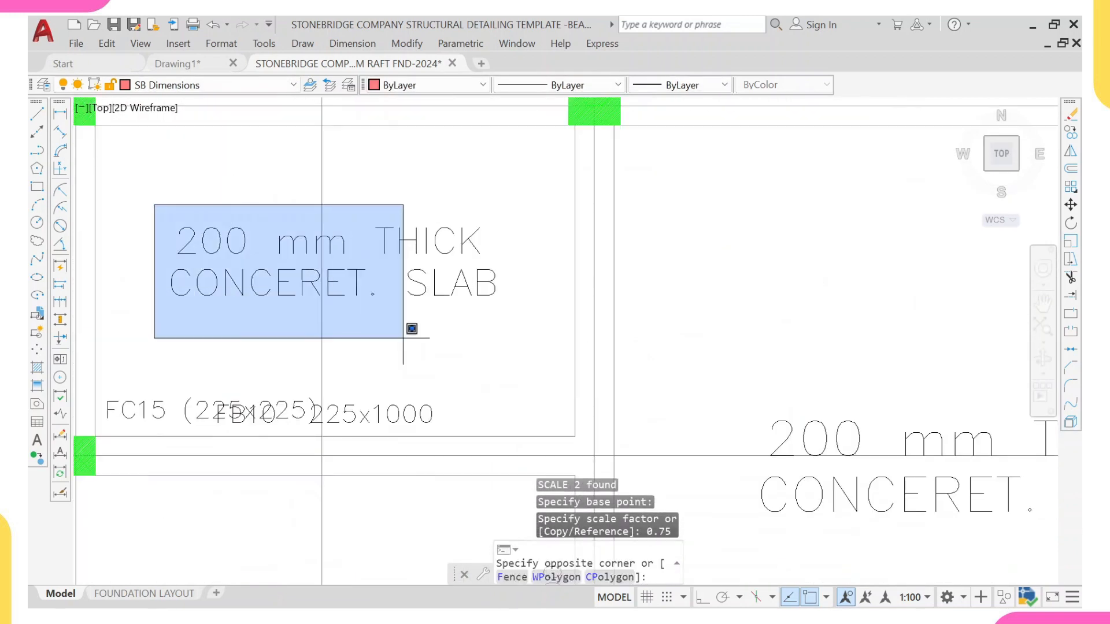
{"action": "left_click", "coordinate": [525, 317]}
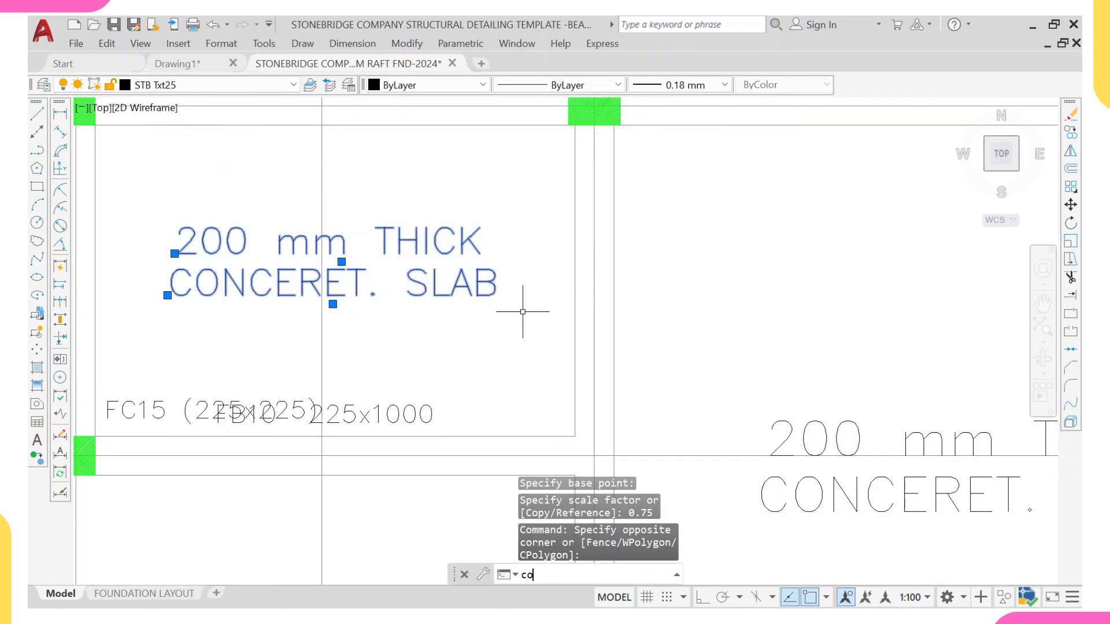
{"action": "type", "text": "co"}
{"action": "key", "text": "Return"}
{"action": "left_click", "coordinate": [168, 295]}
{"action": "scroll", "coordinate": [367, 197], "scroll_direction": "down", "scroll_amount": 3}
{"action": "scroll", "coordinate": [607, 237], "scroll_direction": "up", "scroll_amount": 2}
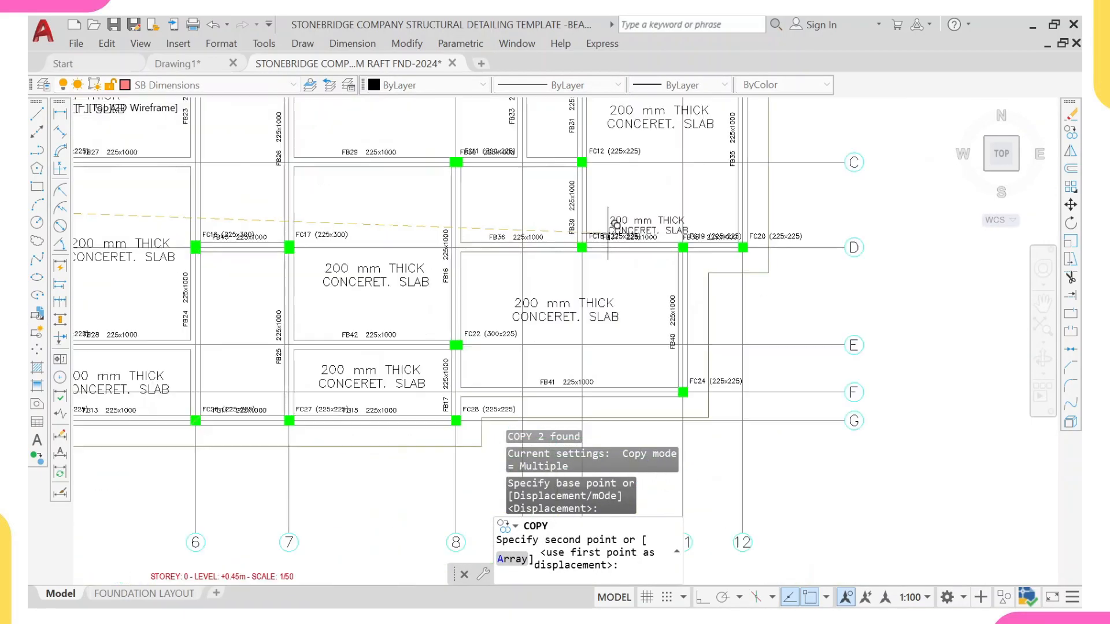
{"action": "scroll", "coordinate": [472, 243], "scroll_direction": "up", "scroll_amount": 2}
{"action": "left_click", "coordinate": [478, 209]}
{"action": "scroll", "coordinate": [482, 188], "scroll_direction": "down", "scroll_amount": 8}
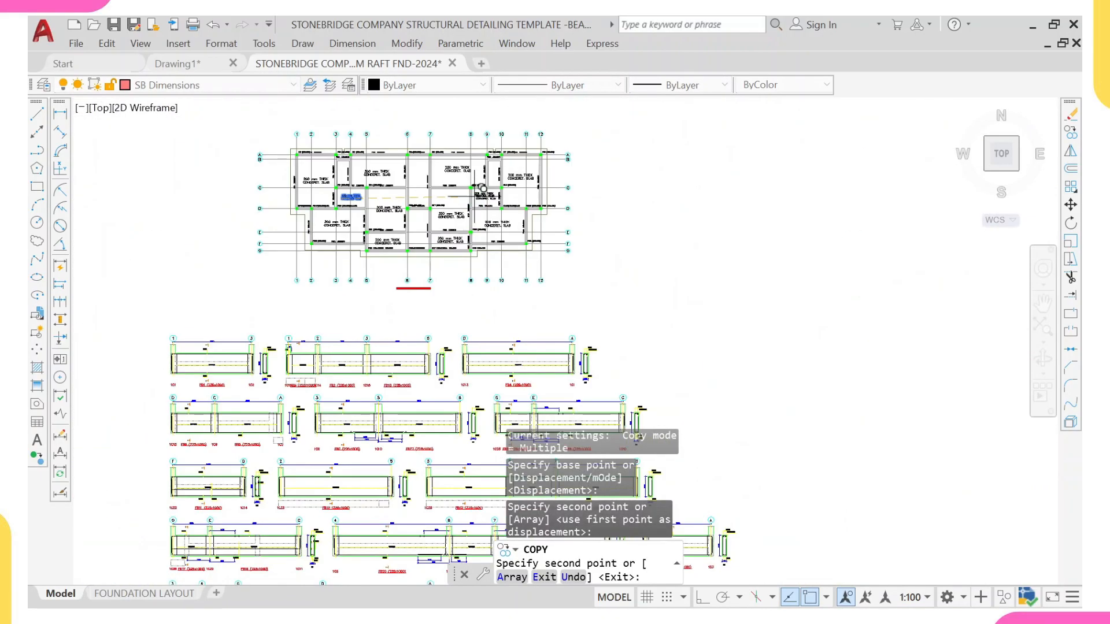
{"action": "scroll", "coordinate": [440, 168], "scroll_direction": "up", "scroll_amount": 4}
{"action": "left_click", "coordinate": [394, 168]}
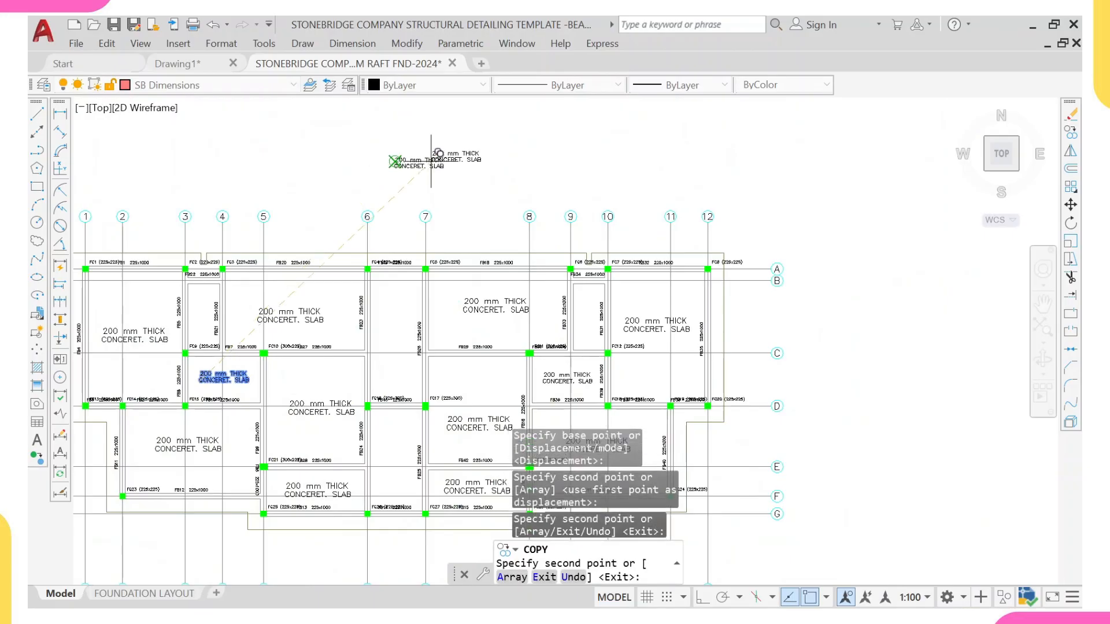
{"action": "key", "text": "Escape"}
Step: Rotate the slab label copy above the plan by 90 degrees to make it vertical
{"action": "left_click", "coordinate": [461, 137]}
{"action": "left_click", "coordinate": [342, 212]}
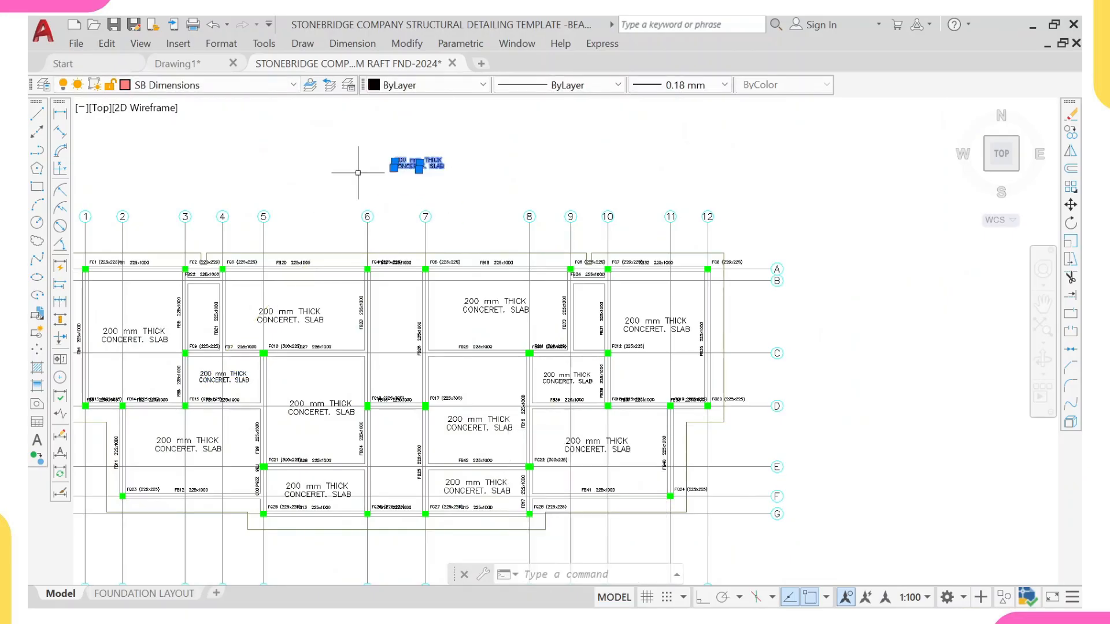
{"action": "type", "text": "ro"}
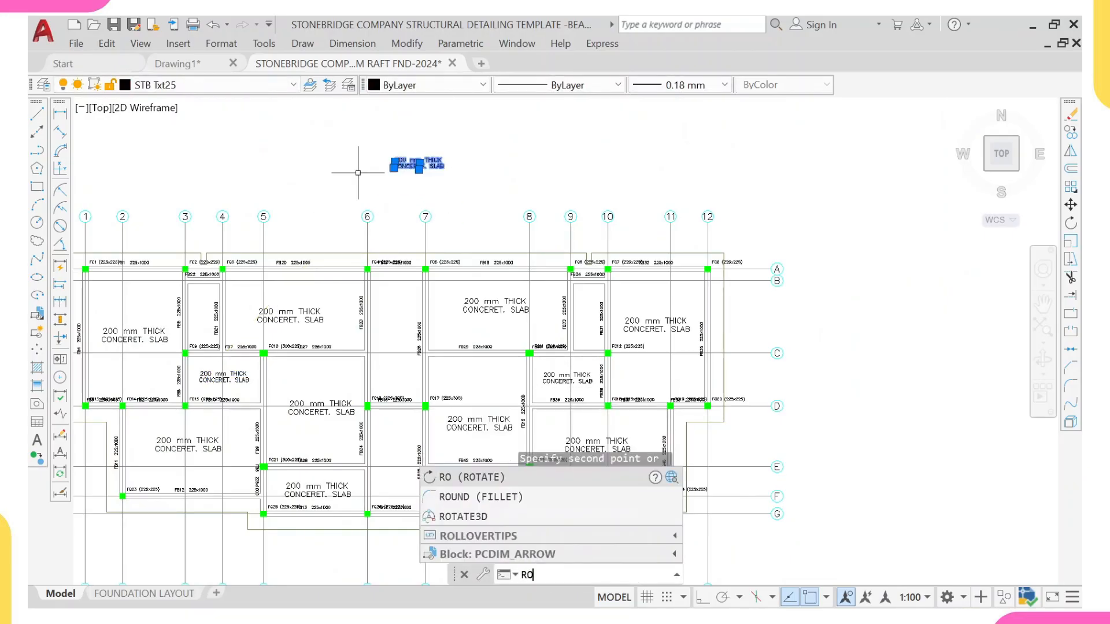
{"action": "key", "text": "Return"}
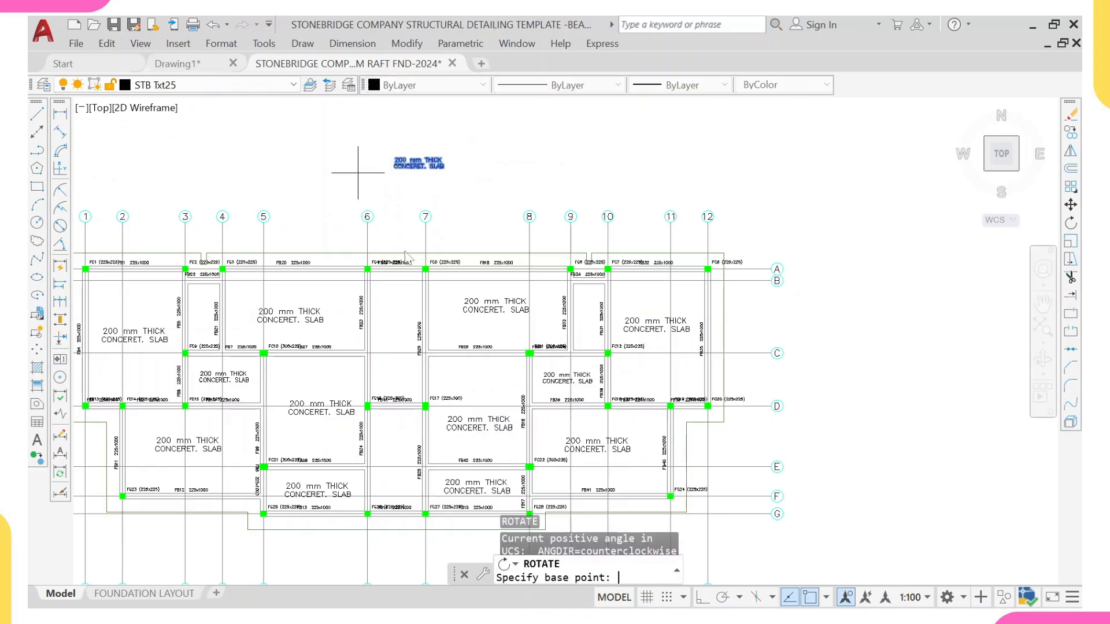
{"action": "key", "text": "F8"}
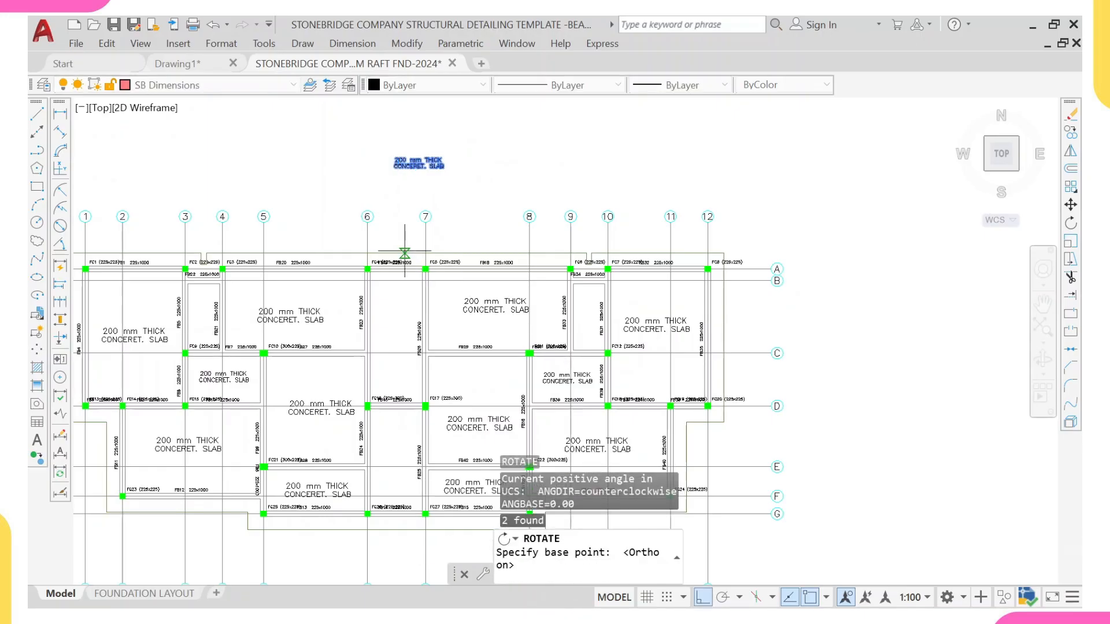
{"action": "scroll", "coordinate": [379, 156], "scroll_direction": "up", "scroll_amount": 2}
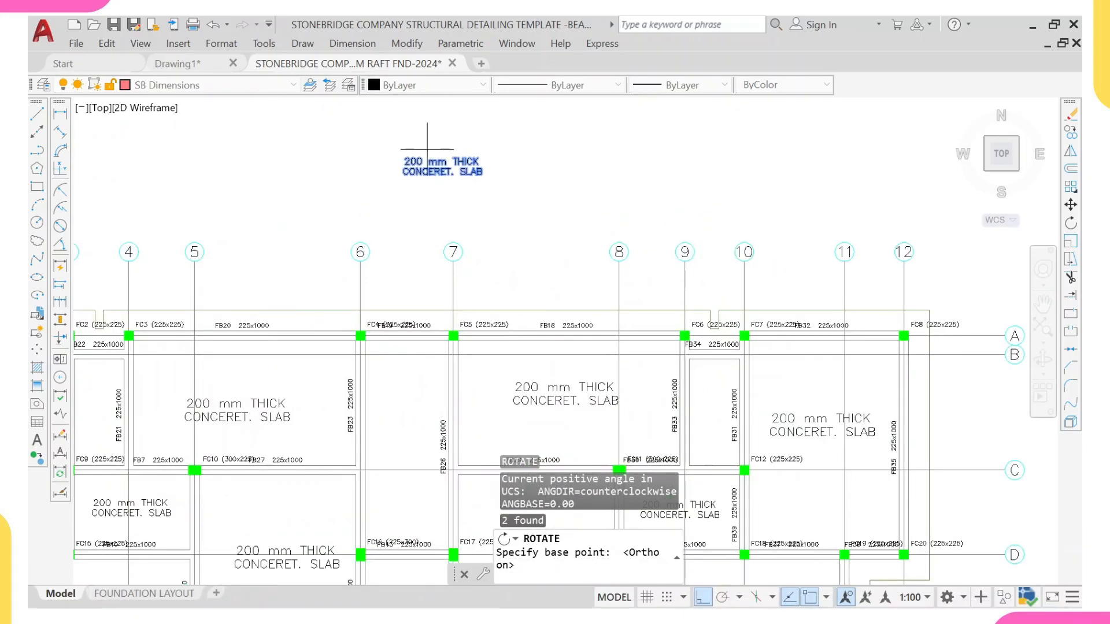
{"action": "left_click", "coordinate": [402, 162]}
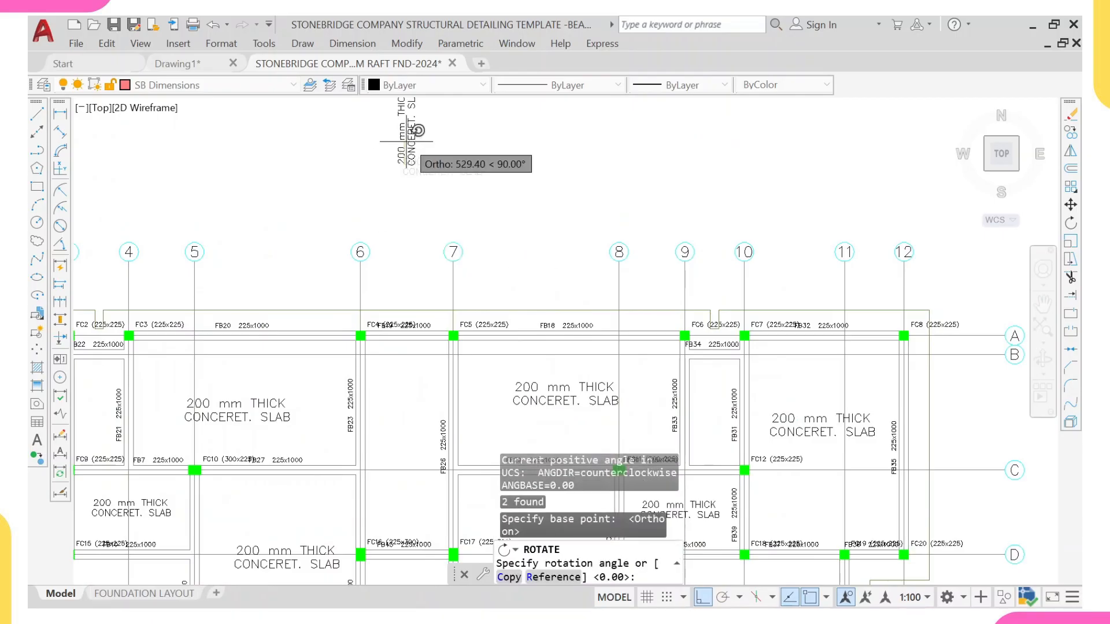
{"action": "middle_click_drag", "start_coordinate": [407, 141], "coordinate": [366, 319]}
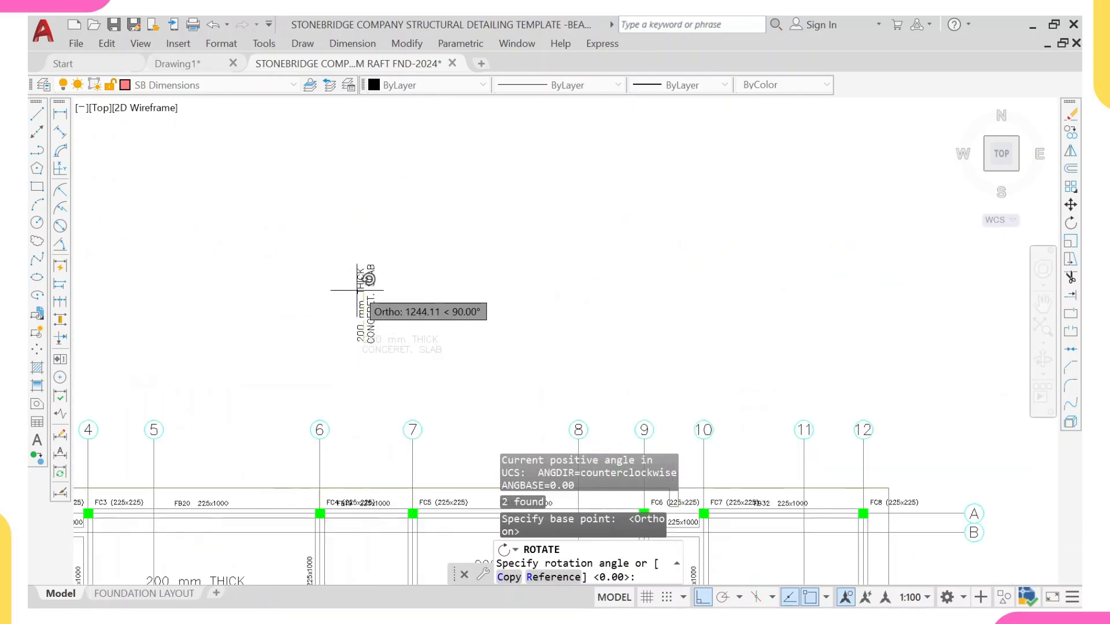
{"action": "left_click", "coordinate": [358, 287]}
Step: Copy the vertical slab label into the upper and lower narrow panels between grids 6 and 7
{"action": "left_click", "coordinate": [383, 317]}
{"action": "left_click", "coordinate": [325, 369]}
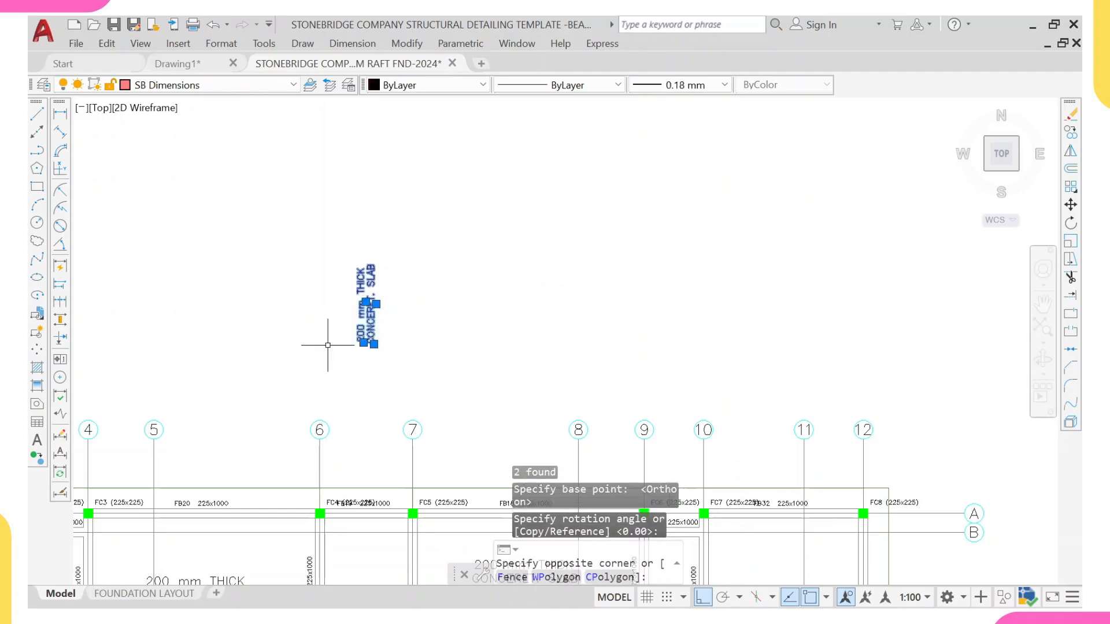
{"action": "key", "text": "Return"}
{"action": "scroll", "coordinate": [365, 333], "scroll_direction": "up", "scroll_amount": 4}
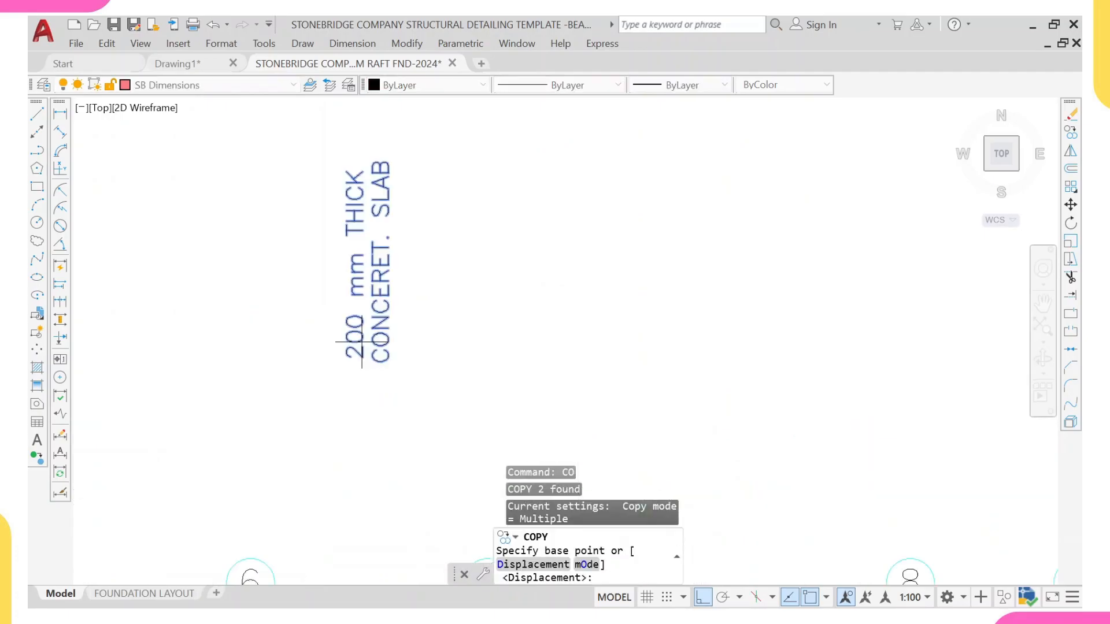
{"action": "left_click", "coordinate": [360, 356]}
{"action": "scroll", "coordinate": [367, 323], "scroll_direction": "down", "scroll_amount": 8}
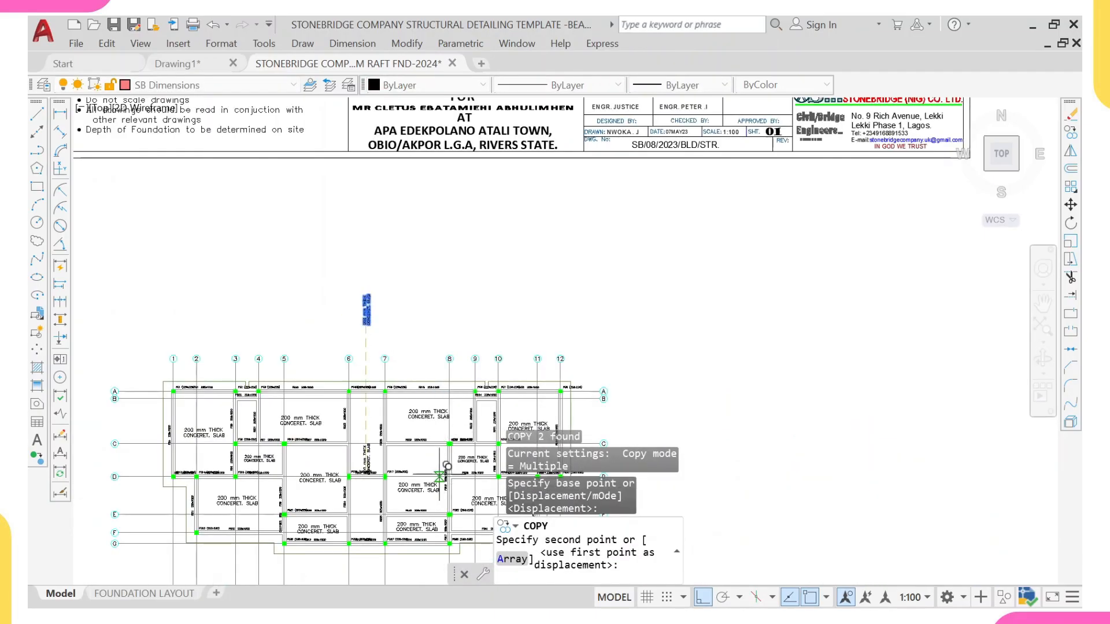
{"action": "key", "text": "F8"}
{"action": "scroll", "coordinate": [354, 453], "scroll_direction": "up", "scroll_amount": 6}
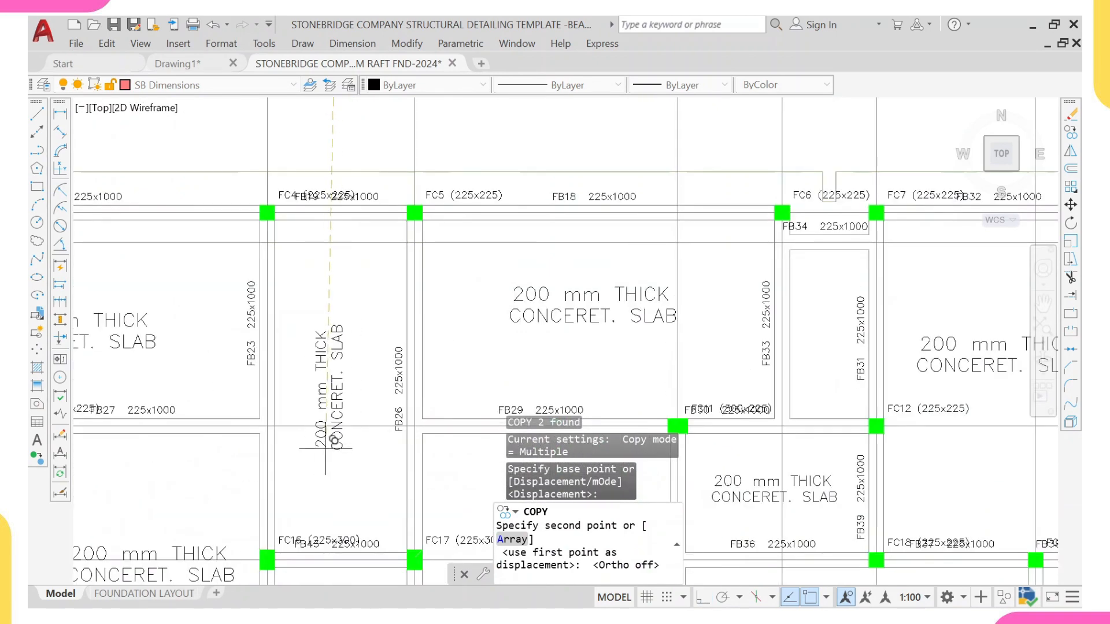
{"action": "left_click", "coordinate": [321, 442]}
{"action": "scroll", "coordinate": [312, 450], "scroll_direction": "down", "scroll_amount": 6}
{"action": "scroll", "coordinate": [347, 434], "scroll_direction": "up", "scroll_amount": 4}
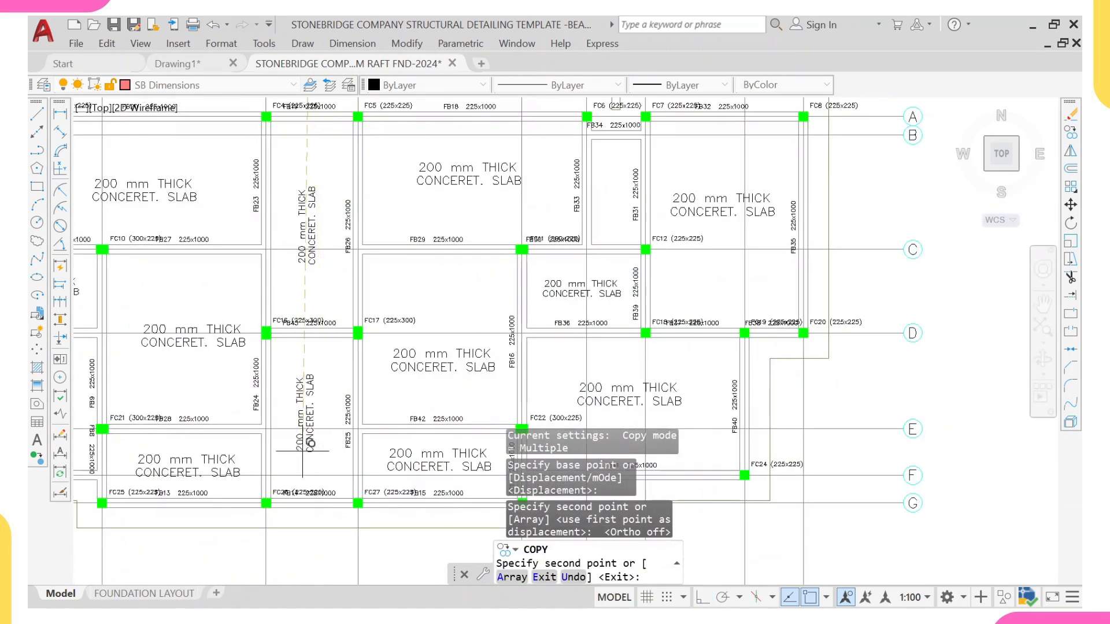
{"action": "left_click", "coordinate": [306, 454]}
Step: Place further copies of the vertical slab label in the narrow panels between grids 3–4 and 9–10, then finish copying
{"action": "scroll", "coordinate": [297, 327], "scroll_direction": "down", "scroll_amount": 4}
{"action": "scroll", "coordinate": [177, 254], "scroll_direction": "up", "scroll_amount": 6}
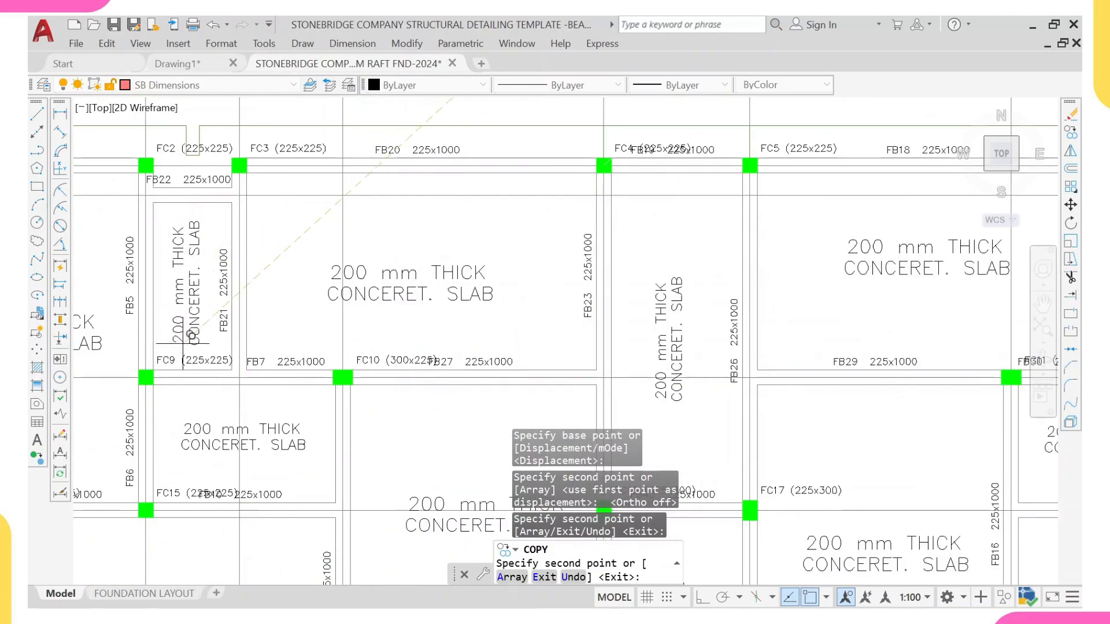
{"action": "left_click", "coordinate": [181, 344]}
{"action": "scroll", "coordinate": [421, 183], "scroll_direction": "down", "scroll_amount": 5}
{"action": "scroll", "coordinate": [552, 309], "scroll_direction": "up", "scroll_amount": 4}
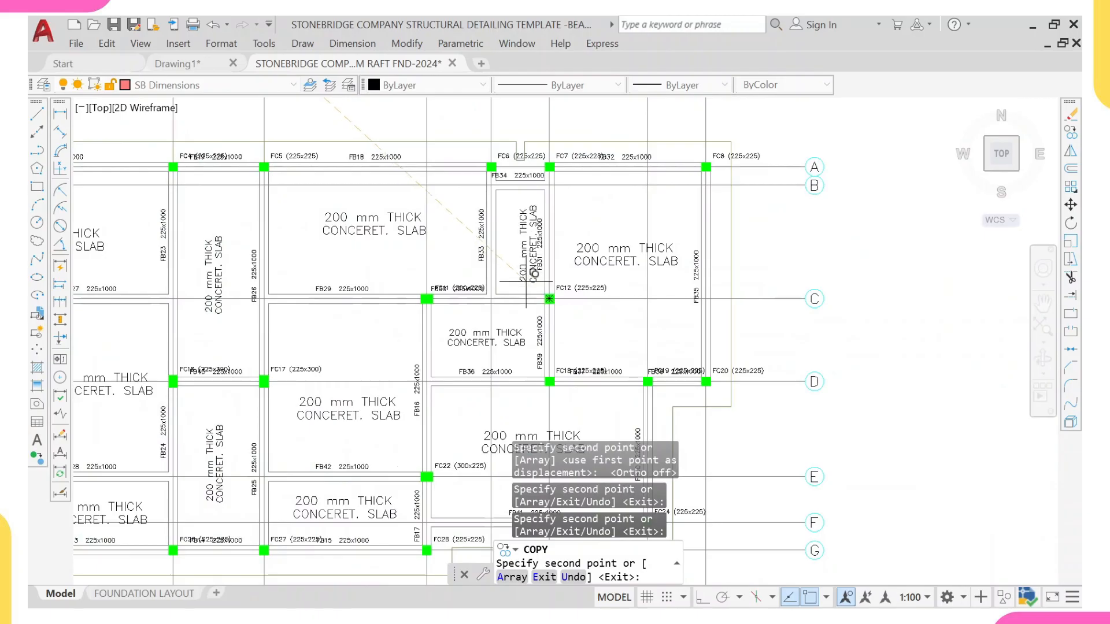
{"action": "scroll", "coordinate": [526, 282], "scroll_direction": "up", "scroll_amount": 2}
{"action": "left_click", "coordinate": [509, 273]}
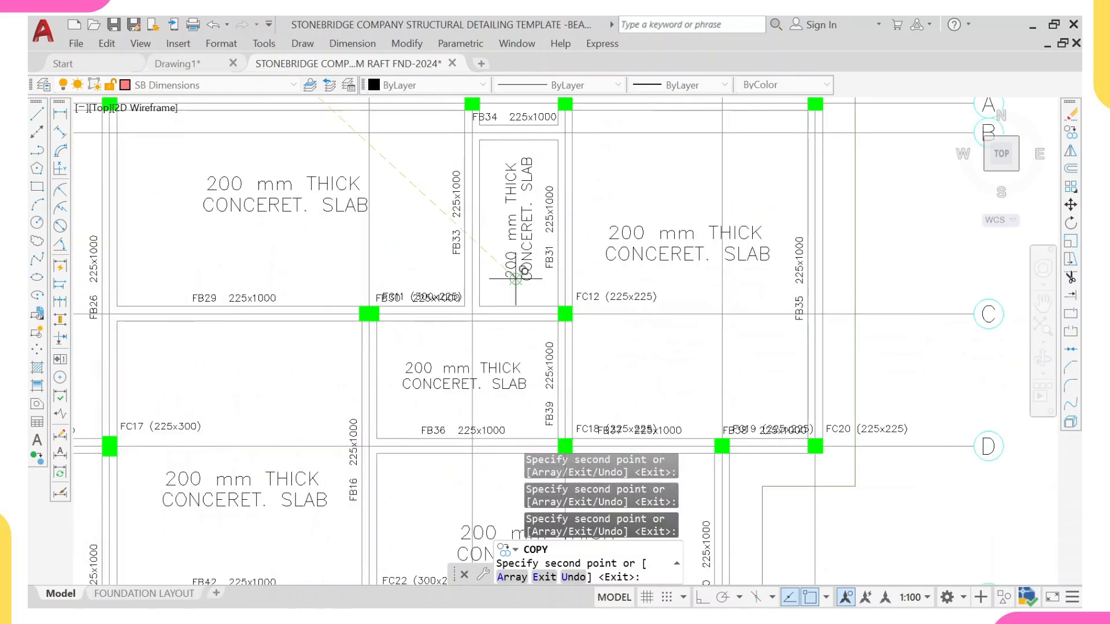
{"action": "scroll", "coordinate": [541, 287], "scroll_direction": "down", "scroll_amount": 6}
{"action": "key", "text": "Escape"}
Step: Examine the template's raft beam details sheet and its beam elevations
{"action": "scroll", "coordinate": [529, 320], "scroll_direction": "down", "scroll_amount": 2}
{"action": "middle_click_drag", "start_coordinate": [529, 321], "coordinate": [451, 354]}
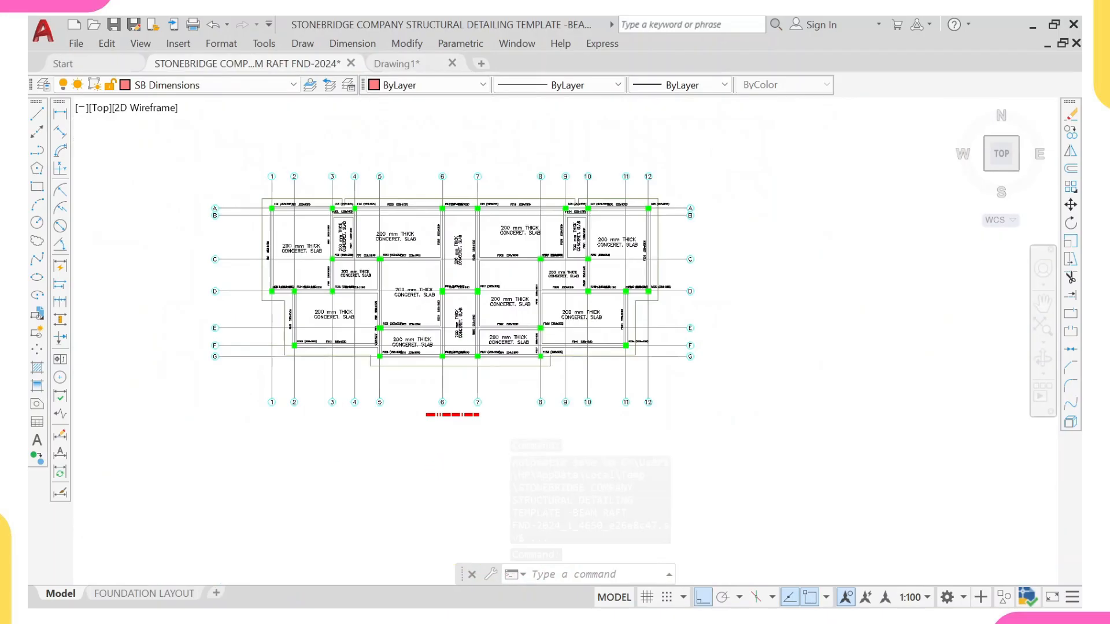
{"action": "scroll", "coordinate": [466, 393], "scroll_direction": "down", "scroll_amount": 4}
{"action": "middle_click_drag", "start_coordinate": [465, 393], "coordinate": [459, 305]}
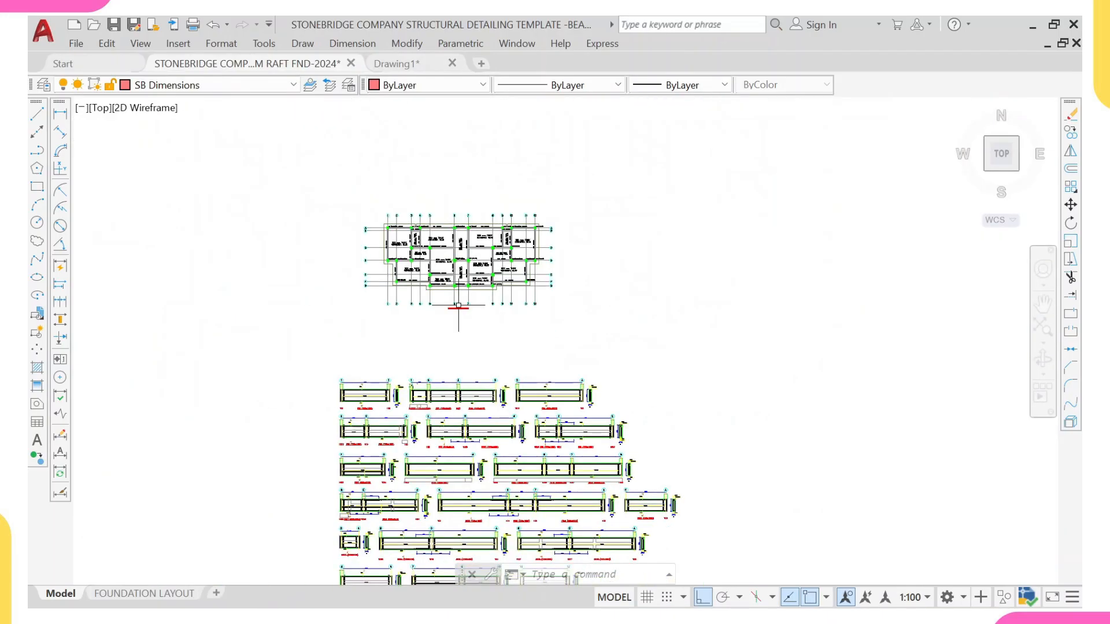
{"action": "scroll", "coordinate": [438, 364], "scroll_direction": "up", "scroll_amount": 4}
{"action": "scroll", "coordinate": [382, 310], "scroll_direction": "down", "scroll_amount": 1}
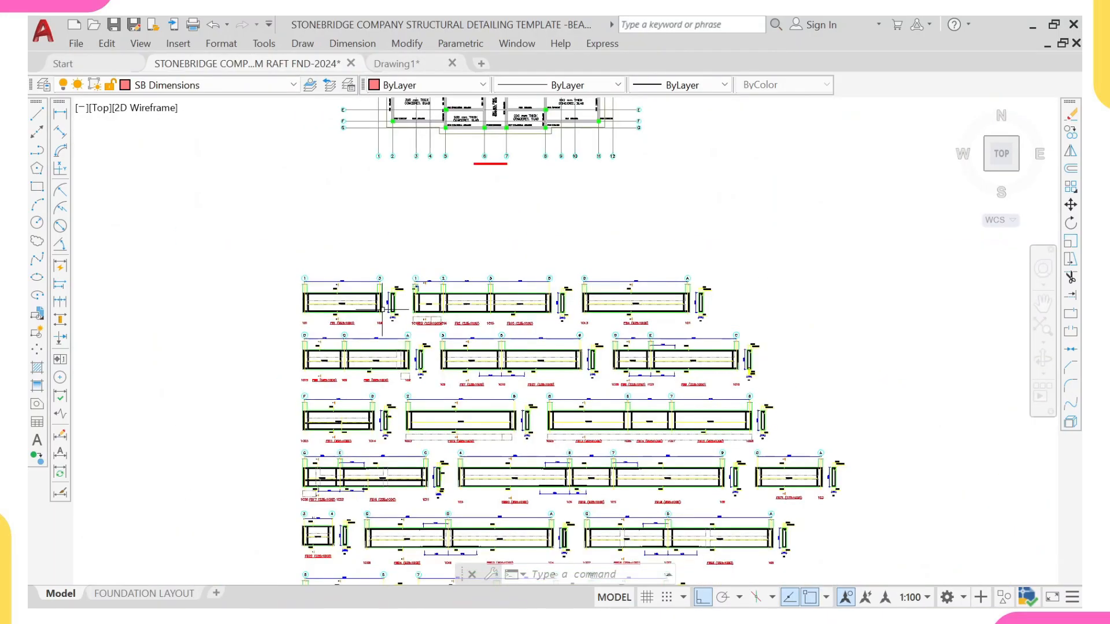
{"action": "middle_click_drag", "start_coordinate": [483, 207], "coordinate": [456, 310]}
{"action": "scroll", "coordinate": [456, 310], "scroll_direction": "down", "scroll_amount": 2}
{"action": "mouse_move", "coordinate": [602, 255]}
{"action": "middle_mouse_down"}
{"action": "mouse_move", "coordinate": [431, 439]}
{"action": "mouse_move", "coordinate": [443, 430]}
{"action": "middle_mouse_up"}
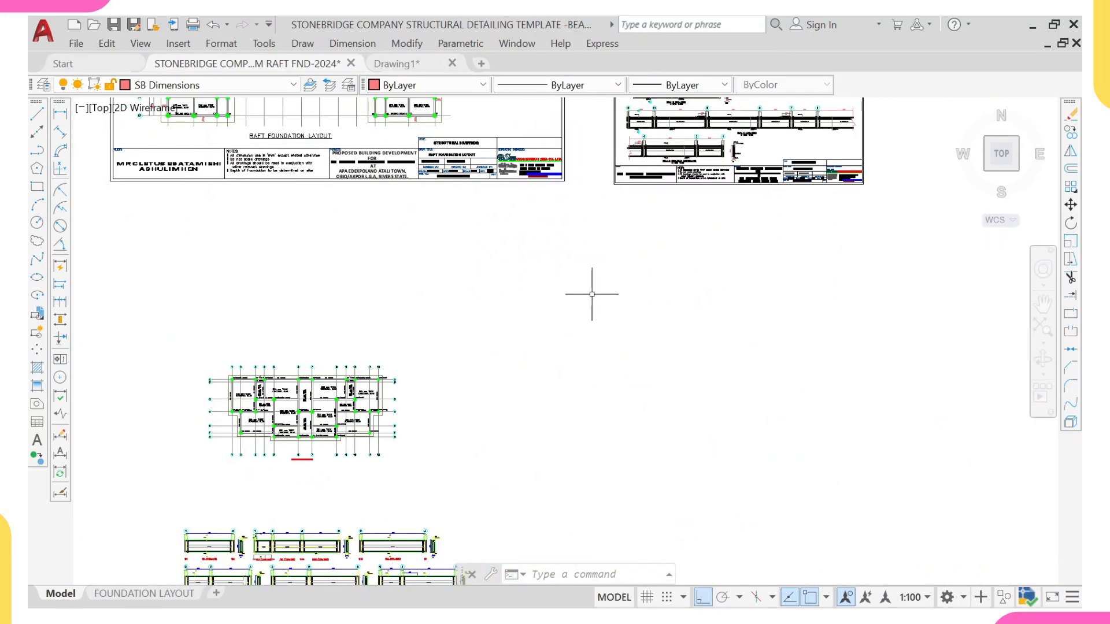
{"action": "middle_click_drag", "start_coordinate": [692, 150], "coordinate": [539, 350]}
{"action": "scroll", "coordinate": [500, 283], "scroll_direction": "up", "scroll_amount": 5}
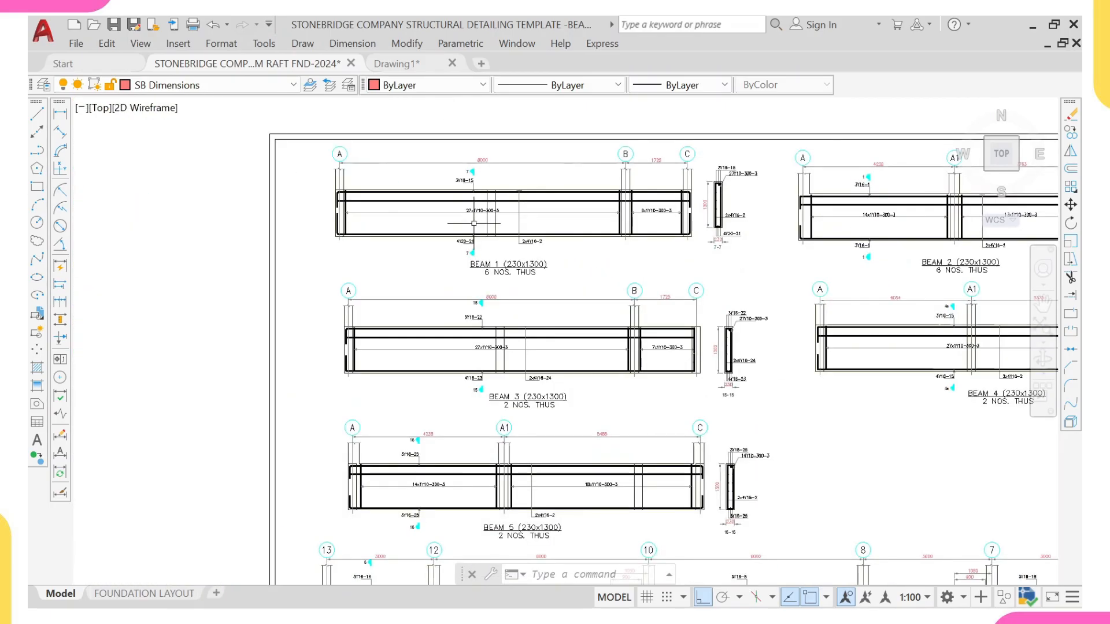
{"action": "scroll", "coordinate": [572, 285], "scroll_direction": "down", "scroll_amount": 4}
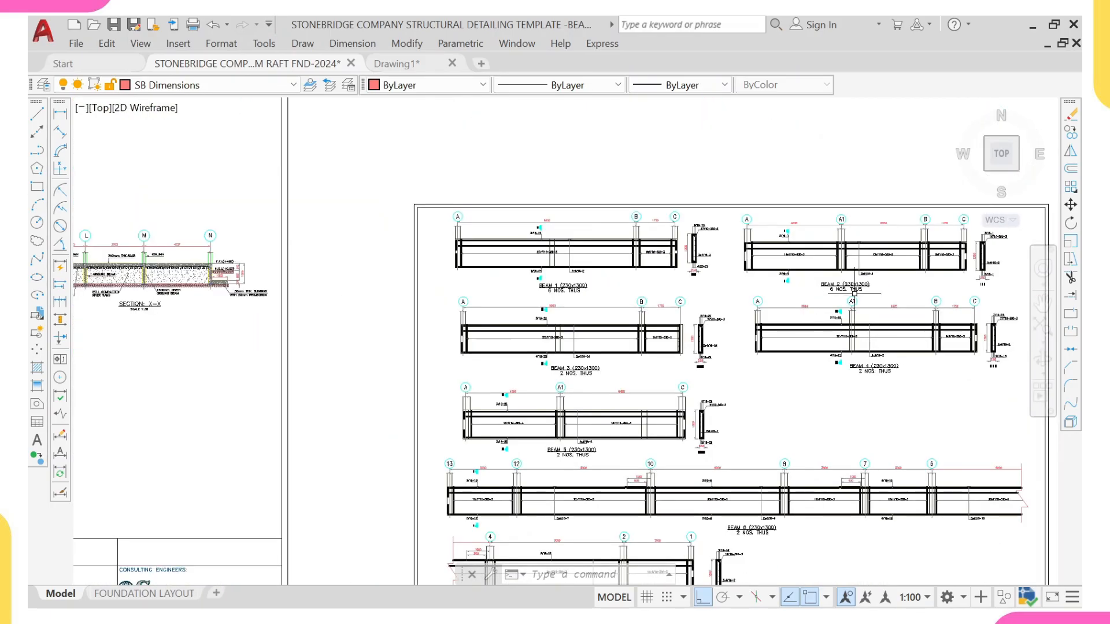
{"action": "scroll", "coordinate": [974, 293], "scroll_direction": "up", "scroll_amount": 4}
{"action": "scroll", "coordinate": [664, 421], "scroll_direction": "down", "scroll_amount": 4}
{"action": "scroll", "coordinate": [664, 405], "scroll_direction": "up", "scroll_amount": 5}
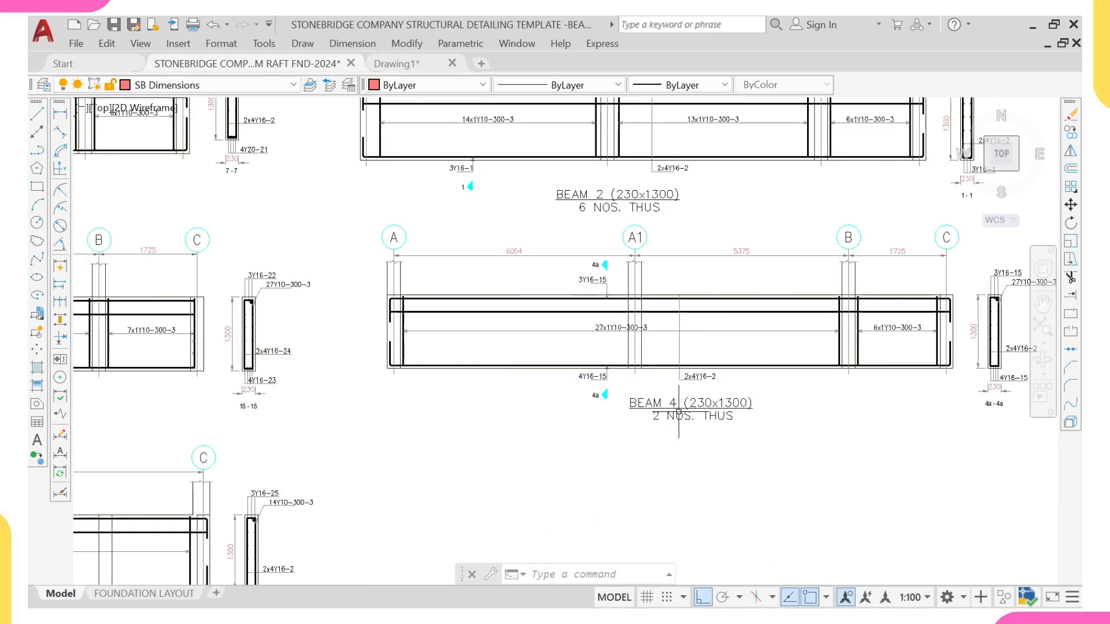
{"action": "scroll", "coordinate": [685, 400], "scroll_direction": "down", "scroll_amount": 3}
{"action": "scroll", "coordinate": [481, 340], "scroll_direction": "down", "scroll_amount": 8}
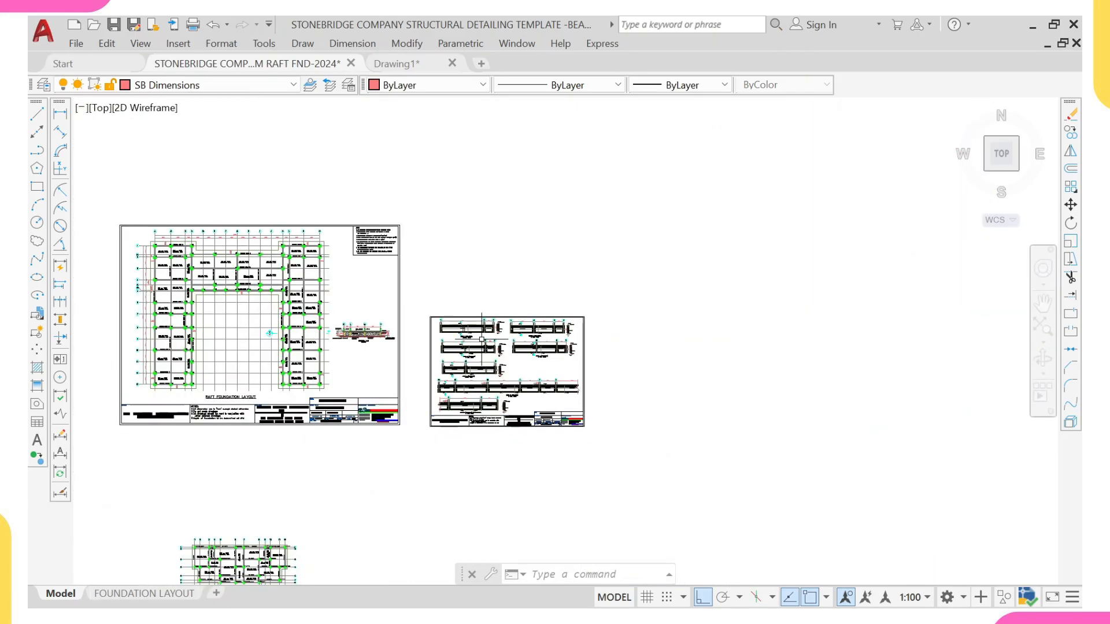
Step: Copy the template's sheet frame and title block from the raft beam details sheet three times into empty space to create blank sheets
{"action": "middle_click_drag", "start_coordinate": [481, 340], "coordinate": [504, 289]}
{"action": "scroll", "coordinate": [586, 358], "scroll_direction": "up", "scroll_amount": 6}
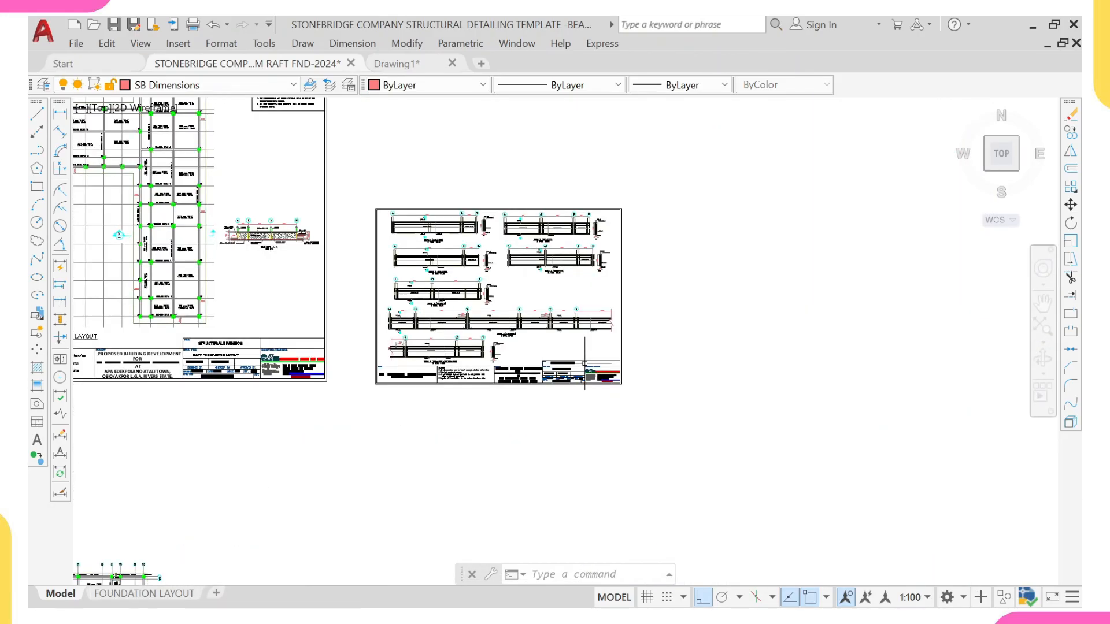
{"action": "left_click", "coordinate": [660, 356]}
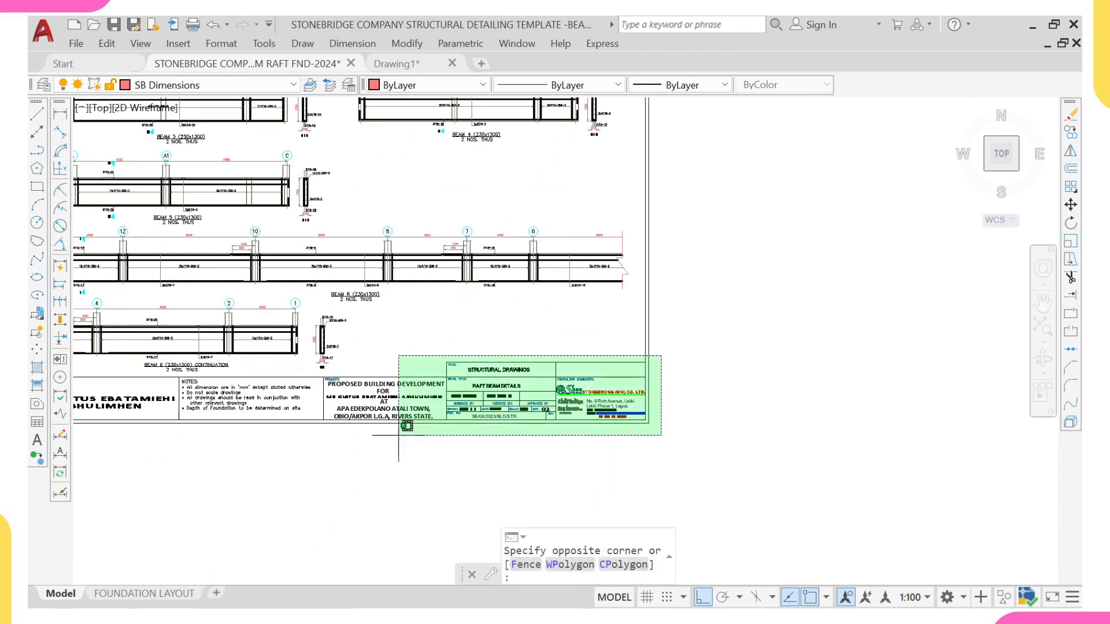
{"action": "middle_click_drag", "start_coordinate": [399, 419], "coordinate": [636, 395]}
{"action": "left_click", "coordinate": [671, 384]}
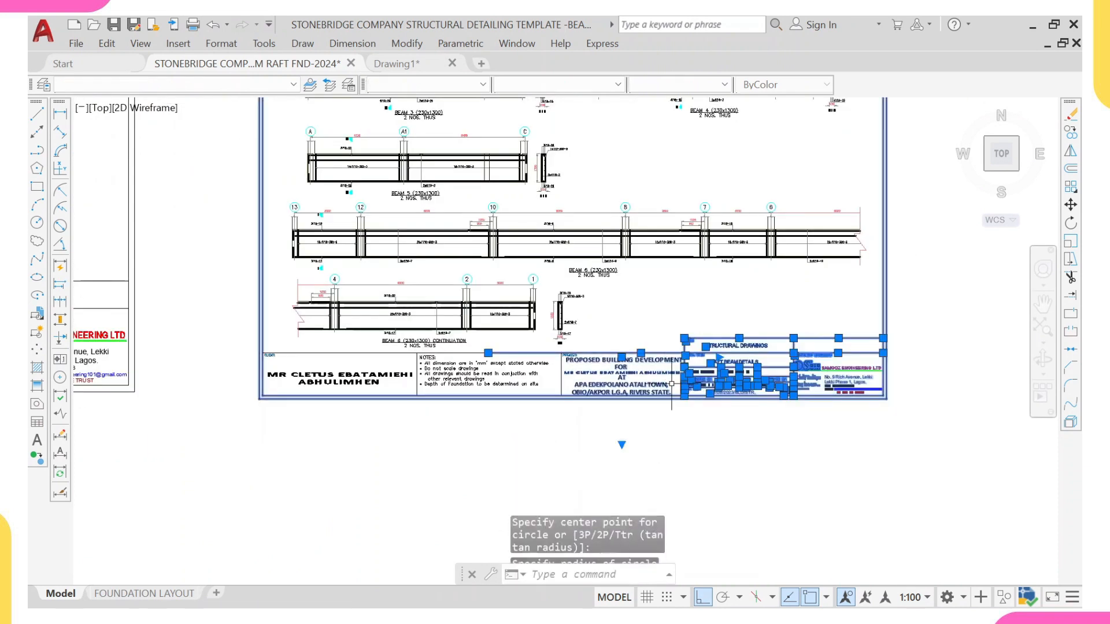
{"action": "left_click", "coordinate": [674, 347]}
{"action": "left_click", "coordinate": [241, 428]}
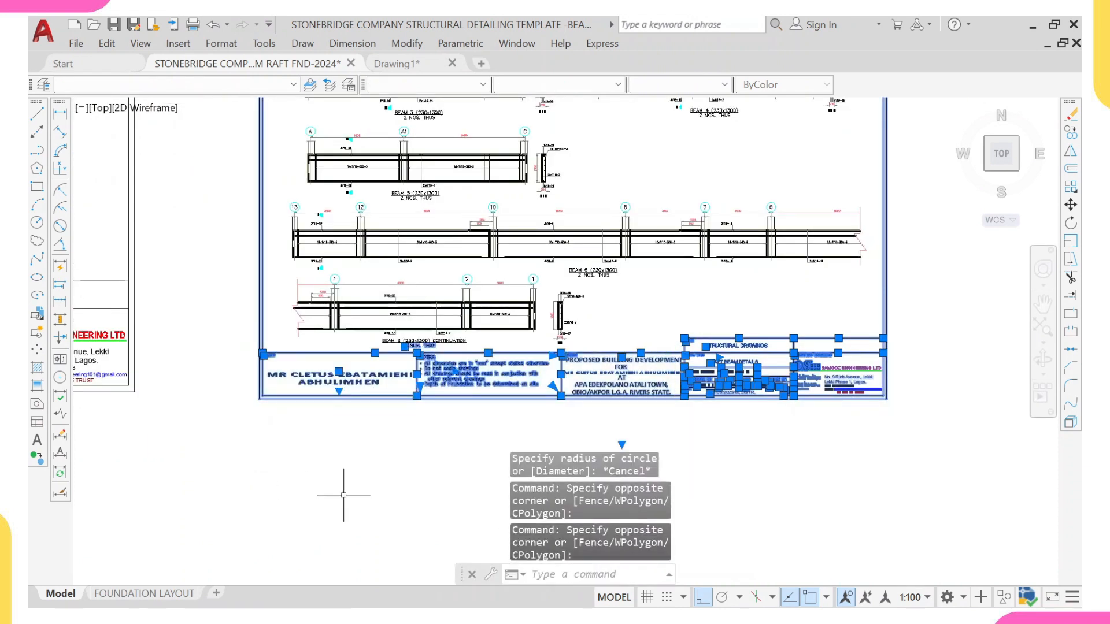
{"action": "key", "text": "Return"}
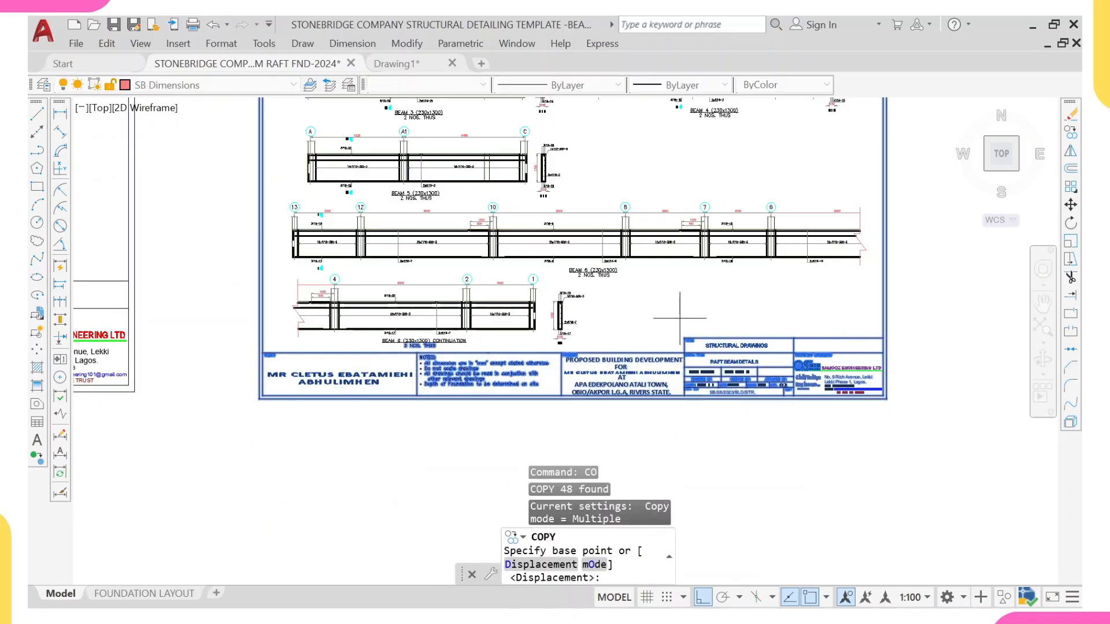
{"action": "left_click", "coordinate": [719, 289]}
{"action": "scroll", "coordinate": [423, 378], "scroll_direction": "down", "scroll_amount": 13}
{"action": "scroll", "coordinate": [398, 425], "scroll_direction": "up", "scroll_amount": 5}
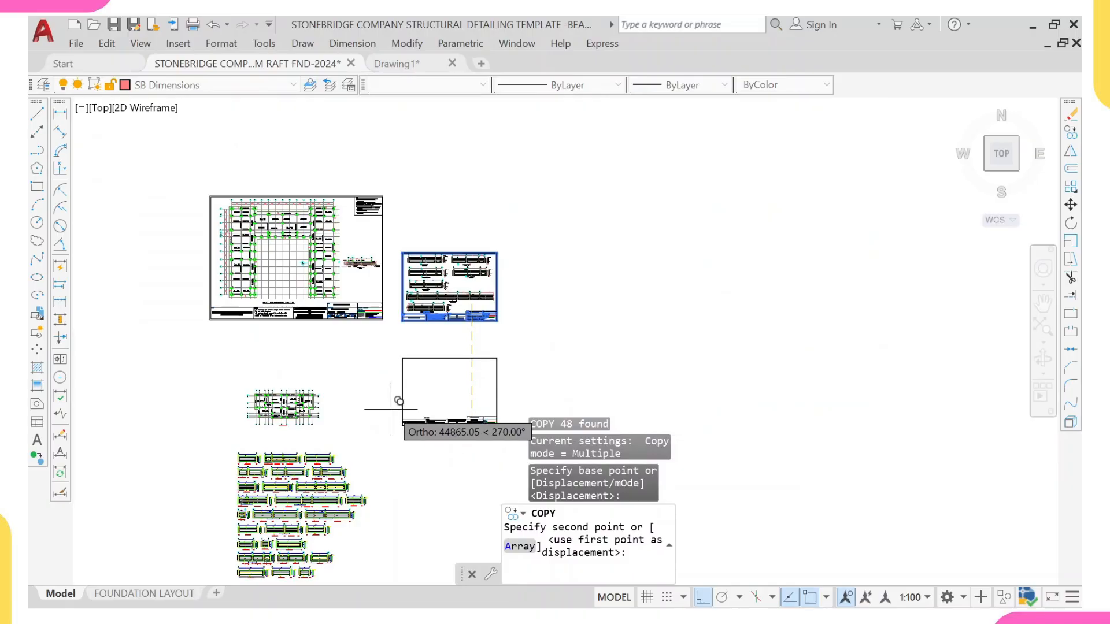
{"action": "key", "text": "F8"}
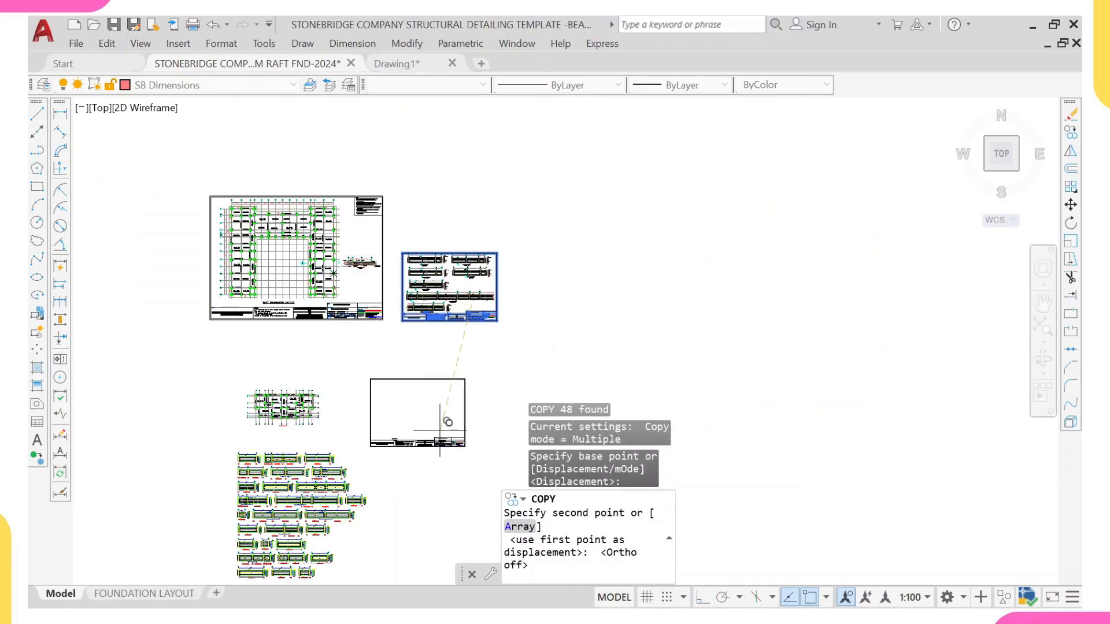
{"action": "mouse_move", "coordinate": [442, 417]}
{"action": "middle_mouse_down"}
{"action": "mouse_move", "coordinate": [429, 366]}
{"action": "mouse_move", "coordinate": [449, 339]}
{"action": "middle_mouse_up"}
{"action": "scroll", "coordinate": [421, 374], "scroll_direction": "up", "scroll_amount": 2}
{"action": "scroll", "coordinate": [466, 375], "scroll_direction": "down", "scroll_amount": 4}
{"action": "scroll", "coordinate": [449, 338], "scroll_direction": "up", "scroll_amount": 2}
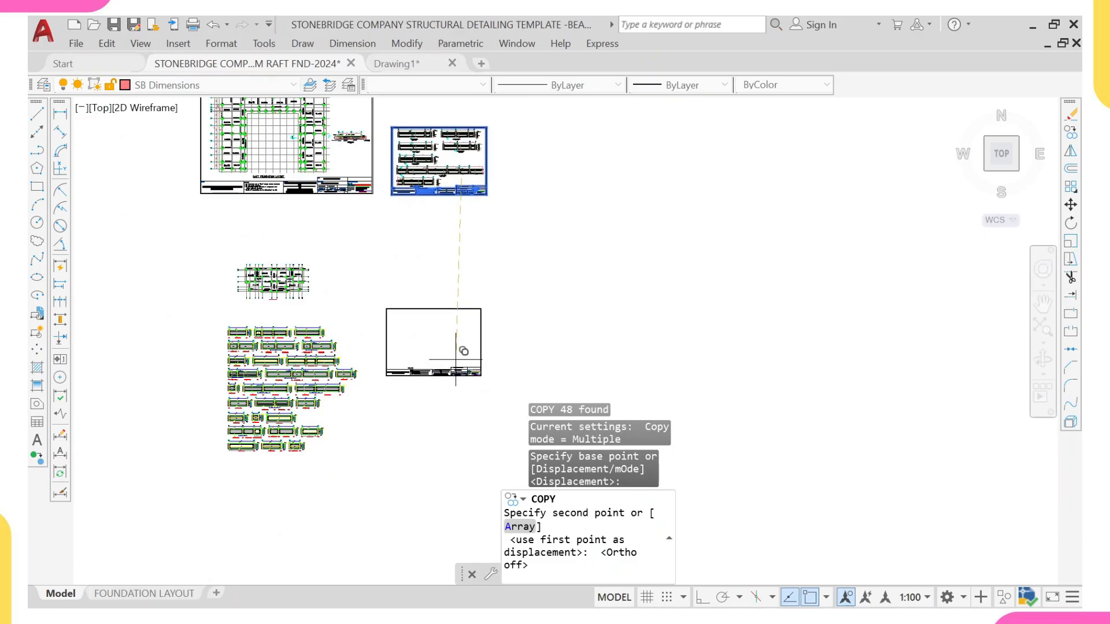
{"action": "left_click", "coordinate": [456, 359]}
{"action": "left_click", "coordinate": [456, 442]}
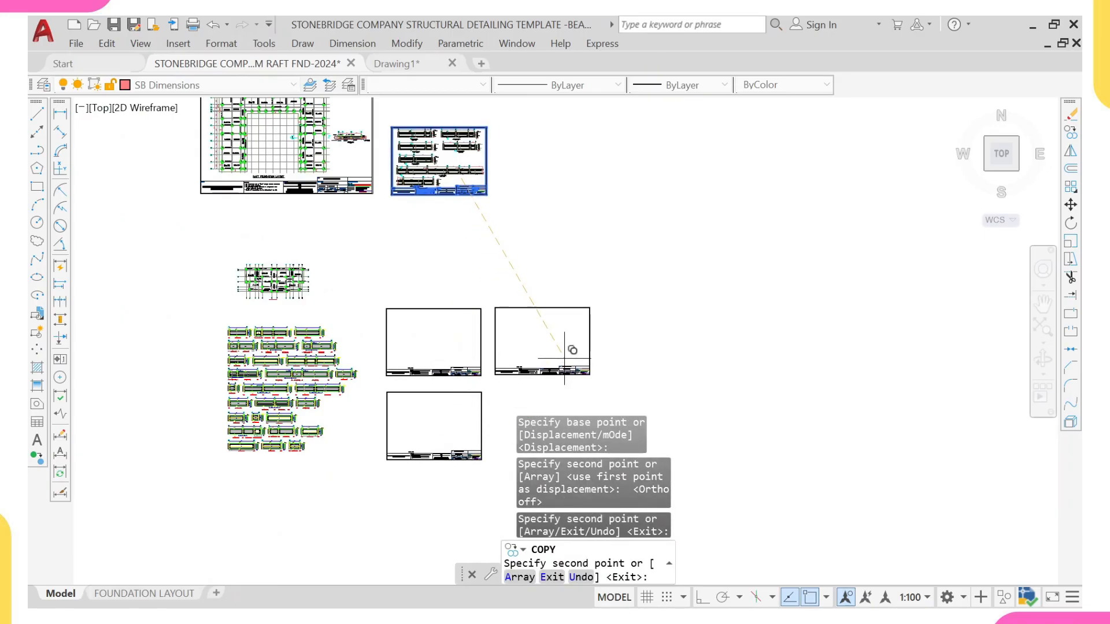
{"action": "left_click", "coordinate": [564, 358]}
{"action": "key", "text": "Escape"}
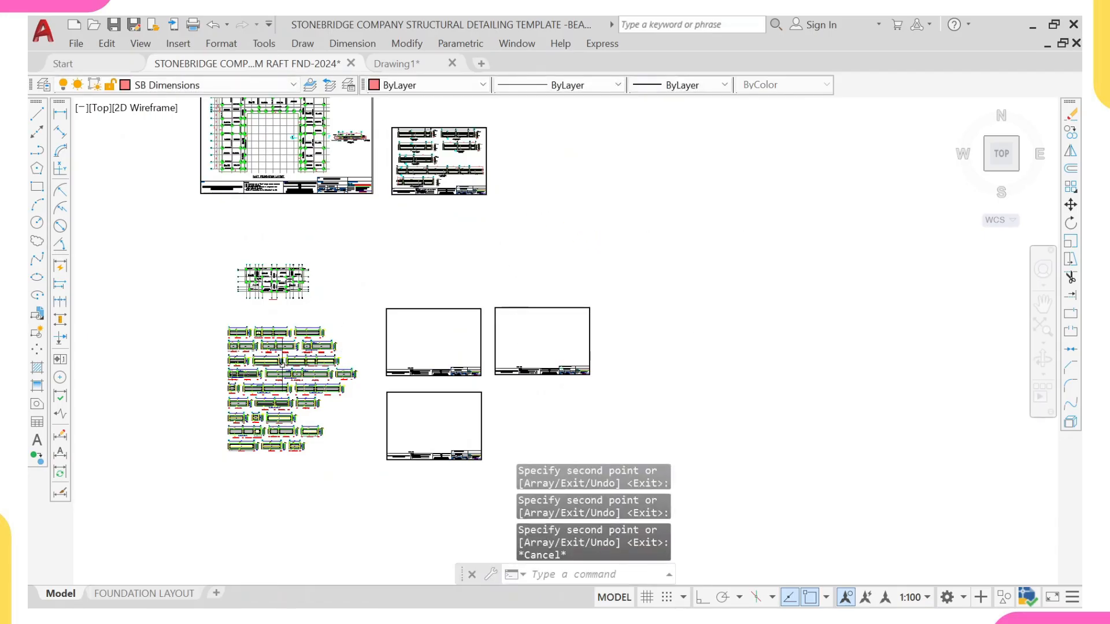
Step: Copy the GROUND BEAM 5 label onto the exported plan's beam FB1 along the top between grids 1 and 3
{"action": "middle_click_drag", "start_coordinate": [282, 363], "coordinate": [379, 422]}
{"action": "scroll", "coordinate": [395, 181], "scroll_direction": "up", "scroll_amount": 4}
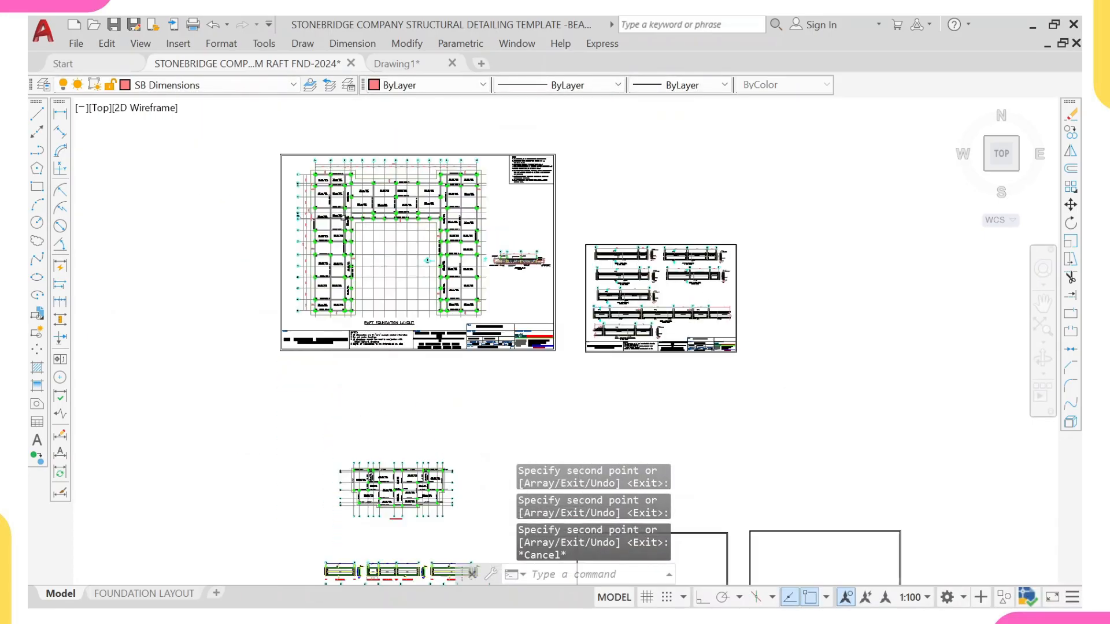
{"action": "scroll", "coordinate": [341, 214], "scroll_direction": "down", "scroll_amount": 4}
{"action": "scroll", "coordinate": [346, 216], "scroll_direction": "up", "scroll_amount": 6}
{"action": "scroll", "coordinate": [346, 216], "scroll_direction": "up", "scroll_amount": 6}
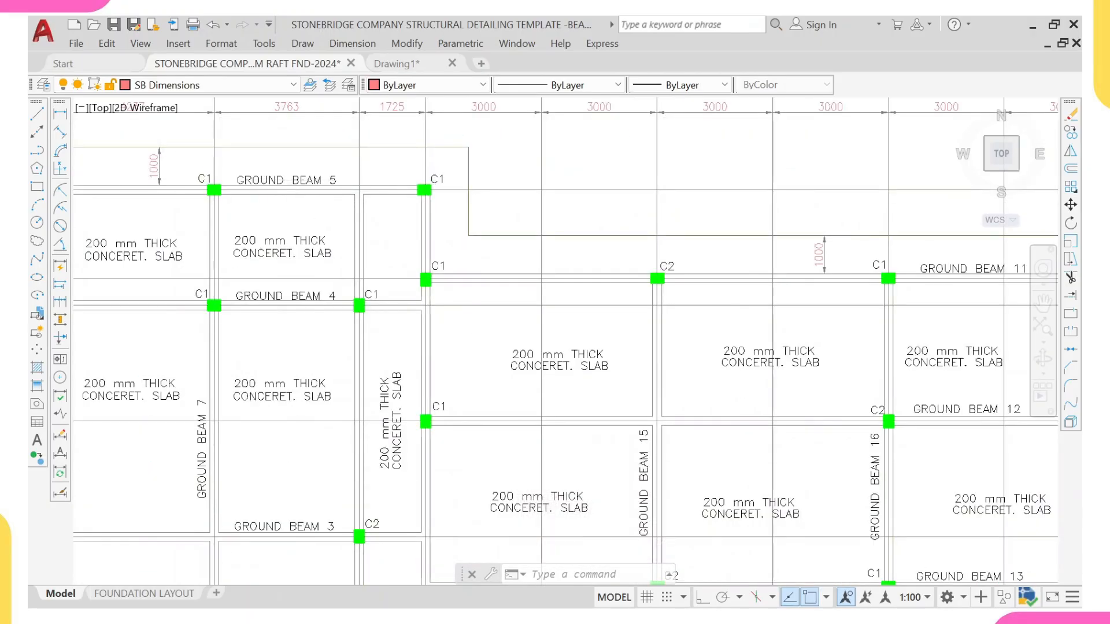
{"action": "left_click", "coordinate": [308, 180]}
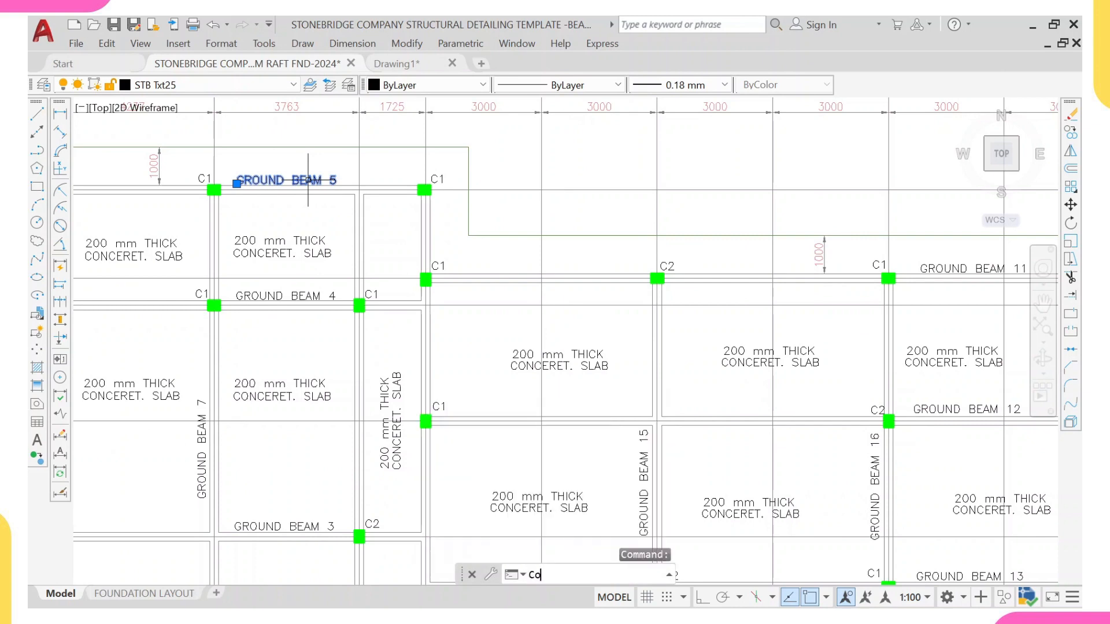
{"action": "key", "text": "Return"}
{"action": "left_click", "coordinate": [299, 184]}
{"action": "scroll", "coordinate": [380, 319], "scroll_direction": "down", "scroll_amount": 8}
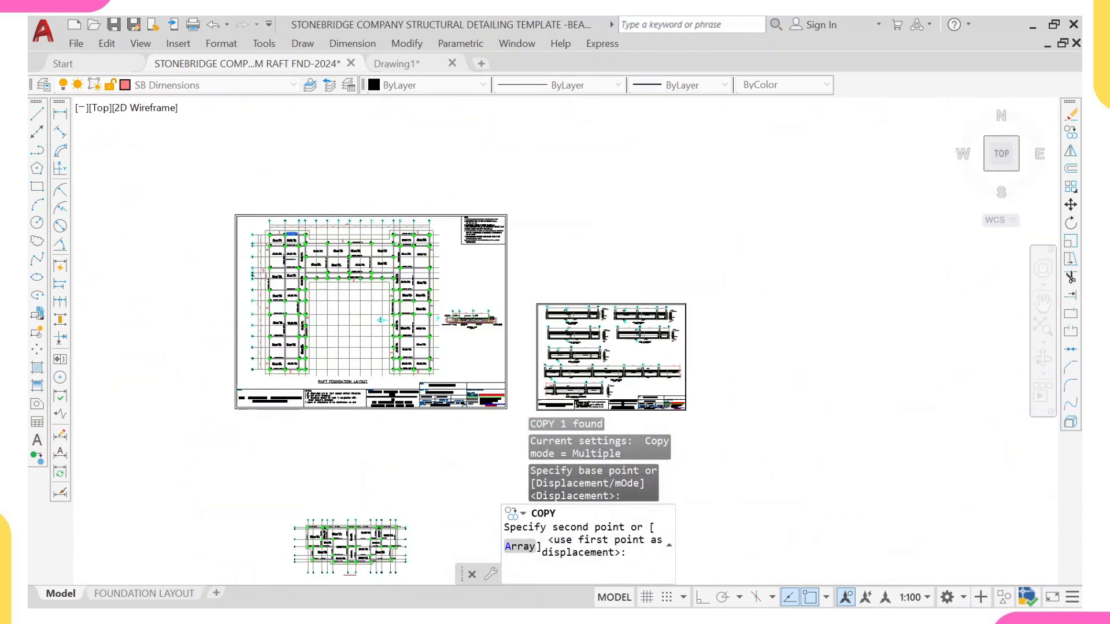
{"action": "middle_click_drag", "start_coordinate": [324, 511], "coordinate": [340, 358]}
{"action": "scroll", "coordinate": [342, 367], "scroll_direction": "up", "scroll_amount": 11}
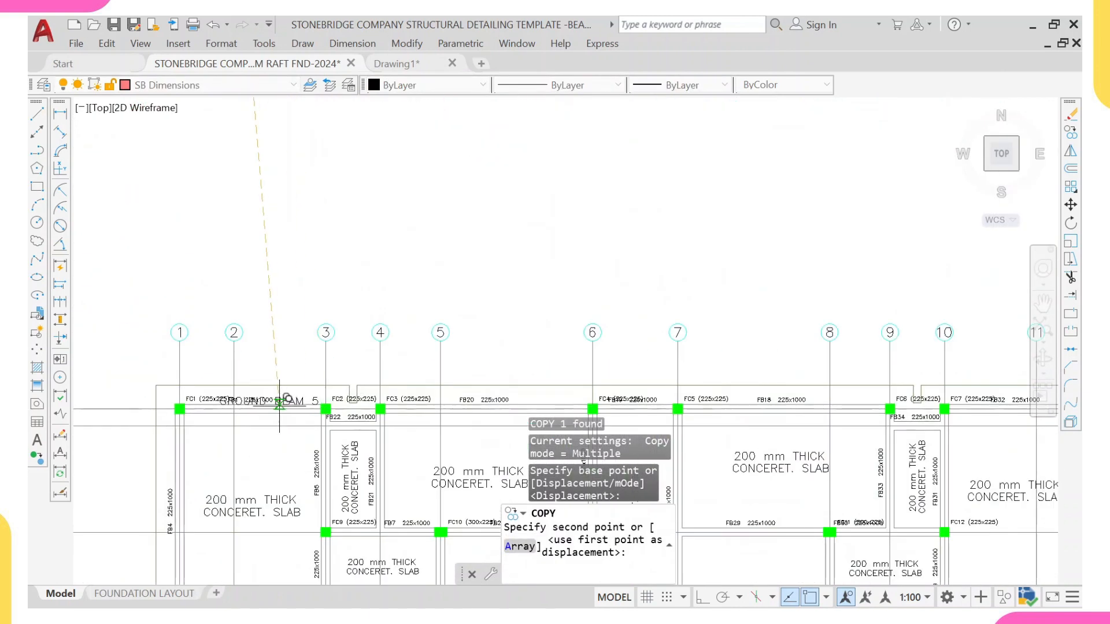
{"action": "scroll", "coordinate": [275, 399], "scroll_direction": "down", "scroll_amount": 10}
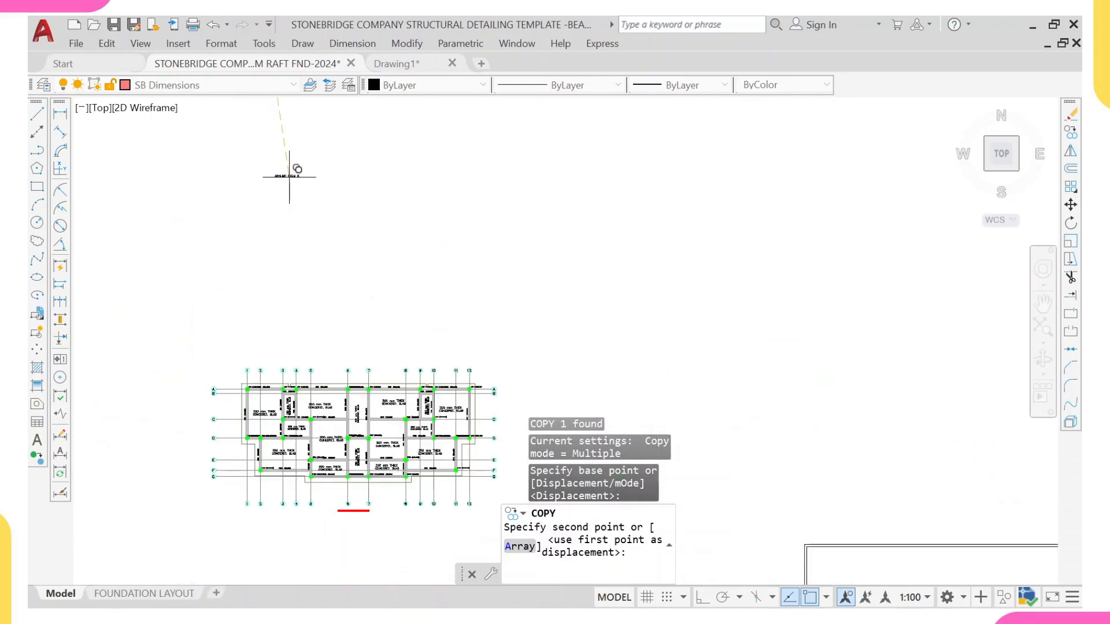
{"action": "scroll", "coordinate": [243, 344], "scroll_direction": "up", "scroll_amount": 6}
{"action": "scroll", "coordinate": [250, 381], "scroll_direction": "down", "scroll_amount": 8}
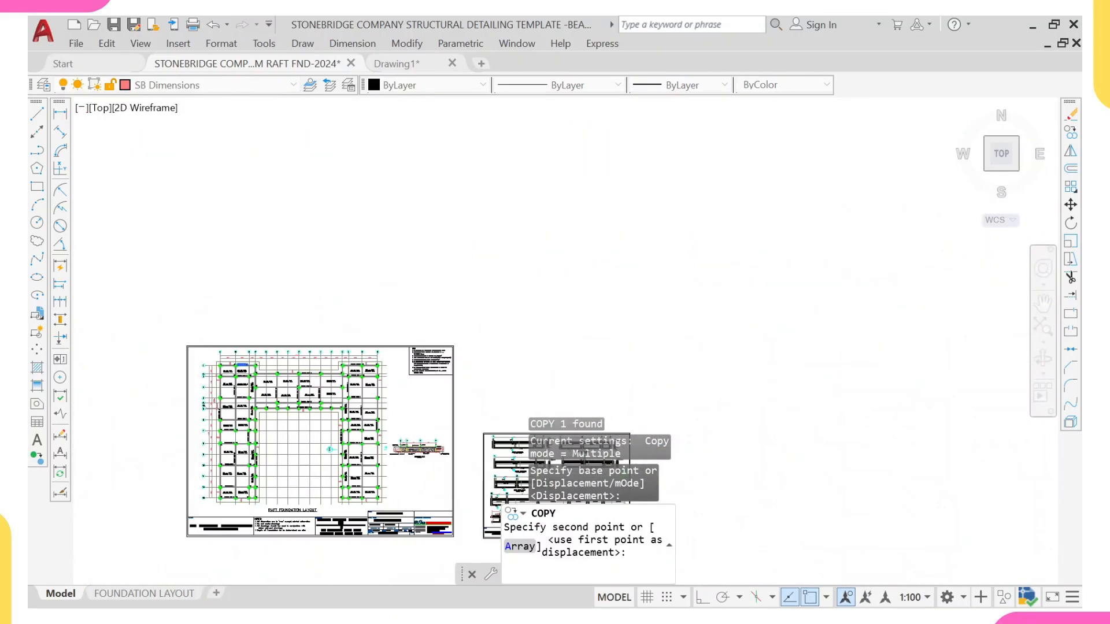
{"action": "middle_click_drag", "start_coordinate": [261, 474], "coordinate": [265, 440]}
{"action": "scroll", "coordinate": [256, 454], "scroll_direction": "up", "scroll_amount": 2}
{"action": "scroll", "coordinate": [271, 506], "scroll_direction": "up", "scroll_amount": 10}
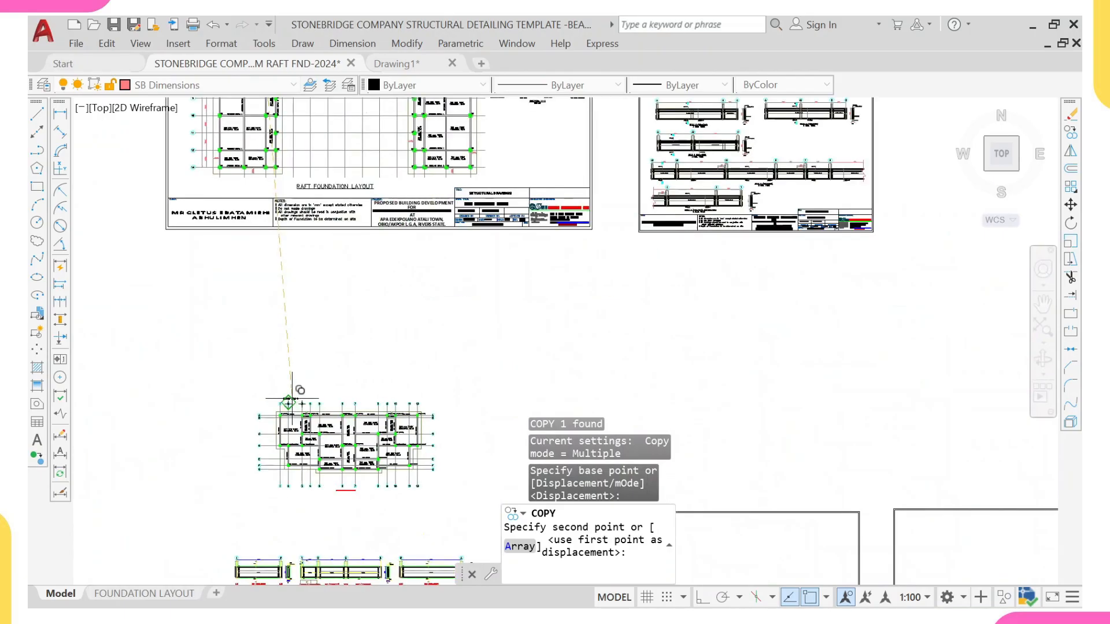
{"action": "scroll", "coordinate": [370, 442], "scroll_direction": "up", "scroll_amount": 2}
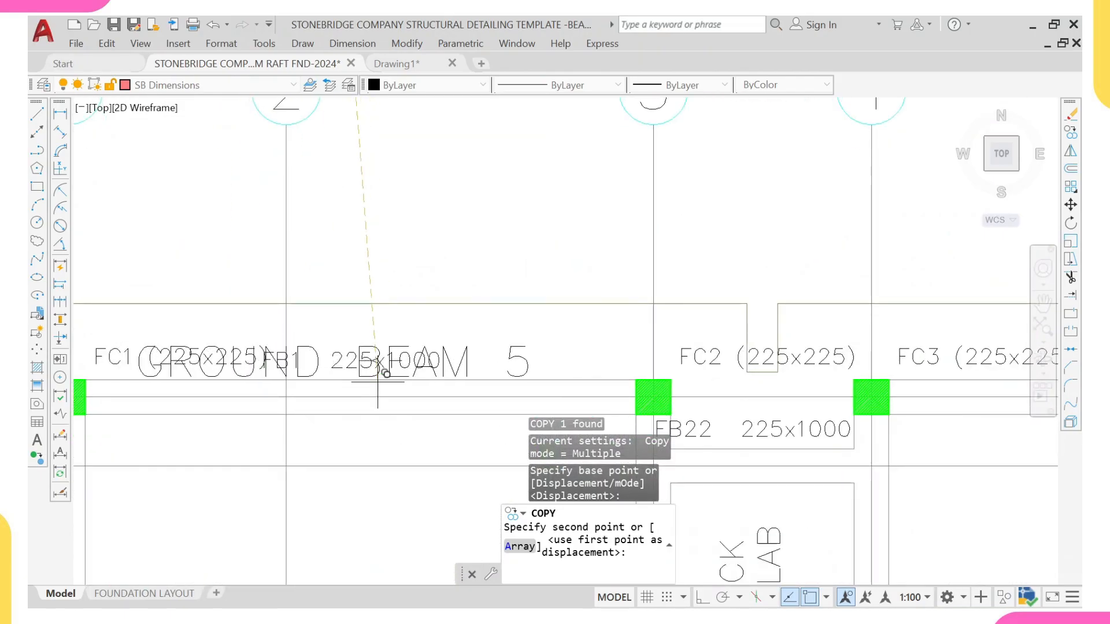
{"action": "left_click", "coordinate": [372, 379]}
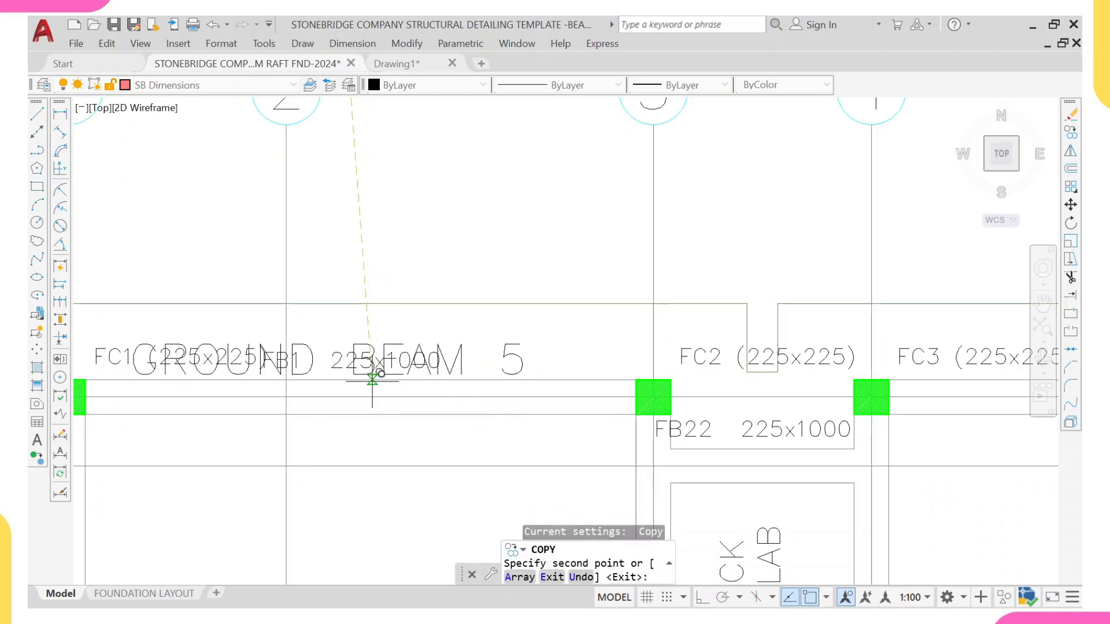
{"action": "key", "text": "Escape"}
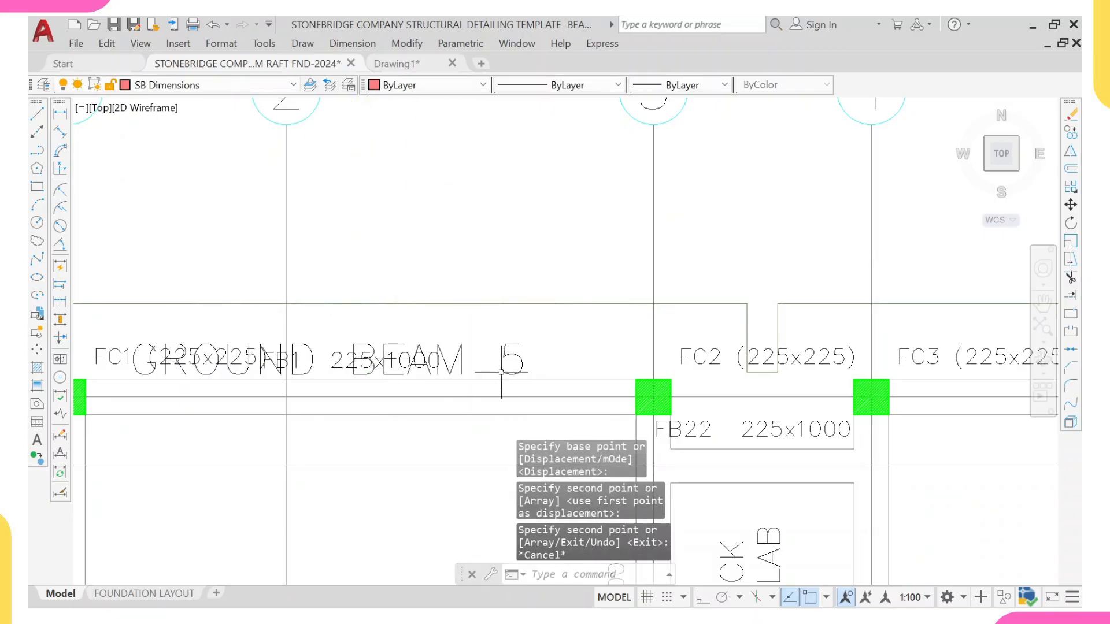
Step: Edit the copied beam label's number so it reads GROUND BEAM 1
{"action": "double_click", "coordinate": [512, 354]}
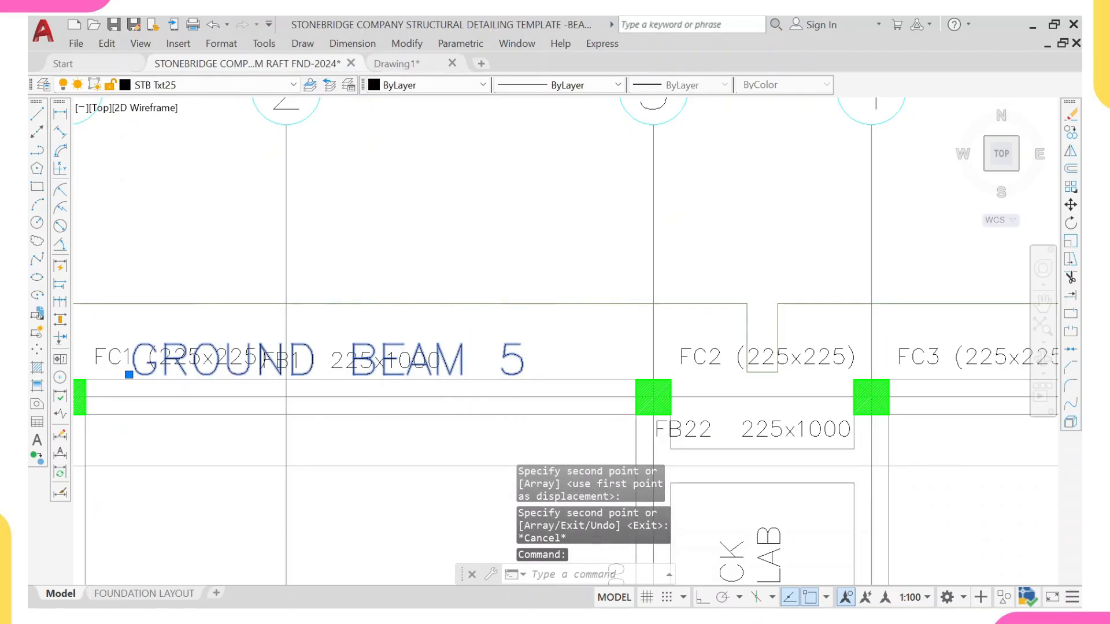
{"action": "left_click", "coordinate": [525, 356]}
{"action": "key", "text": "BackSpace"}
{"action": "type", "text": "1"}
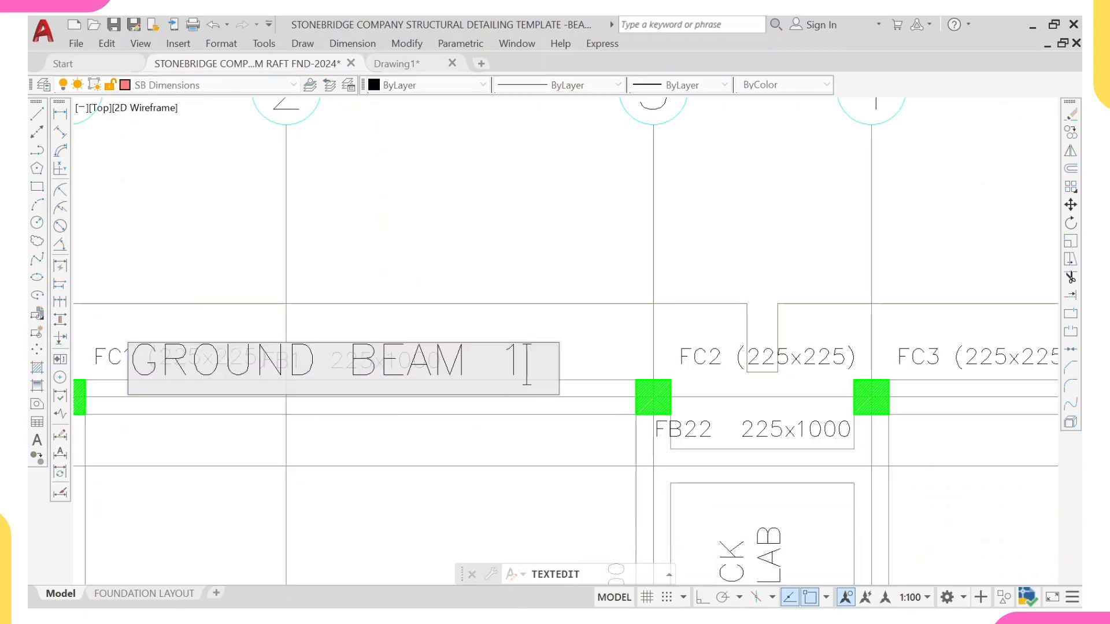
{"action": "left_click", "coordinate": [521, 284]}
{"action": "scroll", "coordinate": [329, 380], "scroll_direction": "up", "scroll_amount": 2}
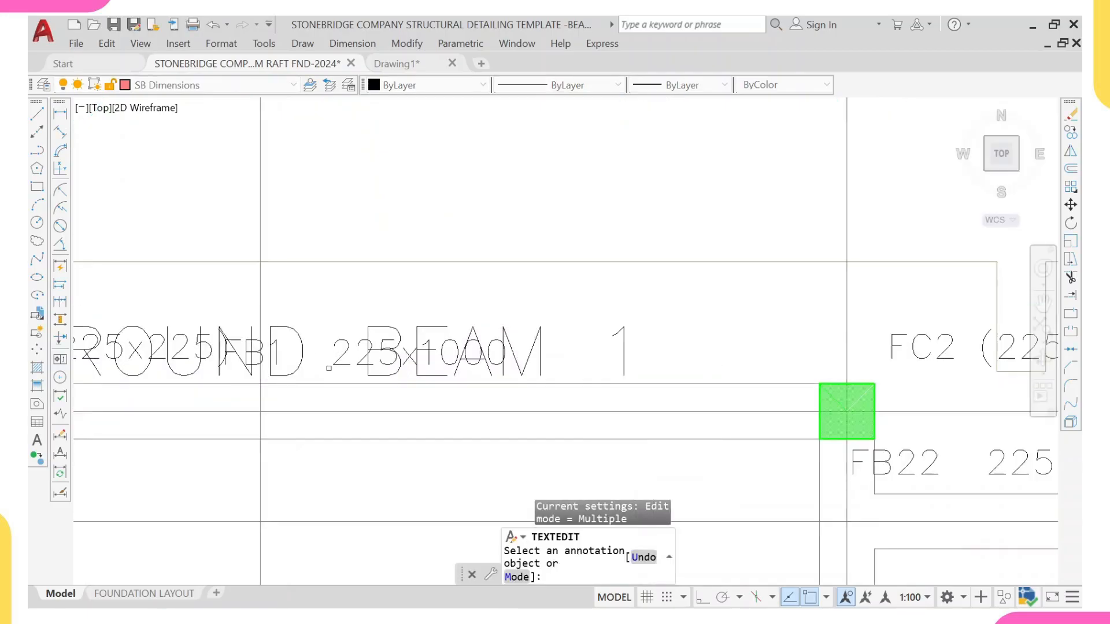
{"action": "key", "text": "Escape"}
Step: Inspect the exported FB1 beam label lying under the new ground beam label
{"action": "middle_click_drag", "start_coordinate": [278, 356], "coordinate": [393, 315]}
{"action": "scroll", "coordinate": [284, 367], "scroll_direction": "down", "scroll_amount": 4}
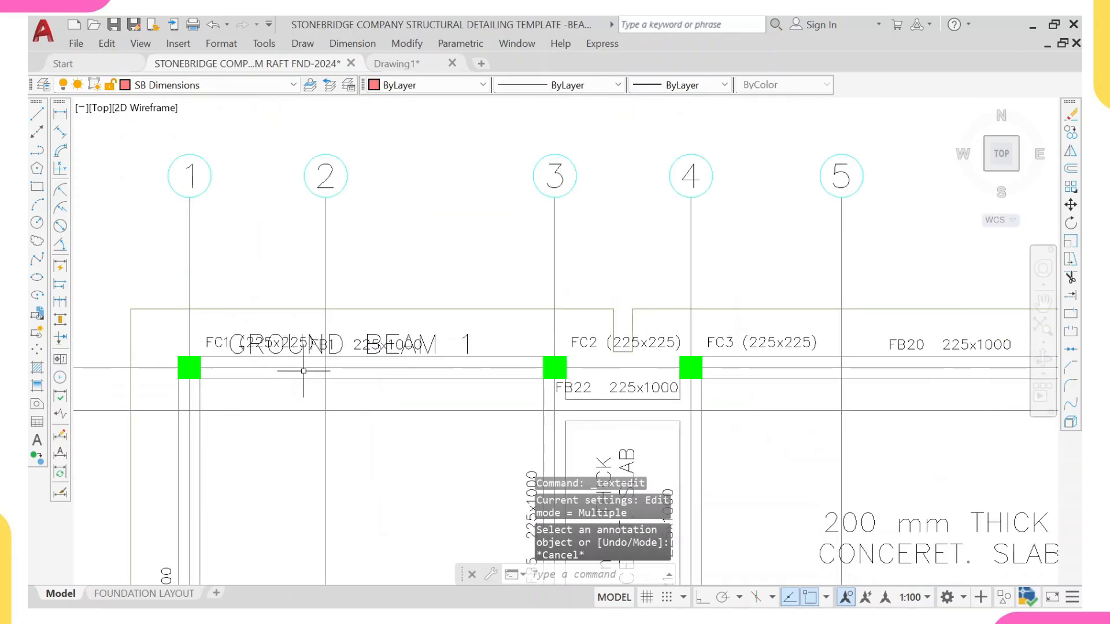
{"action": "scroll", "coordinate": [325, 336], "scroll_direction": "up", "scroll_amount": 2}
{"action": "left_click", "coordinate": [310, 342]}
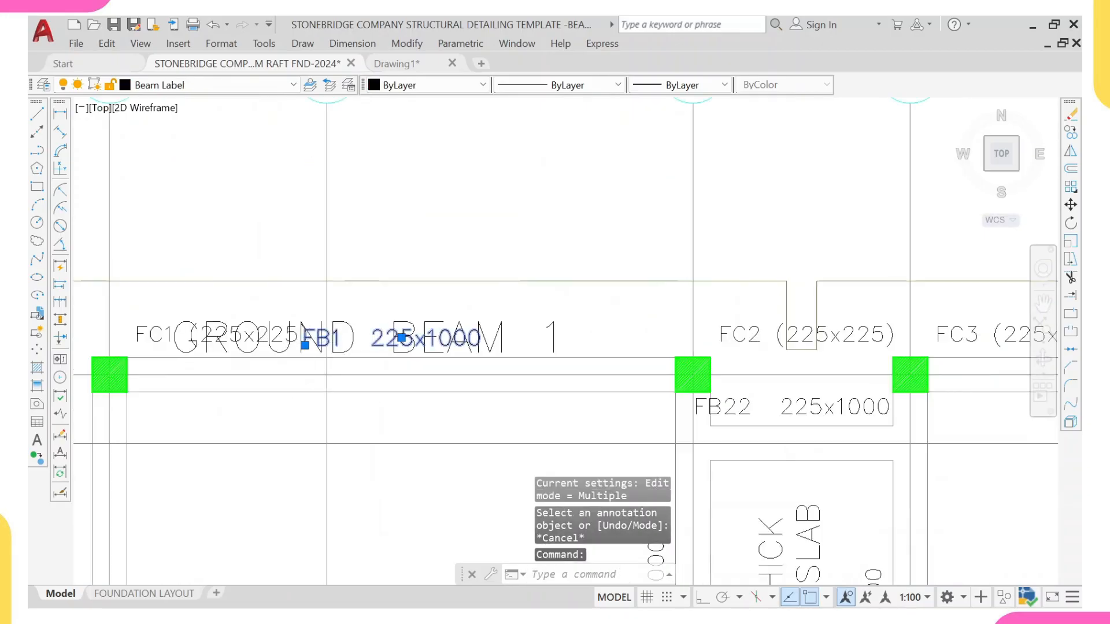
{"action": "scroll", "coordinate": [310, 342], "scroll_direction": "up", "scroll_amount": 4}
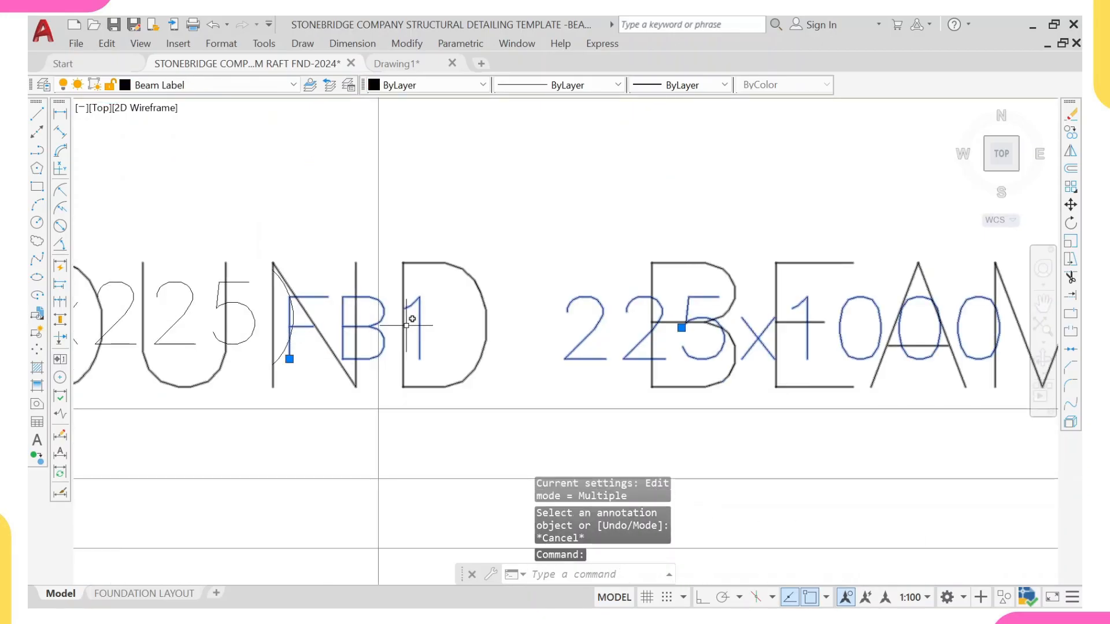
{"action": "scroll", "coordinate": [728, 405], "scroll_direction": "down", "scroll_amount": 8}
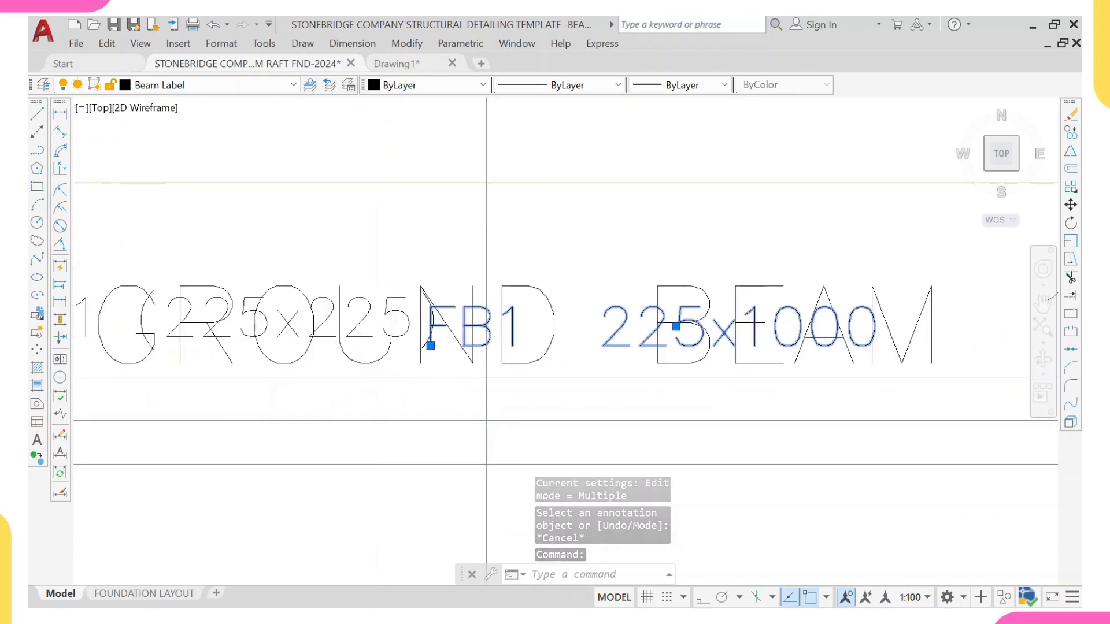
{"action": "key", "text": "Escape"}
Step: Examine the exported beam elevation details, starting with the FB1 elevation and its section
{"action": "scroll", "coordinate": [725, 433], "scroll_direction": "down", "scroll_amount": 2}
{"action": "middle_click_drag", "start_coordinate": [725, 434], "coordinate": [586, 248]}
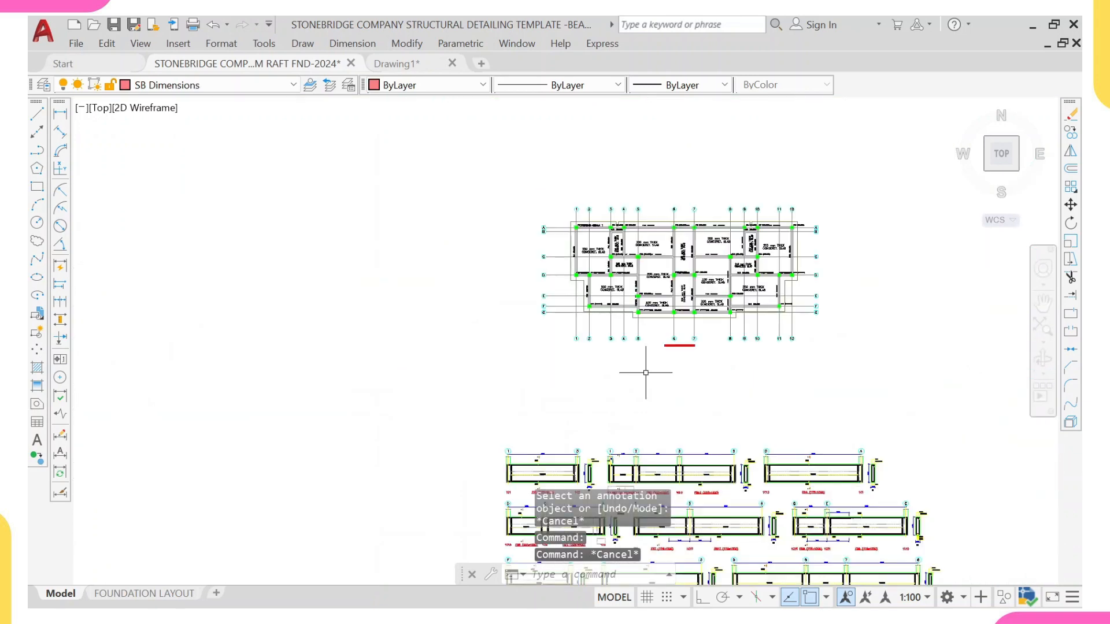
{"action": "middle_click_drag", "start_coordinate": [566, 298], "coordinate": [459, 167]}
{"action": "scroll", "coordinate": [430, 369], "scroll_direction": "up", "scroll_amount": 2}
{"action": "scroll", "coordinate": [457, 343], "scroll_direction": "up", "scroll_amount": 6}
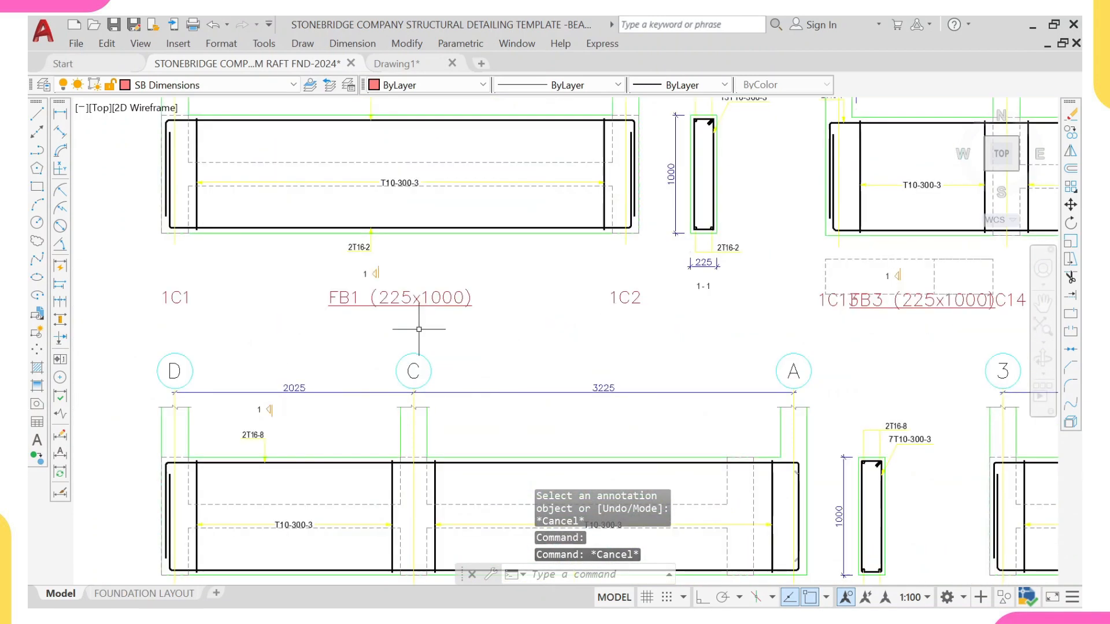
{"action": "scroll", "coordinate": [357, 307], "scroll_direction": "down", "scroll_amount": 4}
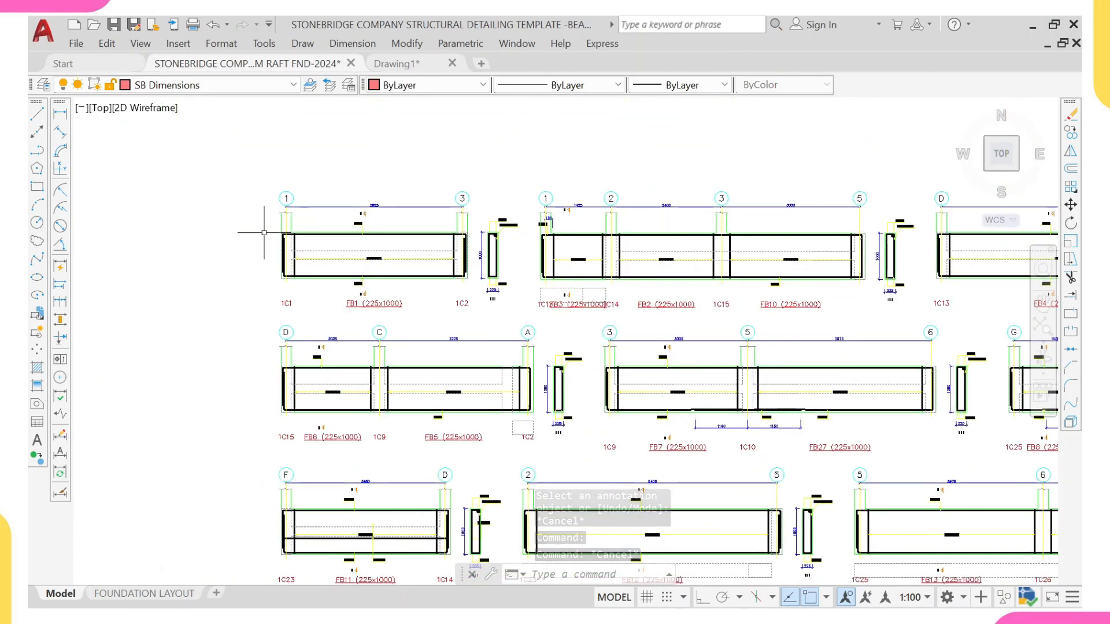
{"action": "left_click", "coordinate": [265, 157]}
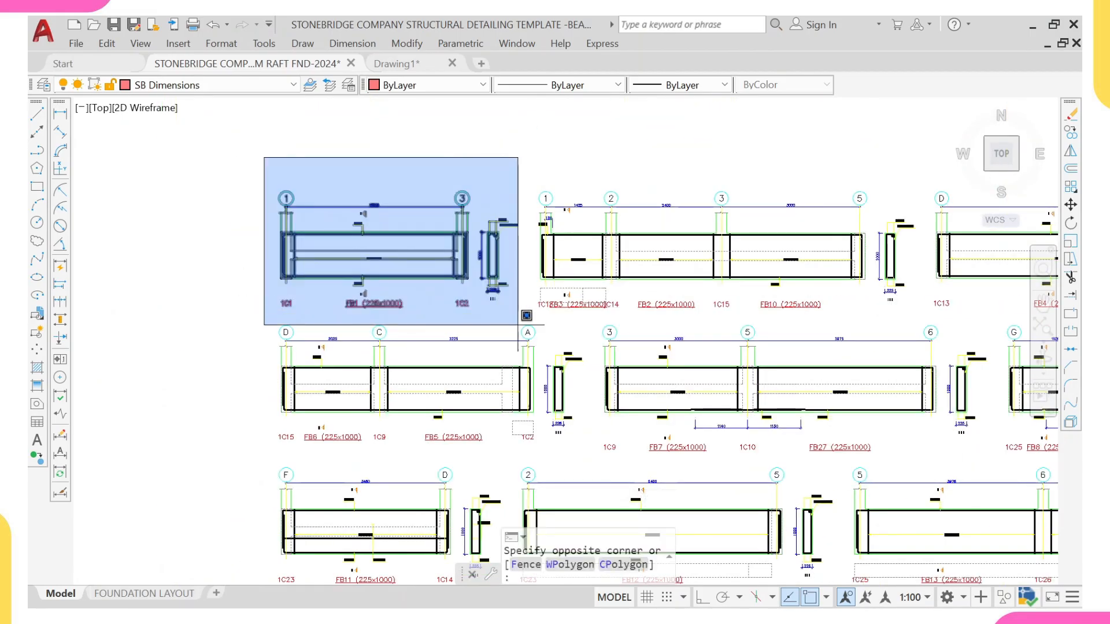
{"action": "left_click", "coordinate": [332, 176]}
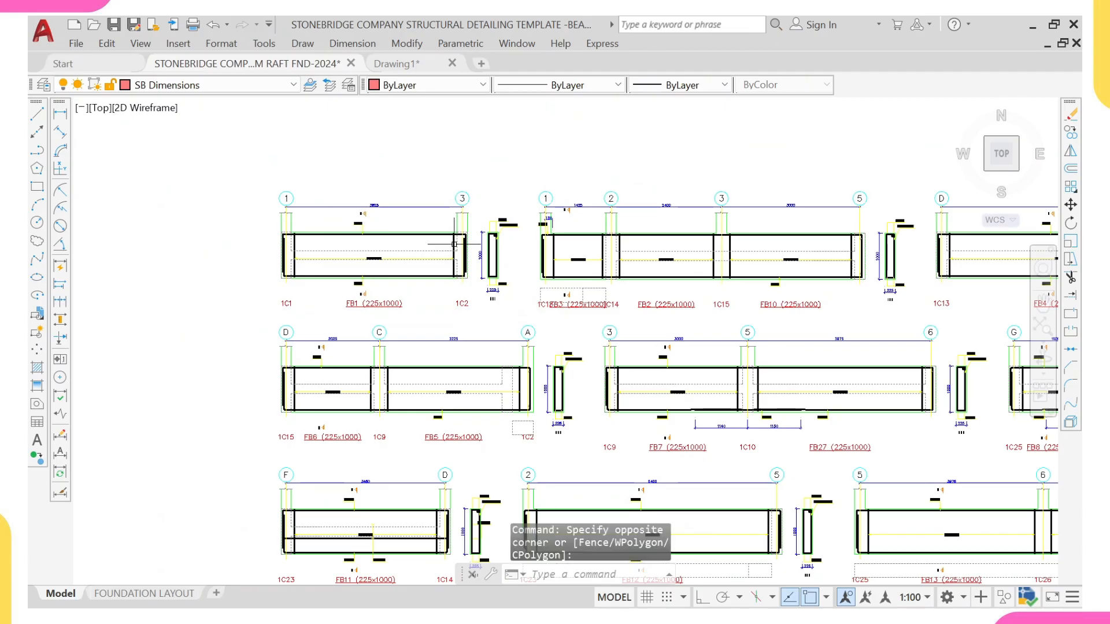
{"action": "scroll", "coordinate": [461, 243], "scroll_direction": "up", "scroll_amount": 2}
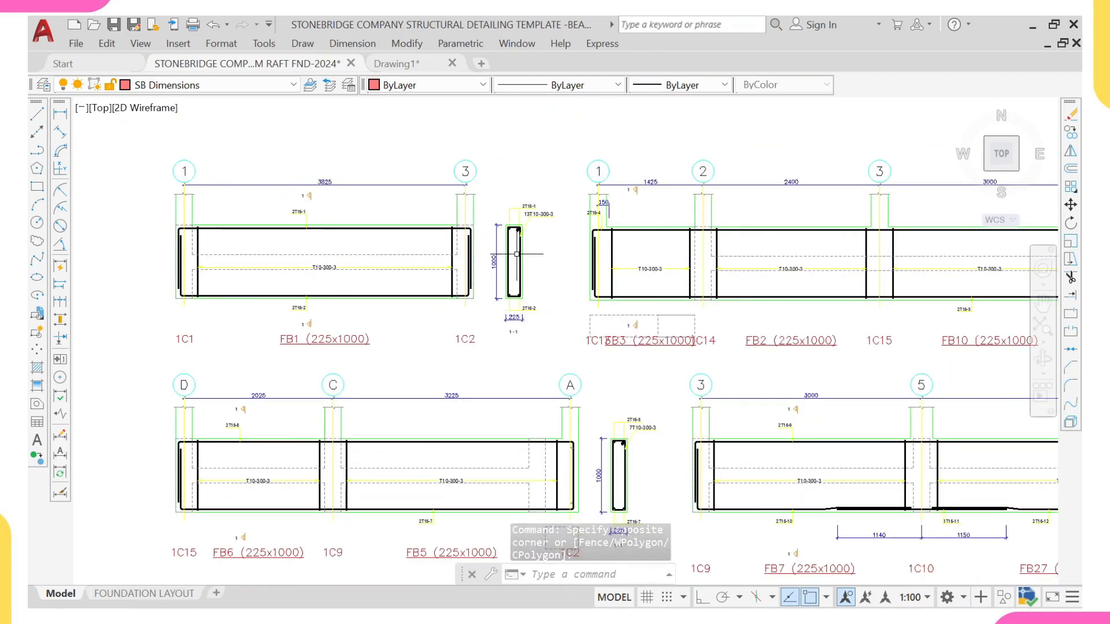
{"action": "scroll", "coordinate": [516, 254], "scroll_direction": "up", "scroll_amount": 3}
{"action": "scroll", "coordinate": [520, 263], "scroll_direction": "down", "scroll_amount": 1}
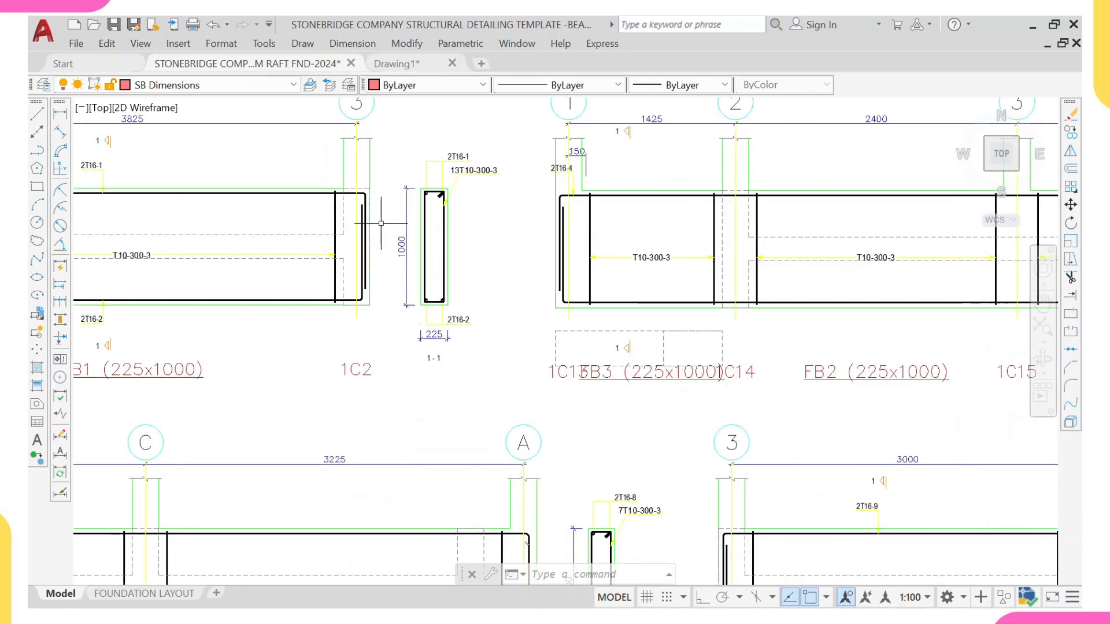
Step: Examine the exported beam elevations and their cross-sections, zooming into the FB1 and FB16 sections
{"action": "scroll", "coordinate": [452, 260], "scroll_direction": "up", "scroll_amount": 4}
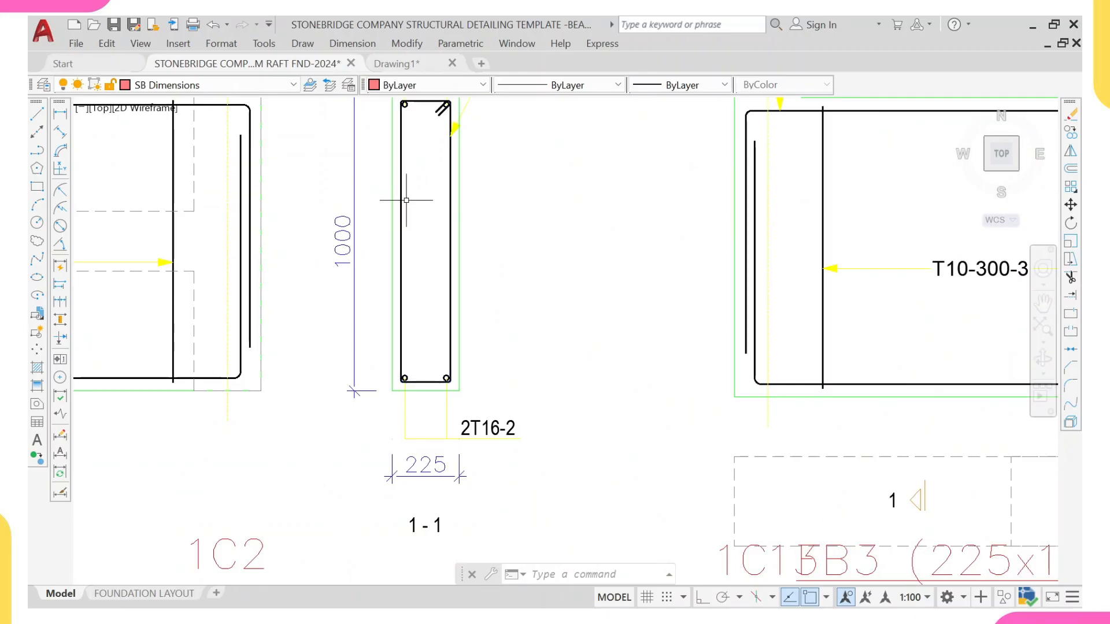
{"action": "scroll", "coordinate": [408, 196], "scroll_direction": "down", "scroll_amount": 2}
{"action": "middle_click_drag", "start_coordinate": [407, 193], "coordinate": [408, 261]}
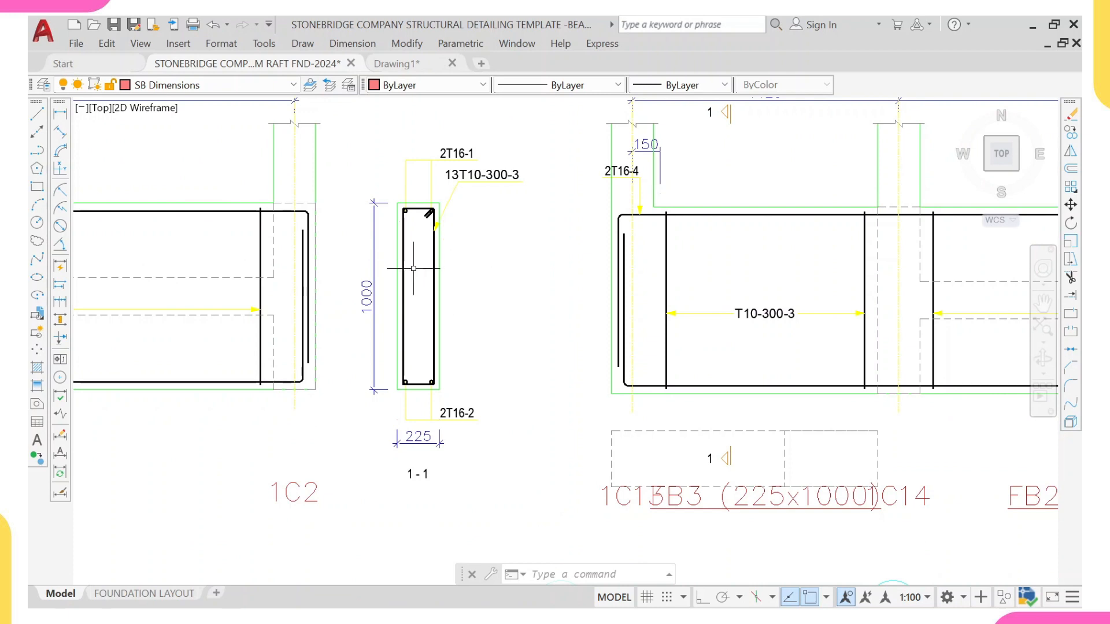
{"action": "scroll", "coordinate": [409, 248], "scroll_direction": "down", "scroll_amount": 5}
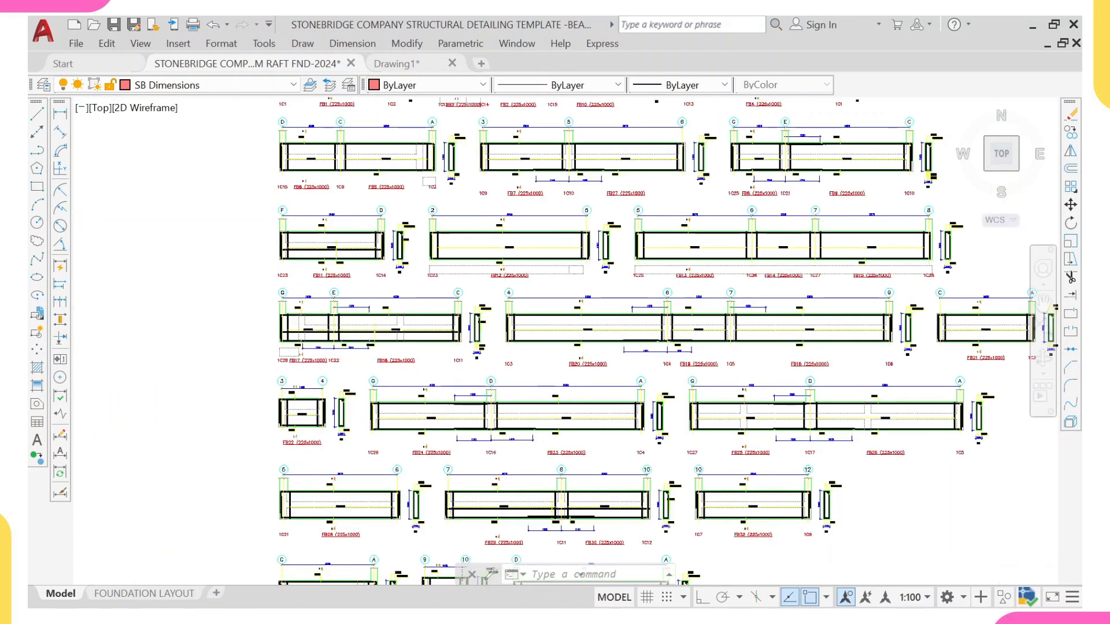
{"action": "scroll", "coordinate": [483, 329], "scroll_direction": "up", "scroll_amount": 3}
{"action": "scroll", "coordinate": [484, 329], "scroll_direction": "up", "scroll_amount": 6}
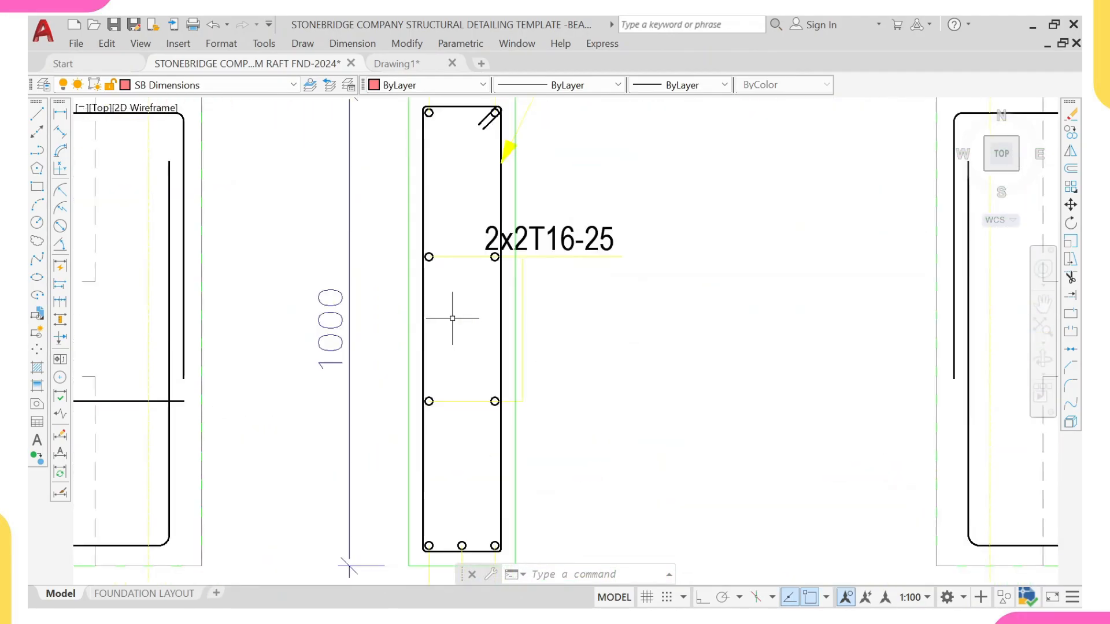
{"action": "scroll", "coordinate": [366, 245], "scroll_direction": "down", "scroll_amount": 3}
{"action": "middle_click_drag", "start_coordinate": [260, 263], "coordinate": [609, 303]}
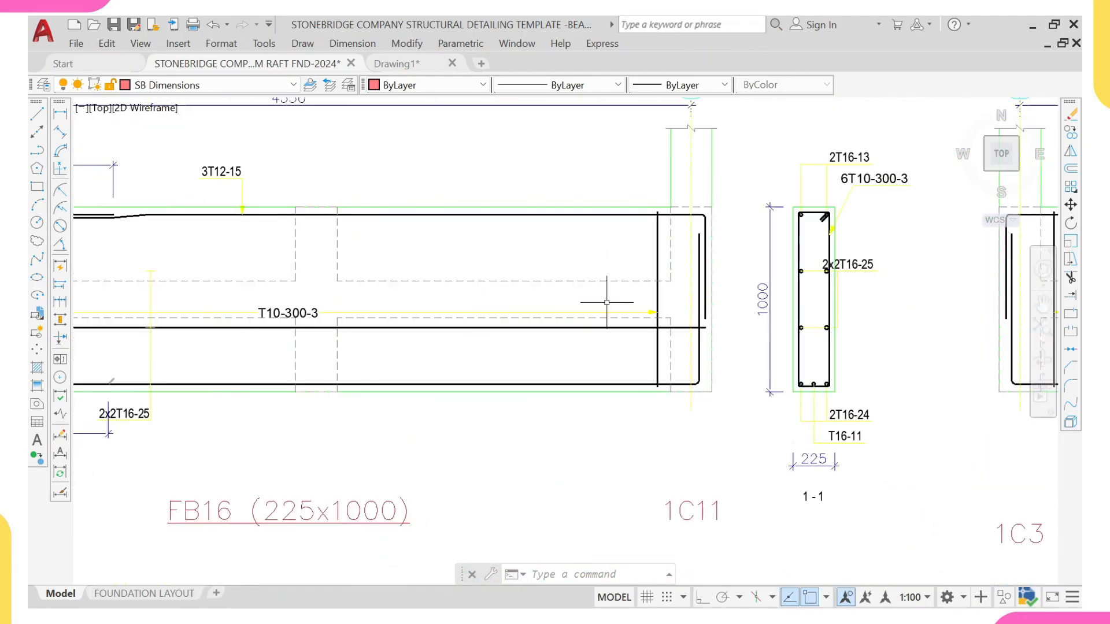
{"action": "middle_click_drag", "start_coordinate": [800, 302], "coordinate": [726, 301]}
{"action": "scroll", "coordinate": [725, 290], "scroll_direction": "up", "scroll_amount": 2}
{"action": "middle_click_drag", "start_coordinate": [729, 259], "coordinate": [634, 260]}
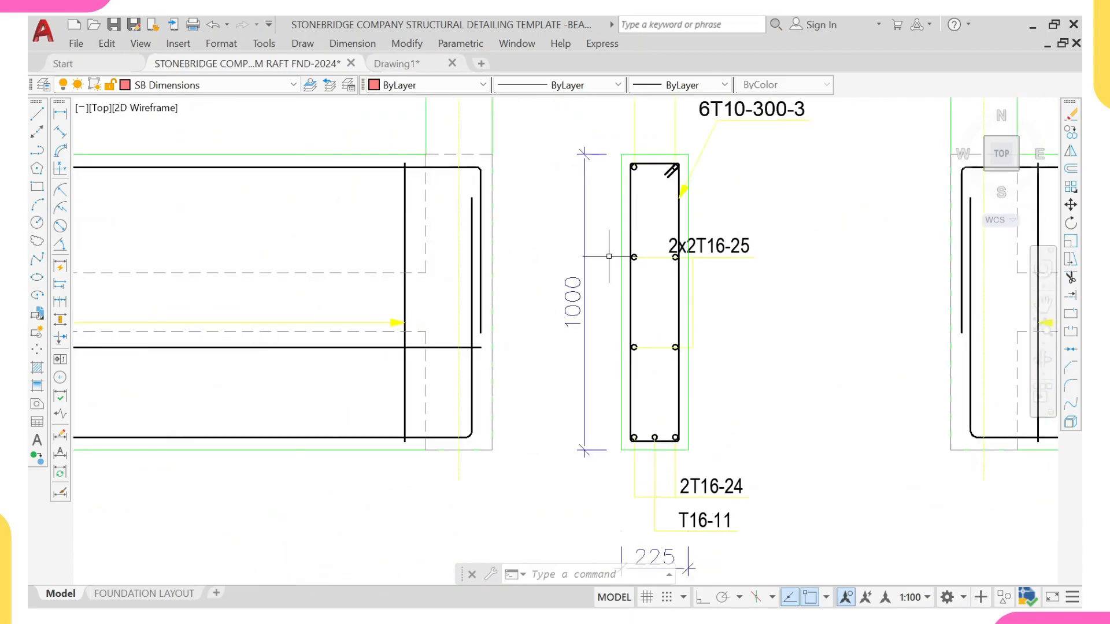
{"action": "scroll", "coordinate": [609, 256], "scroll_direction": "up", "scroll_amount": 2}
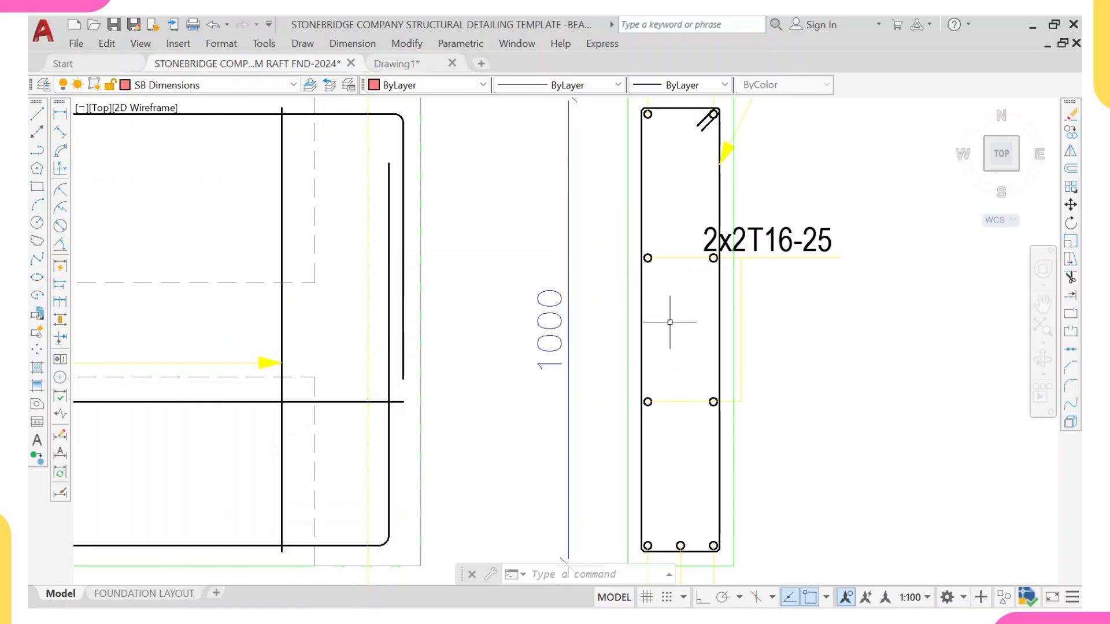
{"action": "scroll", "coordinate": [666, 315], "scroll_direction": "down", "scroll_amount": 5}
{"action": "scroll", "coordinate": [659, 300], "scroll_direction": "down", "scroll_amount": 5}
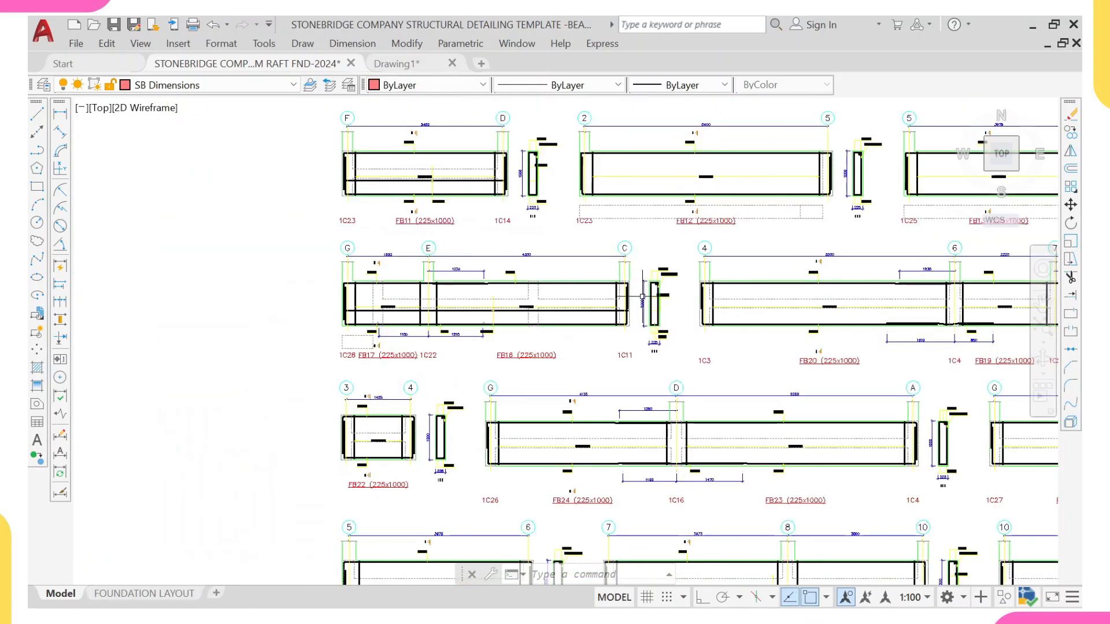
{"action": "scroll", "coordinate": [564, 248], "scroll_direction": "down", "scroll_amount": 3}
{"action": "scroll", "coordinate": [560, 246], "scroll_direction": "up", "scroll_amount": 5}
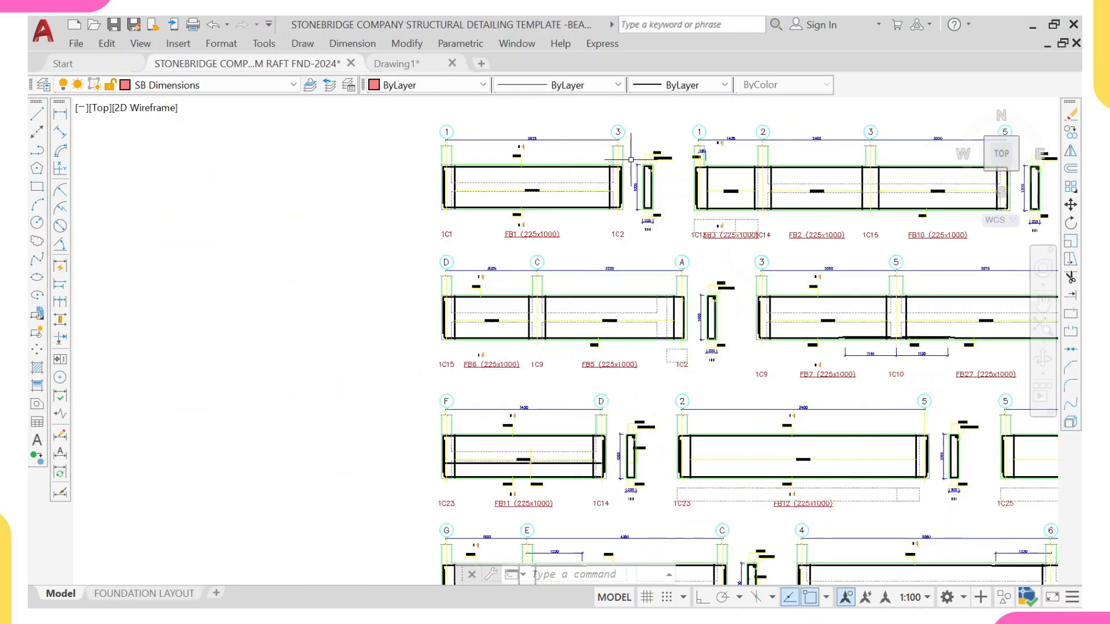
{"action": "scroll", "coordinate": [591, 254], "scroll_direction": "up", "scroll_amount": 2}
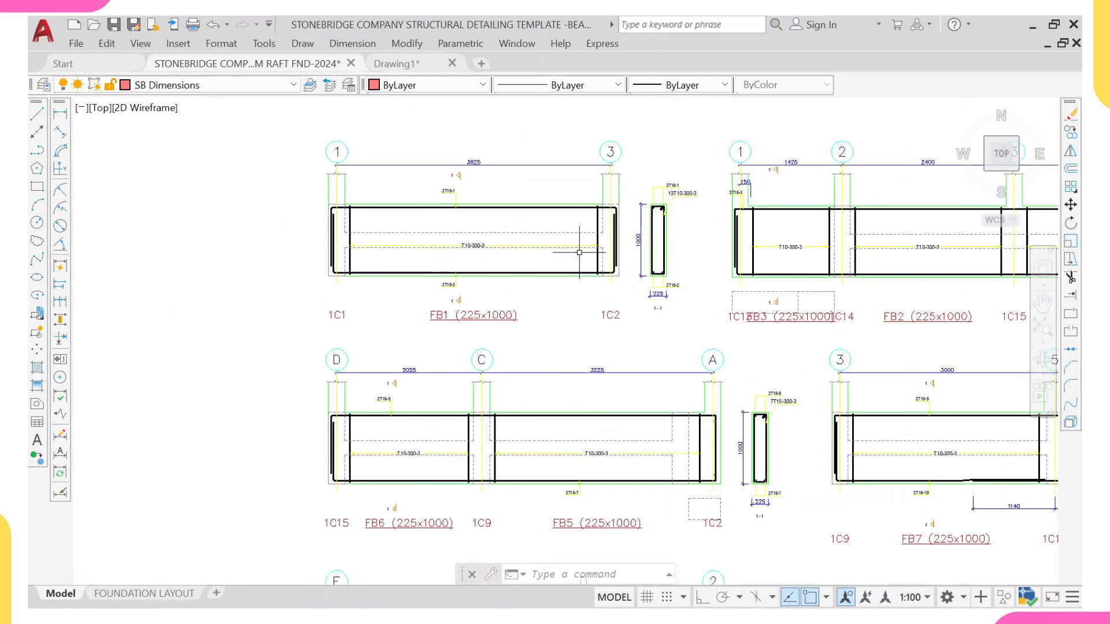
{"action": "scroll", "coordinate": [635, 245], "scroll_direction": "up", "scroll_amount": 2}
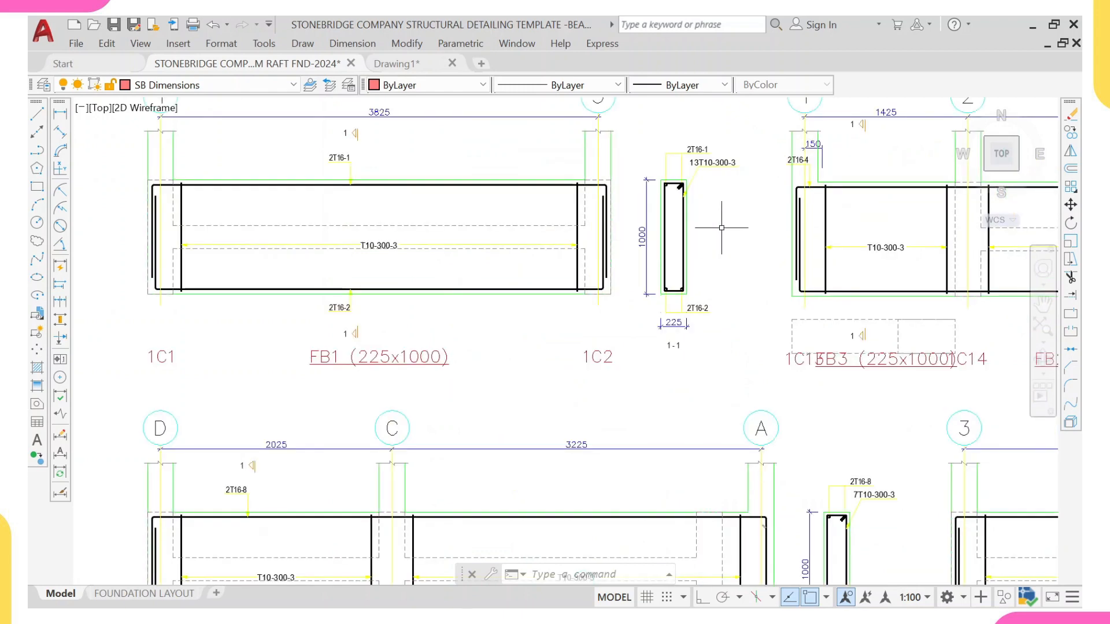
{"action": "scroll", "coordinate": [720, 230], "scroll_direction": "up", "scroll_amount": 2}
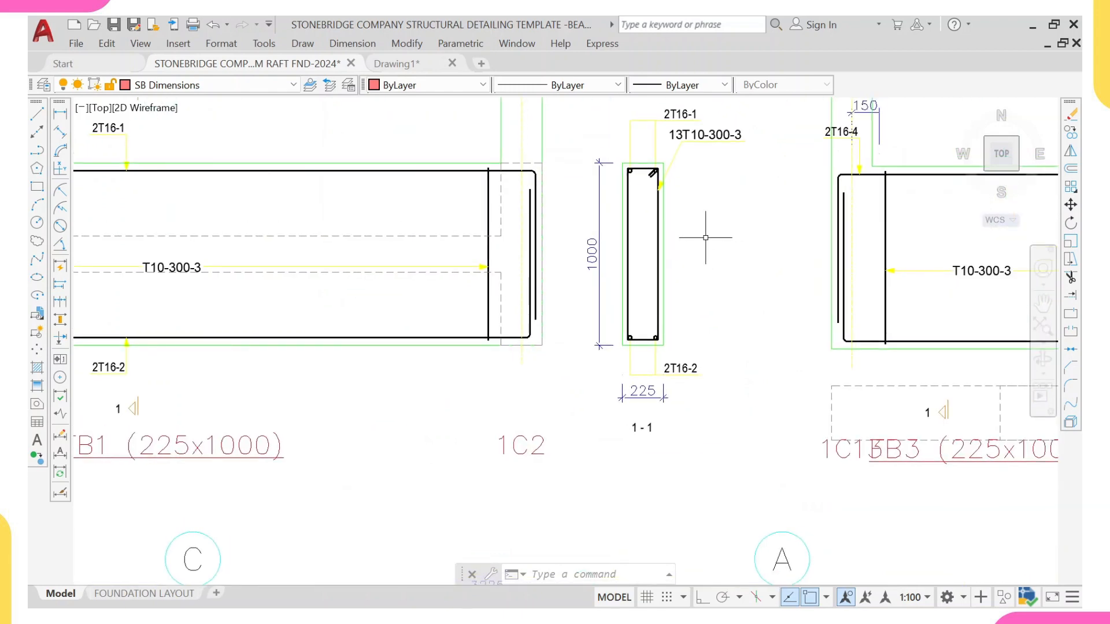
Step: Move the FB1 elevation and its section into the first detailing sheet frame, near its upper-left corner
{"action": "scroll", "coordinate": [697, 238], "scroll_direction": "down", "scroll_amount": 4}
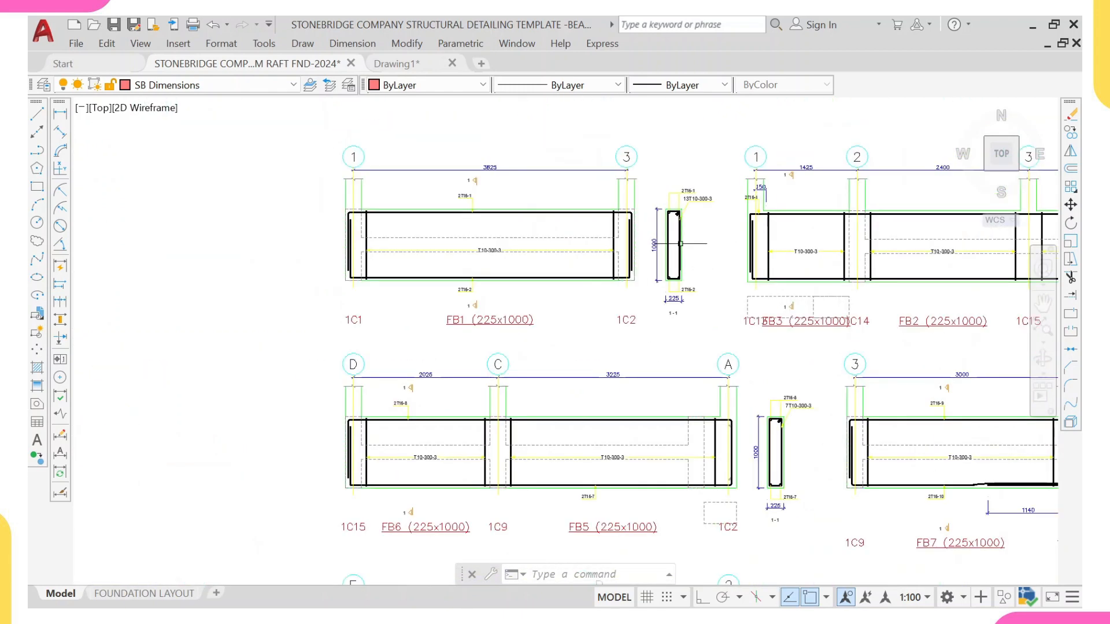
{"action": "left_click", "coordinate": [299, 128]}
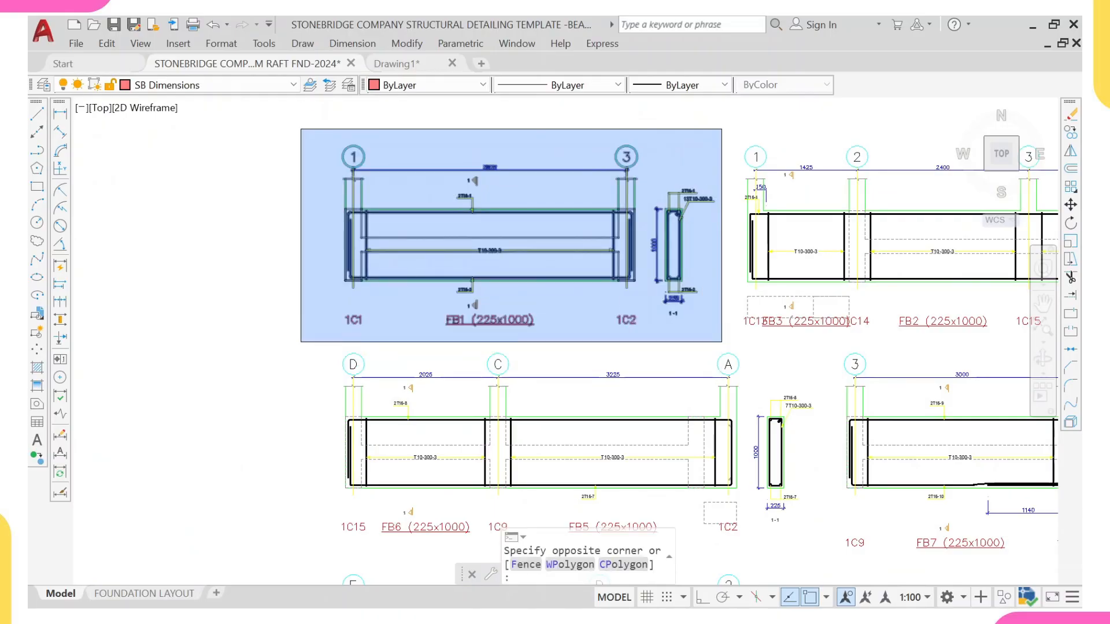
{"action": "left_click", "coordinate": [727, 357]}
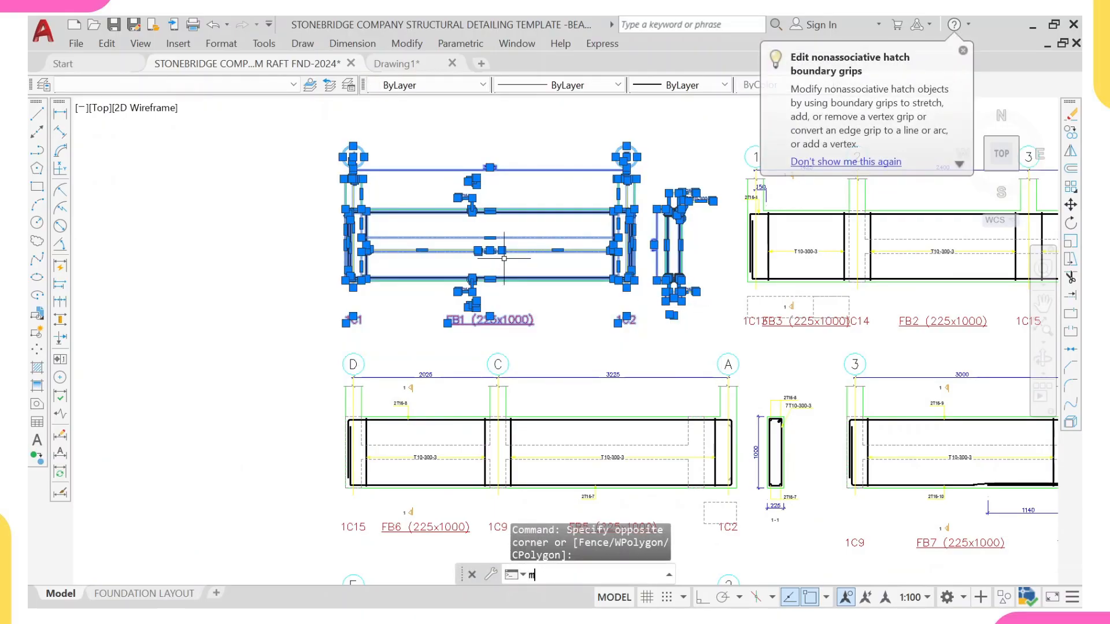
{"action": "type", "text": "m"}
{"action": "key", "text": "Return"}
{"action": "scroll", "coordinate": [347, 144], "scroll_direction": "up", "scroll_amount": 4}
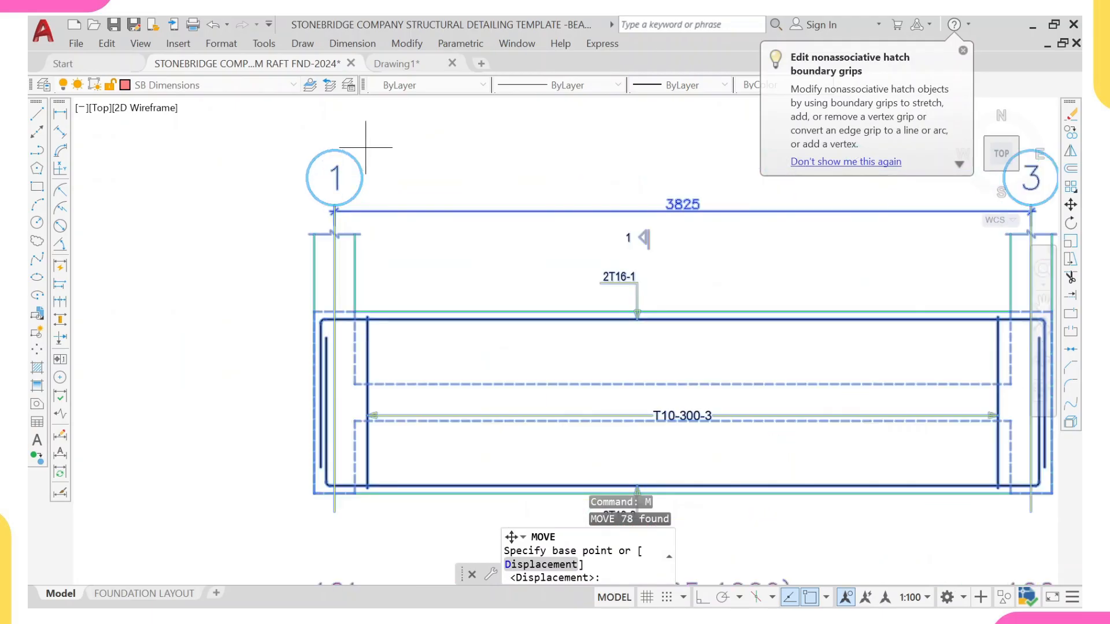
{"action": "left_click", "coordinate": [336, 149]}
{"action": "scroll", "coordinate": [336, 149], "scroll_direction": "down", "scroll_amount": 5}
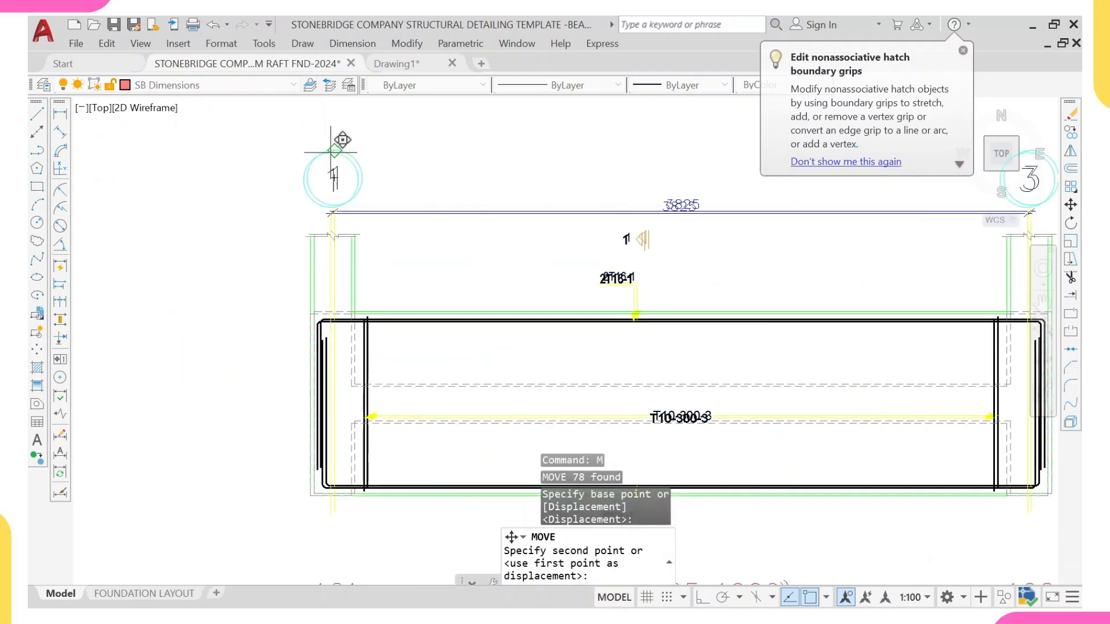
{"action": "scroll", "coordinate": [520, 243], "scroll_direction": "up", "scroll_amount": 8}
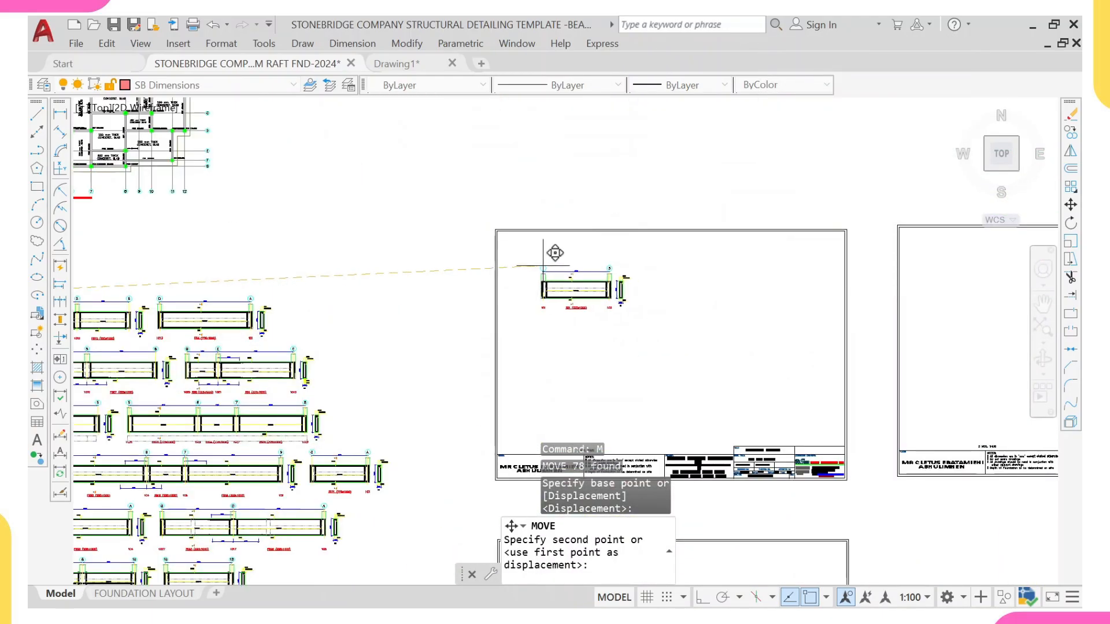
{"action": "scroll", "coordinate": [511, 227], "scroll_direction": "up", "scroll_amount": 4}
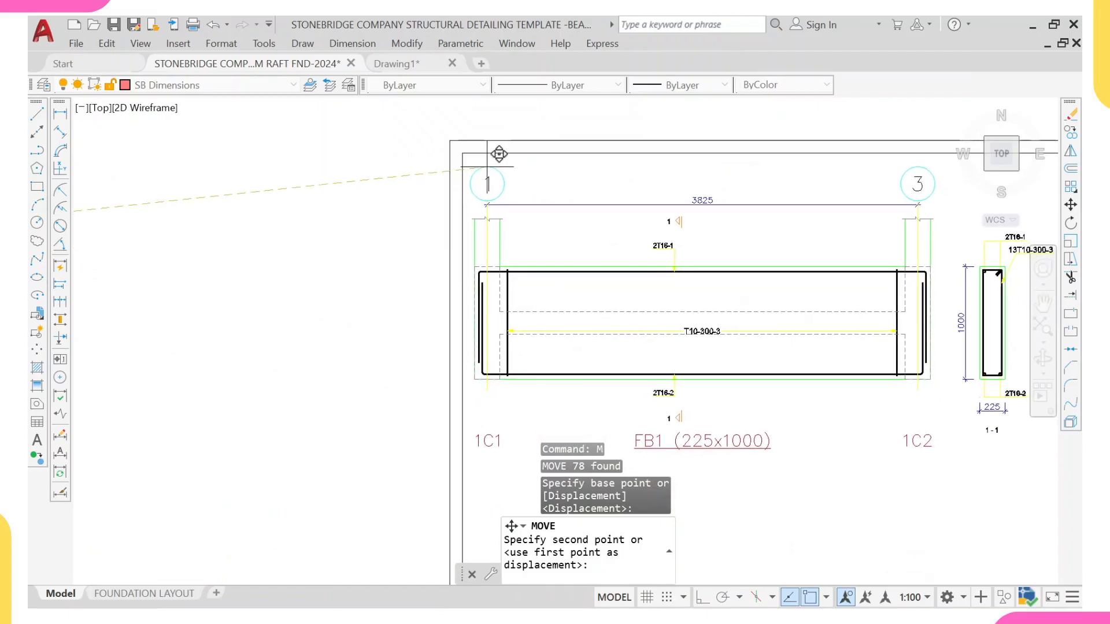
{"action": "left_click", "coordinate": [487, 166]}
Step: Erase the FB1 (225x1000) label and the 1C1 and 1C2 column marks beneath the moved FB1 elevation
{"action": "scroll", "coordinate": [717, 254], "scroll_direction": "down", "scroll_amount": 5}
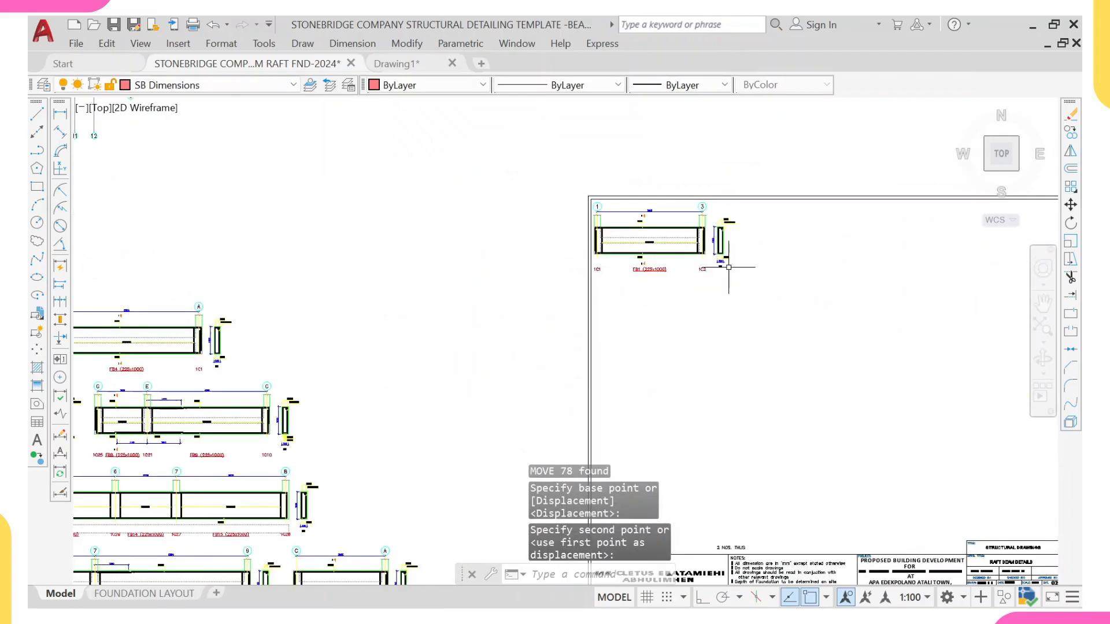
{"action": "scroll", "coordinate": [694, 266], "scroll_direction": "up", "scroll_amount": 2}
{"action": "scroll", "coordinate": [693, 266], "scroll_direction": "up", "scroll_amount": 2}
{"action": "left_click", "coordinate": [712, 270]}
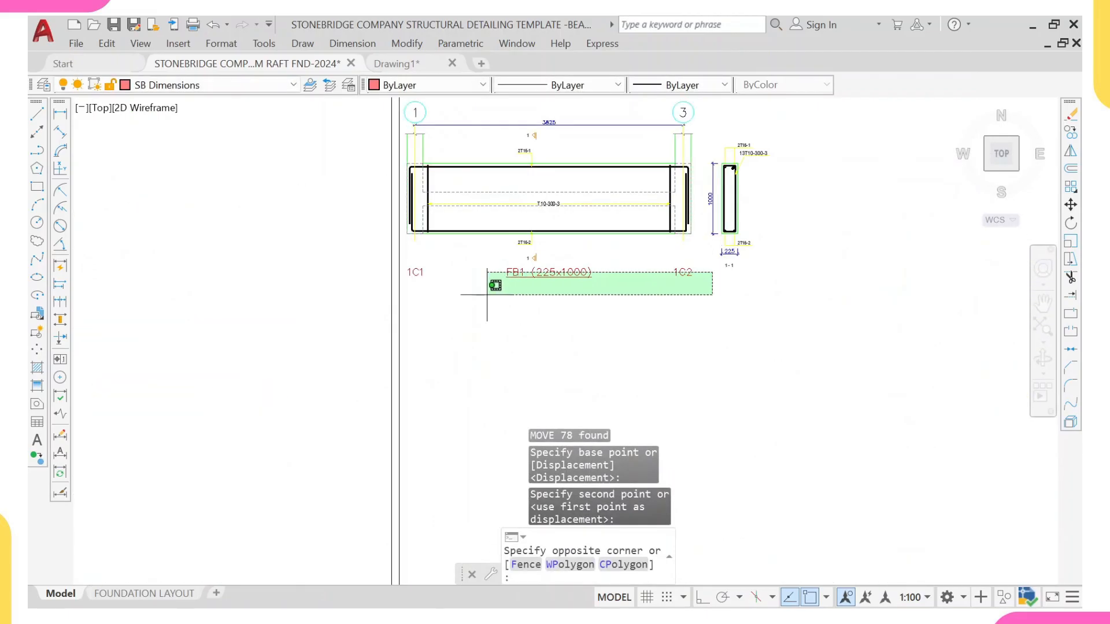
{"action": "left_click", "coordinate": [408, 290]}
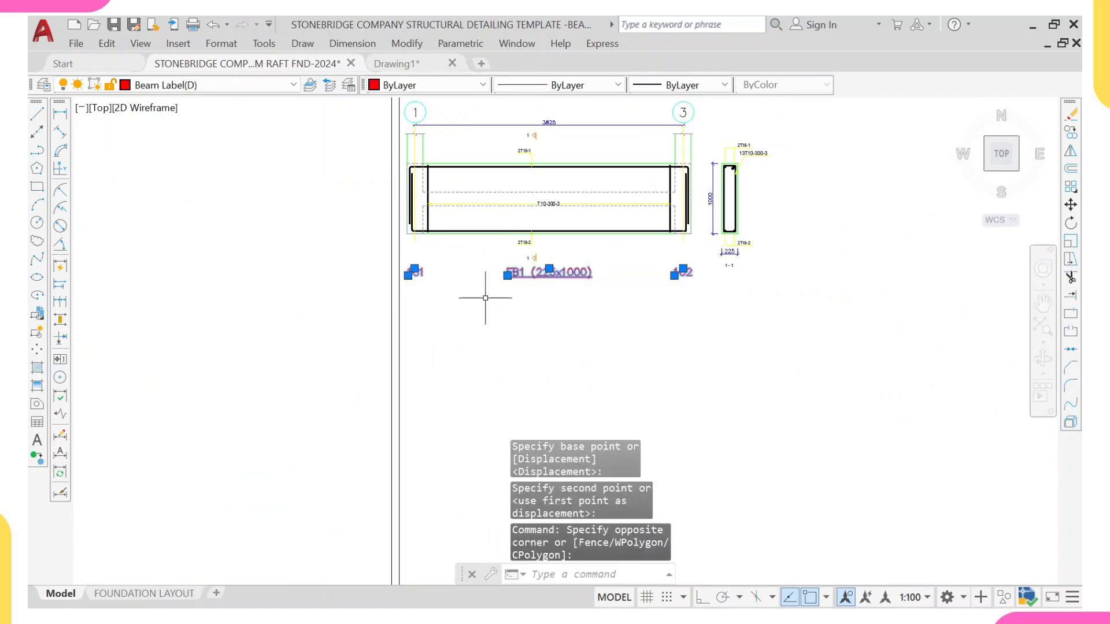
{"action": "type", "text": "e"}
{"action": "key", "text": "Return"}
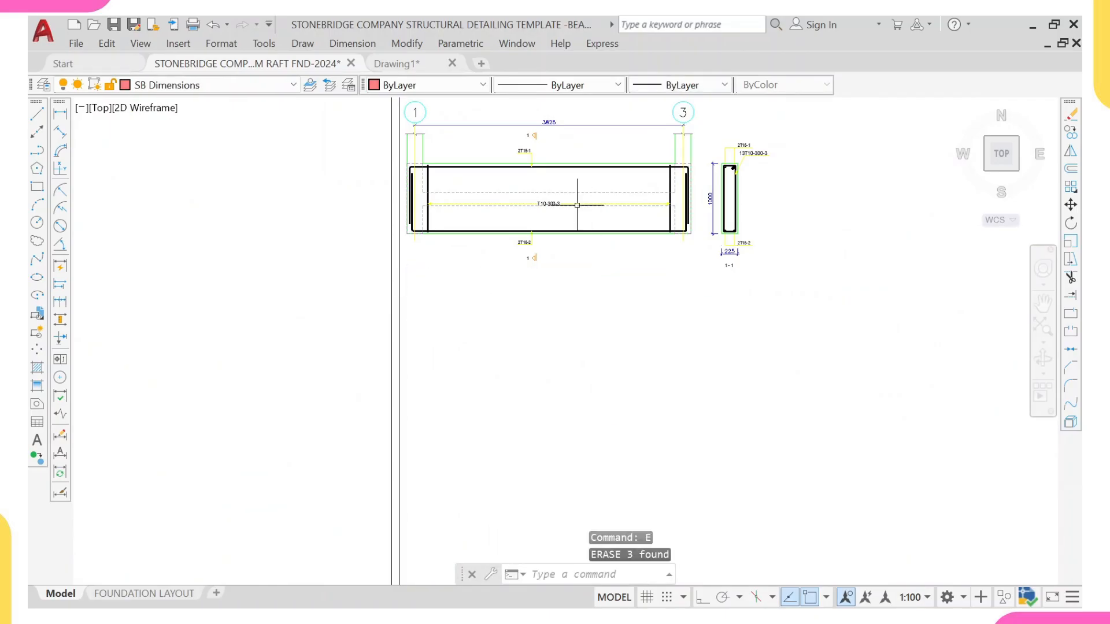
Step: Copy the template's BEAM 1 (230x1300) / 6 NOS. THUS label to below the moved FB1 elevation
{"action": "scroll", "coordinate": [601, 257], "scroll_direction": "down", "scroll_amount": 5}
{"action": "scroll", "coordinate": [601, 256], "scroll_direction": "down", "scroll_amount": 6}
{"action": "middle_click_drag", "start_coordinate": [602, 256], "coordinate": [537, 366]}
{"action": "scroll", "coordinate": [515, 278], "scroll_direction": "up", "scroll_amount": 8}
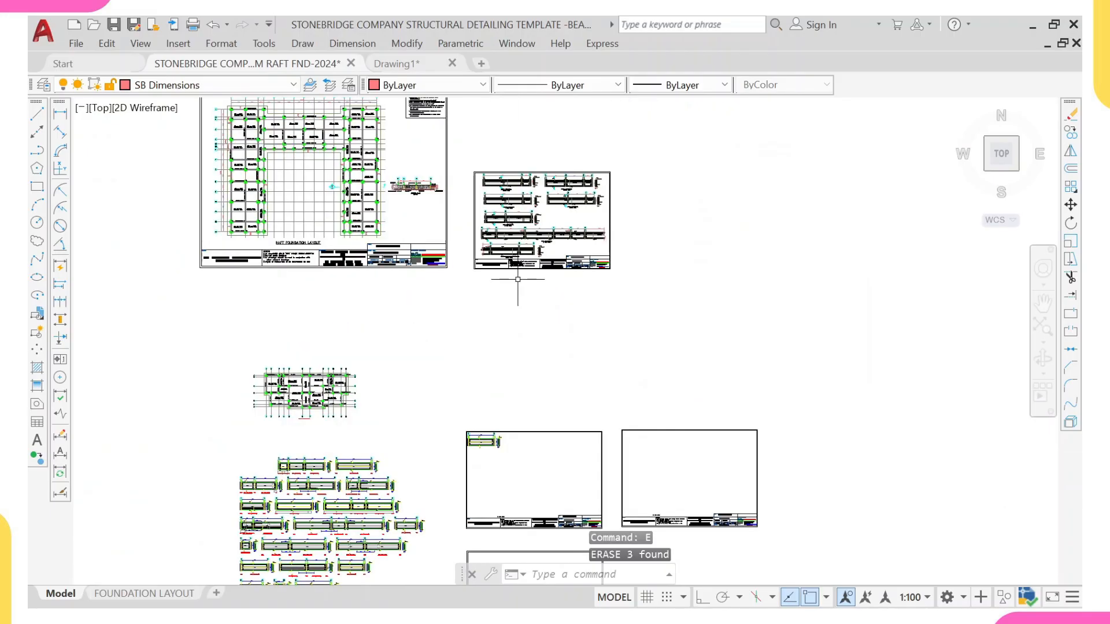
{"action": "scroll", "coordinate": [474, 204], "scroll_direction": "up", "scroll_amount": 8}
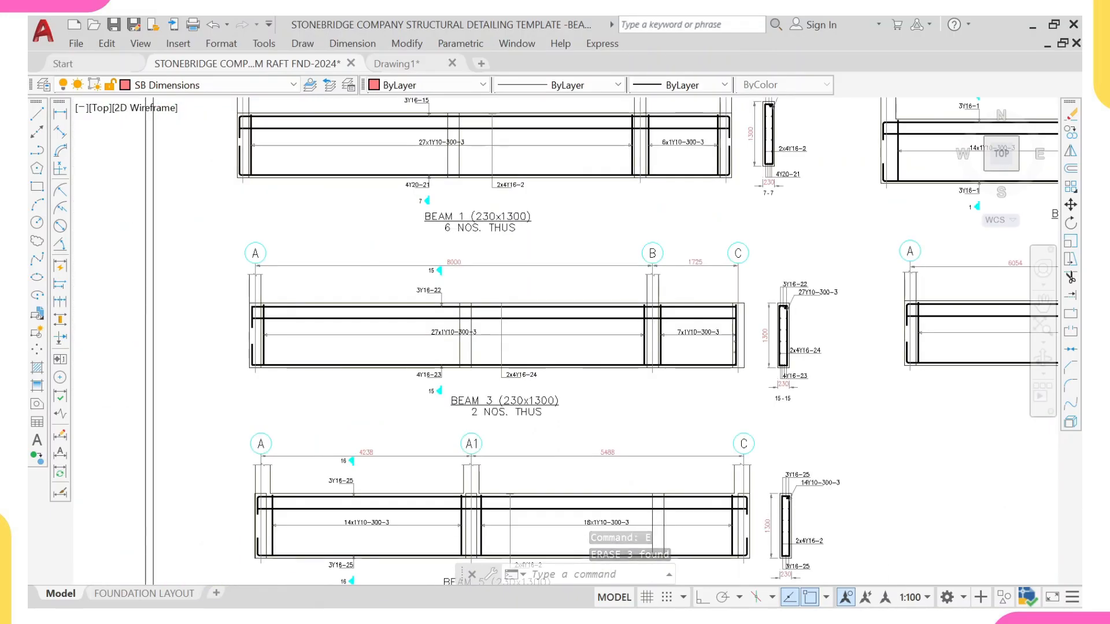
{"action": "left_click", "coordinate": [582, 195]}
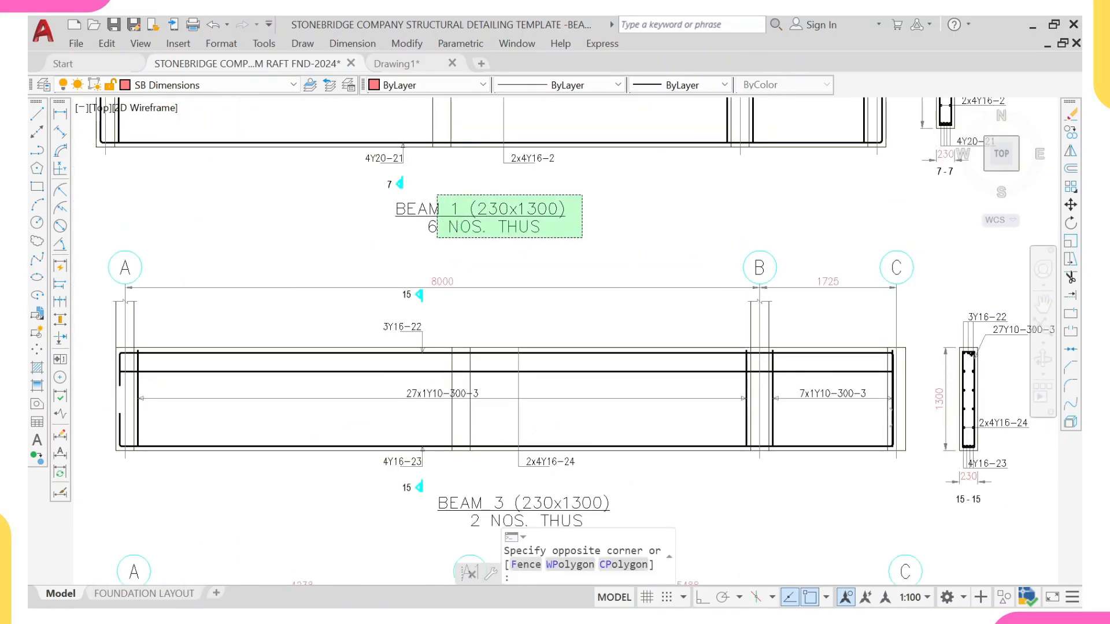
{"action": "left_click", "coordinate": [450, 224]}
{"action": "type", "text": "co"}
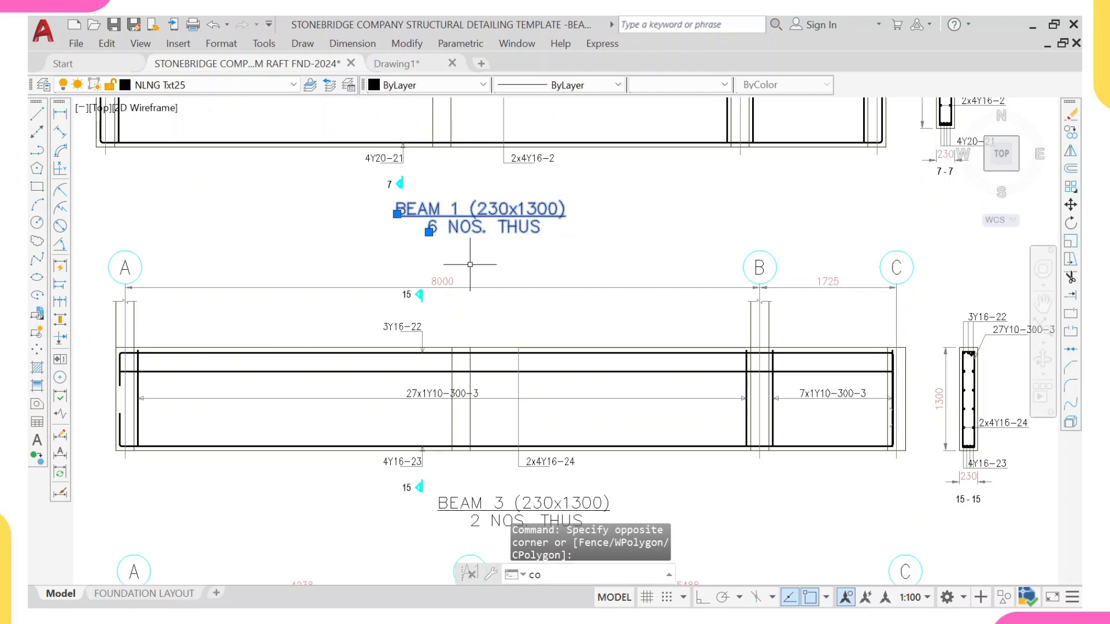
{"action": "key", "text": "Return"}
{"action": "left_click", "coordinate": [442, 209]}
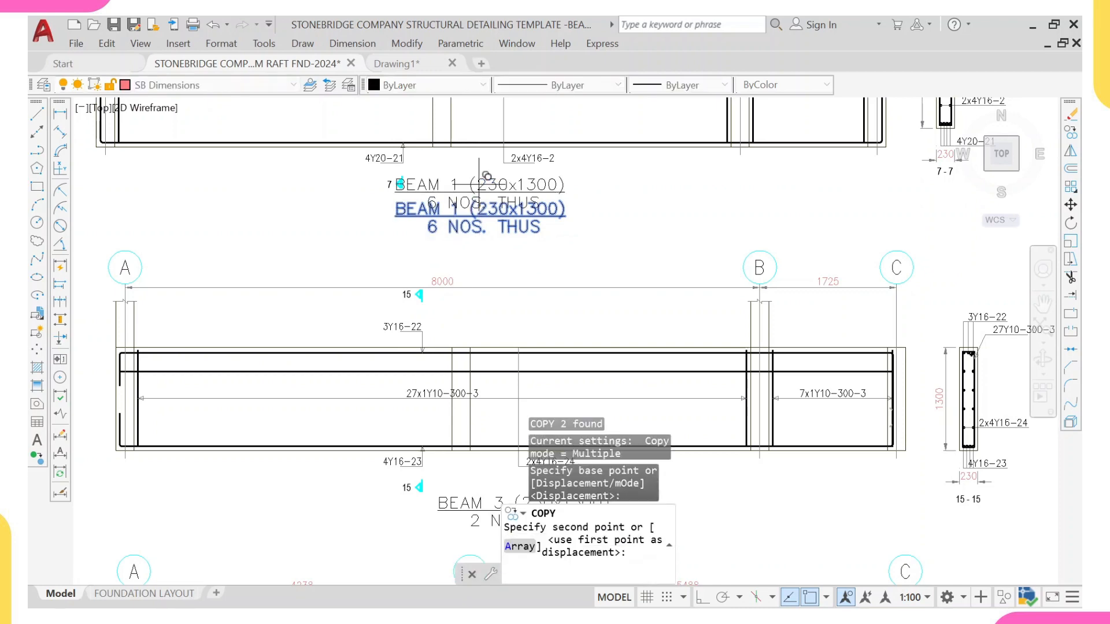
{"action": "scroll", "coordinate": [450, 269], "scroll_direction": "down", "scroll_amount": 8}
{"action": "scroll", "coordinate": [450, 270], "scroll_direction": "up", "scroll_amount": 10}
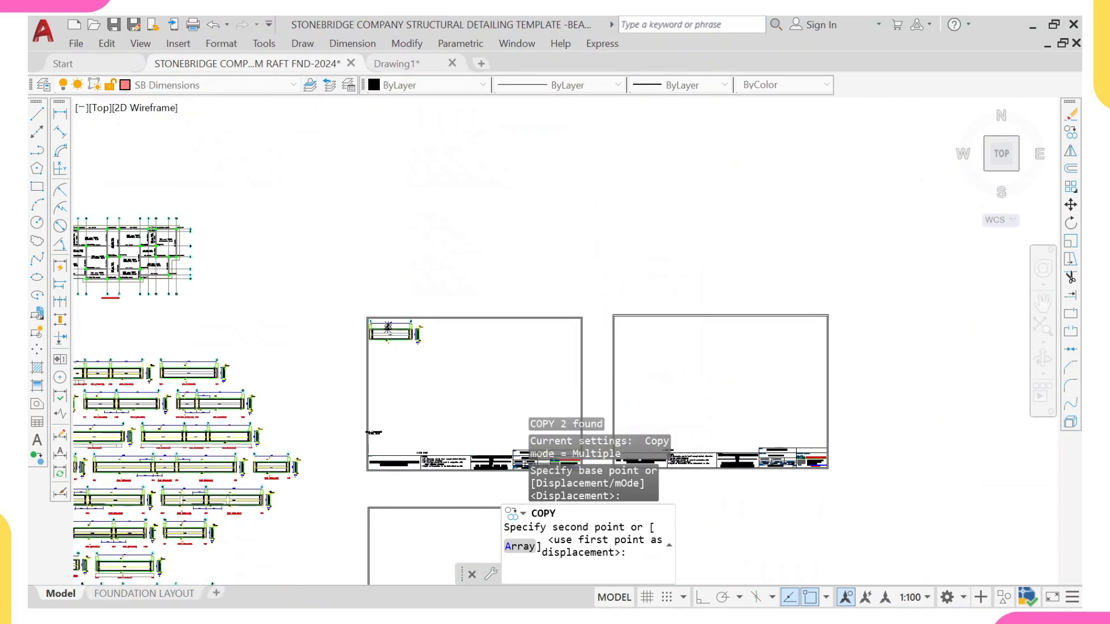
{"action": "scroll", "coordinate": [389, 342], "scroll_direction": "up", "scroll_amount": 6}
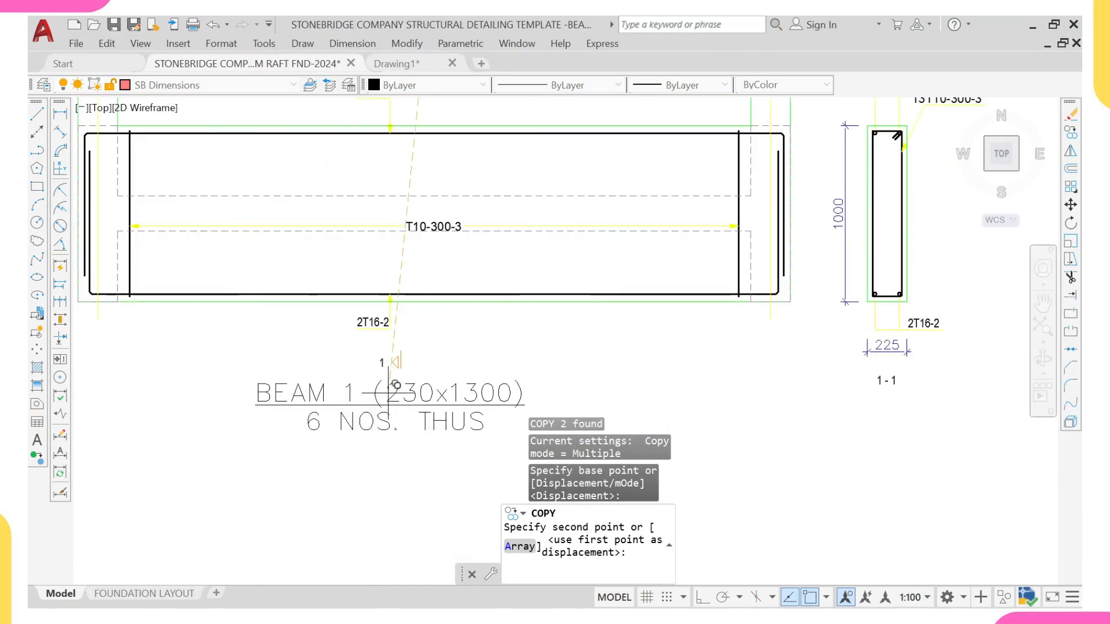
{"action": "left_click", "coordinate": [394, 382]}
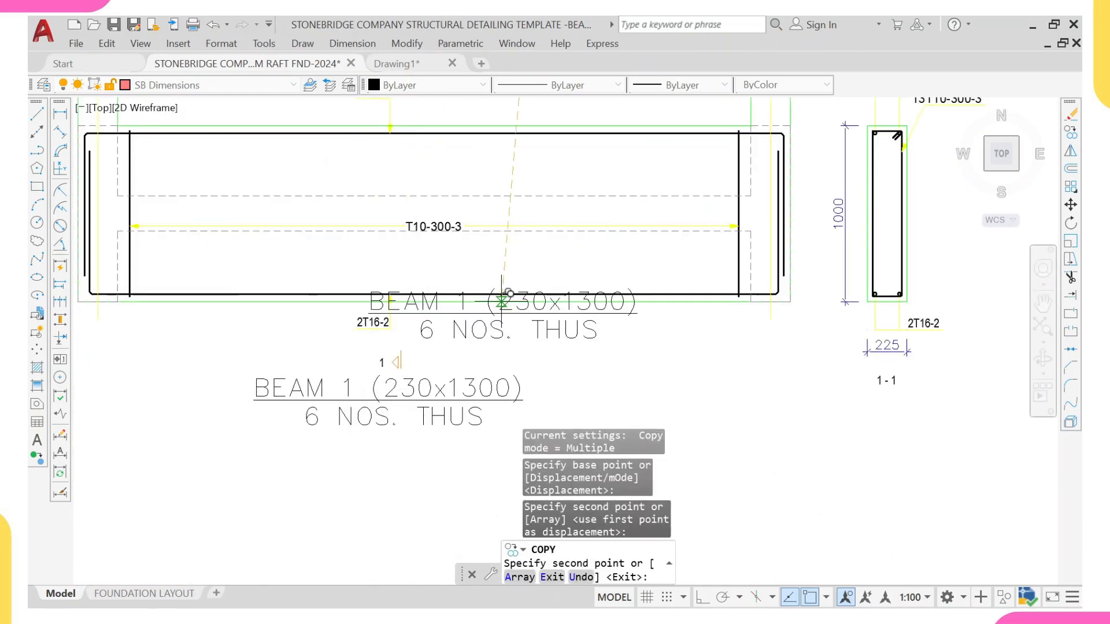
{"action": "key", "text": "Escape"}
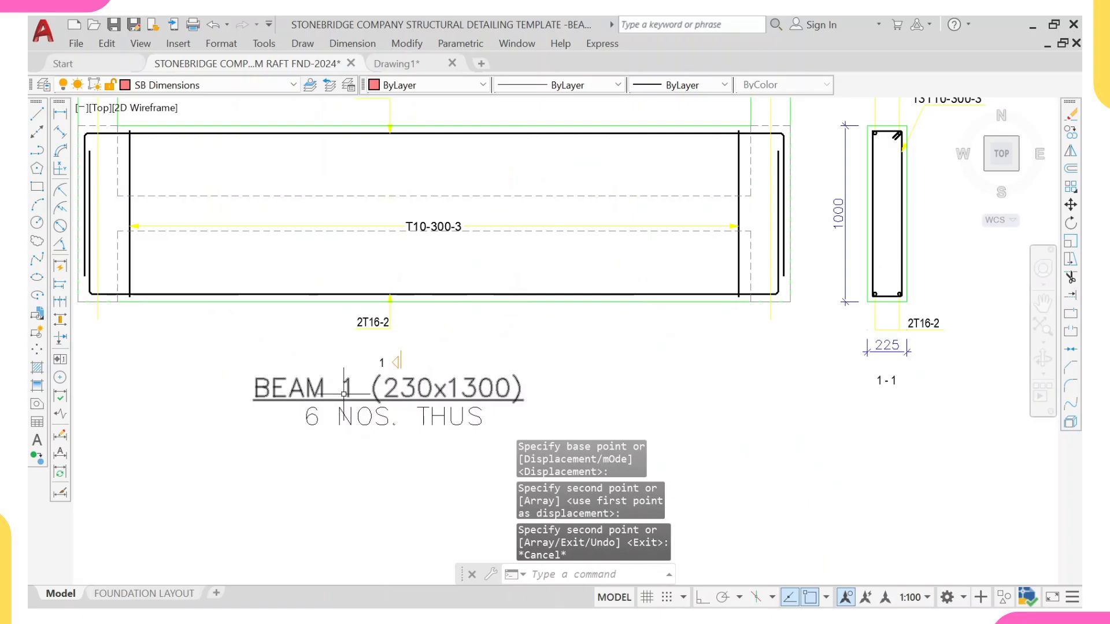
Step: Edit the copied beam label's size so it reads BEAM 1 (225x1000)
{"action": "left_click", "coordinate": [410, 390]}
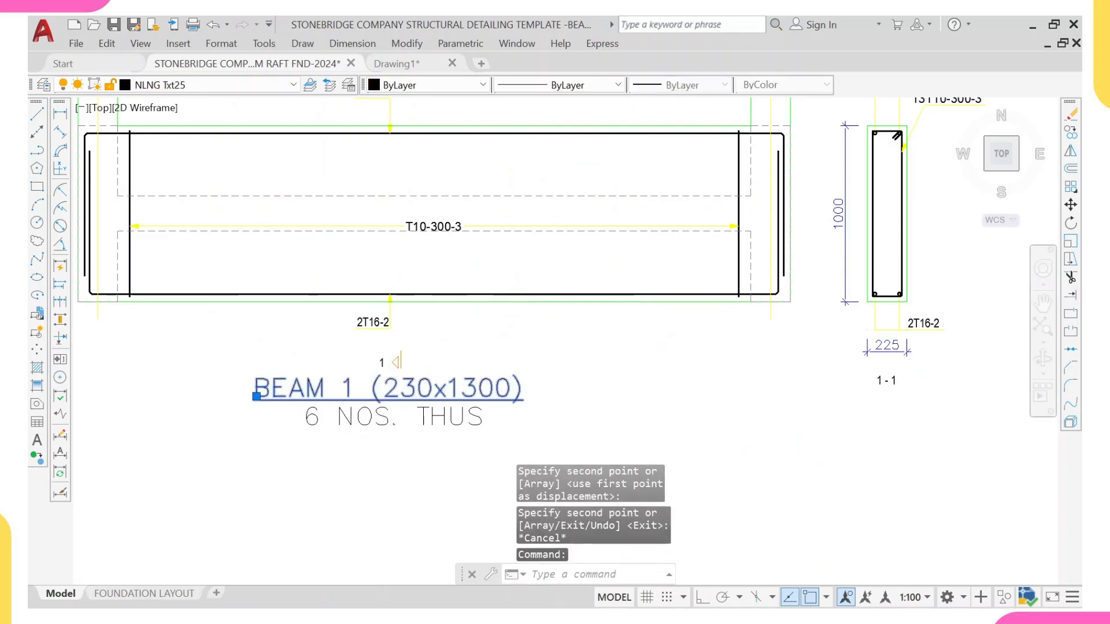
{"action": "scroll", "coordinate": [417, 390], "scroll_direction": "up", "scroll_amount": 2}
{"action": "double_click", "coordinate": [417, 390]}
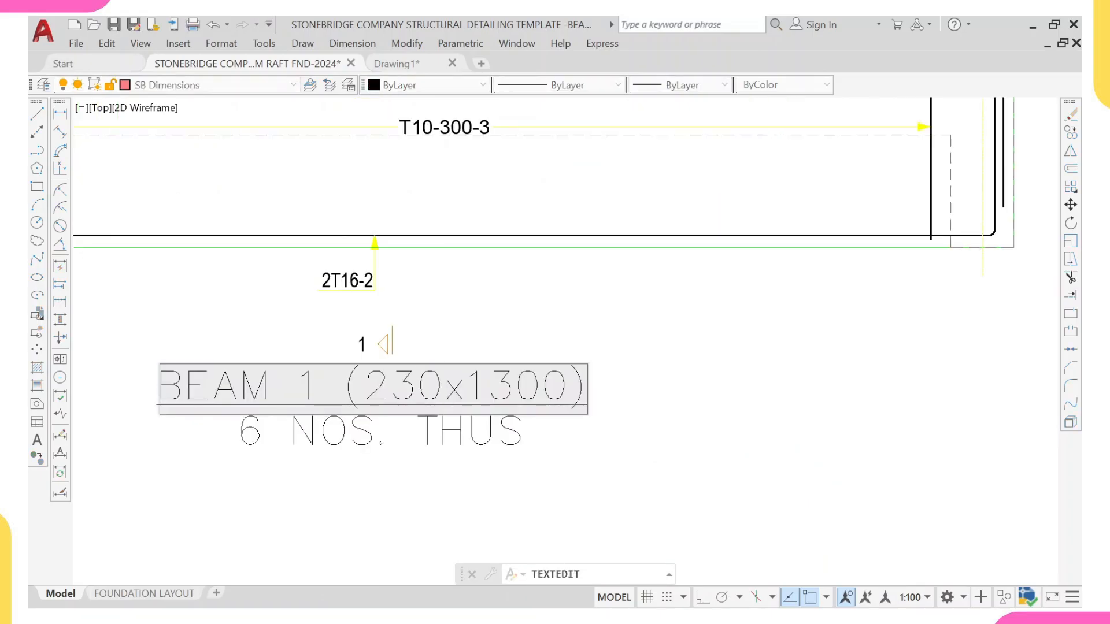
{"action": "key", "text": "BackSpace"}
{"action": "key", "text": "BackSpace"}
{"action": "type", "text": "25"}
{"action": "left_click", "coordinate": [519, 386]}
{"action": "key", "text": "BackSpace"}
{"action": "type", "text": "0"}
{"action": "scroll", "coordinate": [392, 428], "scroll_direction": "down", "scroll_amount": 3}
{"action": "left_click", "coordinate": [323, 410]}
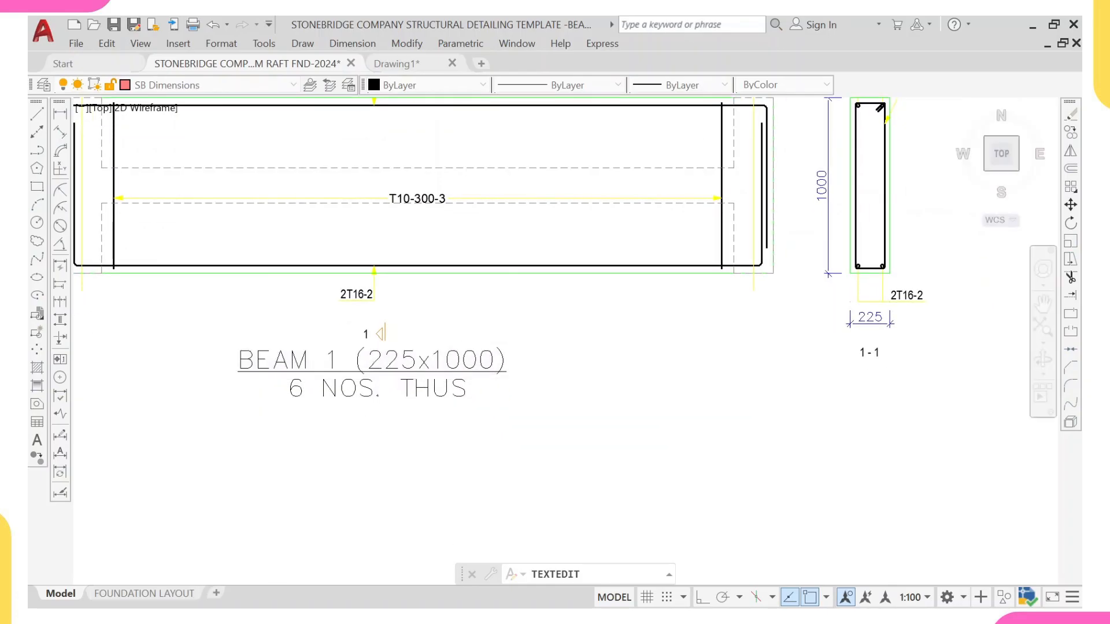
Step: Examine the template's raft foundation layout sheet, especially its ground beam labels along the gridlines
{"action": "scroll", "coordinate": [291, 392], "scroll_direction": "down", "scroll_amount": 2}
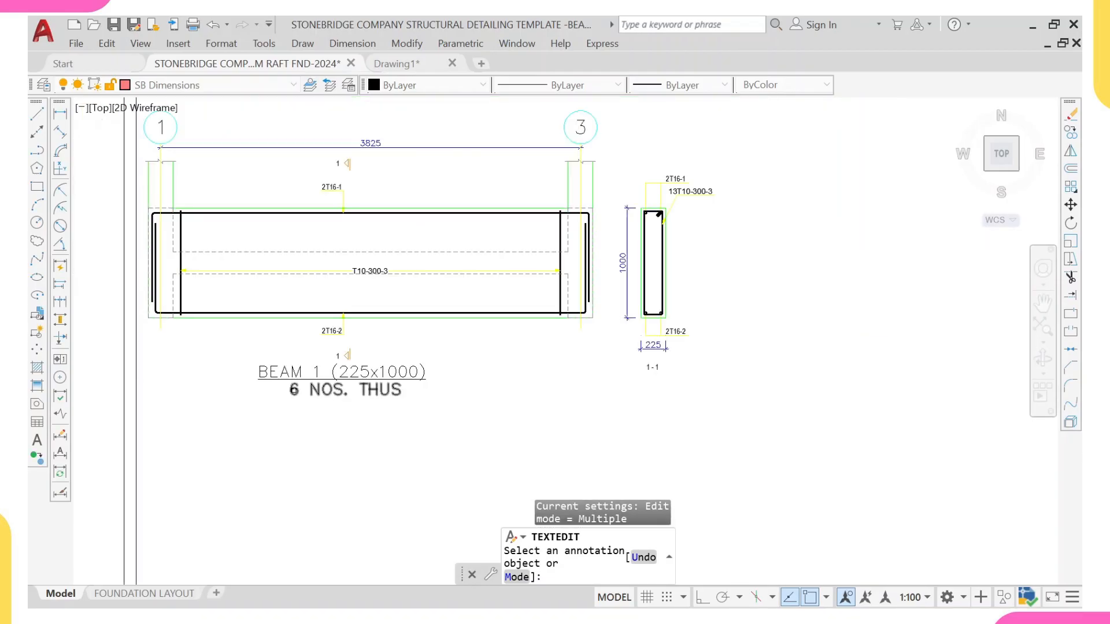
{"action": "scroll", "coordinate": [279, 235], "scroll_direction": "down", "scroll_amount": 10}
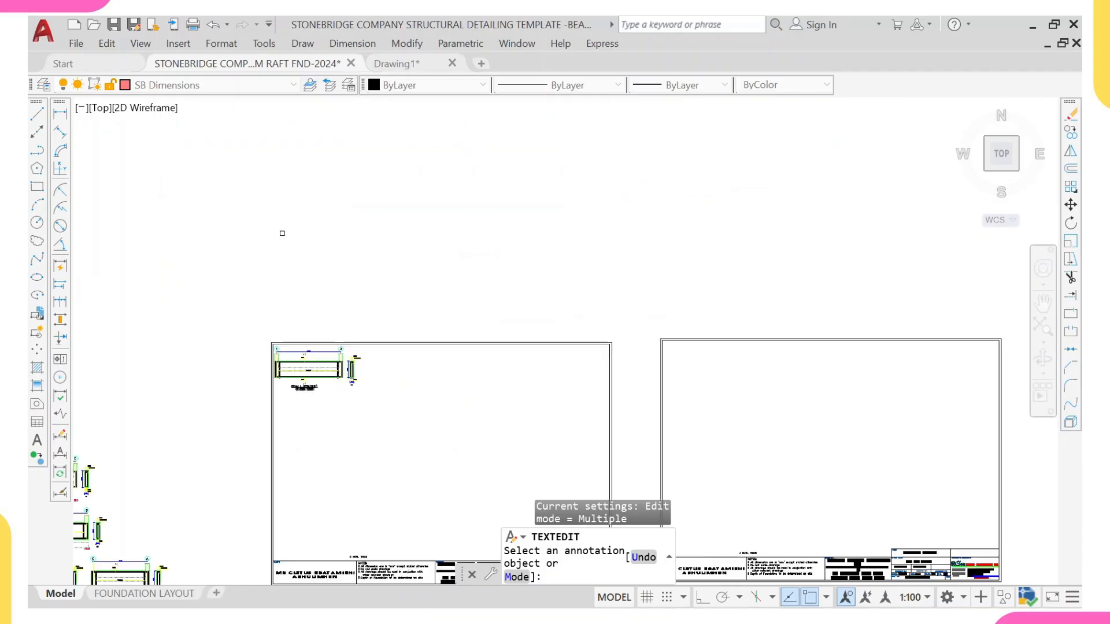
{"action": "middle_click_drag", "start_coordinate": [295, 138], "coordinate": [297, 259]}
{"action": "scroll", "coordinate": [167, 298], "scroll_direction": "up", "scroll_amount": 10}
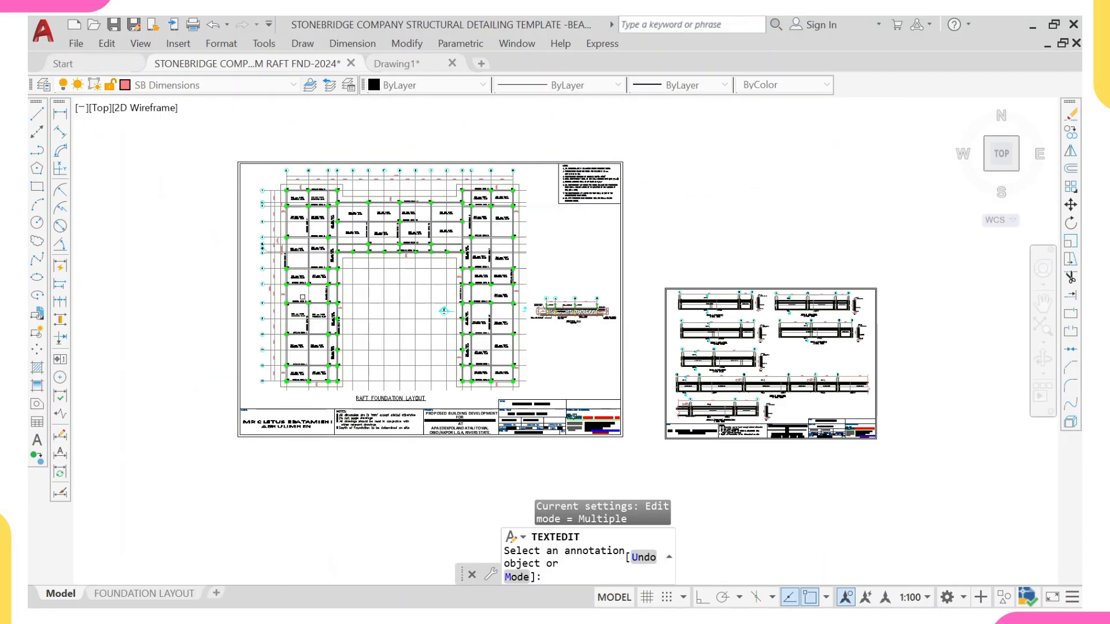
{"action": "middle_click_drag", "start_coordinate": [271, 321], "coordinate": [377, 328]}
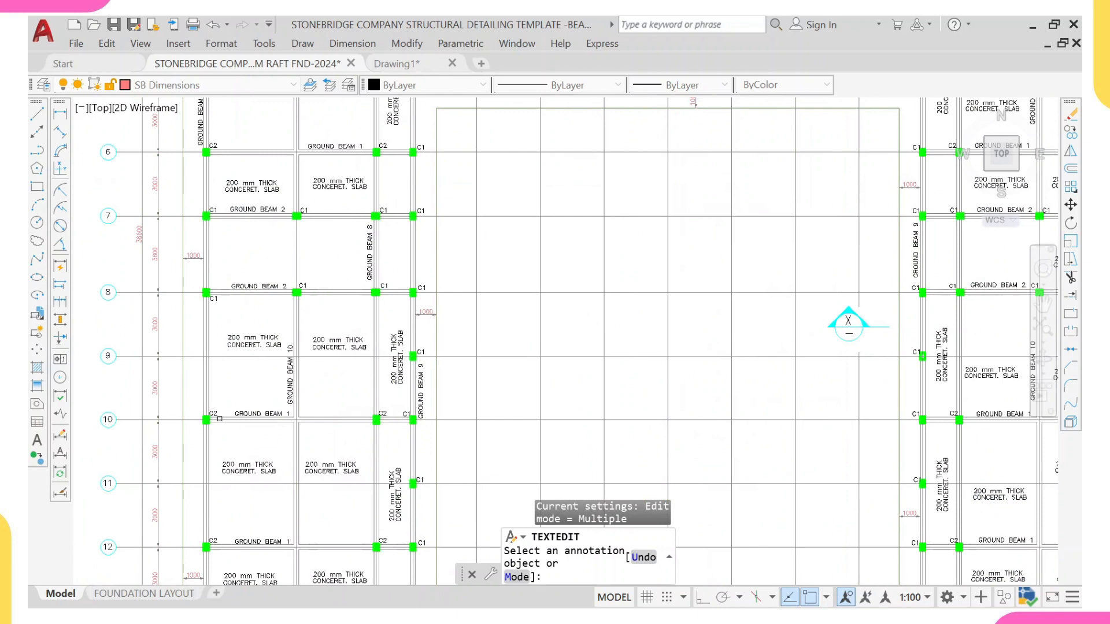
{"action": "scroll", "coordinate": [323, 318], "scroll_direction": "down", "scroll_amount": 4}
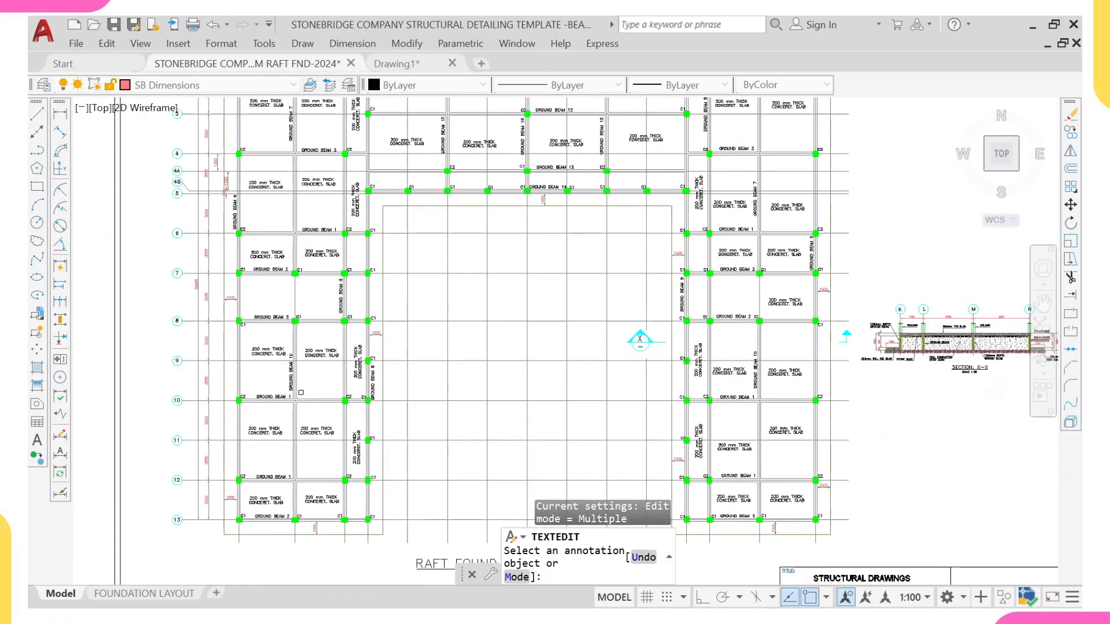
{"action": "scroll", "coordinate": [296, 400], "scroll_direction": "up", "scroll_amount": 4}
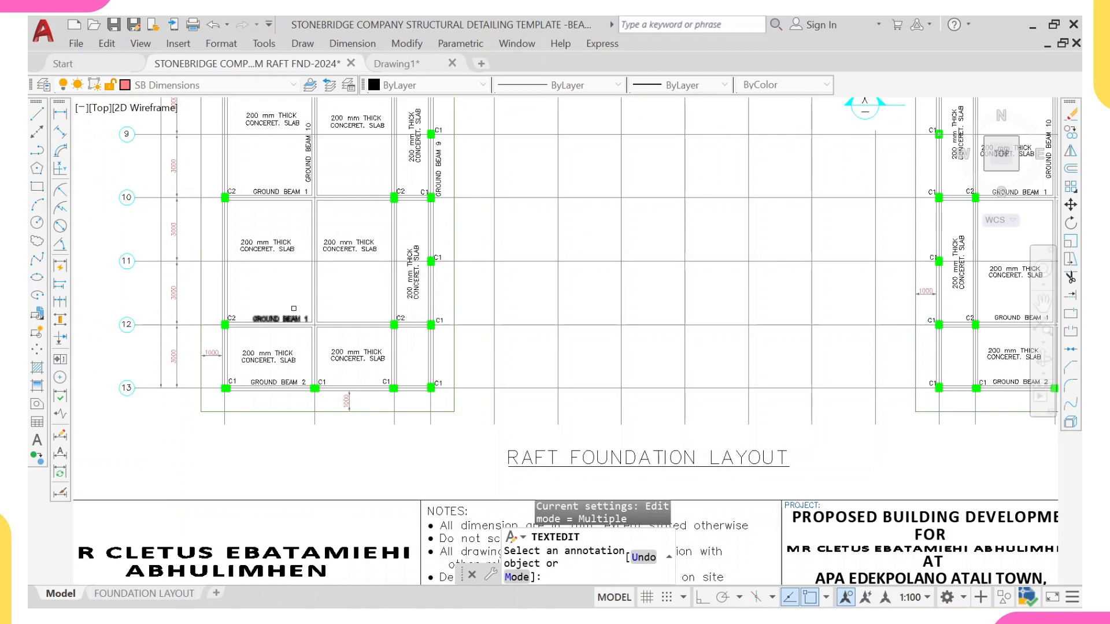
{"action": "scroll", "coordinate": [292, 302], "scroll_direction": "down", "scroll_amount": 2}
{"action": "middle_click_drag", "start_coordinate": [318, 264], "coordinate": [316, 348]}
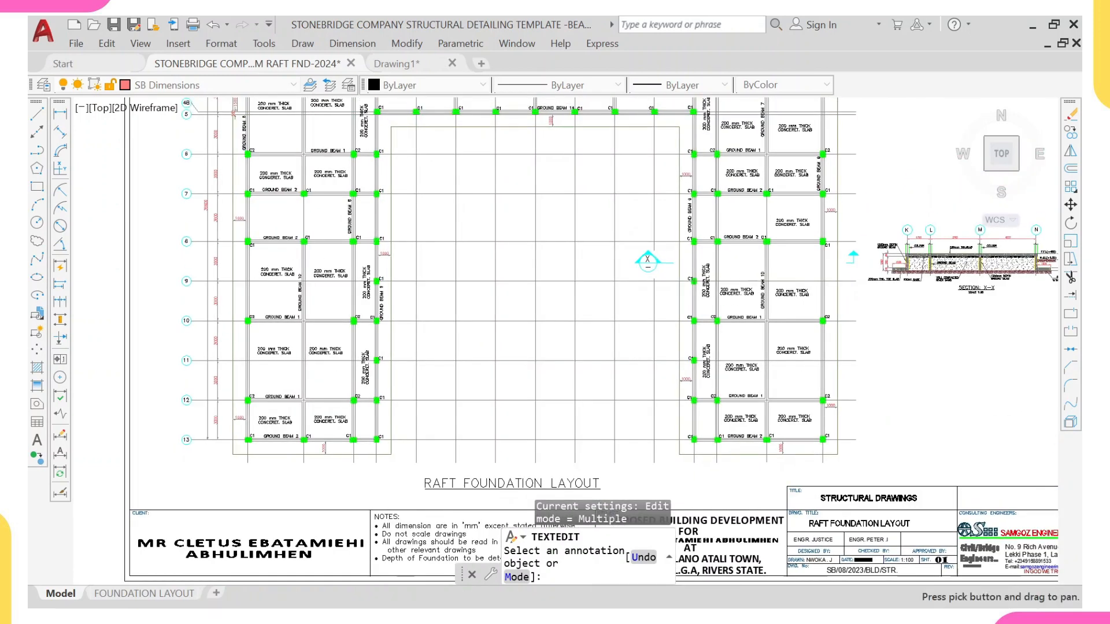
{"action": "middle_click_drag", "start_coordinate": [307, 282], "coordinate": [306, 318]}
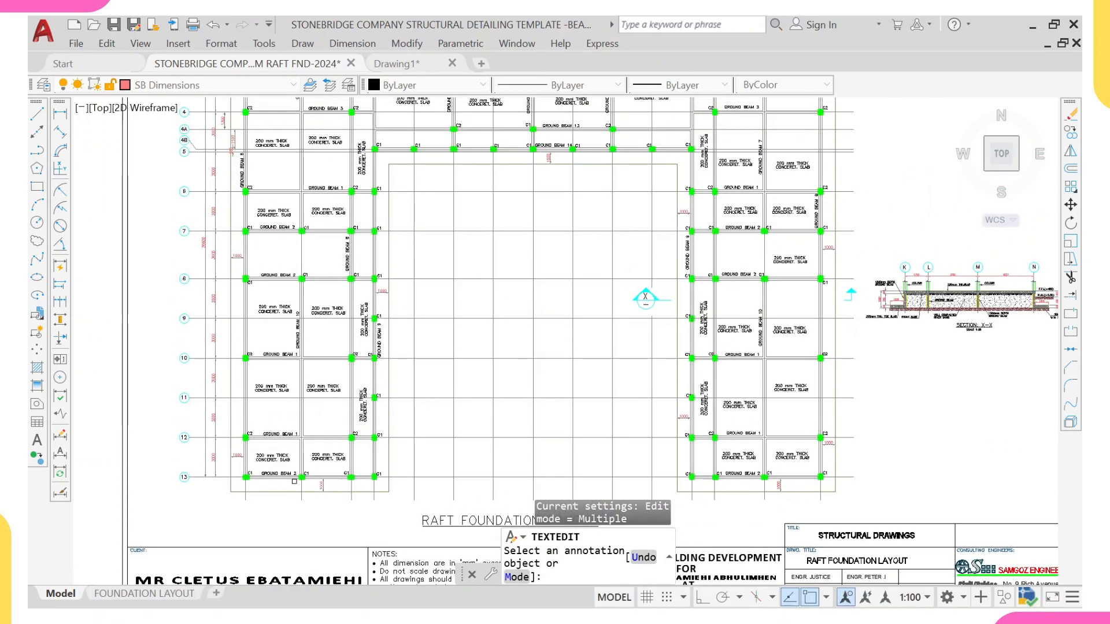
{"action": "scroll", "coordinate": [294, 481], "scroll_direction": "up", "scroll_amount": 2}
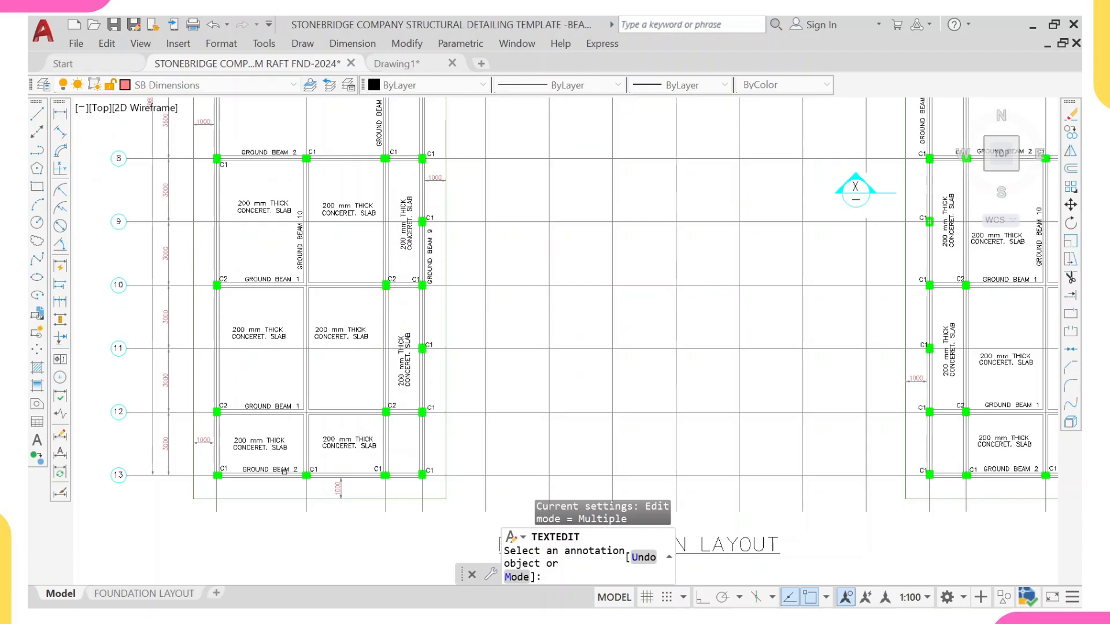
{"action": "scroll", "coordinate": [284, 472], "scroll_direction": "up", "scroll_amount": 2}
{"action": "scroll", "coordinate": [283, 472], "scroll_direction": "down", "scroll_amount": 4}
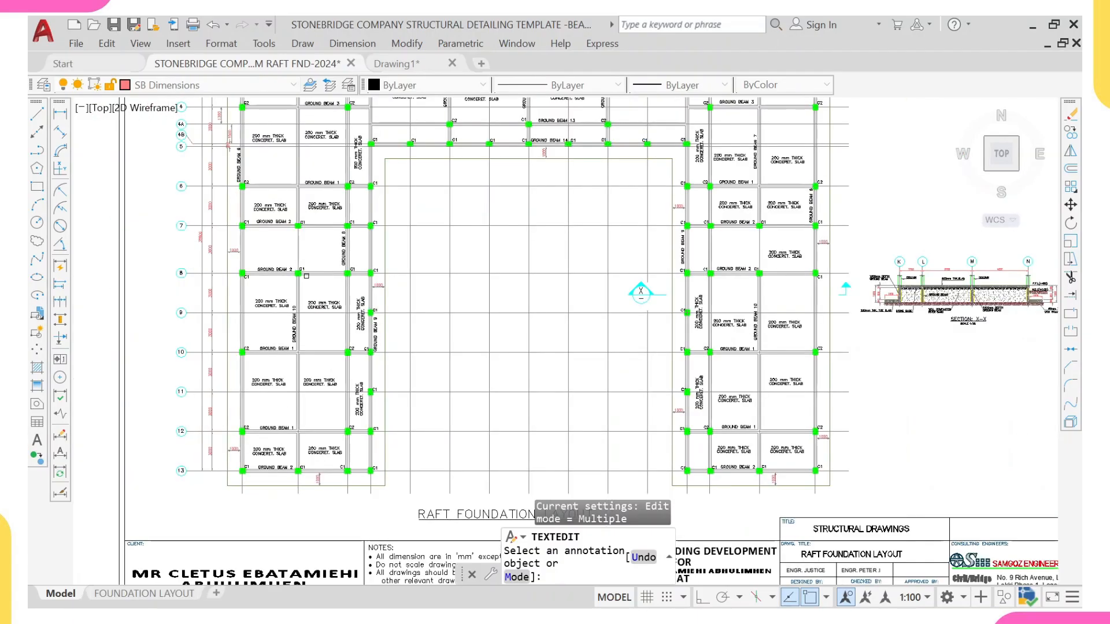
{"action": "scroll", "coordinate": [307, 275], "scroll_direction": "up", "scroll_amount": 2}
{"action": "scroll", "coordinate": [359, 221], "scroll_direction": "down", "scroll_amount": 8}
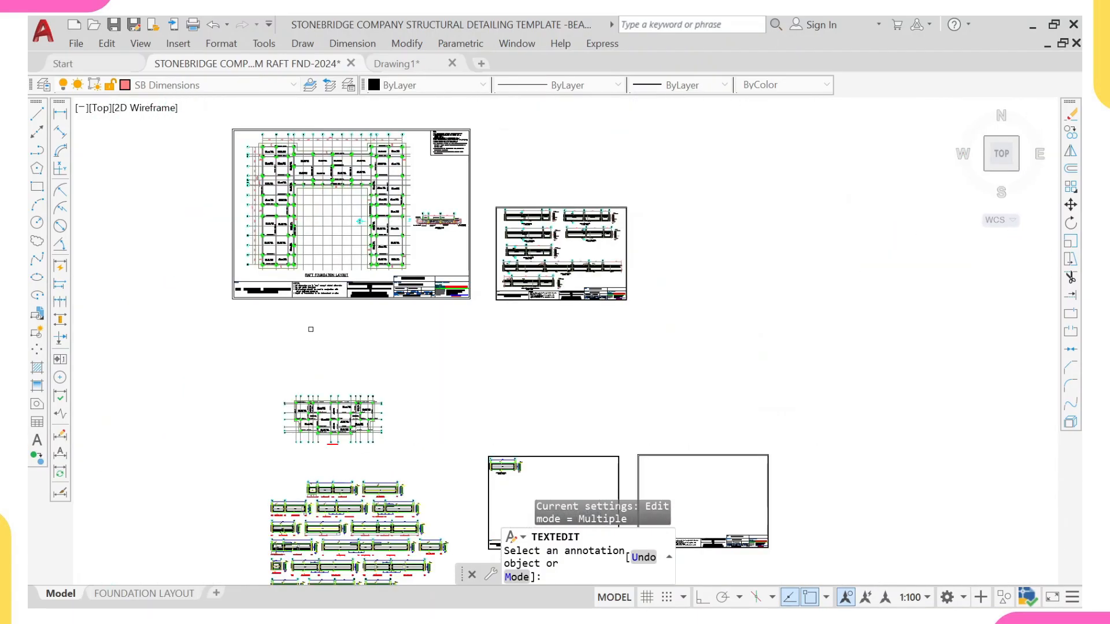
{"action": "scroll", "coordinate": [340, 199], "scroll_direction": "down", "scroll_amount": 2}
{"action": "scroll", "coordinate": [347, 322], "scroll_direction": "up", "scroll_amount": 7}
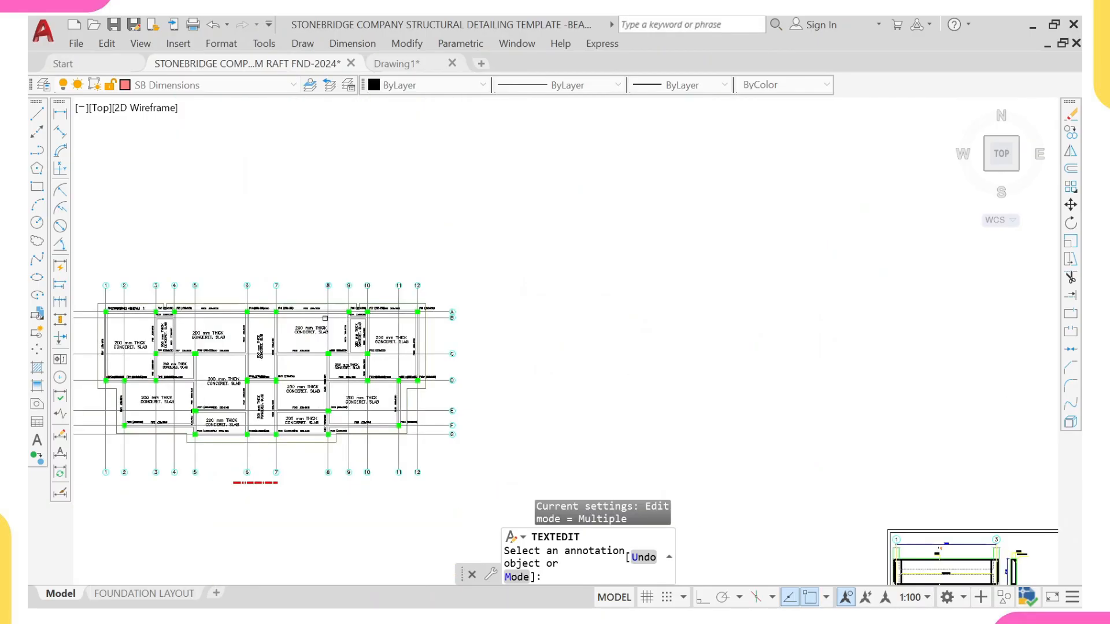
Step: Inspect the exported foundation plan's beam and column labels along gridlines A to C
{"action": "middle_click_drag", "start_coordinate": [324, 319], "coordinate": [477, 323]}
{"action": "scroll", "coordinate": [309, 318], "scroll_direction": "up", "scroll_amount": 5}
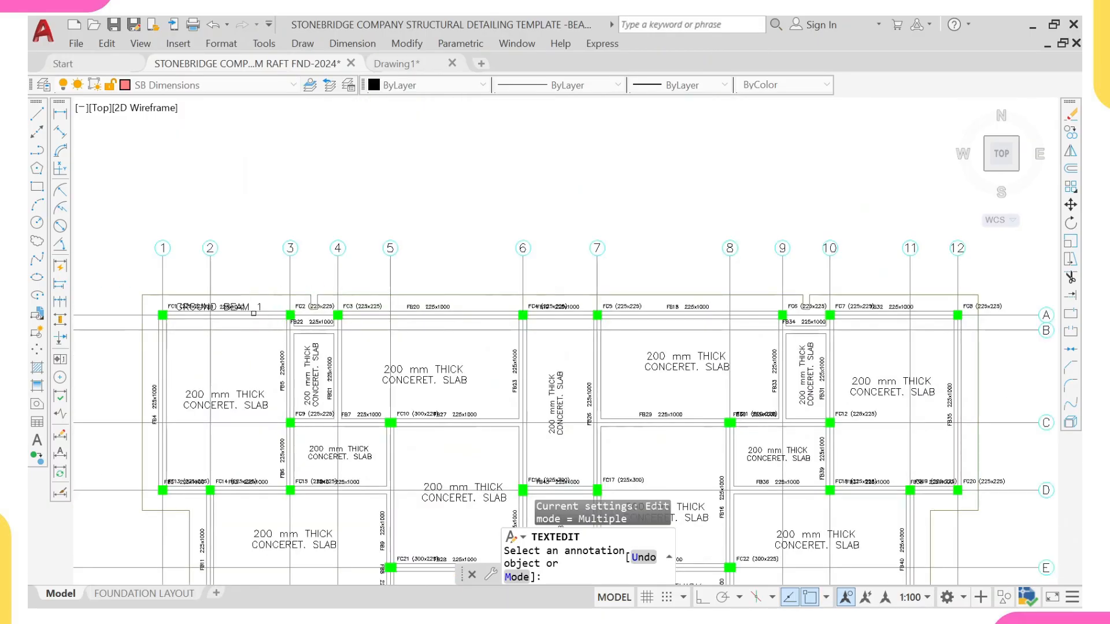
{"action": "scroll", "coordinate": [231, 315], "scroll_direction": "up", "scroll_amount": 1}
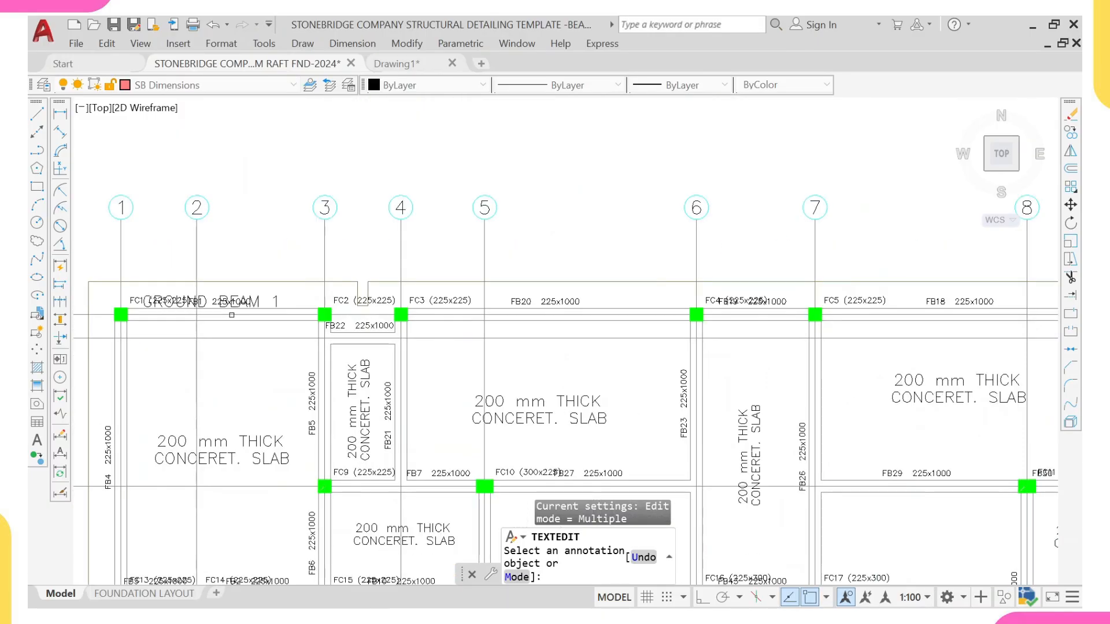
{"action": "scroll", "coordinate": [366, 310], "scroll_direction": "down", "scroll_amount": 2}
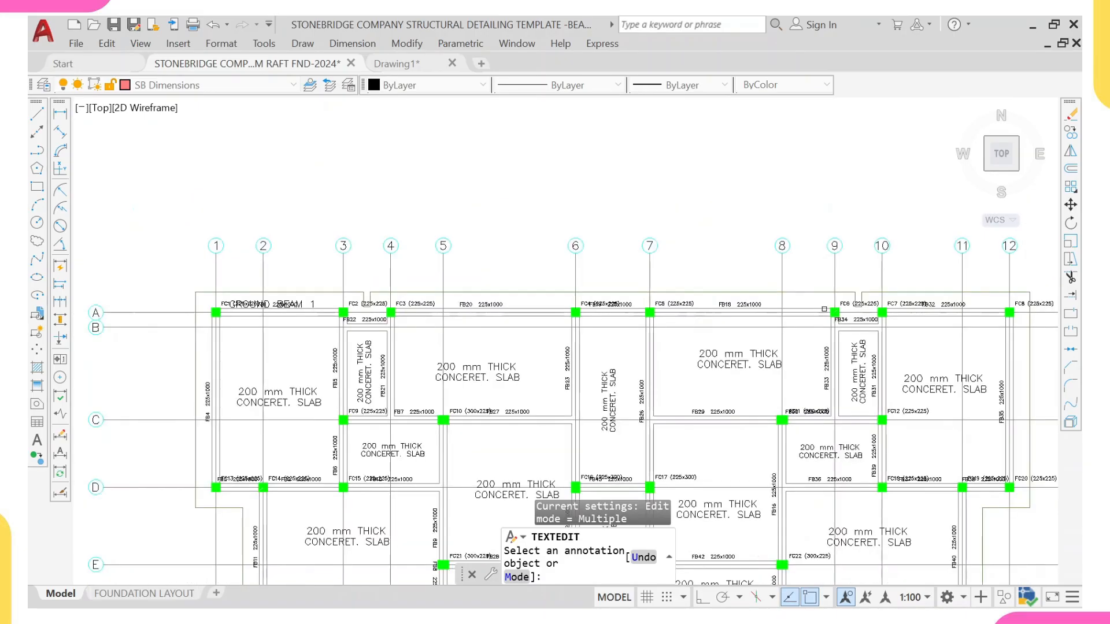
{"action": "middle_click_drag", "start_coordinate": [880, 315], "coordinate": [704, 306]}
{"action": "scroll", "coordinate": [705, 306], "scroll_direction": "up", "scroll_amount": 2}
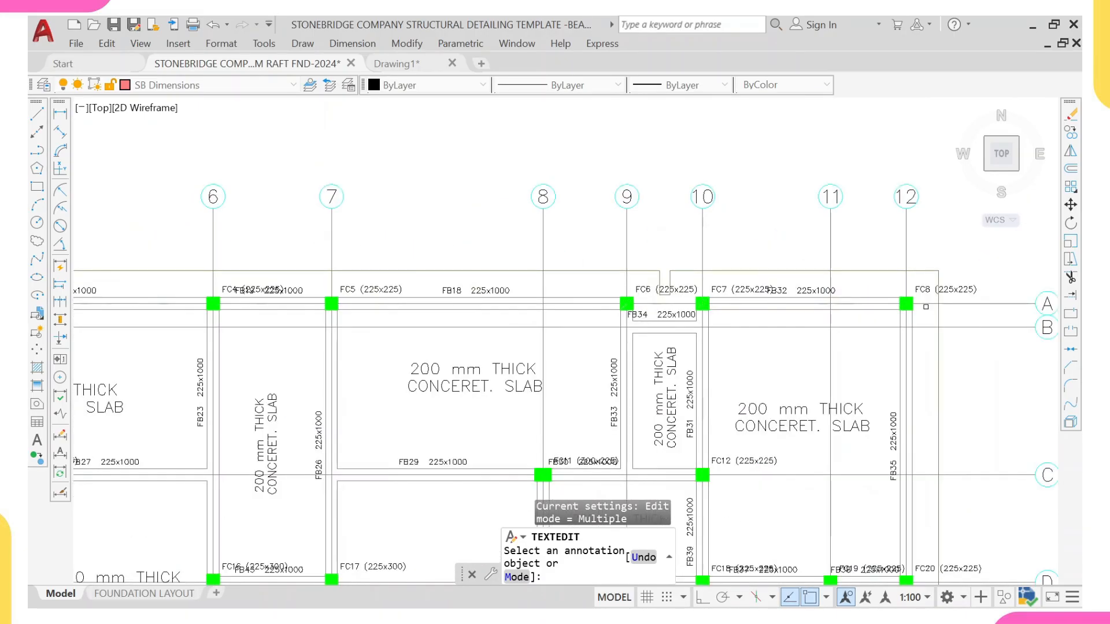
{"action": "scroll", "coordinate": [859, 323], "scroll_direction": "down", "scroll_amount": 5}
{"action": "scroll", "coordinate": [796, 296], "scroll_direction": "up", "scroll_amount": 8}
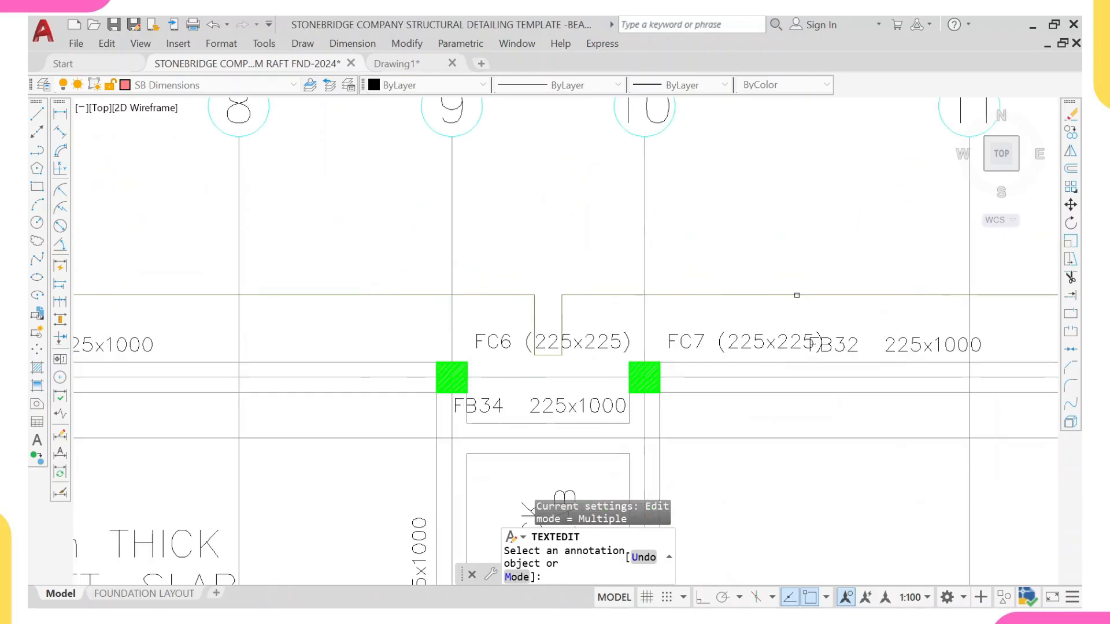
{"action": "scroll", "coordinate": [812, 345], "scroll_direction": "up", "scroll_amount": 2}
{"action": "scroll", "coordinate": [869, 348], "scroll_direction": "down", "scroll_amount": 14}
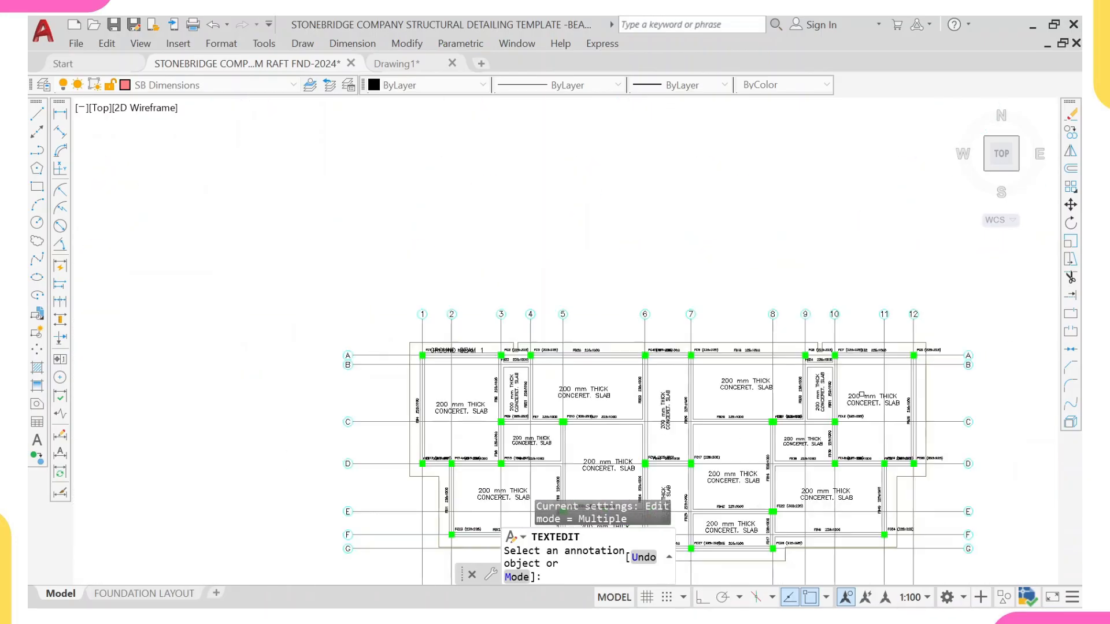
{"action": "middle_click_drag", "start_coordinate": [884, 492], "coordinate": [752, 258]}
{"action": "middle_click_drag", "start_coordinate": [682, 450], "coordinate": [617, 266]}
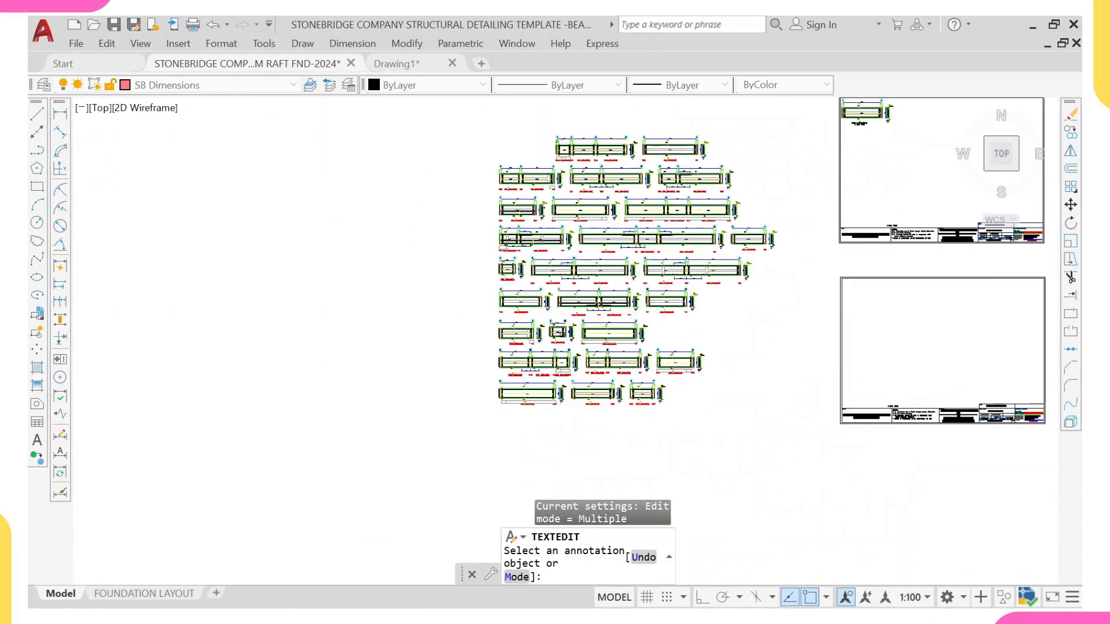
Step: Browse the exported beam elevations such as FB25 and FB32 and their cross sections
{"action": "scroll", "coordinate": [460, 361], "scroll_direction": "up", "scroll_amount": 7}
{"action": "middle_click_drag", "start_coordinate": [435, 223], "coordinate": [435, 305]}
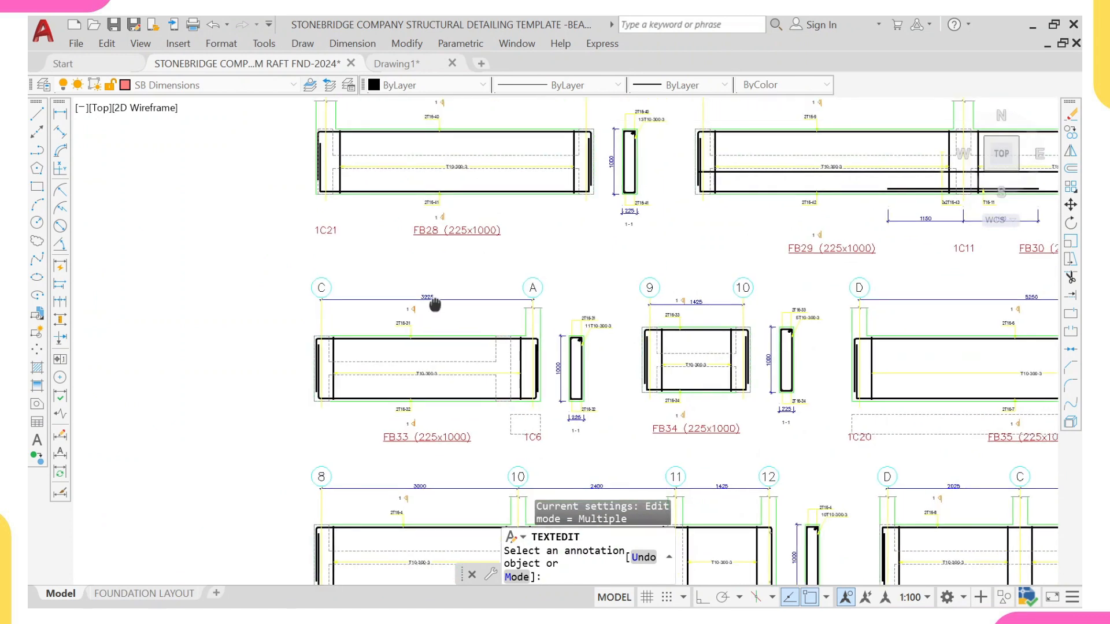
{"action": "middle_click_drag", "start_coordinate": [845, 278], "coordinate": [405, 293]}
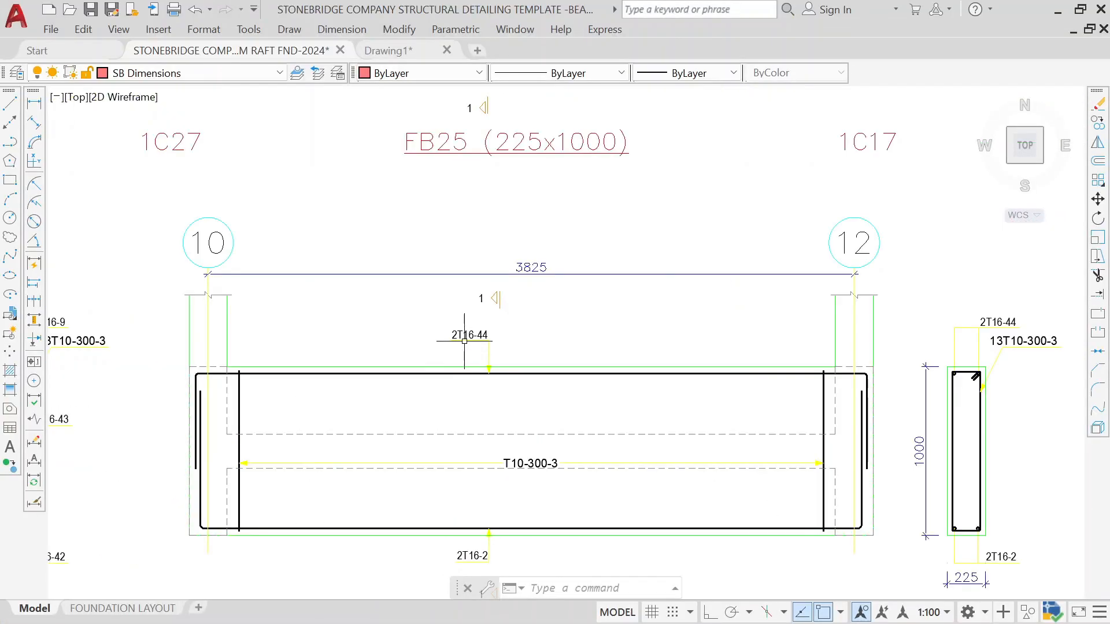
{"action": "scroll", "coordinate": [478, 346], "scroll_direction": "down", "scroll_amount": 2}
{"action": "scroll", "coordinate": [469, 495], "scroll_direction": "up", "scroll_amount": 2}
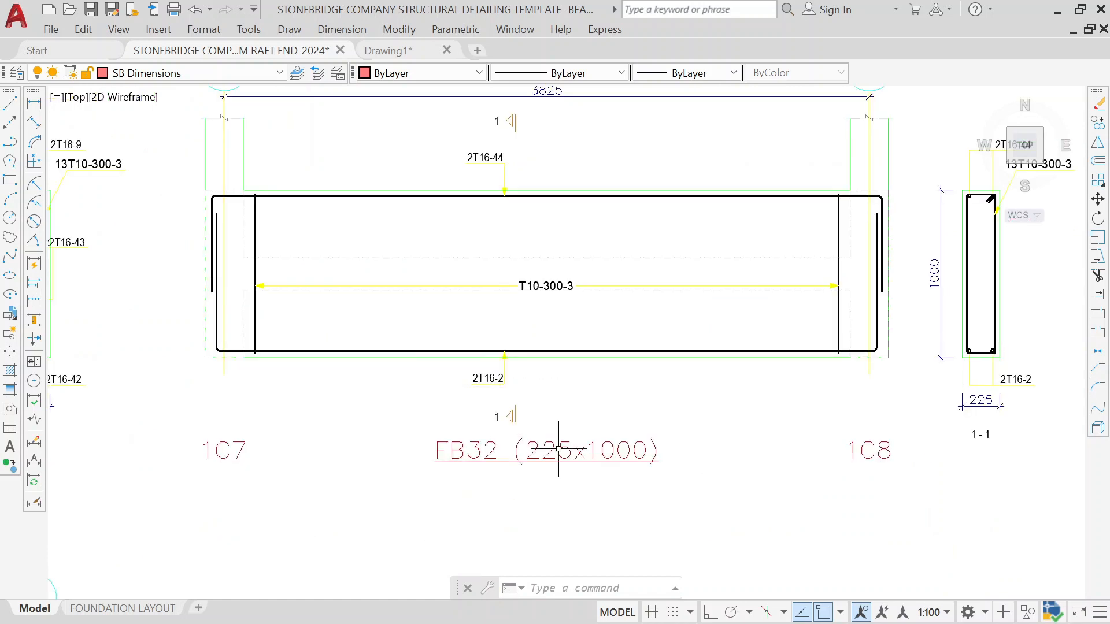
{"action": "scroll", "coordinate": [559, 449], "scroll_direction": "down", "scroll_amount": 3}
{"action": "scroll", "coordinate": [724, 413], "scroll_direction": "up", "scroll_amount": 2}
{"action": "scroll", "coordinate": [704, 309], "scroll_direction": "up", "scroll_amount": 2}
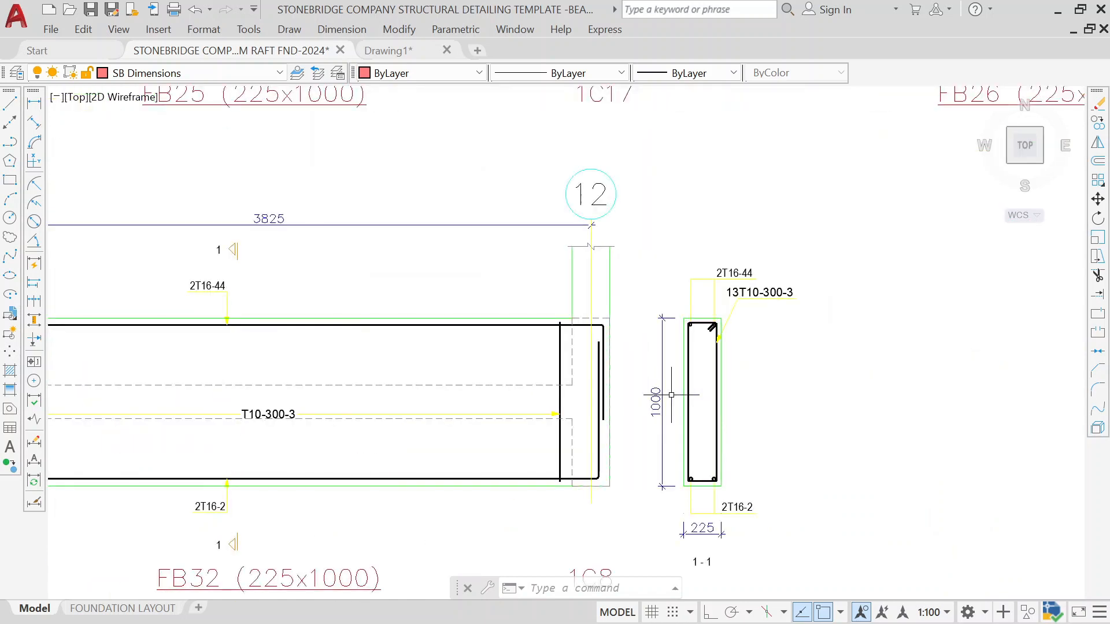
{"action": "scroll", "coordinate": [746, 267], "scroll_direction": "down", "scroll_amount": 5}
{"action": "middle_click_drag", "start_coordinate": [810, 145], "coordinate": [651, 286]}
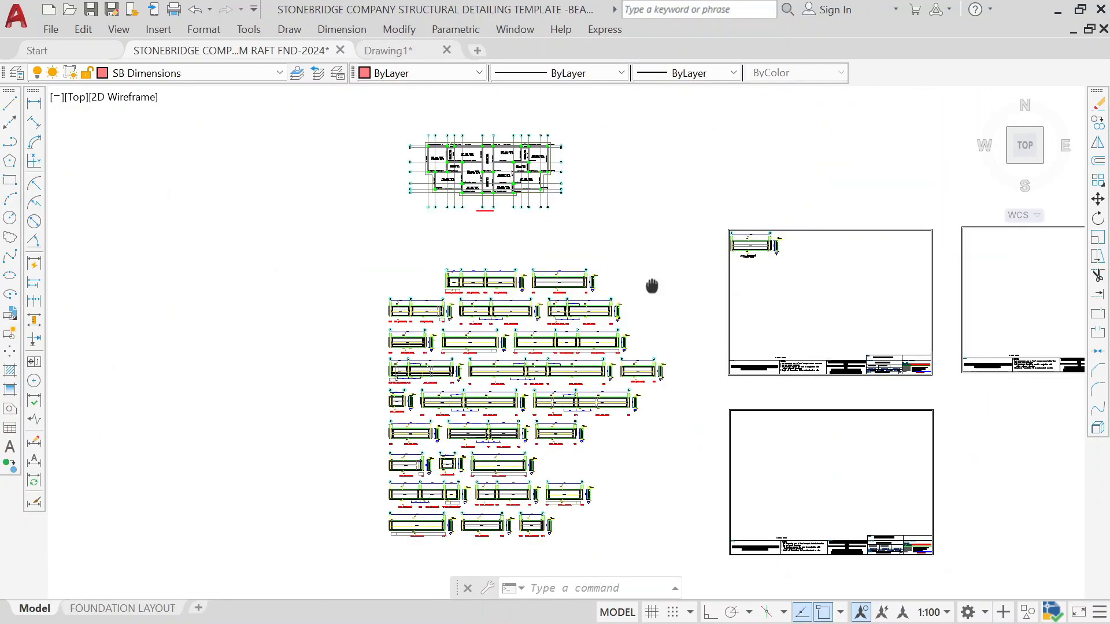
{"action": "scroll", "coordinate": [744, 255], "scroll_direction": "up", "scroll_amount": 6}
{"action": "scroll", "coordinate": [755, 254], "scroll_direction": "up", "scroll_amount": 4}
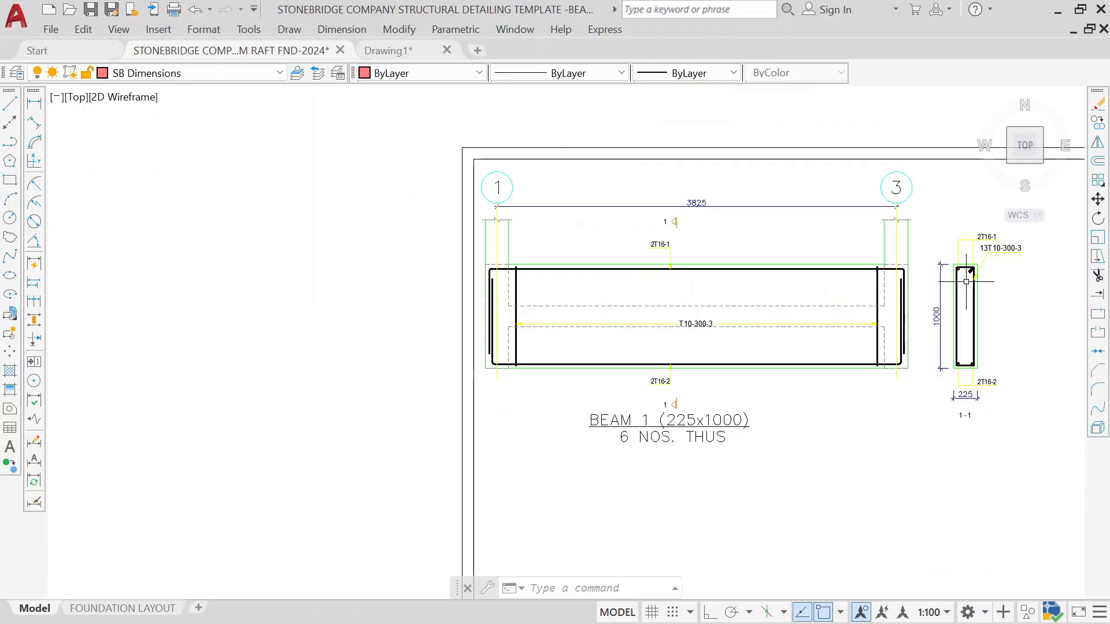
Step: Compare the relabelled BEAM 1 detail in the sheet frame with the beam labels on the exported foundation plan
{"action": "scroll", "coordinate": [942, 312], "scroll_direction": "down", "scroll_amount": 2}
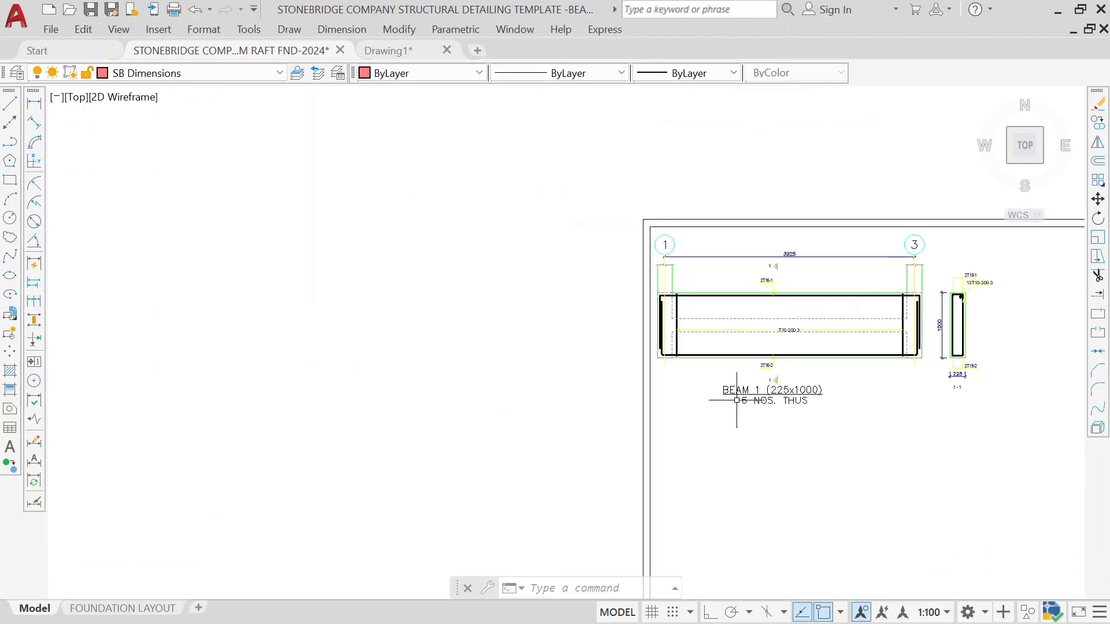
{"action": "scroll", "coordinate": [737, 400], "scroll_direction": "up", "scroll_amount": 2}
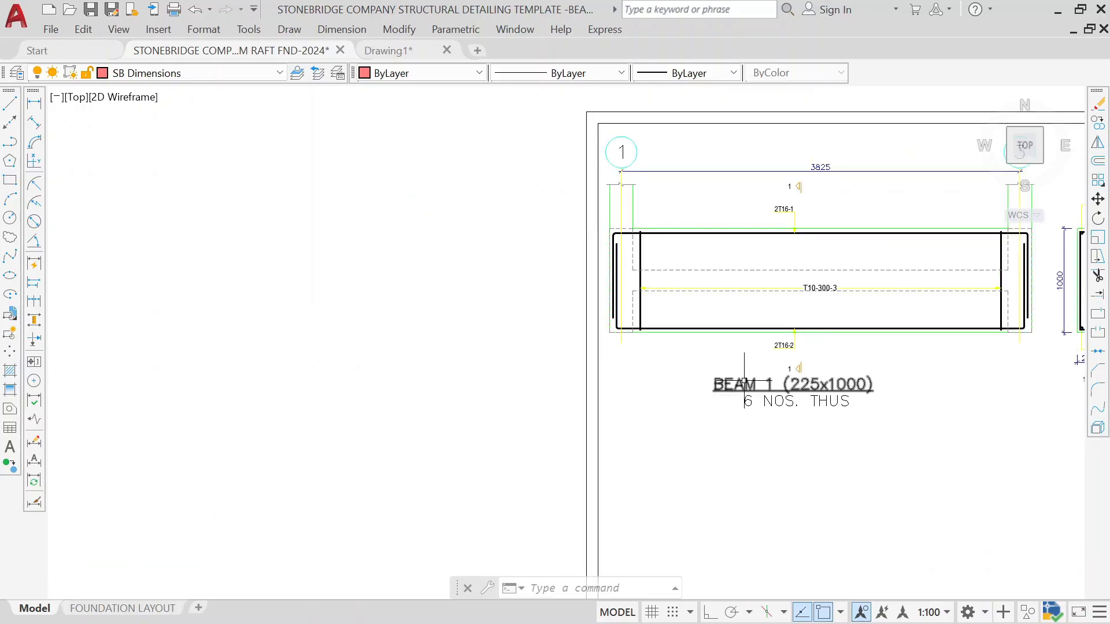
{"action": "scroll", "coordinate": [729, 370], "scroll_direction": "down", "scroll_amount": 4}
{"action": "scroll", "coordinate": [738, 327], "scroll_direction": "down", "scroll_amount": 2}
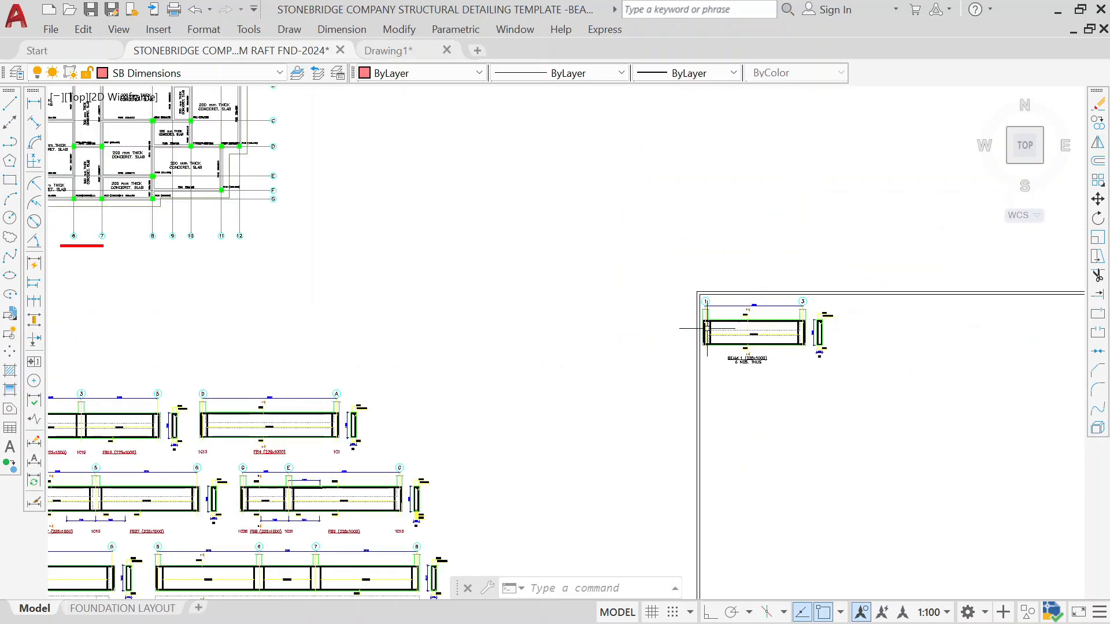
{"action": "mouse_move", "coordinate": [394, 342]}
{"action": "middle_mouse_down"}
{"action": "mouse_move", "coordinate": [490, 396]}
{"action": "mouse_move", "coordinate": [601, 518]}
{"action": "middle_mouse_up"}
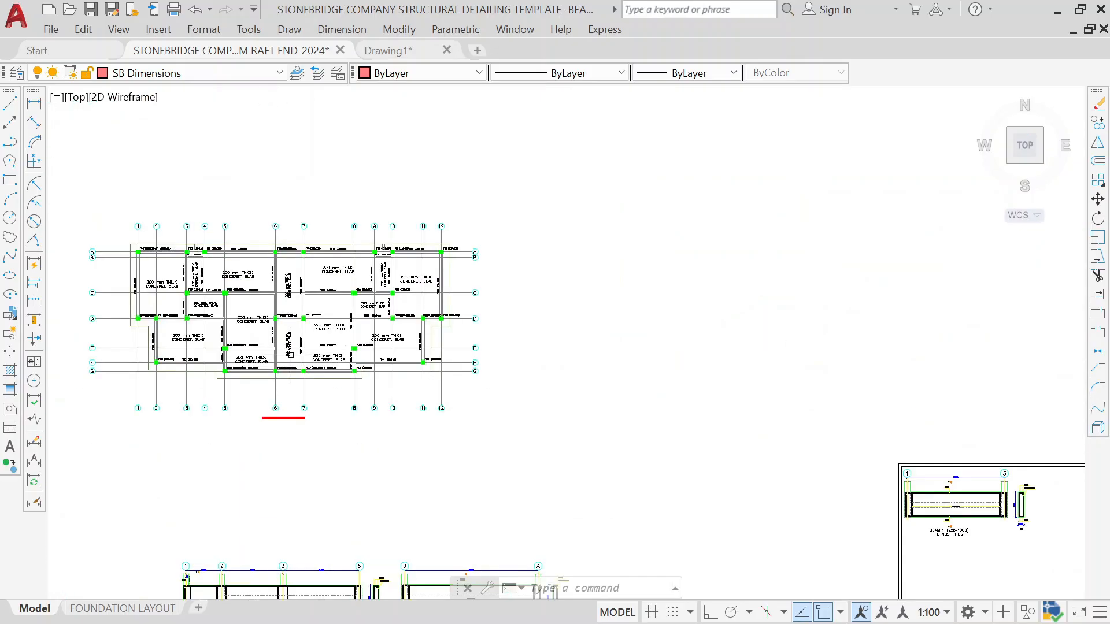
{"action": "middle_click_drag", "start_coordinate": [290, 354], "coordinate": [392, 423]}
{"action": "scroll", "coordinate": [360, 340], "scroll_direction": "up", "scroll_amount": 2}
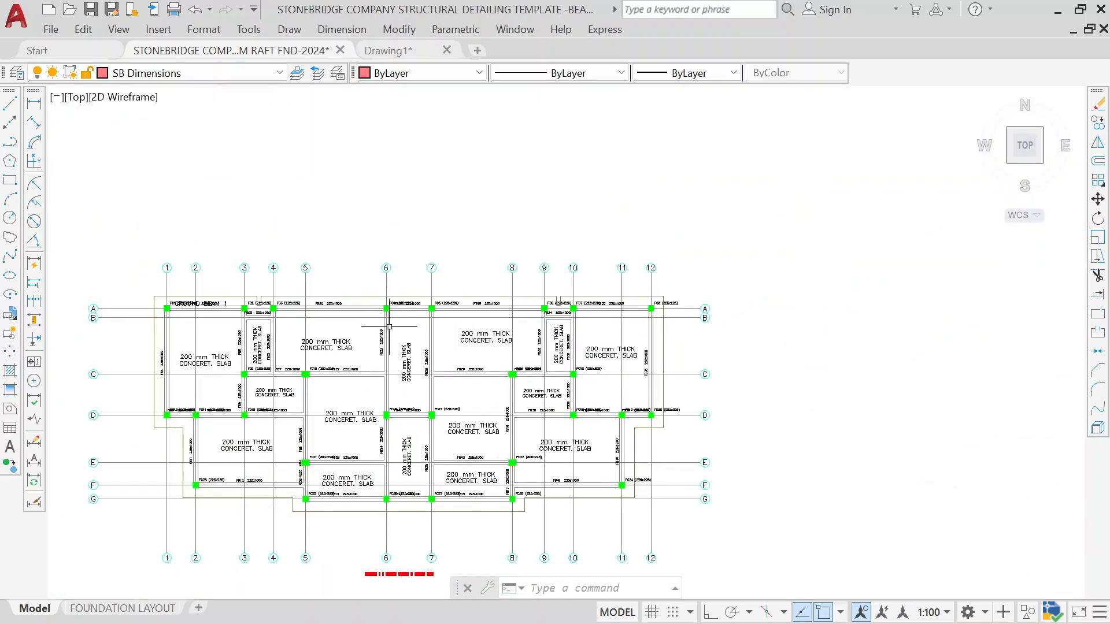
{"action": "scroll", "coordinate": [389, 326], "scroll_direction": "up", "scroll_amount": 2}
{"action": "middle_click_drag", "start_coordinate": [323, 313], "coordinate": [633, 341]}
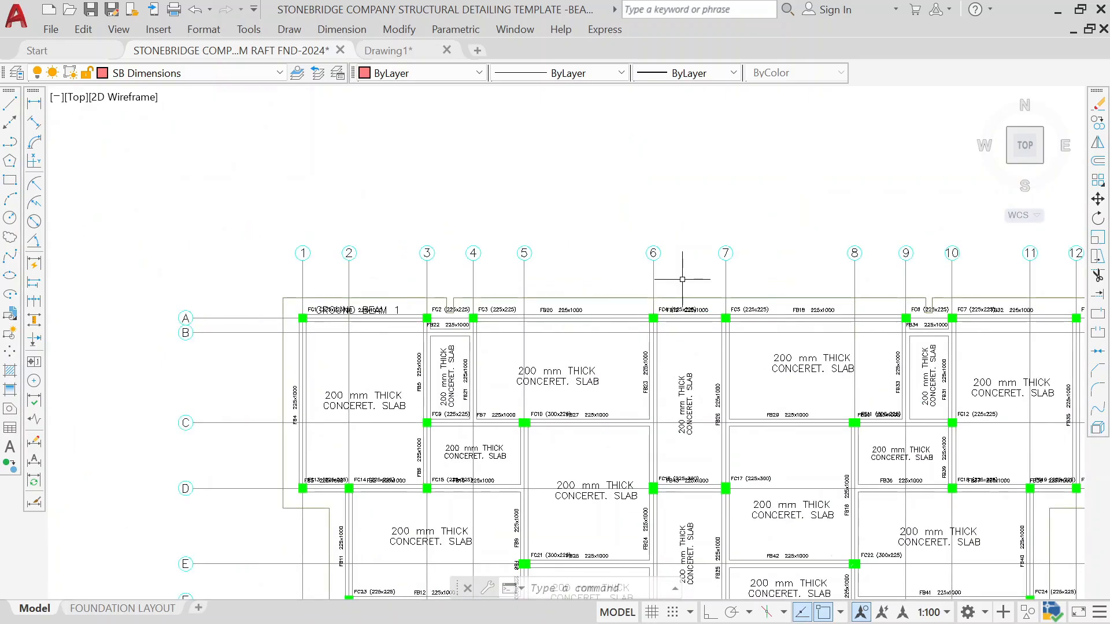
{"action": "scroll", "coordinate": [766, 361], "scroll_direction": "down", "scroll_amount": 2}
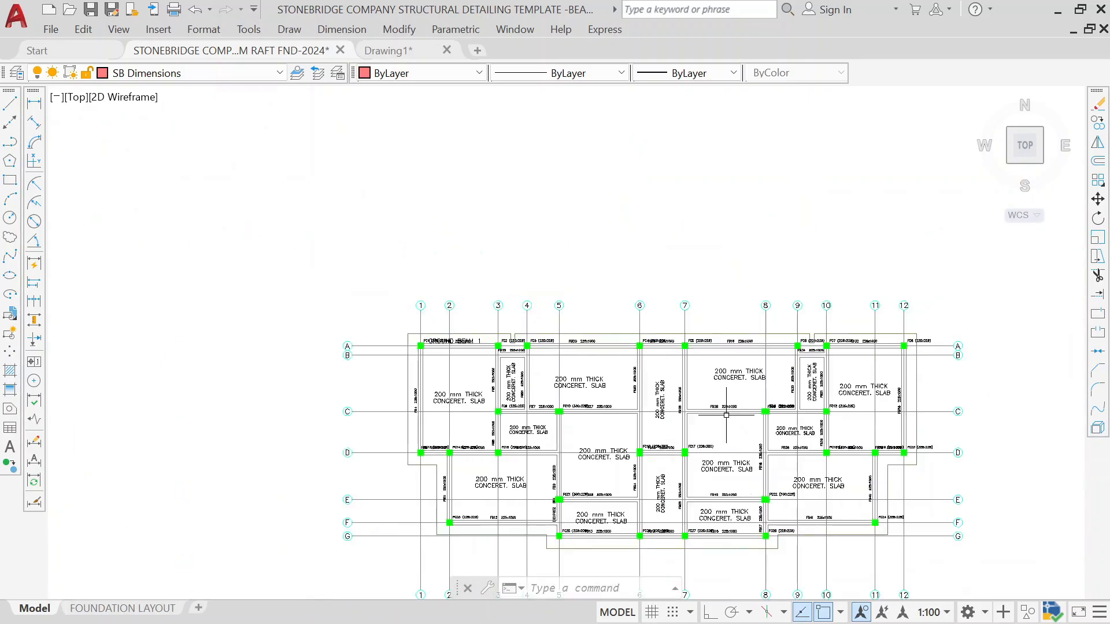
{"action": "middle_click_drag", "start_coordinate": [766, 361], "coordinate": [674, 350]}
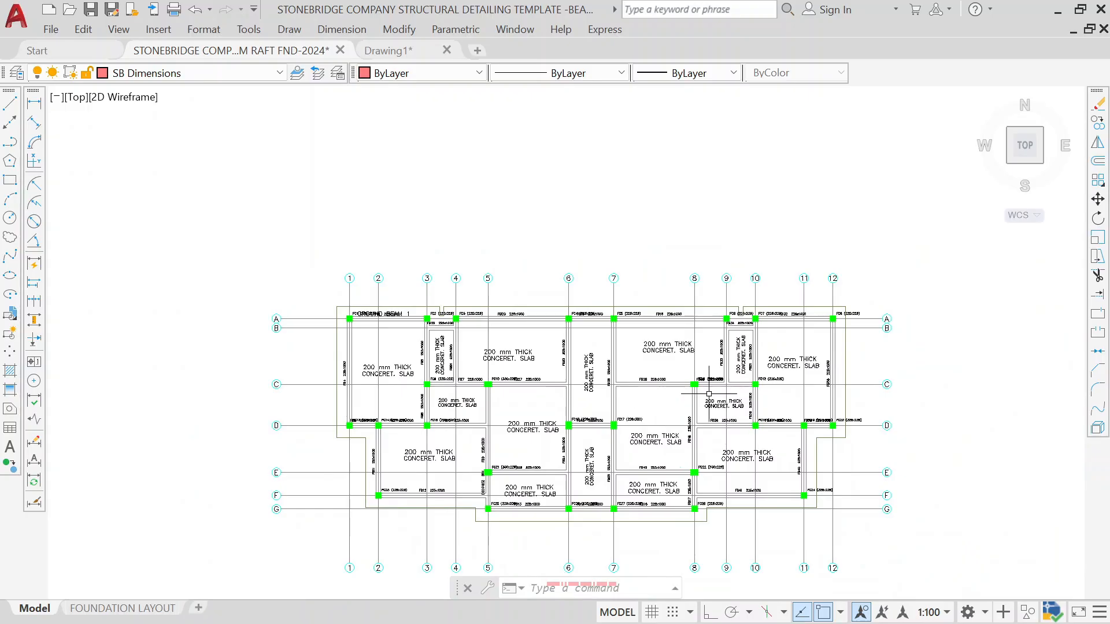
{"action": "scroll", "coordinate": [638, 387], "scroll_direction": "up", "scroll_amount": 2}
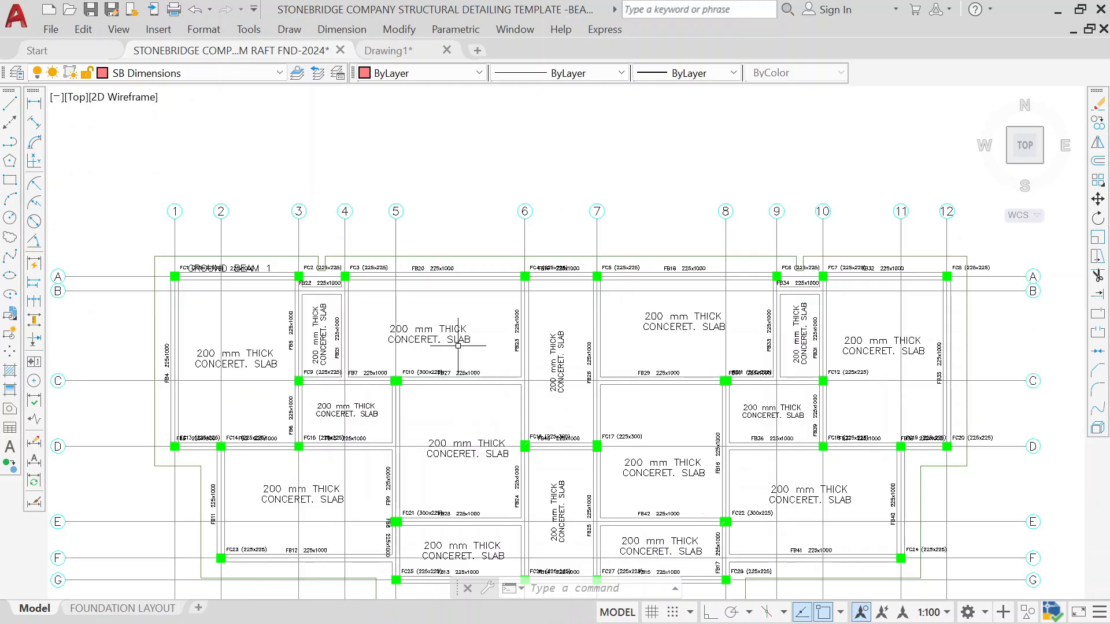
Step: Copy the GROUND BEAM 1 label onto gridline A between grids 10 and 12, over beam FB32
{"action": "scroll", "coordinate": [277, 254], "scroll_direction": "up", "scroll_amount": 2}
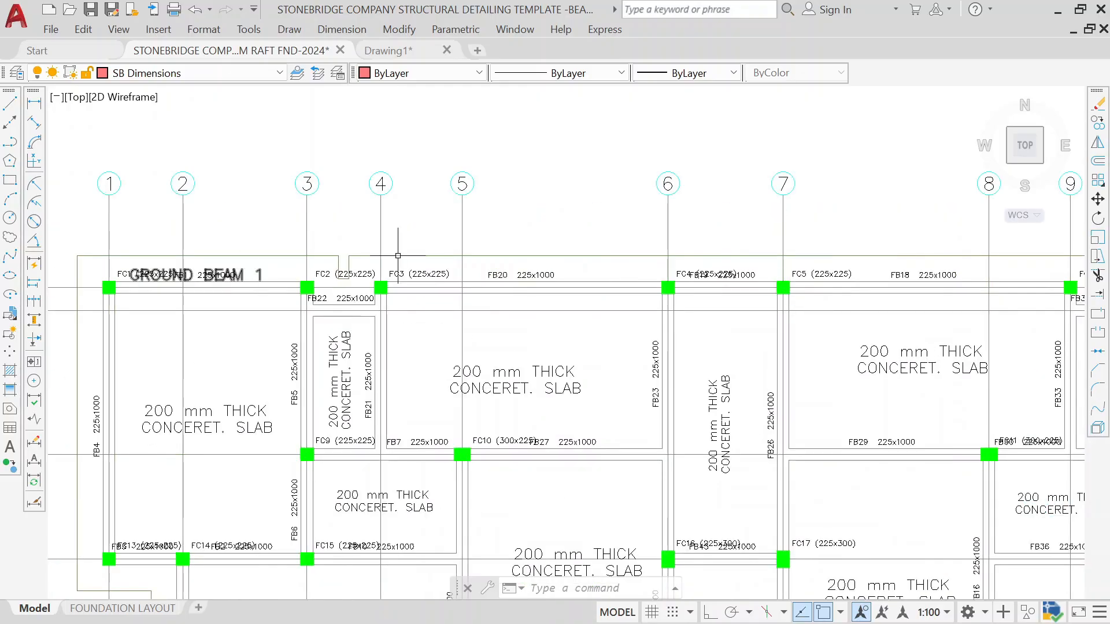
{"action": "scroll", "coordinate": [228, 280], "scroll_direction": "up", "scroll_amount": 2}
{"action": "left_click", "coordinate": [257, 279]}
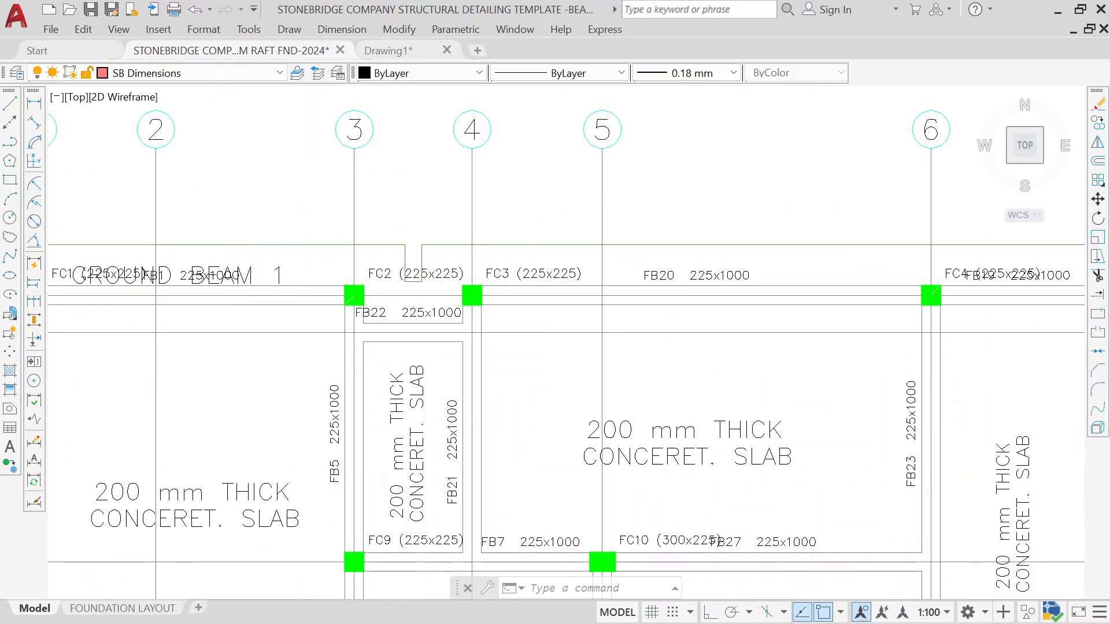
{"action": "type", "text": "co"}
{"action": "key", "text": "Return"}
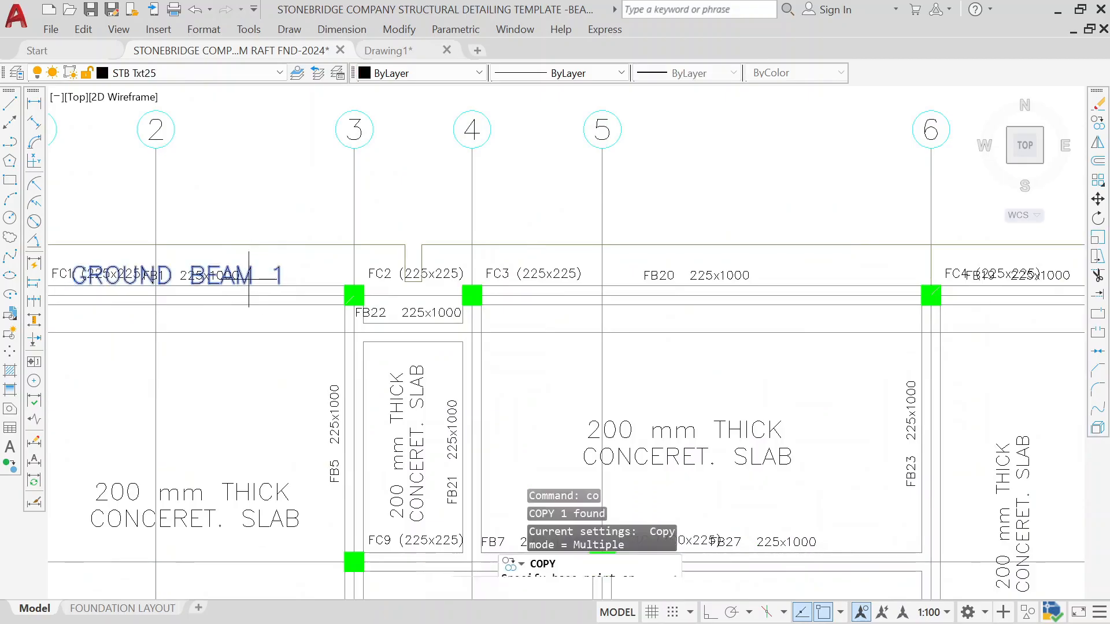
{"action": "scroll", "coordinate": [209, 290], "scroll_direction": "up", "scroll_amount": 2}
{"action": "left_click", "coordinate": [149, 284]}
{"action": "scroll", "coordinate": [403, 252], "scroll_direction": "down", "scroll_amount": 4}
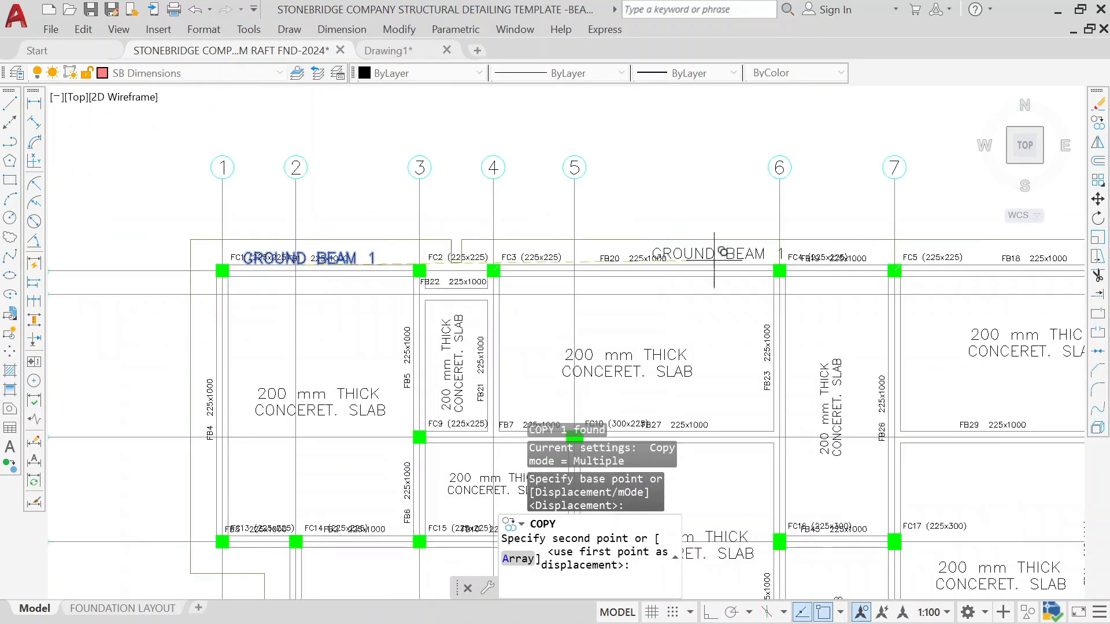
{"action": "middle_click_drag", "start_coordinate": [999, 286], "coordinate": [650, 290]}
{"action": "scroll", "coordinate": [692, 275], "scroll_direction": "up", "scroll_amount": 6}
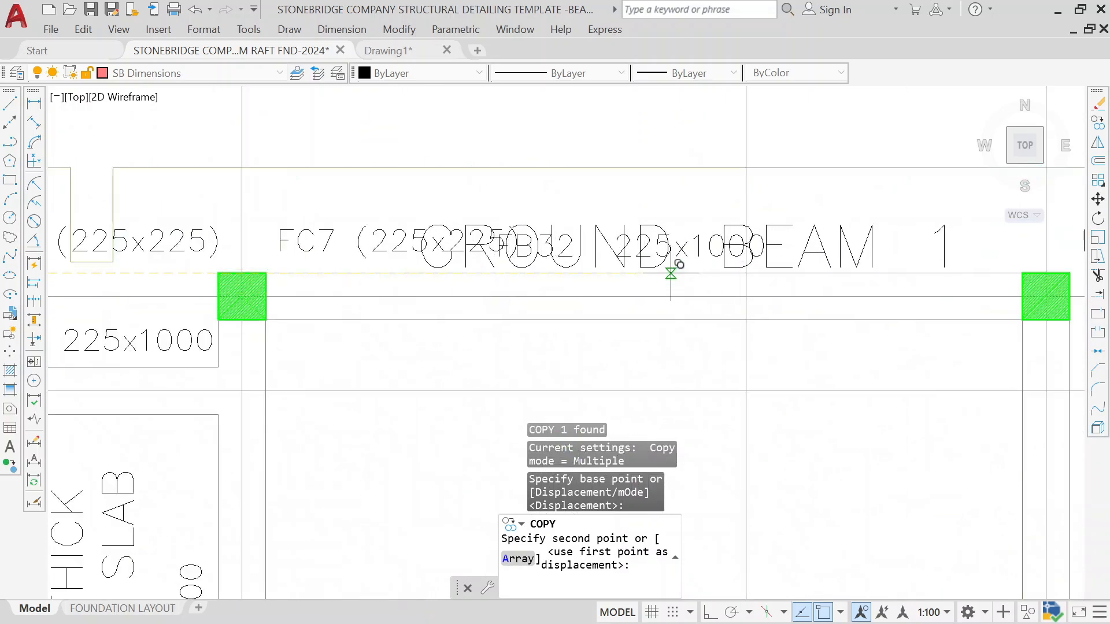
{"action": "left_click", "coordinate": [670, 270]}
{"action": "scroll", "coordinate": [661, 205], "scroll_direction": "down", "scroll_amount": 5}
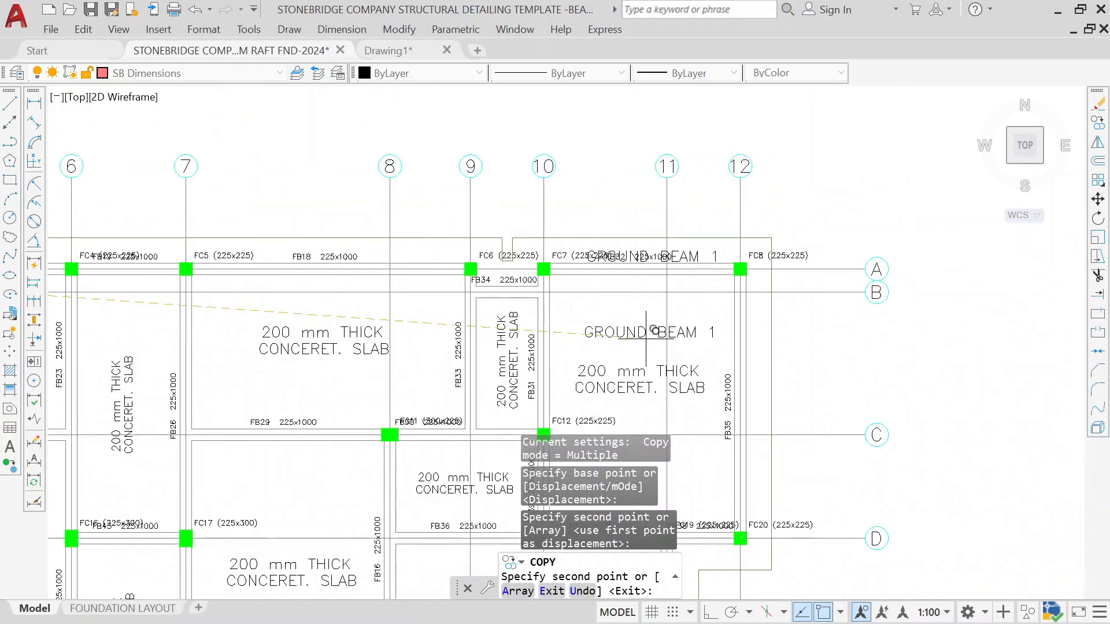
{"action": "key", "text": "Escape"}
Step: Erase the FB32 beam elevation and its cross section
{"action": "scroll", "coordinate": [597, 390], "scroll_direction": "down", "scroll_amount": 6}
{"action": "scroll", "coordinate": [597, 390], "scroll_direction": "up", "scroll_amount": 10}
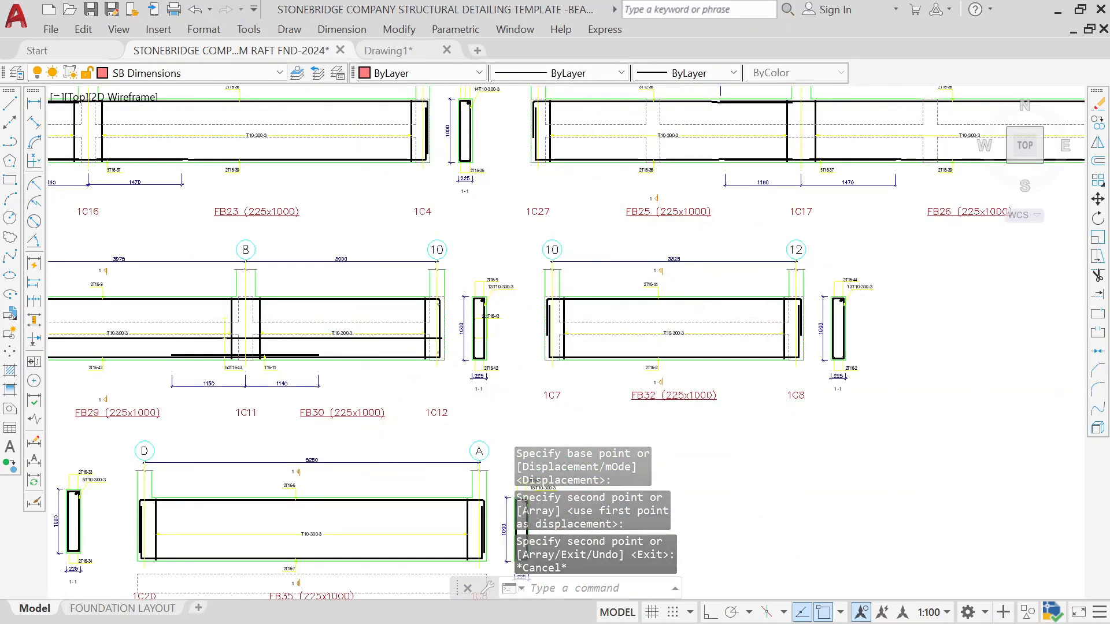
{"action": "left_click", "coordinate": [885, 237]}
{"action": "middle_click_drag", "start_coordinate": [527, 365], "coordinate": [519, 311]}
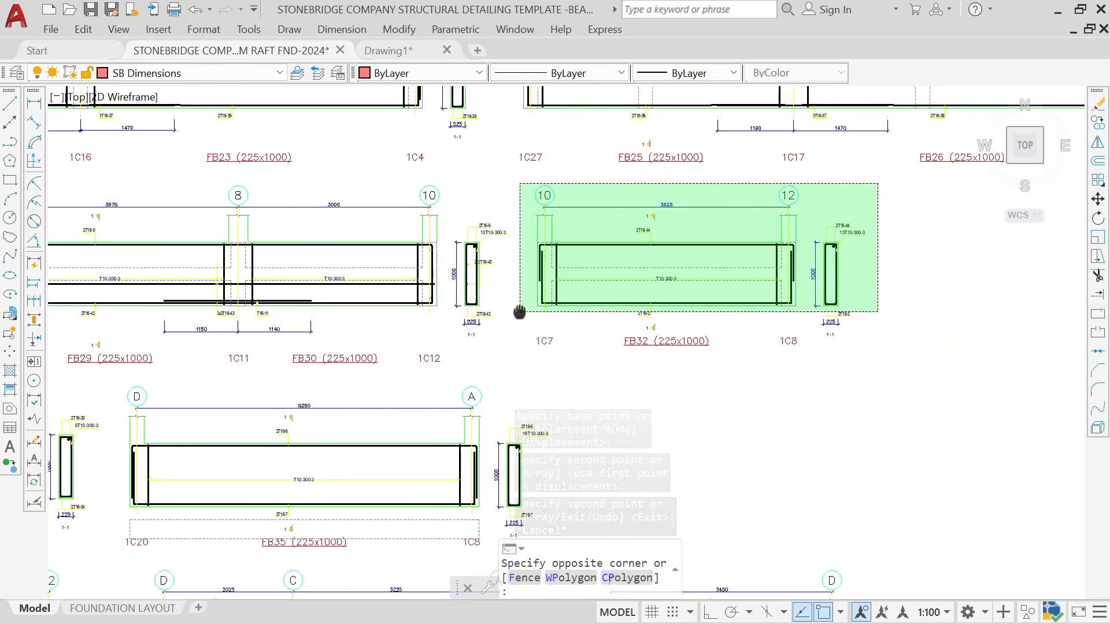
{"action": "left_click", "coordinate": [520, 363]}
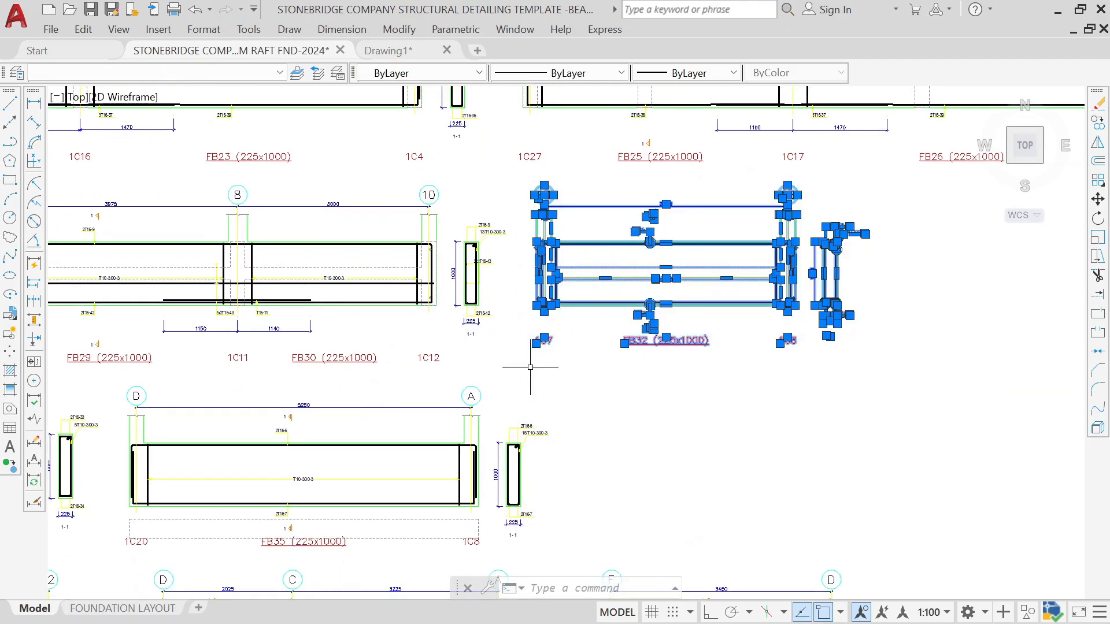
{"action": "type", "text": "E"}
{"action": "key", "text": "Return"}
Step: Change the BEAM 1 detail's quantity note in the sheet frame to 2 NOS. THUS
{"action": "scroll", "coordinate": [565, 320], "scroll_direction": "down", "scroll_amount": 8}
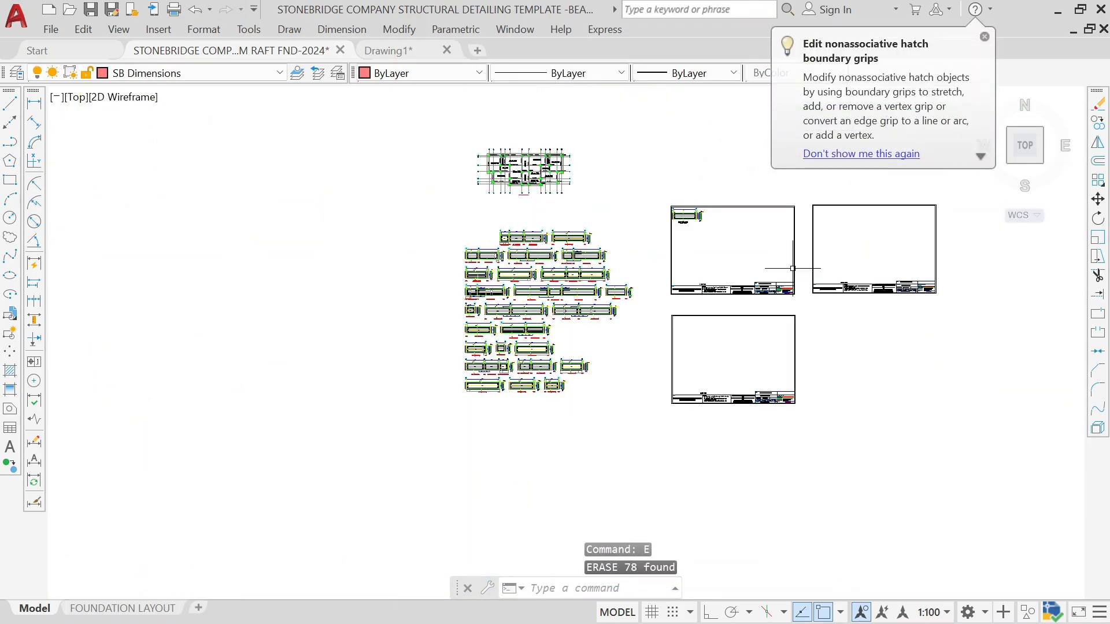
{"action": "middle_click_drag", "start_coordinate": [792, 269], "coordinate": [612, 311]}
{"action": "scroll", "coordinate": [503, 269], "scroll_direction": "up", "scroll_amount": 8}
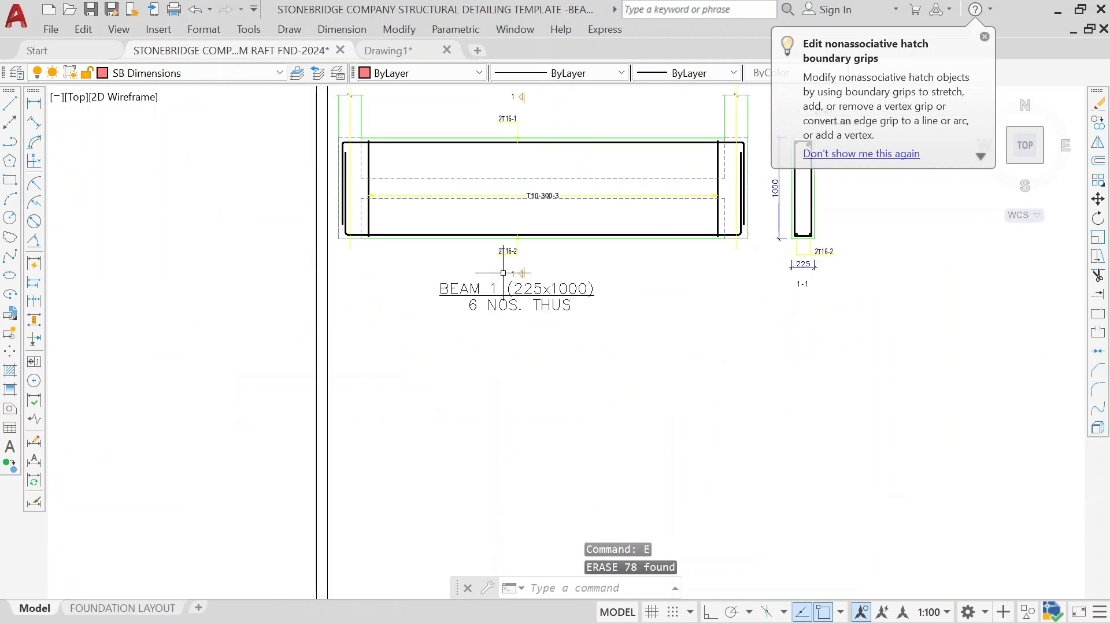
{"action": "scroll", "coordinate": [519, 311], "scroll_direction": "up", "scroll_amount": 4}
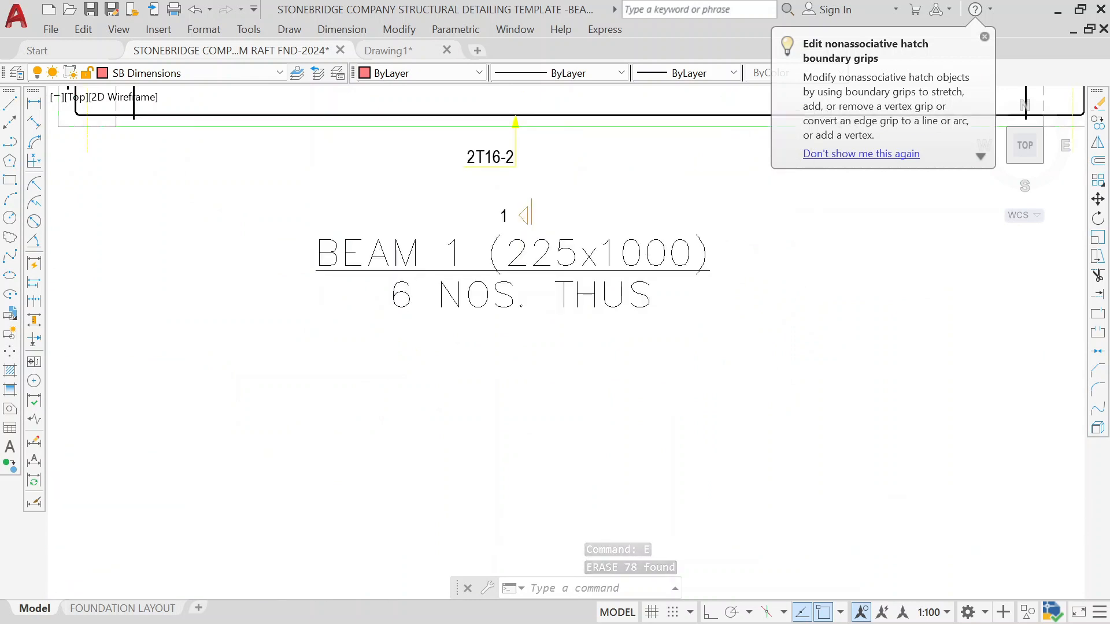
{"action": "left_click", "coordinate": [519, 303]}
{"action": "double_click", "coordinate": [421, 288]}
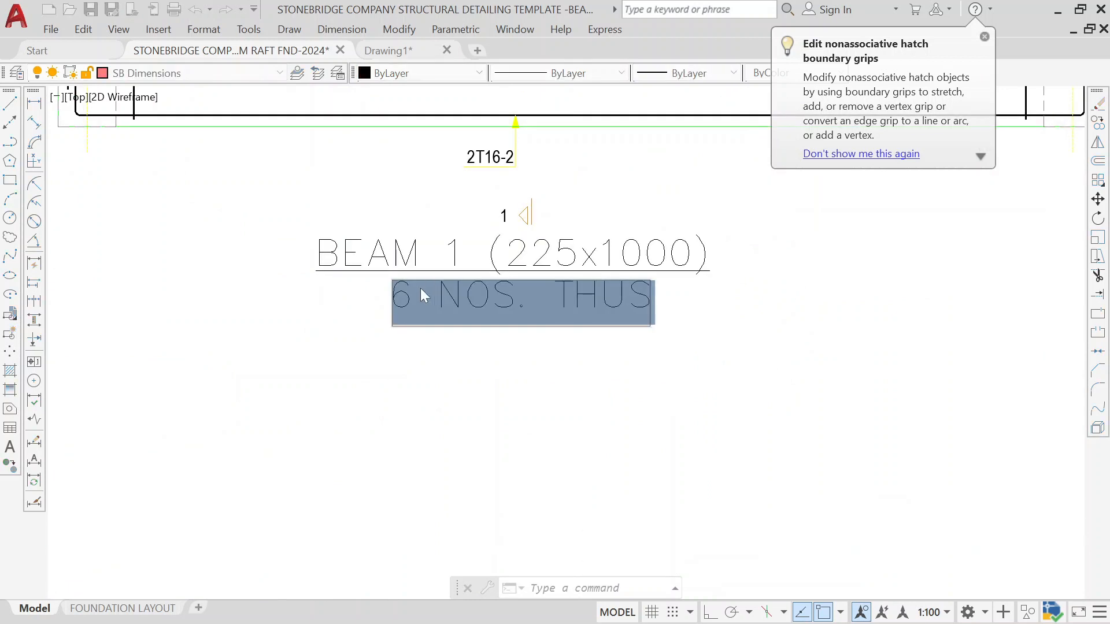
{"action": "left_click", "coordinate": [411, 295]}
{"action": "key", "text": "BackSpace"}
{"action": "type", "text": "2"}
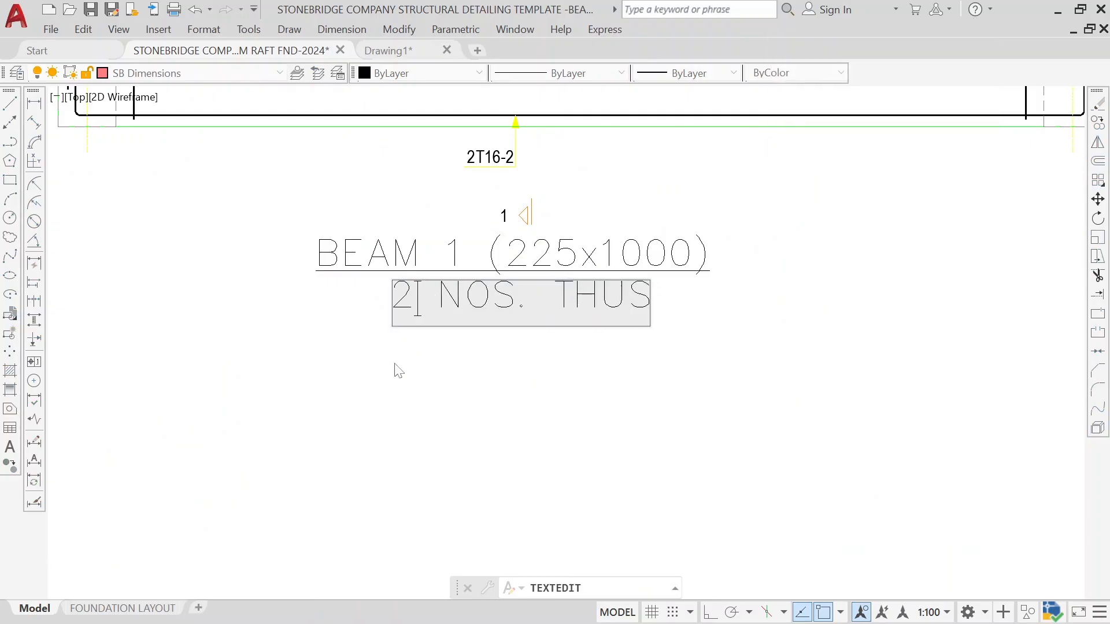
{"action": "left_click", "coordinate": [388, 389]}
{"action": "scroll", "coordinate": [384, 384], "scroll_direction": "down", "scroll_amount": 8}
{"action": "scroll", "coordinate": [373, 359], "scroll_direction": "down", "scroll_amount": 4}
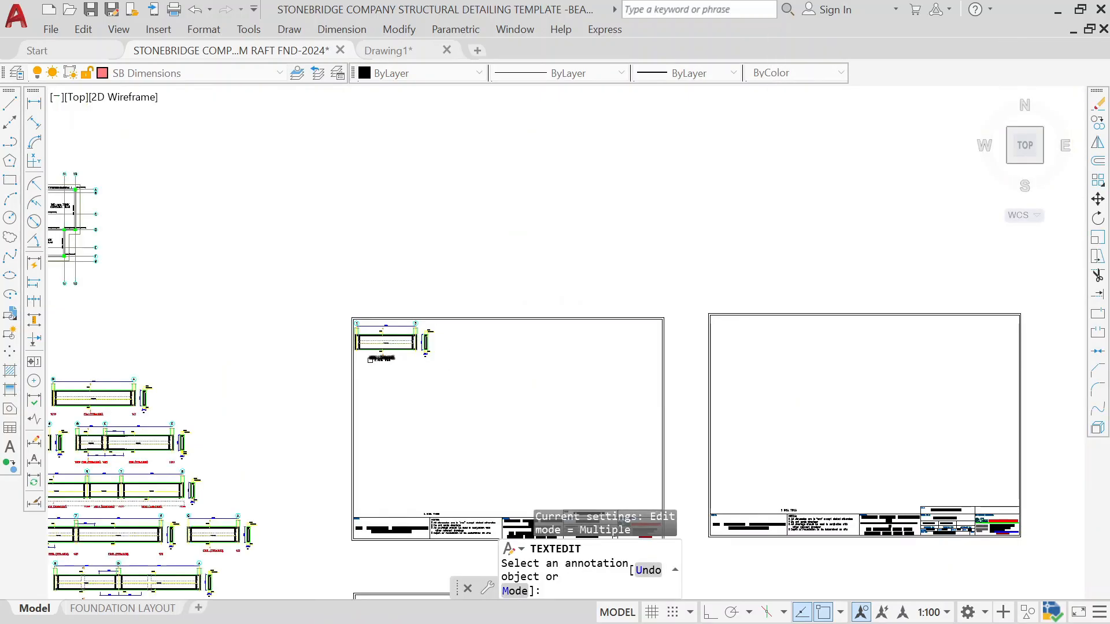
{"action": "key", "text": "Escape"}
Step: Examine beam FB20 on the foundation plan and locate its elevation among the exported beam details
{"action": "middle_click_drag", "start_coordinate": [341, 330], "coordinate": [638, 330]}
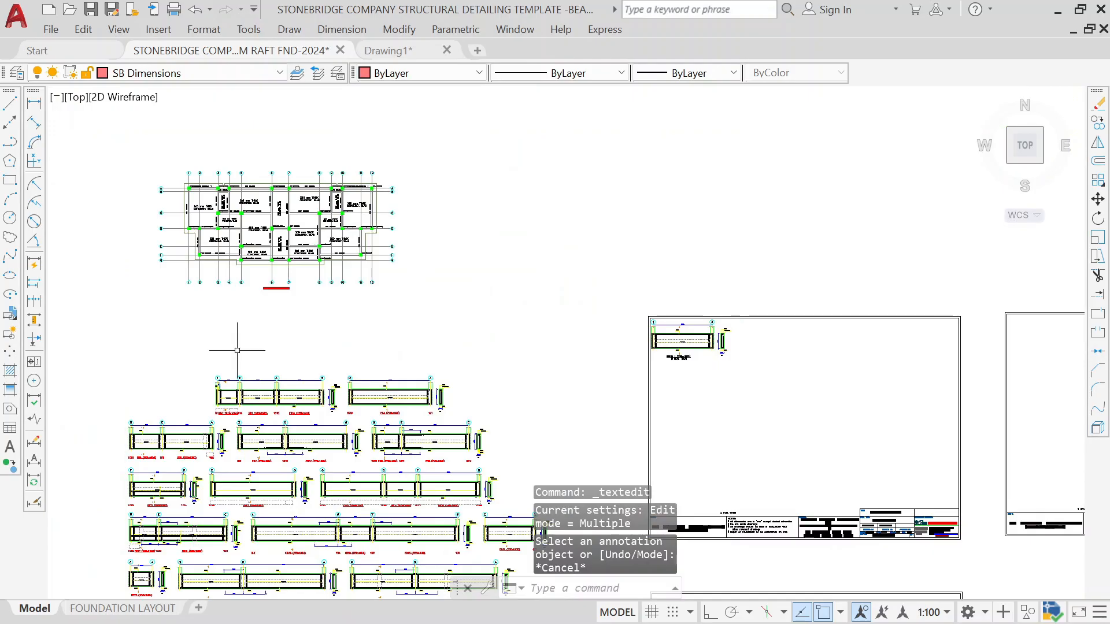
{"action": "scroll", "coordinate": [231, 185], "scroll_direction": "up", "scroll_amount": 9}
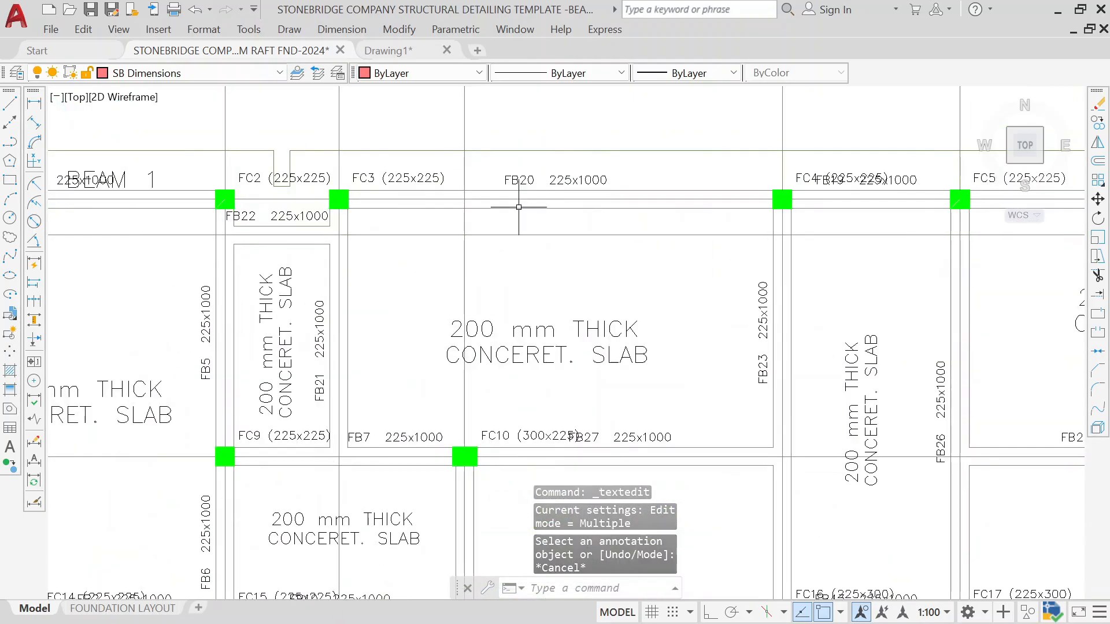
{"action": "middle_click_drag", "start_coordinate": [518, 207], "coordinate": [263, 282]}
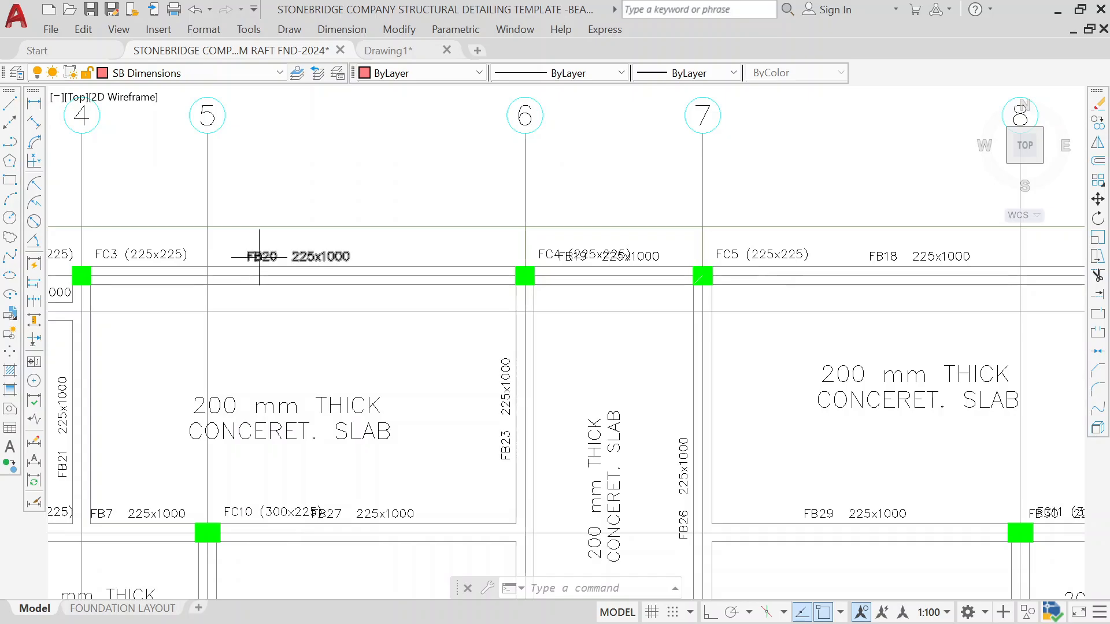
{"action": "scroll", "coordinate": [259, 256], "scroll_direction": "down", "scroll_amount": 10}
{"action": "scroll", "coordinate": [443, 377], "scroll_direction": "up", "scroll_amount": 4}
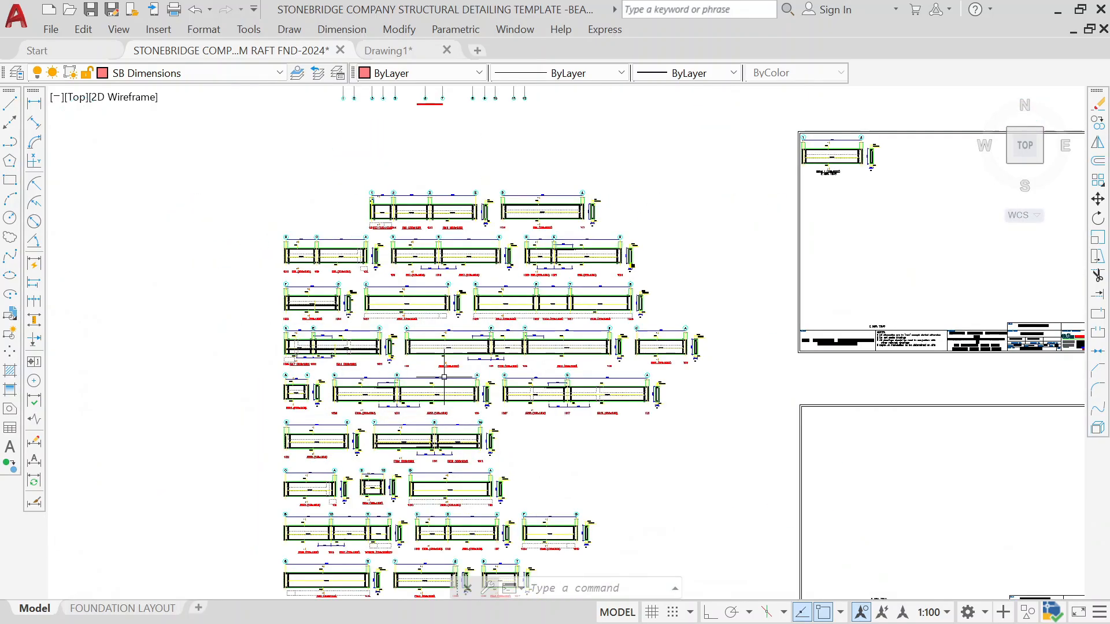
{"action": "scroll", "coordinate": [444, 377], "scroll_direction": "up", "scroll_amount": 5}
{"action": "scroll", "coordinate": [501, 308], "scroll_direction": "up", "scroll_amount": 3}
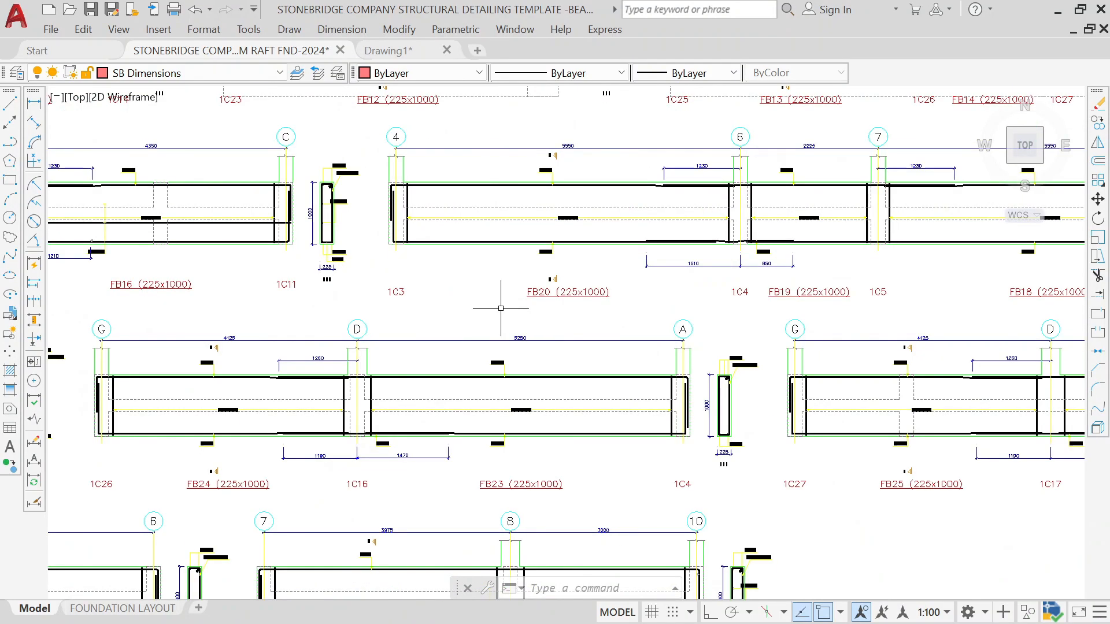
{"action": "scroll", "coordinate": [474, 305], "scroll_direction": "up", "scroll_amount": 3}
{"action": "scroll", "coordinate": [475, 305], "scroll_direction": "down", "scroll_amount": 3}
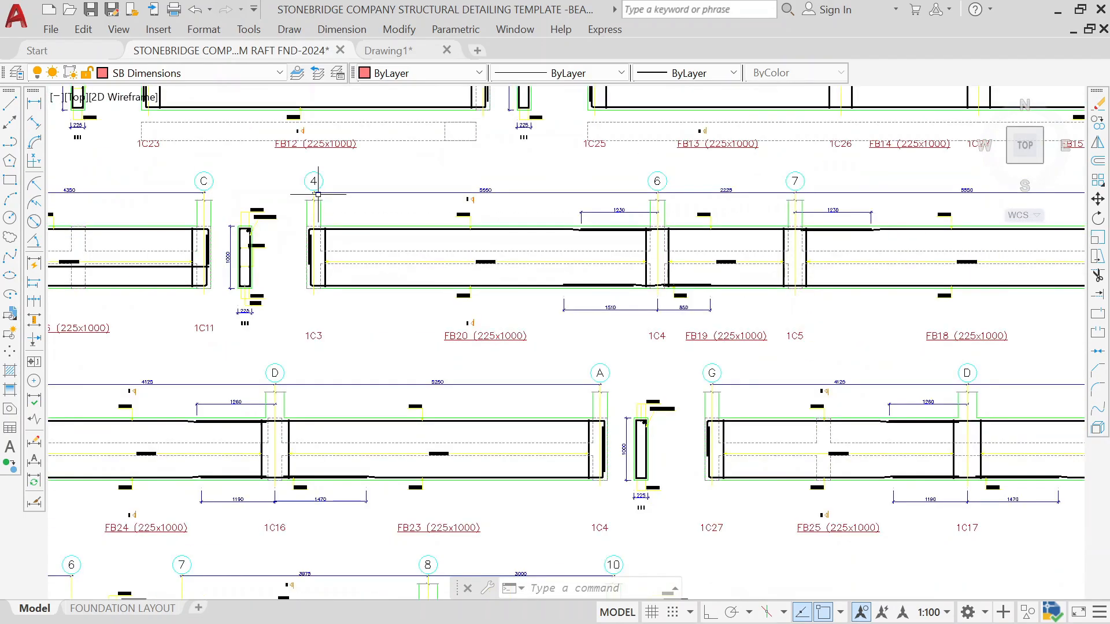
Step: Move the FB20, FB19 and FB18 elevation row (grids 4 to 9) into the sheet frame beside BEAM 1
{"action": "left_click", "coordinate": [300, 155]}
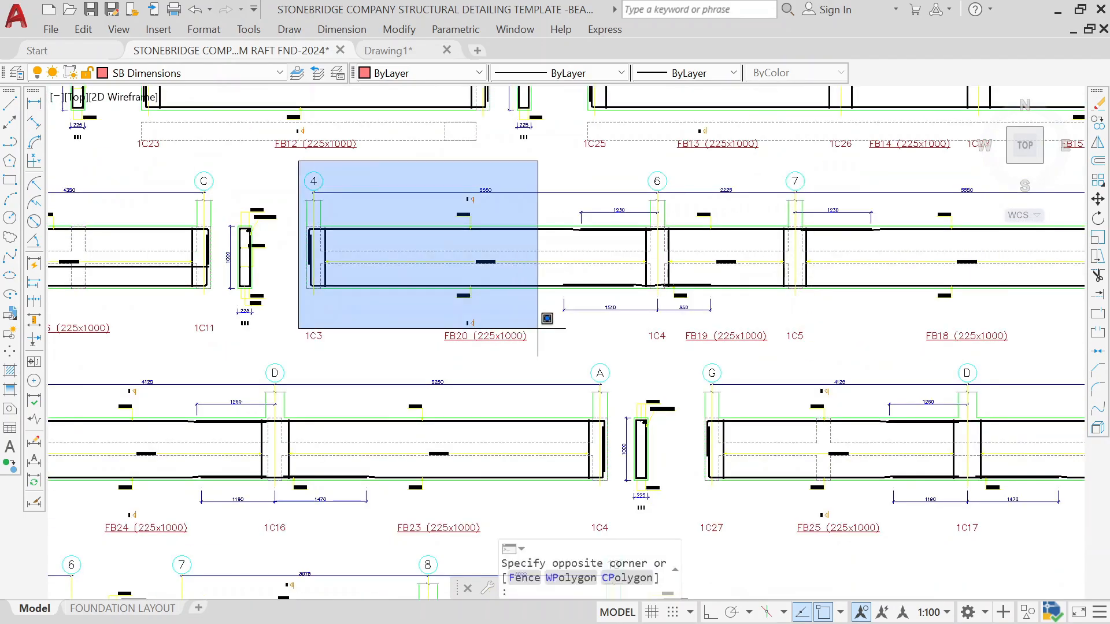
{"action": "scroll", "coordinate": [737, 369], "scroll_direction": "down", "scroll_amount": 2}
{"action": "scroll", "coordinate": [800, 345], "scroll_direction": "up", "scroll_amount": 2}
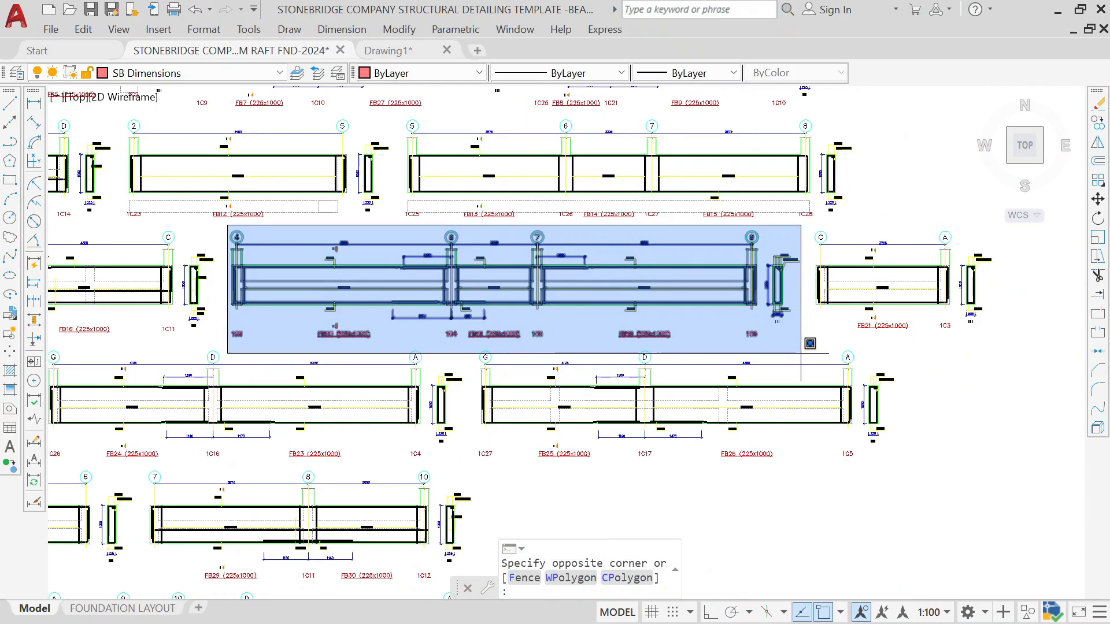
{"action": "left_click", "coordinate": [790, 334]}
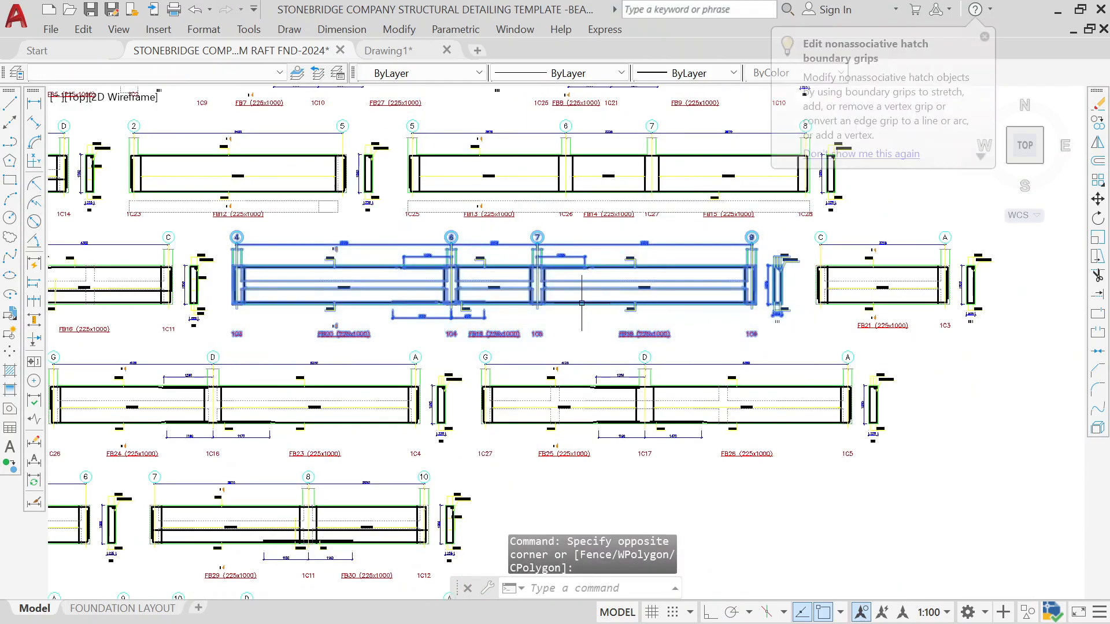
{"action": "type", "text": "m"}
{"action": "key", "text": "Return"}
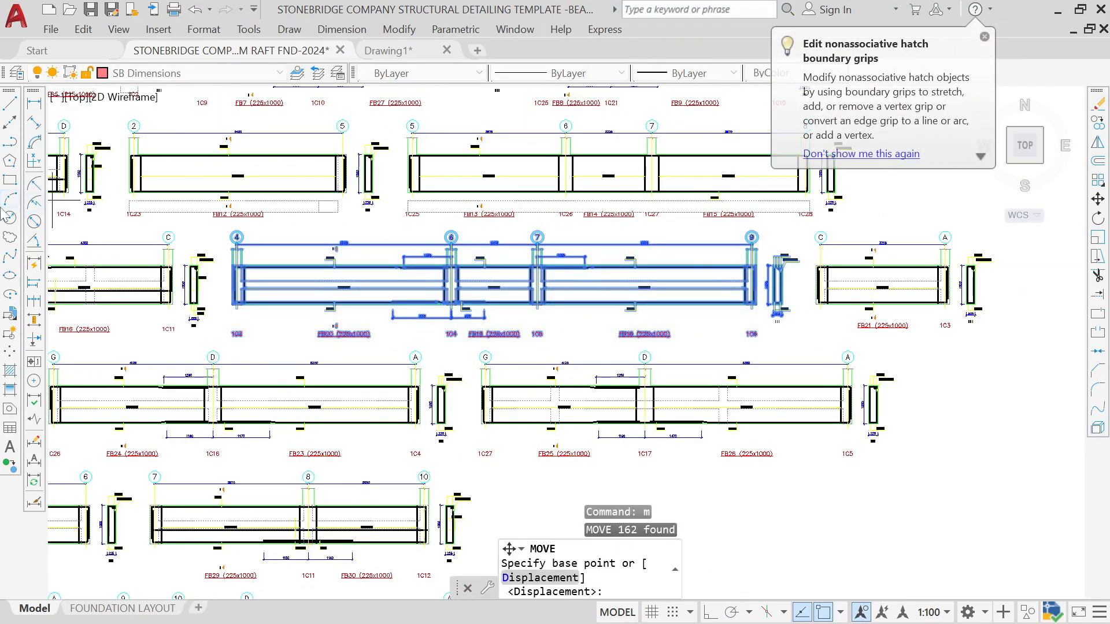
{"action": "scroll", "coordinate": [191, 209], "scroll_direction": "up", "scroll_amount": 6}
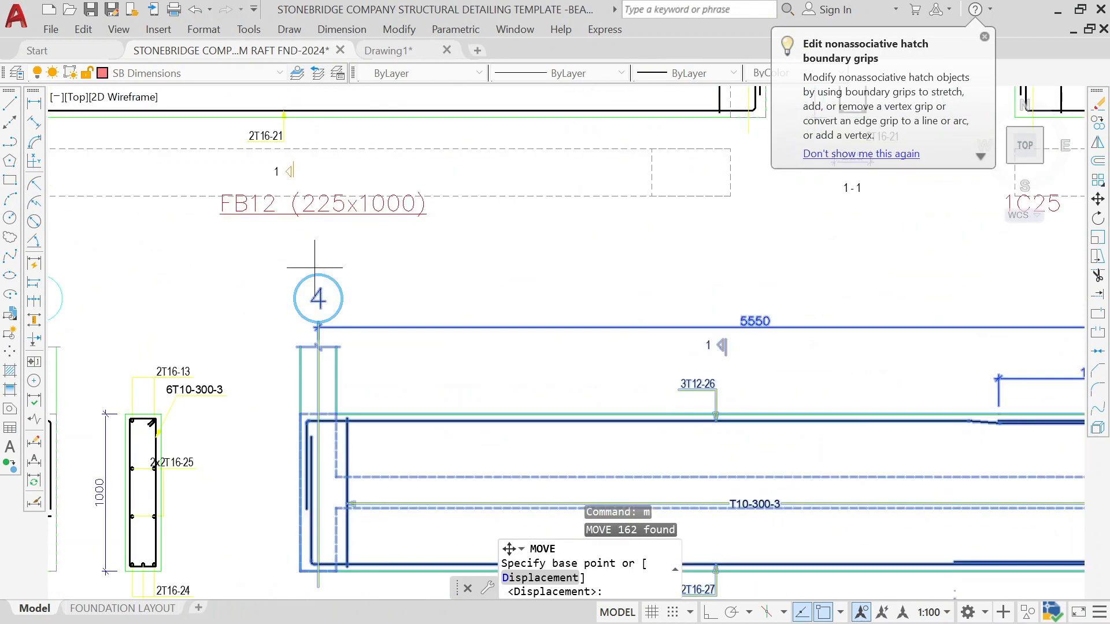
{"action": "left_click", "coordinate": [318, 275]}
{"action": "scroll", "coordinate": [324, 278], "scroll_direction": "down", "scroll_amount": 8}
{"action": "scroll", "coordinate": [601, 263], "scroll_direction": "up", "scroll_amount": 4}
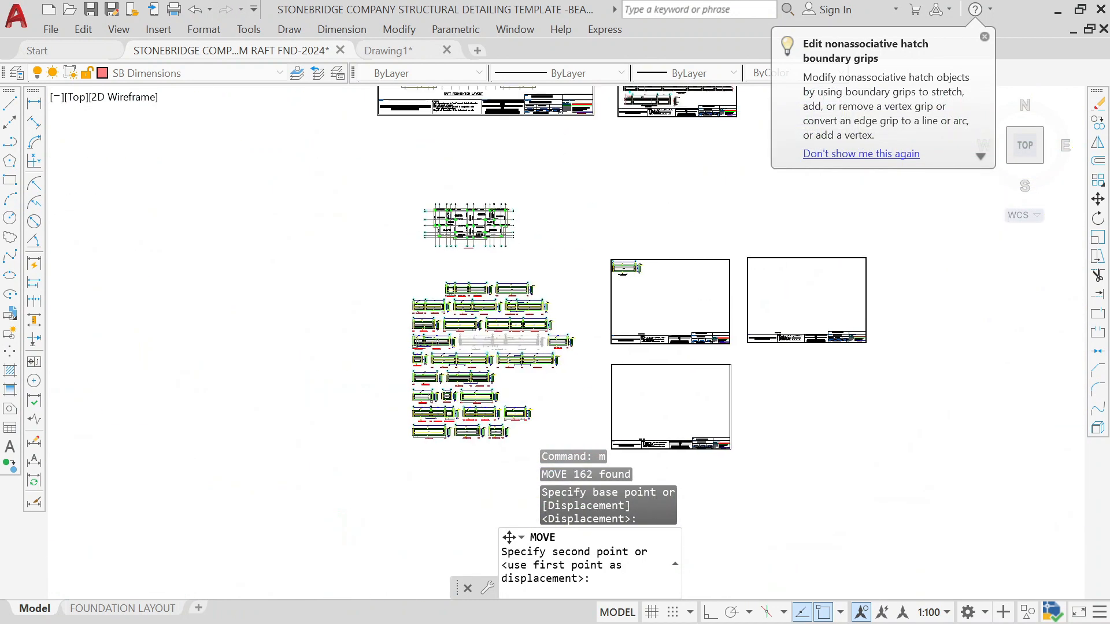
{"action": "scroll", "coordinate": [676, 253], "scroll_direction": "up", "scroll_amount": 5}
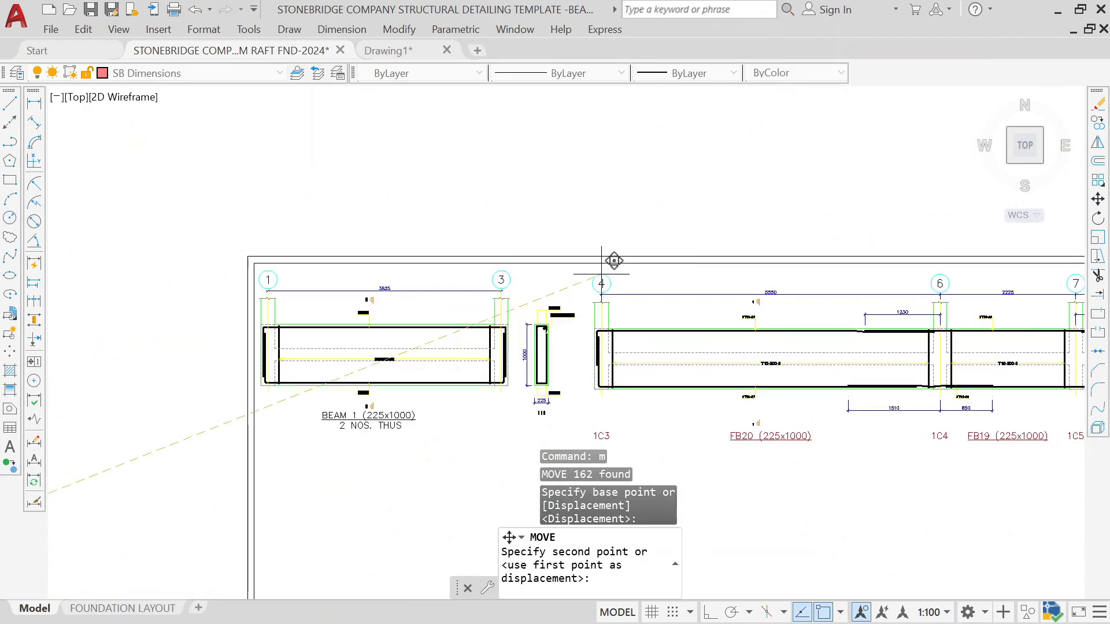
{"action": "scroll", "coordinate": [615, 263], "scroll_direction": "up", "scroll_amount": 4}
{"action": "left_click", "coordinate": [602, 258]}
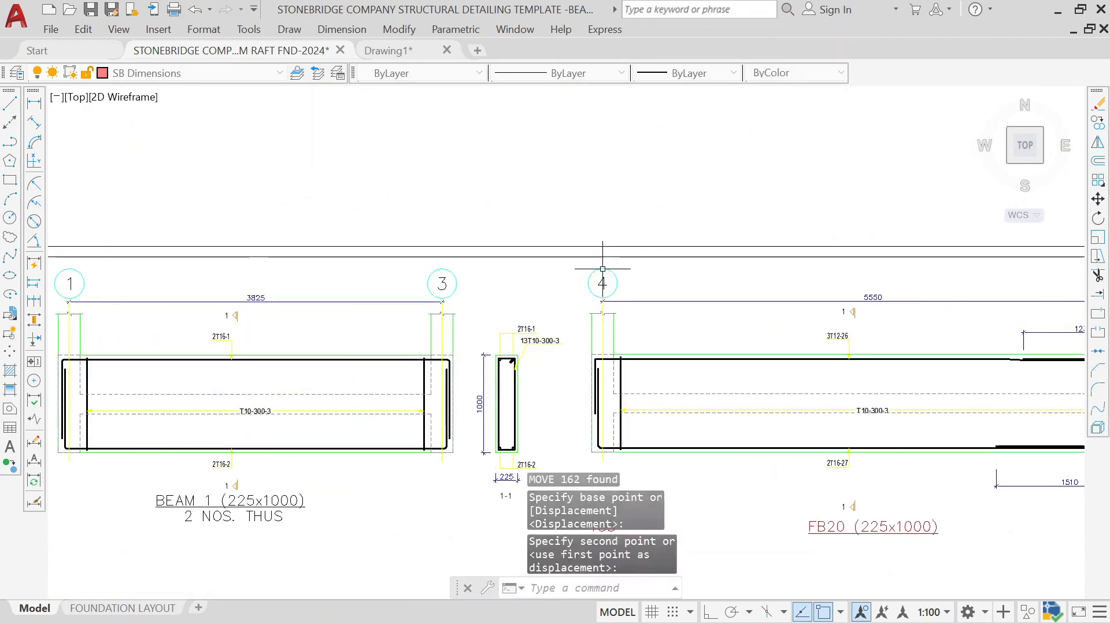
Step: Move the cross section beside grid 9 about 443 mm horizontally toward the FB18 beam elevation
{"action": "scroll", "coordinate": [664, 299], "scroll_direction": "down", "scroll_amount": 6}
{"action": "scroll", "coordinate": [899, 296], "scroll_direction": "up", "scroll_amount": 4}
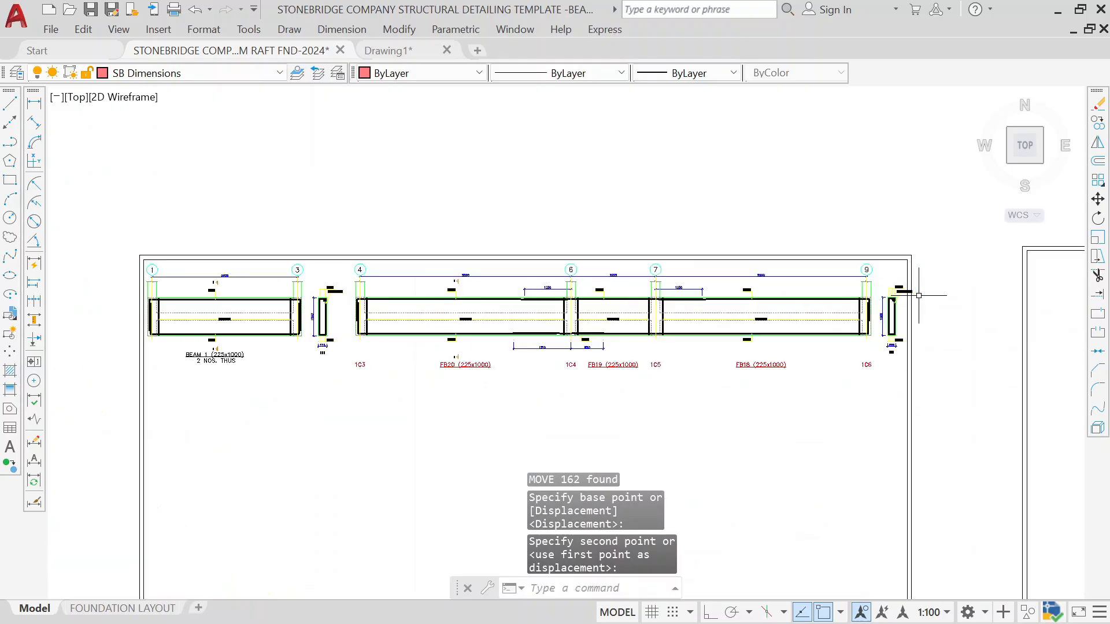
{"action": "scroll", "coordinate": [899, 296], "scroll_direction": "up", "scroll_amount": 2}
{"action": "scroll", "coordinate": [757, 188], "scroll_direction": "up", "scroll_amount": 2}
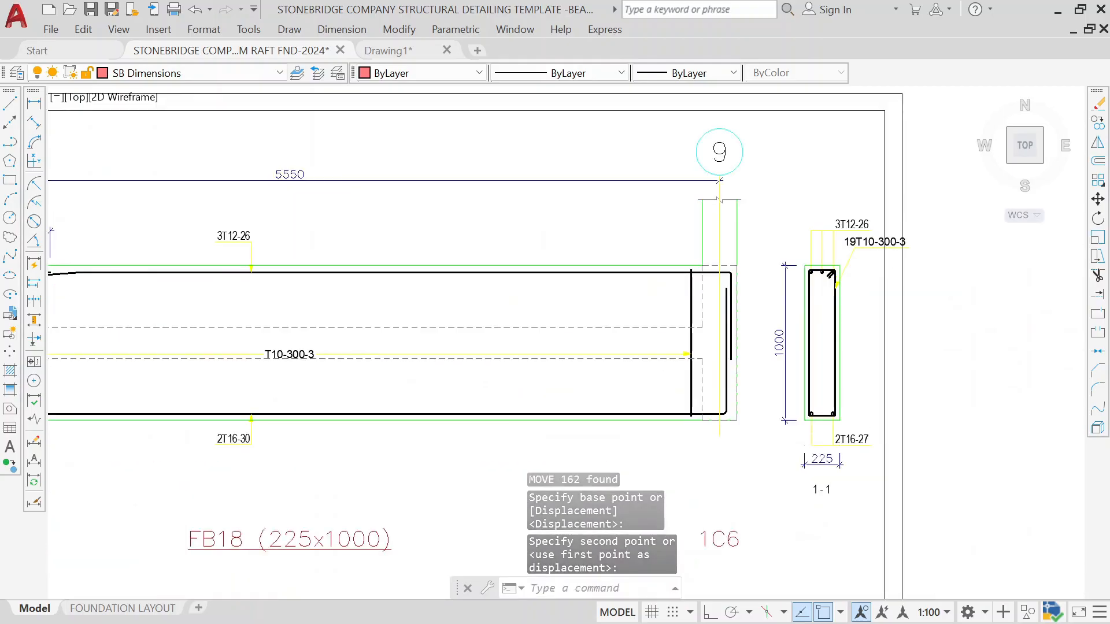
{"action": "left_click", "coordinate": [756, 187]}
{"action": "left_click", "coordinate": [996, 540]}
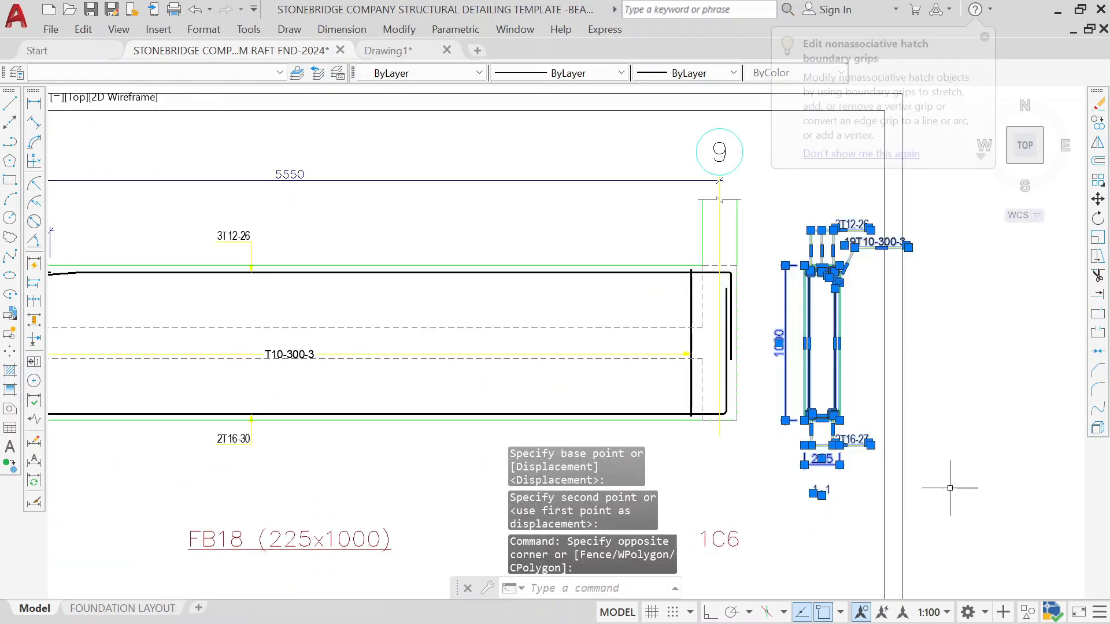
{"action": "type", "text": "m"}
{"action": "key", "text": "Return"}
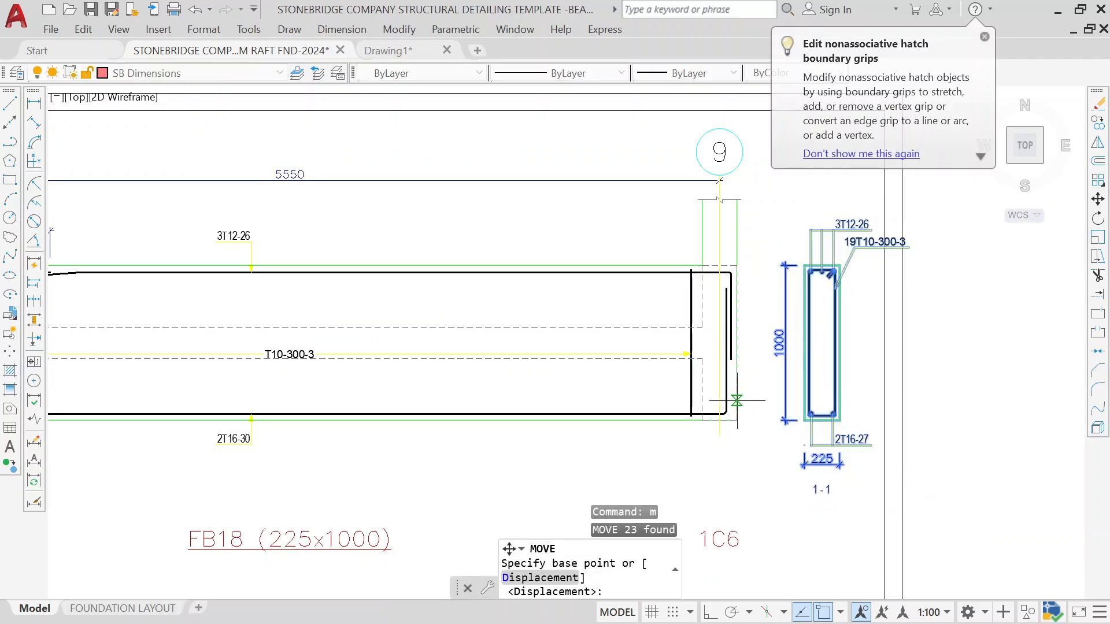
{"action": "key", "text": "F8"}
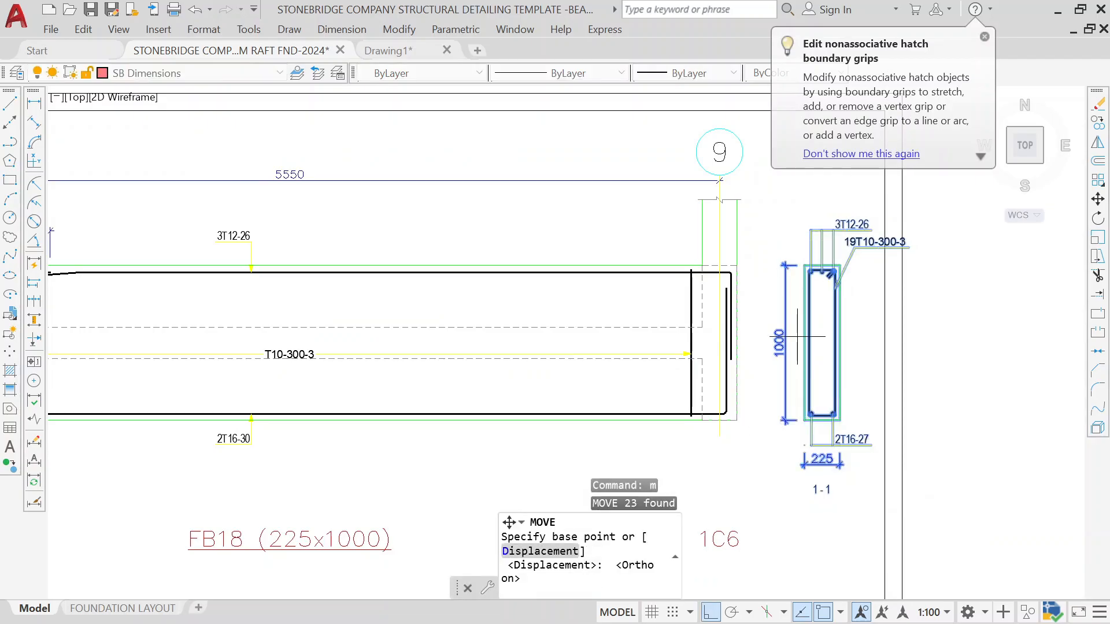
{"action": "scroll", "coordinate": [795, 301], "scroll_direction": "up", "scroll_amount": 2}
{"action": "left_click", "coordinate": [810, 244]}
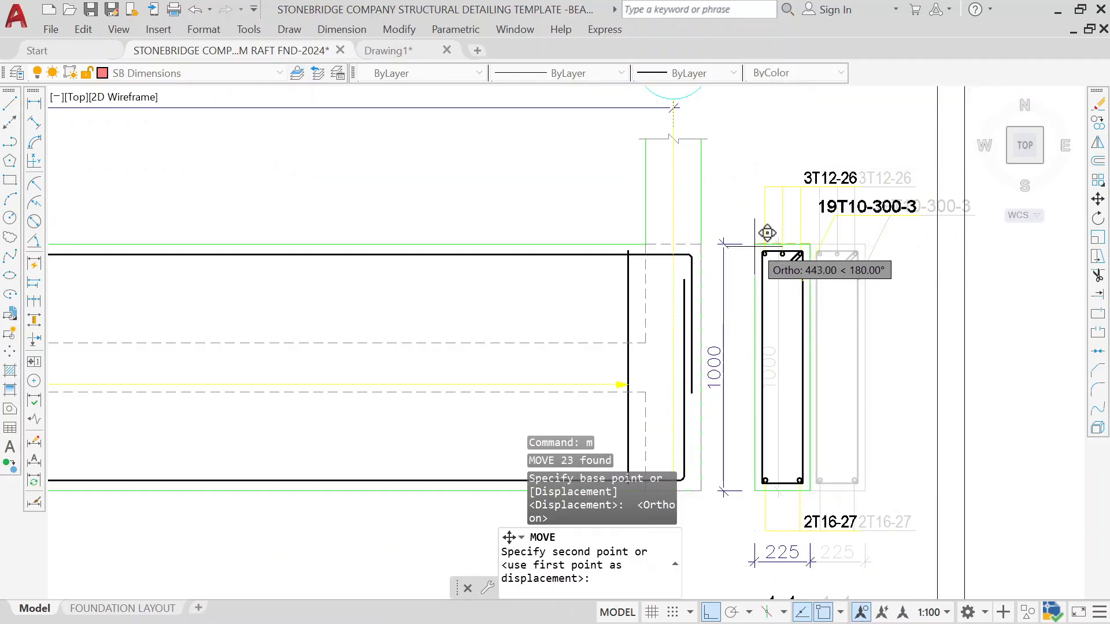
{"action": "left_click", "coordinate": [767, 233]}
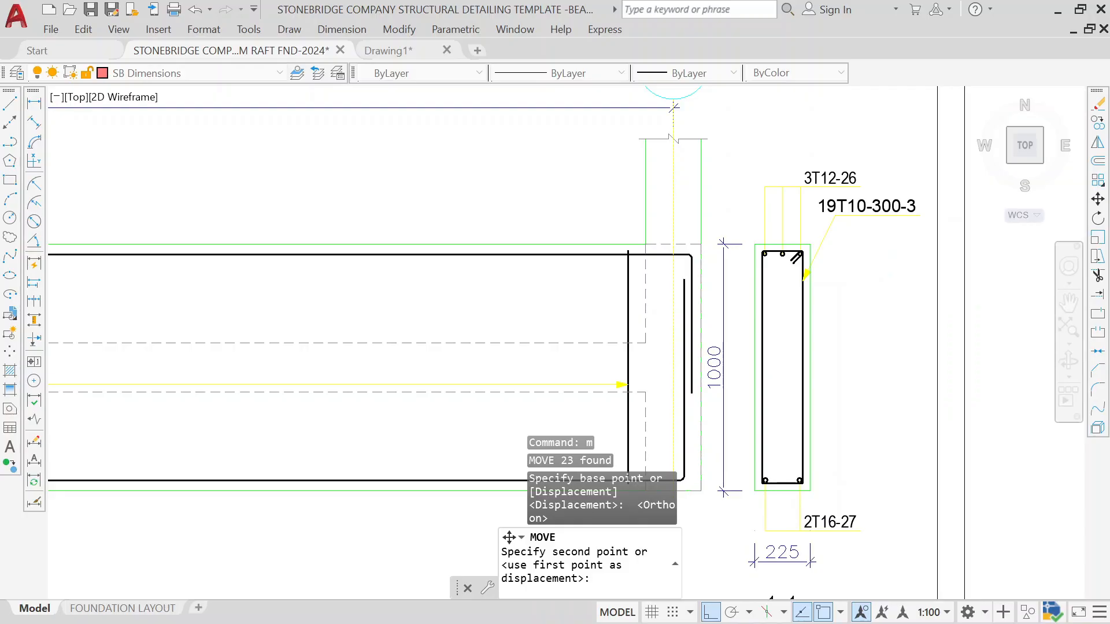
Step: Erase the FB20, FB19, FB18 beam titles and column marks under the grid 4 to 9 elevation row
{"action": "scroll", "coordinate": [487, 332], "scroll_direction": "down", "scroll_amount": 6}
{"action": "middle_click_drag", "start_coordinate": [167, 363], "coordinate": [484, 313]}
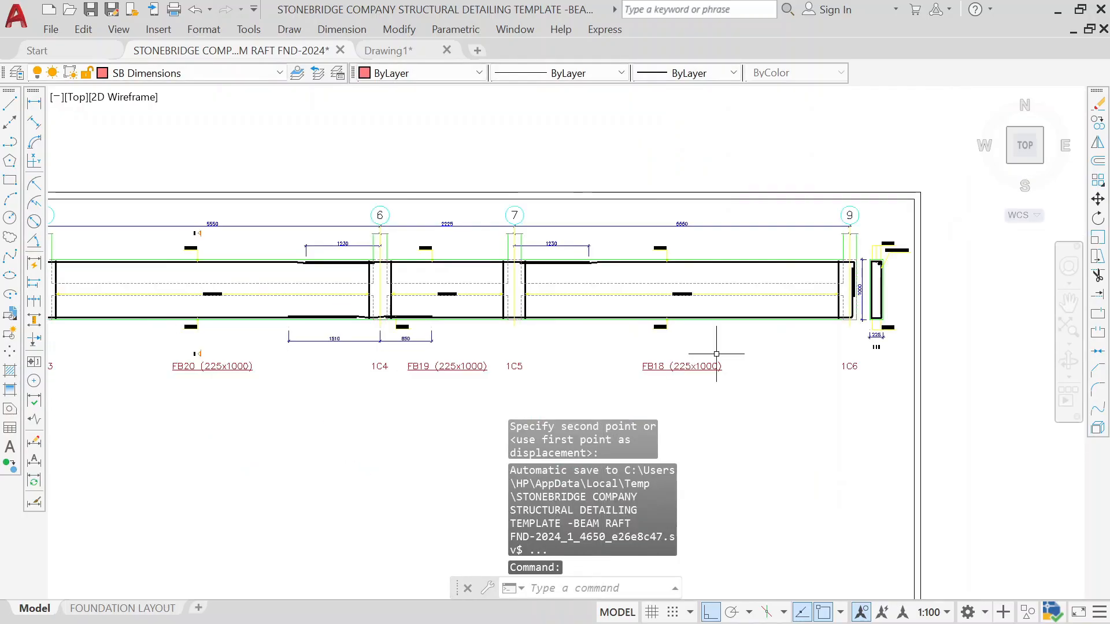
{"action": "left_click", "coordinate": [870, 361]}
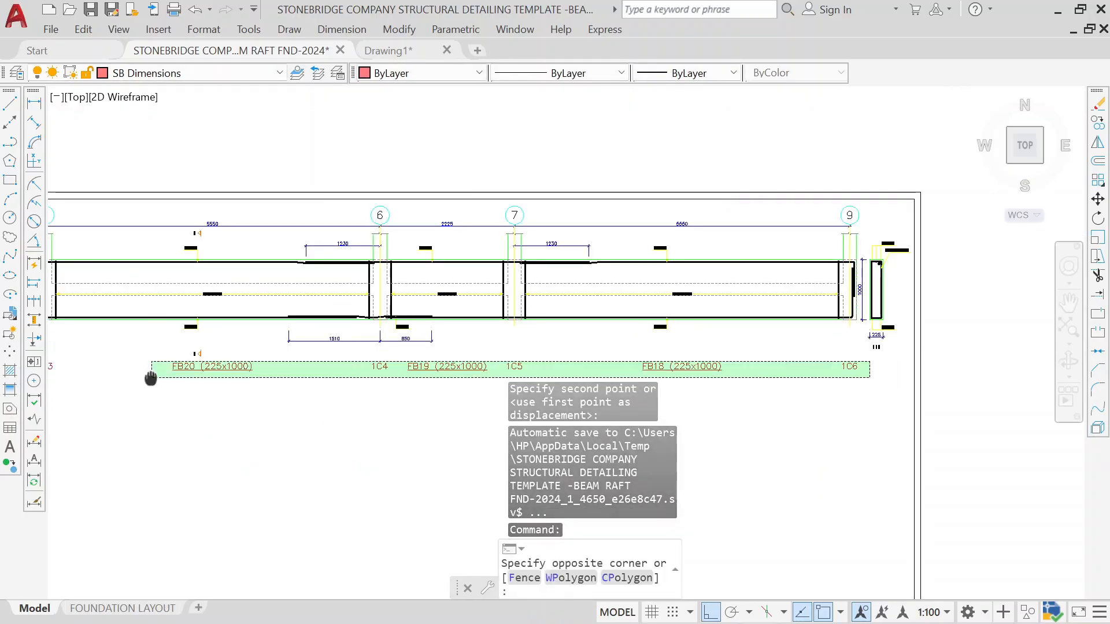
{"action": "middle_click_drag", "start_coordinate": [149, 376], "coordinate": [527, 357]}
{"action": "left_click", "coordinate": [397, 365]}
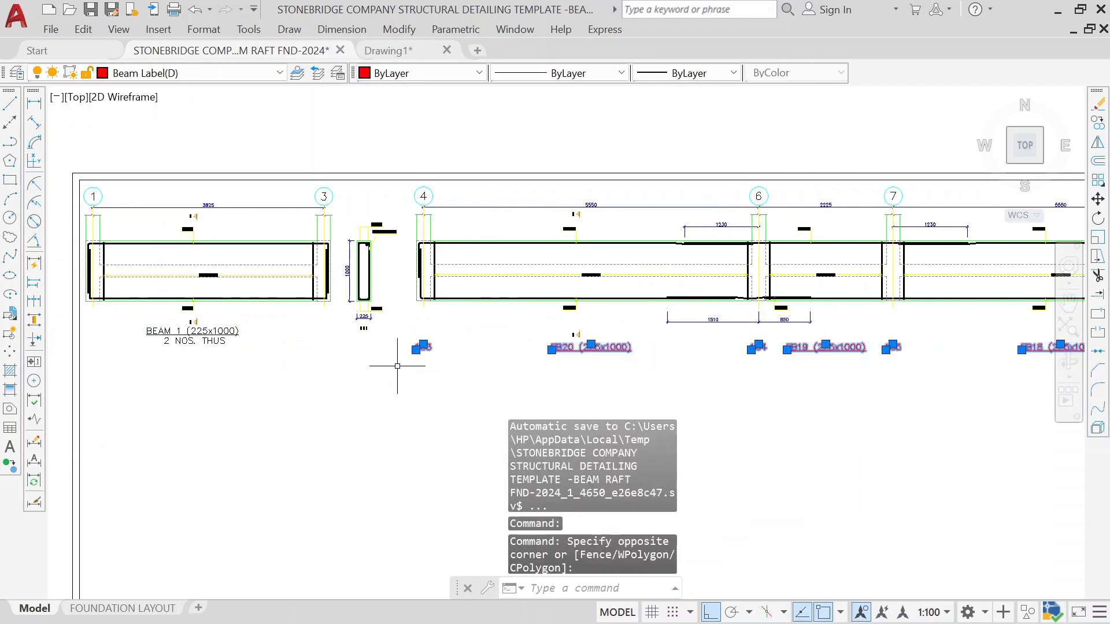
{"action": "type", "text": "e"}
{"action": "key", "text": "Return"}
Step: Copy the BEAM 1 title and quantity note to beneath the grid 4 to 9 elevation row
{"action": "scroll", "coordinate": [173, 322], "scroll_direction": "up", "scroll_amount": 2}
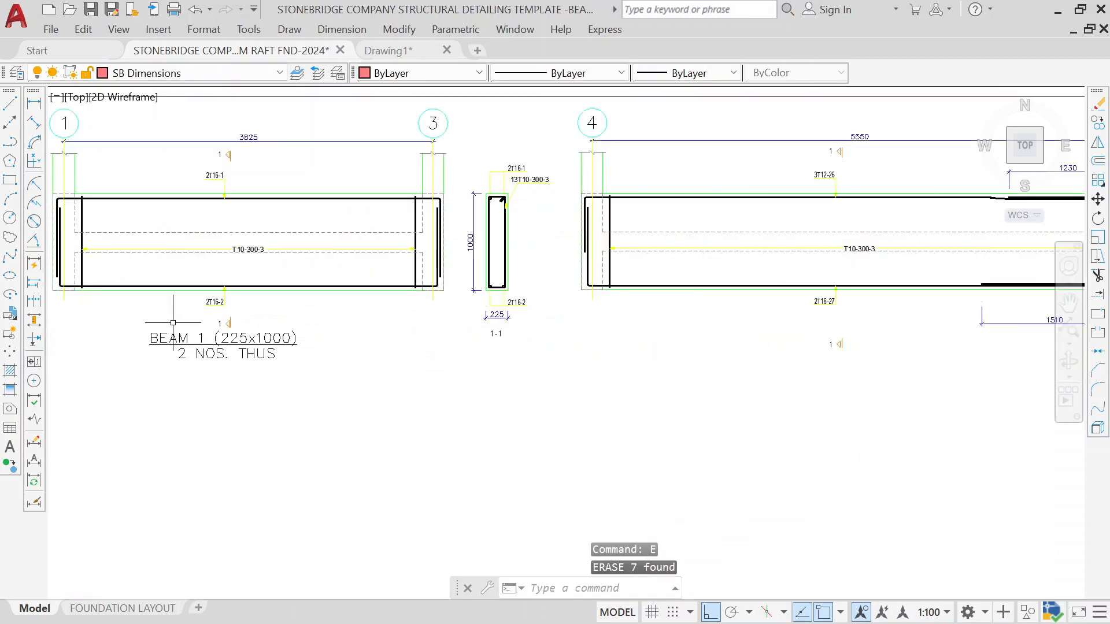
{"action": "left_click", "coordinate": [286, 326]}
{"action": "left_click", "coordinate": [246, 387]}
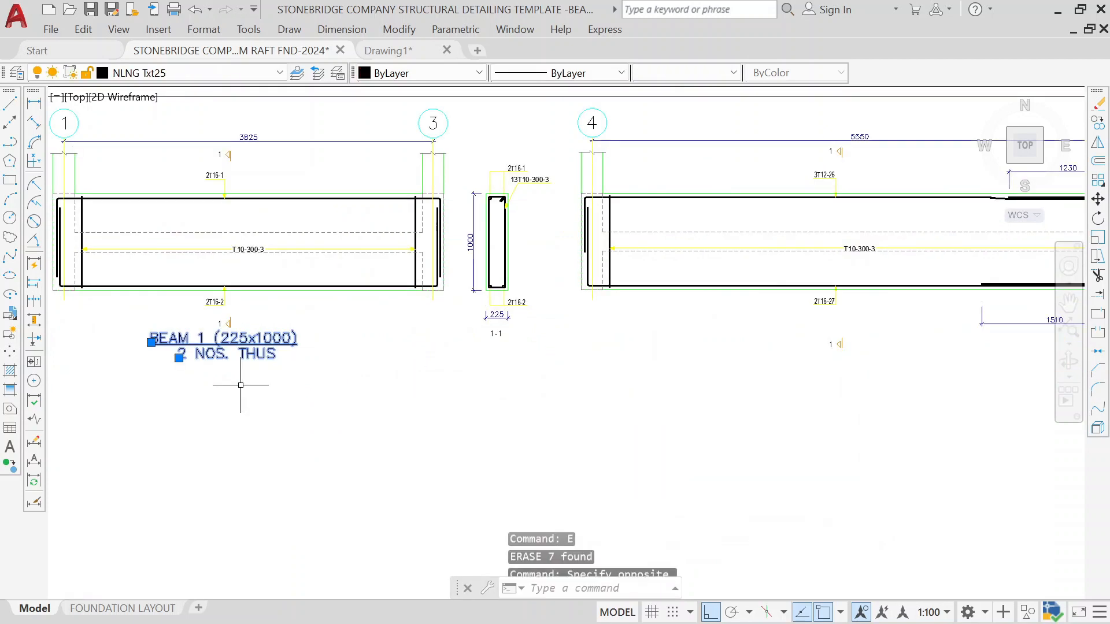
{"action": "type", "text": "co"}
{"action": "key", "text": "Return"}
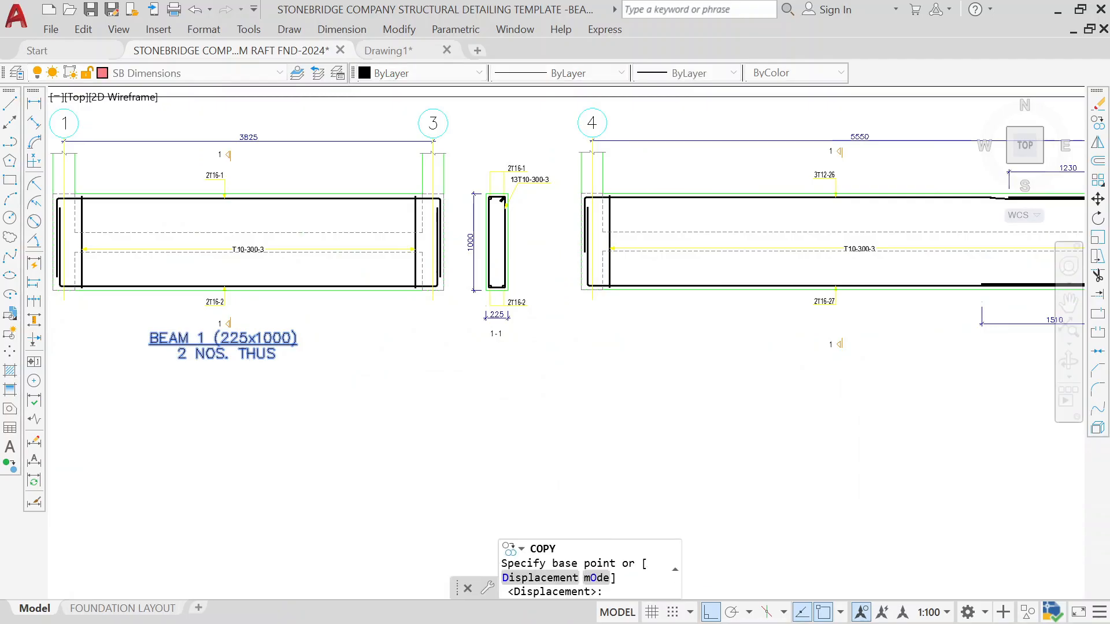
{"action": "scroll", "coordinate": [201, 341], "scroll_direction": "up", "scroll_amount": 2}
{"action": "left_click", "coordinate": [224, 354]}
{"action": "scroll", "coordinate": [674, 304], "scroll_direction": "down", "scroll_amount": 5}
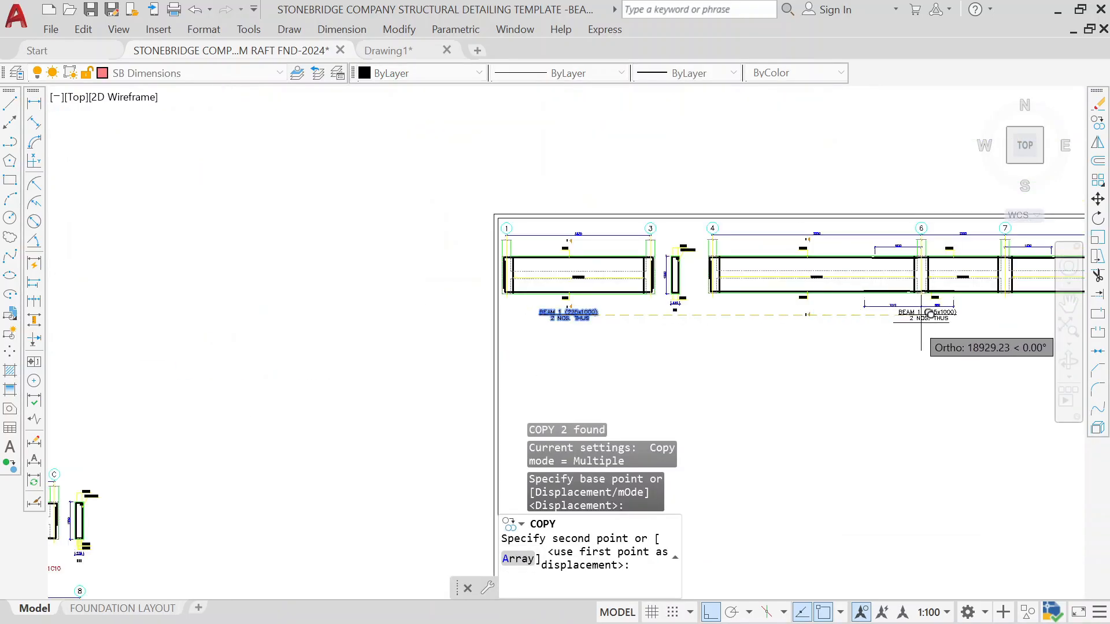
{"action": "middle_click_drag", "start_coordinate": [920, 325], "coordinate": [612, 319]}
{"action": "scroll", "coordinate": [698, 306], "scroll_direction": "up", "scroll_amount": 4}
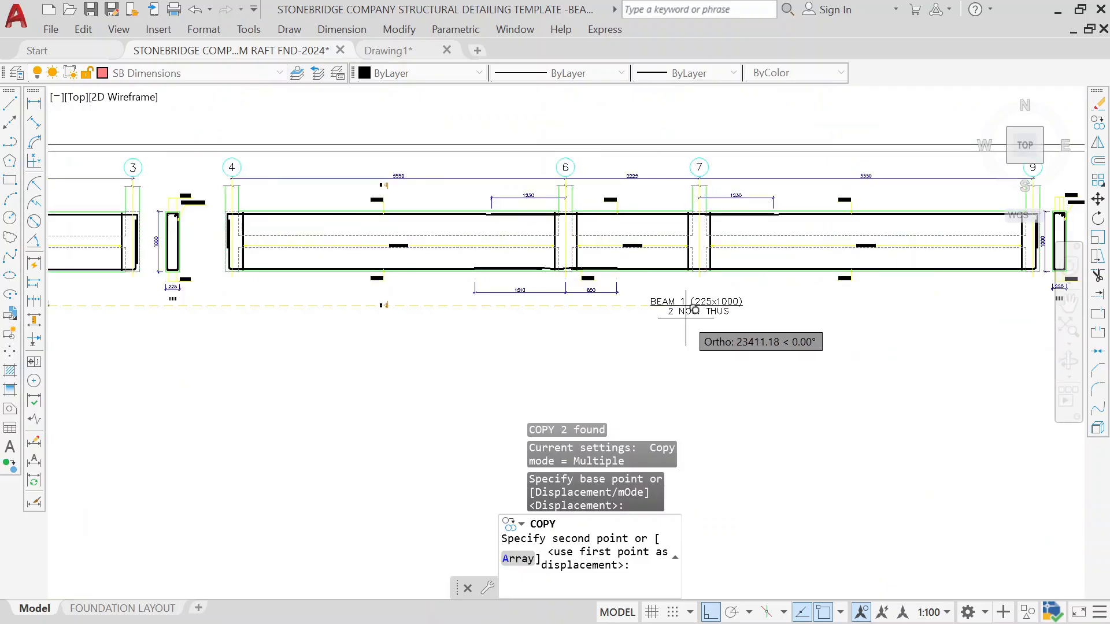
{"action": "scroll", "coordinate": [698, 306], "scroll_direction": "up", "scroll_amount": 2}
{"action": "left_click", "coordinate": [697, 309]}
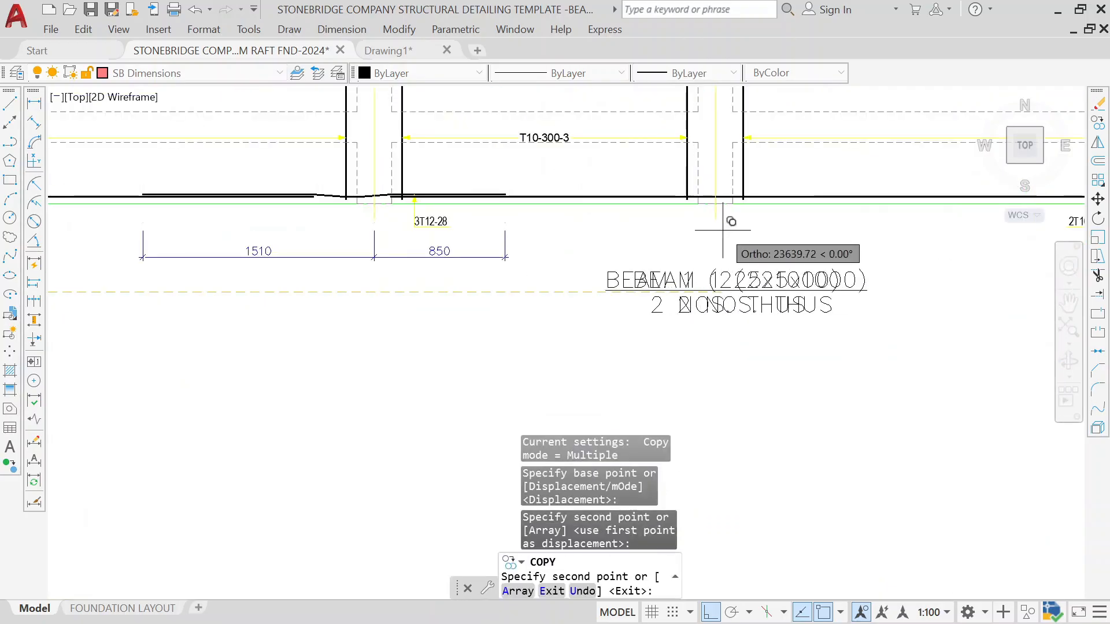
{"action": "key", "text": "Escape"}
Step: Edit the copied title to read BEAM 2 (225x1000) and its quantity note to 1 NOS. THUS
{"action": "scroll", "coordinate": [711, 260], "scroll_direction": "up", "scroll_amount": 4}
{"action": "left_click", "coordinate": [649, 307]}
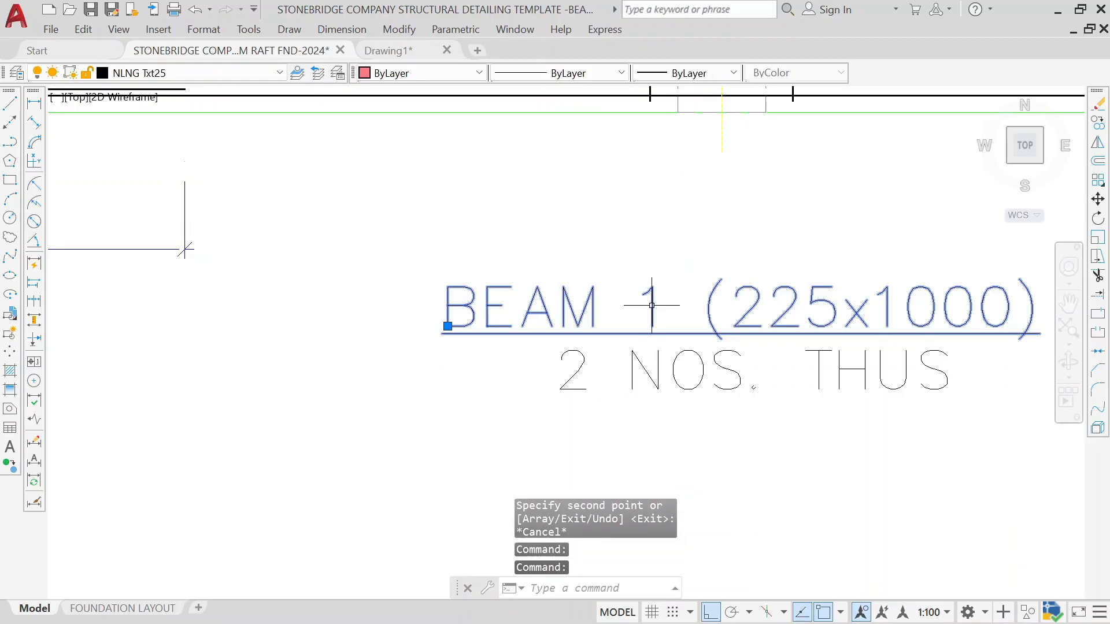
{"action": "key", "text": "Escape"}
{"action": "left_click", "coordinate": [652, 306]}
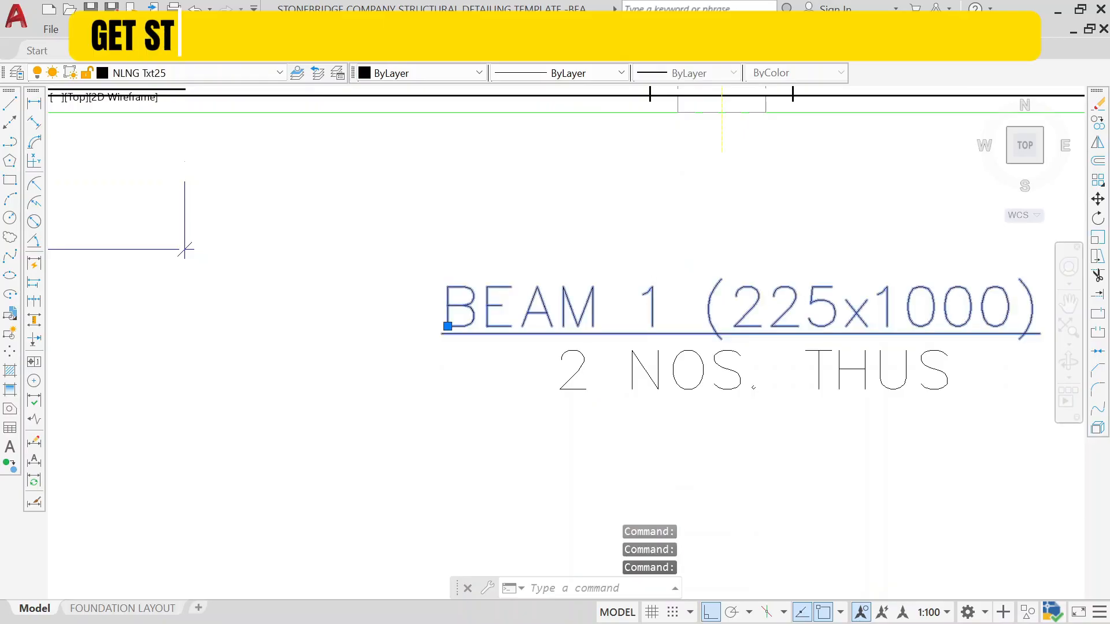
{"action": "double_click", "coordinate": [674, 306]}
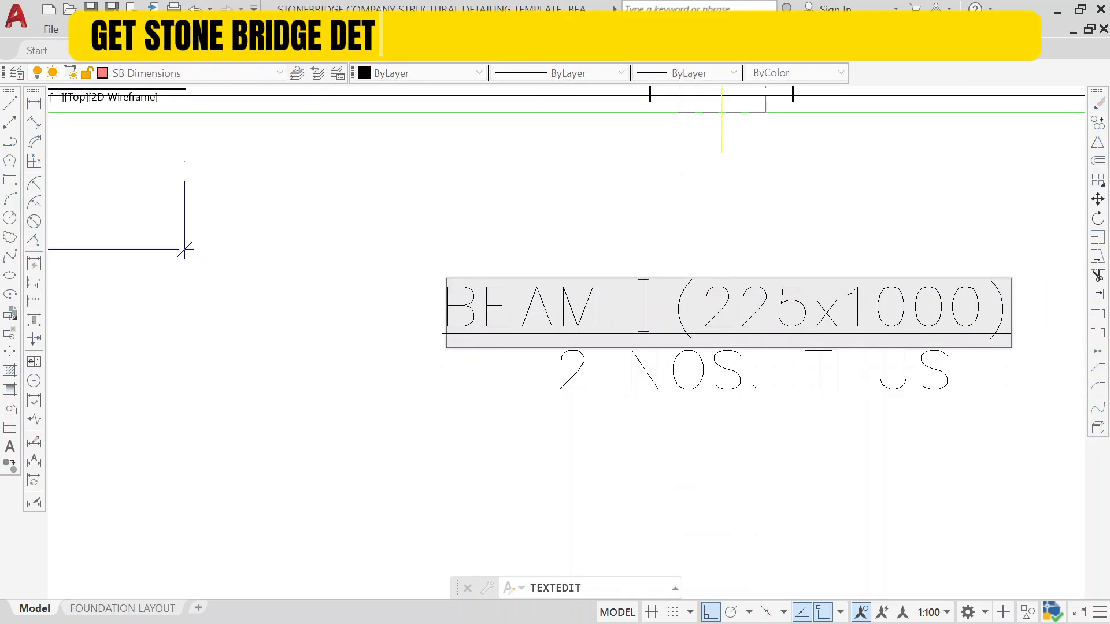
{"action": "key", "text": "BackSpace"}
{"action": "type", "text": "2"}
{"action": "key", "text": "Return"}
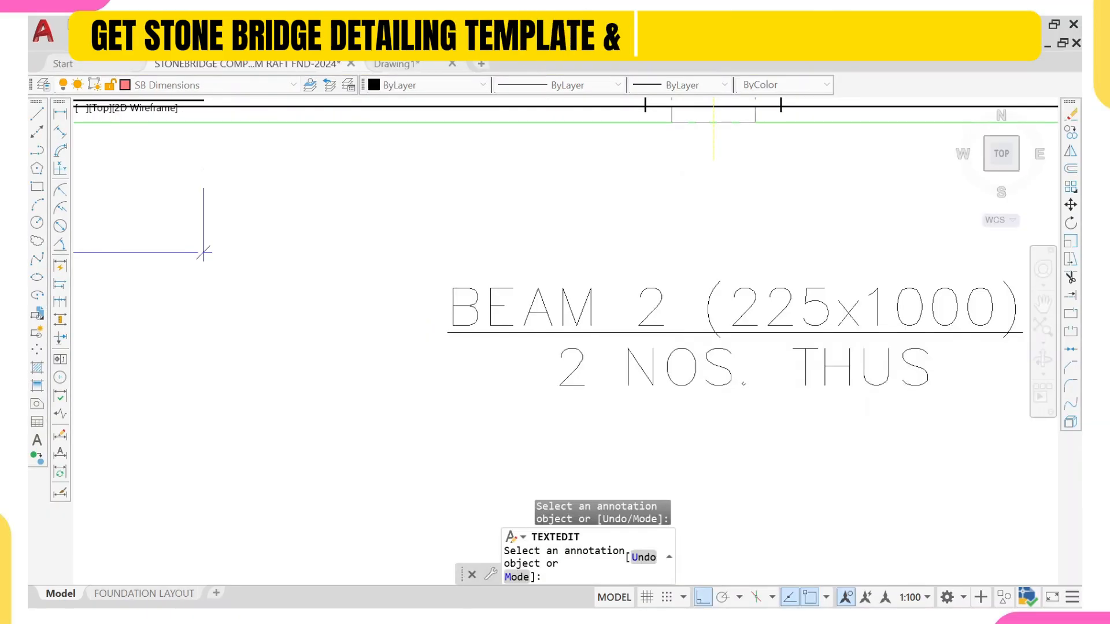
{"action": "left_click", "coordinate": [597, 370]}
{"action": "key", "text": "BackSpace"}
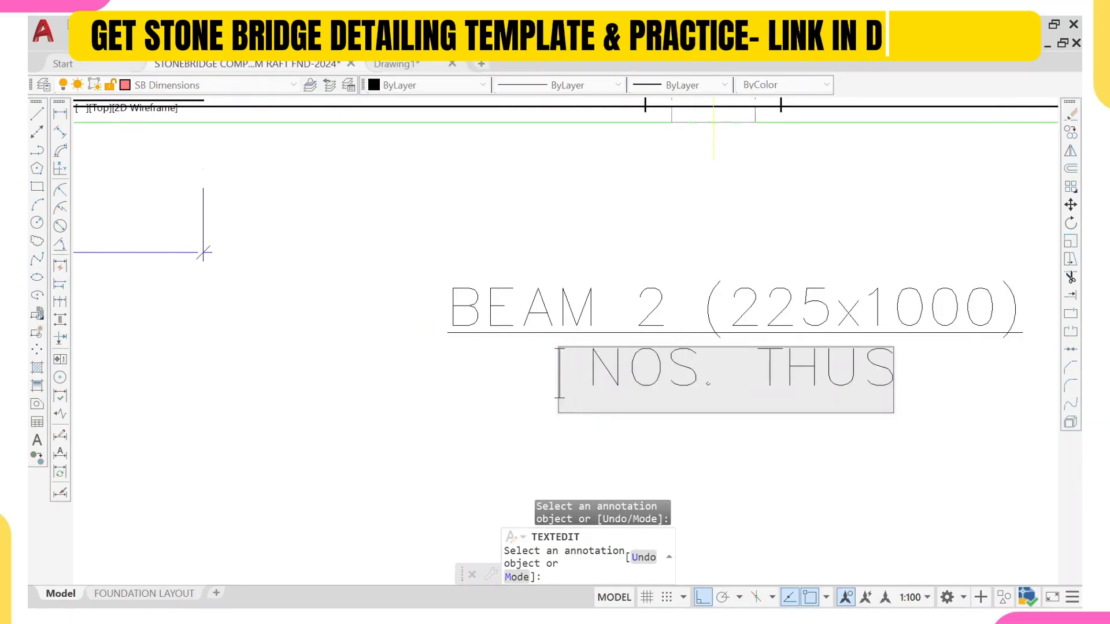
{"action": "type", "text": "1"}
{"action": "key", "text": "Return"}
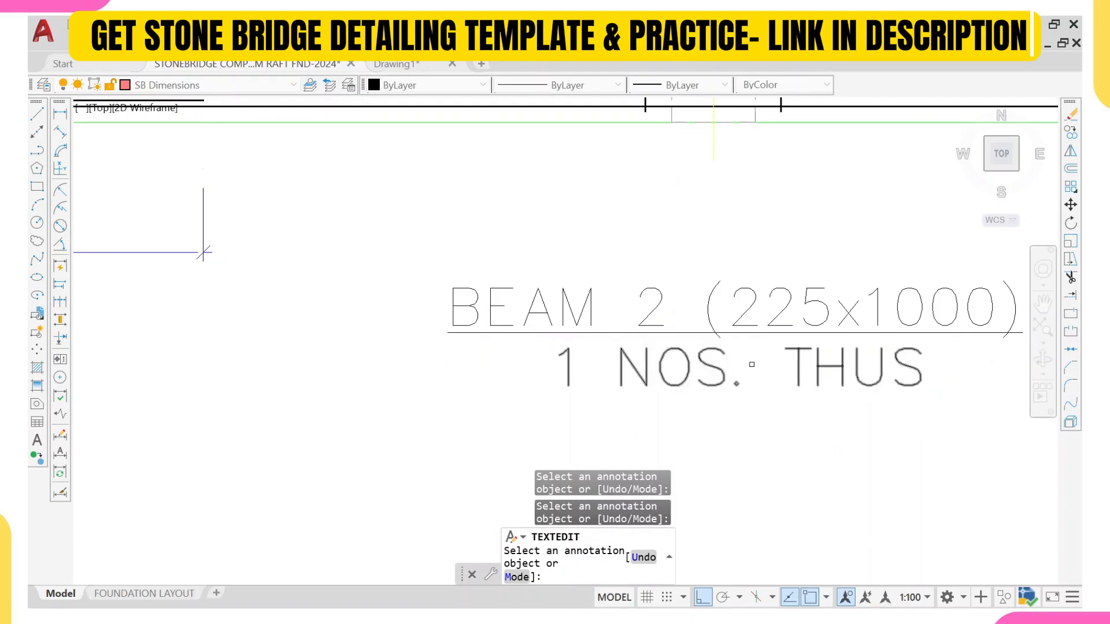
{"action": "key", "text": "Escape"}
Step: Examine the ground beam labels along grid line A on the foundation plan
{"action": "scroll", "coordinate": [528, 385], "scroll_direction": "down", "scroll_amount": 8}
{"action": "scroll", "coordinate": [452, 364], "scroll_direction": "down", "scroll_amount": 10}
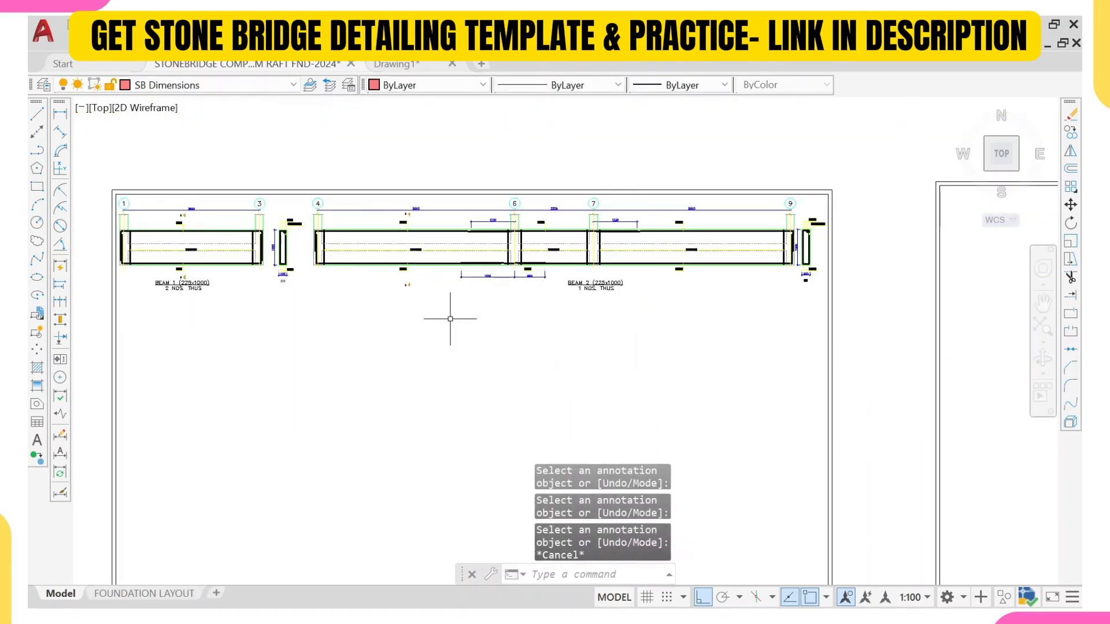
{"action": "scroll", "coordinate": [331, 322], "scroll_direction": "up", "scroll_amount": 10}
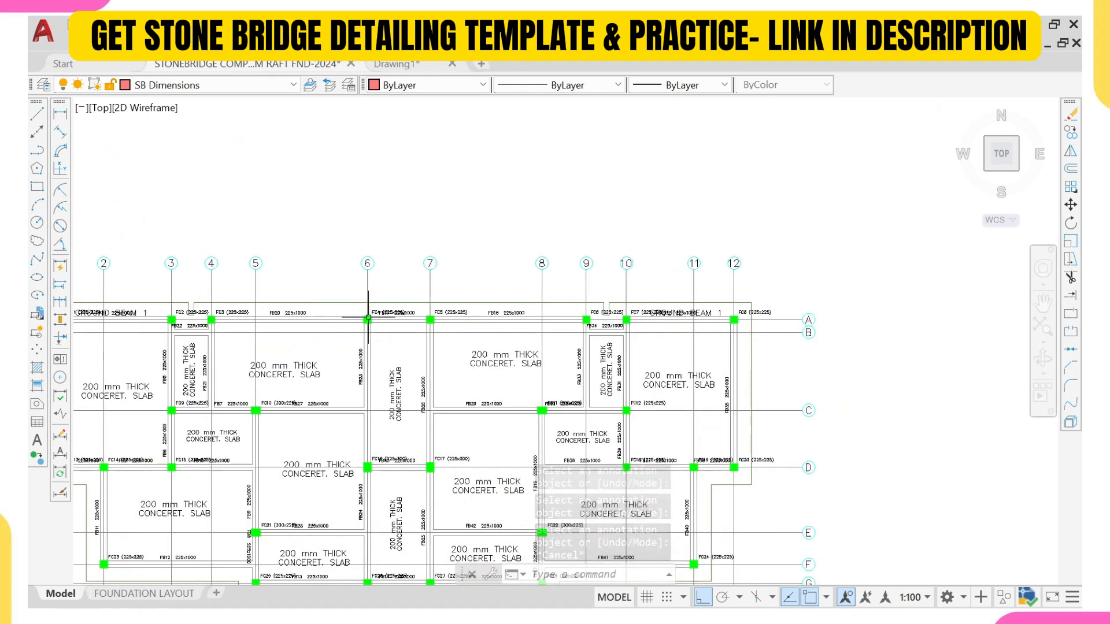
{"action": "middle_click_drag", "start_coordinate": [284, 329], "coordinate": [397, 327]}
{"action": "scroll", "coordinate": [280, 297], "scroll_direction": "up", "scroll_amount": 6}
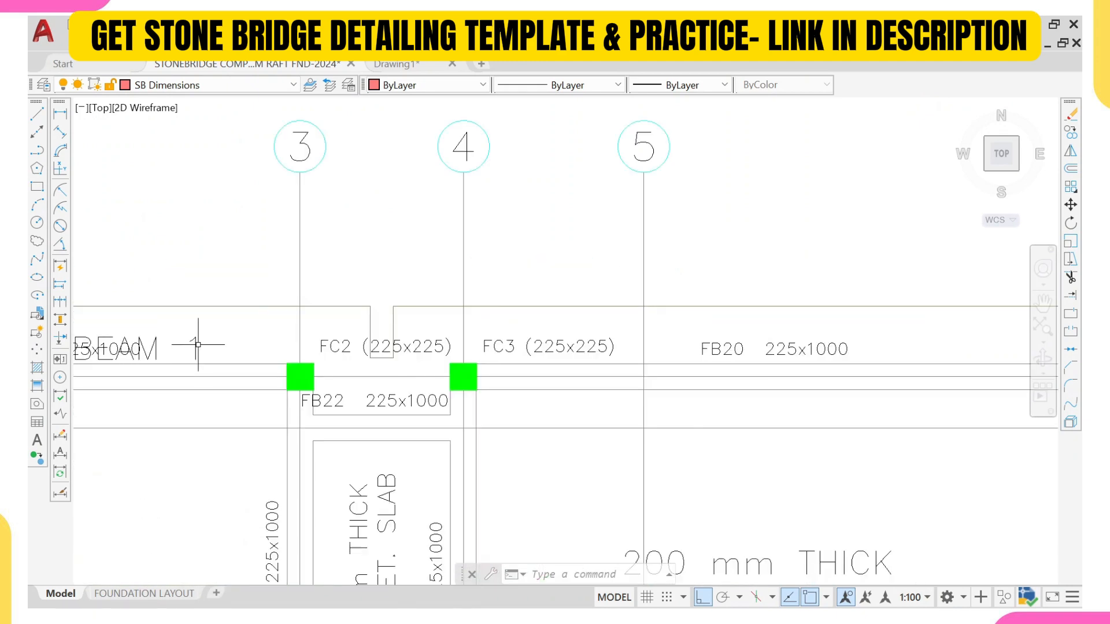
{"action": "middle_click_drag", "start_coordinate": [293, 372], "coordinate": [598, 377]}
{"action": "scroll", "coordinate": [322, 338], "scroll_direction": "up", "scroll_amount": 3}
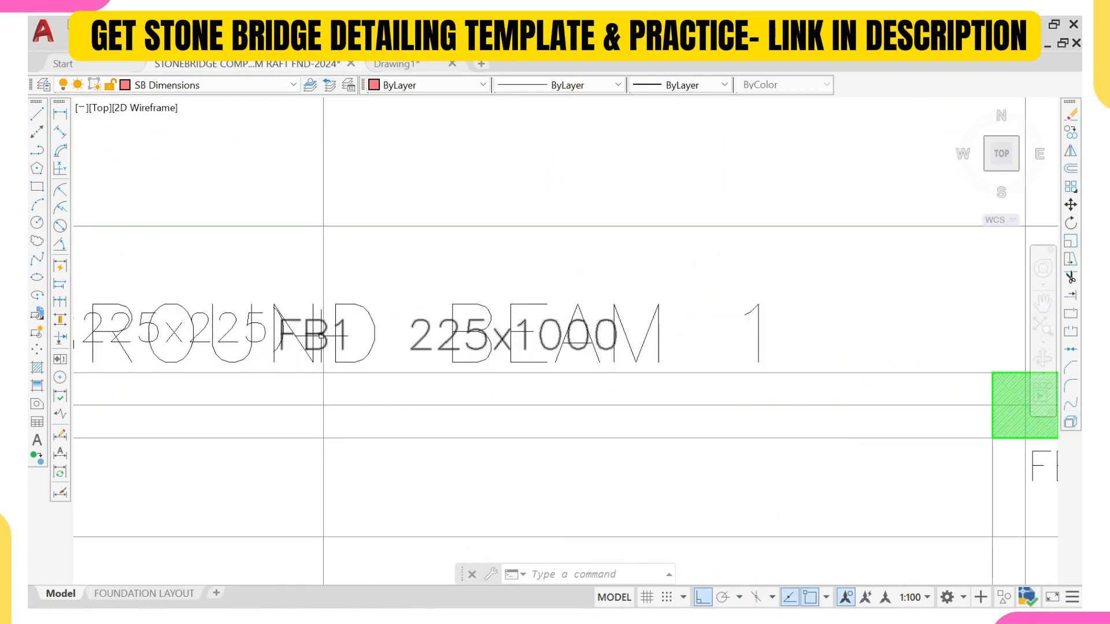
{"action": "scroll", "coordinate": [321, 335], "scroll_direction": "up", "scroll_amount": 3}
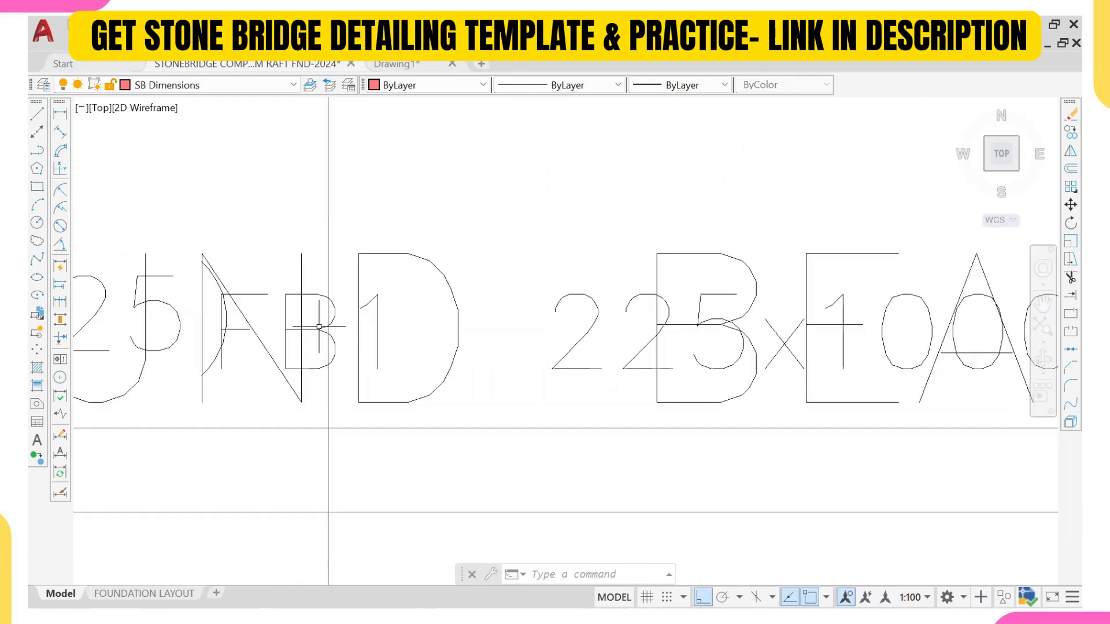
{"action": "scroll", "coordinate": [319, 329], "scroll_direction": "down", "scroll_amount": 5}
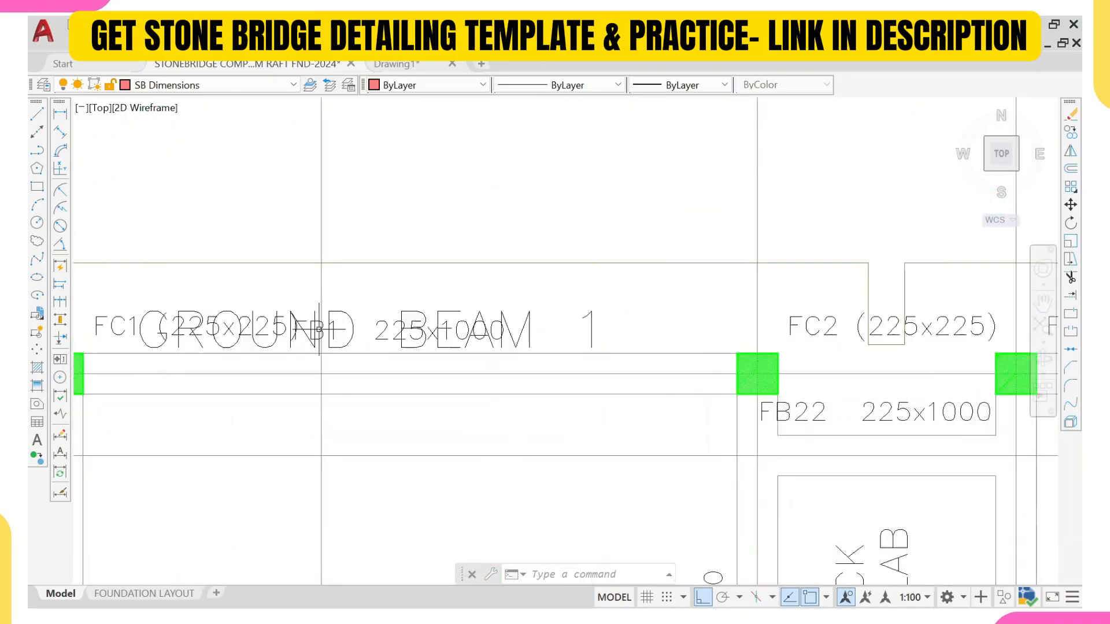
{"action": "scroll", "coordinate": [319, 329], "scroll_direction": "up", "scroll_amount": 5}
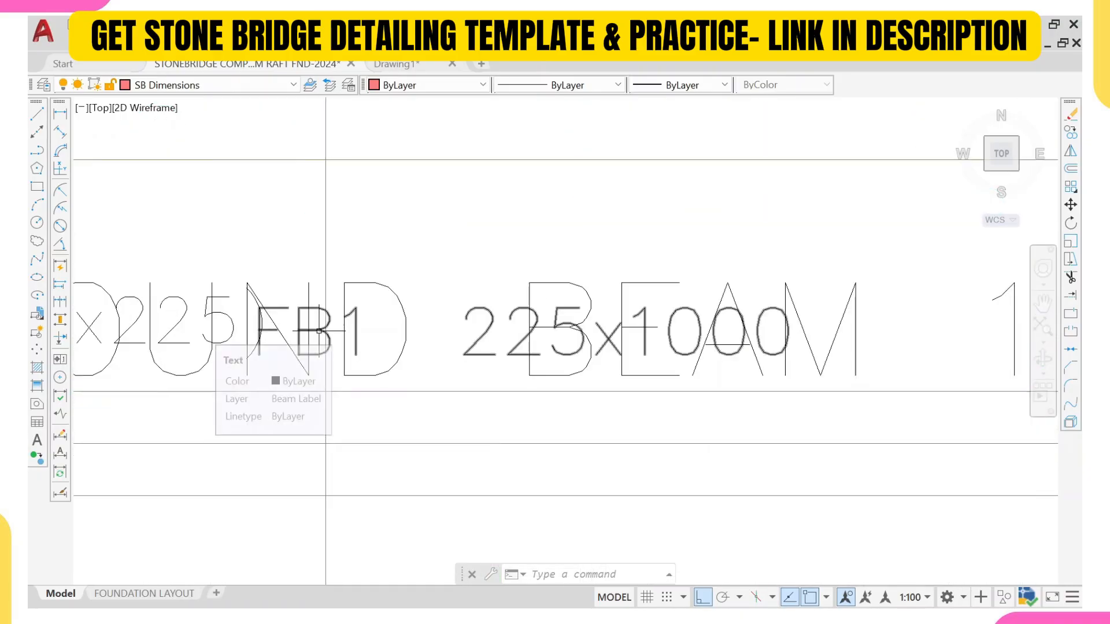
{"action": "scroll", "coordinate": [319, 329], "scroll_direction": "down", "scroll_amount": 5}
{"action": "scroll", "coordinate": [319, 330], "scroll_direction": "down", "scroll_amount": 5}
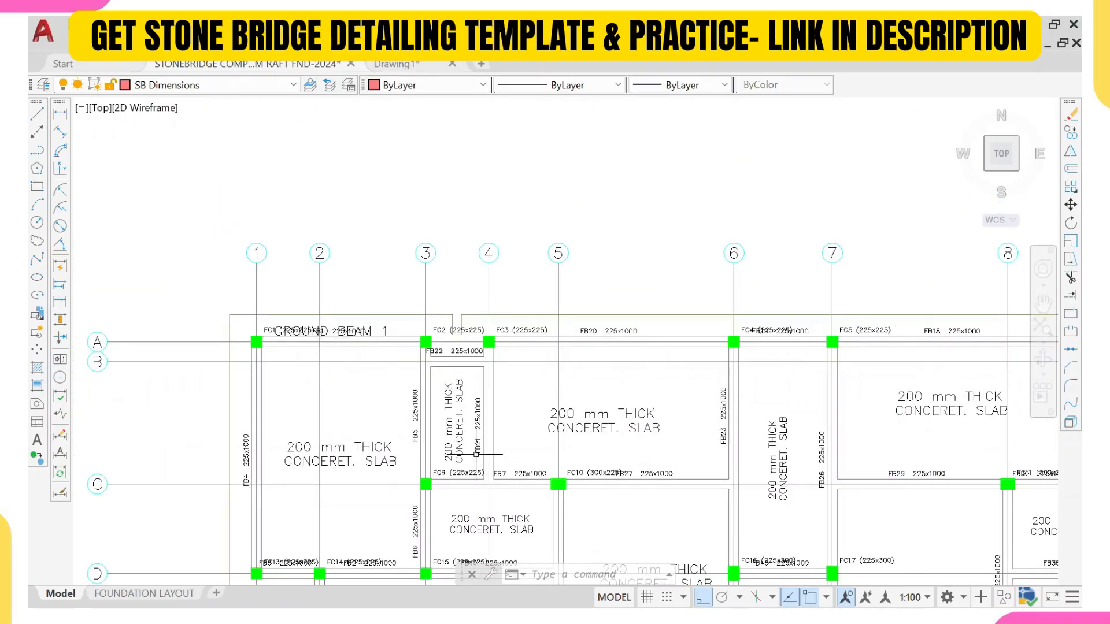
{"action": "scroll", "coordinate": [475, 454], "scroll_direction": "up", "scroll_amount": 4}
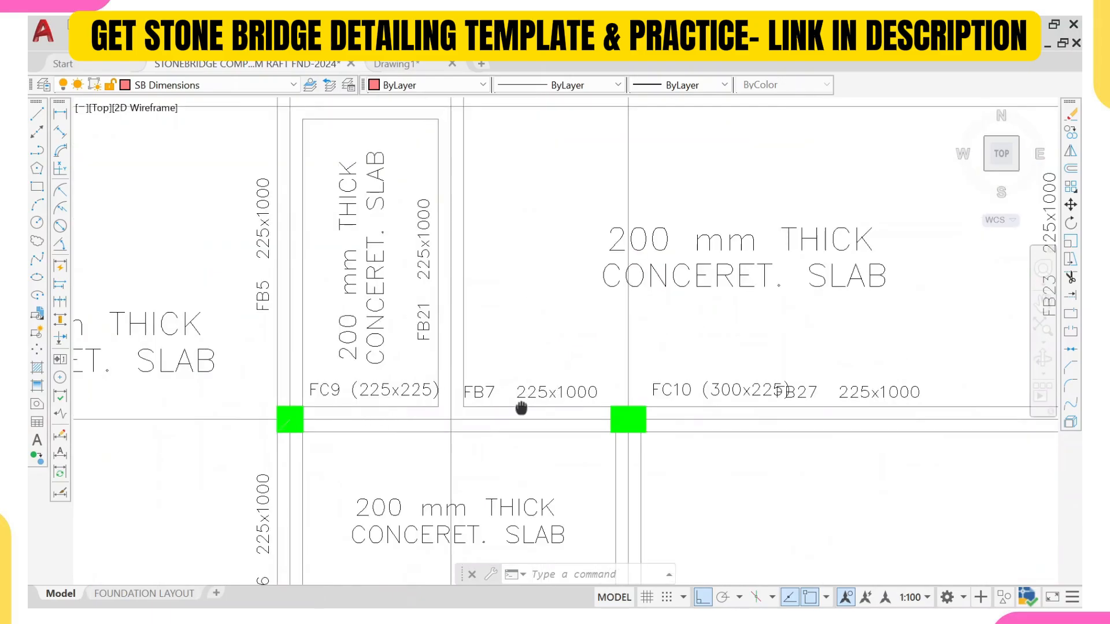
{"action": "scroll", "coordinate": [520, 404], "scroll_direction": "down", "scroll_amount": 5}
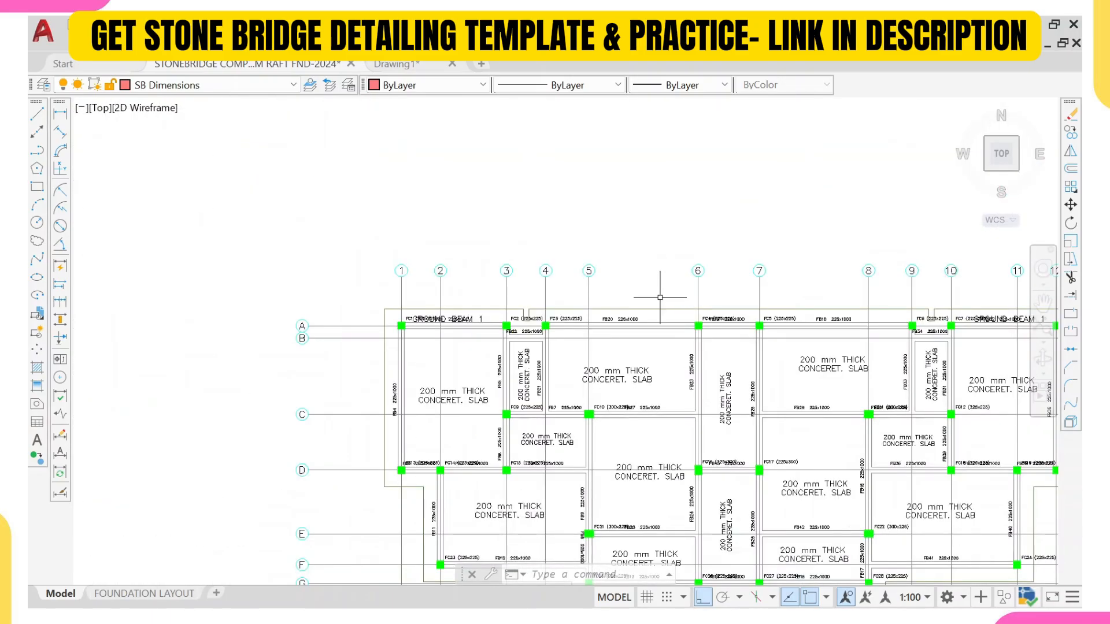
{"action": "scroll", "coordinate": [578, 379], "scroll_direction": "up", "scroll_amount": 4}
{"action": "scroll", "coordinate": [798, 404], "scroll_direction": "up", "scroll_amount": 3}
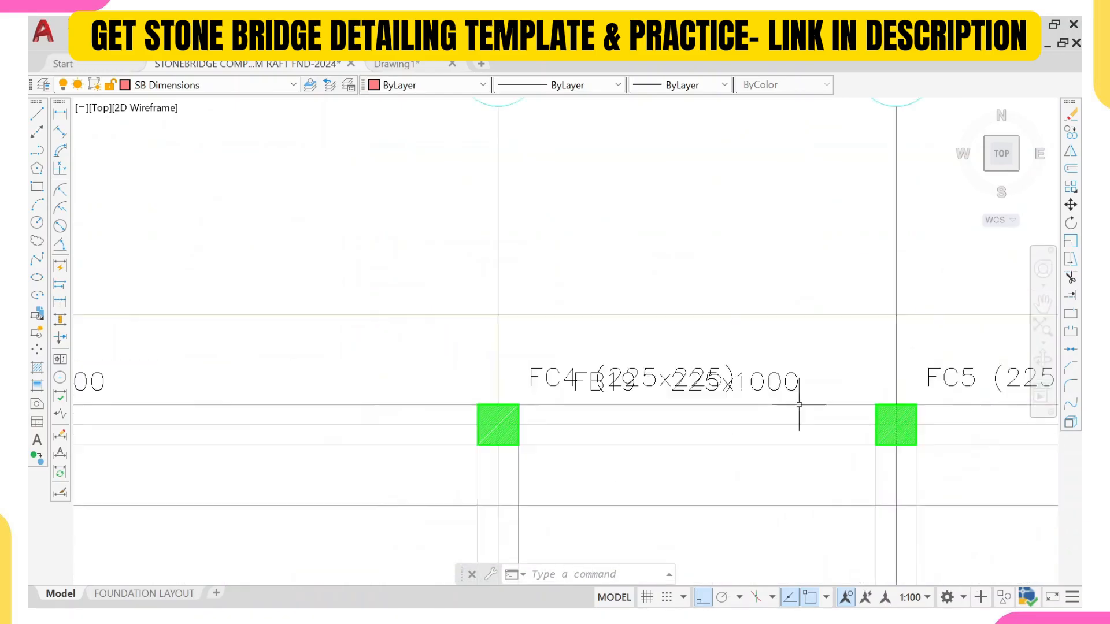
{"action": "scroll", "coordinate": [768, 375], "scroll_direction": "down", "scroll_amount": 4}
{"action": "middle_click_drag", "start_coordinate": [1031, 376], "coordinate": [792, 405]}
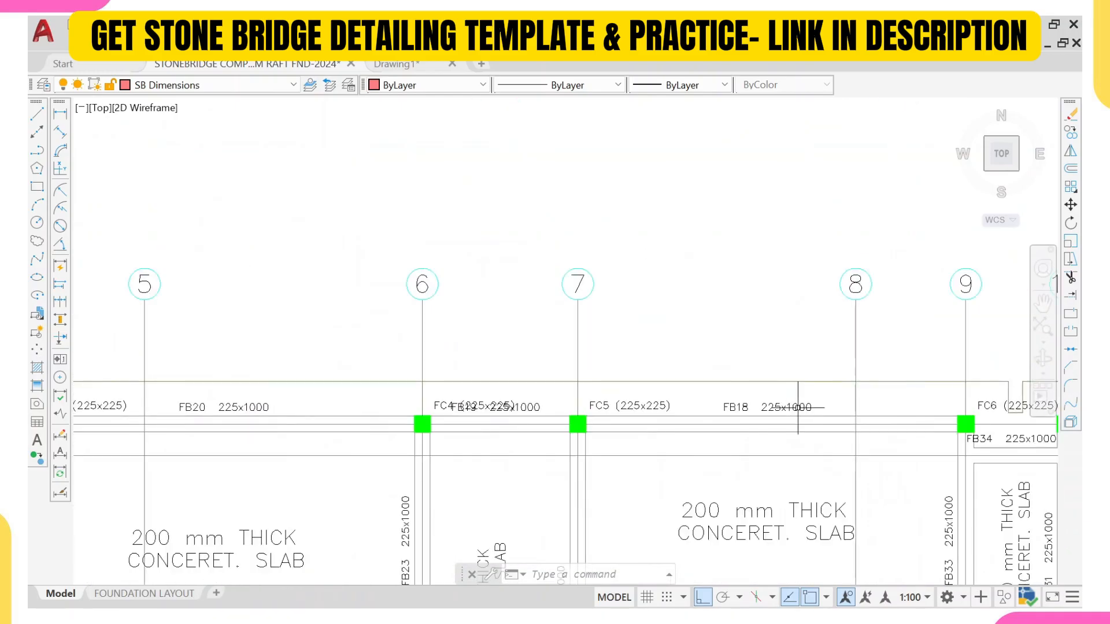
{"action": "scroll", "coordinate": [759, 415], "scroll_direction": "down", "scroll_amount": 2}
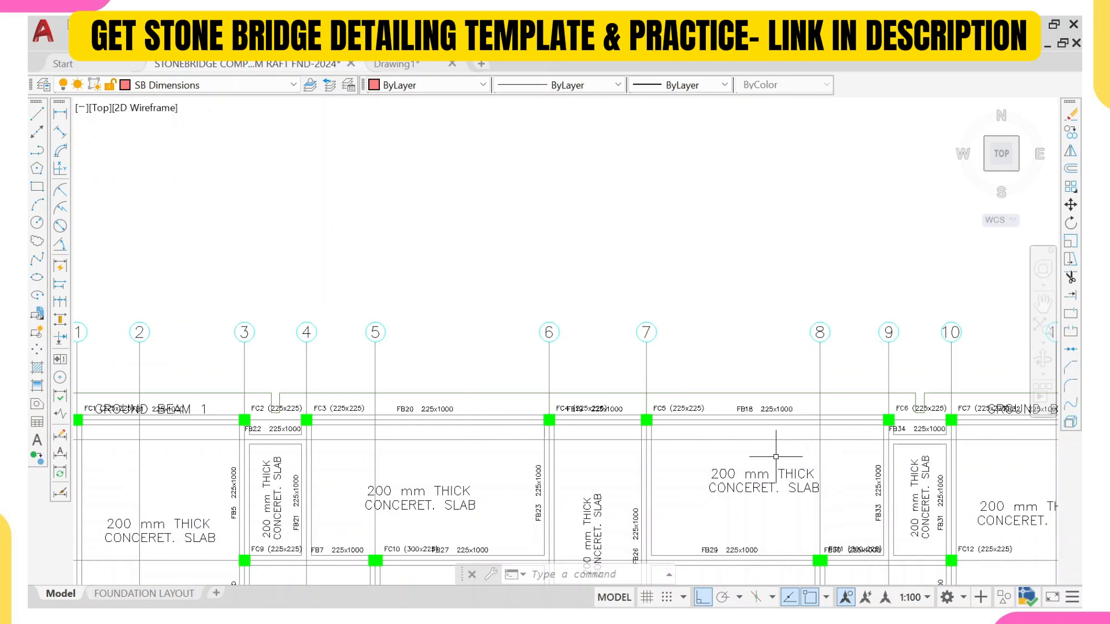
Step: Copy the GROUND BEAM 1 label along grid line A to the span between grids 7 and 8
{"action": "scroll", "coordinate": [600, 424], "scroll_direction": "up", "scroll_amount": 2}
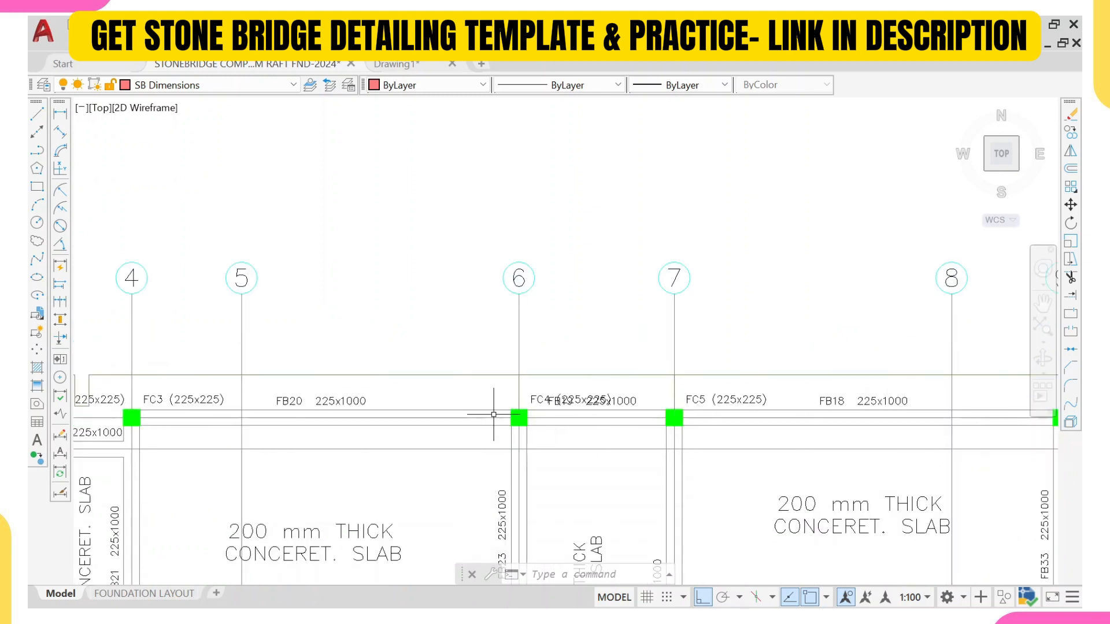
{"action": "scroll", "coordinate": [298, 444], "scroll_direction": "down", "scroll_amount": 4}
{"action": "middle_click_drag", "start_coordinate": [259, 442], "coordinate": [352, 423]}
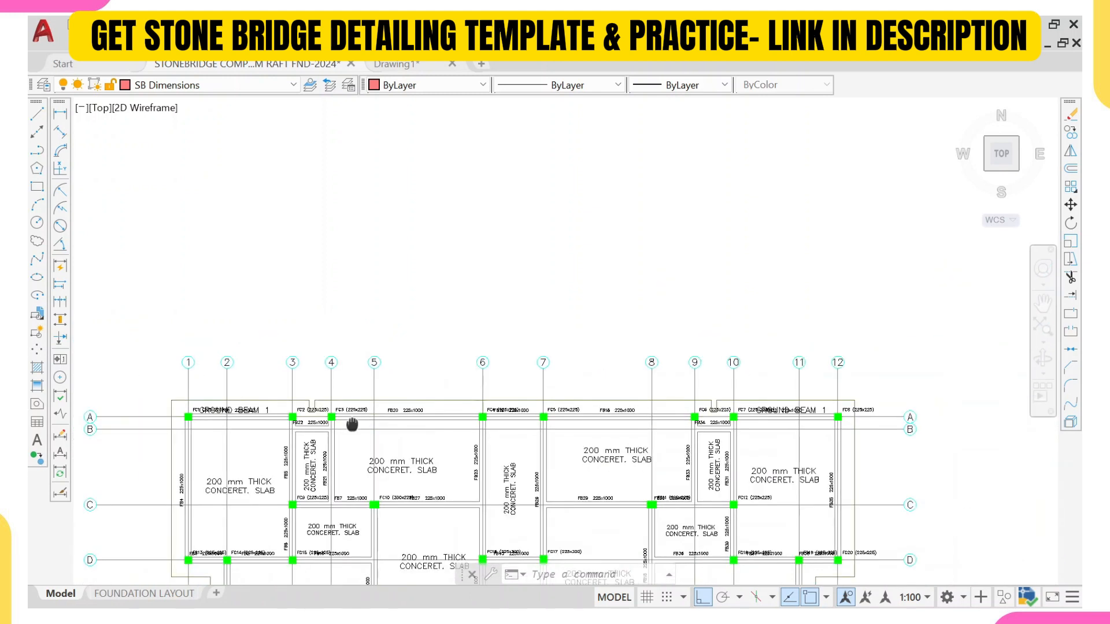
{"action": "scroll", "coordinate": [225, 407], "scroll_direction": "up", "scroll_amount": 8}
{"action": "left_click", "coordinate": [293, 418]}
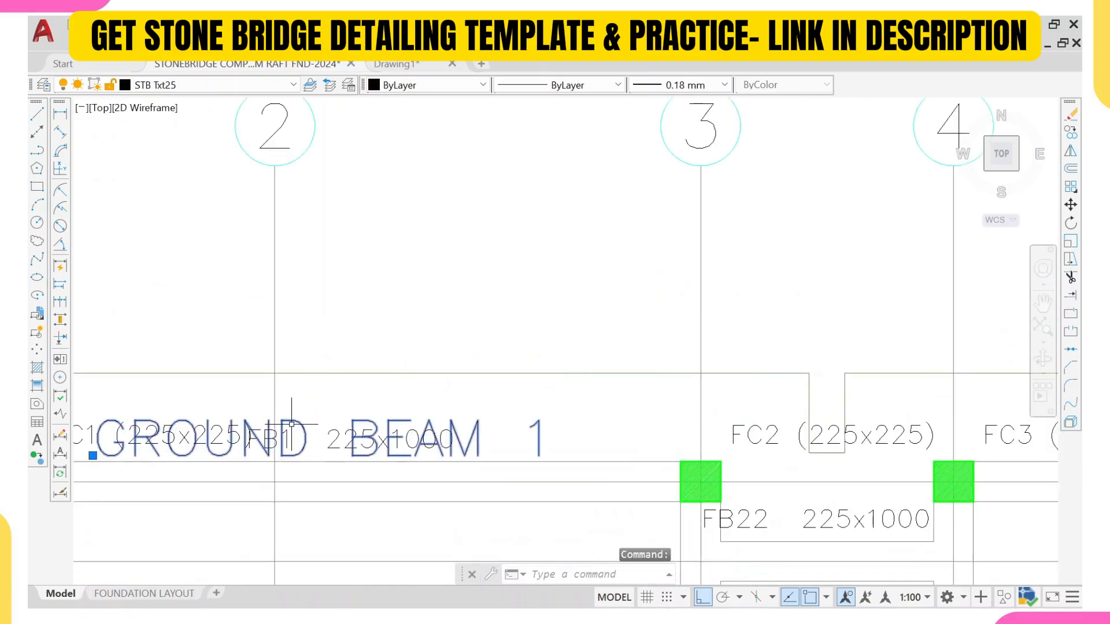
{"action": "type", "text": "CO"}
{"action": "key", "text": "Return"}
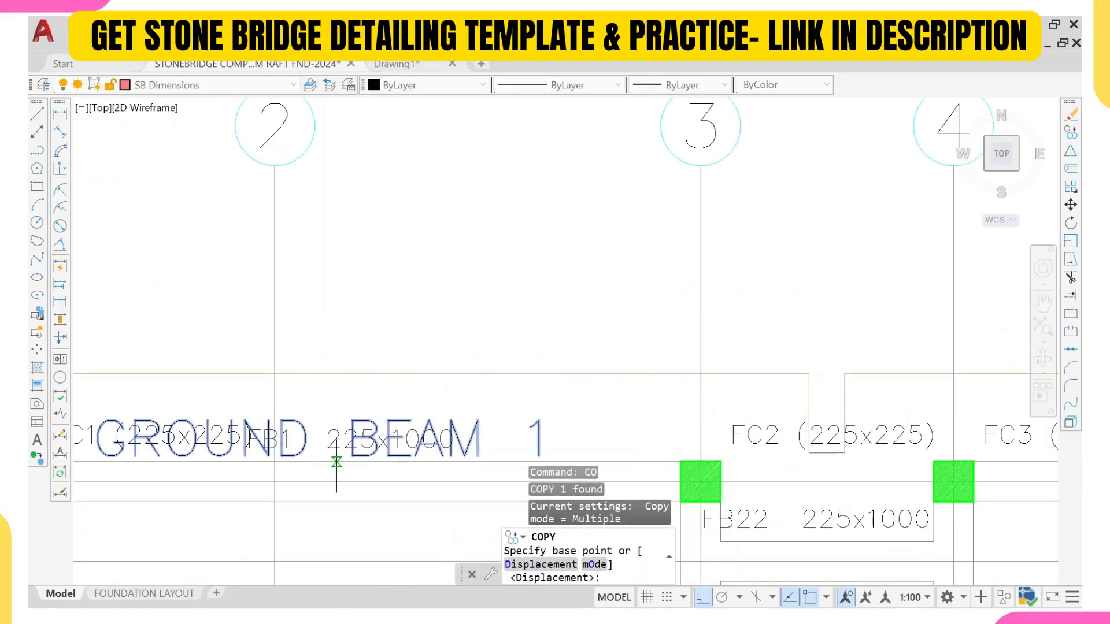
{"action": "left_click", "coordinate": [336, 463]}
{"action": "scroll", "coordinate": [347, 445], "scroll_direction": "down", "scroll_amount": 5}
{"action": "scroll", "coordinate": [601, 376], "scroll_direction": "up", "scroll_amount": 5}
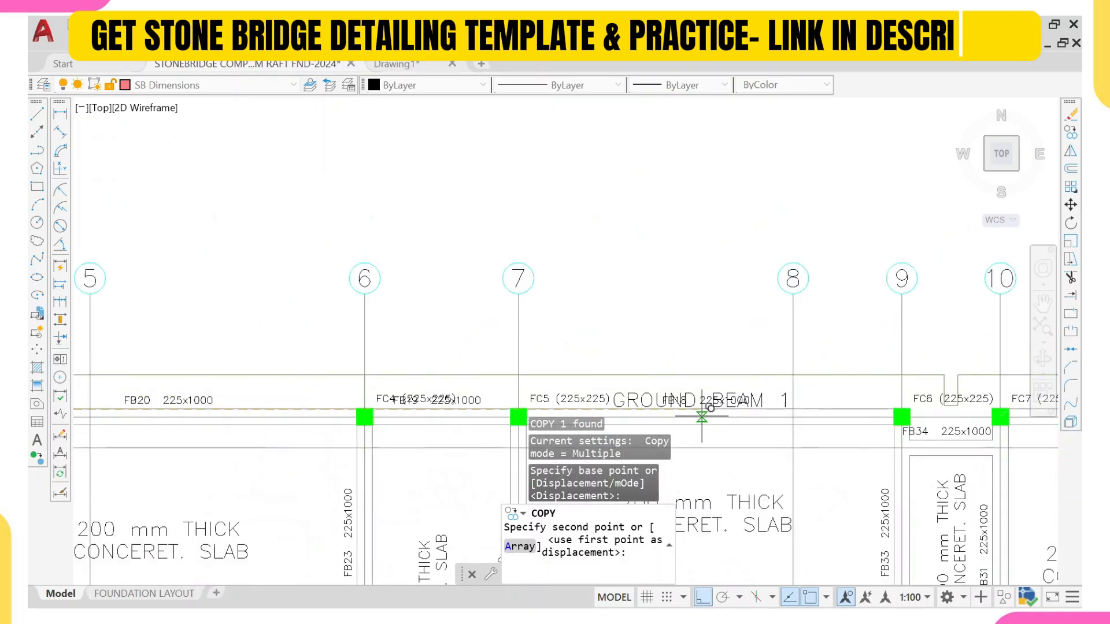
{"action": "key", "text": "F8"}
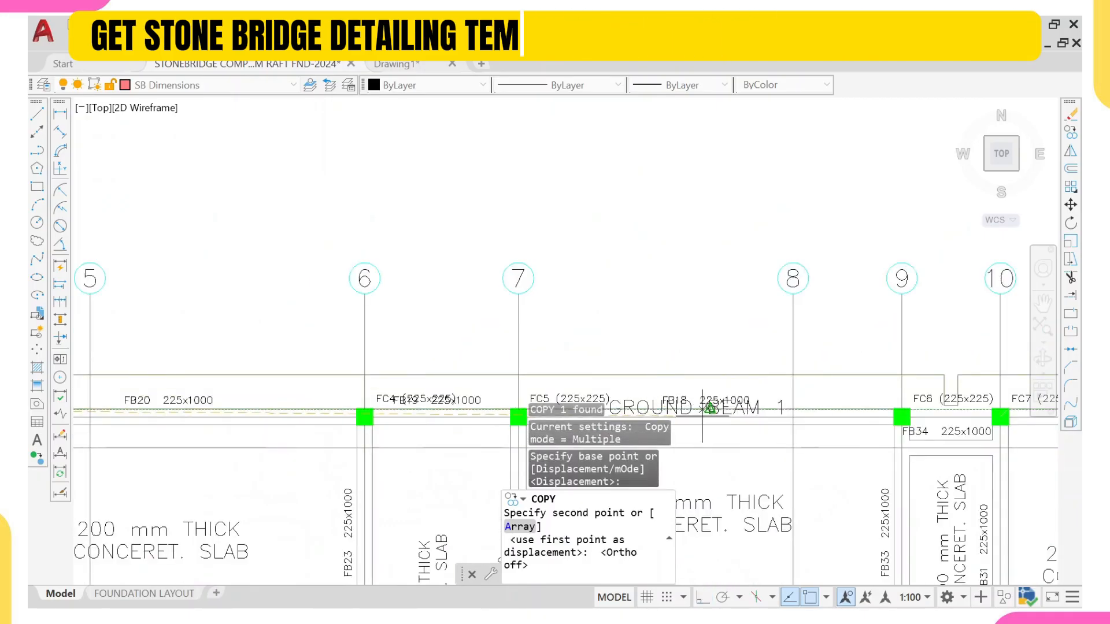
{"action": "scroll", "coordinate": [702, 415], "scroll_direction": "down", "scroll_amount": 5}
{"action": "scroll", "coordinate": [642, 387], "scroll_direction": "up", "scroll_amount": 5}
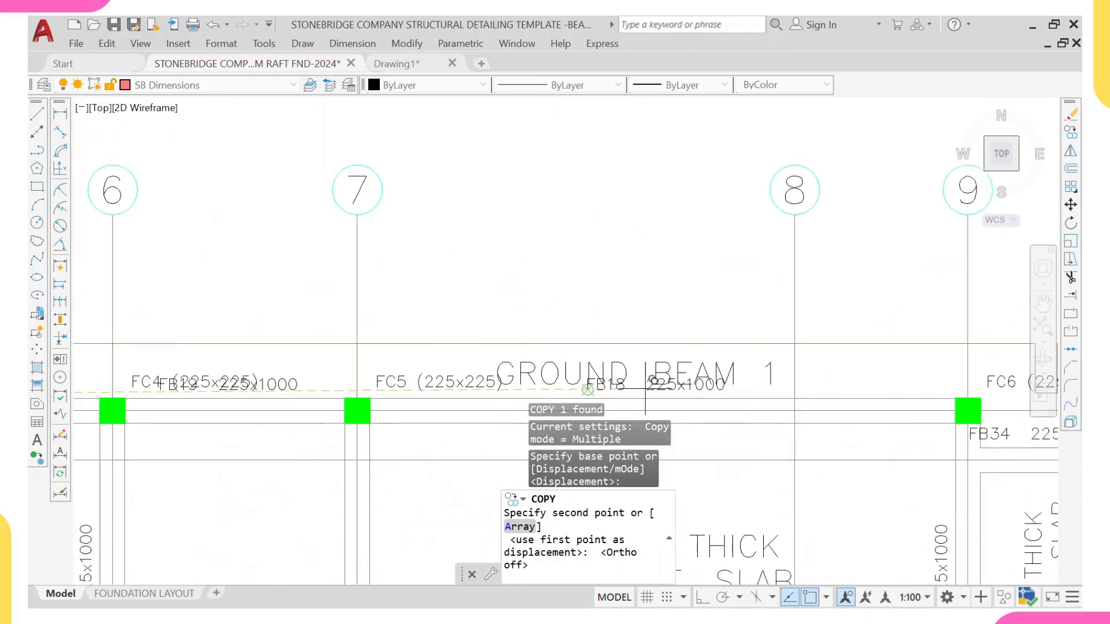
{"action": "left_click", "coordinate": [645, 399]}
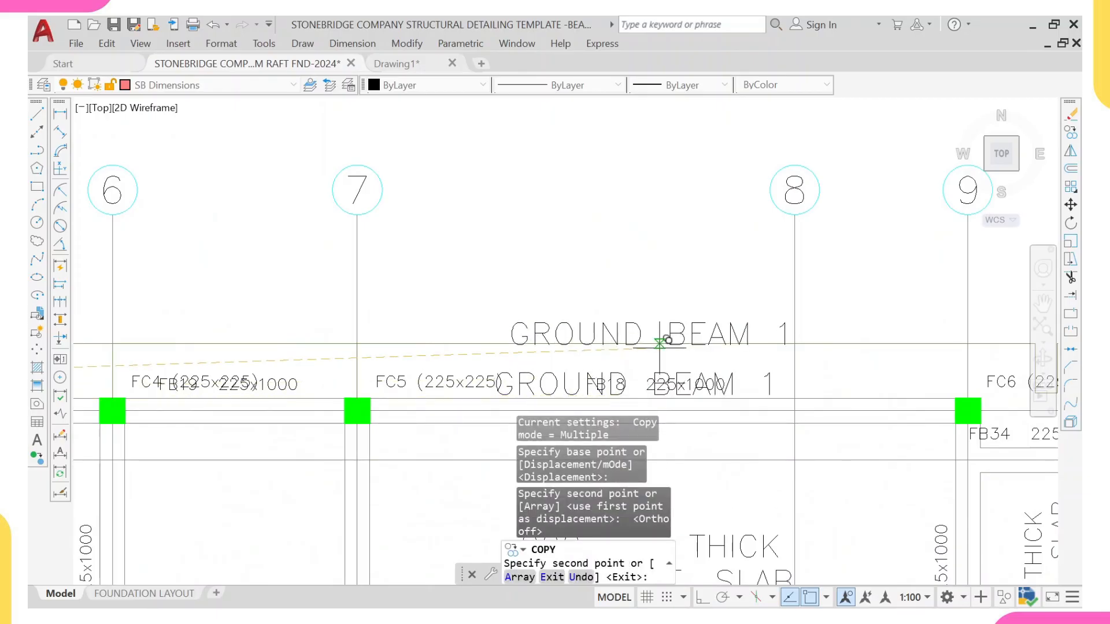
{"action": "scroll", "coordinate": [660, 343], "scroll_direction": "down", "scroll_amount": 4}
{"action": "key", "text": "Escape"}
{"action": "scroll", "coordinate": [702, 362], "scroll_direction": "up", "scroll_amount": 6}
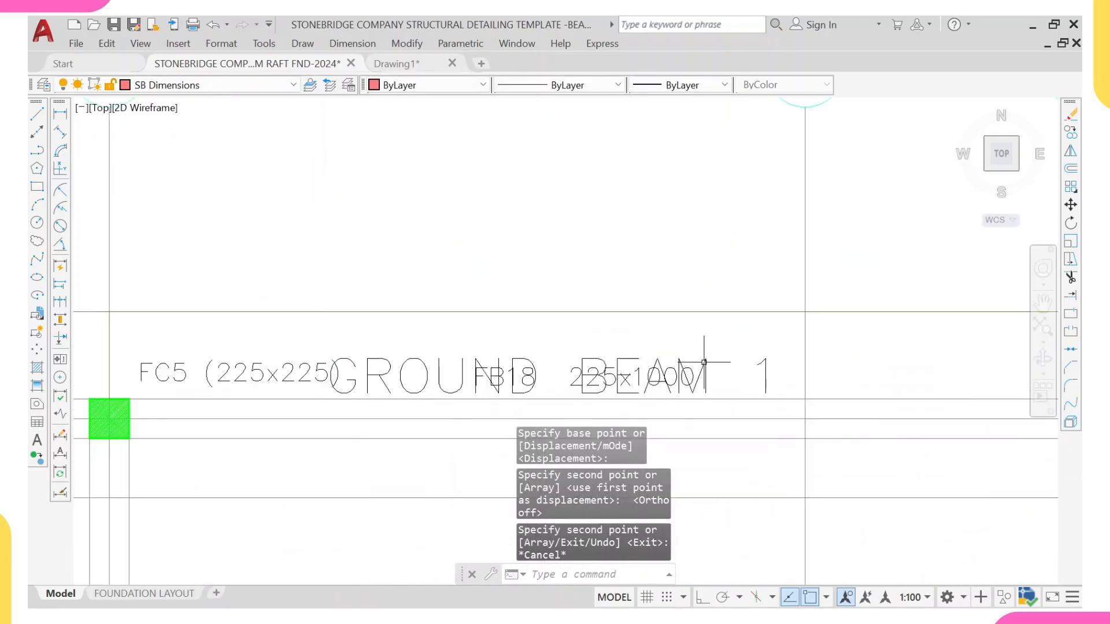
Step: Edit the copied label to read GROUND BEAM 2
{"action": "left_click", "coordinate": [704, 362]}
{"action": "double_click", "coordinate": [773, 389]}
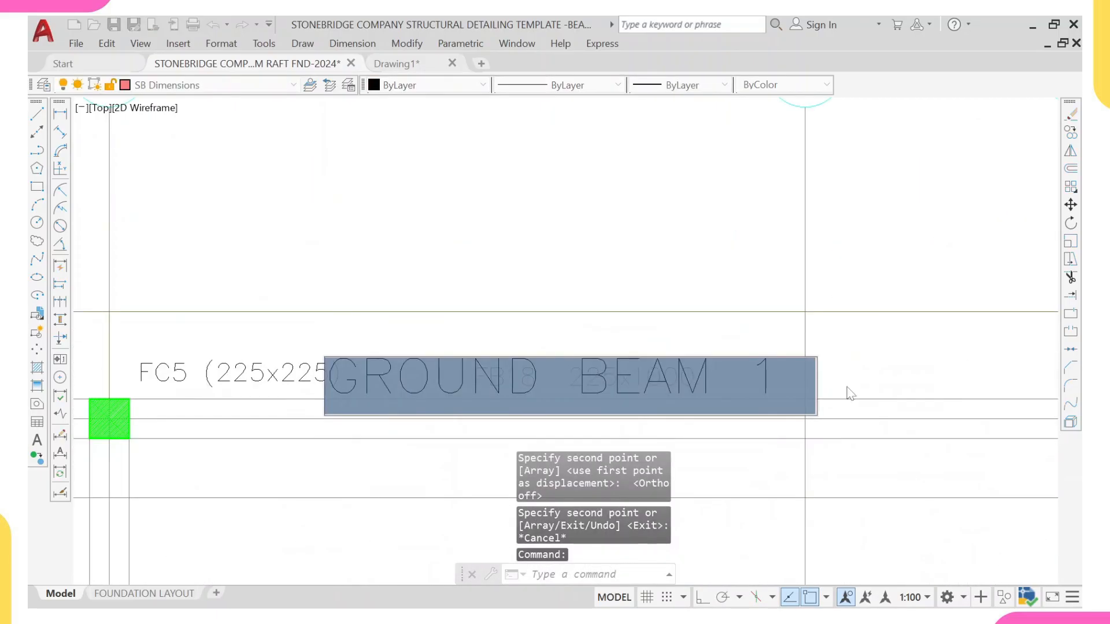
{"action": "left_click", "coordinate": [773, 384]}
{"action": "key", "text": "BackSpace"}
{"action": "type", "text": "2"}
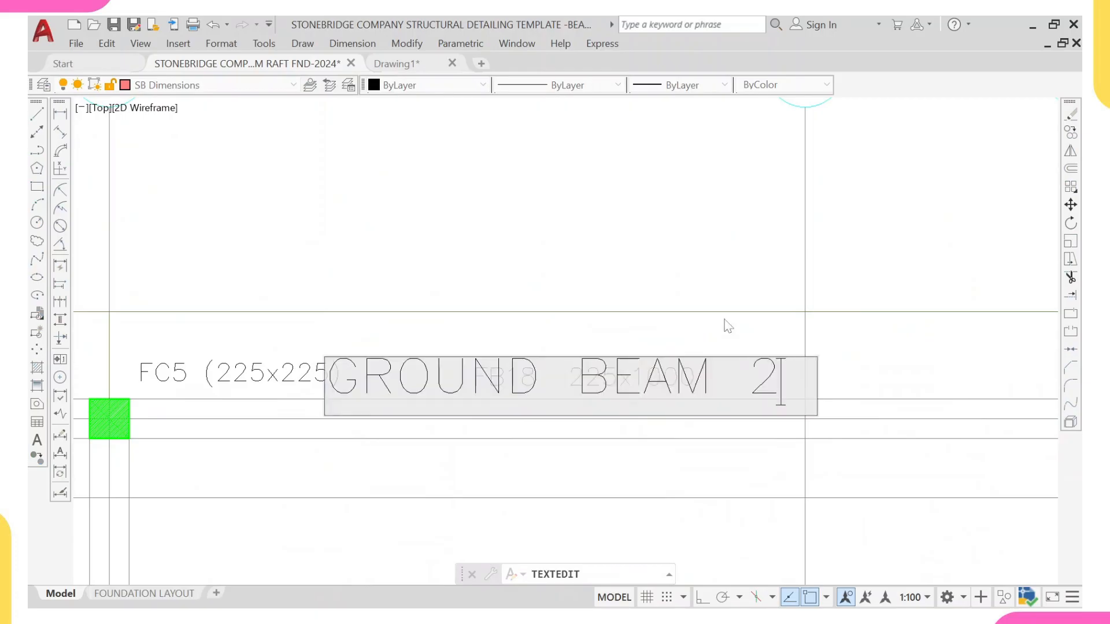
{"action": "key", "text": "Return"}
{"action": "scroll", "coordinate": [713, 302], "scroll_direction": "down", "scroll_amount": 5}
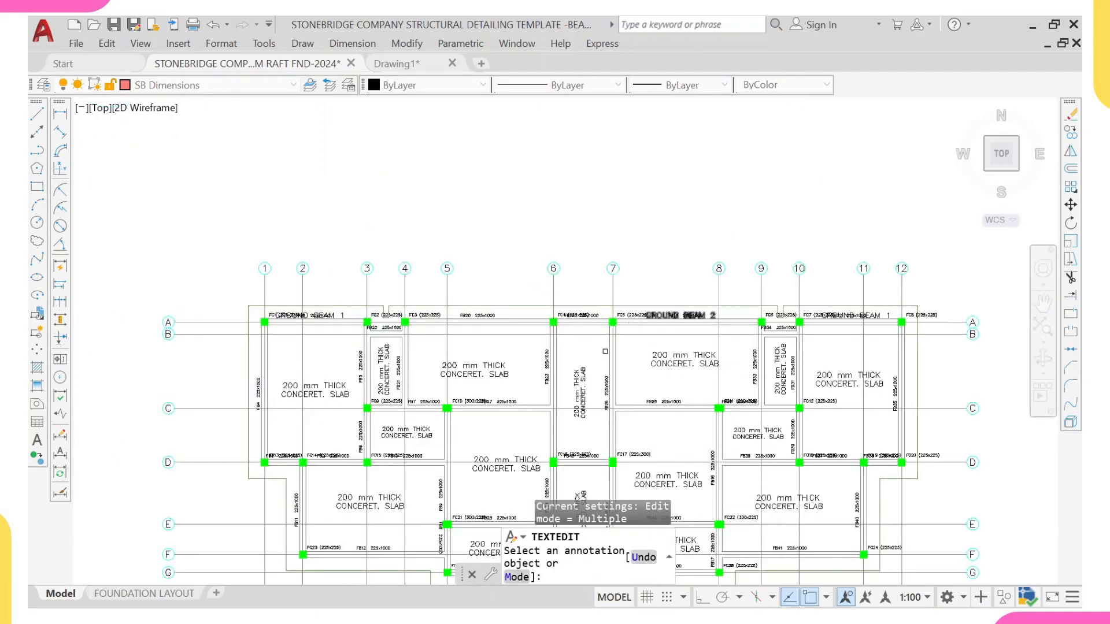
{"action": "key", "text": "Escape"}
Step: Copy the GROUND BEAM 1 label down into the narrow slab panel between grids 3 and 4
{"action": "scroll", "coordinate": [527, 267], "scroll_direction": "up", "scroll_amount": 5}
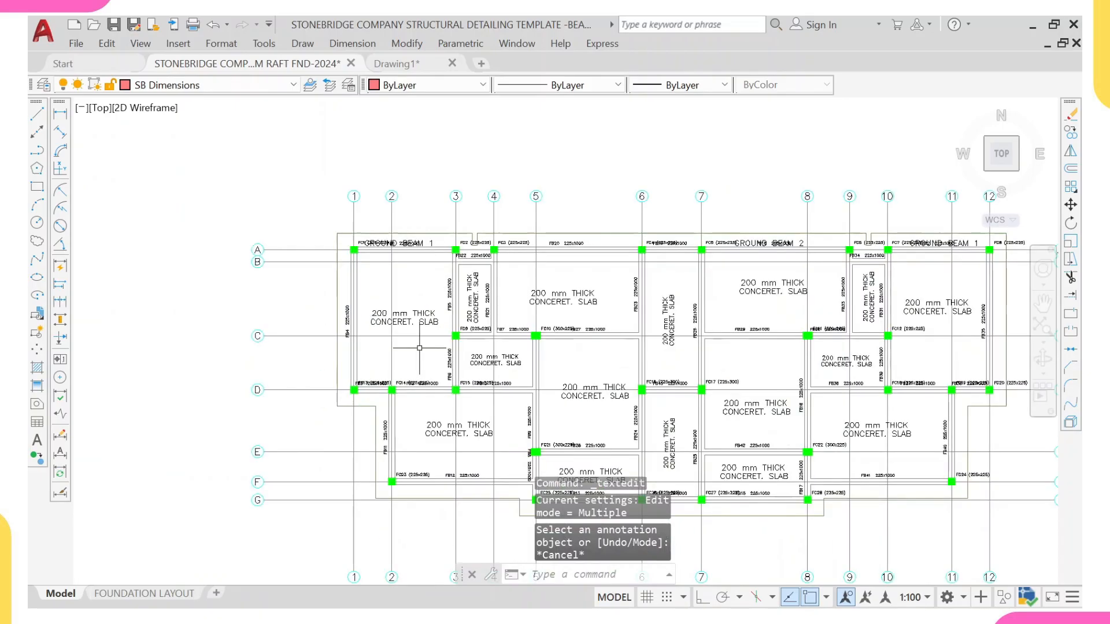
{"action": "scroll", "coordinate": [419, 193], "scroll_direction": "up", "scroll_amount": 2}
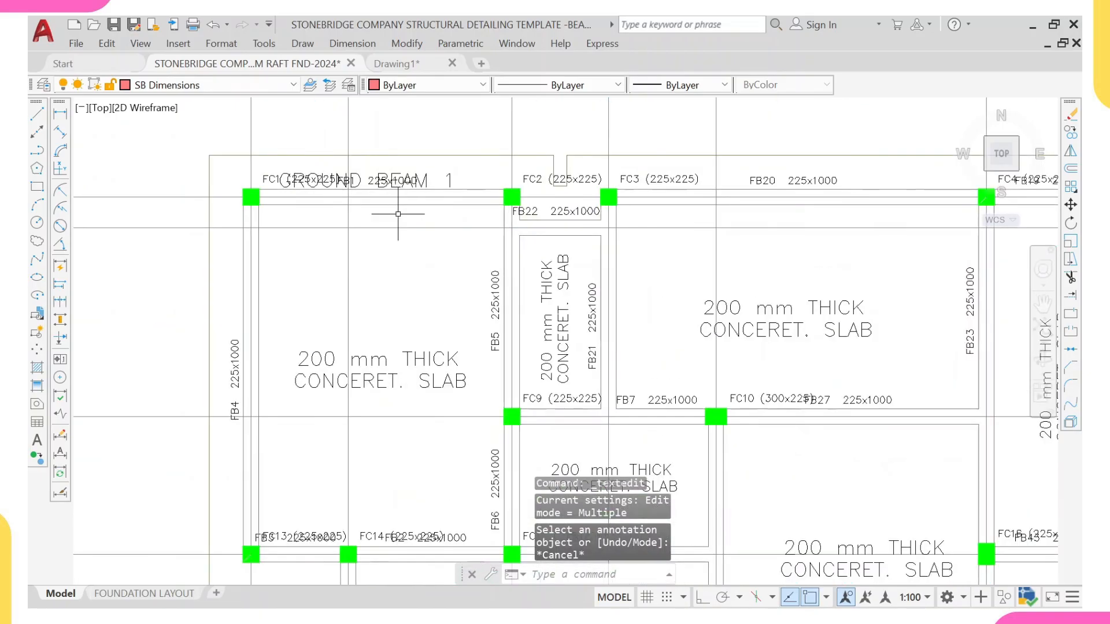
{"action": "scroll", "coordinate": [683, 238], "scroll_direction": "down", "scroll_amount": 2}
{"action": "scroll", "coordinate": [503, 277], "scroll_direction": "down", "scroll_amount": 1}
{"action": "scroll", "coordinate": [453, 233], "scroll_direction": "up", "scroll_amount": 5}
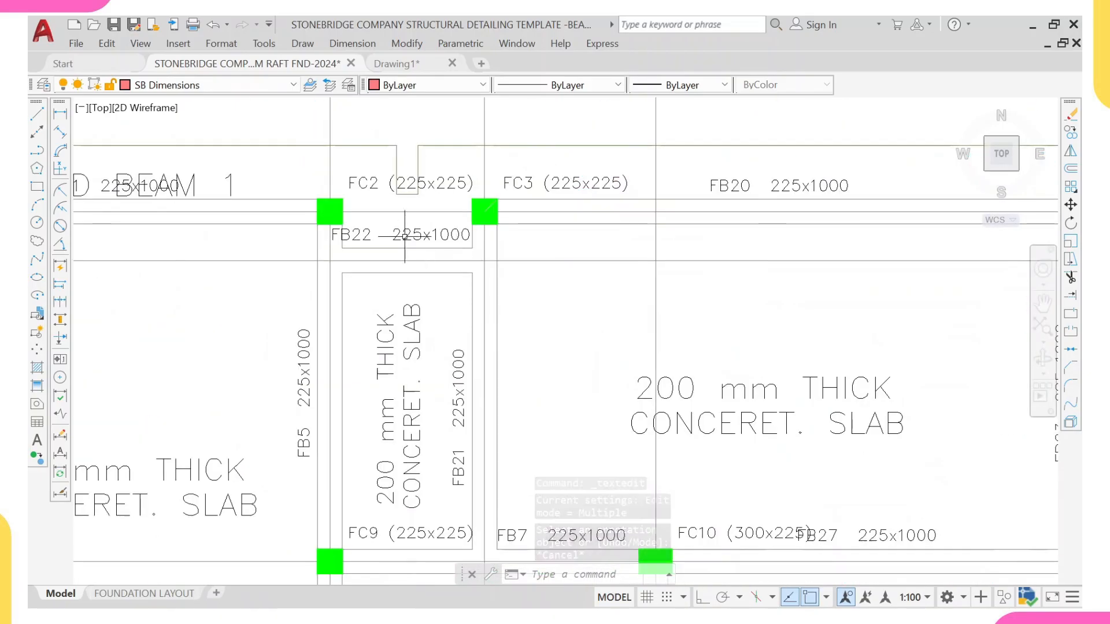
{"action": "middle_click_drag", "start_coordinate": [404, 234], "coordinate": [516, 249]}
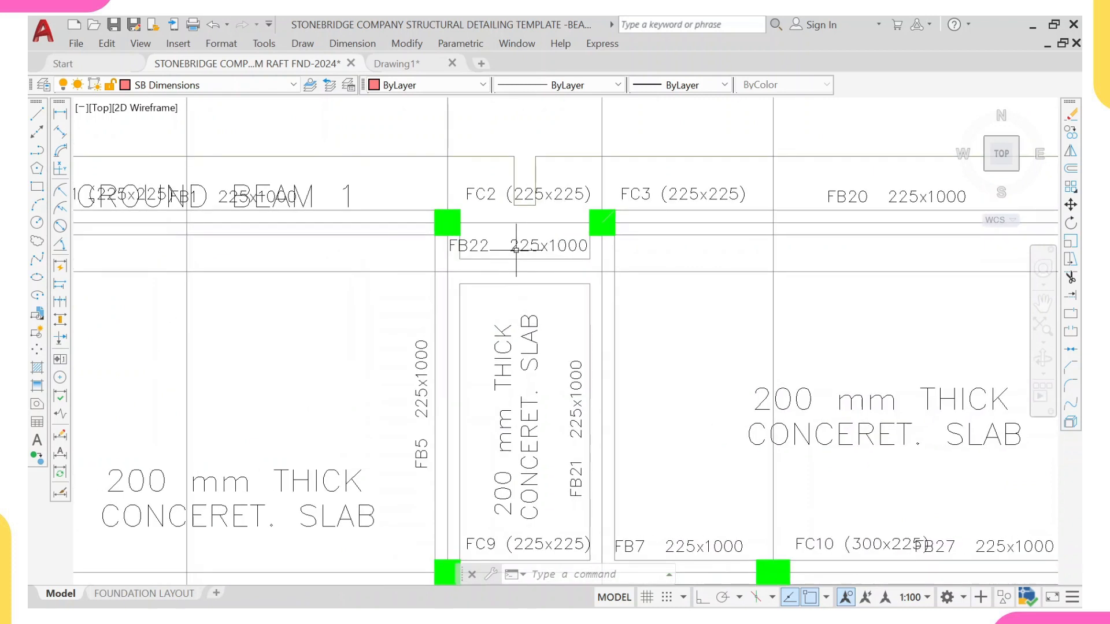
{"action": "left_click", "coordinate": [308, 198]}
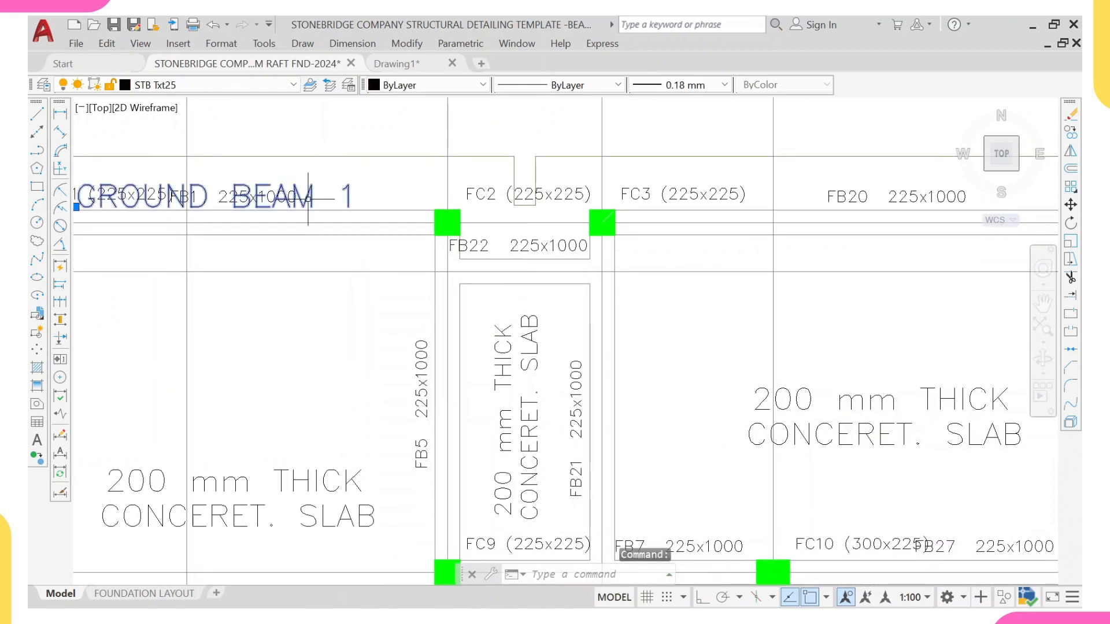
{"action": "type", "text": "co"}
{"action": "key", "text": "Return"}
{"action": "left_click", "coordinate": [308, 198]}
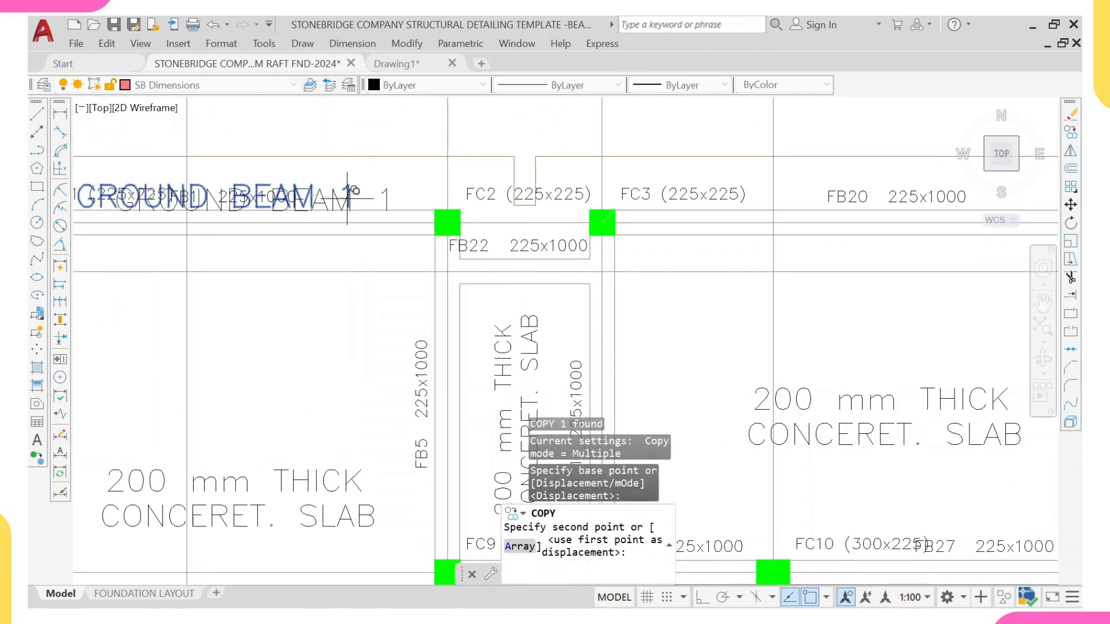
{"action": "left_click", "coordinate": [614, 299]}
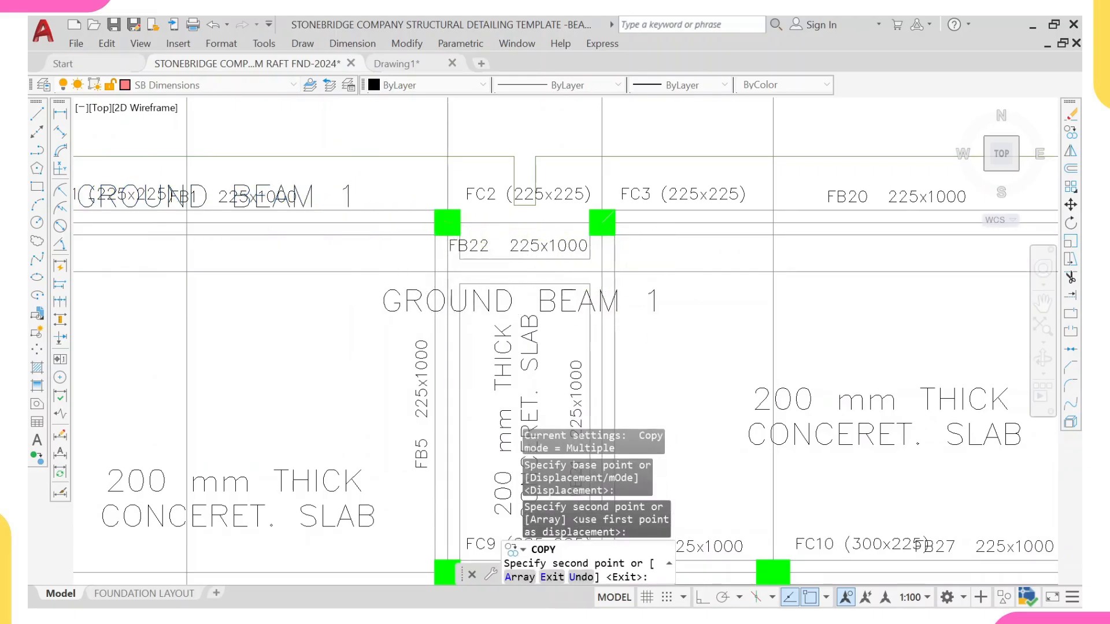
{"action": "key", "text": "Escape"}
Step: Edit the copied label to read BEAM 3
{"action": "left_click", "coordinate": [578, 303]}
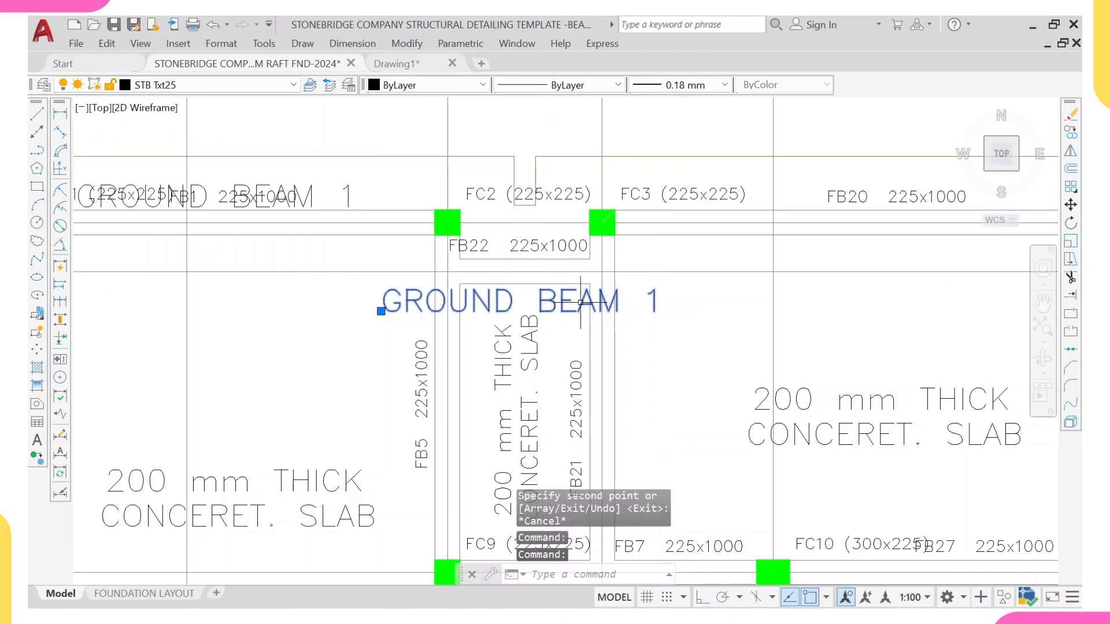
{"action": "double_click", "coordinate": [581, 303]}
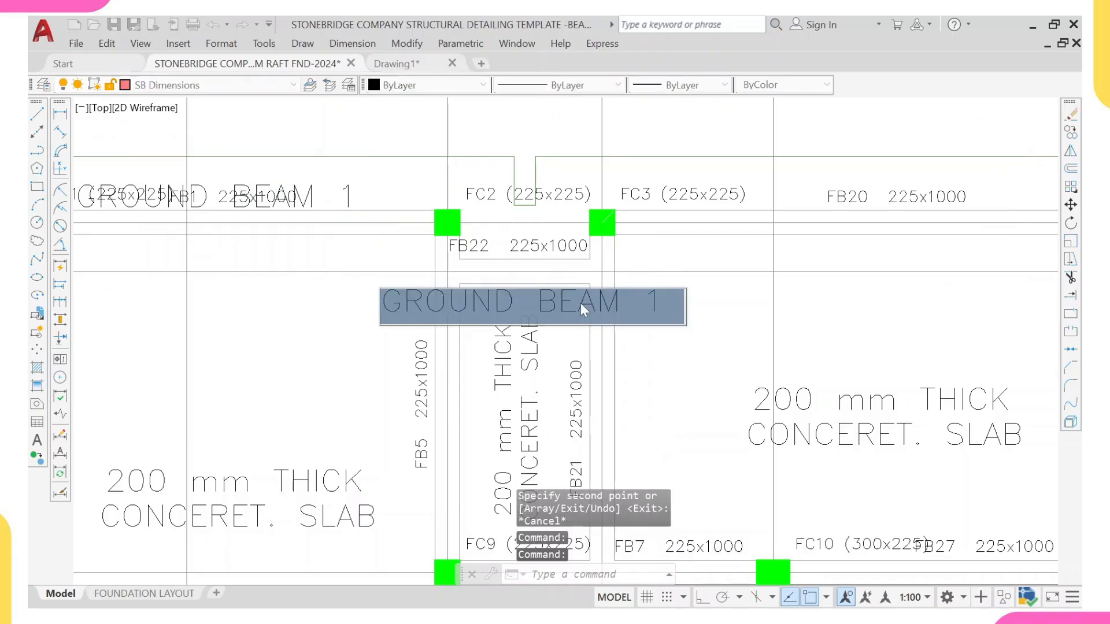
{"action": "left_click", "coordinate": [529, 296]}
{"action": "key", "text": "BackSpace"}
{"action": "key", "text": "BackSpace"}
{"action": "key", "text": "BackSpace"}
{"action": "key", "text": "BackSpace"}
{"action": "key", "text": "BackSpace"}
{"action": "key", "text": "BackSpace"}
{"action": "key", "text": "BackSpace"}
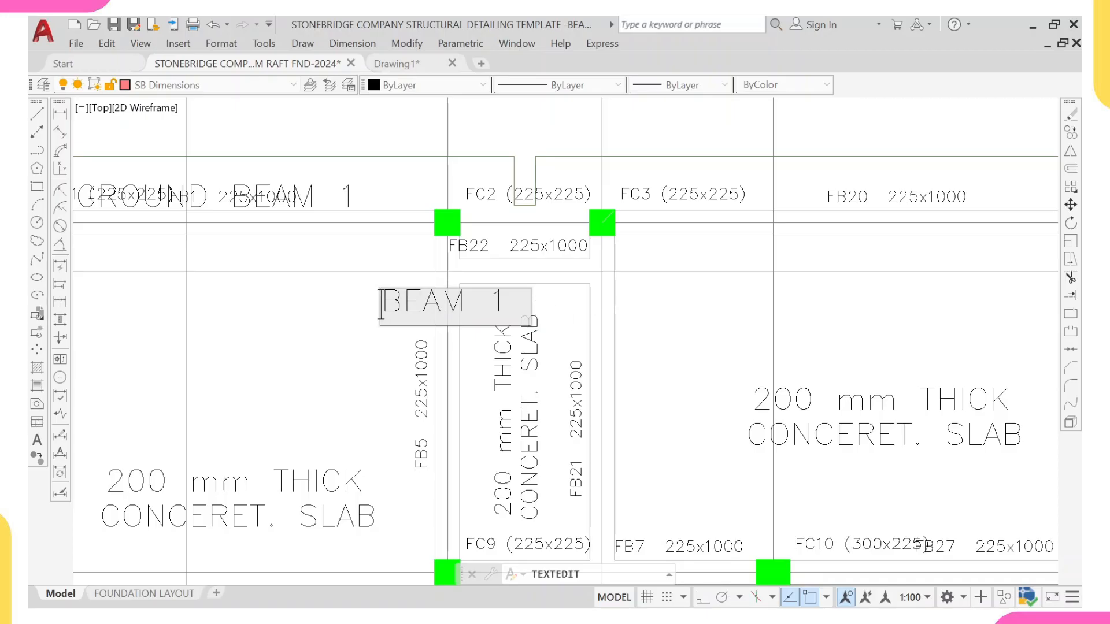
{"action": "key", "text": "BackSpace"}
{"action": "type", "text": "3"}
{"action": "key", "text": "Return"}
{"action": "key", "text": "Escape"}
Step: Move the BEAM 3 label to the top of the narrow panel between grids 3 and 4
{"action": "left_click", "coordinate": [499, 298]}
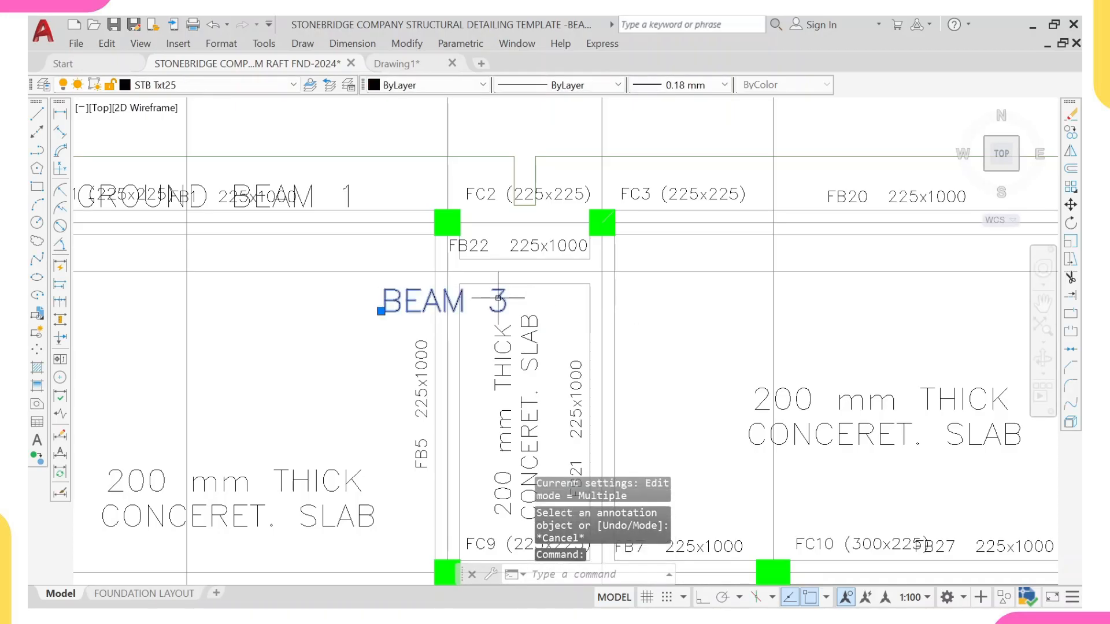
{"action": "type", "text": "m"}
{"action": "key", "text": "Return"}
{"action": "left_click", "coordinate": [457, 295]}
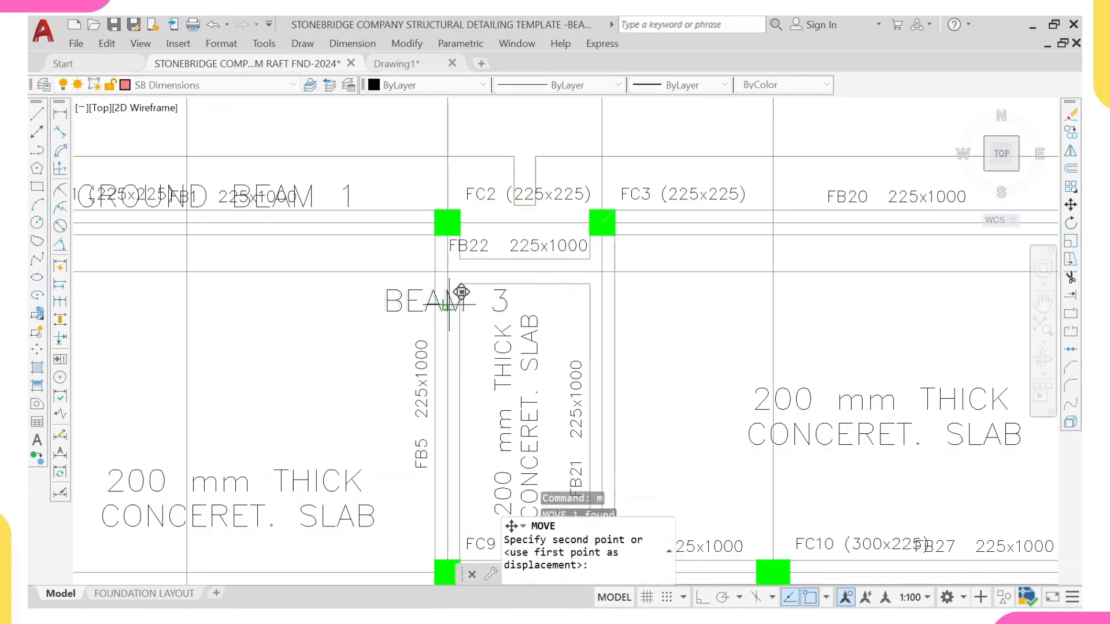
{"action": "left_click", "coordinate": [538, 289]}
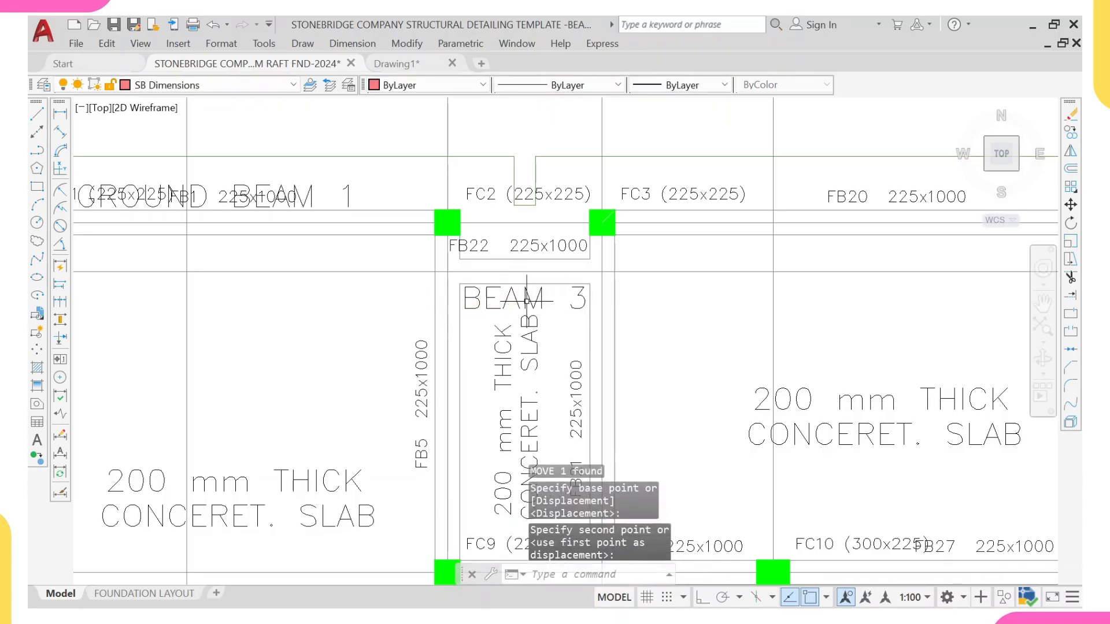
{"action": "scroll", "coordinate": [535, 289], "scroll_direction": "down", "scroll_amount": 2}
{"action": "scroll", "coordinate": [519, 271], "scroll_direction": "down", "scroll_amount": 3}
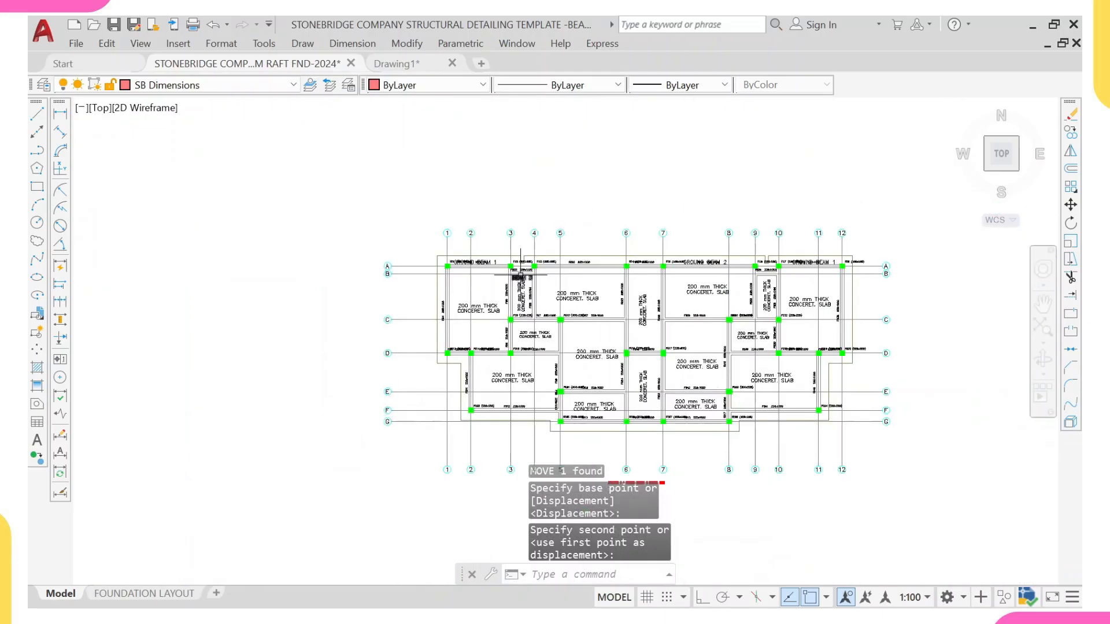
{"action": "scroll", "coordinate": [519, 271], "scroll_direction": "up", "scroll_amount": 3}
Step: Copy the BEAM 3 label into the matching narrow slab panel between grids 9 and 10
{"action": "left_click", "coordinate": [518, 286]}
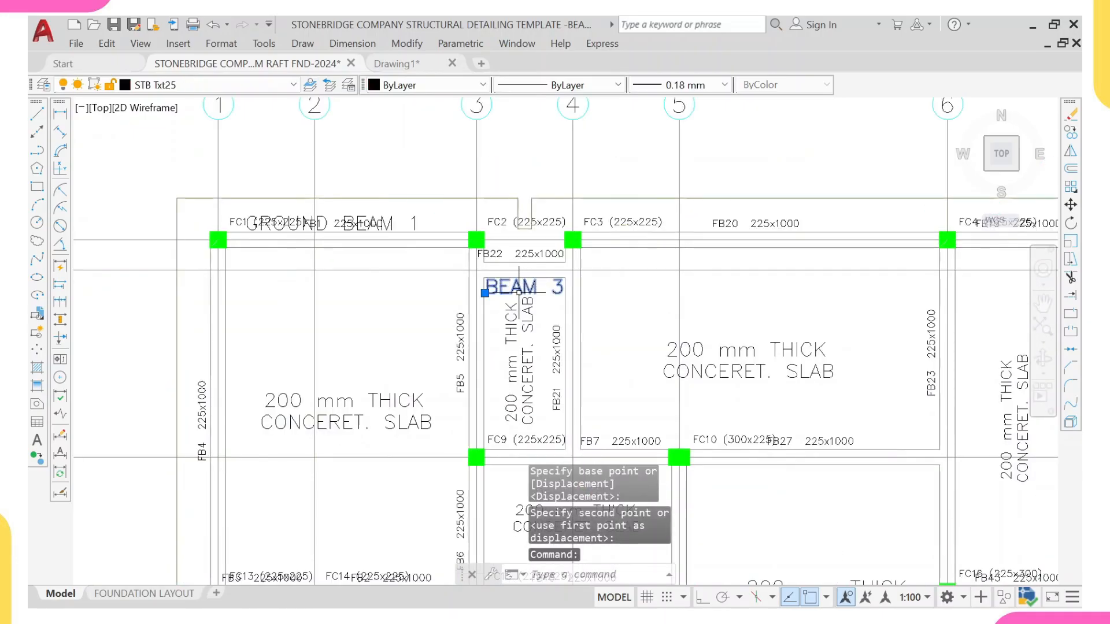
{"action": "type", "text": "co"}
{"action": "key", "text": "Return"}
{"action": "left_click", "coordinate": [519, 287]}
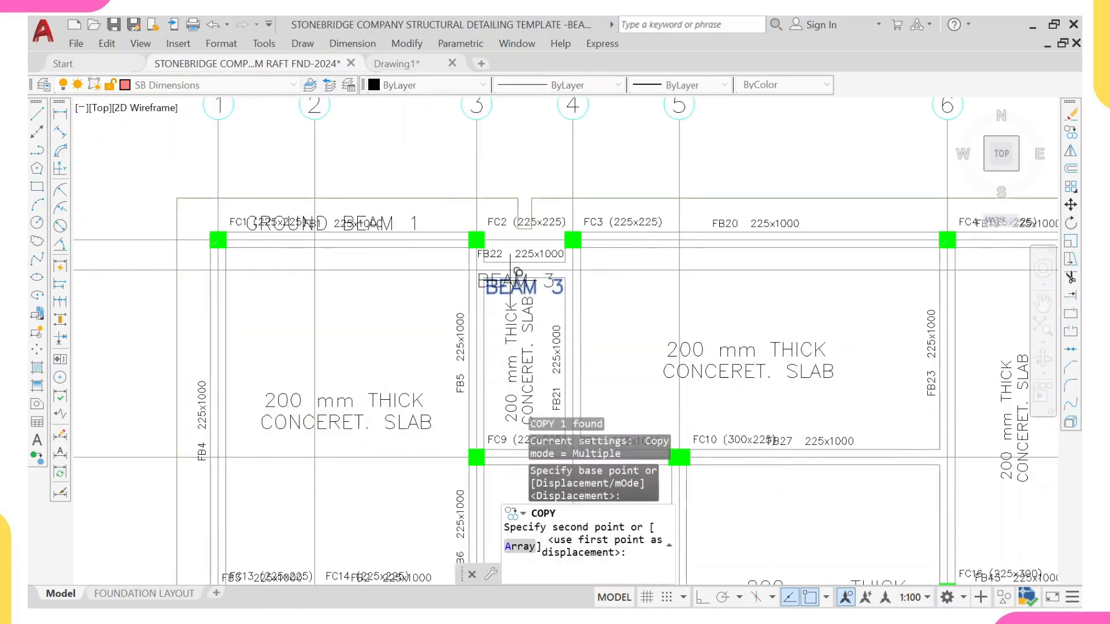
{"action": "scroll", "coordinate": [523, 280], "scroll_direction": "down", "scroll_amount": 5}
{"action": "scroll", "coordinate": [607, 307], "scroll_direction": "up", "scroll_amount": 4}
{"action": "scroll", "coordinate": [601, 306], "scroll_direction": "up", "scroll_amount": 5}
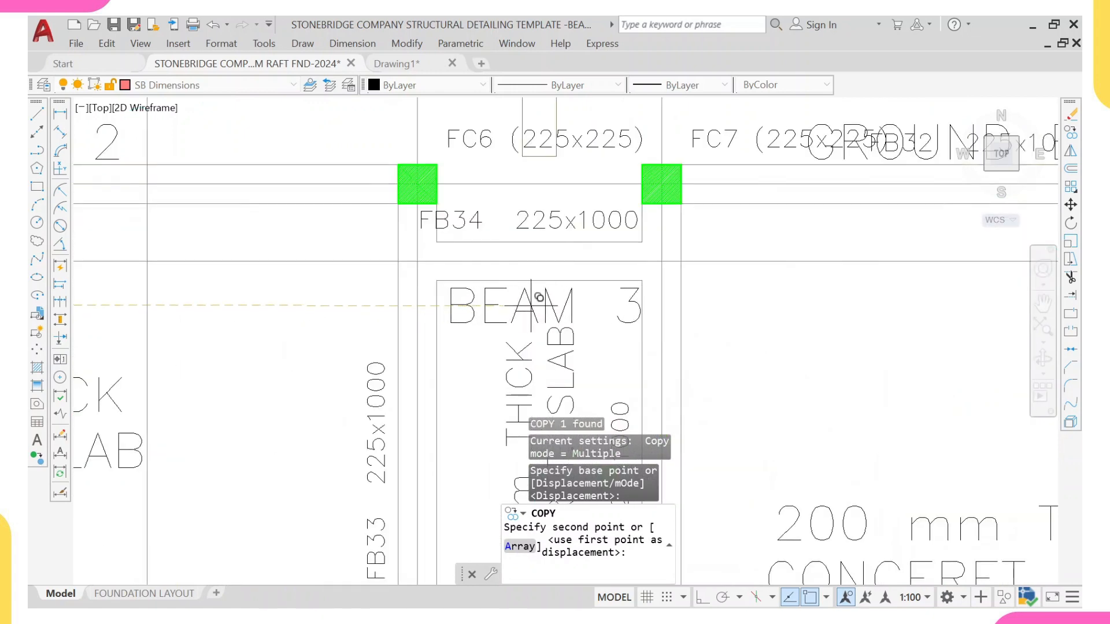
{"action": "left_click", "coordinate": [537, 297]}
{"action": "scroll", "coordinate": [526, 270], "scroll_direction": "down", "scroll_amount": 2}
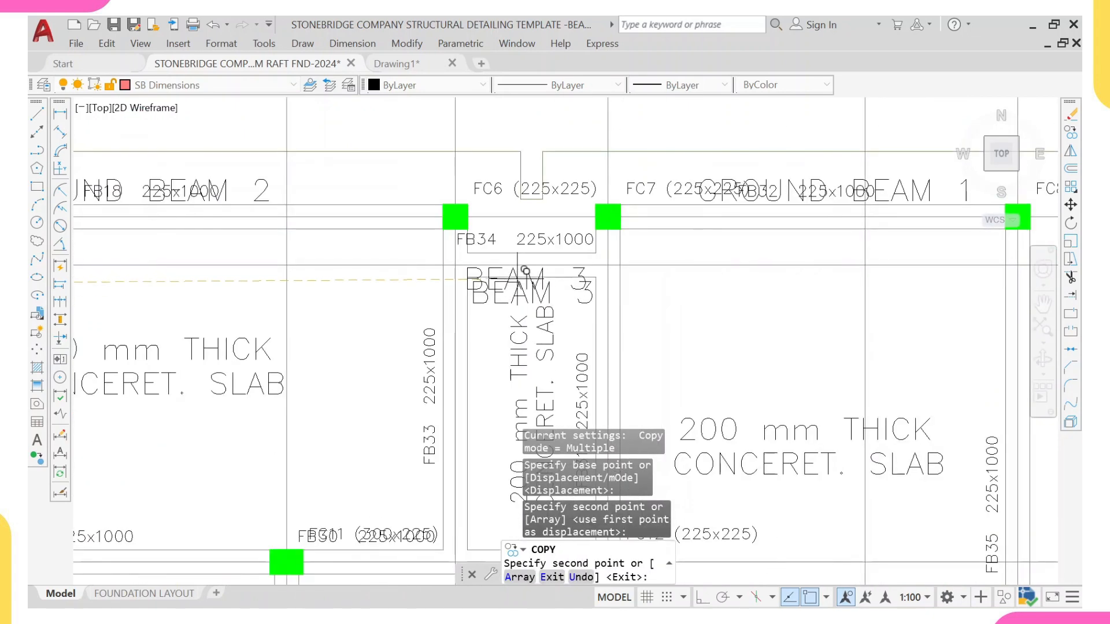
{"action": "key", "text": "Escape"}
Step: Examine the relabelled foundation plan and the beam elevation details below it
{"action": "scroll", "coordinate": [509, 296], "scroll_direction": "down", "scroll_amount": 4}
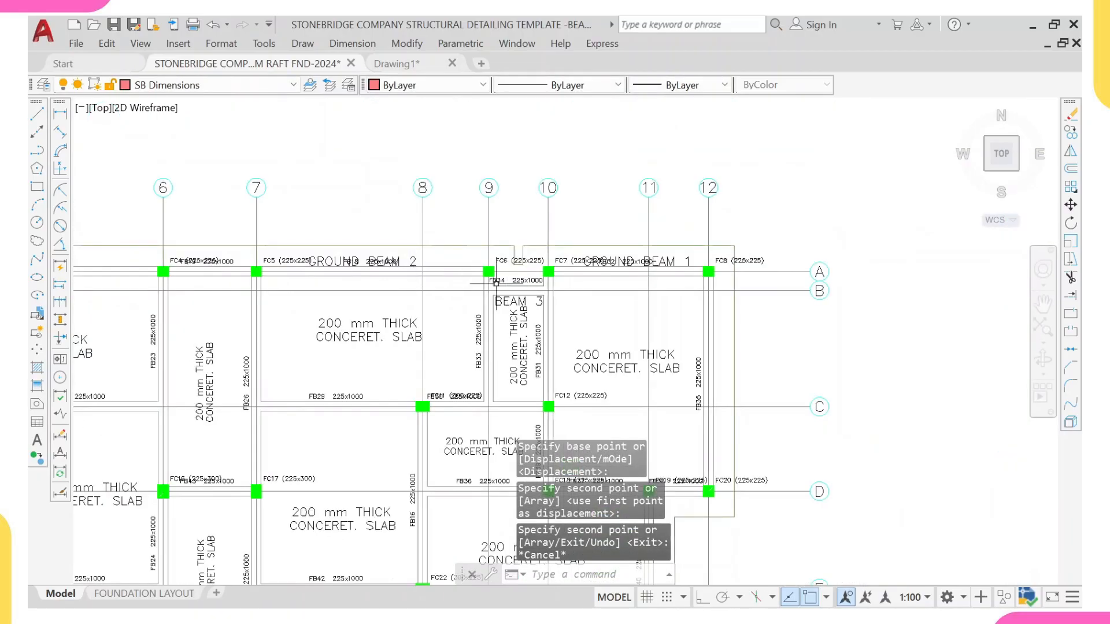
{"action": "middle_click_drag", "start_coordinate": [495, 283], "coordinate": [641, 255]}
{"action": "middle_click_drag", "start_coordinate": [286, 269], "coordinate": [677, 287]}
{"action": "scroll", "coordinate": [424, 263], "scroll_direction": "up", "scroll_amount": 4}
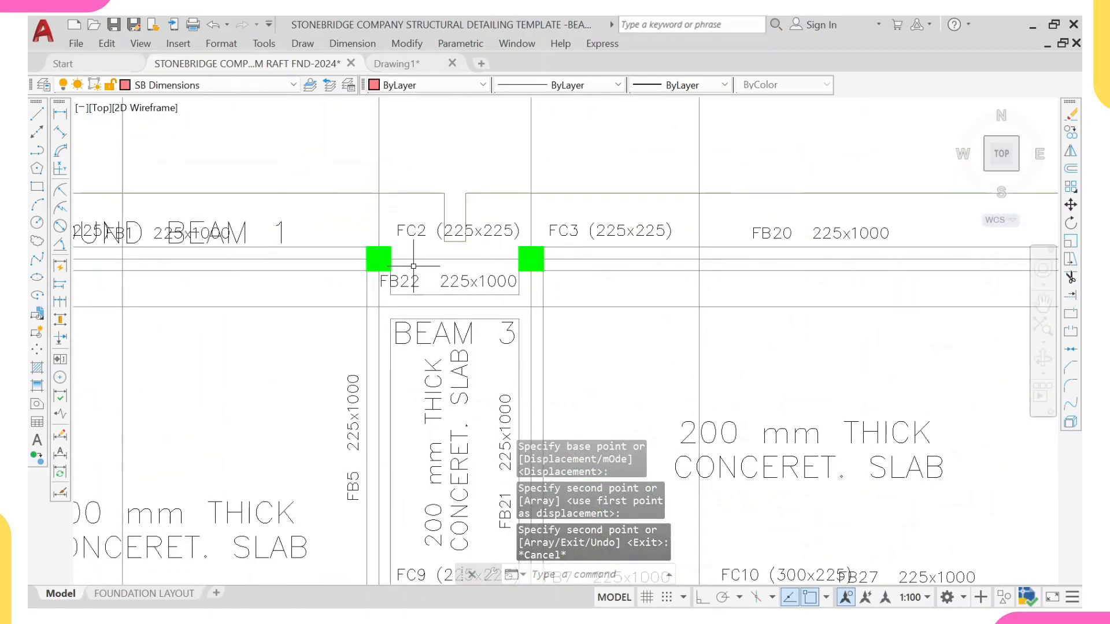
{"action": "scroll", "coordinate": [398, 285], "scroll_direction": "down", "scroll_amount": 6}
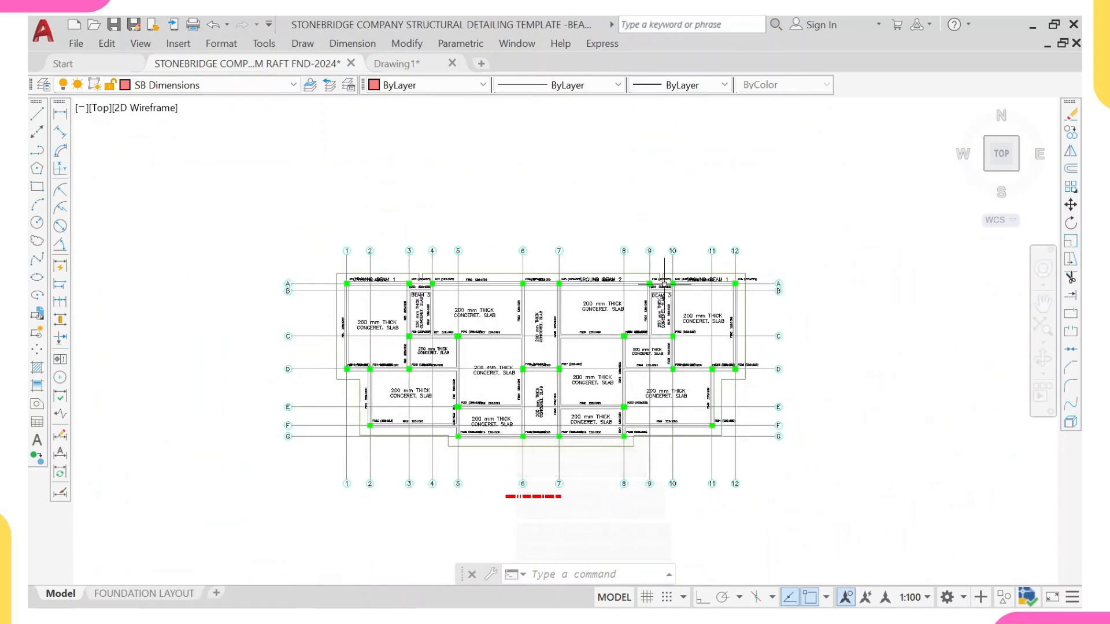
{"action": "scroll", "coordinate": [648, 285], "scroll_direction": "up", "scroll_amount": 5}
{"action": "scroll", "coordinate": [647, 285], "scroll_direction": "down", "scroll_amount": 7}
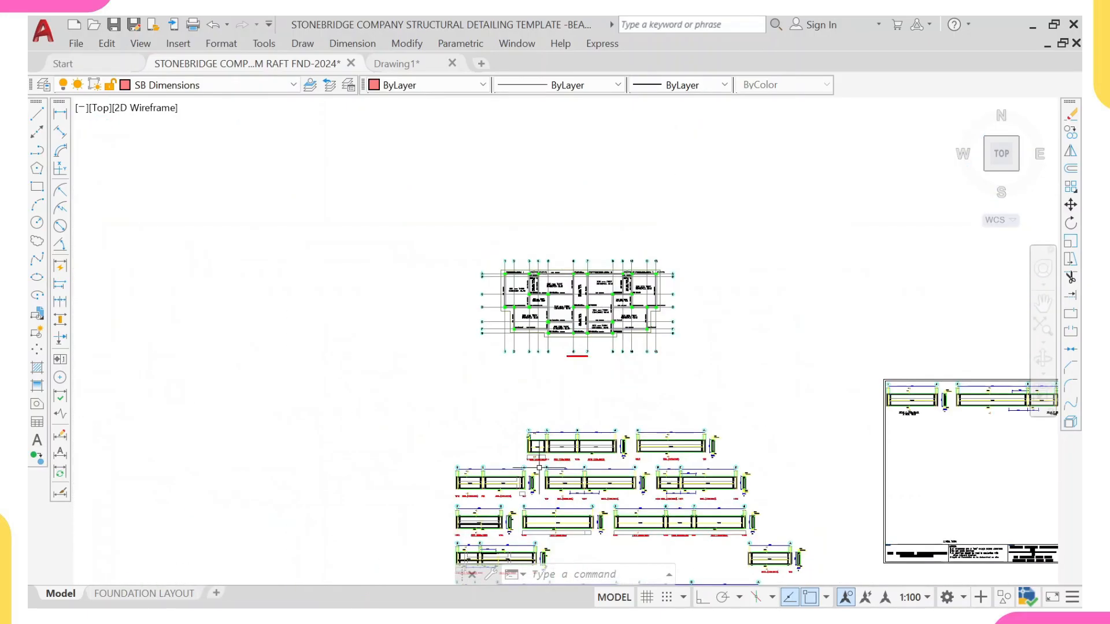
{"action": "middle_click_drag", "start_coordinate": [552, 430], "coordinate": [500, 289]}
{"action": "scroll", "coordinate": [712, 424], "scroll_direction": "up", "scroll_amount": 5}
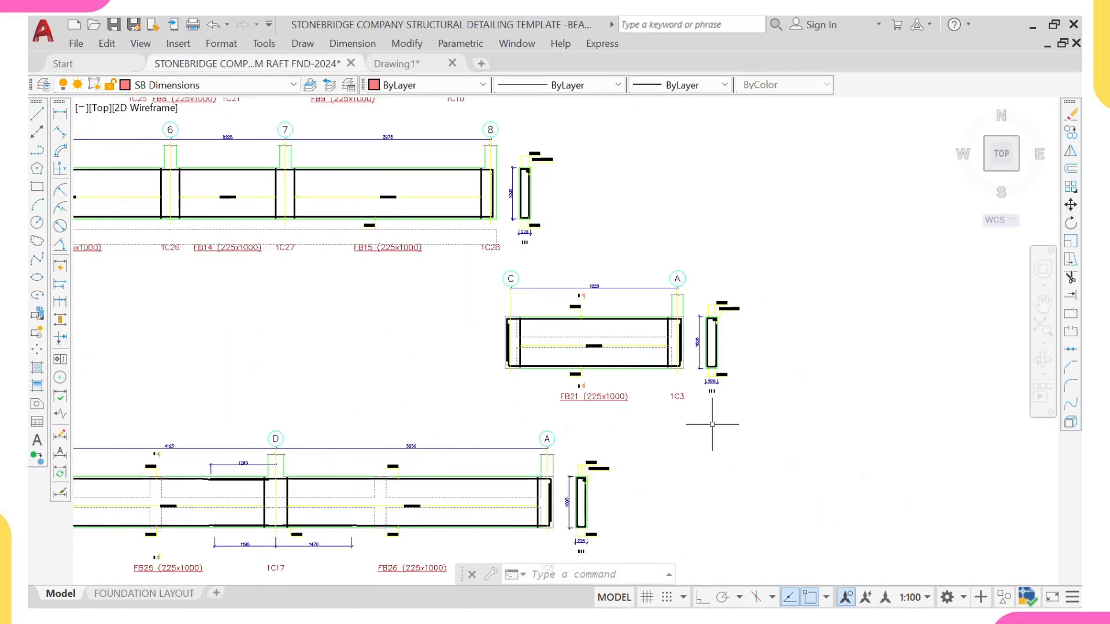
Step: Erase the FB34 beam detail and its section between grids 9 and 10
{"action": "scroll", "coordinate": [641, 409], "scroll_direction": "down", "scroll_amount": 5}
{"action": "scroll", "coordinate": [532, 389], "scroll_direction": "up", "scroll_amount": 7}
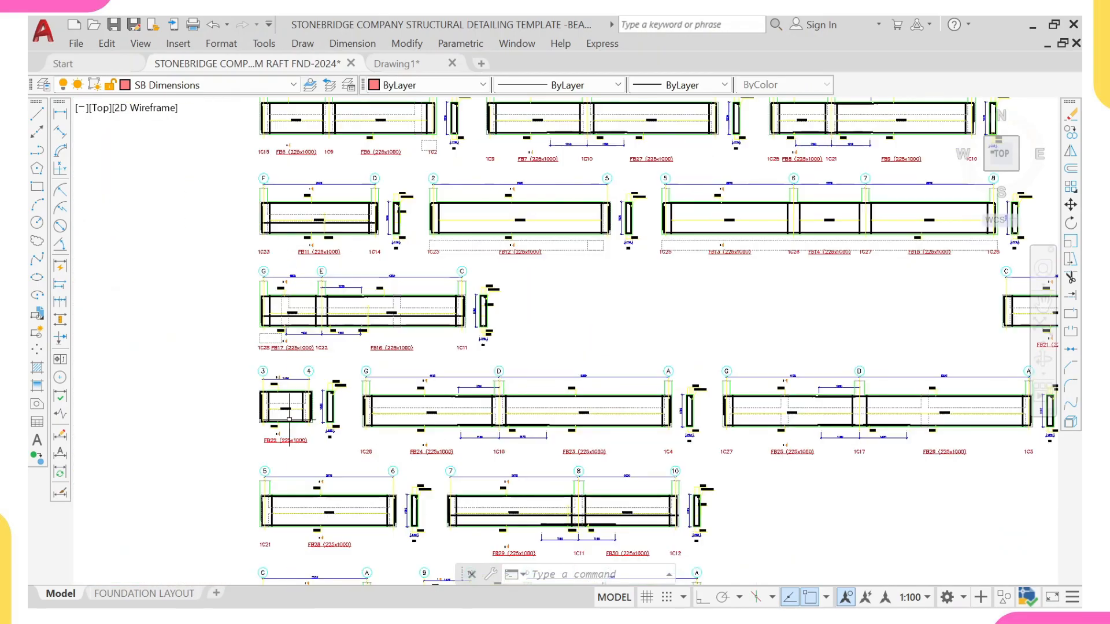
{"action": "scroll", "coordinate": [272, 361], "scroll_direction": "up", "scroll_amount": 2}
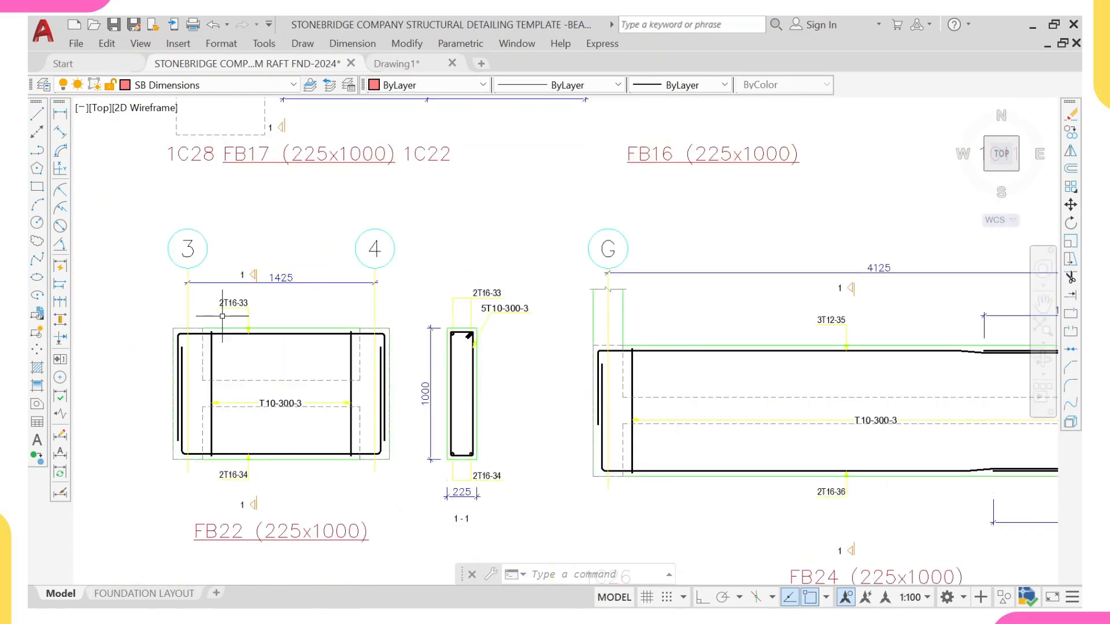
{"action": "scroll", "coordinate": [295, 416], "scroll_direction": "down", "scroll_amount": 4}
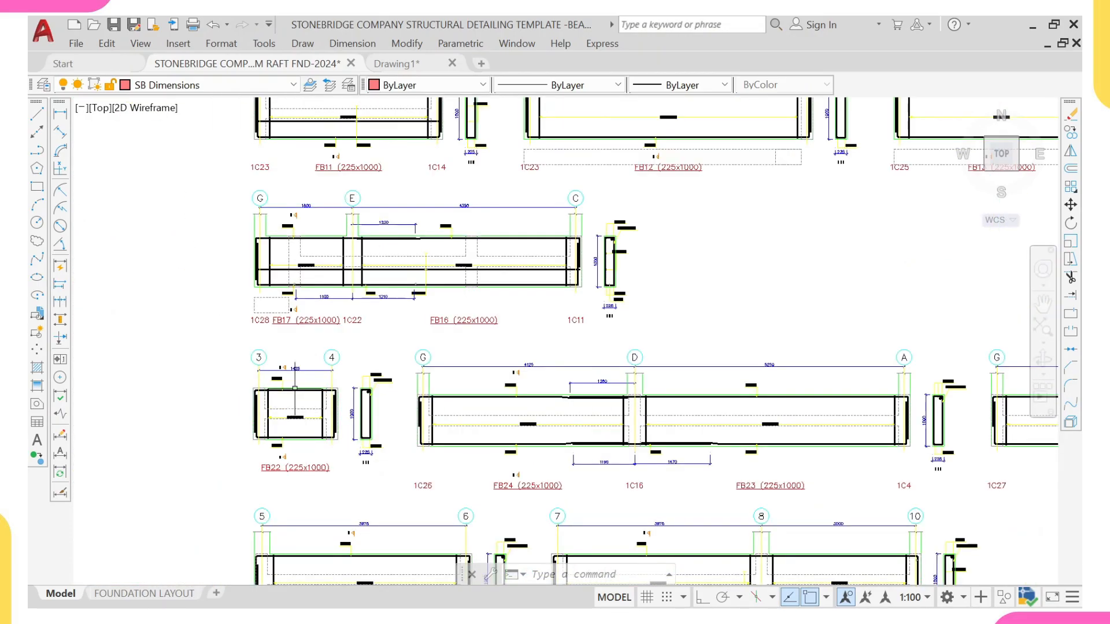
{"action": "scroll", "coordinate": [306, 393], "scroll_direction": "down", "scroll_amount": 2}
{"action": "scroll", "coordinate": [604, 439], "scroll_direction": "down", "scroll_amount": 2}
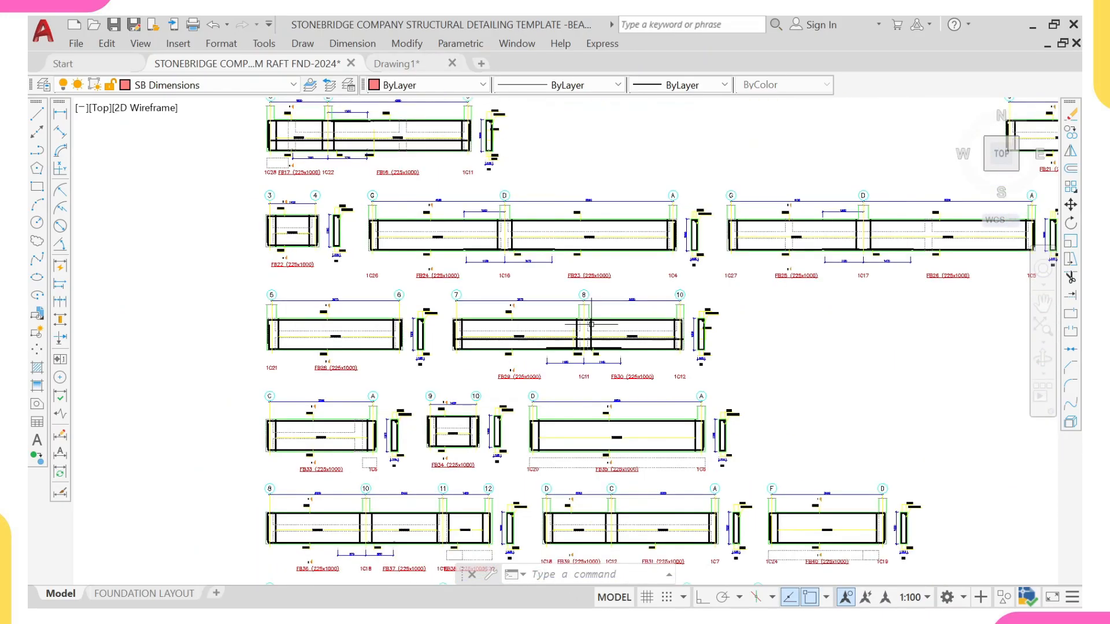
{"action": "scroll", "coordinate": [500, 414], "scroll_direction": "up", "scroll_amount": 6}
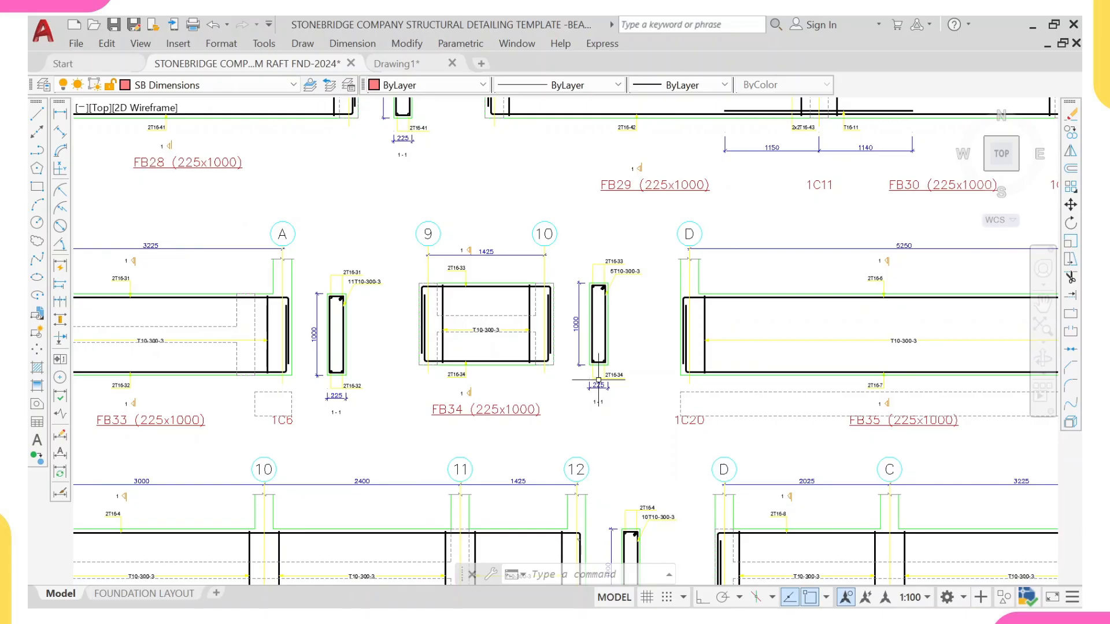
{"action": "scroll", "coordinate": [588, 330], "scroll_direction": "up", "scroll_amount": 2}
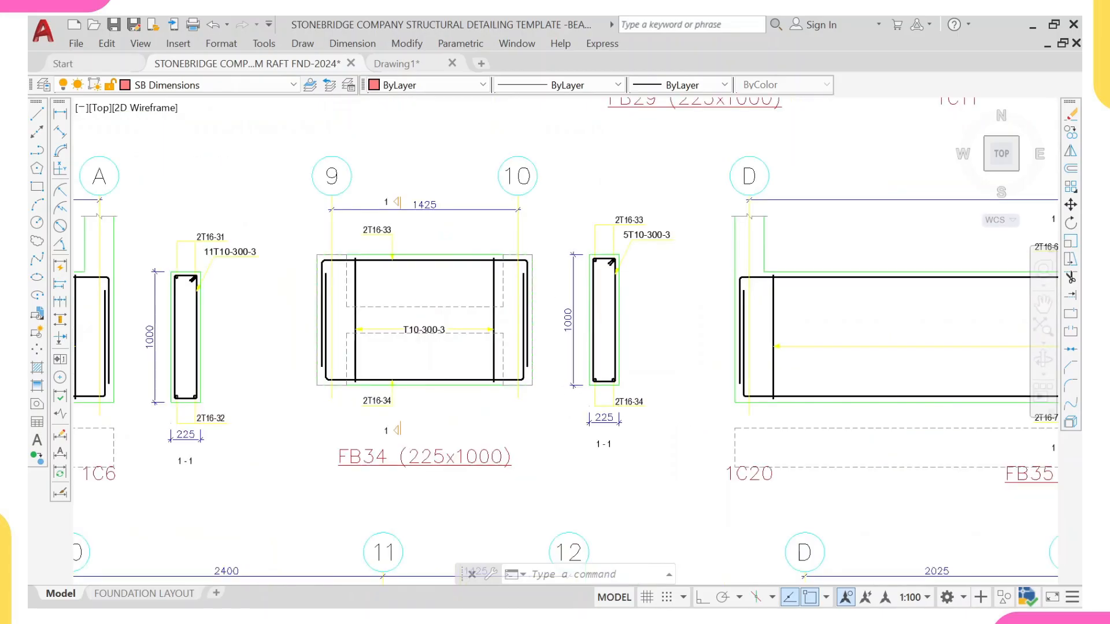
{"action": "left_click", "coordinate": [304, 123]}
{"action": "left_click", "coordinate": [689, 531]}
{"action": "type", "text": "e"}
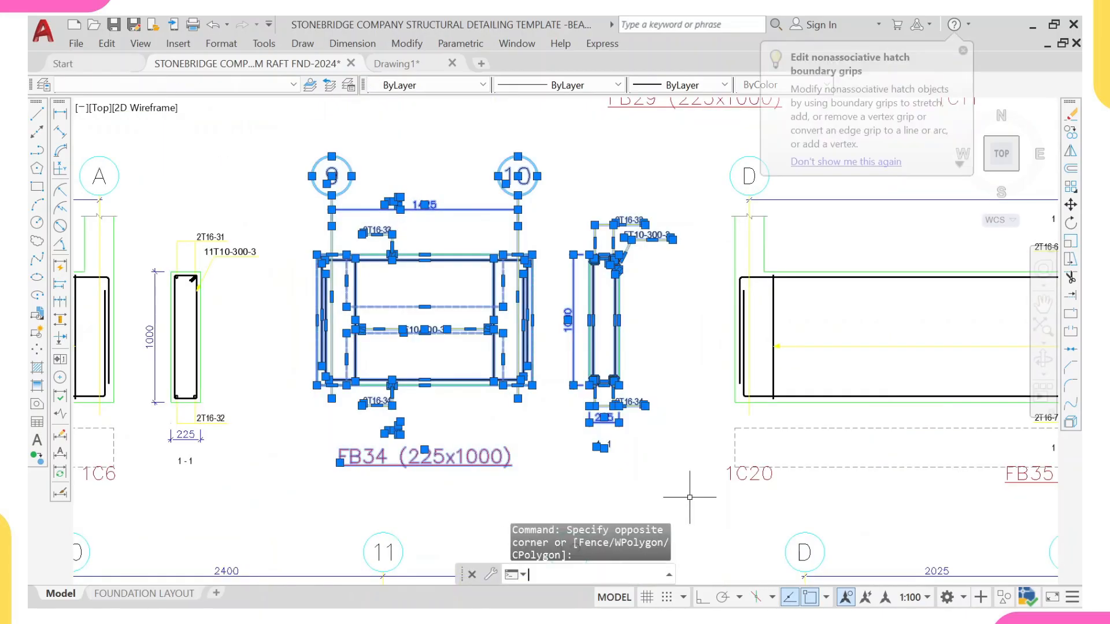
{"action": "key", "text": "Return"}
Step: Move the FB22 beam detail between grids 3 and 4 into the sheet frame below the BEAM 1 detail
{"action": "scroll", "coordinate": [474, 363], "scroll_direction": "down", "scroll_amount": 8}
{"action": "scroll", "coordinate": [474, 362], "scroll_direction": "up", "scroll_amount": 4}
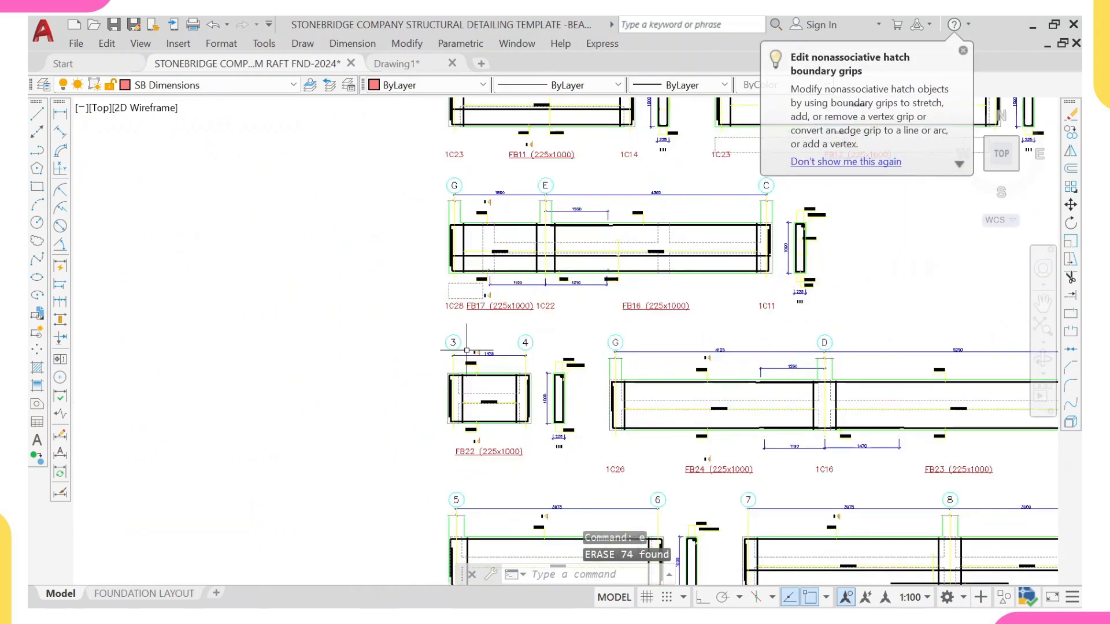
{"action": "left_click", "coordinate": [438, 321]}
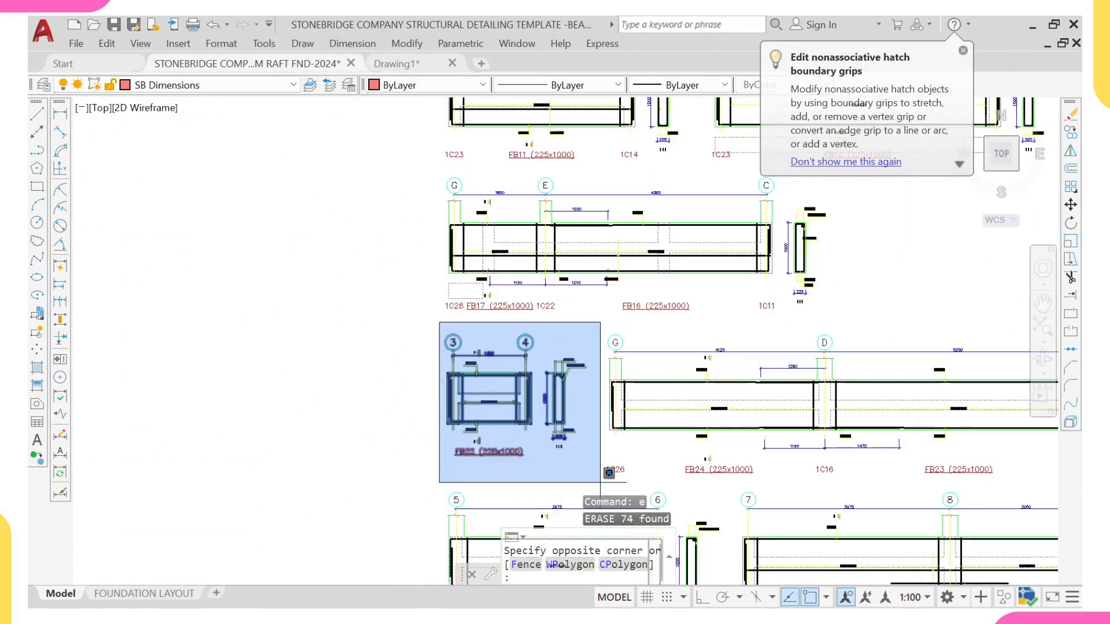
{"action": "left_click", "coordinate": [593, 465]}
{"action": "type", "text": "m"}
{"action": "key", "text": "Return"}
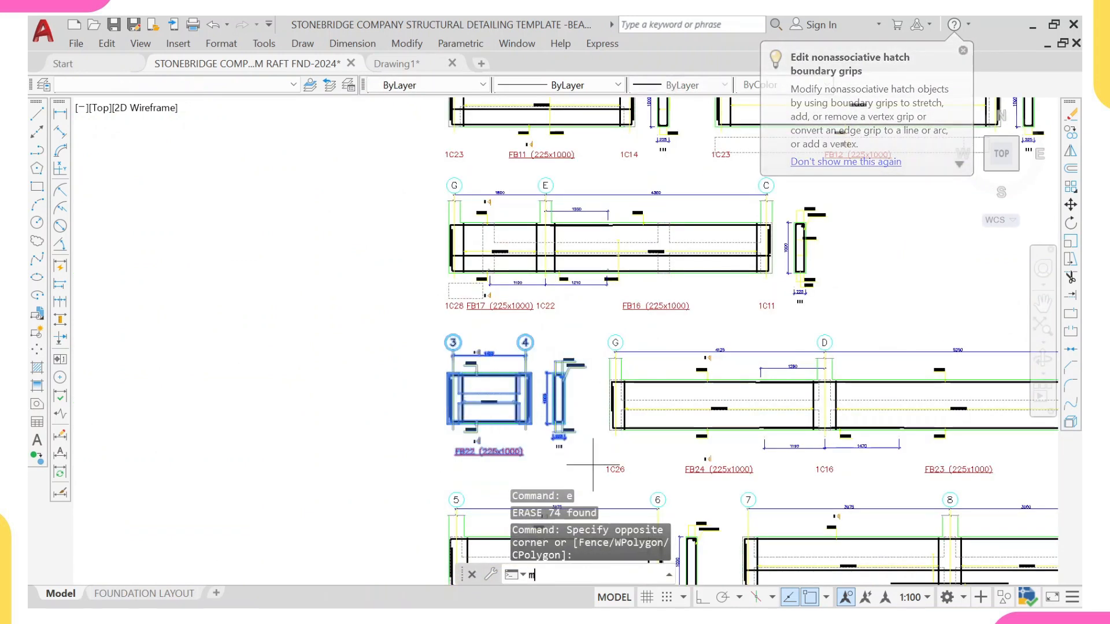
{"action": "scroll", "coordinate": [457, 350], "scroll_direction": "up", "scroll_amount": 4}
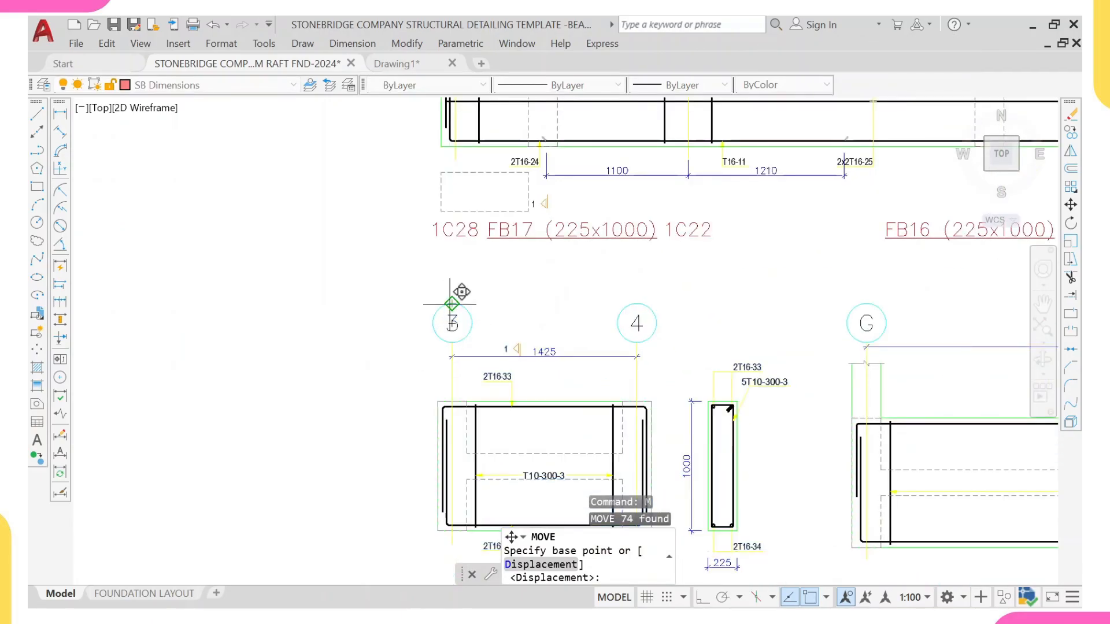
{"action": "left_click", "coordinate": [451, 303]}
{"action": "scroll", "coordinate": [820, 279], "scroll_direction": "down", "scroll_amount": 6}
{"action": "middle_click_drag", "start_coordinate": [746, 196], "coordinate": [571, 218]}
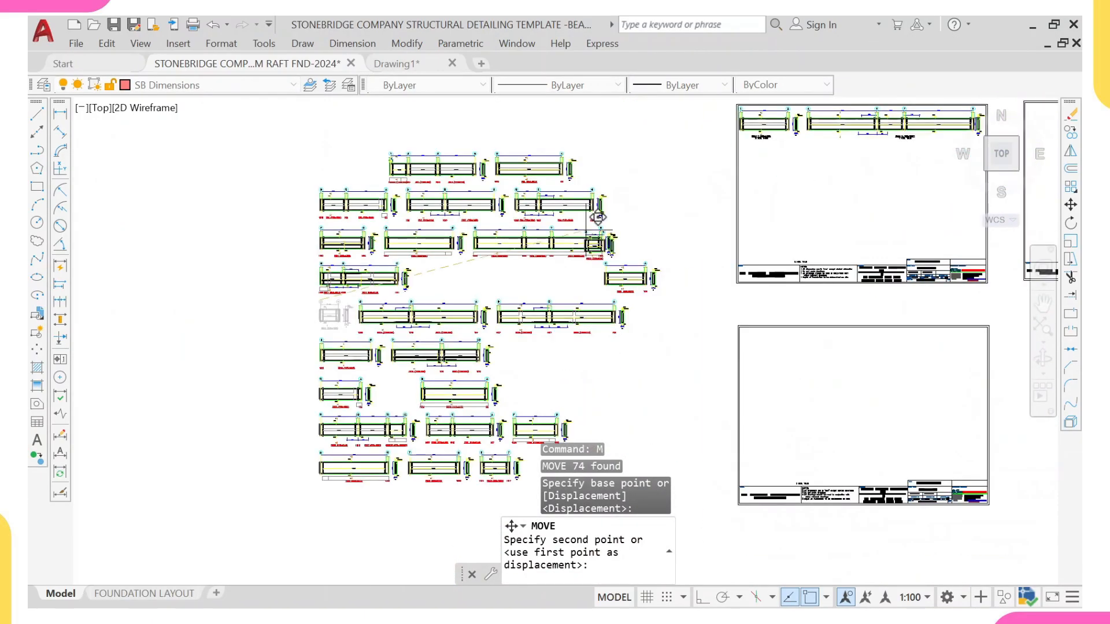
{"action": "scroll", "coordinate": [805, 228], "scroll_direction": "up", "scroll_amount": 4}
{"action": "scroll", "coordinate": [776, 220], "scroll_direction": "up", "scroll_amount": 6}
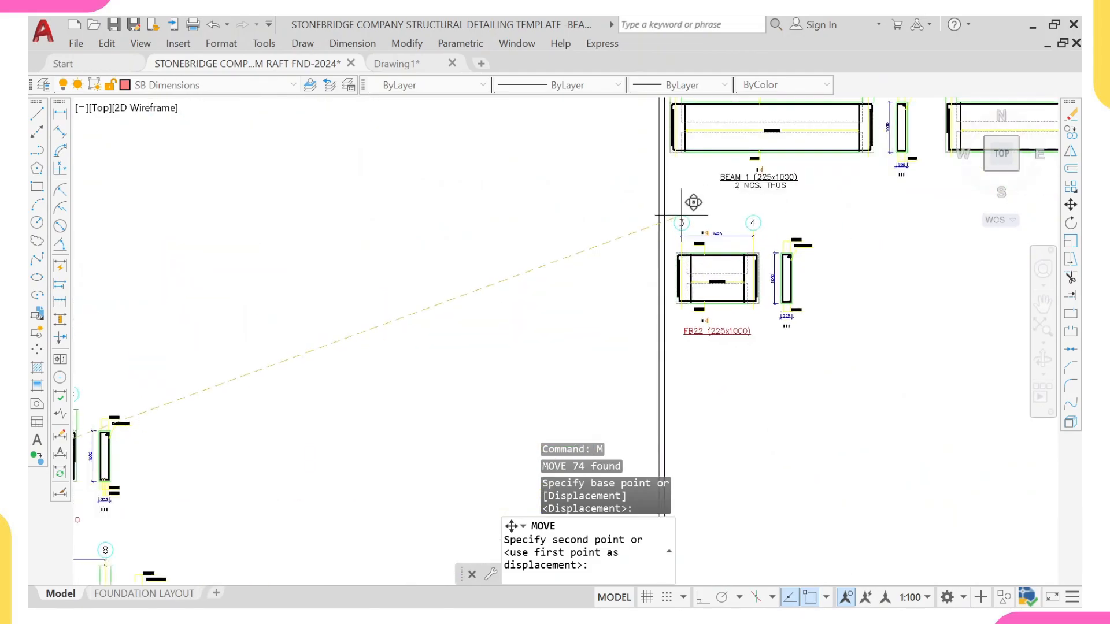
{"action": "mouse_move", "coordinate": [692, 198]}
{"action": "middle_mouse_down"}
{"action": "mouse_move", "coordinate": [650, 244]}
{"action": "mouse_move", "coordinate": [688, 239]}
{"action": "middle_mouse_up"}
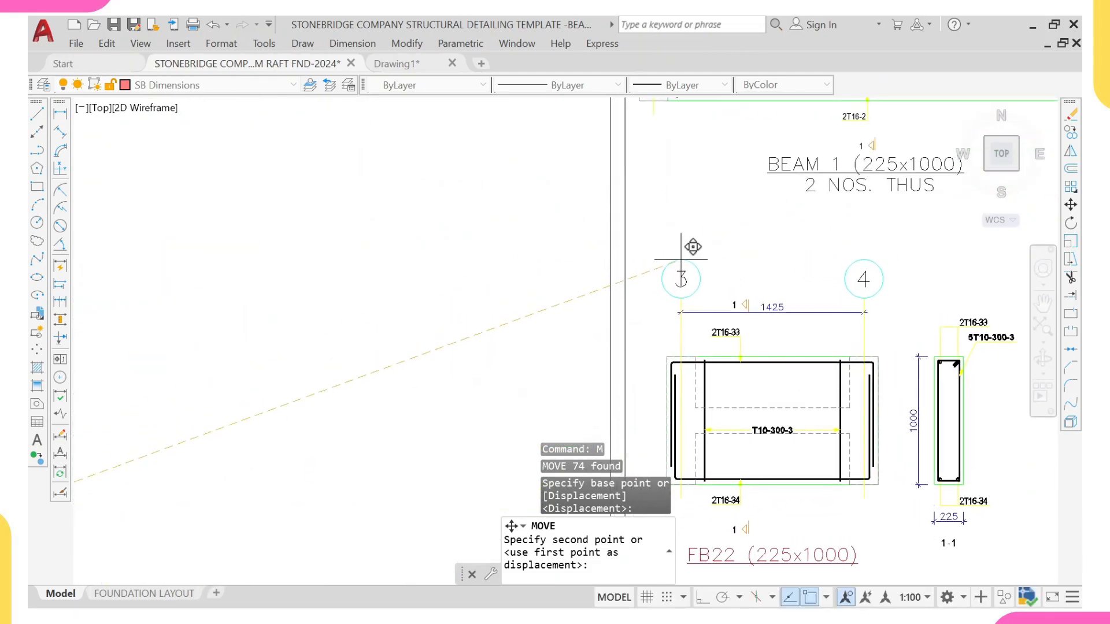
{"action": "left_click", "coordinate": [693, 234]}
Step: Delete the FB22 label beneath the moved detail
{"action": "scroll", "coordinate": [862, 272], "scroll_direction": "down", "scroll_amount": 5}
{"action": "middle_click_drag", "start_coordinate": [862, 273], "coordinate": [835, 242]}
{"action": "scroll", "coordinate": [793, 305], "scroll_direction": "up", "scroll_amount": 4}
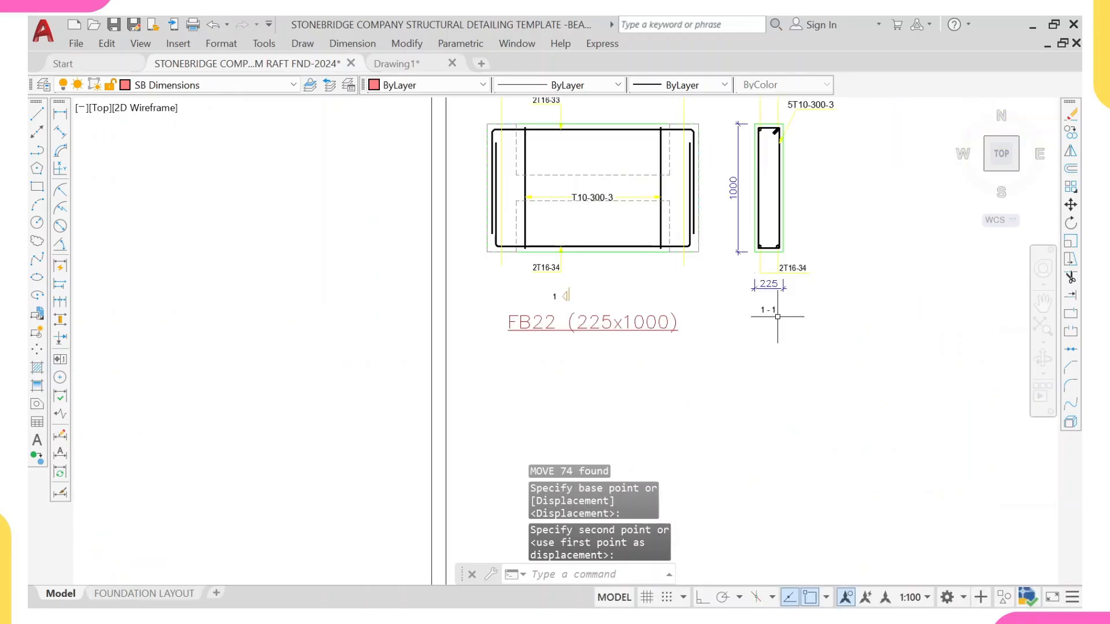
{"action": "left_click", "coordinate": [733, 313]}
{"action": "left_click", "coordinate": [485, 389]}
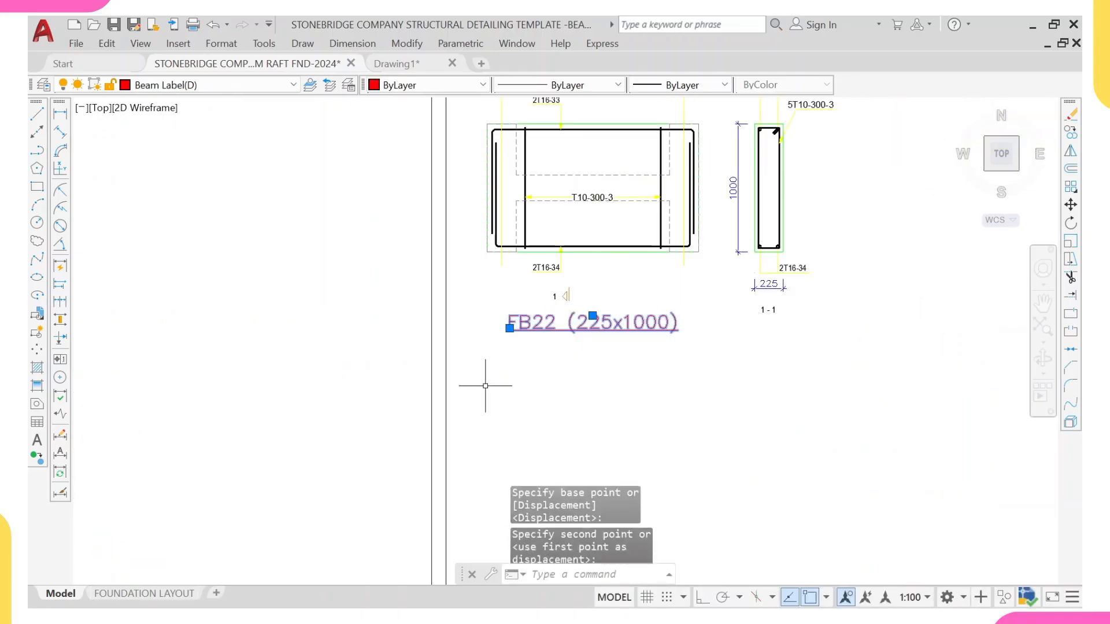
{"action": "type", "text": "E"}
{"action": "key", "text": "Return"}
Step: Copy the BEAM 1 label with its 2 NOS. THUS line to beneath the moved FB22 detail
{"action": "scroll", "coordinate": [576, 344], "scroll_direction": "down", "scroll_amount": 5}
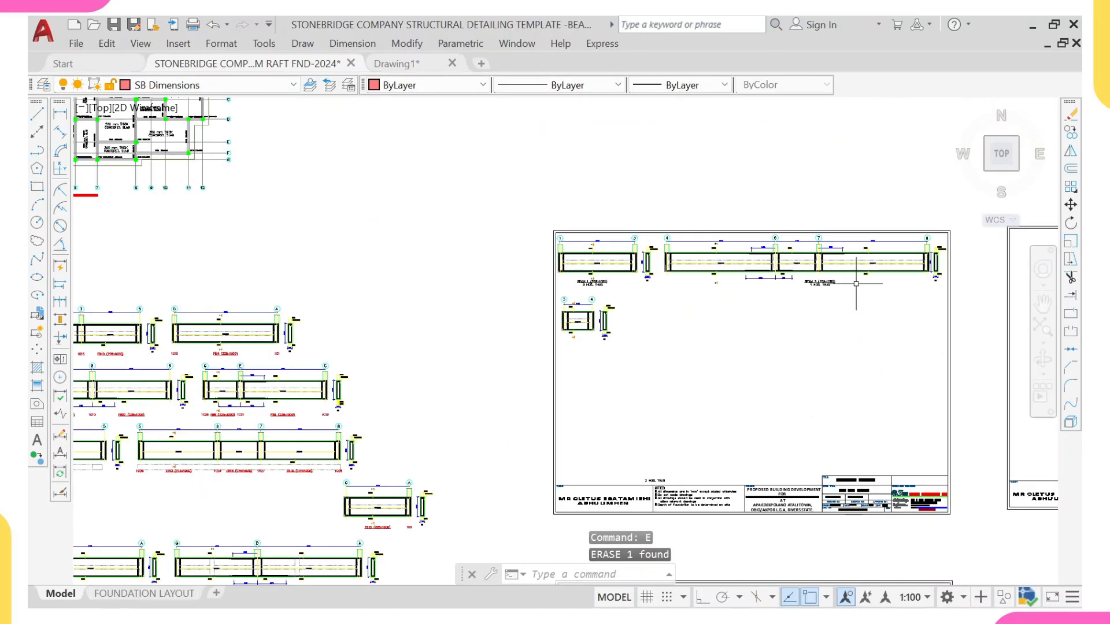
{"action": "scroll", "coordinate": [856, 284], "scroll_direction": "up", "scroll_amount": 4}
{"action": "left_click", "coordinate": [821, 285]}
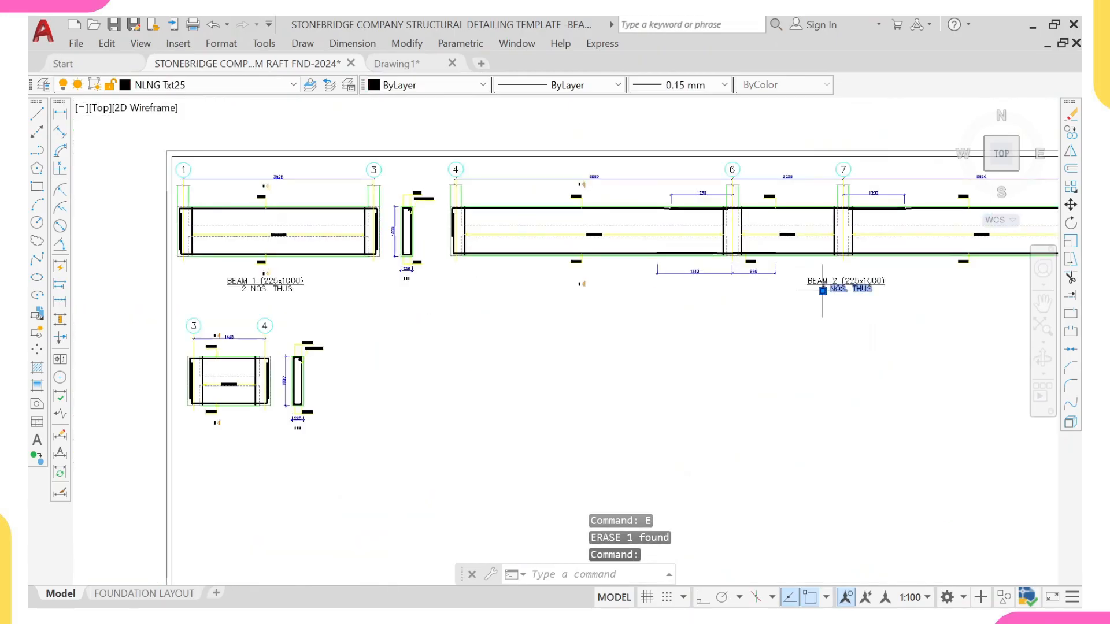
{"action": "key", "text": "Escape"}
{"action": "scroll", "coordinate": [299, 307], "scroll_direction": "up", "scroll_amount": 4}
{"action": "left_click", "coordinate": [315, 306]}
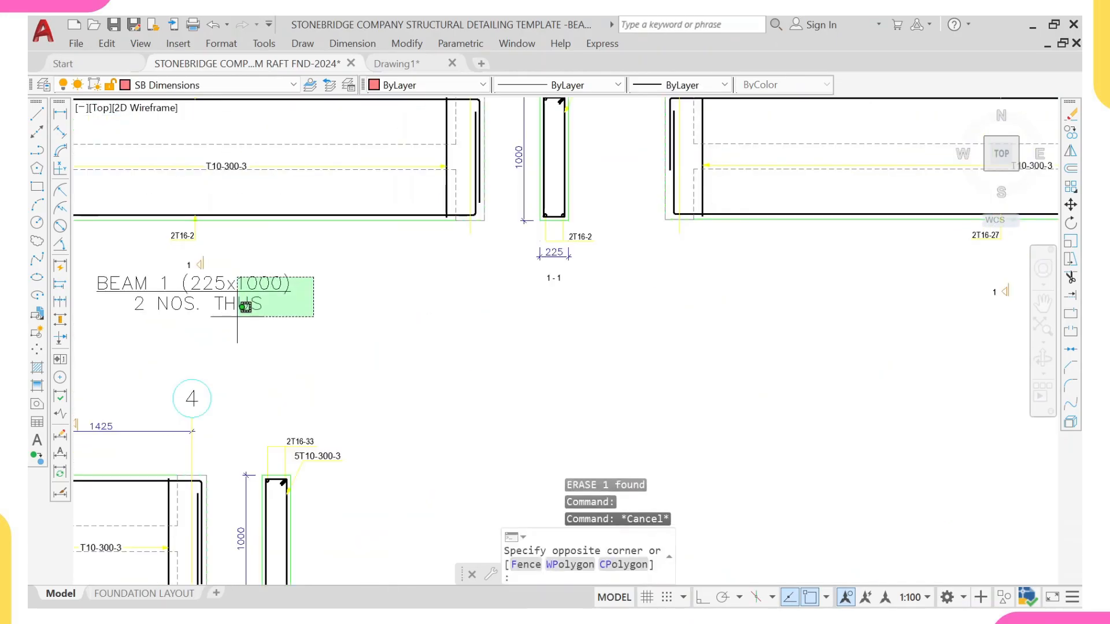
{"action": "left_click", "coordinate": [237, 317]}
{"action": "type", "text": "c"}
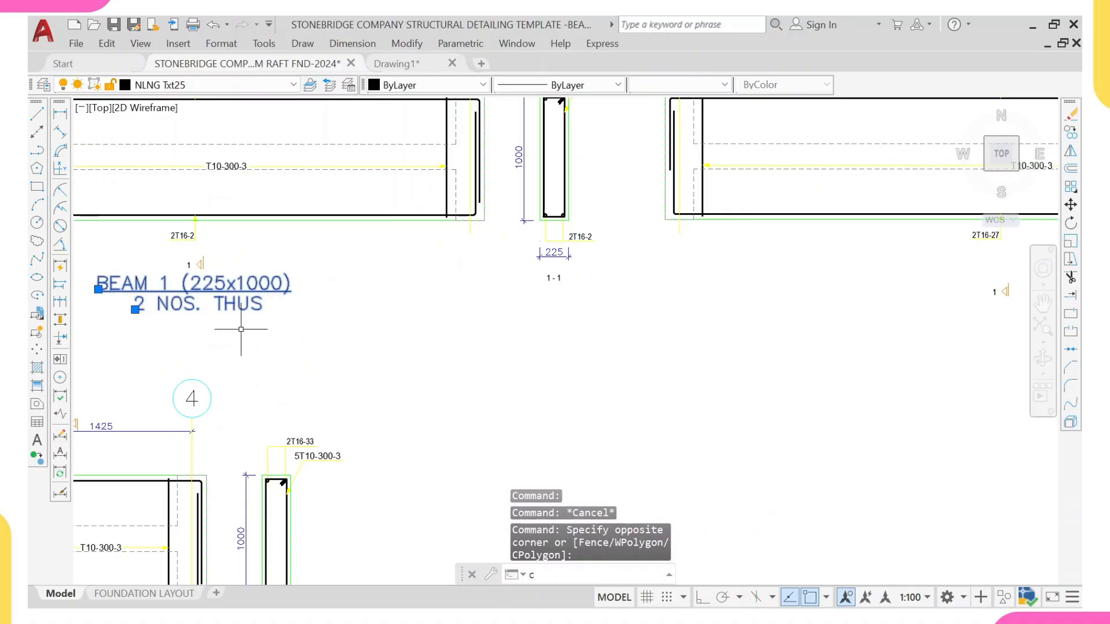
{"action": "type", "text": "o"}
{"action": "key", "text": "space"}
{"action": "left_click", "coordinate": [202, 289]}
{"action": "scroll", "coordinate": [236, 299], "scroll_direction": "down", "scroll_amount": 6}
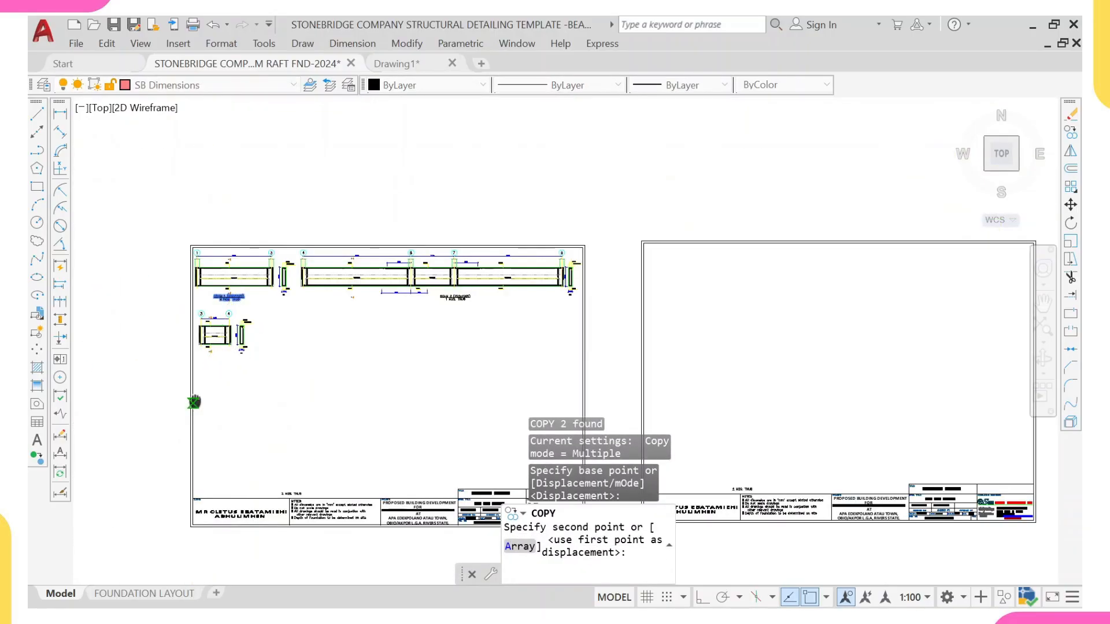
{"action": "scroll", "coordinate": [229, 296], "scroll_direction": "up", "scroll_amount": 8}
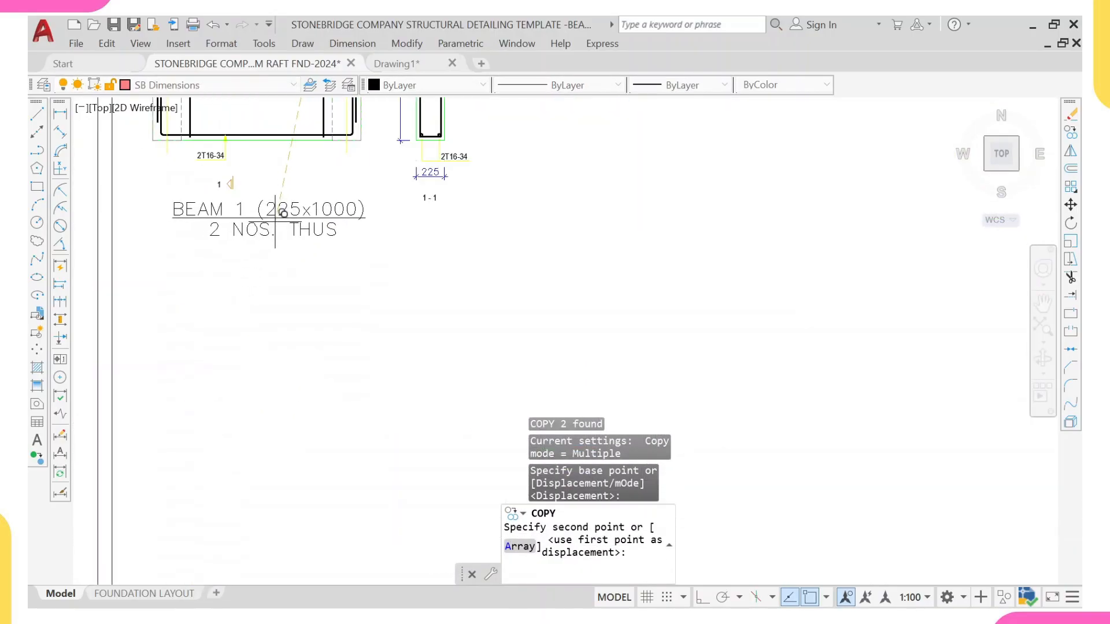
{"action": "left_click", "coordinate": [269, 206]}
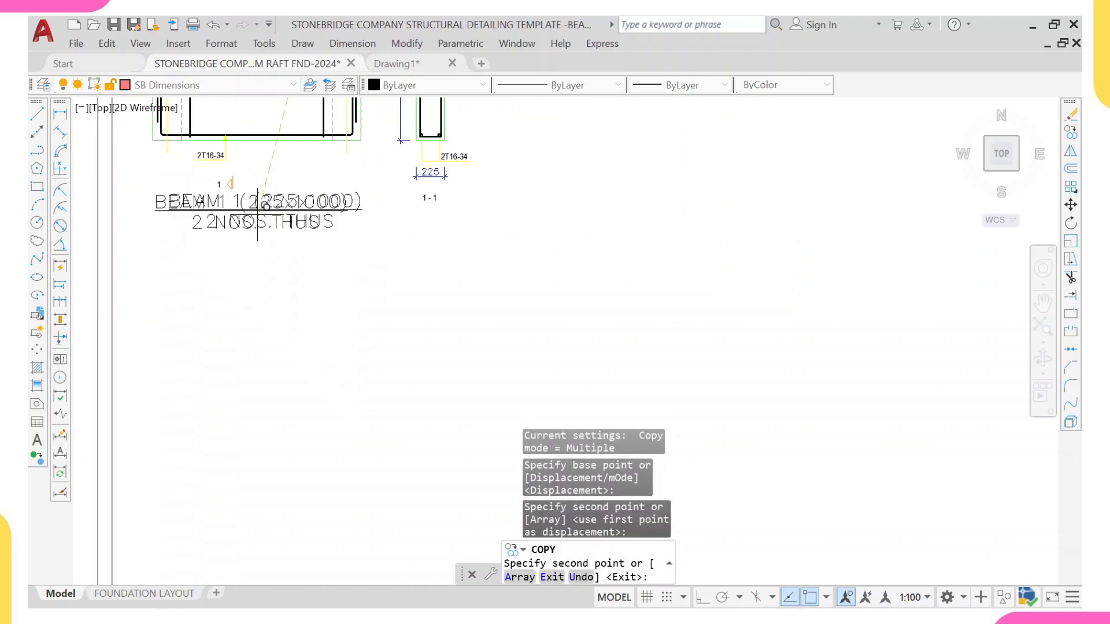
{"action": "key", "text": "Escape"}
Step: Change the copied label under the FB22 detail to read BEAM 3
{"action": "scroll", "coordinate": [215, 190], "scroll_direction": "up", "scroll_amount": 4}
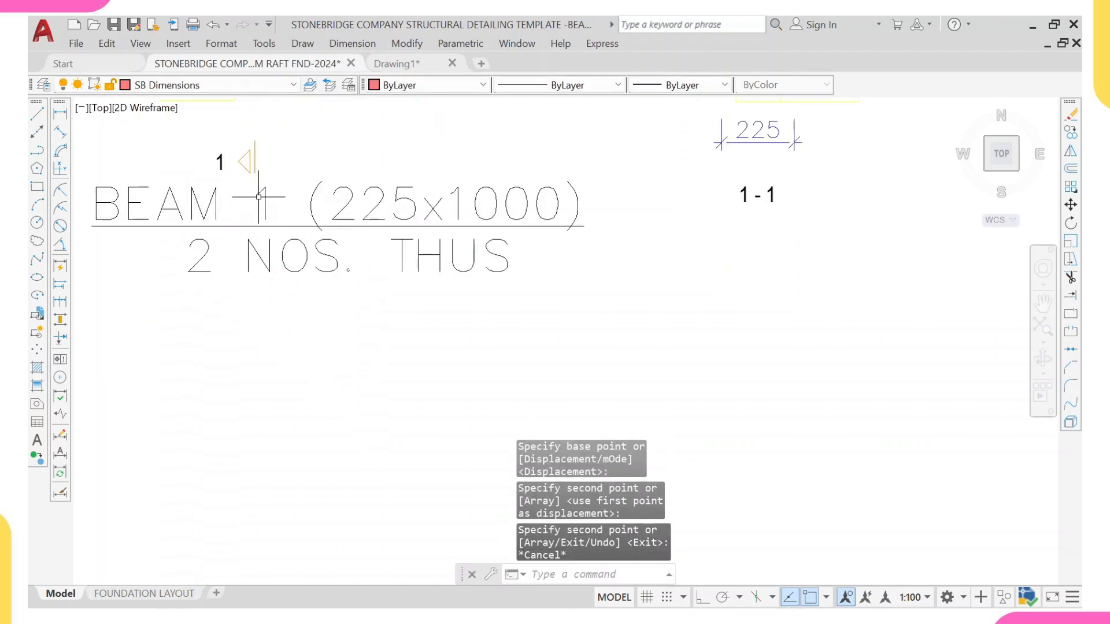
{"action": "left_click", "coordinate": [263, 200]}
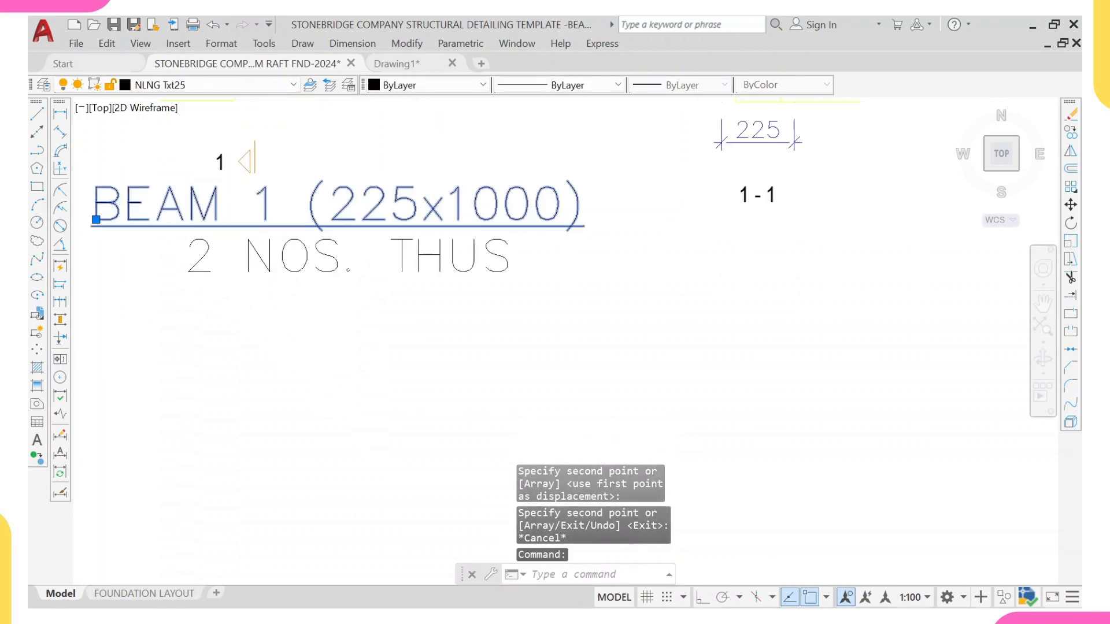
{"action": "double_click", "coordinate": [265, 206]}
{"action": "left_click", "coordinate": [257, 204]}
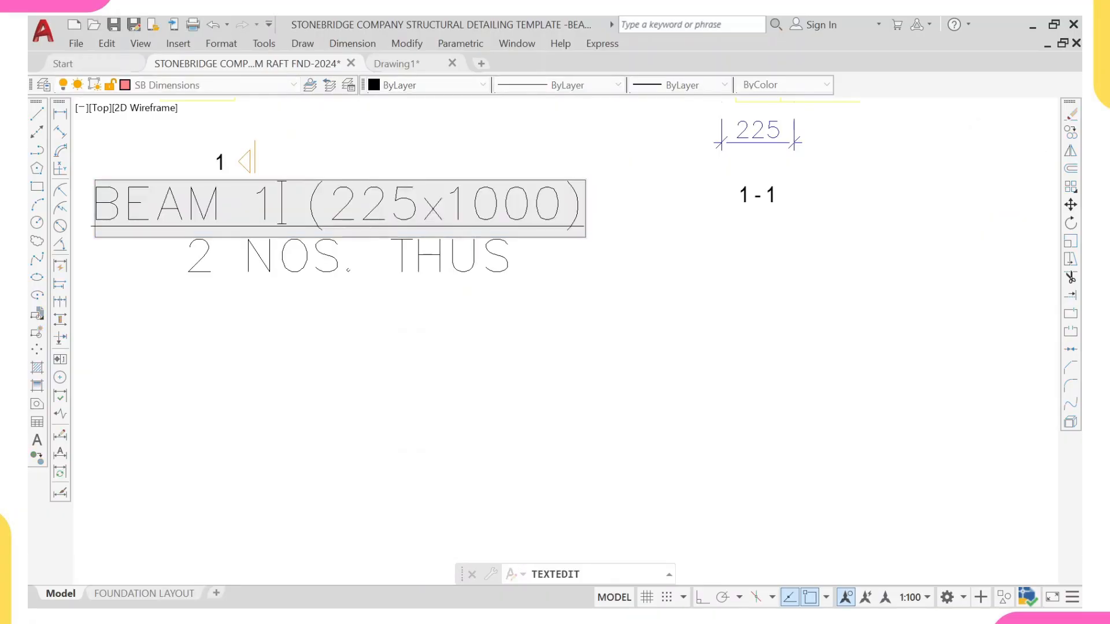
{"action": "key", "text": "BackSpace"}
{"action": "type", "text": "3"}
{"action": "left_click", "coordinate": [254, 278]}
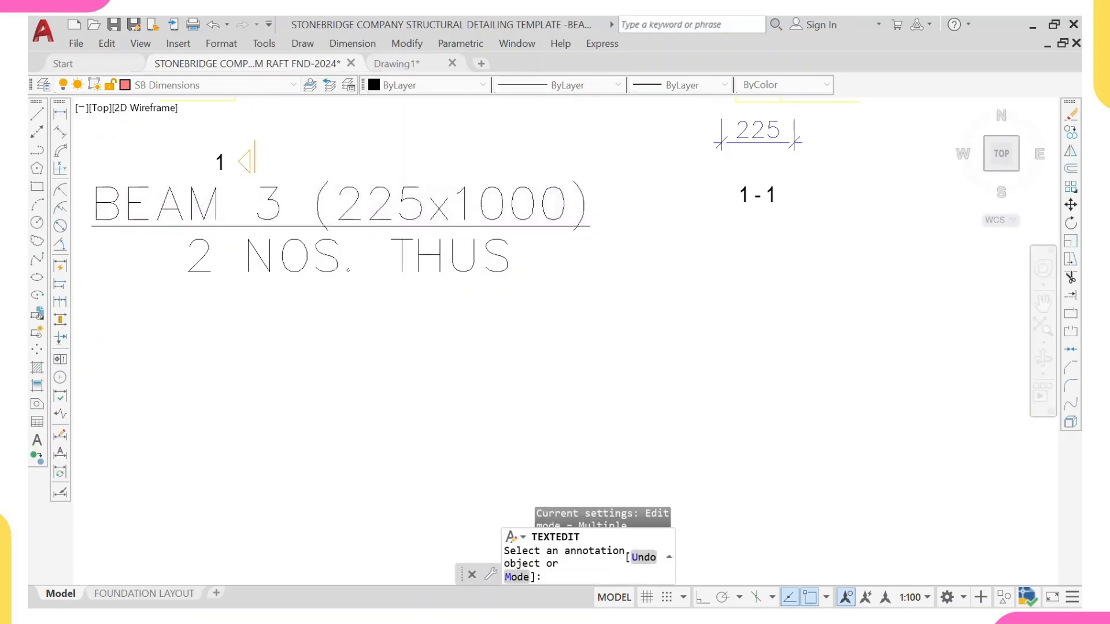
{"action": "key", "text": "Escape"}
Step: Copy the GROUND BEAM 1 label into the slab panel below beam FB27 between grids 5 and 6
{"action": "scroll", "coordinate": [251, 277], "scroll_direction": "down", "scroll_amount": 8}
{"action": "scroll", "coordinate": [231, 242], "scroll_direction": "down", "scroll_amount": 4}
{"action": "middle_click_drag", "start_coordinate": [232, 243], "coordinate": [699, 269]}
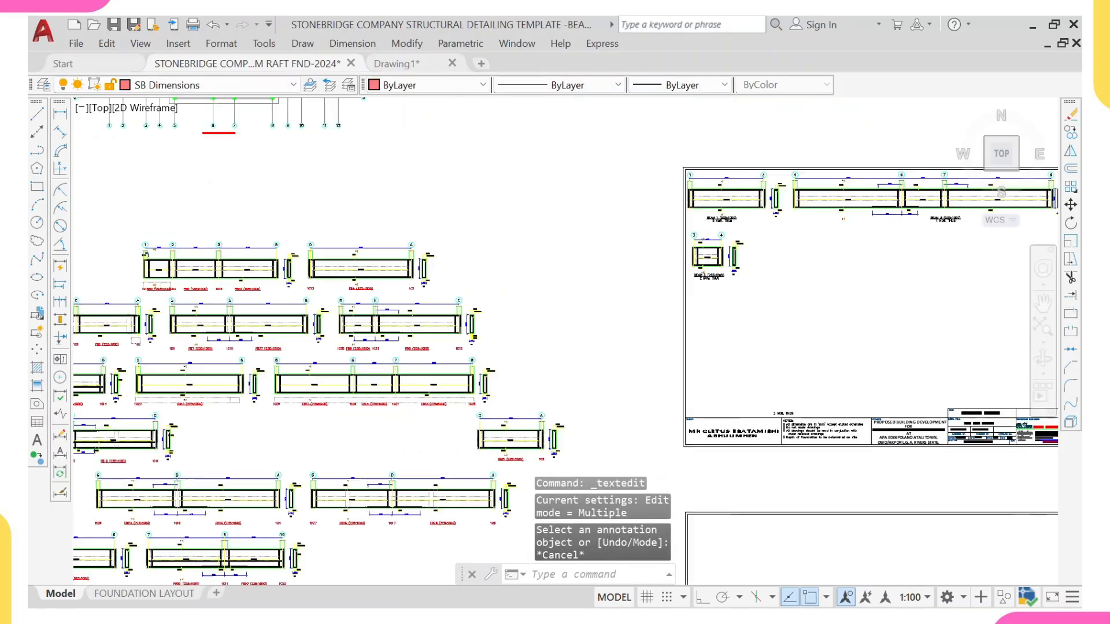
{"action": "middle_click_drag", "start_coordinate": [295, 250], "coordinate": [556, 323]}
{"action": "scroll", "coordinate": [556, 322], "scroll_direction": "down", "scroll_amount": 2}
{"action": "scroll", "coordinate": [529, 168], "scroll_direction": "up", "scroll_amount": 6}
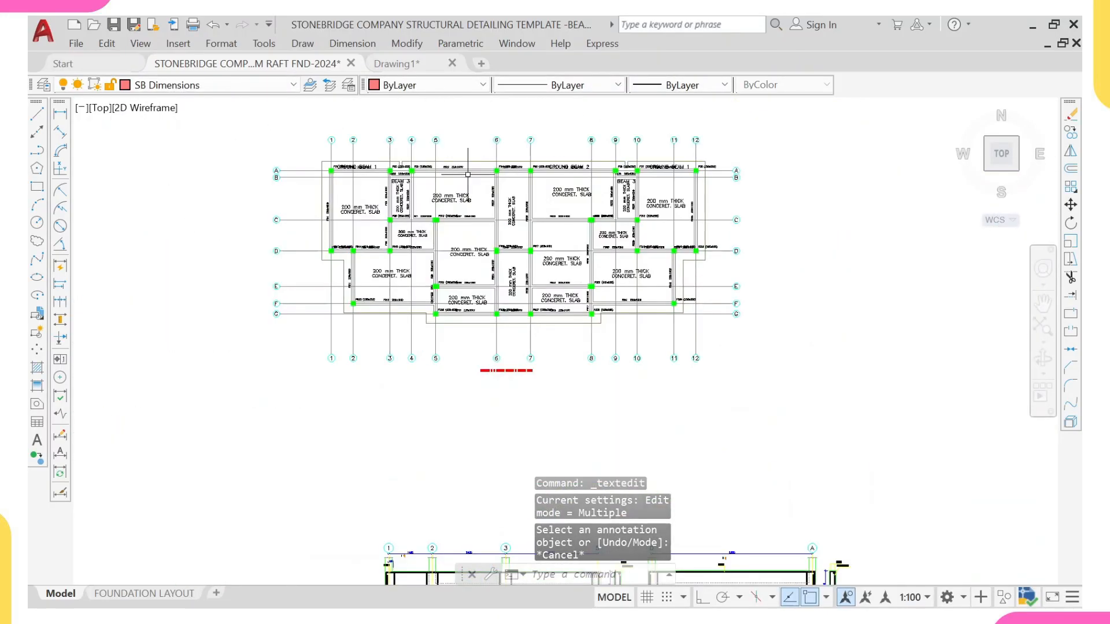
{"action": "scroll", "coordinate": [456, 340], "scroll_direction": "up", "scroll_amount": 2}
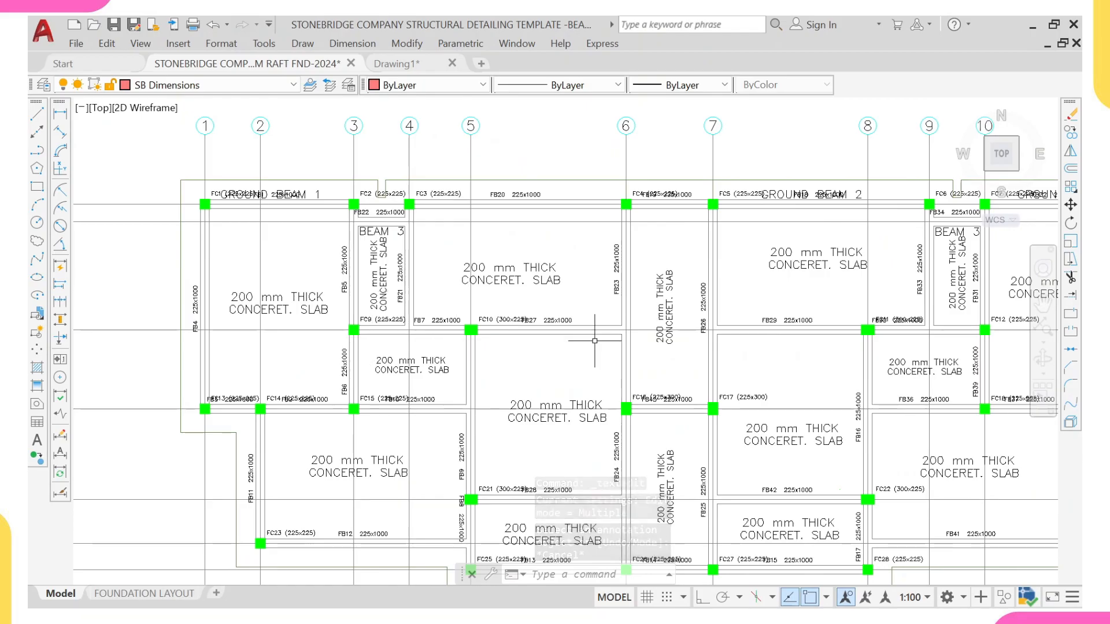
{"action": "scroll", "coordinate": [382, 242], "scroll_direction": "up", "scroll_amount": 2}
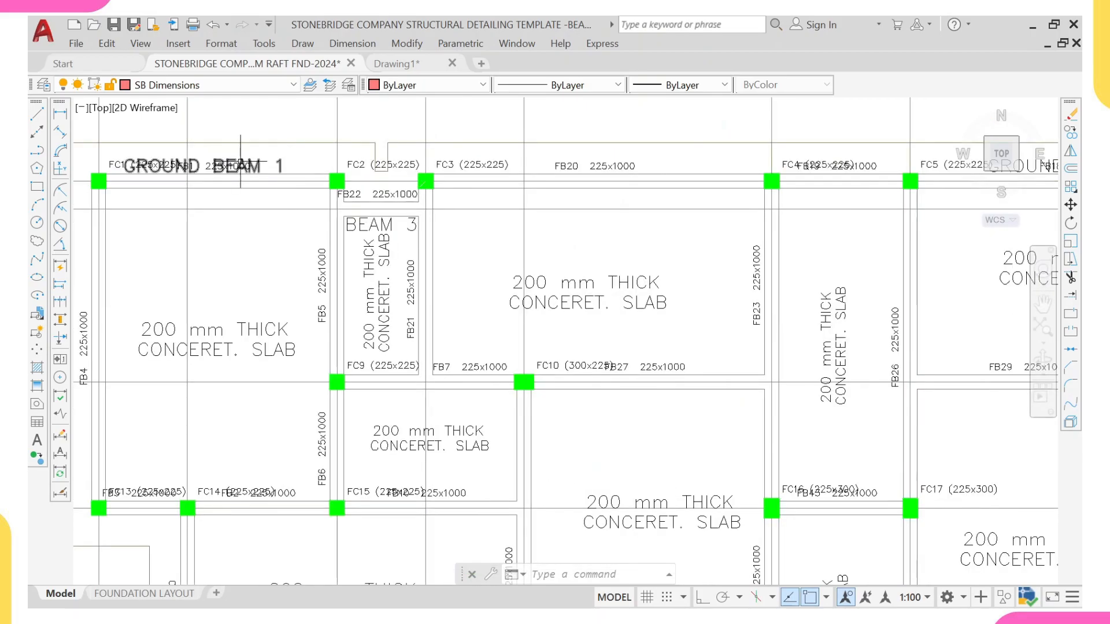
{"action": "scroll", "coordinate": [241, 162], "scroll_direction": "up", "scroll_amount": 4}
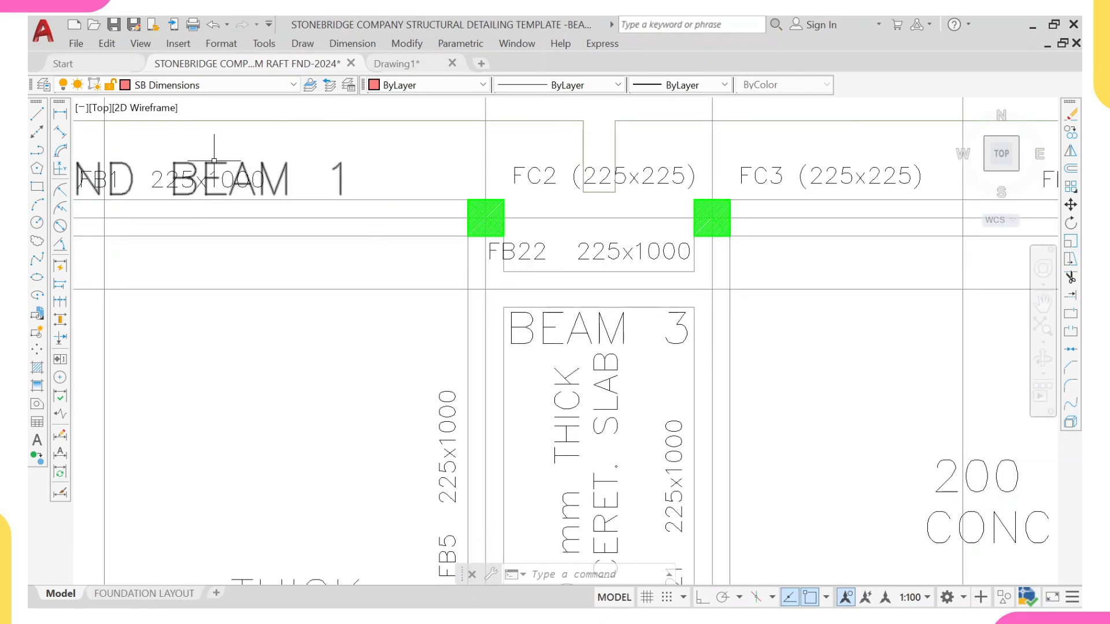
{"action": "left_click", "coordinate": [214, 161]}
{"action": "type", "text": "co"}
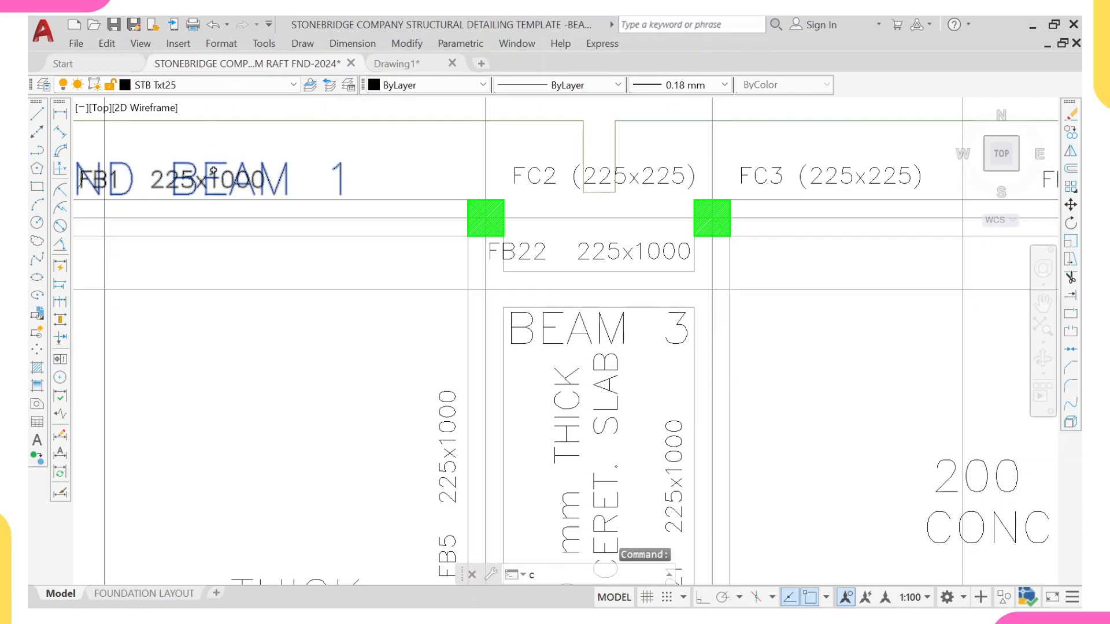
{"action": "key", "text": "Return"}
{"action": "scroll", "coordinate": [500, 295], "scroll_direction": "down", "scroll_amount": 5}
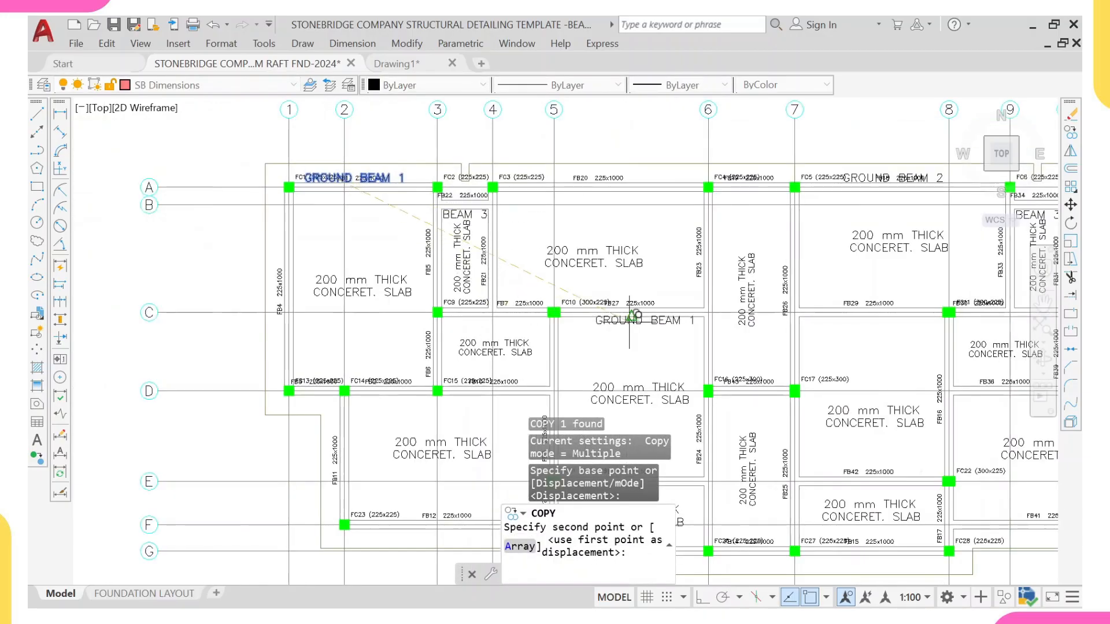
{"action": "scroll", "coordinate": [632, 318], "scroll_direction": "up", "scroll_amount": 5}
{"action": "scroll", "coordinate": [601, 322], "scroll_direction": "up", "scroll_amount": 1}
{"action": "left_click", "coordinate": [609, 315]}
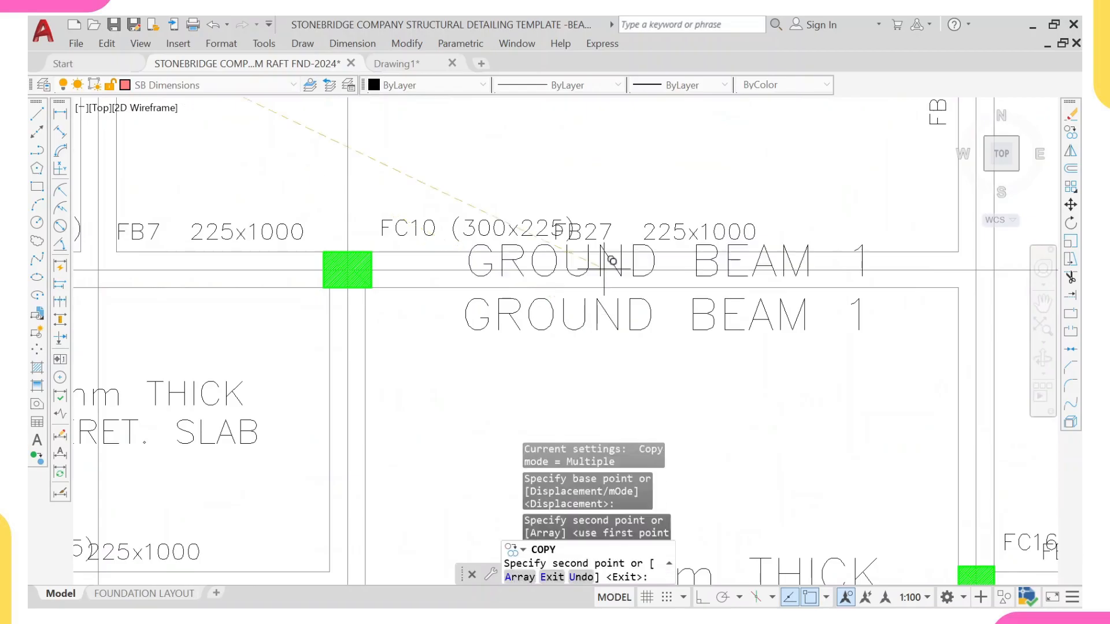
{"action": "key", "text": "Escape"}
Step: Change the copied label's text to read GROUND BEAM 4
{"action": "left_click", "coordinate": [651, 316]}
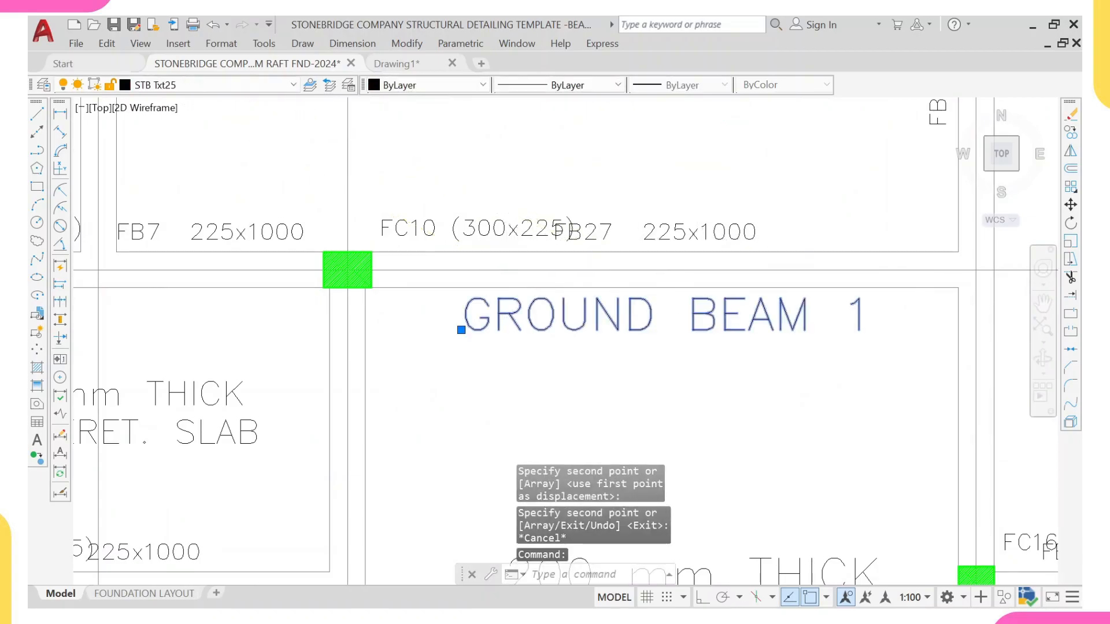
{"action": "double_click", "coordinate": [775, 313]}
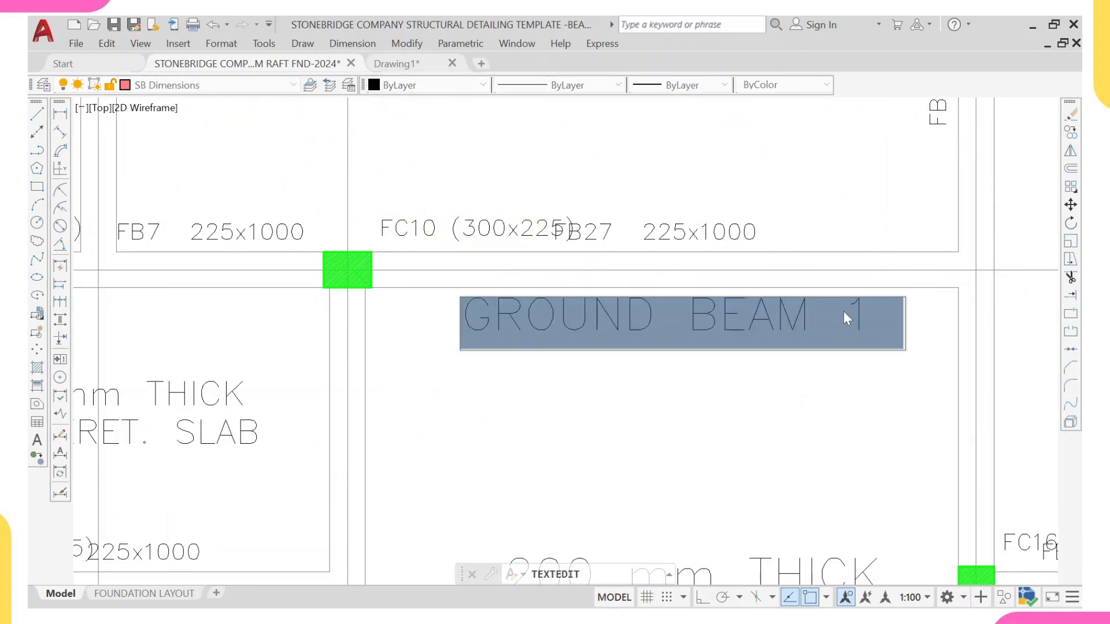
{"action": "left_click", "coordinate": [872, 321]}
{"action": "key", "text": "BackSpace"}
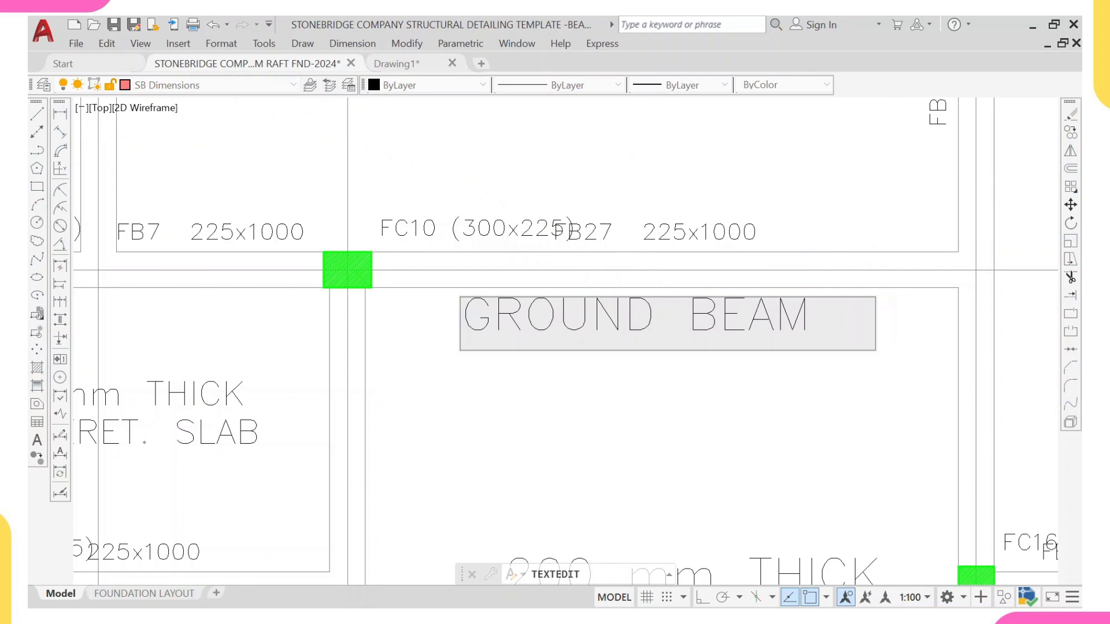
{"action": "type", "text": "4"}
{"action": "left_click", "coordinate": [800, 381]}
{"action": "scroll", "coordinate": [679, 369], "scroll_direction": "down", "scroll_amount": 4}
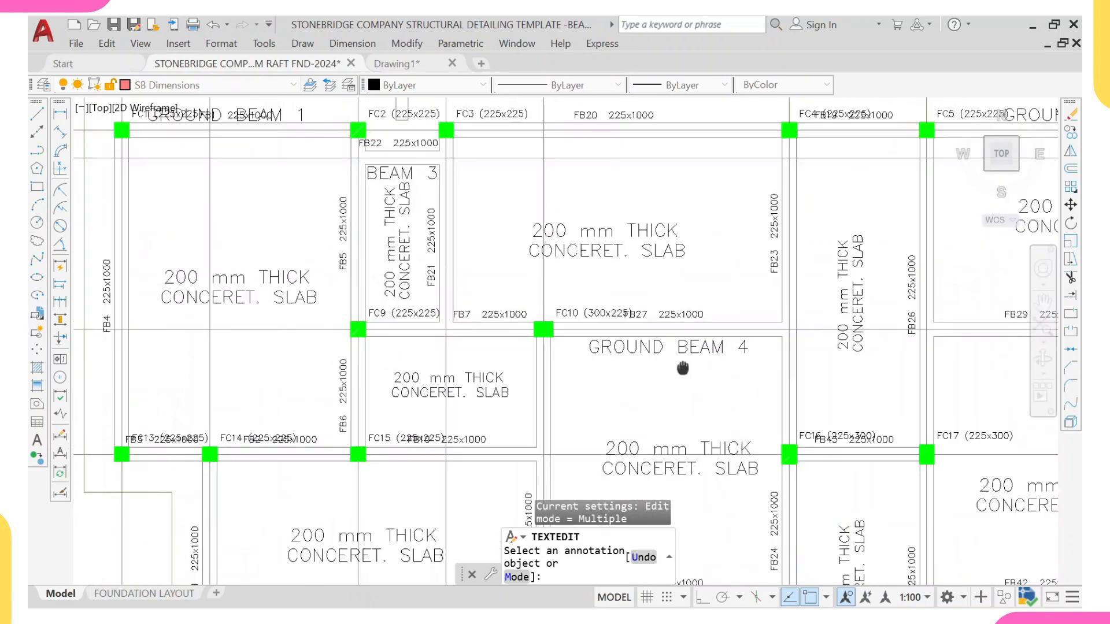
{"action": "middle_click_drag", "start_coordinate": [684, 369], "coordinate": [507, 354]}
{"action": "key", "text": "Escape"}
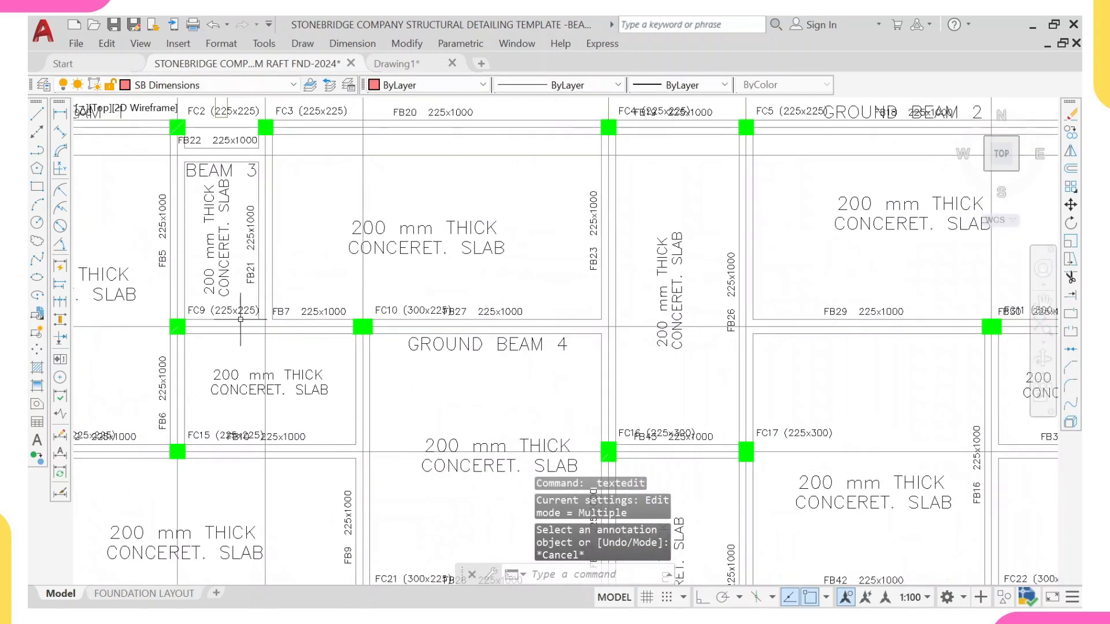
Step: Copy the GROUND BEAM 4 label into the slab panel below beam FB29 between grids 7 and 8
{"action": "middle_click_drag", "start_coordinate": [908, 334], "coordinate": [619, 331]}
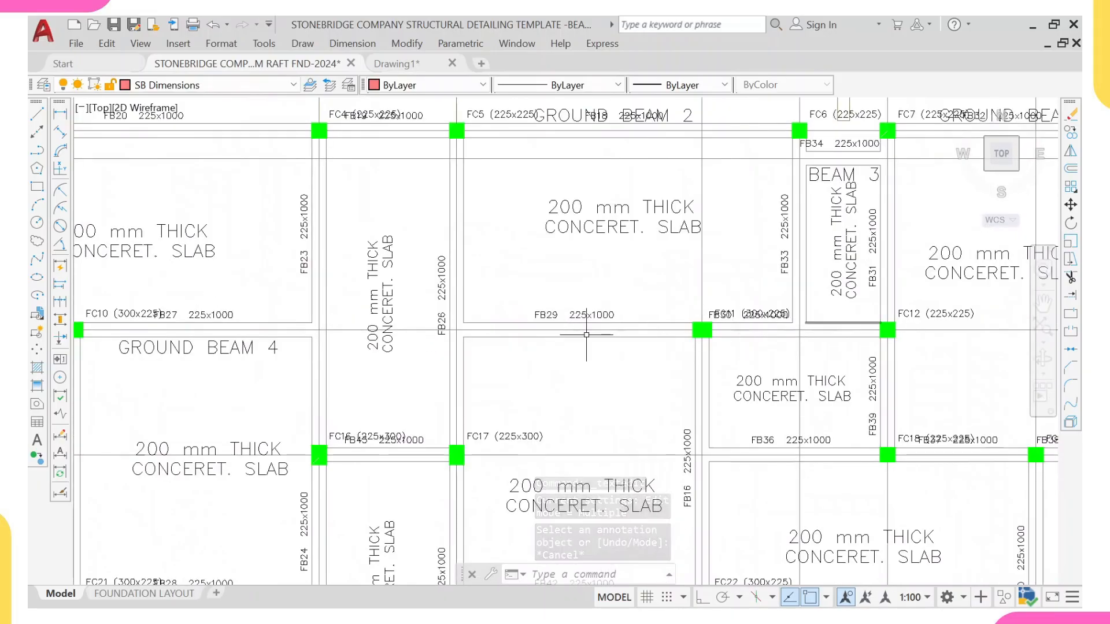
{"action": "scroll", "coordinate": [360, 378], "scroll_direction": "down", "scroll_amount": 4}
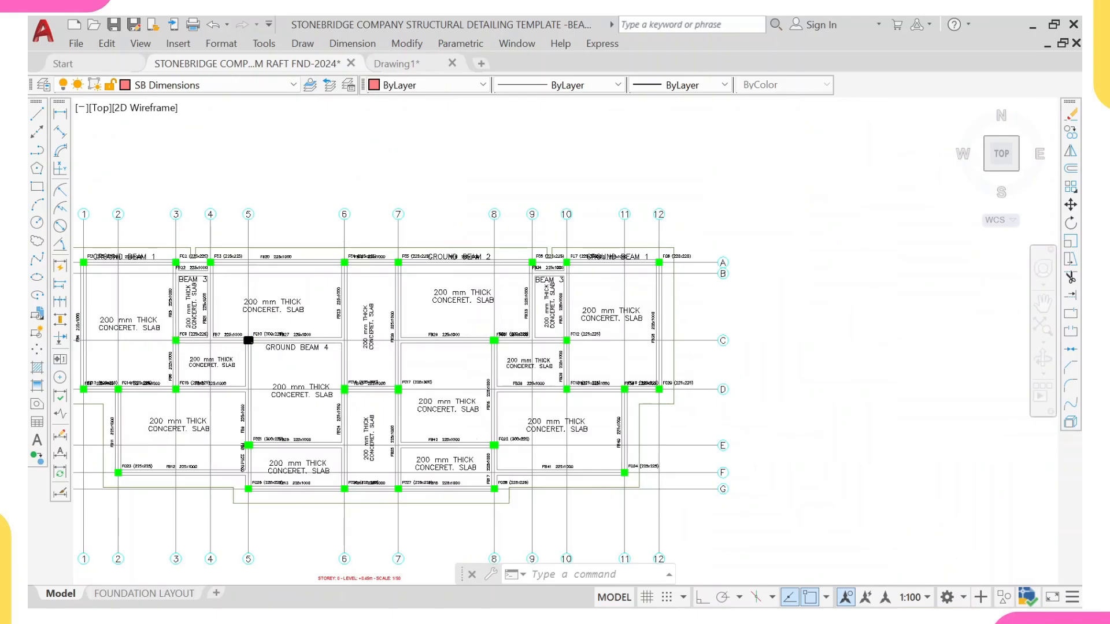
{"action": "scroll", "coordinate": [381, 334], "scroll_direction": "up", "scroll_amount": 2}
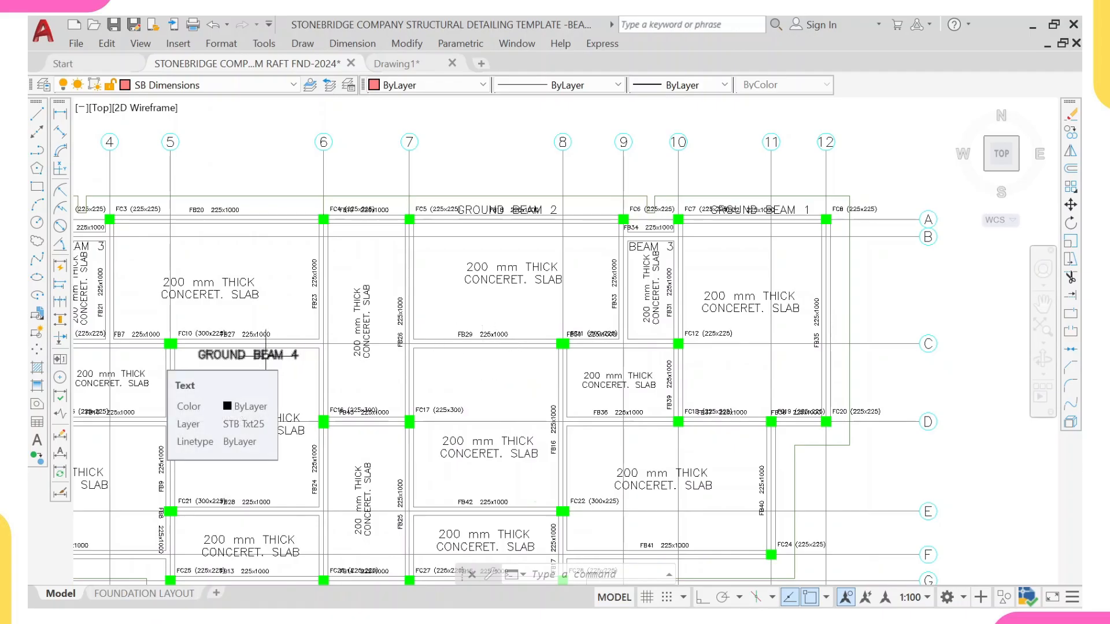
{"action": "mouse_move", "coordinate": [258, 299]}
{"action": "middle_mouse_down"}
{"action": "mouse_move", "coordinate": [307, 293]}
{"action": "mouse_move", "coordinate": [303, 272]}
{"action": "middle_mouse_up"}
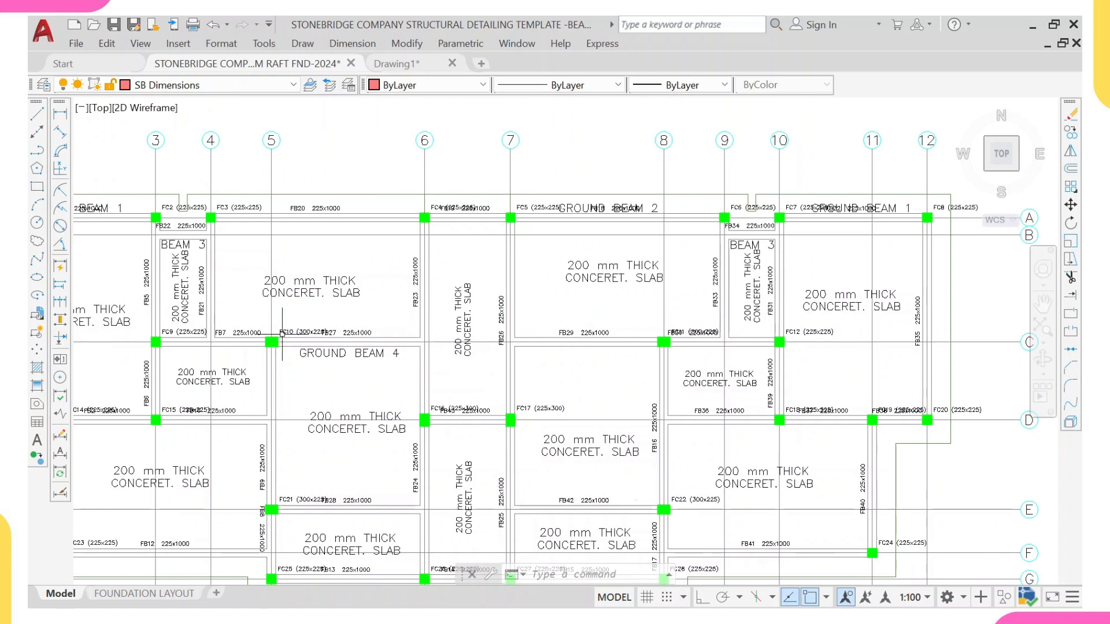
{"action": "scroll", "coordinate": [282, 334], "scroll_direction": "up", "scroll_amount": 3}
{"action": "left_click", "coordinate": [320, 361]}
{"action": "left_click", "coordinate": [305, 381]}
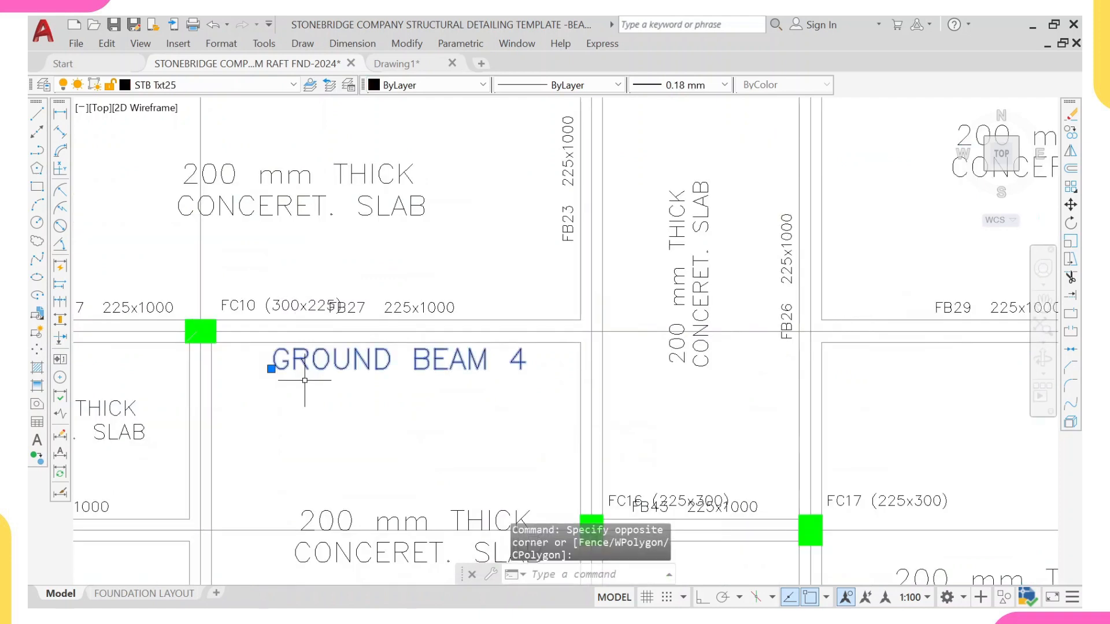
{"action": "type", "text": "co"}
{"action": "key", "text": "space"}
{"action": "left_click", "coordinate": [329, 348]}
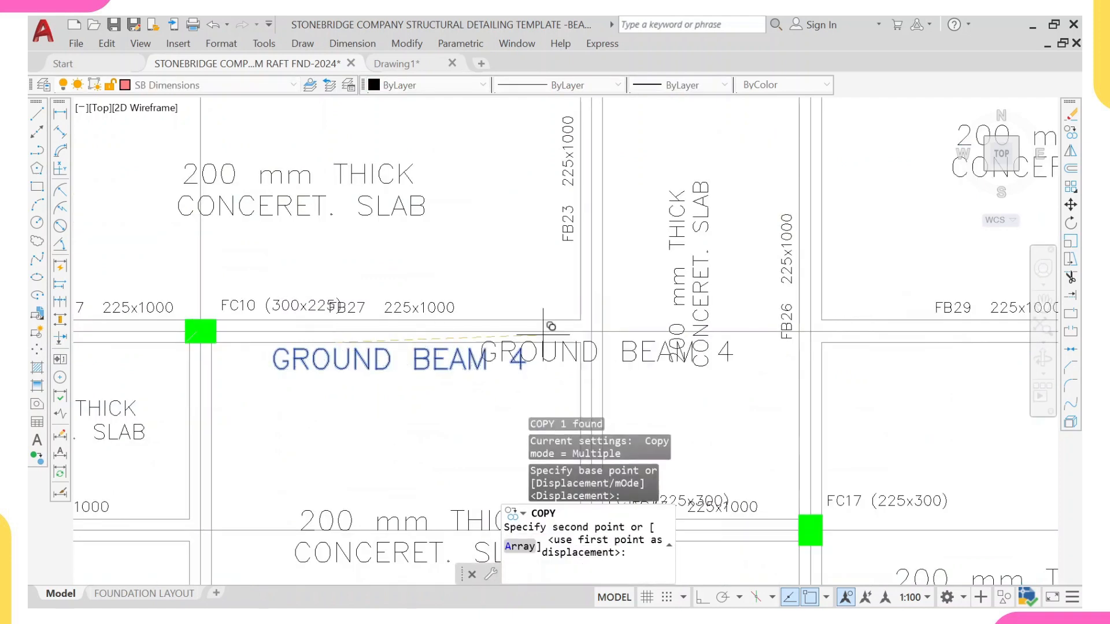
{"action": "middle_click_drag", "start_coordinate": [865, 330], "coordinate": [179, 308]}
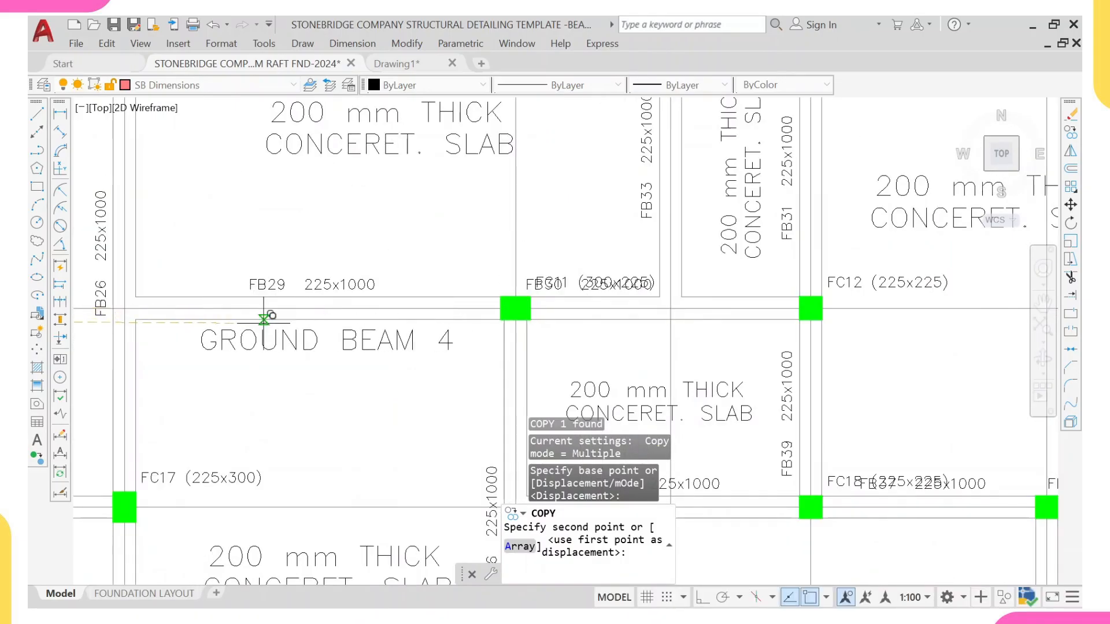
{"action": "left_click", "coordinate": [263, 320]}
{"action": "key", "text": "Escape"}
Step: Review the ground beam labels placed along grid C on the foundation plan
{"action": "scroll", "coordinate": [300, 315], "scroll_direction": "down", "scroll_amount": 4}
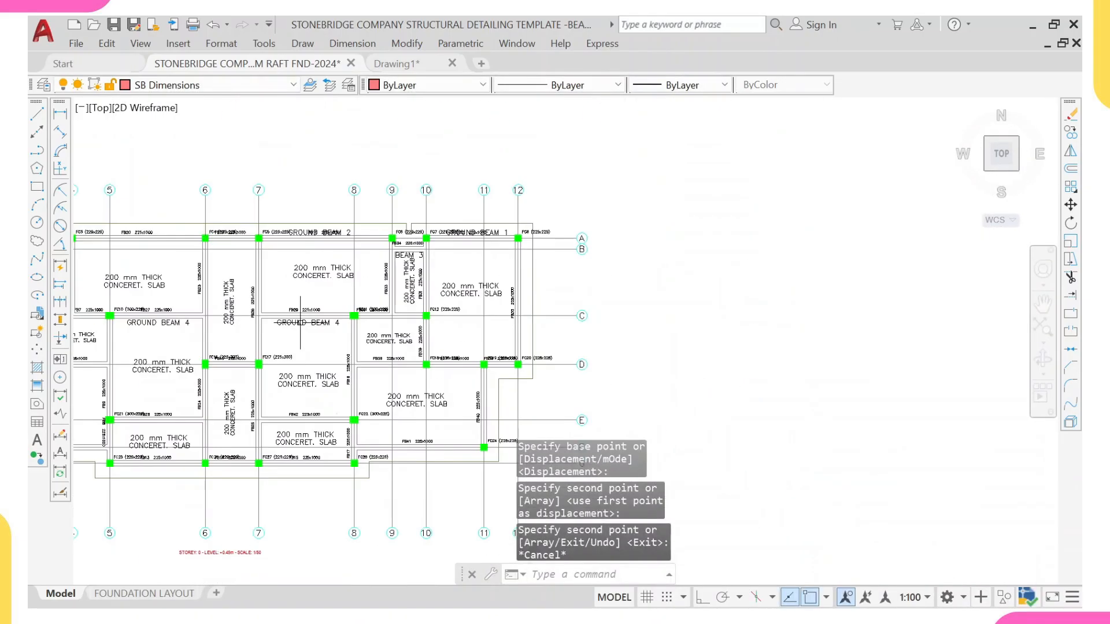
{"action": "middle_click_drag", "start_coordinate": [262, 310], "coordinate": [344, 335]}
{"action": "scroll", "coordinate": [172, 336], "scroll_direction": "up", "scroll_amount": 6}
{"action": "mouse_move", "coordinate": [172, 336]}
{"action": "middle_mouse_down"}
{"action": "mouse_move", "coordinate": [756, 358]}
{"action": "mouse_move", "coordinate": [538, 329]}
{"action": "middle_mouse_up"}
{"action": "scroll", "coordinate": [713, 354], "scroll_direction": "up", "scroll_amount": 2}
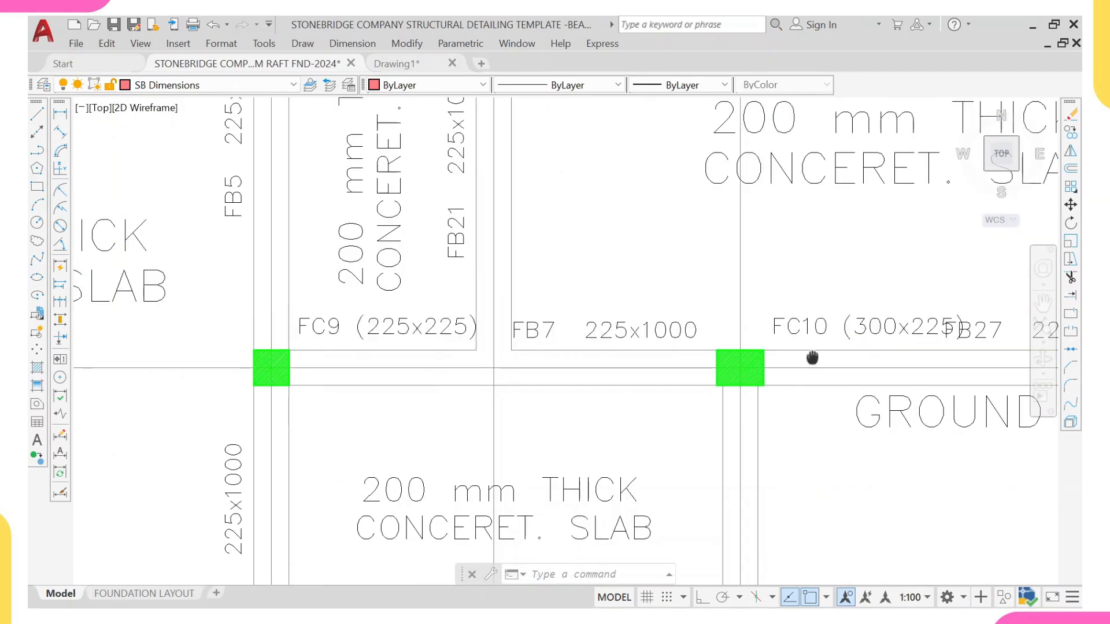
{"action": "middle_click_drag", "start_coordinate": [959, 339], "coordinate": [821, 335]}
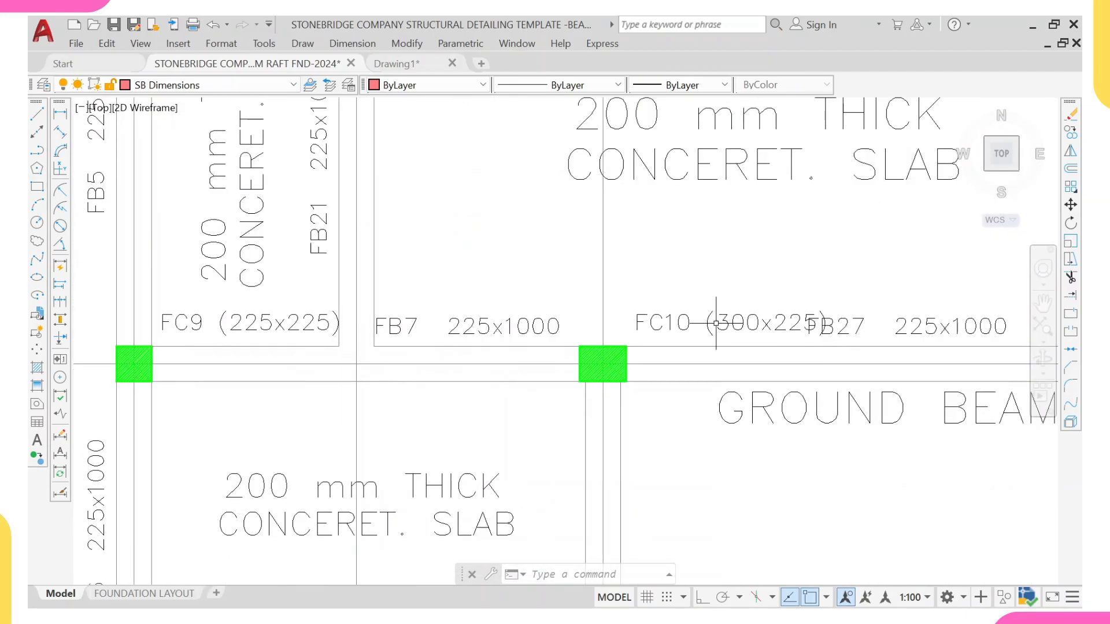
{"action": "scroll", "coordinate": [716, 323], "scroll_direction": "down", "scroll_amount": 6}
{"action": "scroll", "coordinate": [886, 334], "scroll_direction": "up", "scroll_amount": 6}
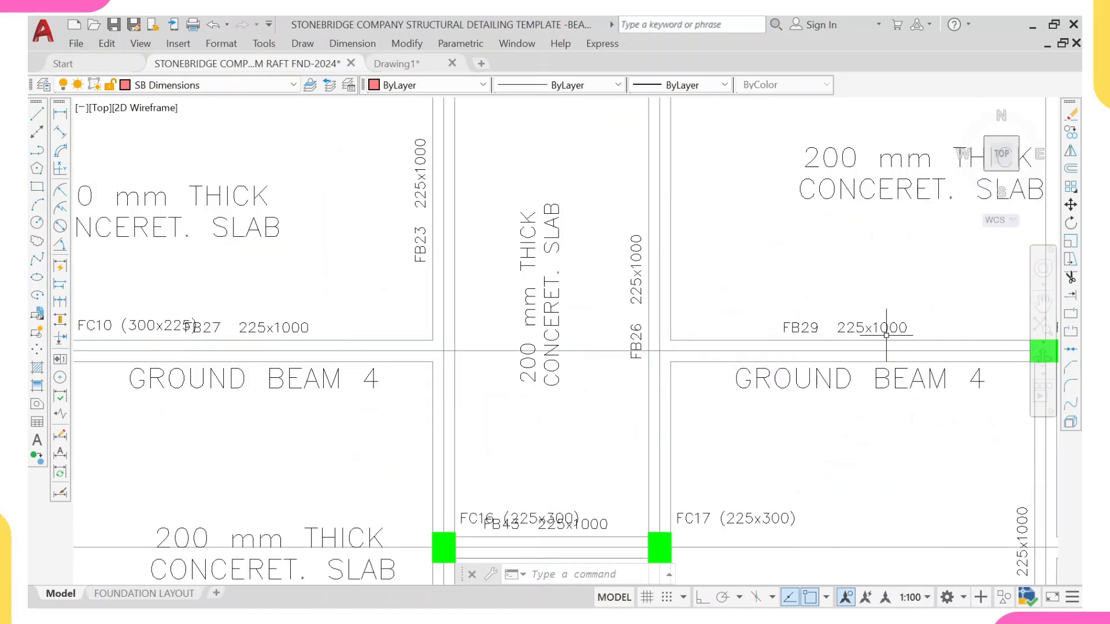
{"action": "middle_click_drag", "start_coordinate": [886, 335], "coordinate": [770, 350]}
{"action": "middle_click_drag", "start_coordinate": [963, 339], "coordinate": [862, 350]}
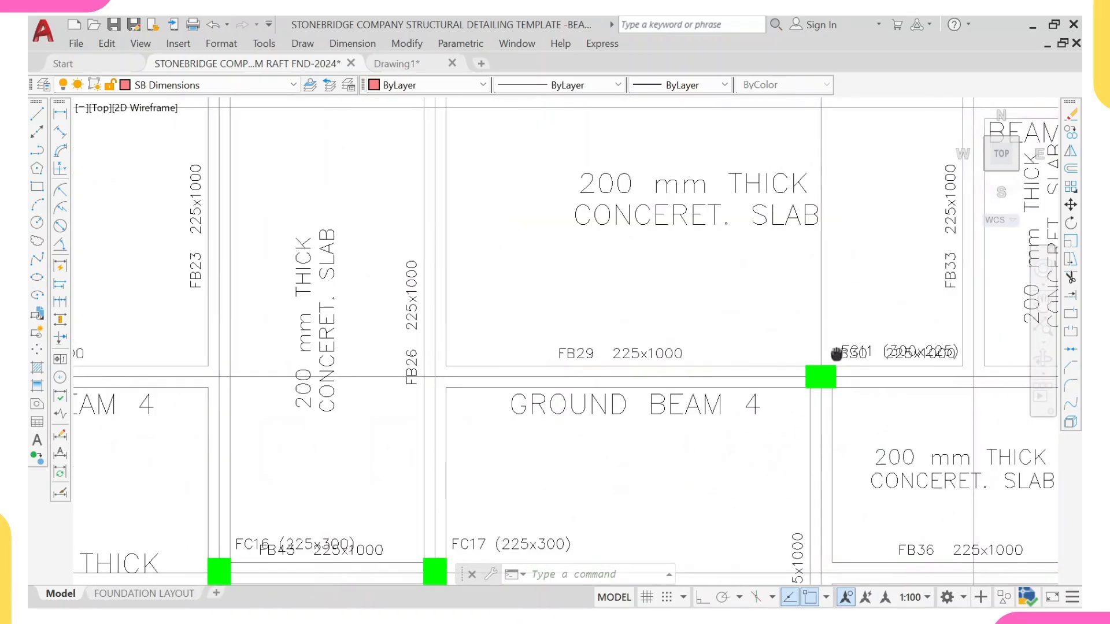
{"action": "scroll", "coordinate": [893, 354], "scroll_direction": "up", "scroll_amount": 4}
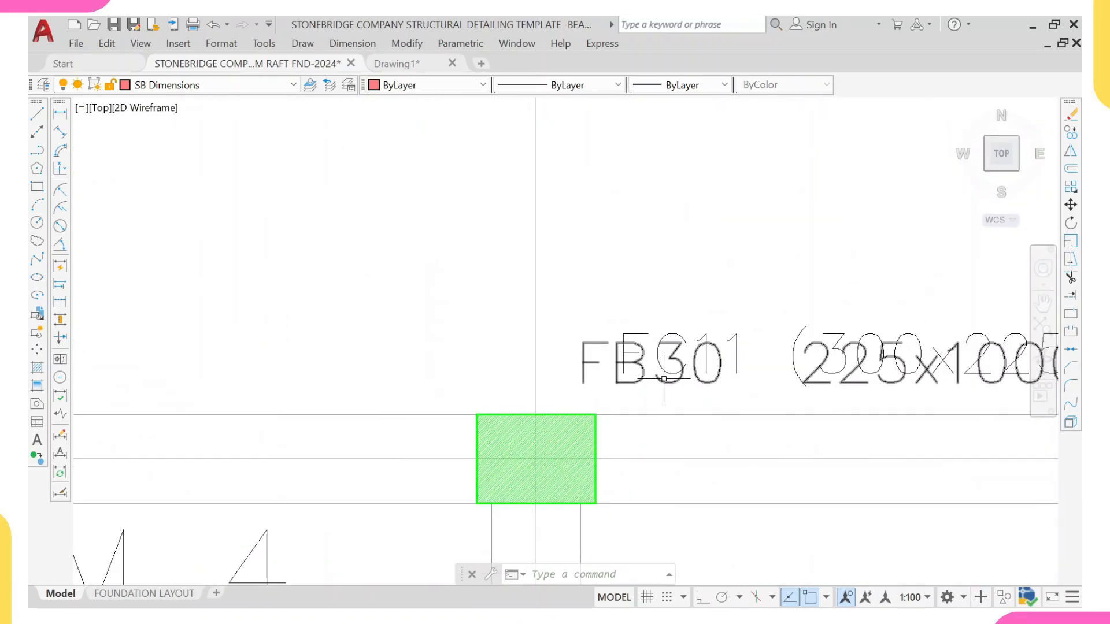
{"action": "scroll", "coordinate": [624, 364], "scroll_direction": "down", "scroll_amount": 8}
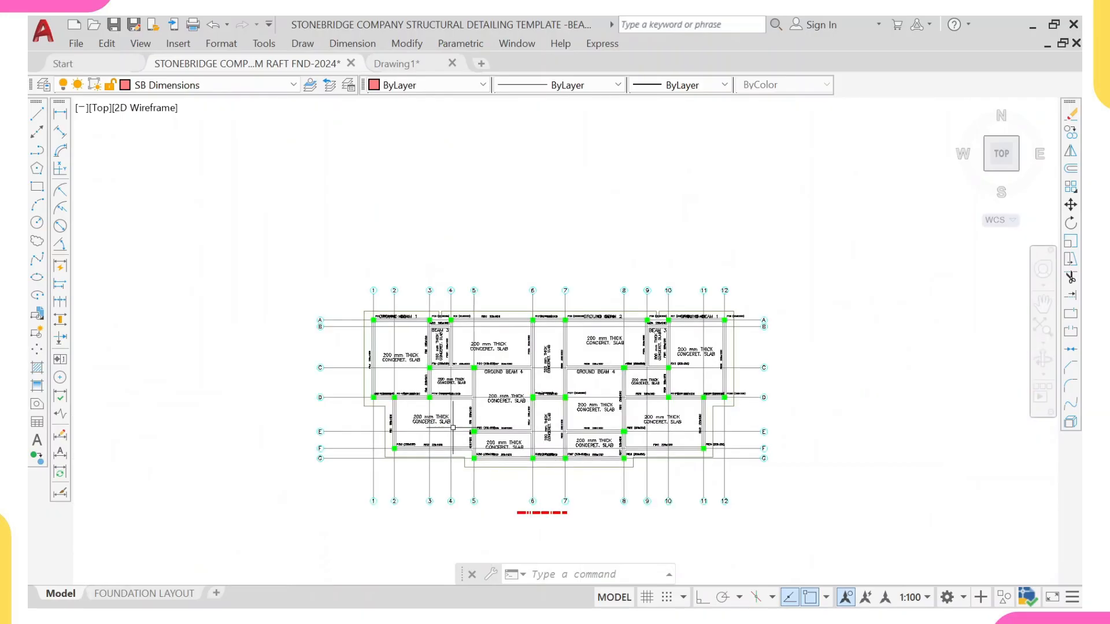
Step: Move the FB7/FB27 beam detail spanning grids 3, 5 and 6 onto the sheet beside the BEAM 3 detail
{"action": "scroll", "coordinate": [453, 428], "scroll_direction": "down", "scroll_amount": 3}
{"action": "scroll", "coordinate": [510, 446], "scroll_direction": "up", "scroll_amount": 3}
{"action": "scroll", "coordinate": [703, 458], "scroll_direction": "up", "scroll_amount": 2}
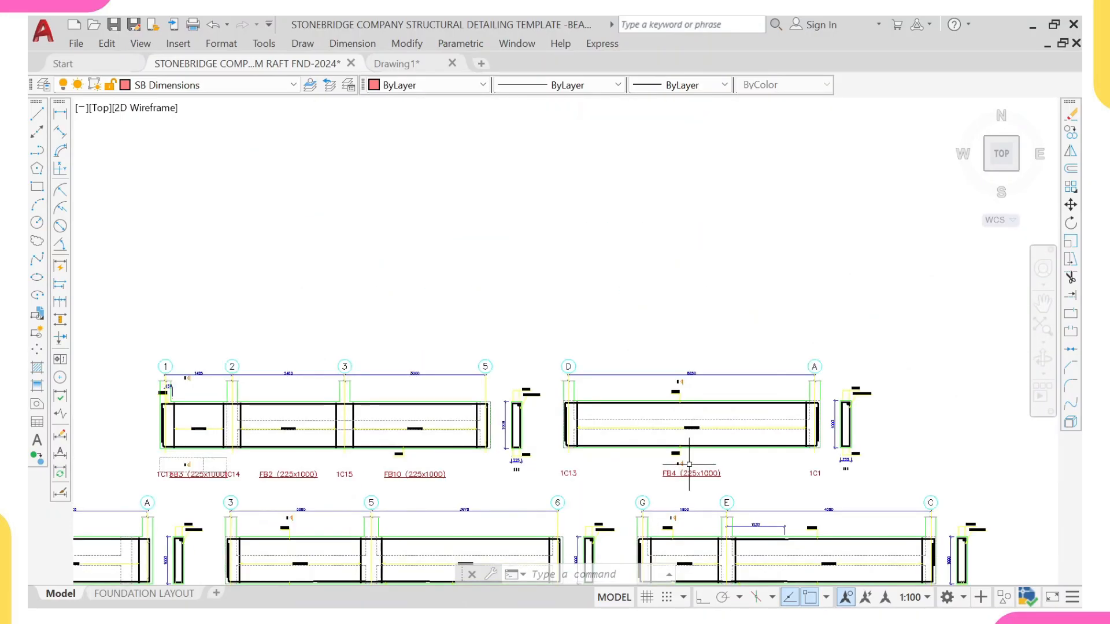
{"action": "middle_click_drag", "start_coordinate": [689, 464], "coordinate": [683, 260]}
{"action": "scroll", "coordinate": [422, 404], "scroll_direction": "up", "scroll_amount": 2}
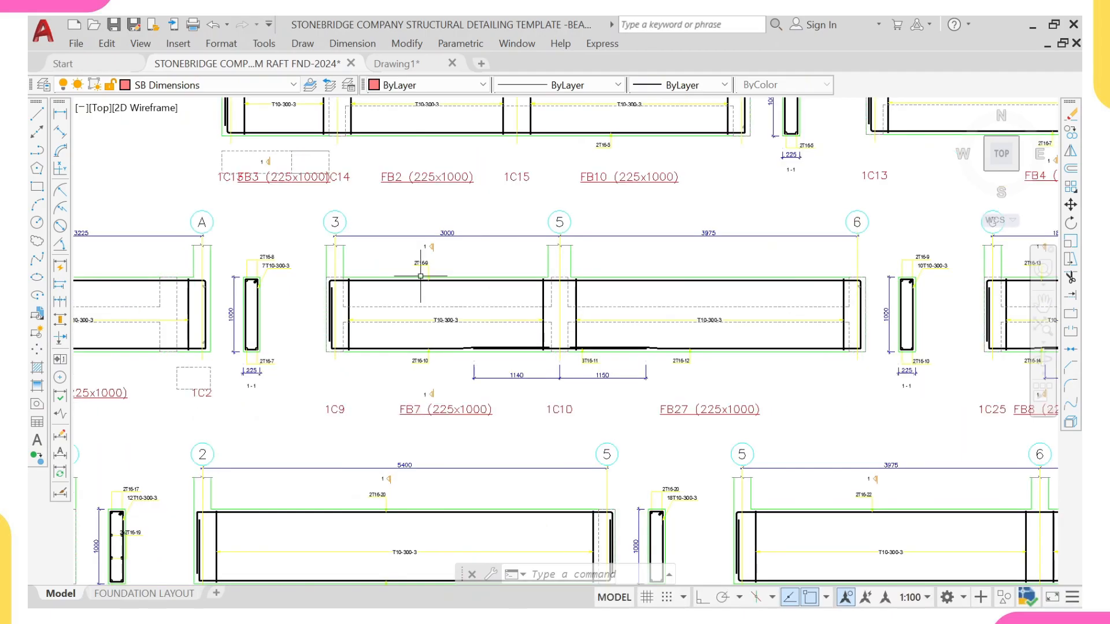
{"action": "middle_click_drag", "start_coordinate": [822, 294], "coordinate": [706, 307]}
{"action": "scroll", "coordinate": [776, 294], "scroll_direction": "down", "scroll_amount": 2}
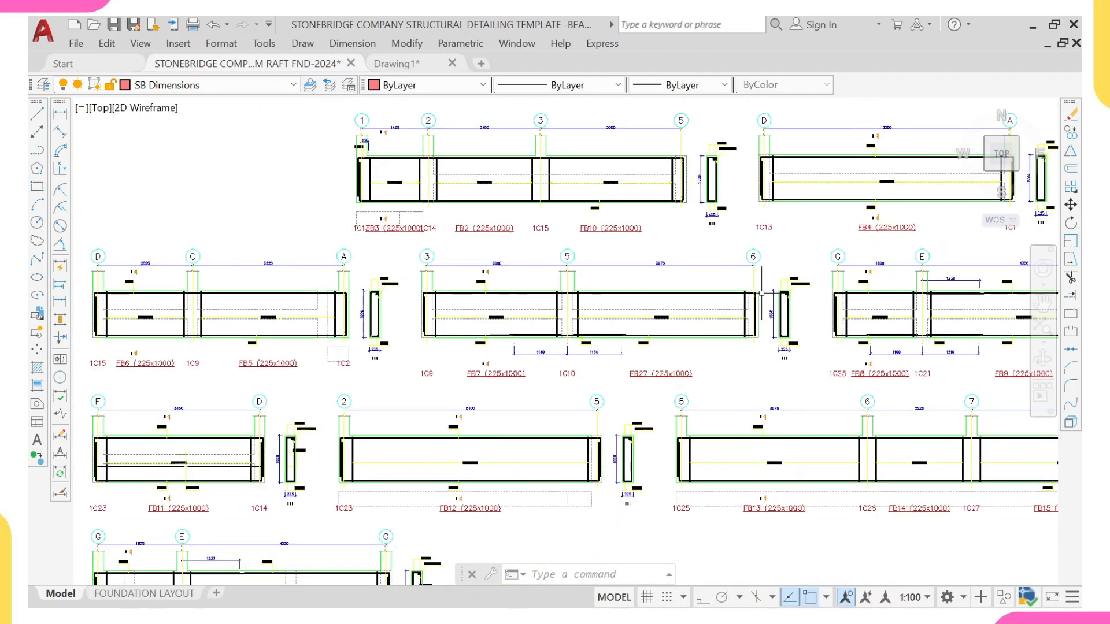
{"action": "left_click", "coordinate": [408, 243]}
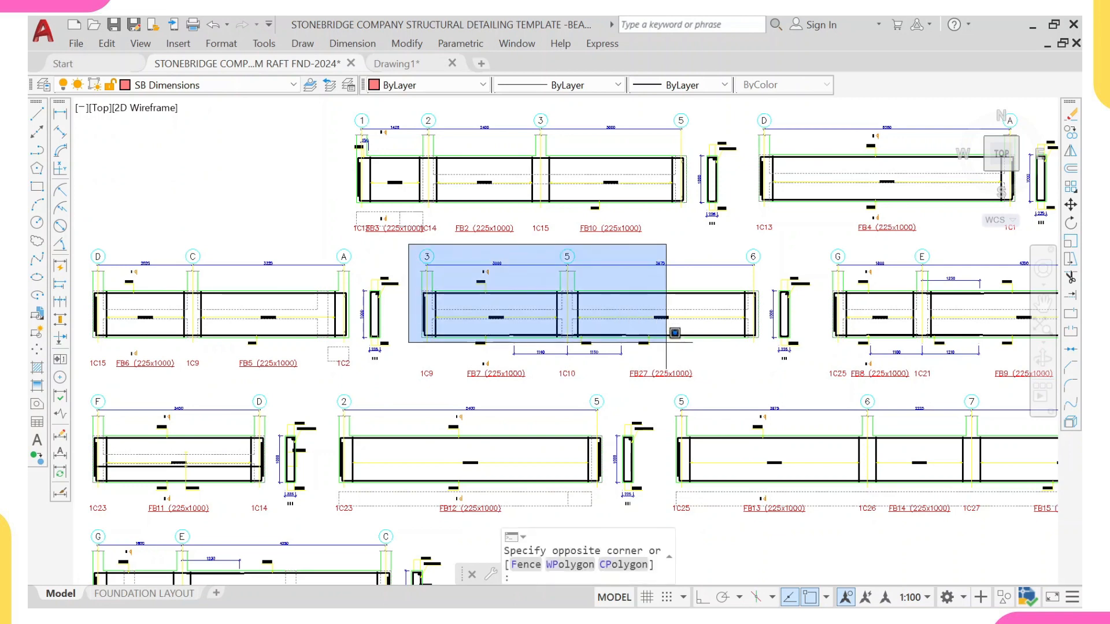
{"action": "left_click", "coordinate": [813, 388]}
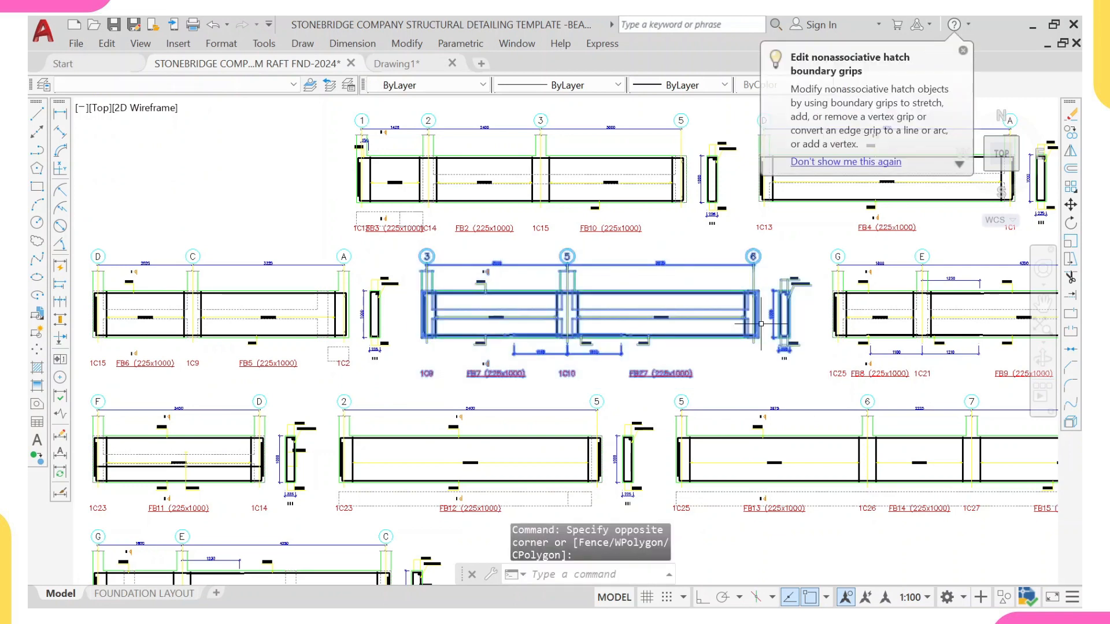
{"action": "type", "text": "m"}
{"action": "key", "text": "Return"}
{"action": "scroll", "coordinate": [427, 256], "scroll_direction": "up", "scroll_amount": 2}
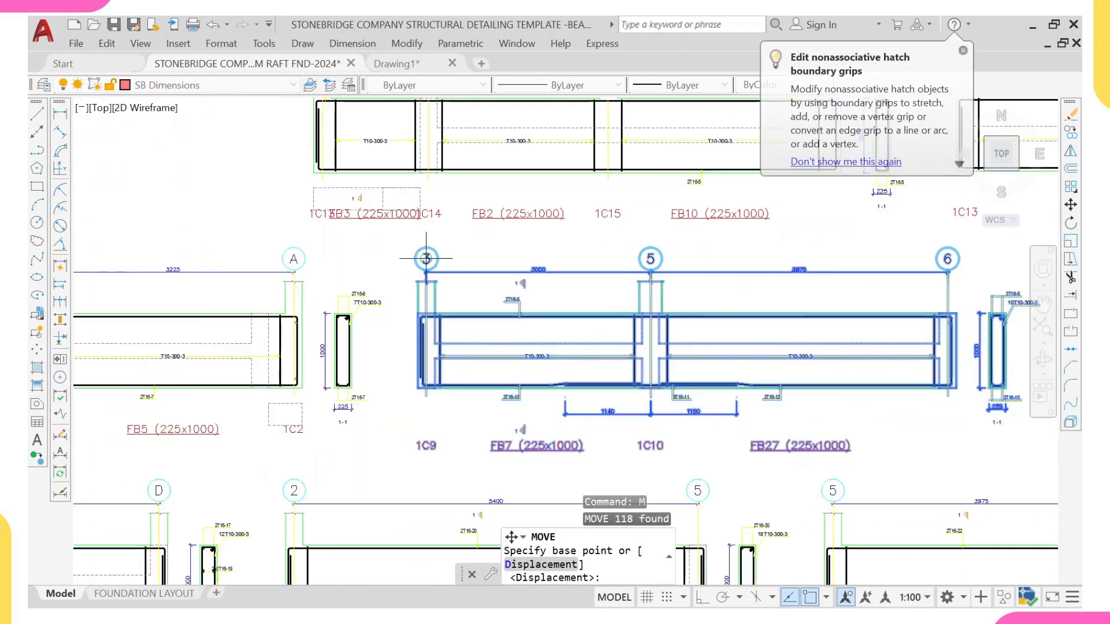
{"action": "left_click", "coordinate": [426, 249]}
{"action": "scroll", "coordinate": [630, 135], "scroll_direction": "down", "scroll_amount": 5}
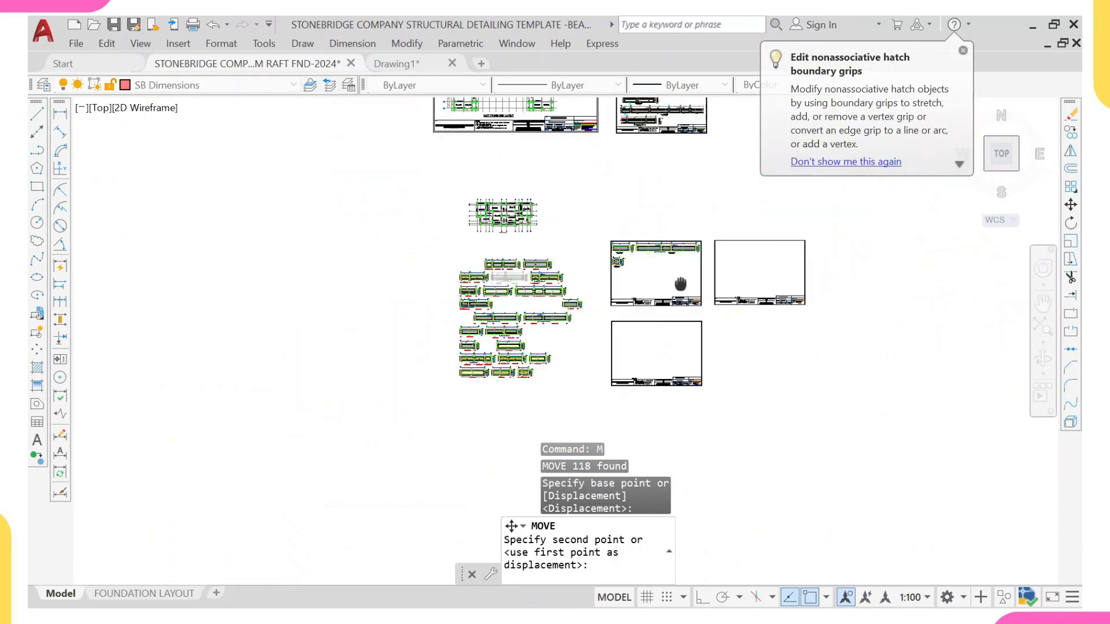
{"action": "scroll", "coordinate": [589, 236], "scroll_direction": "up", "scroll_amount": 3}
{"action": "scroll", "coordinate": [577, 251], "scroll_direction": "up", "scroll_amount": 4}
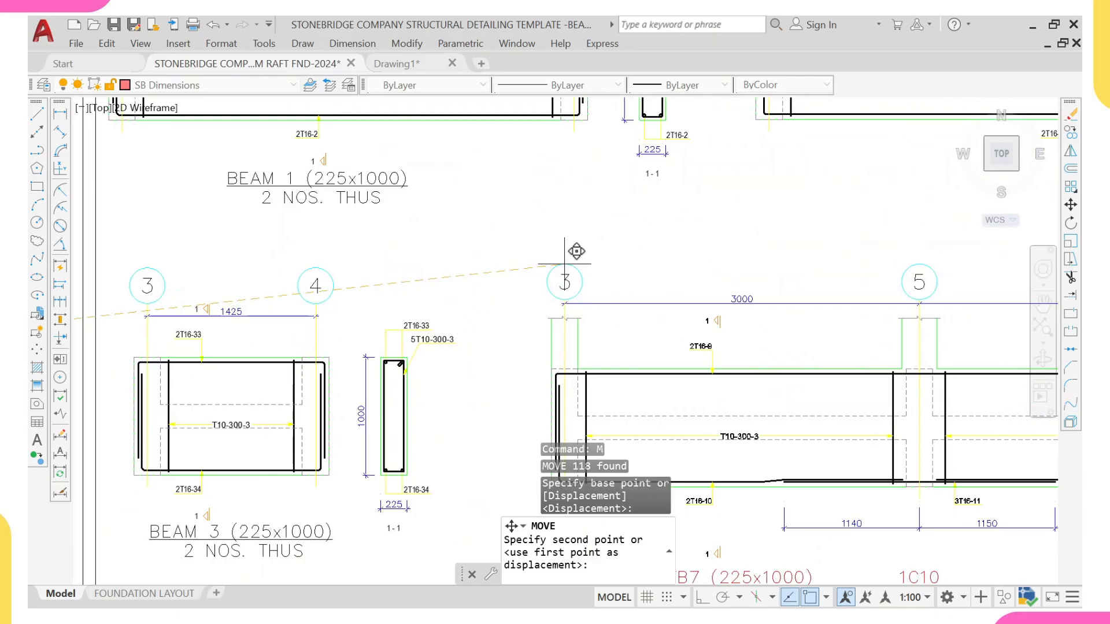
{"action": "left_click", "coordinate": [565, 264]}
Step: Erase the column and beam reference labels beneath the moved FB7/FB27 beam detail
{"action": "scroll", "coordinate": [575, 232], "scroll_direction": "down", "scroll_amount": 4}
{"action": "scroll", "coordinate": [801, 349], "scroll_direction": "up", "scroll_amount": 4}
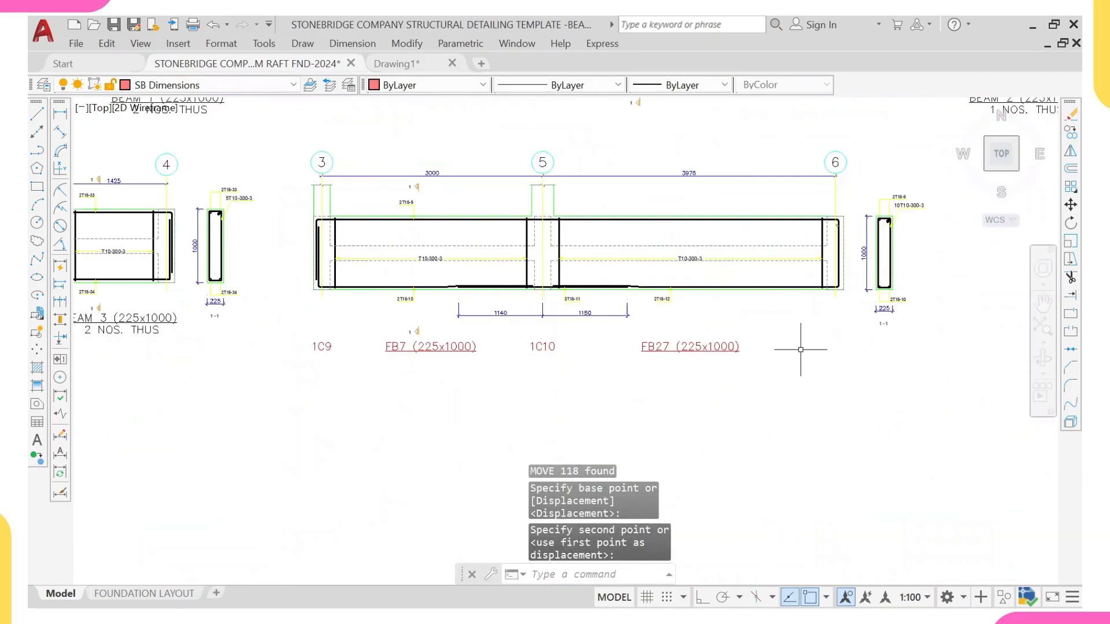
{"action": "left_click", "coordinate": [803, 354]}
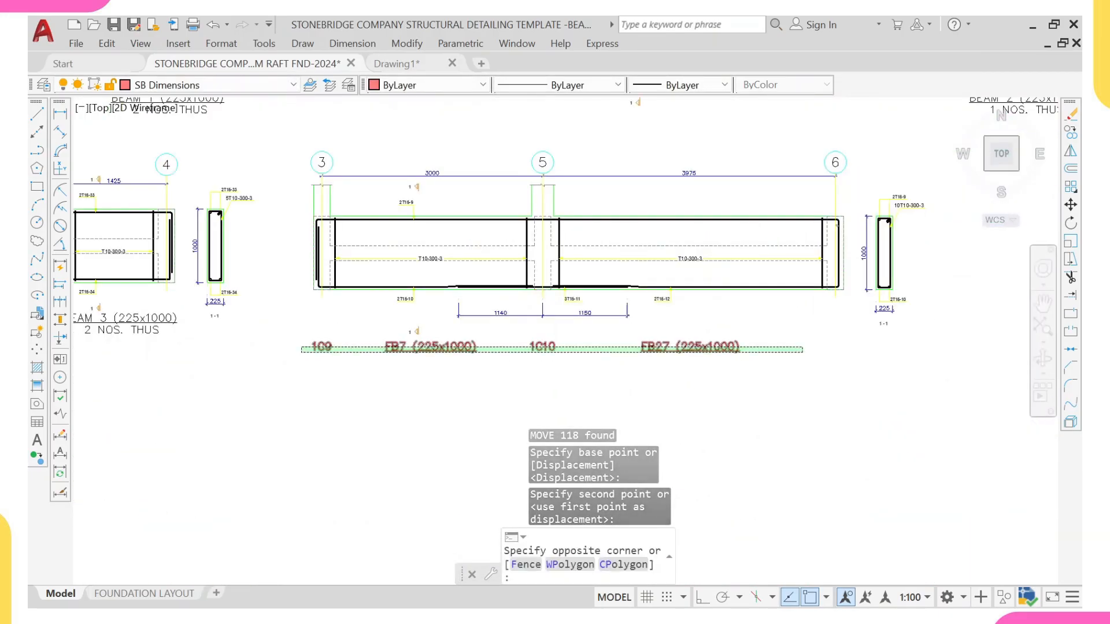
{"action": "left_click", "coordinate": [303, 341]}
{"action": "type", "text": "E"}
{"action": "key", "text": "Return"}
Step: Copy the BEAM 3 (225x1000) 2 NOS. THUS title beneath the moved beam detail
{"action": "scroll", "coordinate": [309, 334], "scroll_direction": "down", "scroll_amount": 4}
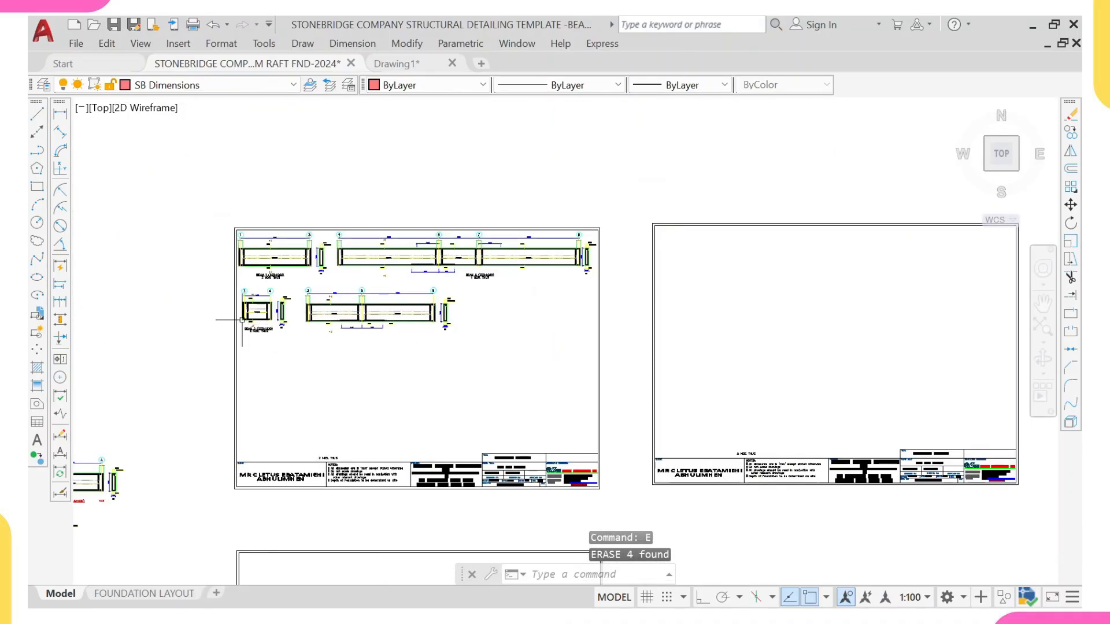
{"action": "scroll", "coordinate": [237, 315], "scroll_direction": "up", "scroll_amount": 5}
{"action": "scroll", "coordinate": [343, 352], "scroll_direction": "up", "scroll_amount": 2}
{"action": "left_click", "coordinate": [444, 326]}
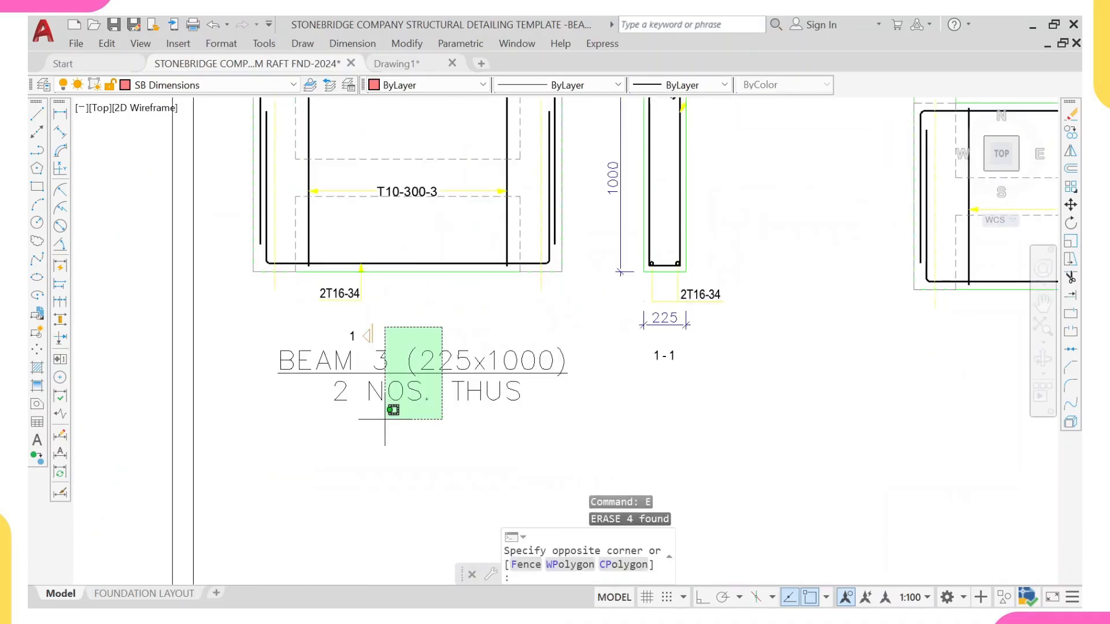
{"action": "left_click", "coordinate": [406, 412]}
{"action": "type", "text": "co"}
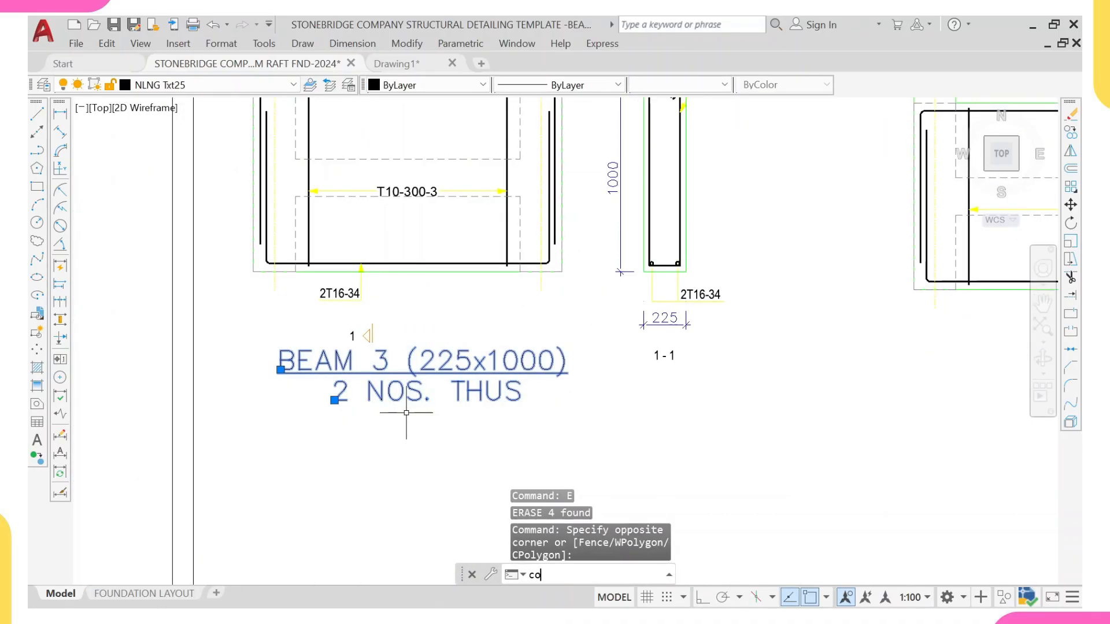
{"action": "key", "text": "Return"}
{"action": "left_click", "coordinate": [411, 374]}
{"action": "scroll", "coordinate": [730, 318], "scroll_direction": "down", "scroll_amount": 5}
{"action": "middle_click_drag", "start_coordinate": [841, 337], "coordinate": [771, 351]}
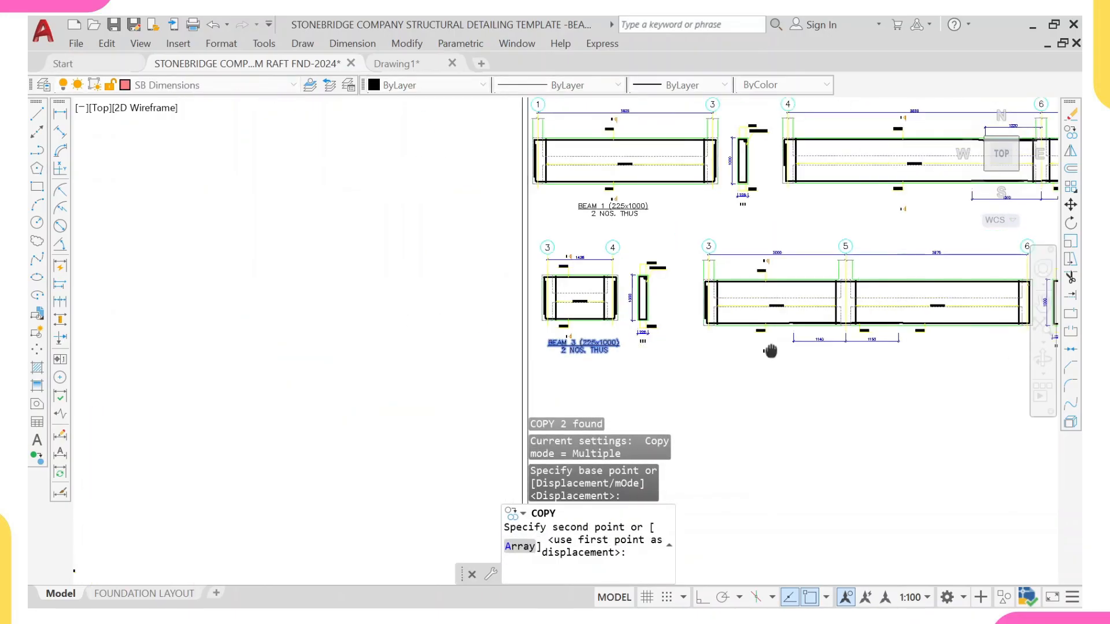
{"action": "scroll", "coordinate": [770, 351], "scroll_direction": "up", "scroll_amount": 6}
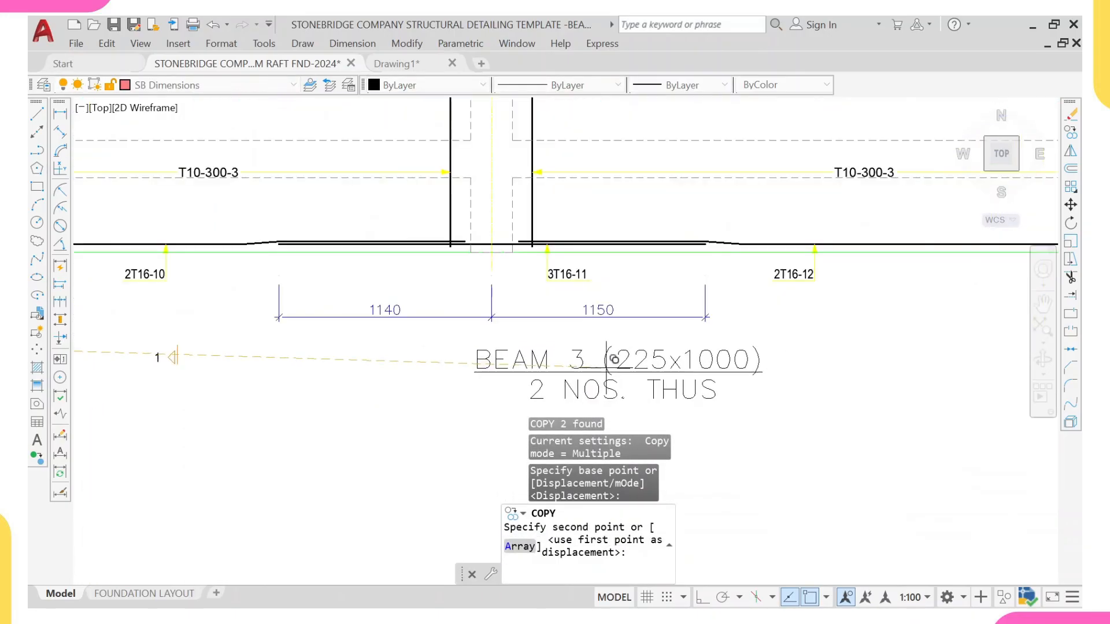
{"action": "scroll", "coordinate": [614, 360], "scroll_direction": "up", "scroll_amount": 5}
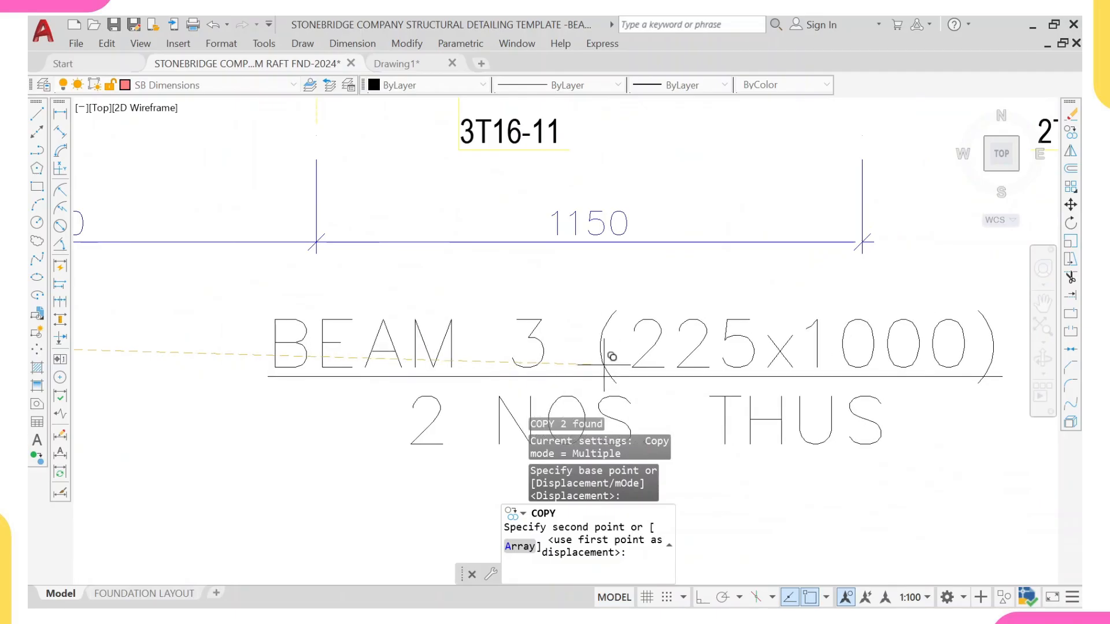
{"action": "left_click", "coordinate": [604, 365]}
{"action": "key", "text": "Escape"}
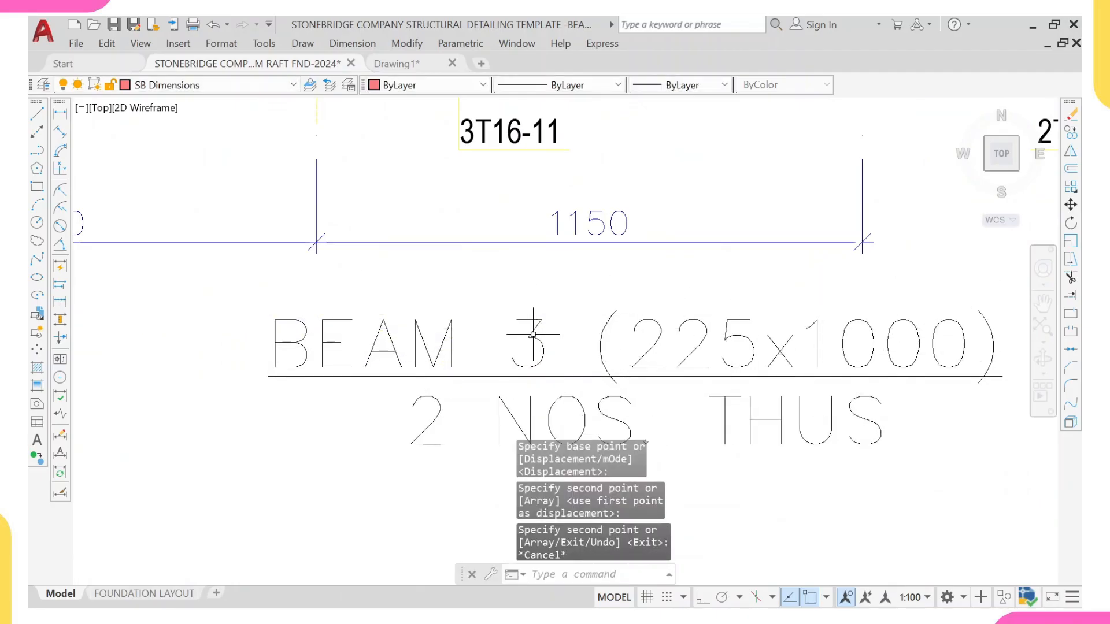
Step: Change the copied title's beam number so it reads BEAM 4 (225x1000)
{"action": "left_click", "coordinate": [533, 334]}
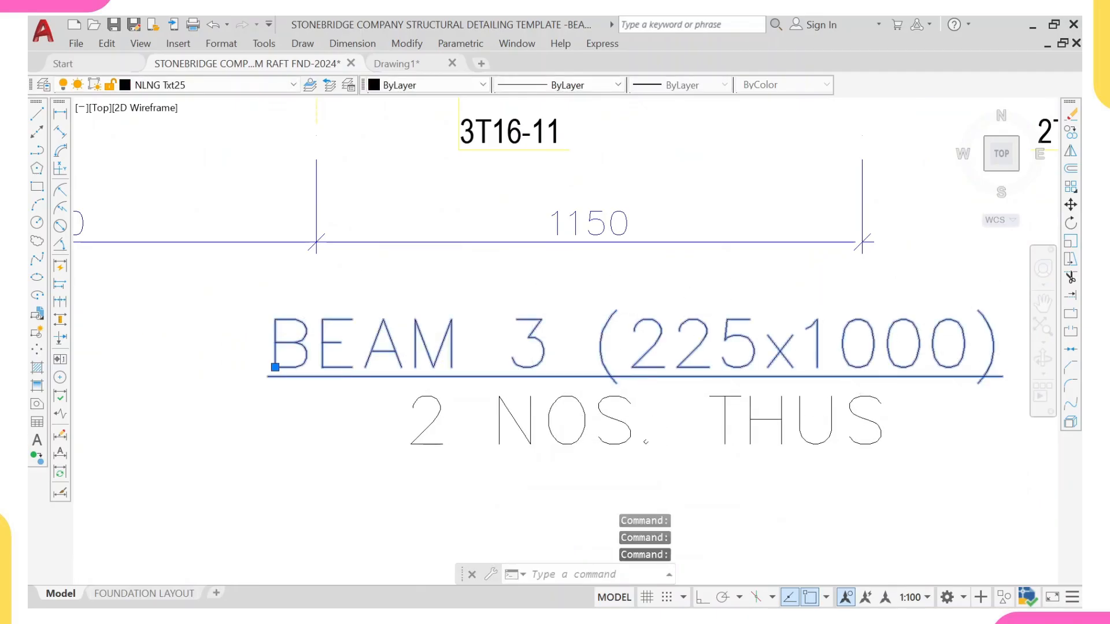
{"action": "double_click", "coordinate": [568, 331]}
{"action": "left_click", "coordinate": [566, 341]}
{"action": "key", "text": "BackSpace"}
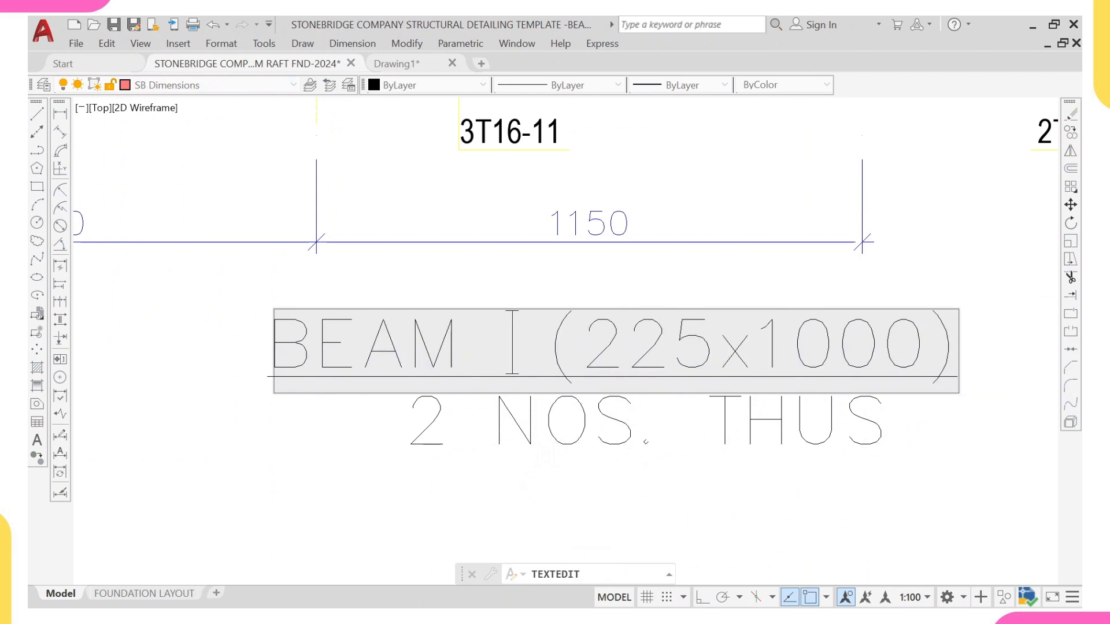
{"action": "type", "text": "4"}
{"action": "key", "text": "Return"}
{"action": "scroll", "coordinate": [511, 315], "scroll_direction": "down", "scroll_amount": 15}
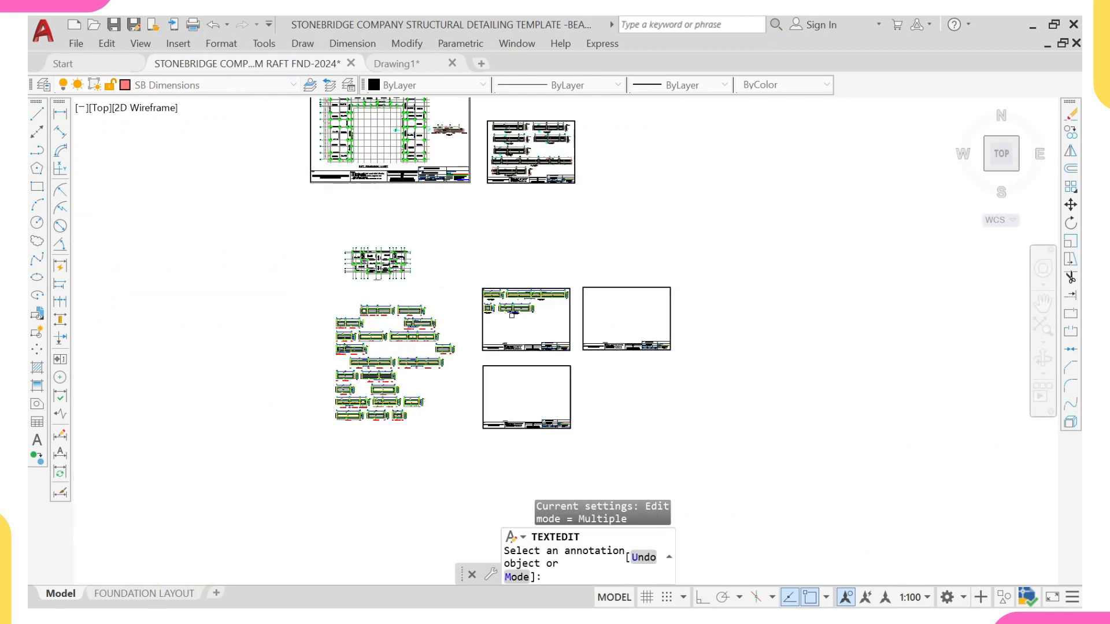
{"action": "scroll", "coordinate": [511, 315], "scroll_direction": "down", "scroll_amount": 2}
{"action": "scroll", "coordinate": [512, 315], "scroll_direction": "up", "scroll_amount": 15}
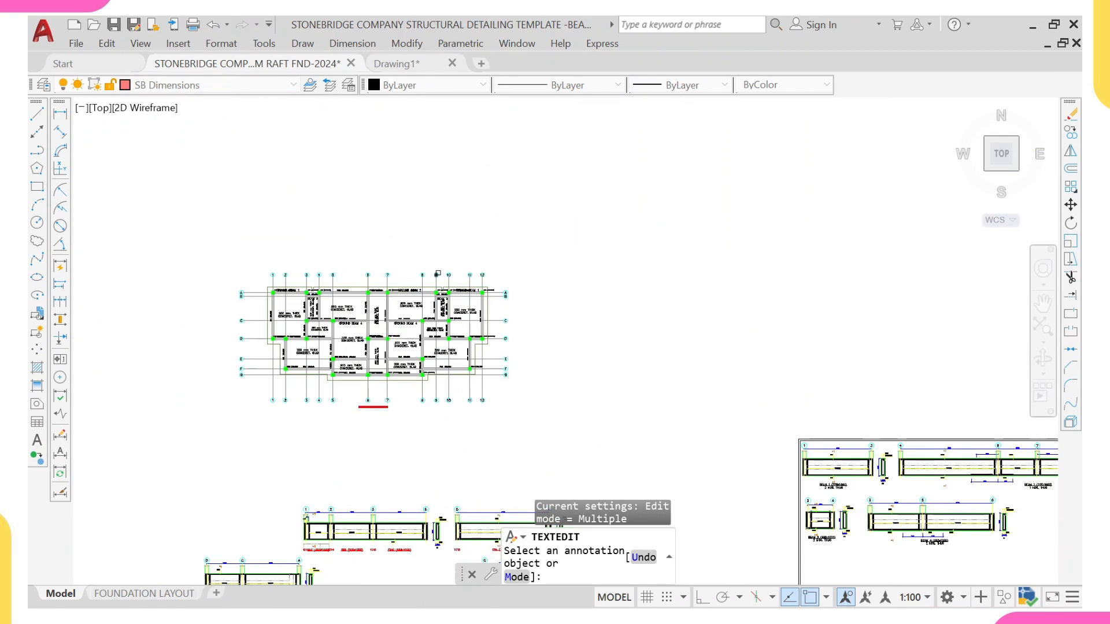
{"action": "scroll", "coordinate": [512, 315], "scroll_direction": "down", "scroll_amount": 10}
{"action": "scroll", "coordinate": [511, 315], "scroll_direction": "up", "scroll_amount": 3}
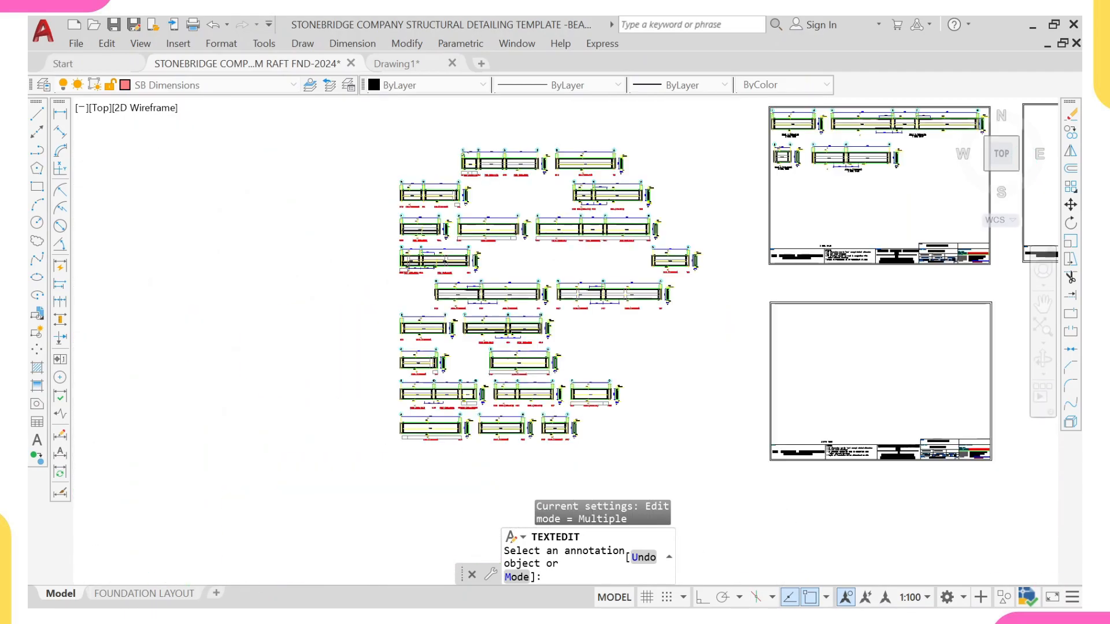
{"action": "key", "text": "Escape"}
Step: Erase the FB29/FB30 beam detail spanning grids 7, 8 and 10
{"action": "scroll", "coordinate": [479, 284], "scroll_direction": "up", "scroll_amount": 6}
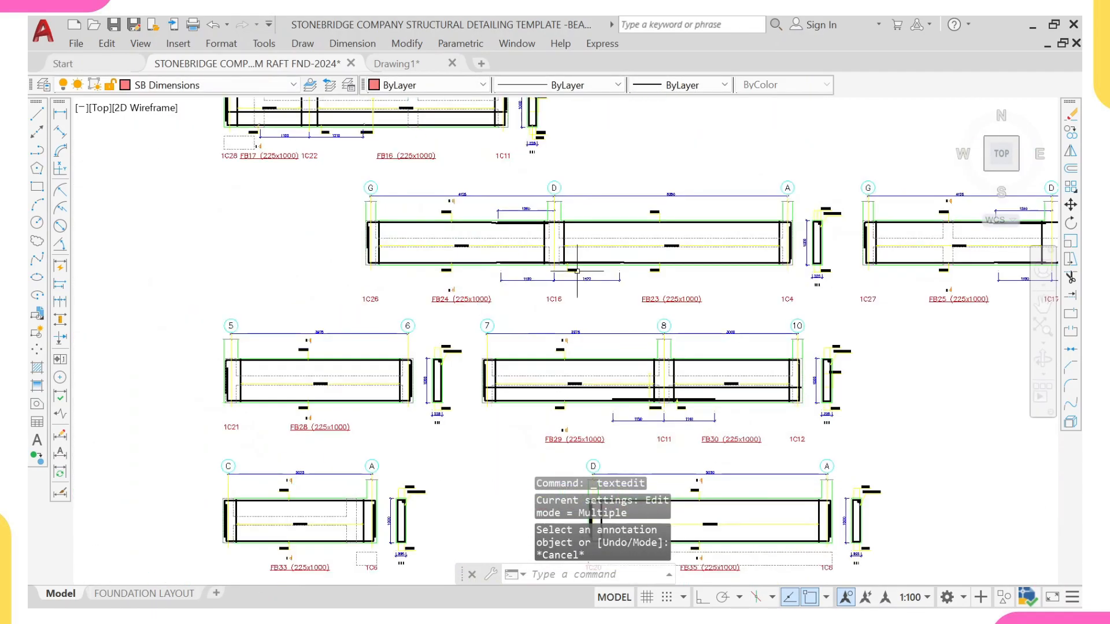
{"action": "middle_click_drag", "start_coordinate": [466, 427], "coordinate": [229, 422]}
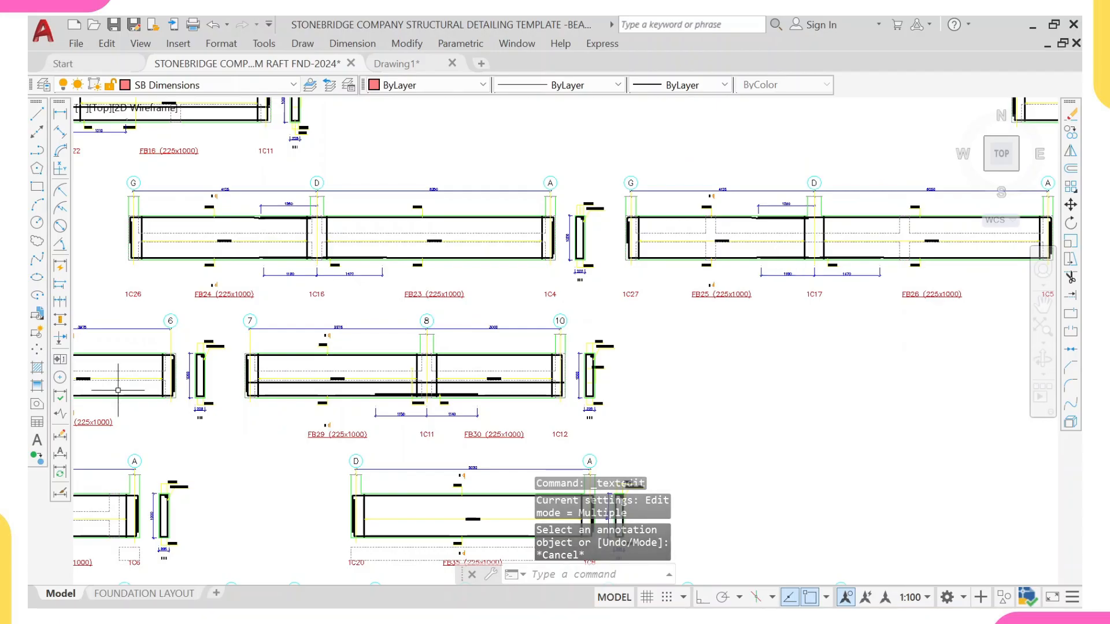
{"action": "scroll", "coordinate": [243, 440], "scroll_direction": "up", "scroll_amount": 2}
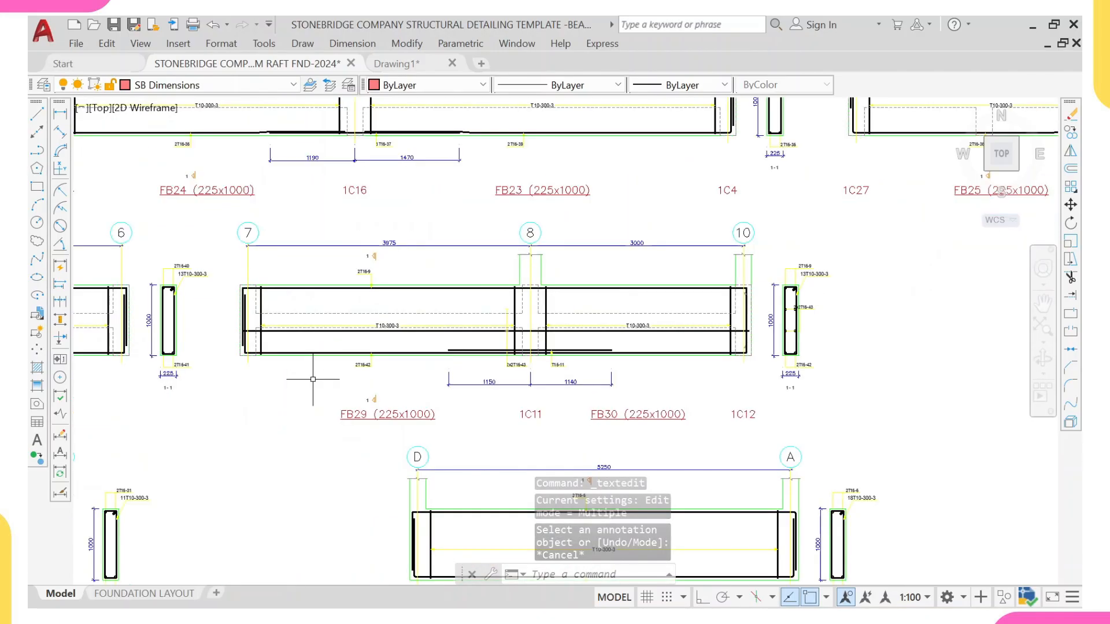
{"action": "left_click", "coordinate": [218, 212]}
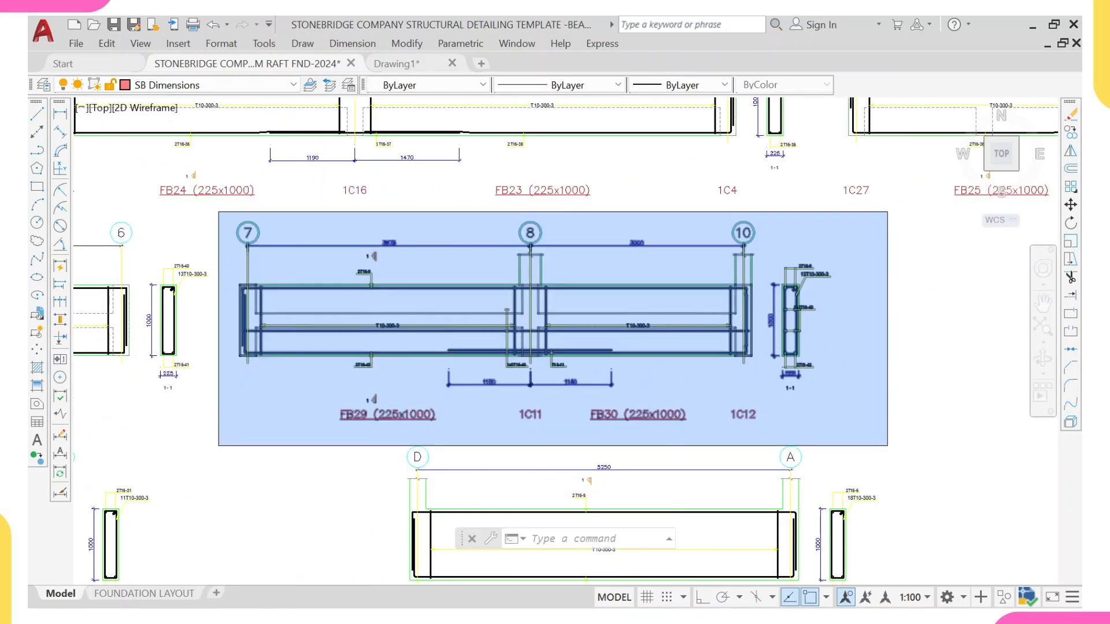
{"action": "left_click", "coordinate": [911, 466]}
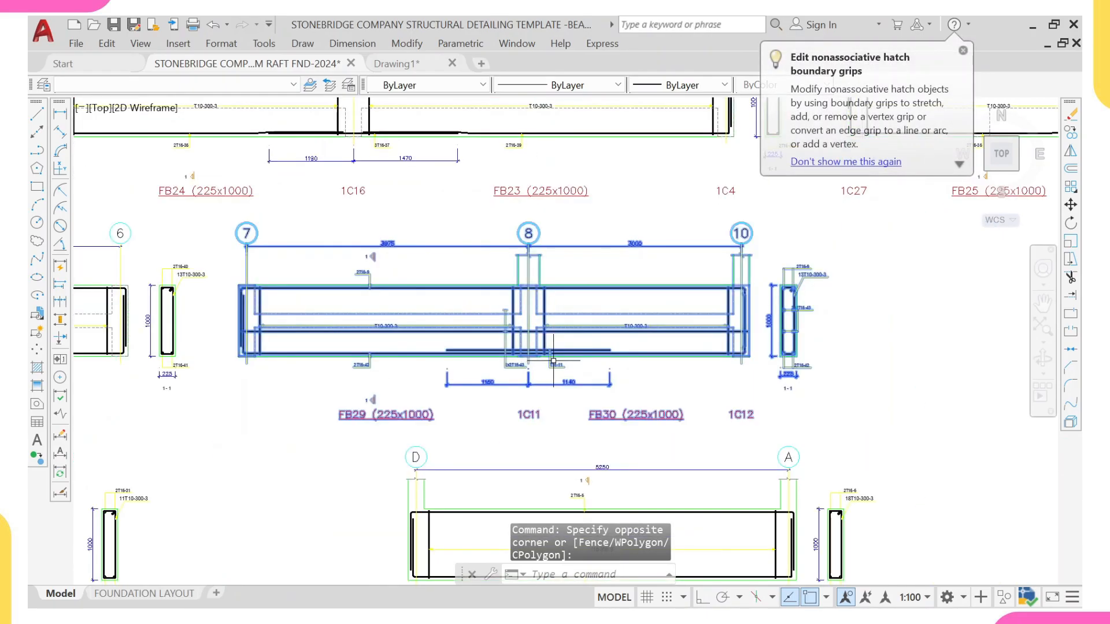
{"action": "scroll", "coordinate": [774, 312], "scroll_direction": "up", "scroll_amount": 2}
{"action": "type", "text": "e"}
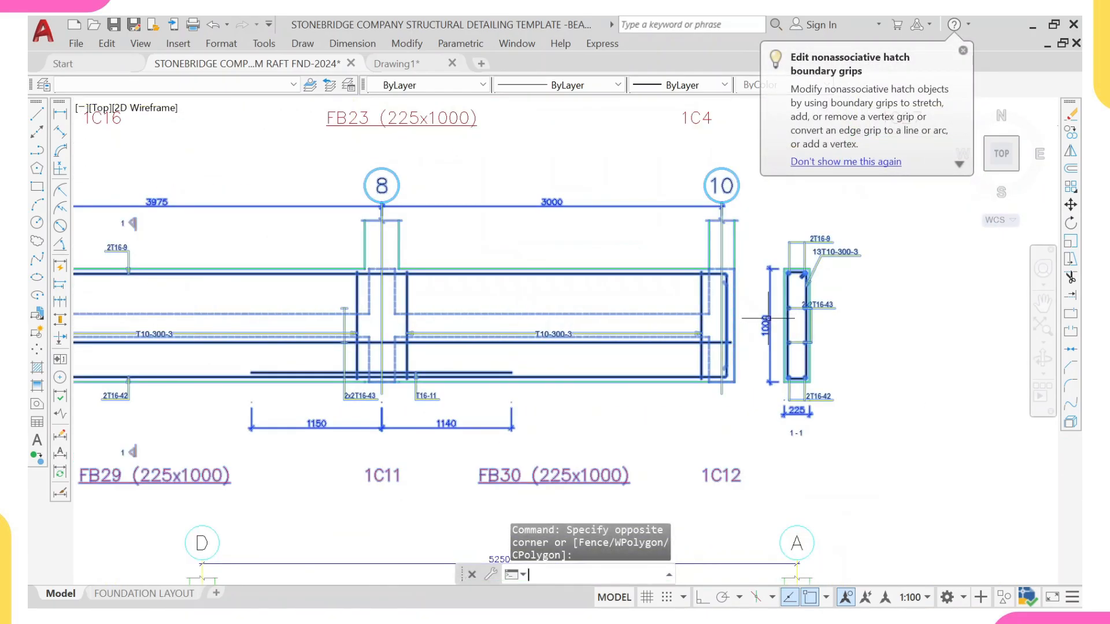
{"action": "key", "text": "Return"}
{"action": "key", "text": "Return"}
Step: Copy the GROUND BEAM 4 label into the slab panel below grid D between grids 2 and 3 on the plan
{"action": "scroll", "coordinate": [752, 313], "scroll_direction": "down", "scroll_amount": 6}
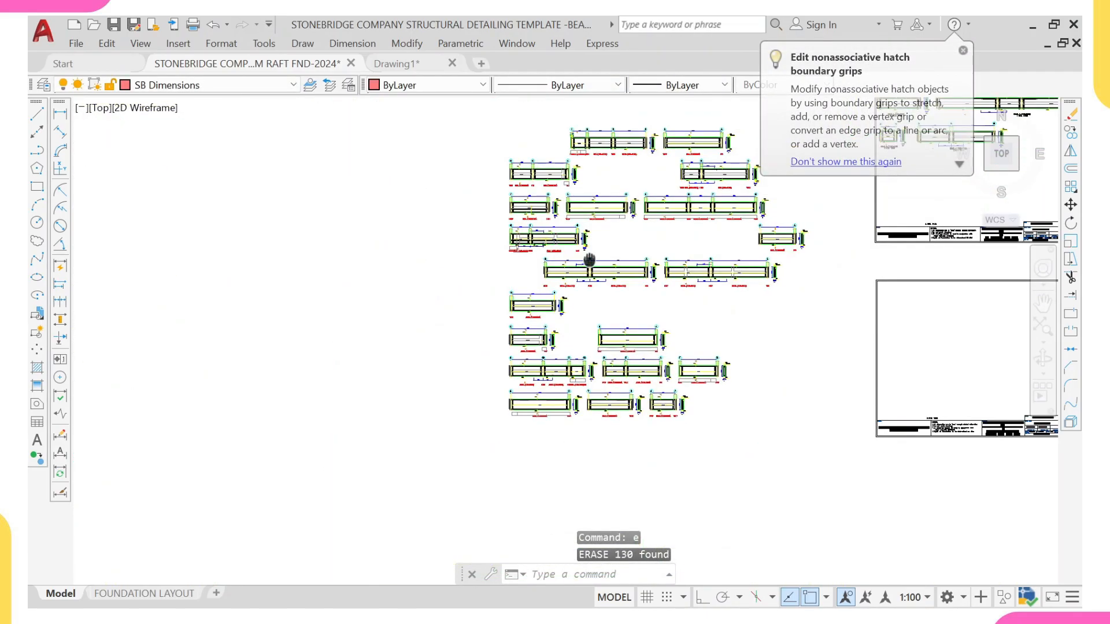
{"action": "scroll", "coordinate": [521, 192], "scroll_direction": "up", "scroll_amount": 6}
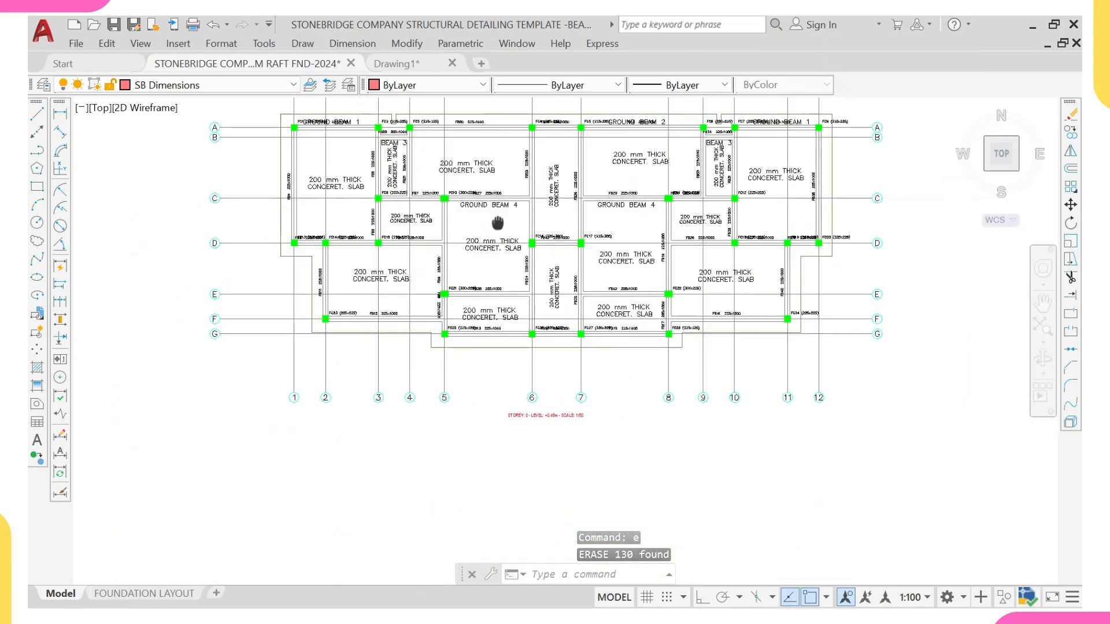
{"action": "scroll", "coordinate": [507, 260], "scroll_direction": "up", "scroll_amount": 2}
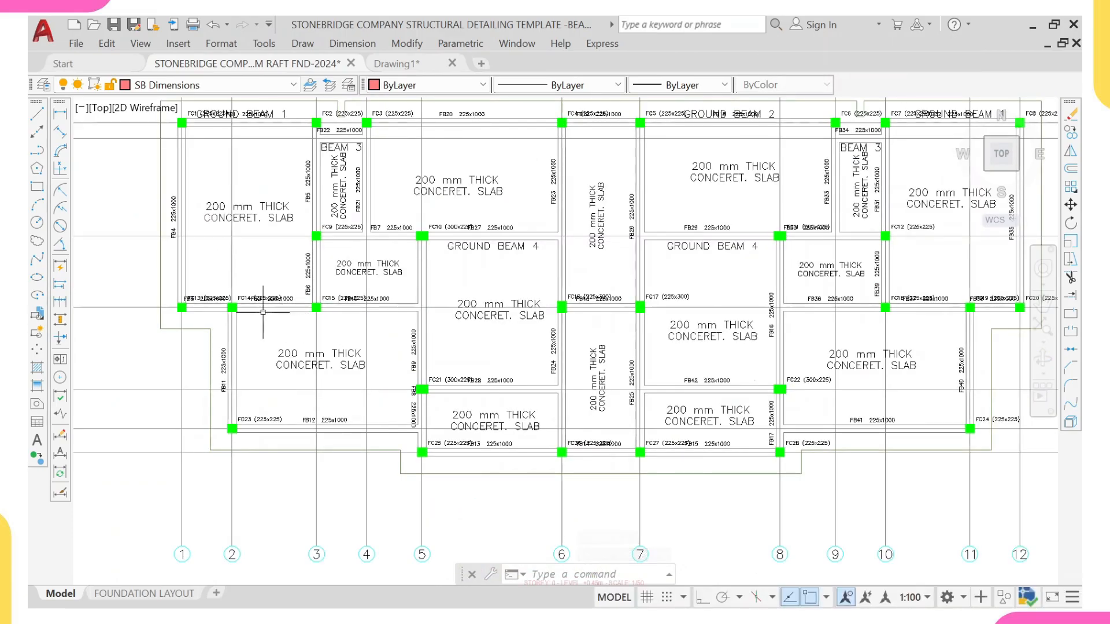
{"action": "middle_click_drag", "start_coordinate": [699, 285], "coordinate": [627, 286]}
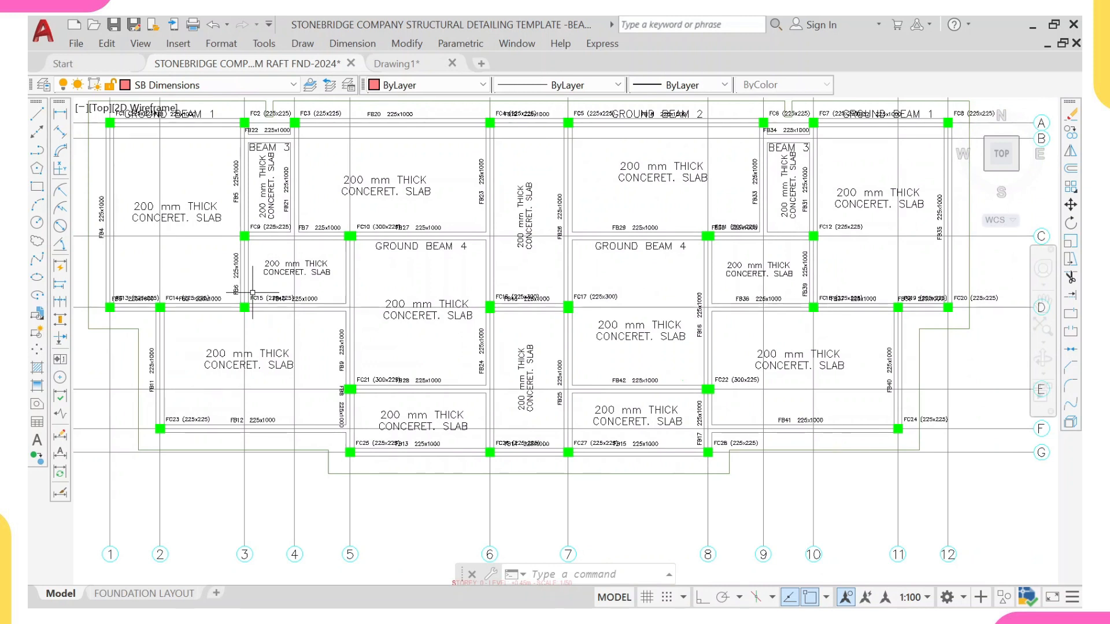
{"action": "left_click", "coordinate": [400, 245]}
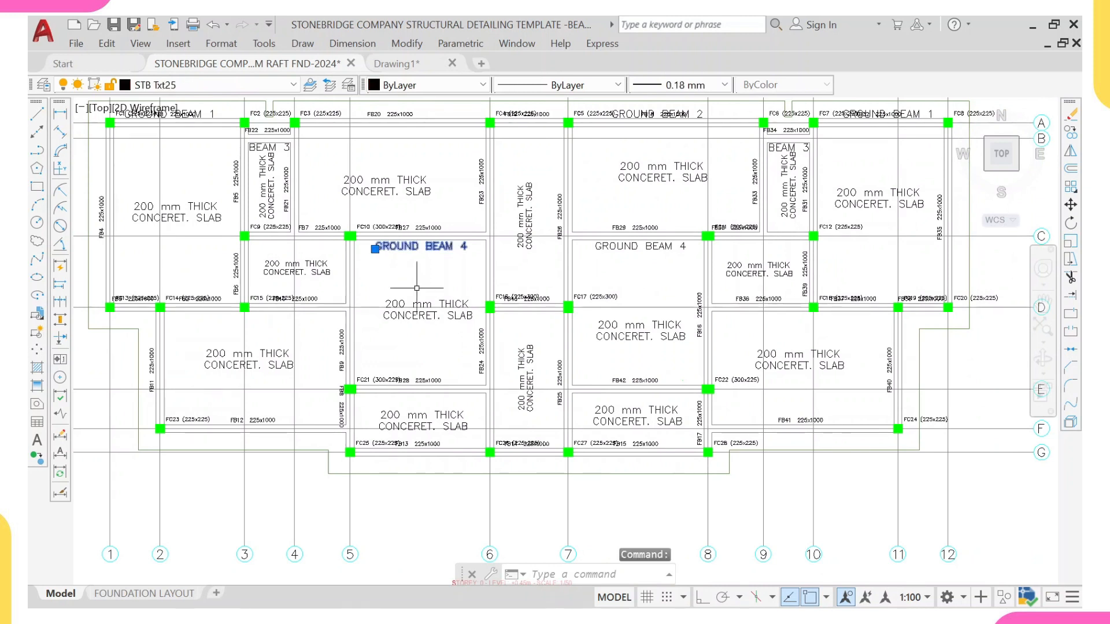
{"action": "type", "text": "co"}
{"action": "key", "text": "Return"}
{"action": "left_click", "coordinate": [406, 244]}
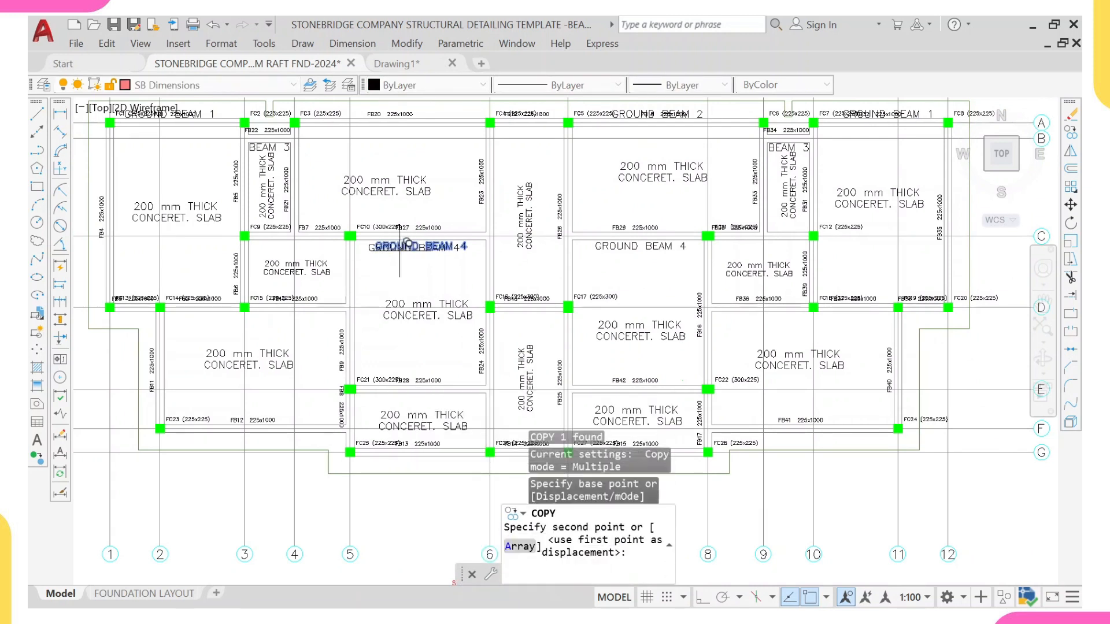
{"action": "left_click", "coordinate": [232, 317]}
{"action": "scroll", "coordinate": [219, 327], "scroll_direction": "up", "scroll_amount": 4}
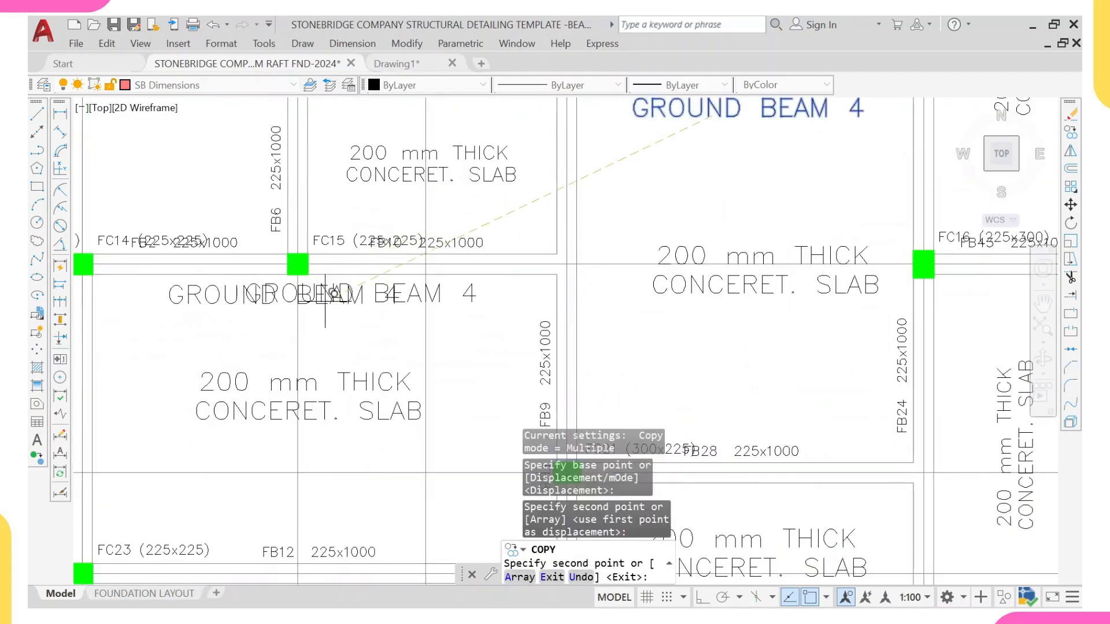
Step: Change the copied plan label's beam number so it reads GROUND BEAM 5
{"action": "key", "text": "Escape"}
{"action": "left_click", "coordinate": [365, 296]}
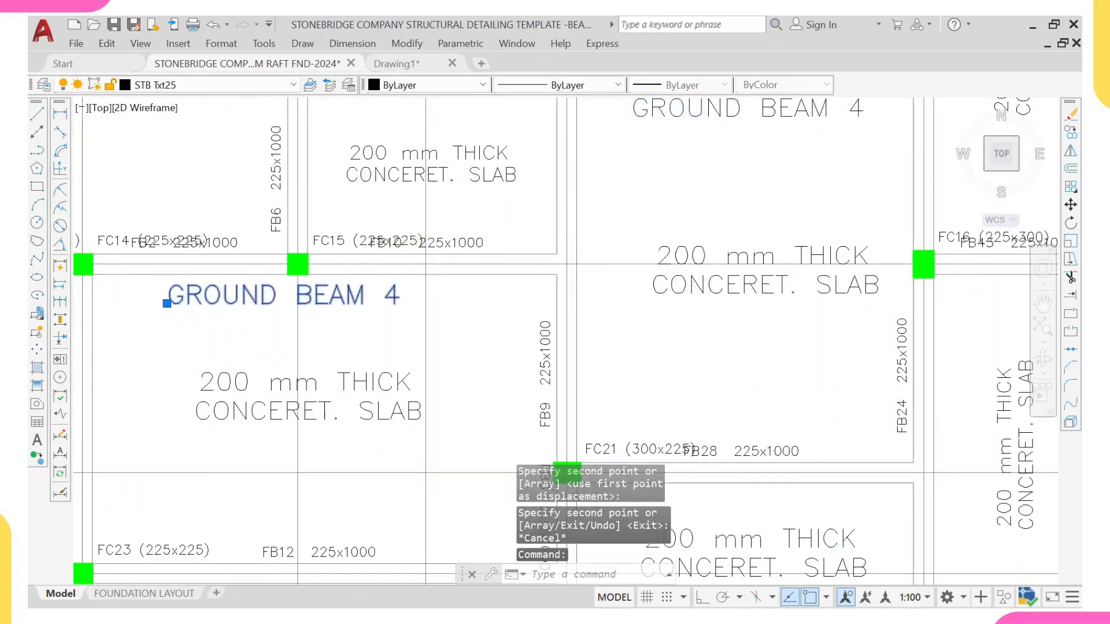
{"action": "double_click", "coordinate": [393, 295]}
{"action": "scroll", "coordinate": [398, 292], "scroll_direction": "up", "scroll_amount": 2}
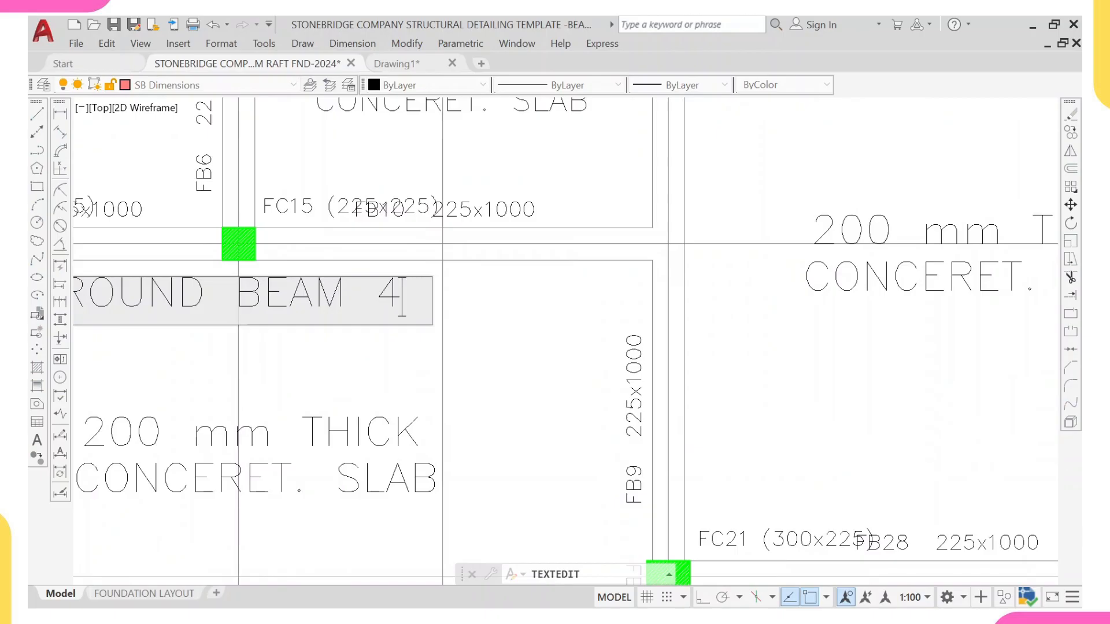
{"action": "key", "text": "BackSpace"}
{"action": "type", "text": "5"}
{"action": "left_click", "coordinate": [421, 384]}
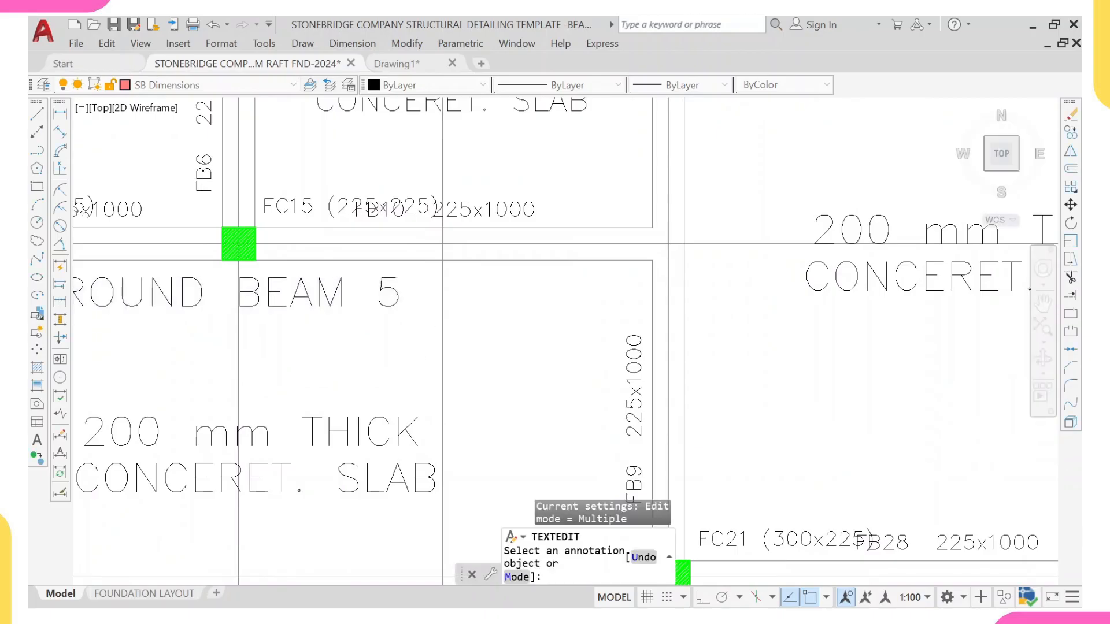
{"action": "left_click", "coordinate": [398, 292]}
{"action": "left_click", "coordinate": [421, 274]}
{"action": "left_click", "coordinate": [421, 274]}
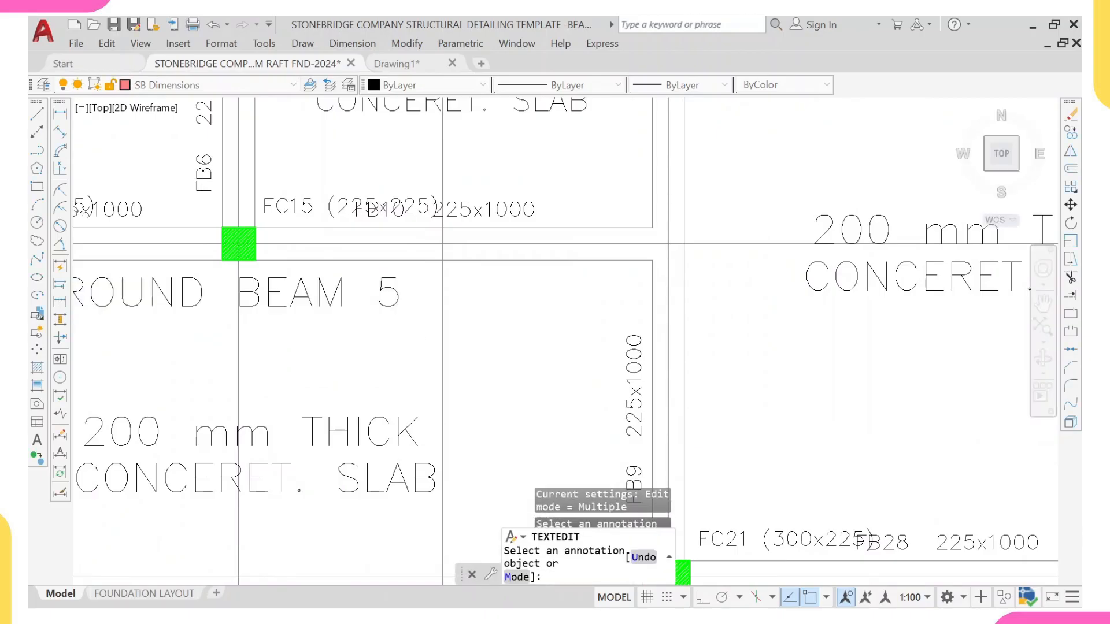
{"action": "key", "text": "Escape"}
Step: Copy the GROUND BEAM 5 label into the slab panel below grid D near columns FC18 and FC19
{"action": "left_click", "coordinate": [380, 299]}
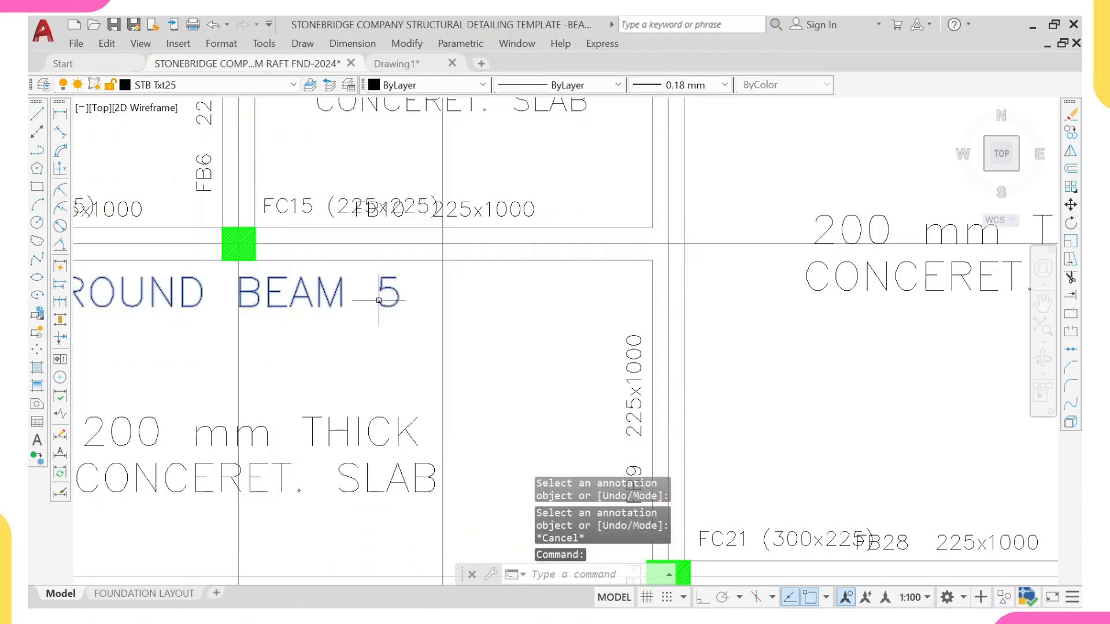
{"action": "type", "text": "co"}
{"action": "key", "text": "Return"}
{"action": "left_click", "coordinate": [369, 286]}
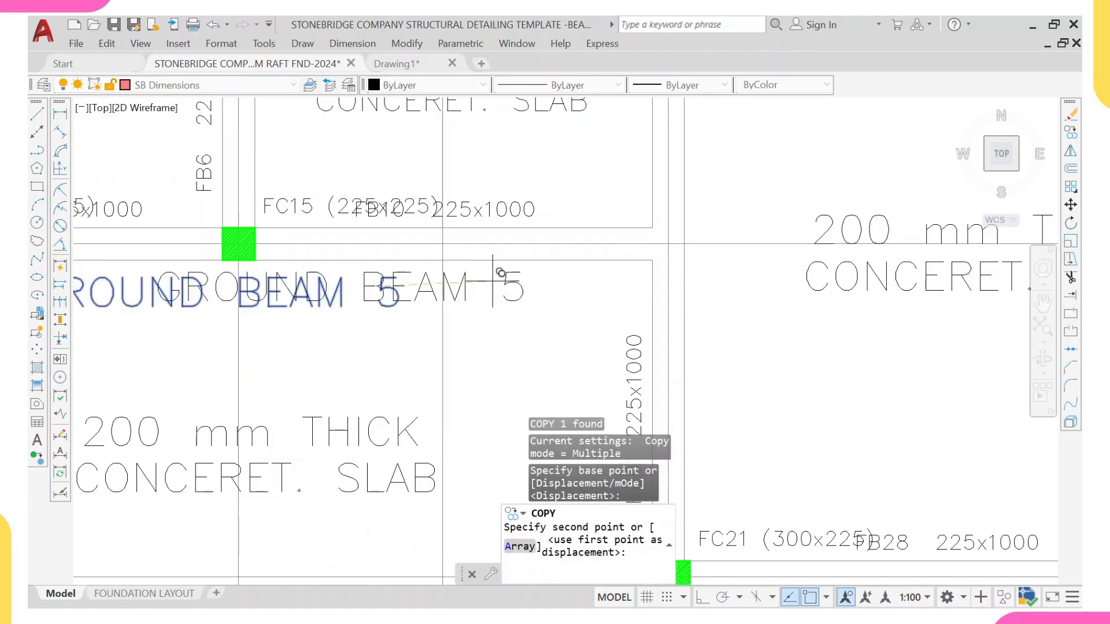
{"action": "scroll", "coordinate": [494, 283], "scroll_direction": "down", "scroll_amount": 10}
{"action": "scroll", "coordinate": [654, 298], "scroll_direction": "up", "scroll_amount": 7}
{"action": "scroll", "coordinate": [550, 286], "scroll_direction": "up", "scroll_amount": 3}
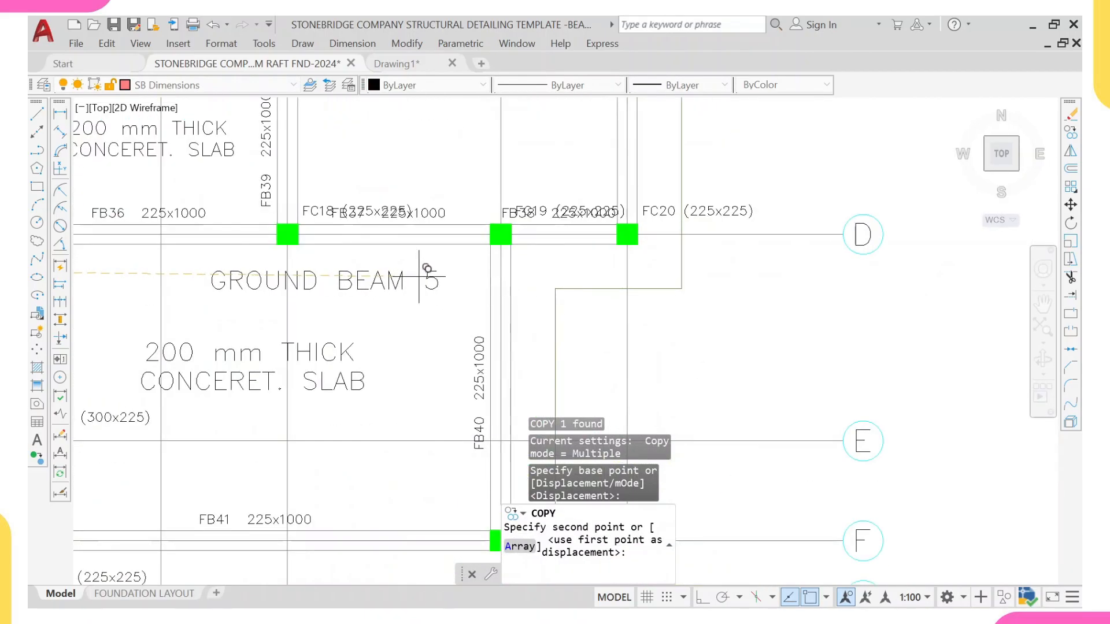
{"action": "left_click", "coordinate": [387, 263]}
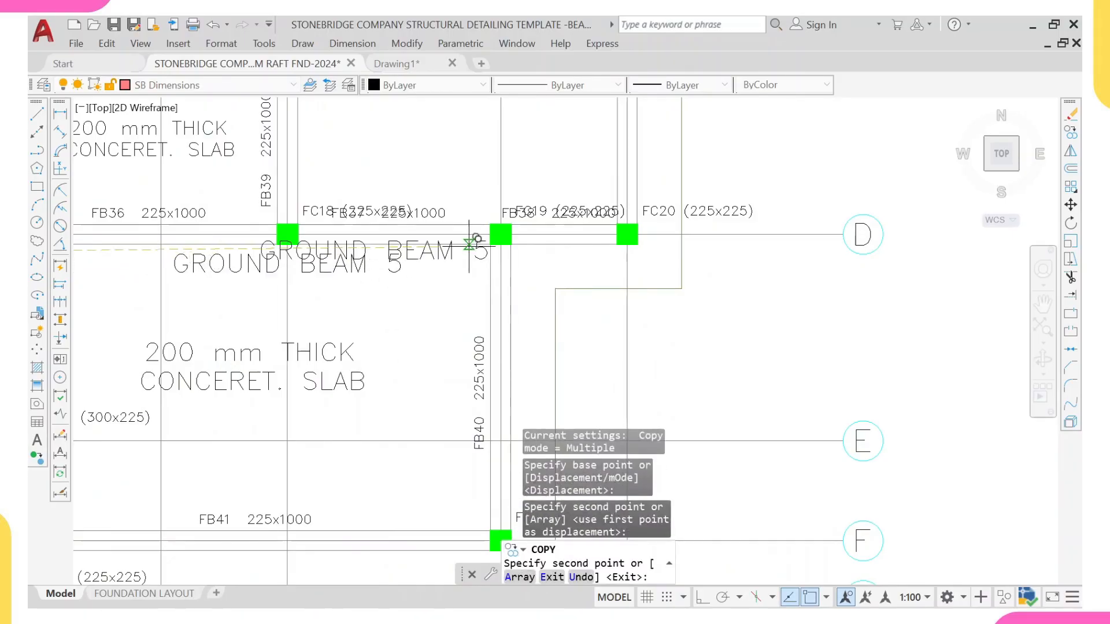
{"action": "key", "text": "Escape"}
Step: Retype the beam number of the copied label below grid D as 5
{"action": "left_click", "coordinate": [359, 266]}
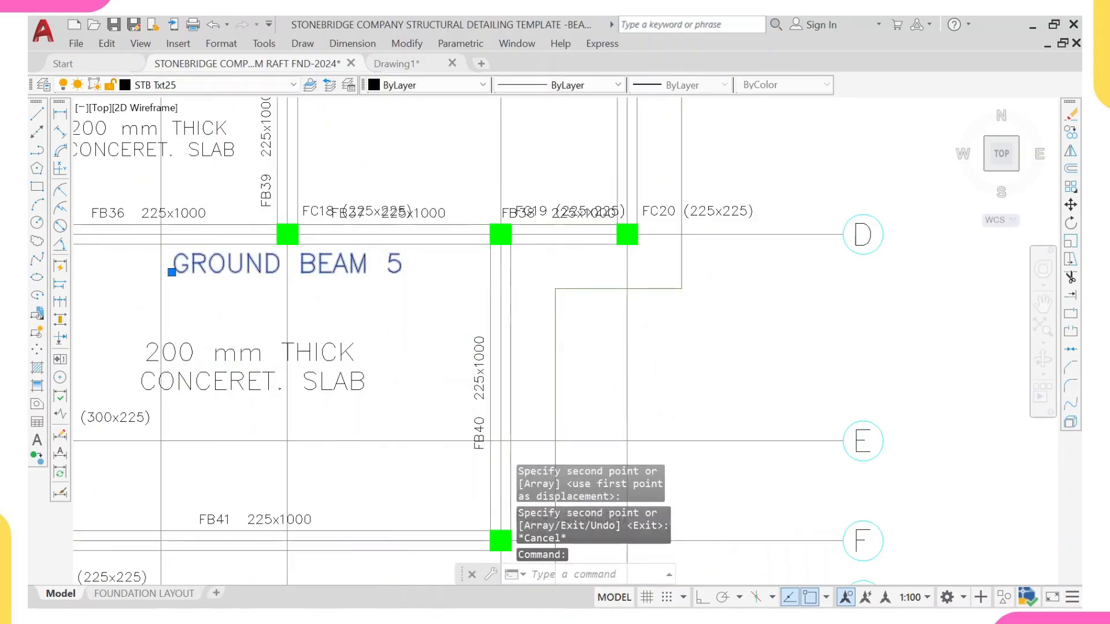
{"action": "double_click", "coordinate": [359, 265]}
{"action": "scroll", "coordinate": [440, 266], "scroll_direction": "up", "scroll_amount": 2}
{"action": "left_click", "coordinate": [381, 261]}
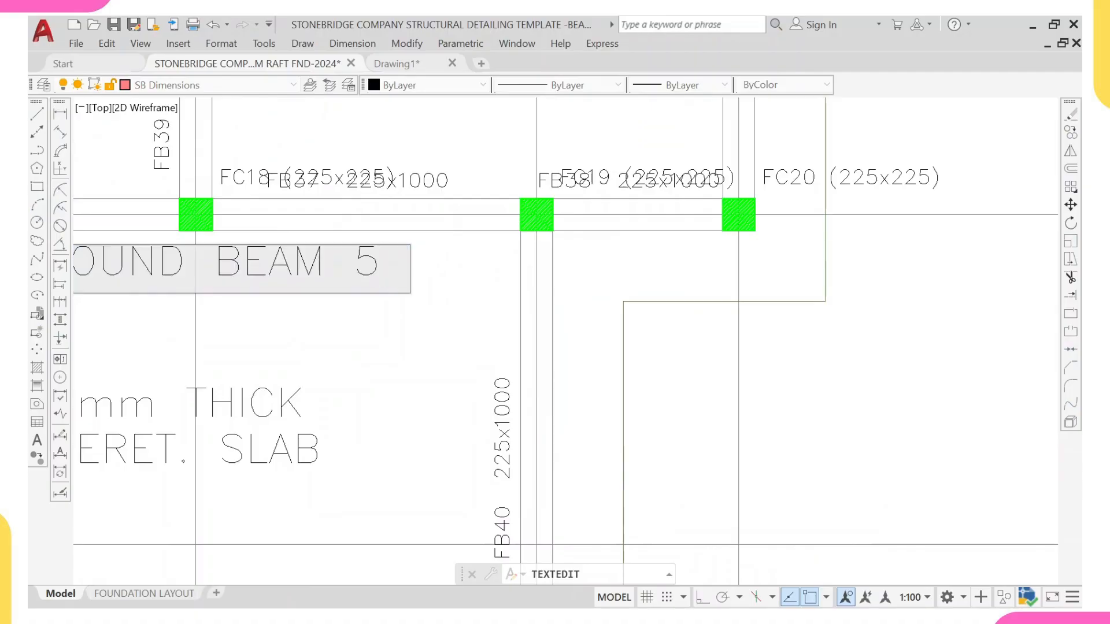
{"action": "key", "text": "BackSpace"}
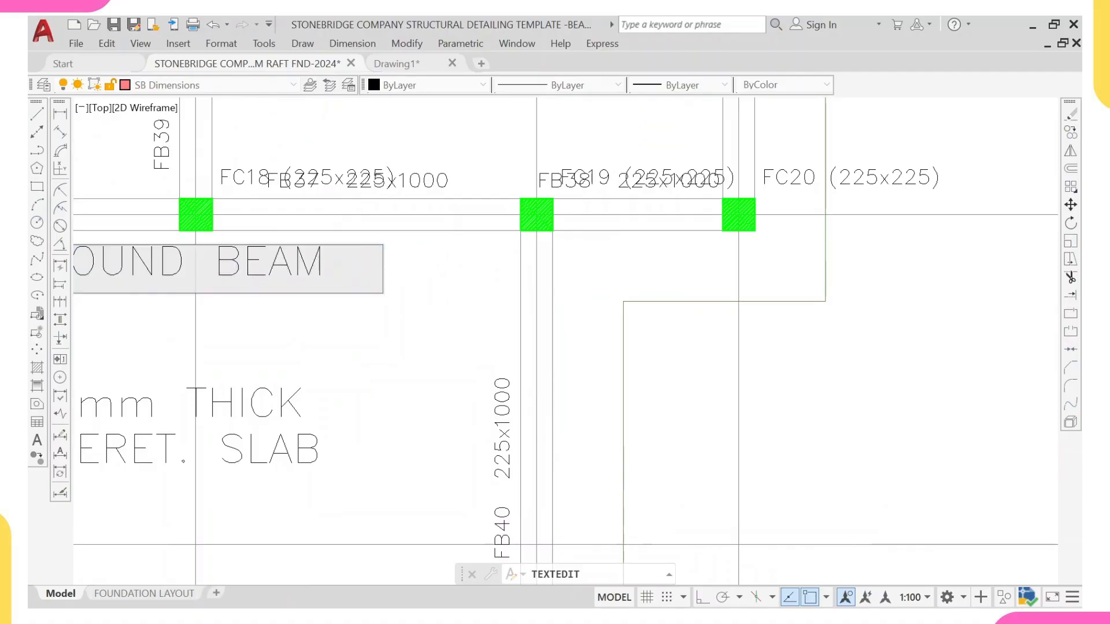
{"action": "type", "text": "5"}
{"action": "left_click", "coordinate": [385, 322]}
{"action": "scroll", "coordinate": [384, 328], "scroll_direction": "down", "scroll_amount": 10}
{"action": "key", "text": "Escape"}
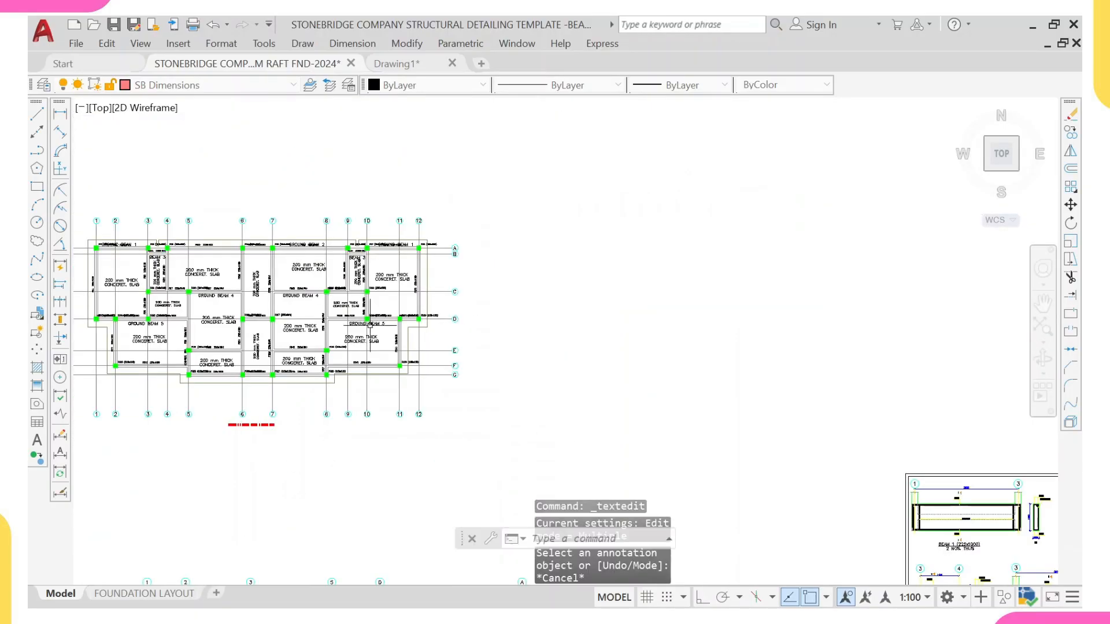
Step: Examine the overlapping column and beam labels along grid D around columns FC13, FC14 and FC15
{"action": "scroll", "coordinate": [424, 329], "scroll_direction": "up", "scroll_amount": 5}
{"action": "scroll", "coordinate": [424, 328], "scroll_direction": "down", "scroll_amount": 1}
{"action": "scroll", "coordinate": [127, 318], "scroll_direction": "up", "scroll_amount": 4}
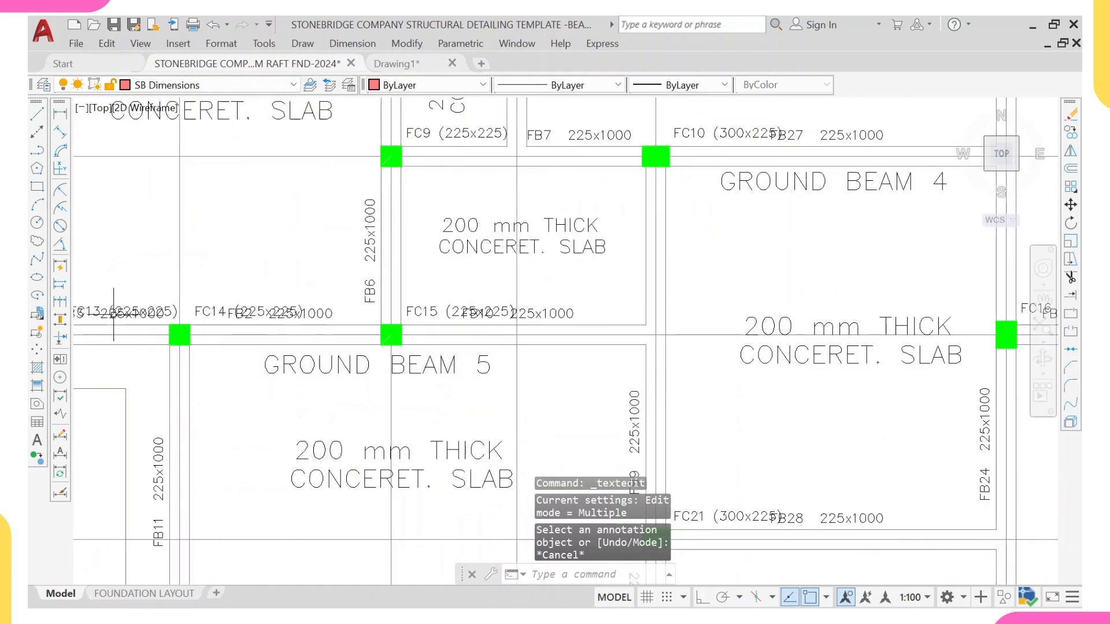
{"action": "scroll", "coordinate": [126, 319], "scroll_direction": "up", "scroll_amount": 6}
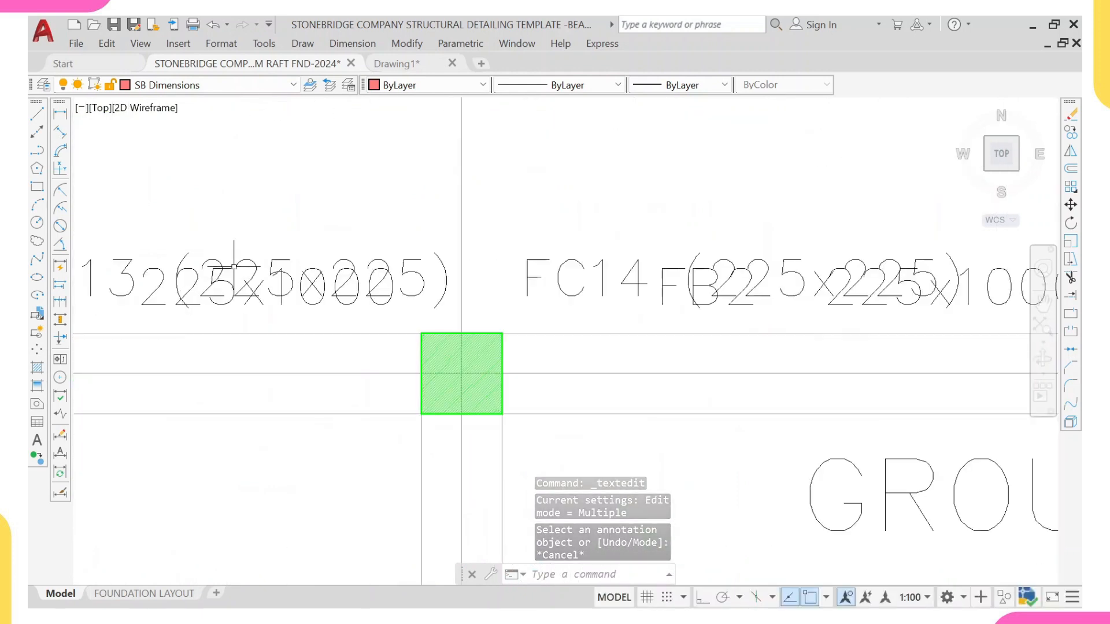
{"action": "middle_click_drag", "start_coordinate": [248, 259], "coordinate": [423, 276]}
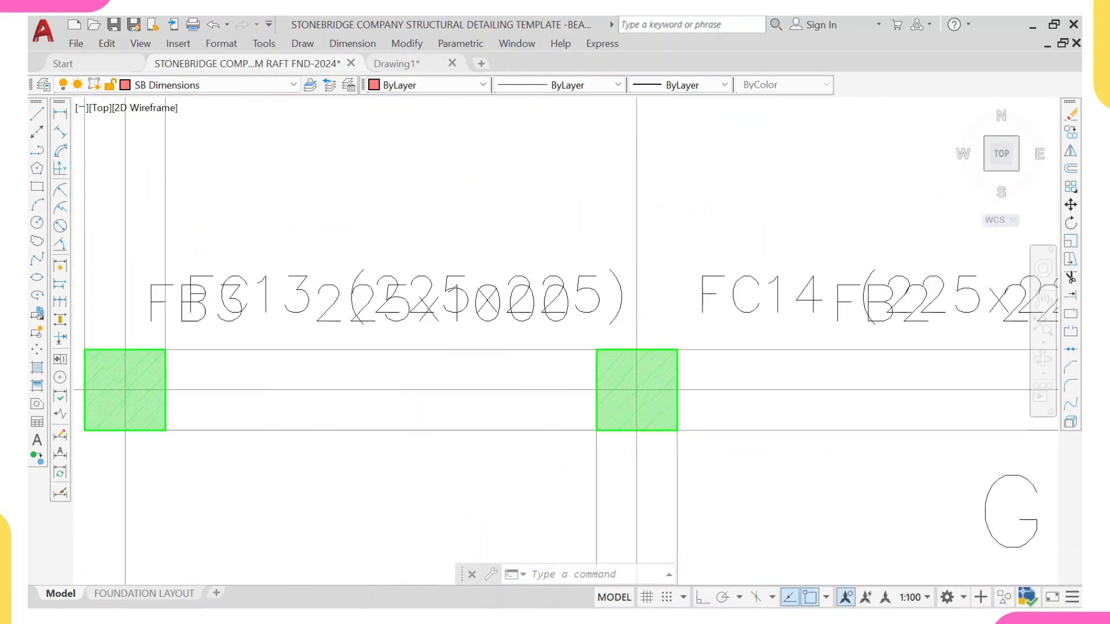
{"action": "left_click", "coordinate": [398, 319]}
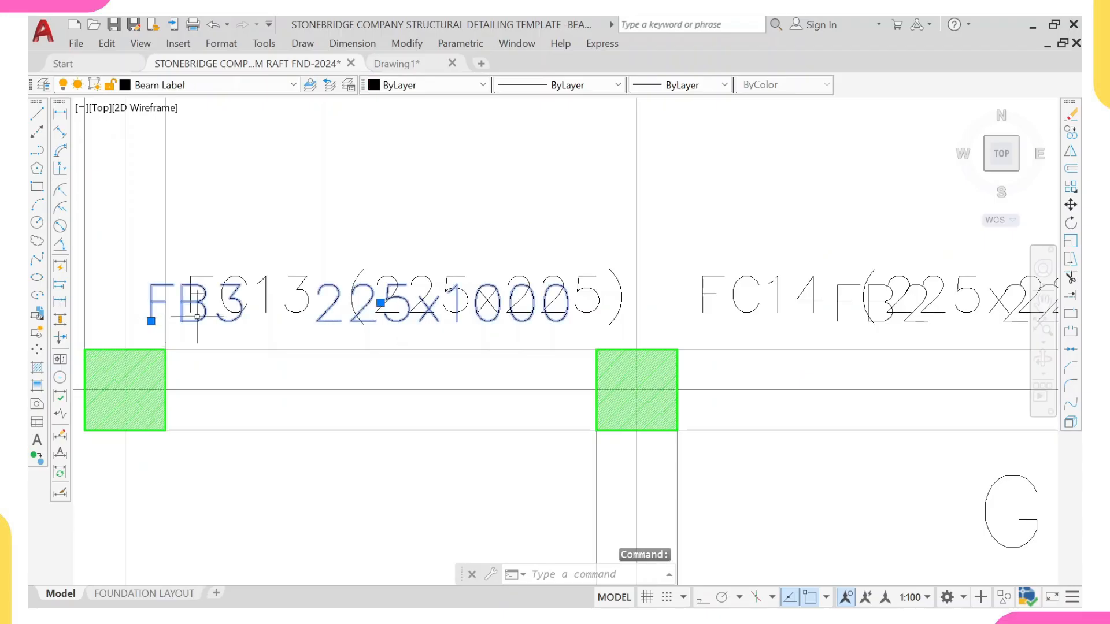
{"action": "scroll", "coordinate": [259, 321], "scroll_direction": "down", "scroll_amount": 4}
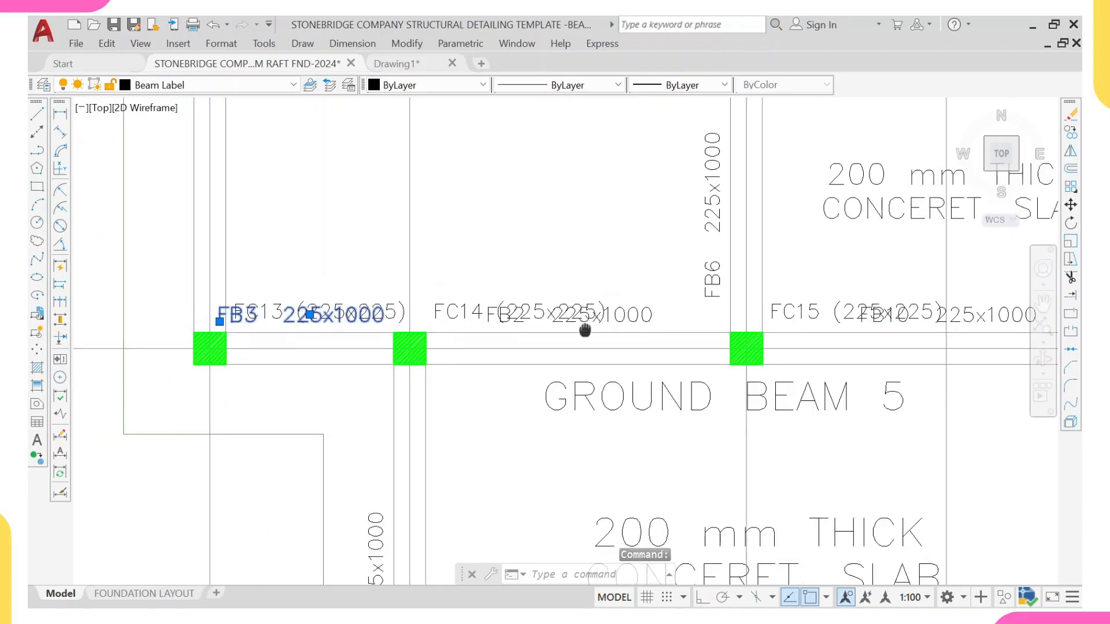
{"action": "middle_click_drag", "start_coordinate": [584, 330], "coordinate": [440, 333]}
{"action": "scroll", "coordinate": [725, 309], "scroll_direction": "up", "scroll_amount": 4}
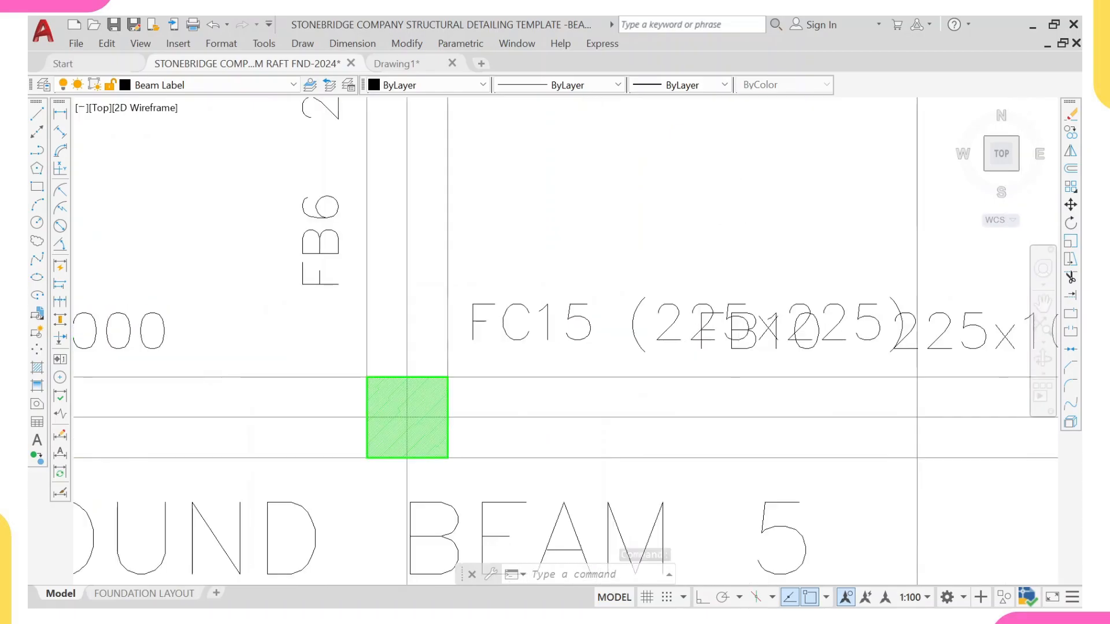
{"action": "left_click", "coordinate": [966, 350]}
{"action": "scroll", "coordinate": [855, 348], "scroll_direction": "up", "scroll_amount": 2}
{"action": "middle_click_drag", "start_coordinate": [855, 349], "coordinate": [671, 354]}
{"action": "scroll", "coordinate": [664, 355], "scroll_direction": "down", "scroll_amount": 6}
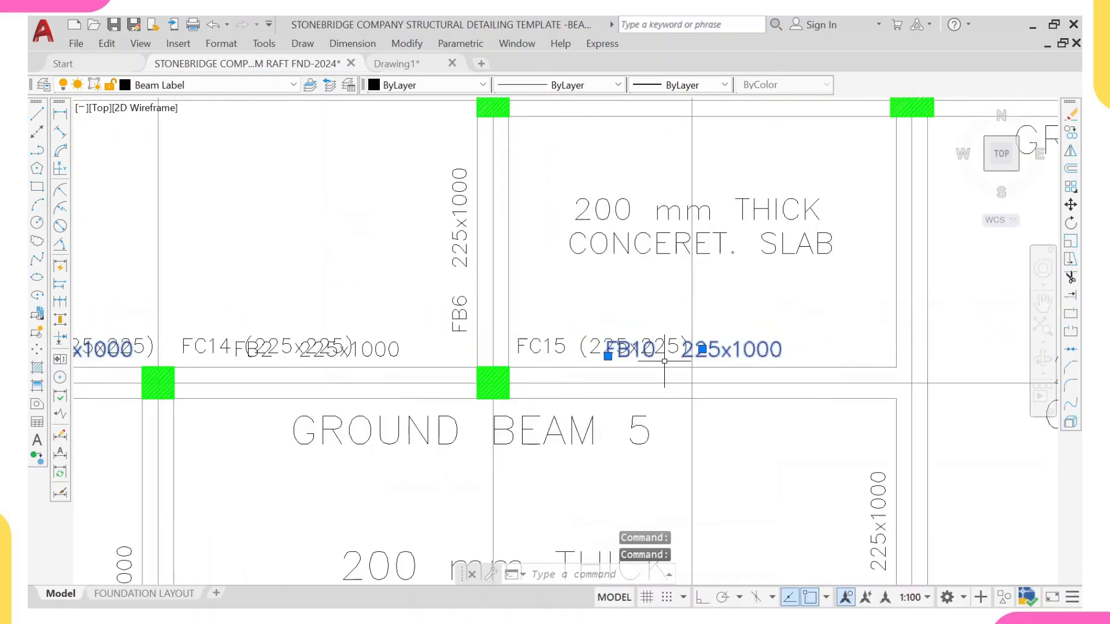
{"action": "key", "text": "Escape"}
Step: Move the FB3/FB2/FB10 beam detail spanning grids 1 to 5 into the detailing sheet beside the grid 6 detail
{"action": "scroll", "coordinate": [617, 398], "scroll_direction": "down", "scroll_amount": 8}
{"action": "middle_click_drag", "start_coordinate": [618, 398], "coordinate": [417, 32]}
{"action": "scroll", "coordinate": [507, 243], "scroll_direction": "down", "scroll_amount": 2}
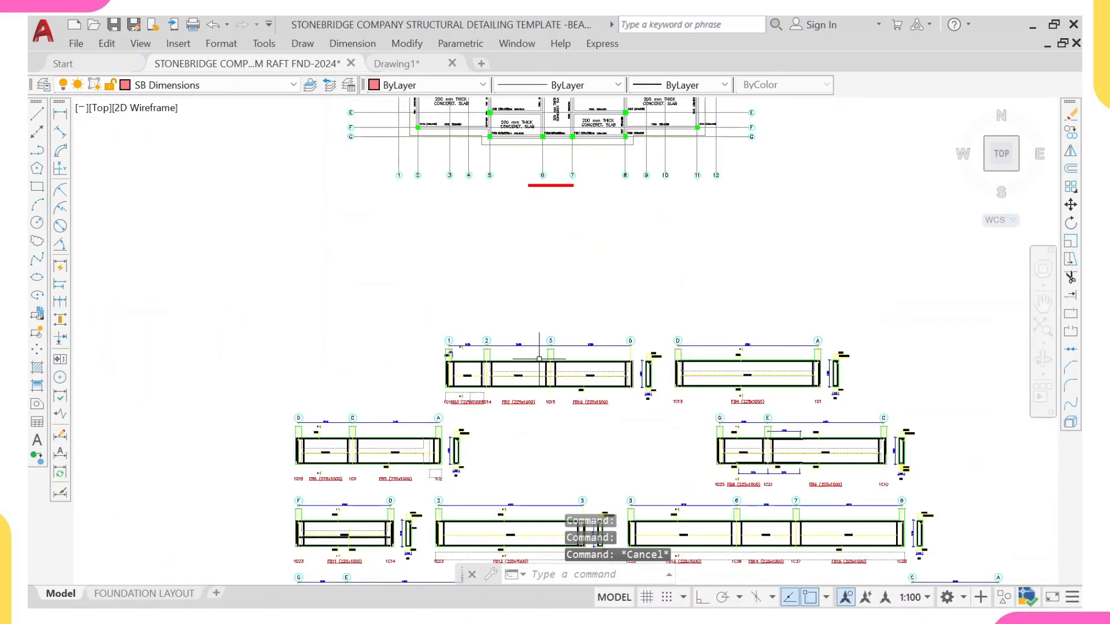
{"action": "scroll", "coordinate": [469, 406], "scroll_direction": "up", "scroll_amount": 6}
{"action": "scroll", "coordinate": [440, 414], "scroll_direction": "down", "scroll_amount": 5}
{"action": "scroll", "coordinate": [440, 413], "scroll_direction": "up", "scroll_amount": 6}
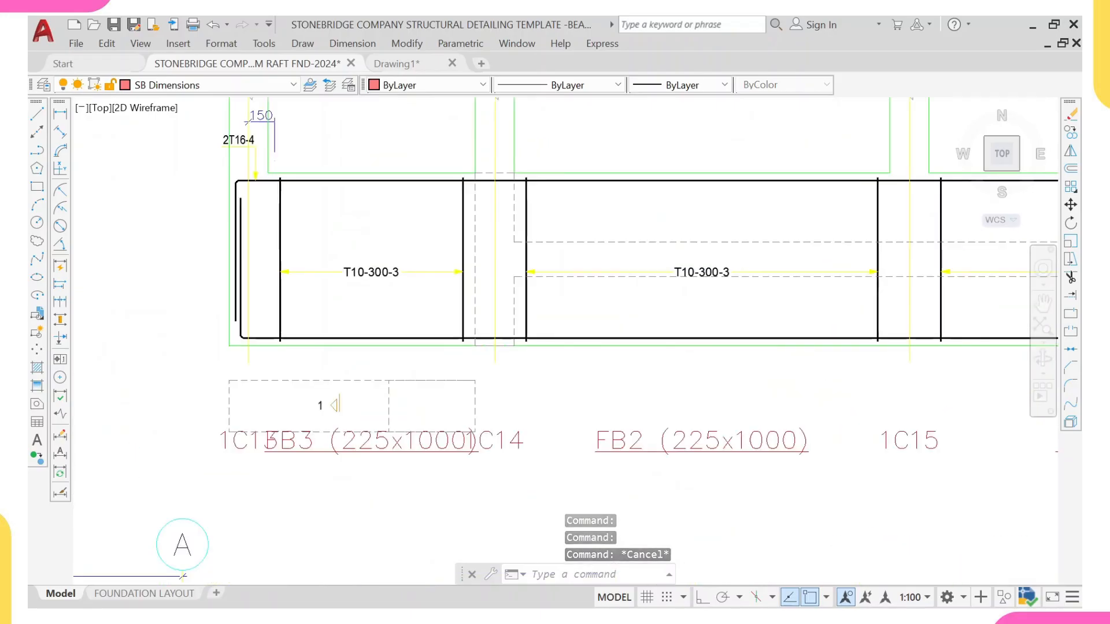
{"action": "scroll", "coordinate": [331, 240], "scroll_direction": "down", "scroll_amount": 8}
{"action": "left_click", "coordinate": [389, 289]}
{"action": "scroll", "coordinate": [573, 398], "scroll_direction": "up", "scroll_amount": 4}
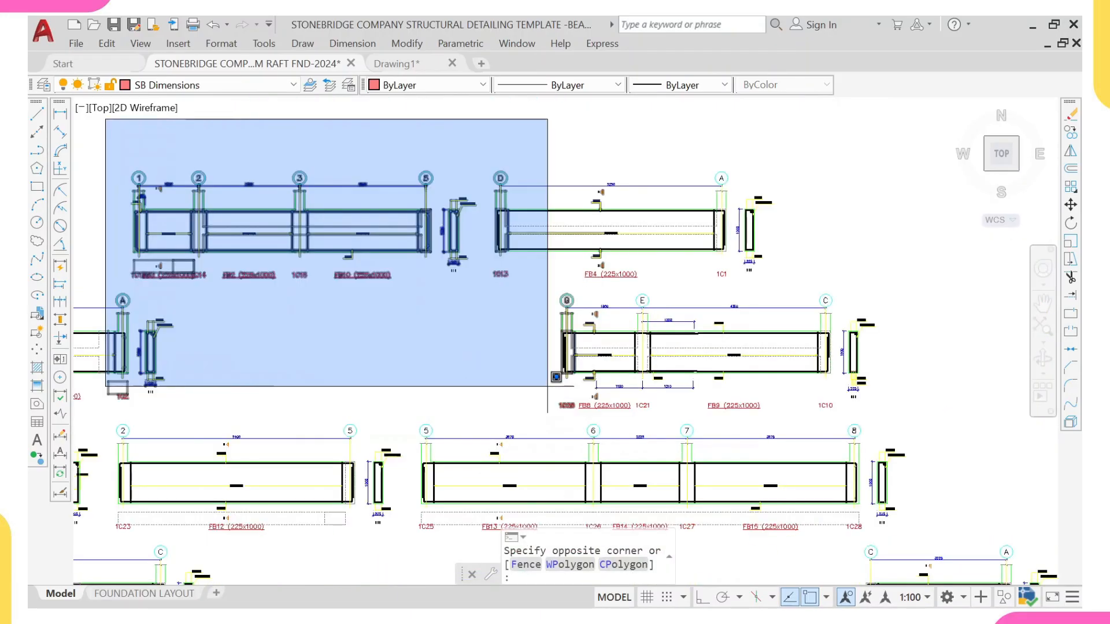
{"action": "left_click", "coordinate": [481, 303]}
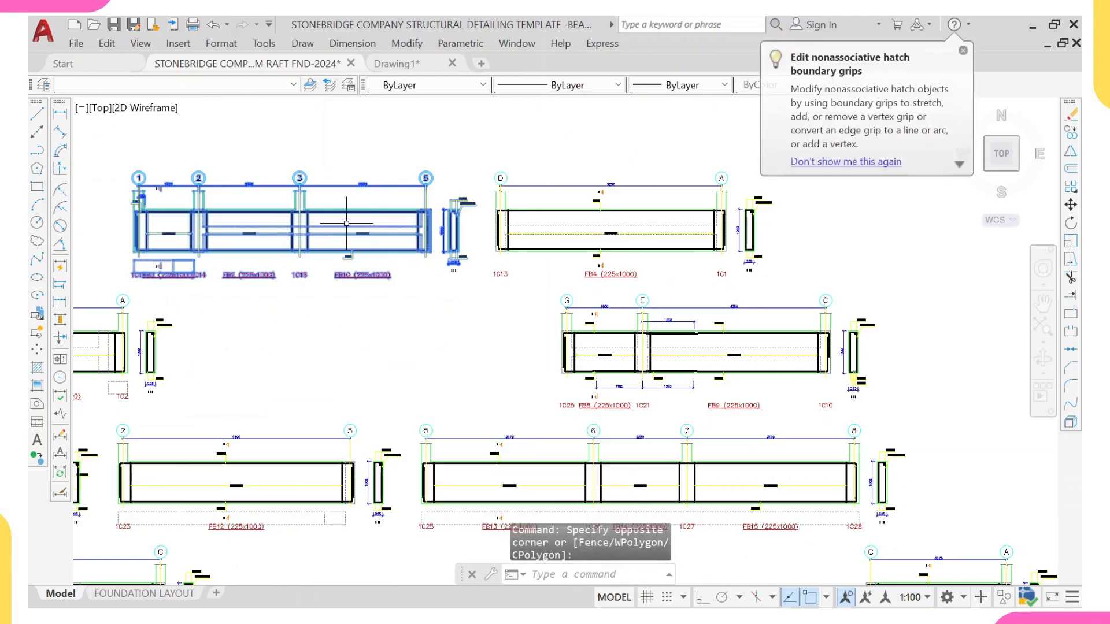
{"action": "type", "text": "m"}
{"action": "key", "text": "Return"}
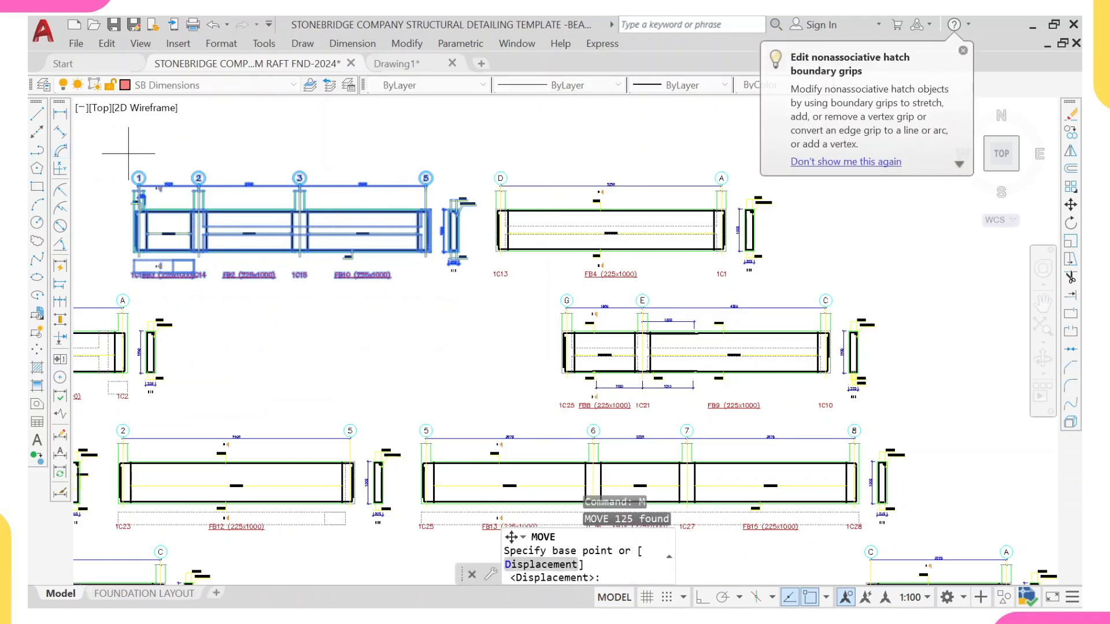
{"action": "scroll", "coordinate": [150, 186], "scroll_direction": "up", "scroll_amount": 5}
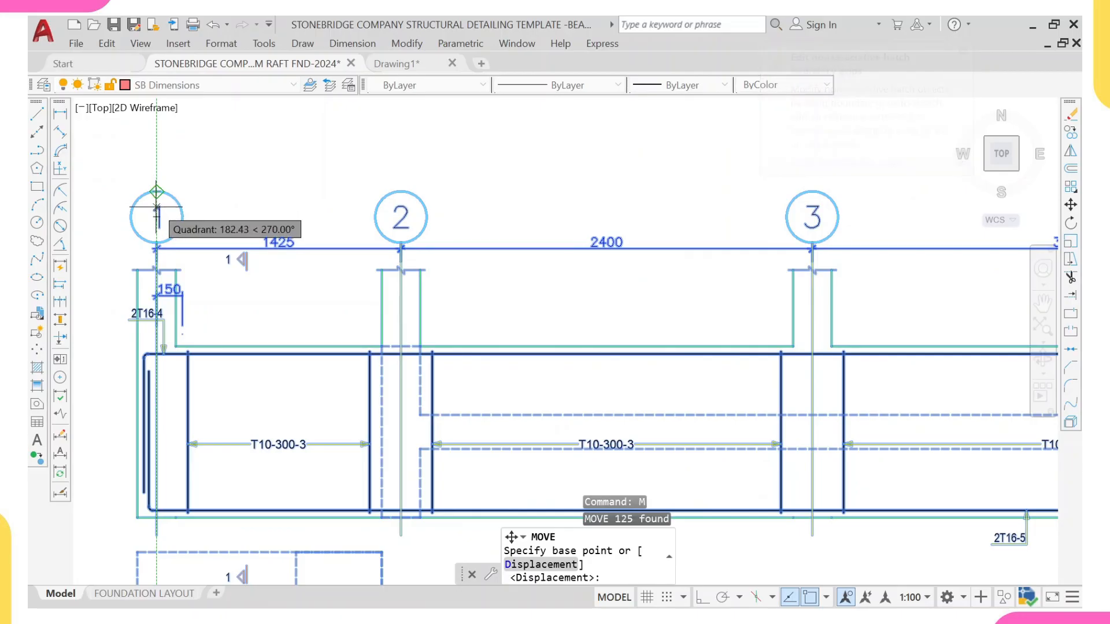
{"action": "left_click", "coordinate": [156, 191]}
{"action": "scroll", "coordinate": [159, 186], "scroll_direction": "down", "scroll_amount": 8}
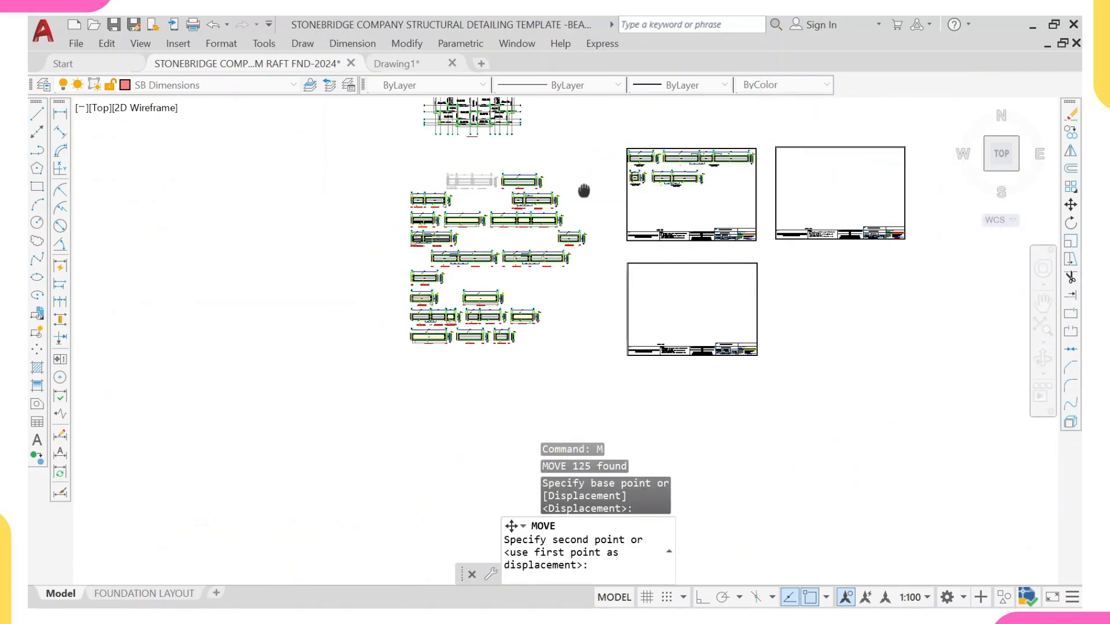
{"action": "scroll", "coordinate": [584, 189], "scroll_direction": "up", "scroll_amount": 6}
{"action": "scroll", "coordinate": [635, 171], "scroll_direction": "up", "scroll_amount": 3}
{"action": "scroll", "coordinate": [578, 159], "scroll_direction": "down", "scroll_amount": 3}
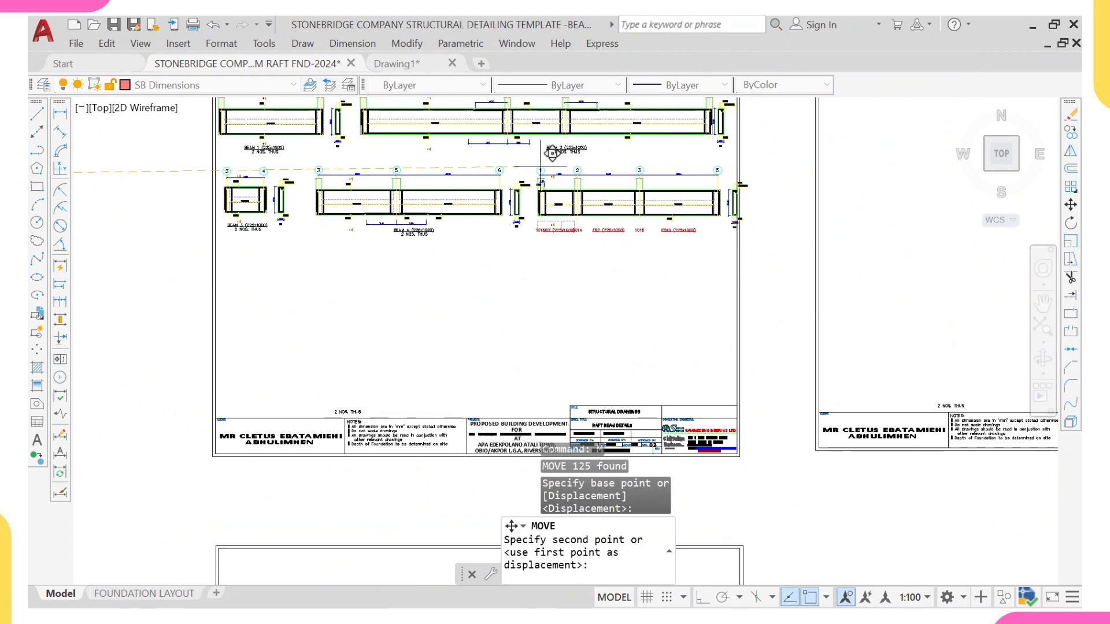
{"action": "scroll", "coordinate": [552, 153], "scroll_direction": "up", "scroll_amount": 5}
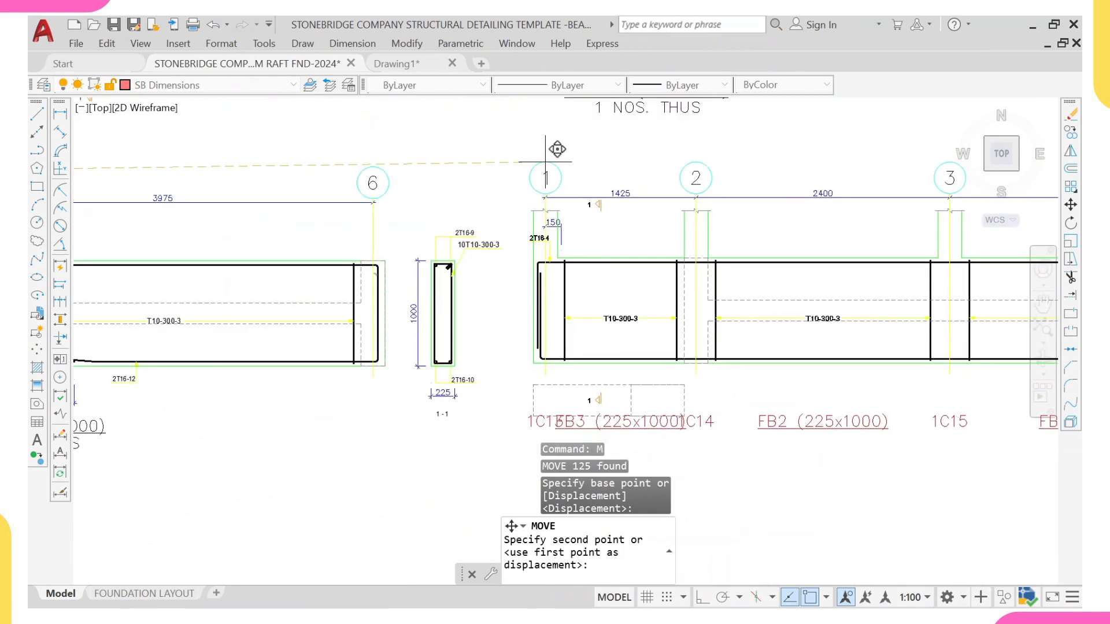
{"action": "left_click", "coordinate": [546, 165]}
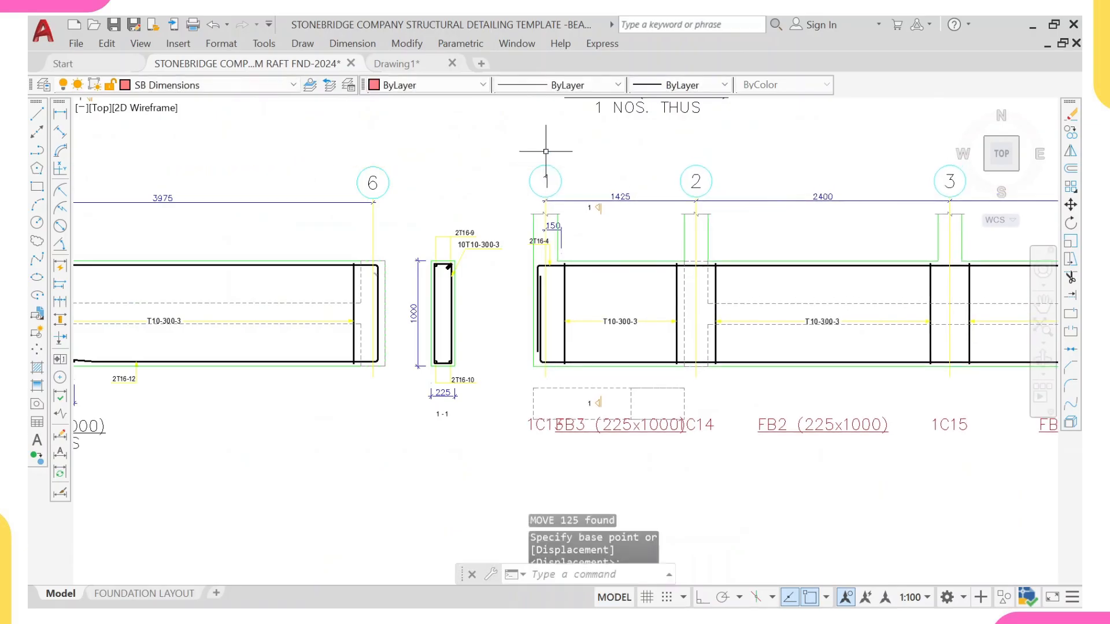
Step: Erase the 150 dimension beside the 2T16-4 bar label at grid 1 of the moved detail
{"action": "scroll", "coordinate": [552, 241], "scroll_direction": "up", "scroll_amount": 5}
{"action": "left_click", "coordinate": [576, 229]}
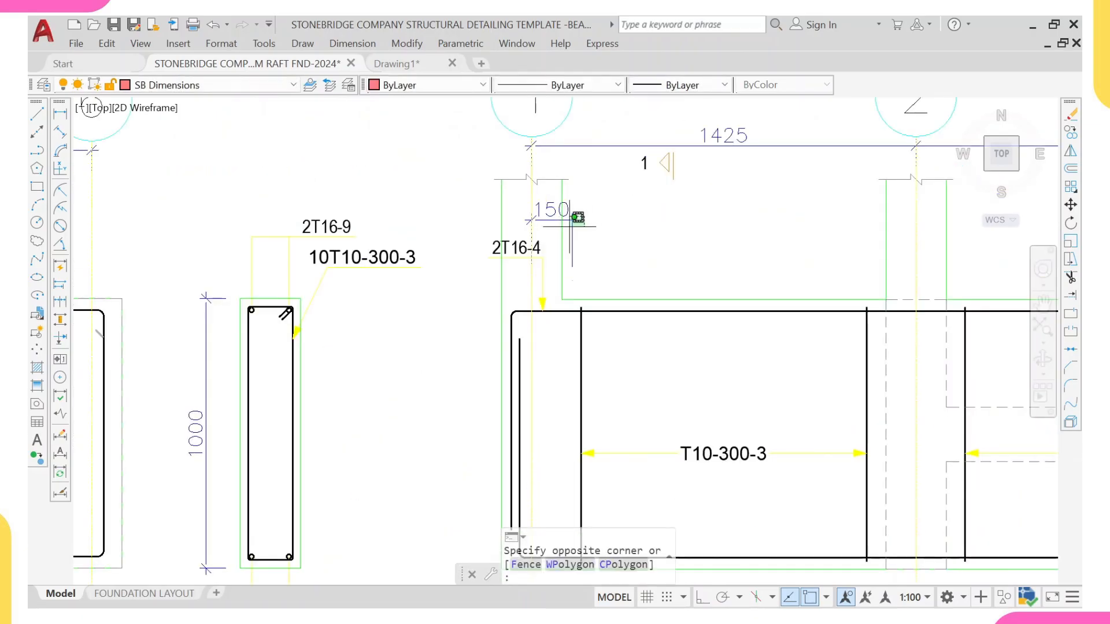
{"action": "left_click", "coordinate": [568, 231]}
{"action": "type", "text": "e"}
{"action": "key", "text": "Return"}
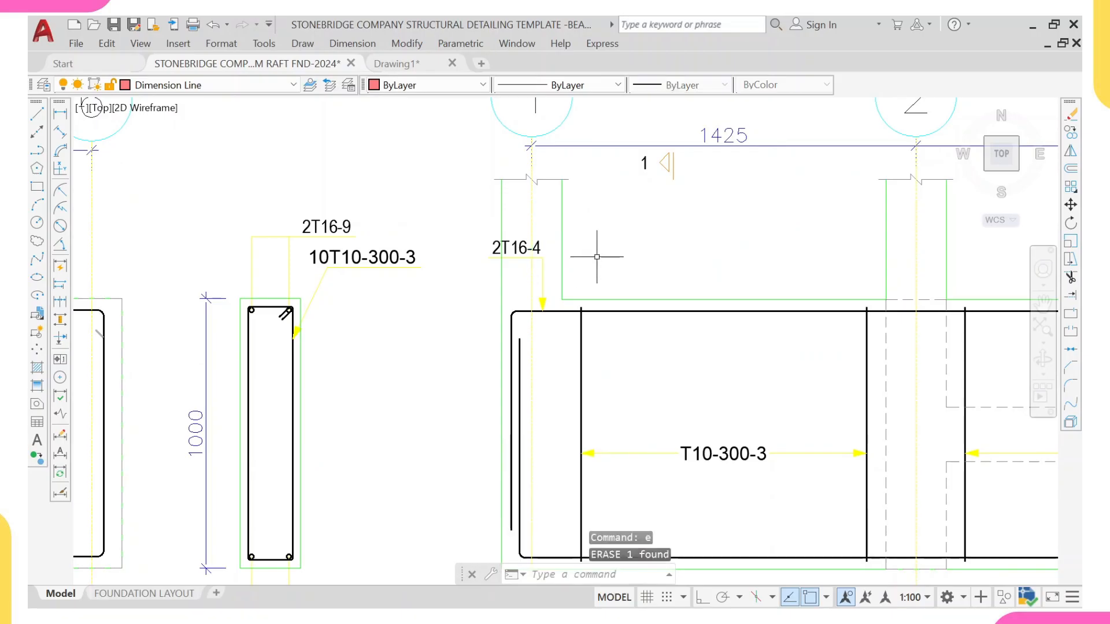
Step: Move the 2T16-4 bar label and its leader into the span between grids 2 and 3
{"action": "scroll", "coordinate": [543, 248], "scroll_direction": "up", "scroll_amount": 2}
{"action": "left_click", "coordinate": [441, 203]}
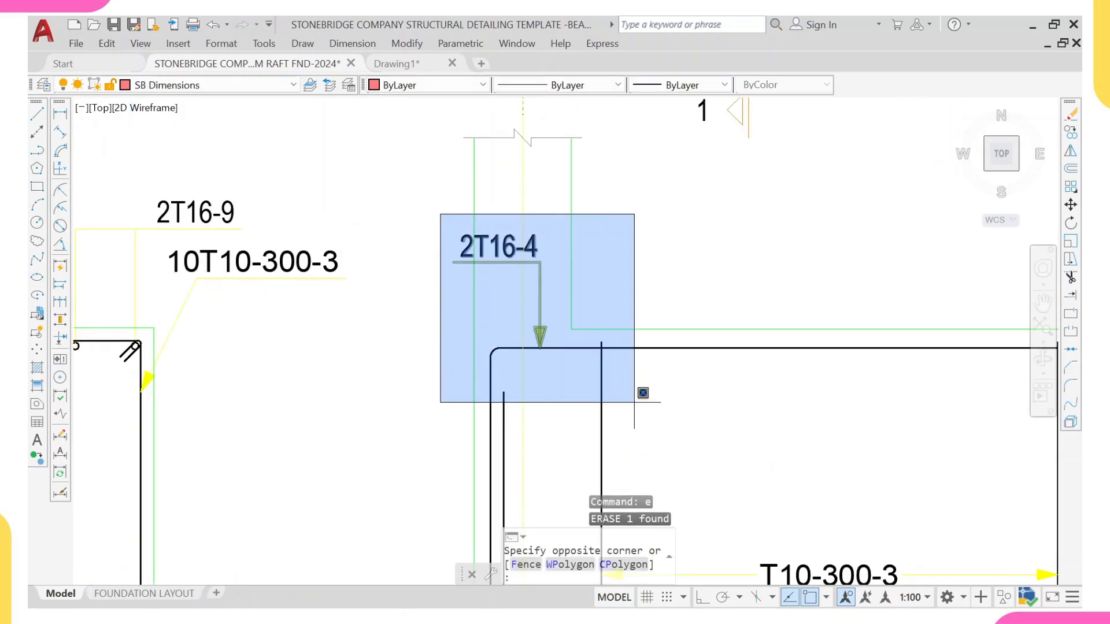
{"action": "left_click", "coordinate": [601, 372]}
{"action": "type", "text": "m"}
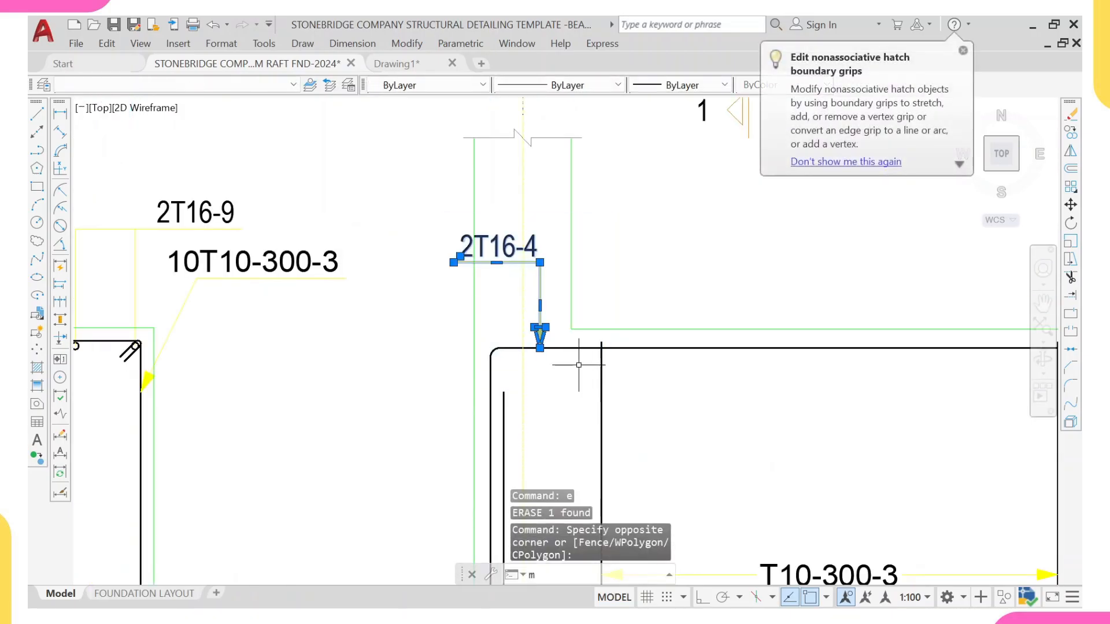
{"action": "key", "text": "Return"}
{"action": "left_click", "coordinate": [539, 334]}
{"action": "scroll", "coordinate": [607, 331], "scroll_direction": "down", "scroll_amount": 5}
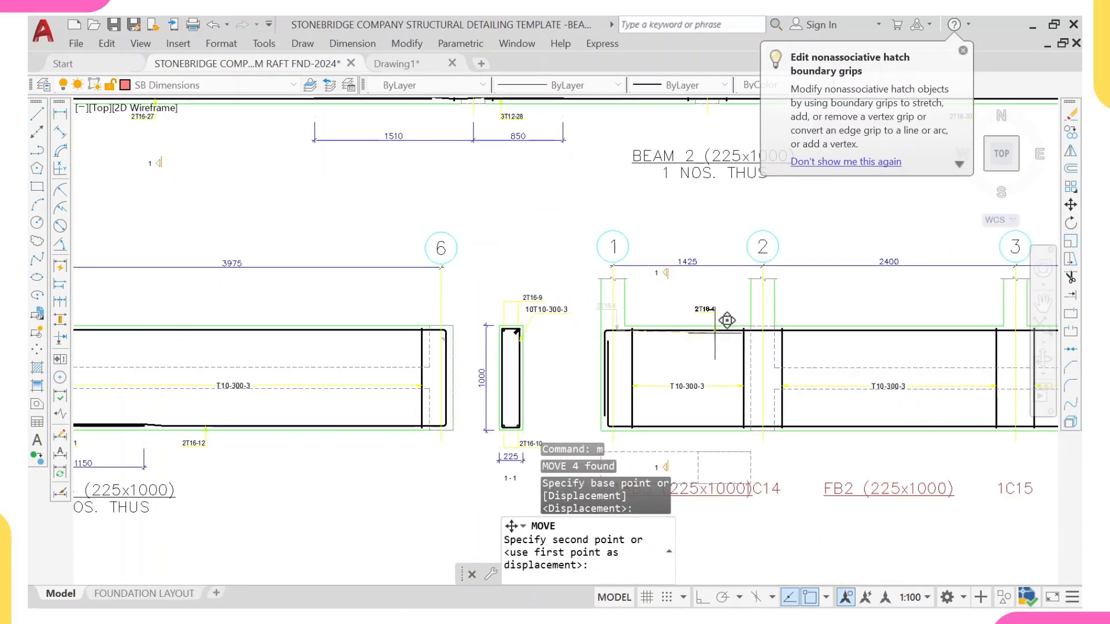
{"action": "scroll", "coordinate": [694, 322], "scroll_direction": "up", "scroll_amount": 3}
{"action": "left_click", "coordinate": [705, 335]}
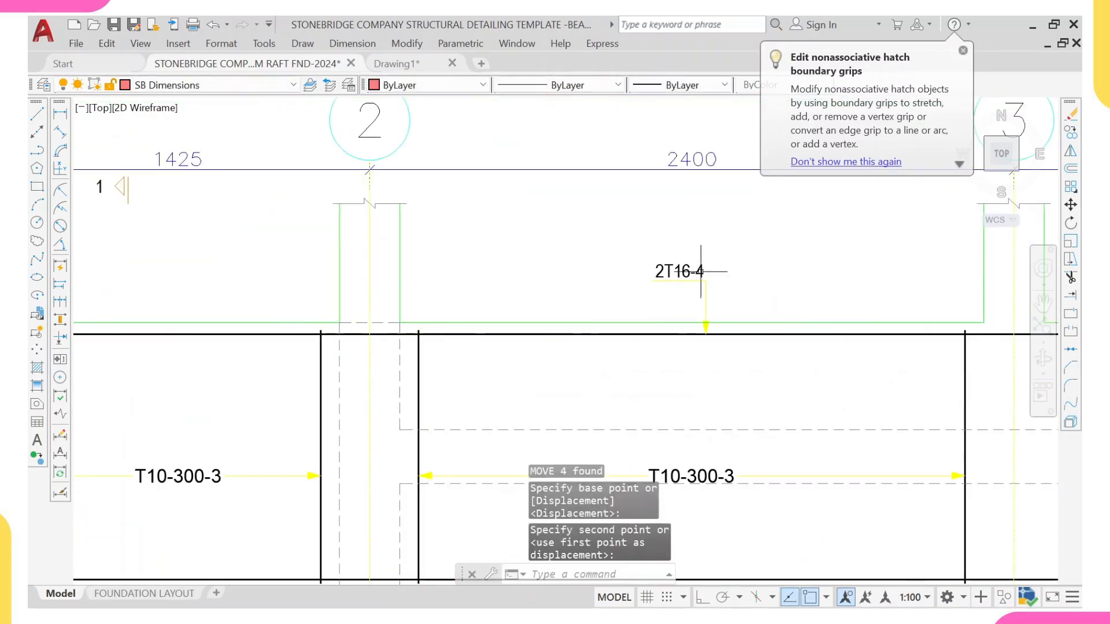
Step: Erase the column and beam labels and the section box beneath the moved grid 1 to 5 beam detail
{"action": "scroll", "coordinate": [688, 345], "scroll_direction": "down", "scroll_amount": 4}
{"action": "scroll", "coordinate": [694, 258], "scroll_direction": "up", "scroll_amount": 5}
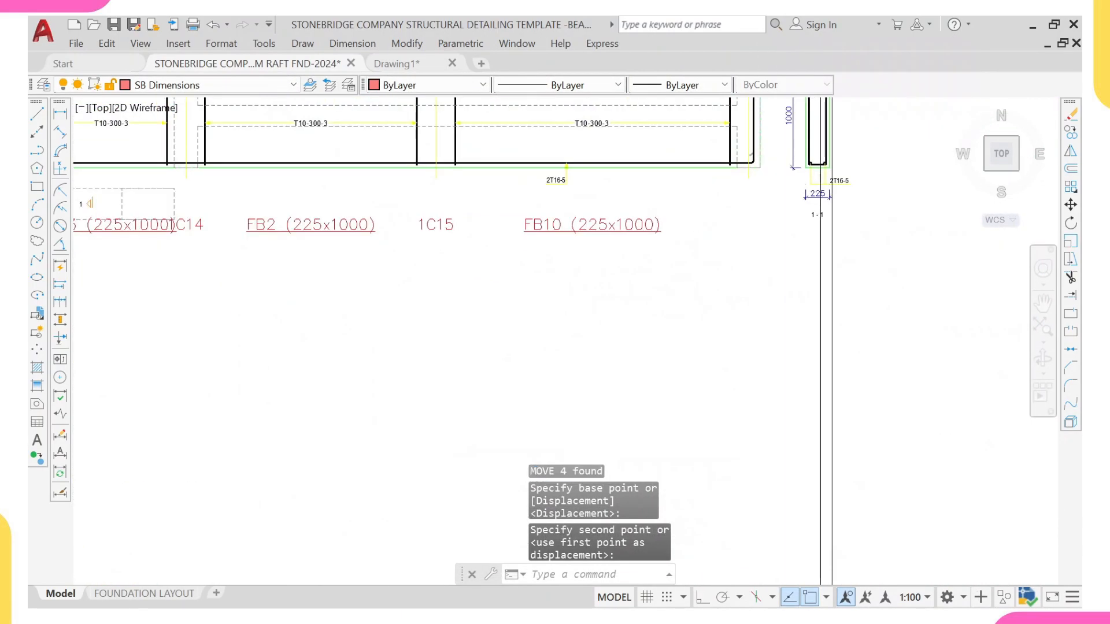
{"action": "left_click", "coordinate": [693, 222]}
{"action": "scroll", "coordinate": [468, 271], "scroll_direction": "down", "scroll_amount": 2}
{"action": "middle_click_drag", "start_coordinate": [409, 272], "coordinate": [657, 278]}
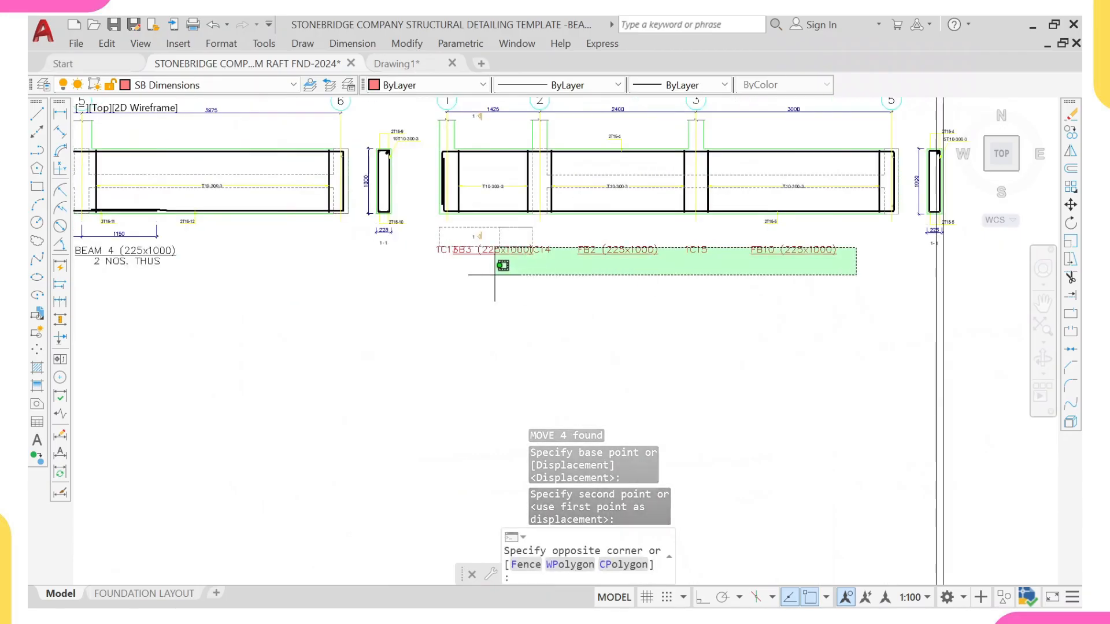
{"action": "left_click", "coordinate": [420, 271]}
{"action": "scroll", "coordinate": [456, 243], "scroll_direction": "up", "scroll_amount": 4}
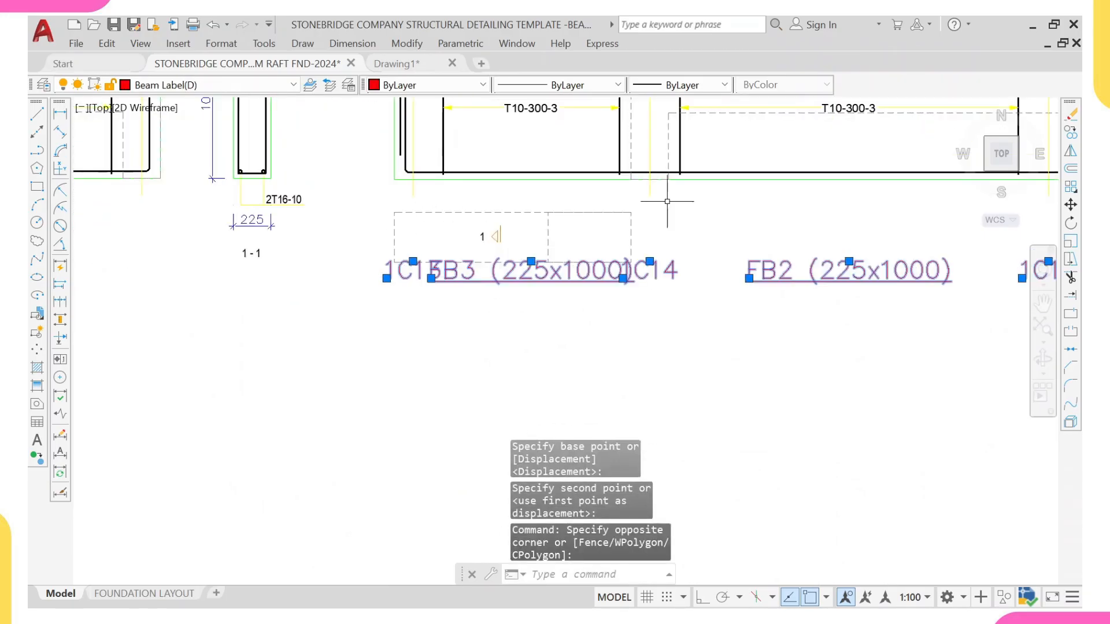
{"action": "left_click", "coordinate": [667, 201]}
{"action": "left_click", "coordinate": [530, 298]}
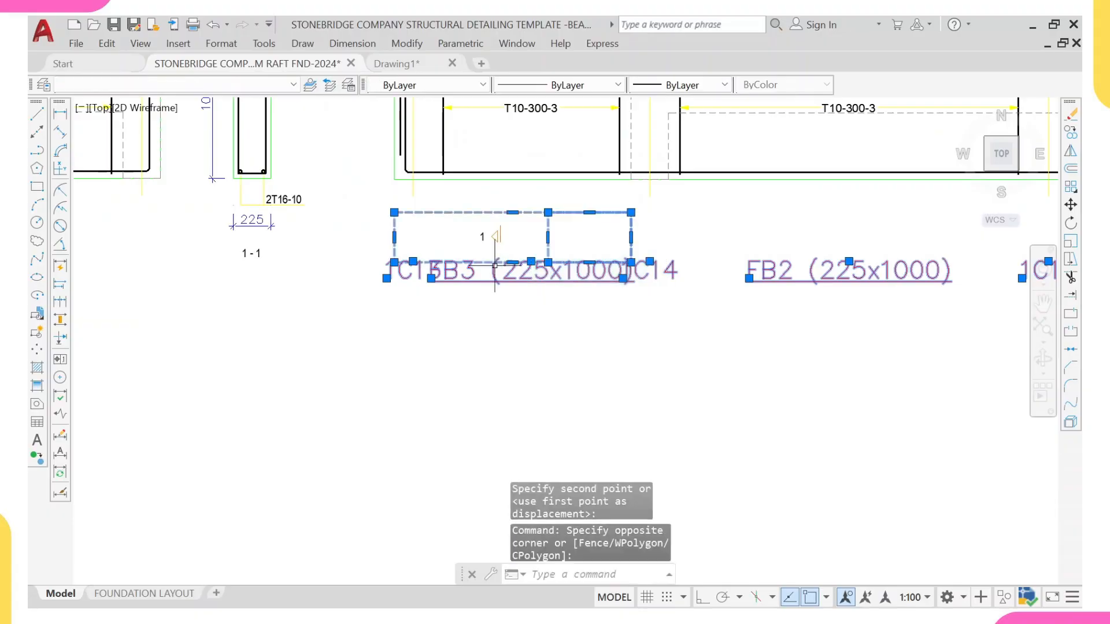
{"action": "type", "text": "E"}
{"action": "key", "text": "Return"}
{"action": "scroll", "coordinate": [490, 284], "scroll_direction": "down", "scroll_amount": 5}
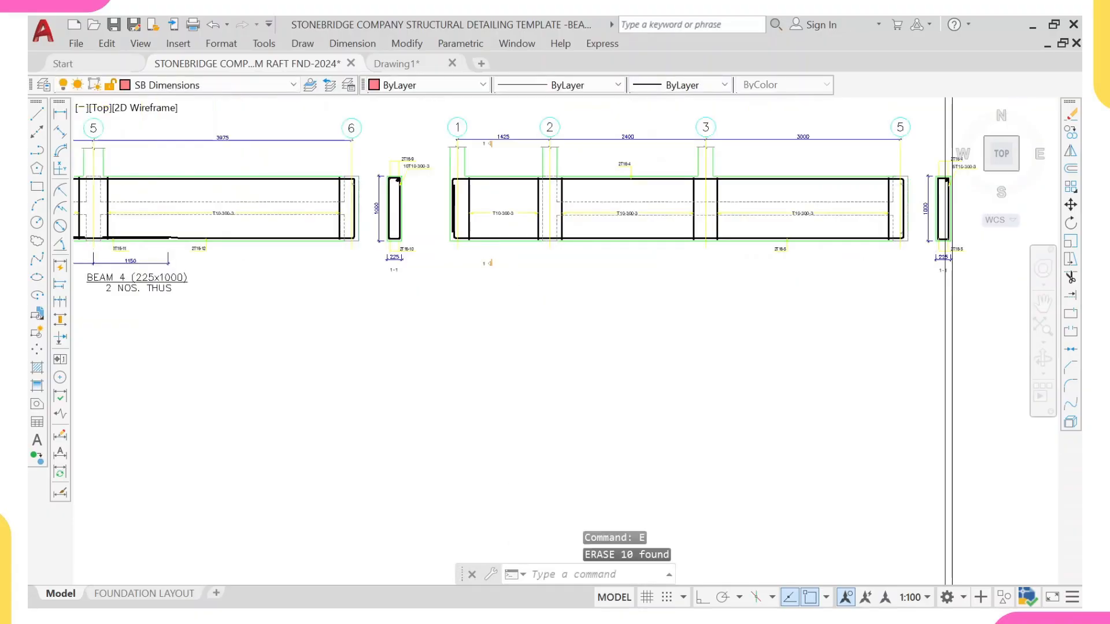
Step: Copy the BEAM 4 (225x1000) 2 NOS. THUS title beneath the grid 1 to 5 beam detail
{"action": "scroll", "coordinate": [490, 292], "scroll_direction": "up", "scroll_amount": 5}
{"action": "left_click", "coordinate": [459, 311]}
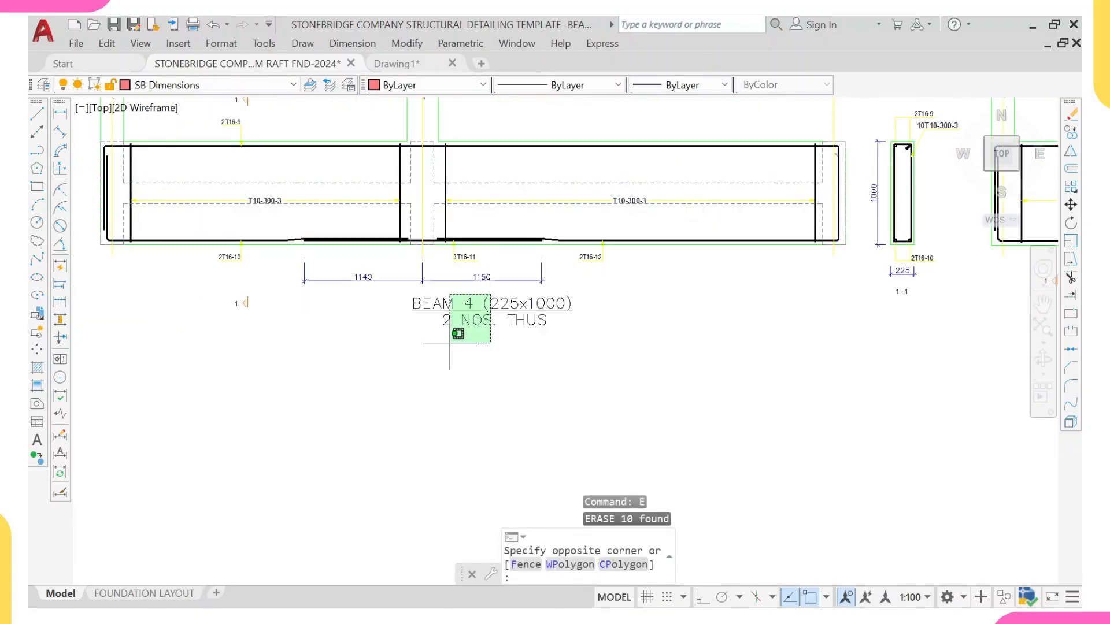
{"action": "left_click", "coordinate": [417, 347]}
{"action": "type", "text": "co"}
{"action": "key", "text": "Return"}
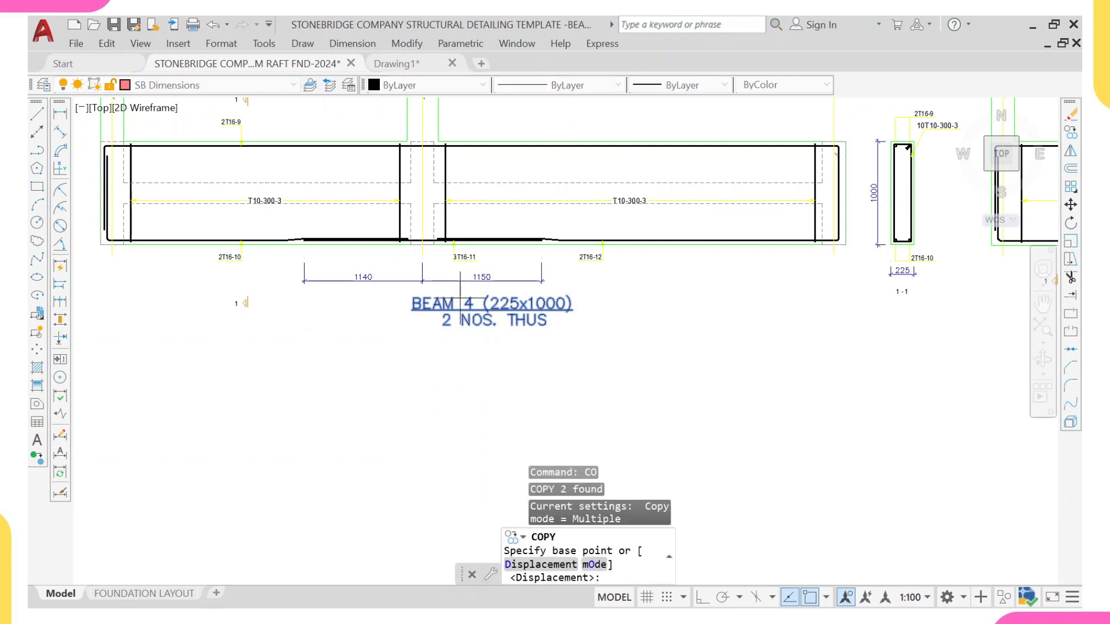
{"action": "left_click", "coordinate": [453, 242]}
{"action": "scroll", "coordinate": [582, 315], "scroll_direction": "down", "scroll_amount": 5}
{"action": "scroll", "coordinate": [659, 302], "scroll_direction": "up", "scroll_amount": 5}
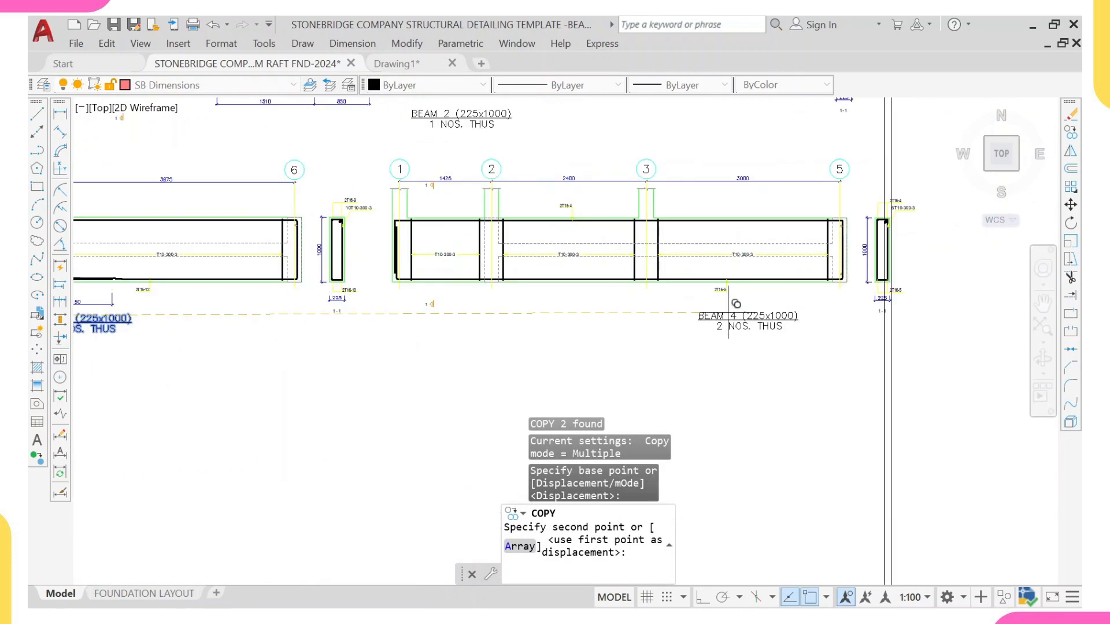
{"action": "left_click", "coordinate": [563, 282]}
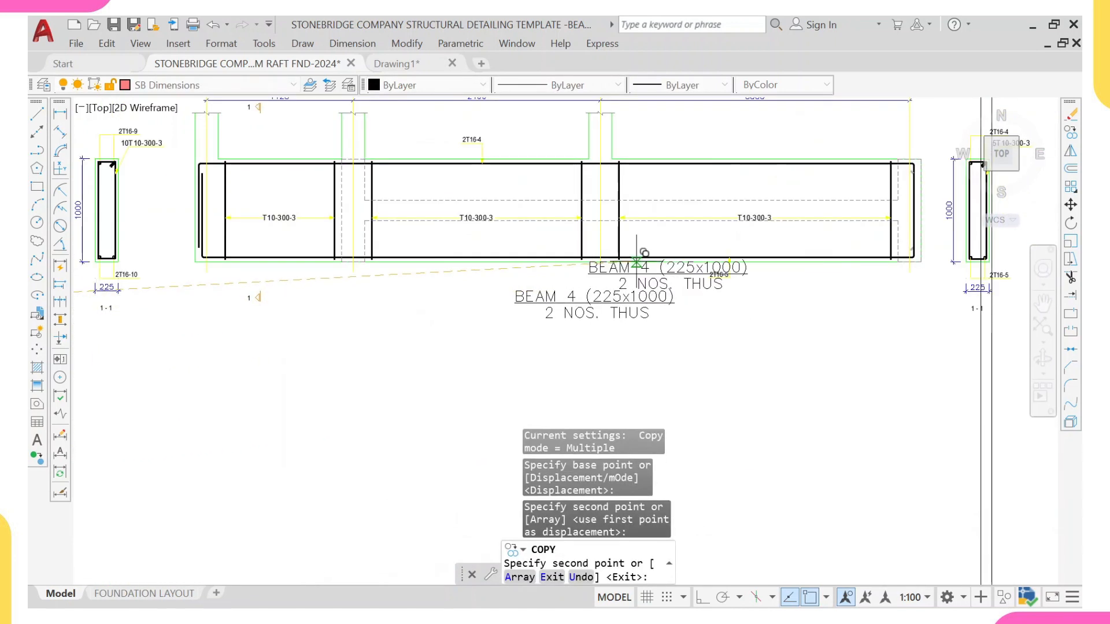
{"action": "key", "text": "Escape"}
Step: Edit the copied title to read BEAM 5 (225x1000)
{"action": "scroll", "coordinate": [570, 296], "scroll_direction": "up", "scroll_amount": 3}
{"action": "left_click", "coordinate": [570, 296]}
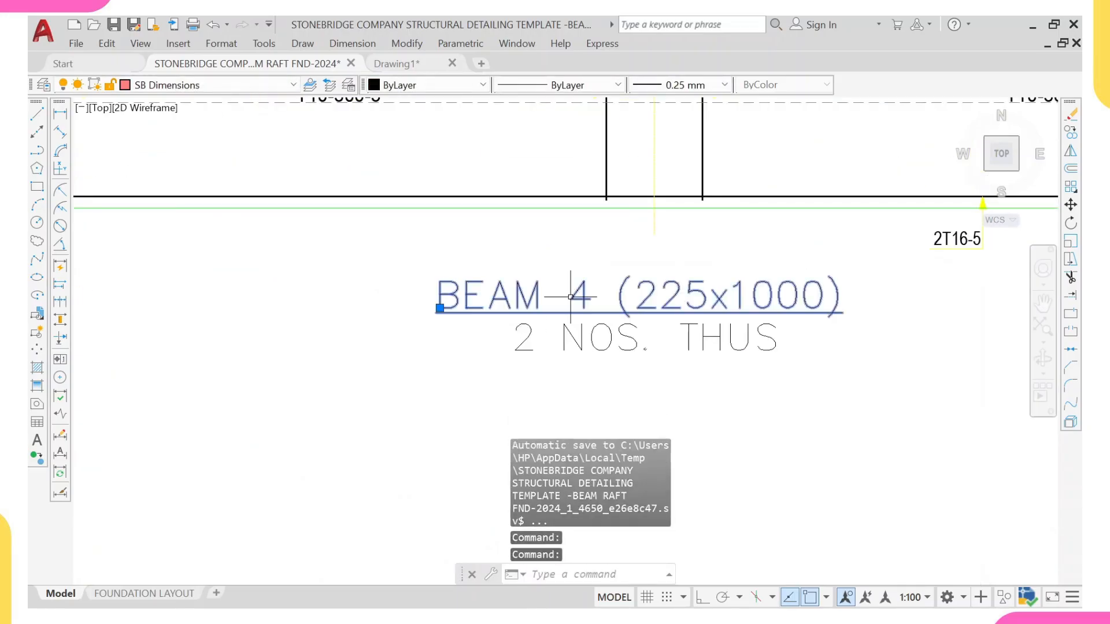
{"action": "double_click", "coordinate": [608, 306]}
{"action": "scroll", "coordinate": [608, 306], "scroll_direction": "up", "scroll_amount": 2}
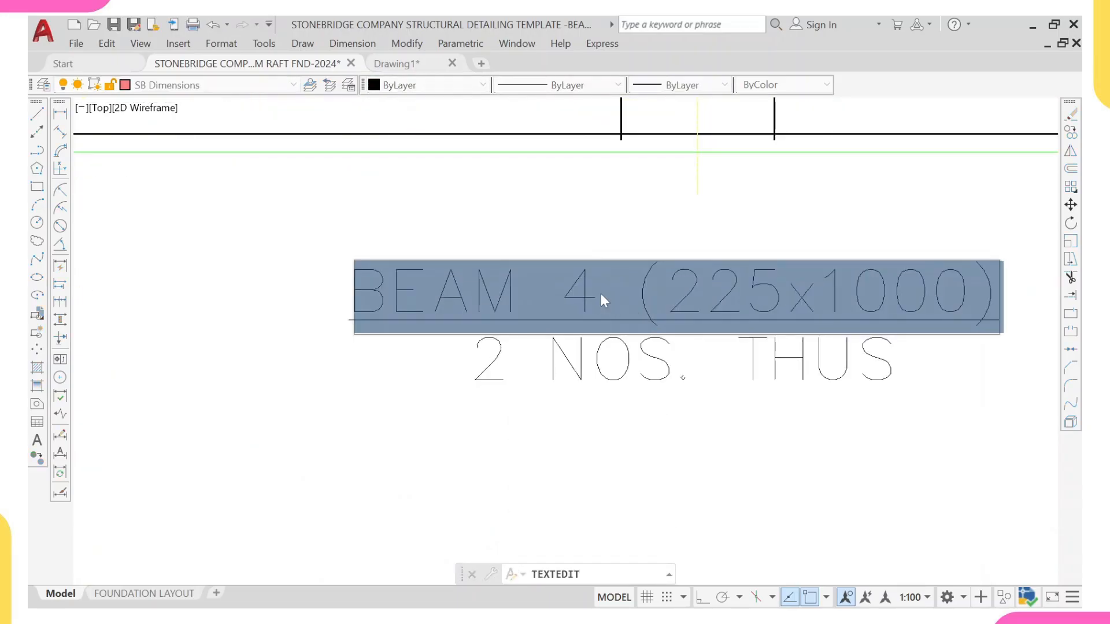
{"action": "left_click", "coordinate": [601, 294]}
{"action": "key", "text": "BackSpace"}
{"action": "type", "text": "5"}
{"action": "key", "text": "Return"}
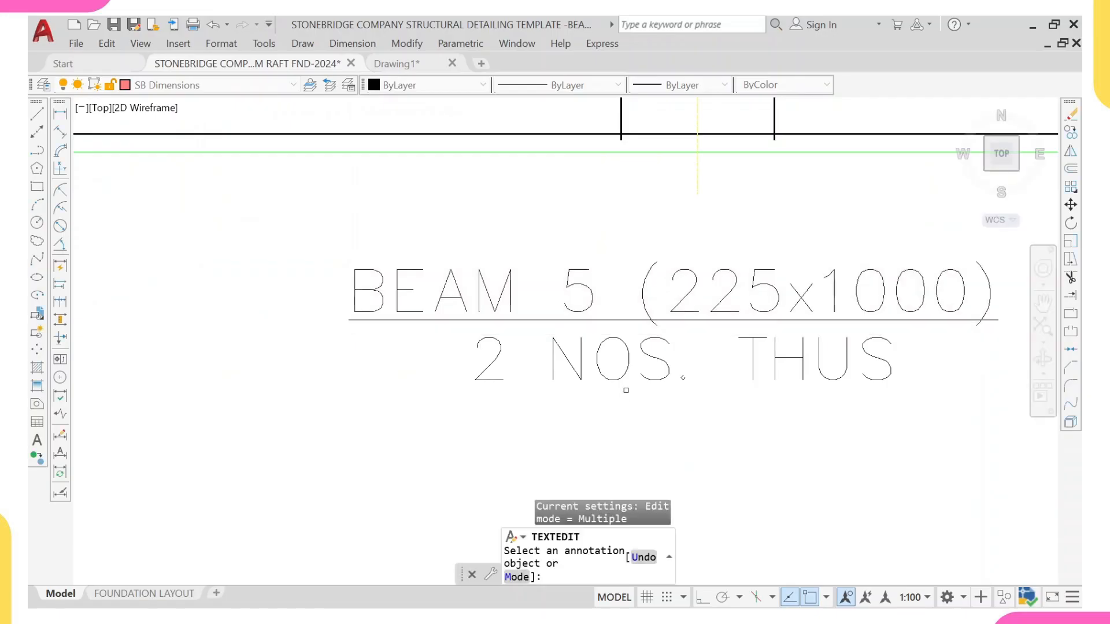
{"action": "scroll", "coordinate": [625, 389], "scroll_direction": "down", "scroll_amount": 5}
{"action": "scroll", "coordinate": [602, 364], "scroll_direction": "up", "scroll_amount": 3}
{"action": "key", "text": "Escape"}
Step: Turn on Ortho and move the BEAM 4 and BEAM 5 details horizontally within the detailing sheet
{"action": "scroll", "coordinate": [602, 364], "scroll_direction": "down", "scroll_amount": 5}
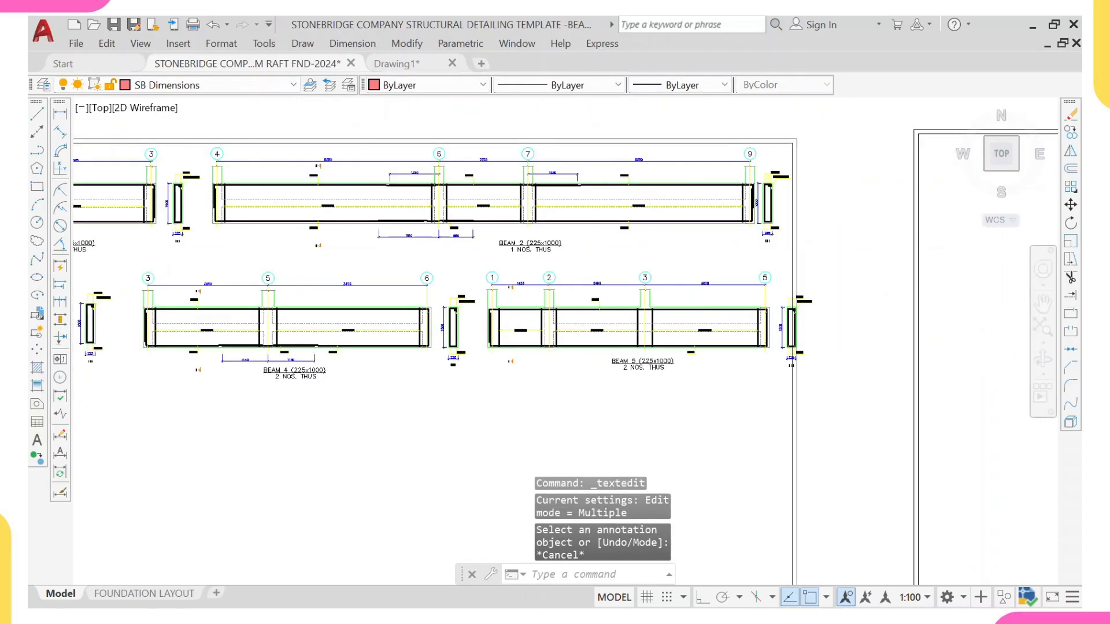
{"action": "scroll", "coordinate": [488, 334], "scroll_direction": "down", "scroll_amount": 5}
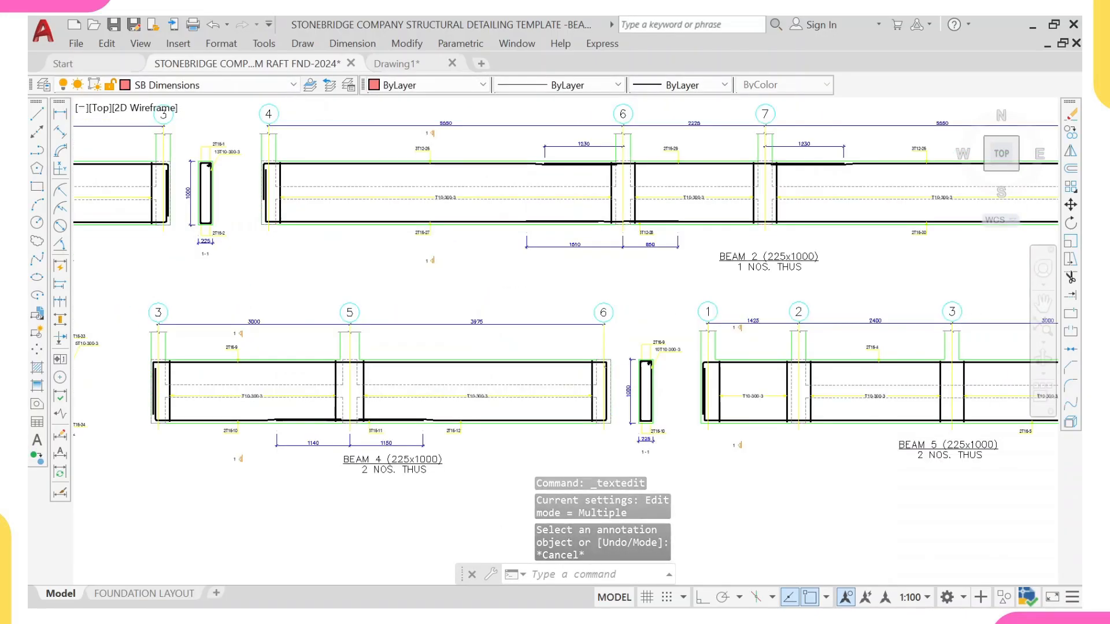
{"action": "left_click", "coordinate": [446, 321]}
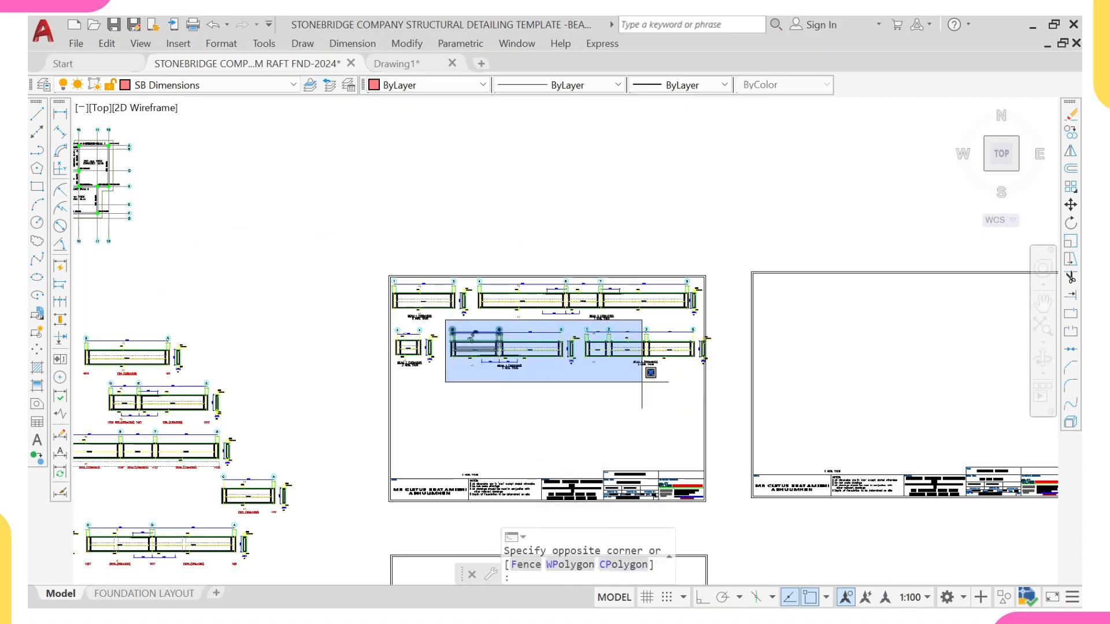
{"action": "left_click", "coordinate": [733, 382]}
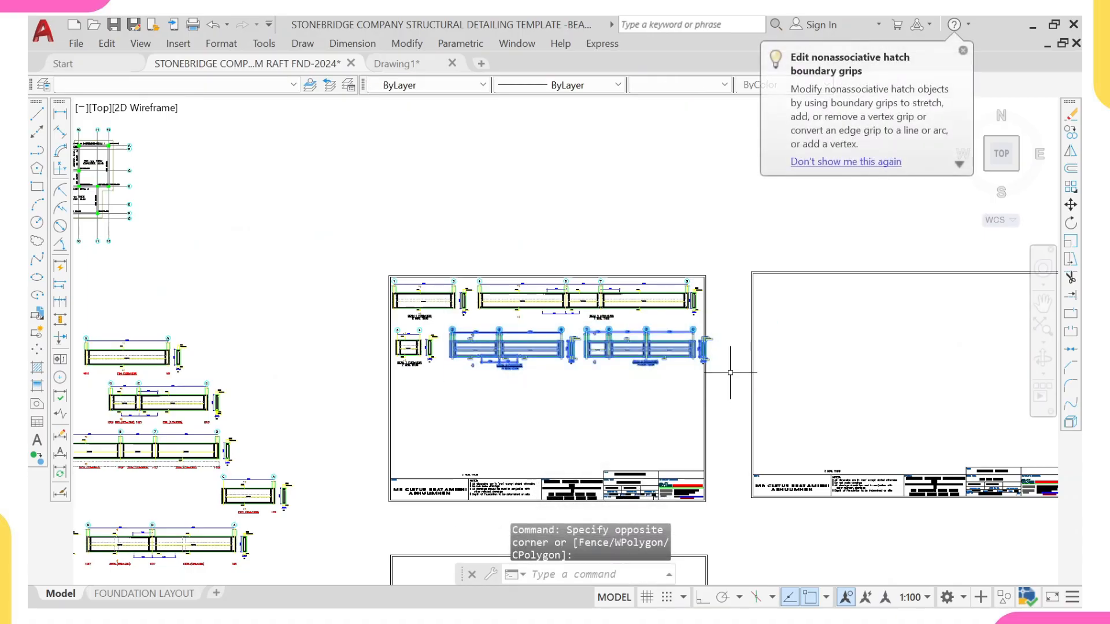
{"action": "key", "text": "F8"}
{"action": "scroll", "coordinate": [521, 337], "scroll_direction": "up", "scroll_amount": 5}
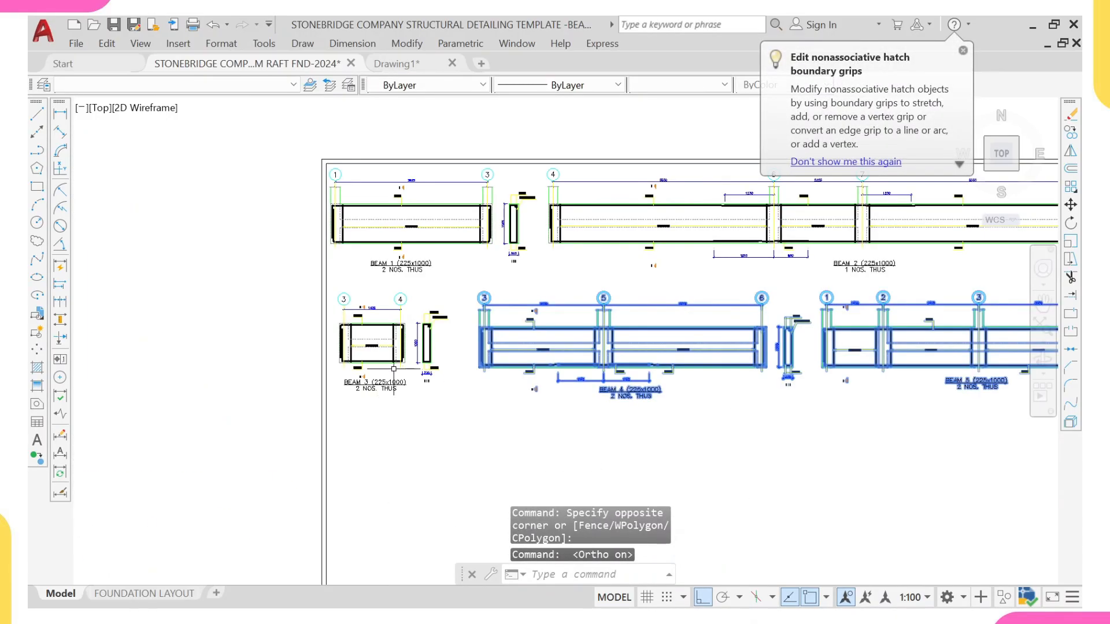
{"action": "type", "text": "m"}
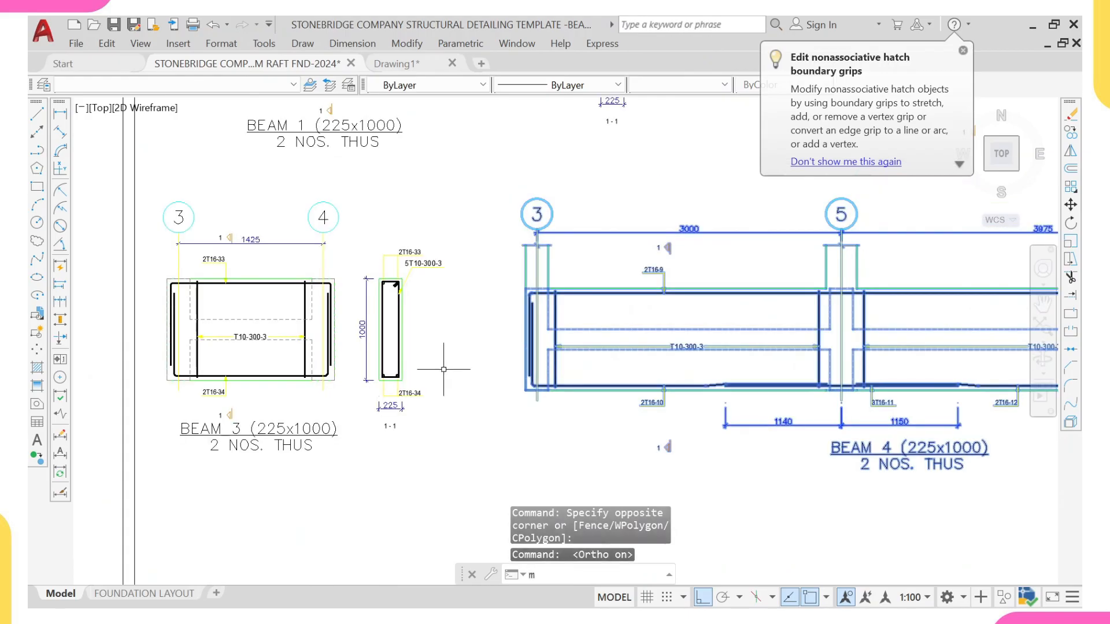
{"action": "key", "text": "Return"}
{"action": "scroll", "coordinate": [529, 277], "scroll_direction": "up", "scroll_amount": 4}
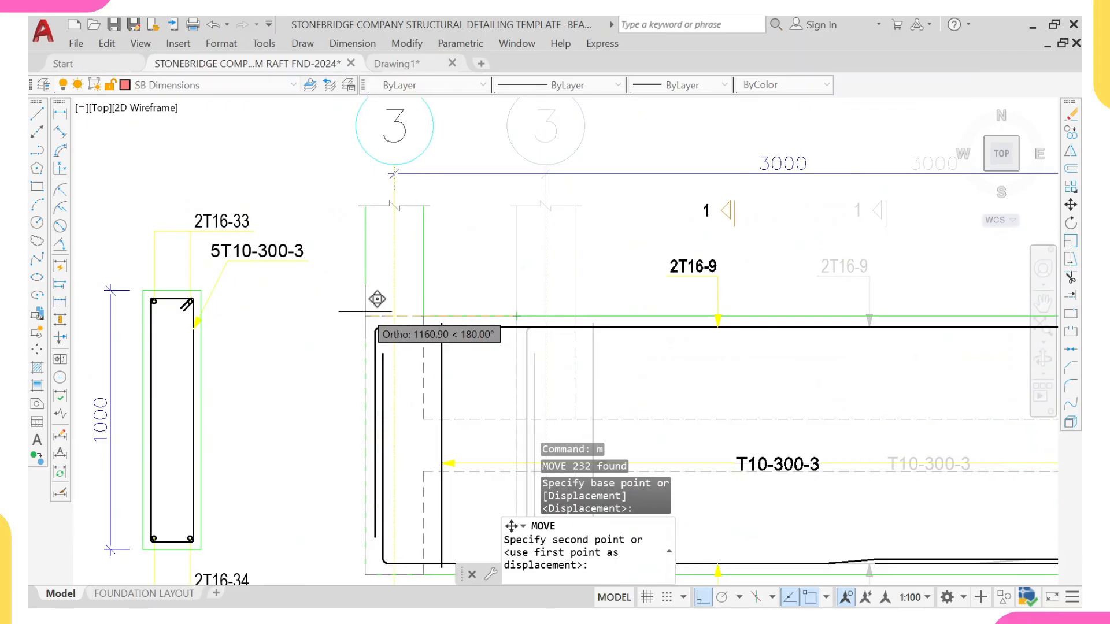
{"action": "left_click", "coordinate": [373, 293]}
{"action": "scroll", "coordinate": [372, 293], "scroll_direction": "down", "scroll_amount": 5}
{"action": "scroll", "coordinate": [488, 293], "scroll_direction": "down", "scroll_amount": 2}
{"action": "middle_click_drag", "start_coordinate": [693, 297], "coordinate": [547, 285]}
{"action": "scroll", "coordinate": [774, 274], "scroll_direction": "up", "scroll_amount": 2}
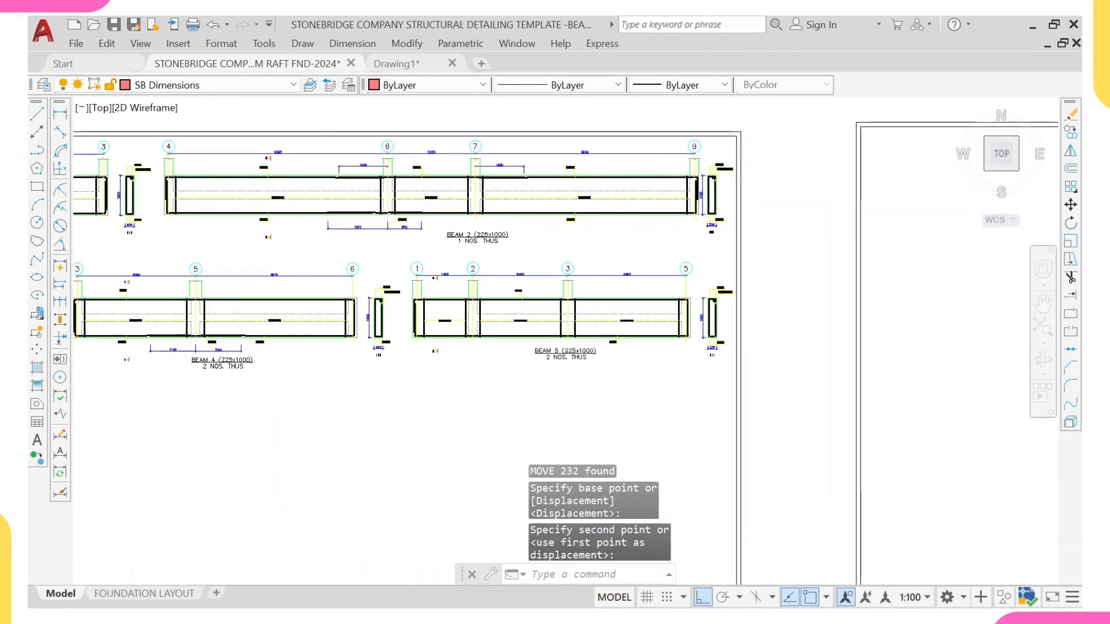
{"action": "scroll", "coordinate": [729, 294], "scroll_direction": "up", "scroll_amount": 4}
{"action": "scroll", "coordinate": [730, 293], "scroll_direction": "down", "scroll_amount": 8}
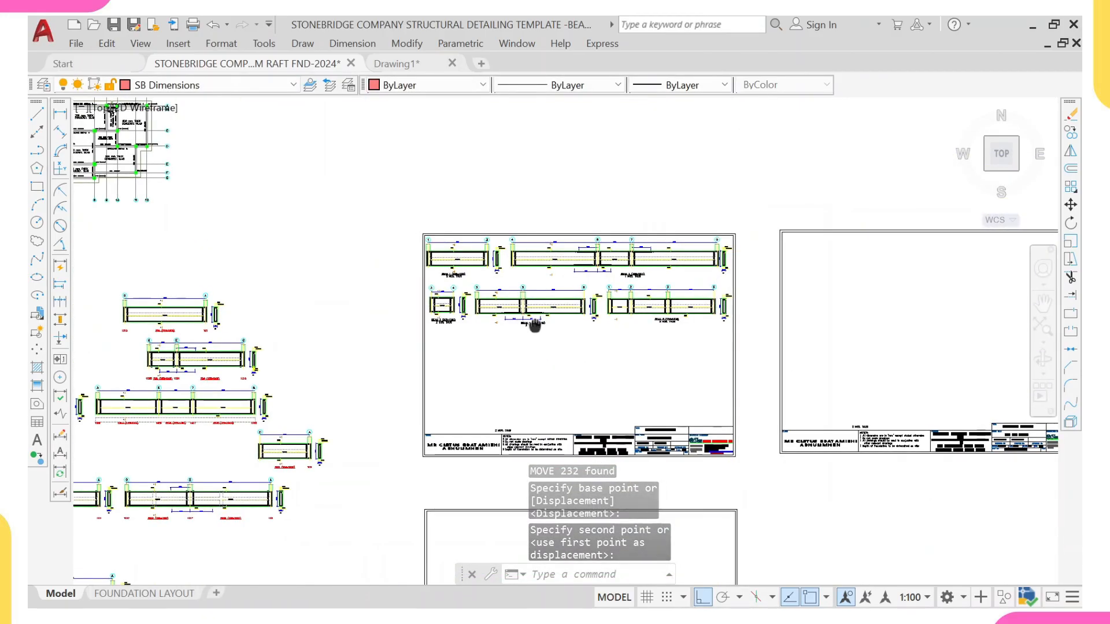
Step: Examine the foundation plan and the remaining exported beam details beside it
{"action": "scroll", "coordinate": [480, 320], "scroll_direction": "up", "scroll_amount": 2}
{"action": "scroll", "coordinate": [479, 320], "scroll_direction": "down", "scroll_amount": 2}
{"action": "scroll", "coordinate": [343, 273], "scroll_direction": "up", "scroll_amount": 4}
{"action": "middle_click_drag", "start_coordinate": [207, 137], "coordinate": [363, 288]}
{"action": "scroll", "coordinate": [363, 289], "scroll_direction": "up", "scroll_amount": 5}
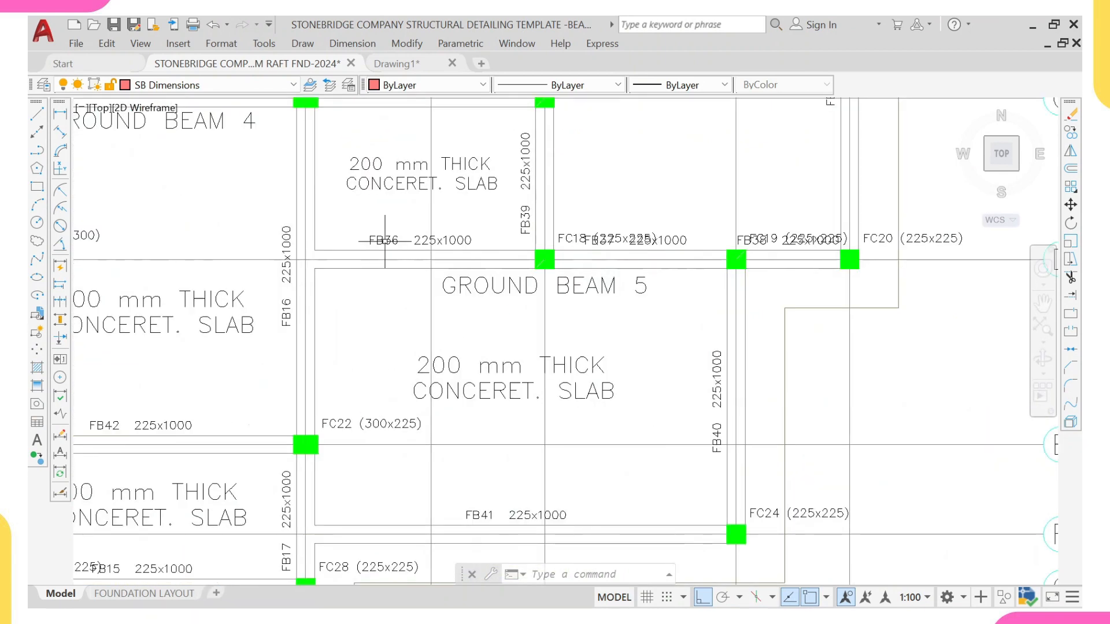
{"action": "scroll", "coordinate": [590, 242], "scroll_direction": "up", "scroll_amount": 4}
{"action": "scroll", "coordinate": [612, 248], "scroll_direction": "down", "scroll_amount": 15}
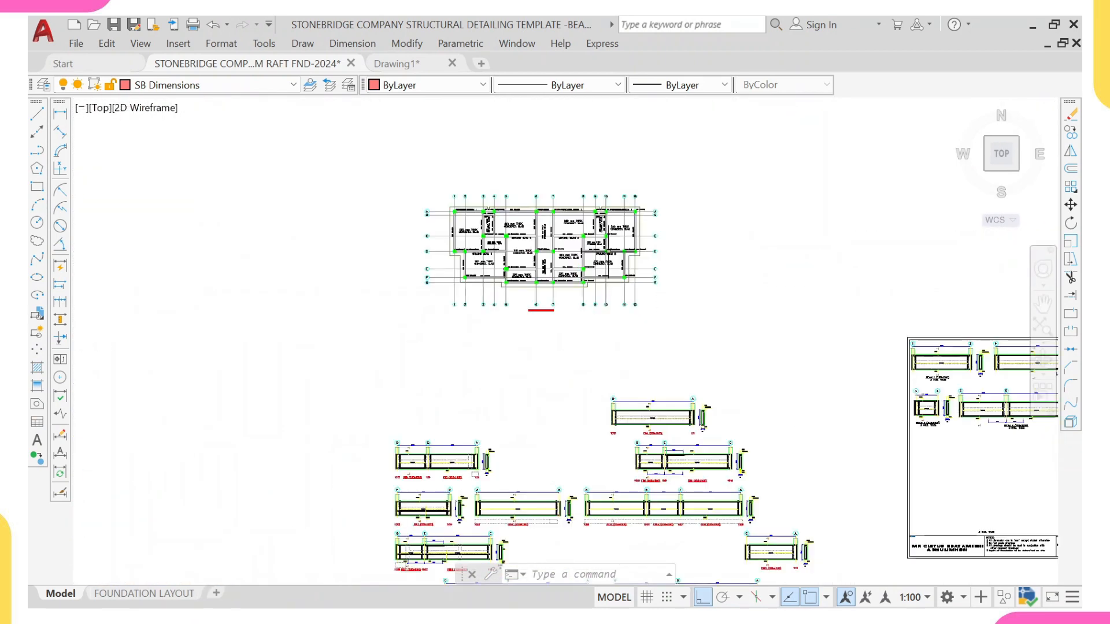
{"action": "middle_click_drag", "start_coordinate": [612, 298], "coordinate": [593, 137]}
{"action": "scroll", "coordinate": [640, 466], "scroll_direction": "up", "scroll_amount": 2}
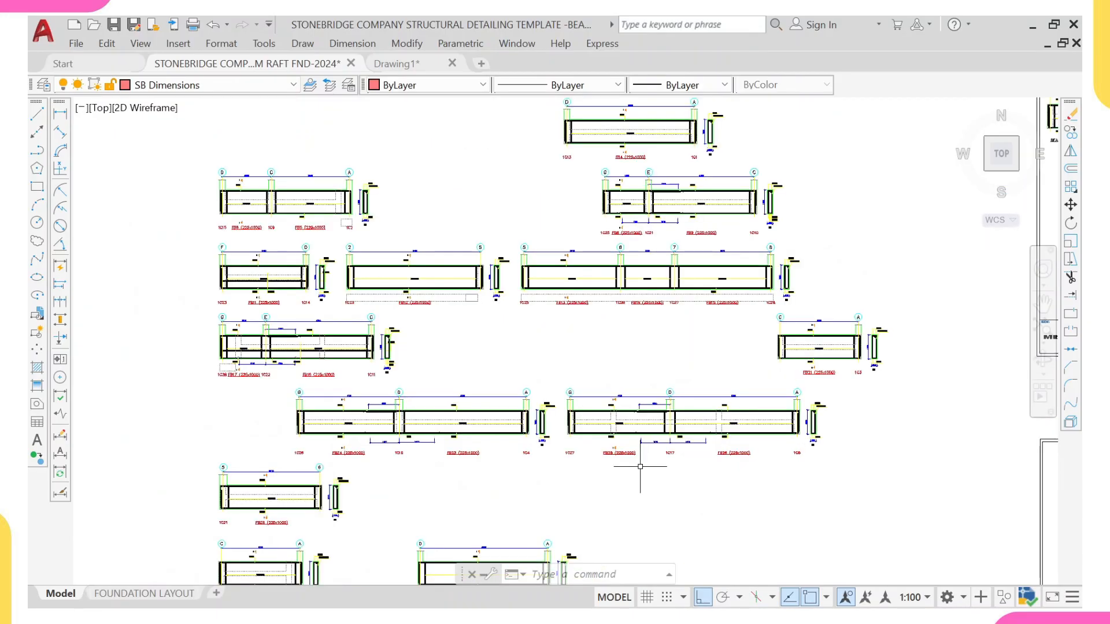
{"action": "middle_click_drag", "start_coordinate": [640, 467], "coordinate": [595, 451]}
{"action": "middle_click_drag", "start_coordinate": [515, 476], "coordinate": [569, 288]}
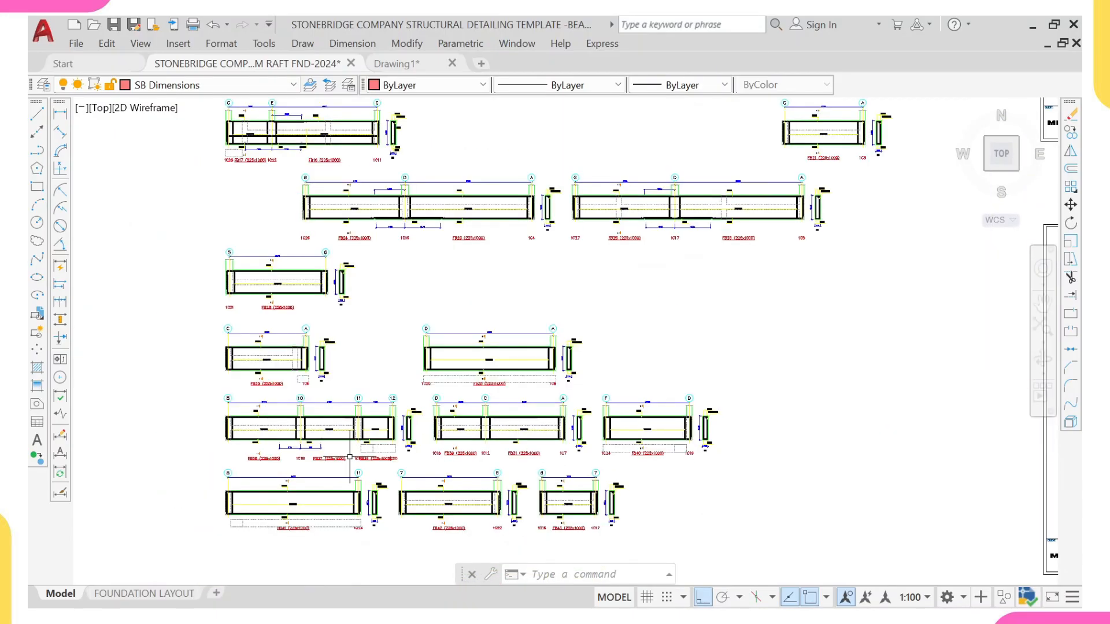
{"action": "scroll", "coordinate": [349, 456], "scroll_direction": "up", "scroll_amount": 6}
{"action": "scroll", "coordinate": [298, 278], "scroll_direction": "down", "scroll_amount": 2}
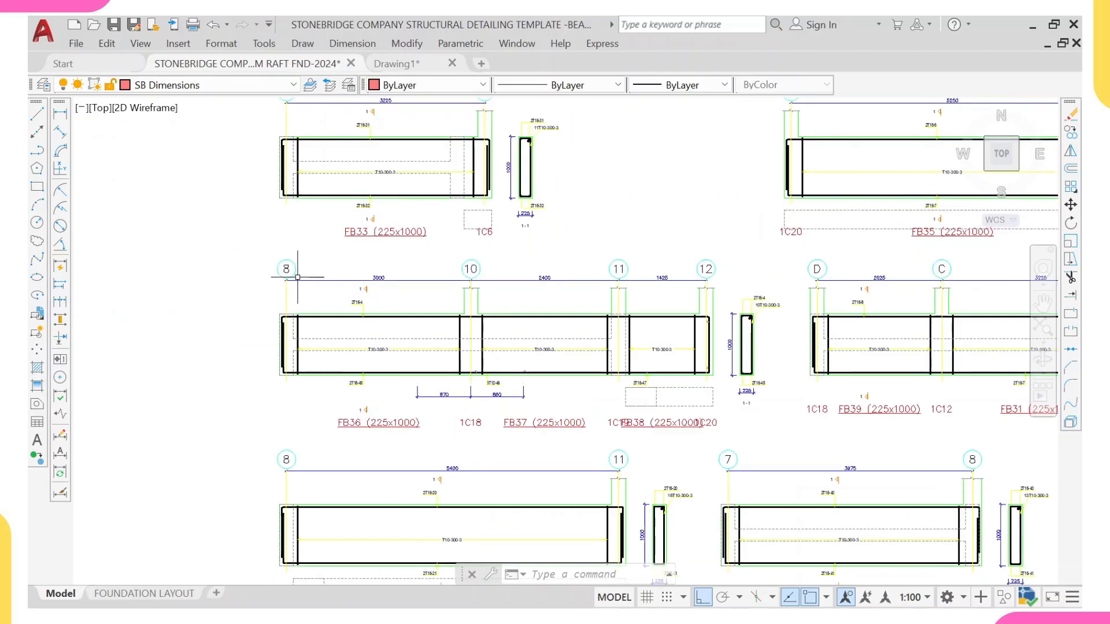
Step: Erase the exported FB36/FB37/FB38 beam detail spanning grids 8 to 12
{"action": "left_click", "coordinate": [241, 233]}
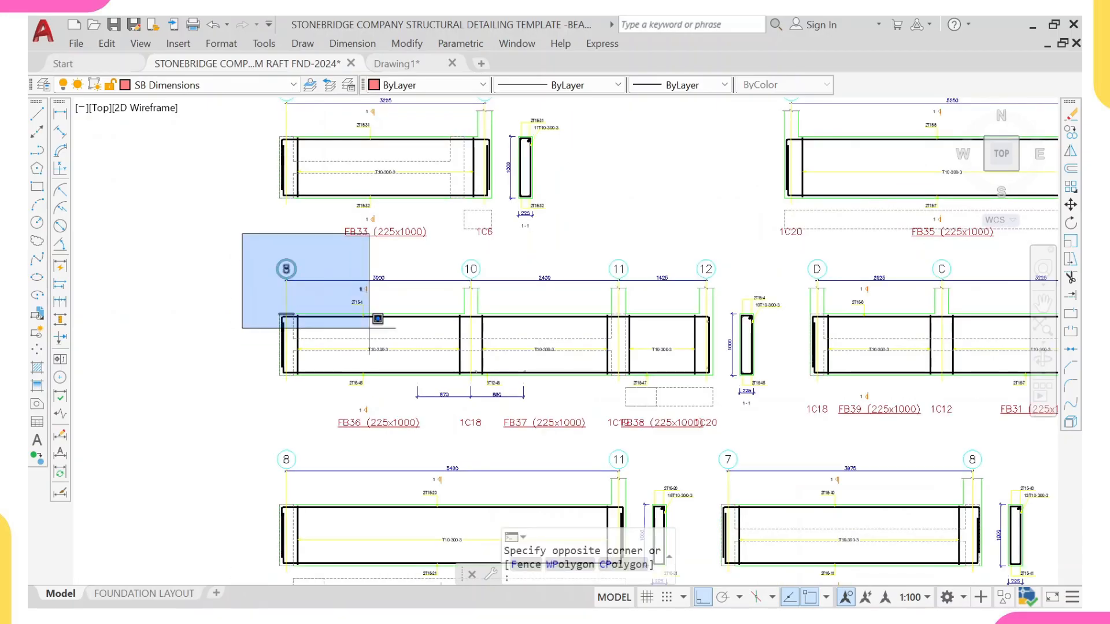
{"action": "left_click", "coordinate": [782, 452]}
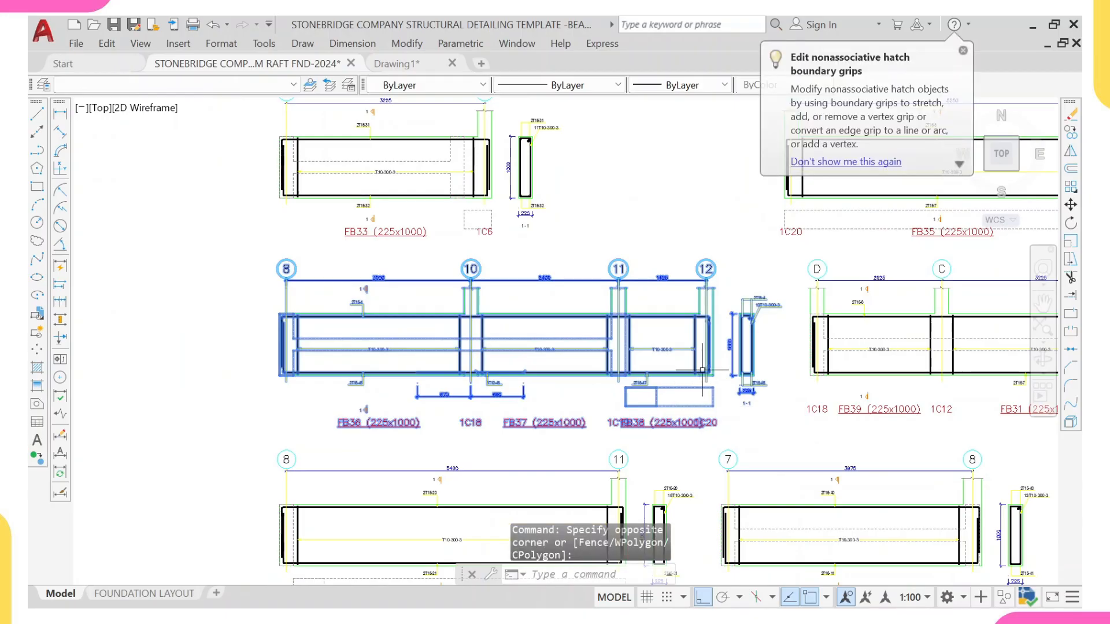
{"action": "type", "text": "e"}
{"action": "key", "text": "Return"}
Step: Examine the ground beam labels across the foundation plan
{"action": "scroll", "coordinate": [701, 364], "scroll_direction": "down", "scroll_amount": 6}
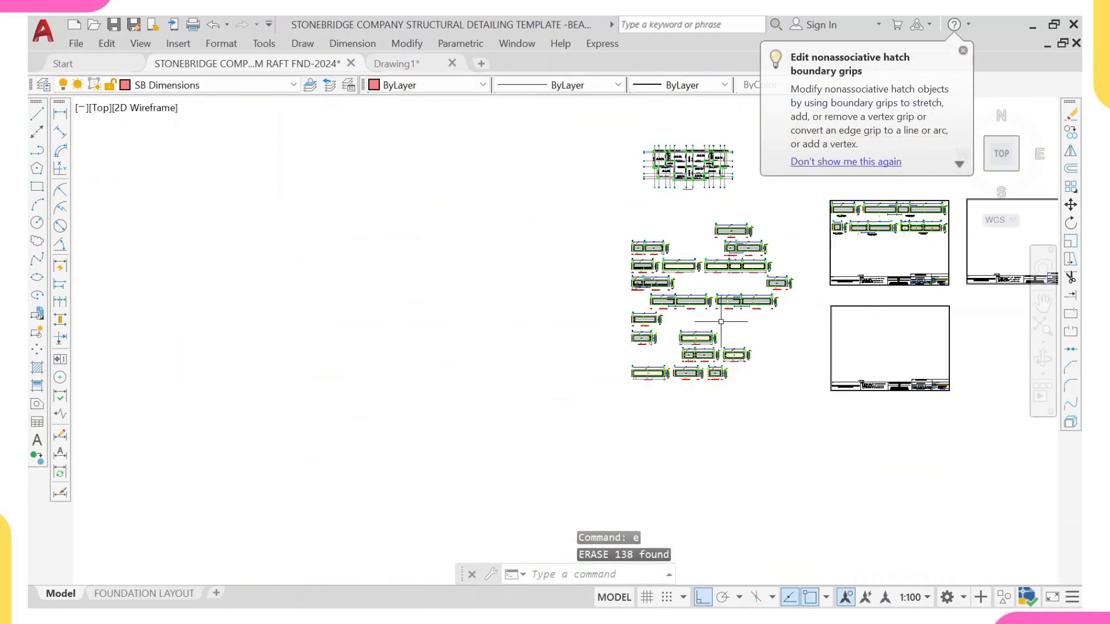
{"action": "scroll", "coordinate": [558, 210], "scroll_direction": "up", "scroll_amount": 9}
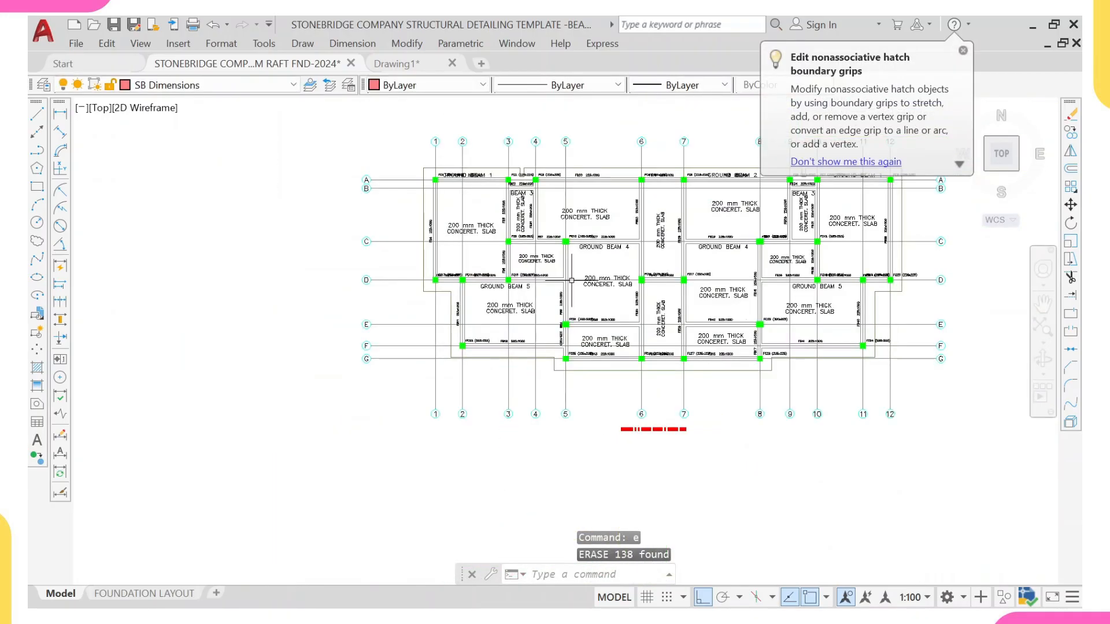
{"action": "scroll", "coordinate": [607, 301], "scroll_direction": "up", "scroll_amount": 2}
{"action": "middle_click_drag", "start_coordinate": [607, 301], "coordinate": [518, 325]}
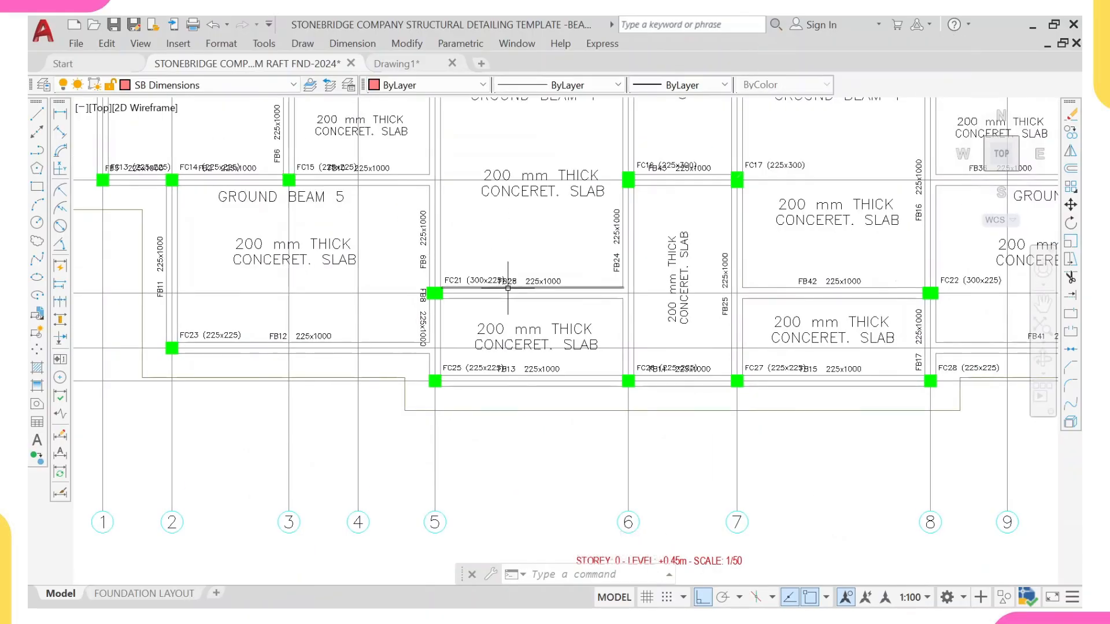
{"action": "middle_click_drag", "start_coordinate": [816, 301], "coordinate": [719, 301]}
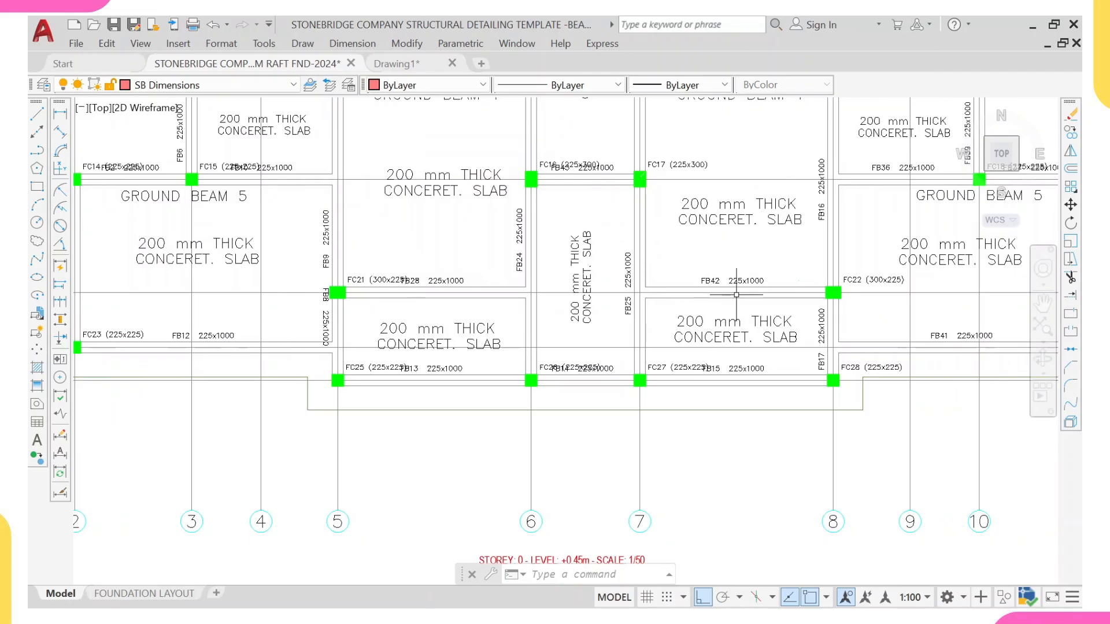
{"action": "scroll", "coordinate": [736, 298], "scroll_direction": "down", "scroll_amount": 2}
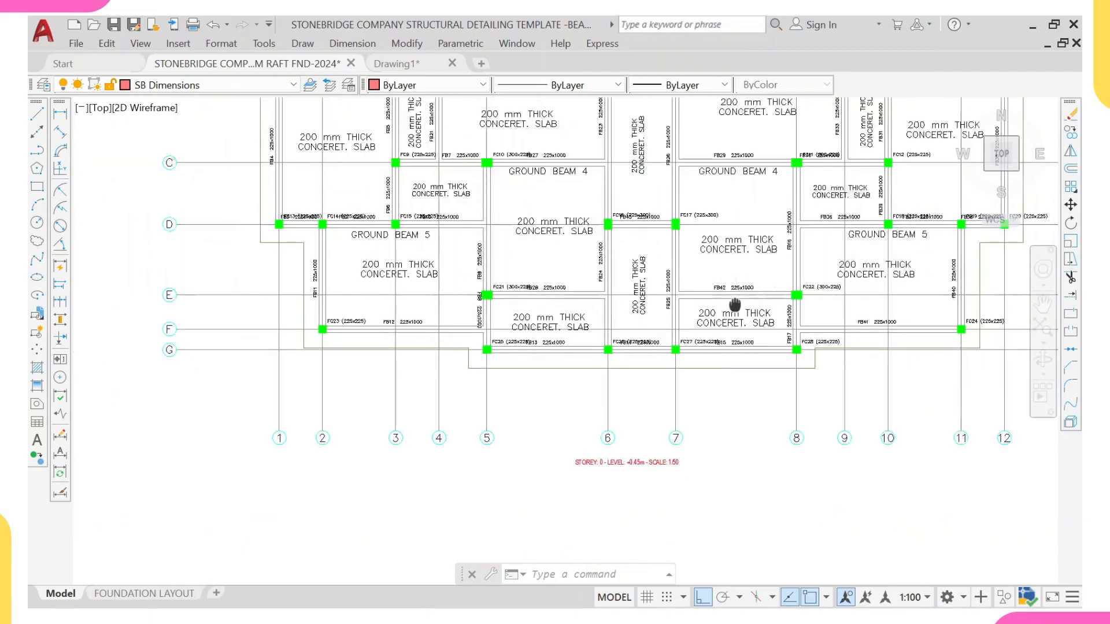
{"action": "middle_click_drag", "start_coordinate": [734, 305], "coordinate": [730, 378]}
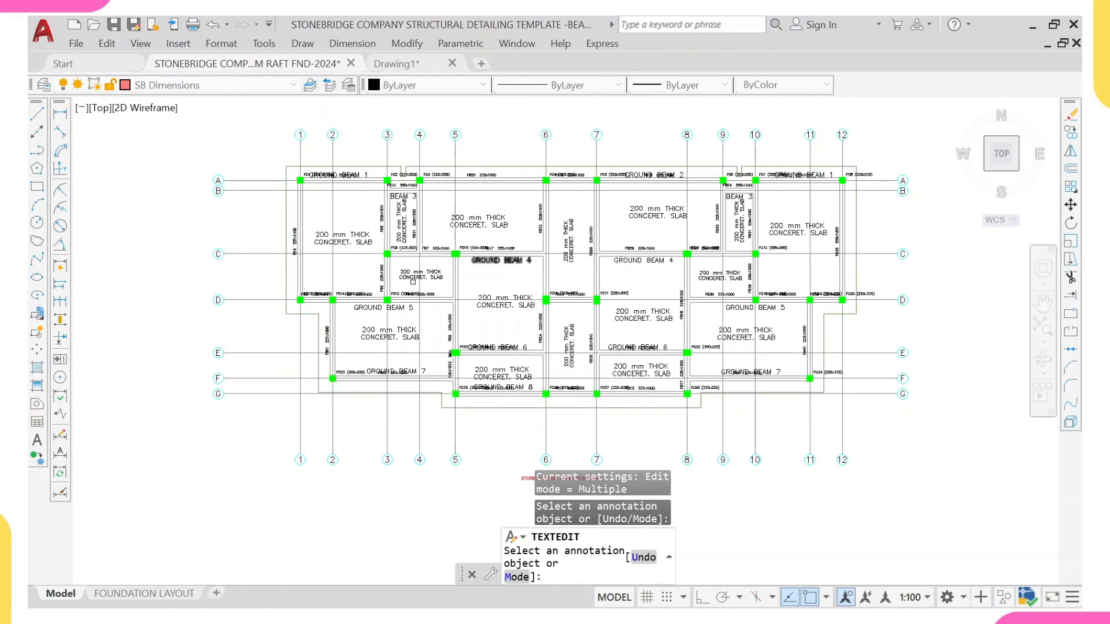
{"action": "scroll", "coordinate": [527, 379], "scroll_direction": "up", "scroll_amount": 6}
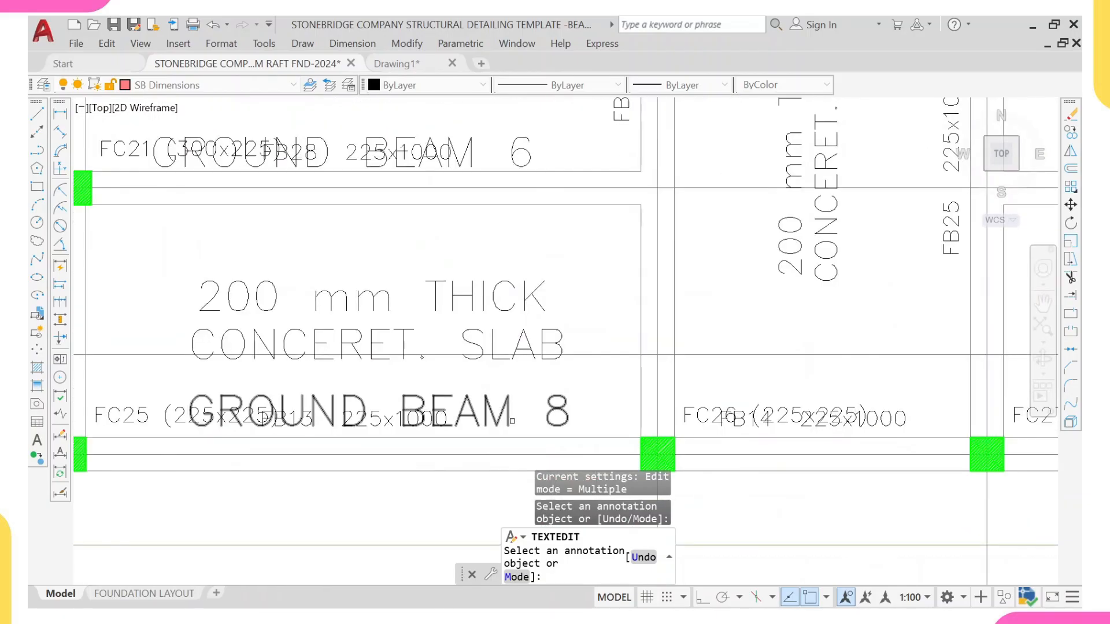
Step: Examine the foundation plan, the exported beam details and the template sheets across the drawing
{"action": "scroll", "coordinate": [523, 415], "scroll_direction": "down", "scroll_amount": 8}
{"action": "middle_click_drag", "start_coordinate": [775, 407], "coordinate": [704, 241]}
{"action": "scroll", "coordinate": [732, 276], "scroll_direction": "down", "scroll_amount": 4}
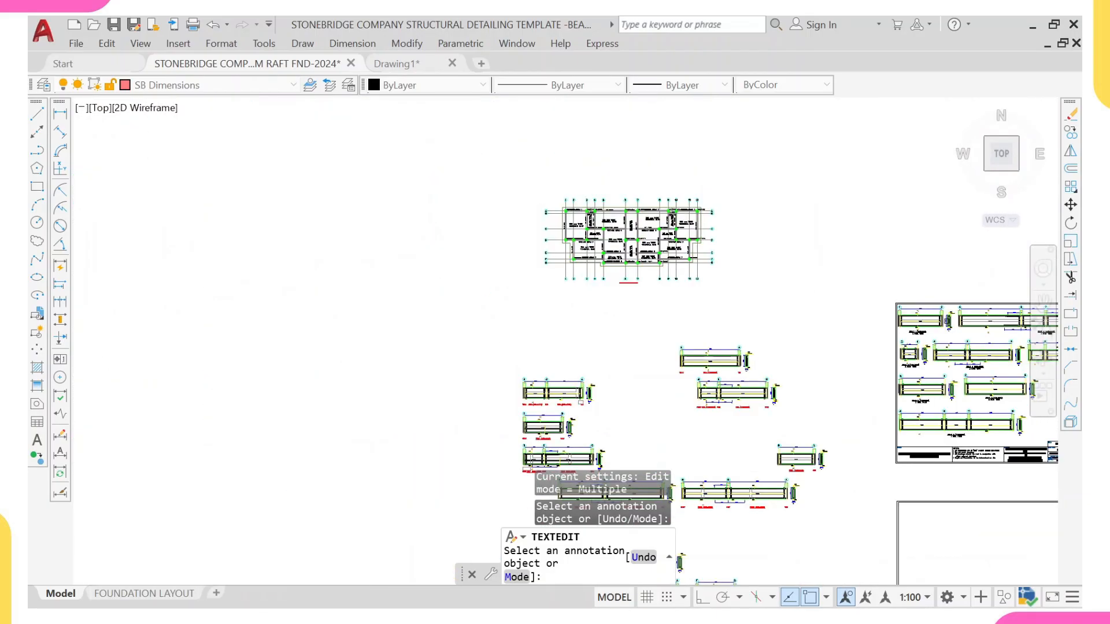
{"action": "middle_click_drag", "start_coordinate": [957, 331], "coordinate": [822, 216]}
{"action": "scroll", "coordinate": [834, 327], "scroll_direction": "up", "scroll_amount": 8}
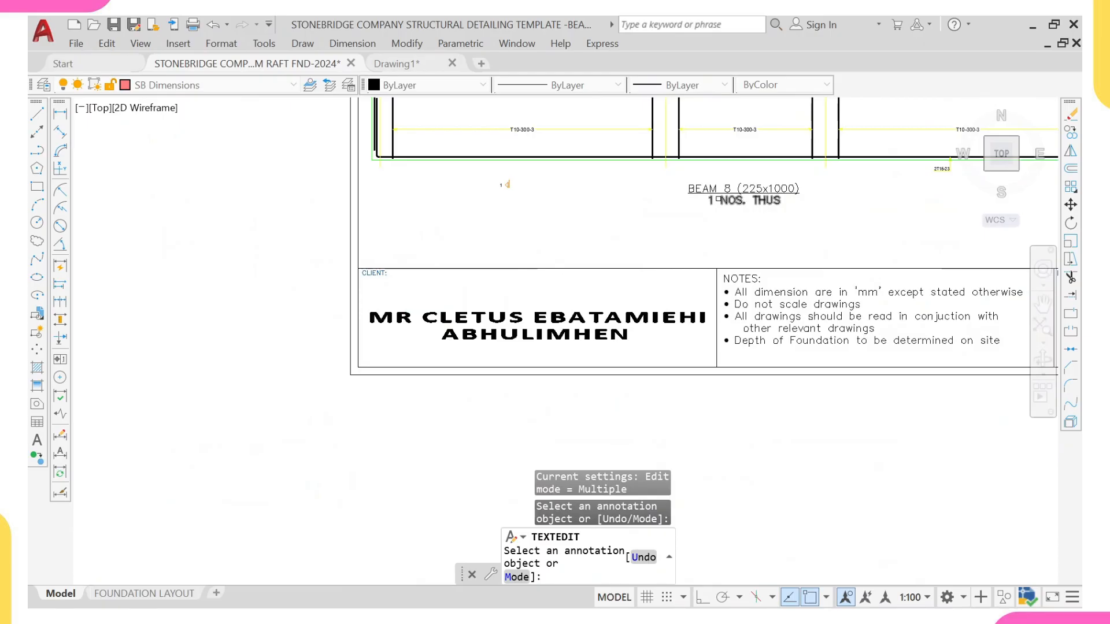
{"action": "scroll", "coordinate": [716, 203], "scroll_direction": "down", "scroll_amount": 8}
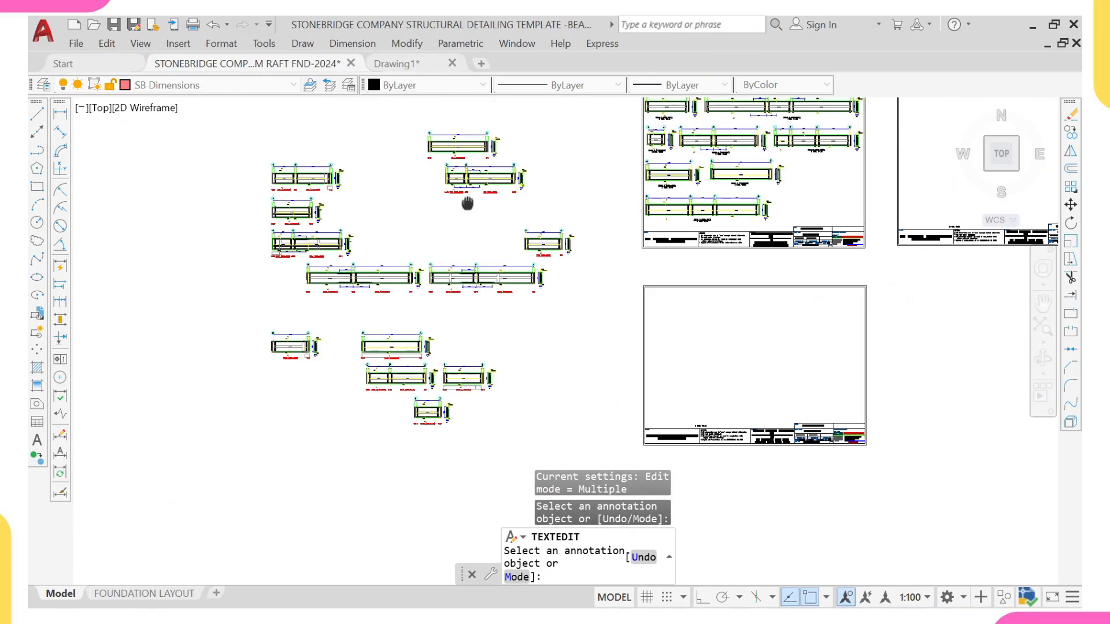
{"action": "middle_click_drag", "start_coordinate": [467, 203], "coordinate": [557, 329]}
{"action": "scroll", "coordinate": [557, 329], "scroll_direction": "up", "scroll_amount": 2}
{"action": "middle_click_drag", "start_coordinate": [451, 186], "coordinate": [499, 303]}
{"action": "scroll", "coordinate": [429, 309], "scroll_direction": "up", "scroll_amount": 2}
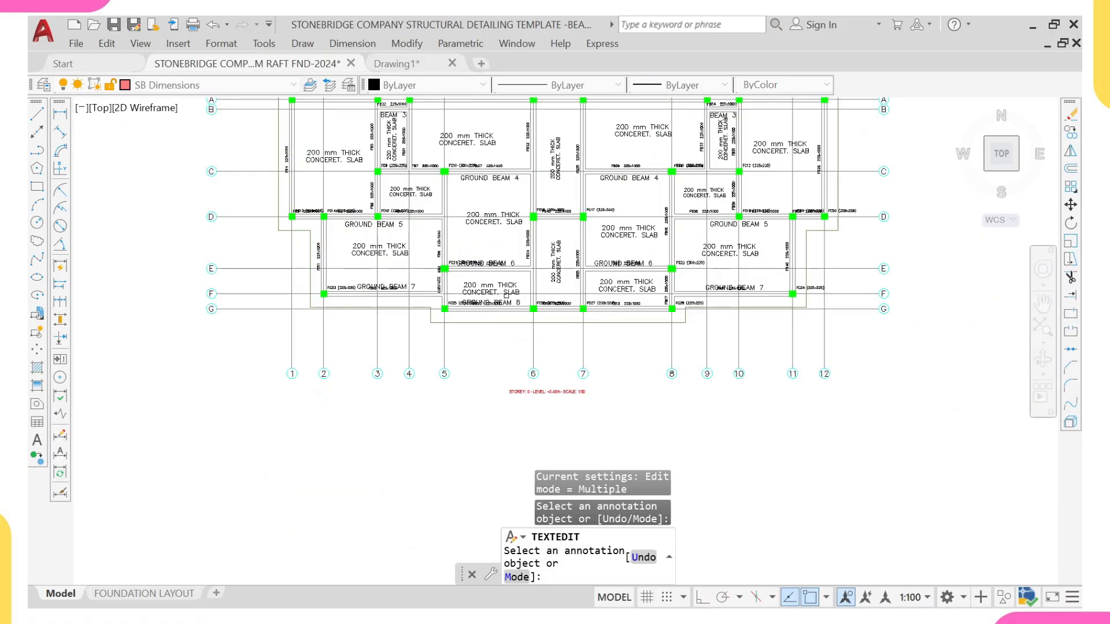
{"action": "middle_click_drag", "start_coordinate": [354, 200], "coordinate": [368, 282]}
{"action": "scroll", "coordinate": [307, 200], "scroll_direction": "up", "scroll_amount": 2}
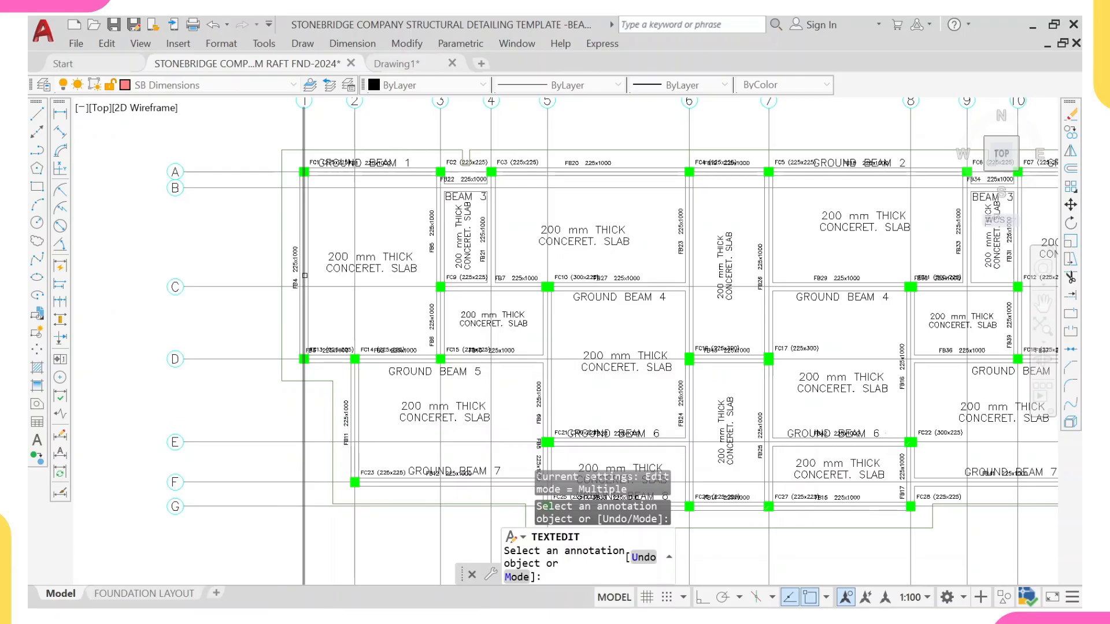
{"action": "scroll", "coordinate": [393, 262], "scroll_direction": "down", "scroll_amount": 2}
{"action": "scroll", "coordinate": [690, 257], "scroll_direction": "up", "scroll_amount": 2}
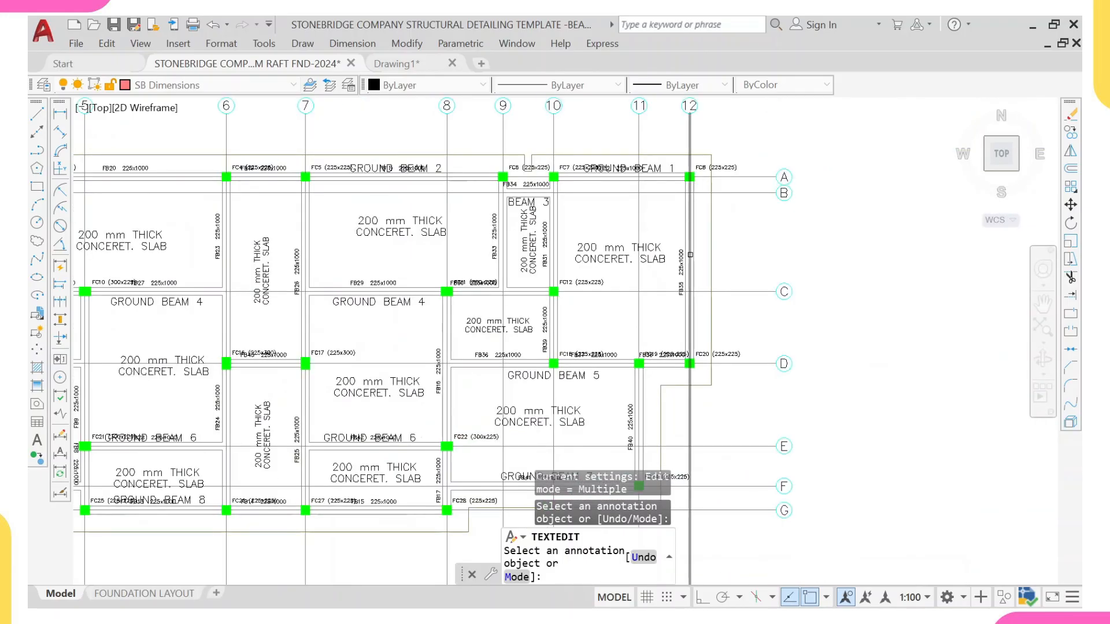
{"action": "scroll", "coordinate": [666, 250], "scroll_direction": "down", "scroll_amount": 3}
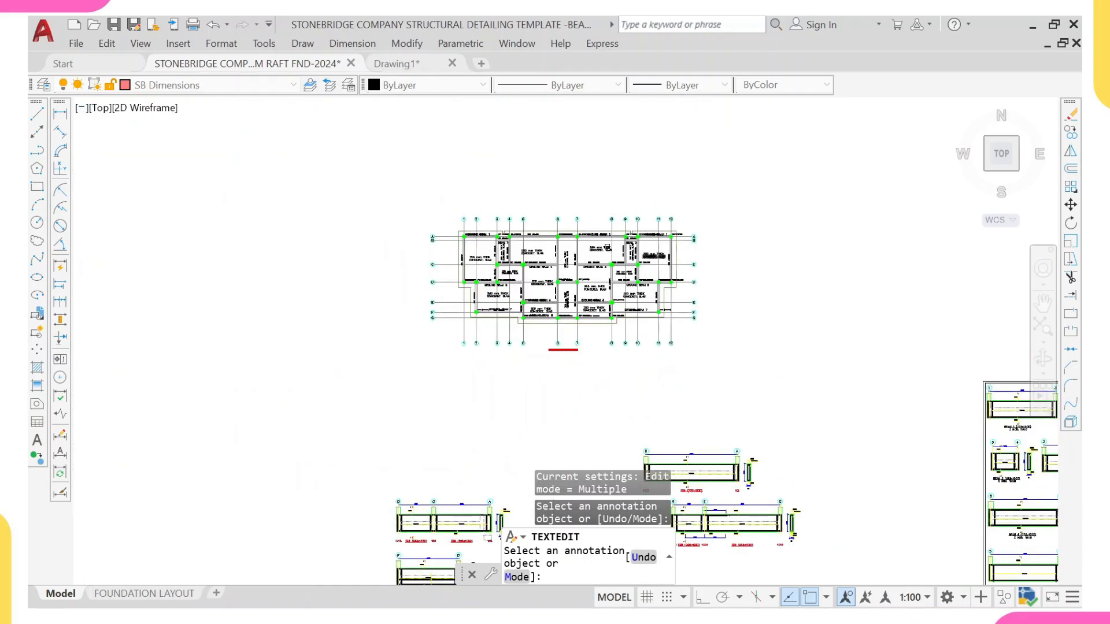
{"action": "scroll", "coordinate": [501, 220], "scroll_direction": "down", "scroll_amount": 3}
{"action": "middle_click_drag", "start_coordinate": [502, 225], "coordinate": [506, 307]}
{"action": "scroll", "coordinate": [471, 141], "scroll_direction": "up", "scroll_amount": 5}
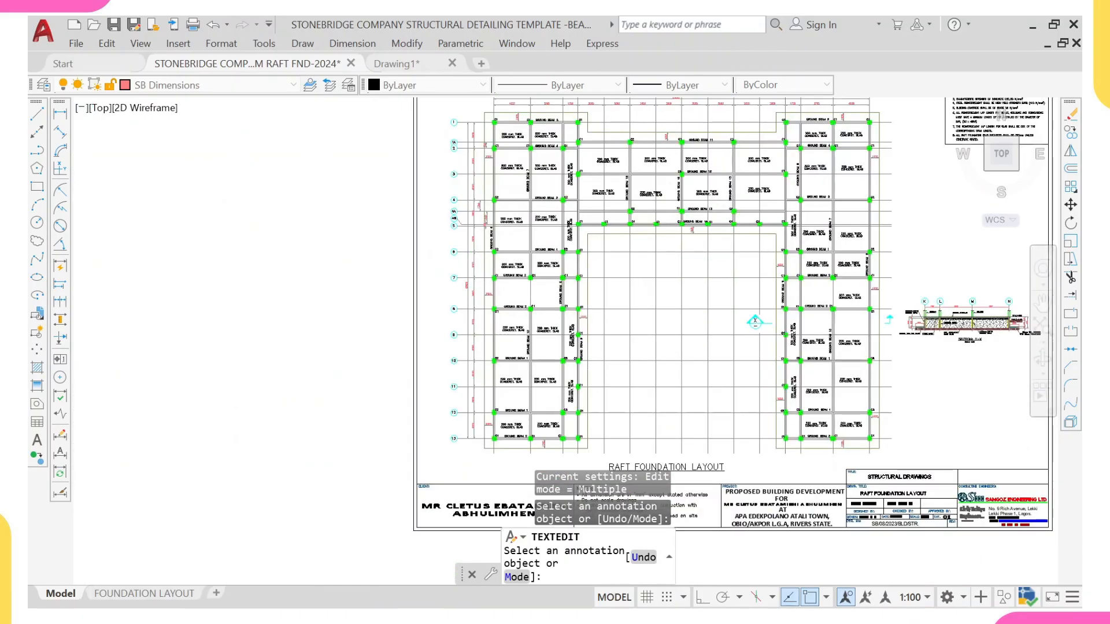
{"action": "key", "text": "Escape"}
Step: Copy the GROUND BEAM 6 label onto the beam along grid 1 between grids A and D
{"action": "scroll", "coordinate": [517, 298], "scroll_direction": "up", "scroll_amount": 2}
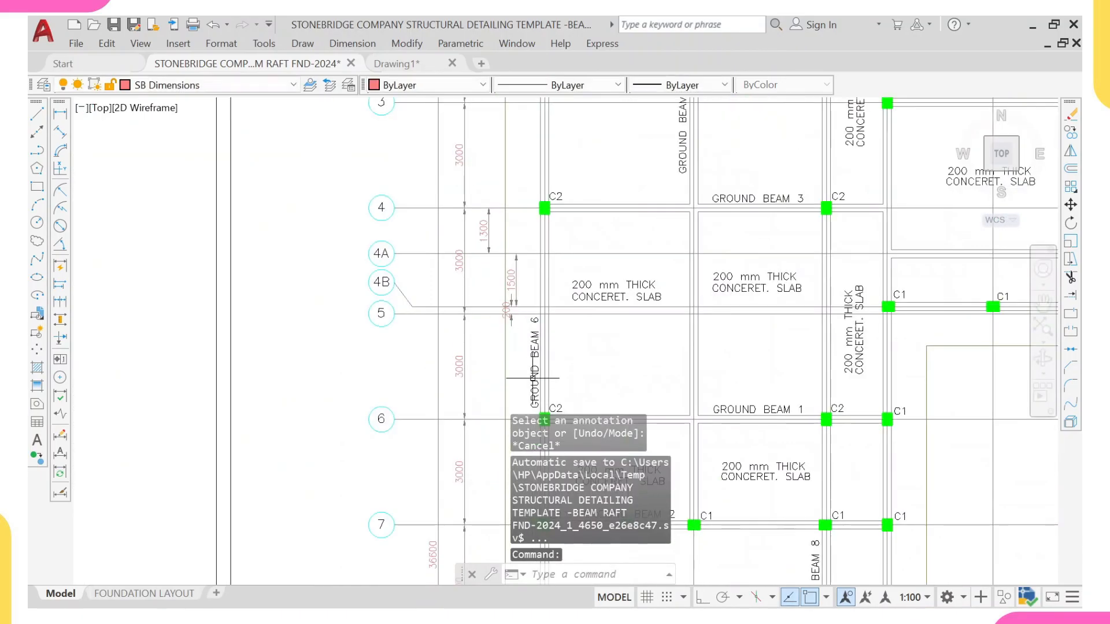
{"action": "middle_click_drag", "start_coordinate": [533, 378], "coordinate": [530, 298]}
{"action": "left_click", "coordinate": [530, 298]}
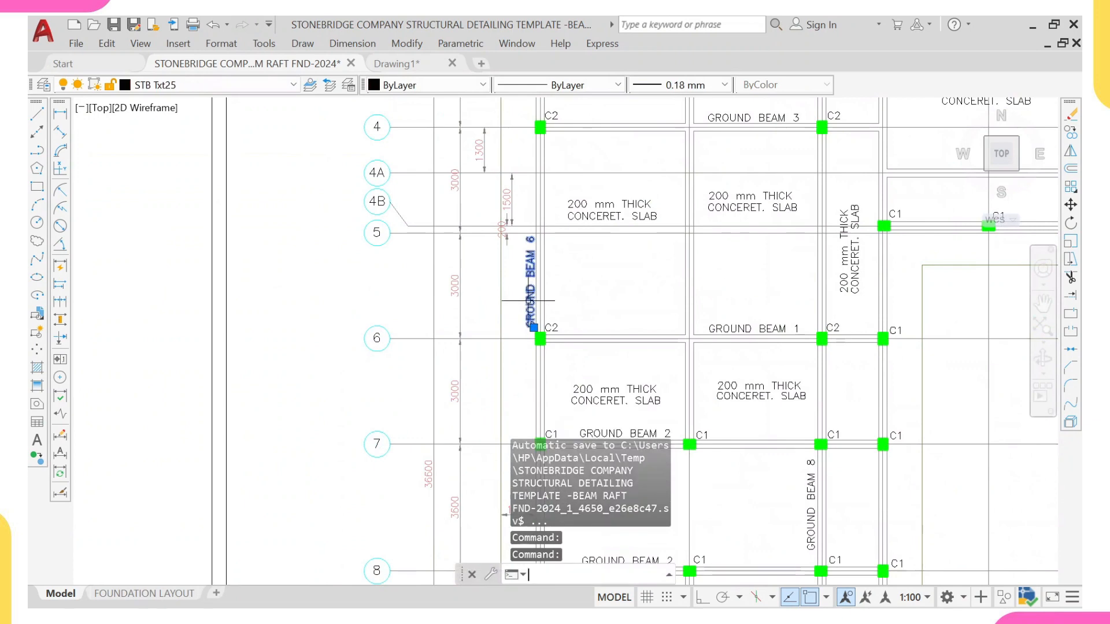
{"action": "type", "text": "co"}
{"action": "key", "text": "Return"}
{"action": "scroll", "coordinate": [536, 283], "scroll_direction": "up", "scroll_amount": 4}
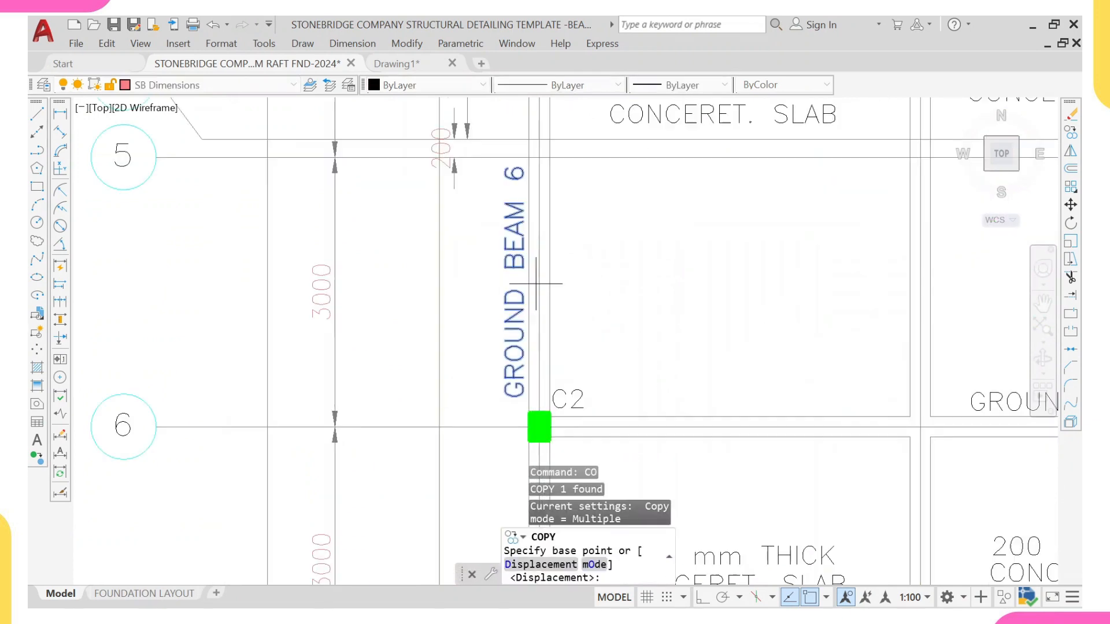
{"action": "left_click", "coordinate": [527, 280]}
{"action": "scroll", "coordinate": [421, 273], "scroll_direction": "down", "scroll_amount": 10}
{"action": "middle_click_drag", "start_coordinate": [410, 495], "coordinate": [453, 141]}
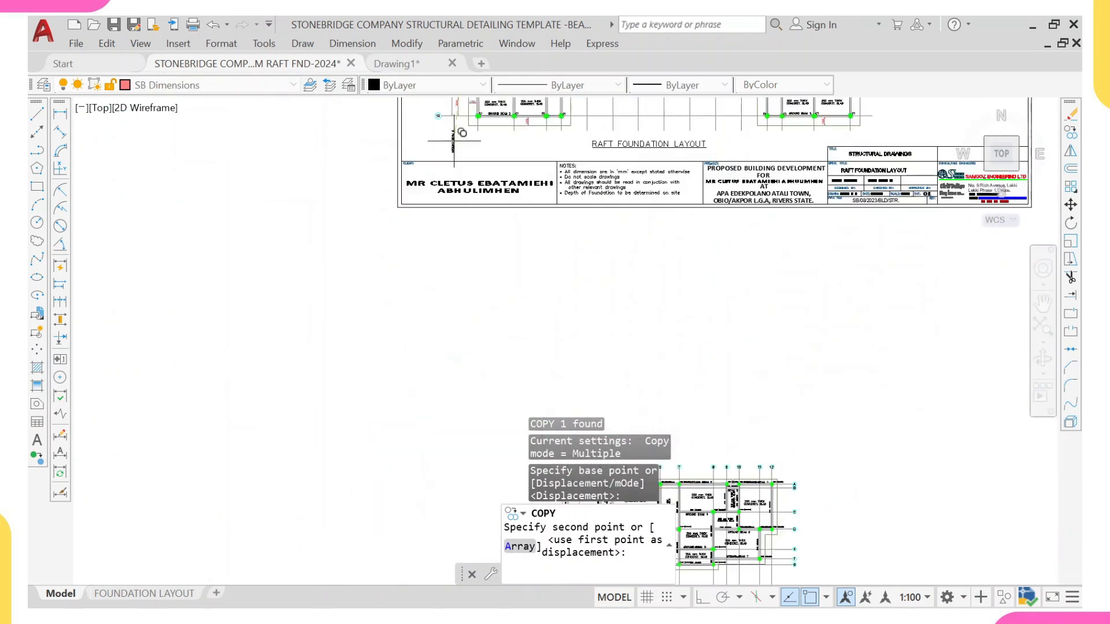
{"action": "scroll", "coordinate": [455, 204], "scroll_direction": "down", "scroll_amount": 4}
{"action": "scroll", "coordinate": [503, 260], "scroll_direction": "up", "scroll_amount": 12}
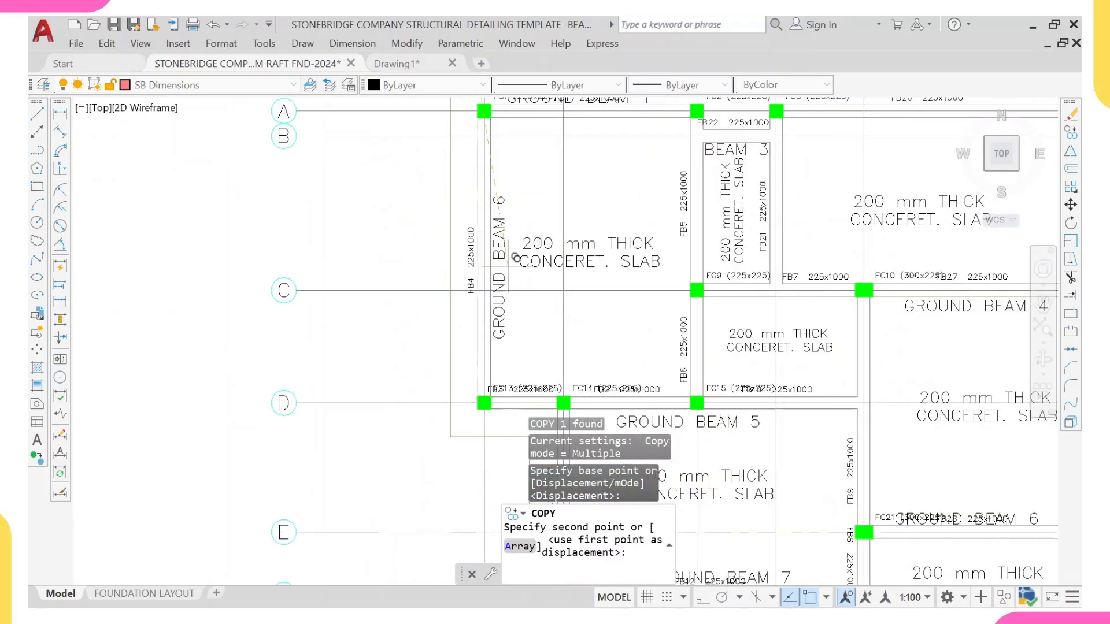
{"action": "left_click", "coordinate": [518, 243]}
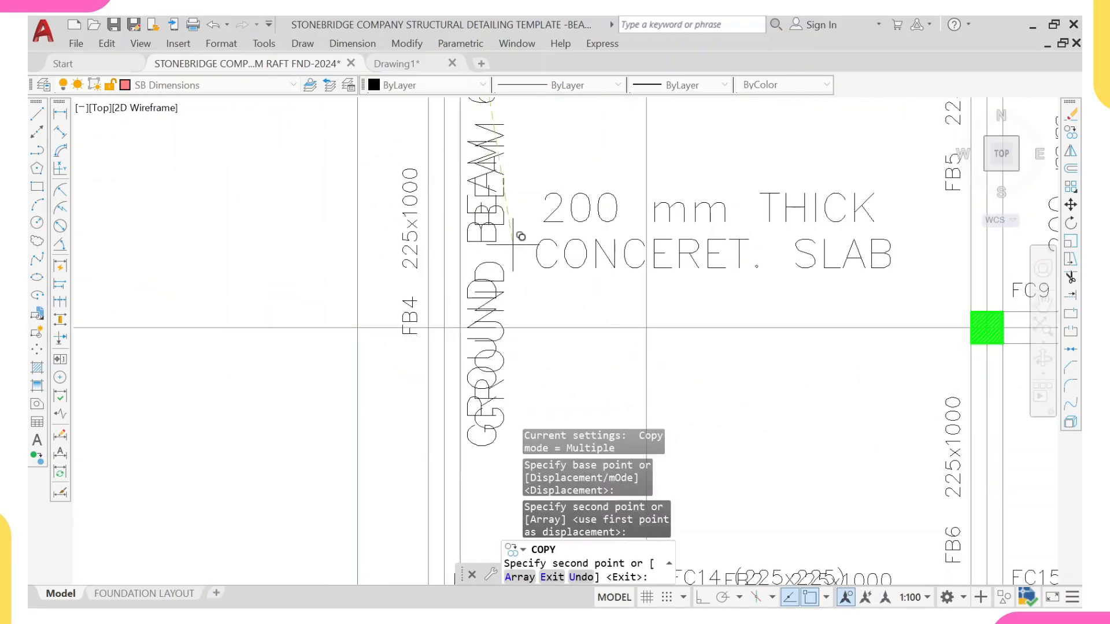
{"action": "scroll", "coordinate": [526, 235], "scroll_direction": "down", "scroll_amount": 4}
{"action": "key", "text": "Escape"}
Step: Edit the copied label on grid 1 to read GROUND BEAM 9
{"action": "scroll", "coordinate": [522, 219], "scroll_direction": "up", "scroll_amount": 4}
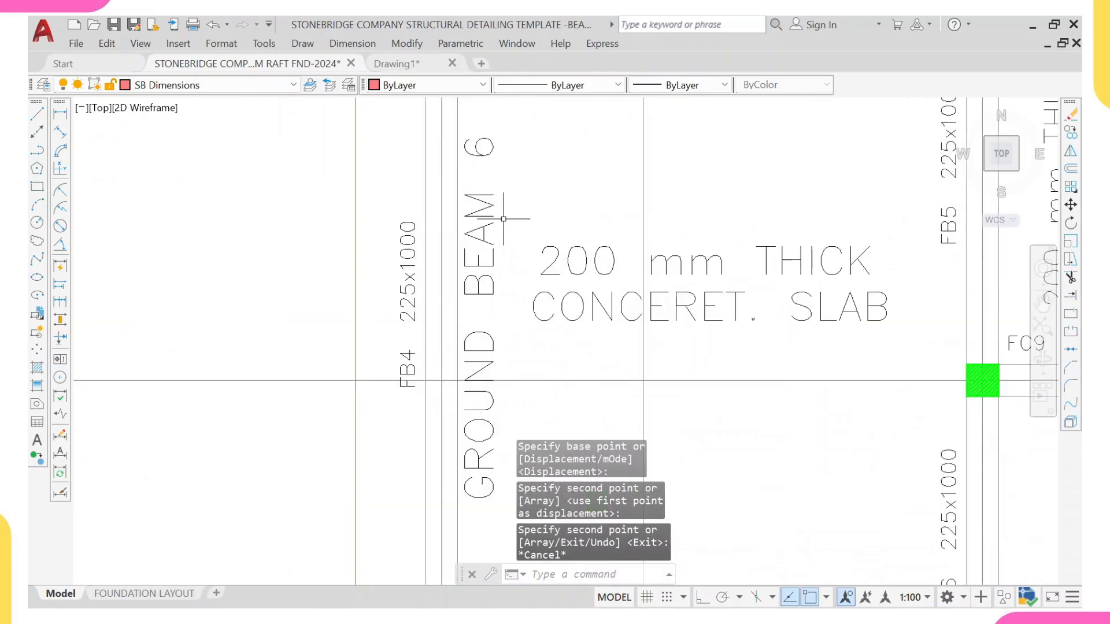
{"action": "double_click", "coordinate": [483, 224]}
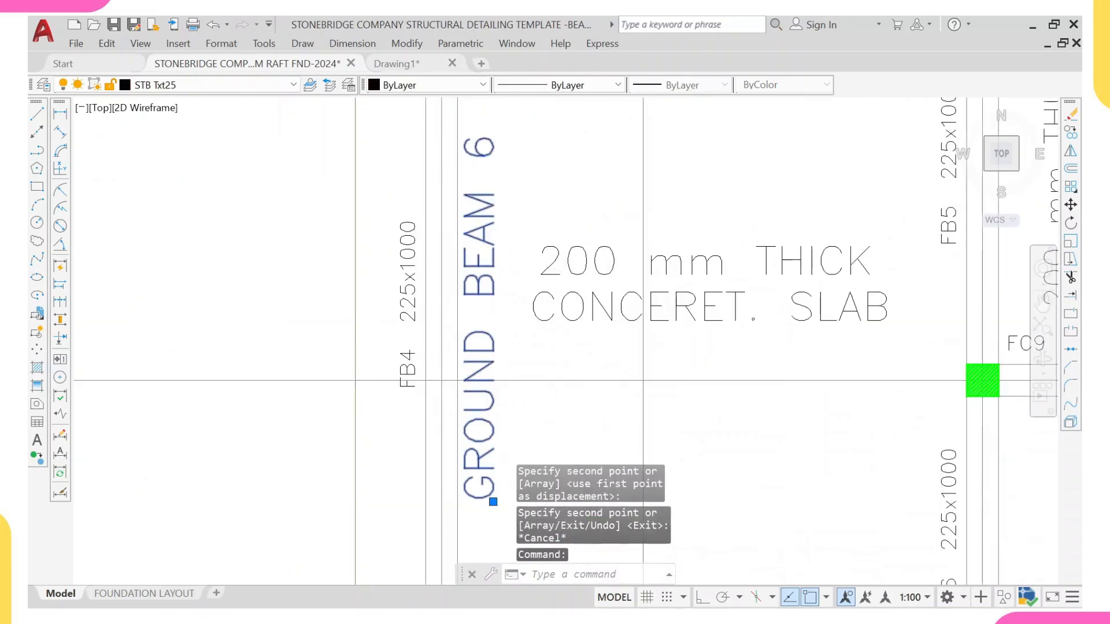
{"action": "left_click", "coordinate": [760, 375]}
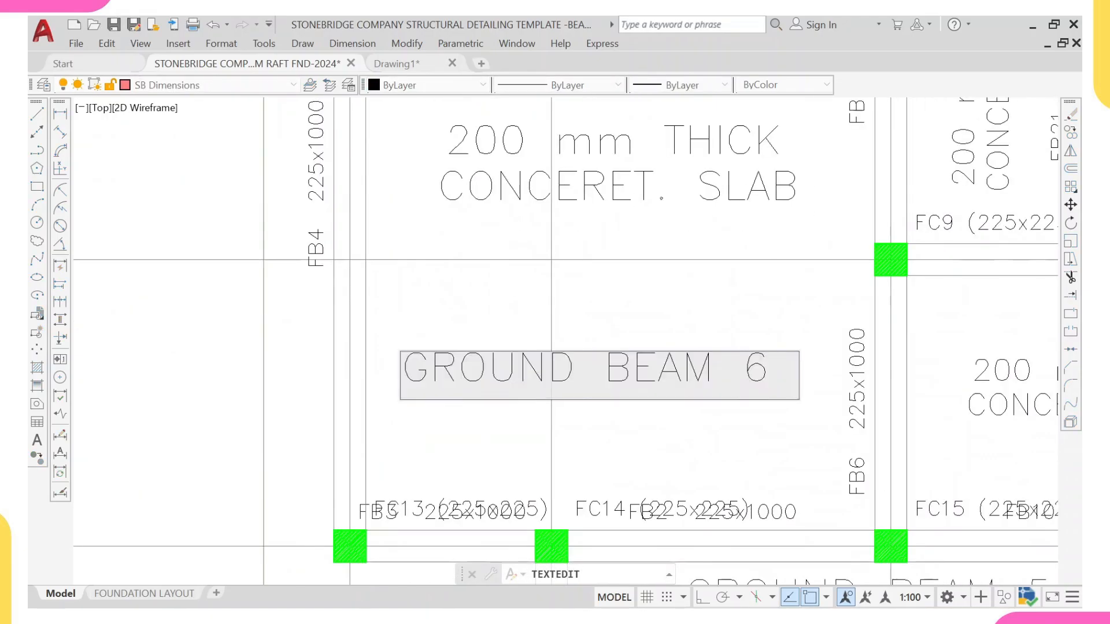
{"action": "key", "text": "BackSpace"}
{"action": "type", "text": "9"}
{"action": "key", "text": "Return"}
{"action": "scroll", "coordinate": [488, 302], "scroll_direction": "down", "scroll_amount": 4}
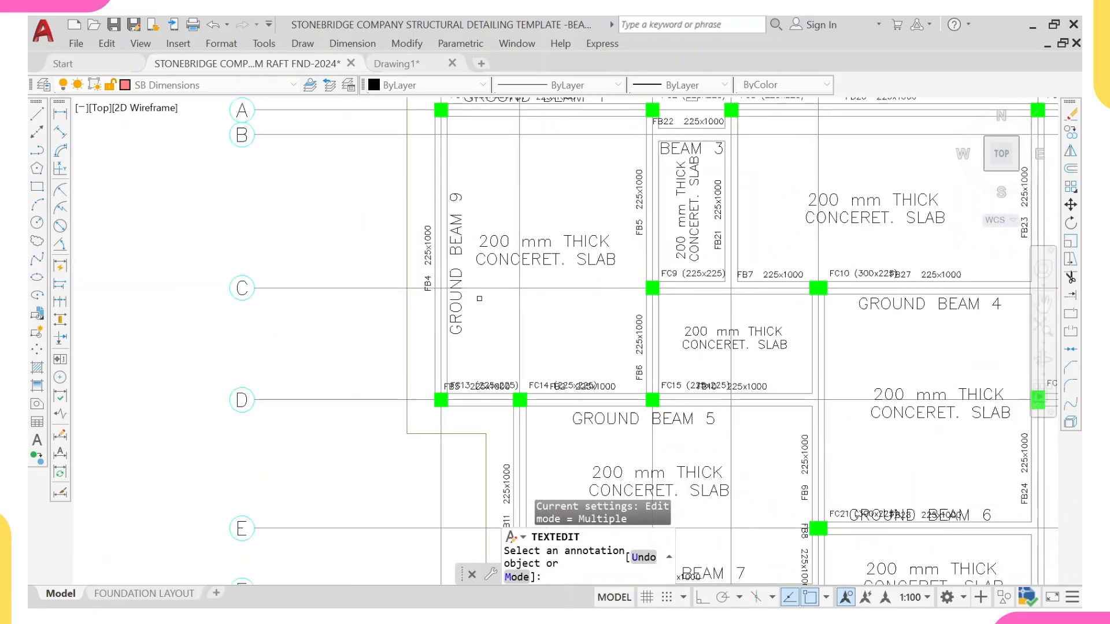
{"action": "key", "text": "Escape"}
Step: Examine the relabelled foundation plan and the FB4 beam detail with its section
{"action": "scroll", "coordinate": [437, 273], "scroll_direction": "up", "scroll_amount": 5}
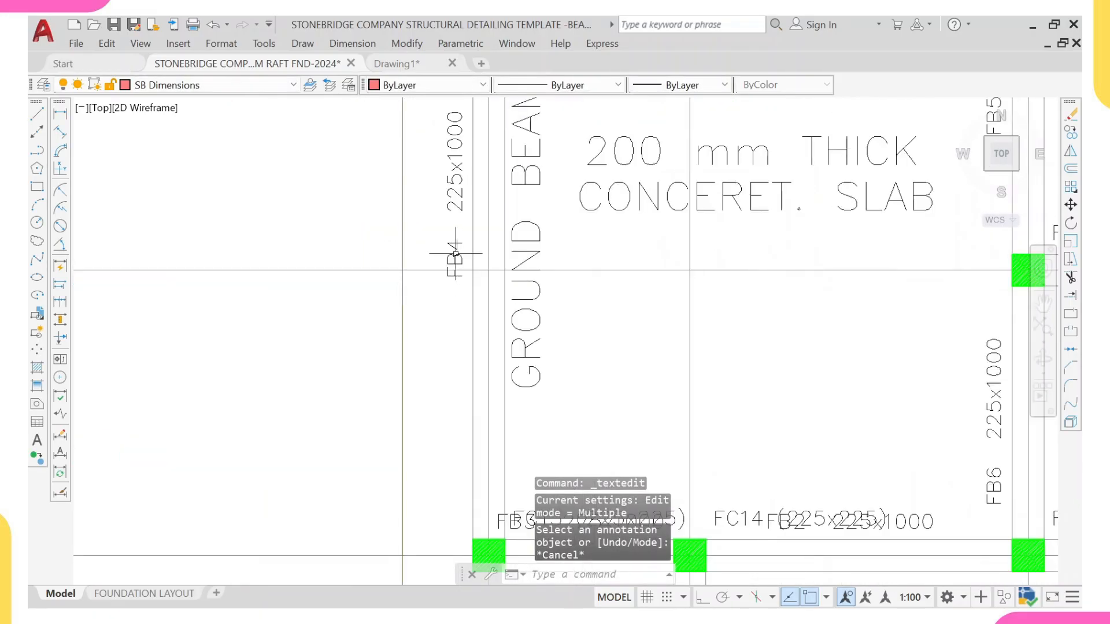
{"action": "scroll", "coordinate": [456, 247], "scroll_direction": "down", "scroll_amount": 4}
{"action": "scroll", "coordinate": [496, 273], "scroll_direction": "up", "scroll_amount": 2}
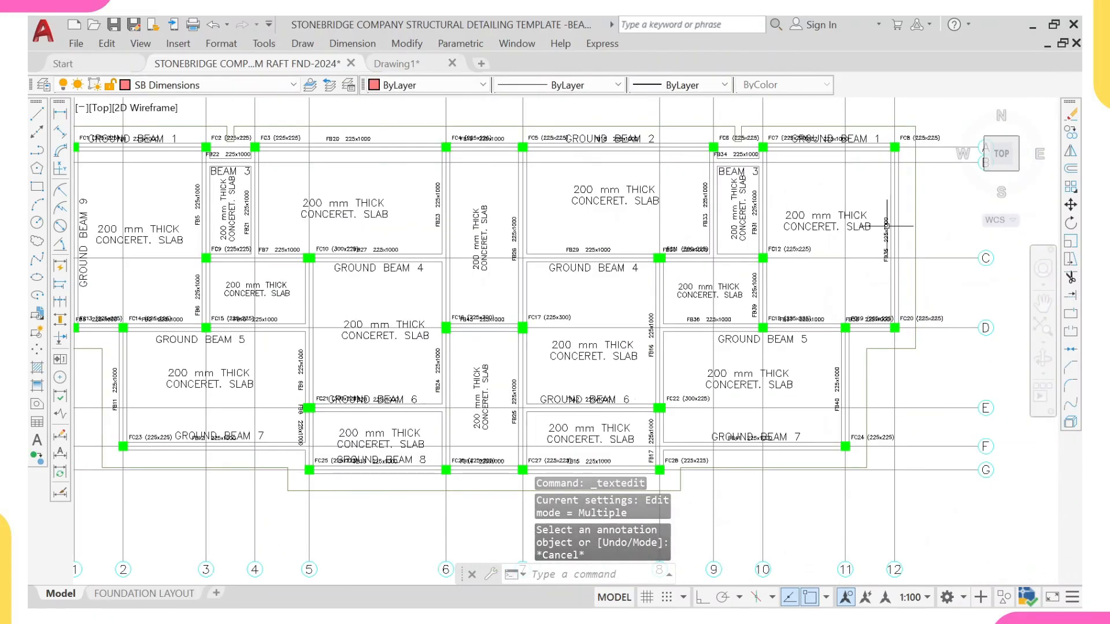
{"action": "scroll", "coordinate": [495, 273], "scroll_direction": "up", "scroll_amount": 2}
{"action": "scroll", "coordinate": [885, 249], "scroll_direction": "up", "scroll_amount": 4}
{"action": "scroll", "coordinate": [876, 271], "scroll_direction": "down", "scroll_amount": 12}
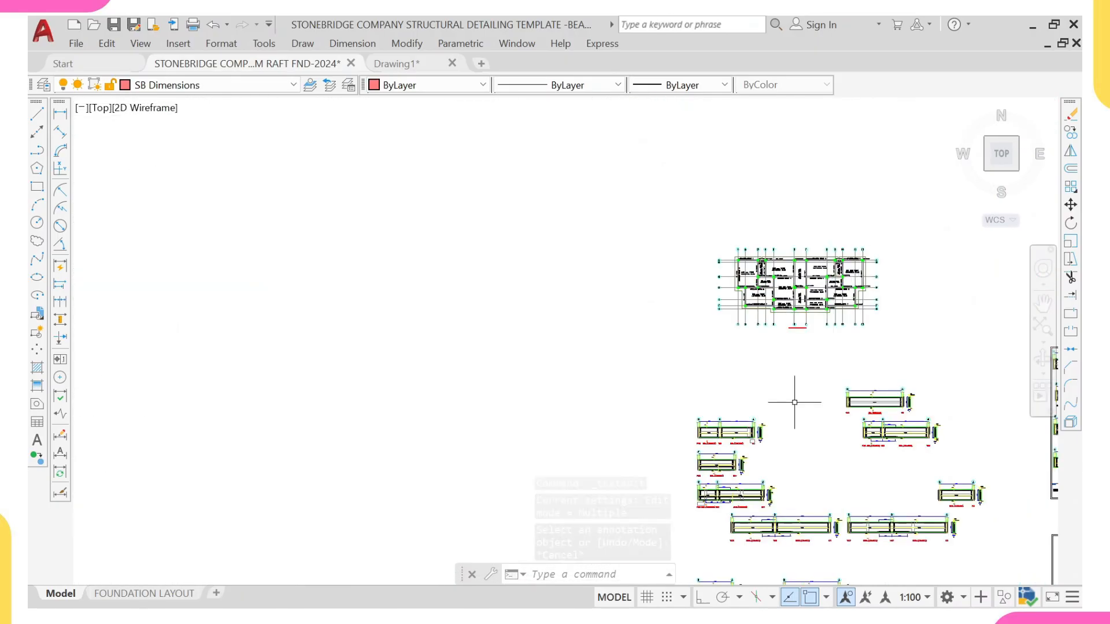
{"action": "middle_click_drag", "start_coordinate": [900, 409], "coordinate": [844, 289]}
{"action": "scroll", "coordinate": [844, 289], "scroll_direction": "up", "scroll_amount": 3}
{"action": "scroll", "coordinate": [724, 297], "scroll_direction": "up", "scroll_amount": 2}
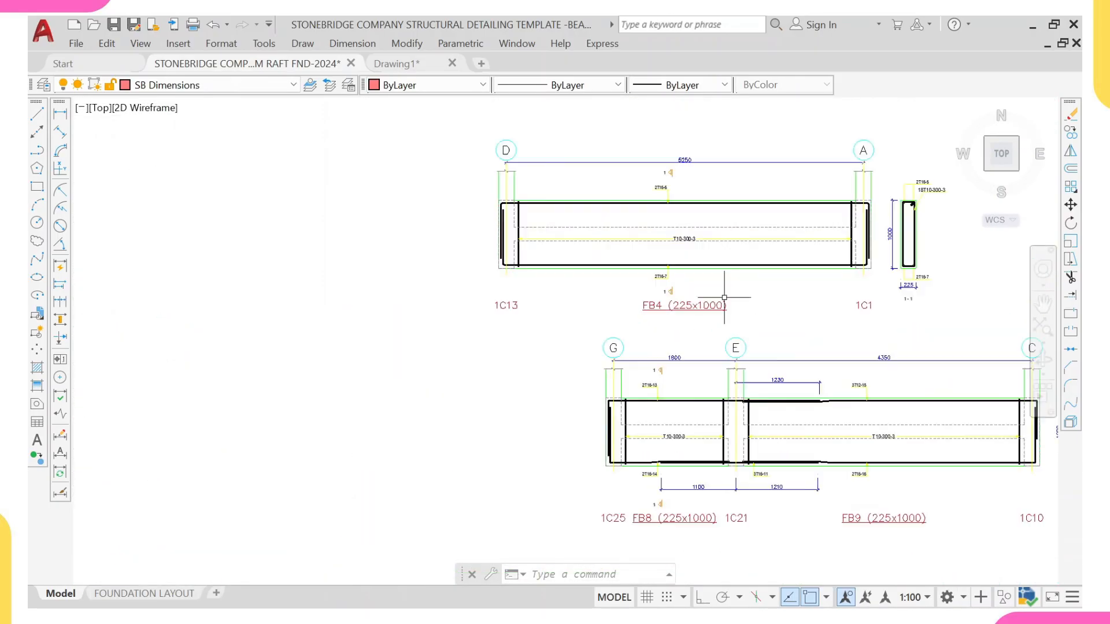
{"action": "scroll", "coordinate": [867, 226], "scroll_direction": "up", "scroll_amount": 2}
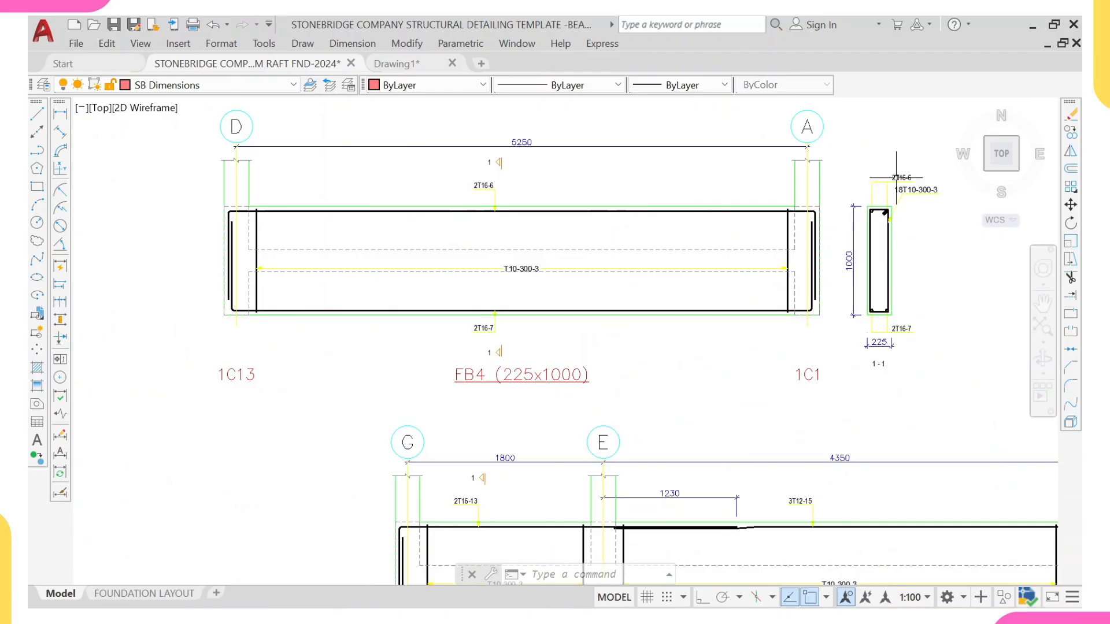
{"action": "scroll", "coordinate": [879, 263], "scroll_direction": "up", "scroll_amount": 2}
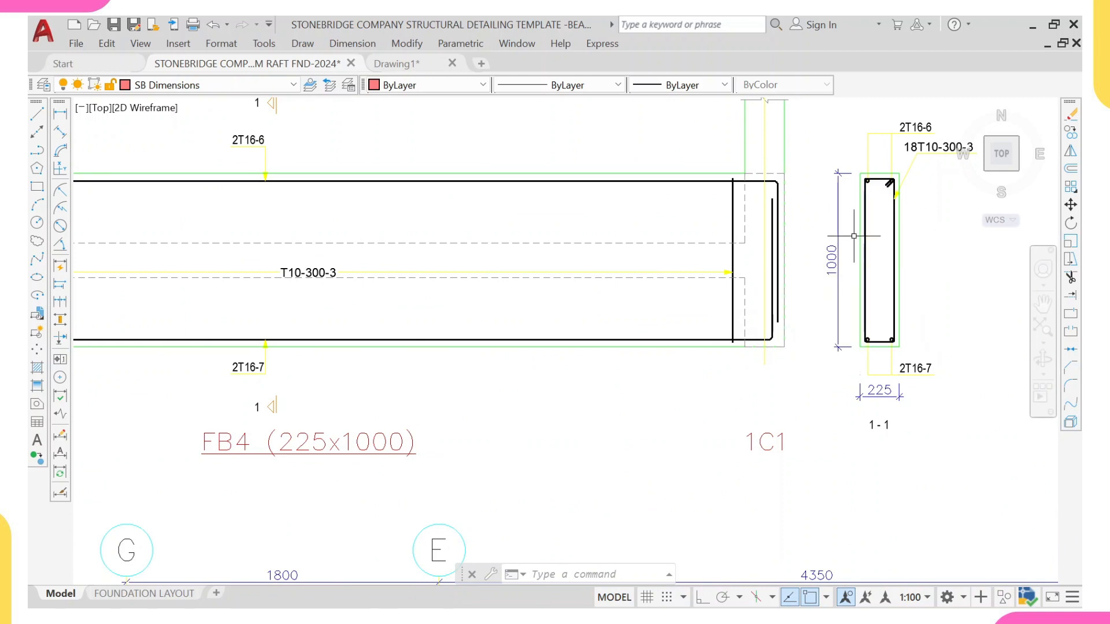
Step: Examine the foundation plan and the exported beam details, including the FB35 detail
{"action": "scroll", "coordinate": [854, 236], "scroll_direction": "down", "scroll_amount": 6}
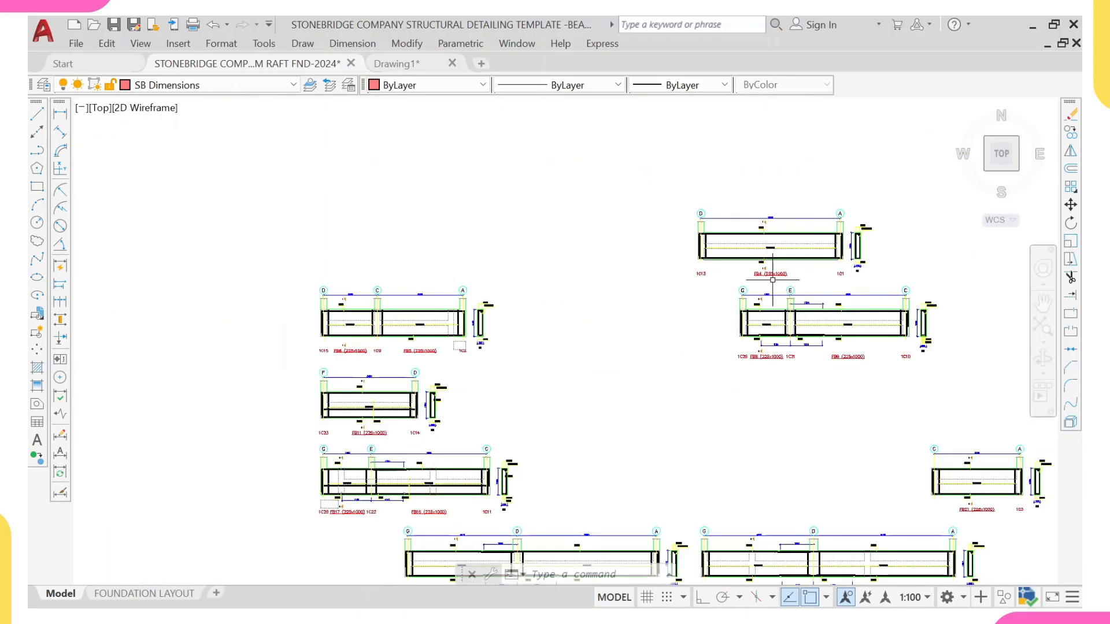
{"action": "scroll", "coordinate": [772, 280], "scroll_direction": "up", "scroll_amount": 4}
{"action": "scroll", "coordinate": [728, 272], "scroll_direction": "down", "scroll_amount": 4}
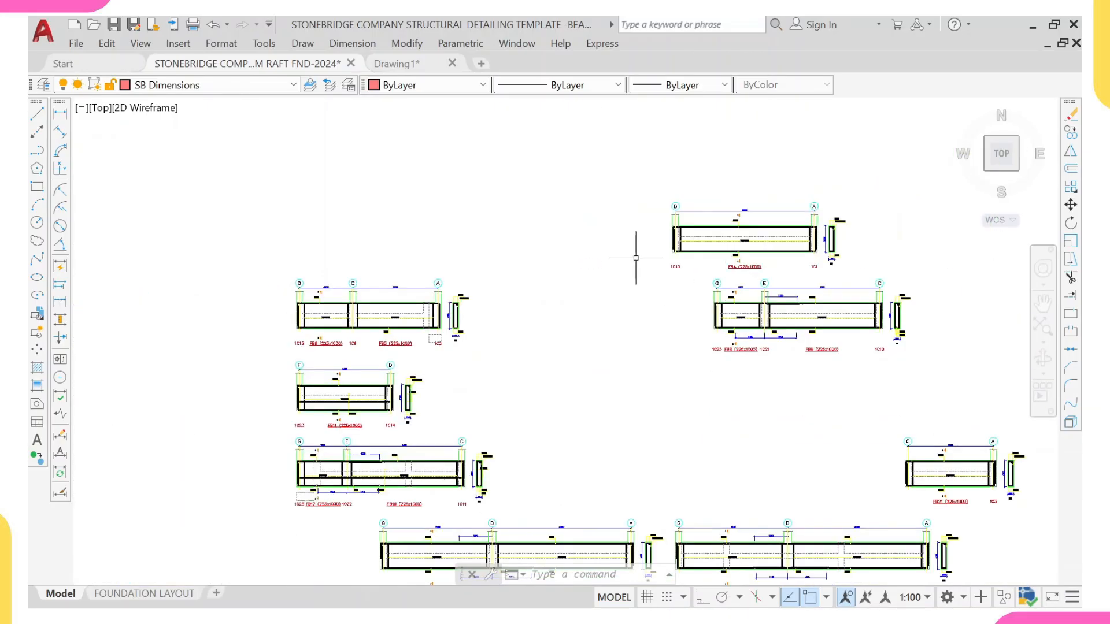
{"action": "scroll", "coordinate": [582, 215], "scroll_direction": "down", "scroll_amount": 3}
{"action": "scroll", "coordinate": [636, 219], "scroll_direction": "up", "scroll_amount": 10}
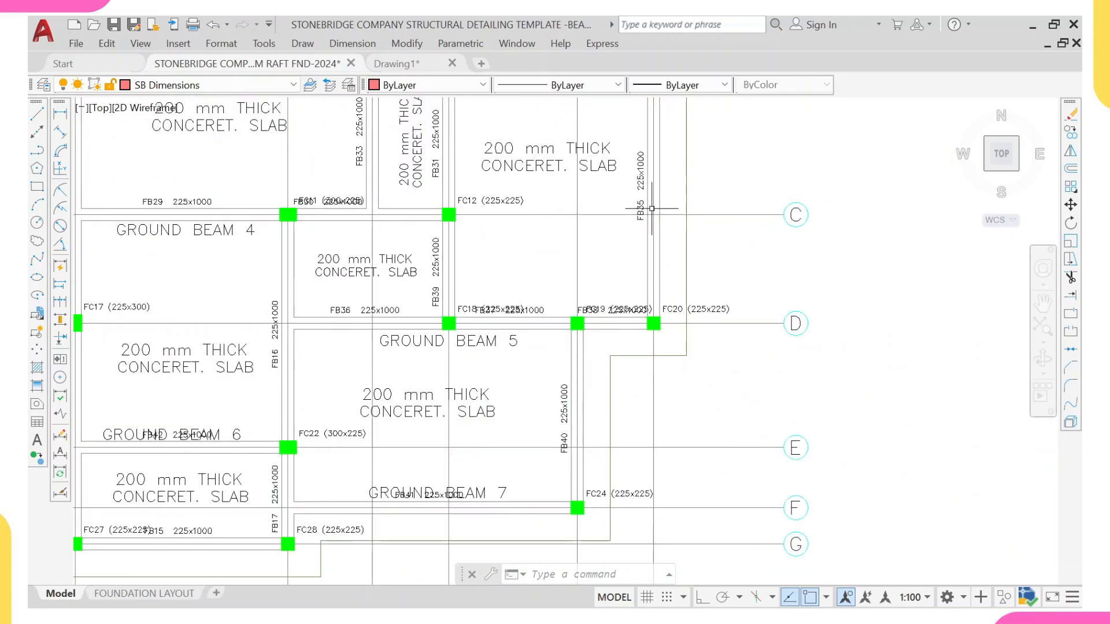
{"action": "scroll", "coordinate": [652, 208], "scroll_direction": "down", "scroll_amount": 5}
{"action": "scroll", "coordinate": [589, 434], "scroll_direction": "up", "scroll_amount": 6}
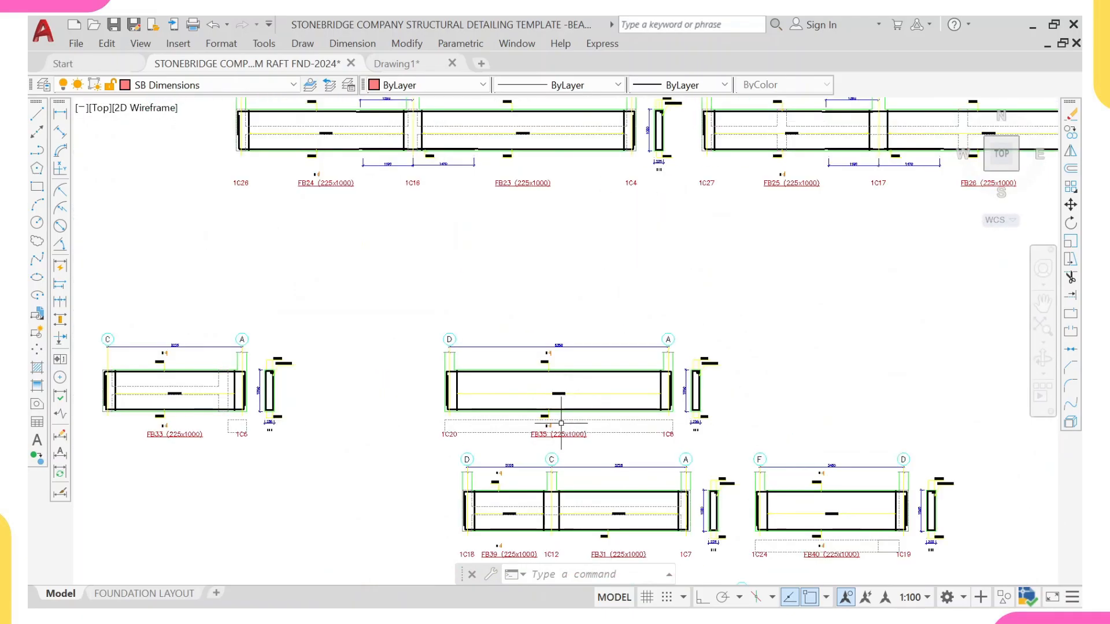
{"action": "scroll", "coordinate": [537, 422], "scroll_direction": "up", "scroll_amount": 4}
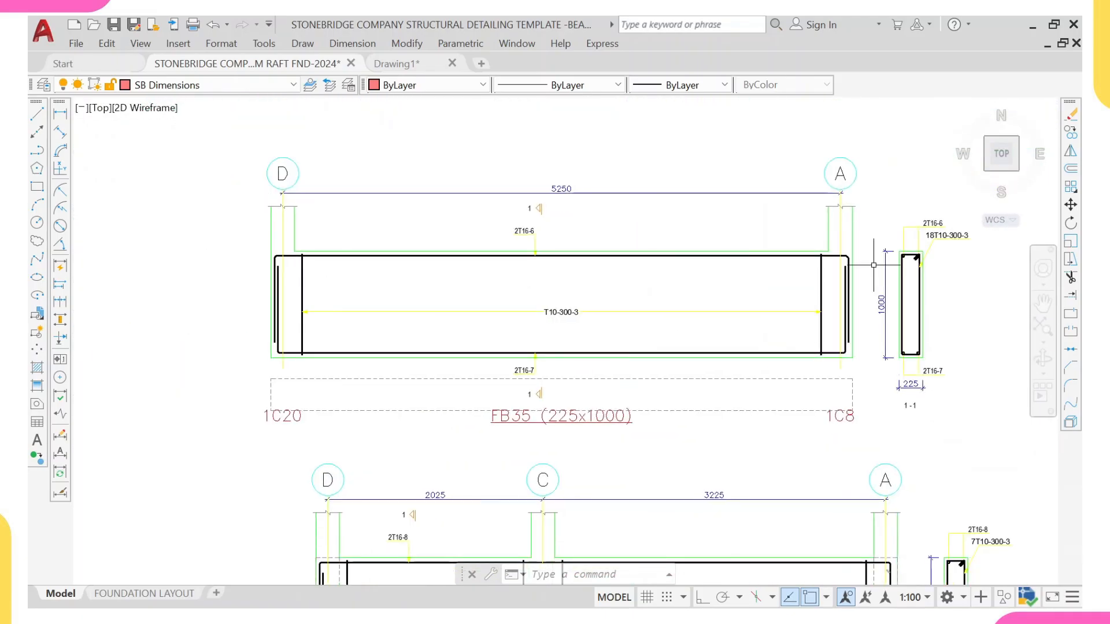
{"action": "scroll", "coordinate": [845, 372], "scroll_direction": "down", "scroll_amount": 2}
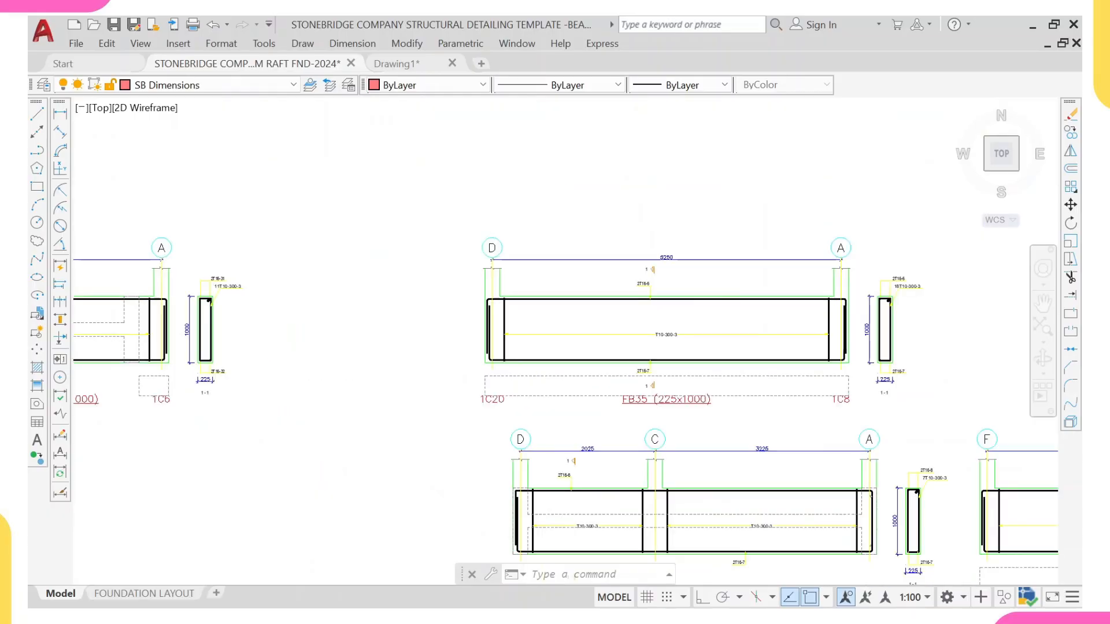
{"action": "scroll", "coordinate": [538, 185], "scroll_direction": "down", "scroll_amount": 3}
Step: Erase the exported FB35 beam detail with its section
{"action": "left_click", "coordinate": [503, 227]}
{"action": "scroll", "coordinate": [713, 322], "scroll_direction": "up", "scroll_amount": 2}
{"action": "left_click", "coordinate": [739, 339]}
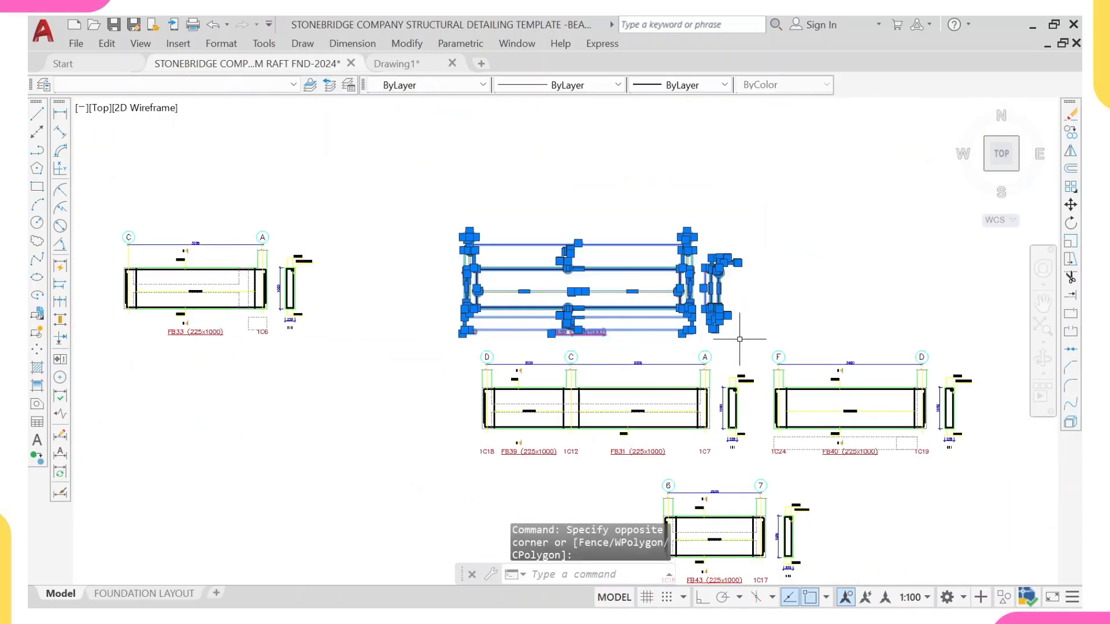
{"action": "type", "text": "e"}
{"action": "key", "text": "Return"}
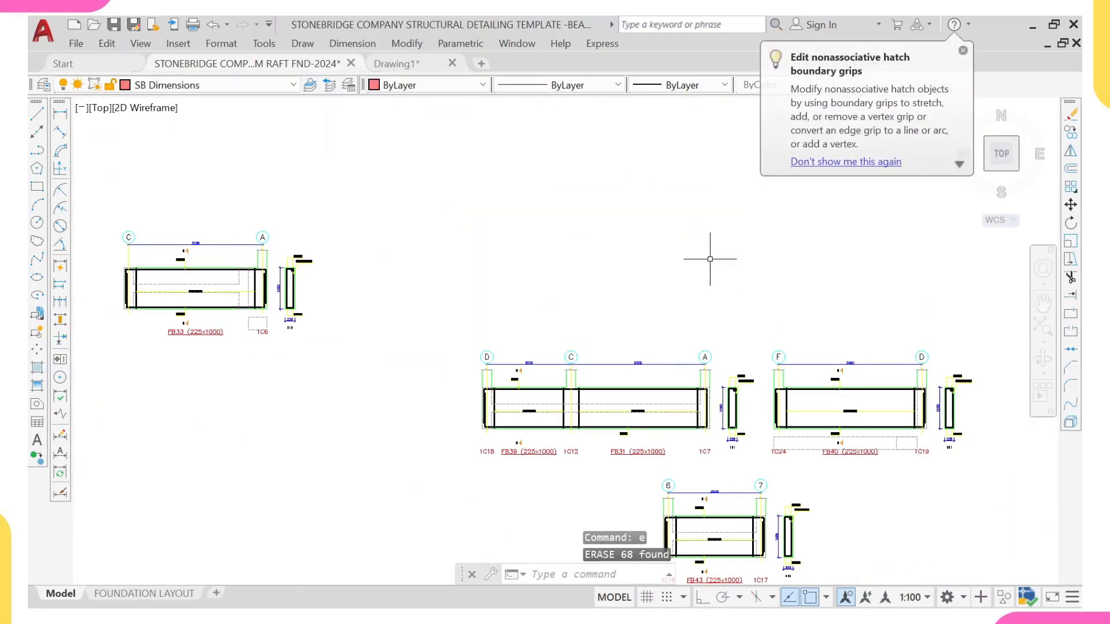
Step: Move the exported FB4 beam detail into the raft beam details sheet beside the BEAM 7 detail
{"action": "scroll", "coordinate": [709, 246], "scroll_direction": "down", "scroll_amount": 6}
{"action": "mouse_move", "coordinate": [705, 167]}
{"action": "middle_mouse_down"}
{"action": "mouse_move", "coordinate": [686, 273]}
{"action": "mouse_move", "coordinate": [615, 258]}
{"action": "middle_mouse_up"}
{"action": "scroll", "coordinate": [723, 173], "scroll_direction": "up", "scroll_amount": 2}
{"action": "scroll", "coordinate": [615, 258], "scroll_direction": "up", "scroll_amount": 2}
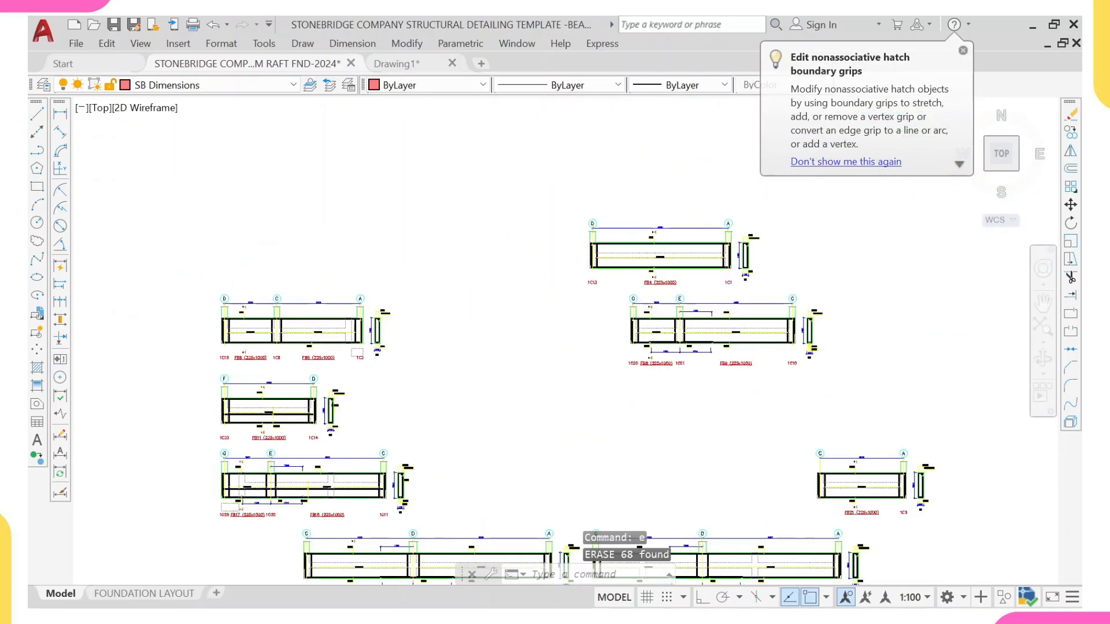
{"action": "left_click", "coordinate": [563, 201]}
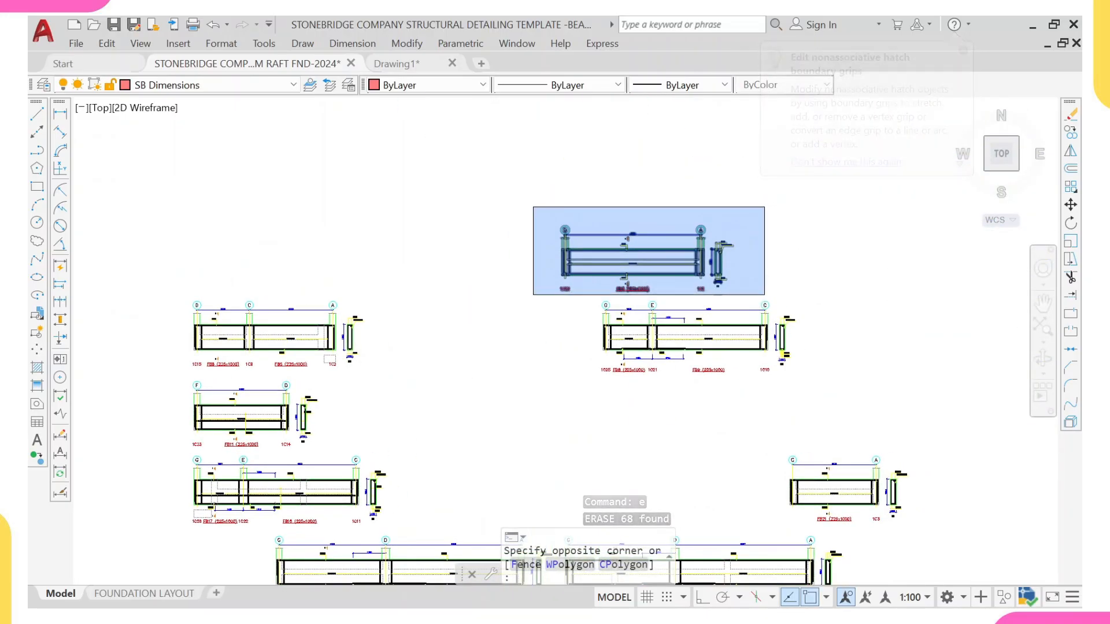
{"action": "left_click", "coordinate": [764, 295]}
{"action": "mouse_move", "coordinate": [704, 261]}
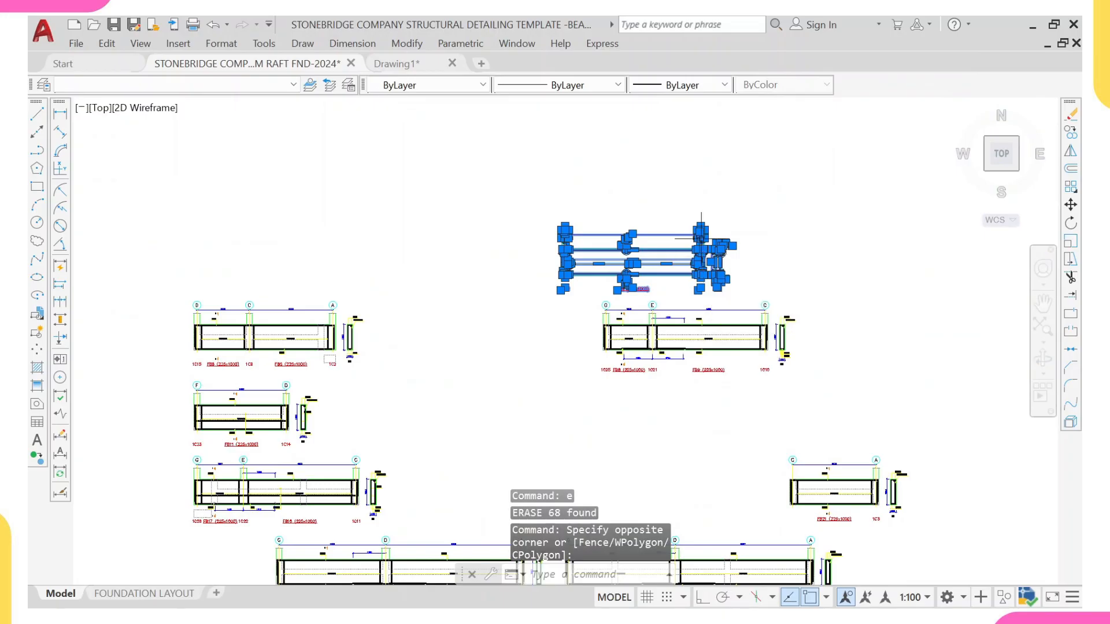
{"action": "scroll", "coordinate": [570, 236], "scroll_direction": "up", "scroll_amount": 4}
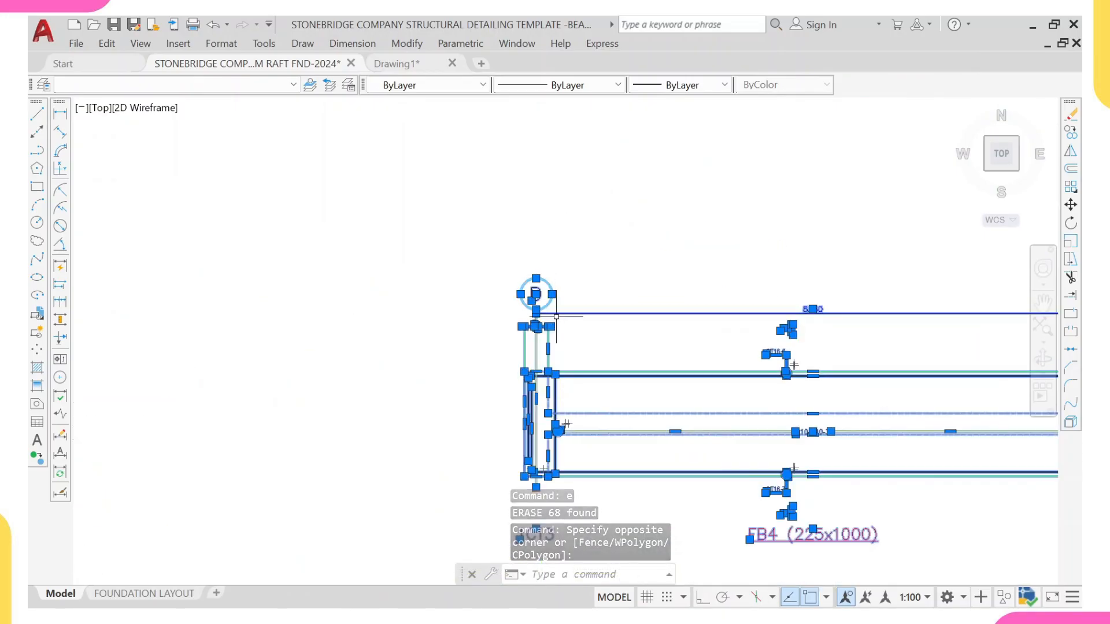
{"action": "scroll", "coordinate": [553, 302], "scroll_direction": "down", "scroll_amount": 1}
{"action": "type", "text": "m"}
{"action": "key", "text": "Return"}
{"action": "scroll", "coordinate": [543, 279], "scroll_direction": "up", "scroll_amount": 3}
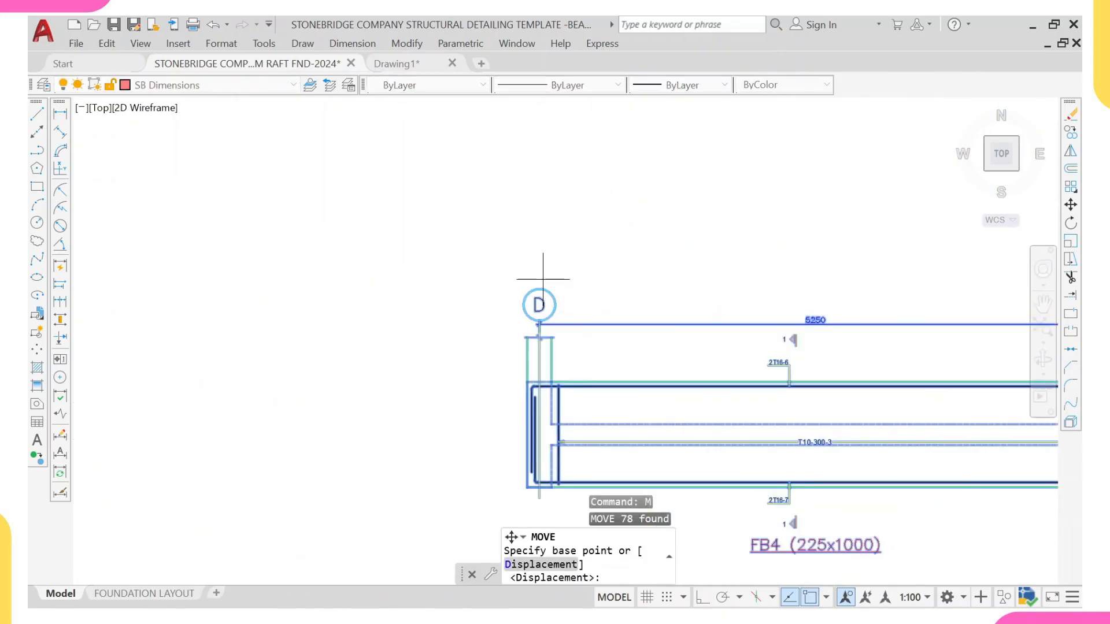
{"action": "left_click", "coordinate": [539, 289]}
{"action": "scroll", "coordinate": [584, 230], "scroll_direction": "down", "scroll_amount": 8}
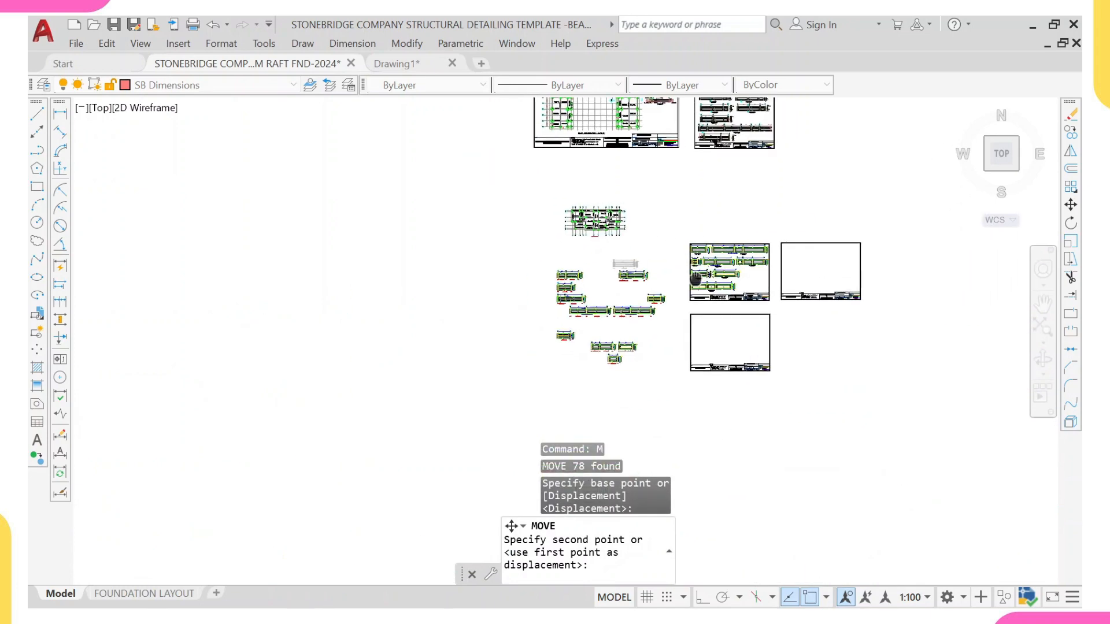
{"action": "scroll", "coordinate": [741, 269], "scroll_direction": "up", "scroll_amount": 4}
{"action": "scroll", "coordinate": [729, 281], "scroll_direction": "up", "scroll_amount": 5}
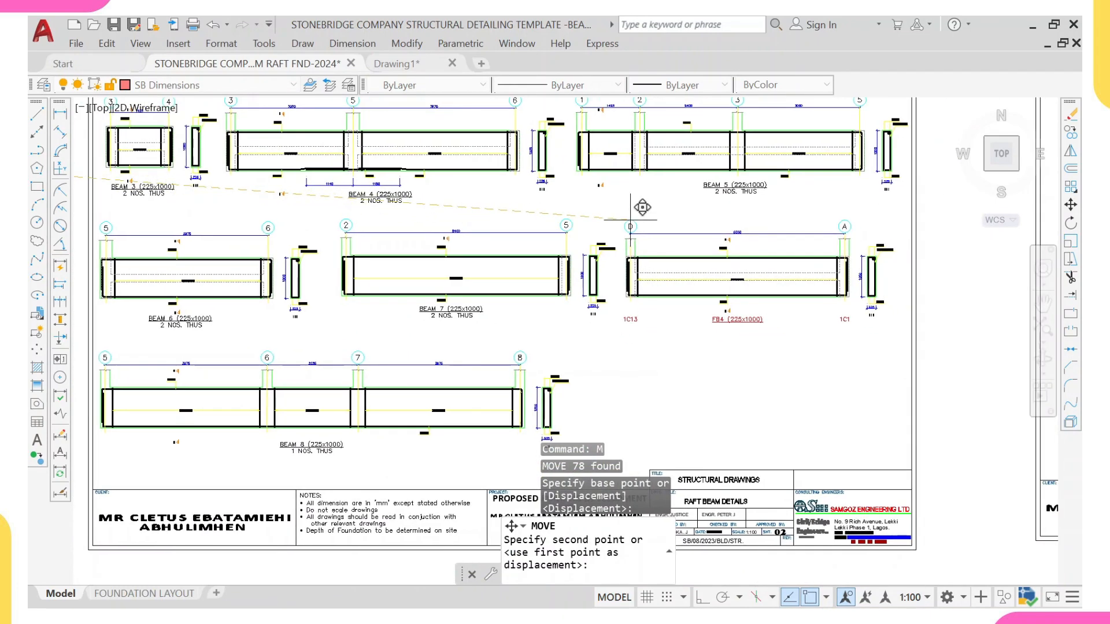
{"action": "left_click", "coordinate": [636, 219]}
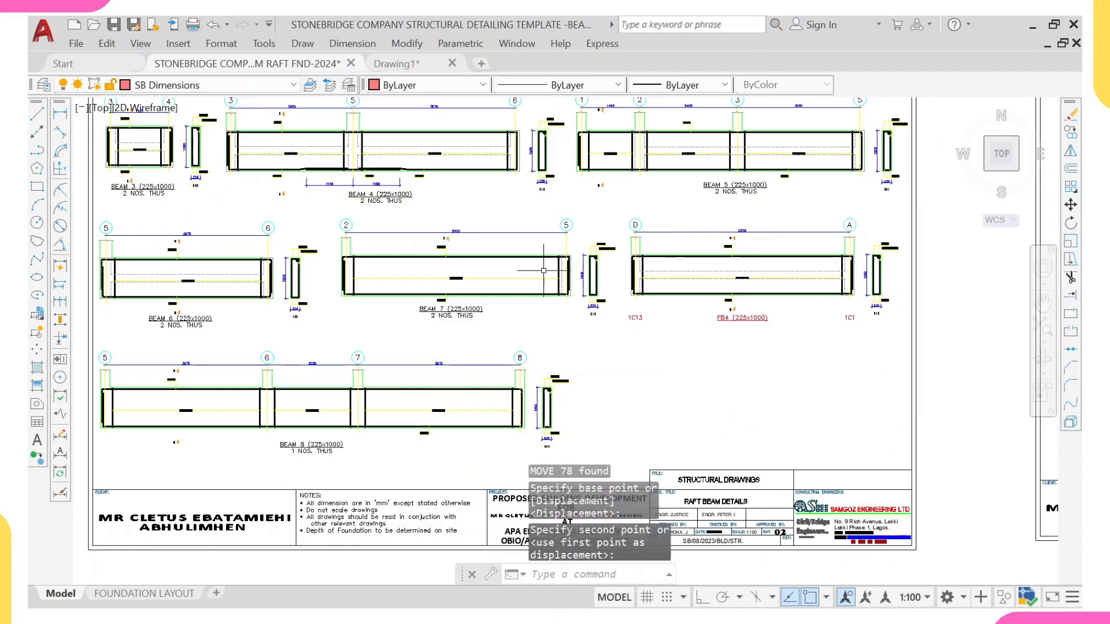
Step: Erase the FB4 title and its 1C13 and 1C1 column labels under the moved detail
{"action": "scroll", "coordinate": [838, 317], "scroll_direction": "up", "scroll_amount": 2}
{"action": "left_click", "coordinate": [875, 317]}
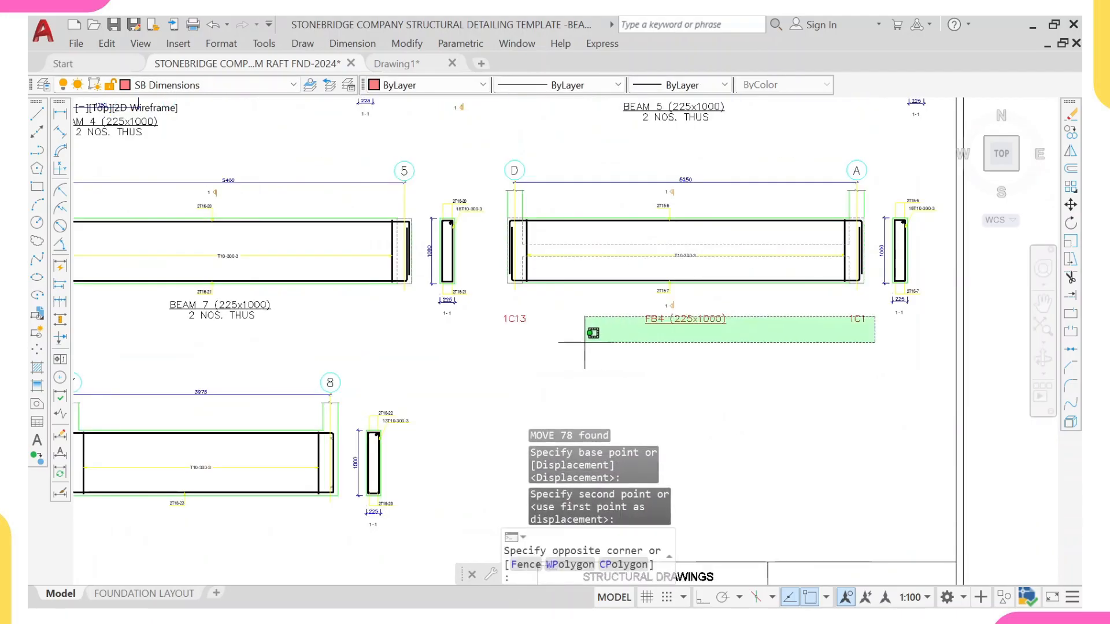
{"action": "left_click", "coordinate": [481, 340]}
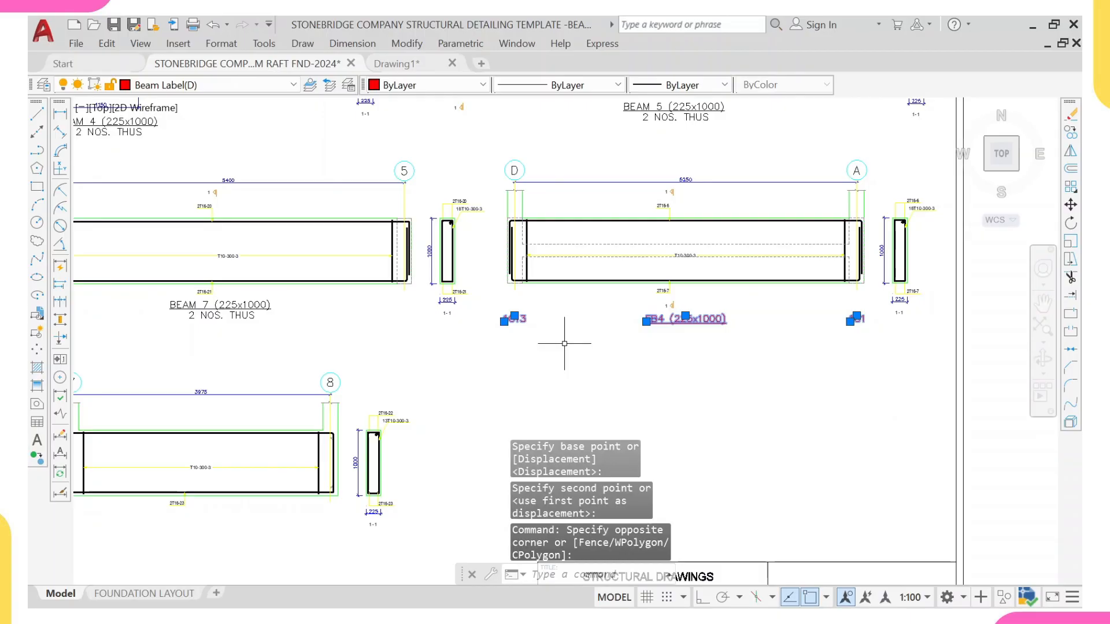
{"action": "type", "text": "e"}
{"action": "key", "text": "Return"}
Step: Copy the BEAM 7 title and its 2 NOS. THUS note beneath the moved FB4 detail
{"action": "scroll", "coordinate": [260, 292], "scroll_direction": "up", "scroll_amount": 4}
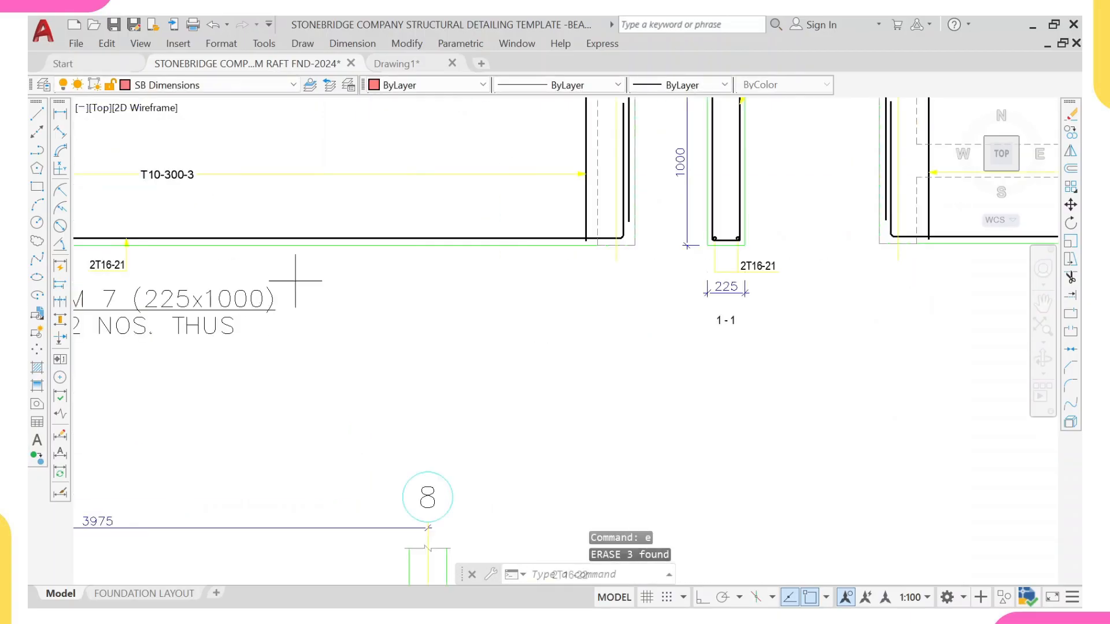
{"action": "left_click", "coordinate": [296, 281]}
{"action": "left_click", "coordinate": [208, 346]}
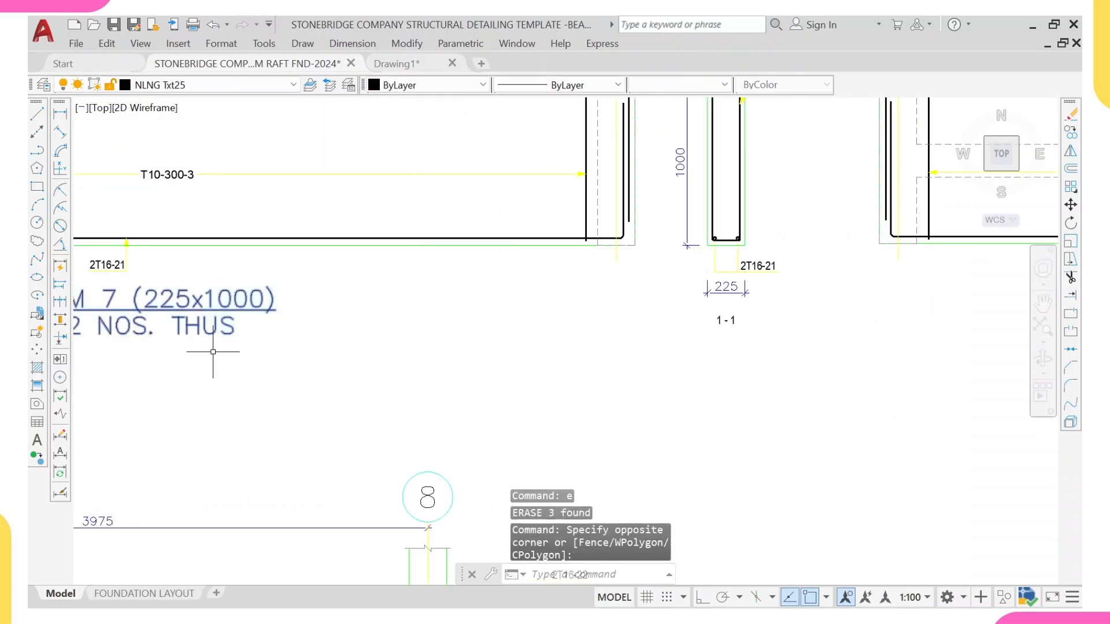
{"action": "type", "text": "co"}
{"action": "key", "text": "Return"}
{"action": "left_click", "coordinate": [195, 302]}
{"action": "scroll", "coordinate": [415, 295], "scroll_direction": "down", "scroll_amount": 8}
{"action": "scroll", "coordinate": [588, 305], "scroll_direction": "up", "scroll_amount": 4}
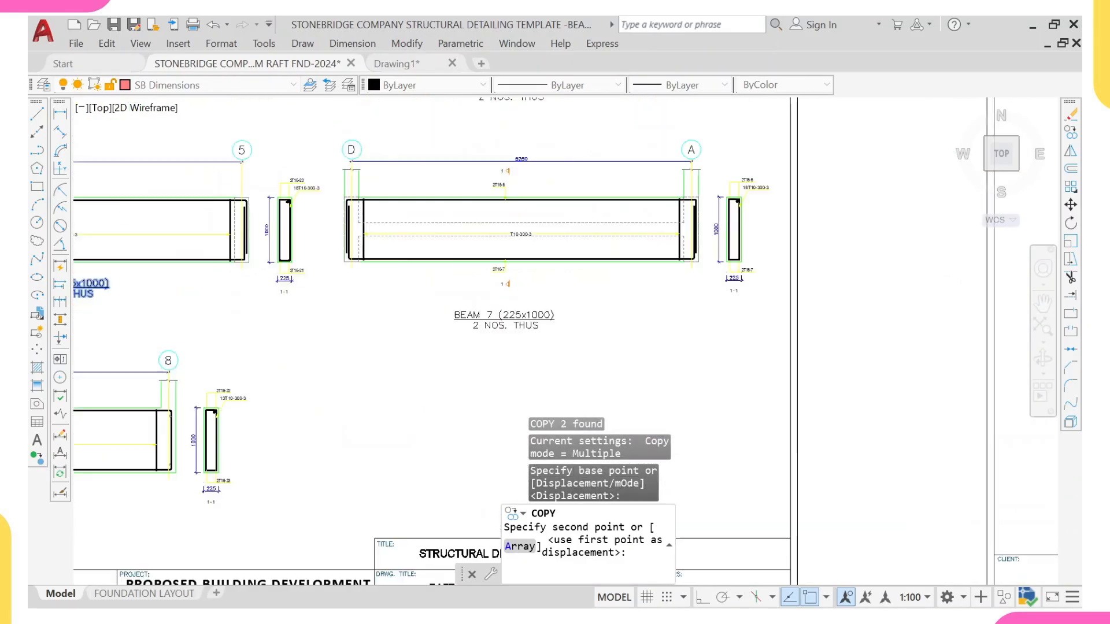
{"action": "left_click", "coordinate": [516, 263]}
{"action": "key", "text": "Escape"}
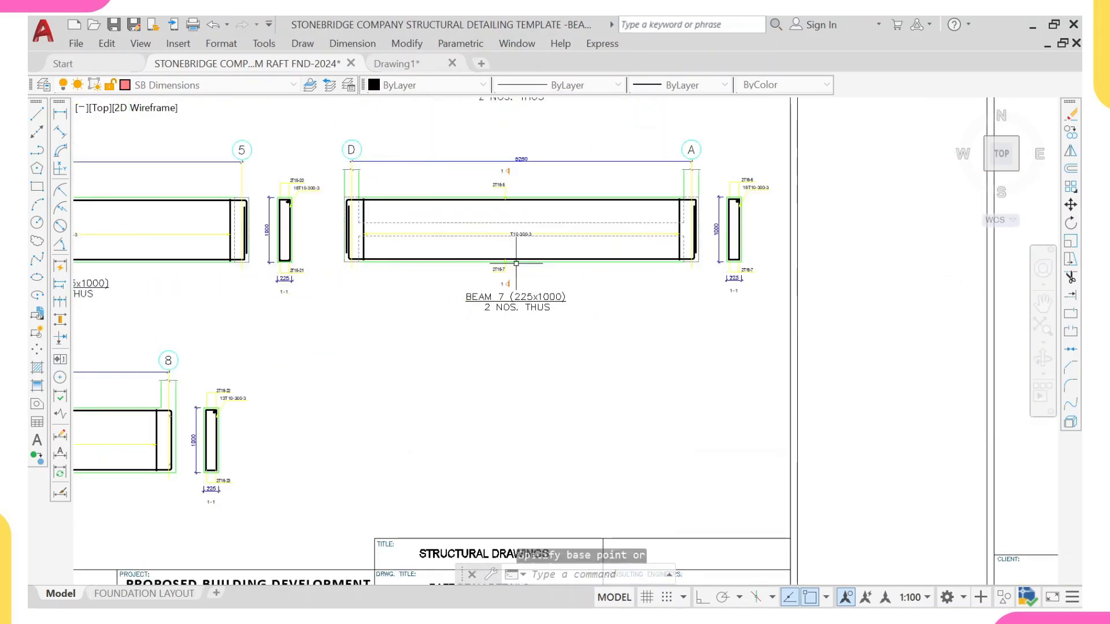
Step: Edit the copied title to read BEAM 9 (225x1000)
{"action": "scroll", "coordinate": [506, 289], "scroll_direction": "up", "scroll_amount": 6}
{"action": "left_click", "coordinate": [497, 318]}
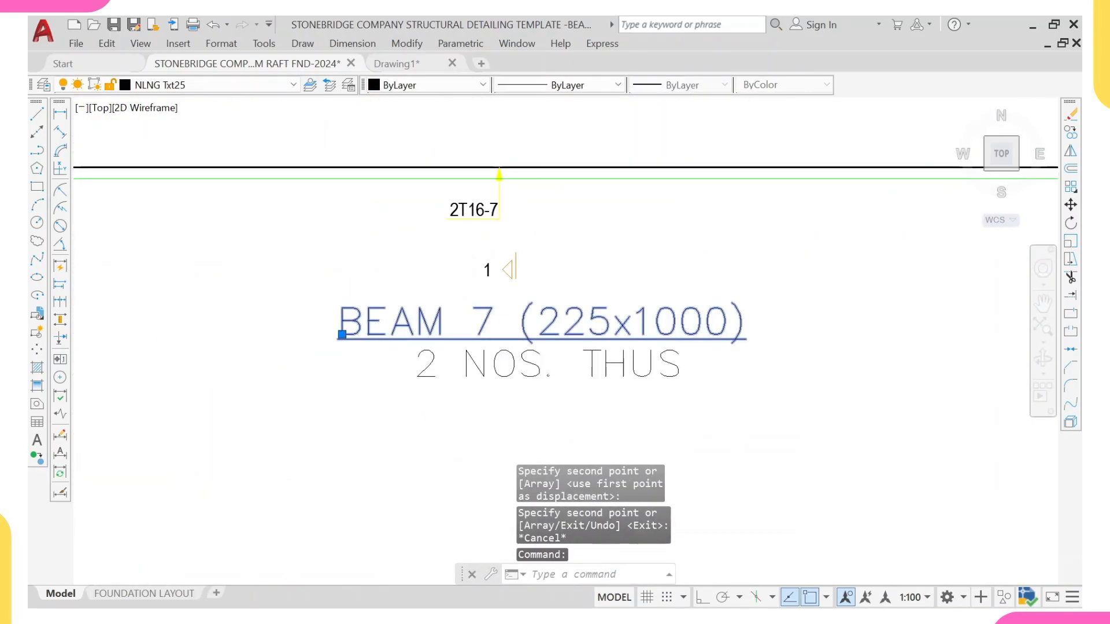
{"action": "double_click", "coordinate": [500, 316]}
{"action": "left_click", "coordinate": [499, 318]}
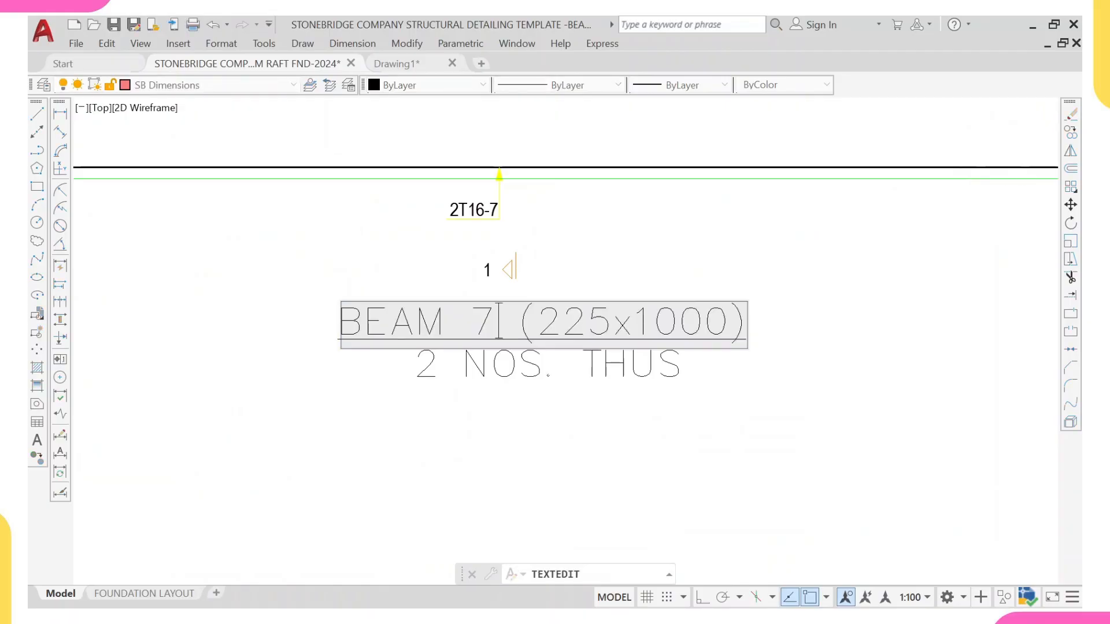
{"action": "key", "text": "BackSpace"}
{"action": "type", "text": "9"}
{"action": "left_click", "coordinate": [378, 369]}
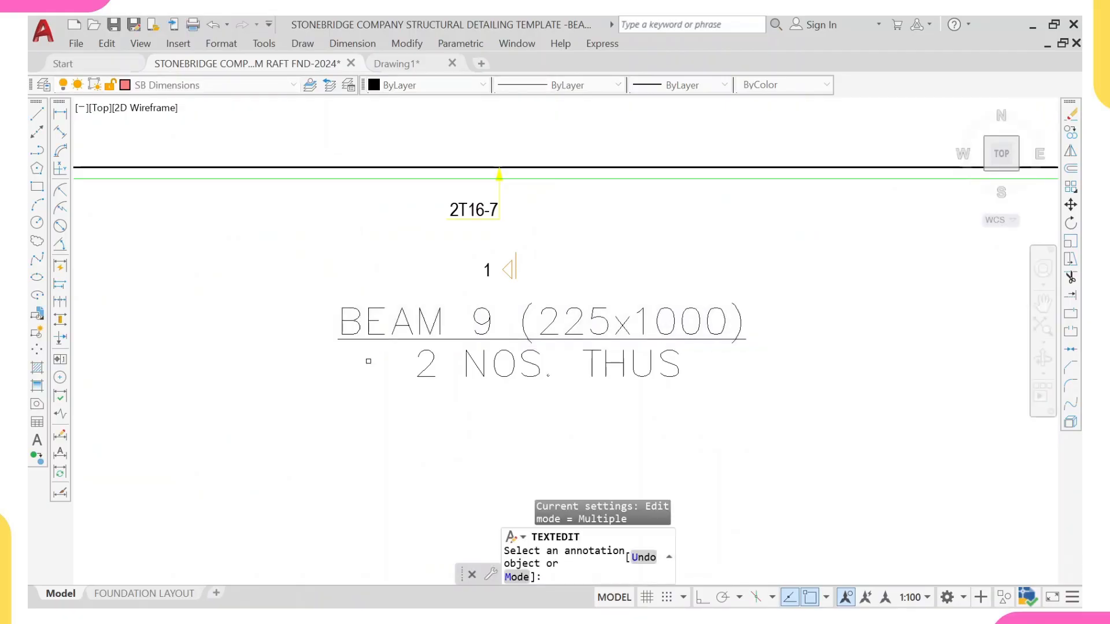
{"action": "key", "text": "Escape"}
Step: Copy the GROUND BEAM 9 label from grid 1 onto the beam along grid 12 between grids B and D
{"action": "scroll", "coordinate": [378, 369], "scroll_direction": "down", "scroll_amount": 8}
{"action": "scroll", "coordinate": [212, 401], "scroll_direction": "down", "scroll_amount": 5}
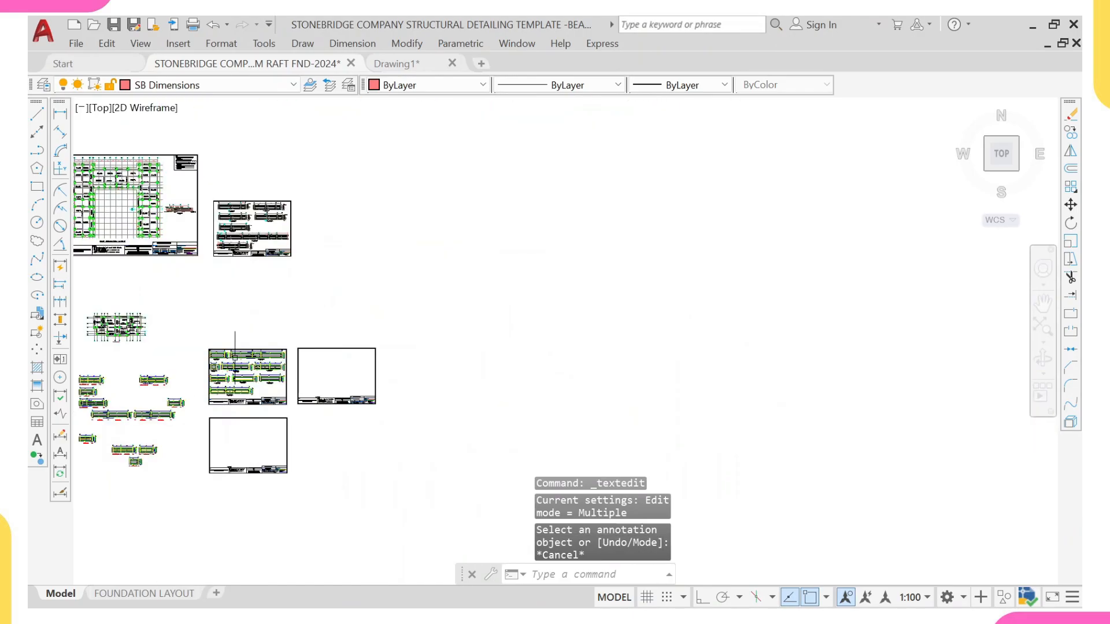
{"action": "middle_click_drag", "start_coordinate": [218, 305], "coordinate": [449, 305]}
{"action": "scroll", "coordinate": [377, 326], "scroll_direction": "up", "scroll_amount": 10}
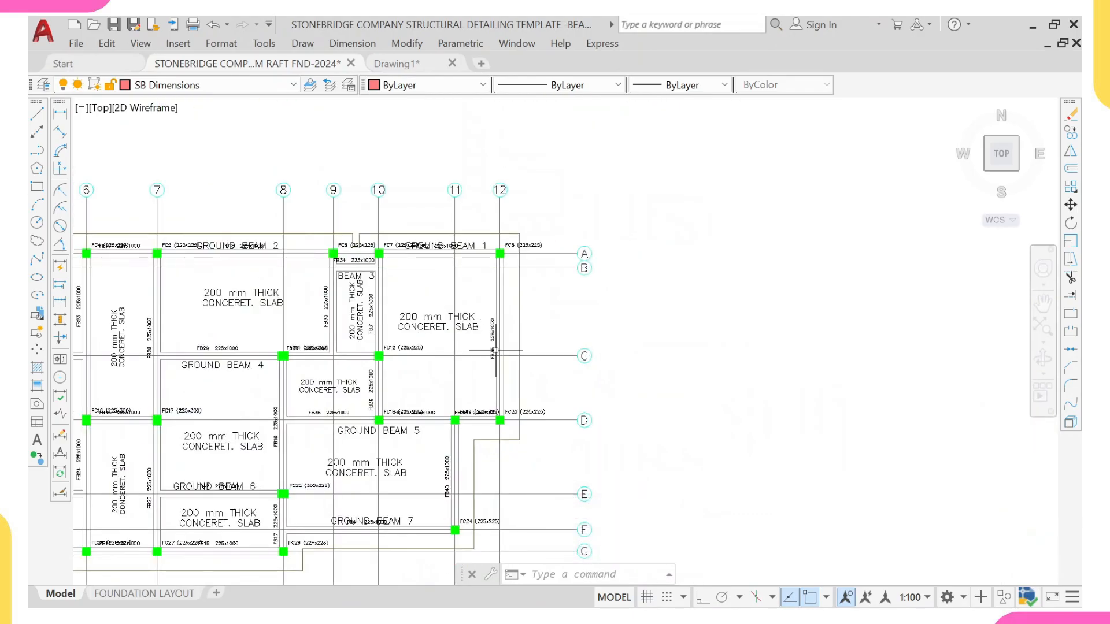
{"action": "scroll", "coordinate": [494, 341], "scroll_direction": "down", "scroll_amount": 3}
{"action": "scroll", "coordinate": [245, 301], "scroll_direction": "up", "scroll_amount": 4}
{"action": "left_click", "coordinate": [204, 332]}
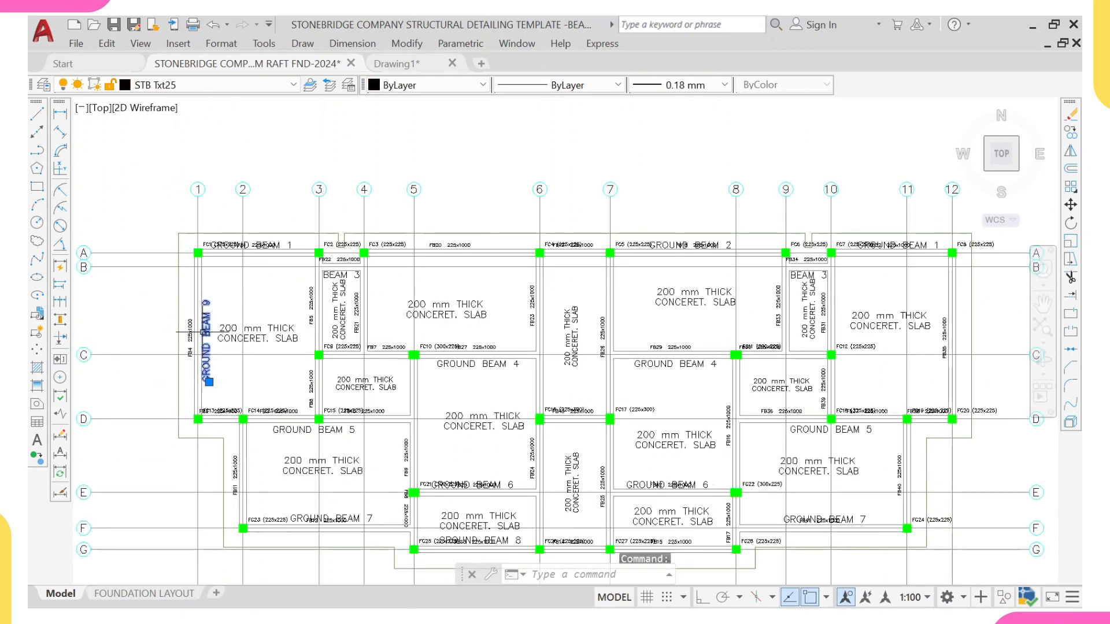
{"action": "scroll", "coordinate": [202, 331], "scroll_direction": "up", "scroll_amount": 4}
{"action": "type", "text": "o"}
{"action": "key", "text": "Return"}
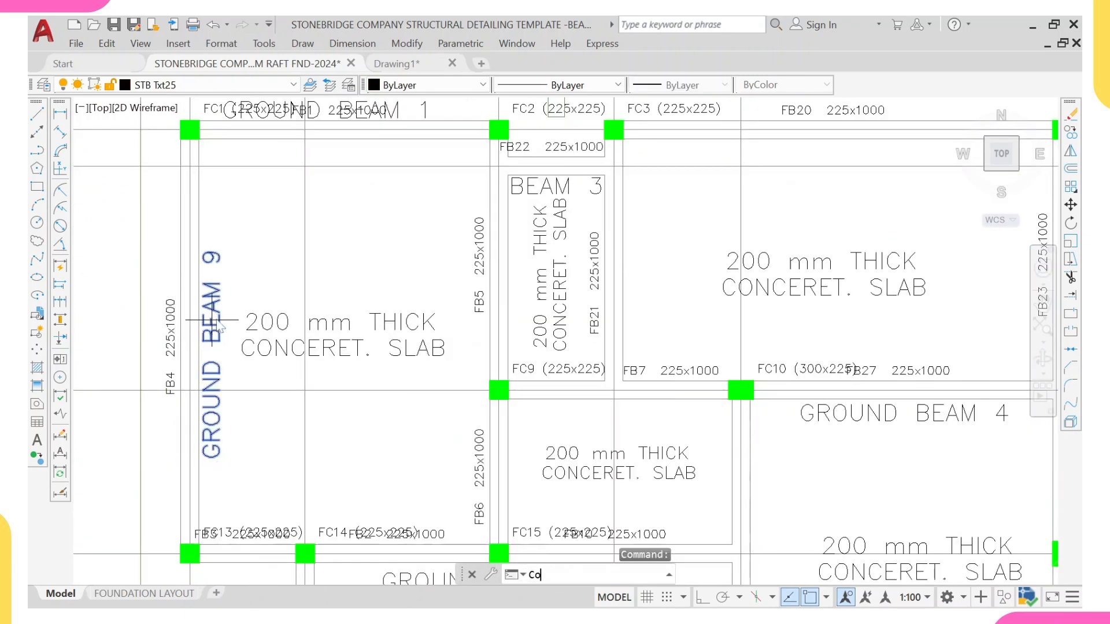
{"action": "left_click", "coordinate": [215, 316]}
{"action": "scroll", "coordinate": [365, 243], "scroll_direction": "down", "scroll_amount": 8}
{"action": "scroll", "coordinate": [647, 257], "scroll_direction": "up", "scroll_amount": 8}
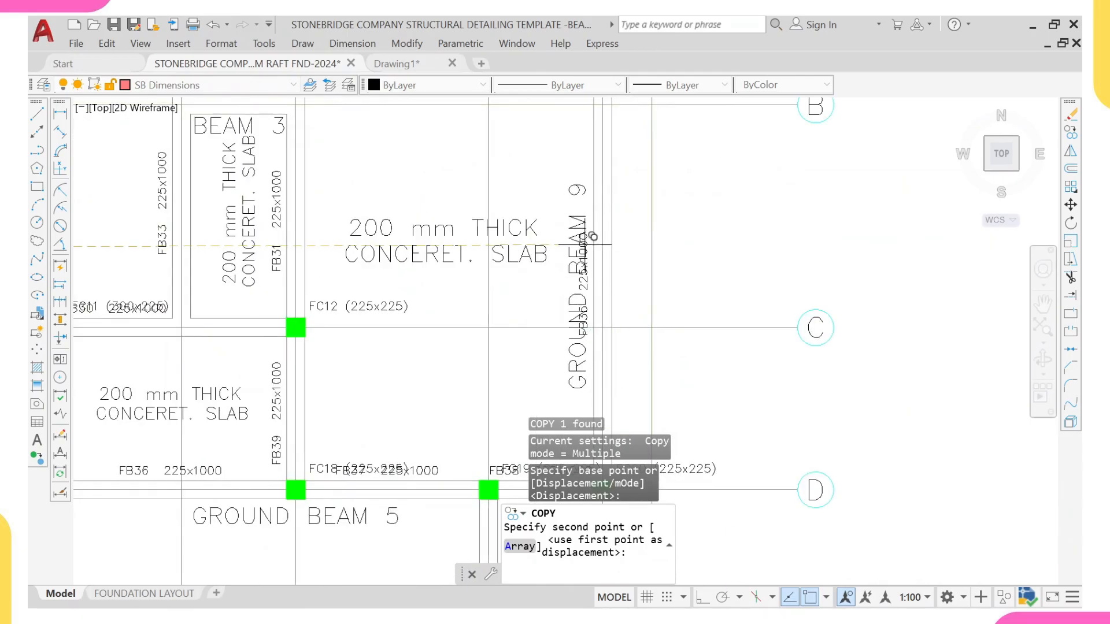
{"action": "scroll", "coordinate": [589, 237], "scroll_direction": "up", "scroll_amount": 6}
{"action": "left_click", "coordinate": [593, 240]}
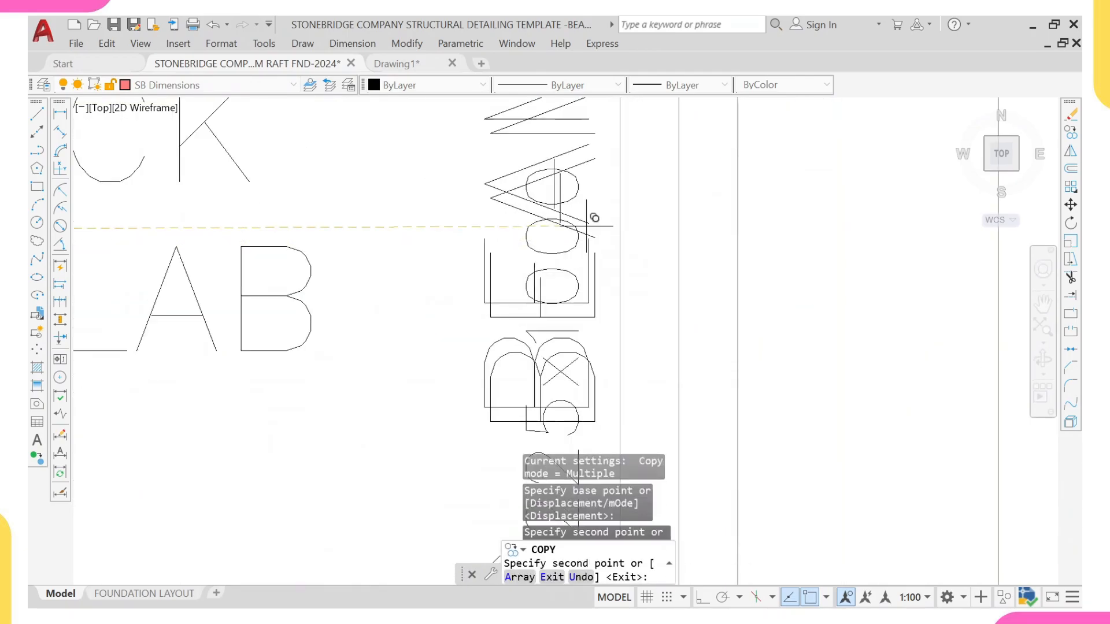
{"action": "scroll", "coordinate": [592, 239], "scroll_direction": "down", "scroll_amount": 8}
{"action": "key", "text": "Escape"}
{"action": "scroll", "coordinate": [320, 251], "scroll_direction": "up", "scroll_amount": 6}
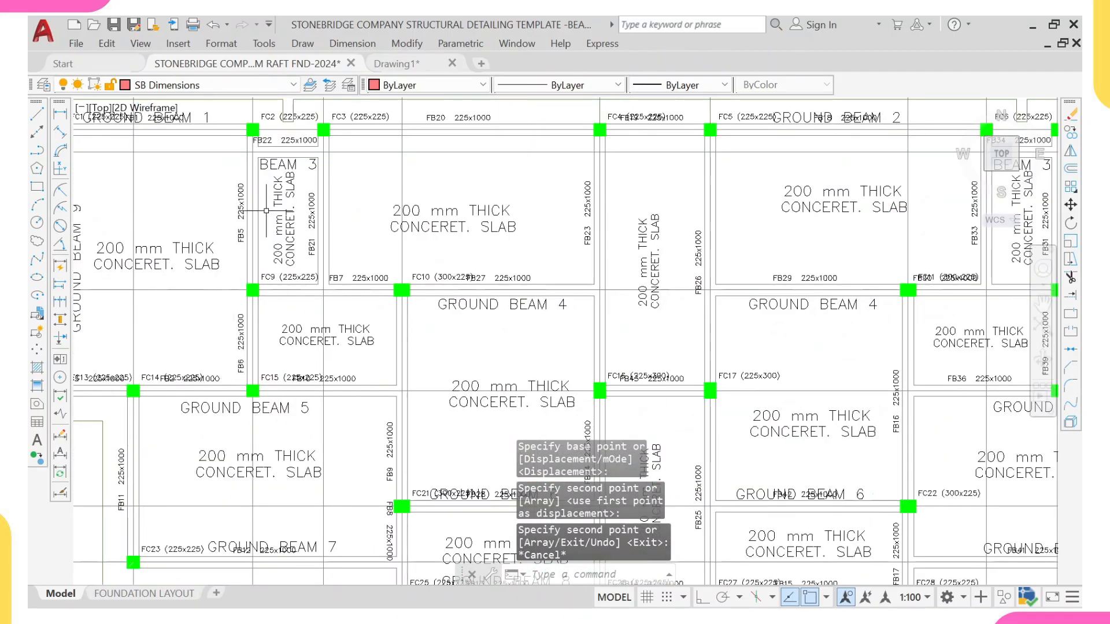
{"action": "scroll", "coordinate": [252, 277], "scroll_direction": "down", "scroll_amount": 5}
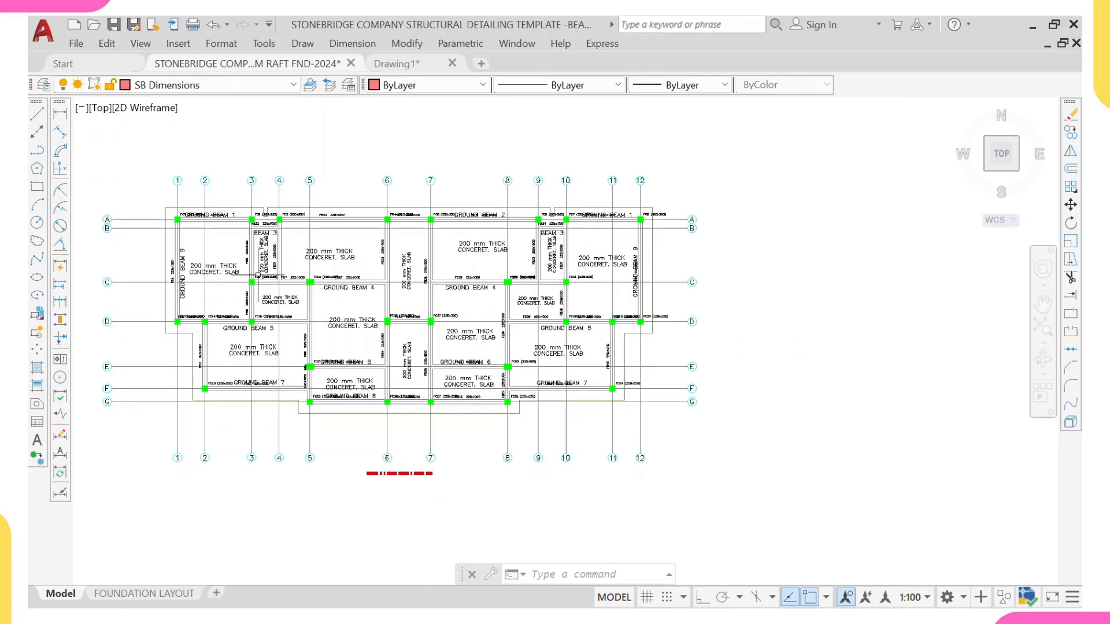
Step: Copy the GROUND BEAM 9 label from grid 1 onto the beam along grid 3 between grids C and D
{"action": "scroll", "coordinate": [181, 271], "scroll_direction": "up", "scroll_amount": 4}
{"action": "left_click", "coordinate": [190, 271]}
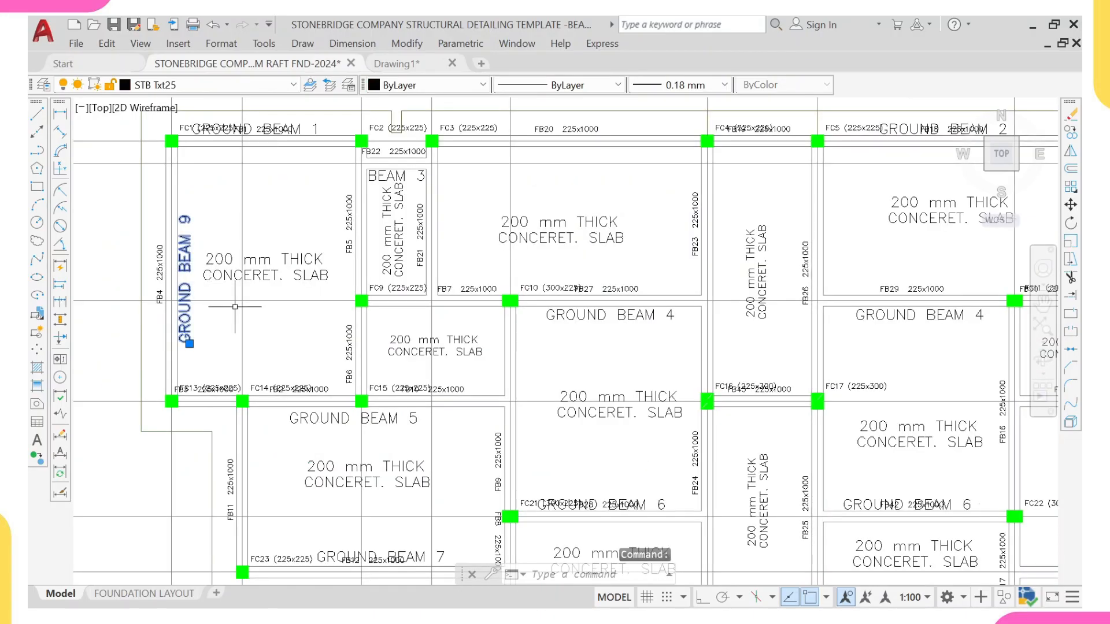
{"action": "type", "text": "co"}
{"action": "key", "text": "Return"}
{"action": "scroll", "coordinate": [231, 300], "scroll_direction": "up", "scroll_amount": 2}
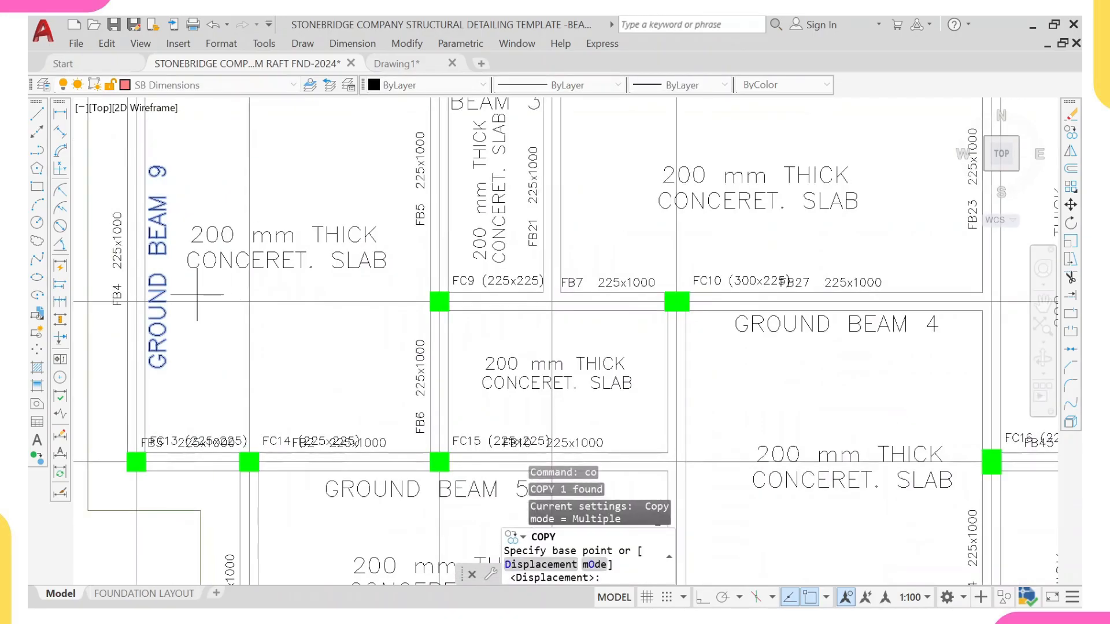
{"action": "left_click", "coordinate": [160, 280]}
{"action": "scroll", "coordinate": [404, 272], "scroll_direction": "up", "scroll_amount": 2}
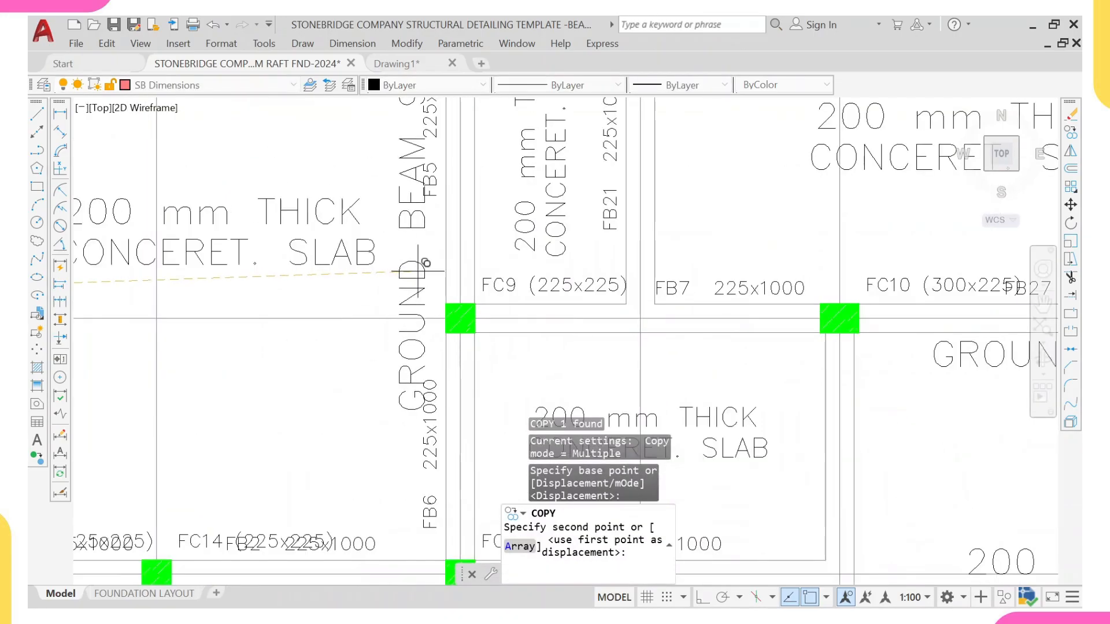
{"action": "left_click", "coordinate": [445, 282]}
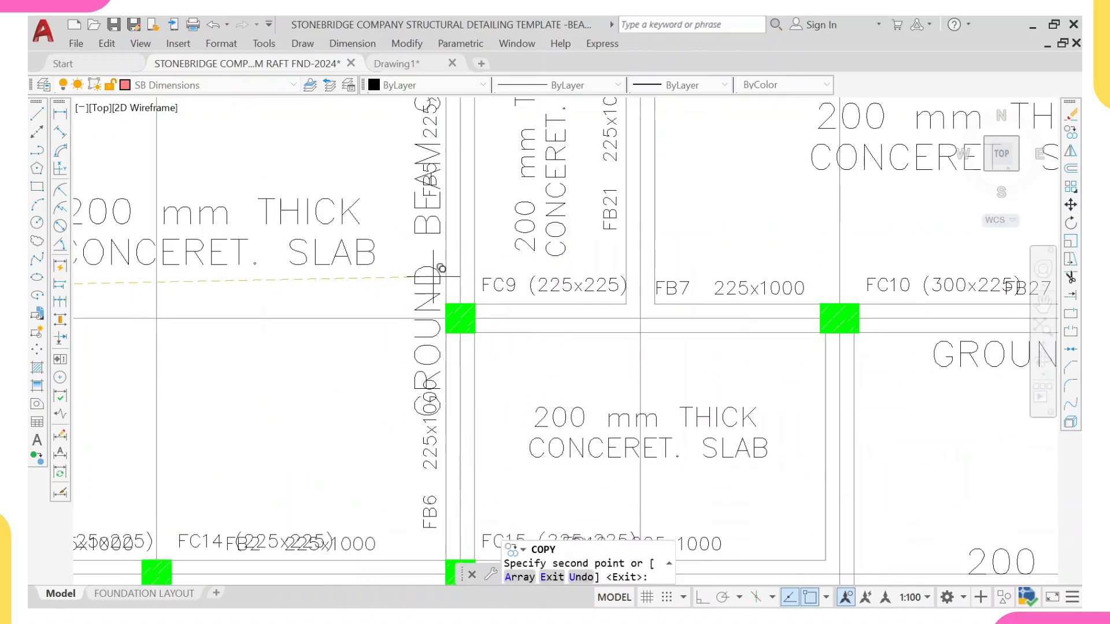
{"action": "key", "text": "Escape"}
{"action": "scroll", "coordinate": [460, 135], "scroll_direction": "up", "scroll_amount": 3}
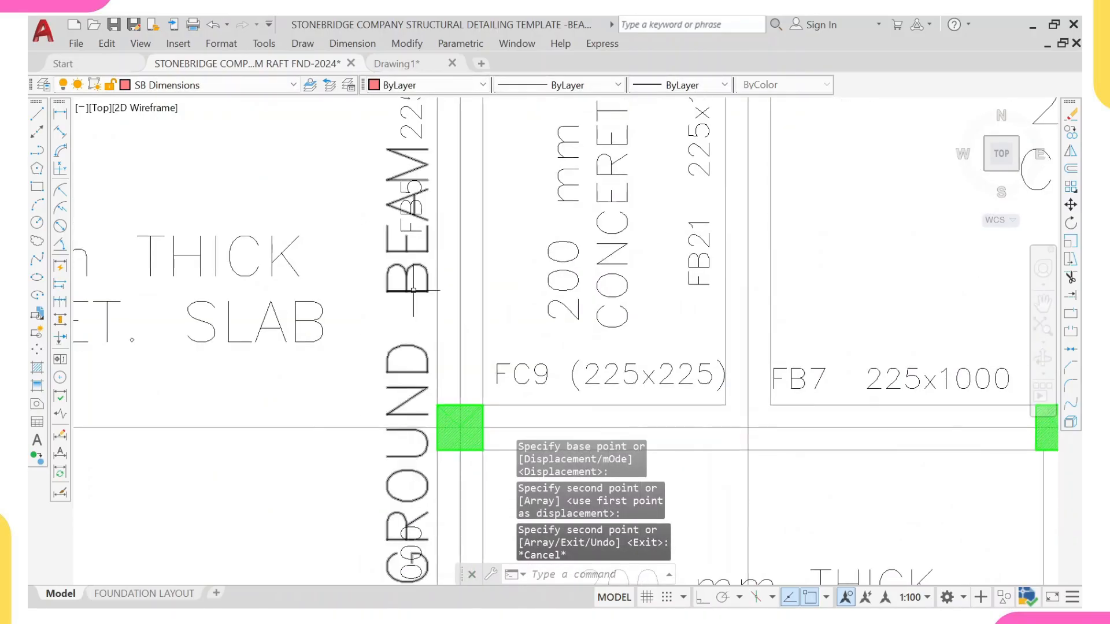
Step: Edit the copied label to read GROUND BEAM 10
{"action": "double_click", "coordinate": [408, 272]}
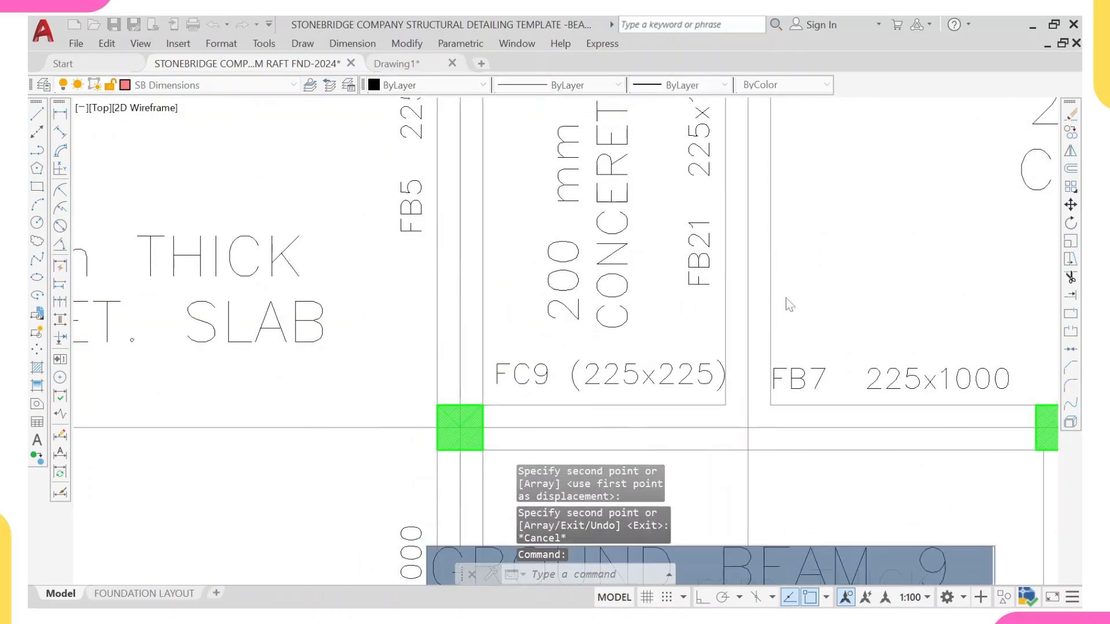
{"action": "scroll", "coordinate": [867, 424], "scroll_direction": "down", "scroll_amount": 4}
{"action": "middle_click_drag", "start_coordinate": [870, 467], "coordinate": [739, 408]}
{"action": "scroll", "coordinate": [739, 402], "scroll_direction": "up", "scroll_amount": 2}
{"action": "left_click", "coordinate": [786, 432]}
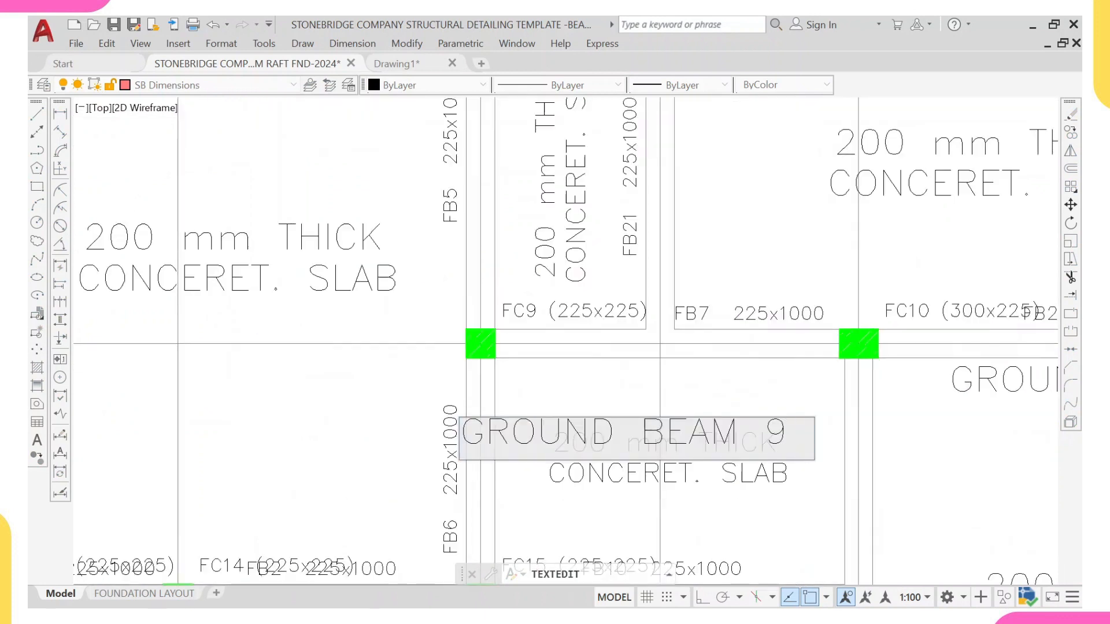
{"action": "key", "text": "BackSpace"}
{"action": "type", "text": "10"}
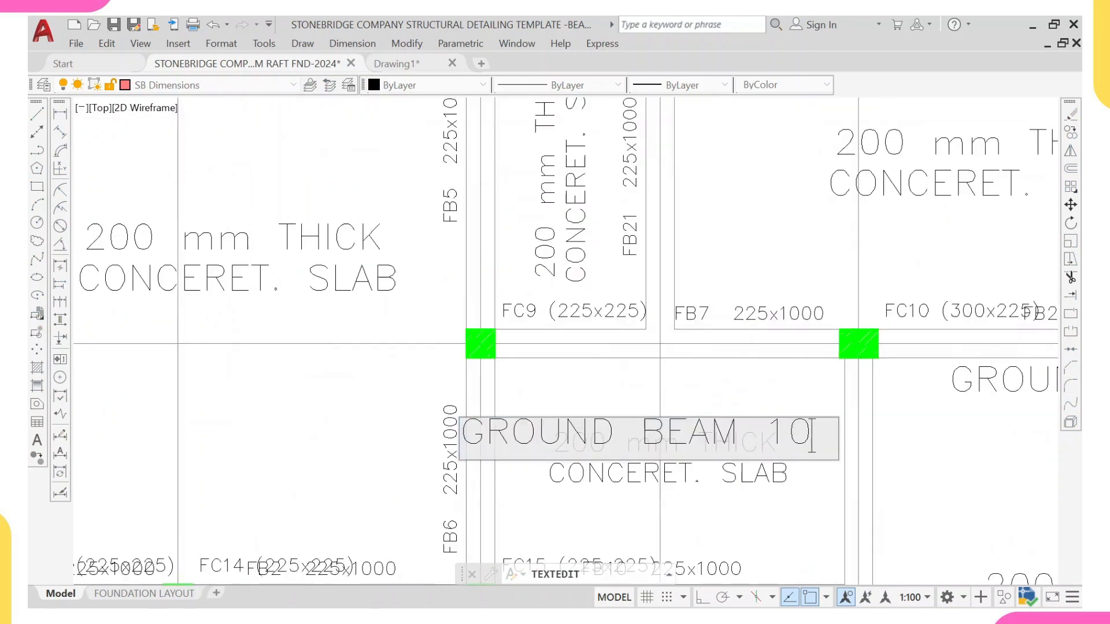
{"action": "key", "text": "Return"}
{"action": "key", "text": "Escape"}
Step: Copy the GROUND BEAM 10 label to the matching beam on the plan's right side beside column FC12
{"action": "left_click", "coordinate": [453, 323]}
{"action": "type", "text": "c"}
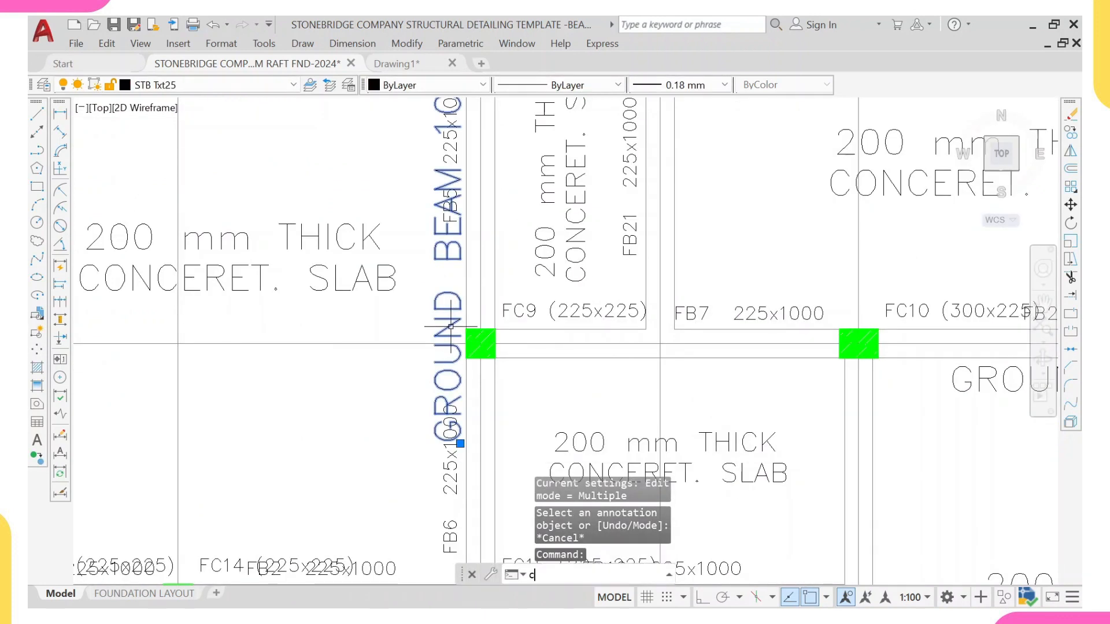
{"action": "type", "text": "o"}
{"action": "key", "text": "Return"}
{"action": "left_click", "coordinate": [454, 324]}
{"action": "scroll", "coordinate": [539, 272], "scroll_direction": "down", "scroll_amount": 6}
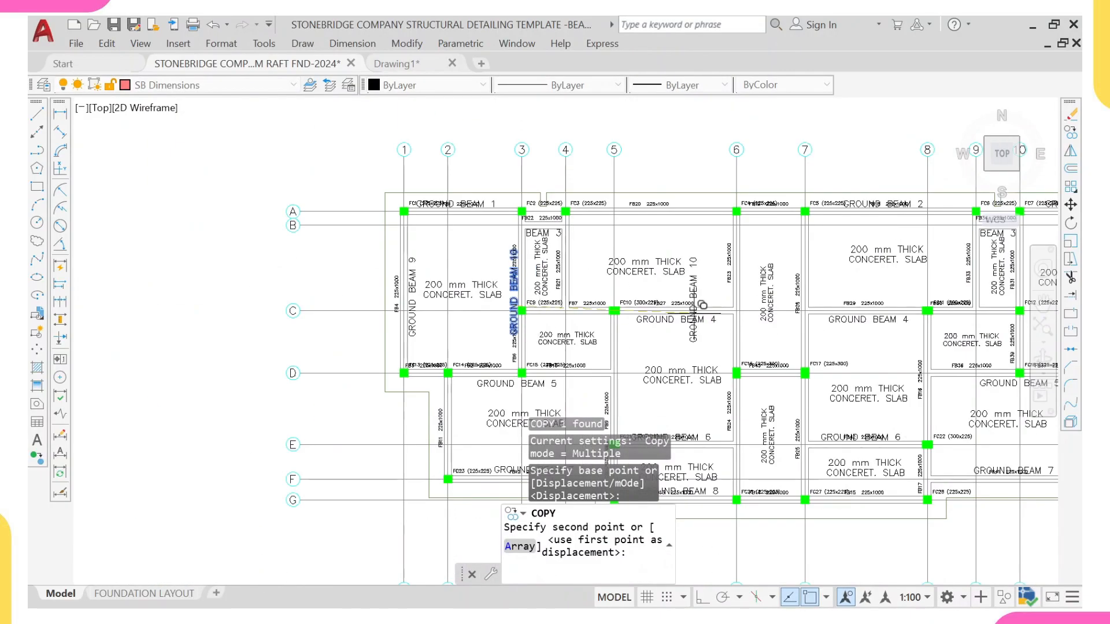
{"action": "middle_click_drag", "start_coordinate": [807, 305], "coordinate": [619, 300]}
{"action": "scroll", "coordinate": [708, 304], "scroll_direction": "up", "scroll_amount": 4}
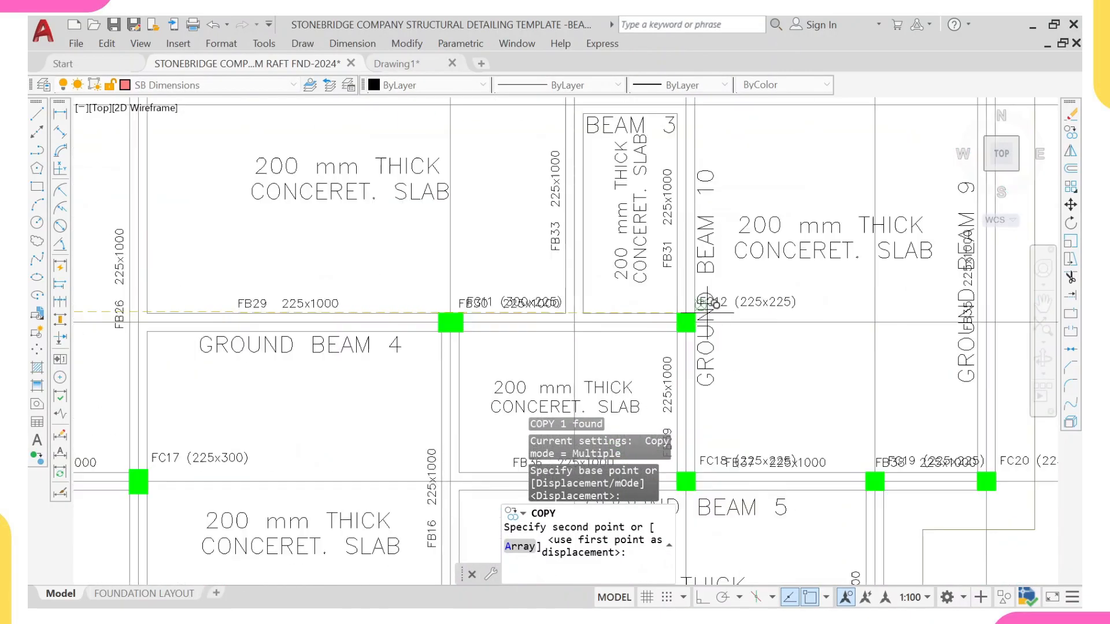
{"action": "scroll", "coordinate": [723, 309], "scroll_direction": "up", "scroll_amount": 3}
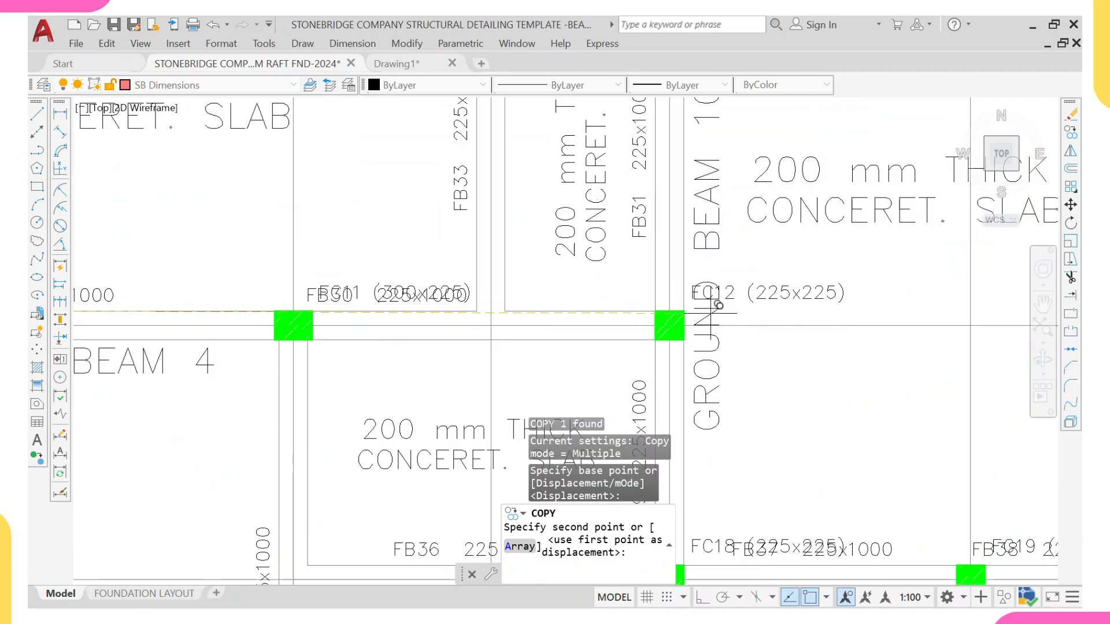
{"action": "left_click", "coordinate": [721, 311]}
{"action": "scroll", "coordinate": [723, 310], "scroll_direction": "down", "scroll_amount": 4}
{"action": "key", "text": "Escape"}
Step: Inspect the ground beam labels across the foundation plan
{"action": "scroll", "coordinate": [729, 260], "scroll_direction": "up", "scroll_amount": 3}
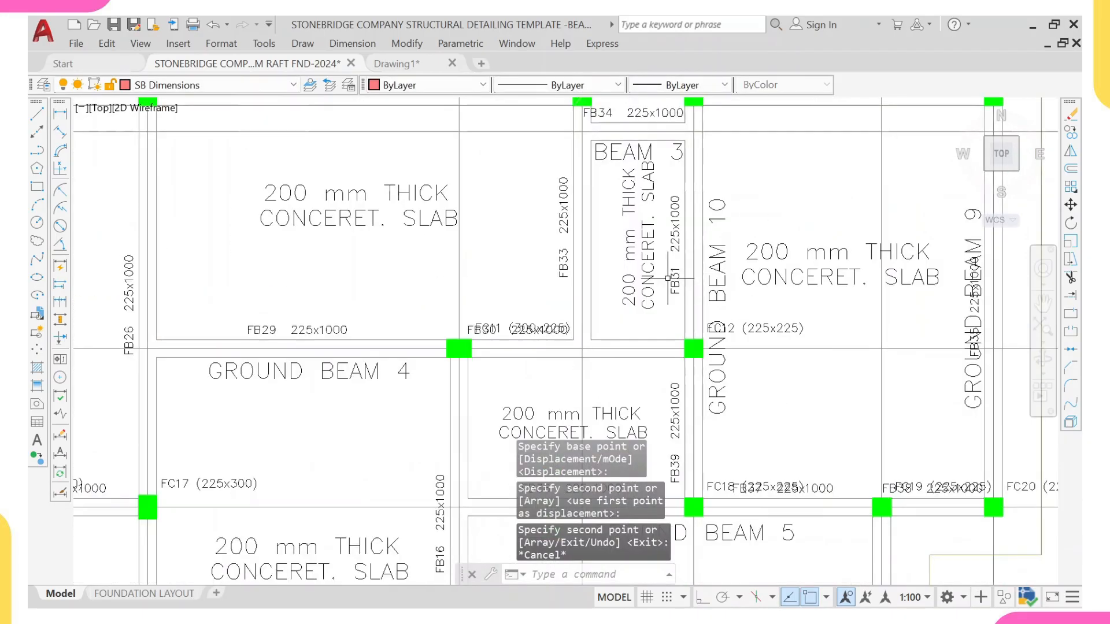
{"action": "scroll", "coordinate": [676, 289], "scroll_direction": "down", "scroll_amount": 6}
{"action": "scroll", "coordinate": [662, 354], "scroll_direction": "up", "scroll_amount": 3}
{"action": "scroll", "coordinate": [663, 356], "scroll_direction": "up", "scroll_amount": 2}
{"action": "scroll", "coordinate": [684, 362], "scroll_direction": "down", "scroll_amount": 2}
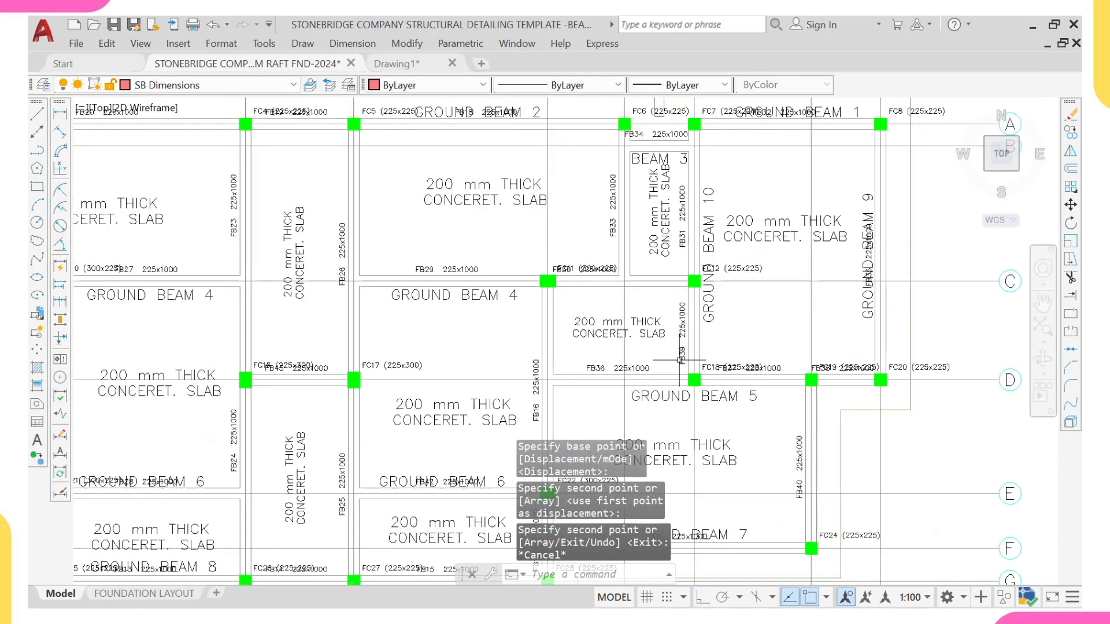
{"action": "middle_click_drag", "start_coordinate": [207, 359], "coordinate": [375, 357]}
{"action": "scroll", "coordinate": [376, 358], "scroll_direction": "down", "scroll_amount": 5}
{"action": "scroll", "coordinate": [243, 373], "scroll_direction": "up", "scroll_amount": 4}
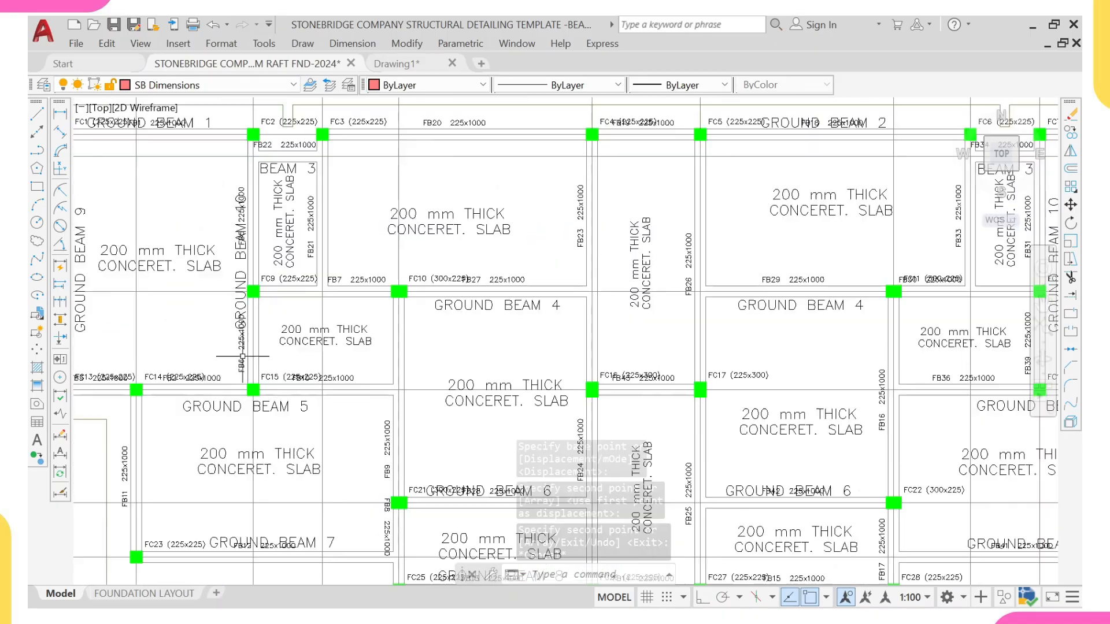
{"action": "scroll", "coordinate": [242, 373], "scroll_direction": "up", "scroll_amount": 4}
{"action": "scroll", "coordinate": [243, 371], "scroll_direction": "down", "scroll_amount": 5}
{"action": "scroll", "coordinate": [304, 364], "scroll_direction": "down", "scroll_amount": 6}
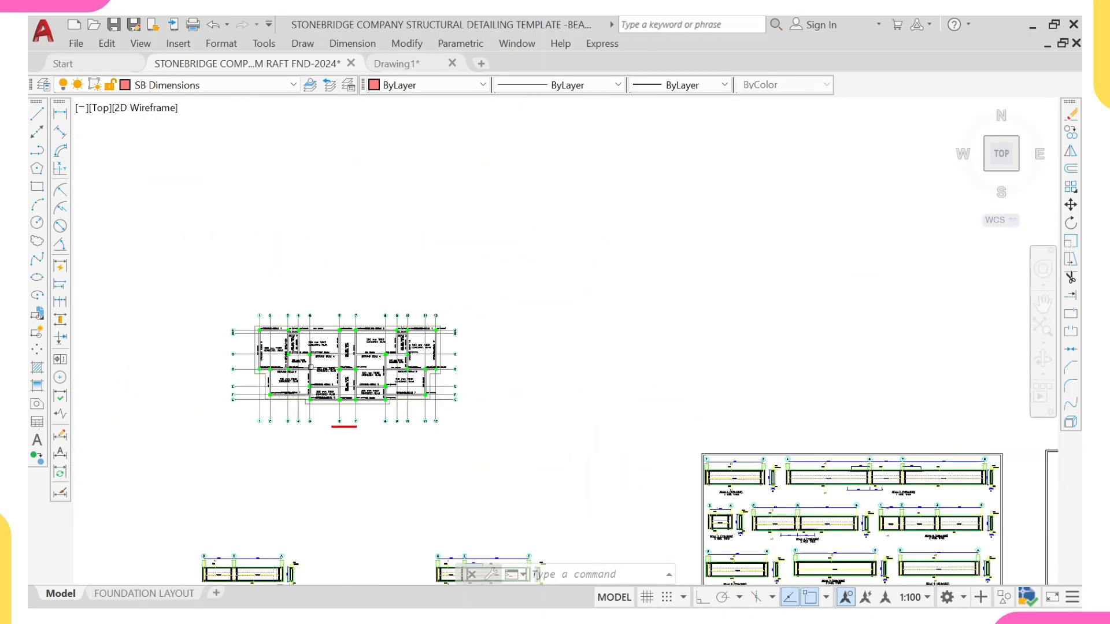
Step: Erase the beam detail spanning grids D, C and A labelled FB39 and FB31
{"action": "middle_click_drag", "start_coordinate": [432, 463], "coordinate": [440, 359]}
{"action": "scroll", "coordinate": [330, 388], "scroll_direction": "up", "scroll_amount": 8}
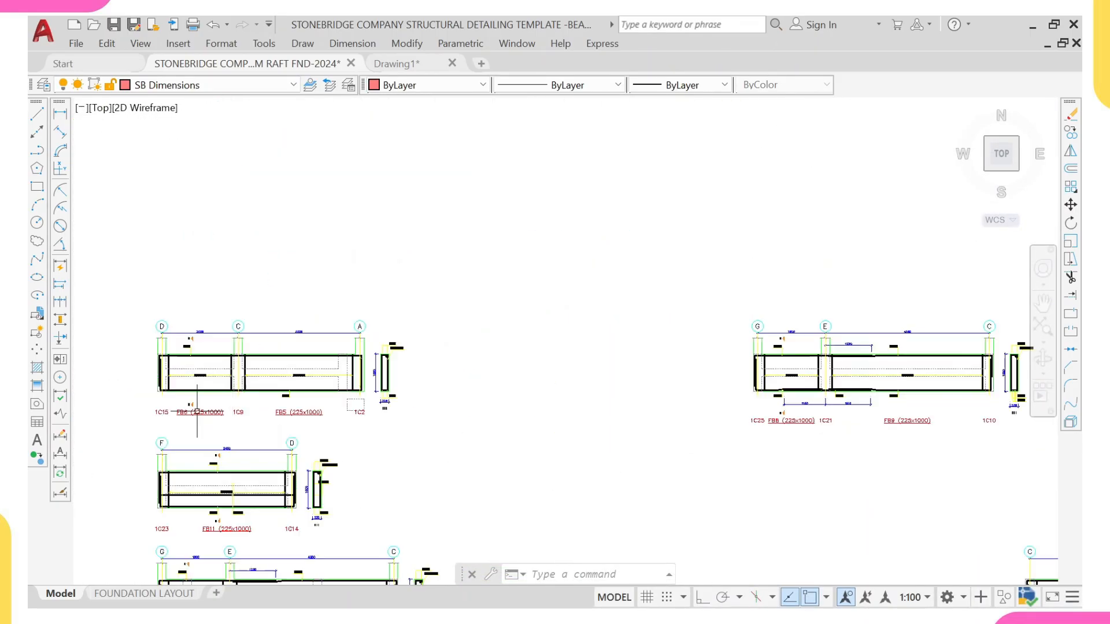
{"action": "middle_click_drag", "start_coordinate": [208, 367], "coordinate": [300, 363]}
{"action": "scroll", "coordinate": [649, 319], "scroll_direction": "up", "scroll_amount": 2}
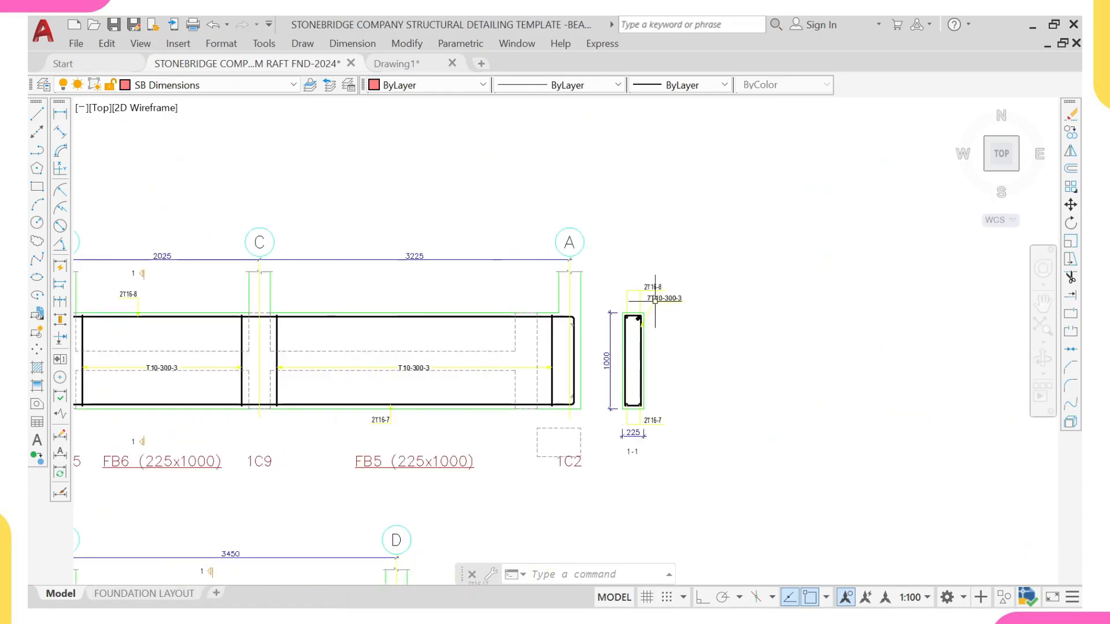
{"action": "scroll", "coordinate": [555, 381], "scroll_direction": "down", "scroll_amount": 4}
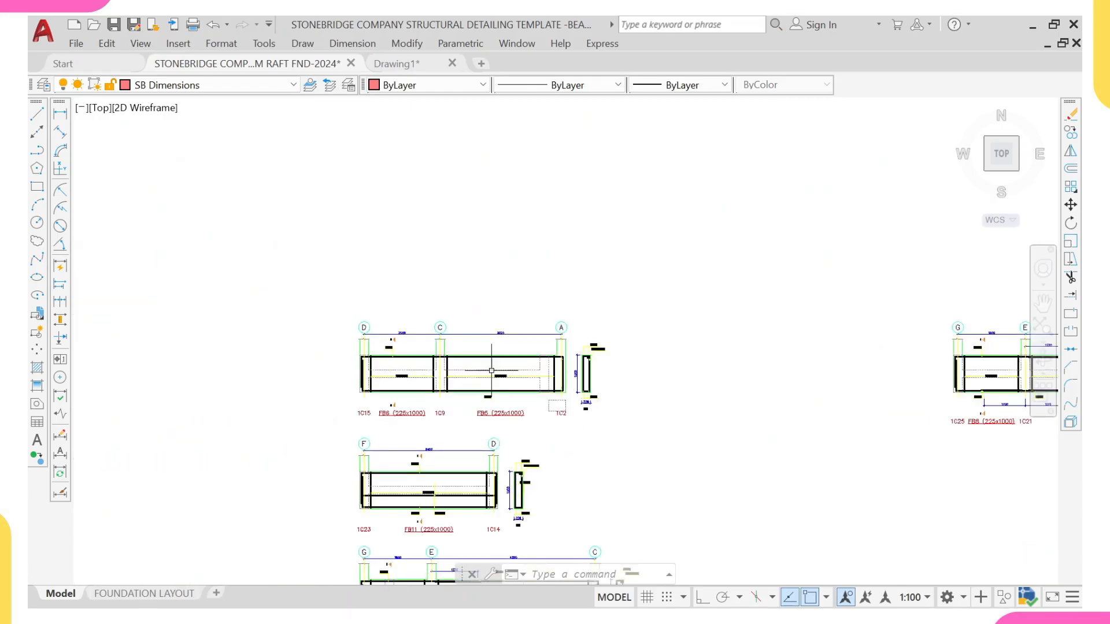
{"action": "scroll", "coordinate": [558, 449], "scroll_direction": "down", "scroll_amount": 4}
{"action": "middle_click_drag", "start_coordinate": [597, 472], "coordinate": [544, 220]}
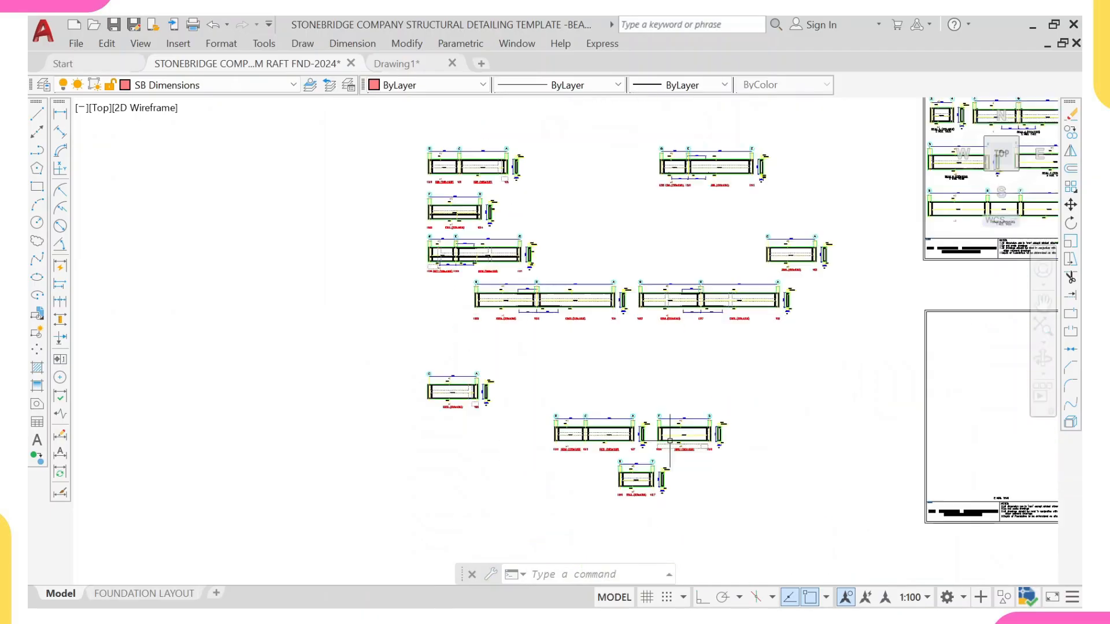
{"action": "scroll", "coordinate": [567, 461], "scroll_direction": "up", "scroll_amount": 6}
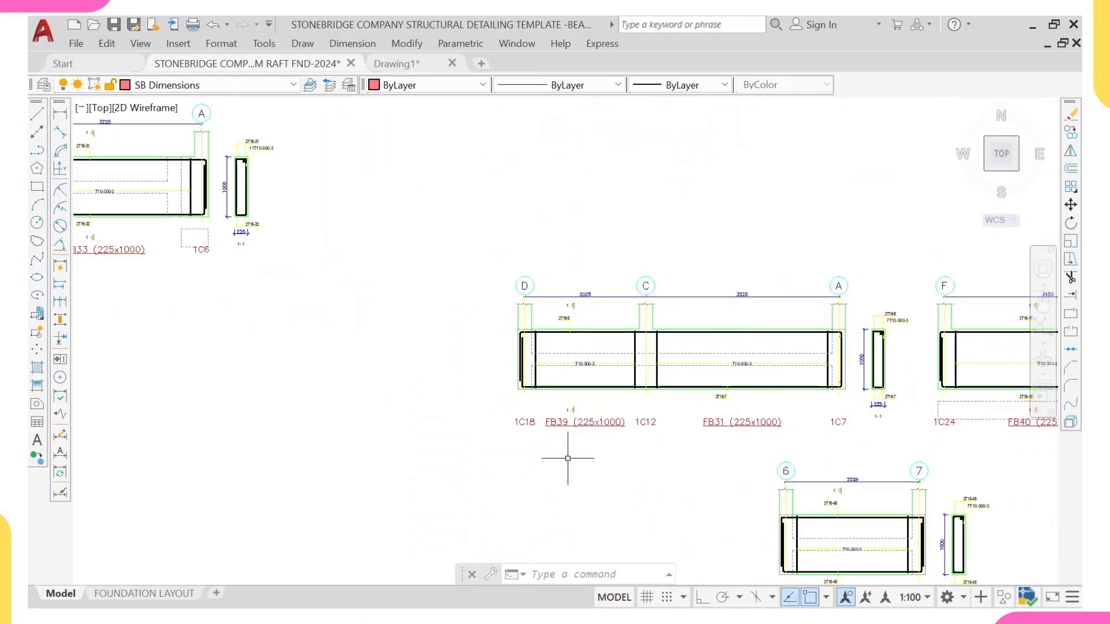
{"action": "mouse_move", "coordinate": [567, 458]}
{"action": "middle_mouse_down"}
{"action": "mouse_move", "coordinate": [567, 424]}
{"action": "mouse_move", "coordinate": [498, 423]}
{"action": "middle_mouse_up"}
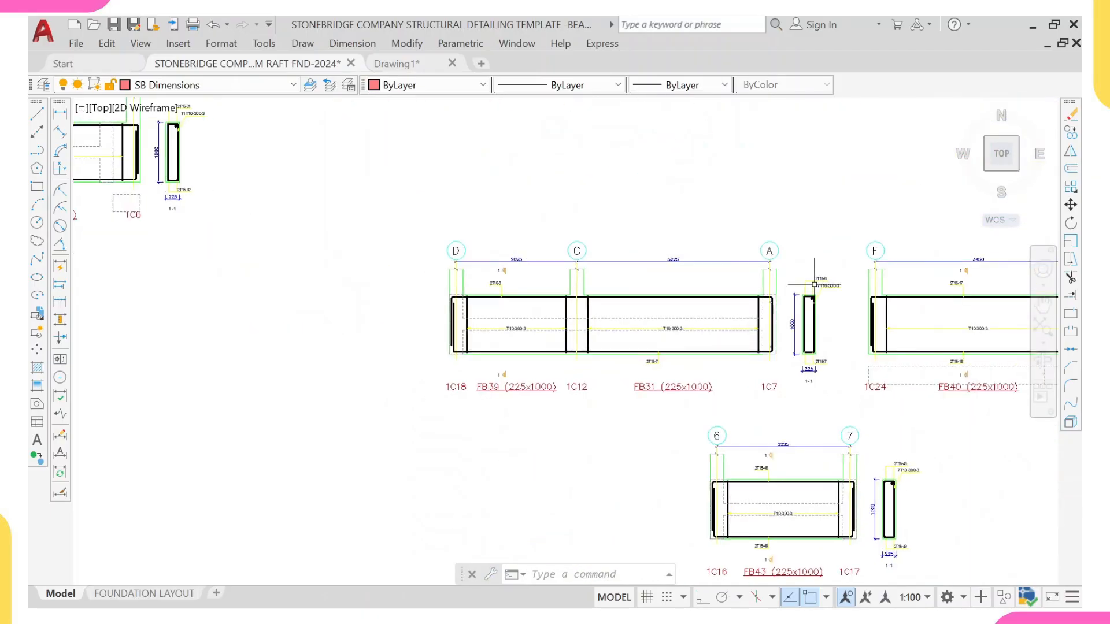
{"action": "scroll", "coordinate": [795, 330], "scroll_direction": "up", "scroll_amount": 2}
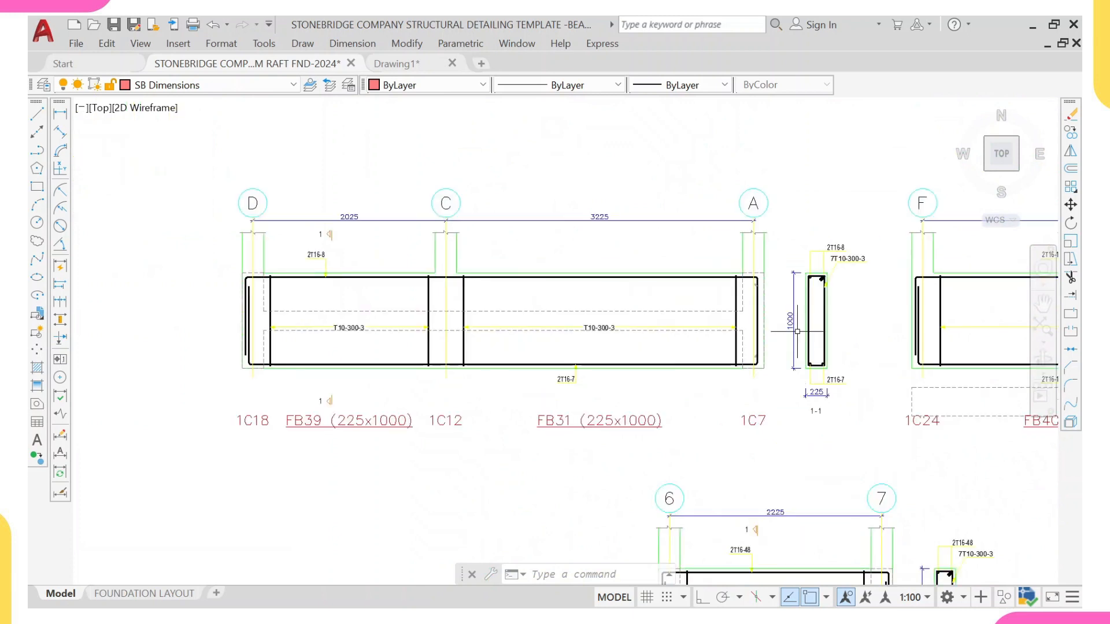
{"action": "scroll", "coordinate": [715, 324], "scroll_direction": "down", "scroll_amount": 4}
{"action": "left_click", "coordinate": [496, 234]}
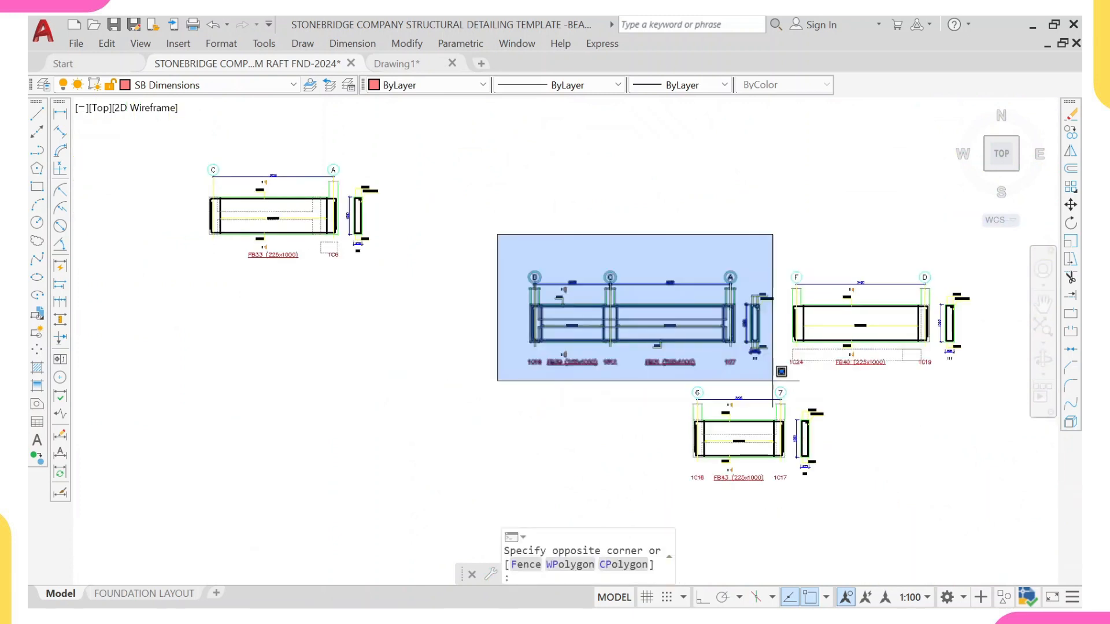
{"action": "left_click", "coordinate": [773, 368]}
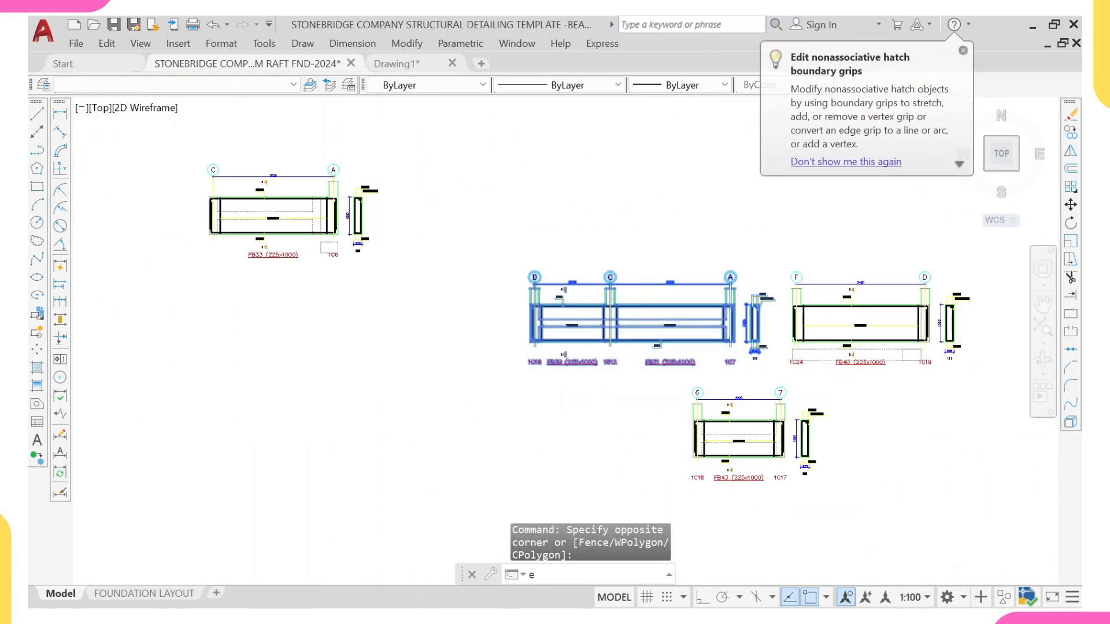
{"action": "type", "text": "e"}
{"action": "key", "text": "Return"}
Step: Move the FB6/FB5 beam detail onto the raft beam details sheet beside BEAM 8, above the title block
{"action": "scroll", "coordinate": [576, 207], "scroll_direction": "down", "scroll_amount": 4}
{"action": "scroll", "coordinate": [577, 191], "scroll_direction": "up", "scroll_amount": 6}
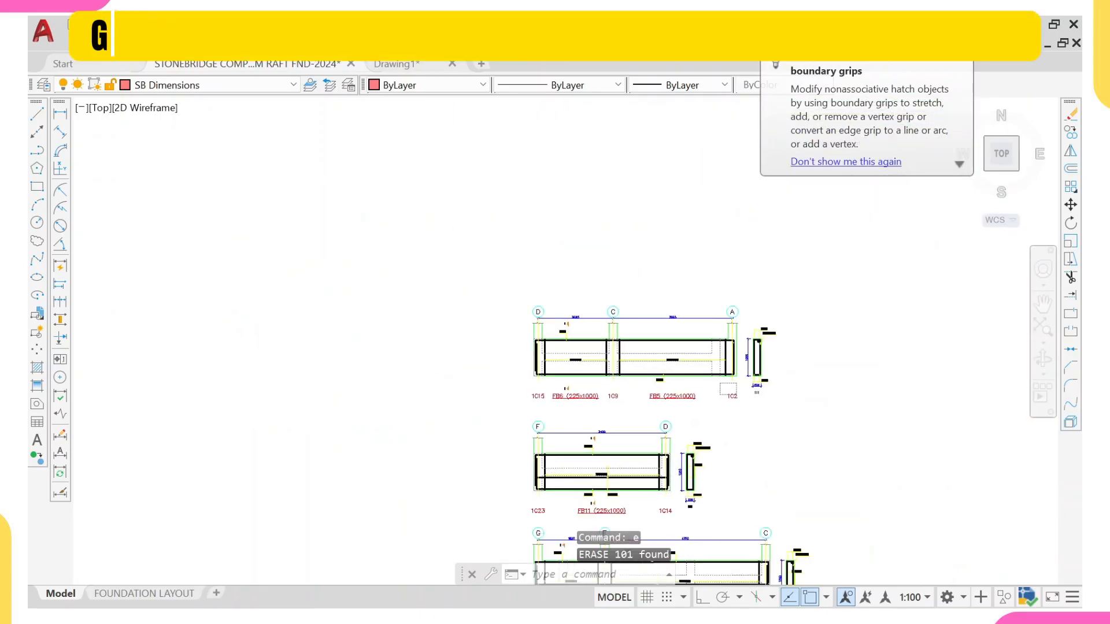
{"action": "left_click", "coordinate": [515, 303]}
{"action": "left_click", "coordinate": [758, 390]}
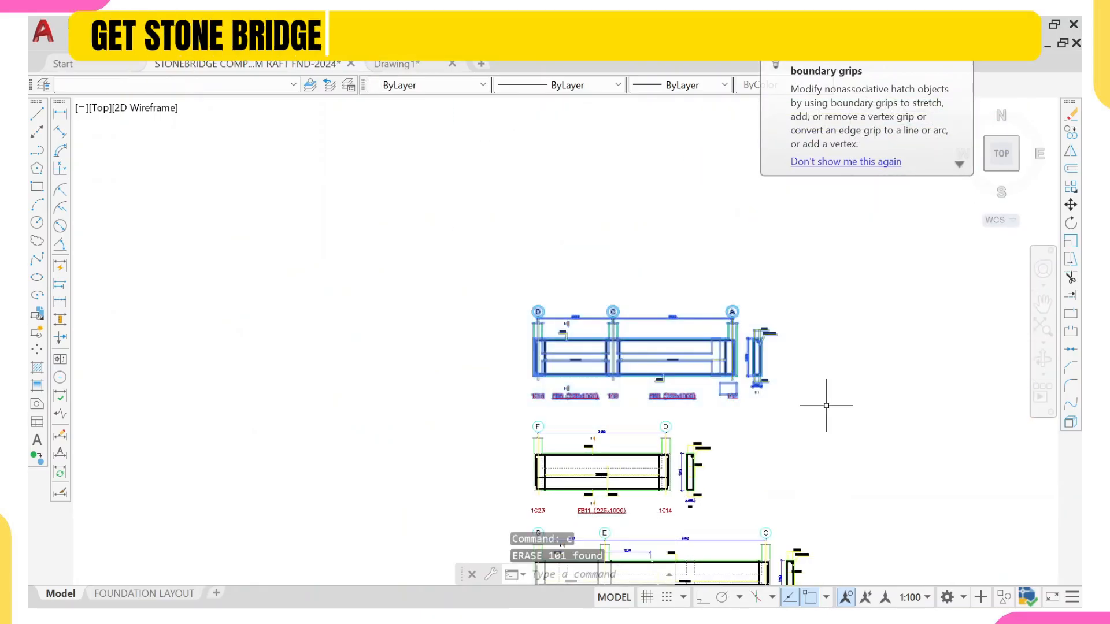
{"action": "type", "text": "m"}
{"action": "key", "text": "Return"}
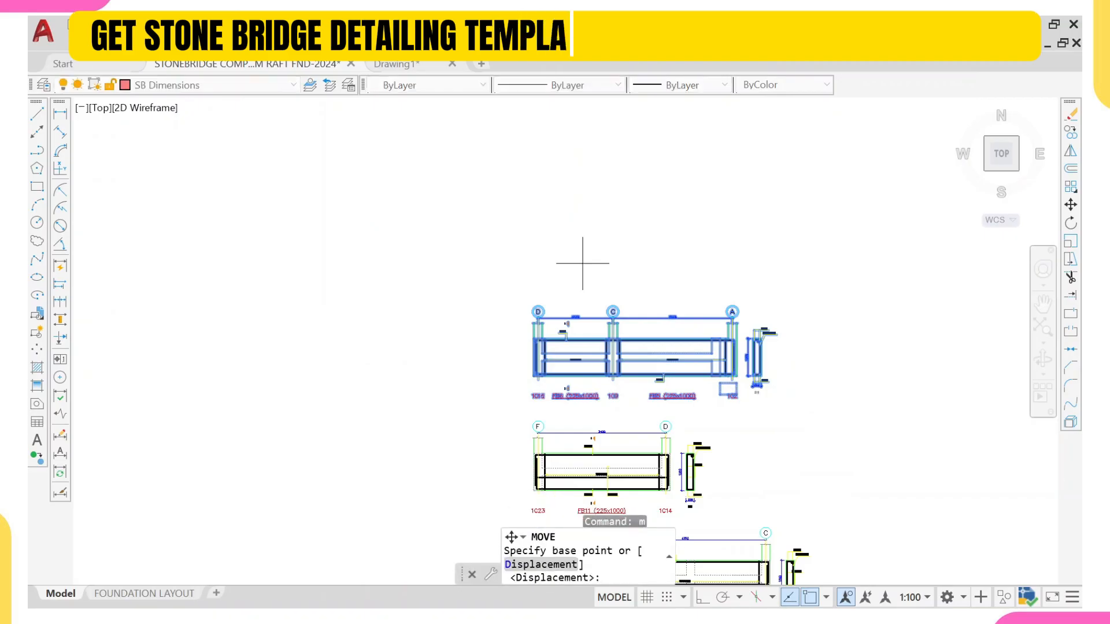
{"action": "scroll", "coordinate": [548, 283], "scroll_direction": "up", "scroll_amount": 4}
{"action": "left_click", "coordinate": [532, 338]}
{"action": "scroll", "coordinate": [590, 298], "scroll_direction": "down", "scroll_amount": 5}
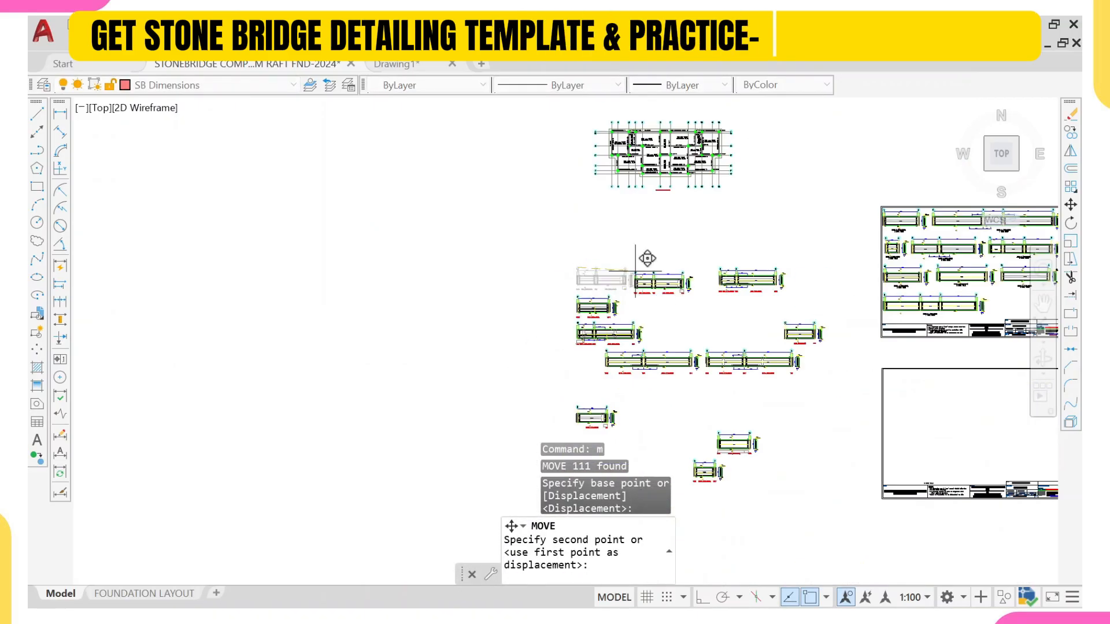
{"action": "middle_click_drag", "start_coordinate": [649, 255], "coordinate": [550, 299]}
{"action": "scroll", "coordinate": [797, 280], "scroll_direction": "up", "scroll_amount": 8}
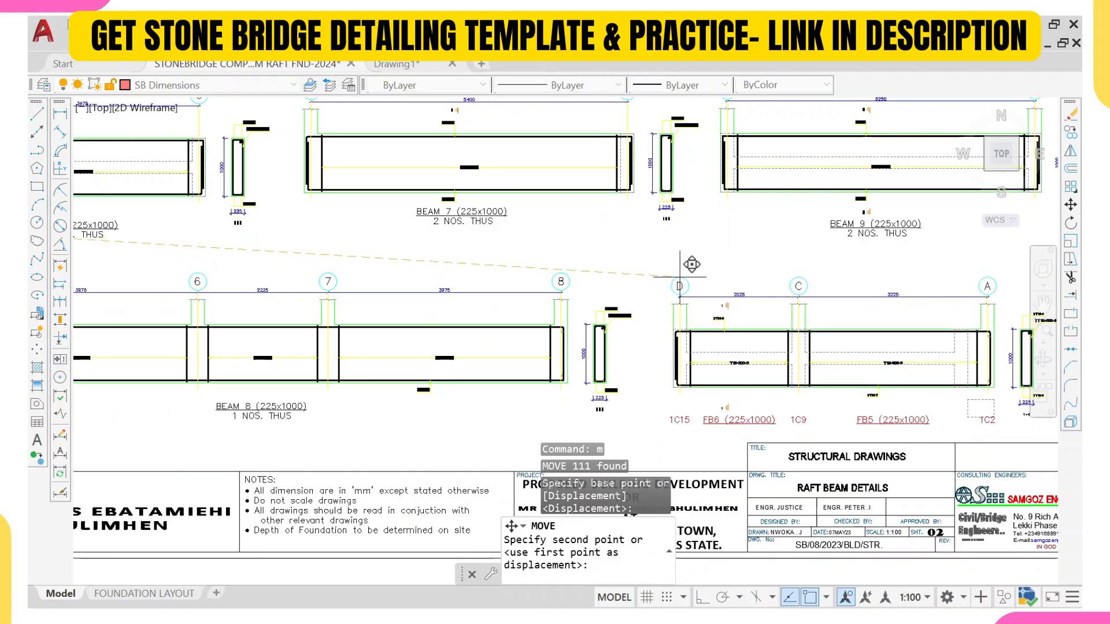
{"action": "left_click", "coordinate": [692, 263]}
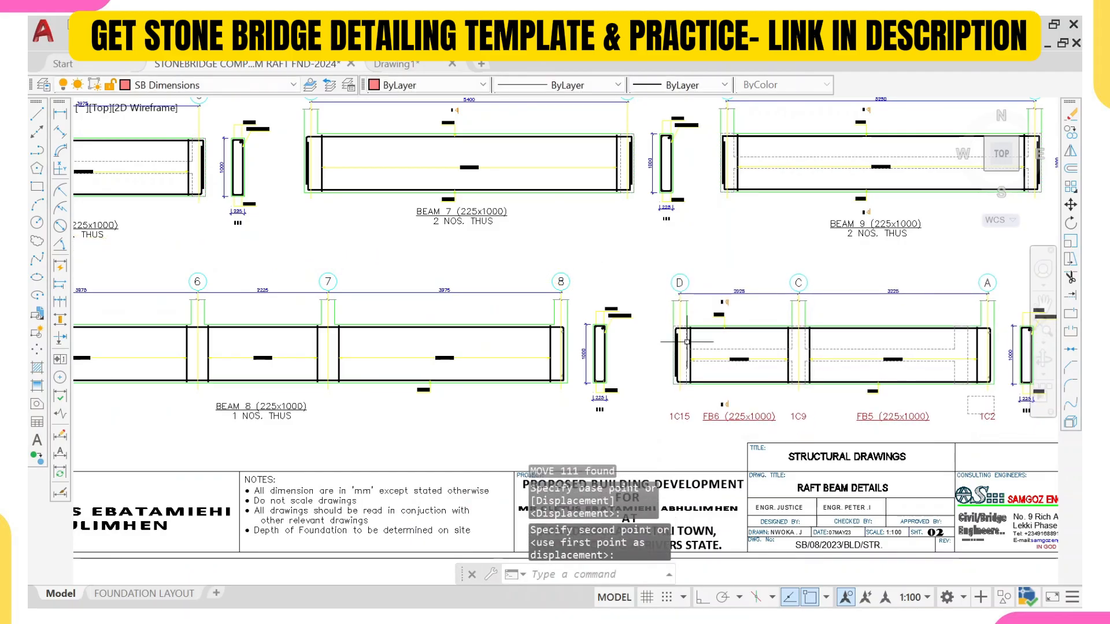
Step: Erase the 1C15, FB6, FB5, 1C9 and 1C2 labels beneath the moved detail
{"action": "scroll", "coordinate": [696, 347], "scroll_direction": "down", "scroll_amount": 2}
{"action": "scroll", "coordinate": [826, 377], "scroll_direction": "up", "scroll_amount": 3}
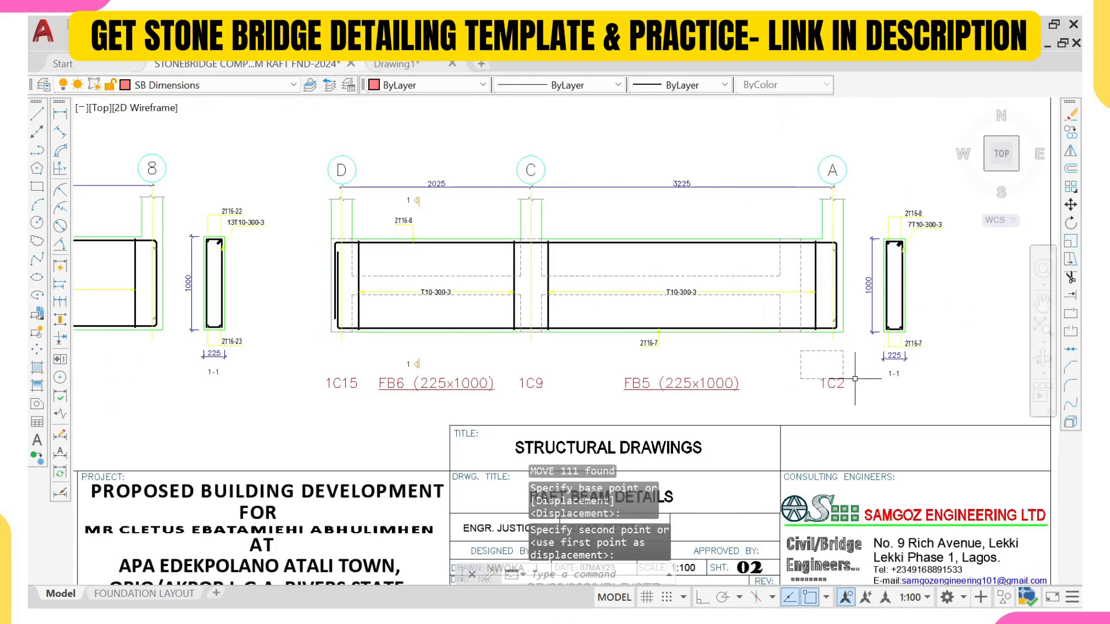
{"action": "left_click", "coordinate": [855, 379]}
{"action": "middle_click_drag", "start_coordinate": [501, 407], "coordinate": [663, 335]}
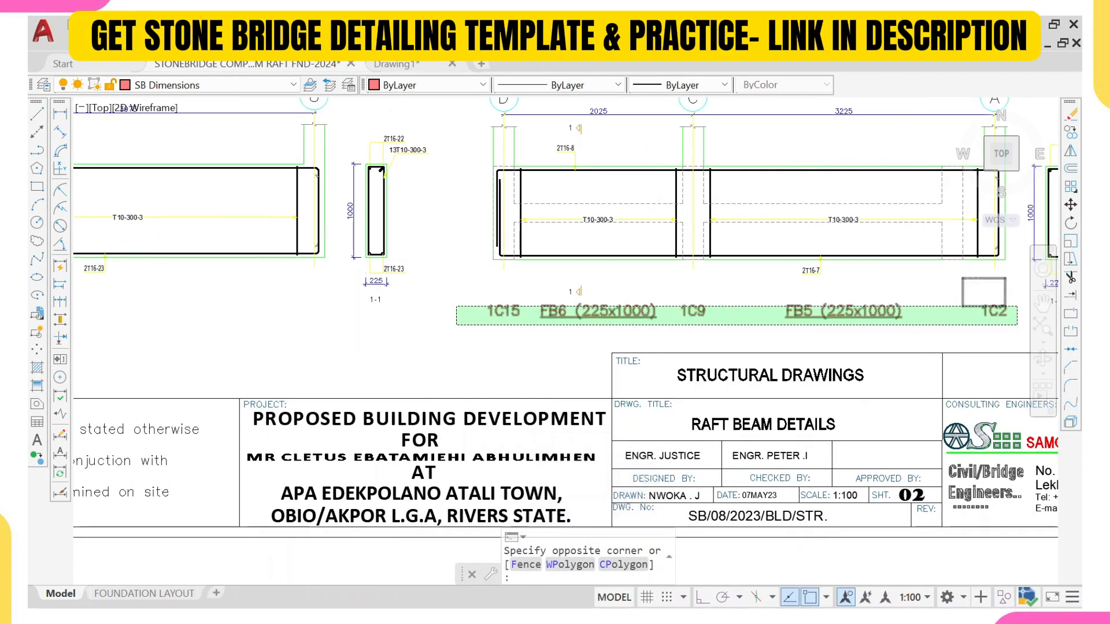
{"action": "left_click", "coordinate": [456, 325]}
{"action": "type", "text": "e"}
{"action": "key", "text": "Return"}
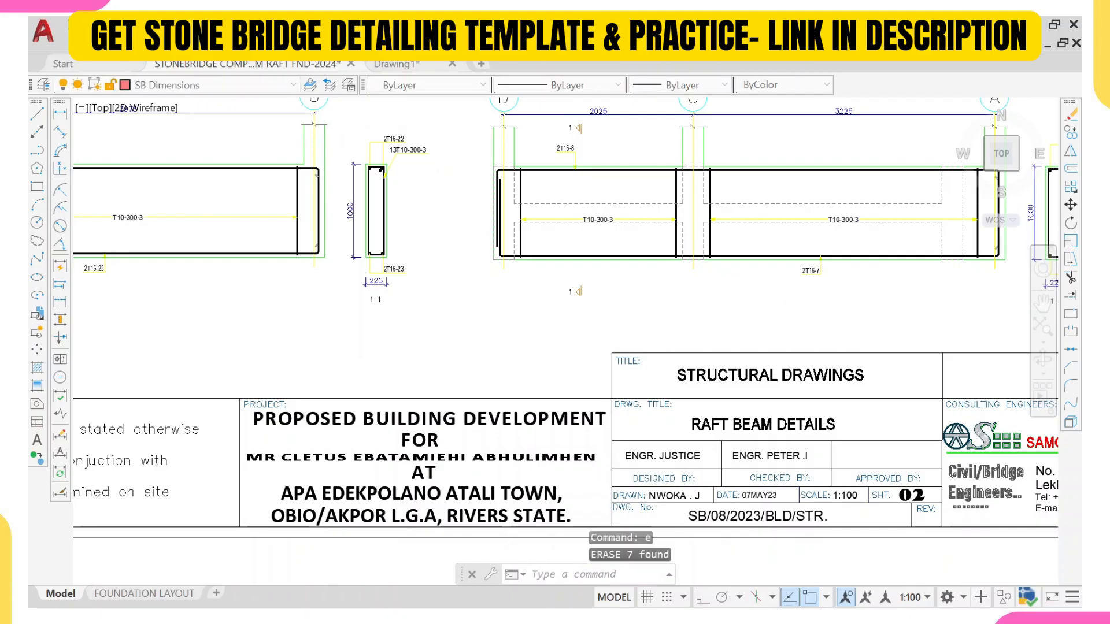
{"action": "scroll", "coordinate": [636, 324], "scroll_direction": "down", "scroll_amount": 5}
{"action": "scroll", "coordinate": [428, 303], "scroll_direction": "up", "scroll_amount": 8}
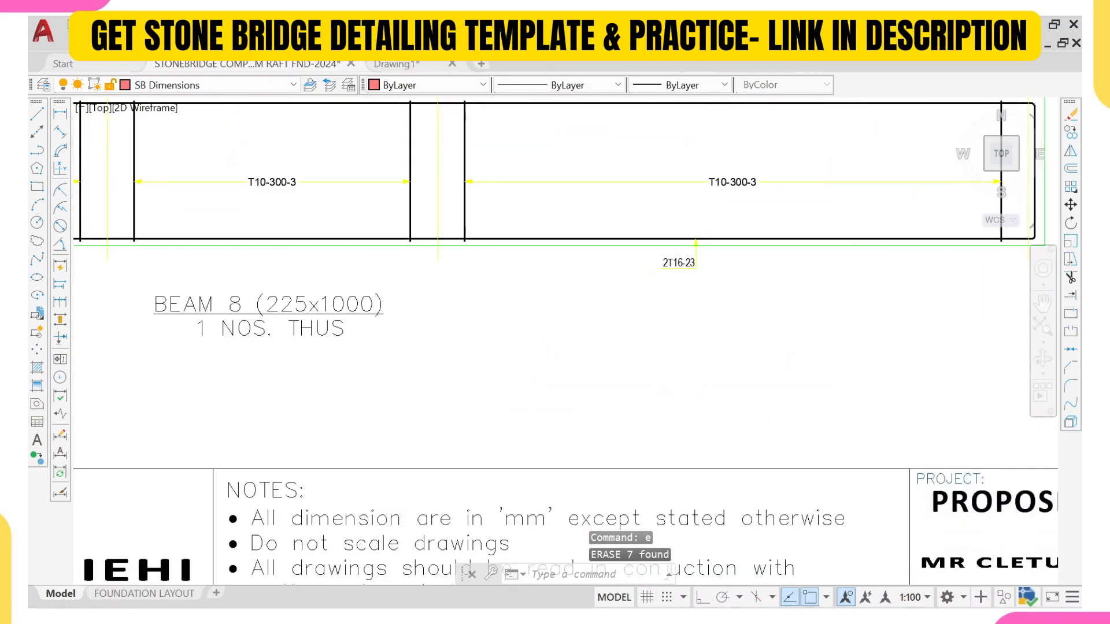
Step: Copy the BEAM 8 title and quantity labels to sit beneath the moved FB6/FB5 beam detail
{"action": "left_click", "coordinate": [420, 285]}
{"action": "left_click", "coordinate": [290, 371]}
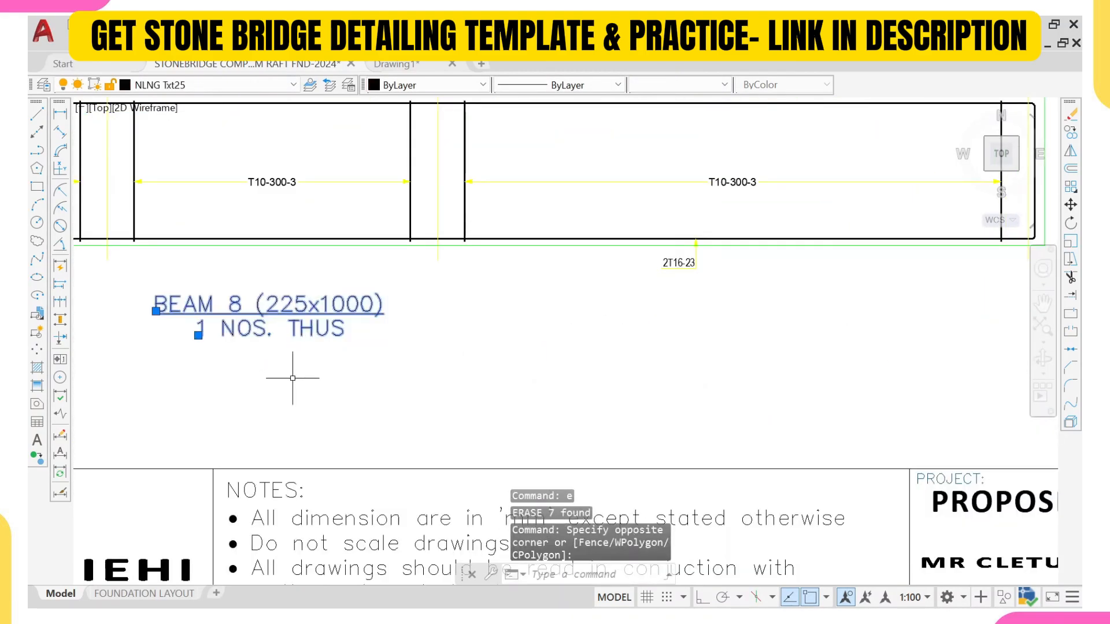
{"action": "type", "text": "co"}
{"action": "key", "text": "Return"}
{"action": "left_click", "coordinate": [394, 305]}
{"action": "scroll", "coordinate": [529, 279], "scroll_direction": "down", "scroll_amount": 6}
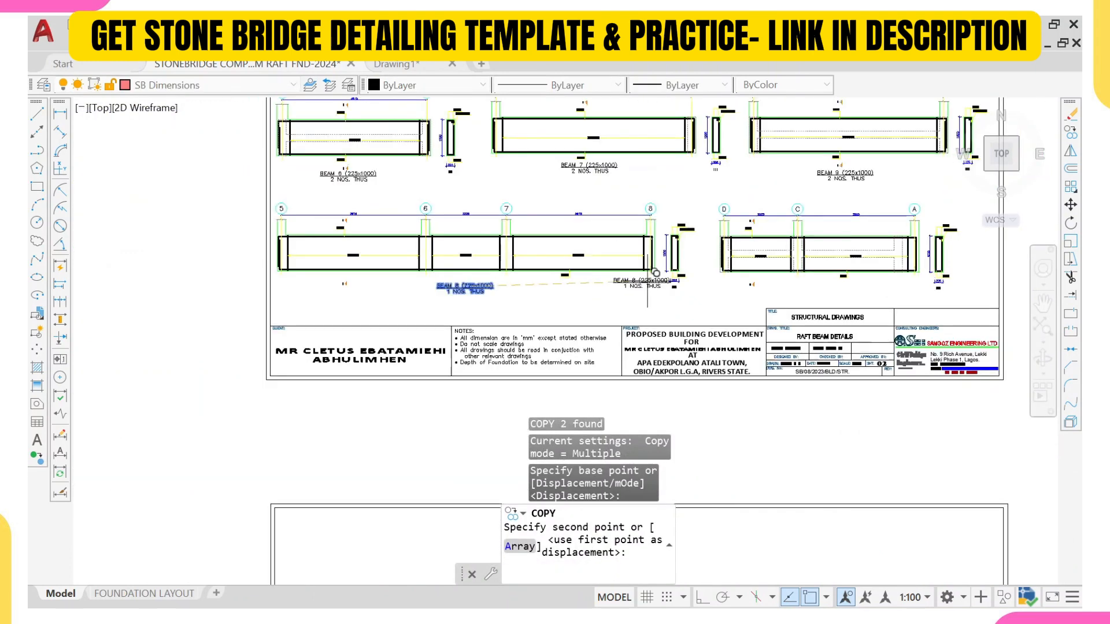
{"action": "scroll", "coordinate": [655, 273], "scroll_direction": "up", "scroll_amount": 5}
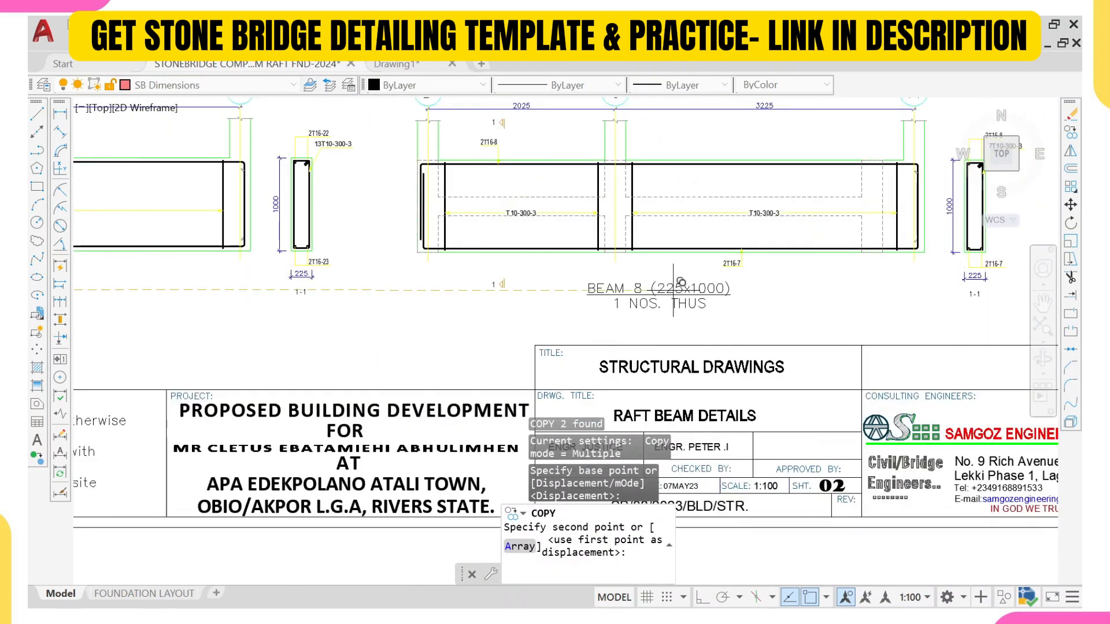
{"action": "left_click", "coordinate": [673, 292]}
{"action": "key", "text": "Escape"}
Step: Edit the copied labels to read BEAM 10 (225x1000) and 2 NOS. THUS
{"action": "scroll", "coordinate": [610, 281], "scroll_direction": "up", "scroll_amount": 3}
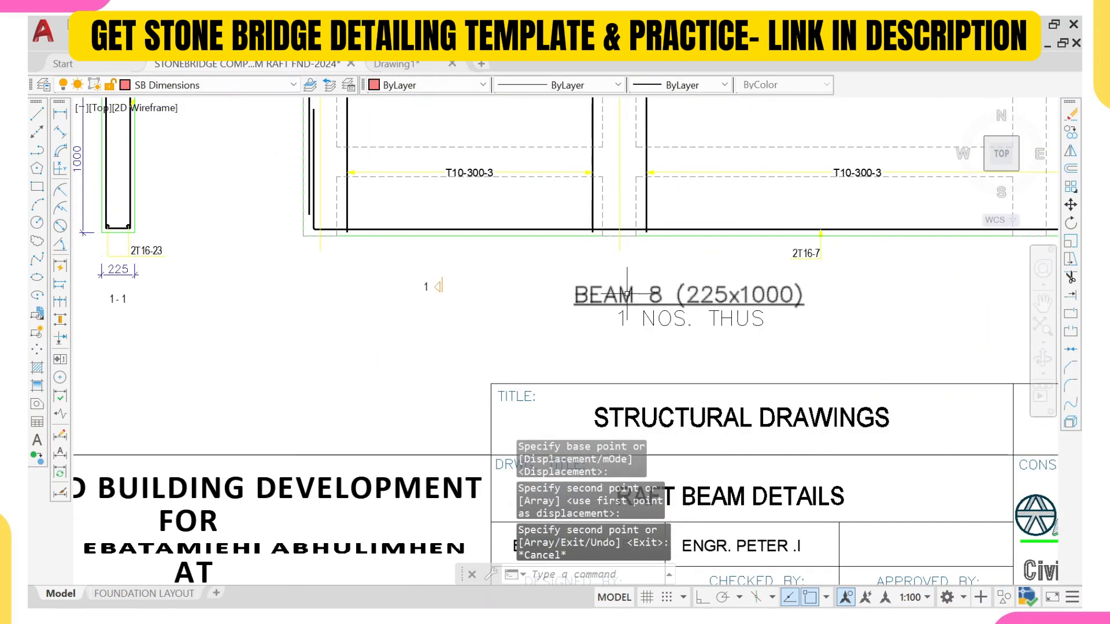
{"action": "left_click", "coordinate": [657, 291]}
{"action": "double_click", "coordinate": [657, 293]}
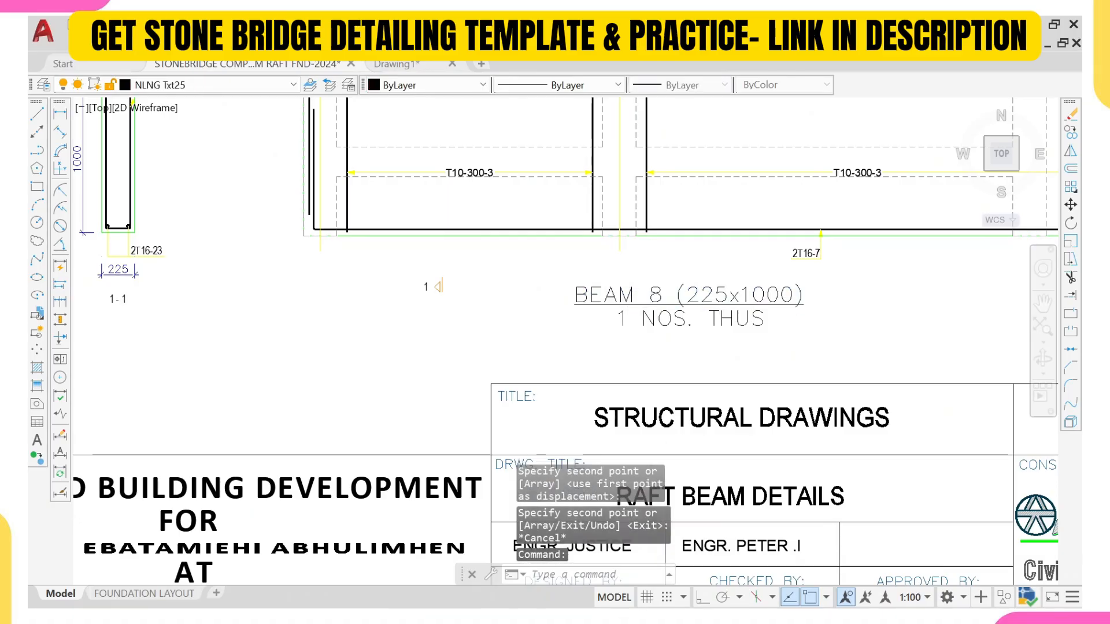
{"action": "scroll", "coordinate": [658, 293], "scroll_direction": "up", "scroll_amount": 2}
{"action": "left_click", "coordinate": [666, 294]}
{"action": "key", "text": "BackSpace"}
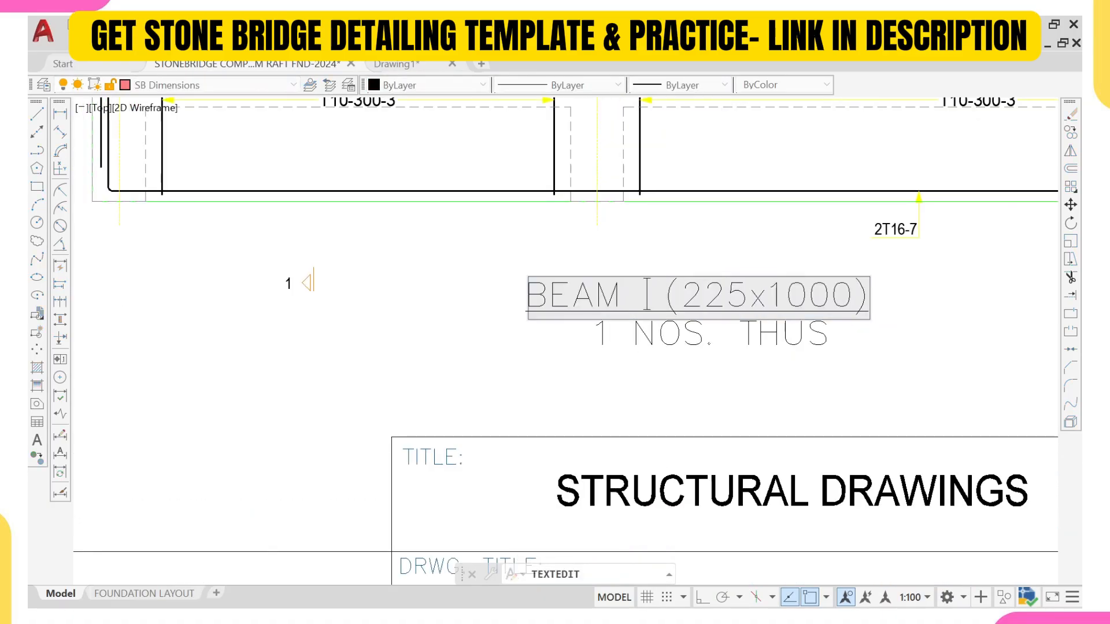
{"action": "type", "text": "10"}
{"action": "left_click", "coordinate": [651, 333]}
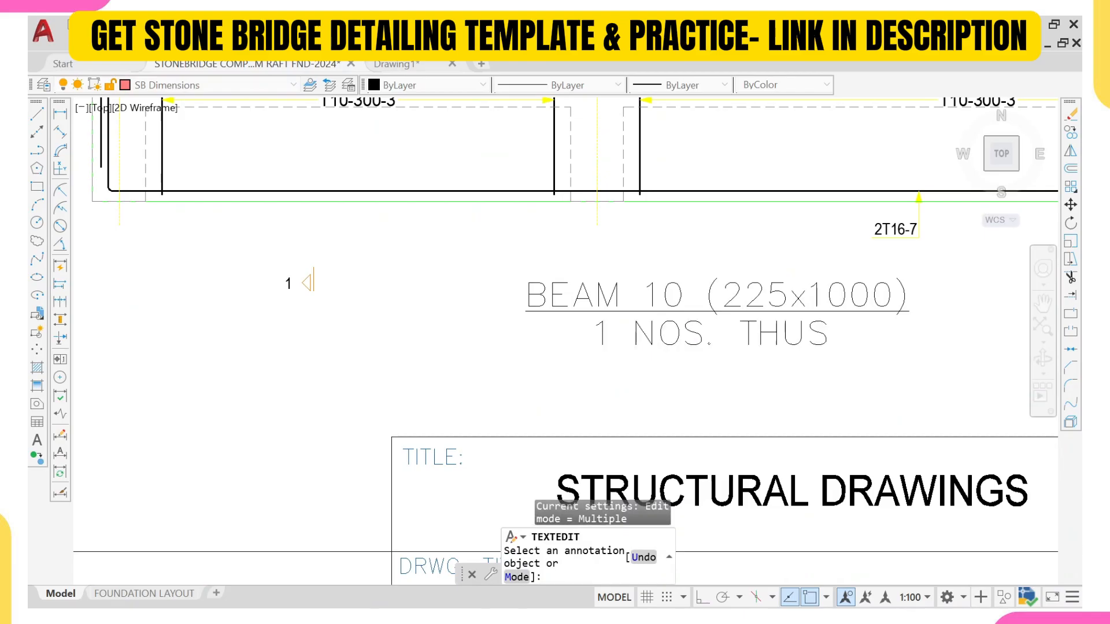
{"action": "left_click", "coordinate": [633, 334]}
{"action": "scroll", "coordinate": [633, 334], "scroll_direction": "up", "scroll_amount": 2}
{"action": "left_click", "coordinate": [603, 338]}
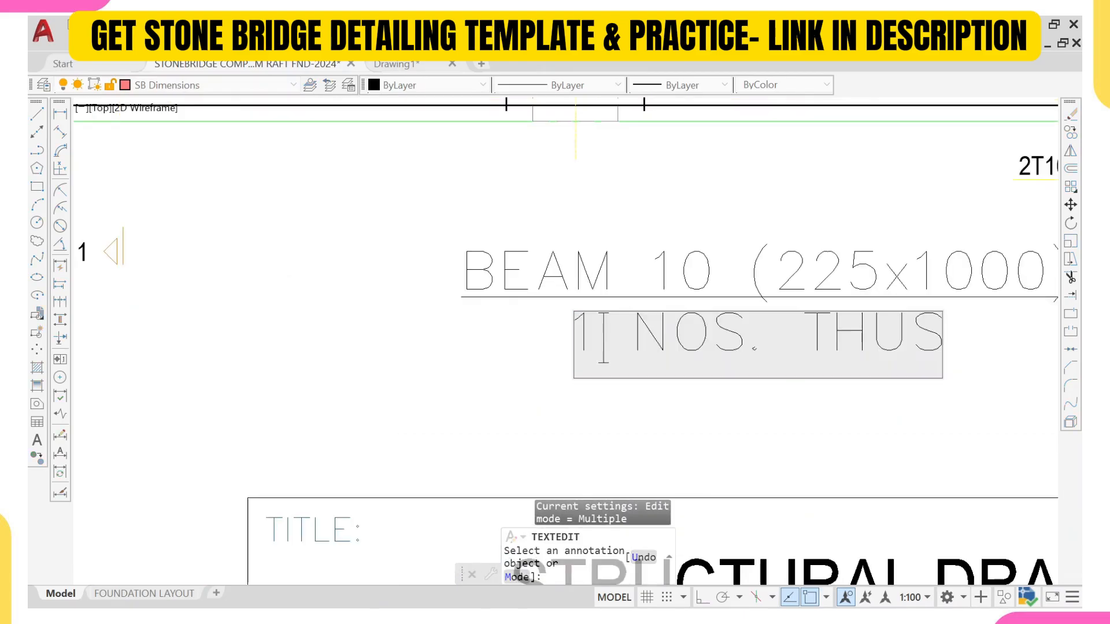
{"action": "key", "text": "BackSpace"}
{"action": "type", "text": "2"}
{"action": "left_click", "coordinate": [433, 281]}
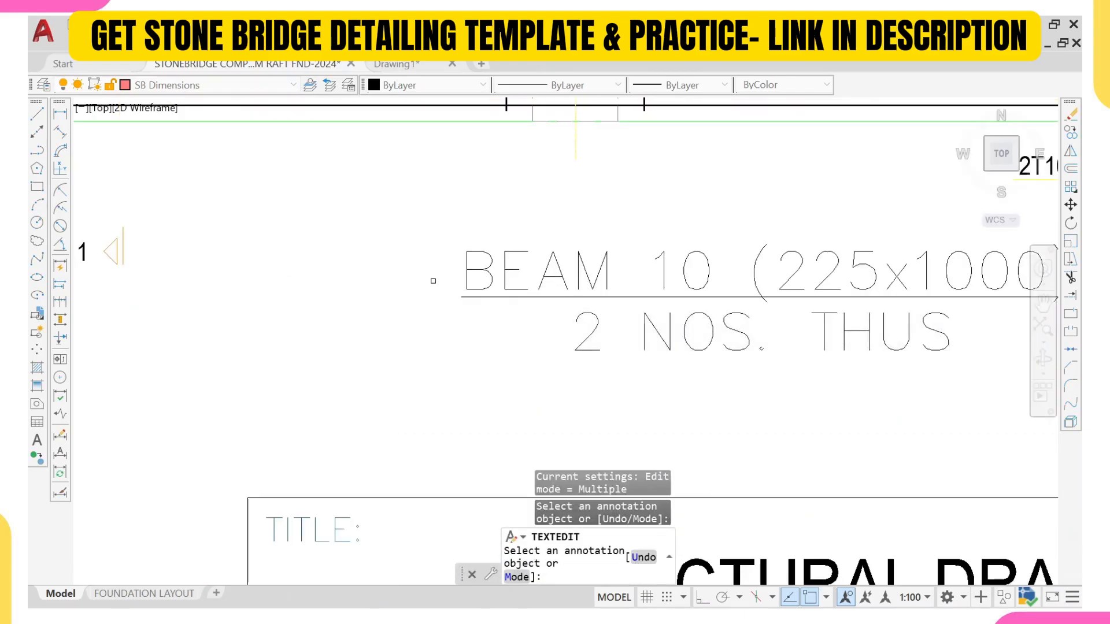
{"action": "key", "text": "Escape"}
Step: Examine the foundation plan's beam and column labels and the raft beam detail sheets
{"action": "scroll", "coordinate": [444, 300], "scroll_direction": "down", "scroll_amount": 15}
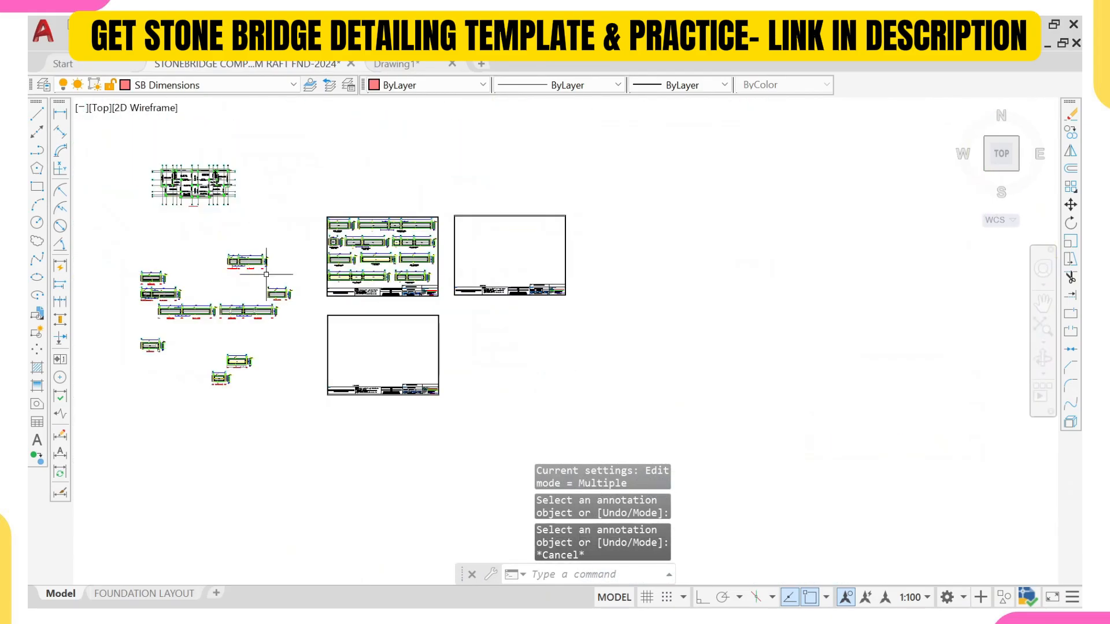
{"action": "middle_click_drag", "start_coordinate": [294, 292], "coordinate": [454, 423]}
{"action": "scroll", "coordinate": [333, 312], "scroll_direction": "up", "scroll_amount": 7}
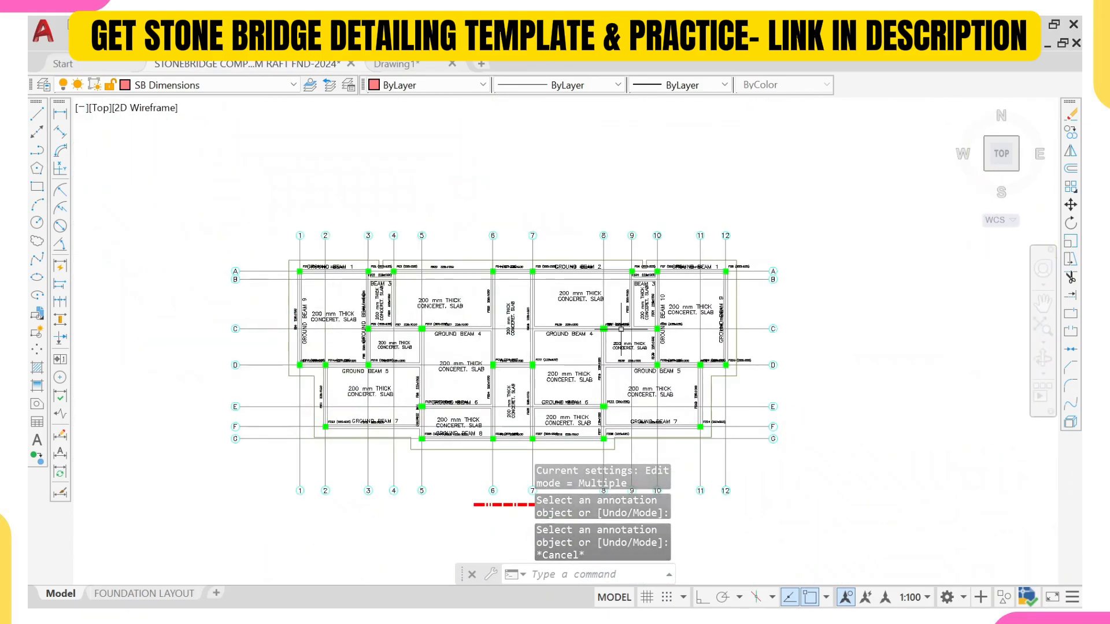
{"action": "scroll", "coordinate": [358, 328], "scroll_direction": "down", "scroll_amount": 6}
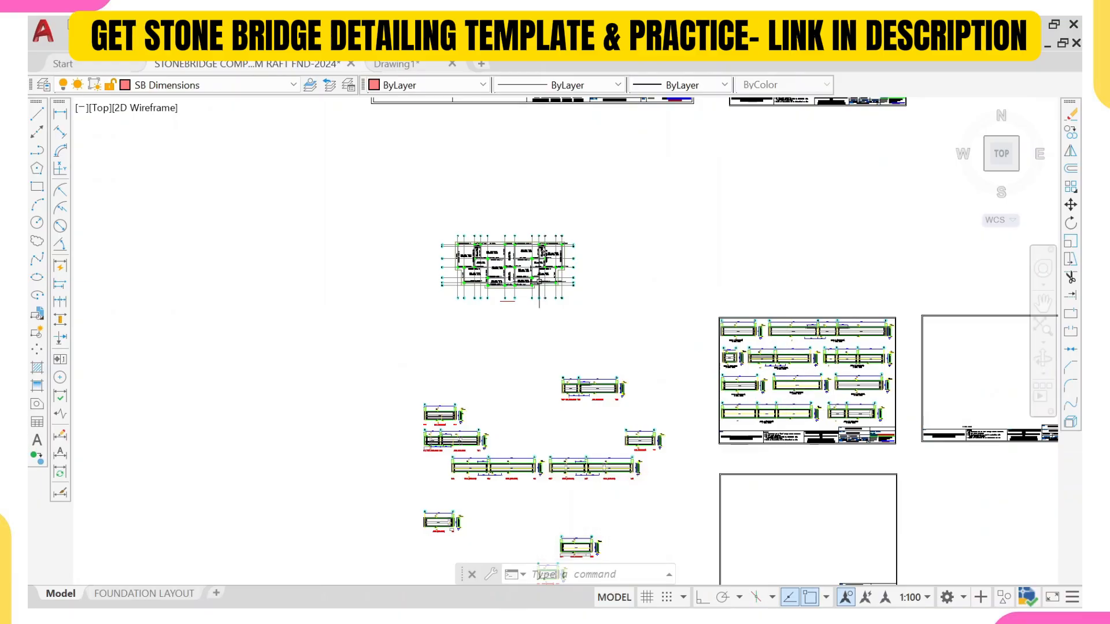
{"action": "scroll", "coordinate": [493, 234], "scroll_direction": "up", "scroll_amount": 6}
{"action": "scroll", "coordinate": [450, 287], "scroll_direction": "up", "scroll_amount": 4}
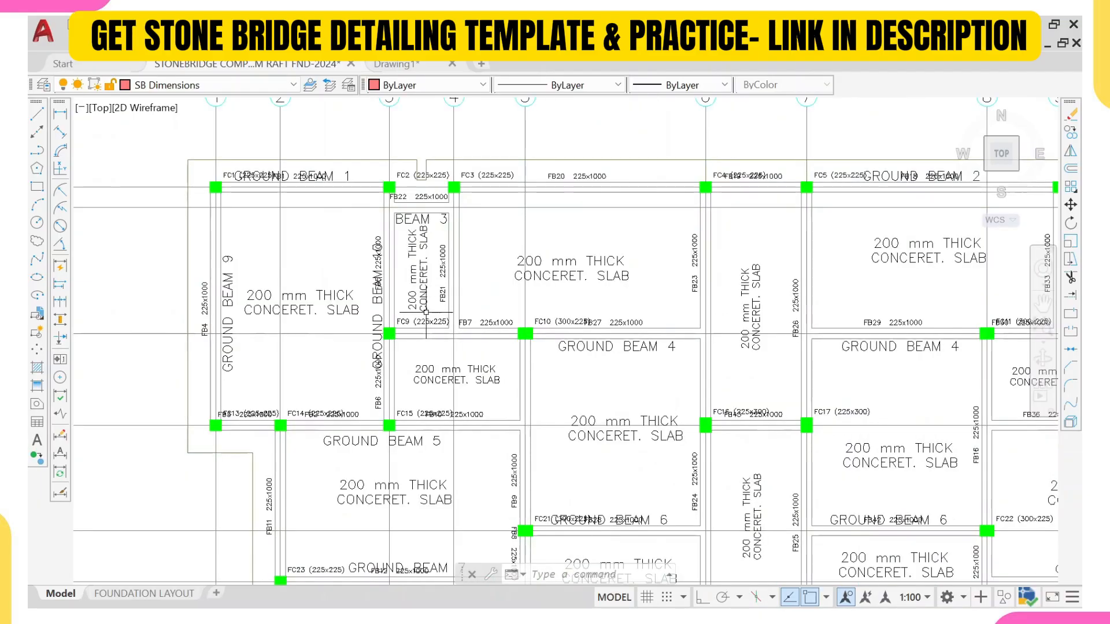
{"action": "scroll", "coordinate": [426, 312], "scroll_direction": "up", "scroll_amount": 2}
{"action": "scroll", "coordinate": [450, 216], "scroll_direction": "down", "scroll_amount": 5}
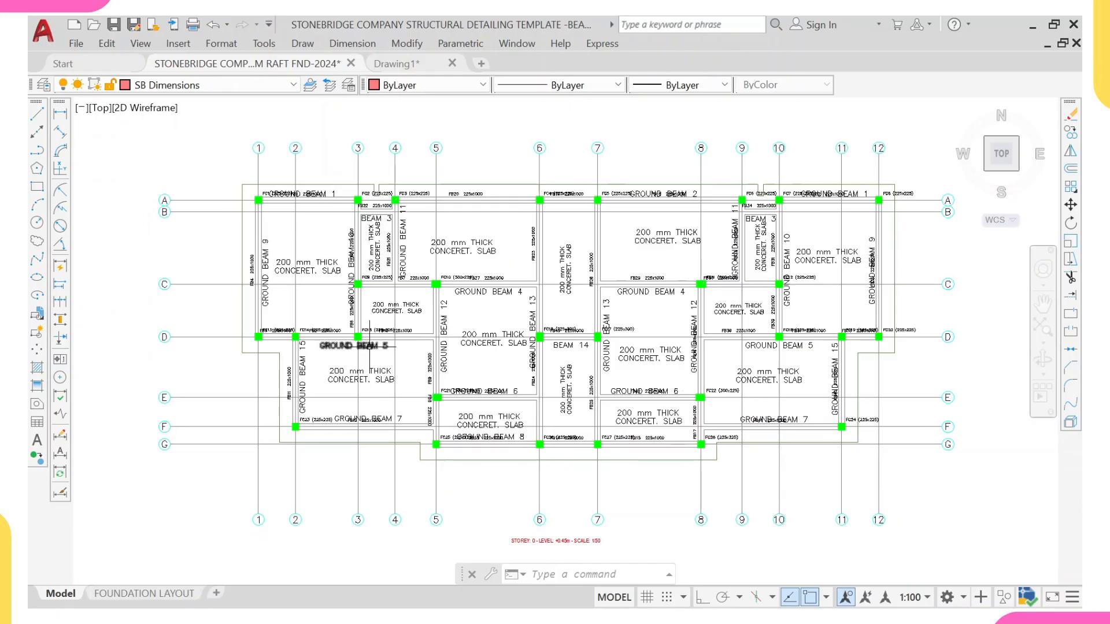
{"action": "scroll", "coordinate": [387, 382], "scroll_direction": "up", "scroll_amount": 2}
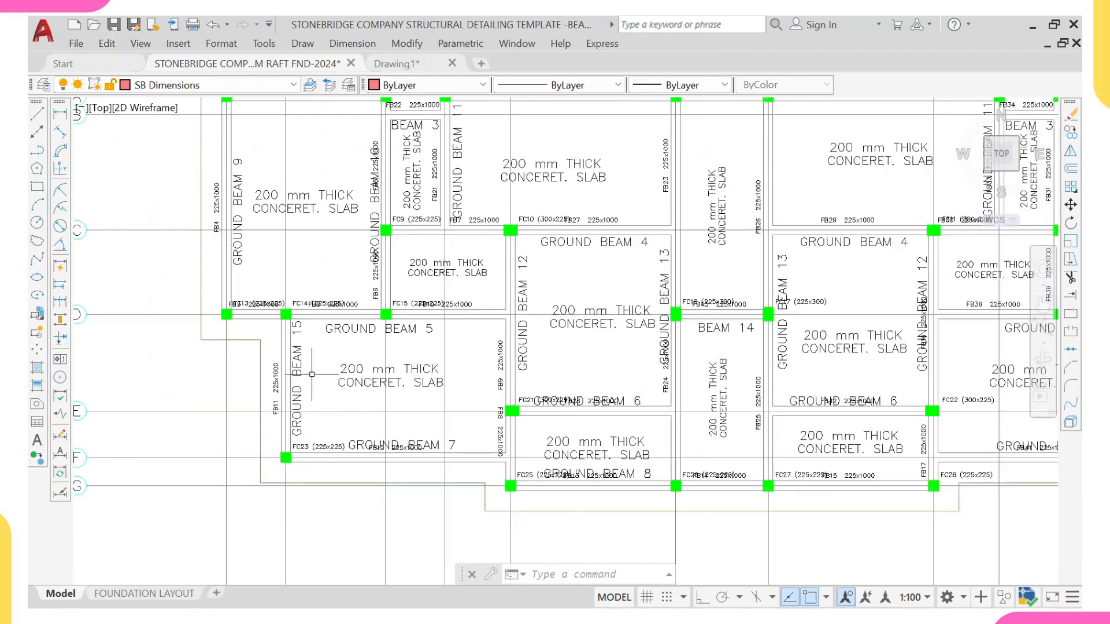
{"action": "scroll", "coordinate": [305, 403], "scroll_direction": "up", "scroll_amount": 2}
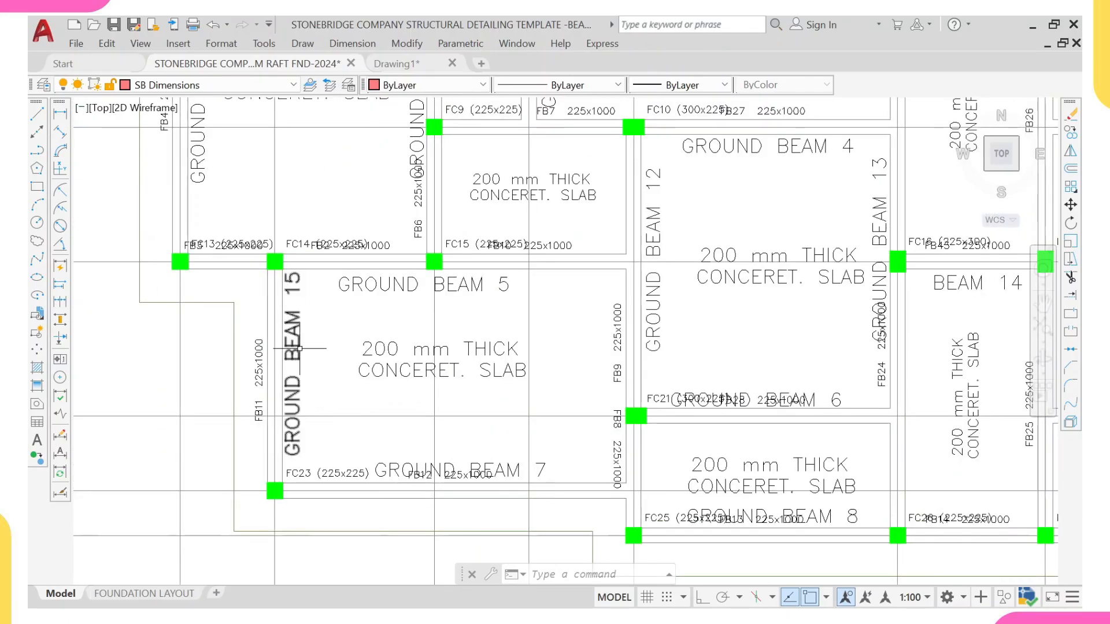
{"action": "scroll", "coordinate": [293, 375], "scroll_direction": "down", "scroll_amount": 9}
{"action": "scroll", "coordinate": [583, 373], "scroll_direction": "up", "scroll_amount": 9}
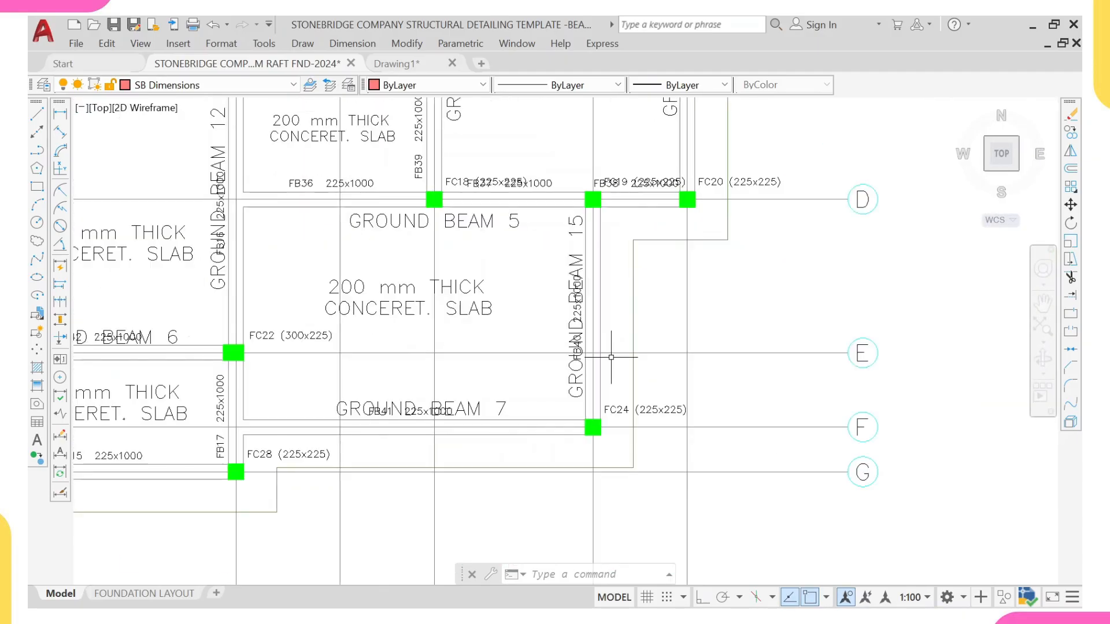
{"action": "scroll", "coordinate": [582, 373], "scroll_direction": "down", "scroll_amount": 10}
{"action": "scroll", "coordinate": [789, 513], "scroll_direction": "up", "scroll_amount": 2}
{"action": "middle_click_drag", "start_coordinate": [789, 513], "coordinate": [810, 450]}
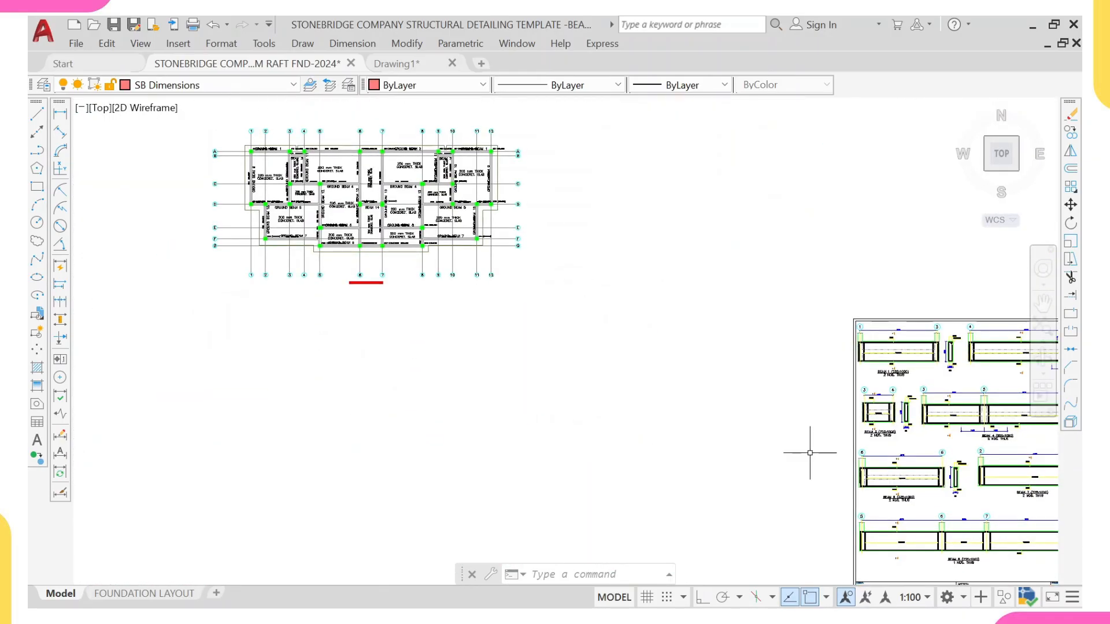
{"action": "scroll", "coordinate": [811, 452], "scroll_direction": "down", "scroll_amount": 4}
{"action": "middle_click_drag", "start_coordinate": [872, 496], "coordinate": [761, 358]}
{"action": "scroll", "coordinate": [825, 448], "scroll_direction": "up", "scroll_amount": 8}
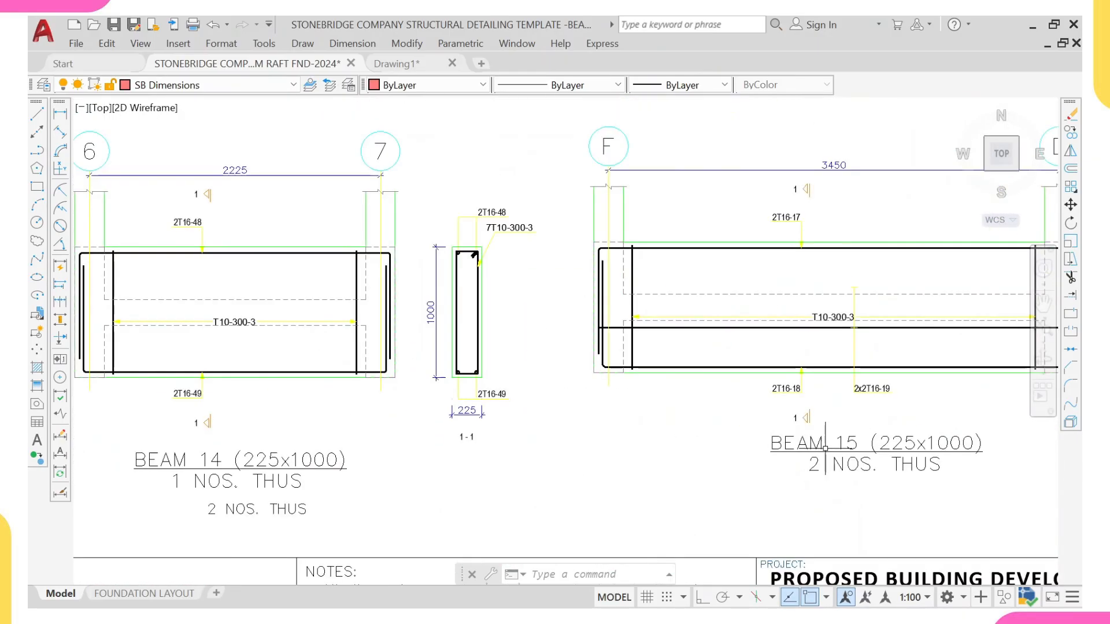
{"action": "scroll", "coordinate": [478, 235], "scroll_direction": "down", "scroll_amount": 10}
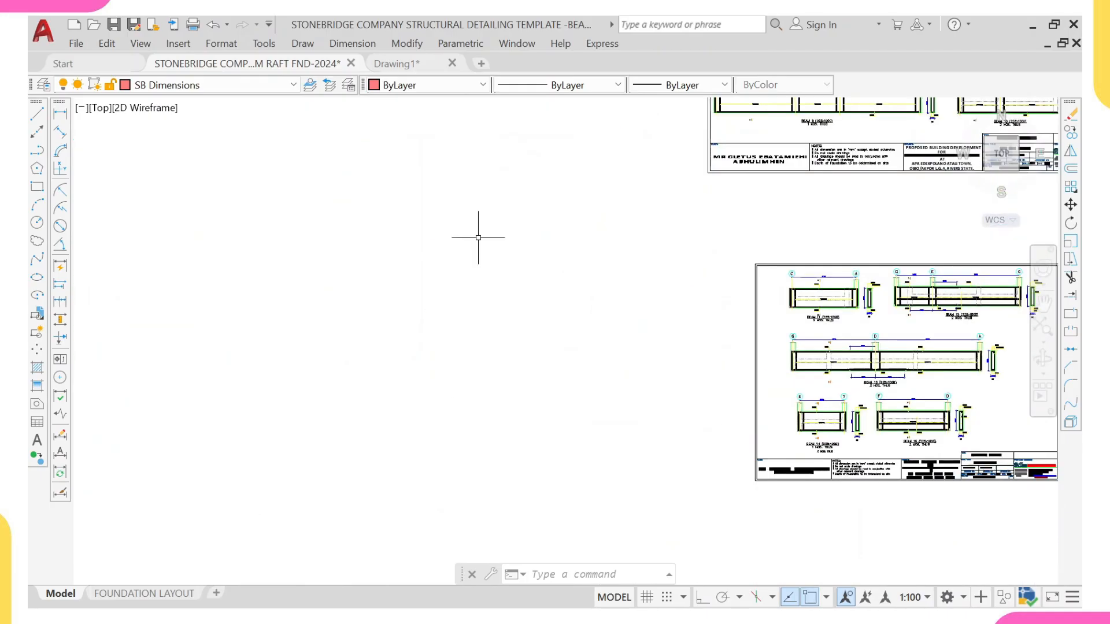
{"action": "middle_click_drag", "start_coordinate": [372, 206], "coordinate": [523, 384]}
{"action": "scroll", "coordinate": [509, 211], "scroll_direction": "up", "scroll_amount": 4}
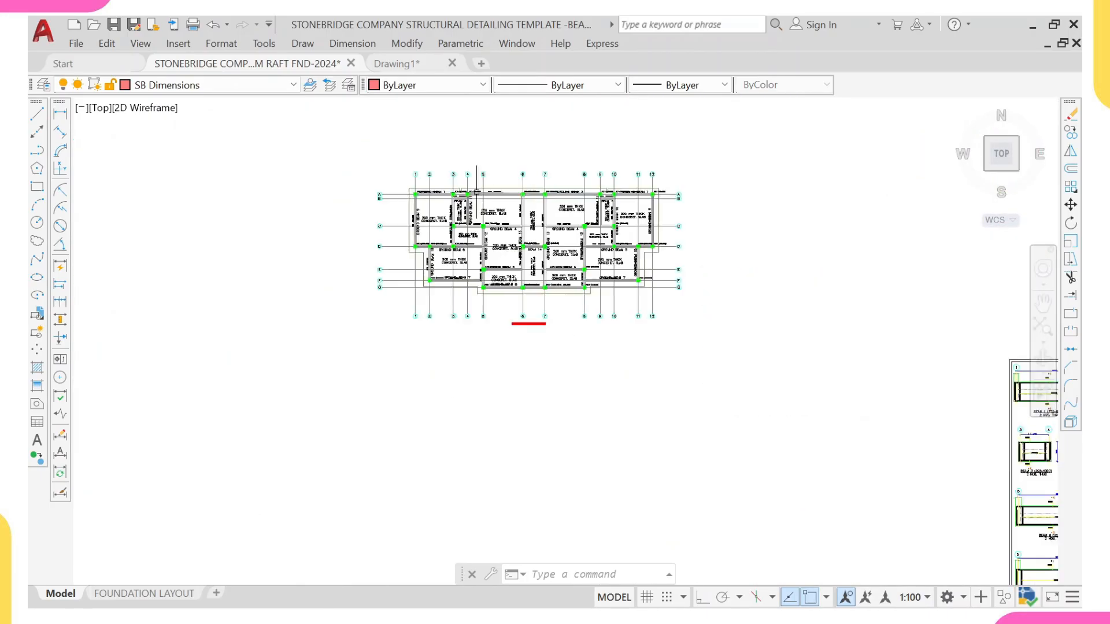
{"action": "middle_click_drag", "start_coordinate": [509, 211], "coordinate": [571, 360]}
{"action": "scroll", "coordinate": [506, 300], "scroll_direction": "up", "scroll_amount": 8}
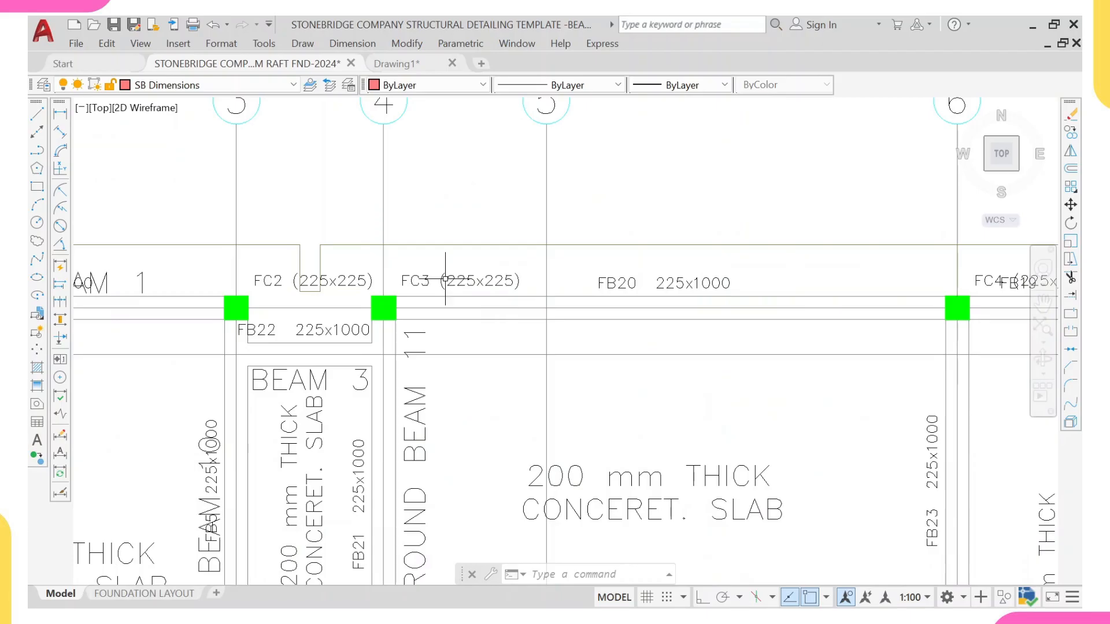
Step: Select all the FB and FC column and beam reference labels on the foundation plan with Select Similar and erase them
{"action": "left_click", "coordinate": [623, 282]}
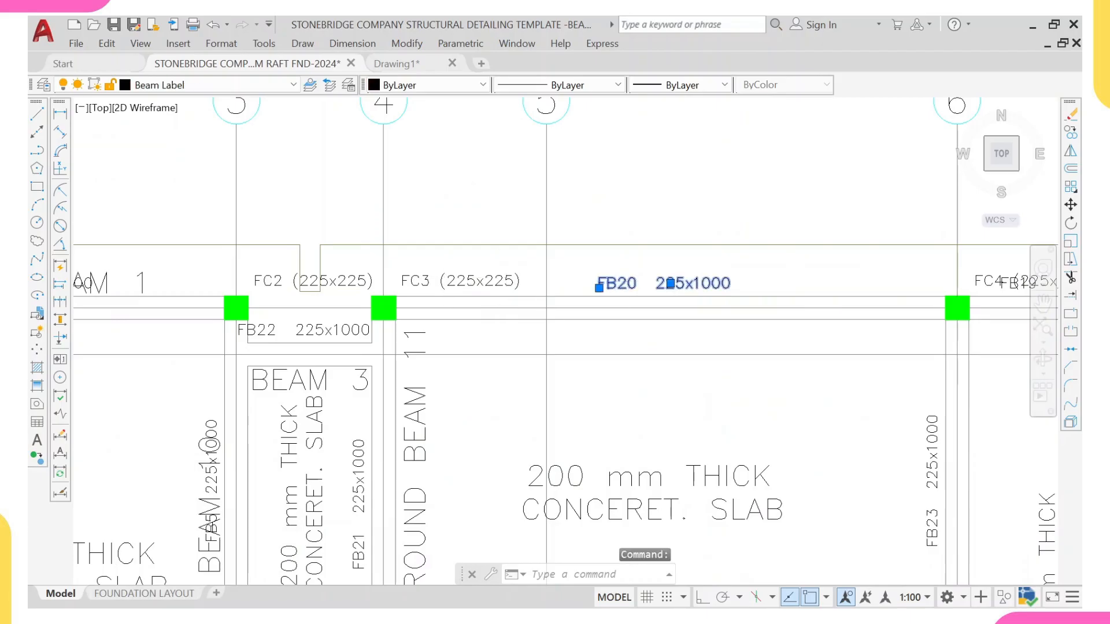
{"action": "left_click", "coordinate": [491, 280]}
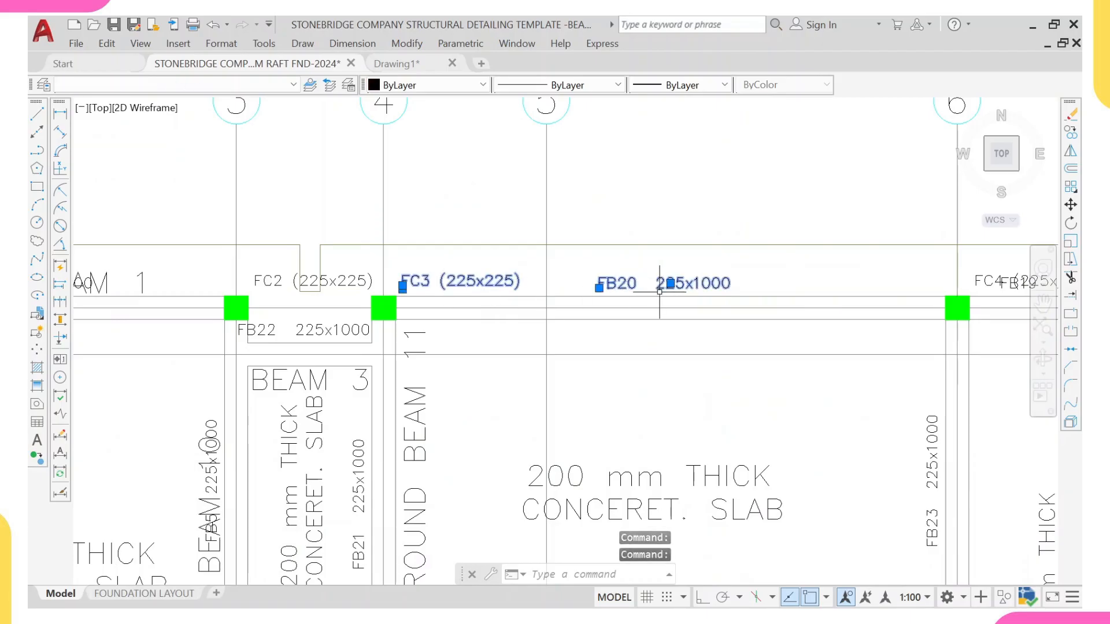
{"action": "scroll", "coordinate": [767, 285], "scroll_direction": "down", "scroll_amount": 2}
{"action": "mouse_move", "coordinate": [896, 307]}
{"action": "middle_mouse_down"}
{"action": "mouse_move", "coordinate": [696, 305]}
{"action": "mouse_move", "coordinate": [607, 267]}
{"action": "middle_mouse_up"}
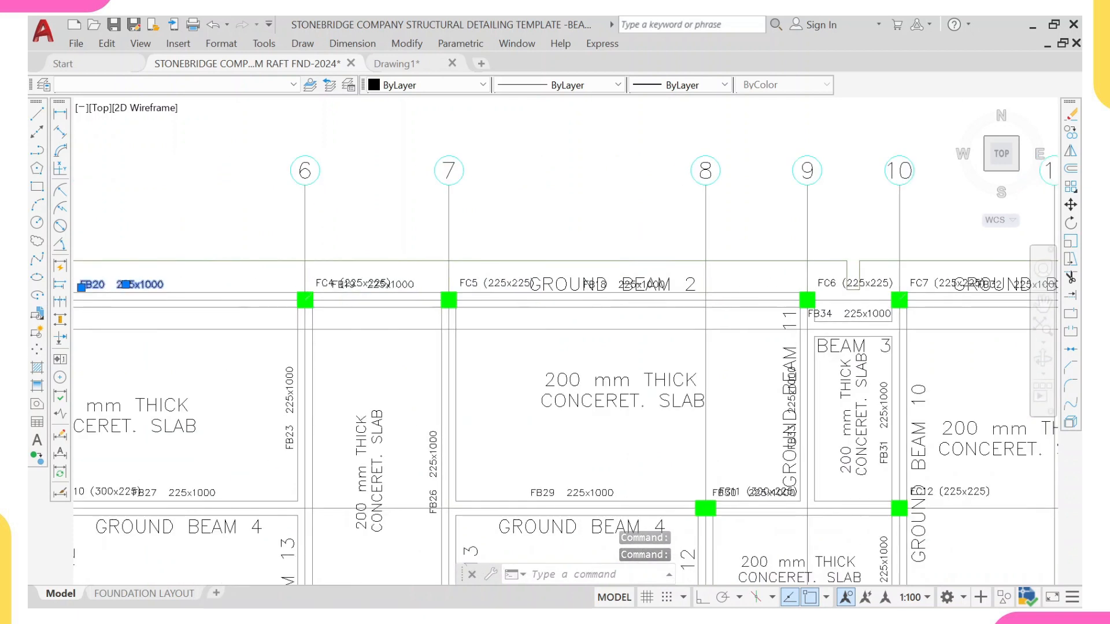
{"action": "scroll", "coordinate": [635, 272], "scroll_direction": "up", "scroll_amount": 2}
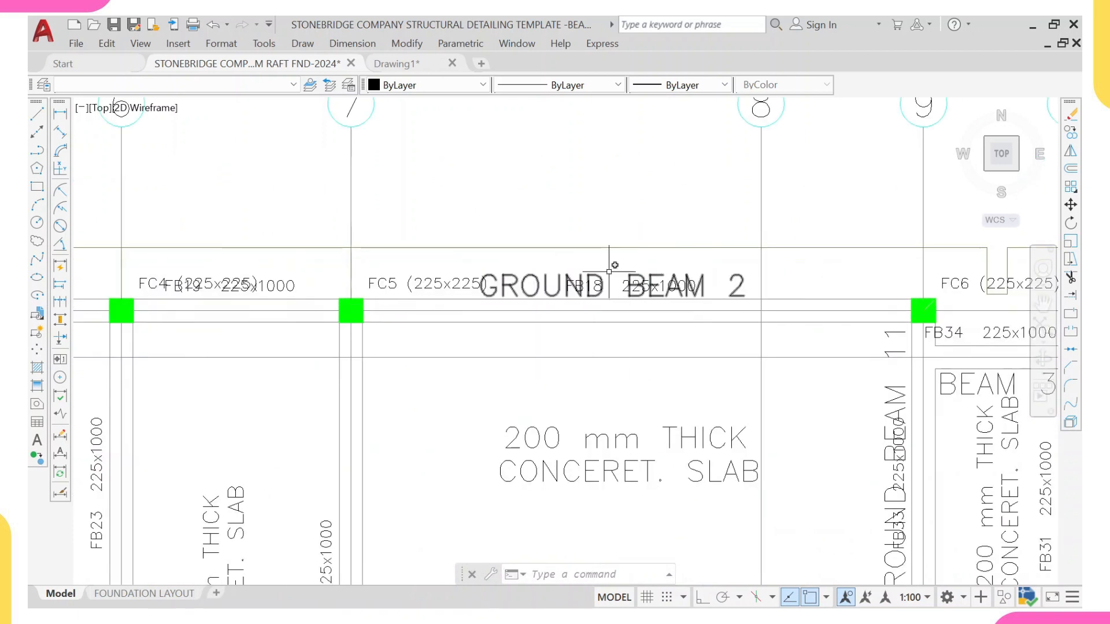
{"action": "left_click", "coordinate": [388, 283]}
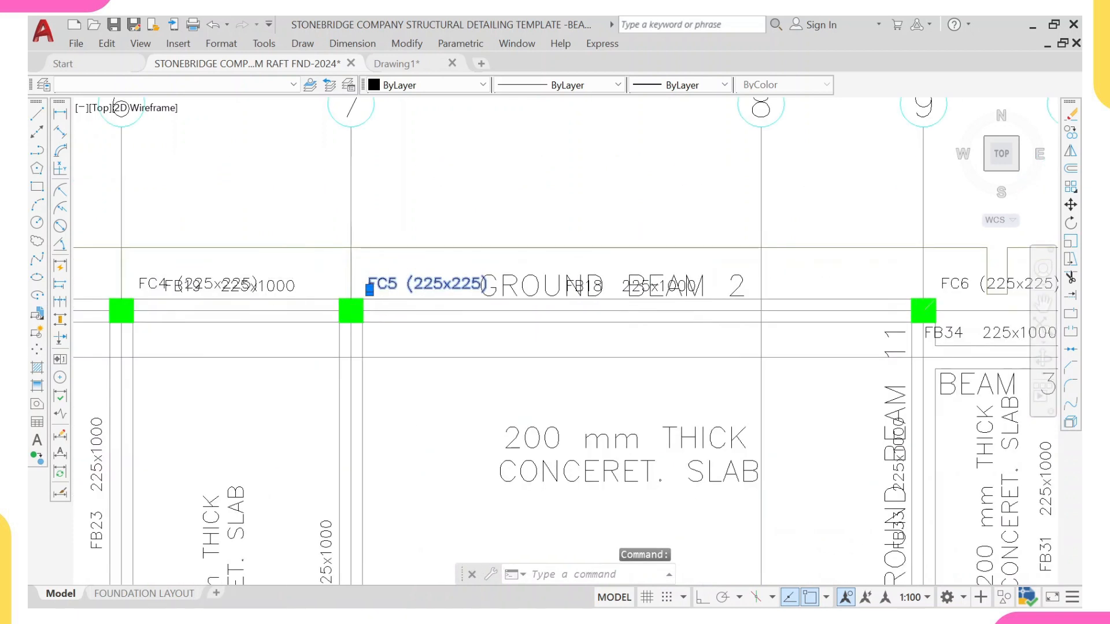
{"action": "left_click", "coordinate": [262, 317]}
{"action": "left_click", "coordinate": [240, 263]}
{"action": "right_click", "coordinate": [274, 217]}
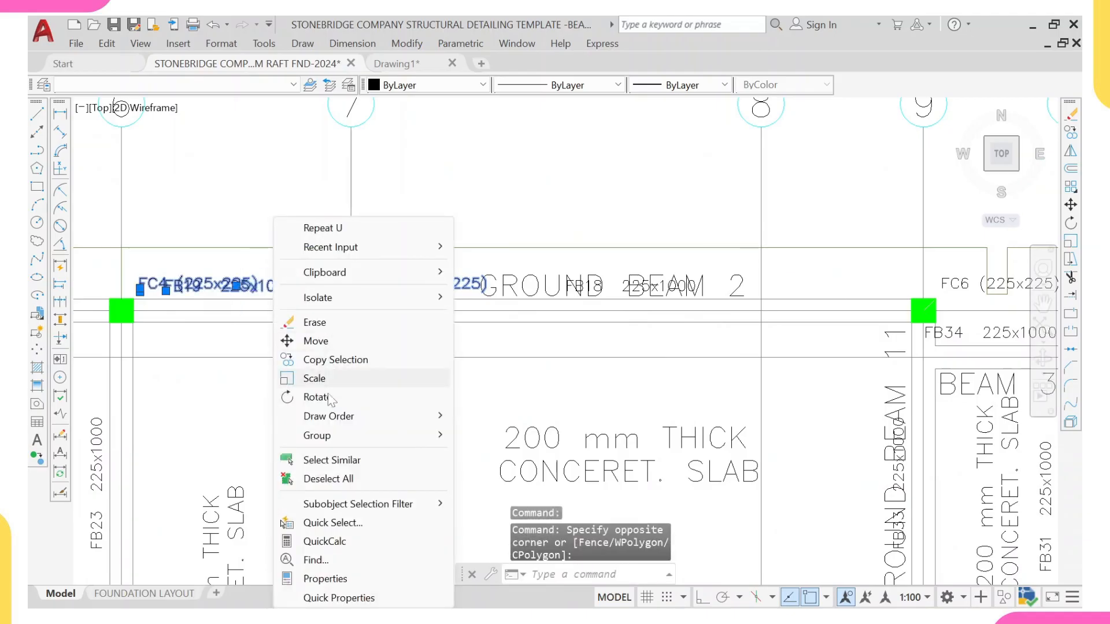
{"action": "left_click", "coordinate": [331, 460]}
{"action": "scroll", "coordinate": [325, 353], "scroll_direction": "down", "scroll_amount": 6}
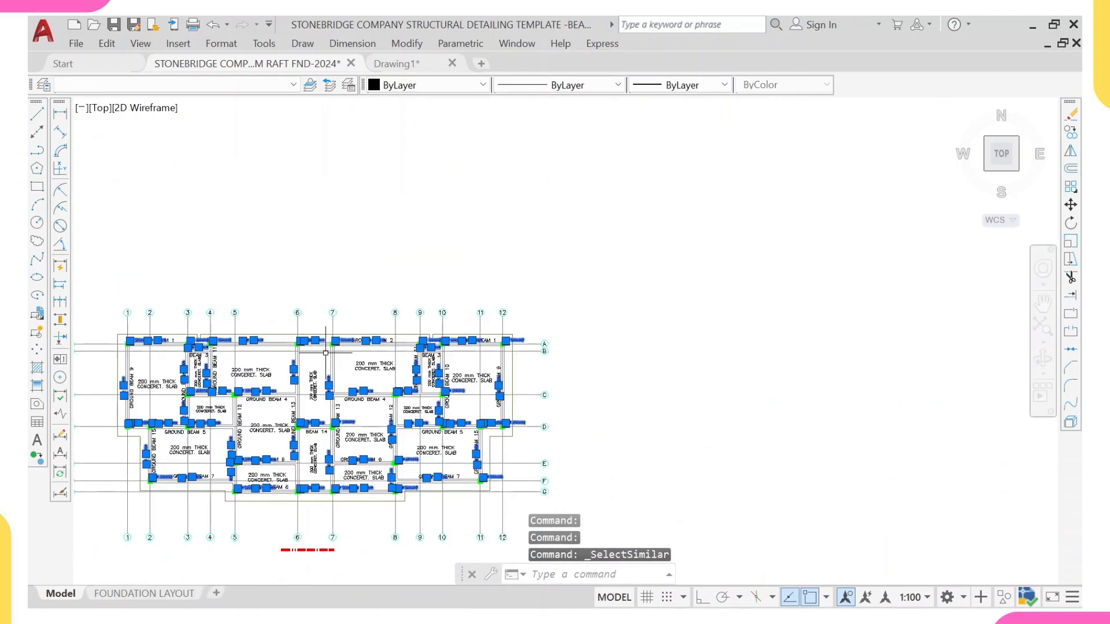
{"action": "scroll", "coordinate": [329, 395], "scroll_direction": "up", "scroll_amount": 5}
{"action": "scroll", "coordinate": [328, 396], "scroll_direction": "down", "scroll_amount": 5}
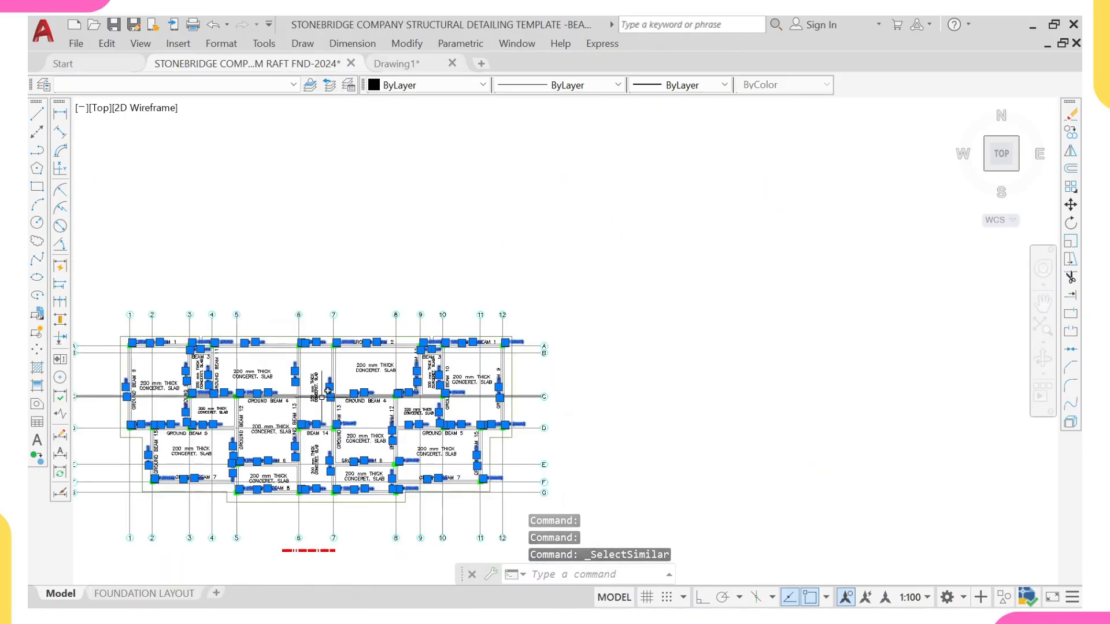
{"action": "type", "text": "e"}
{"action": "key", "text": "Return"}
{"action": "middle_click_drag", "start_coordinate": [318, 391], "coordinate": [396, 389]}
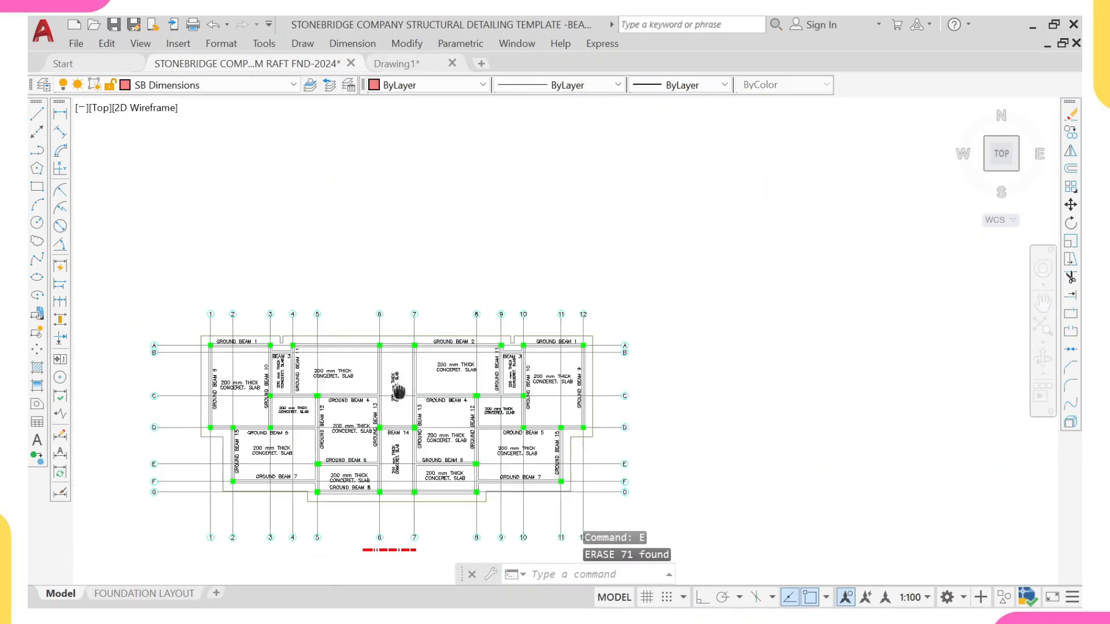
{"action": "middle_click_drag", "start_coordinate": [318, 405], "coordinate": [406, 415]}
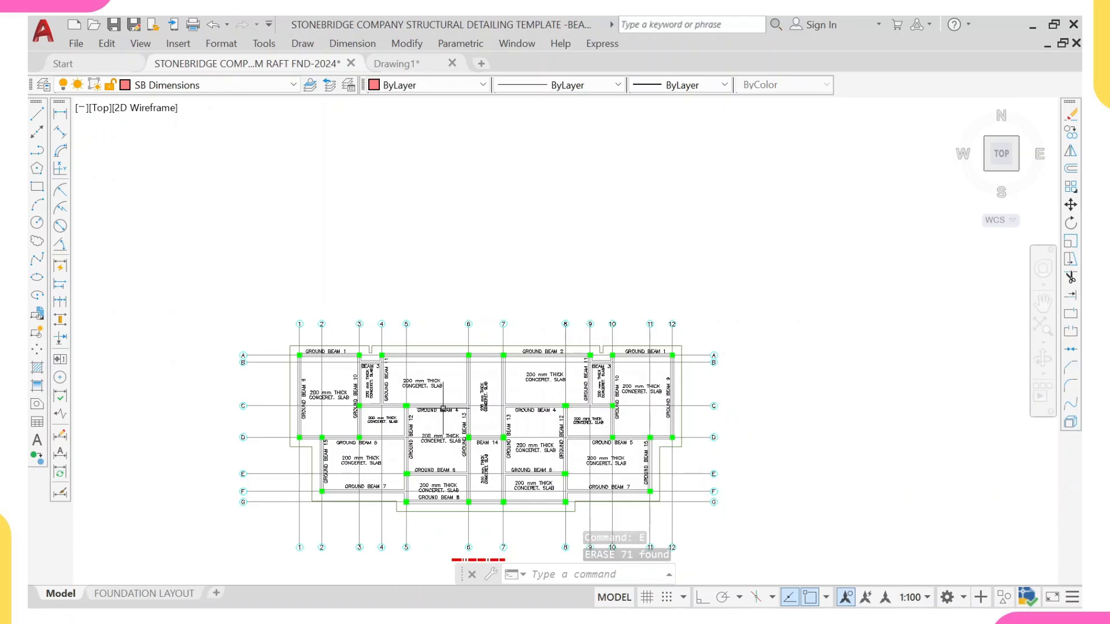
{"action": "middle_click_drag", "start_coordinate": [455, 428], "coordinate": [553, 411]}
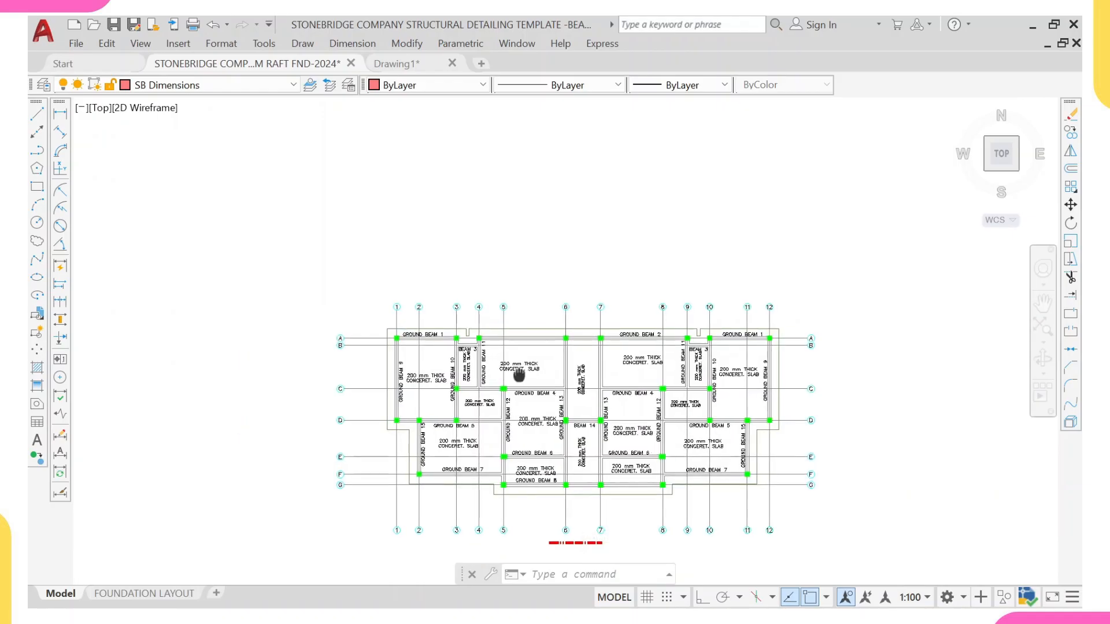
{"action": "scroll", "coordinate": [521, 375], "scroll_direction": "up", "scroll_amount": 2}
{"action": "scroll", "coordinate": [481, 347], "scroll_direction": "down", "scroll_amount": 2}
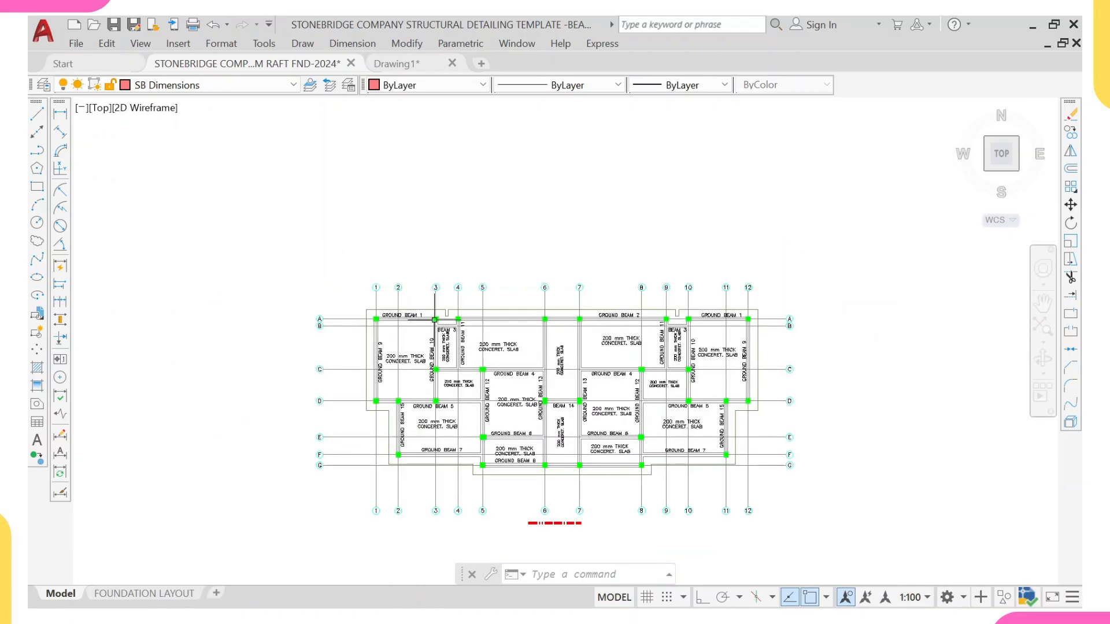
{"action": "middle_click_drag", "start_coordinate": [542, 331], "coordinate": [526, 274]}
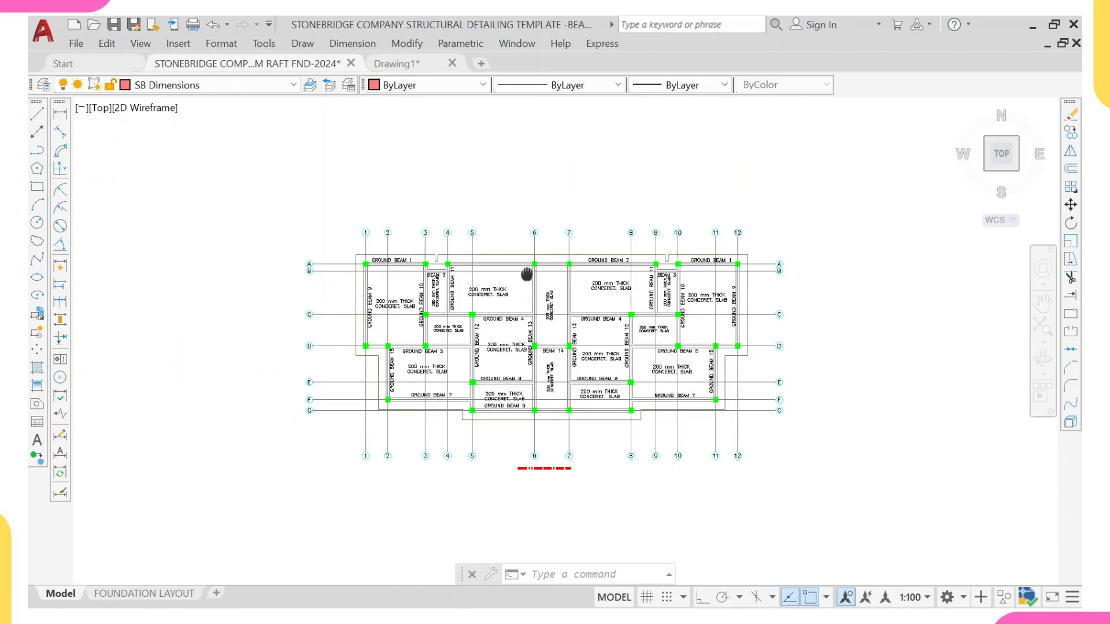
Step: Dimension the horizontal grid spacings across the top of the foundation plan, continuing from grid 1 to grid 12
{"action": "left_click", "coordinate": [61, 115]}
{"action": "scroll", "coordinate": [375, 237], "scroll_direction": "up", "scroll_amount": 4}
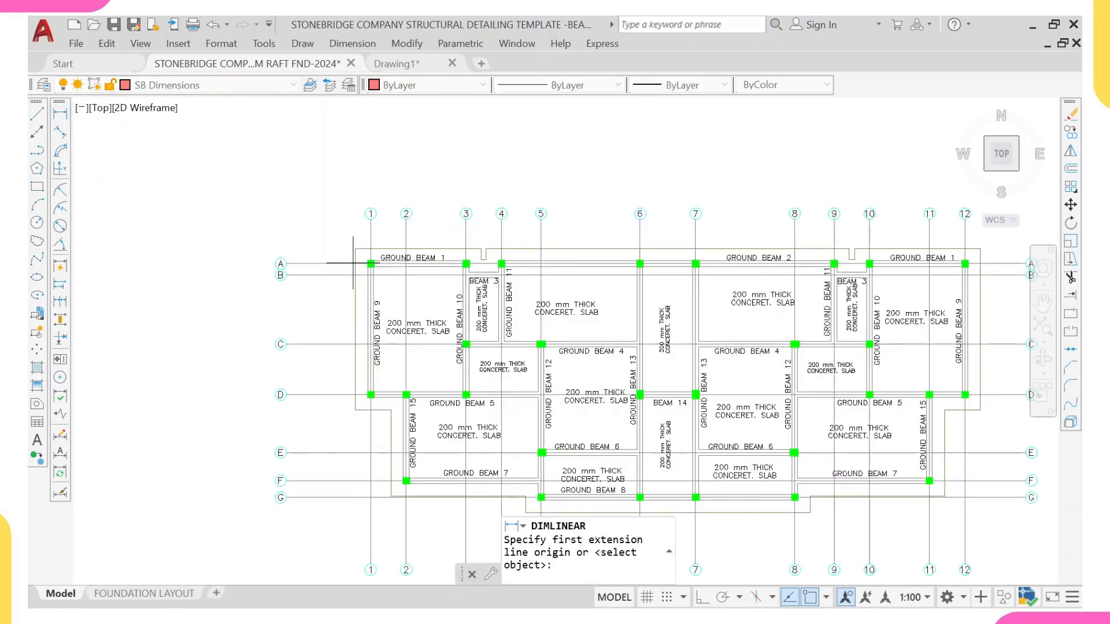
{"action": "scroll", "coordinate": [381, 231], "scroll_direction": "up", "scroll_amount": 2}
{"action": "left_click", "coordinate": [382, 230]}
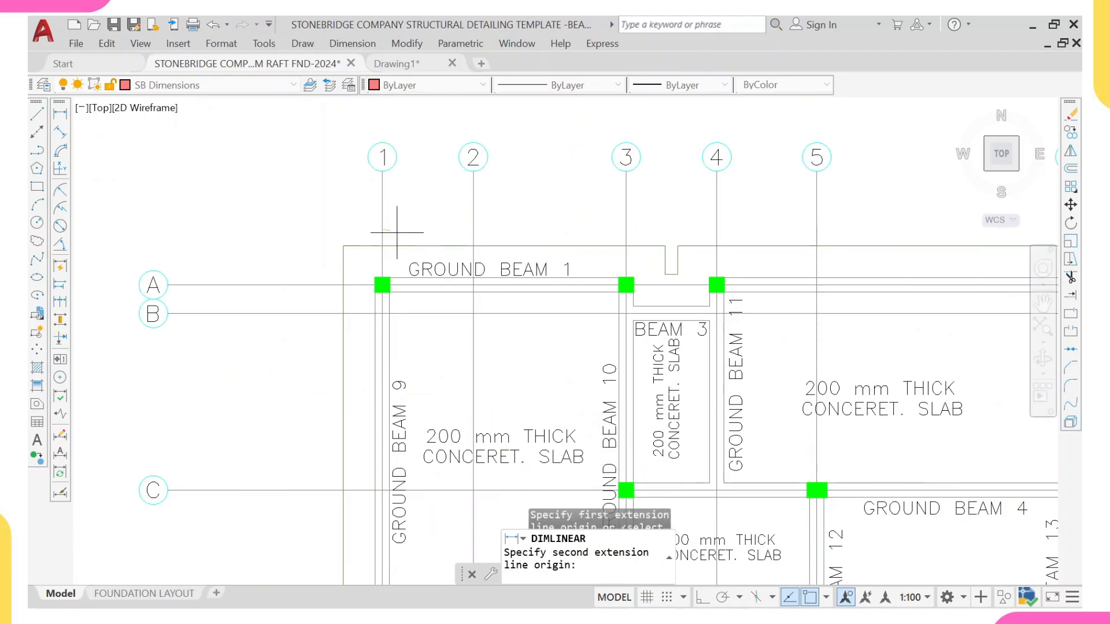
{"action": "left_click", "coordinate": [474, 229]}
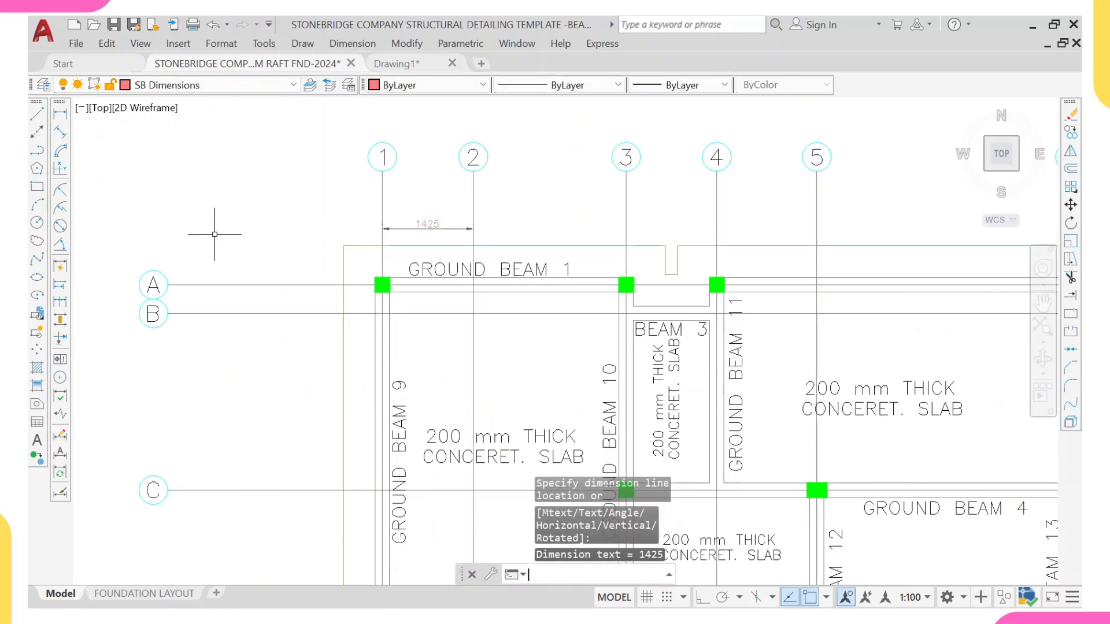
{"action": "type", "text": "dimc"}
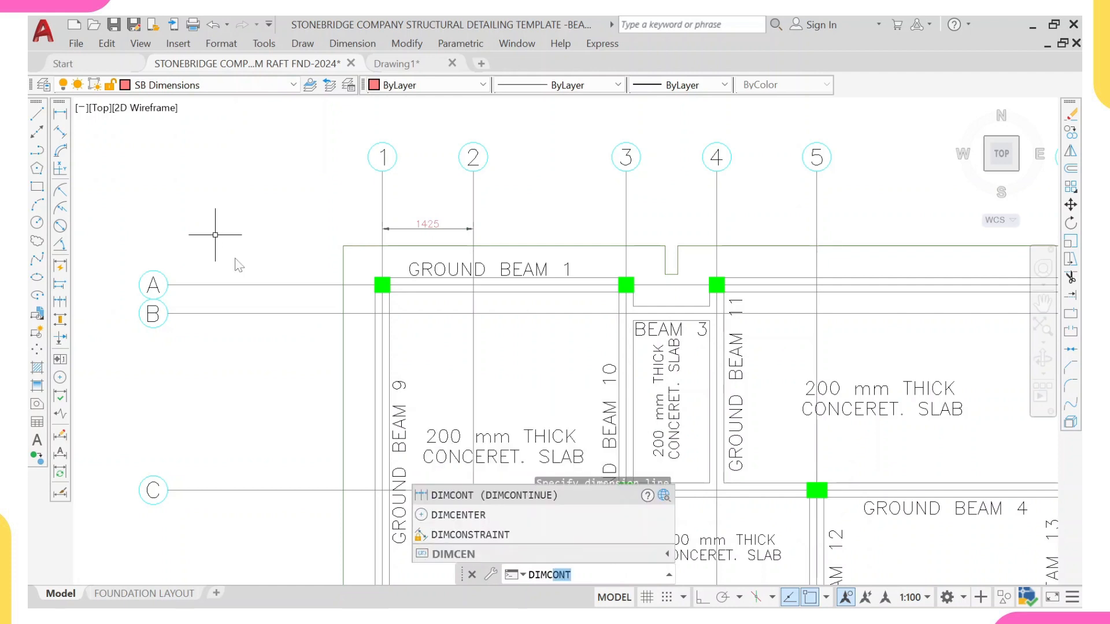
{"action": "left_click", "coordinate": [508, 506]}
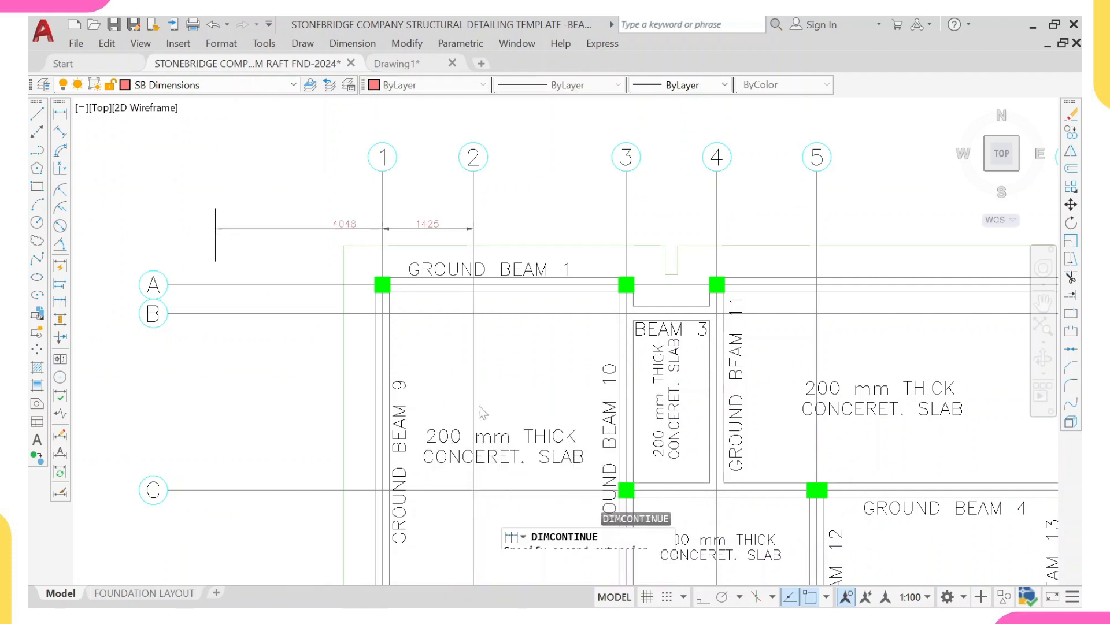
{"action": "left_click", "coordinate": [626, 229]}
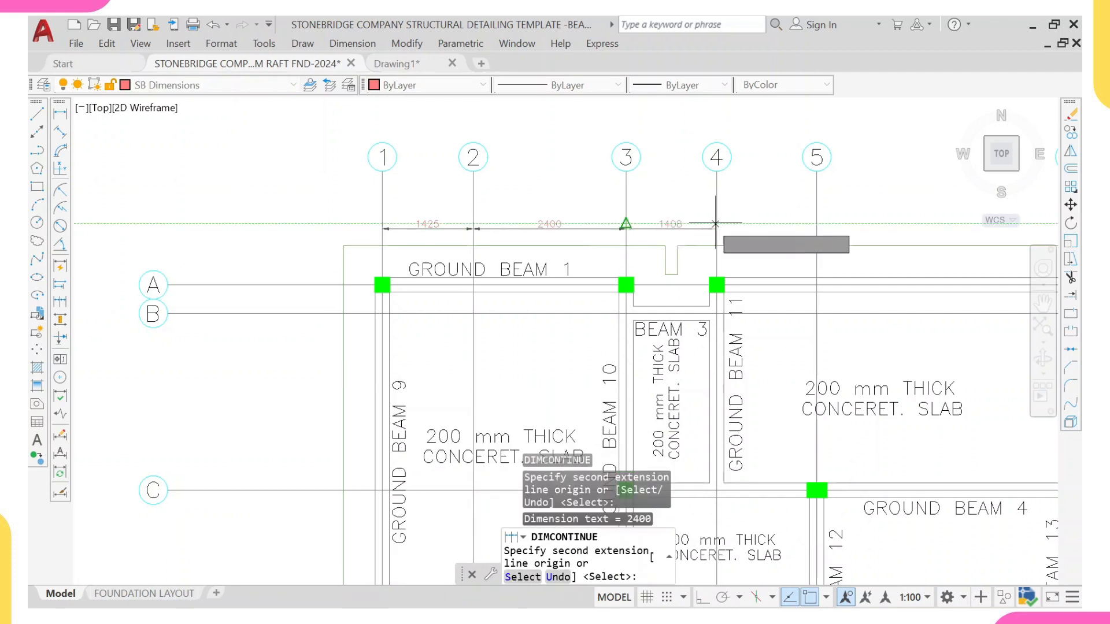
{"action": "left_click", "coordinate": [717, 226]}
{"action": "scroll", "coordinate": [842, 232], "scroll_direction": "up", "scroll_amount": 2}
{"action": "middle_click_drag", "start_coordinate": [842, 233], "coordinate": [709, 242]}
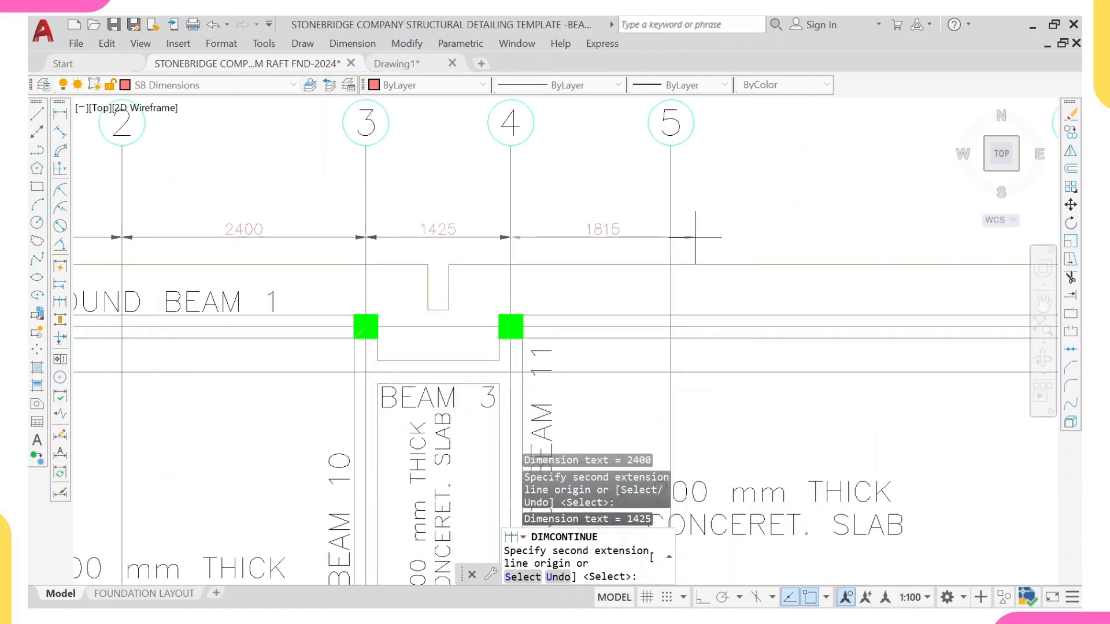
{"action": "left_click", "coordinate": [669, 242]}
{"action": "scroll", "coordinate": [669, 242], "scroll_direction": "down", "scroll_amount": 4}
{"action": "scroll", "coordinate": [669, 244], "scroll_direction": "up", "scroll_amount": 2}
{"action": "scroll", "coordinate": [670, 244], "scroll_direction": "up", "scroll_amount": 2}
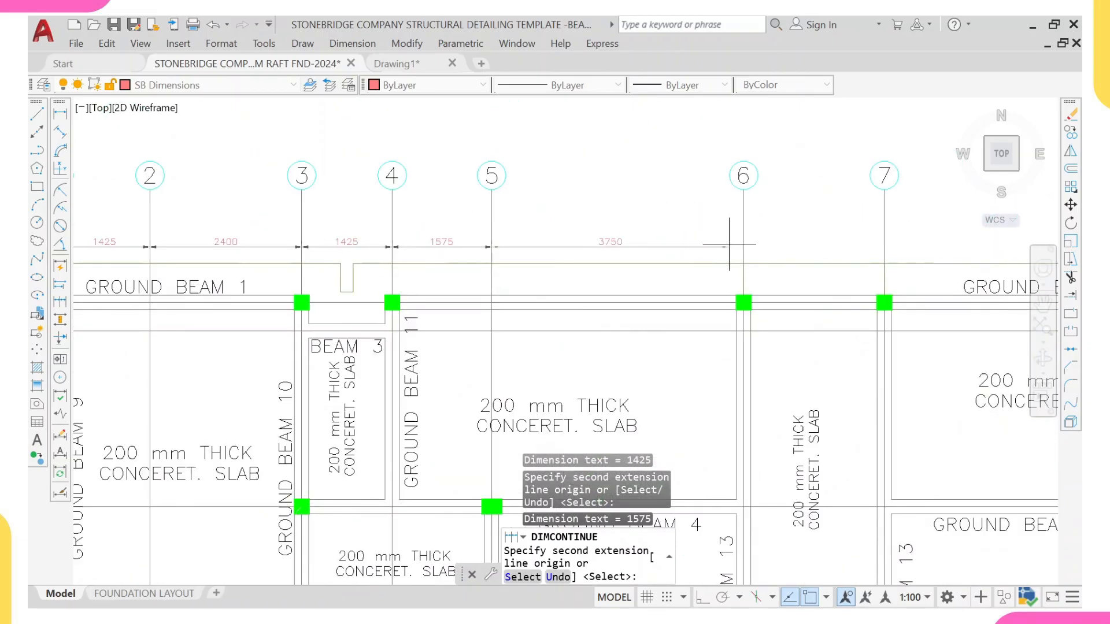
{"action": "middle_click_drag", "start_coordinate": [844, 263], "coordinate": [674, 269]}
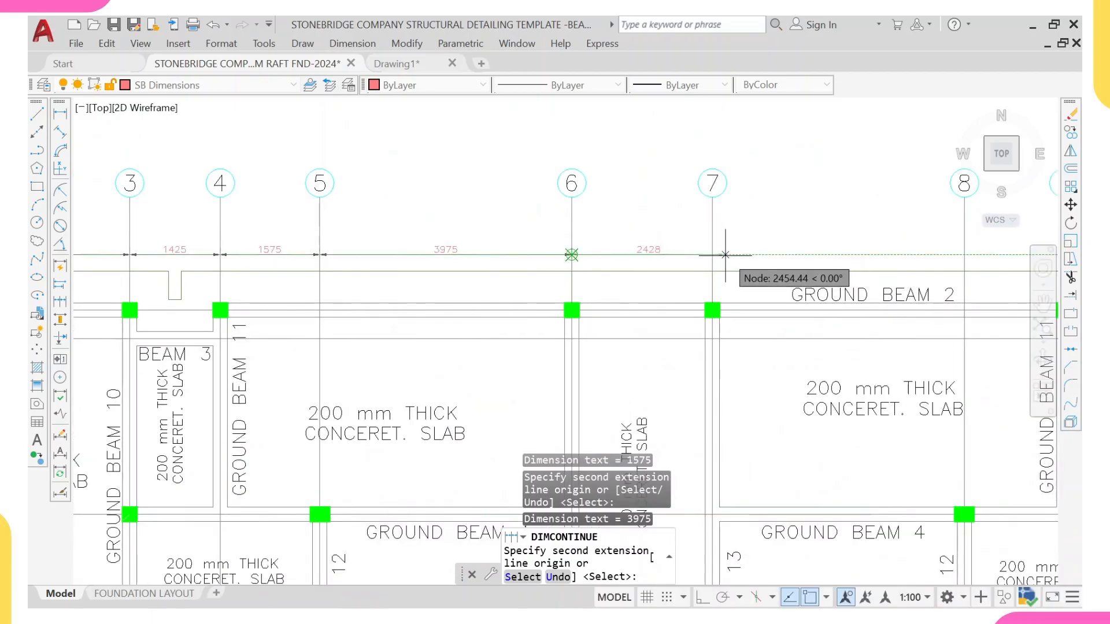
{"action": "left_click", "coordinate": [713, 251]}
{"action": "mouse_move", "coordinate": [807, 274]}
{"action": "middle_mouse_down"}
{"action": "mouse_move", "coordinate": [688, 285]}
{"action": "mouse_move", "coordinate": [645, 306]}
{"action": "middle_mouse_up"}
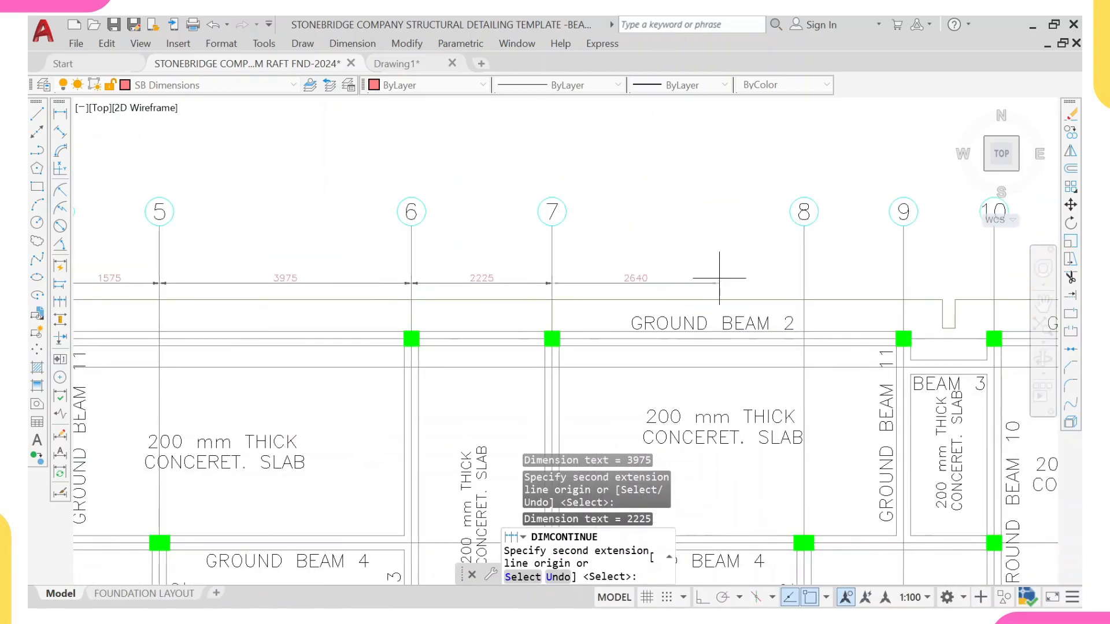
{"action": "left_click", "coordinate": [803, 249]}
{"action": "left_click", "coordinate": [901, 282]}
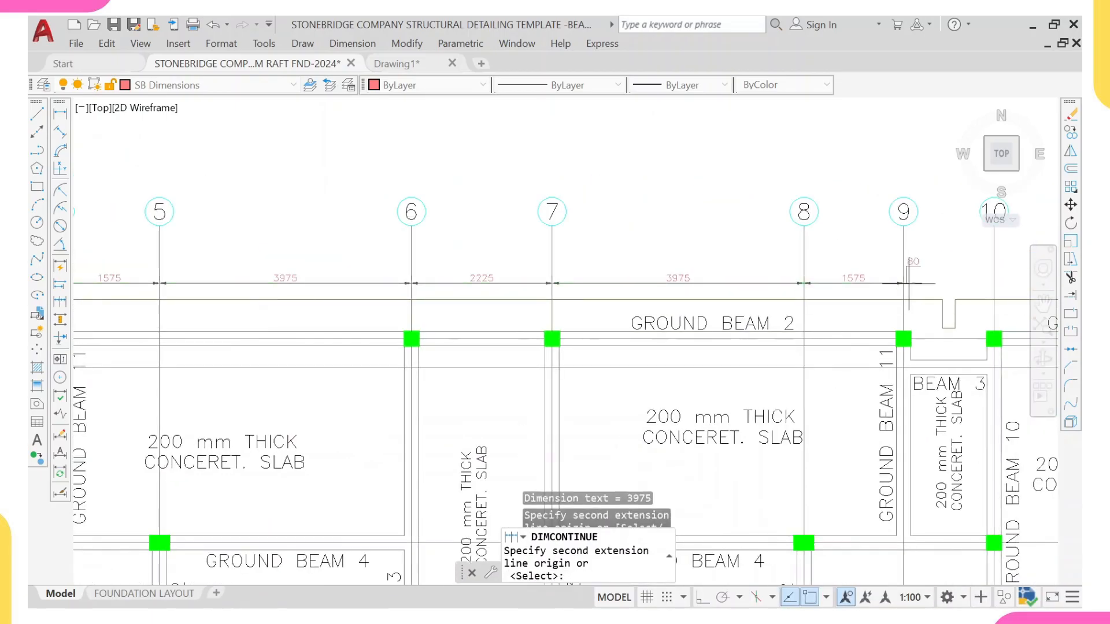
{"action": "middle_click_drag", "start_coordinate": [991, 272], "coordinate": [602, 296]}
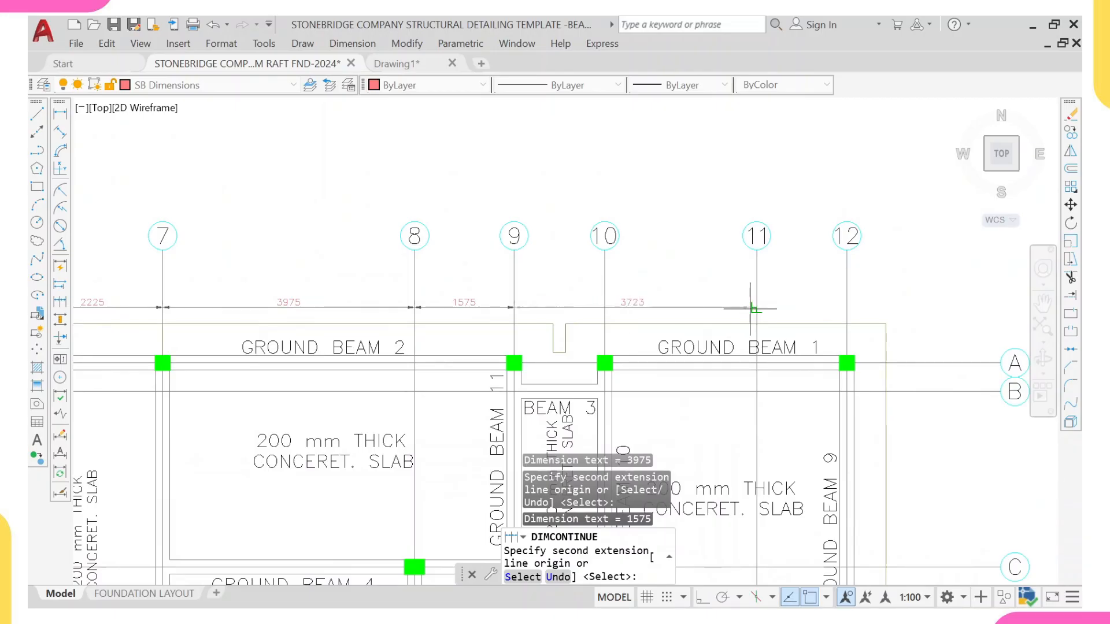
{"action": "left_click", "coordinate": [604, 308]}
{"action": "left_click", "coordinate": [753, 306]}
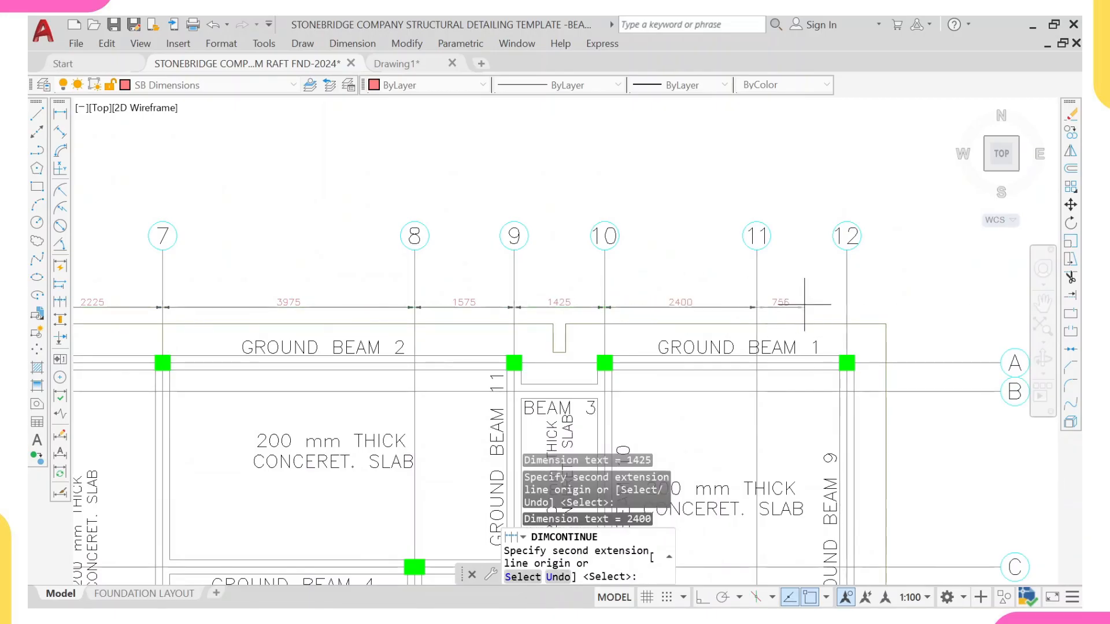
{"action": "scroll", "coordinate": [729, 312], "scroll_direction": "down", "scroll_amount": 5}
{"action": "middle_click_drag", "start_coordinate": [730, 315], "coordinate": [758, 271]}
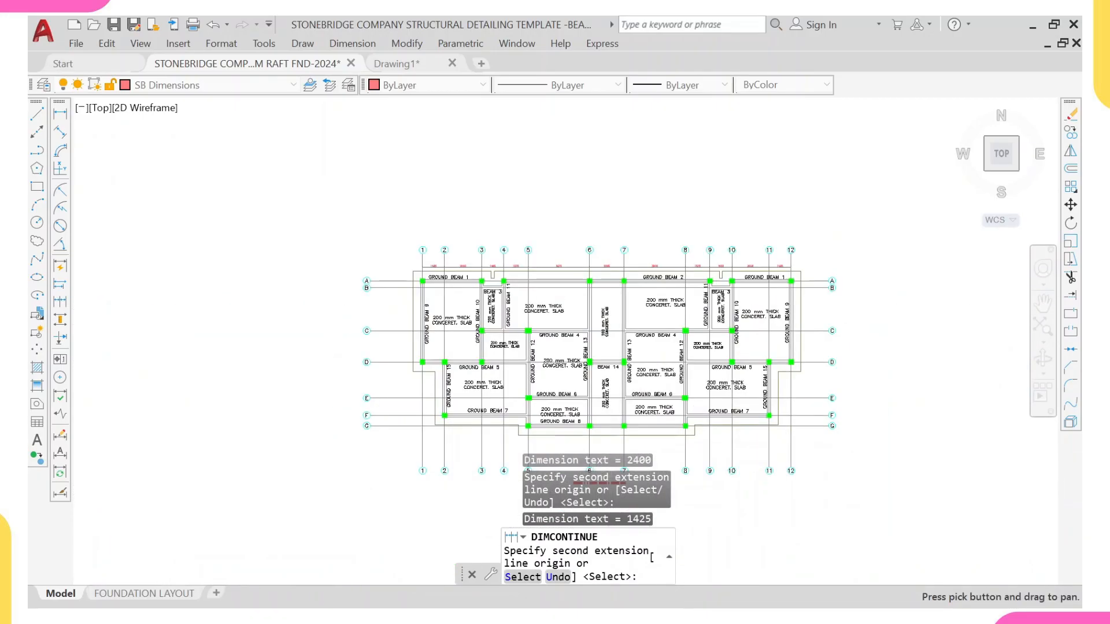
{"action": "key", "text": "Escape"}
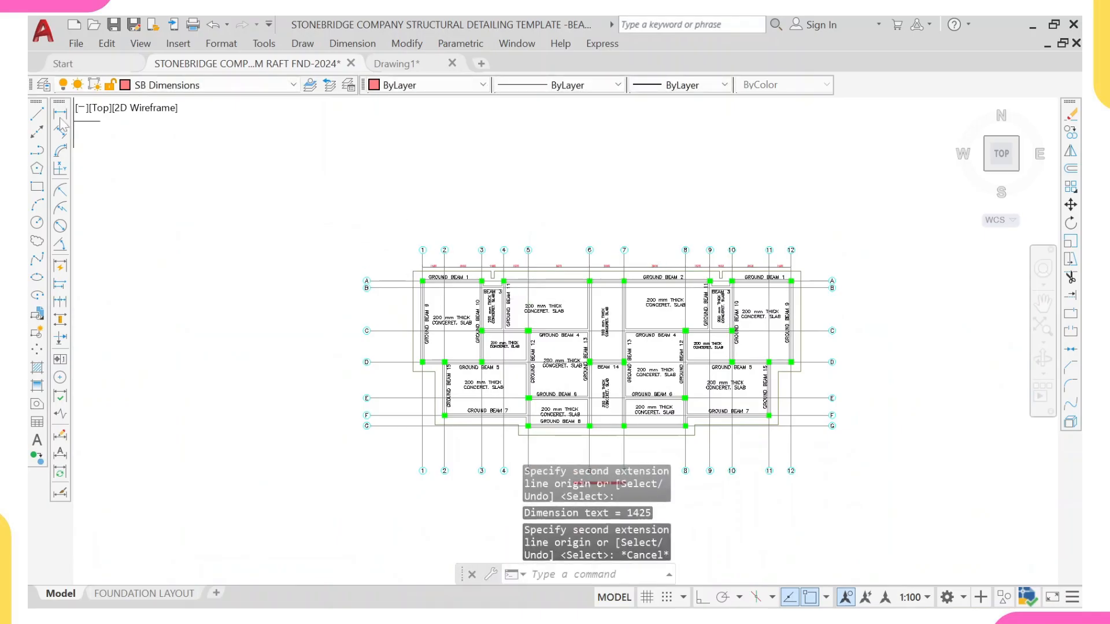
Step: Add an overall horizontal dimension from grid 1 to grid 12 above the grid spacing dimensions
{"action": "left_click", "coordinate": [59, 114]}
{"action": "scroll", "coordinate": [454, 276], "scroll_direction": "up", "scroll_amount": 4}
{"action": "left_click", "coordinate": [371, 233]}
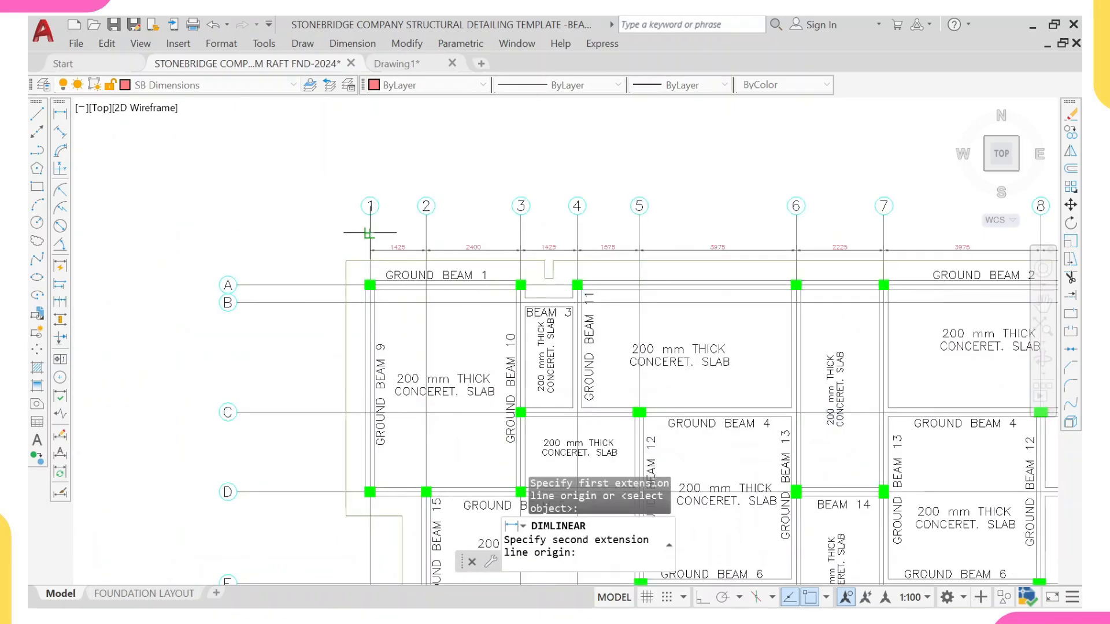
{"action": "scroll", "coordinate": [740, 241], "scroll_direction": "down", "scroll_amount": 5}
{"action": "middle_click_drag", "start_coordinate": [884, 234], "coordinate": [705, 256]}
{"action": "scroll", "coordinate": [766, 250], "scroll_direction": "up", "scroll_amount": 3}
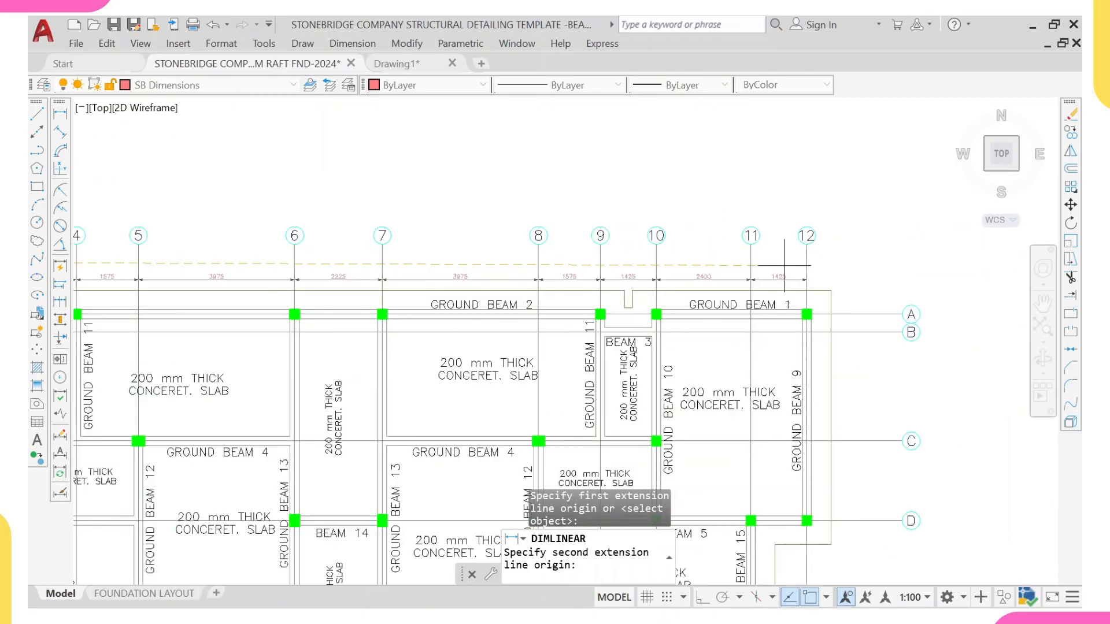
{"action": "left_click", "coordinate": [807, 236]}
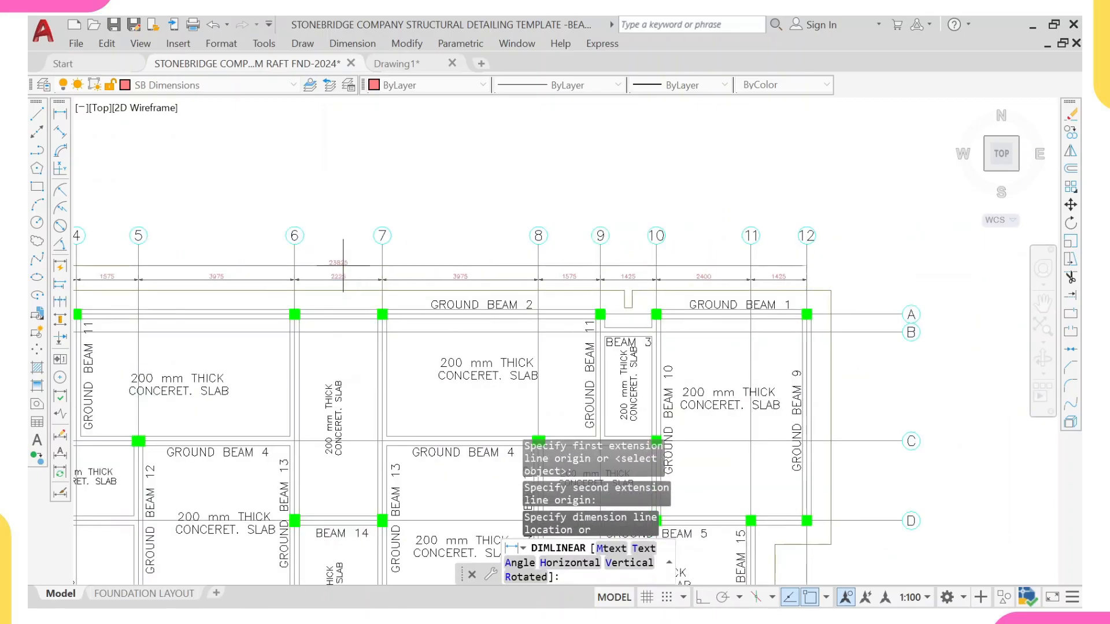
{"action": "scroll", "coordinate": [339, 266], "scroll_direction": "up", "scroll_amount": 2}
{"action": "left_click", "coordinate": [322, 261]}
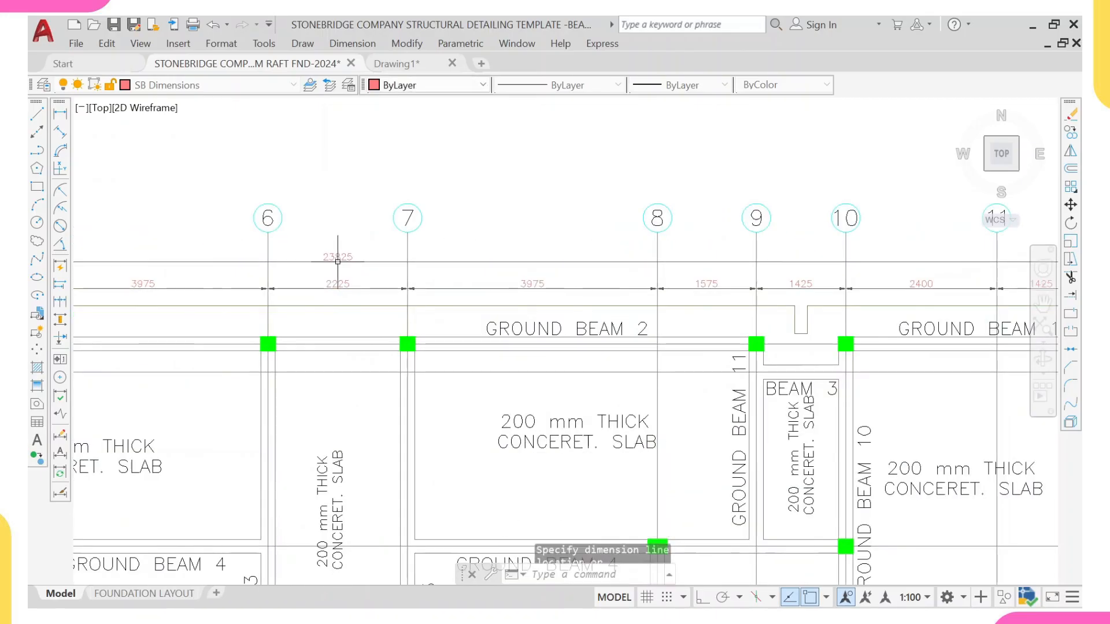
Step: Dimension the vertical grid spacings along the plan's left side, continuing from grid A down to grid G
{"action": "left_click", "coordinate": [61, 114]}
{"action": "scroll", "coordinate": [124, 255], "scroll_direction": "down", "scroll_amount": 5}
{"action": "scroll", "coordinate": [314, 323], "scroll_direction": "up", "scroll_amount": 4}
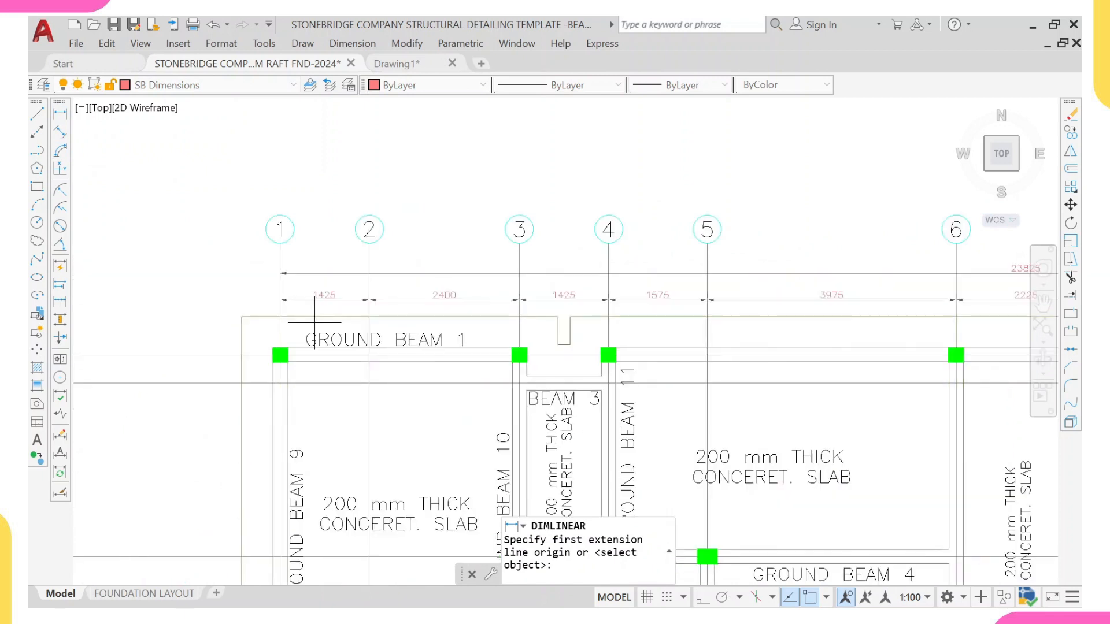
{"action": "left_click", "coordinate": [205, 355]}
{"action": "left_click", "coordinate": [206, 383]}
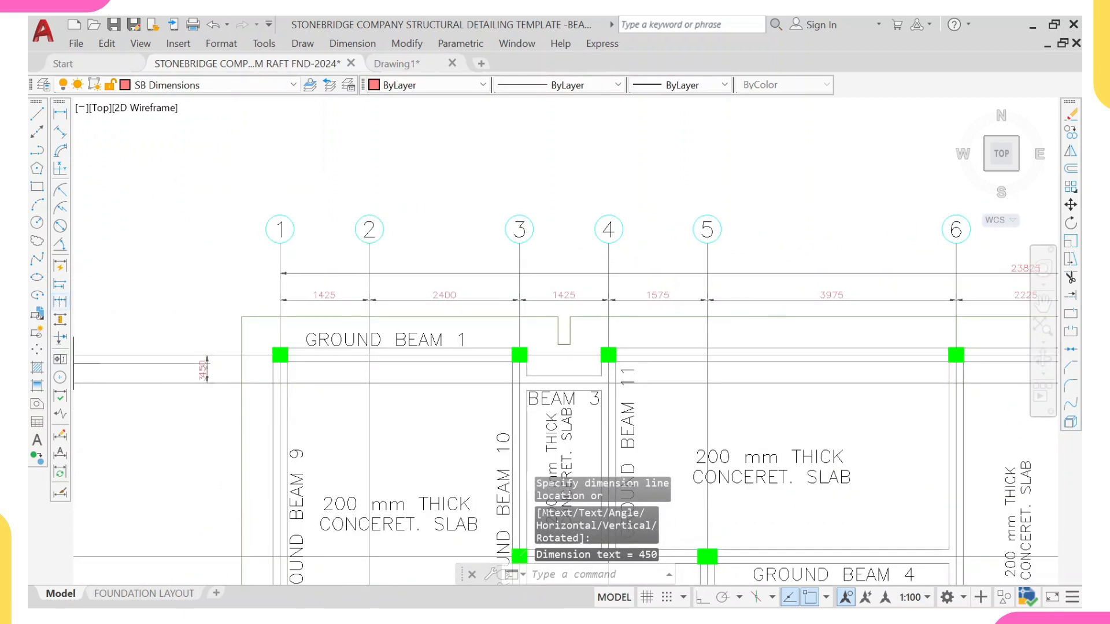
{"action": "left_click", "coordinate": [60, 301]}
{"action": "scroll", "coordinate": [95, 354], "scroll_direction": "down", "scroll_amount": 2}
{"action": "middle_click_drag", "start_coordinate": [266, 438], "coordinate": [504, 331]}
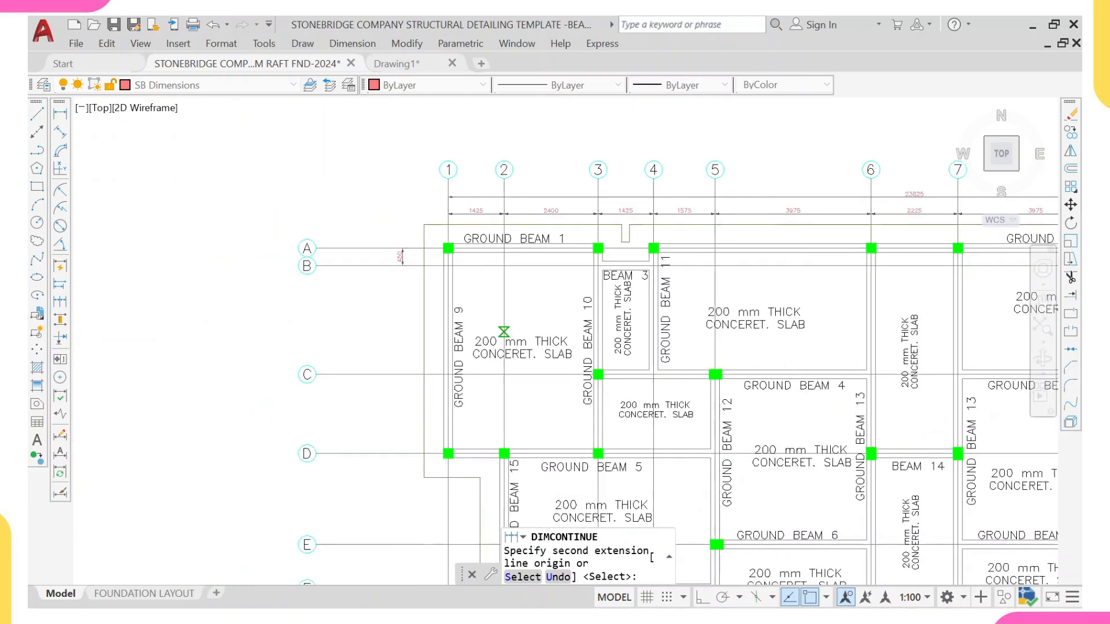
{"action": "left_click", "coordinate": [393, 374]}
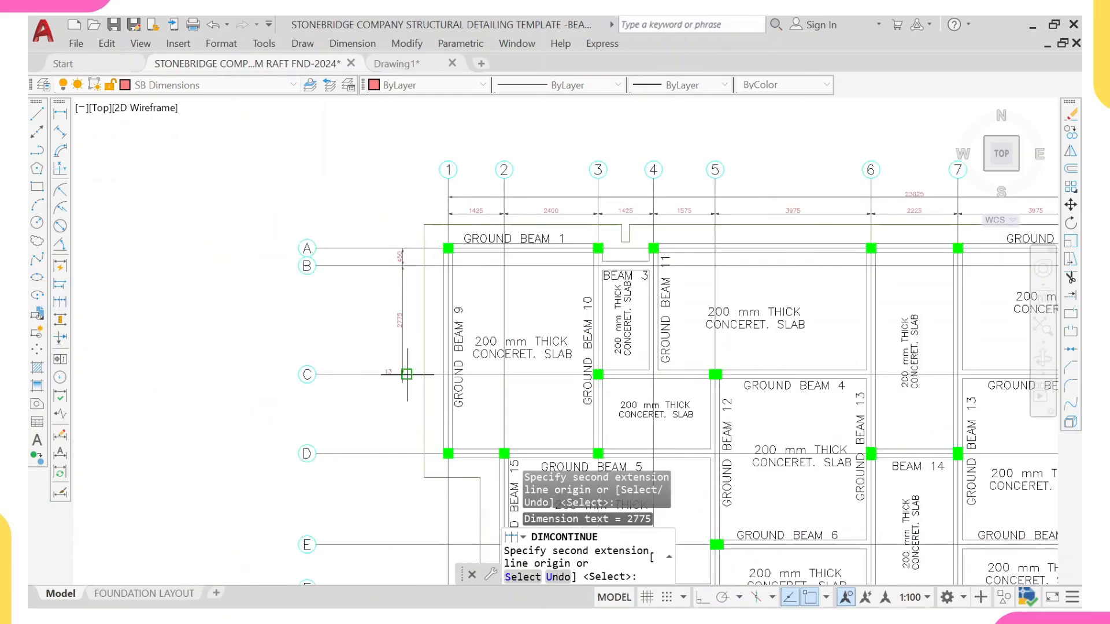
{"action": "middle_click_drag", "start_coordinate": [402, 454], "coordinate": [425, 367]}
{"action": "left_click", "coordinate": [425, 367]}
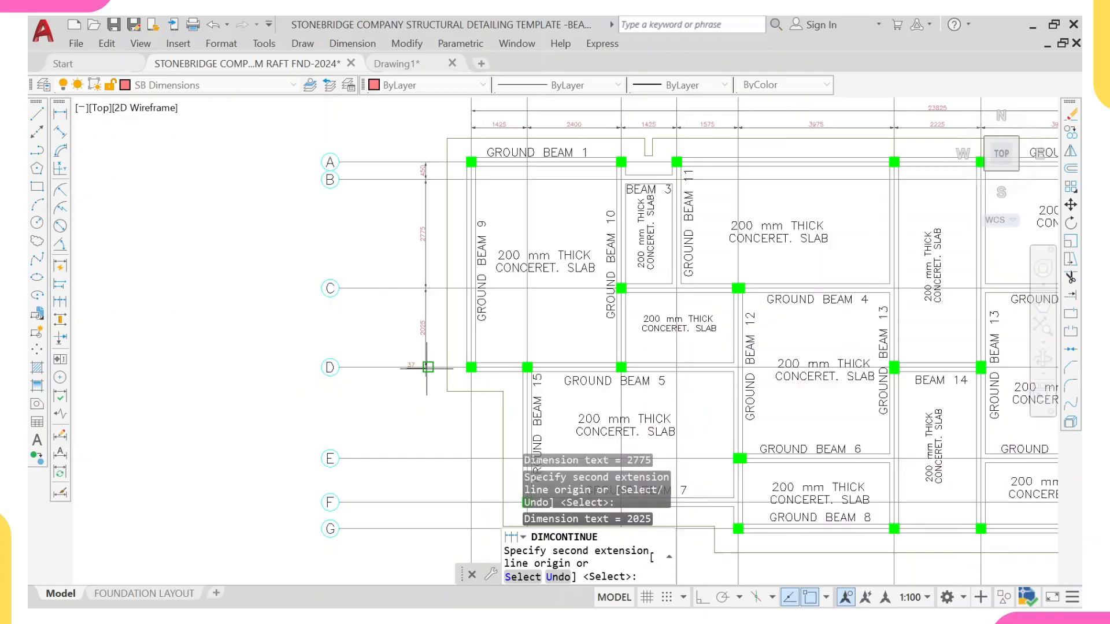
{"action": "left_click", "coordinate": [425, 458]}
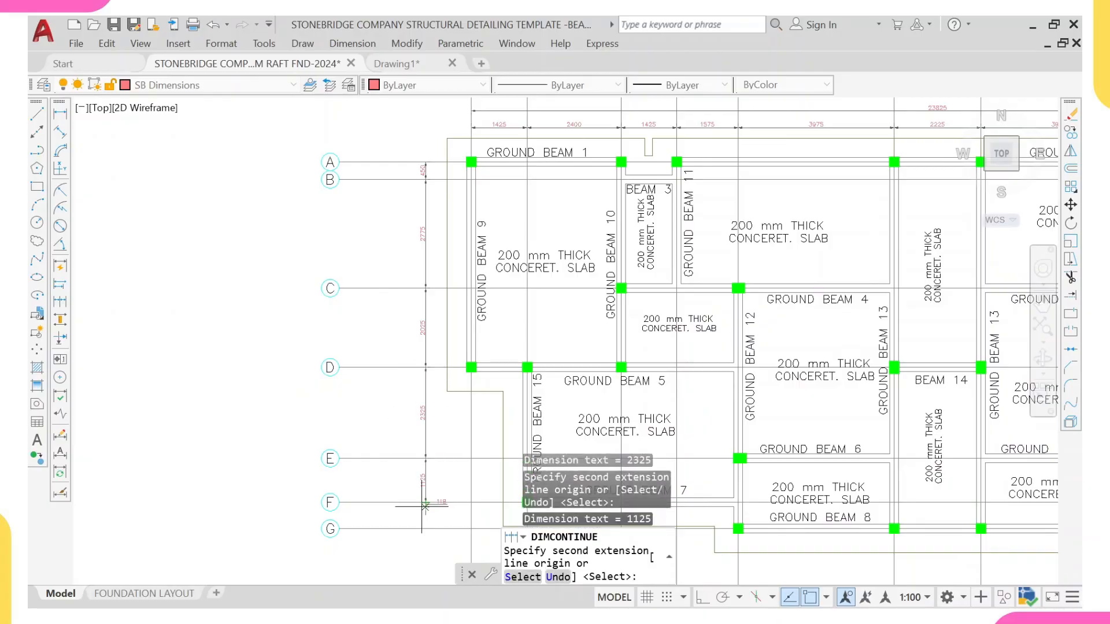
{"action": "left_click", "coordinate": [425, 529]}
{"action": "scroll", "coordinate": [423, 415], "scroll_direction": "down", "scroll_amount": 5}
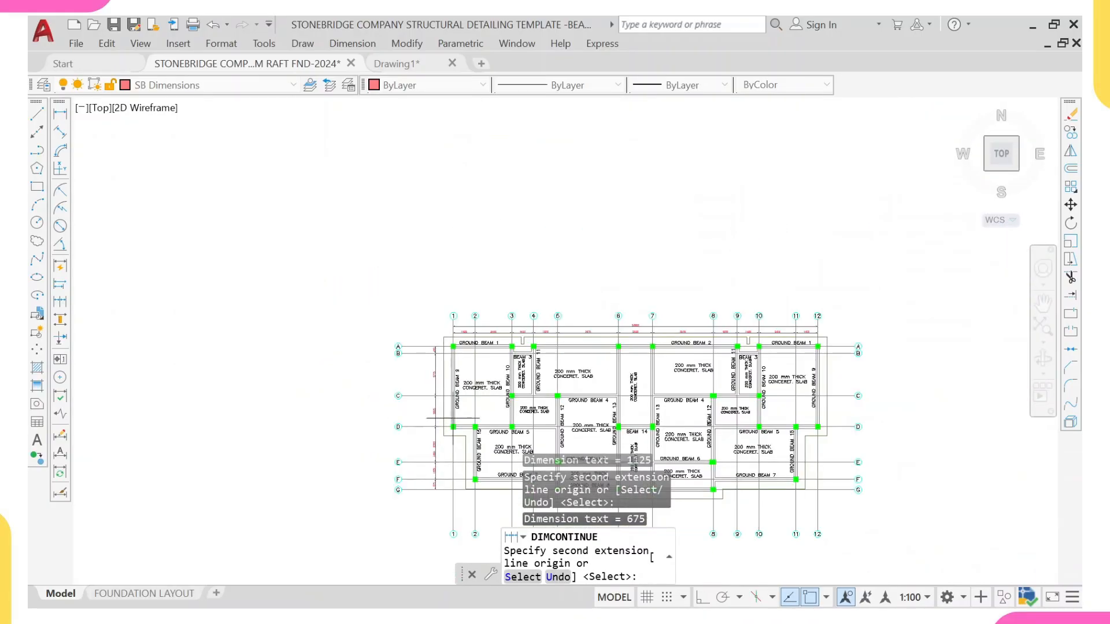
Step: Add an overall vertical dimension from grid A to grid G outside the grid spacing dimensions
{"action": "left_click", "coordinate": [60, 113]}
{"action": "scroll", "coordinate": [415, 409], "scroll_direction": "up", "scroll_amount": 4}
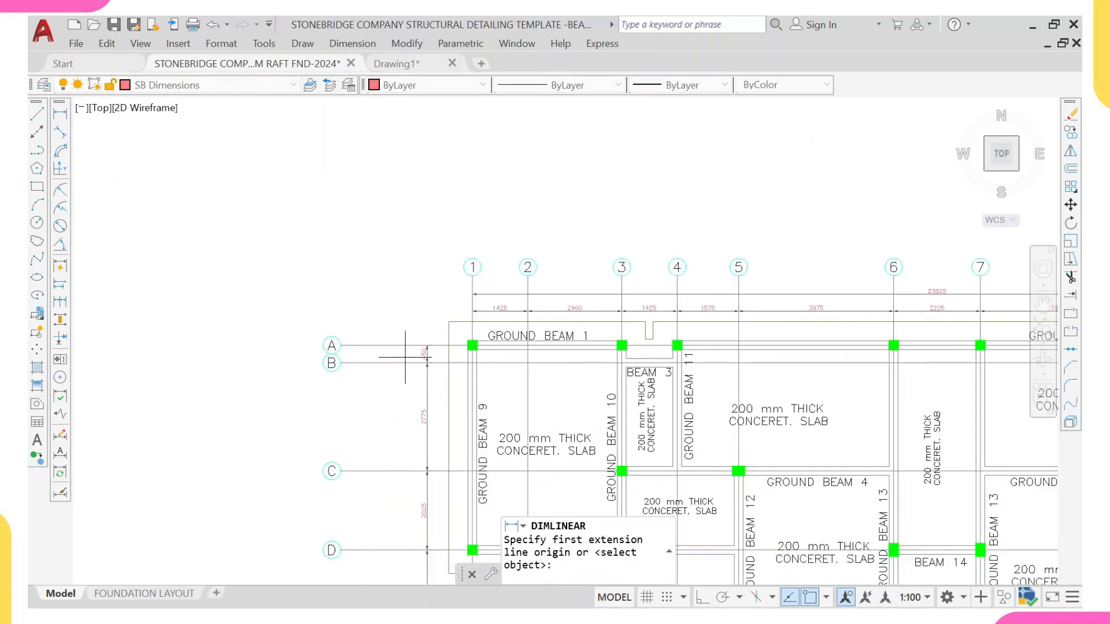
{"action": "left_click", "coordinate": [407, 346]}
{"action": "middle_click_drag", "start_coordinate": [405, 471], "coordinate": [436, 349]}
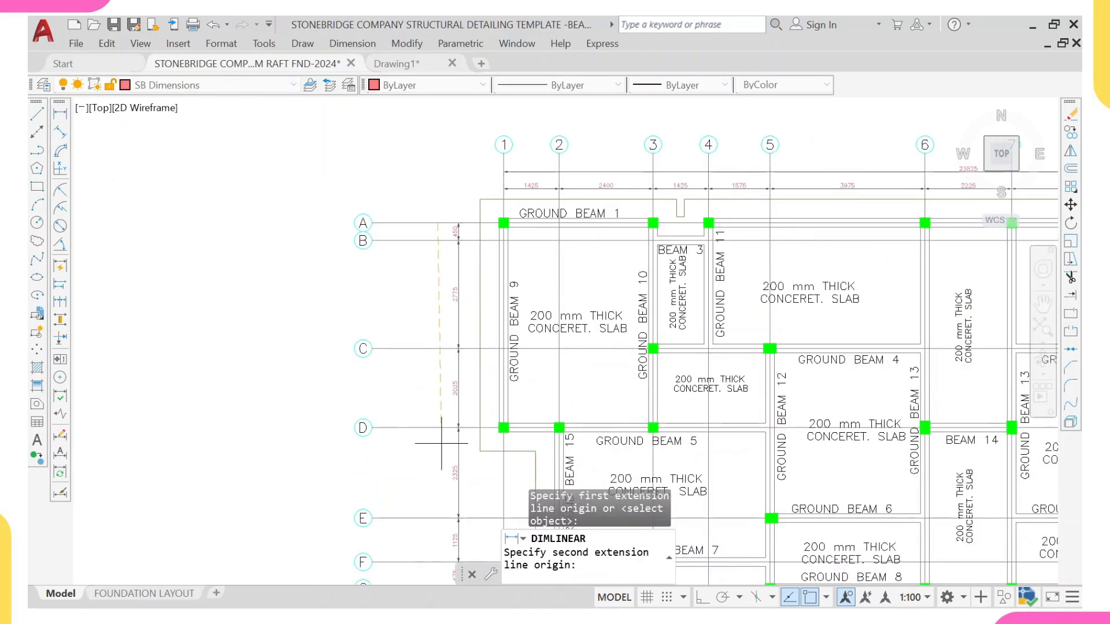
{"action": "middle_click_drag", "start_coordinate": [441, 443], "coordinate": [448, 229]}
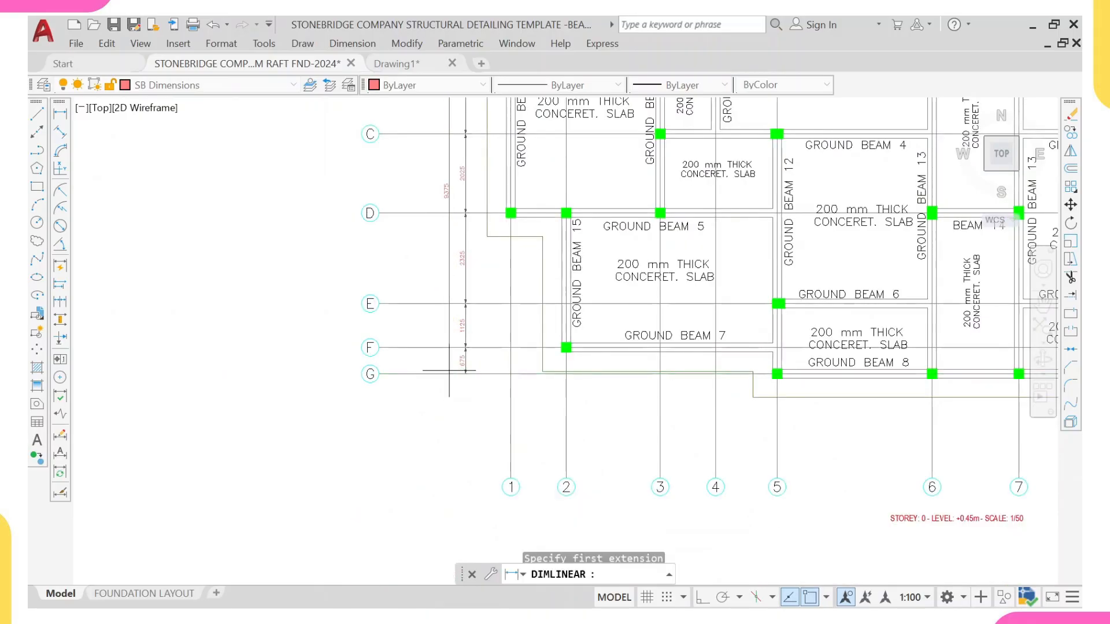
{"action": "scroll", "coordinate": [449, 370], "scroll_direction": "up", "scroll_amount": 4}
{"action": "left_click", "coordinate": [453, 341]}
{"action": "scroll", "coordinate": [453, 341], "scroll_direction": "down", "scroll_amount": 4}
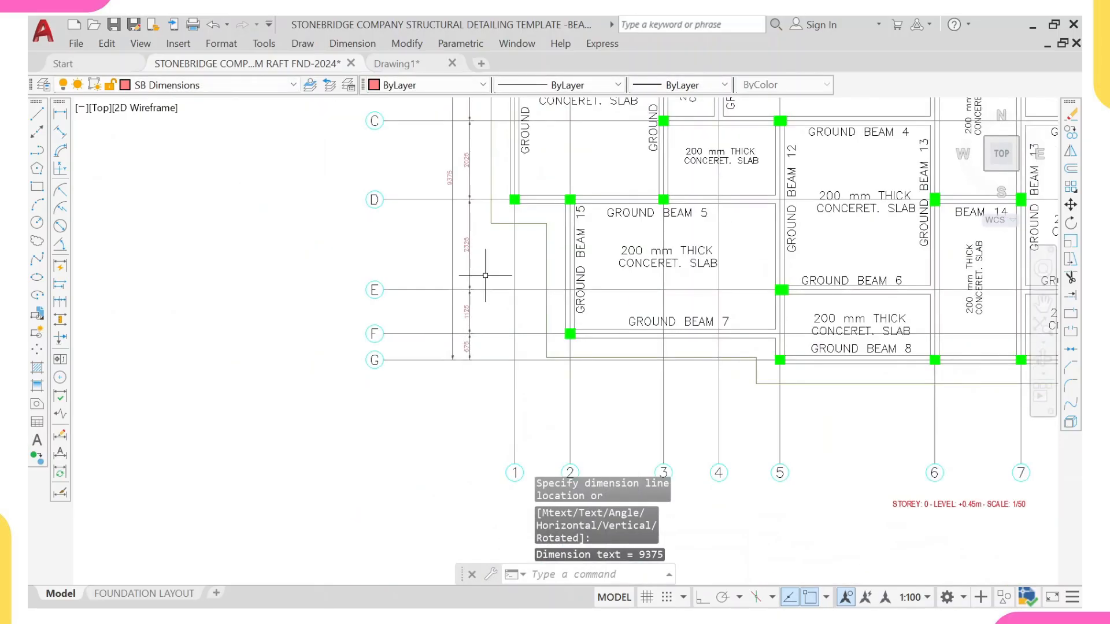
{"action": "middle_click_drag", "start_coordinate": [486, 276], "coordinate": [478, 409]}
{"action": "scroll", "coordinate": [474, 347], "scroll_direction": "down", "scroll_amount": 6}
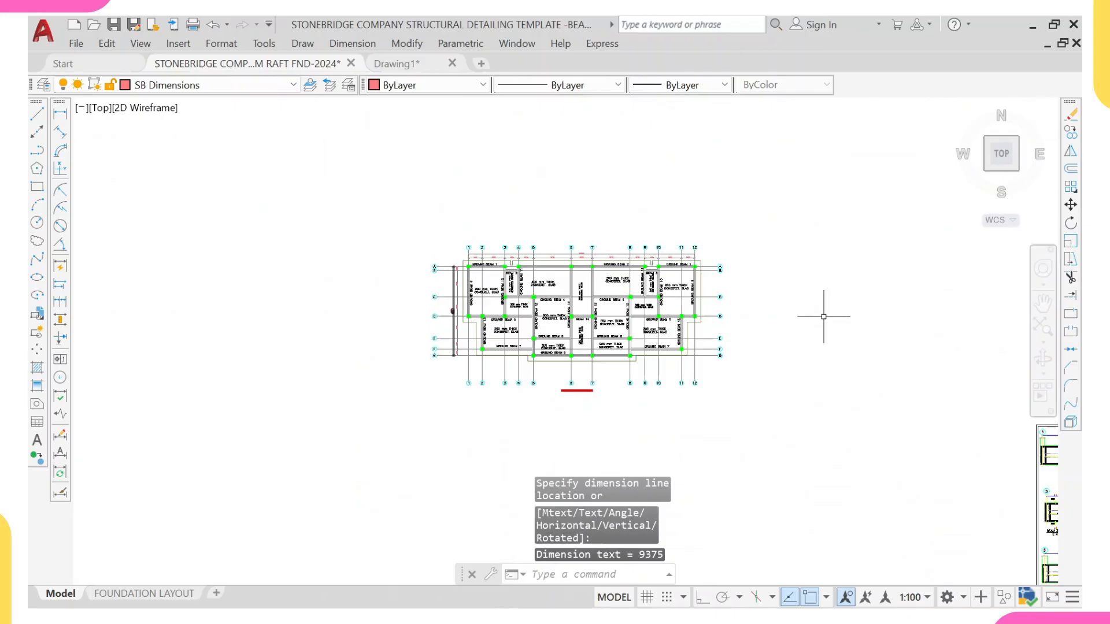
Step: Match the template's dimension properties onto the horizontal grid dimensions along the top of the foundation plan
{"action": "scroll", "coordinate": [800, 313], "scroll_direction": "down", "scroll_amount": 6}
{"action": "middle_click_drag", "start_coordinate": [939, 341], "coordinate": [820, 356]}
{"action": "middle_click_drag", "start_coordinate": [551, 121], "coordinate": [556, 210]}
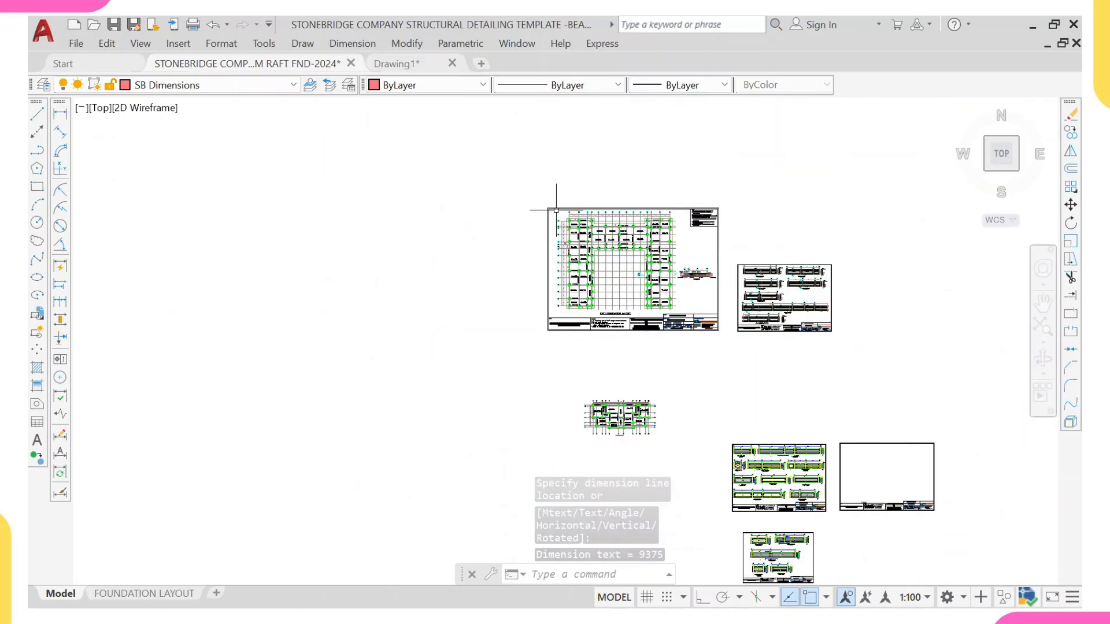
{"action": "scroll", "coordinate": [556, 211], "scroll_direction": "up", "scroll_amount": 8}
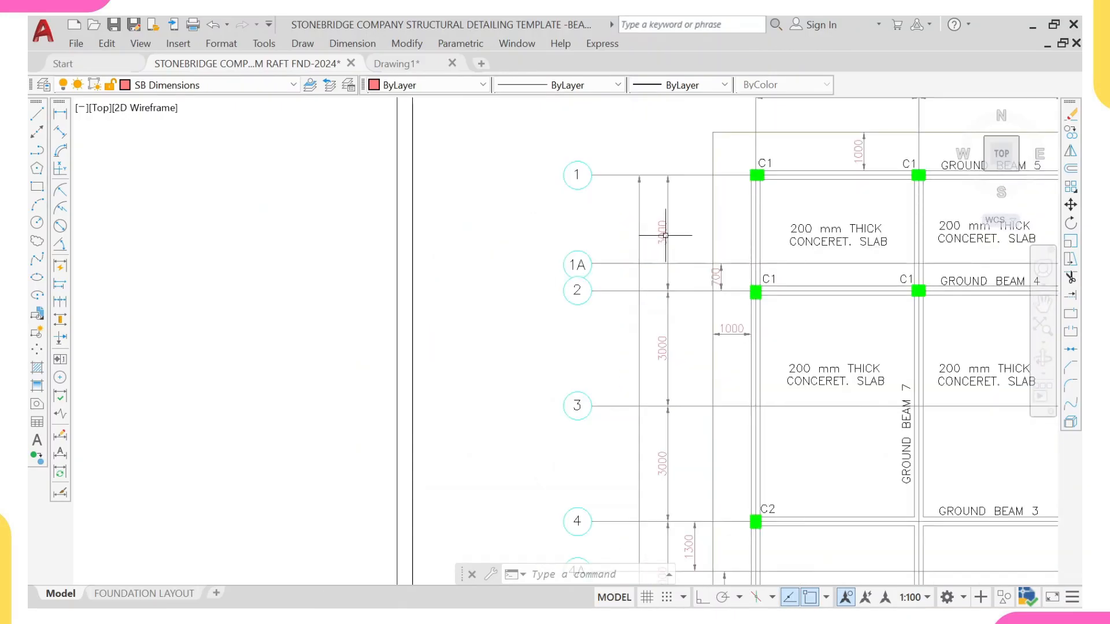
{"action": "left_click", "coordinate": [667, 232]}
{"action": "scroll", "coordinate": [665, 237], "scroll_direction": "down", "scroll_amount": 5}
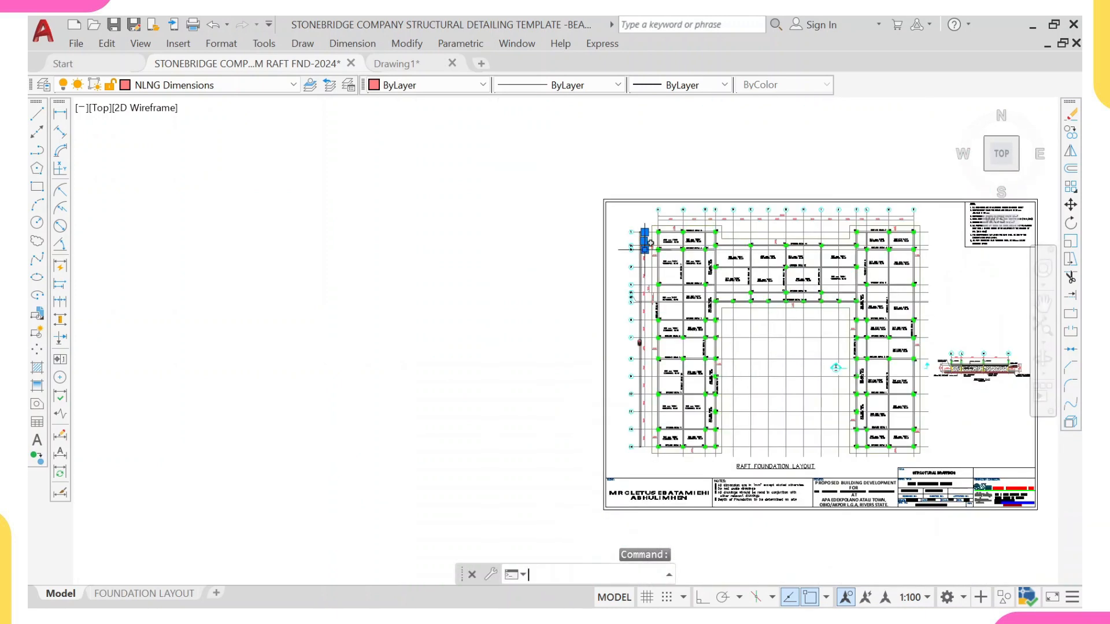
{"action": "type", "text": "ma"}
{"action": "key", "text": "Return"}
{"action": "scroll", "coordinate": [746, 260], "scroll_direction": "down", "scroll_amount": 4}
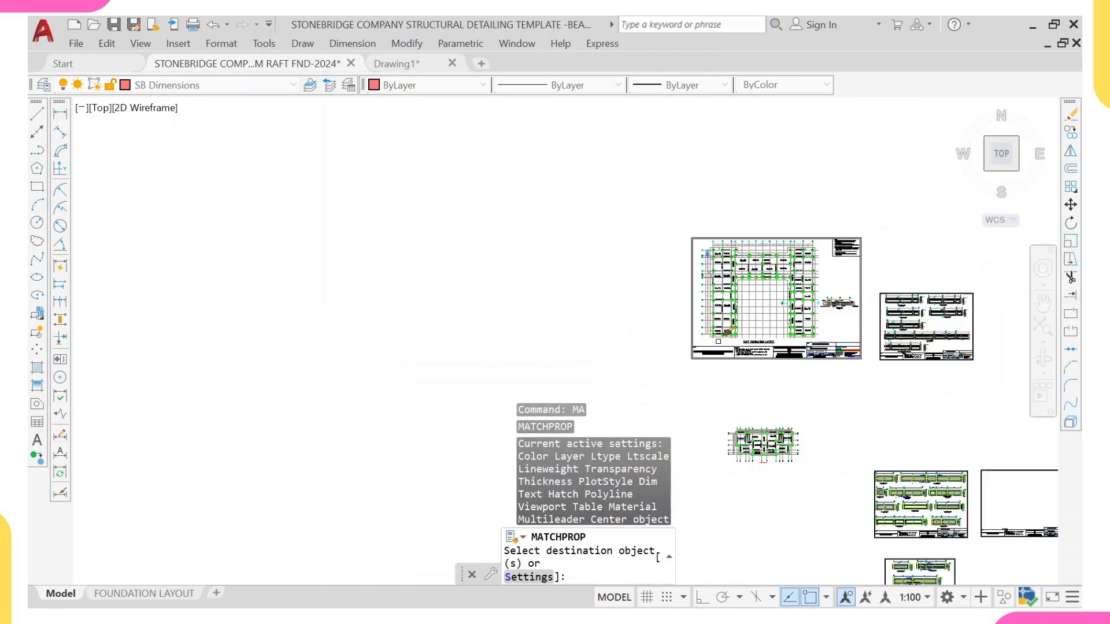
{"action": "middle_click_drag", "start_coordinate": [729, 393], "coordinate": [729, 253]}
{"action": "scroll", "coordinate": [775, 249], "scroll_direction": "up", "scroll_amount": 10}
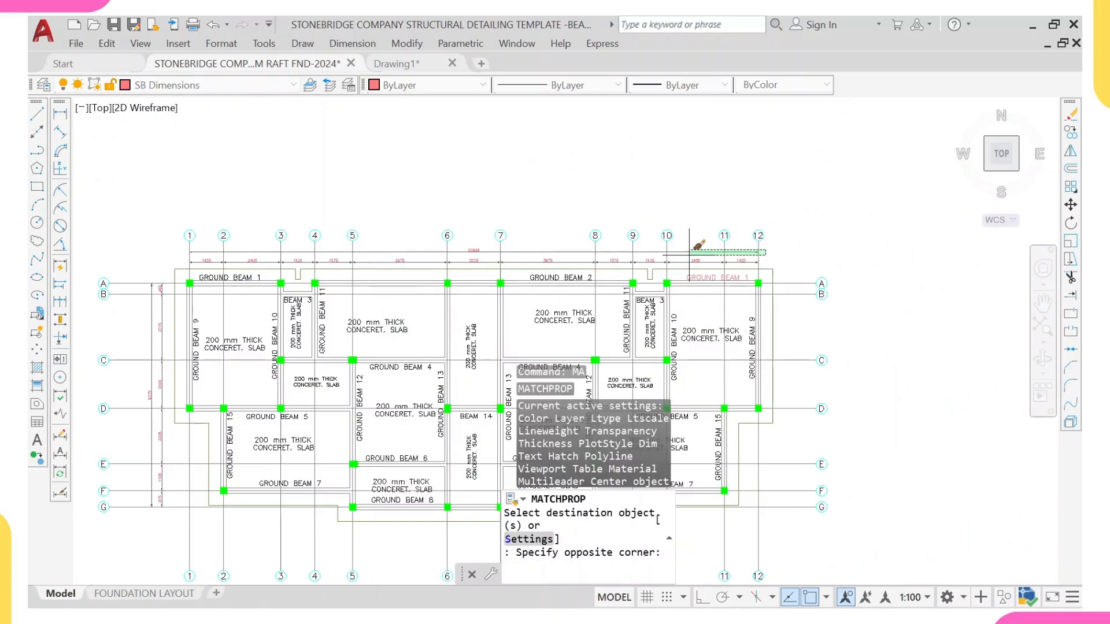
{"action": "left_click", "coordinate": [399, 222]}
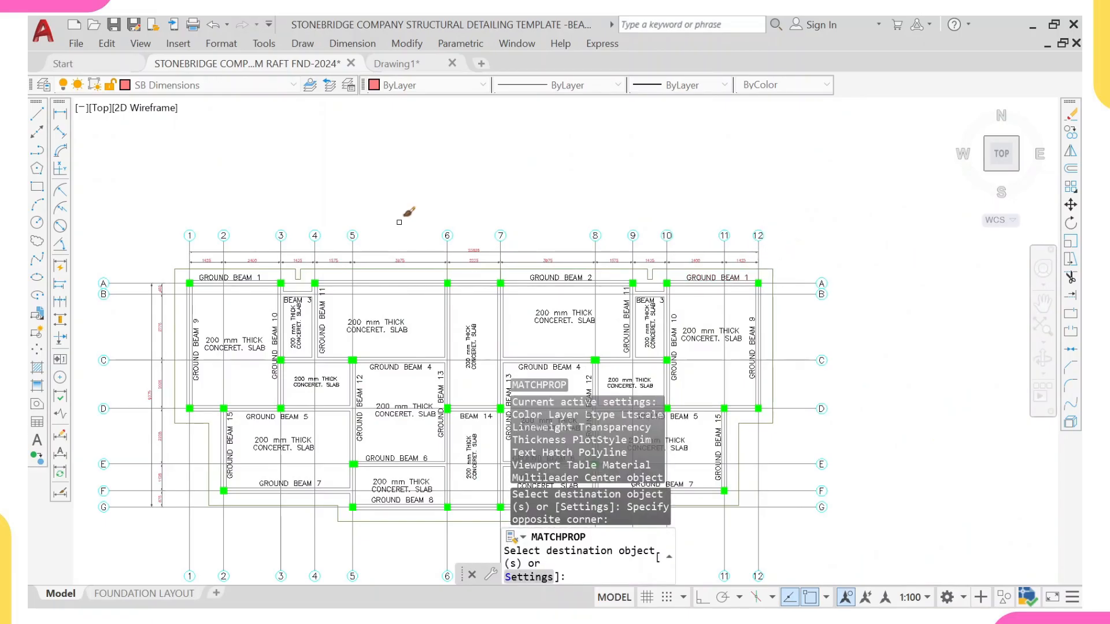
{"action": "left_click", "coordinate": [178, 251]}
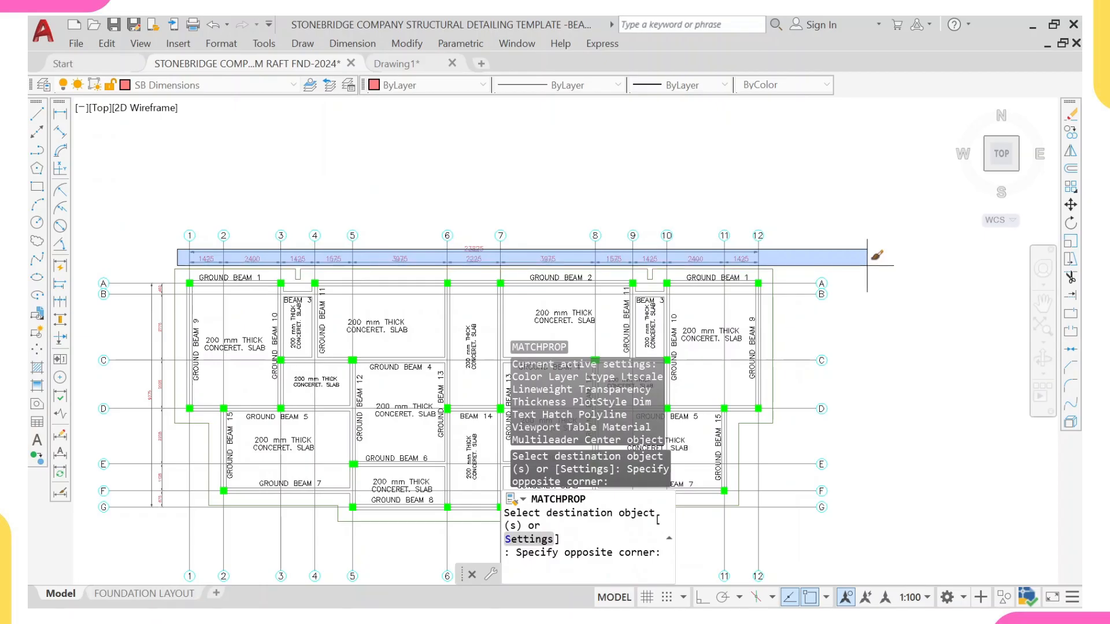
{"action": "left_click", "coordinate": [867, 265]}
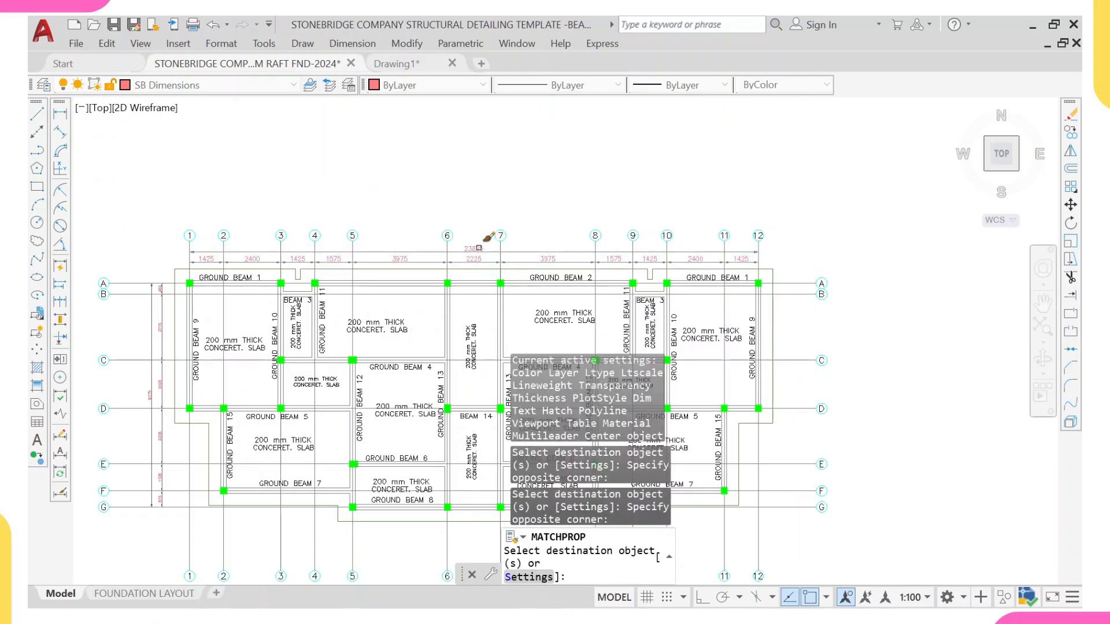
Step: Apply the same matched dimension properties to the vertical grid dimensions along the plan's left side
{"action": "scroll", "coordinate": [448, 217], "scroll_direction": "down", "scroll_amount": 2}
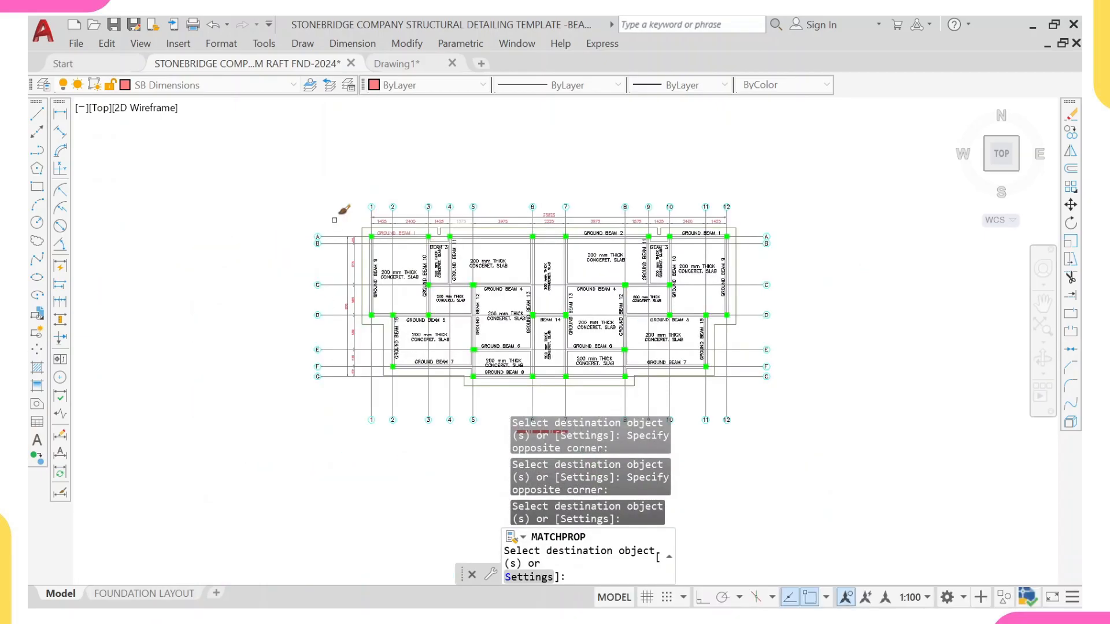
{"action": "left_click", "coordinate": [335, 227]}
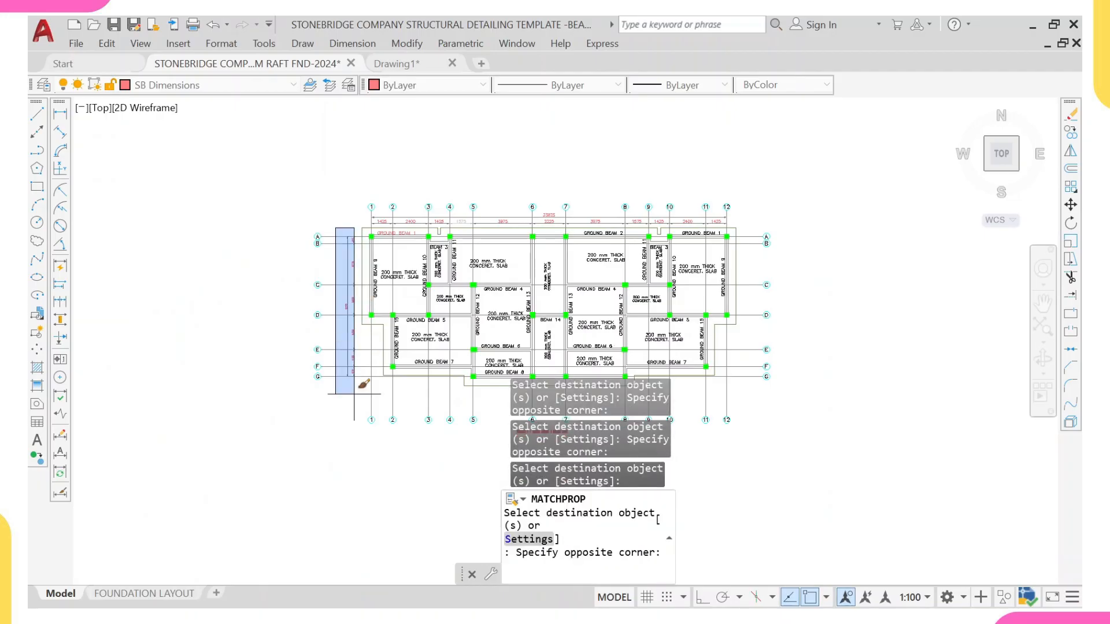
{"action": "left_click", "coordinate": [357, 397]}
{"action": "mouse_move", "coordinate": [376, 273]}
{"action": "middle_mouse_down"}
{"action": "mouse_move", "coordinate": [379, 332]}
{"action": "mouse_move", "coordinate": [371, 302]}
{"action": "middle_mouse_up"}
{"action": "key", "text": "Escape"}
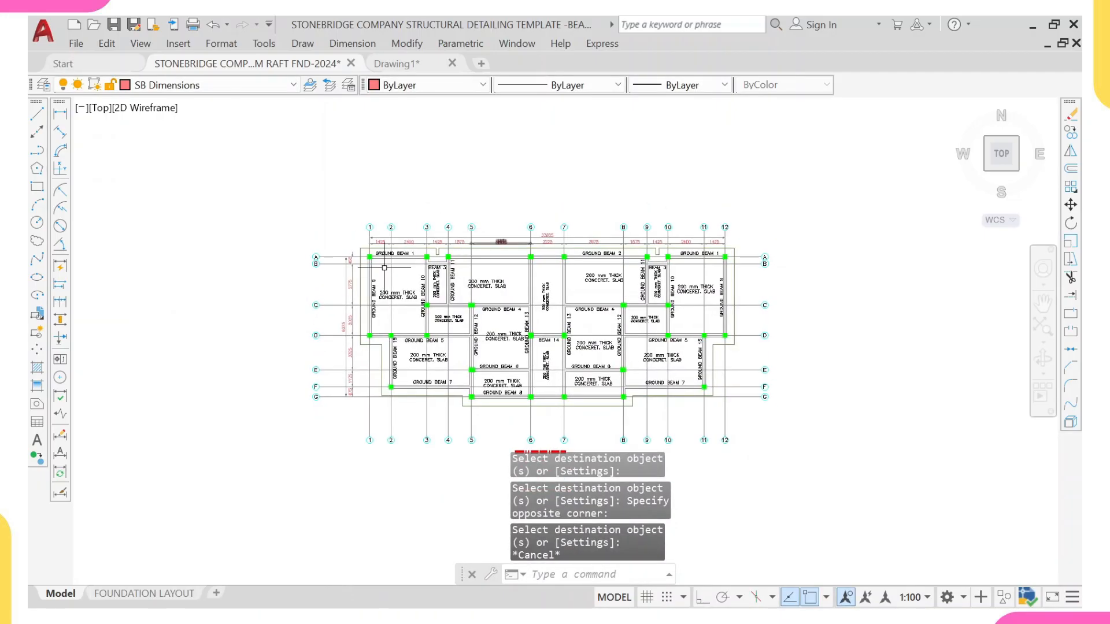
Step: Copy the left vertical grid dimensions across to the plan's right side, aligned at grid G
{"action": "scroll", "coordinate": [330, 249], "scroll_direction": "up", "scroll_amount": 2}
{"action": "left_click", "coordinate": [335, 238]}
{"action": "middle_click_drag", "start_coordinate": [387, 393], "coordinate": [432, 283]}
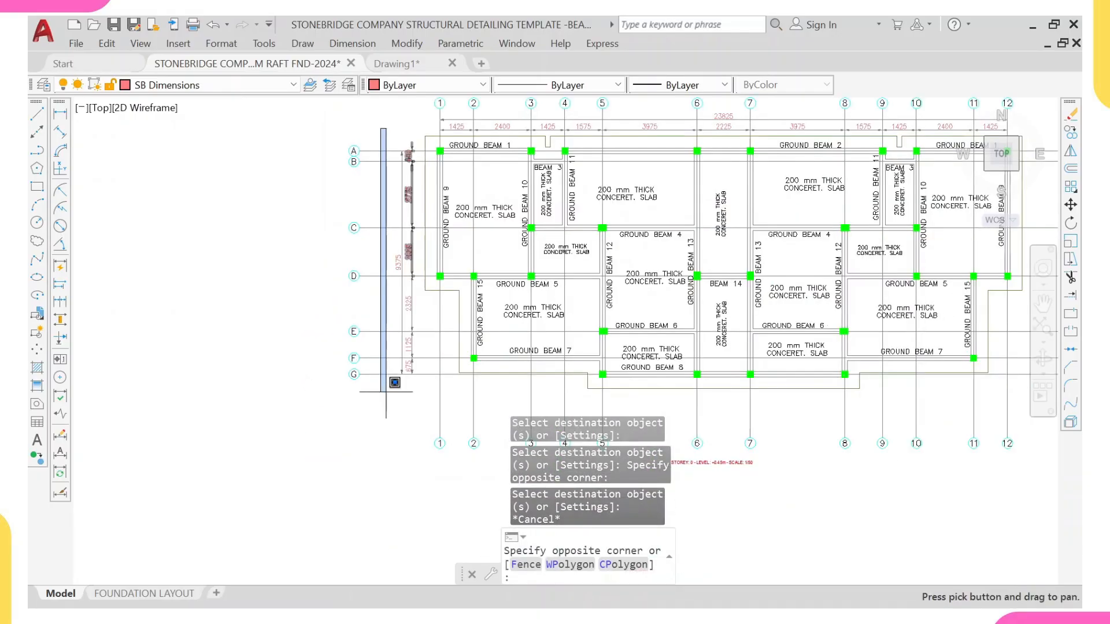
{"action": "left_click", "coordinate": [415, 402]}
{"action": "scroll", "coordinate": [907, 253], "scroll_direction": "down", "scroll_amount": 4}
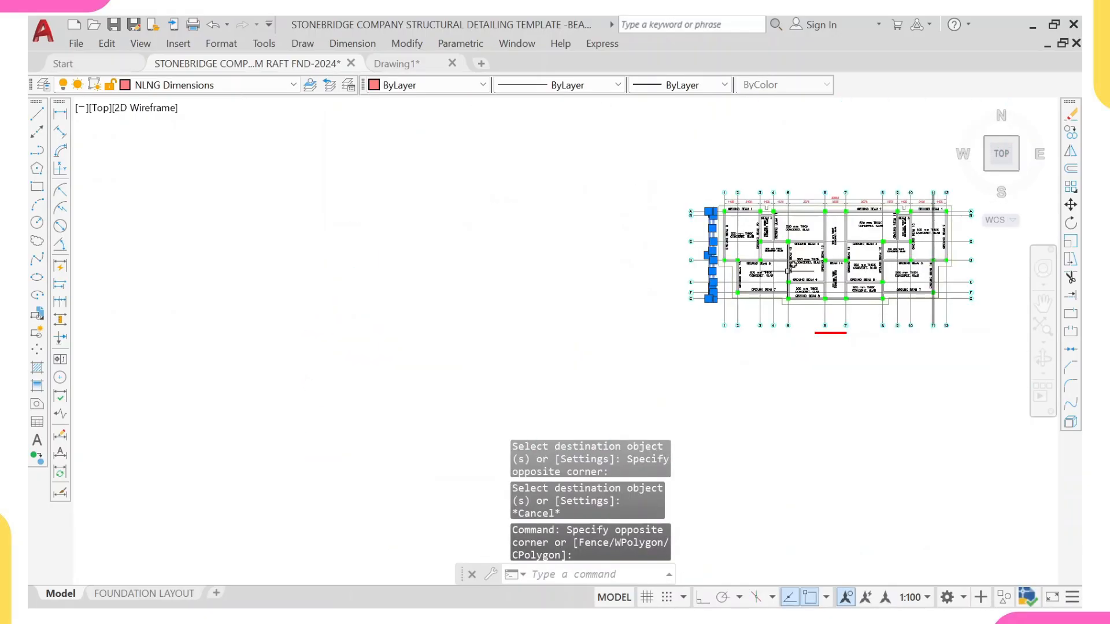
{"action": "type", "text": "co"}
{"action": "key", "text": "Return"}
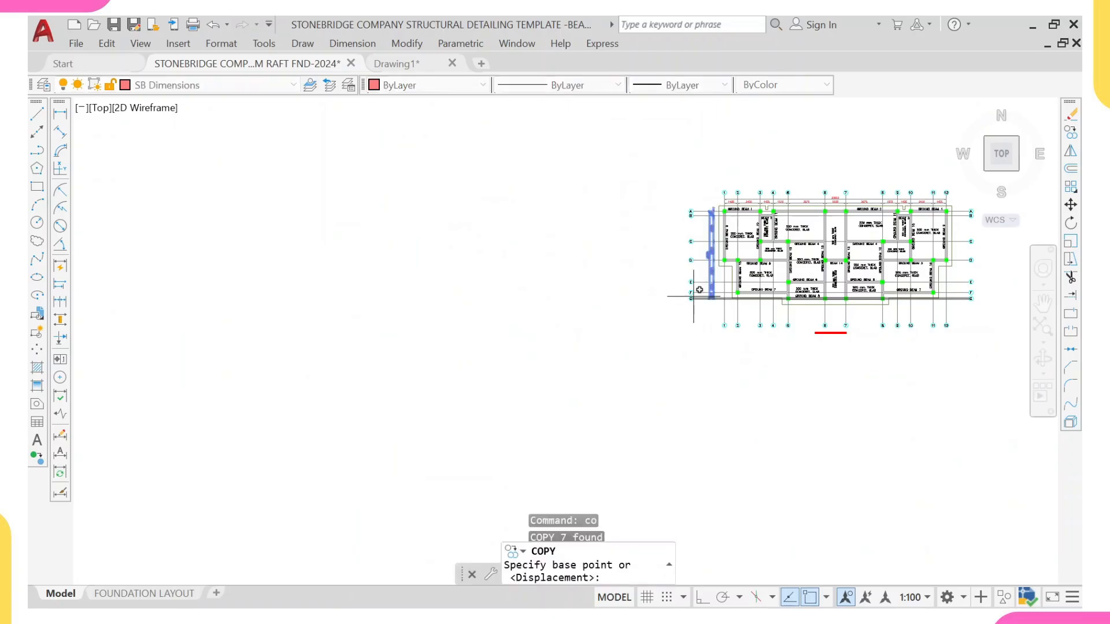
{"action": "scroll", "coordinate": [723, 296], "scroll_direction": "up", "scroll_amount": 4}
{"action": "scroll", "coordinate": [728, 283], "scroll_direction": "up", "scroll_amount": 5}
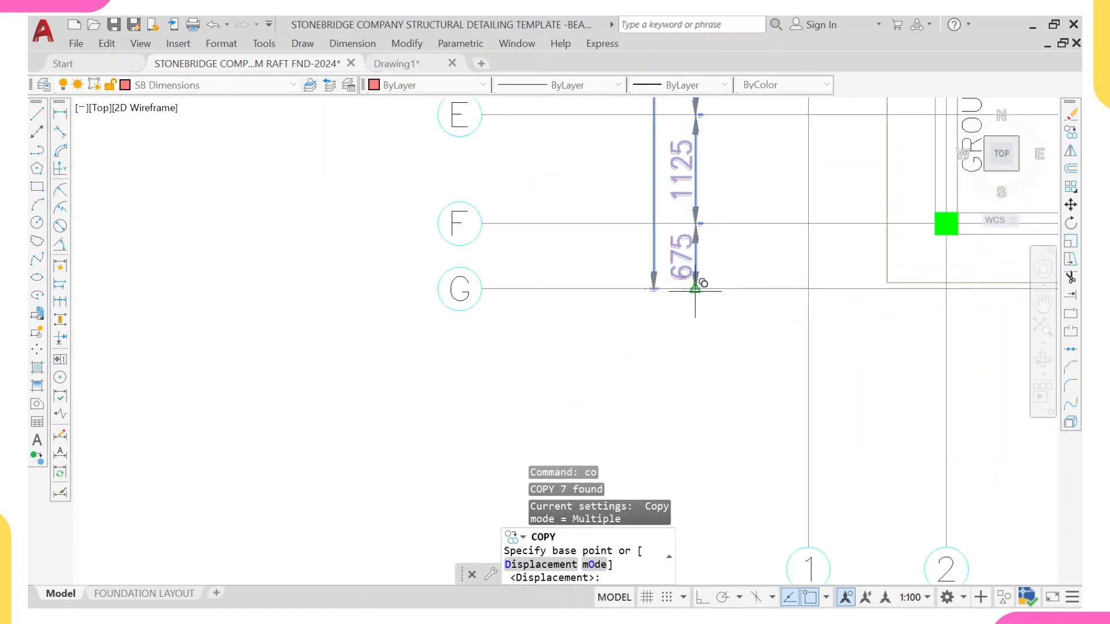
{"action": "left_click", "coordinate": [694, 289]}
{"action": "scroll", "coordinate": [737, 285], "scroll_direction": "down", "scroll_amount": 5}
{"action": "scroll", "coordinate": [745, 301], "scroll_direction": "up", "scroll_amount": 4}
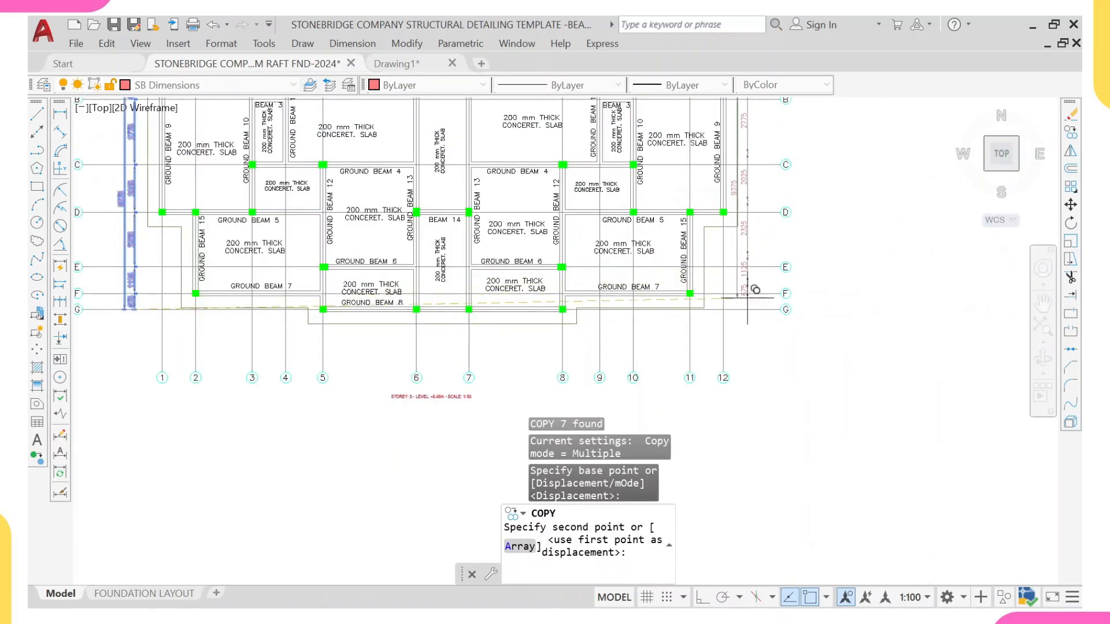
{"action": "scroll", "coordinate": [751, 309], "scroll_direction": "up", "scroll_amount": 4}
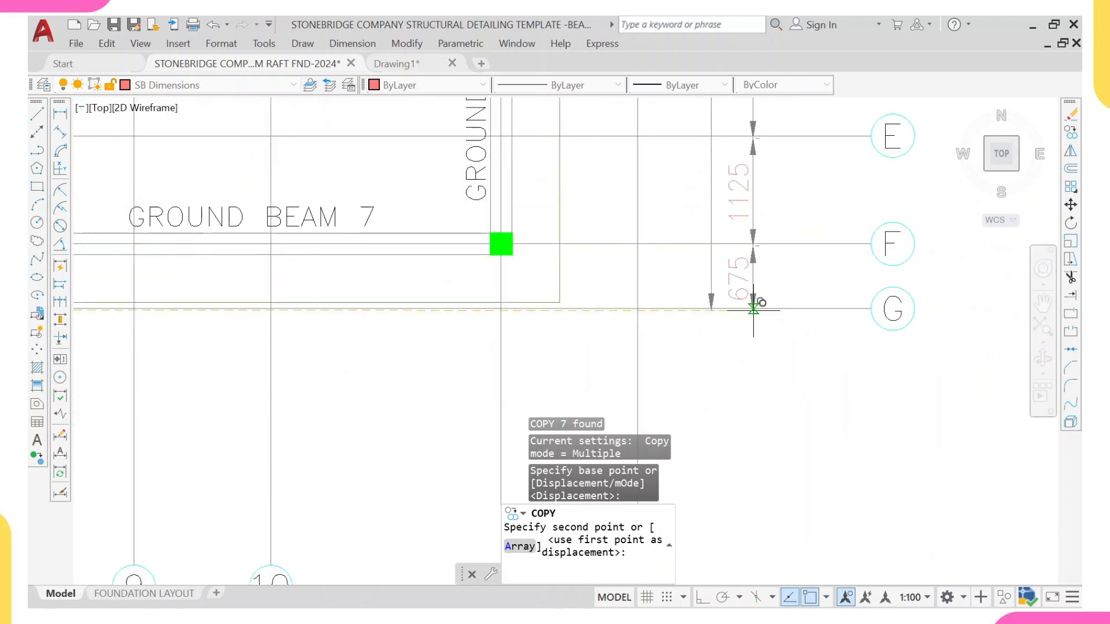
{"action": "left_click", "coordinate": [754, 308]}
{"action": "key", "text": "Escape"}
{"action": "key", "text": "Escape"}
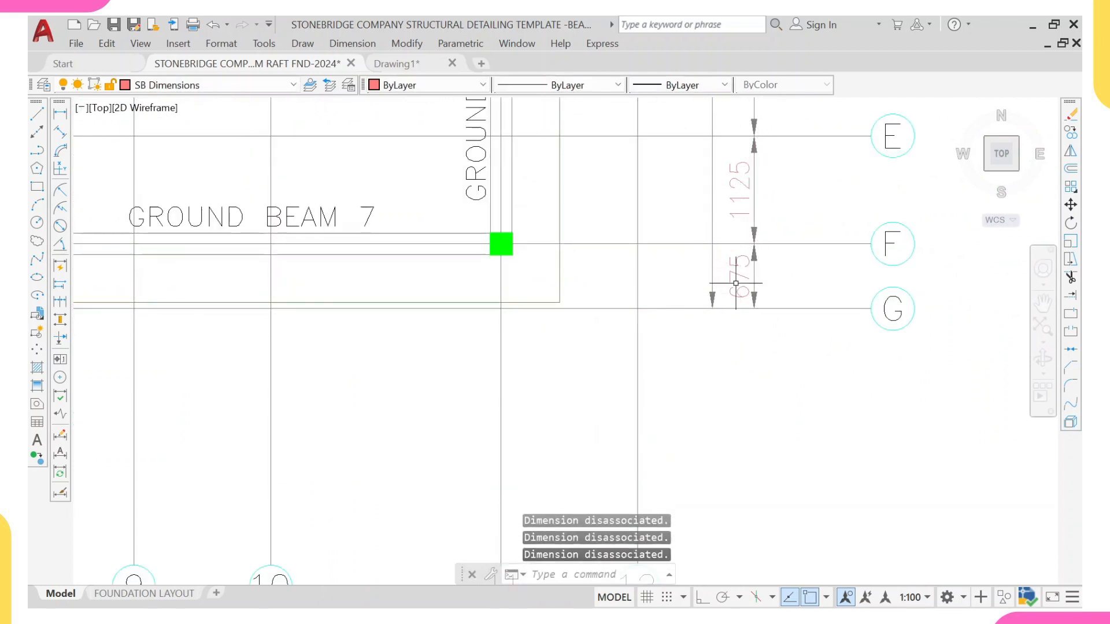
Step: Move the copied overall vertical dimension outward on the right side of the plan
{"action": "left_click", "coordinate": [712, 287]}
{"action": "type", "text": "M"}
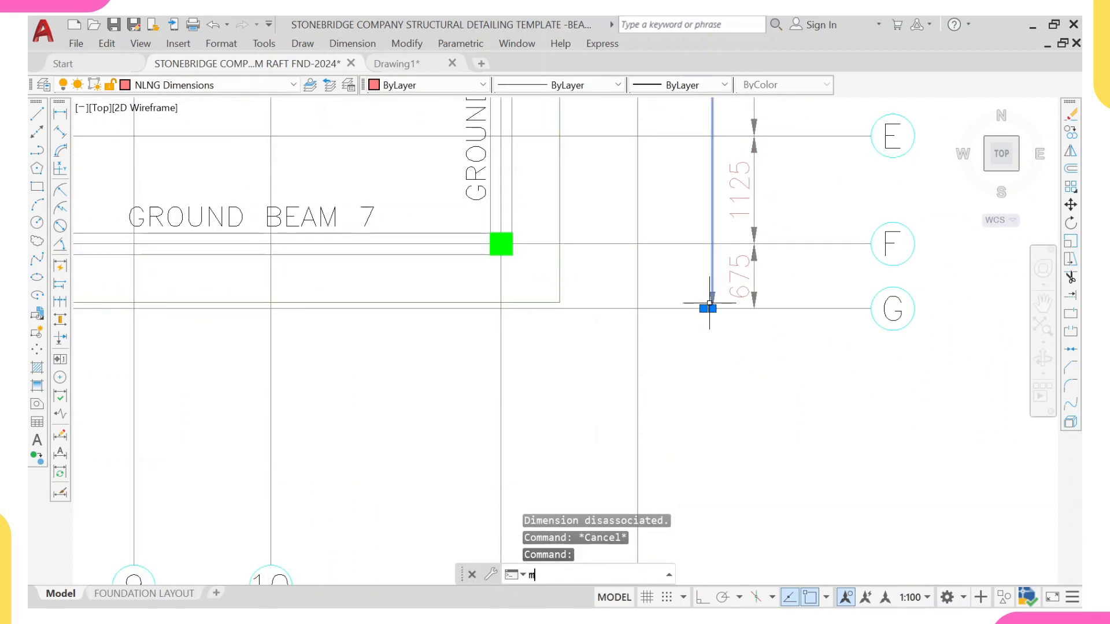
{"action": "key", "text": "Return"}
{"action": "left_click", "coordinate": [712, 310]}
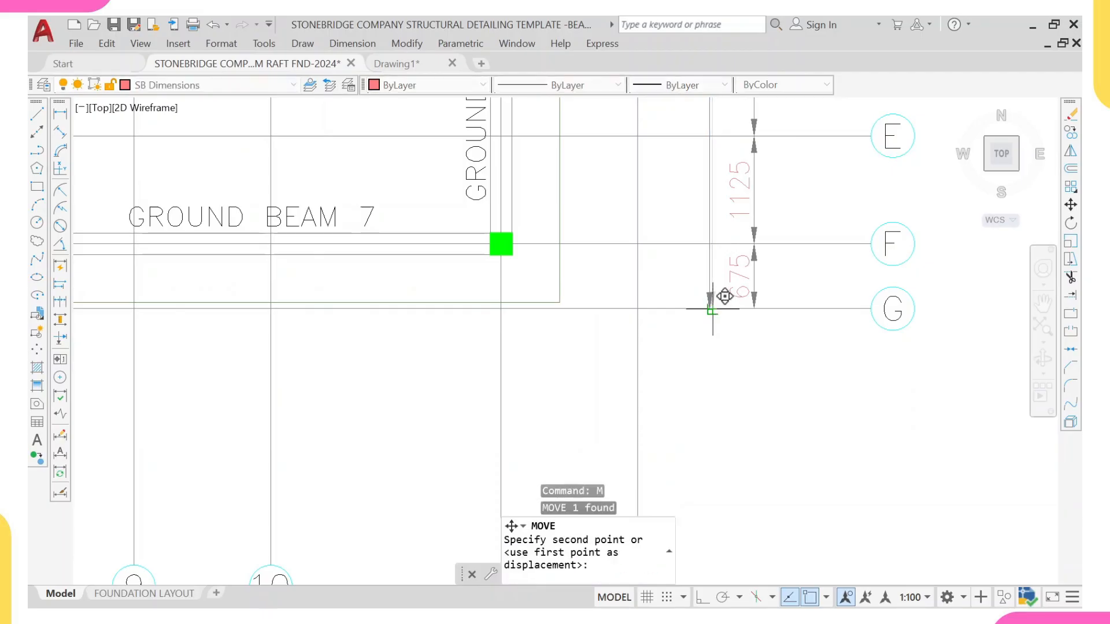
{"action": "left_click", "coordinate": [794, 309]}
{"action": "scroll", "coordinate": [772, 294], "scroll_direction": "down", "scroll_amount": 10}
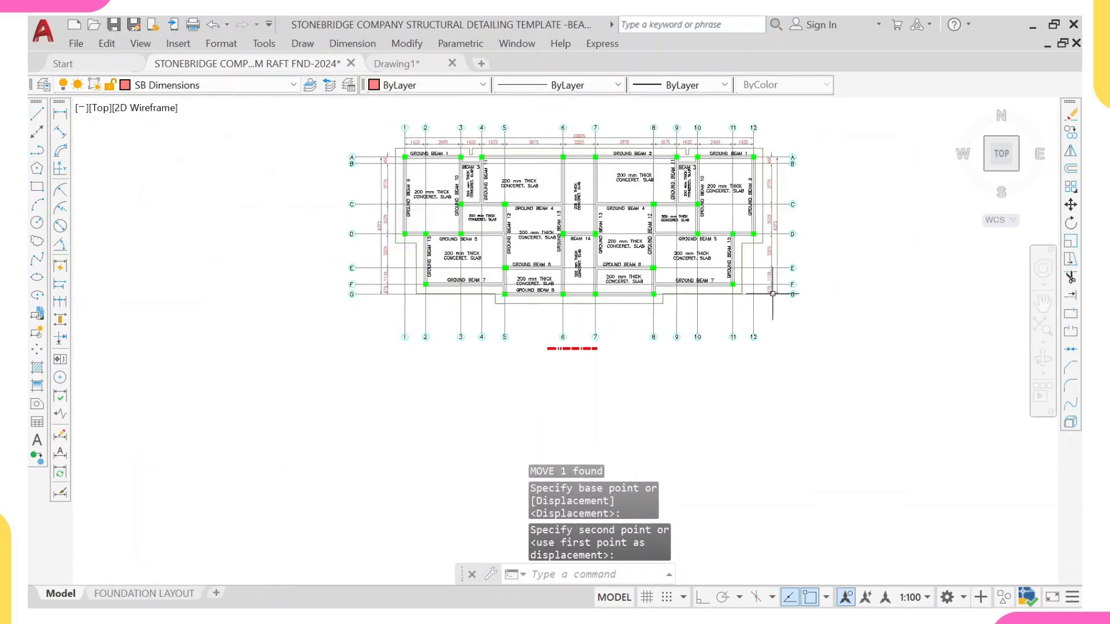
Step: Copy the top horizontal grid spacing dimensions down to below the plan, beneath grid line G
{"action": "scroll", "coordinate": [764, 236], "scroll_direction": "down", "scroll_amount": 2}
{"action": "scroll", "coordinate": [588, 156], "scroll_direction": "up", "scroll_amount": 6}
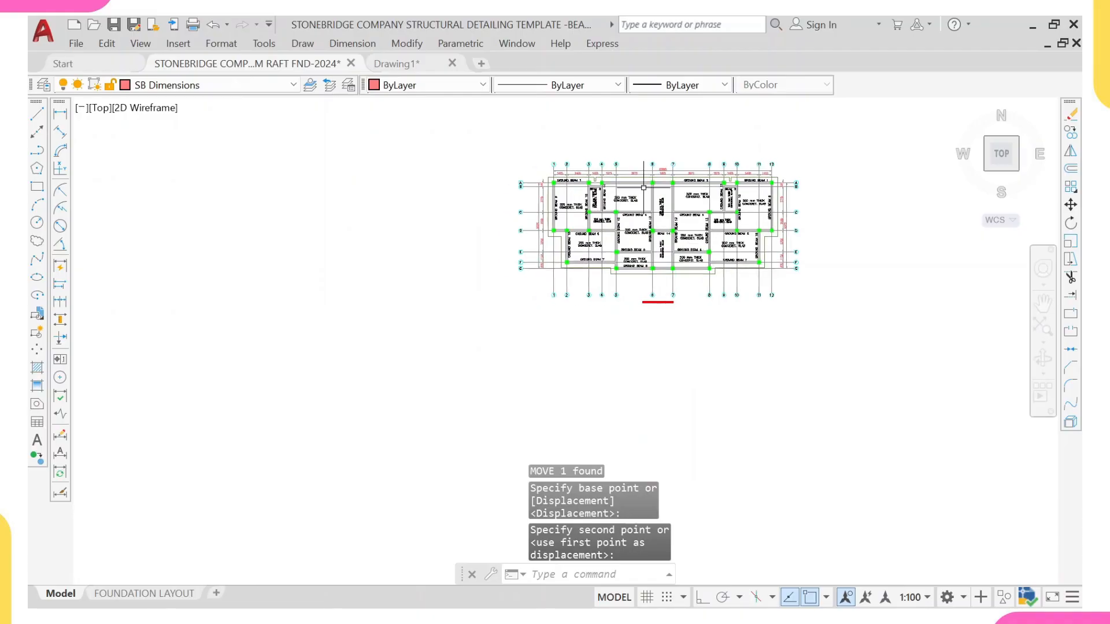
{"action": "left_click", "coordinate": [480, 216]}
{"action": "scroll", "coordinate": [715, 243], "scroll_direction": "down", "scroll_amount": 4}
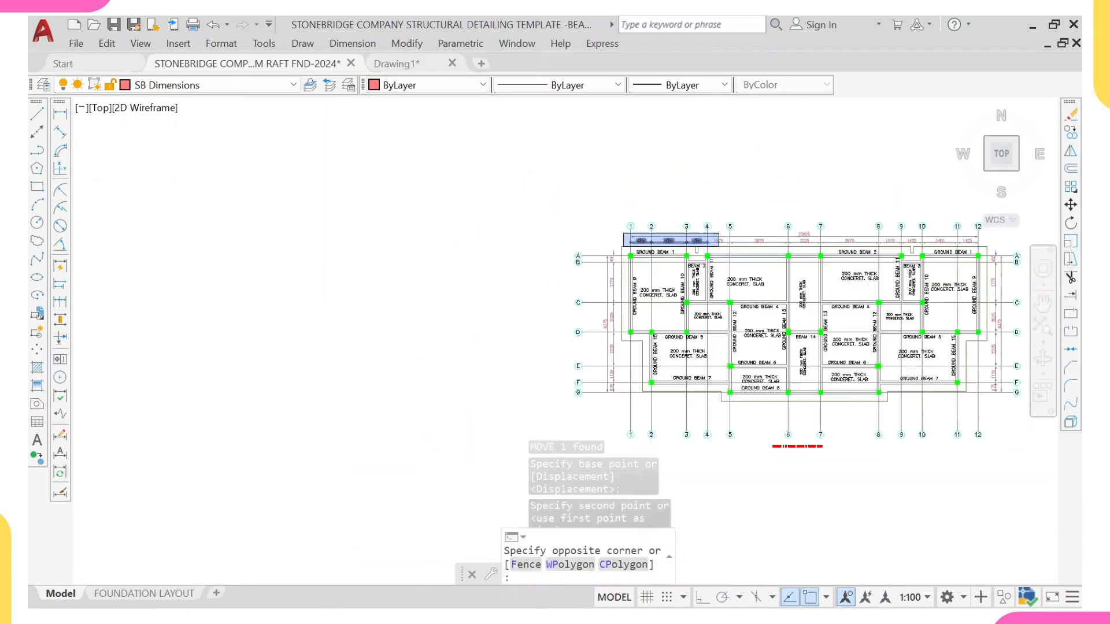
{"action": "middle_click_drag", "start_coordinate": [984, 242], "coordinate": [831, 240]}
{"action": "scroll", "coordinate": [844, 240], "scroll_direction": "up", "scroll_amount": 2}
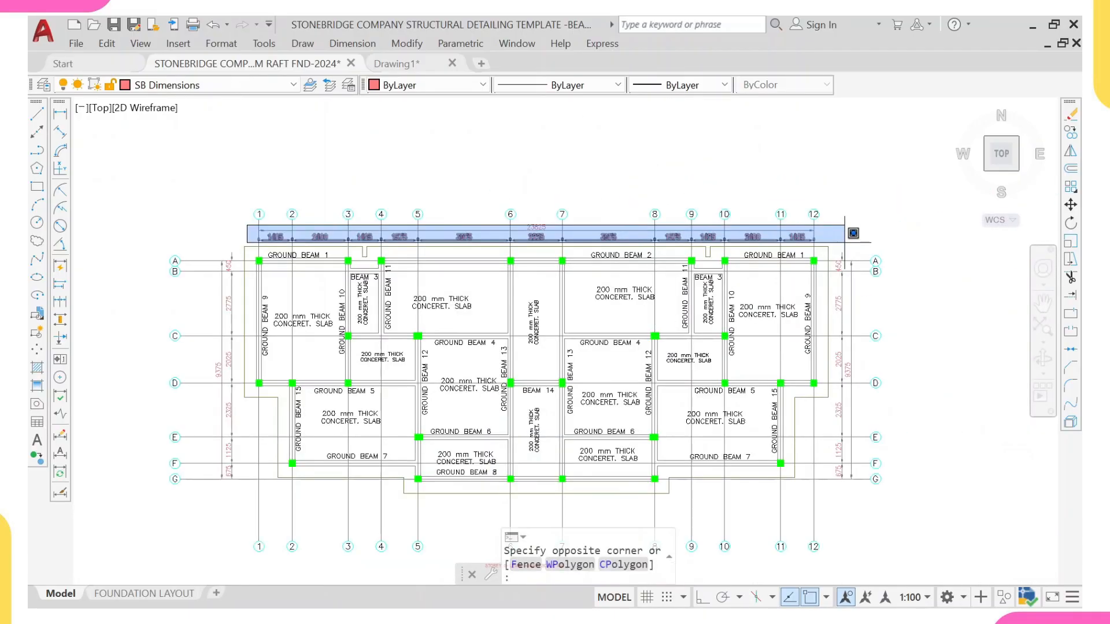
{"action": "left_click", "coordinate": [847, 240]}
{"action": "type", "text": "c"}
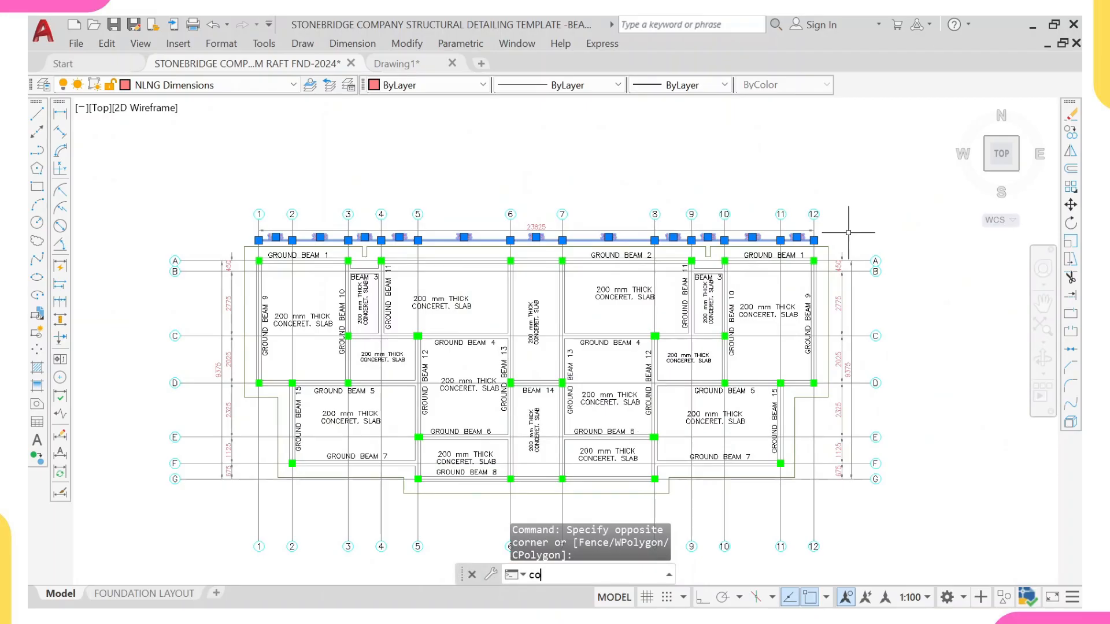
{"action": "type", "text": "o"}
{"action": "key", "text": "Return"}
{"action": "scroll", "coordinate": [848, 232], "scroll_direction": "up", "scroll_amount": 5}
{"action": "left_click", "coordinate": [828, 271]}
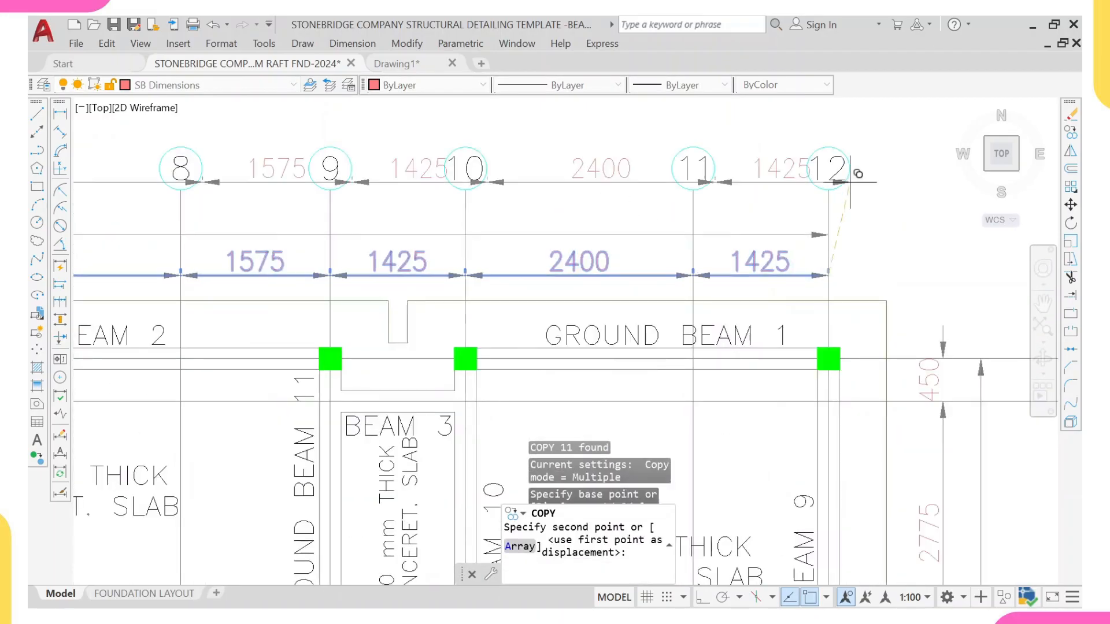
{"action": "scroll", "coordinate": [850, 184], "scroll_direction": "down", "scroll_amount": 6}
{"action": "middle_click_drag", "start_coordinate": [842, 403], "coordinate": [842, 354]}
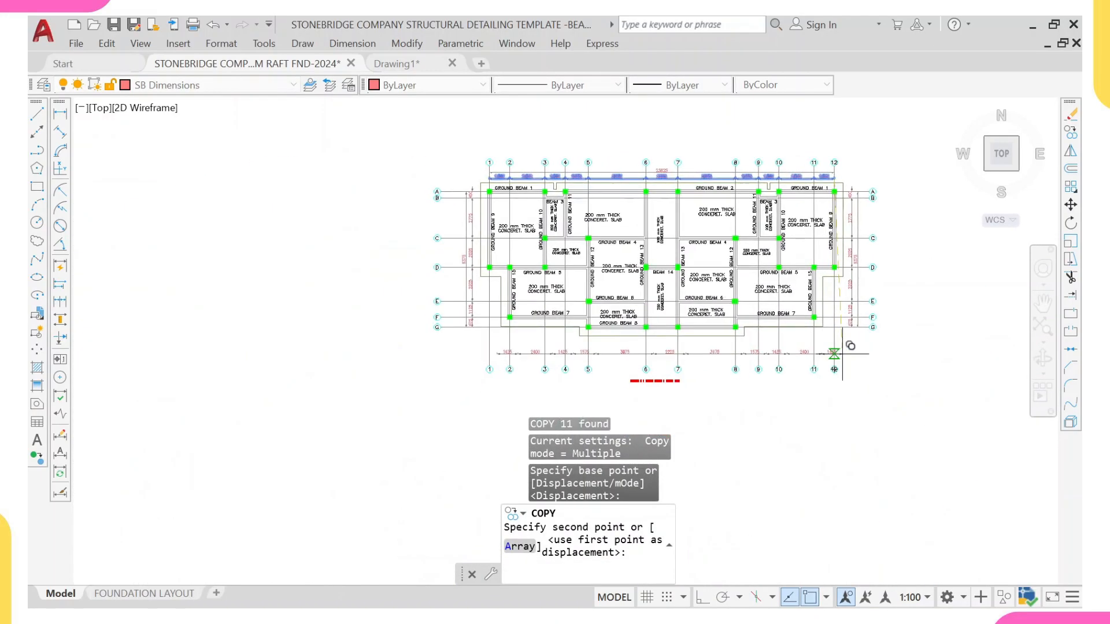
{"action": "scroll", "coordinate": [834, 353], "scroll_direction": "up", "scroll_amount": 4}
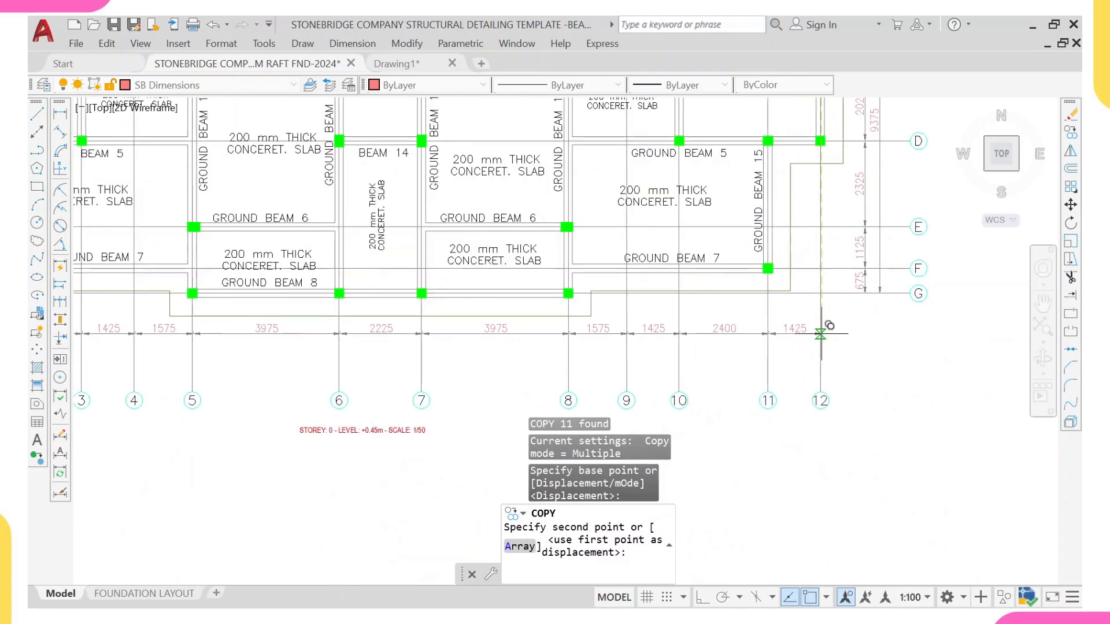
{"action": "left_click", "coordinate": [821, 343]}
{"action": "scroll", "coordinate": [809, 282], "scroll_direction": "down", "scroll_amount": 8}
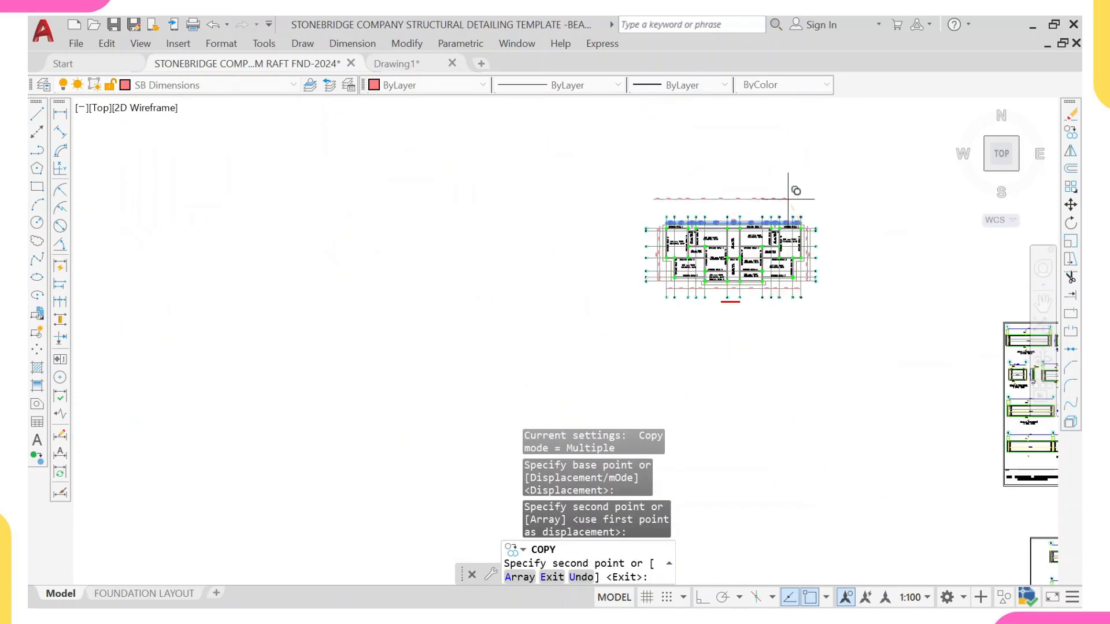
{"action": "middle_click_drag", "start_coordinate": [789, 199], "coordinate": [788, 249]}
{"action": "key", "text": "Escape"}
{"action": "scroll", "coordinate": [759, 258], "scroll_direction": "up", "scroll_amount": 4}
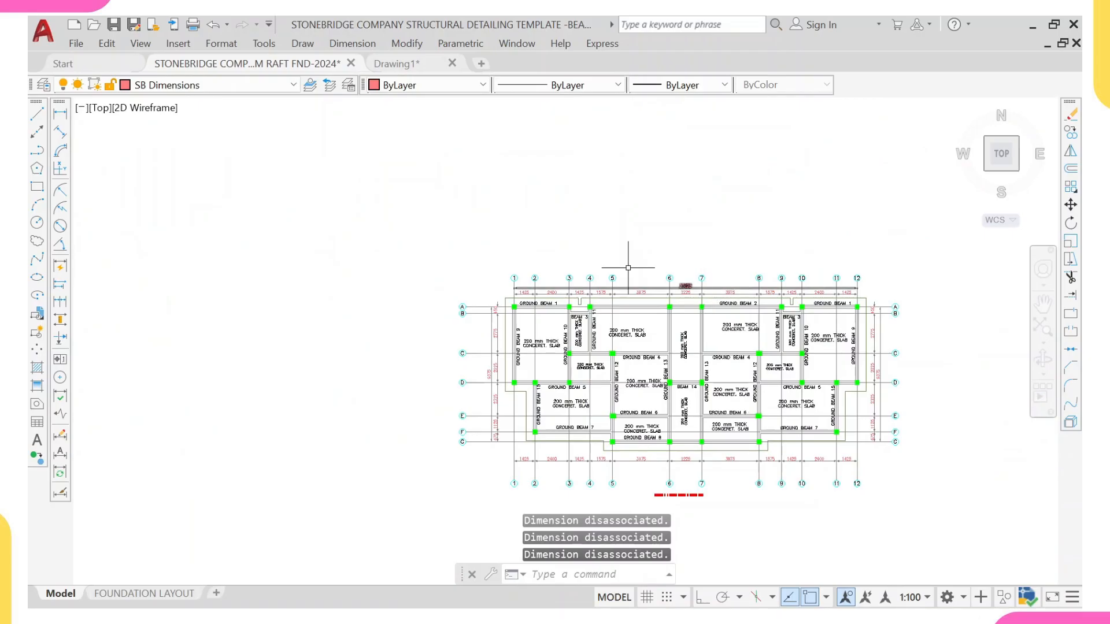
Step: Add an overall horizontal dimension from grid 1 to grid 12 below the bottom grid spacing dimensions
{"action": "left_click", "coordinate": [43, 111]}
{"action": "left_click", "coordinate": [60, 114]}
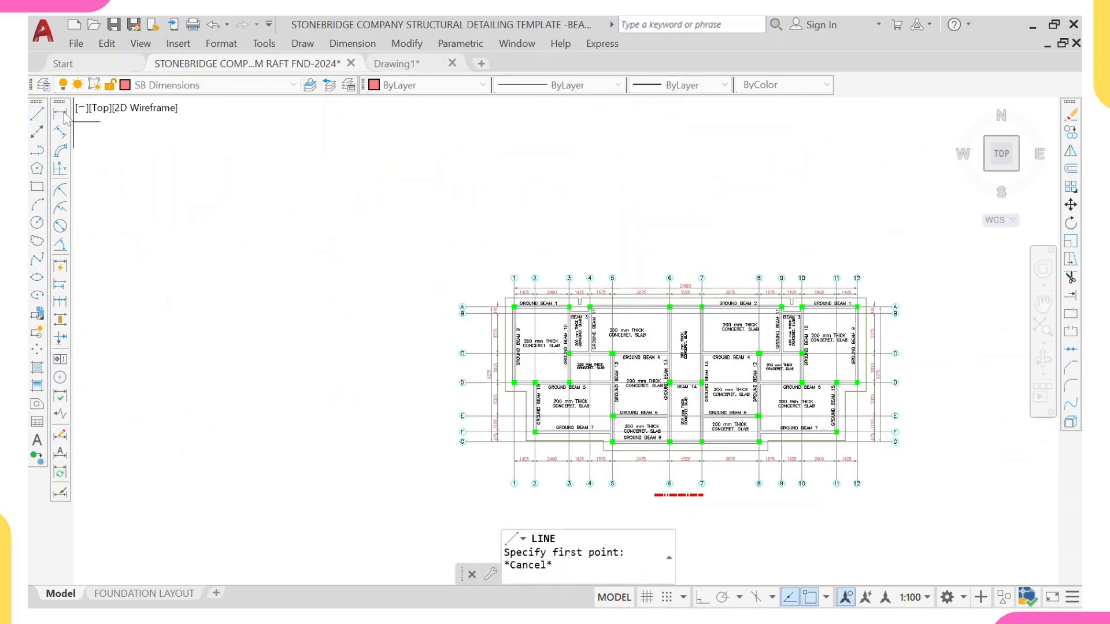
{"action": "scroll", "coordinate": [355, 254], "scroll_direction": "down", "scroll_amount": 2}
{"action": "scroll", "coordinate": [453, 399], "scroll_direction": "up", "scroll_amount": 4}
{"action": "left_click", "coordinate": [444, 379]}
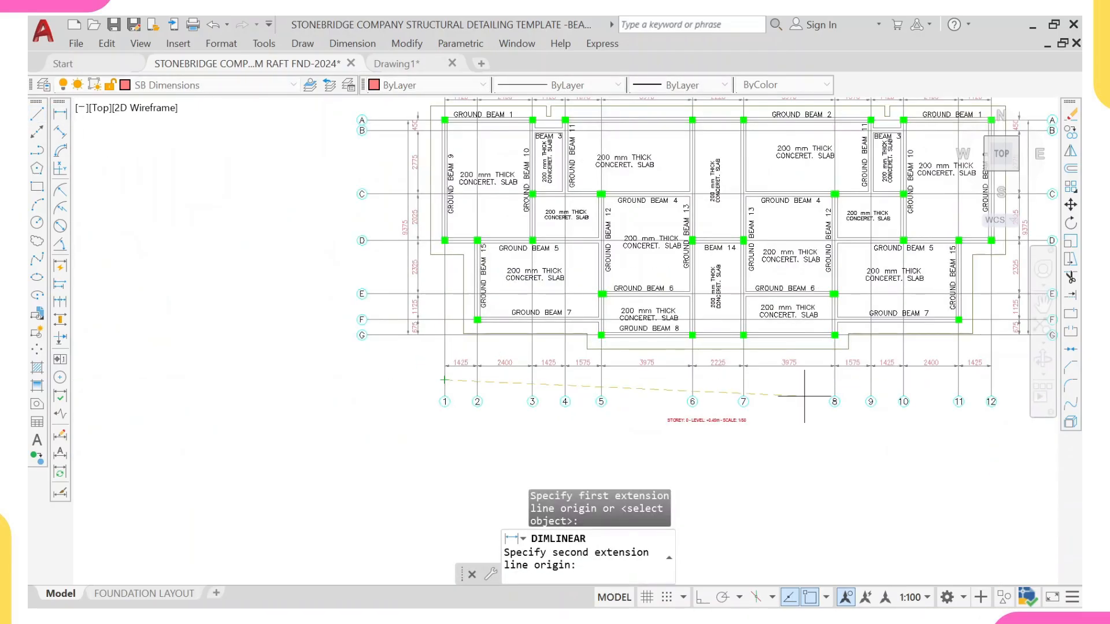
{"action": "middle_click_drag", "start_coordinate": [899, 401], "coordinate": [734, 397]}
{"action": "scroll", "coordinate": [814, 372], "scroll_direction": "up", "scroll_amount": 2}
{"action": "scroll", "coordinate": [818, 370], "scroll_direction": "up", "scroll_amount": 2}
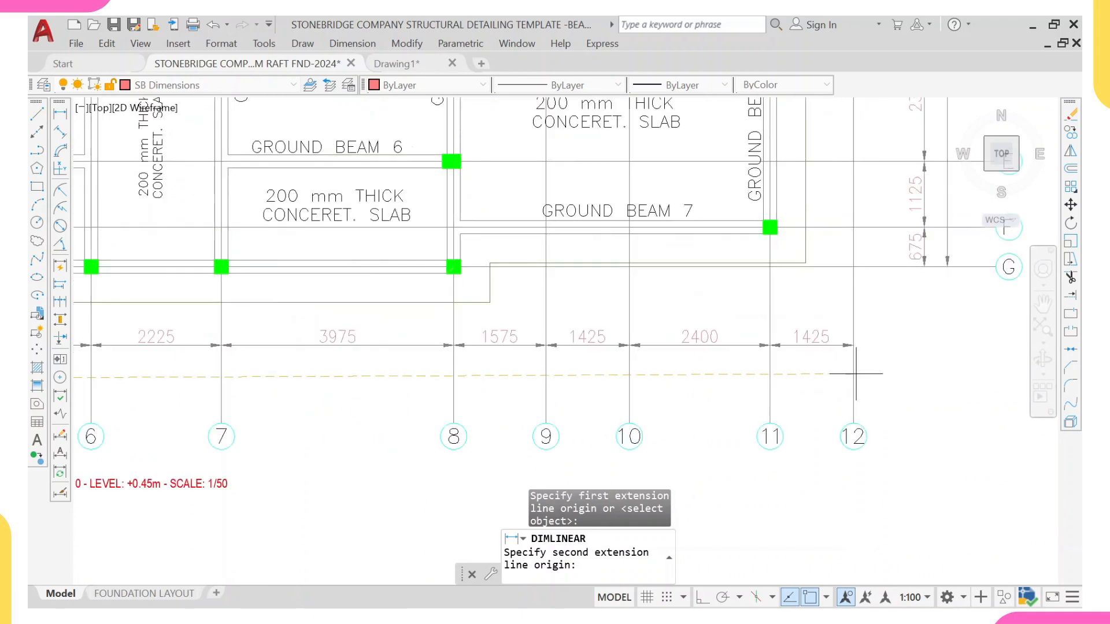
{"action": "left_click", "coordinate": [852, 381]}
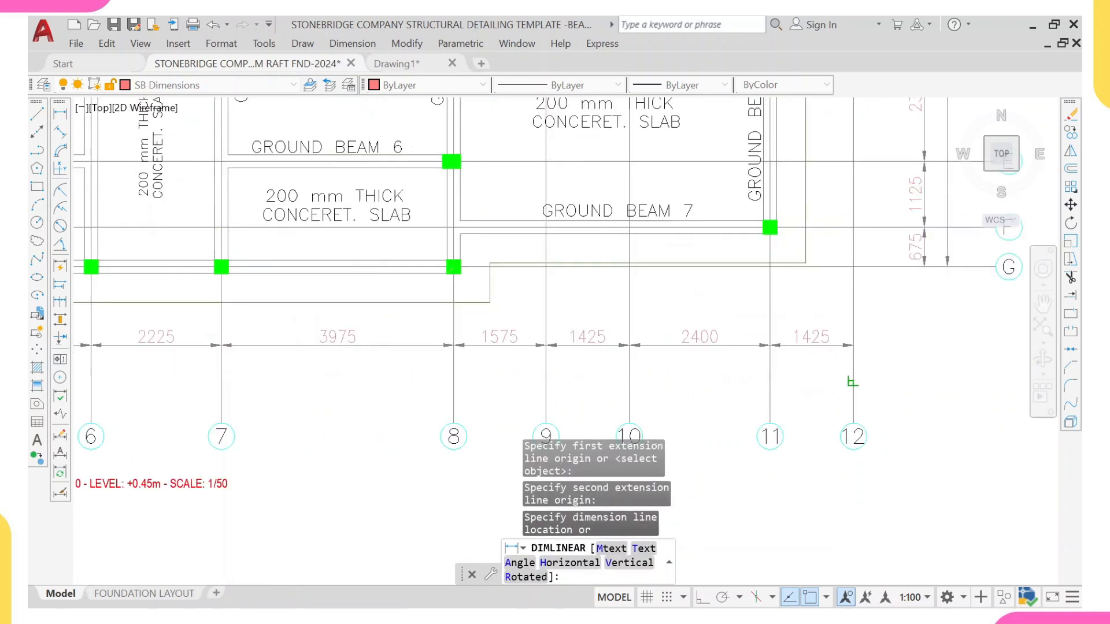
{"action": "left_click", "coordinate": [851, 380]}
Step: Match the overall 23825 bottom dimension's properties to the 1425 grid spacing dimension below the plan
{"action": "left_click", "coordinate": [822, 346]}
{"action": "type", "text": "M"}
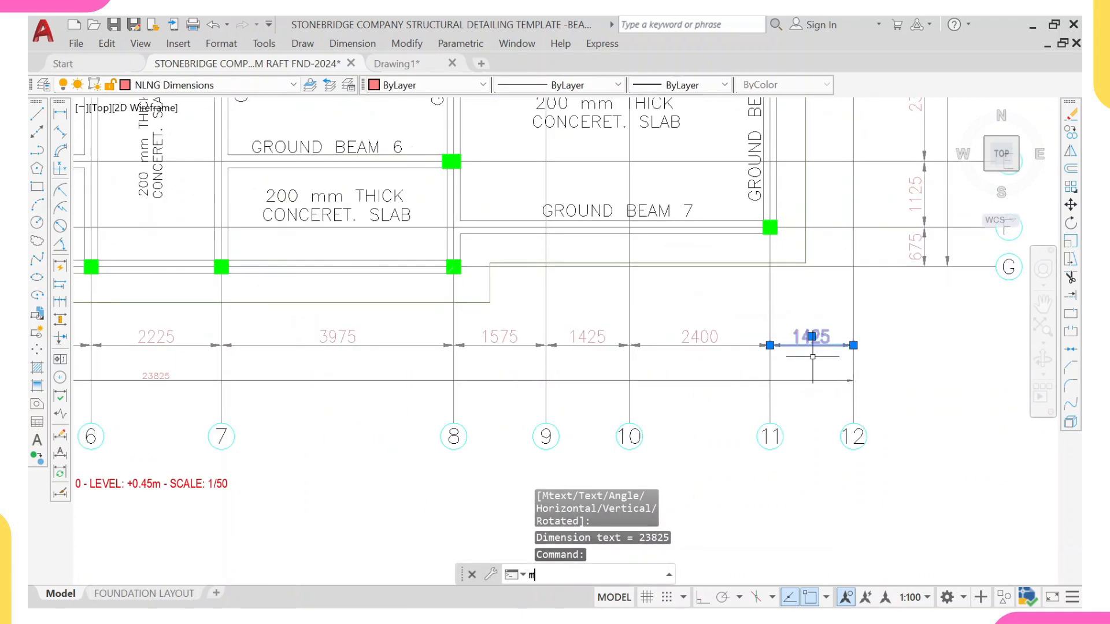
{"action": "type", "text": "A"}
{"action": "key", "text": "Return"}
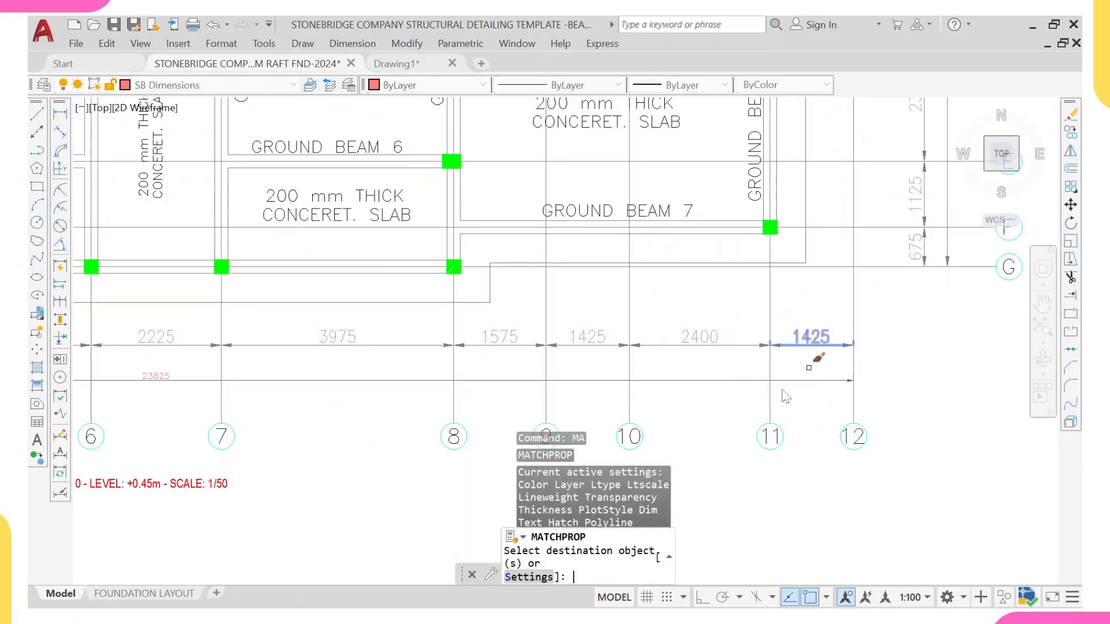
{"action": "left_click", "coordinate": [781, 393]}
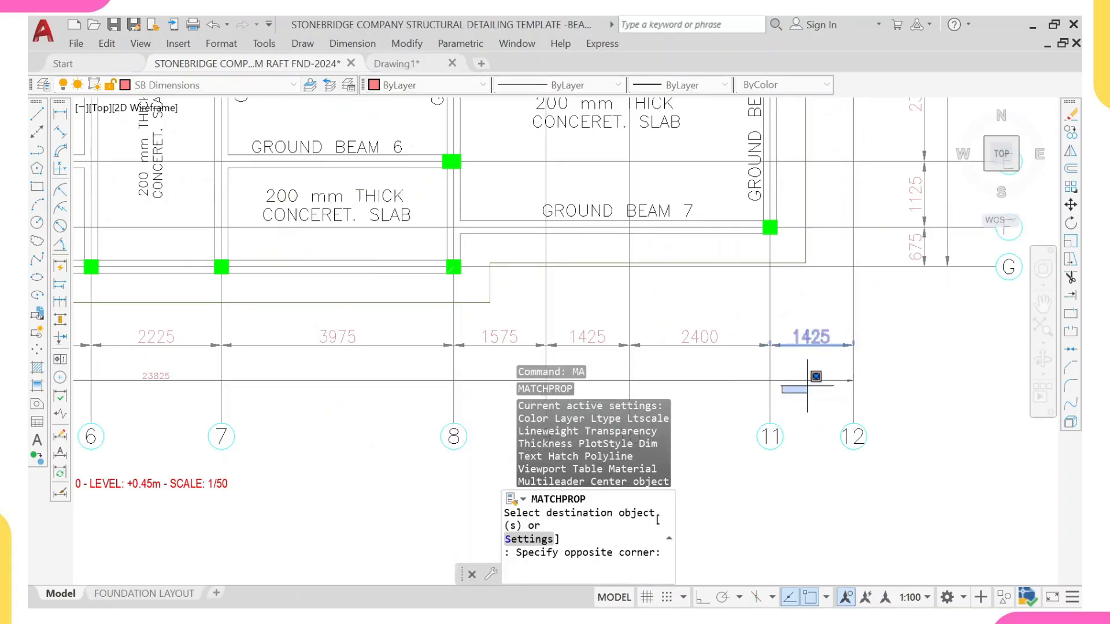
{"action": "left_click", "coordinate": [775, 357]}
{"action": "scroll", "coordinate": [773, 352], "scroll_direction": "down", "scroll_amount": 8}
{"action": "key", "text": "Escape"}
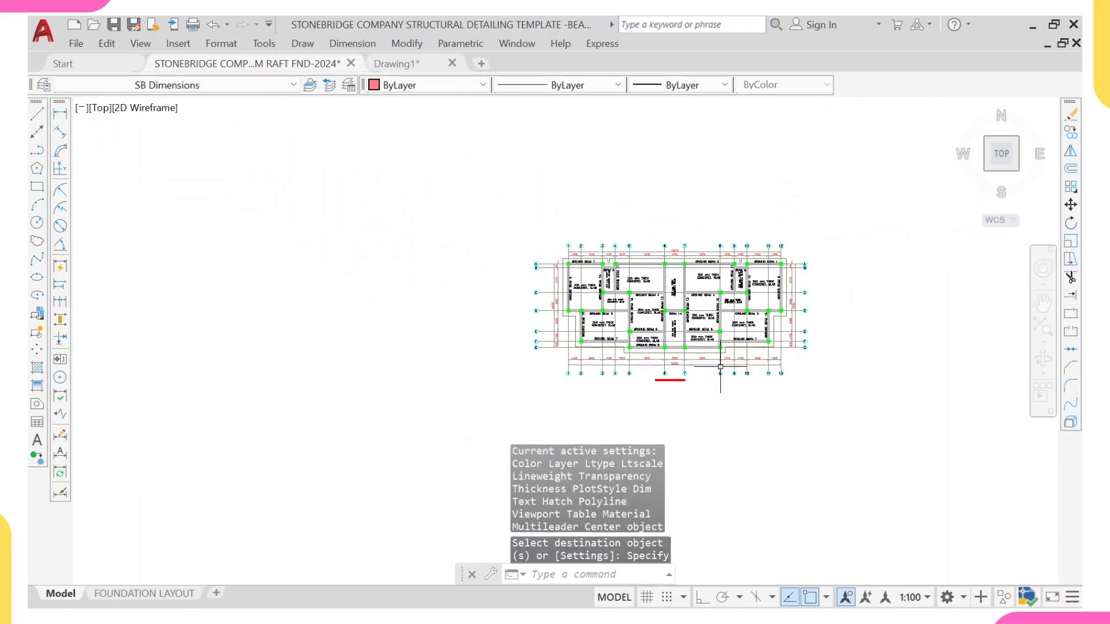
Step: Review the foundation plan's column markers, beam labels and dimensions across the whole layout
{"action": "middle_click_drag", "start_coordinate": [635, 242], "coordinate": [640, 271]}
{"action": "scroll", "coordinate": [650, 286], "scroll_direction": "down", "scroll_amount": 5}
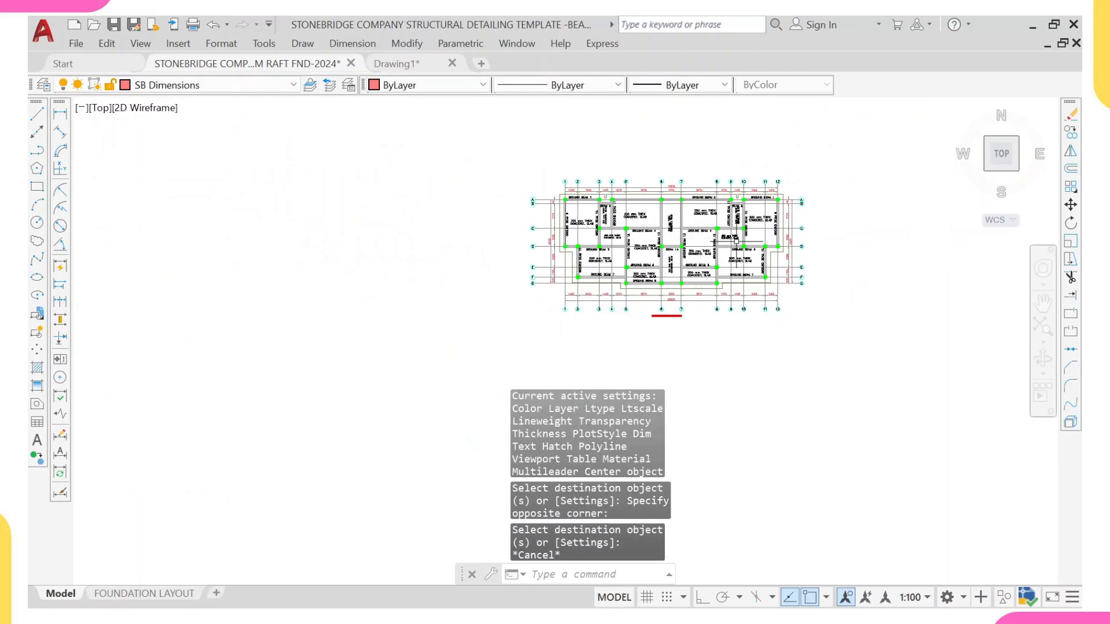
{"action": "scroll", "coordinate": [647, 283], "scroll_direction": "up", "scroll_amount": 6}
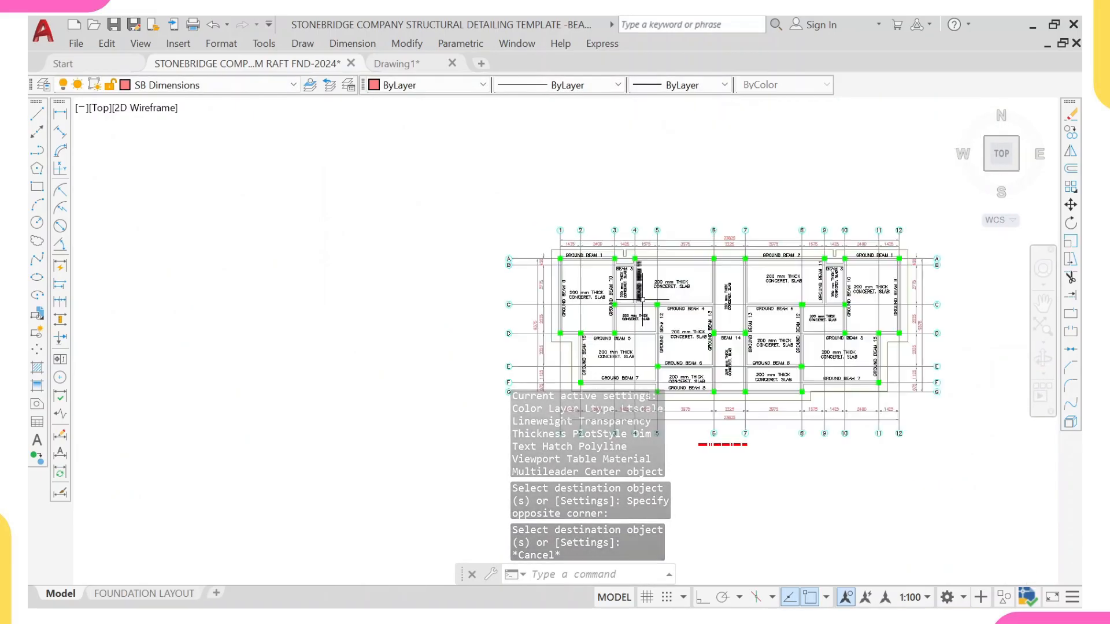
{"action": "middle_click_drag", "start_coordinate": [593, 258], "coordinate": [595, 279]}
{"action": "scroll", "coordinate": [577, 278], "scroll_direction": "up", "scroll_amount": 4}
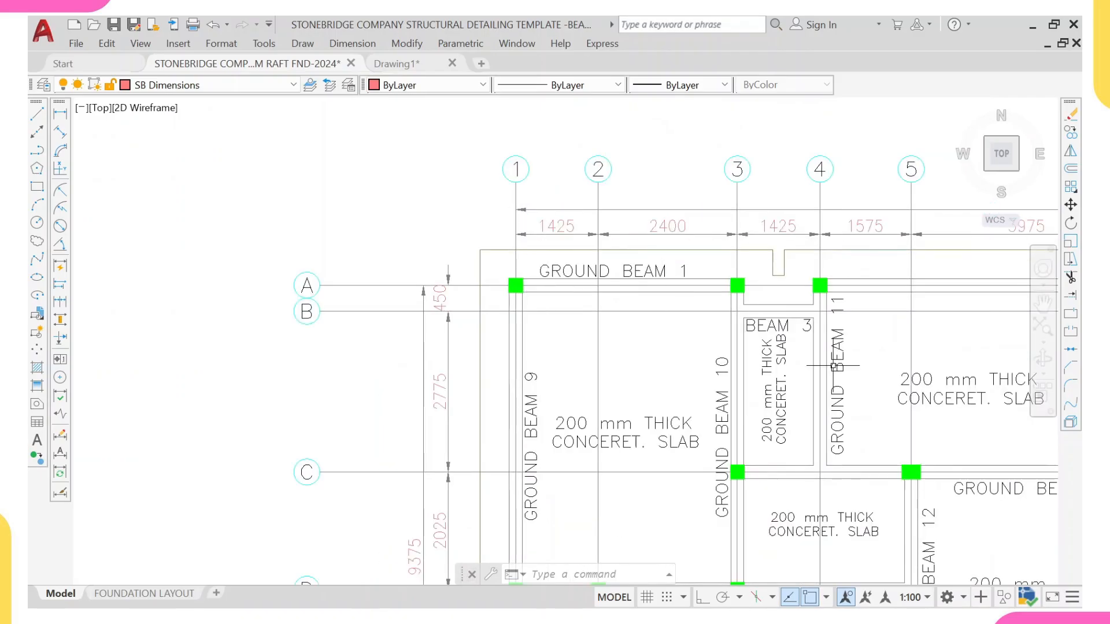
{"action": "scroll", "coordinate": [833, 365], "scroll_direction": "down", "scroll_amount": 4}
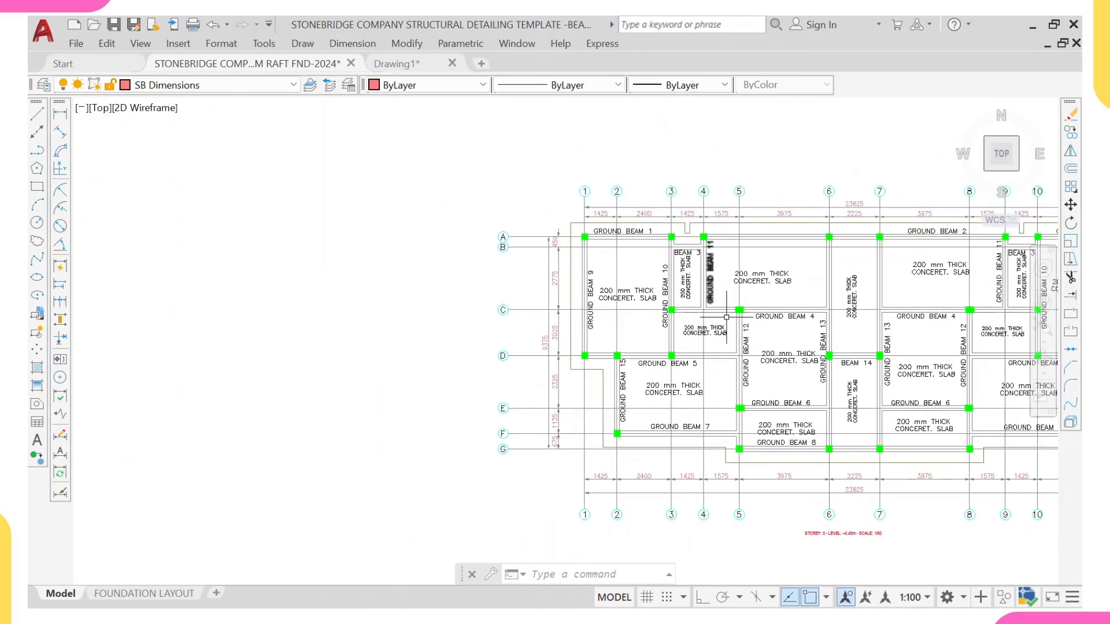
{"action": "scroll", "coordinate": [743, 386], "scroll_direction": "up", "scroll_amount": 6}
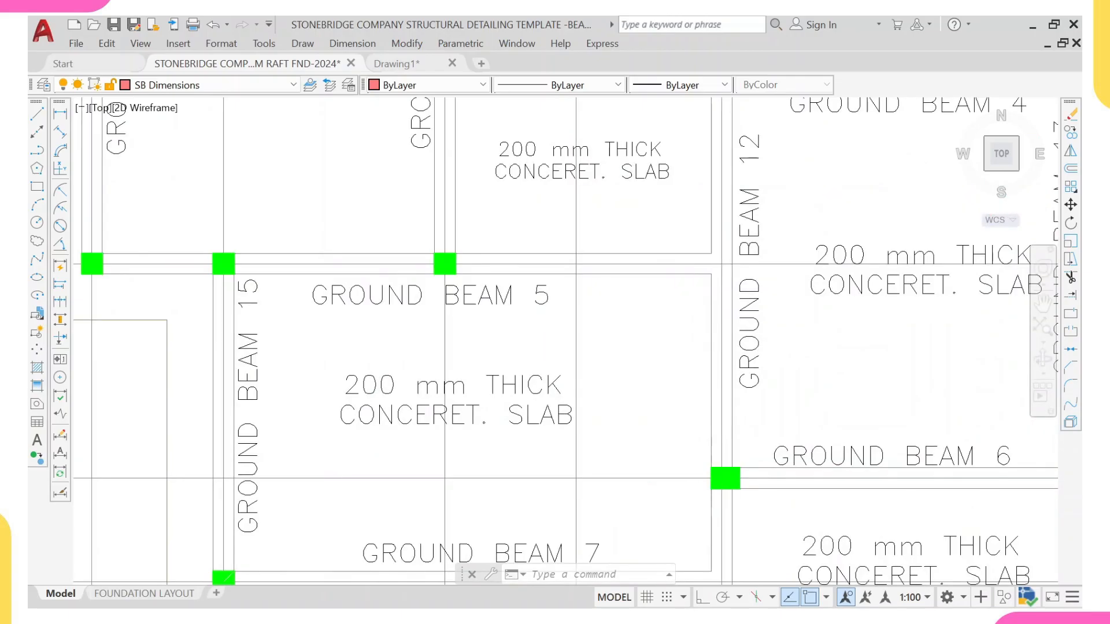
{"action": "middle_click_drag", "start_coordinate": [735, 377], "coordinate": [736, 396]}
{"action": "middle_click_drag", "start_coordinate": [734, 292], "coordinate": [715, 425]}
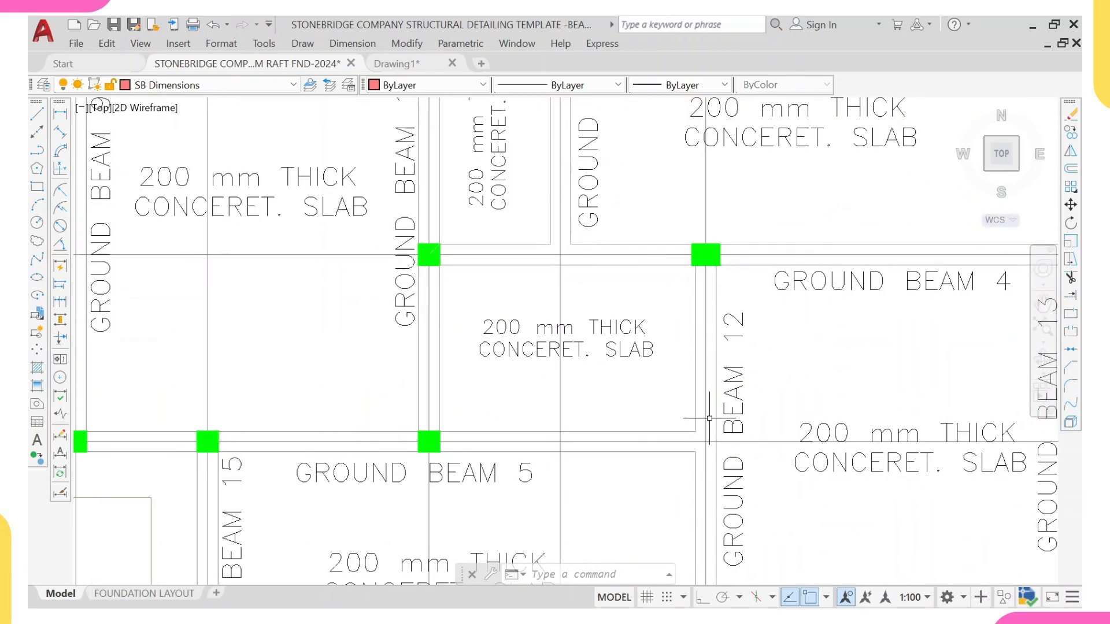
{"action": "scroll", "coordinate": [696, 313], "scroll_direction": "down", "scroll_amount": 3}
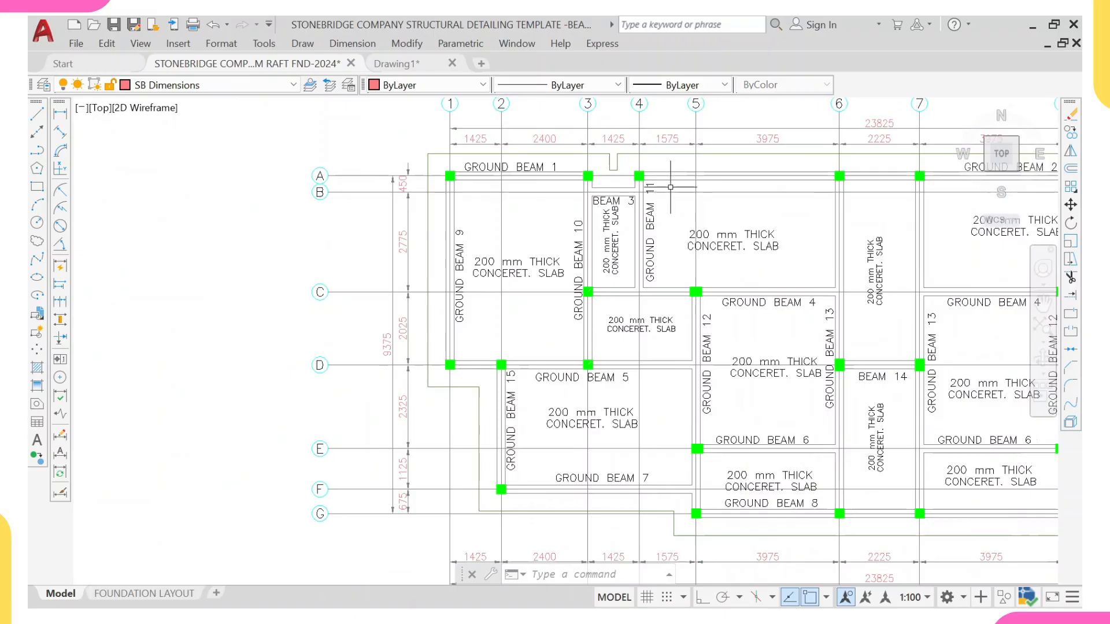
{"action": "middle_click_drag", "start_coordinate": [671, 187], "coordinate": [514, 196]}
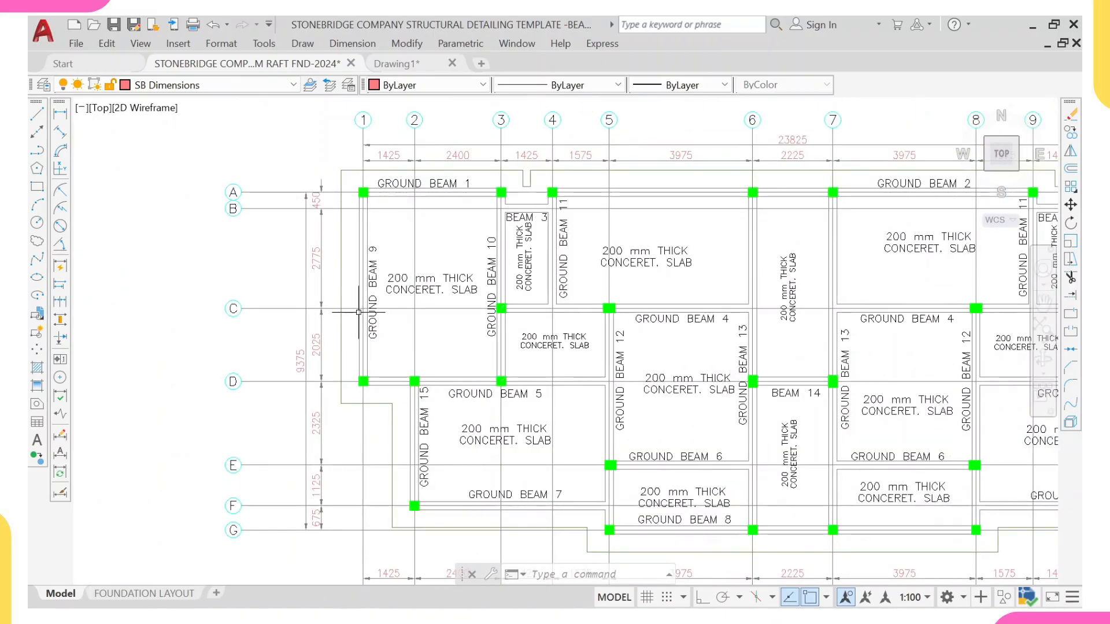
{"action": "scroll", "coordinate": [790, 512], "scroll_direction": "down", "scroll_amount": 2}
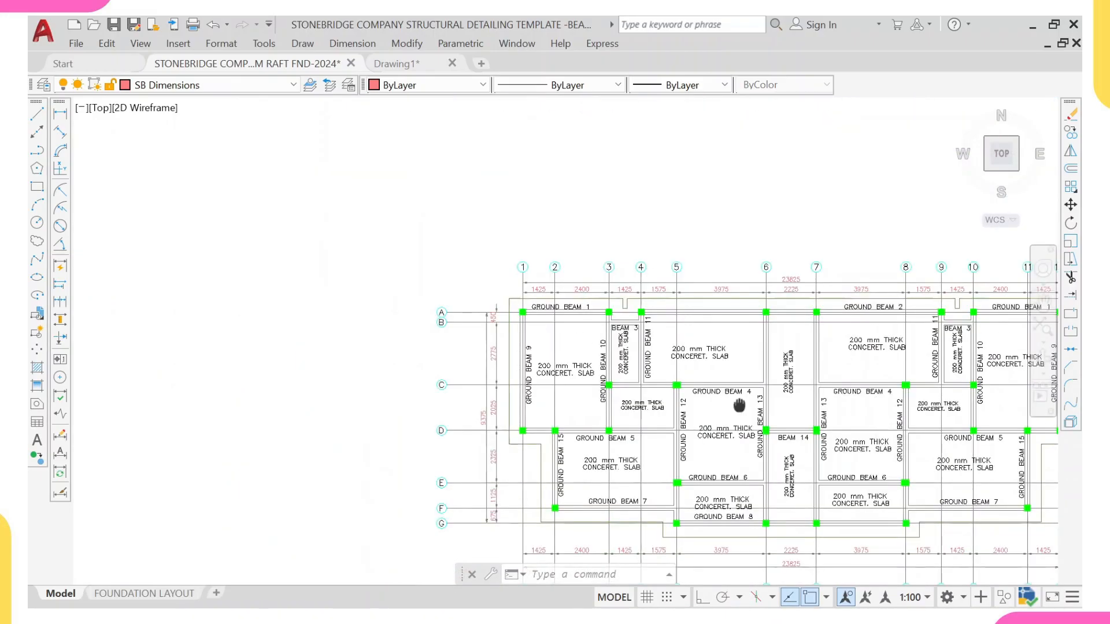
{"action": "middle_click_drag", "start_coordinate": [739, 406], "coordinate": [599, 388]}
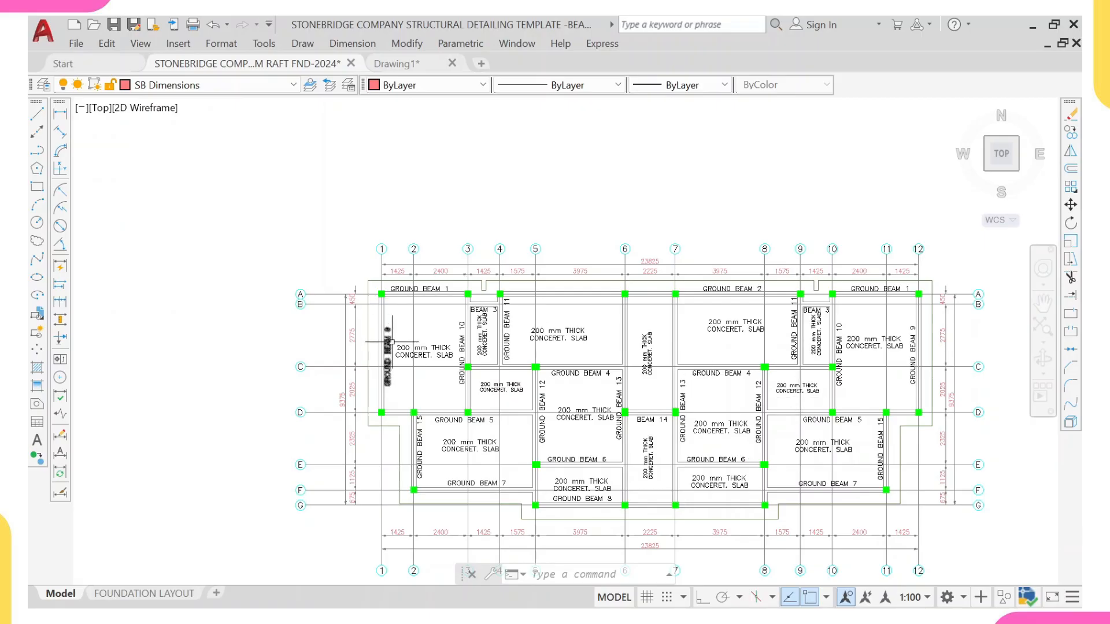
Step: Move the column hatch at the end of Ground Beam 6 (grid 8, grid E) onto the beam intersection
{"action": "scroll", "coordinate": [498, 389], "scroll_direction": "up", "scroll_amount": 4}
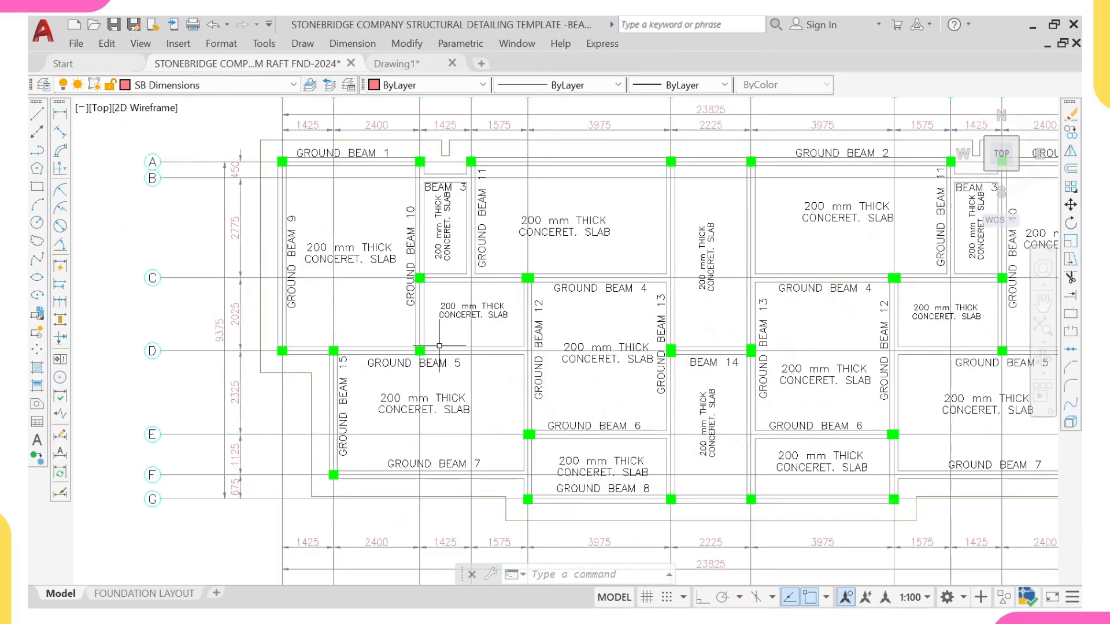
{"action": "scroll", "coordinate": [591, 436], "scroll_direction": "down", "scroll_amount": 2}
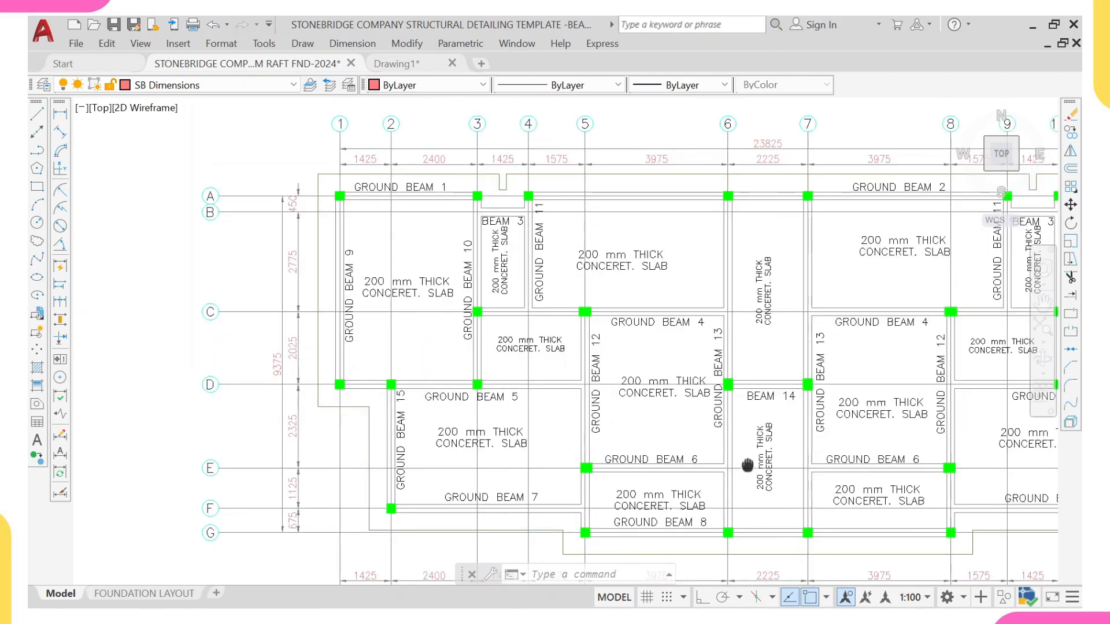
{"action": "scroll", "coordinate": [937, 427], "scroll_direction": "up", "scroll_amount": 7}
{"action": "scroll", "coordinate": [713, 262], "scroll_direction": "up", "scroll_amount": 2}
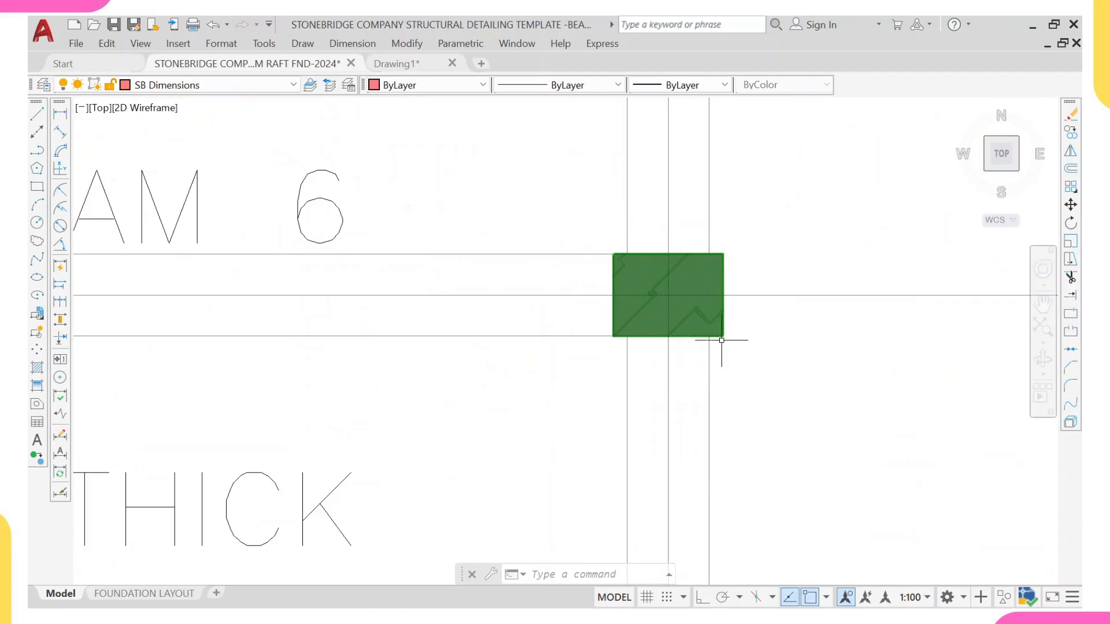
{"action": "scroll", "coordinate": [721, 341], "scroll_direction": "up", "scroll_amount": 2}
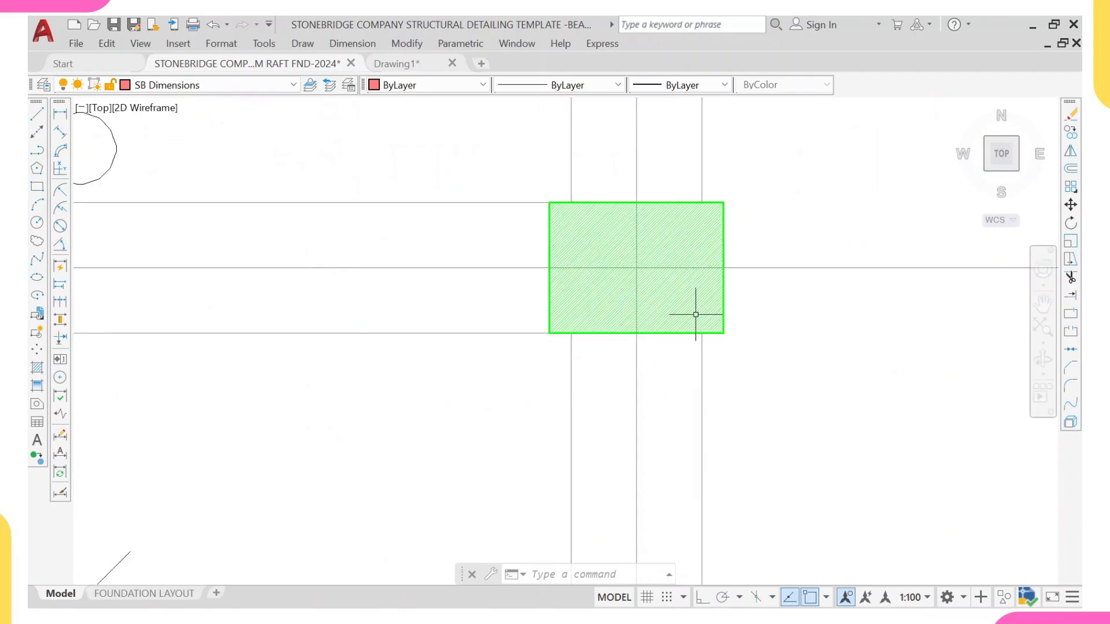
{"action": "left_click", "coordinate": [520, 168]}
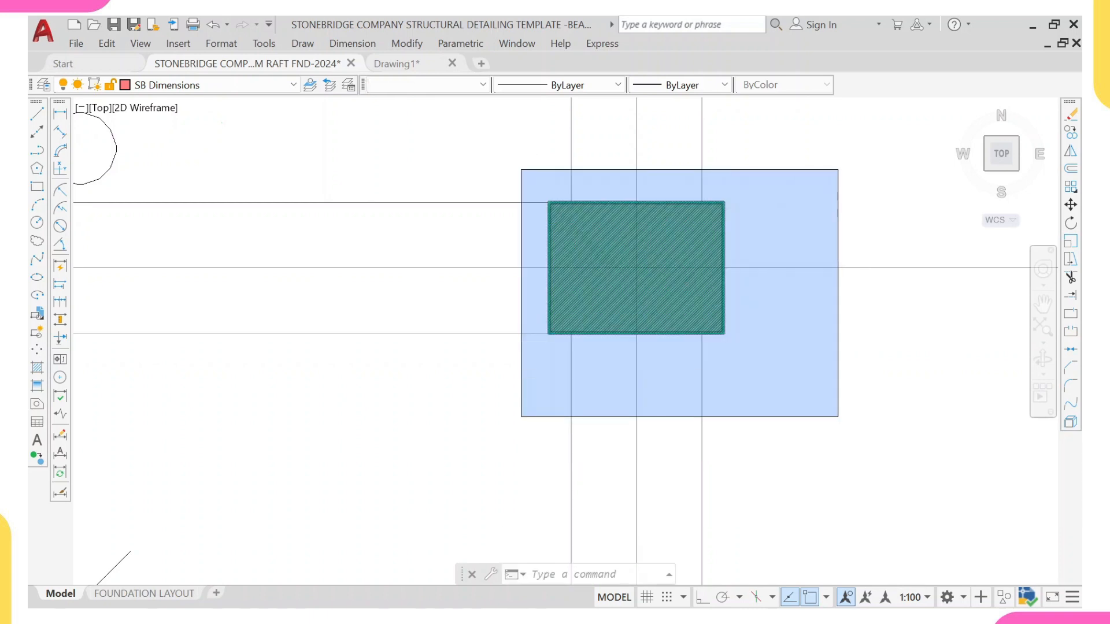
{"action": "left_click", "coordinate": [839, 418]}
{"action": "type", "text": "m"}
{"action": "key", "text": "Return"}
{"action": "scroll", "coordinate": [743, 347], "scroll_direction": "up", "scroll_amount": 2}
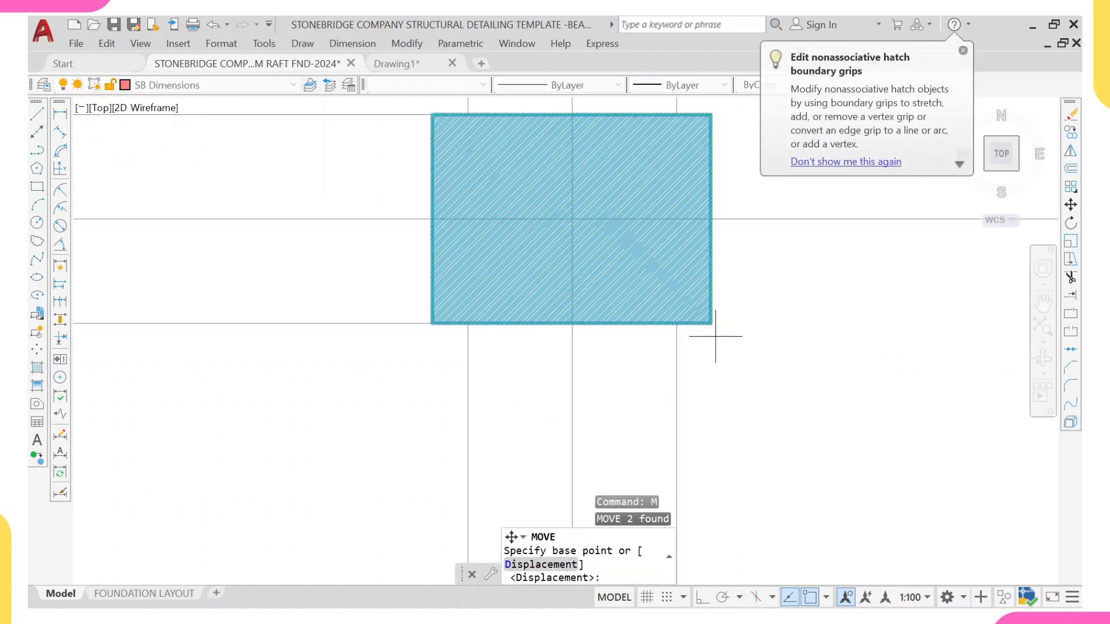
{"action": "left_click", "coordinate": [711, 324]}
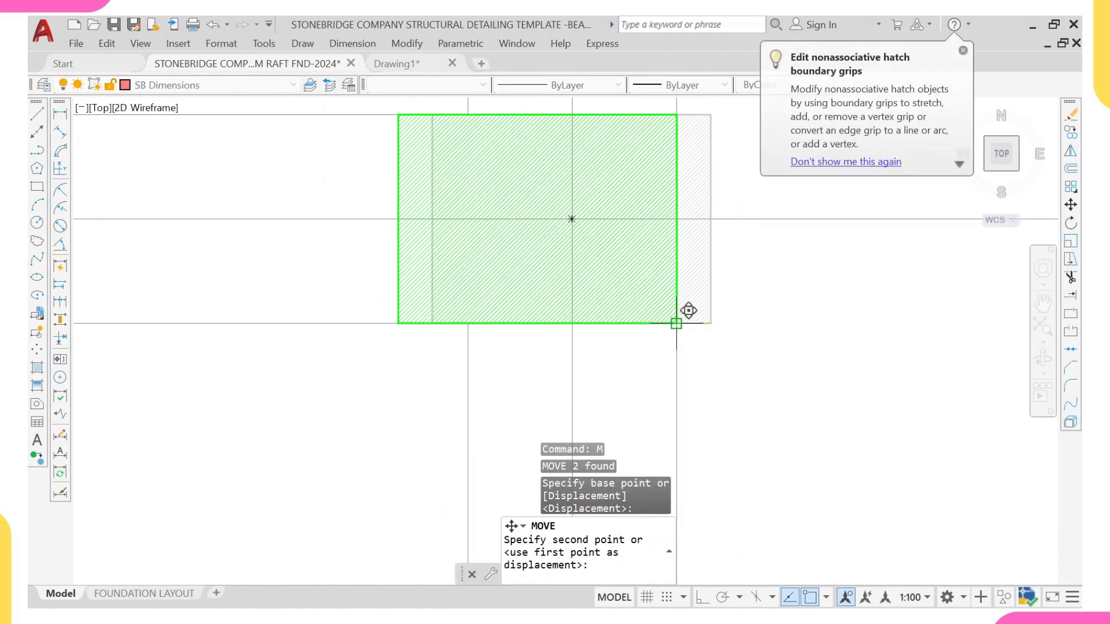
{"action": "scroll", "coordinate": [694, 300], "scroll_direction": "down", "scroll_amount": 5}
{"action": "scroll", "coordinate": [640, 314], "scroll_direction": "up", "scroll_amount": 4}
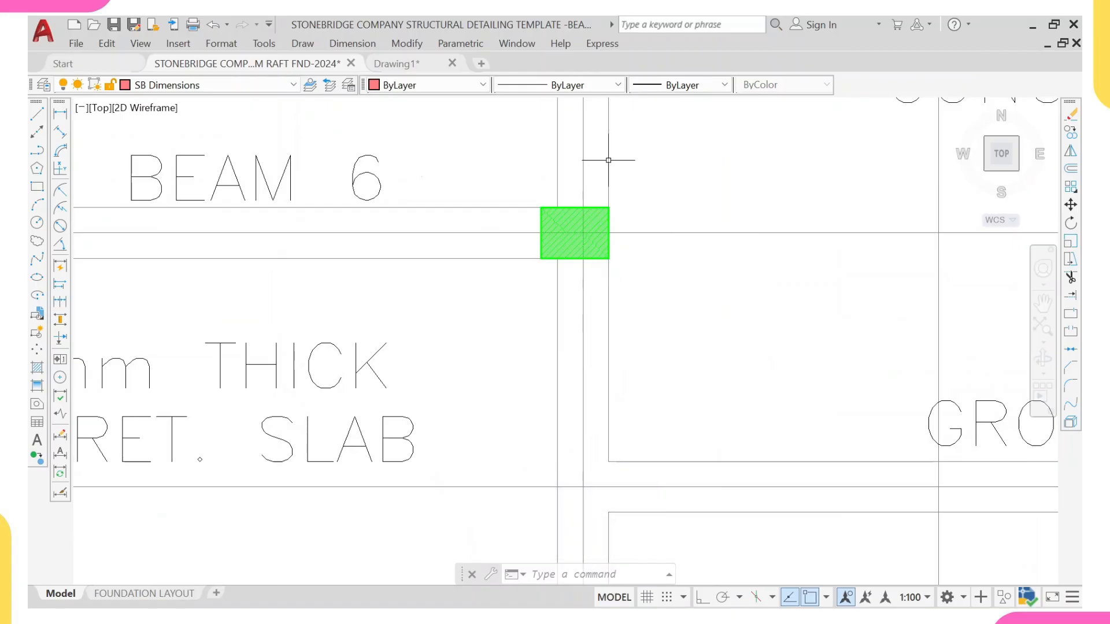
{"action": "scroll", "coordinate": [606, 162], "scroll_direction": "down", "scroll_amount": 5}
{"action": "middle_click_drag", "start_coordinate": [577, 201], "coordinate": [591, 332]}
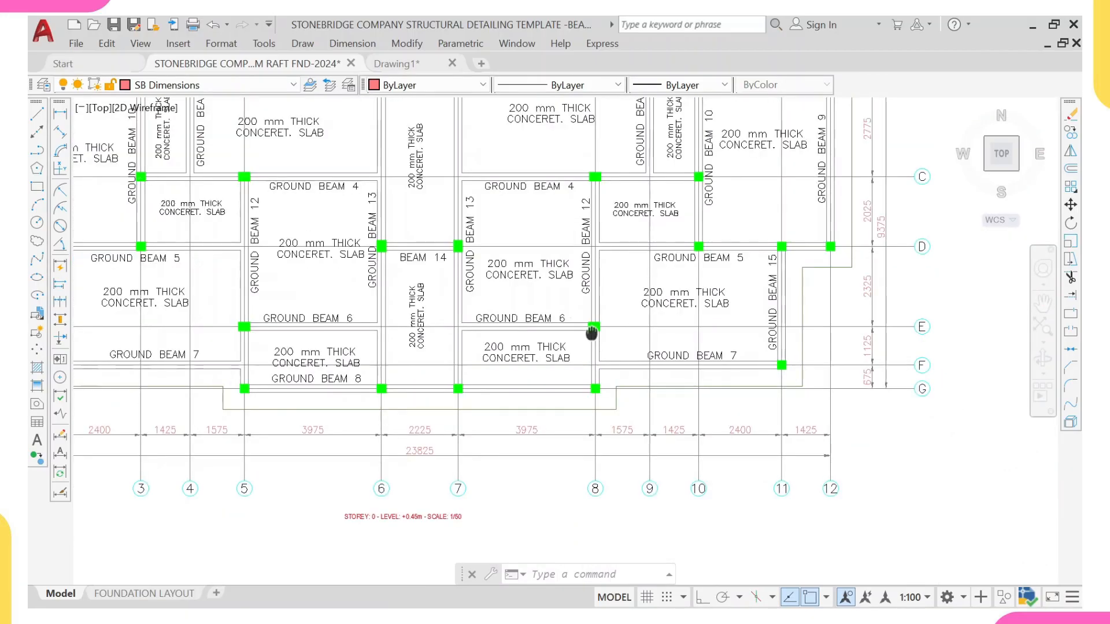
{"action": "scroll", "coordinate": [588, 331], "scroll_direction": "up", "scroll_amount": 6}
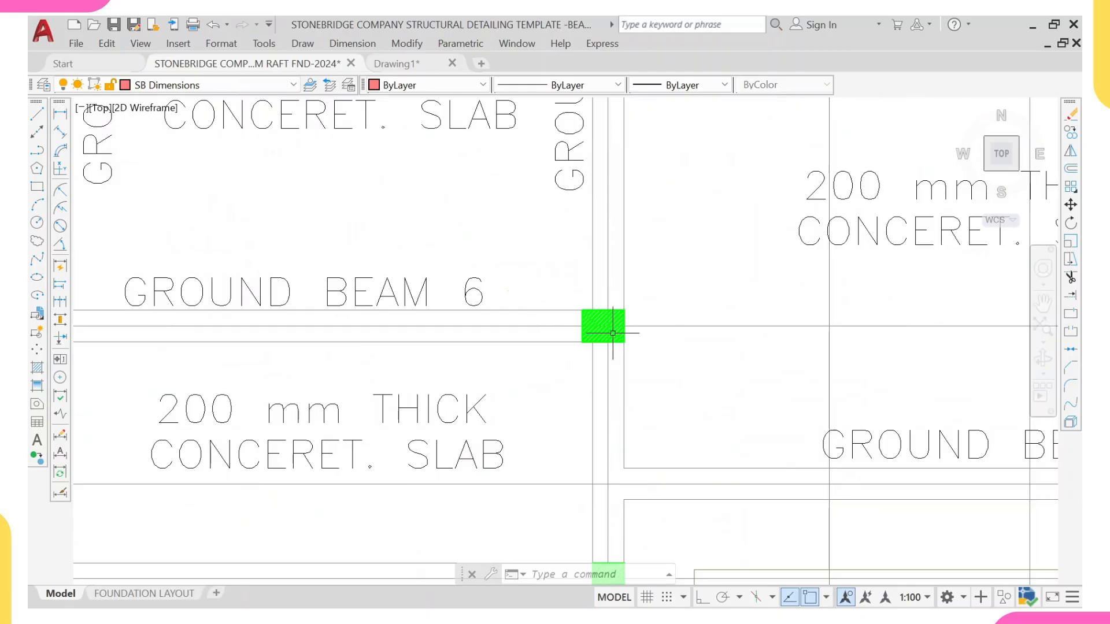
{"action": "left_click", "coordinate": [612, 316]}
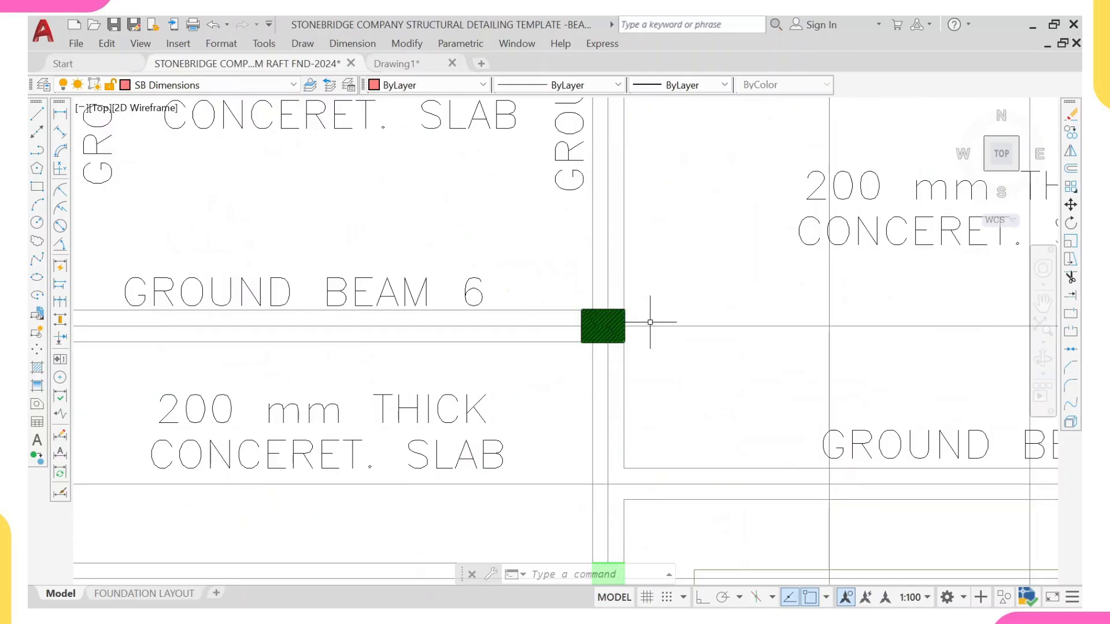
Step: Copy the column hatch from the Beam 14 junction onto the Ground Beam 6 junction at grid 8, grid E
{"action": "scroll", "coordinate": [638, 329], "scroll_direction": "down", "scroll_amount": 2}
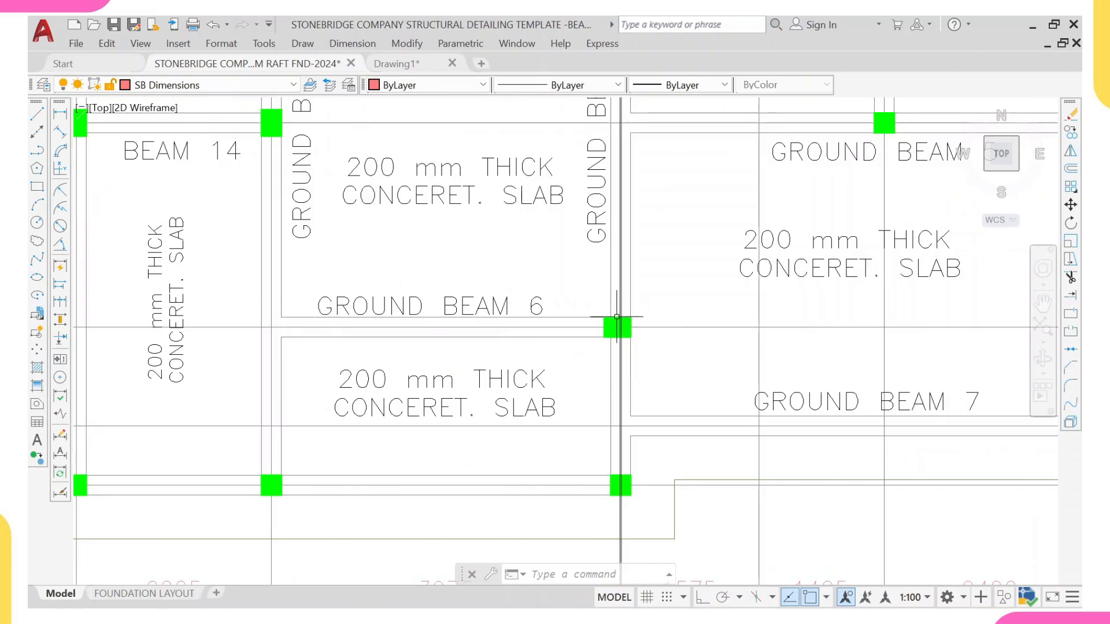
{"action": "scroll", "coordinate": [594, 453], "scroll_direction": "down", "scroll_amount": 3}
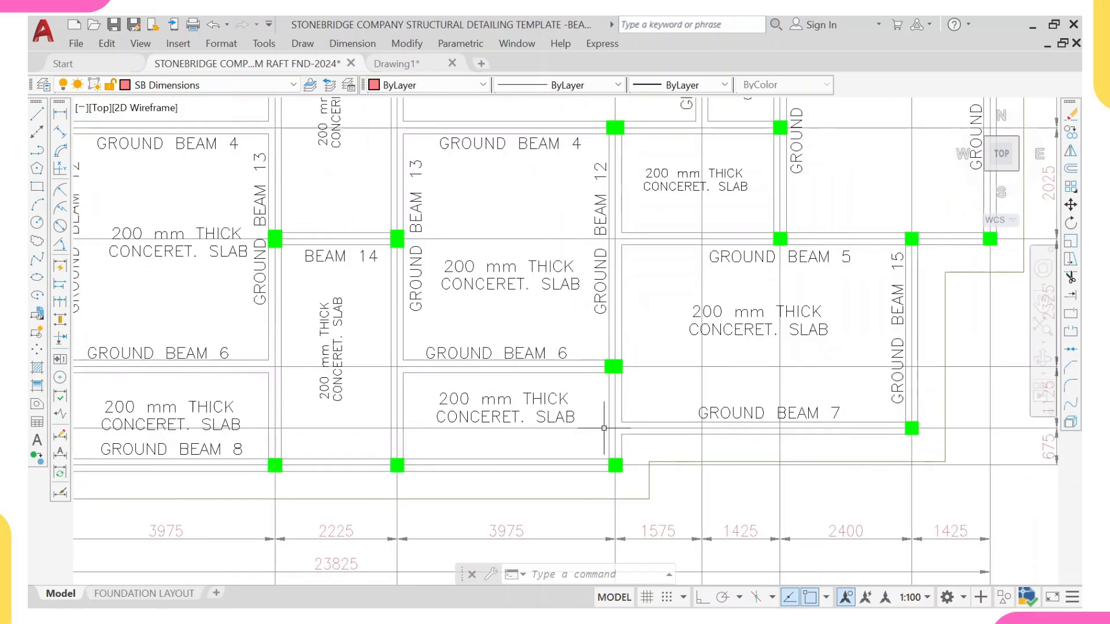
{"action": "middle_click_drag", "start_coordinate": [578, 419], "coordinate": [607, 400]}
{"action": "scroll", "coordinate": [589, 346], "scroll_direction": "up", "scroll_amount": 4}
{"action": "scroll", "coordinate": [736, 324], "scroll_direction": "down", "scroll_amount": 6}
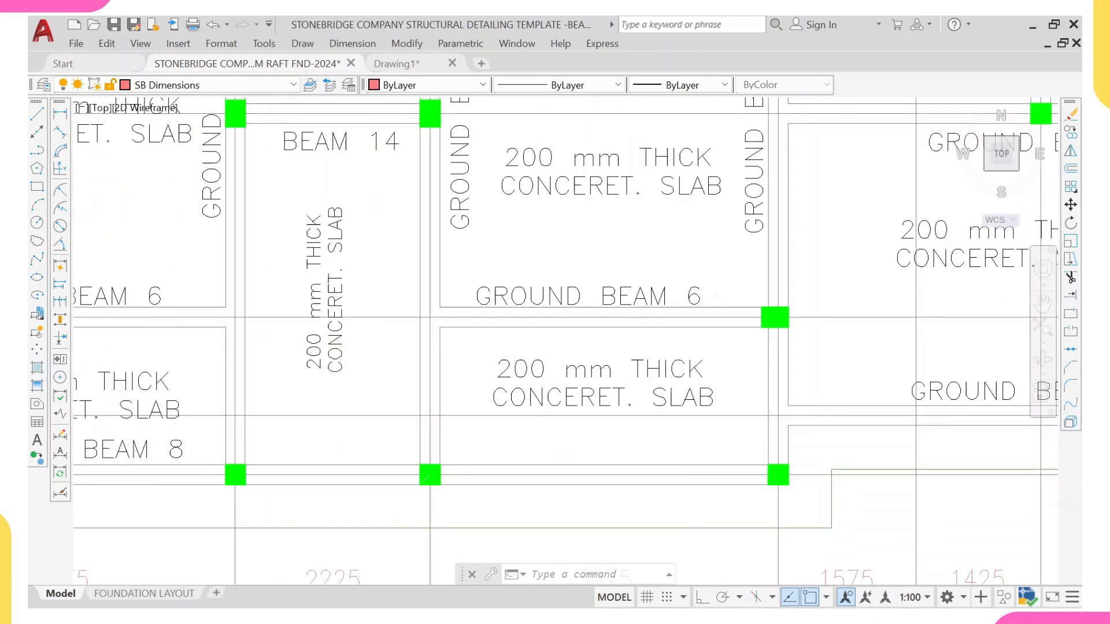
{"action": "middle_click_drag", "start_coordinate": [482, 226], "coordinate": [515, 271]}
{"action": "scroll", "coordinate": [636, 272], "scroll_direction": "up", "scroll_amount": 4}
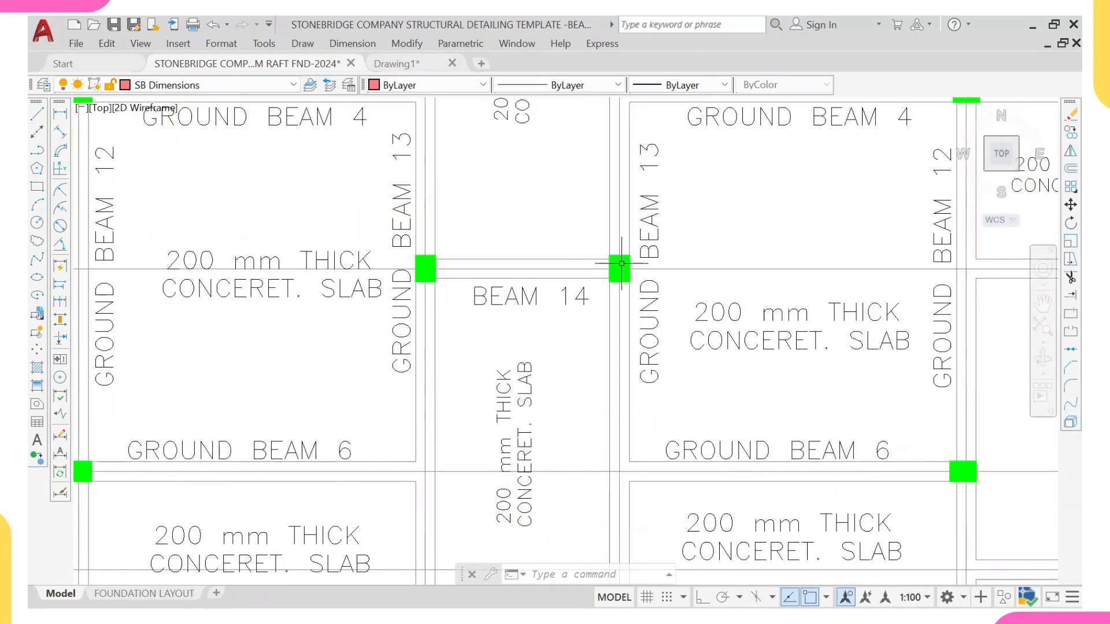
{"action": "left_click", "coordinate": [598, 234]}
{"action": "left_click", "coordinate": [665, 309]}
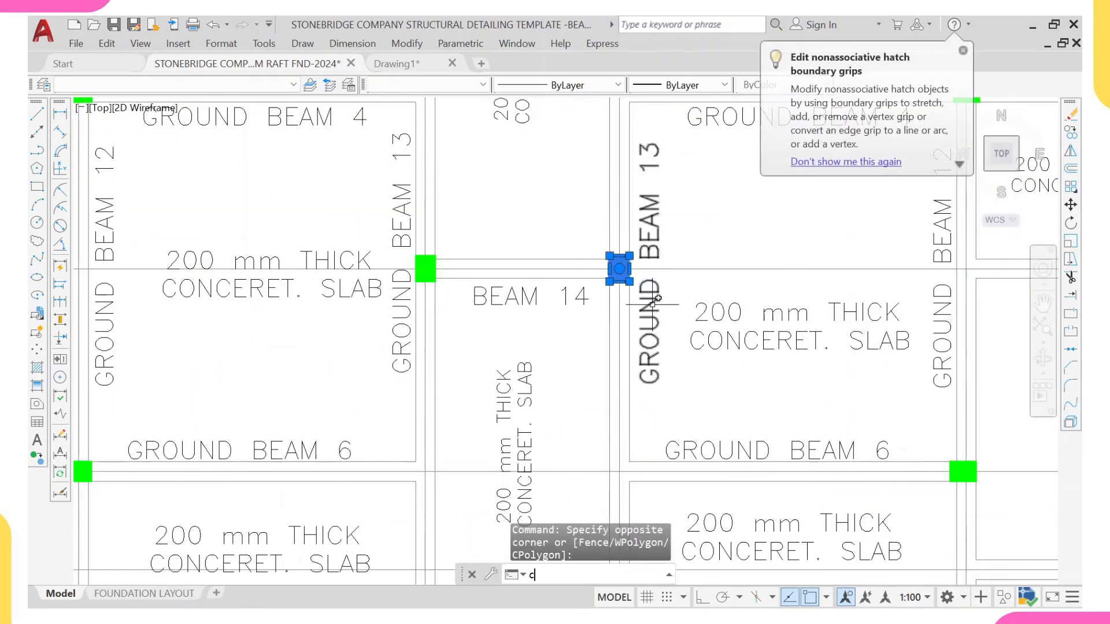
{"action": "type", "text": "co"}
{"action": "key", "text": "Return"}
{"action": "scroll", "coordinate": [618, 255], "scroll_direction": "up", "scroll_amount": 4}
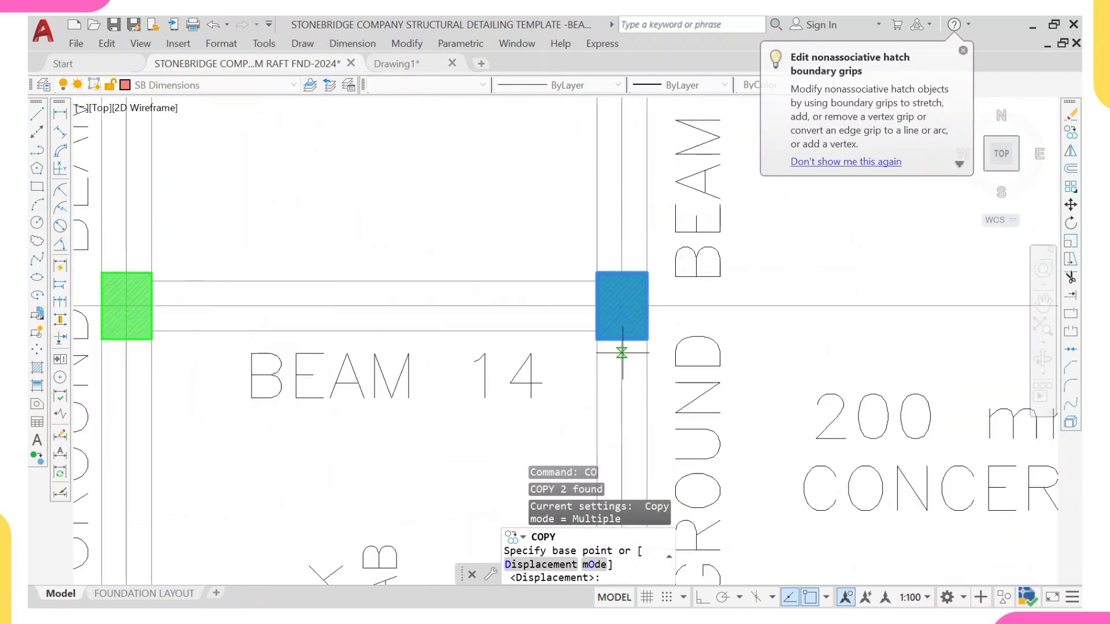
{"action": "left_click", "coordinate": [630, 330]}
{"action": "scroll", "coordinate": [630, 330], "scroll_direction": "down", "scroll_amount": 6}
{"action": "scroll", "coordinate": [775, 286], "scroll_direction": "up", "scroll_amount": 6}
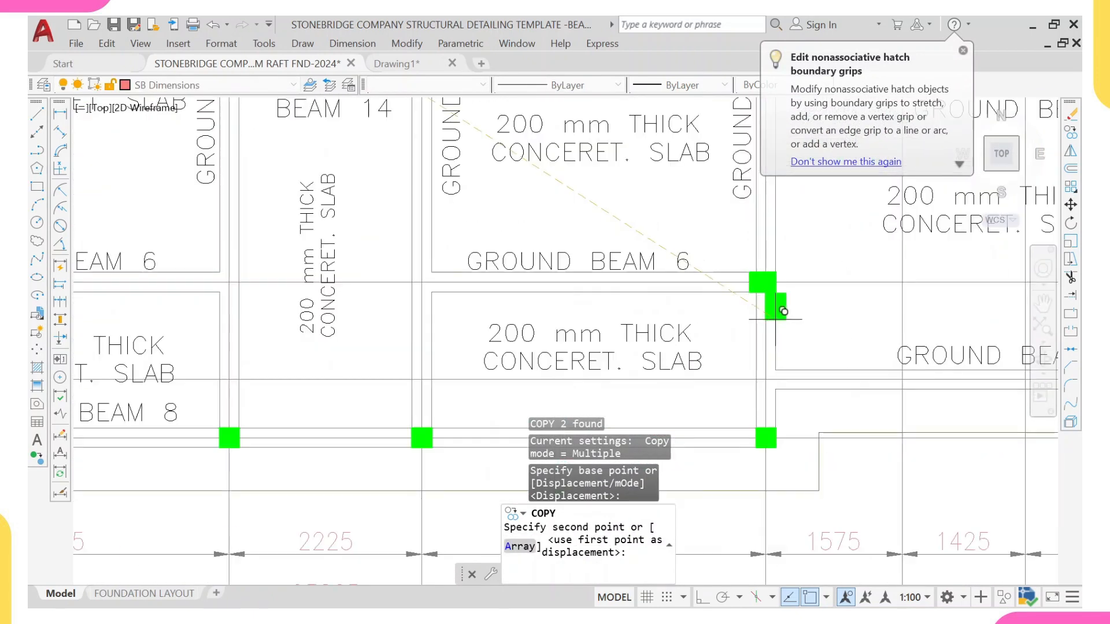
{"action": "scroll", "coordinate": [780, 286], "scroll_direction": "up", "scroll_amount": 4}
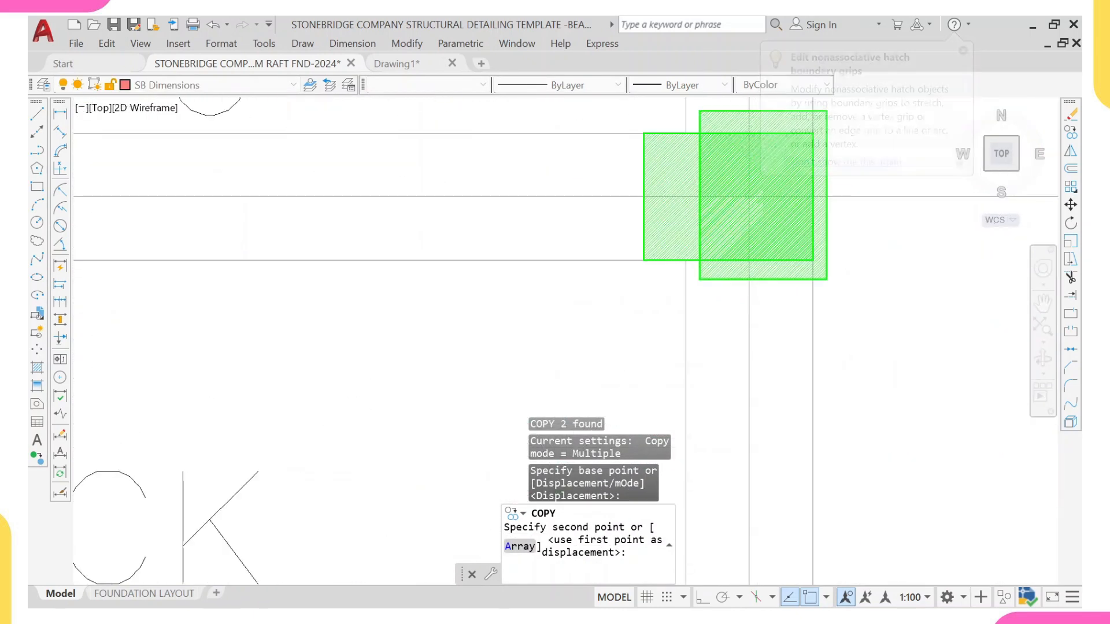
{"action": "left_click", "coordinate": [745, 260]}
{"action": "scroll", "coordinate": [744, 249], "scroll_direction": "down", "scroll_amount": 5}
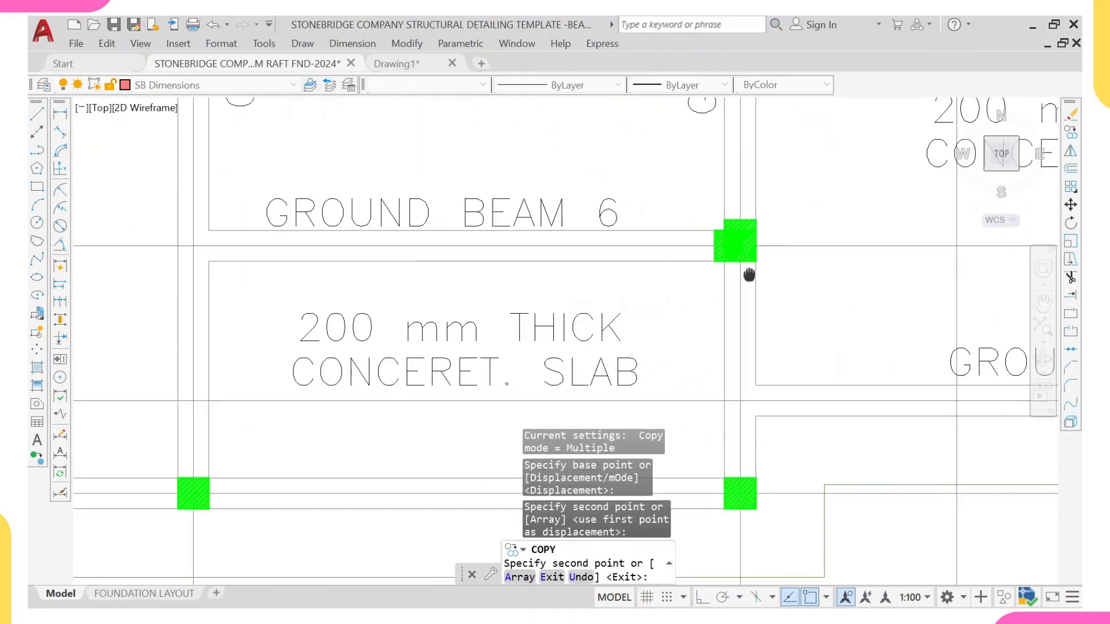
{"action": "scroll", "coordinate": [746, 278], "scroll_direction": "up", "scroll_amount": 2}
{"action": "key", "text": "Return"}
{"action": "scroll", "coordinate": [734, 307], "scroll_direction": "up", "scroll_amount": 6}
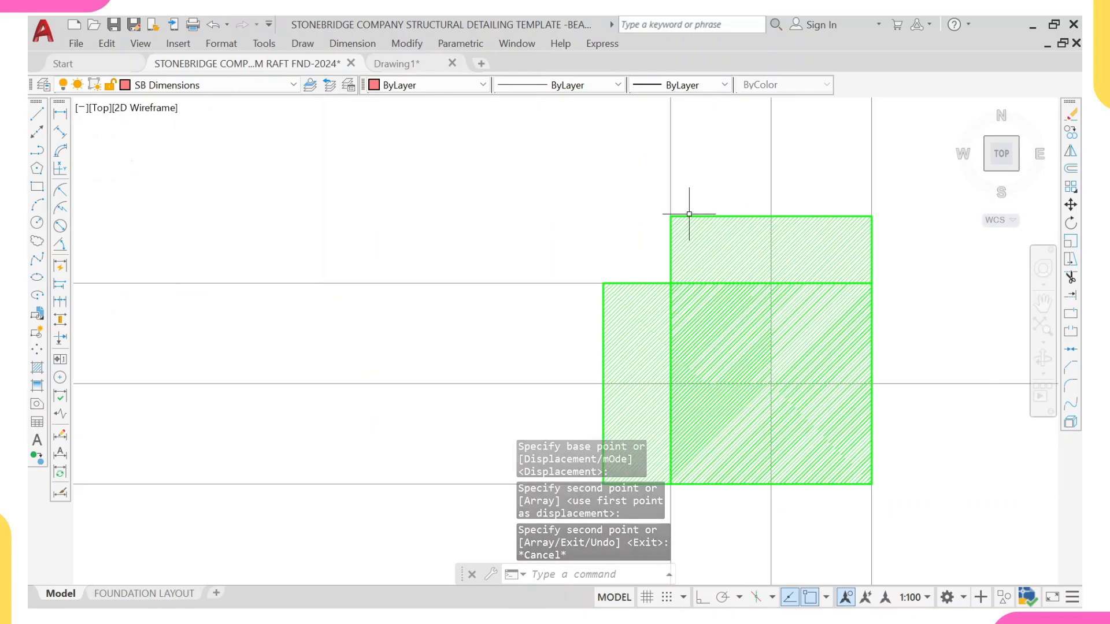
Step: Reposition the copied column hatch onto the Ground Beam 6 junction at grid 8, grid E
{"action": "left_click", "coordinate": [873, 338]}
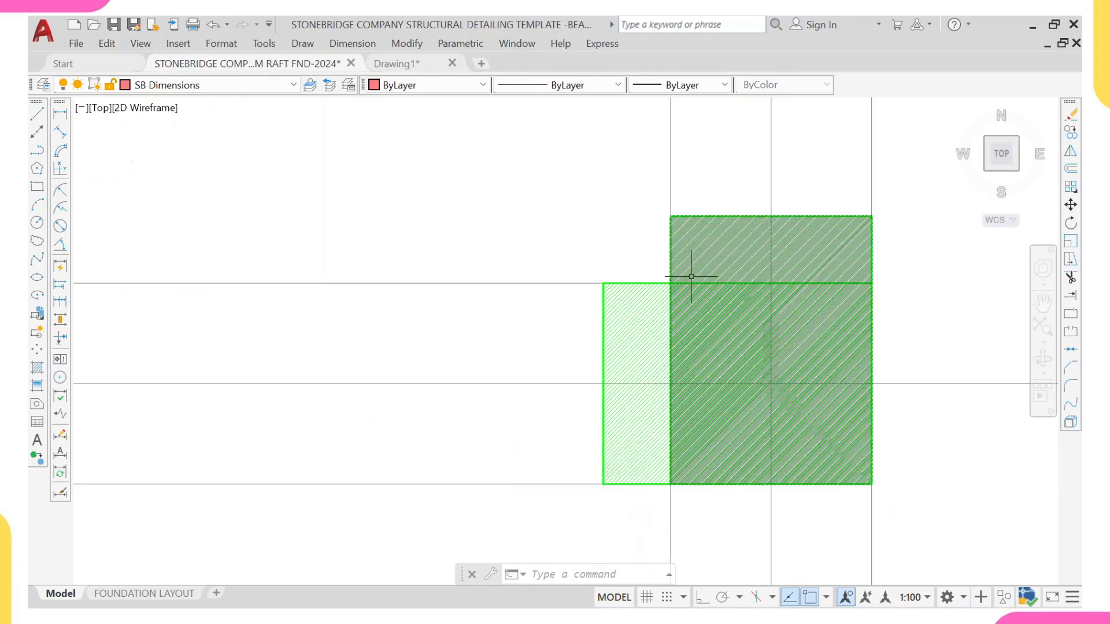
{"action": "scroll", "coordinate": [733, 280], "scroll_direction": "down", "scroll_amount": 8}
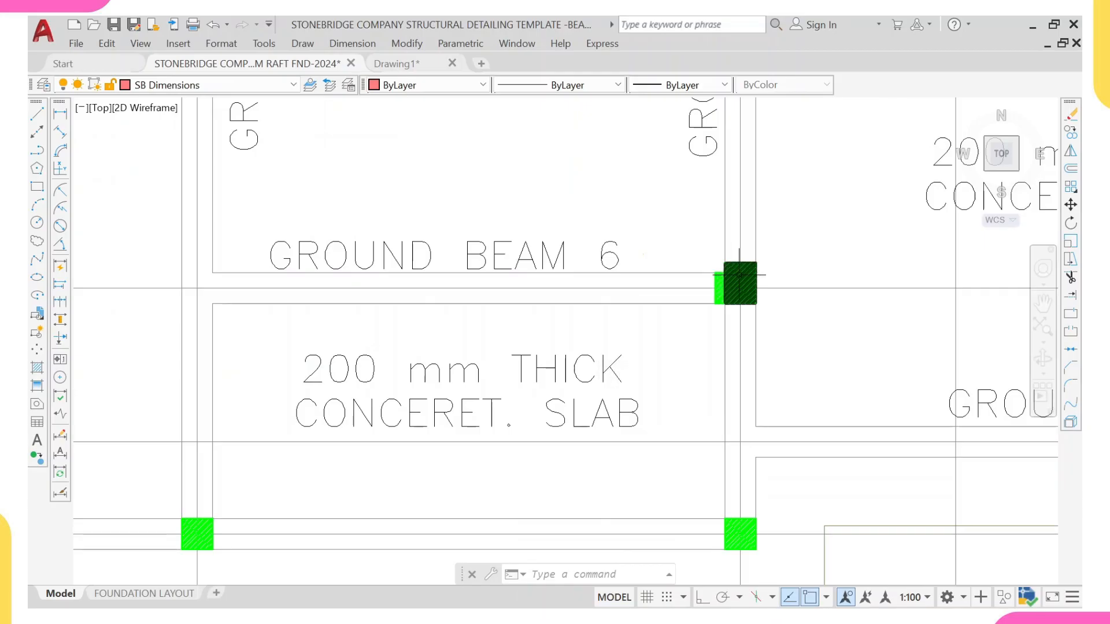
{"action": "key", "text": "Escape"}
{"action": "middle_click_drag", "start_coordinate": [712, 286], "coordinate": [666, 315]}
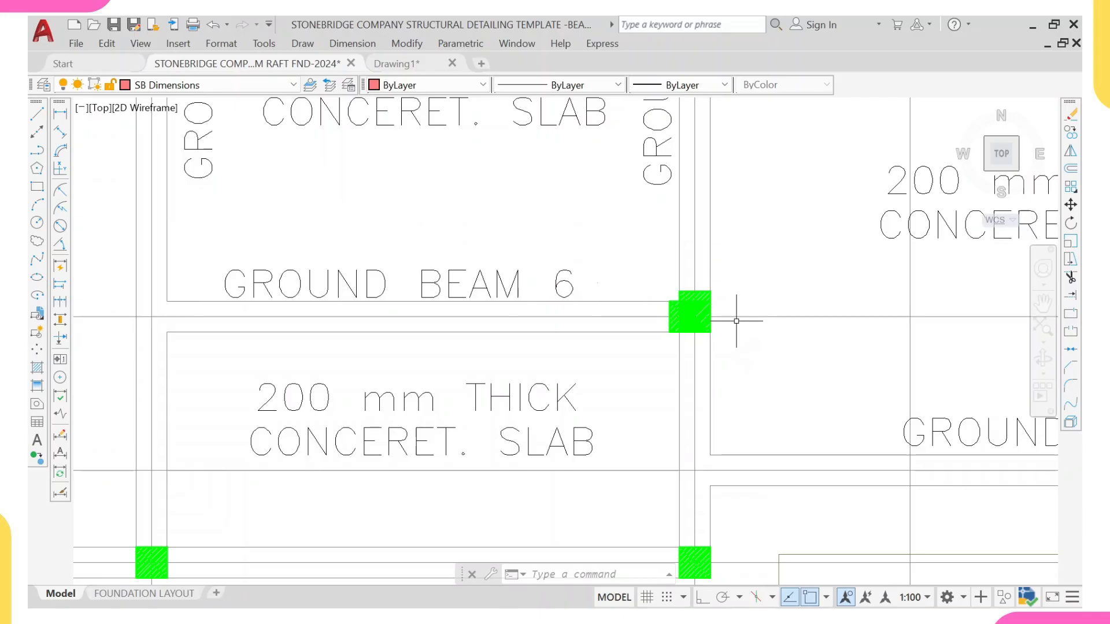
{"action": "scroll", "coordinate": [713, 317], "scroll_direction": "up", "scroll_amount": 4}
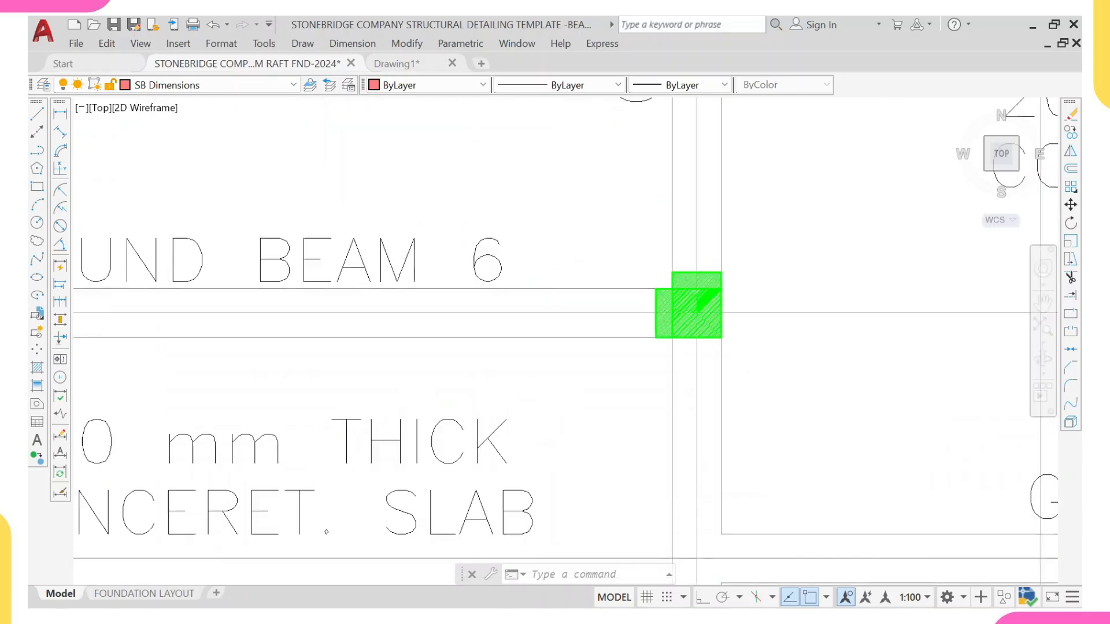
{"action": "middle_click_drag", "start_coordinate": [648, 252], "coordinate": [627, 260]}
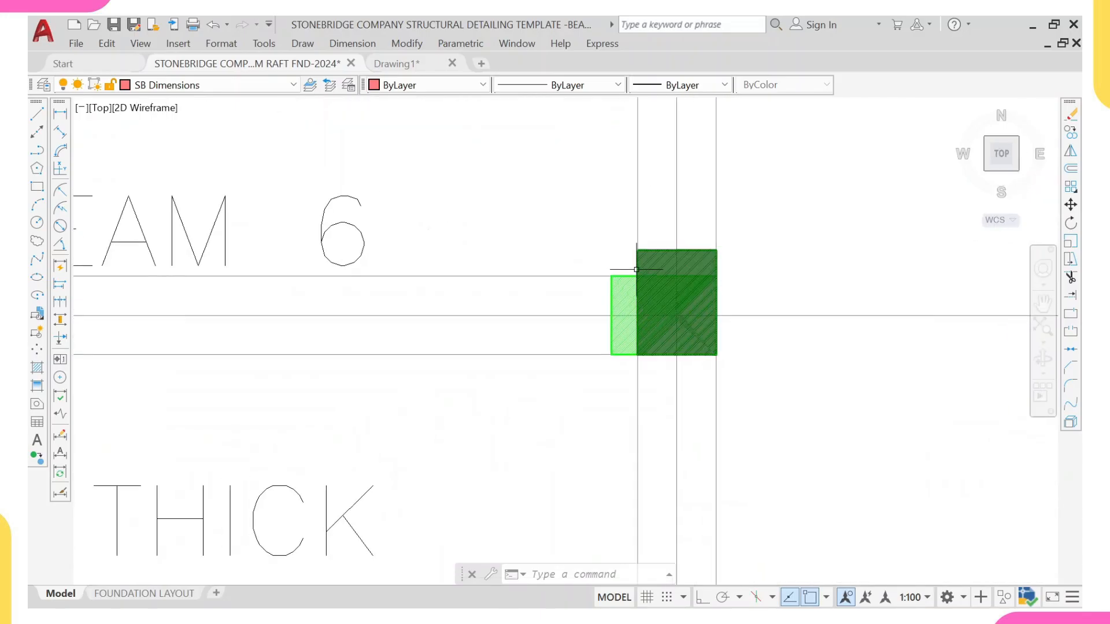
{"action": "scroll", "coordinate": [606, 300], "scroll_direction": "down", "scroll_amount": 5}
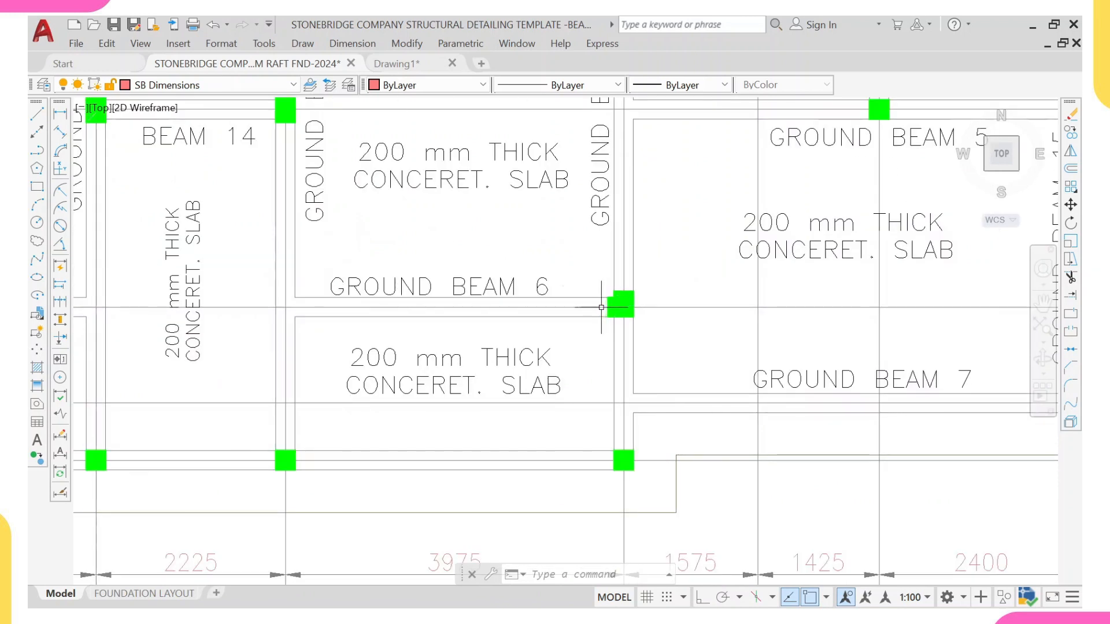
{"action": "middle_click_drag", "start_coordinate": [589, 304], "coordinate": [524, 330]}
Step: Delete the duplicate column hatch selected around the grid 8 junctions
{"action": "scroll", "coordinate": [522, 326], "scroll_direction": "down", "scroll_amount": 5}
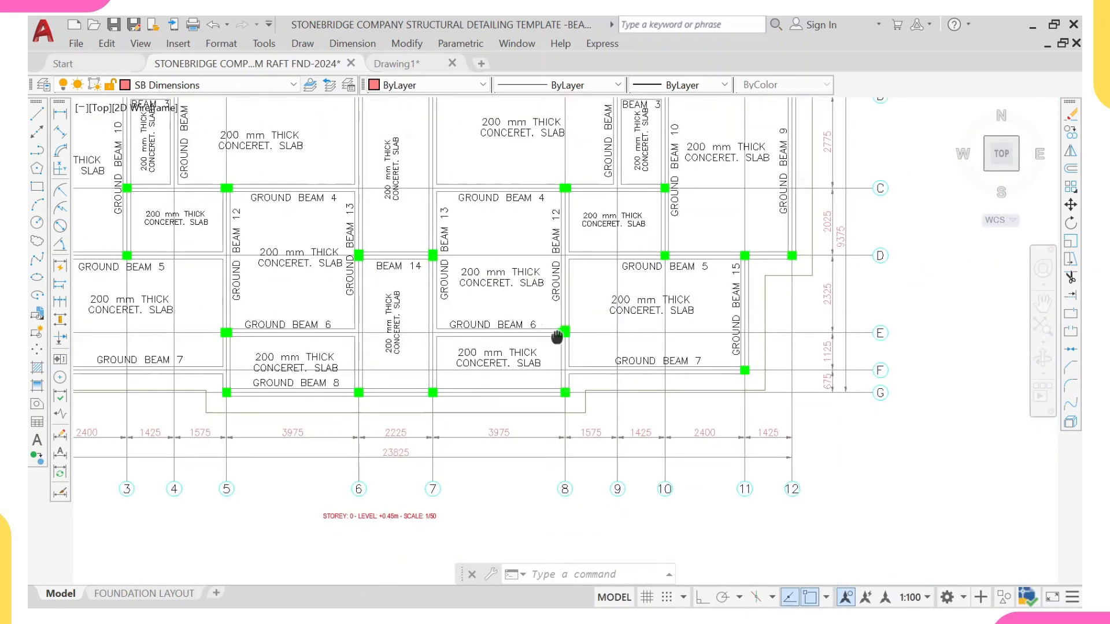
{"action": "scroll", "coordinate": [529, 335], "scroll_direction": "up", "scroll_amount": 2}
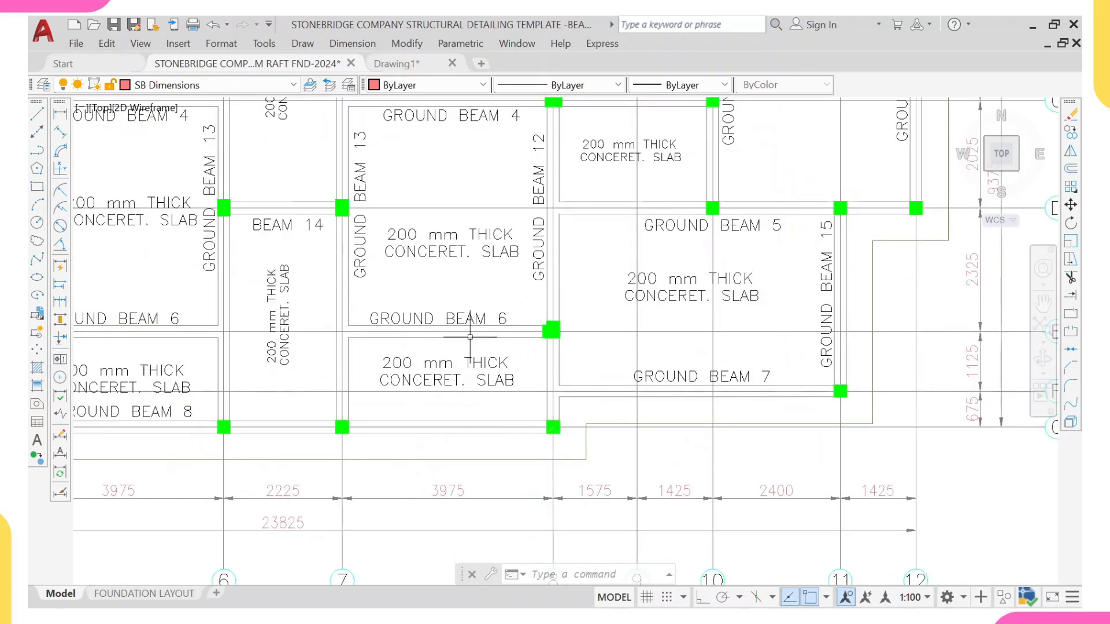
{"action": "scroll", "coordinate": [542, 331], "scroll_direction": "up", "scroll_amount": 5}
{"action": "scroll", "coordinate": [546, 325], "scroll_direction": "down", "scroll_amount": 3}
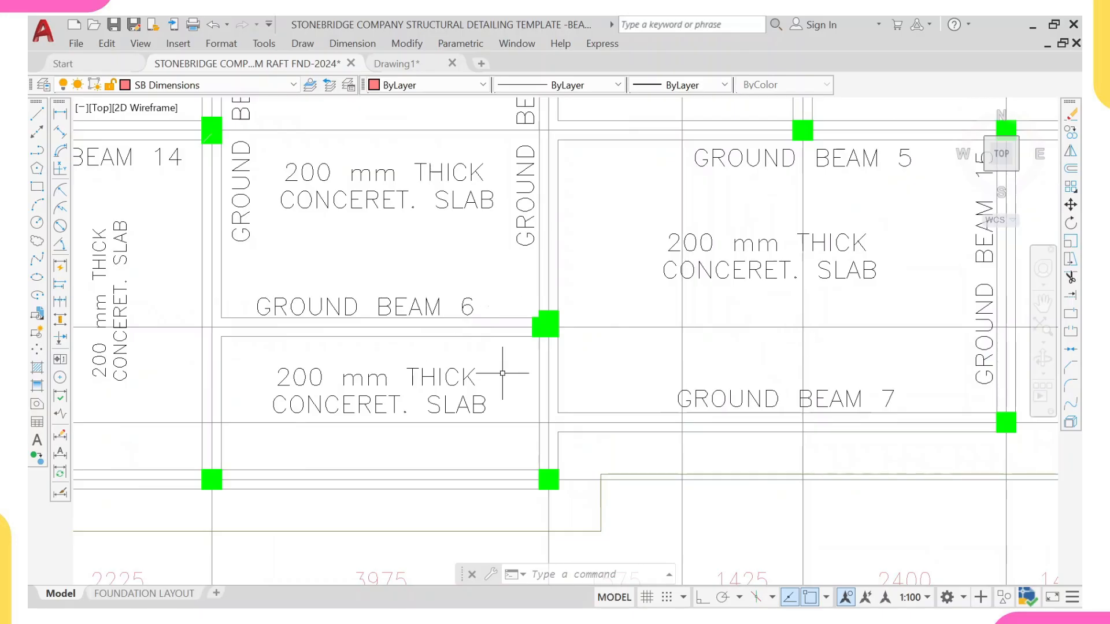
{"action": "left_click", "coordinate": [595, 327]}
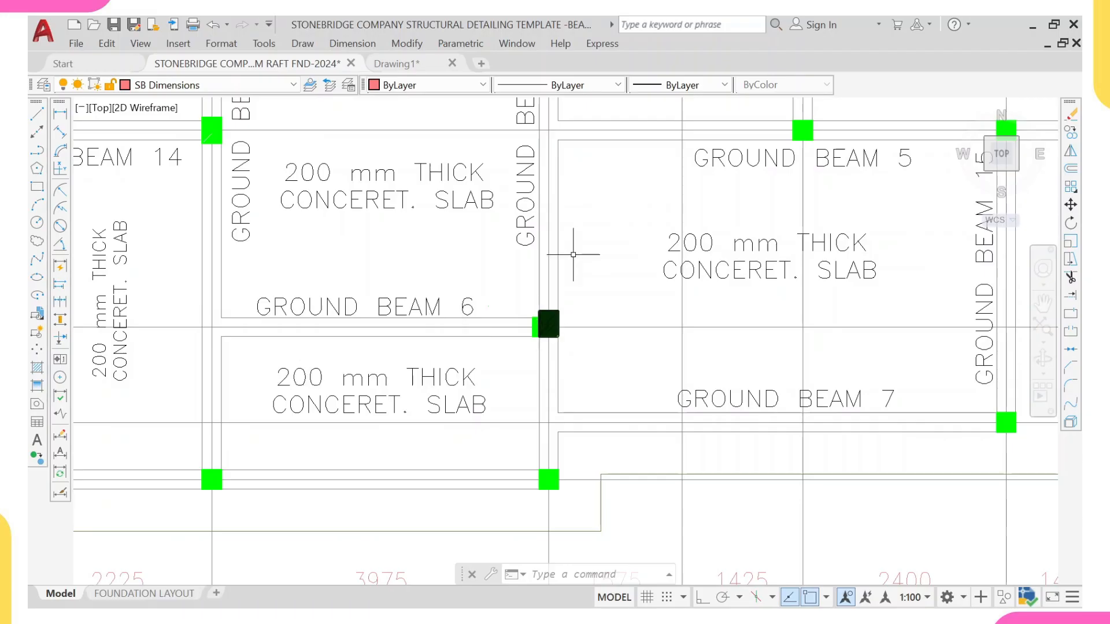
{"action": "scroll", "coordinate": [570, 346], "scroll_direction": "down", "scroll_amount": 3}
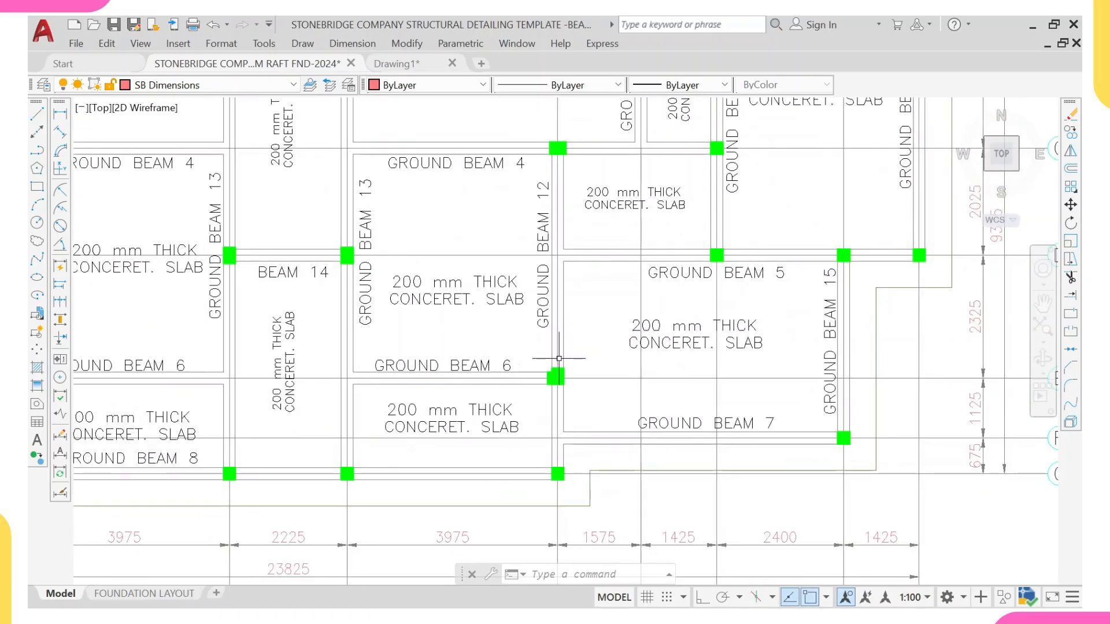
{"action": "left_click", "coordinate": [563, 439]}
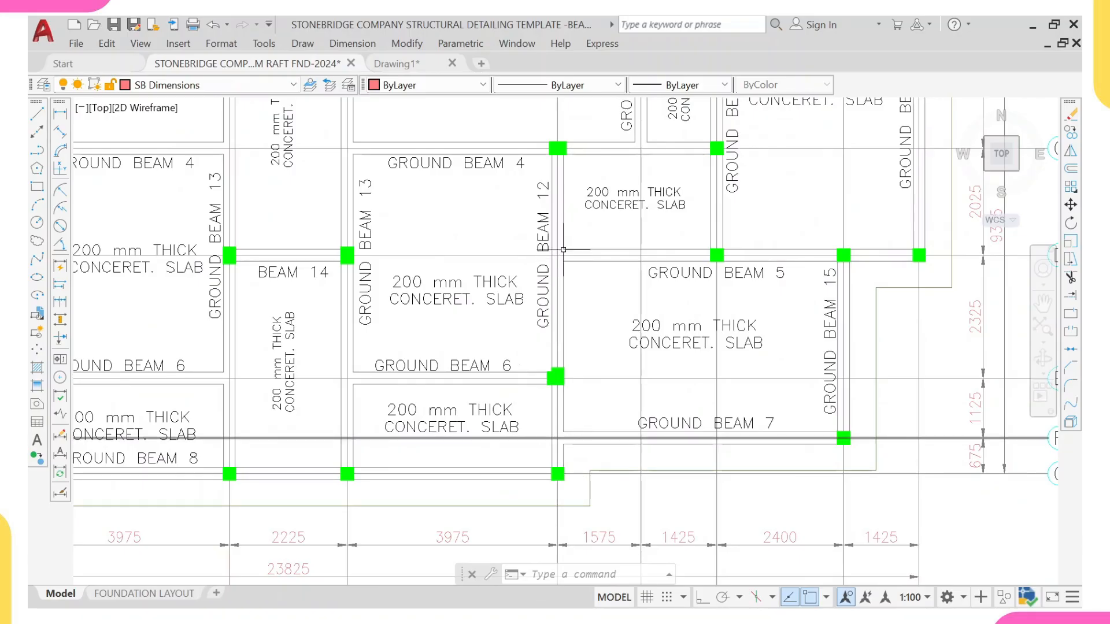
{"action": "key", "text": "Delete"}
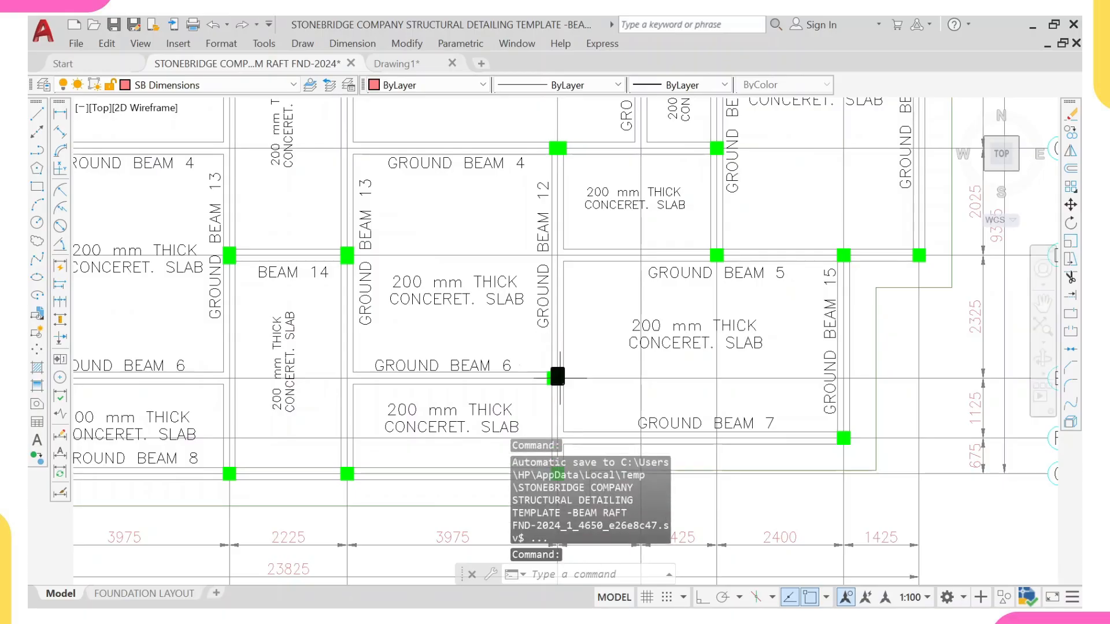
{"action": "middle_click_drag", "start_coordinate": [553, 375], "coordinate": [558, 313]}
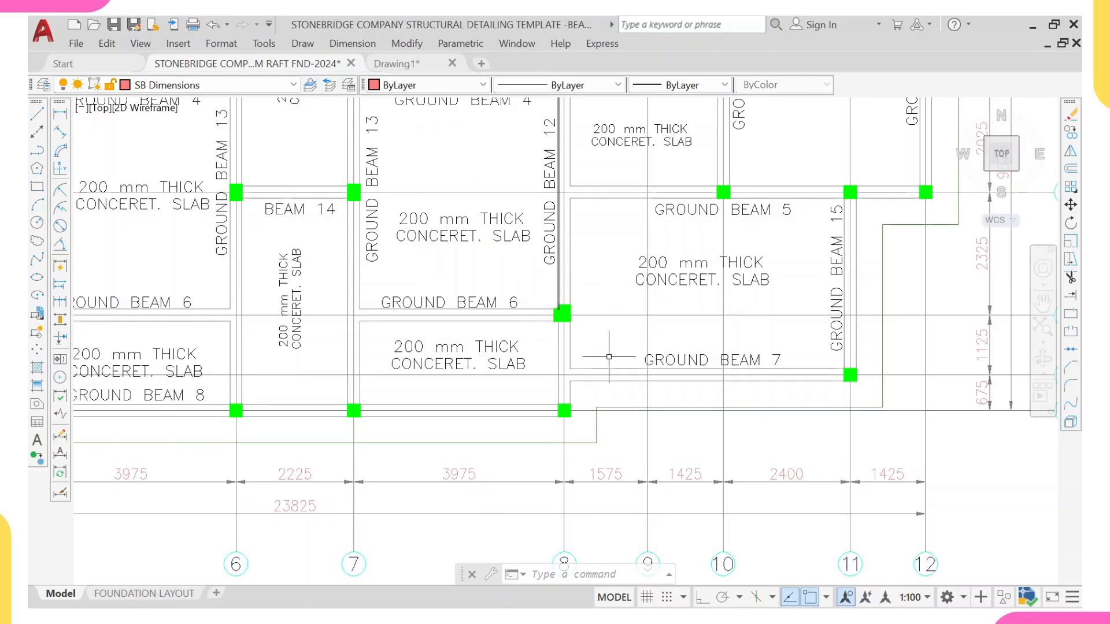
Step: Add a linear dimension across the slab panel below Ground Beam 6 between grids 7 and 8
{"action": "left_click", "coordinate": [61, 113]}
{"action": "scroll", "coordinate": [564, 313], "scroll_direction": "up", "scroll_amount": 2}
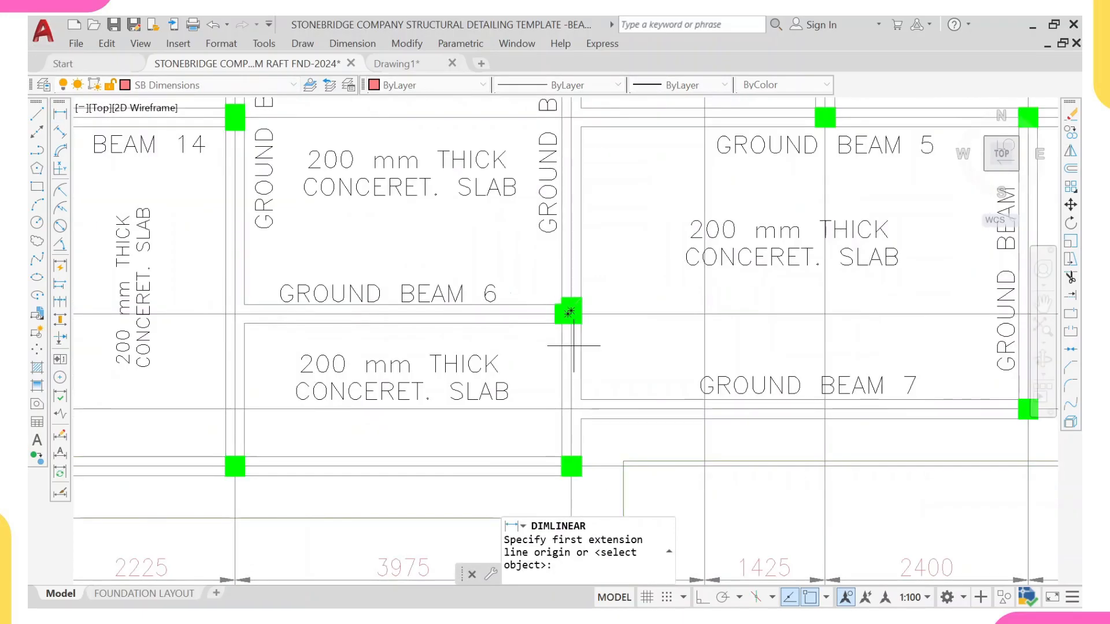
{"action": "left_click", "coordinate": [571, 338]}
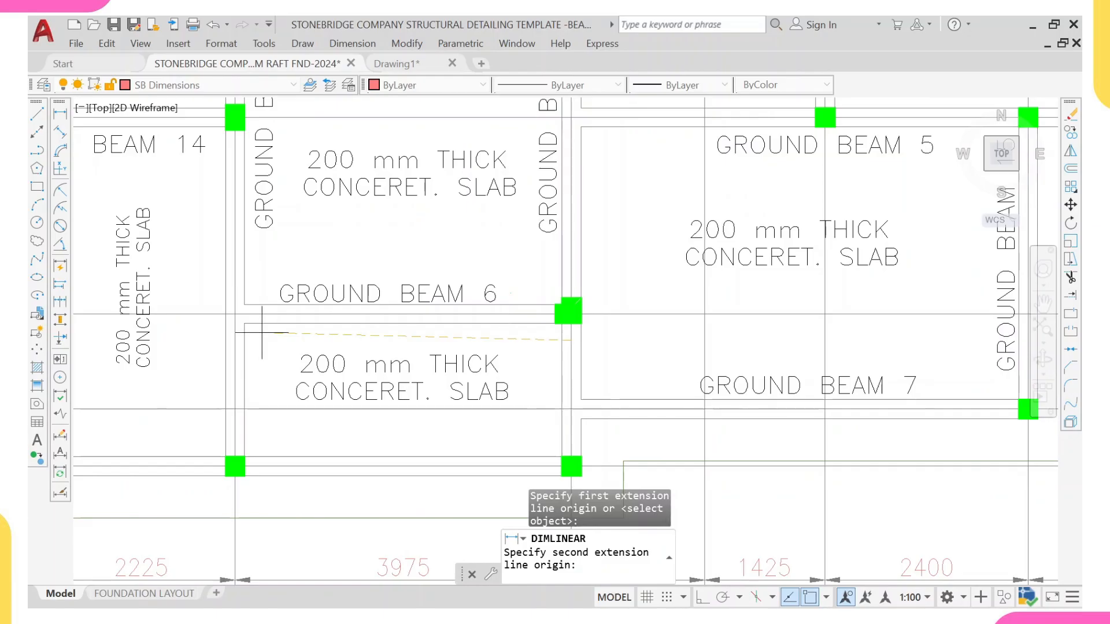
{"action": "left_click", "coordinate": [235, 341]}
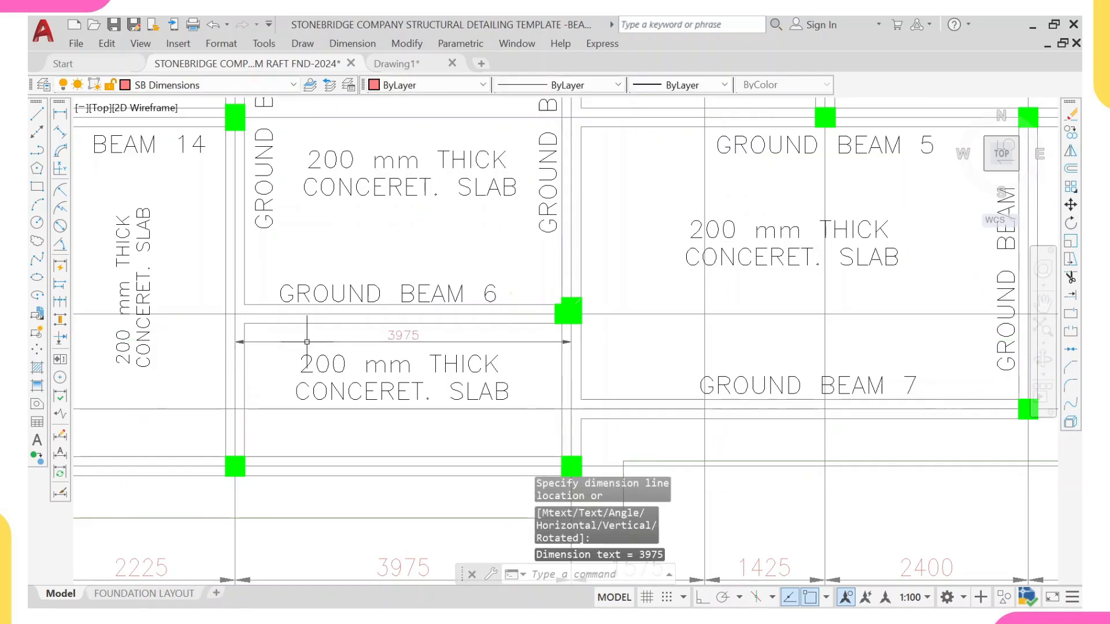
{"action": "right_click", "coordinate": [506, 254]}
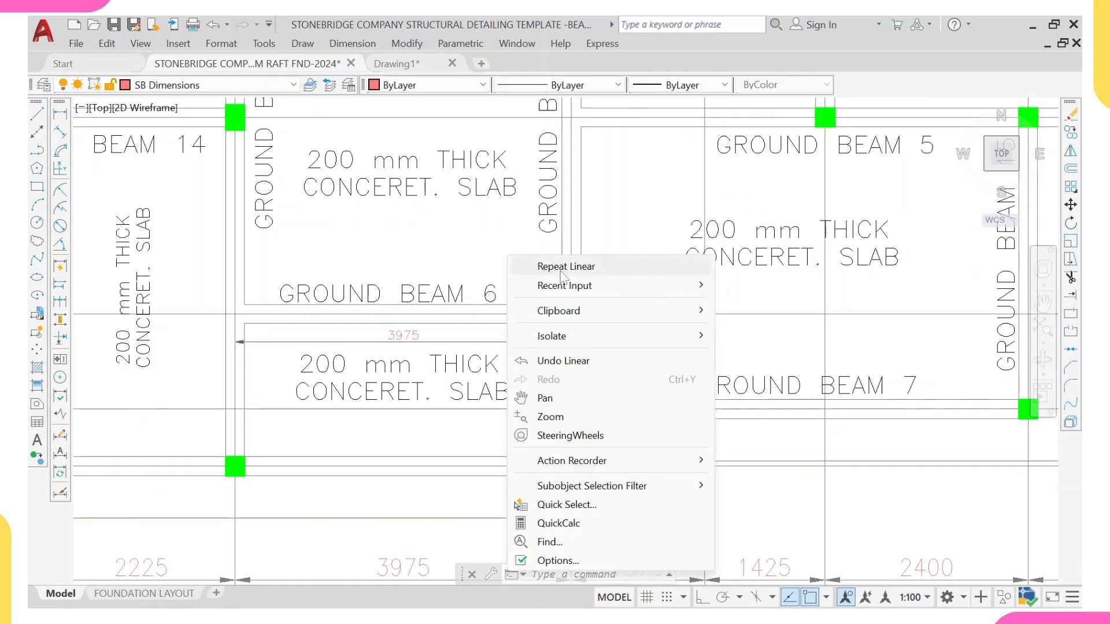
Step: Add a vertical linear dimension along grid 8 from the Ground Beam 6 junction up to Ground Beam 4
{"action": "left_click", "coordinate": [561, 267]}
{"action": "left_click", "coordinate": [573, 312]}
{"action": "scroll", "coordinate": [611, 181], "scroll_direction": "down", "scroll_amount": 3}
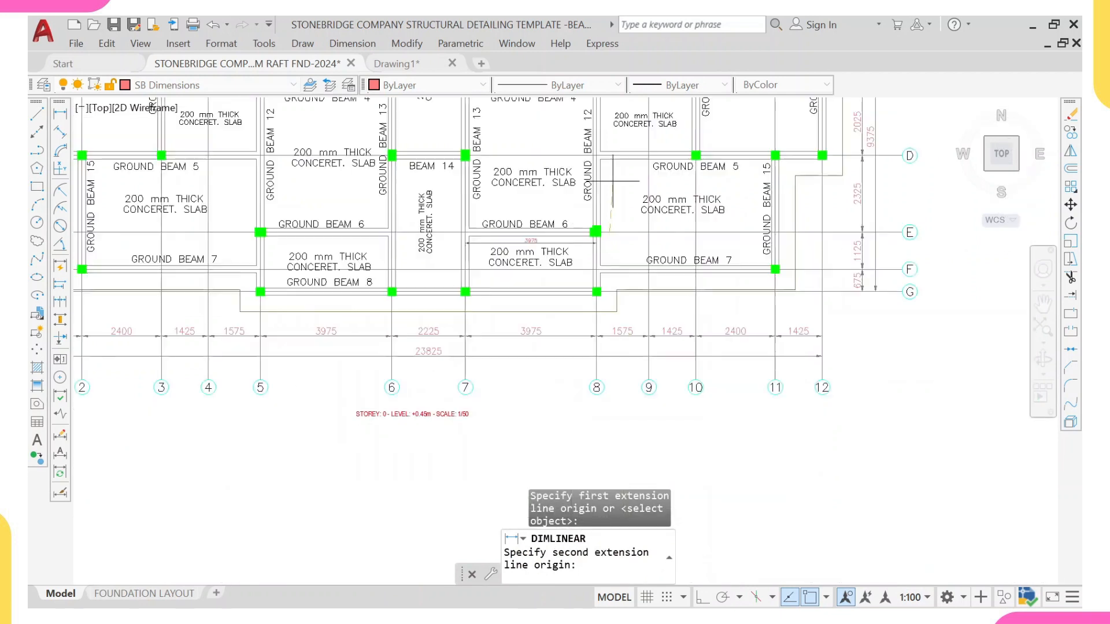
{"action": "middle_click_drag", "start_coordinate": [613, 176], "coordinate": [598, 275]}
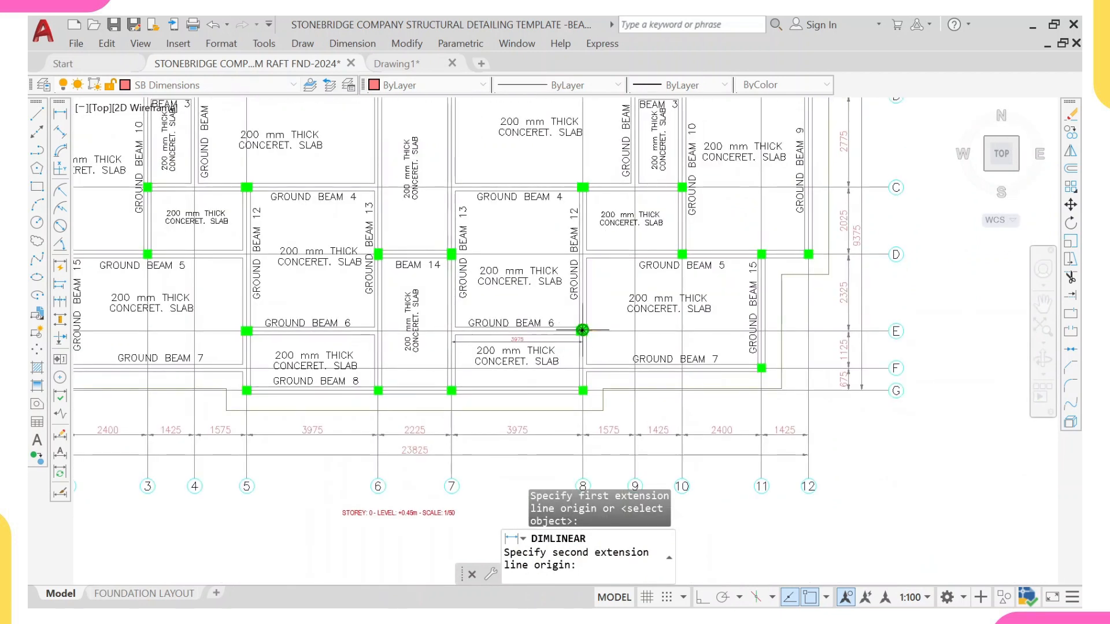
{"action": "scroll", "coordinate": [593, 185], "scroll_direction": "up", "scroll_amount": 5}
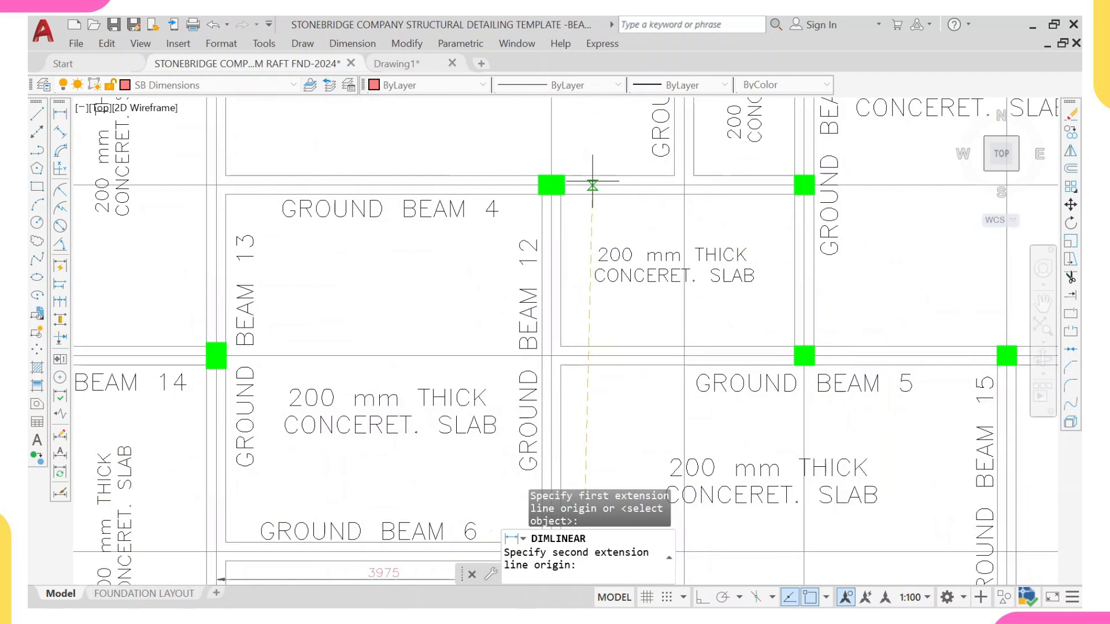
{"action": "left_click", "coordinate": [592, 185]}
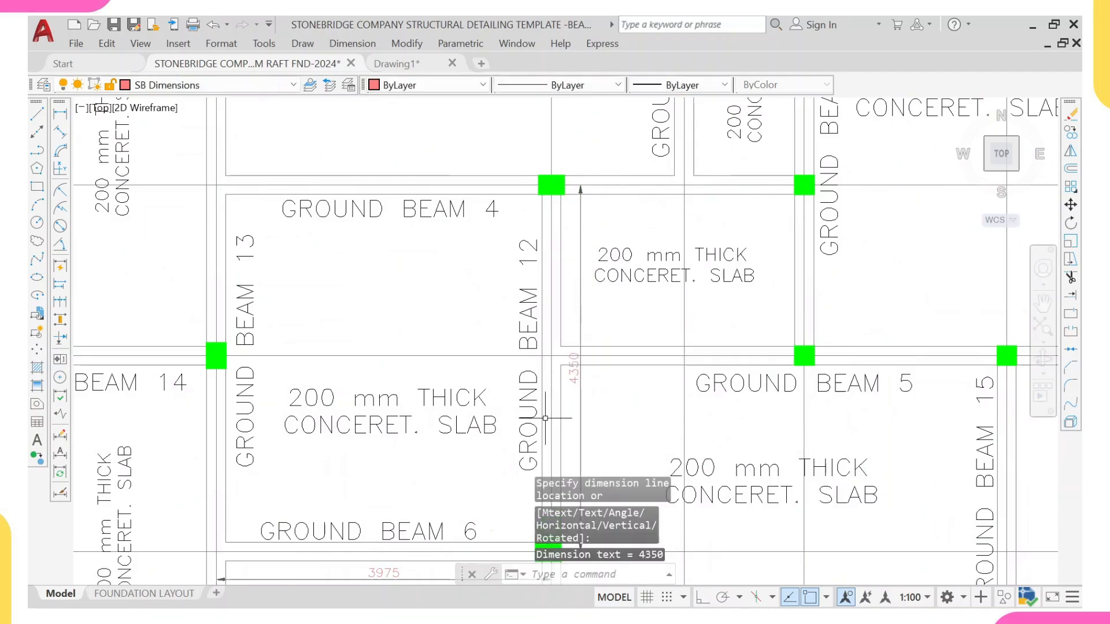
{"action": "scroll", "coordinate": [545, 417], "scroll_direction": "down", "scroll_amount": 5}
{"action": "scroll", "coordinate": [565, 247], "scroll_direction": "up", "scroll_amount": 1}
{"action": "right_click", "coordinate": [586, 267]}
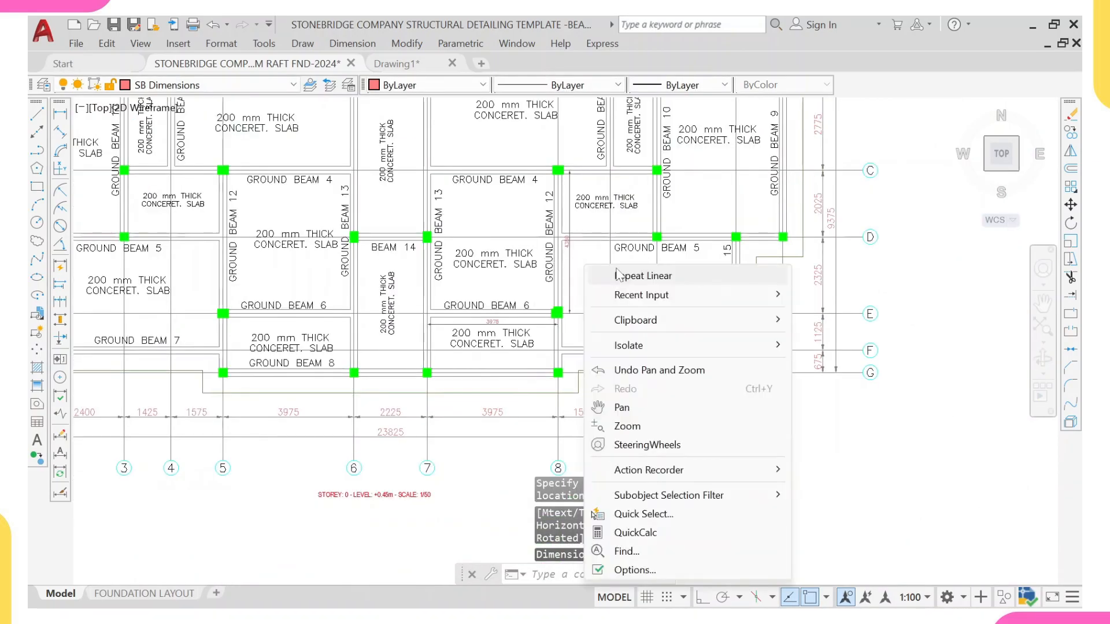
{"action": "left_click", "coordinate": [618, 275]}
Step: Add a vertical linear dimension along grid 8 from the Ground Beam 6 junction down to grid G
{"action": "scroll", "coordinate": [564, 312], "scroll_direction": "up", "scroll_amount": 2}
{"action": "left_click", "coordinate": [584, 310]}
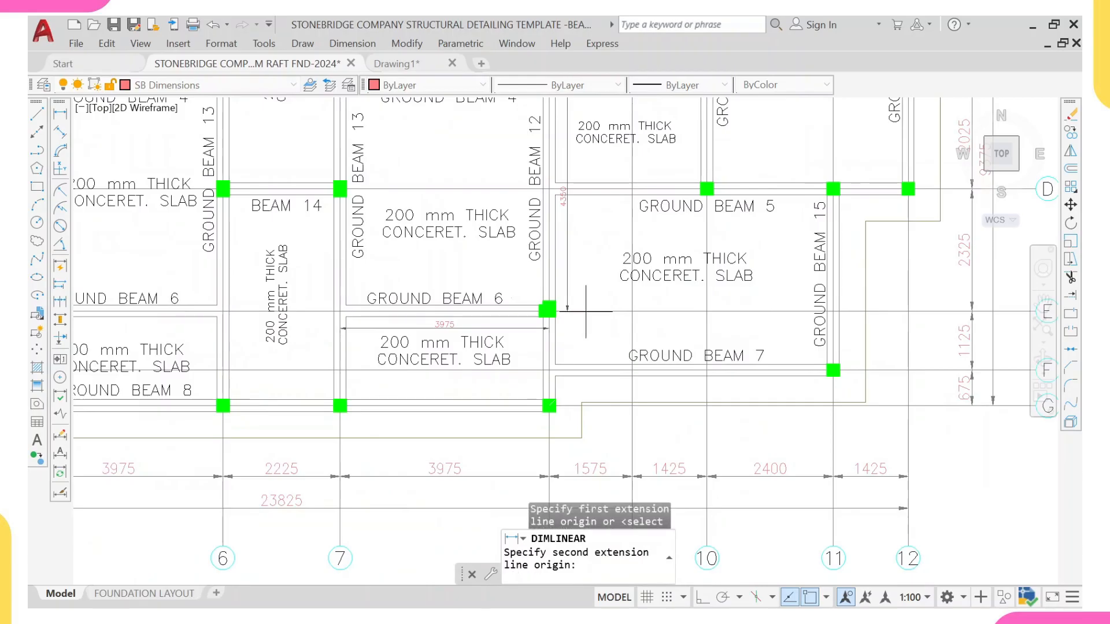
{"action": "left_click", "coordinate": [567, 406]}
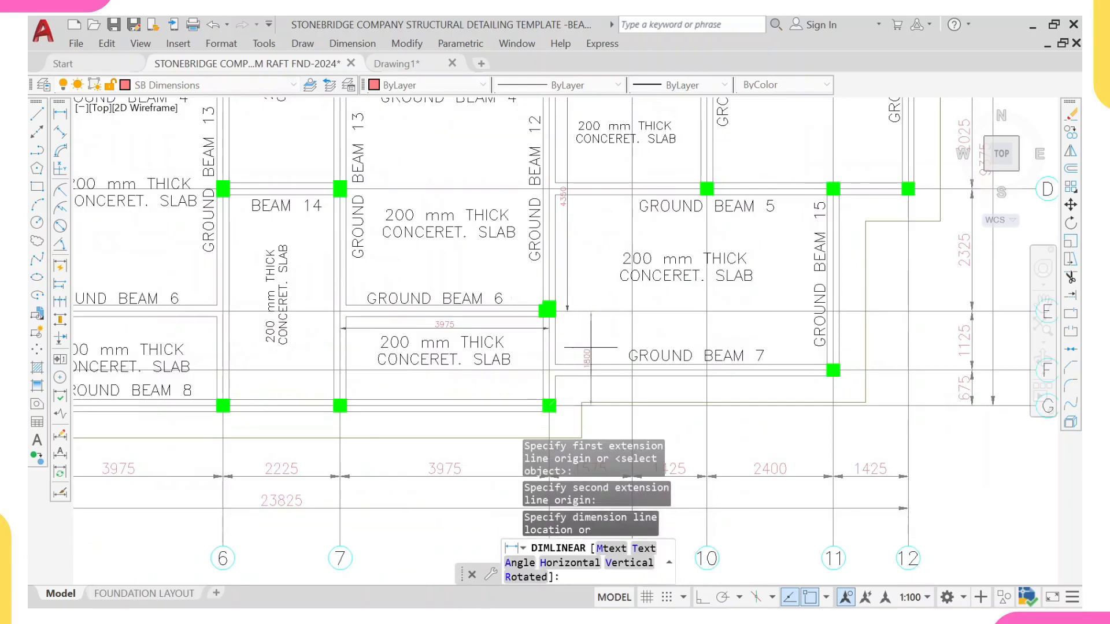
{"action": "left_click", "coordinate": [590, 347]}
{"action": "middle_click_drag", "start_coordinate": [428, 319], "coordinate": [417, 355]}
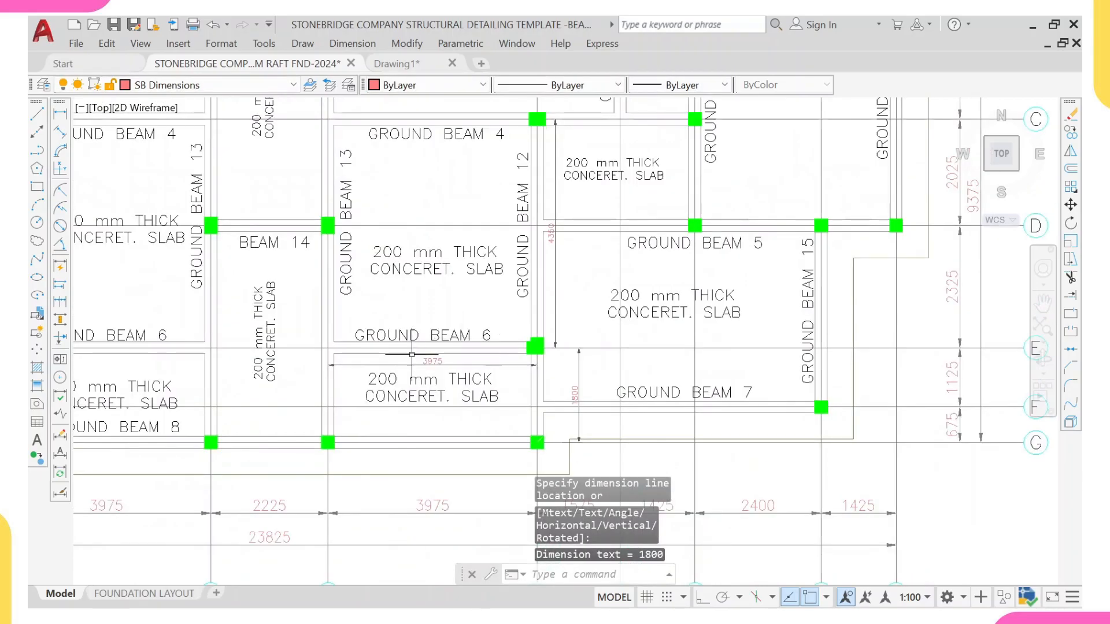
{"action": "middle_click_drag", "start_coordinate": [655, 349], "coordinate": [651, 368]}
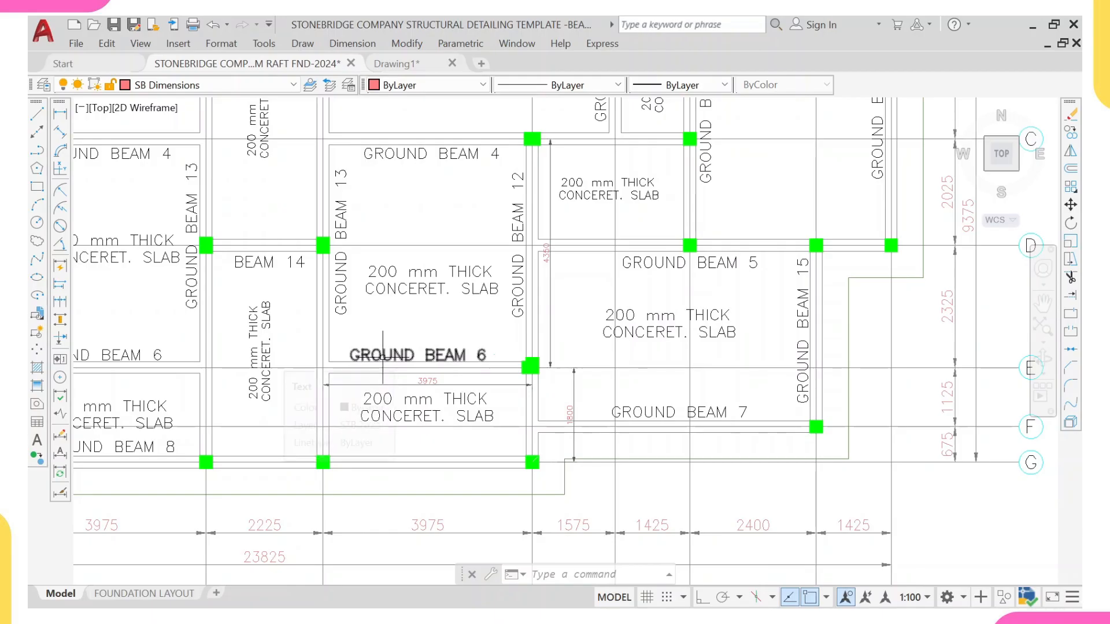
Step: In the Calculator app, subtract 1800 from 4350
{"action": "mouse_move", "coordinate": [382, 356]}
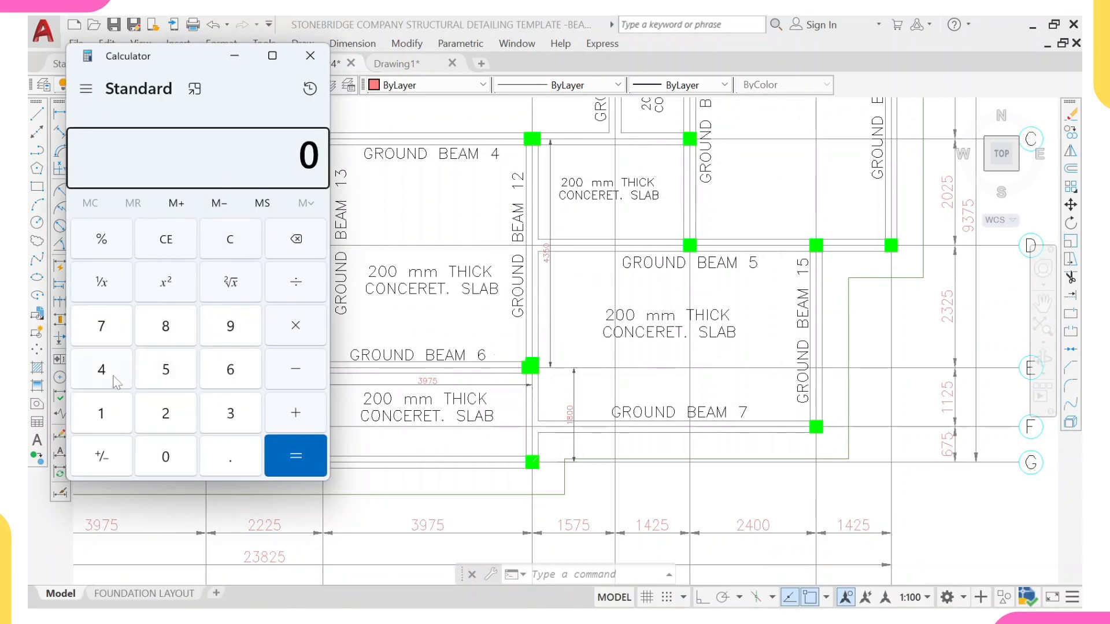
{"action": "left_click", "coordinate": [101, 370]}
{"action": "left_click", "coordinate": [215, 411]}
{"action": "left_click", "coordinate": [166, 370]}
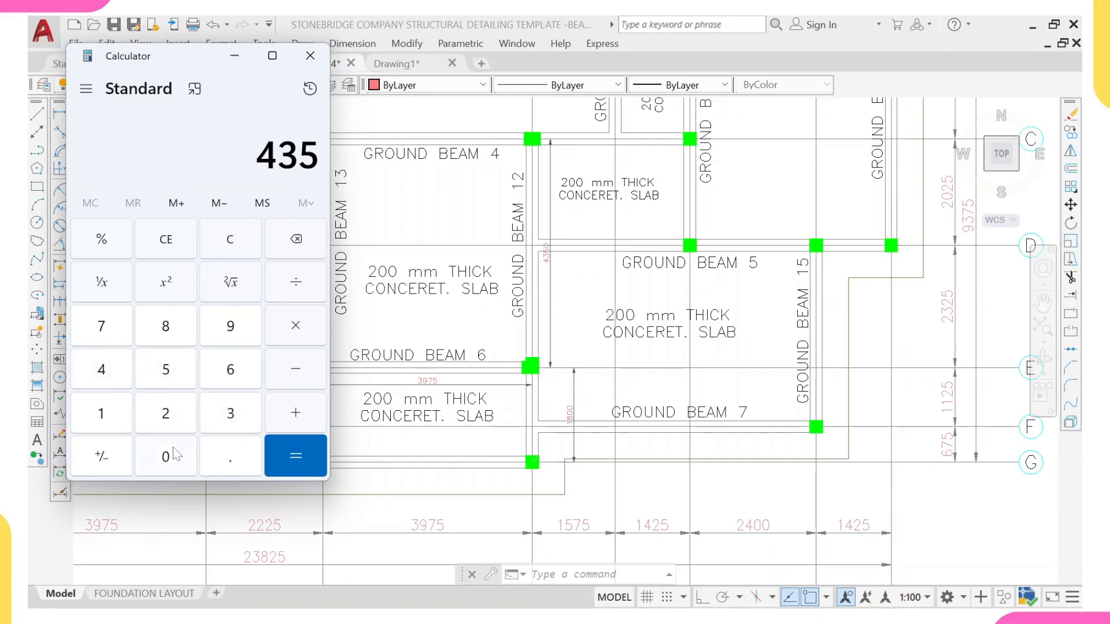
{"action": "left_click", "coordinate": [168, 455]}
{"action": "left_click", "coordinate": [297, 382]}
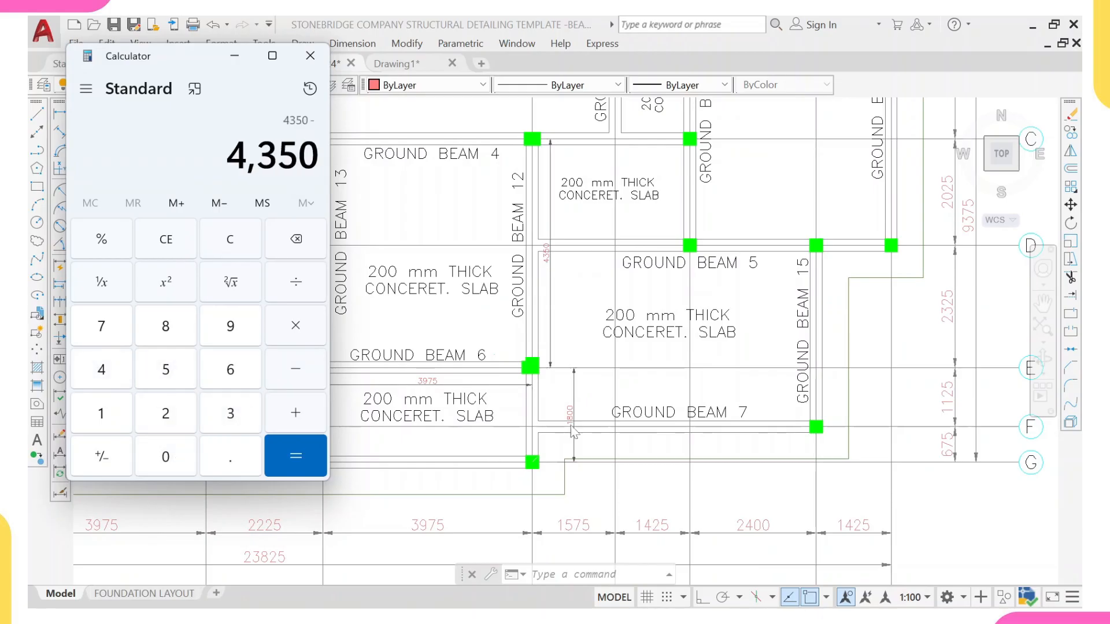
{"action": "left_click", "coordinate": [113, 412]}
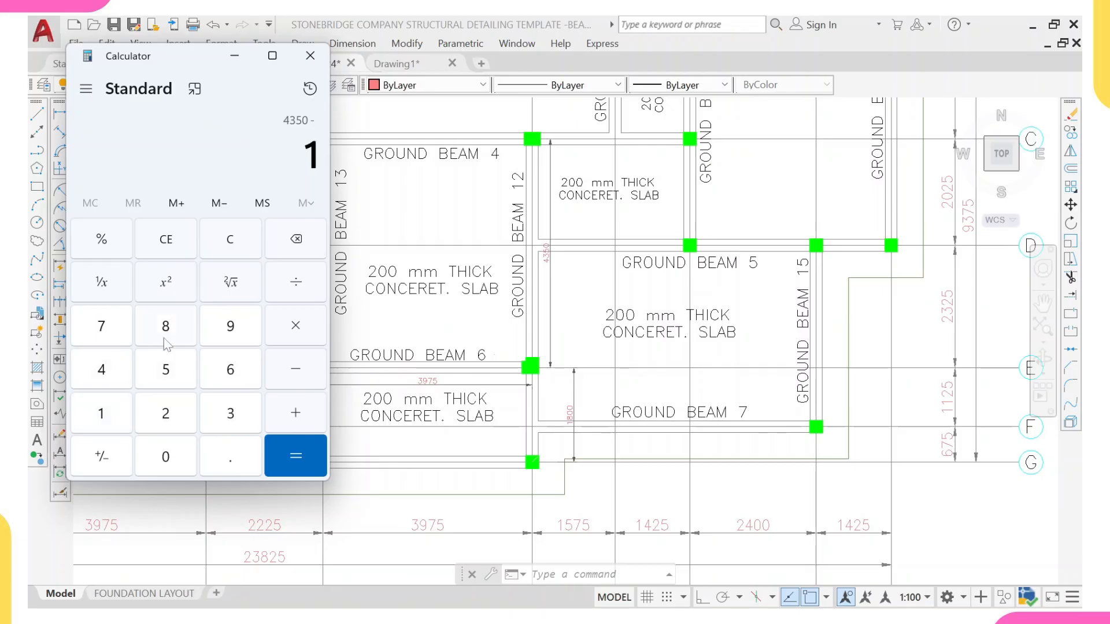
{"action": "left_click", "coordinate": [165, 333]}
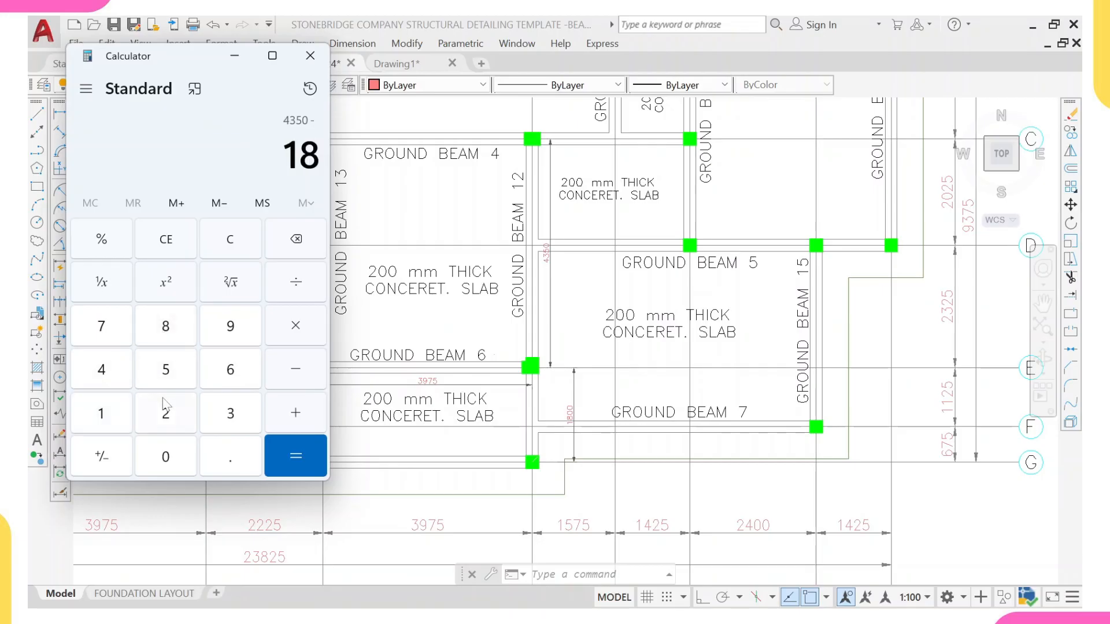
{"action": "double_click", "coordinate": [169, 457]}
{"action": "left_click", "coordinate": [292, 455]}
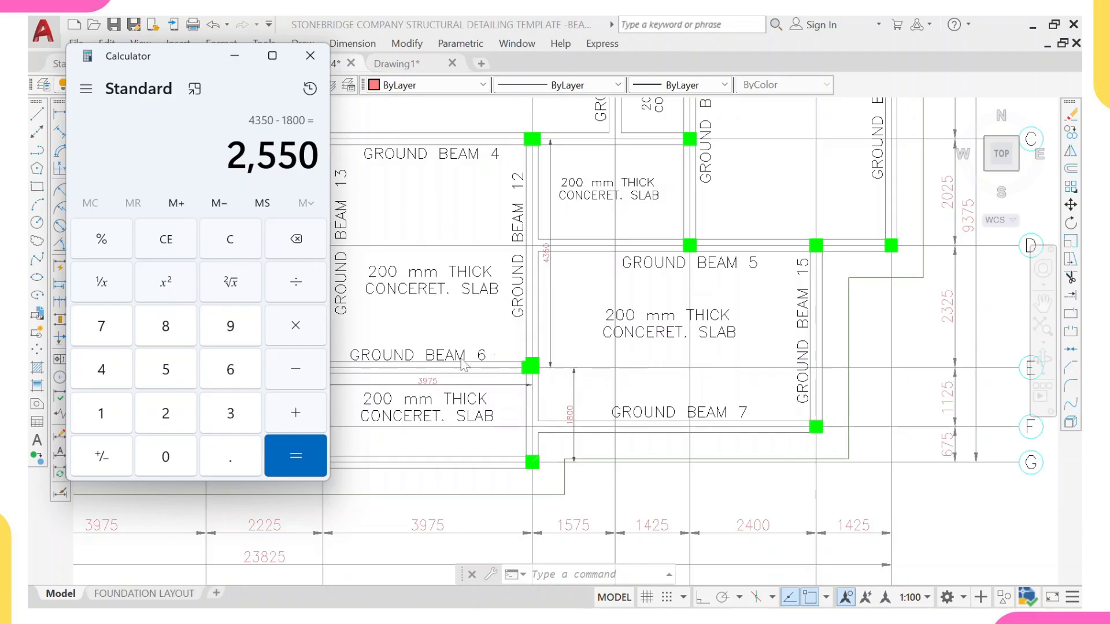
Step: Close the calculator and erase the duplicate column hatch at the Ground Beam 6 junction
{"action": "scroll", "coordinate": [520, 368], "scroll_direction": "up", "scroll_amount": 5}
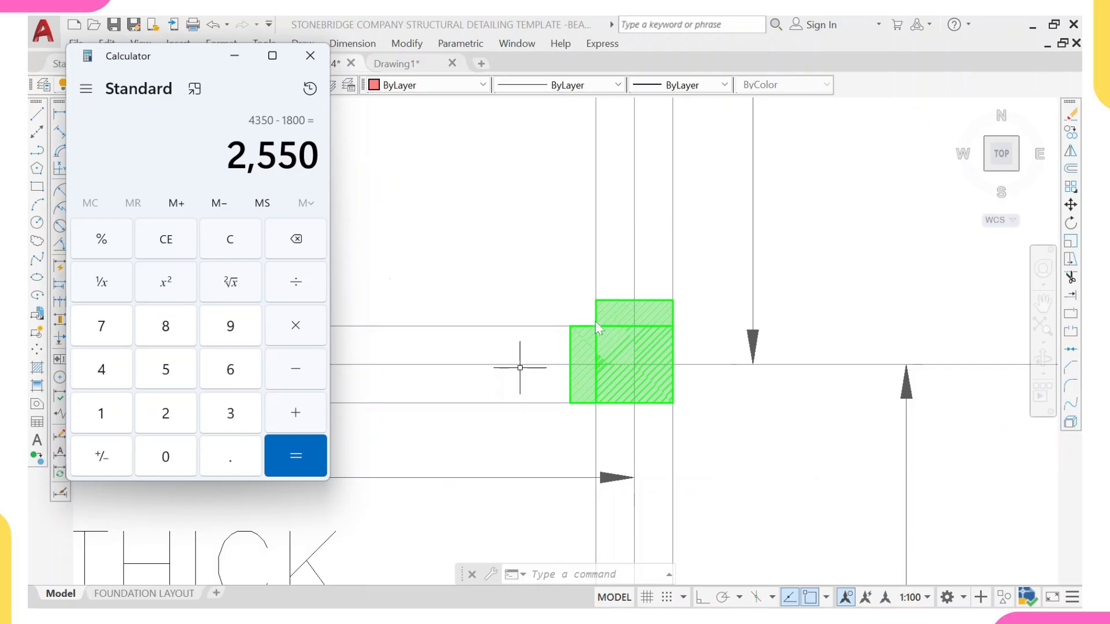
{"action": "key", "text": "Escape"}
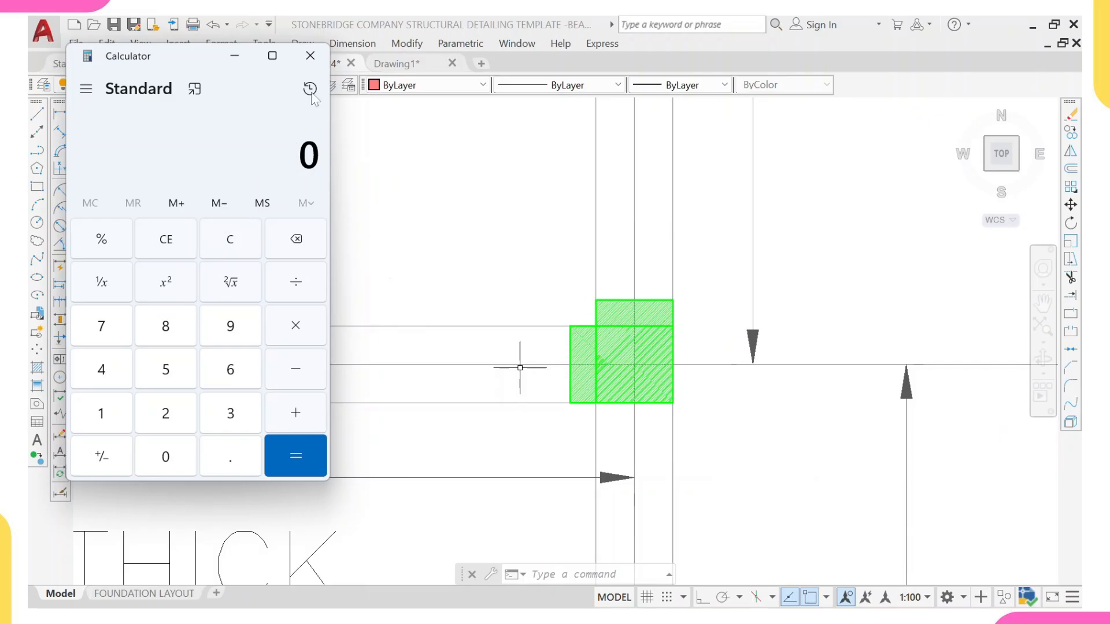
{"action": "left_click", "coordinate": [310, 56]}
{"action": "left_click", "coordinate": [587, 276]}
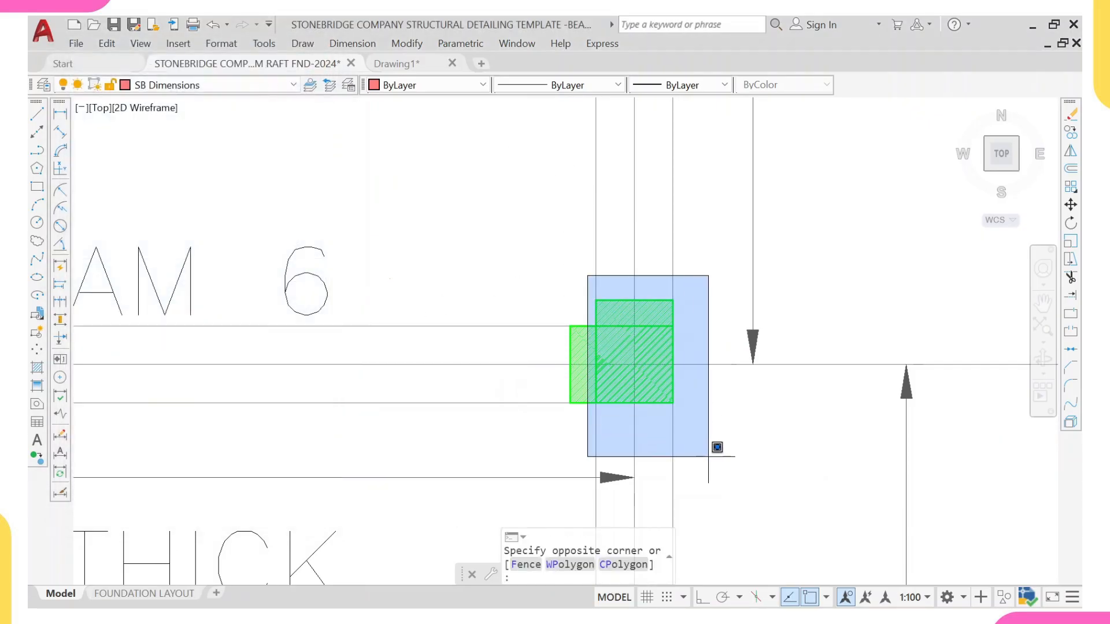
{"action": "left_click", "coordinate": [717, 446]}
{"action": "type", "text": "e"}
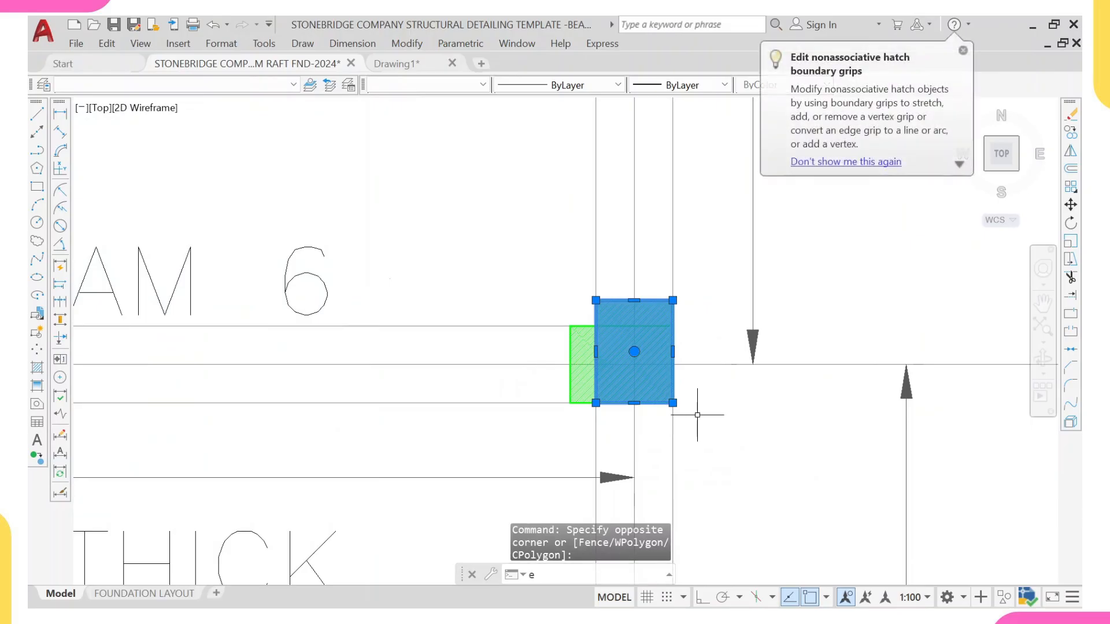
{"action": "key", "text": "Return"}
Step: Erase the vertical dimensions and leftover column object beside Ground Beam 7
{"action": "scroll", "coordinate": [659, 381], "scroll_direction": "down", "scroll_amount": 3}
{"action": "scroll", "coordinate": [642, 375], "scroll_direction": "up", "scroll_amount": 5}
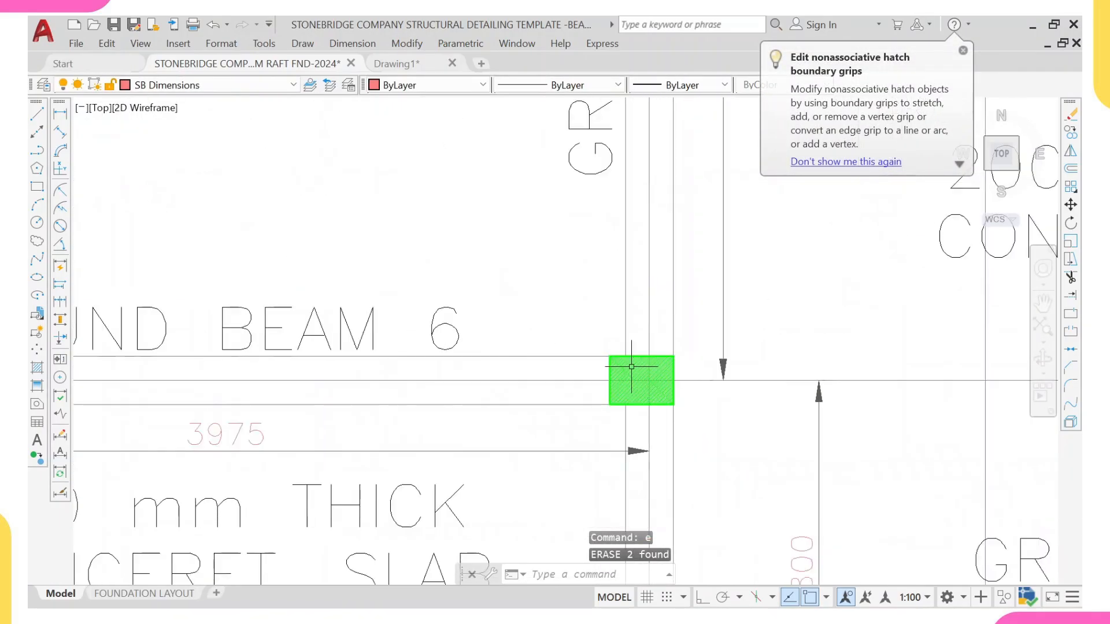
{"action": "scroll", "coordinate": [631, 366], "scroll_direction": "down", "scroll_amount": 4}
{"action": "left_click", "coordinate": [713, 302]}
{"action": "left_click", "coordinate": [664, 376]}
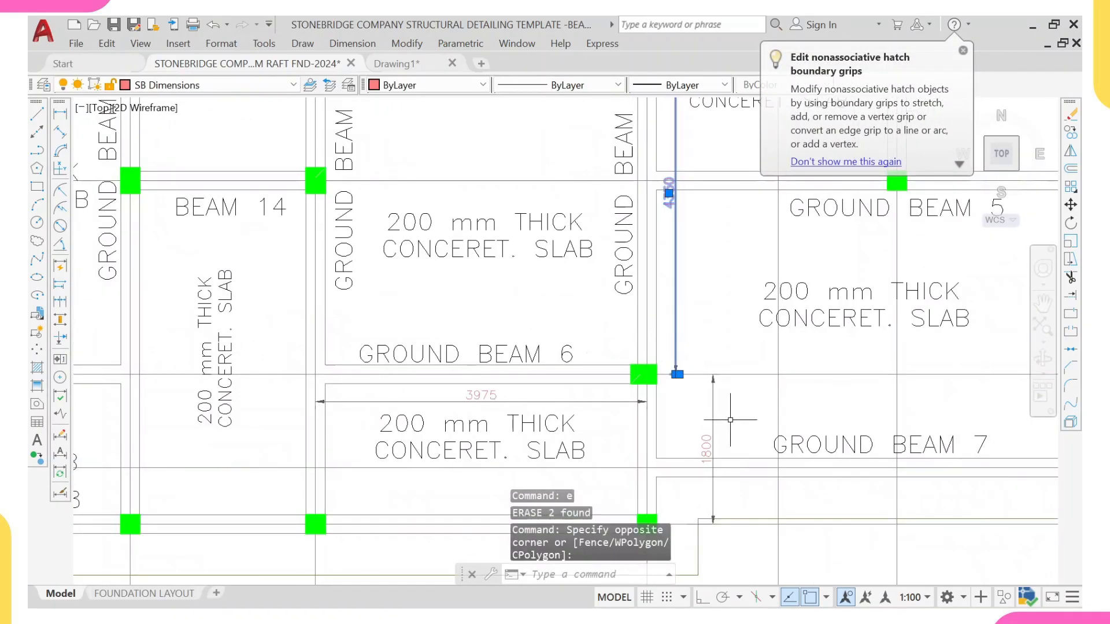
{"action": "left_click", "coordinate": [726, 409]}
{"action": "left_click", "coordinate": [702, 388]}
{"action": "left_click", "coordinate": [623, 390]}
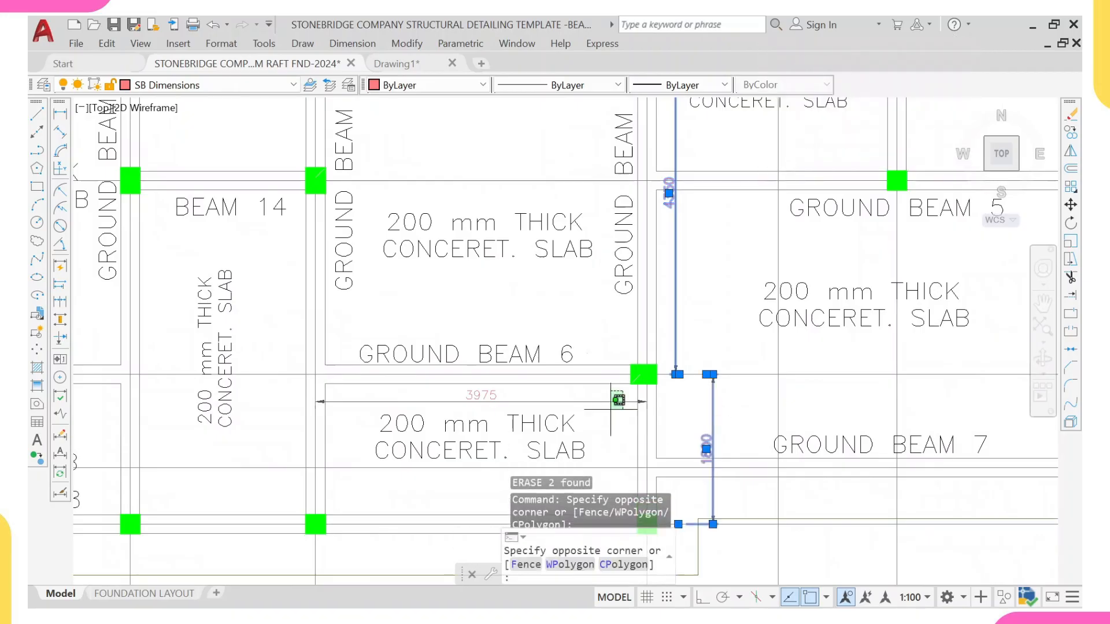
{"action": "left_click", "coordinate": [608, 404]}
{"action": "type", "text": "e"}
{"action": "key", "text": "Return"}
Step: Move the column hatch at the Ground Beam 6 junction so its corner snaps onto the beam corner
{"action": "scroll", "coordinate": [608, 405], "scroll_direction": "down", "scroll_amount": 6}
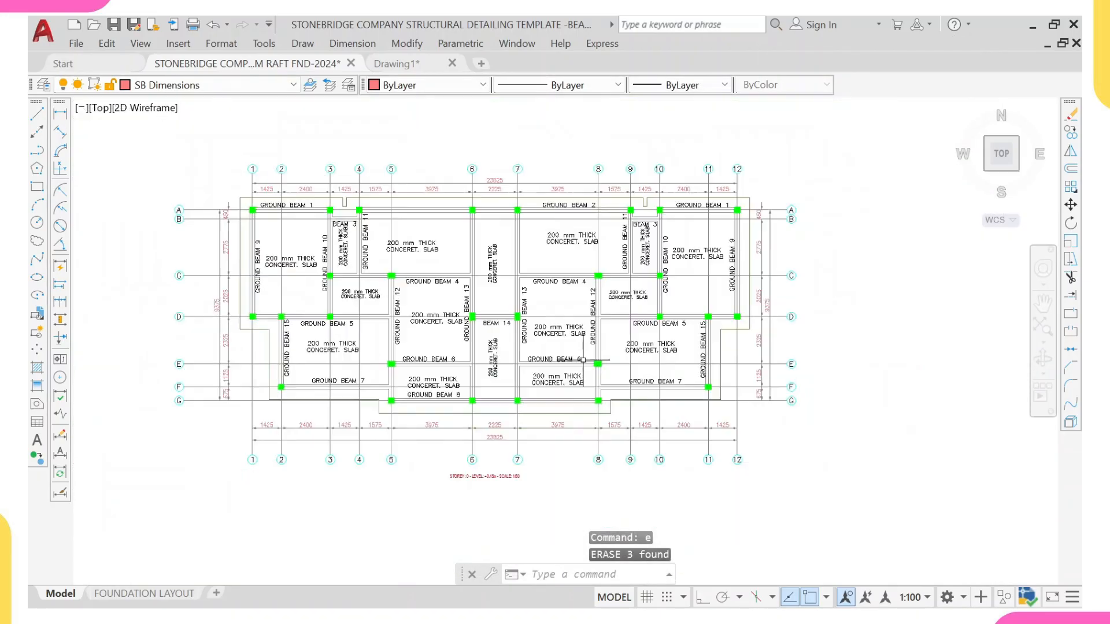
{"action": "scroll", "coordinate": [348, 362], "scroll_direction": "up", "scroll_amount": 6}
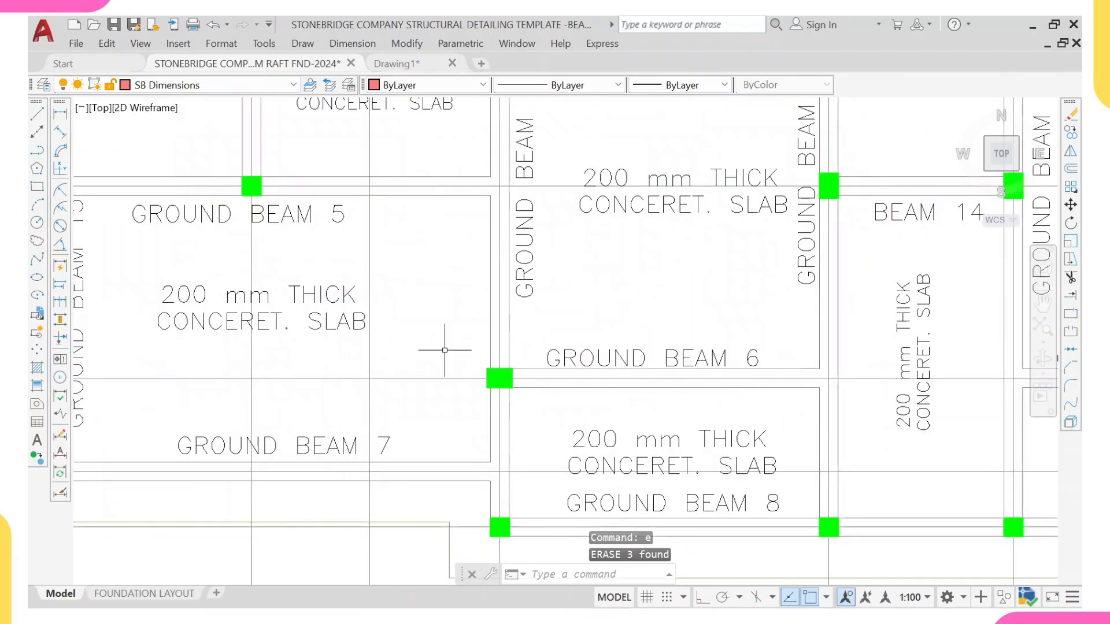
{"action": "left_click", "coordinate": [446, 347]}
{"action": "left_click", "coordinate": [523, 388]}
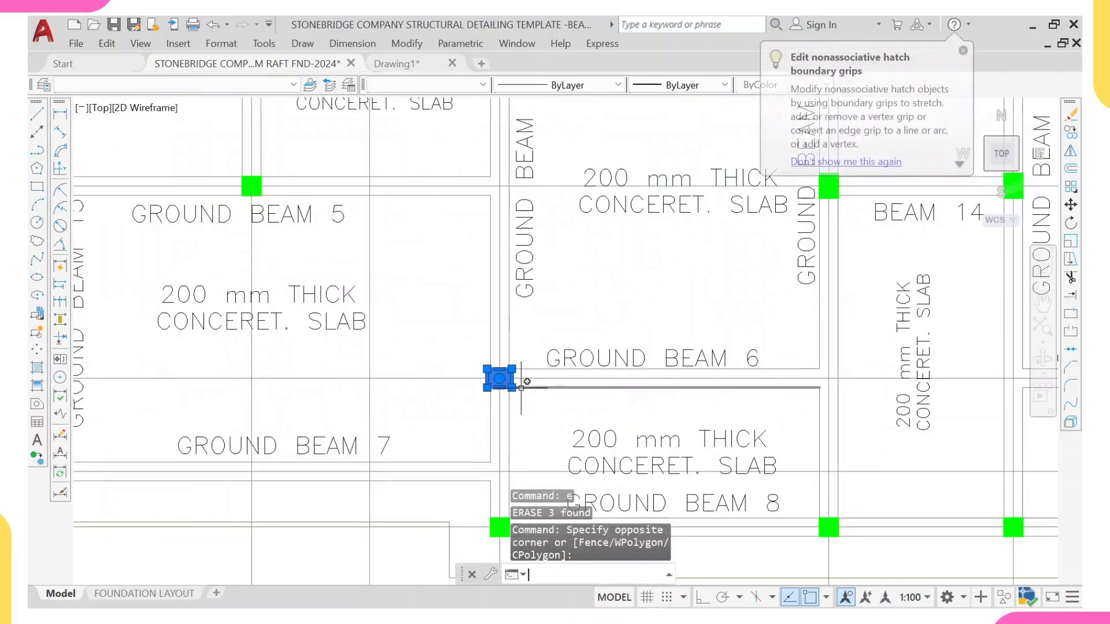
{"action": "type", "text": "m"}
{"action": "key", "text": "Return"}
{"action": "scroll", "coordinate": [503, 393], "scroll_direction": "up", "scroll_amount": 4}
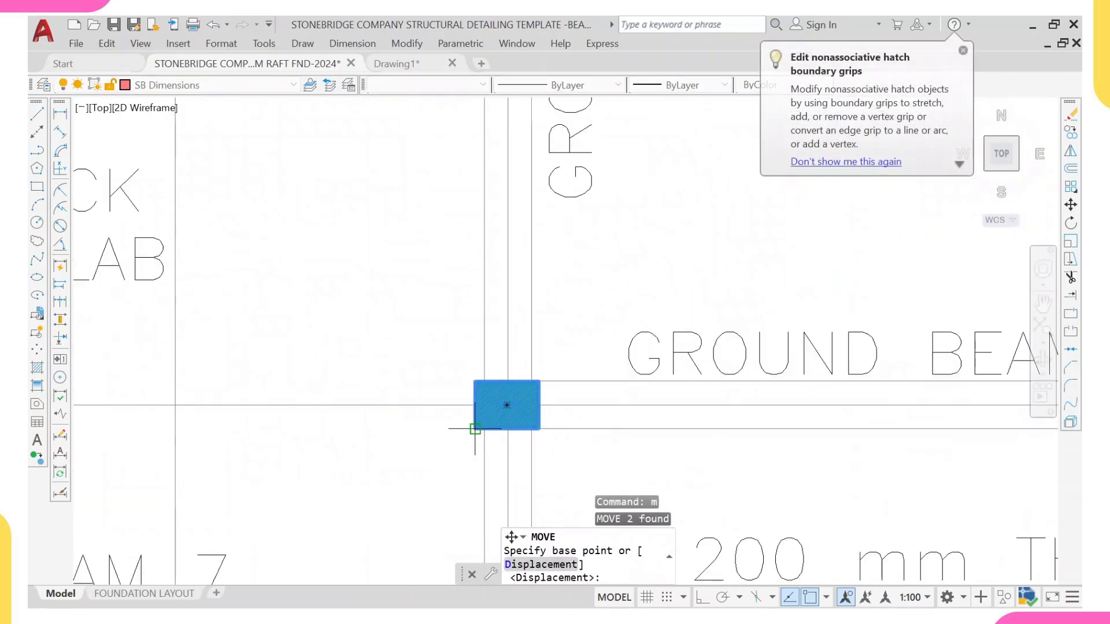
{"action": "left_click", "coordinate": [474, 430]}
{"action": "scroll", "coordinate": [473, 429], "scroll_direction": "up", "scroll_amount": 3}
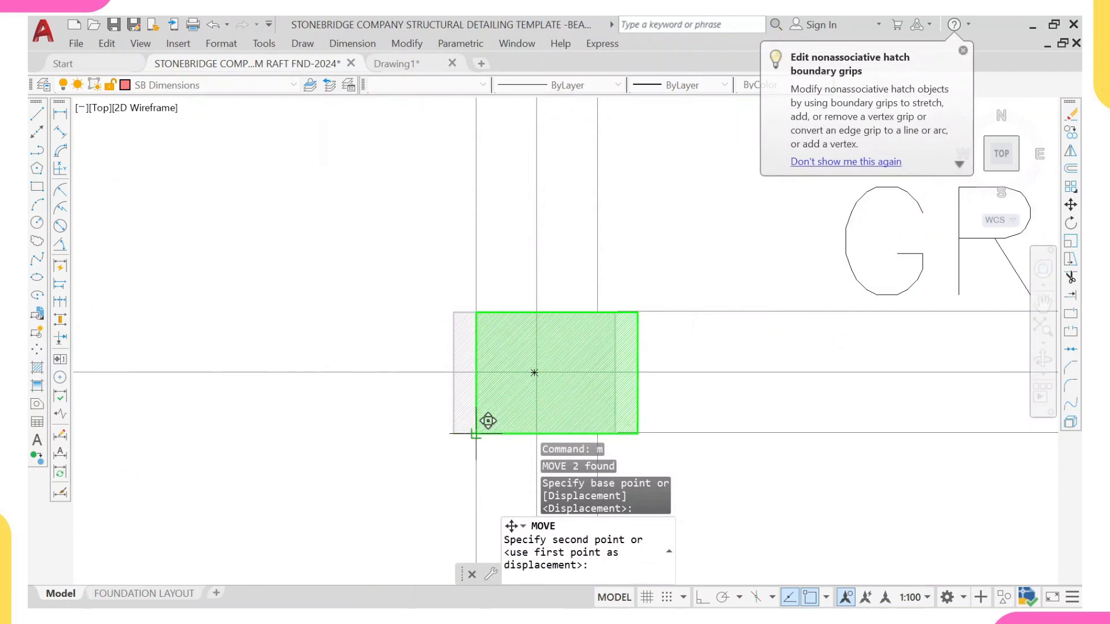
{"action": "left_click", "coordinate": [486, 428]}
Step: Survey the foundation plan, inspecting column positions along the beam junctions
{"action": "scroll", "coordinate": [497, 359], "scroll_direction": "down", "scroll_amount": 12}
{"action": "middle_click_drag", "start_coordinate": [518, 290], "coordinate": [500, 343]}
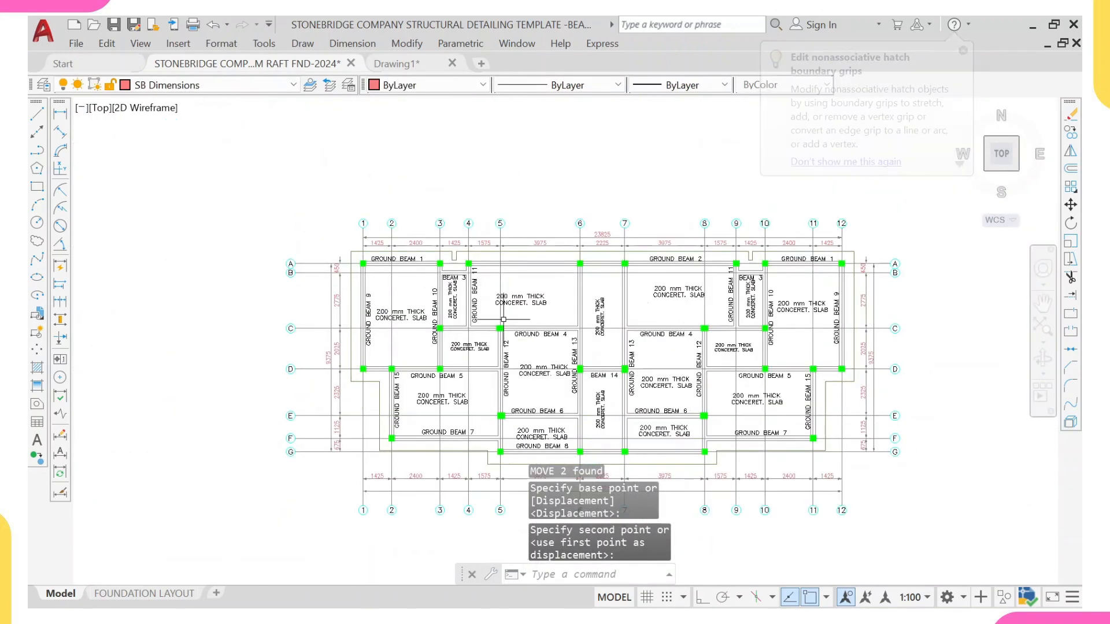
{"action": "scroll", "coordinate": [489, 329], "scroll_direction": "up", "scroll_amount": 6}
{"action": "scroll", "coordinate": [489, 328], "scroll_direction": "down", "scroll_amount": 6}
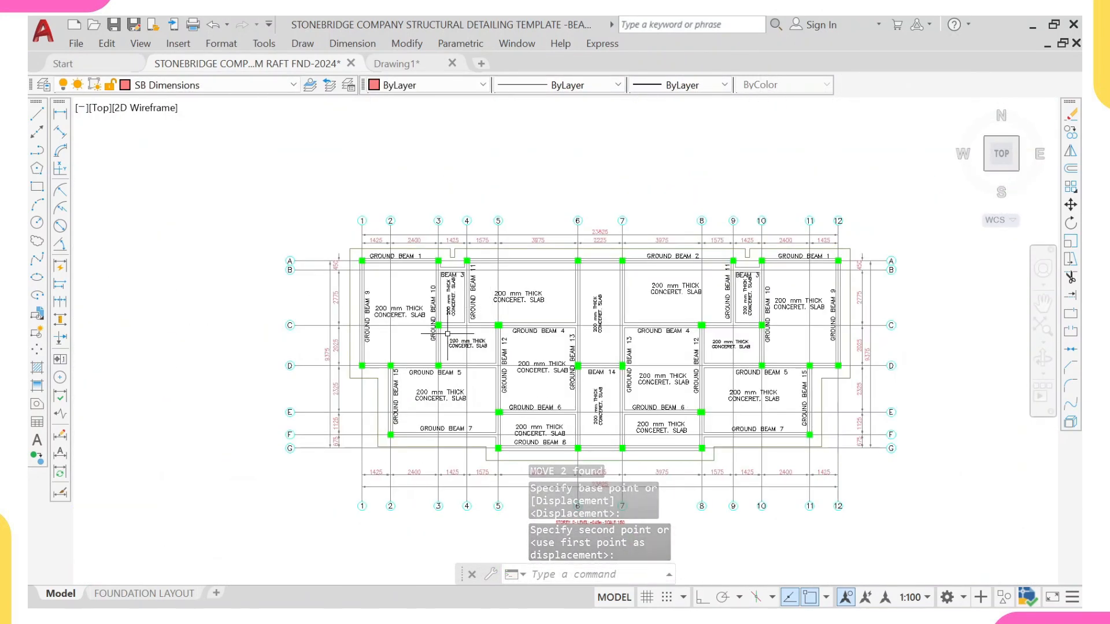
{"action": "middle_click_drag", "start_coordinate": [664, 327], "coordinate": [636, 307]}
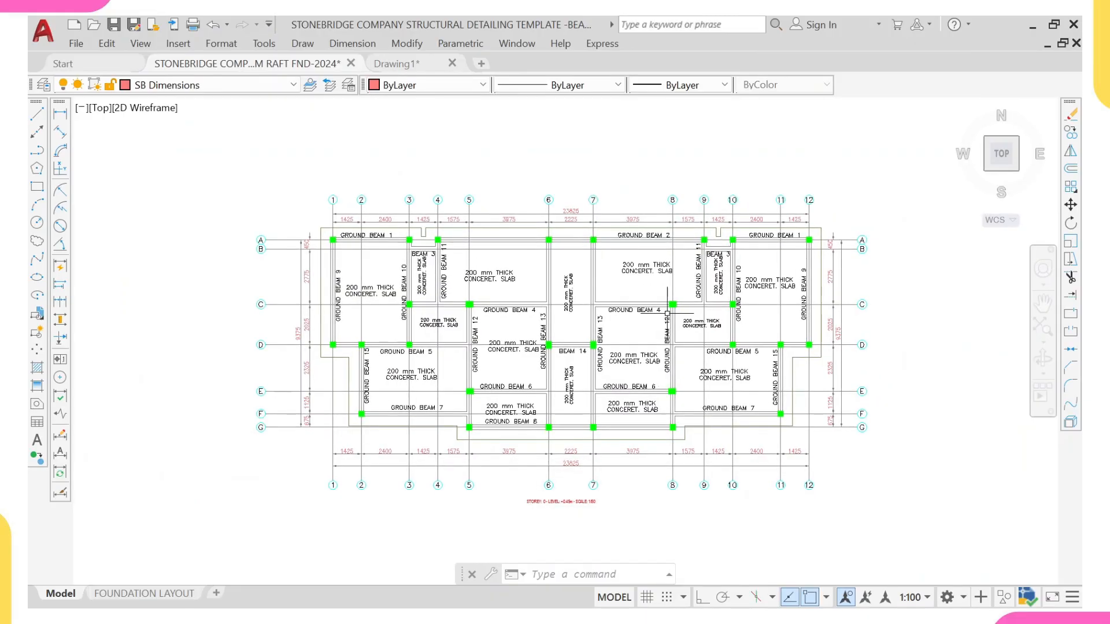
{"action": "middle_click_drag", "start_coordinate": [736, 318], "coordinate": [668, 319]}
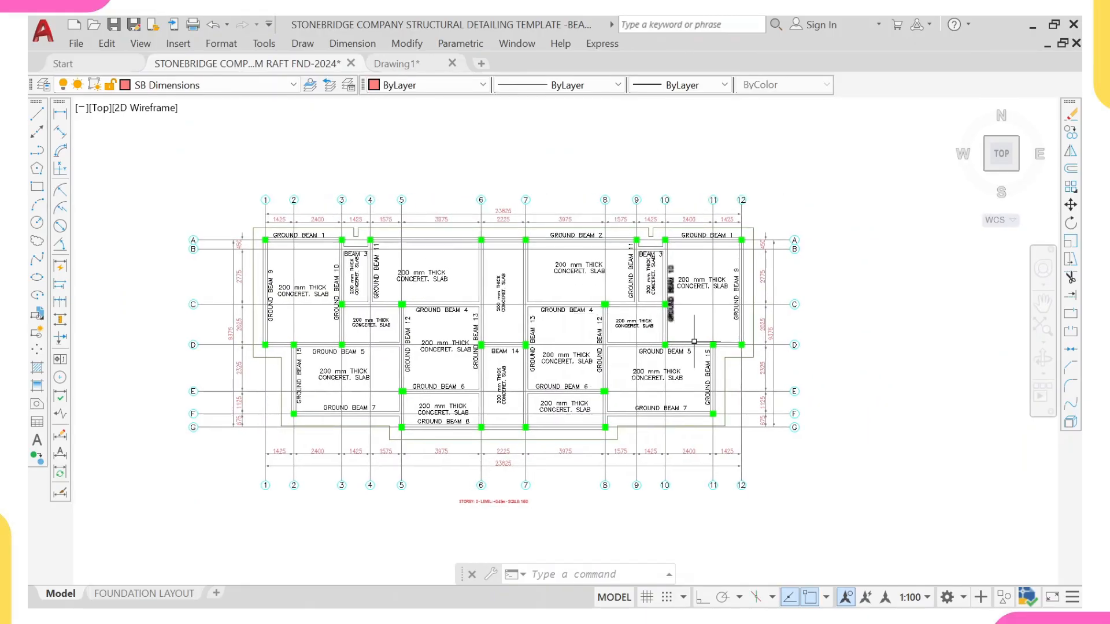
{"action": "middle_click_drag", "start_coordinate": [547, 398], "coordinate": [572, 404]}
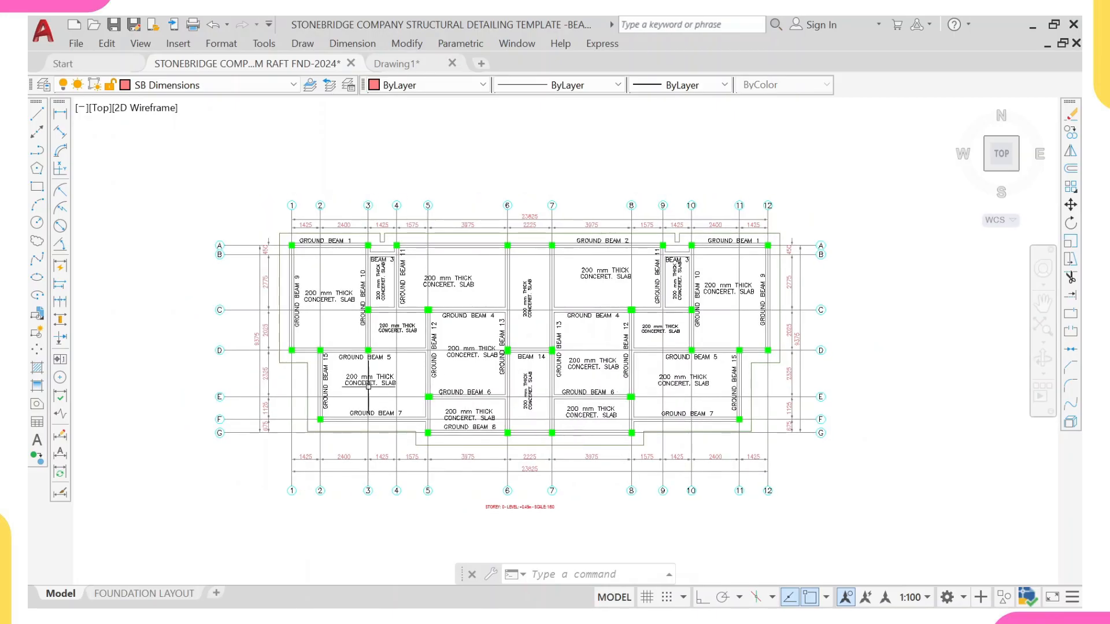
{"action": "scroll", "coordinate": [385, 305], "scroll_direction": "up", "scroll_amount": 2}
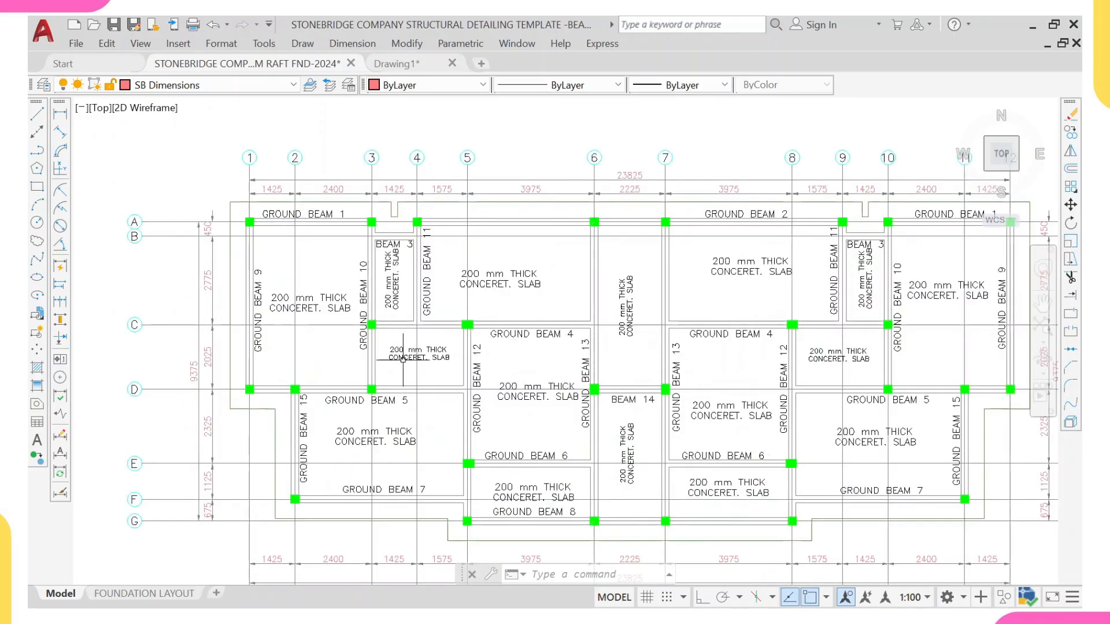
{"action": "scroll", "coordinate": [368, 393], "scroll_direction": "up", "scroll_amount": 2}
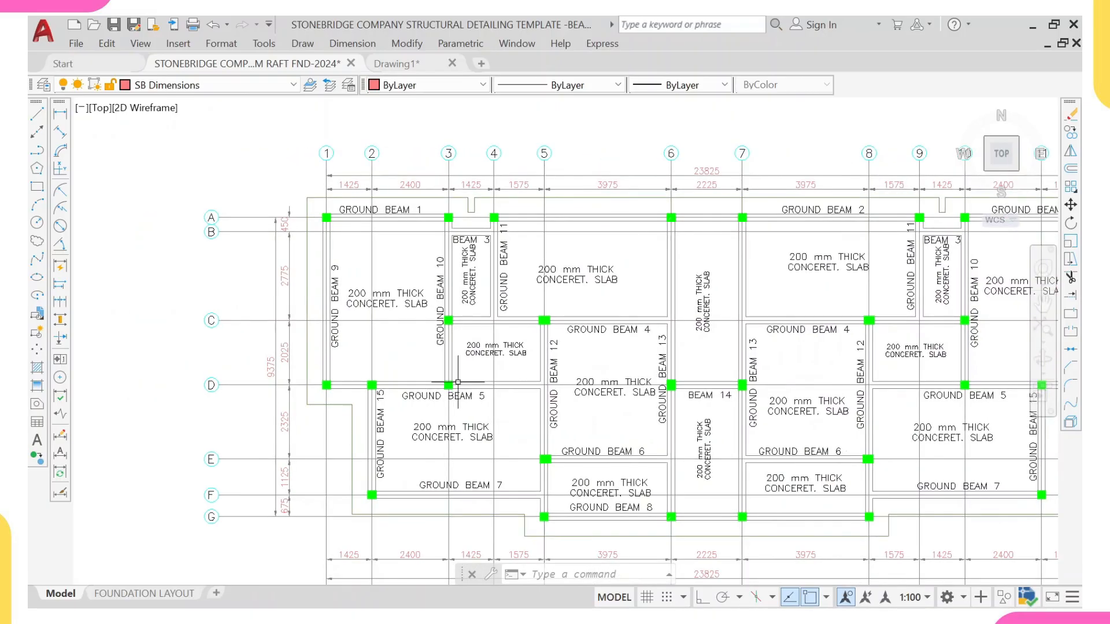
{"action": "scroll", "coordinate": [452, 384], "scroll_direction": "up", "scroll_amount": 2}
{"action": "scroll", "coordinate": [445, 384], "scroll_direction": "down", "scroll_amount": 2}
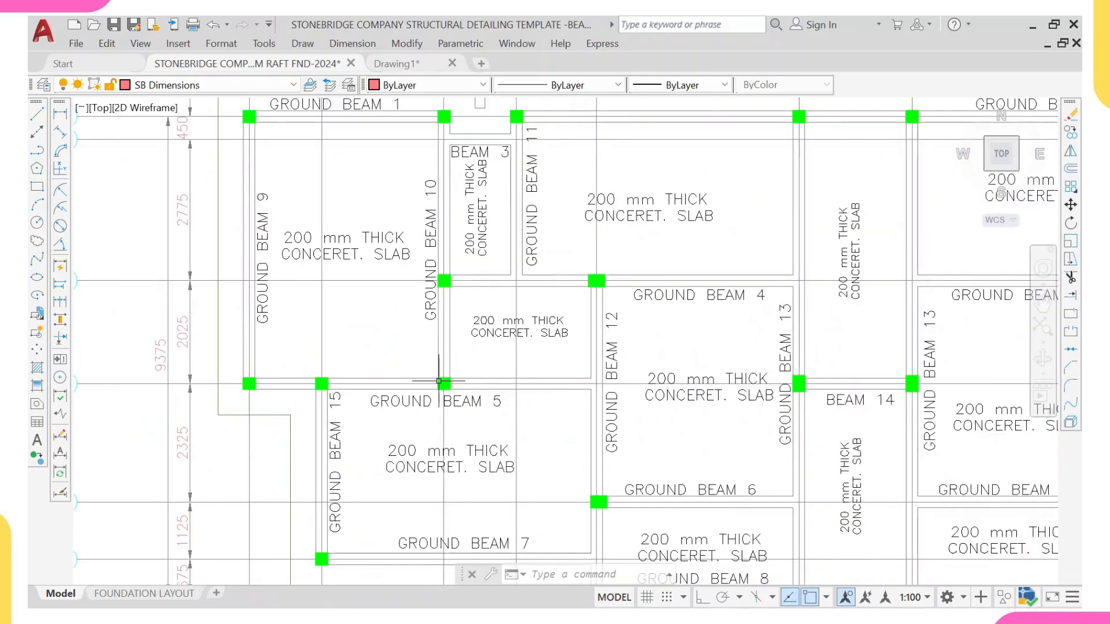
{"action": "scroll", "coordinate": [456, 382], "scroll_direction": "down", "scroll_amount": 2}
{"action": "middle_click_drag", "start_coordinate": [473, 381], "coordinate": [416, 378]}
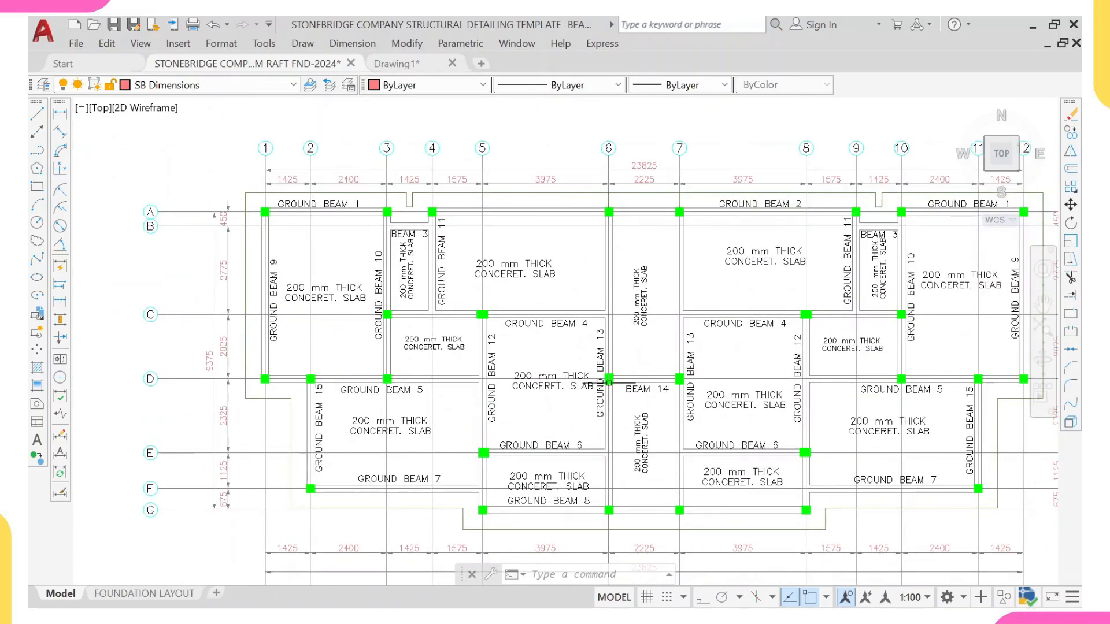
{"action": "scroll", "coordinate": [610, 382], "scroll_direction": "up", "scroll_amount": 2}
{"action": "middle_click_drag", "start_coordinate": [616, 380], "coordinate": [572, 381]}
{"action": "scroll", "coordinate": [572, 380], "scroll_direction": "down", "scroll_amount": 2}
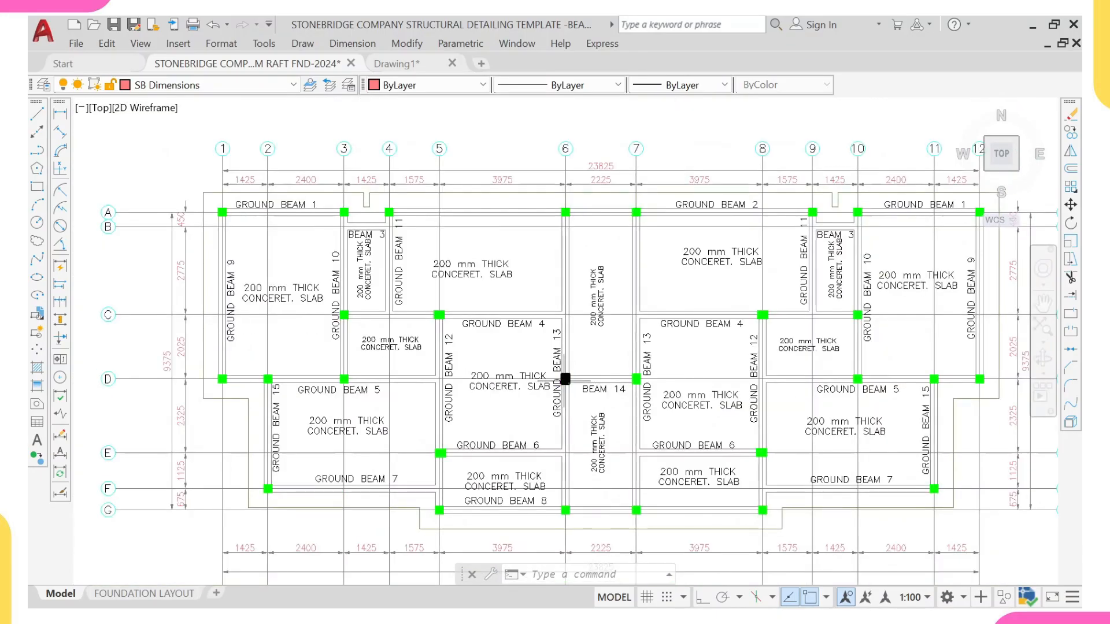
{"action": "scroll", "coordinate": [586, 378], "scroll_direction": "up", "scroll_amount": 2}
{"action": "scroll", "coordinate": [586, 379], "scroll_direction": "down", "scroll_amount": 2}
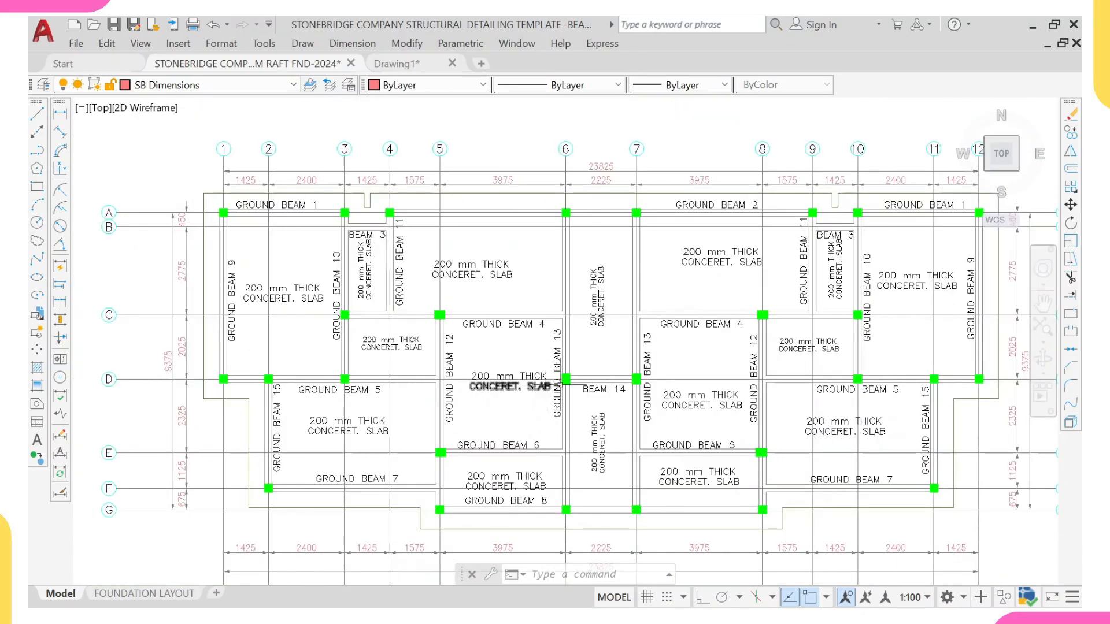
{"action": "middle_click_drag", "start_coordinate": [639, 382], "coordinate": [522, 379]}
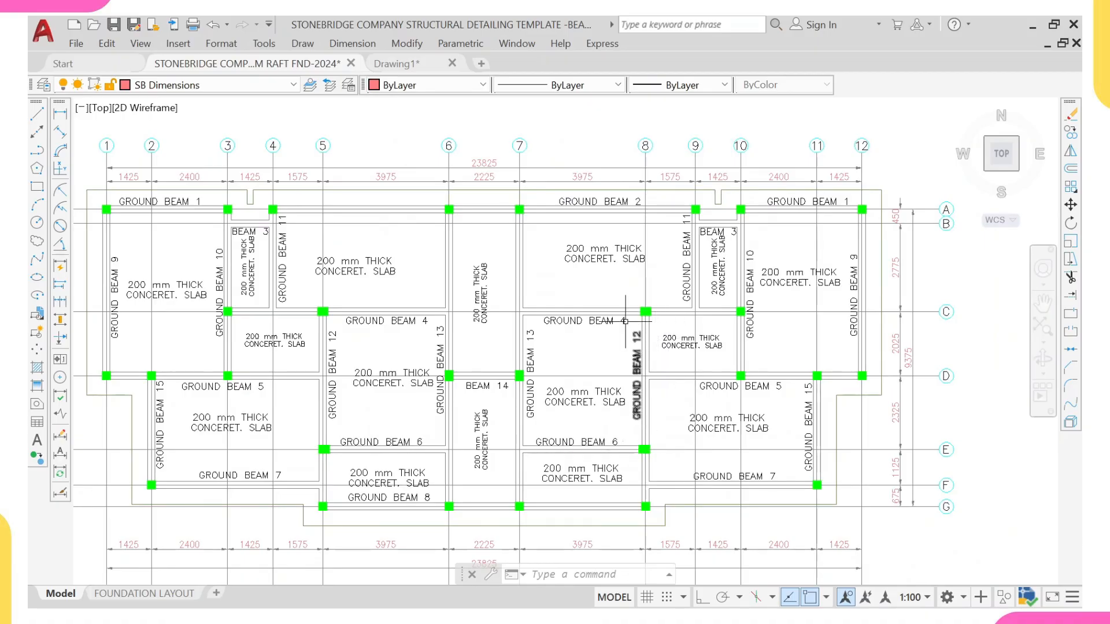
{"action": "scroll", "coordinate": [650, 315], "scroll_direction": "up", "scroll_amount": 4}
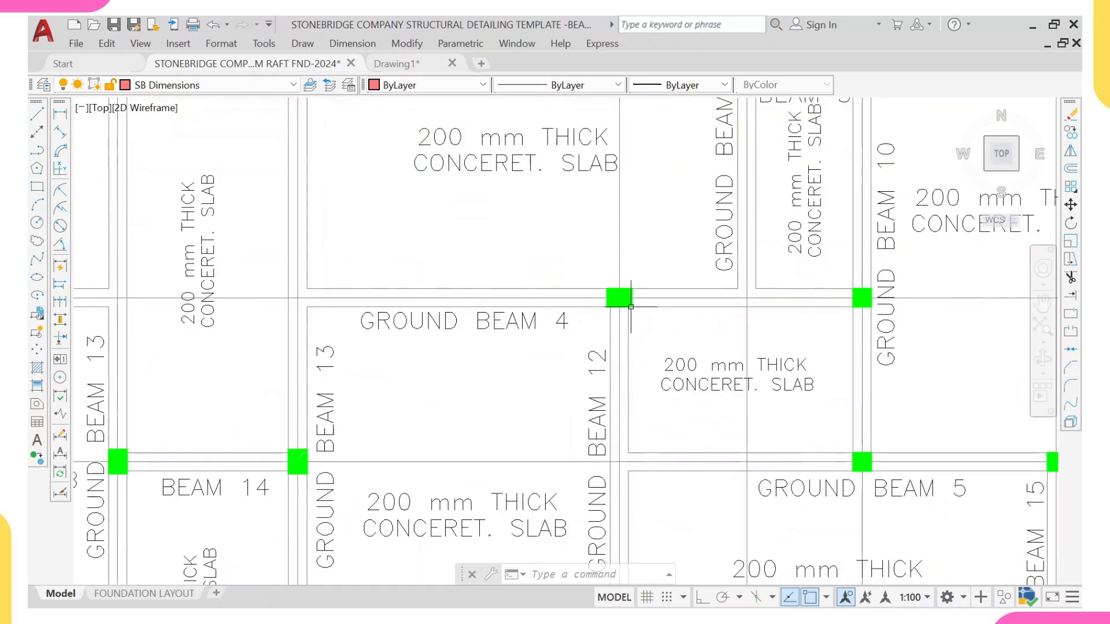
{"action": "scroll", "coordinate": [630, 306], "scroll_direction": "down", "scroll_amount": 2}
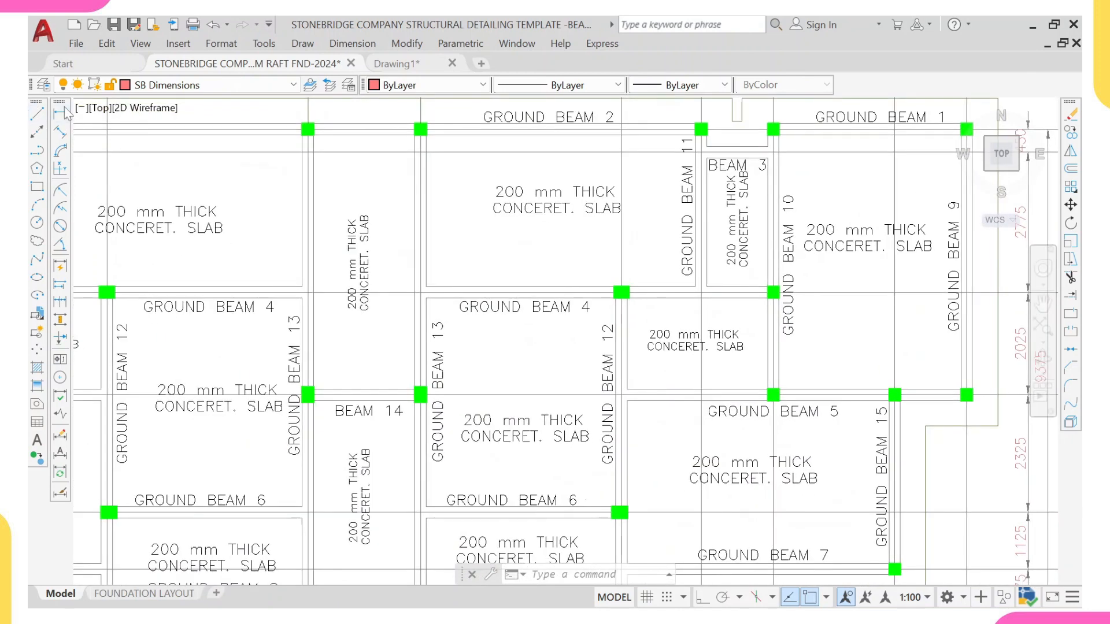
Step: Add a vertical linear dimension from the Ground Beam 4 column up to Ground Beam 2
{"action": "left_click", "coordinate": [61, 112]}
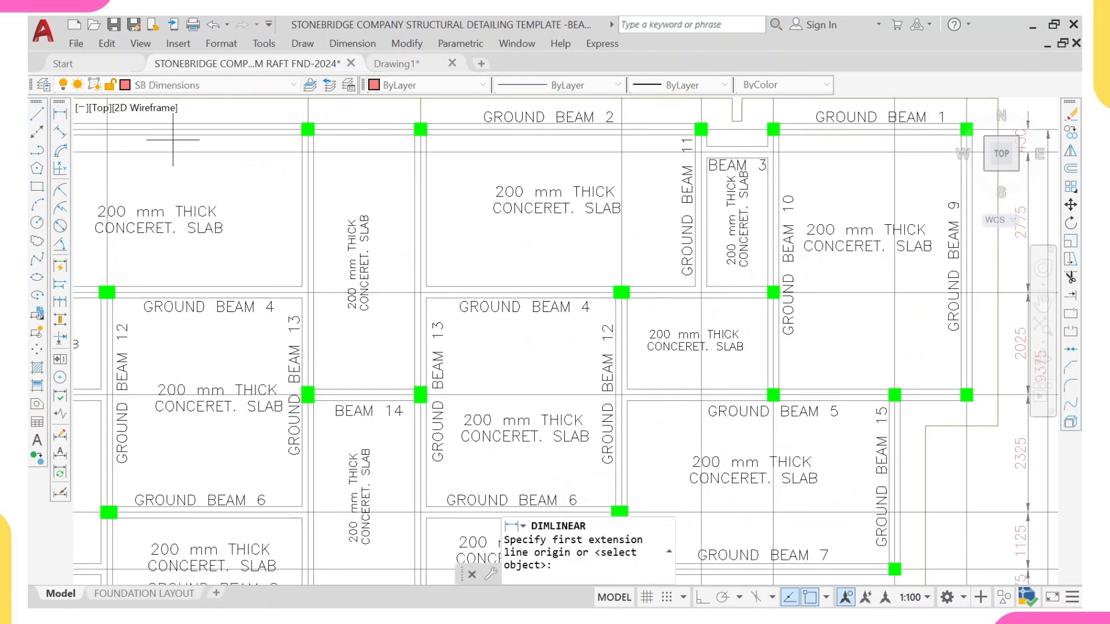
{"action": "left_click", "coordinate": [651, 293]}
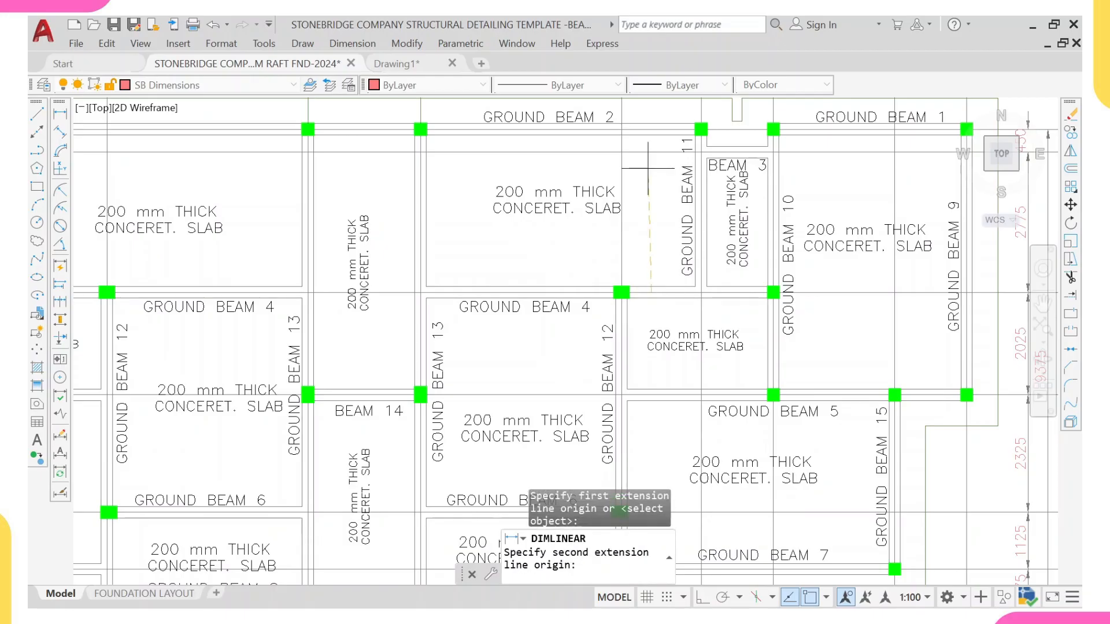
{"action": "left_click", "coordinate": [650, 130]}
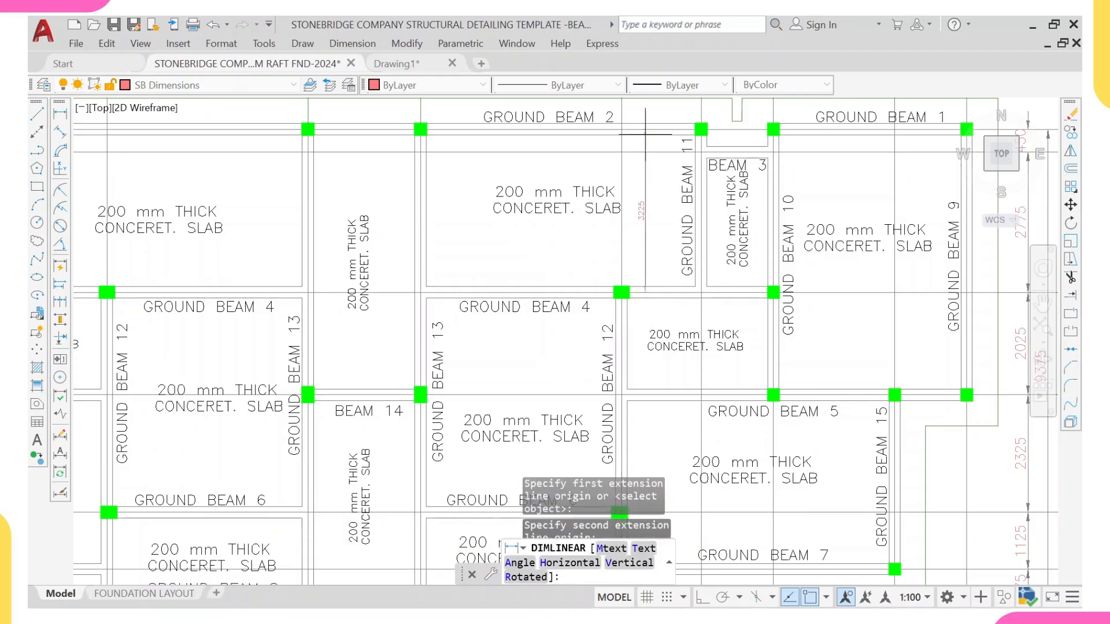
{"action": "right_click", "coordinate": [642, 179]}
{"action": "left_click", "coordinate": [665, 188]}
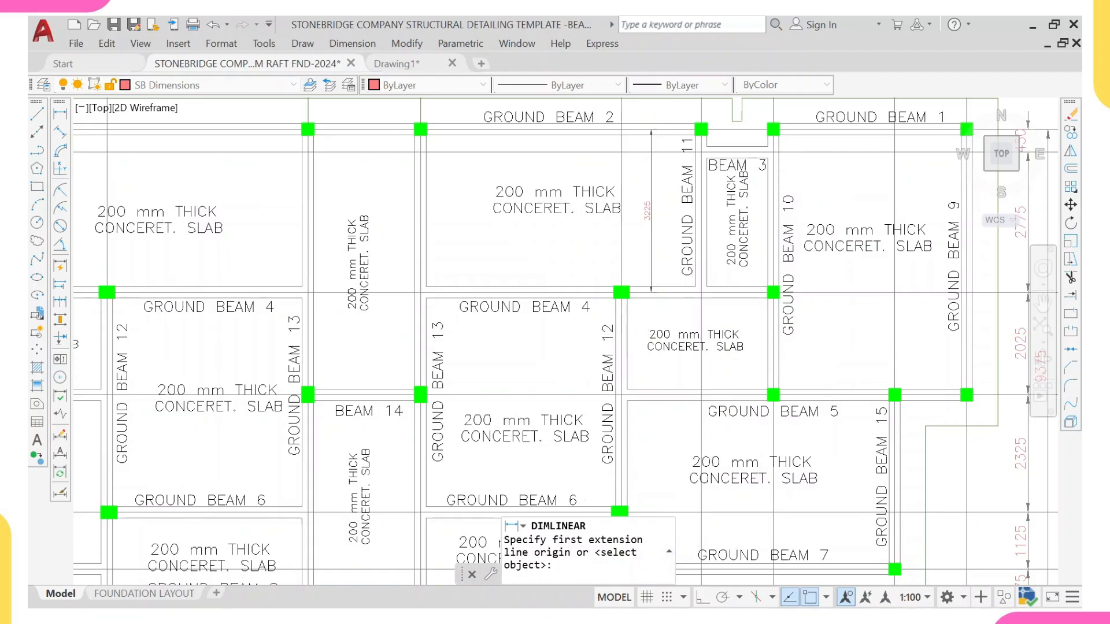
Step: Add a horizontal linear dimension between the two columns bounding the small slab right of Ground Beam 4
{"action": "left_click", "coordinate": [623, 329]}
{"action": "left_click", "coordinate": [773, 318]}
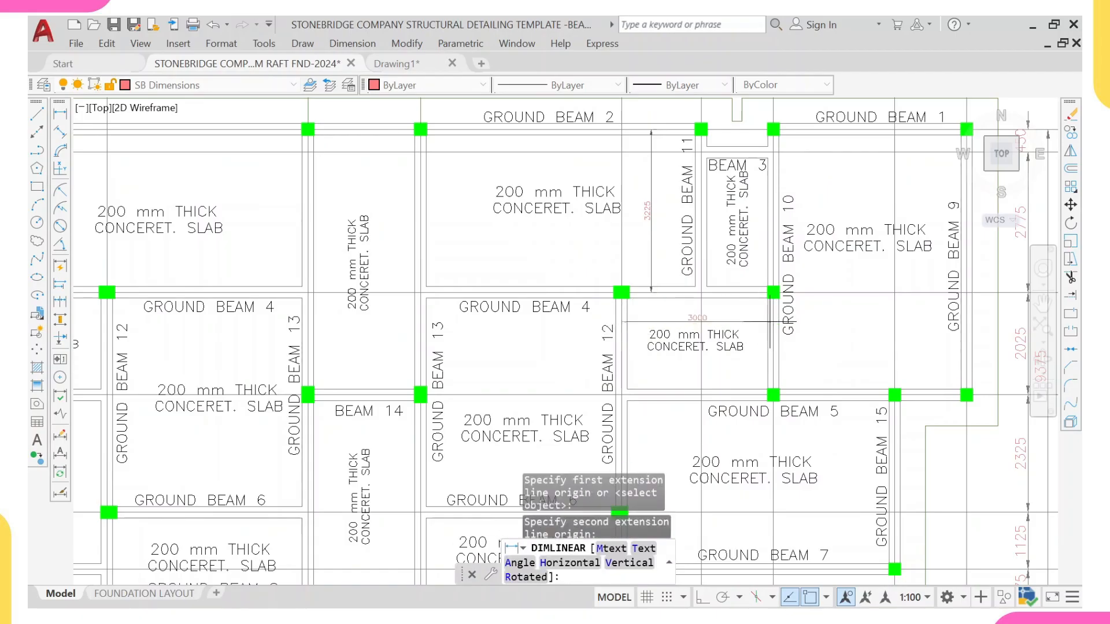
{"action": "left_click", "coordinate": [759, 316]}
Step: Add a horizontal linear dimension along Ground Beam 4 between its two end columns
{"action": "right_click", "coordinate": [735, 250]}
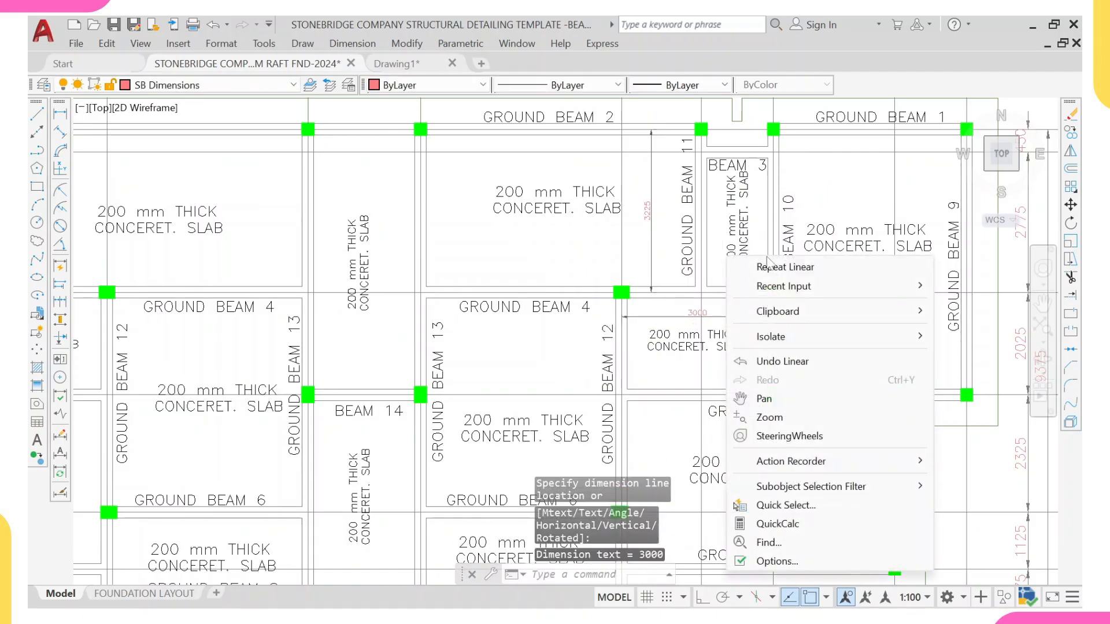
{"action": "left_click", "coordinate": [775, 265]}
{"action": "left_click", "coordinate": [621, 315]}
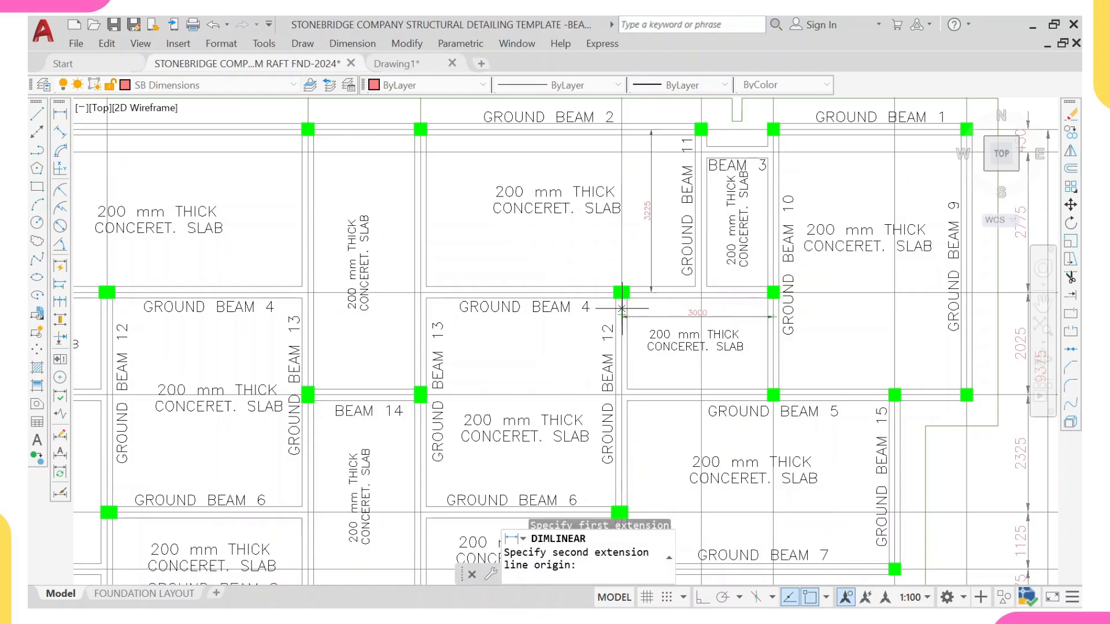
{"action": "left_click", "coordinate": [420, 317]}
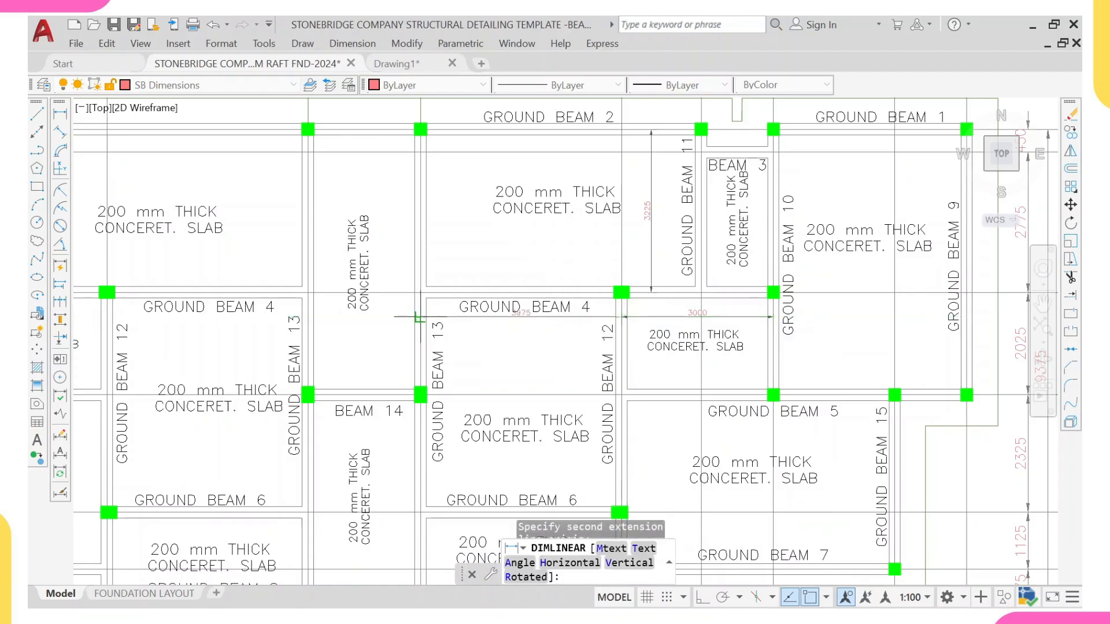
{"action": "left_click", "coordinate": [370, 316]}
{"action": "middle_click_drag", "start_coordinate": [561, 234], "coordinate": [550, 214]}
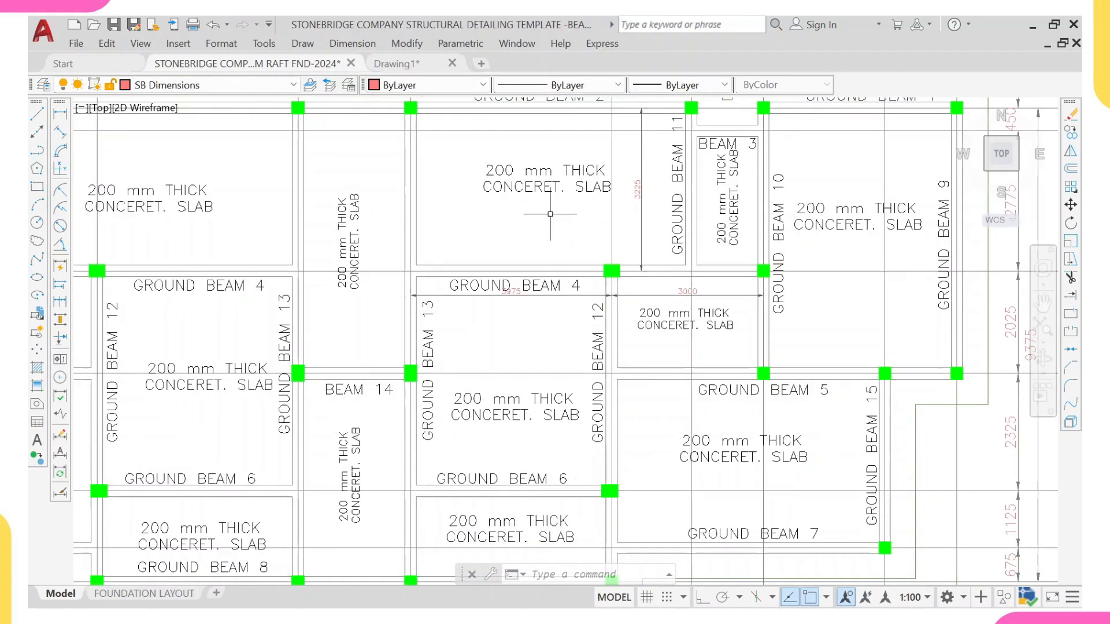
Step: Add a vertical linear dimension along Ground Beam 12 from the Ground Beam 4 column down to the Ground Beam 6 column
{"action": "right_click", "coordinate": [550, 214]}
{"action": "left_click", "coordinate": [590, 219]}
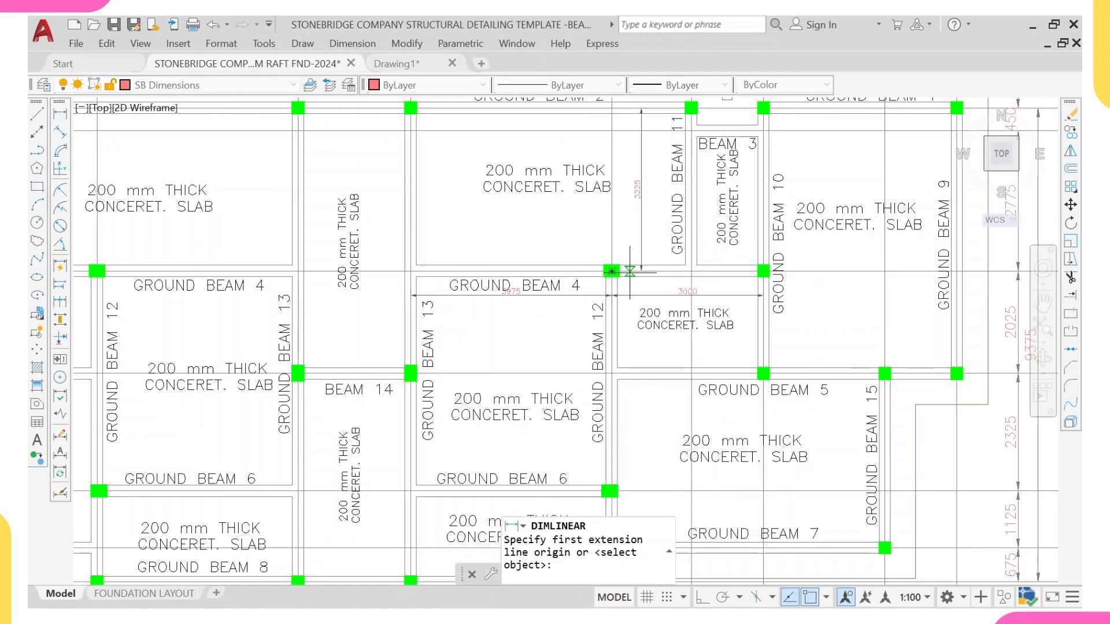
{"action": "left_click", "coordinate": [631, 271]}
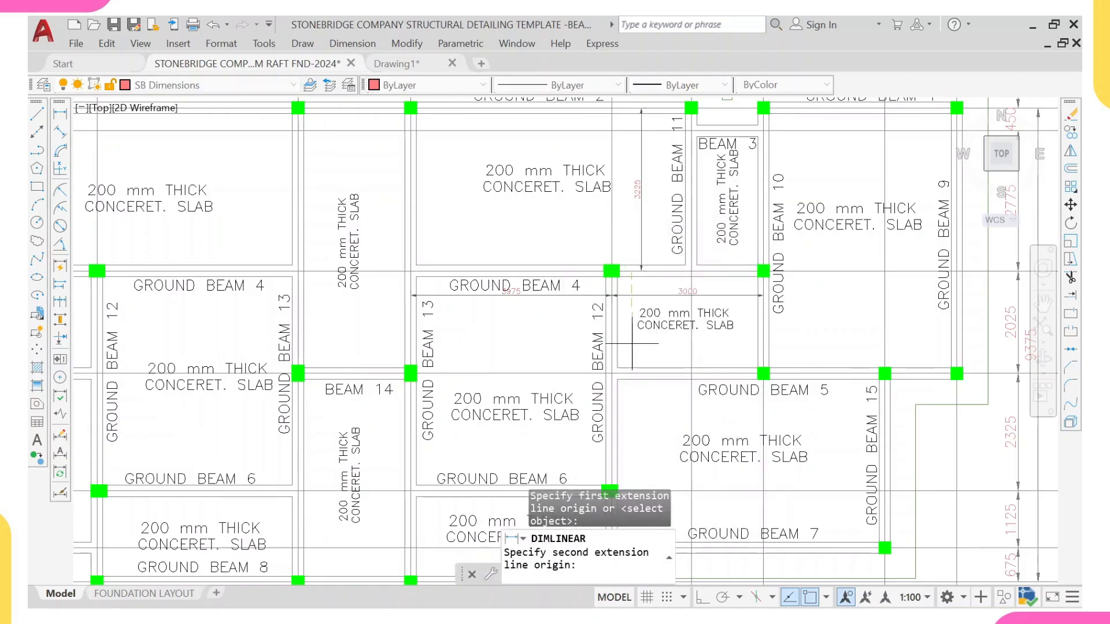
{"action": "middle_click_drag", "start_coordinate": [636, 439], "coordinate": [636, 370]}
{"action": "left_click", "coordinate": [632, 423]}
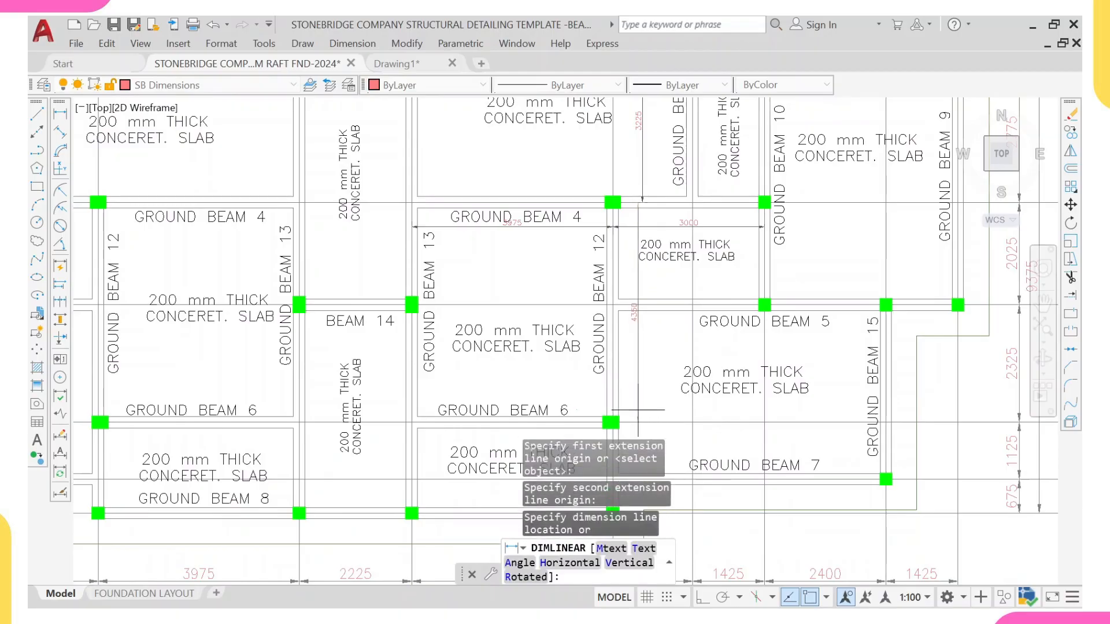
{"action": "left_click", "coordinate": [636, 311]}
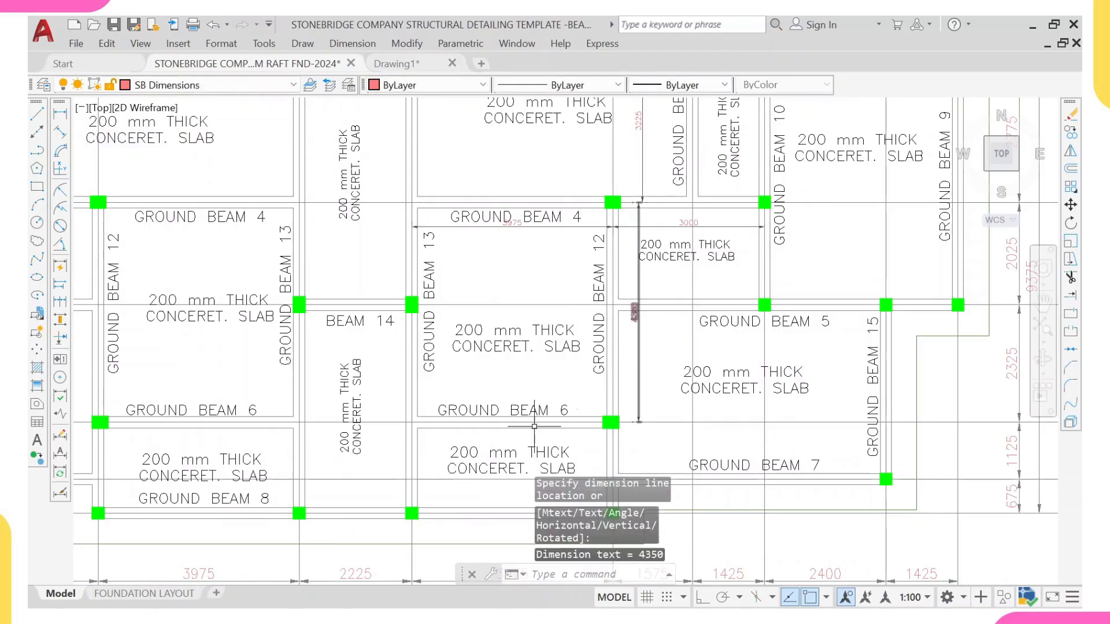
Step: Switch to the Calculator app and compute 3975 minus 3000
{"action": "mouse_move", "coordinate": [648, 602]}
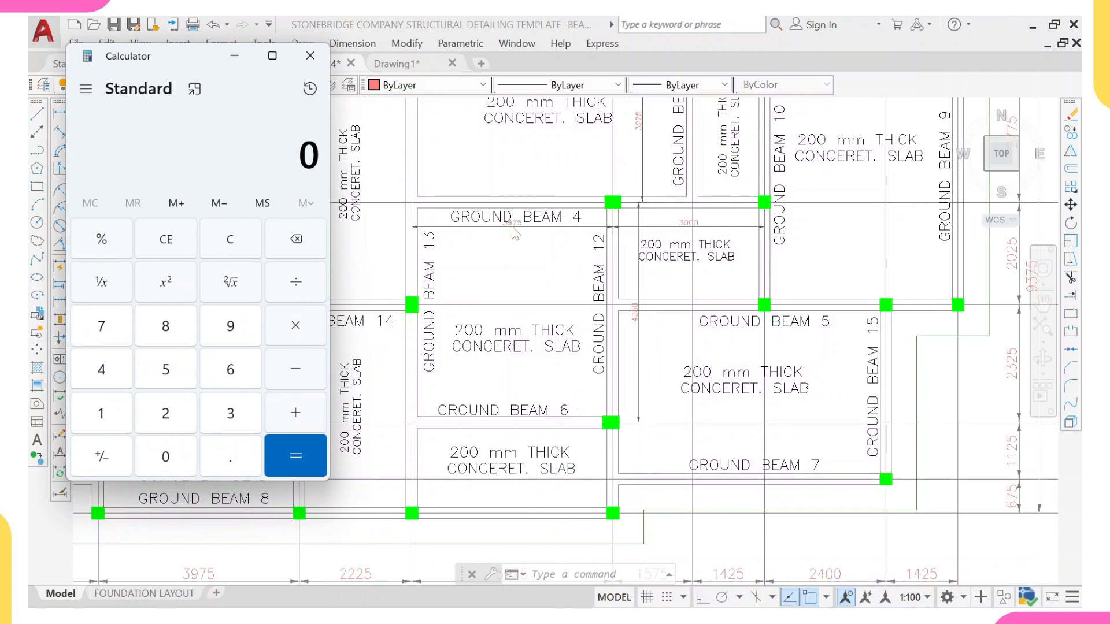
{"action": "left_click", "coordinate": [233, 412]}
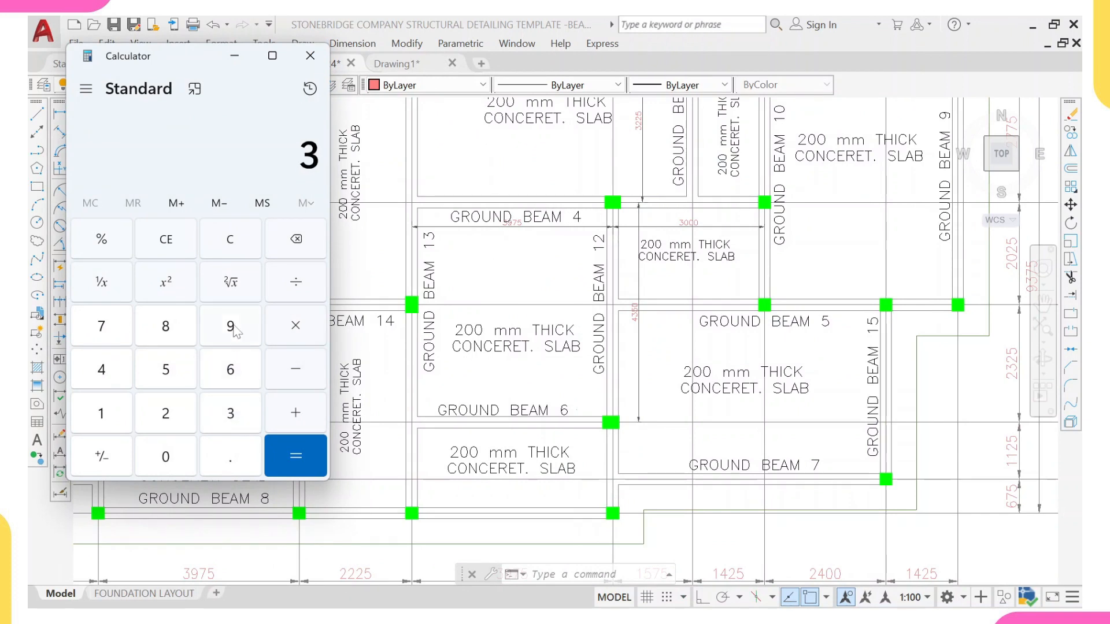
{"action": "left_click", "coordinate": [234, 331]}
{"action": "left_click", "coordinate": [101, 326]}
{"action": "left_click", "coordinate": [166, 370]}
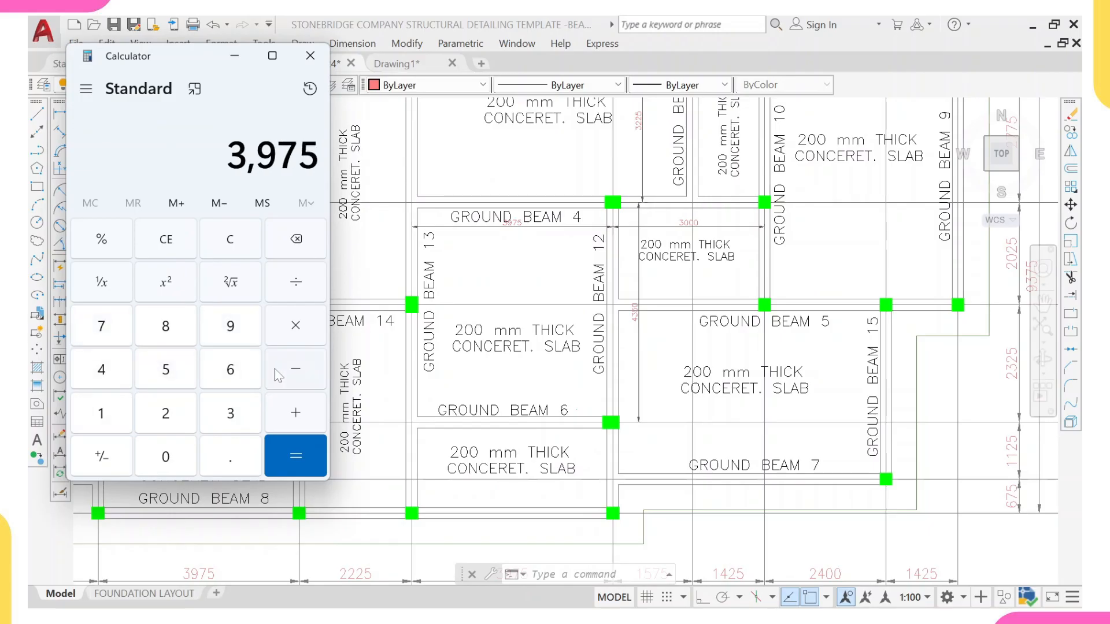
{"action": "left_click", "coordinate": [295, 369]}
{"action": "left_click", "coordinate": [231, 412]}
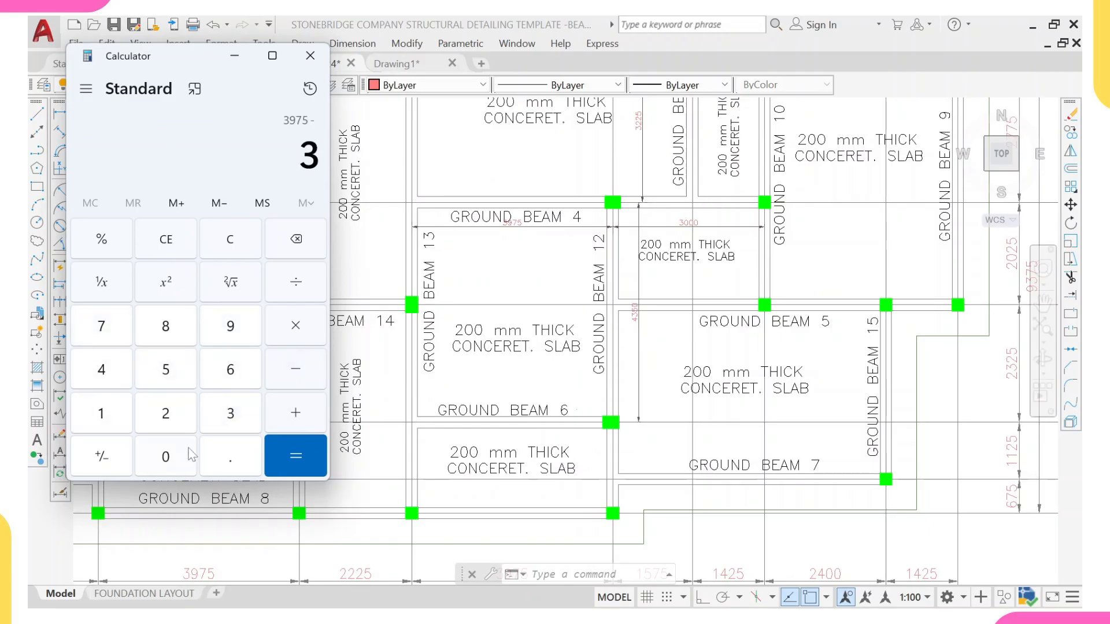
{"action": "left_click", "coordinate": [186, 455]}
{"action": "left_click", "coordinate": [191, 458]}
{"action": "left_click", "coordinate": [291, 452]}
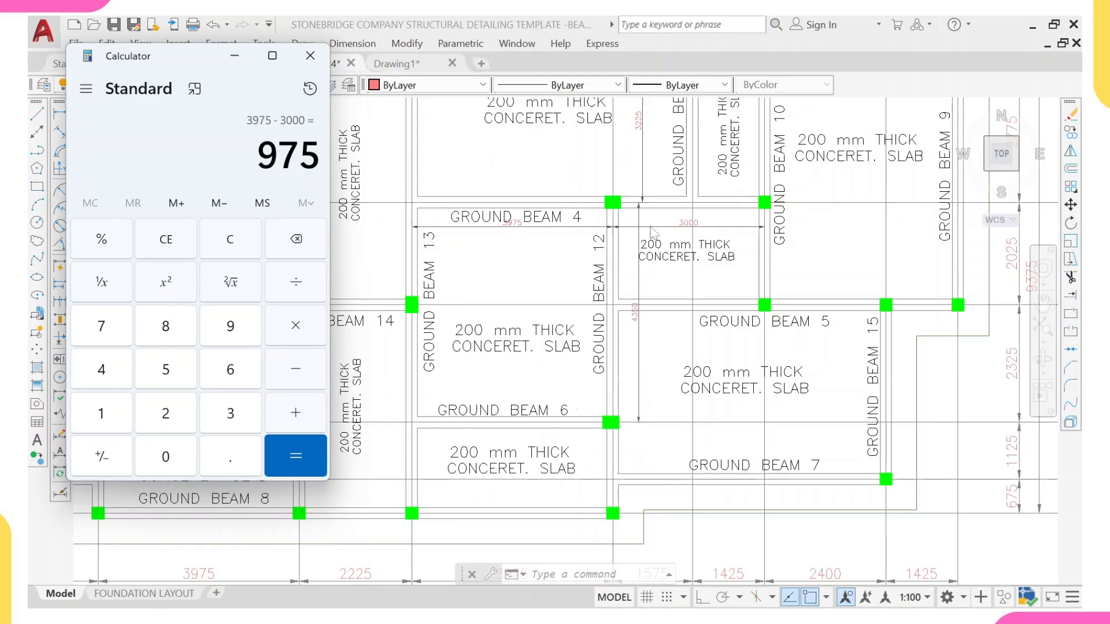
Step: Copy the column at the Beam 14 junction onto the Ground Beam 4 and Ground Beam 12 junction
{"action": "left_click", "coordinate": [612, 289]}
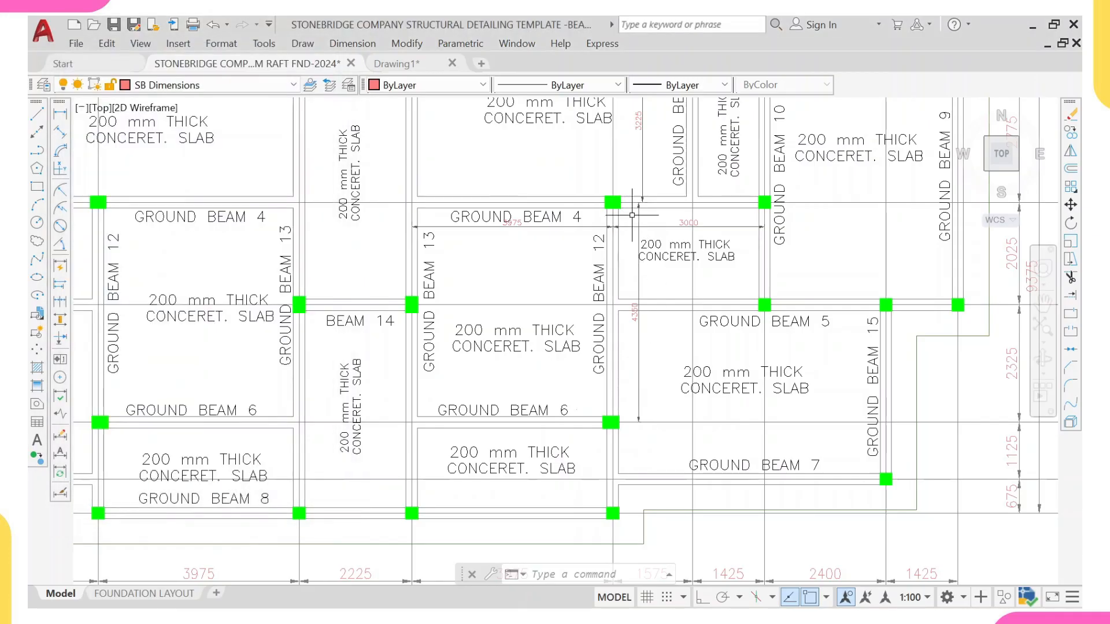
{"action": "middle_click_drag", "start_coordinate": [625, 237], "coordinate": [609, 335]}
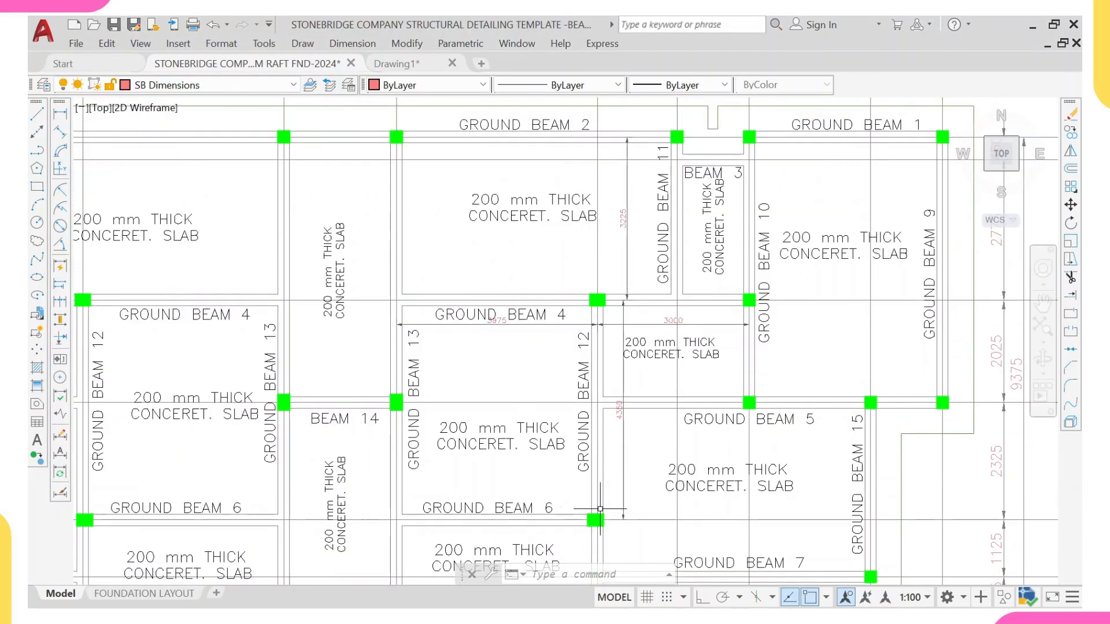
{"action": "scroll", "coordinate": [619, 414], "scroll_direction": "up", "scroll_amount": 2}
{"action": "scroll", "coordinate": [616, 388], "scroll_direction": "up", "scroll_amount": 2}
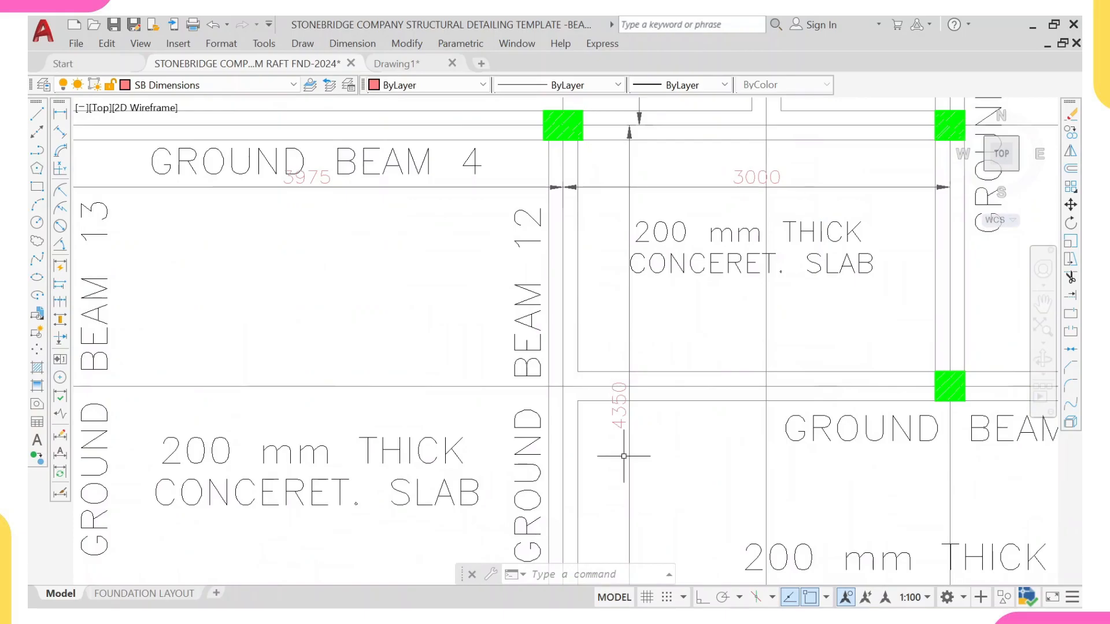
{"action": "scroll", "coordinate": [625, 404], "scroll_direction": "down", "scroll_amount": 5}
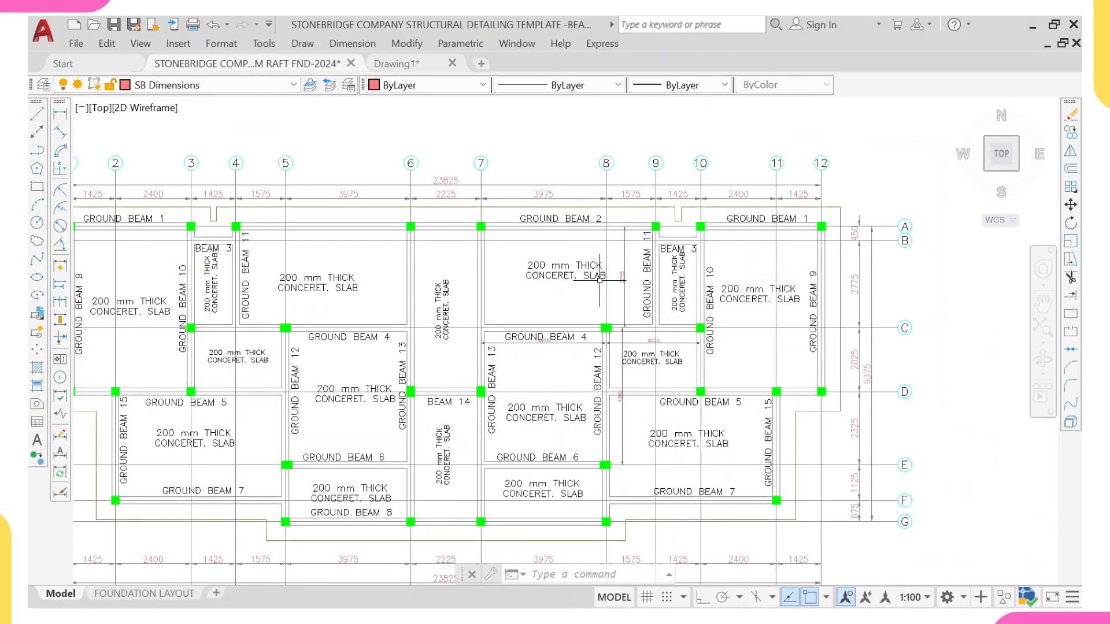
{"action": "scroll", "coordinate": [569, 349], "scroll_direction": "up", "scroll_amount": 5}
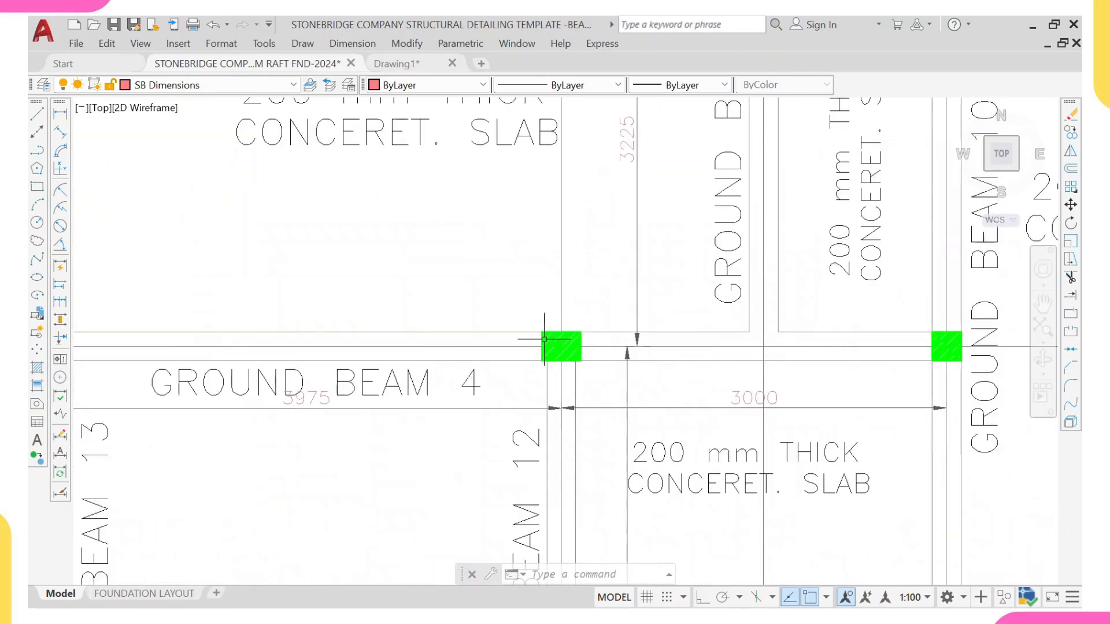
{"action": "scroll", "coordinate": [522, 353], "scroll_direction": "down", "scroll_amount": 3}
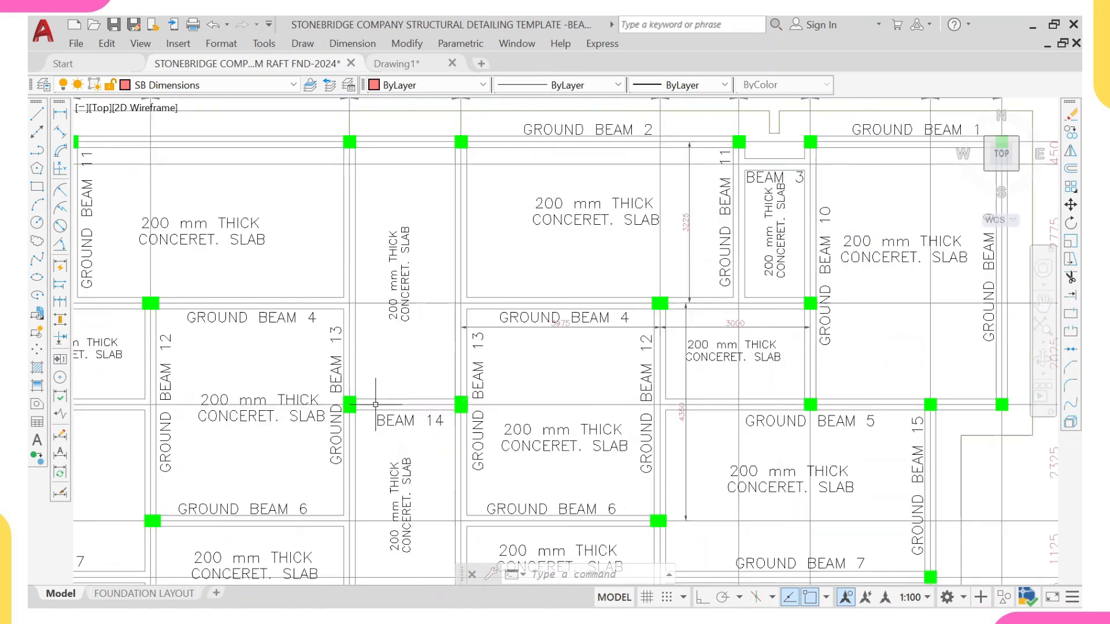
{"action": "mouse_move", "coordinate": [427, 376]}
{"action": "left_mouse_down"}
{"action": "mouse_move", "coordinate": [495, 409]}
{"action": "mouse_move", "coordinate": [490, 419]}
{"action": "left_mouse_up"}
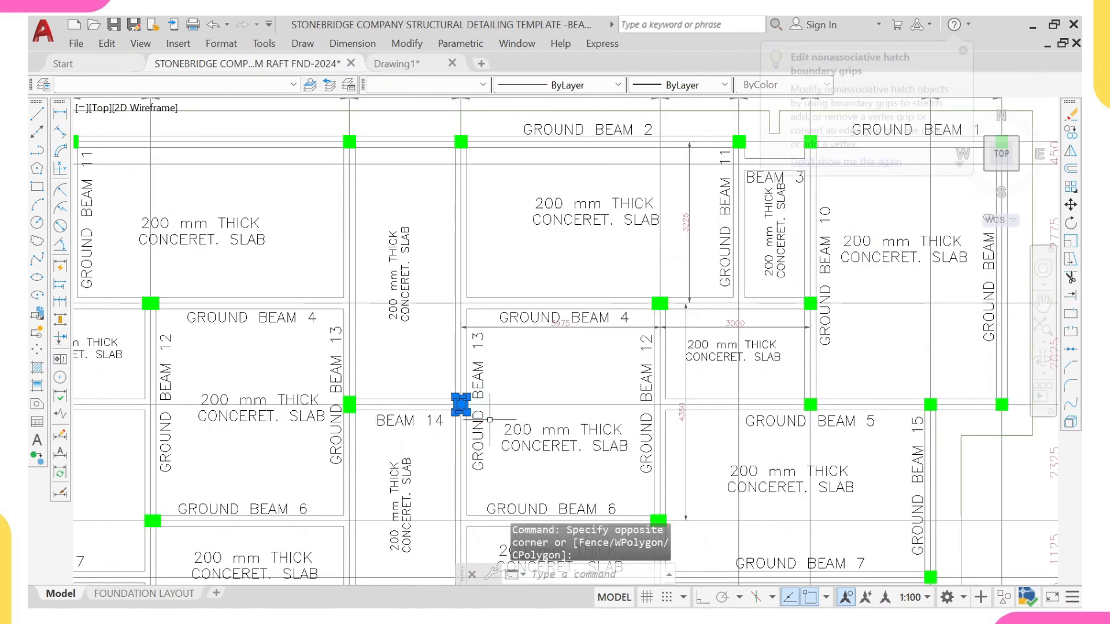
{"action": "type", "text": "co"}
{"action": "key", "text": "Return"}
{"action": "scroll", "coordinate": [456, 398], "scroll_direction": "up", "scroll_amount": 5}
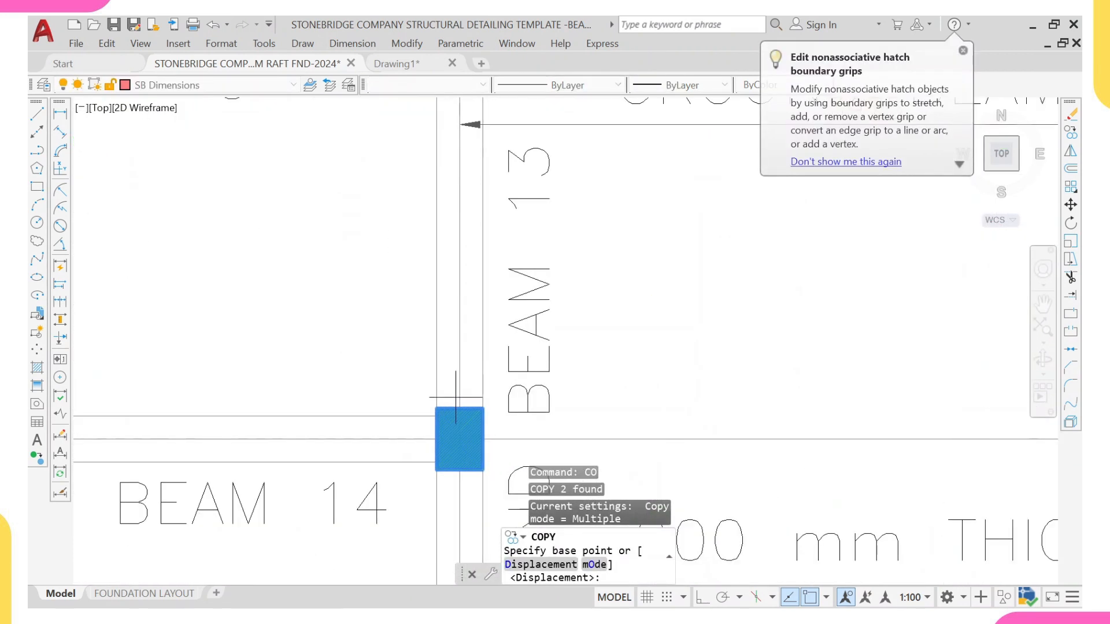
{"action": "left_click", "coordinate": [459, 406]}
{"action": "scroll", "coordinate": [463, 404], "scroll_direction": "down", "scroll_amount": 5}
{"action": "scroll", "coordinate": [619, 265], "scroll_direction": "up", "scroll_amount": 5}
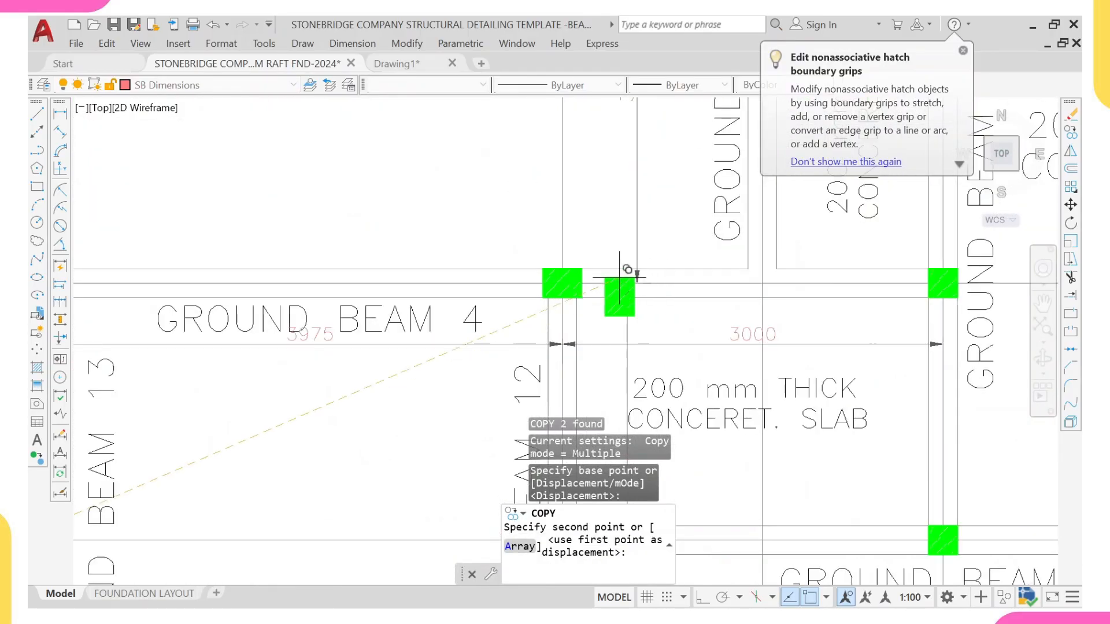
{"action": "left_click", "coordinate": [555, 268]}
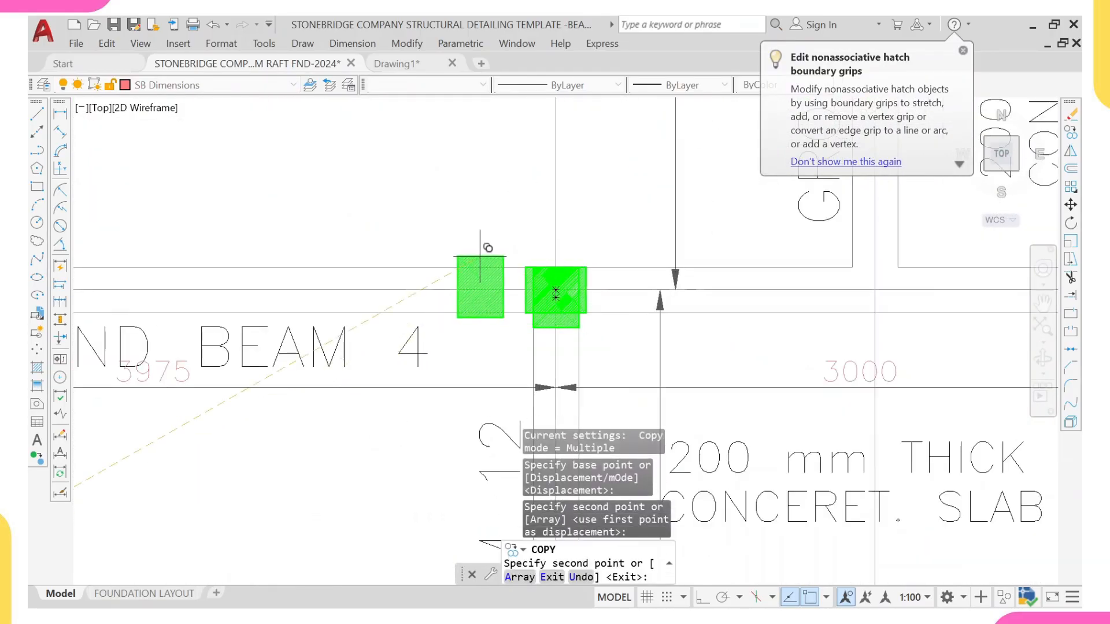
{"action": "key", "text": "Escape"}
Step: Erase the overlapping duplicate column at the Ground Beam 4 and Ground Beam 12 junction
{"action": "left_click", "coordinate": [509, 243]}
{"action": "left_click", "coordinate": [604, 316]}
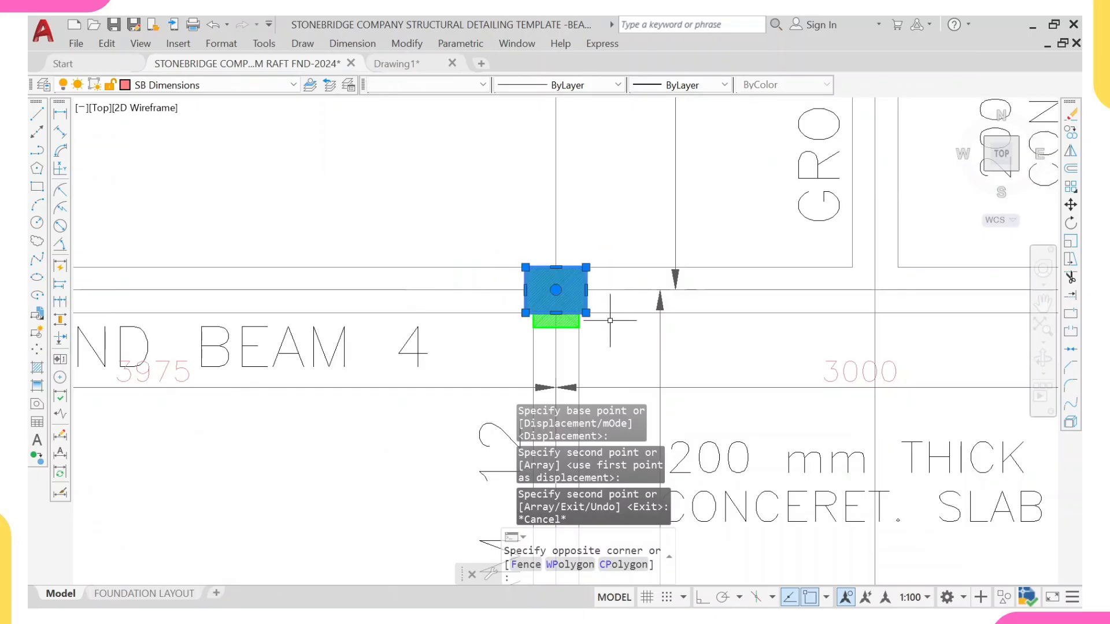
{"action": "type", "text": "e"}
{"action": "key", "text": "Return"}
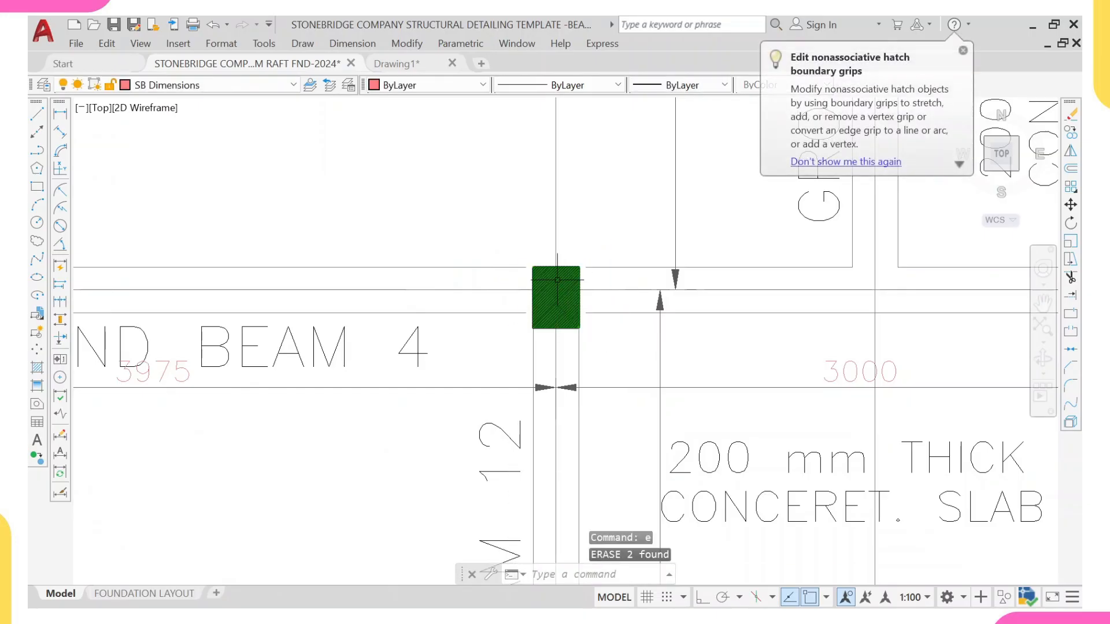
Step: Erase the four linear dimensions added around the Ground Beam 4 and Ground Beam 12 column
{"action": "scroll", "coordinate": [547, 307], "scroll_direction": "down", "scroll_amount": 3}
{"action": "scroll", "coordinate": [547, 307], "scroll_direction": "down", "scroll_amount": 2}
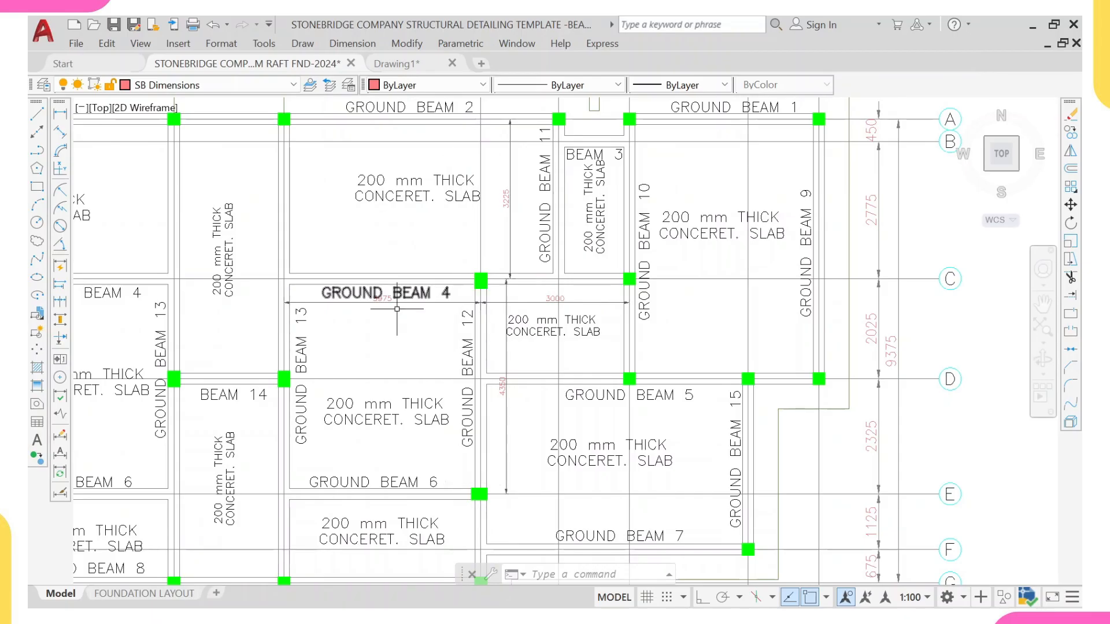
{"action": "scroll", "coordinate": [521, 282], "scroll_direction": "up", "scroll_amount": 4}
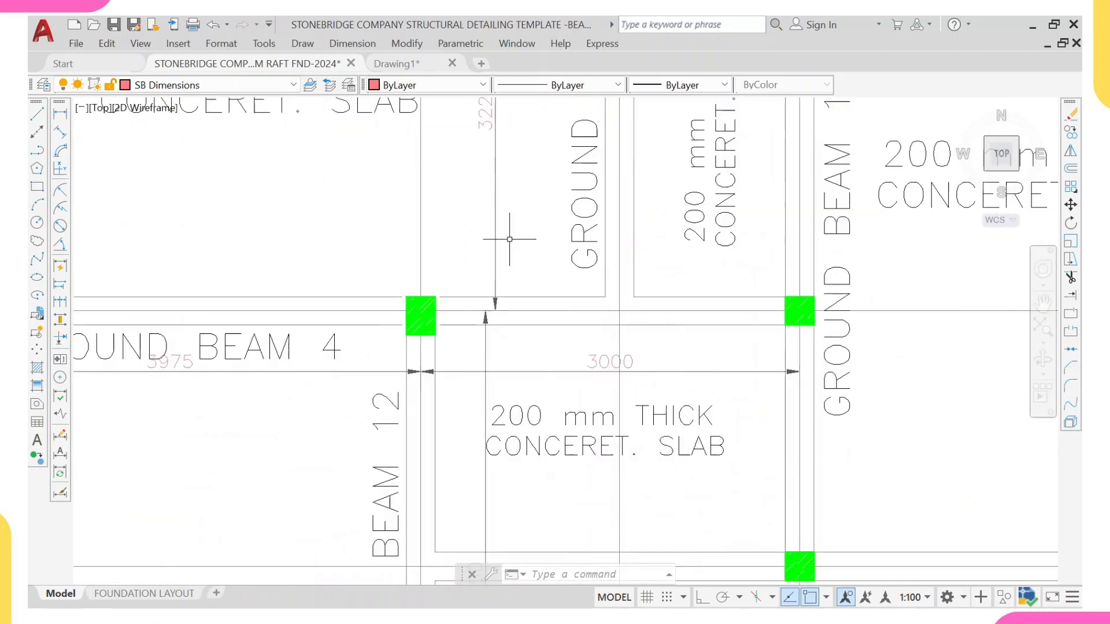
{"action": "left_click", "coordinate": [512, 238]}
{"action": "left_click", "coordinate": [486, 252]}
{"action": "scroll", "coordinate": [503, 319], "scroll_direction": "down", "scroll_amount": 8}
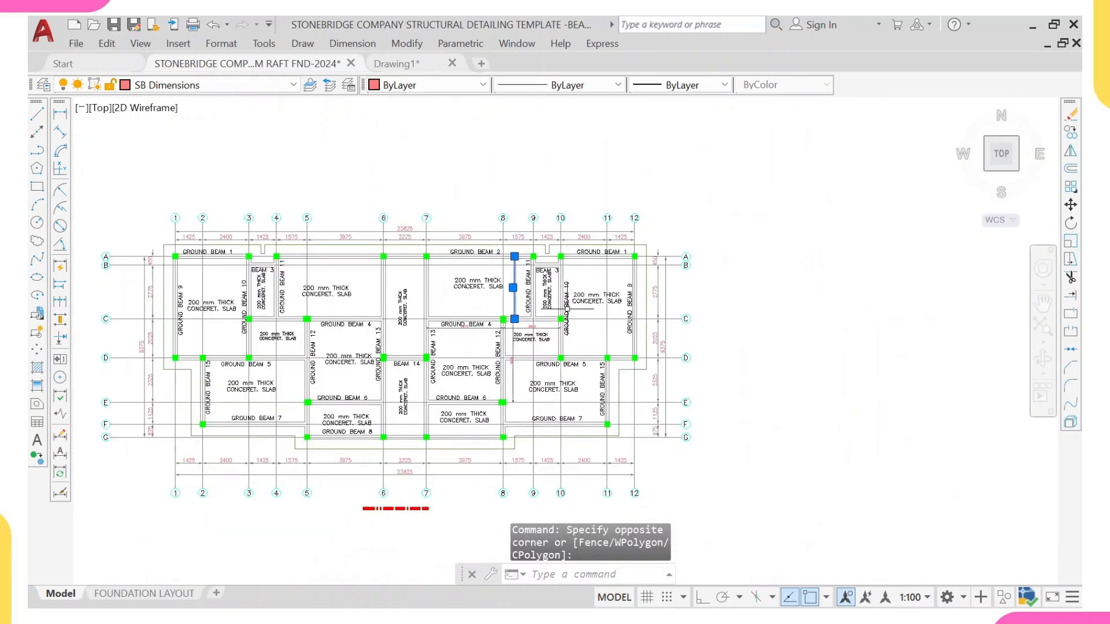
{"action": "scroll", "coordinate": [567, 313], "scroll_direction": "up", "scroll_amount": 4}
{"action": "scroll", "coordinate": [557, 304], "scroll_direction": "down", "scroll_amount": 6}
{"action": "scroll", "coordinate": [270, 295], "scroll_direction": "up", "scroll_amount": 2}
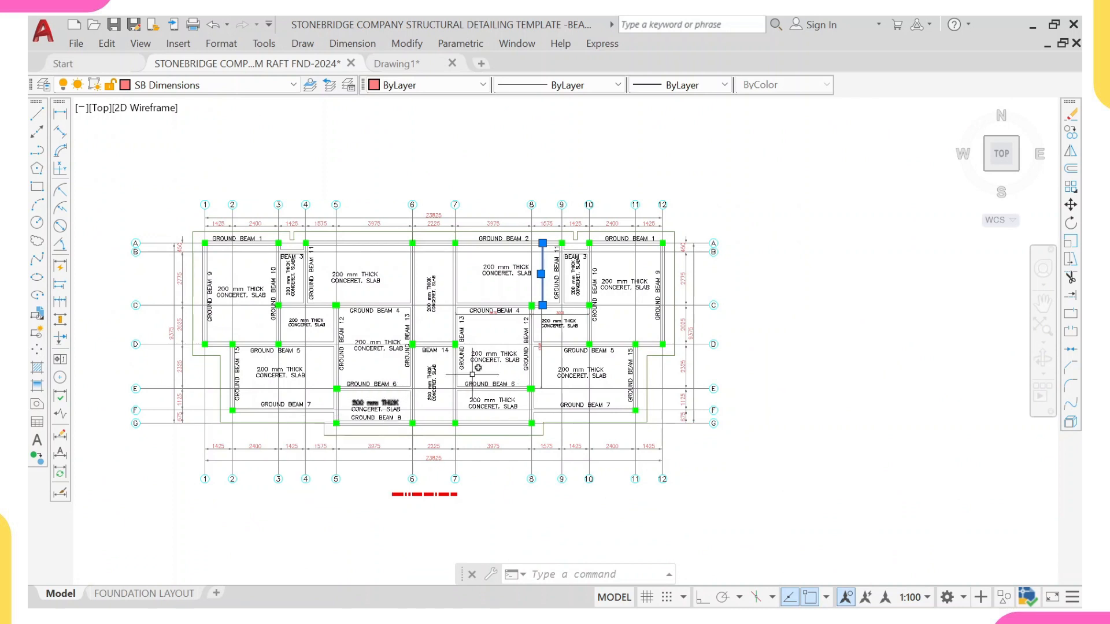
{"action": "scroll", "coordinate": [529, 317], "scroll_direction": "up", "scroll_amount": 6}
{"action": "left_click", "coordinate": [575, 307]}
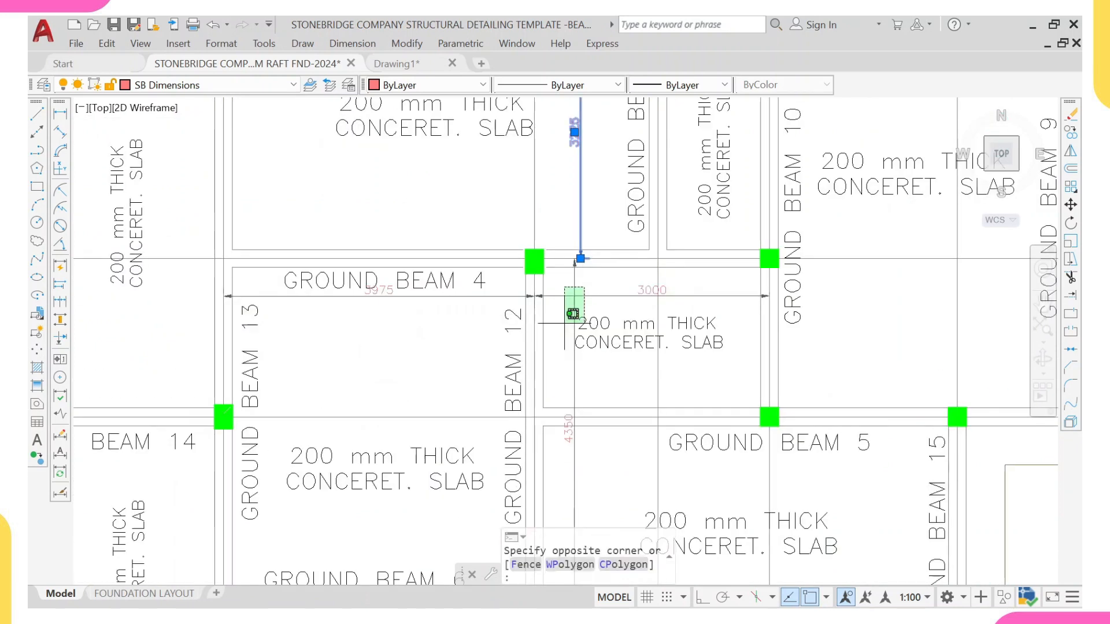
{"action": "left_click", "coordinate": [467, 292]}
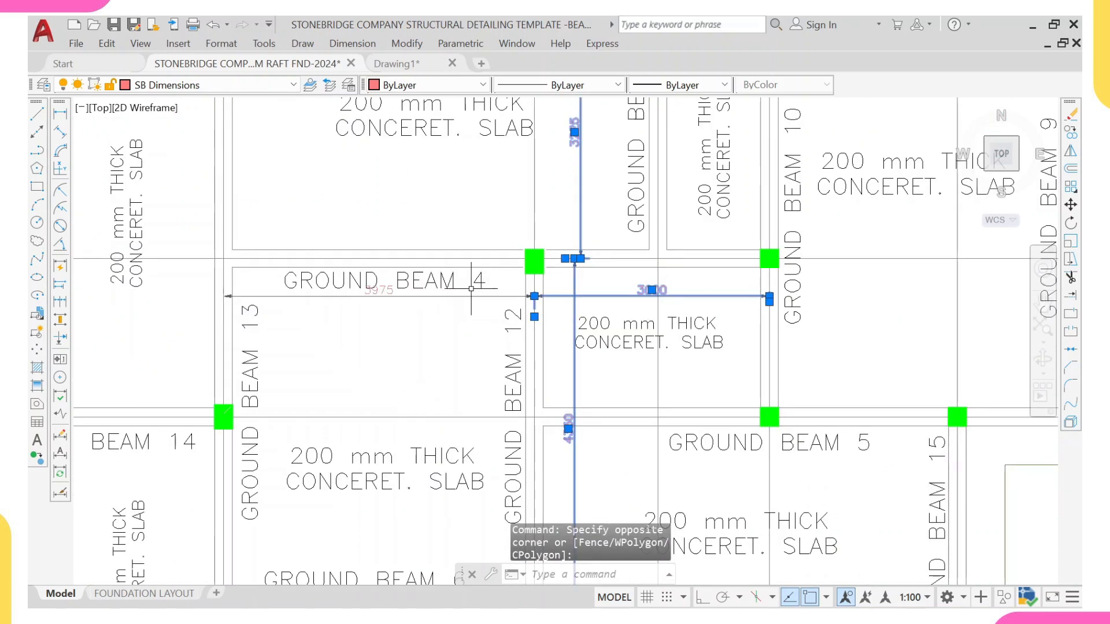
{"action": "left_click", "coordinate": [475, 293]}
{"action": "left_click", "coordinate": [459, 326]}
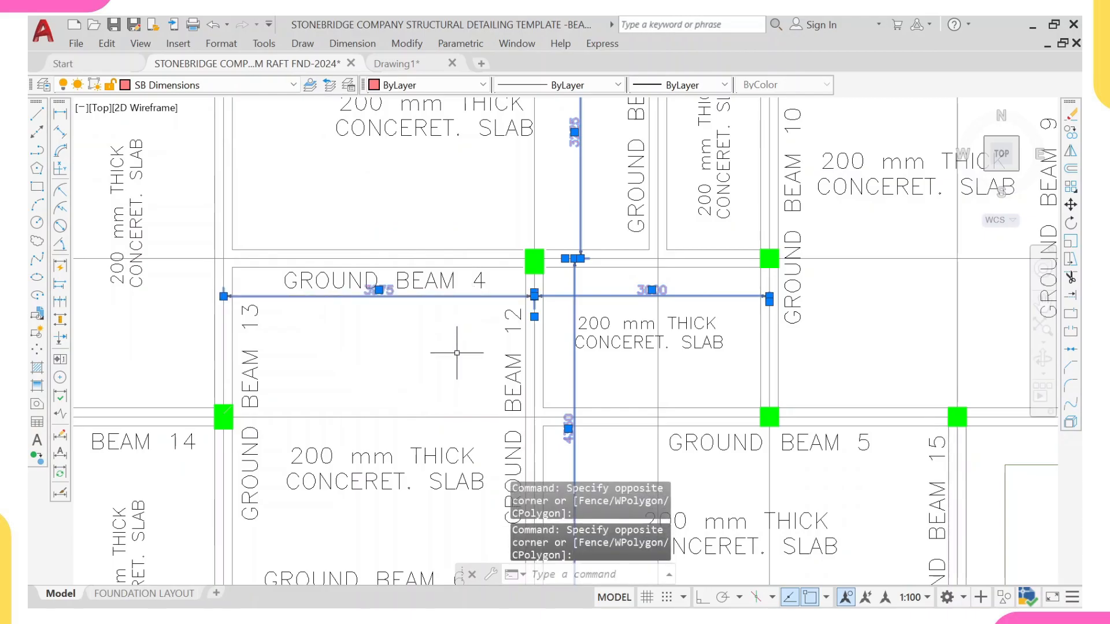
{"action": "type", "text": "e"}
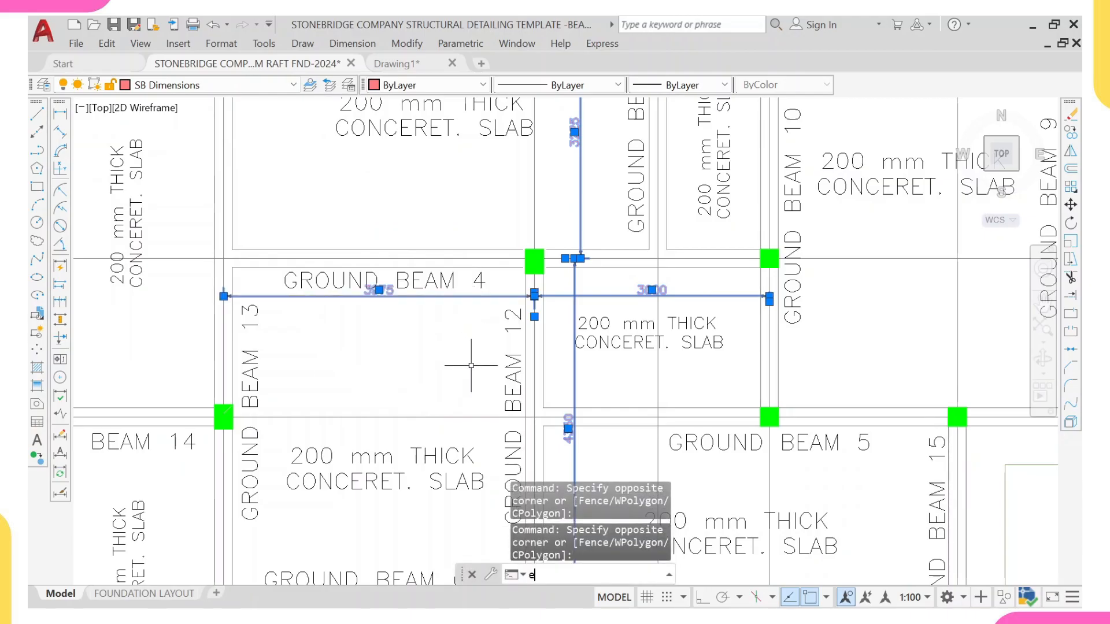
{"action": "key", "text": "Return"}
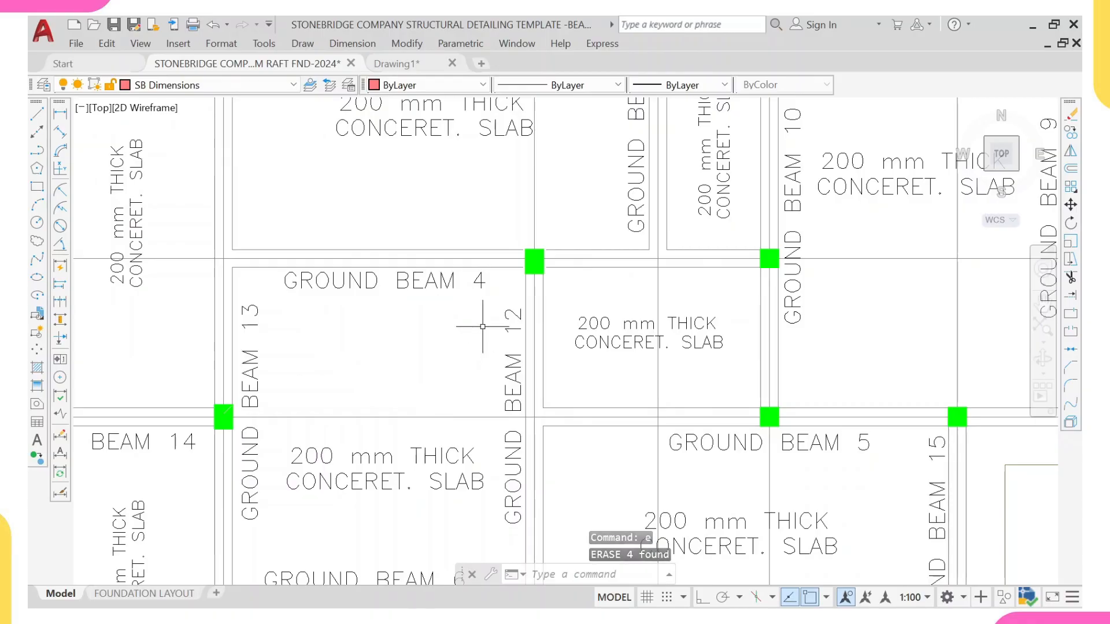
Step: Dimension the offset from the slab's outer edge line to Ground Beam 9 between grids B and C with a linear dimension
{"action": "scroll", "coordinate": [485, 301], "scroll_direction": "down", "scroll_amount": 2}
{"action": "middle_click_drag", "start_coordinate": [506, 303], "coordinate": [524, 348]}
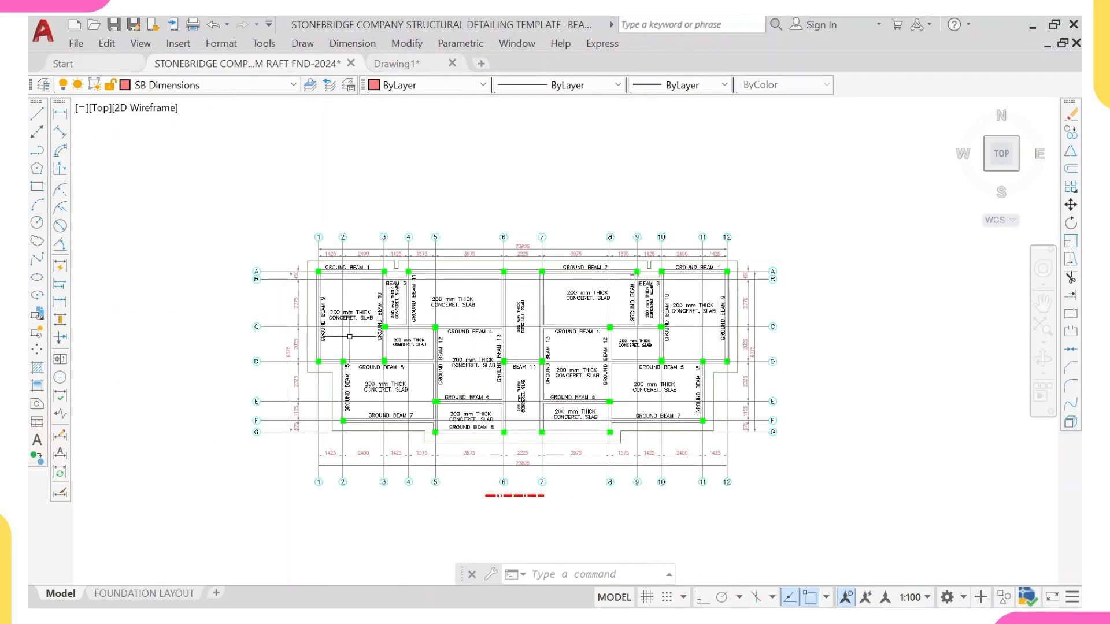
{"action": "scroll", "coordinate": [384, 325], "scroll_direction": "up", "scroll_amount": 6}
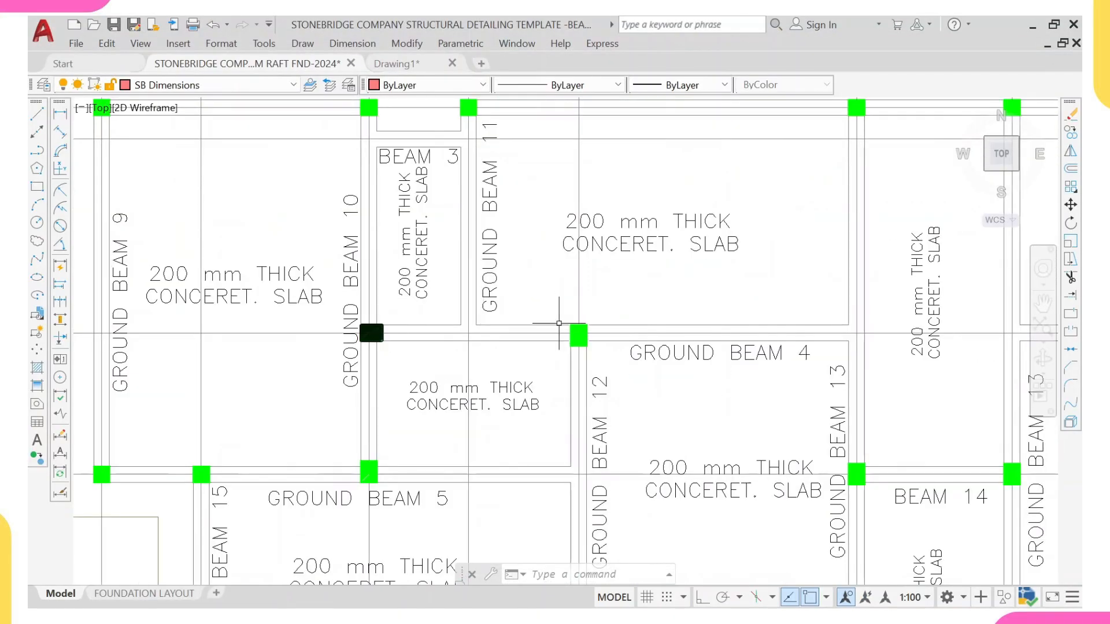
{"action": "scroll", "coordinate": [501, 329], "scroll_direction": "down", "scroll_amount": 6}
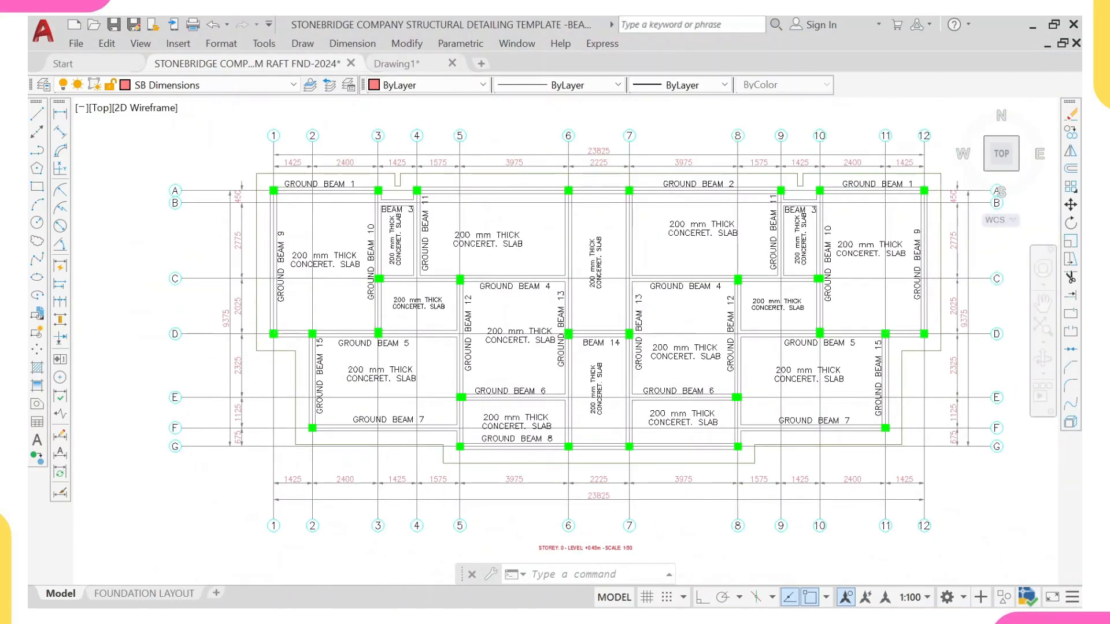
{"action": "scroll", "coordinate": [497, 327], "scroll_direction": "down", "scroll_amount": 4}
{"action": "scroll", "coordinate": [421, 263], "scroll_direction": "up", "scroll_amount": 8}
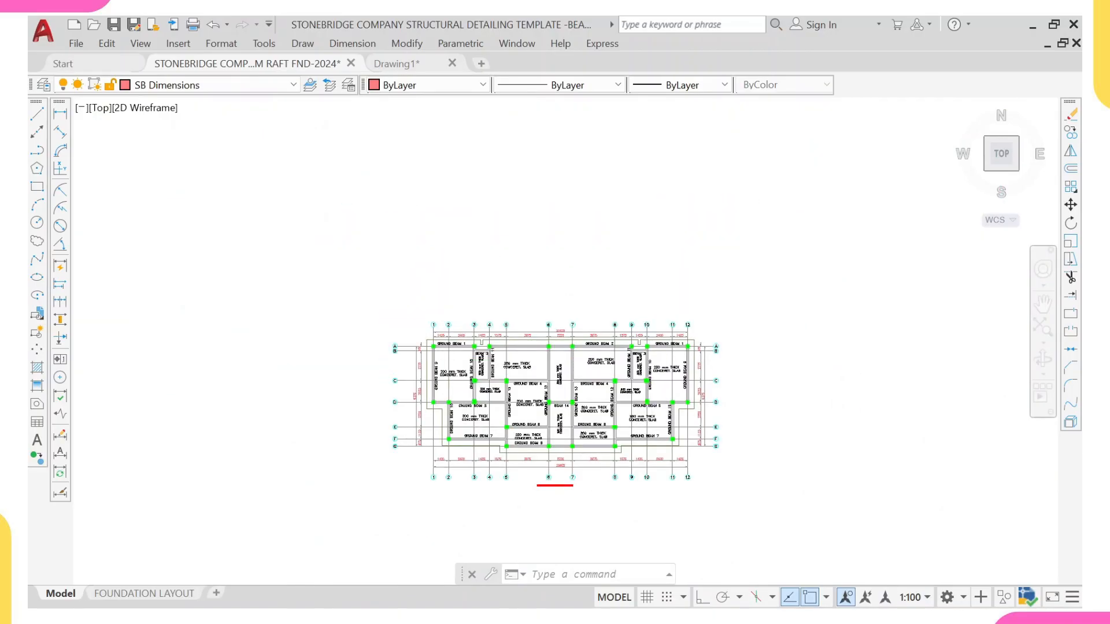
{"action": "left_click", "coordinate": [60, 113]}
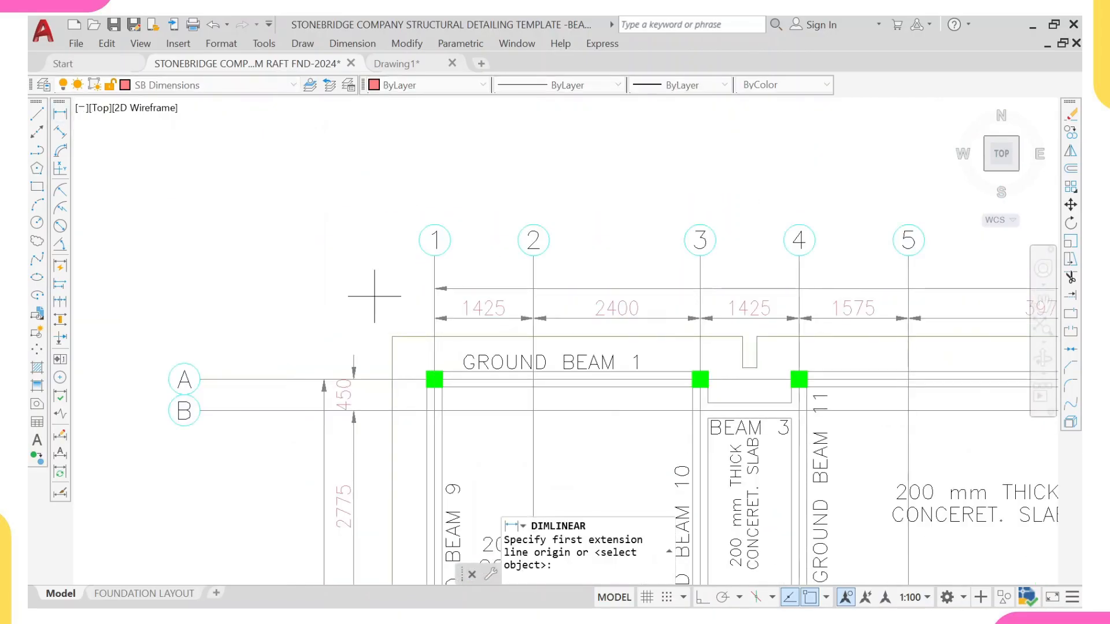
{"action": "middle_click_drag", "start_coordinate": [433, 466], "coordinate": [426, 355]}
{"action": "scroll", "coordinate": [398, 360], "scroll_direction": "up", "scroll_amount": 4}
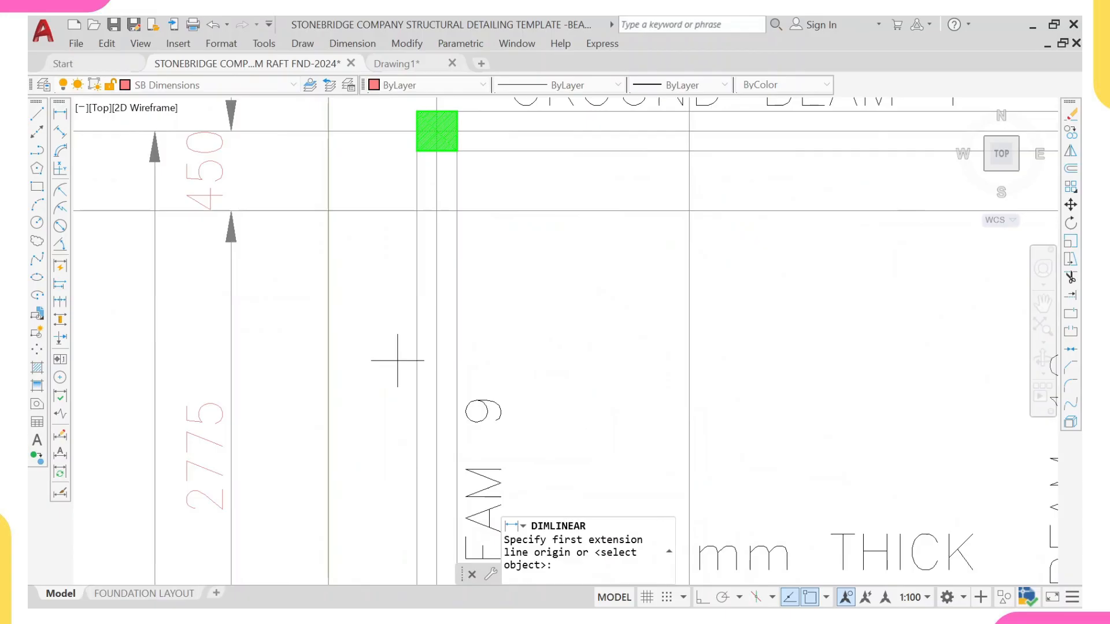
{"action": "left_click", "coordinate": [327, 364]}
{"action": "left_click", "coordinate": [417, 363]}
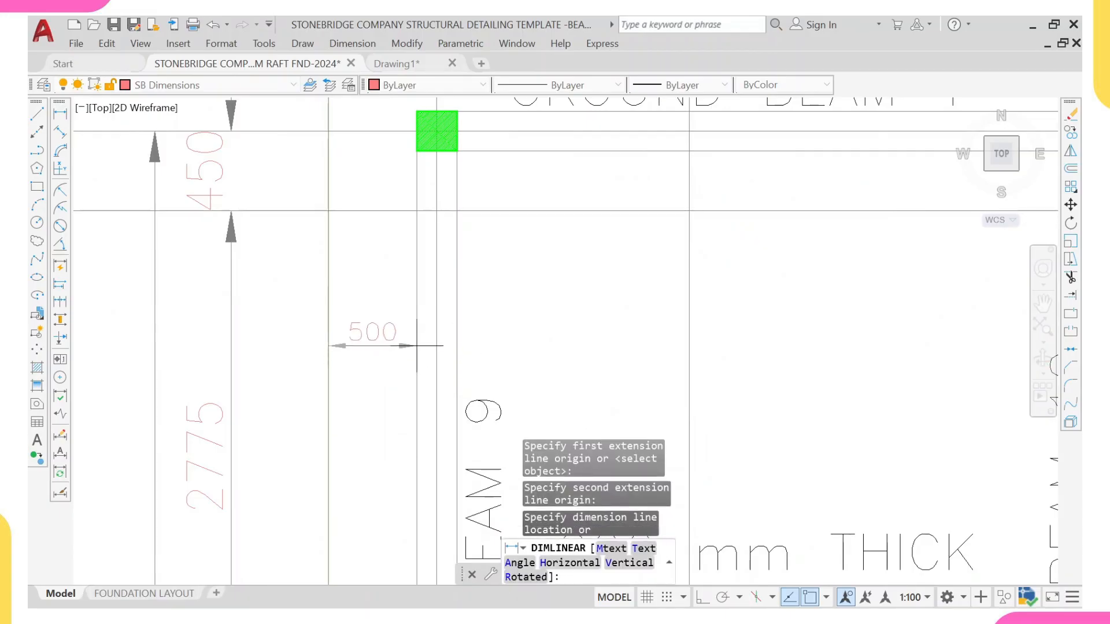
{"action": "left_click", "coordinate": [423, 338]}
Step: Add a linear dimension at the Ground Beam 2 line between grids 6 and 7
{"action": "scroll", "coordinate": [433, 310], "scroll_direction": "down", "scroll_amount": 6}
{"action": "middle_click_drag", "start_coordinate": [747, 319], "coordinate": [599, 279]}
{"action": "scroll", "coordinate": [718, 238], "scroll_direction": "up", "scroll_amount": 4}
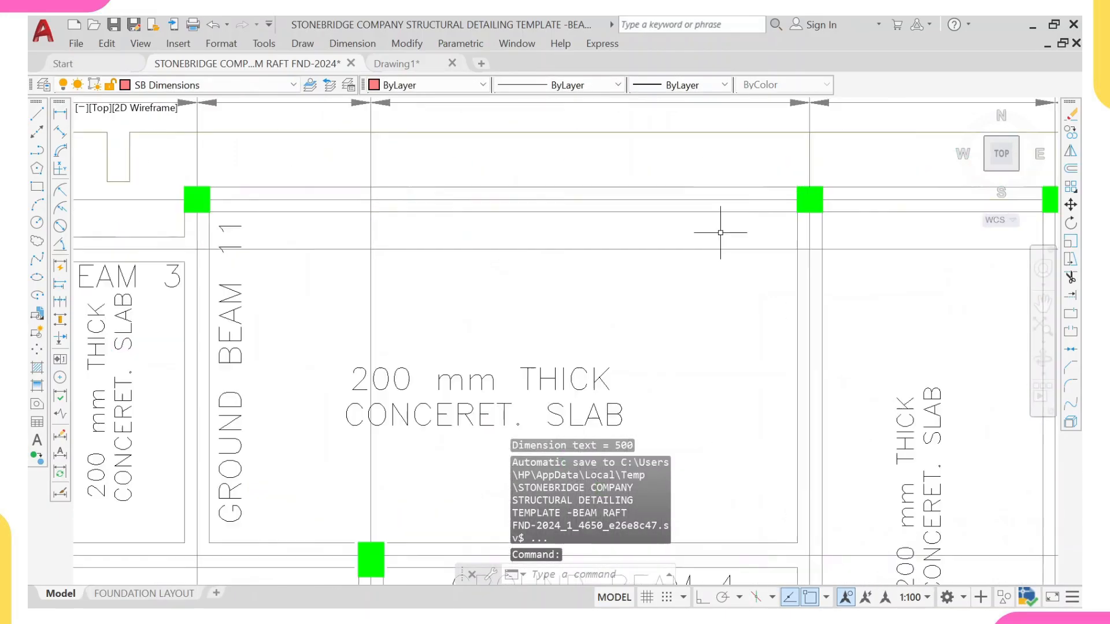
{"action": "right_click", "coordinate": [708, 176]}
{"action": "left_click", "coordinate": [730, 188]}
{"action": "scroll", "coordinate": [711, 251], "scroll_direction": "down", "scroll_amount": 5}
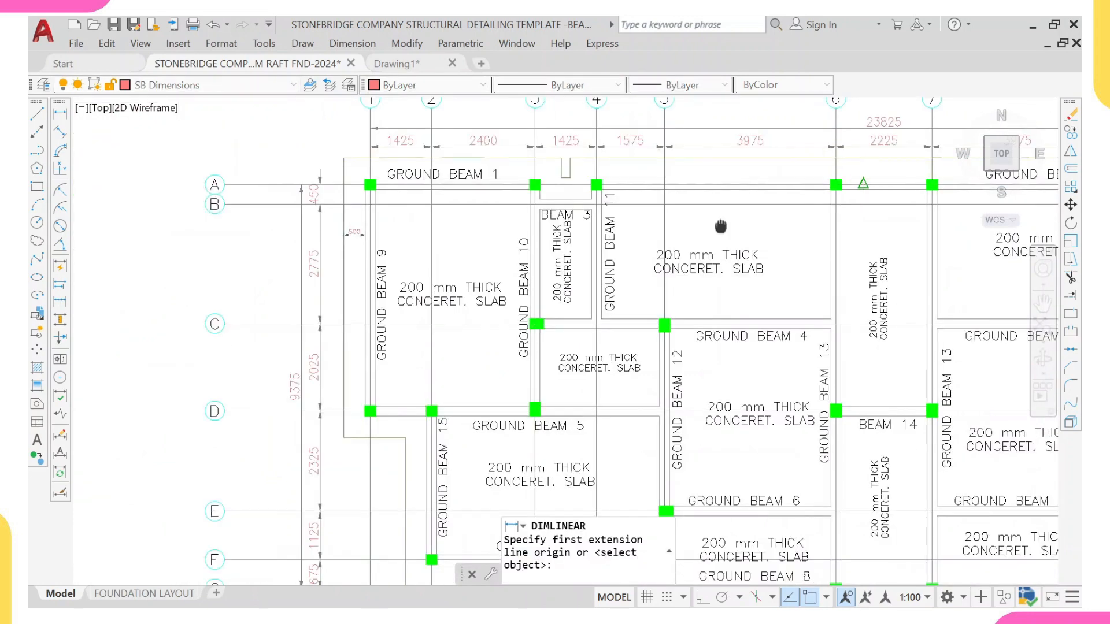
{"action": "middle_click_drag", "start_coordinate": [711, 251], "coordinate": [649, 239]}
{"action": "scroll", "coordinate": [650, 240], "scroll_direction": "up", "scroll_amount": 5}
{"action": "left_click", "coordinate": [640, 249]}
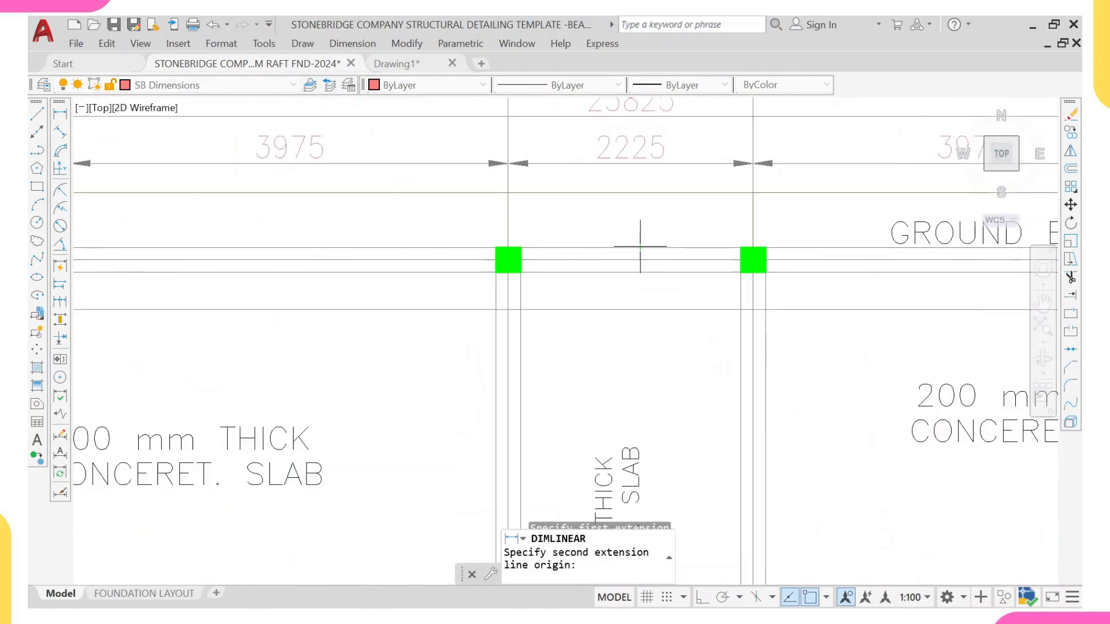
{"action": "left_click", "coordinate": [638, 193]}
{"action": "scroll", "coordinate": [642, 219], "scroll_direction": "down", "scroll_amount": 5}
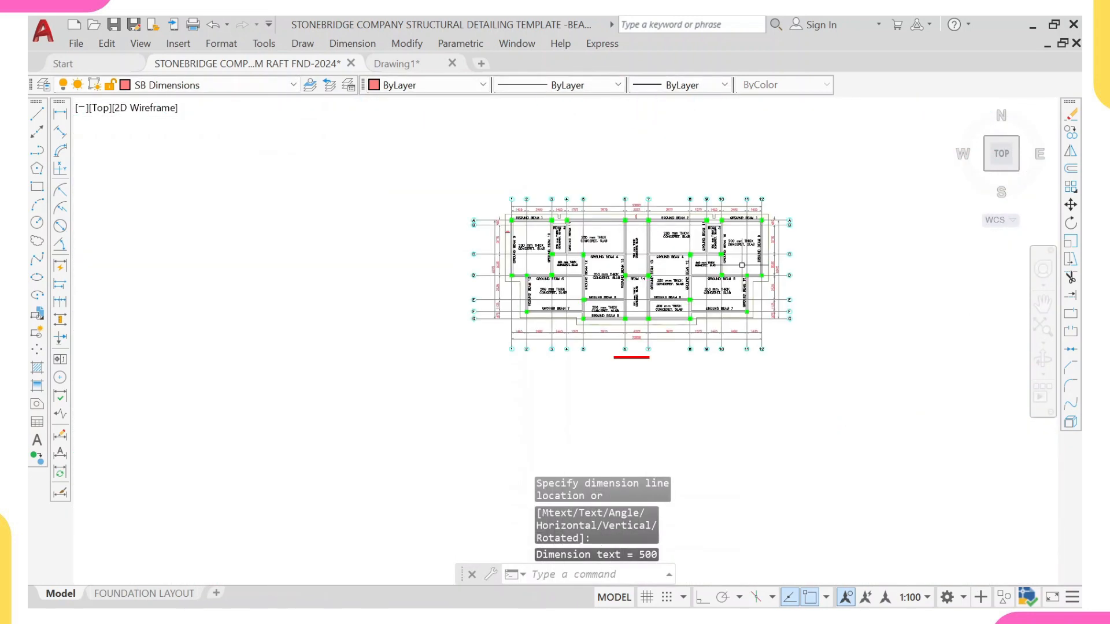
{"action": "scroll", "coordinate": [741, 265], "scroll_direction": "up", "scroll_amount": 6}
Step: Dimension the offset from Ground Beam 9's outer edge to the slab edge line on the right side between grids C and D
{"action": "left_click", "coordinate": [713, 253]}
{"action": "right_click", "coordinate": [714, 237]}
{"action": "left_click", "coordinate": [736, 248]}
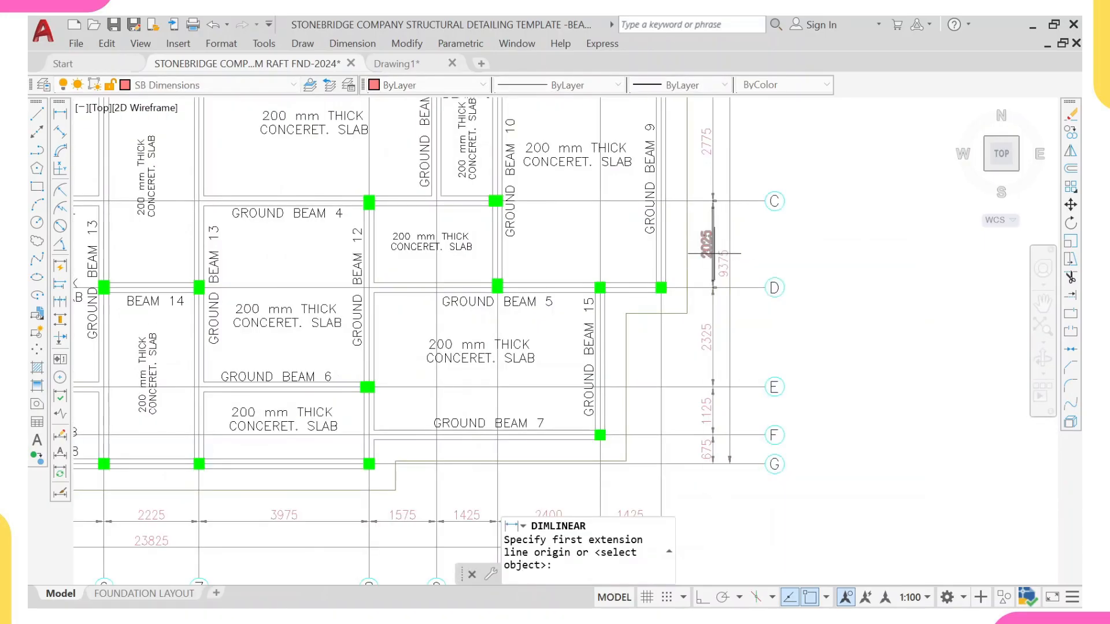
{"action": "scroll", "coordinate": [673, 234], "scroll_direction": "up", "scroll_amount": 5}
{"action": "left_click", "coordinate": [652, 216]}
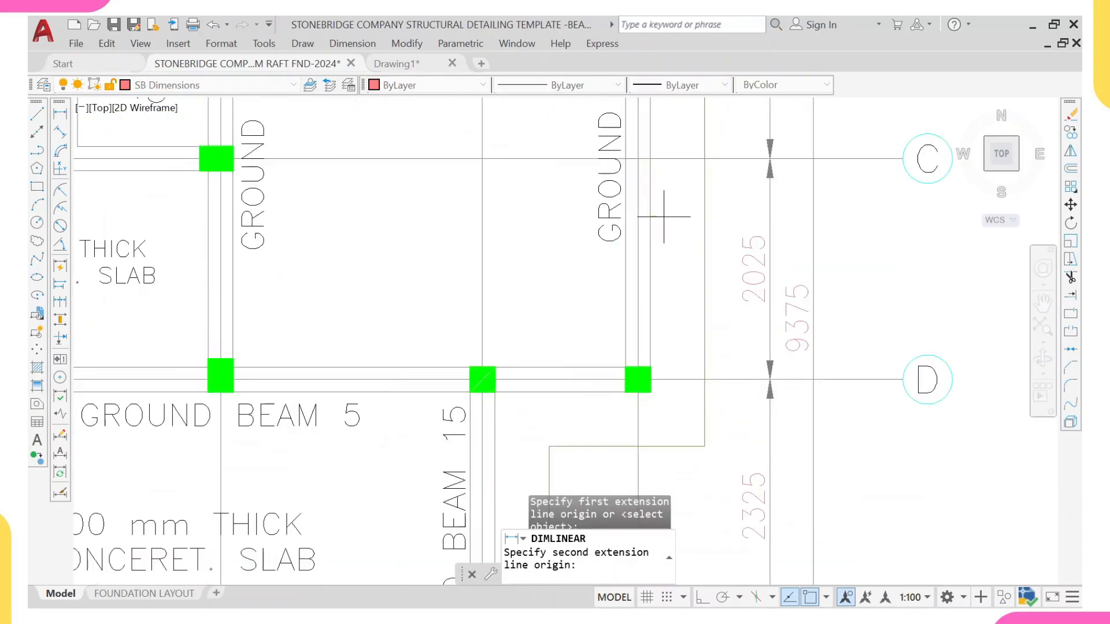
{"action": "left_click", "coordinate": [703, 217]}
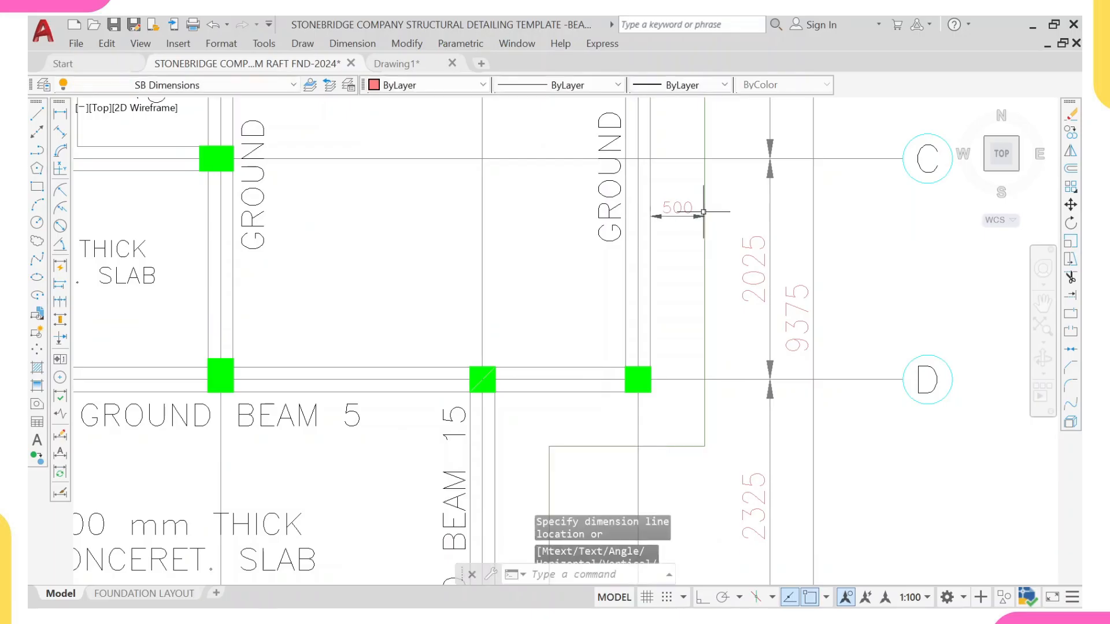
{"action": "scroll", "coordinate": [671, 220], "scroll_direction": "down", "scroll_amount": 5}
{"action": "middle_click_drag", "start_coordinate": [498, 294], "coordinate": [519, 271]}
Step: Add a vertical linear dimension below Ground Beam 8 between grids 6 and 7
{"action": "right_click", "coordinate": [496, 283]}
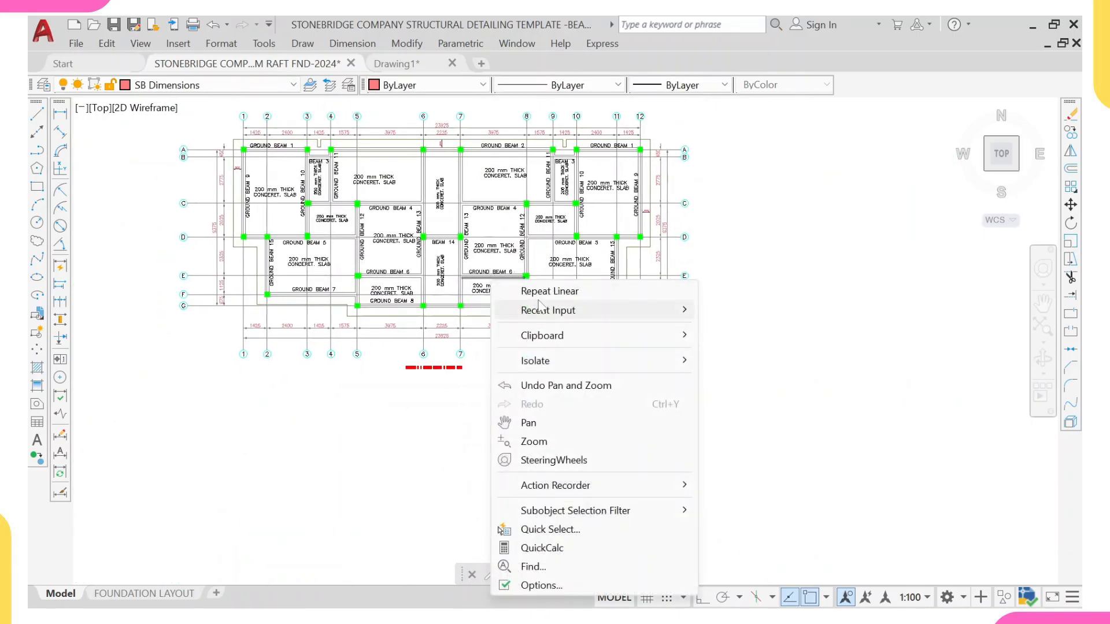
{"action": "left_click", "coordinate": [520, 289]}
{"action": "scroll", "coordinate": [441, 315], "scroll_direction": "up", "scroll_amount": 6}
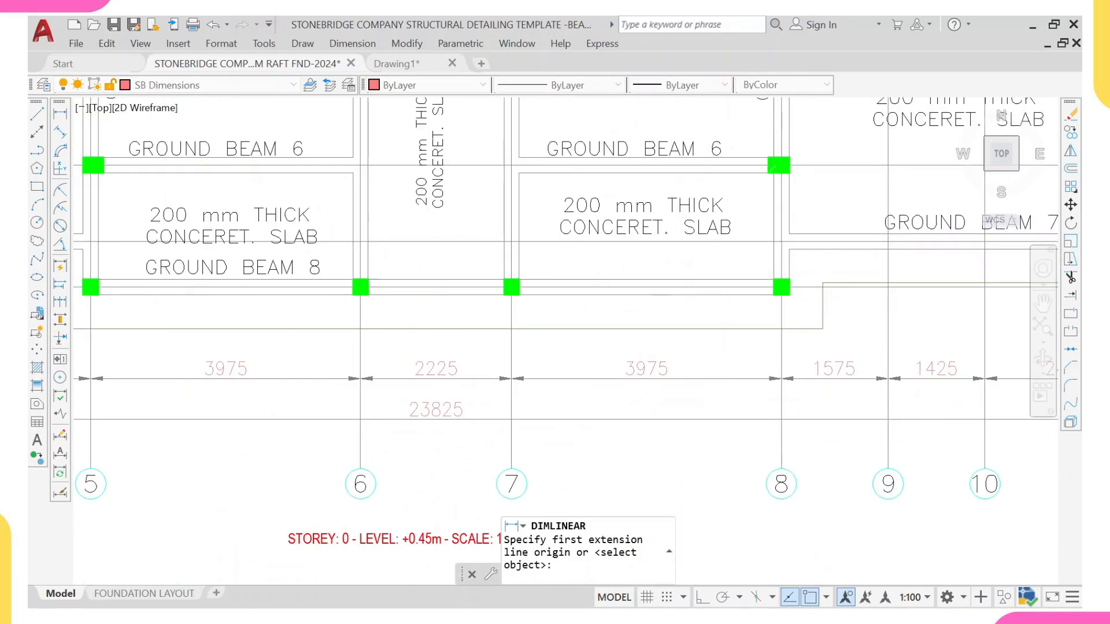
{"action": "left_click", "coordinate": [446, 328]}
{"action": "left_click", "coordinate": [439, 294]}
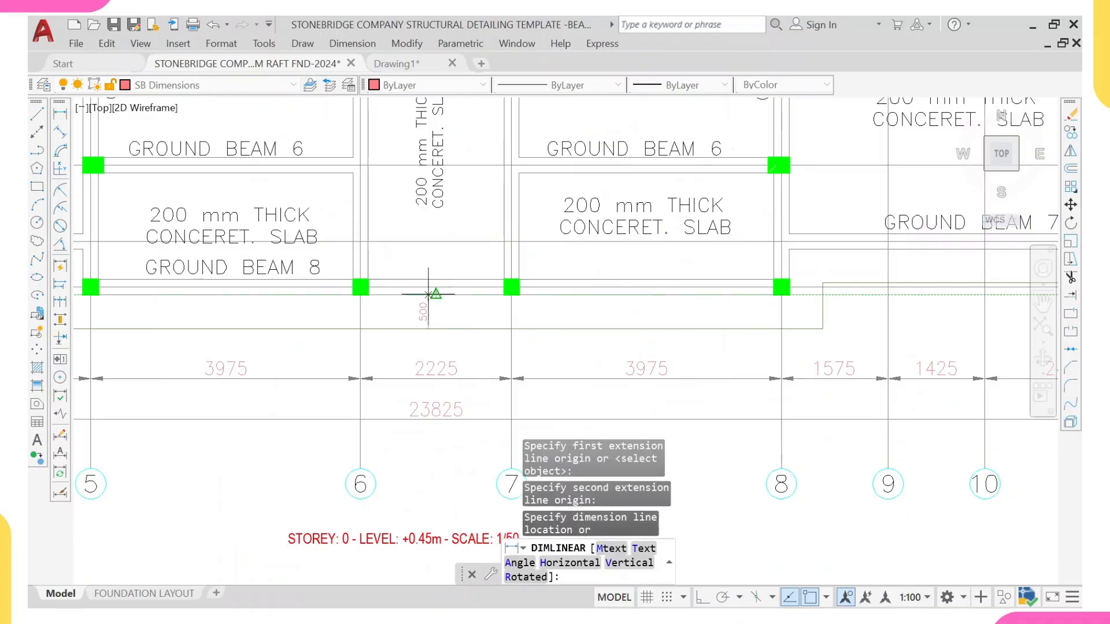
{"action": "left_click", "coordinate": [428, 294]}
Step: Erase the red storey level and scale title text beneath the foundation plan
{"action": "scroll", "coordinate": [428, 294], "scroll_direction": "down", "scroll_amount": 10}
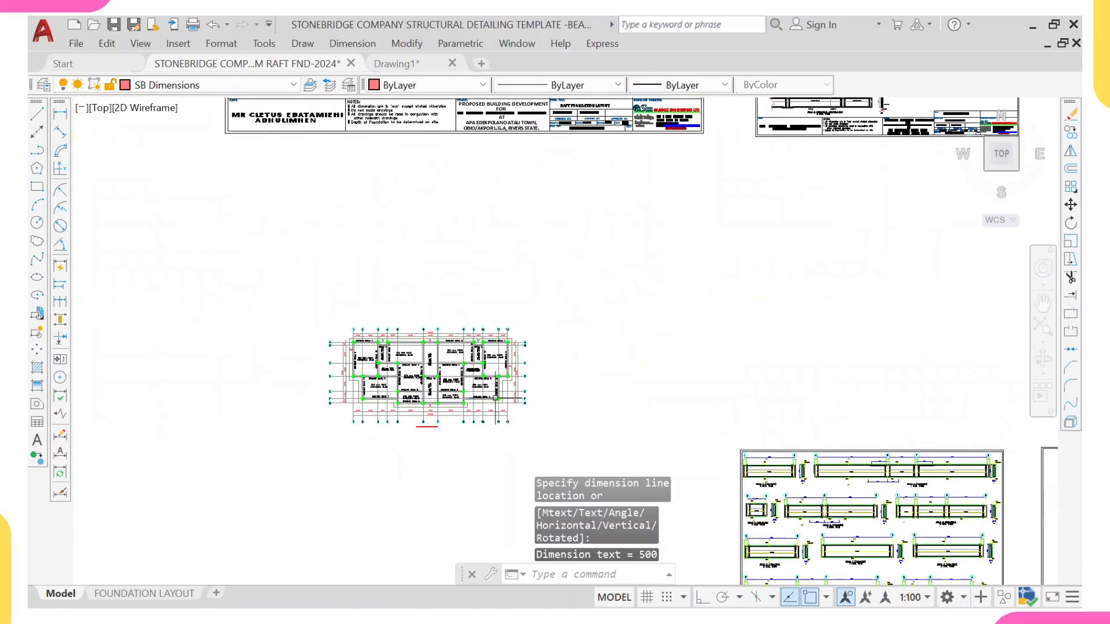
{"action": "middle_click_drag", "start_coordinate": [428, 294], "coordinate": [374, 302]}
{"action": "scroll", "coordinate": [383, 428], "scroll_direction": "up", "scroll_amount": 4}
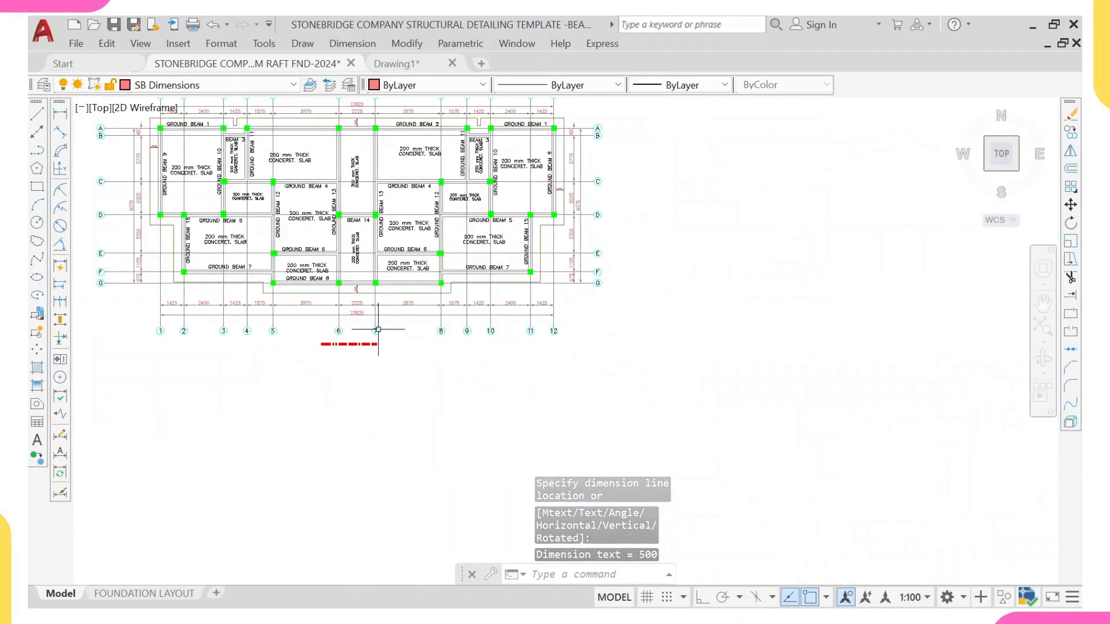
{"action": "left_click", "coordinate": [347, 346]}
{"action": "left_click", "coordinate": [339, 348]}
{"action": "type", "text": "e"}
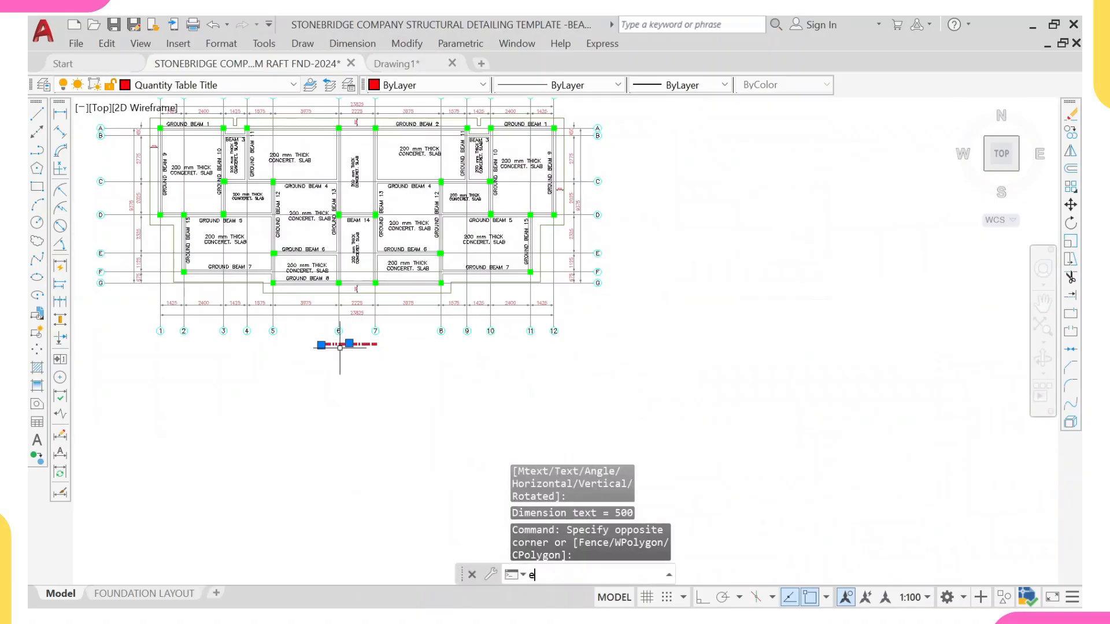
{"action": "key", "text": "Return"}
Step: Copy the Section X-X drawing from the other sheet to beside the foundation layout plan
{"action": "scroll", "coordinate": [347, 352], "scroll_direction": "down", "scroll_amount": 5}
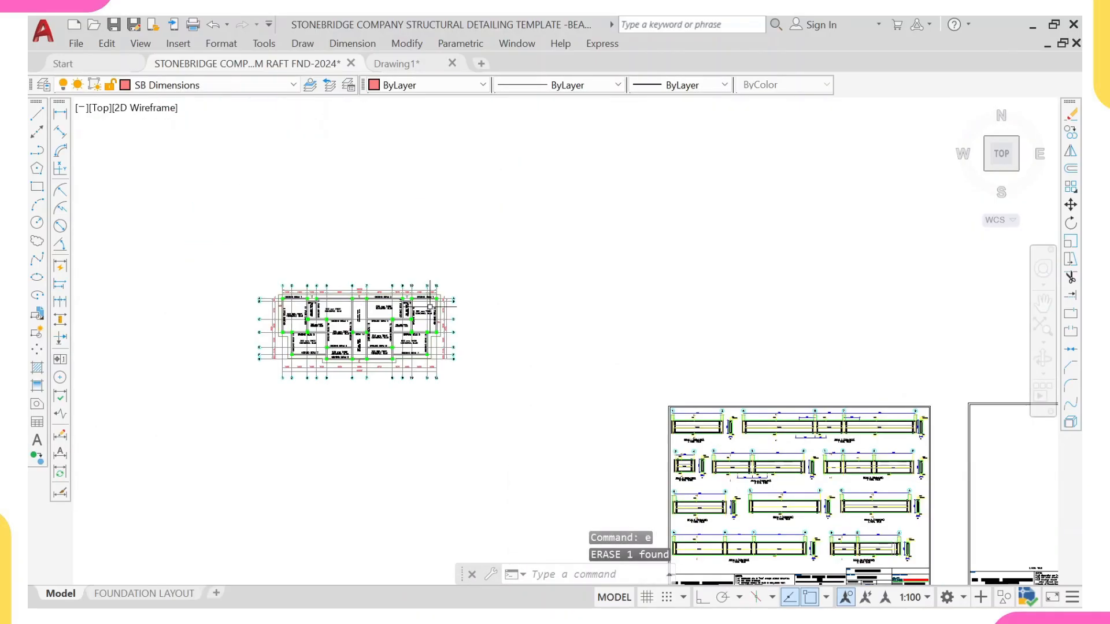
{"action": "scroll", "coordinate": [366, 398], "scroll_direction": "up", "scroll_amount": 4}
{"action": "middle_click_drag", "start_coordinate": [304, 352], "coordinate": [438, 354]}
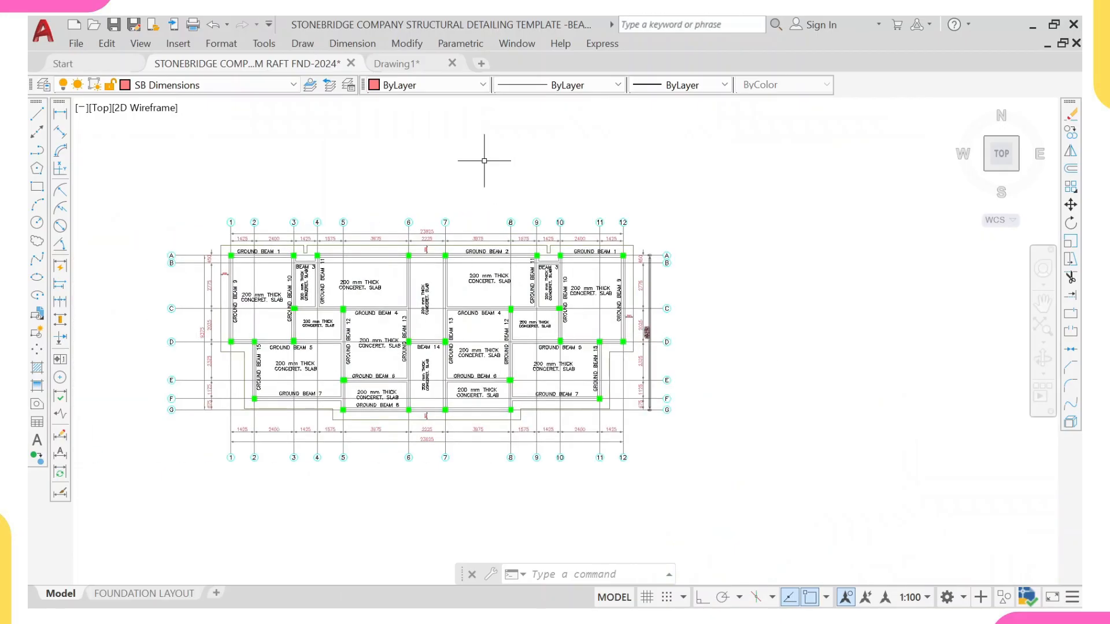
{"action": "scroll", "coordinate": [601, 427], "scroll_direction": "down", "scroll_amount": 5}
{"action": "scroll", "coordinate": [666, 194], "scroll_direction": "up", "scroll_amount": 6}
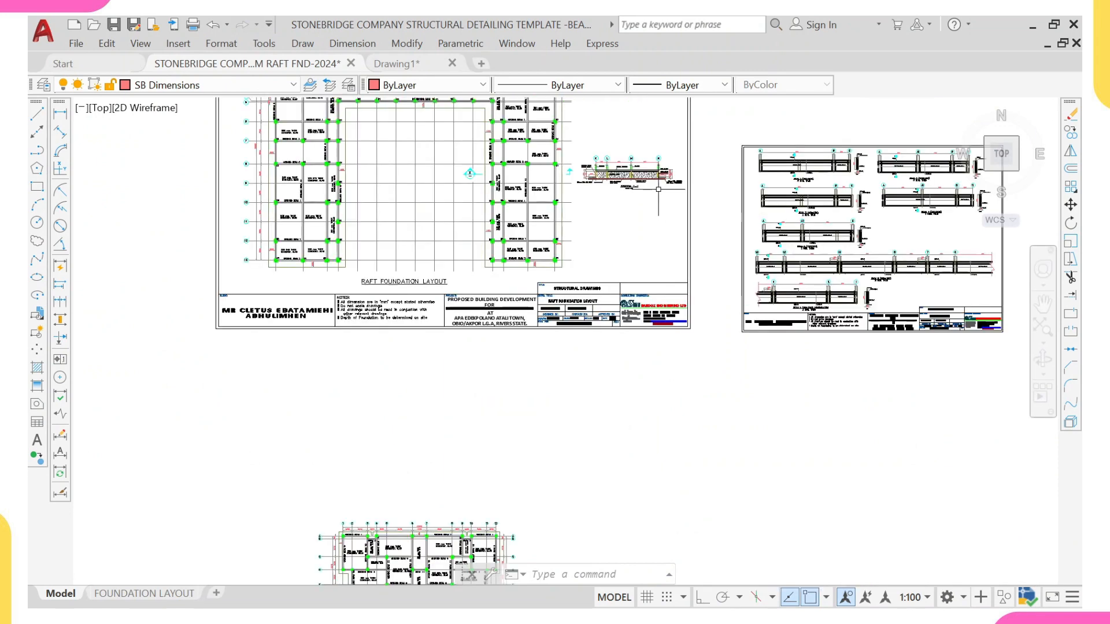
{"action": "left_click", "coordinate": [502, 192]}
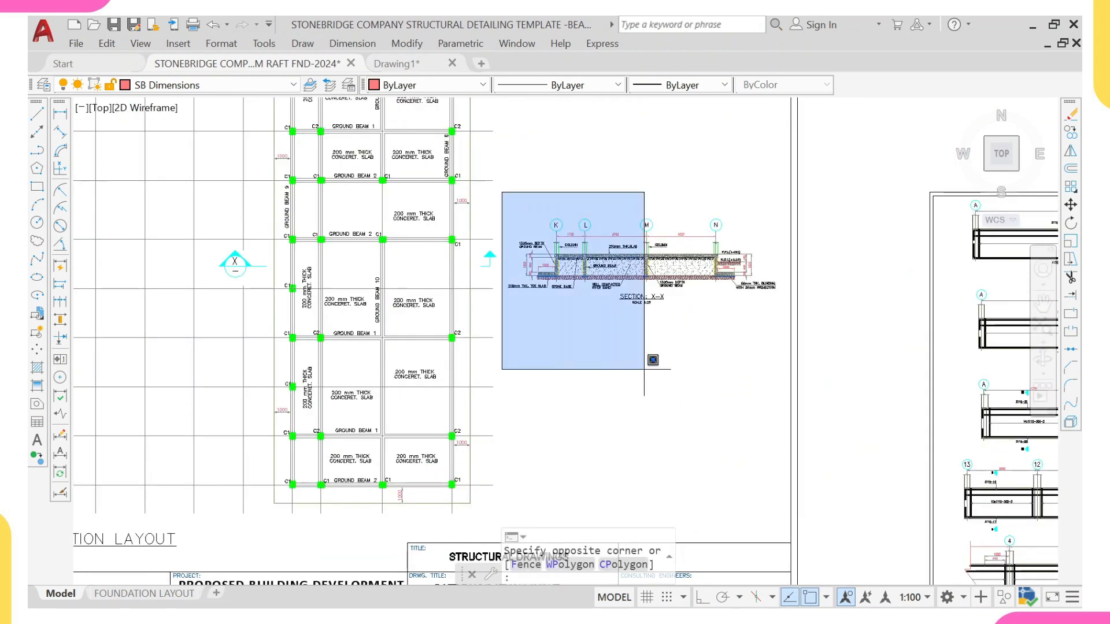
{"action": "left_click", "coordinate": [850, 368]}
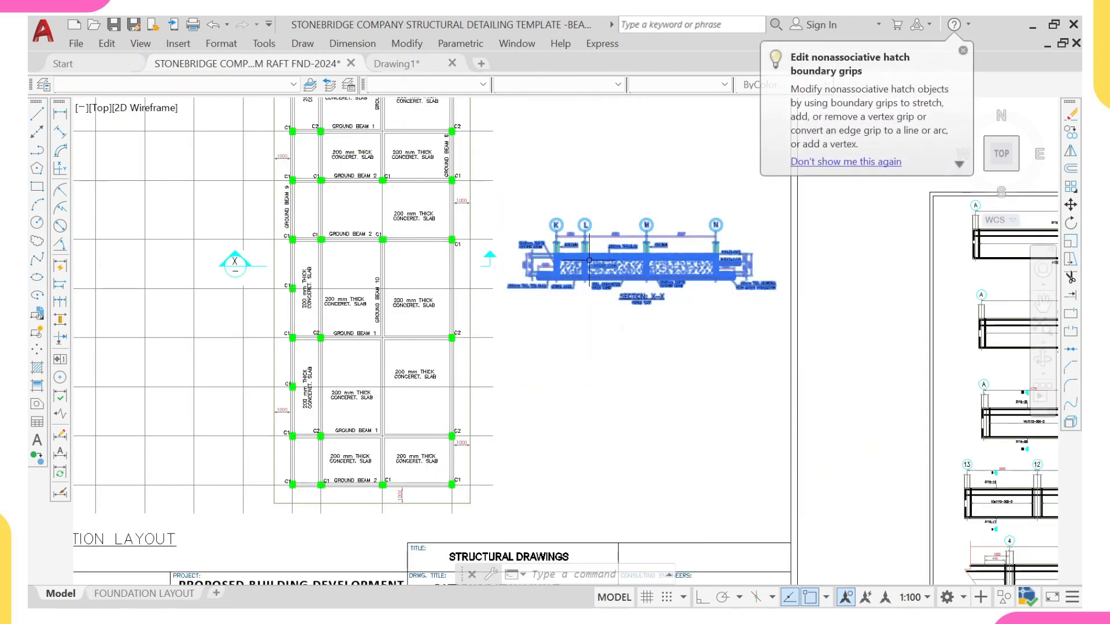
{"action": "type", "text": "co"}
{"action": "key", "text": "Return"}
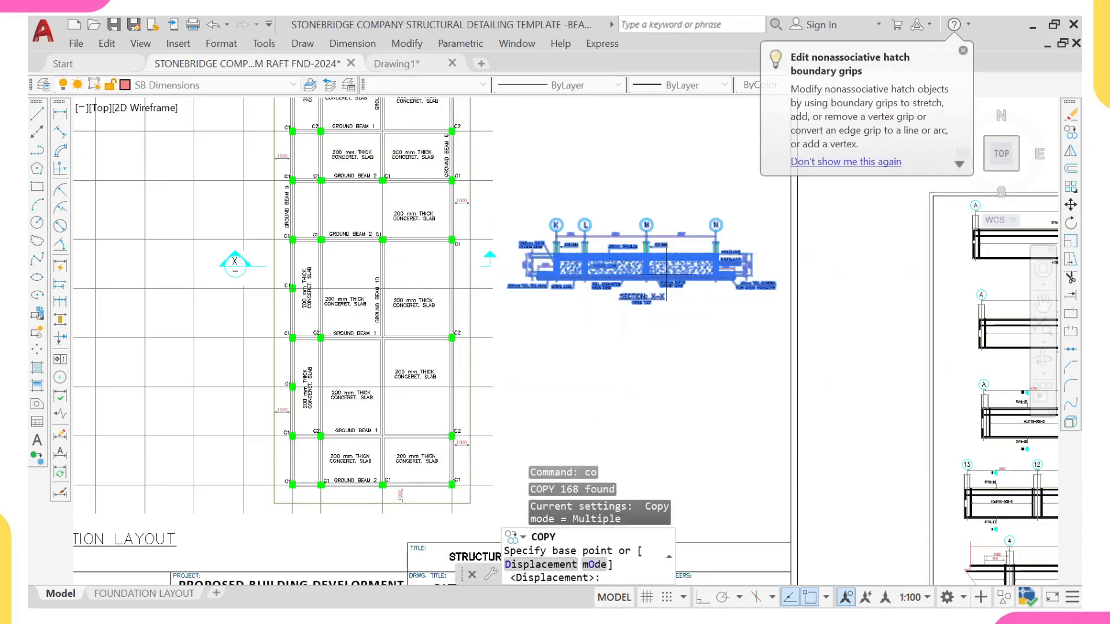
{"action": "left_click", "coordinate": [664, 260]}
{"action": "scroll", "coordinate": [491, 260], "scroll_direction": "down", "scroll_amount": 5}
{"action": "middle_click_drag", "start_coordinate": [490, 408], "coordinate": [522, 243]}
{"action": "scroll", "coordinate": [526, 335], "scroll_direction": "up", "scroll_amount": 4}
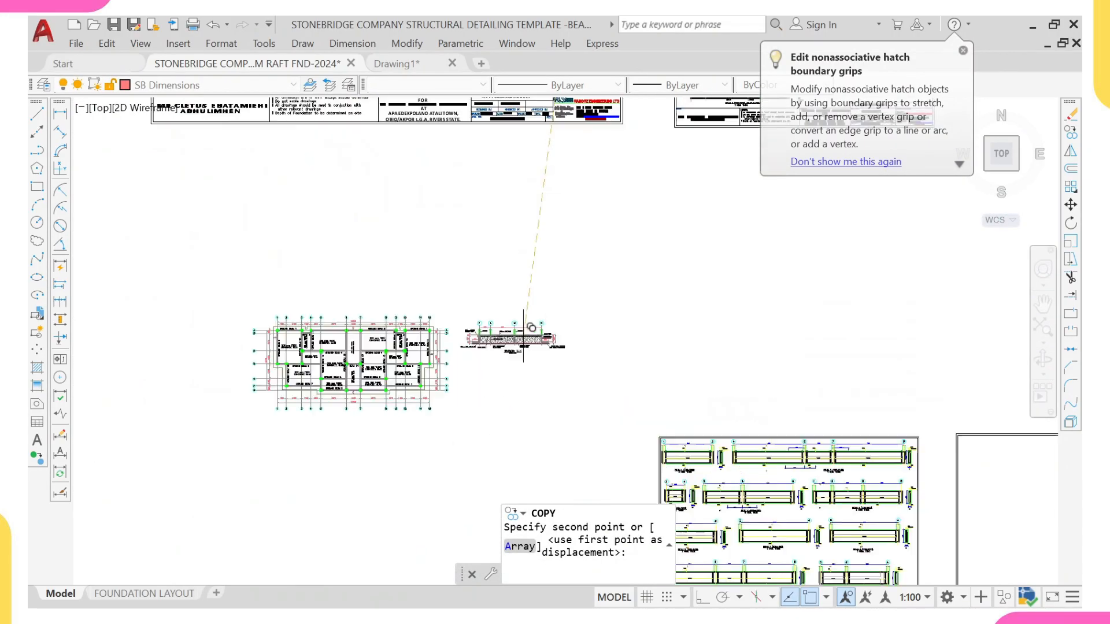
{"action": "left_click", "coordinate": [511, 368]}
{"action": "key", "text": "Escape"}
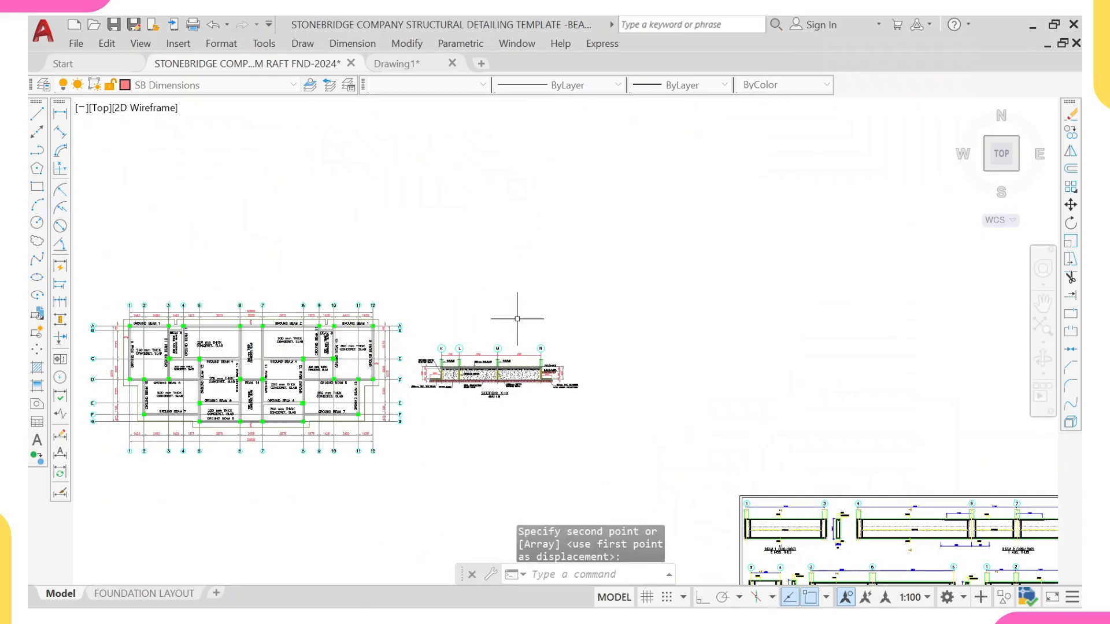
Step: Examine the copied Section X-X next to the foundation layout plan
{"action": "scroll", "coordinate": [474, 373], "scroll_direction": "up", "scroll_amount": 4}
{"action": "middle_click_drag", "start_coordinate": [464, 379], "coordinate": [539, 371]}
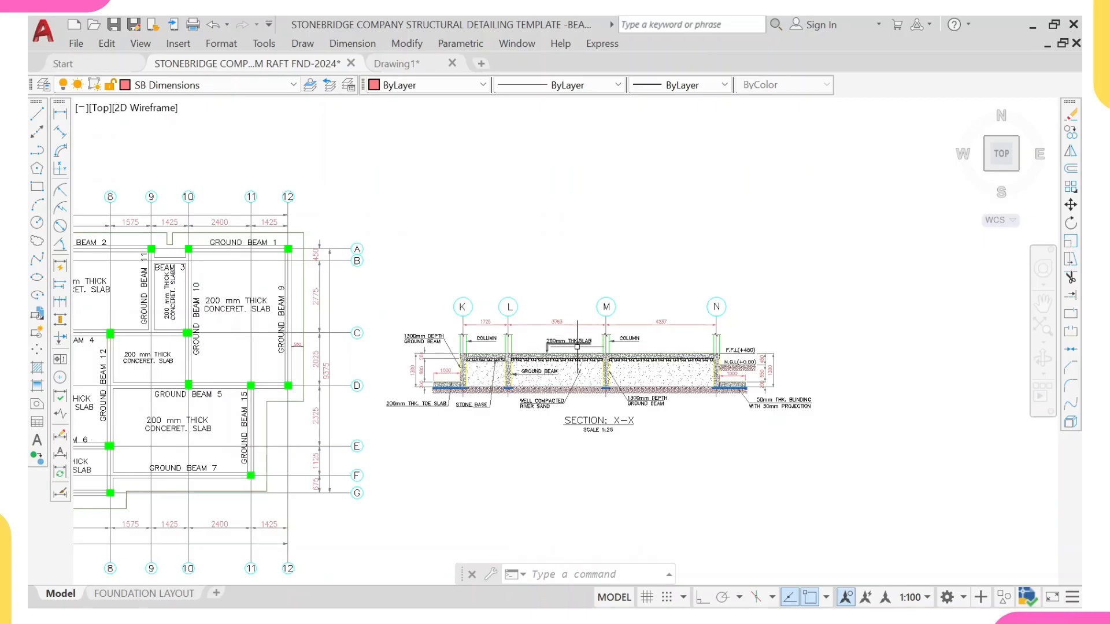
{"action": "scroll", "coordinate": [577, 347], "scroll_direction": "up", "scroll_amount": 2}
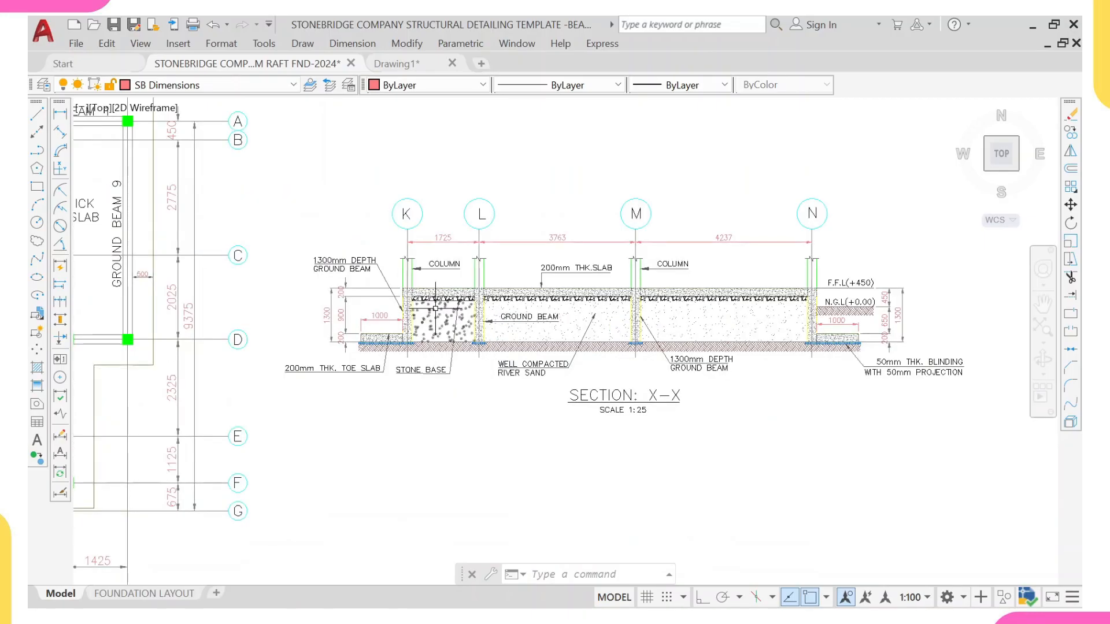
{"action": "scroll", "coordinate": [480, 253], "scroll_direction": "down", "scroll_amount": 4}
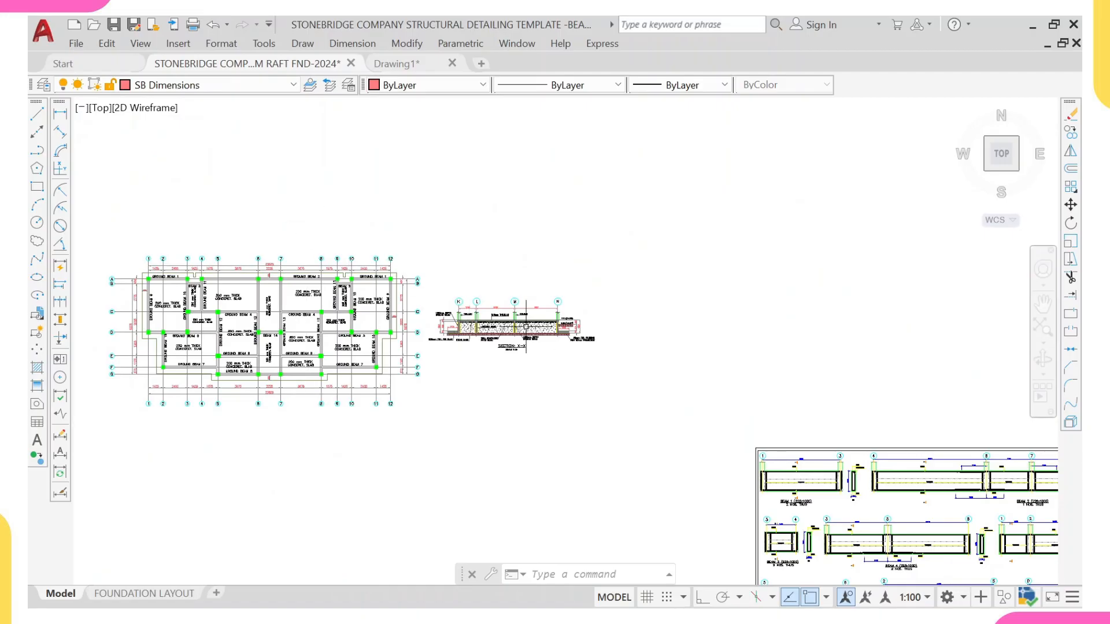
{"action": "scroll", "coordinate": [485, 347], "scroll_direction": "up", "scroll_amount": 3}
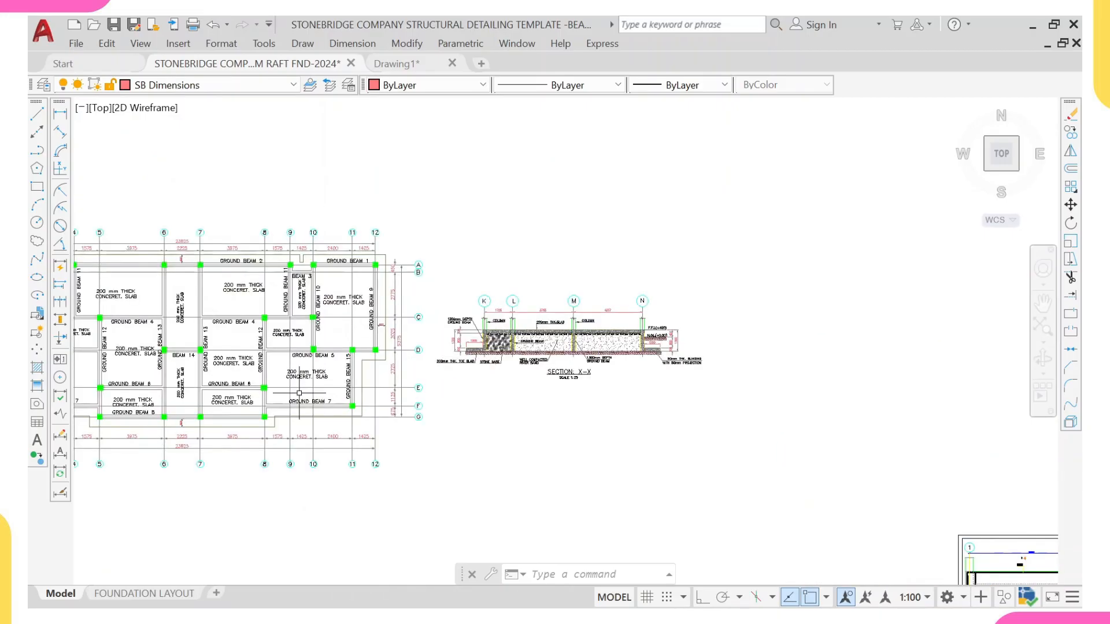
{"action": "scroll", "coordinate": [487, 330], "scroll_direction": "up", "scroll_amount": 4}
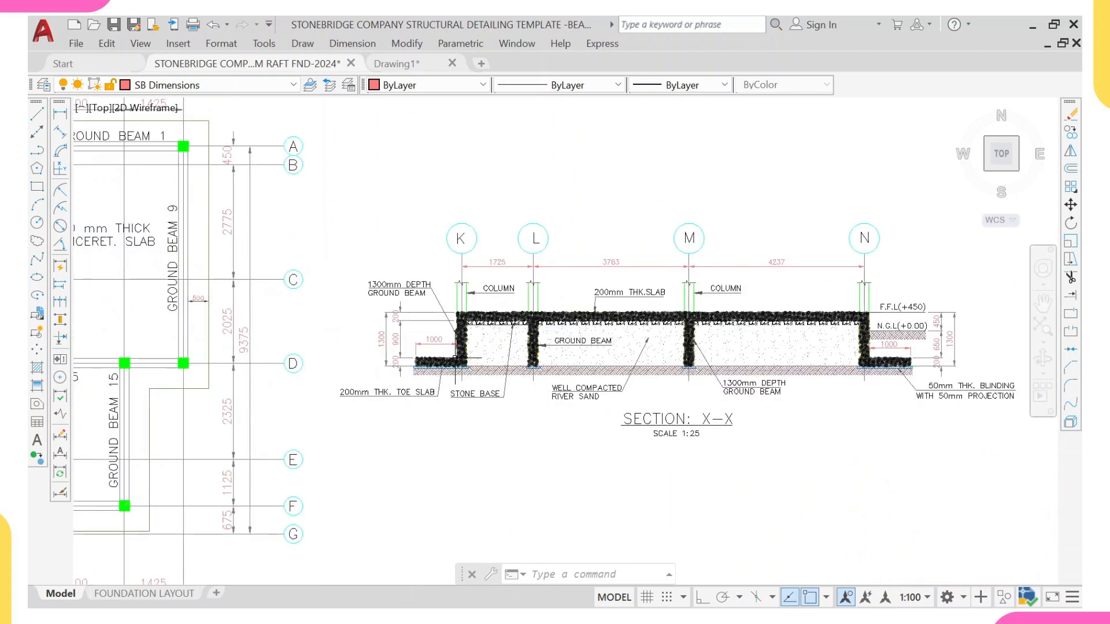
{"action": "scroll", "coordinate": [462, 355], "scroll_direction": "down", "scroll_amount": 4}
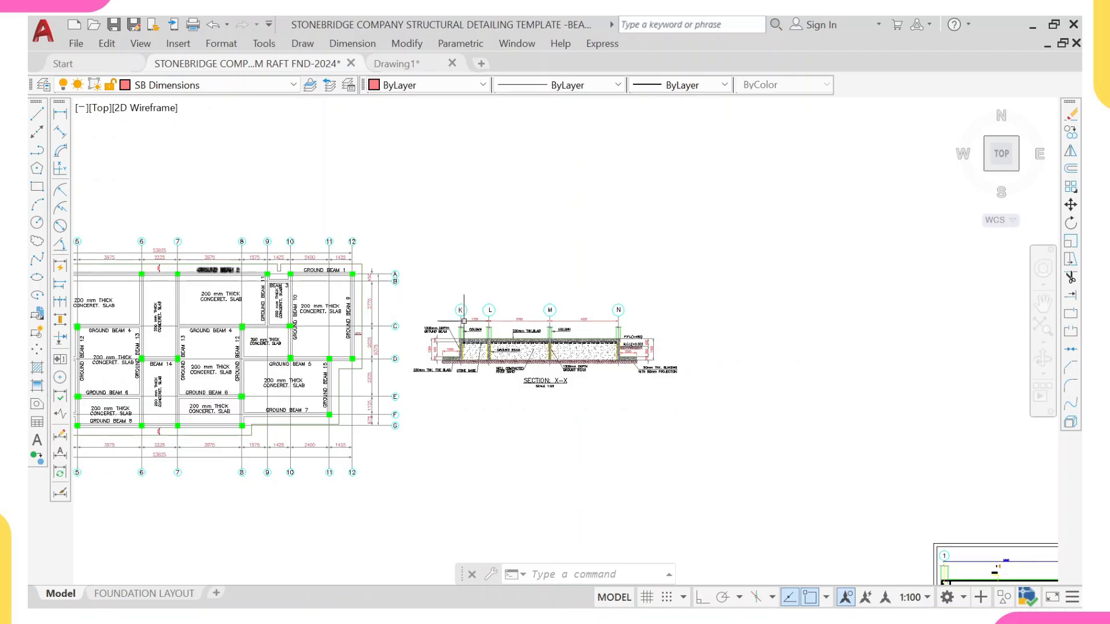
{"action": "middle_click_drag", "start_coordinate": [331, 310], "coordinate": [380, 320]}
{"action": "scroll", "coordinate": [467, 325], "scroll_direction": "down", "scroll_amount": 2}
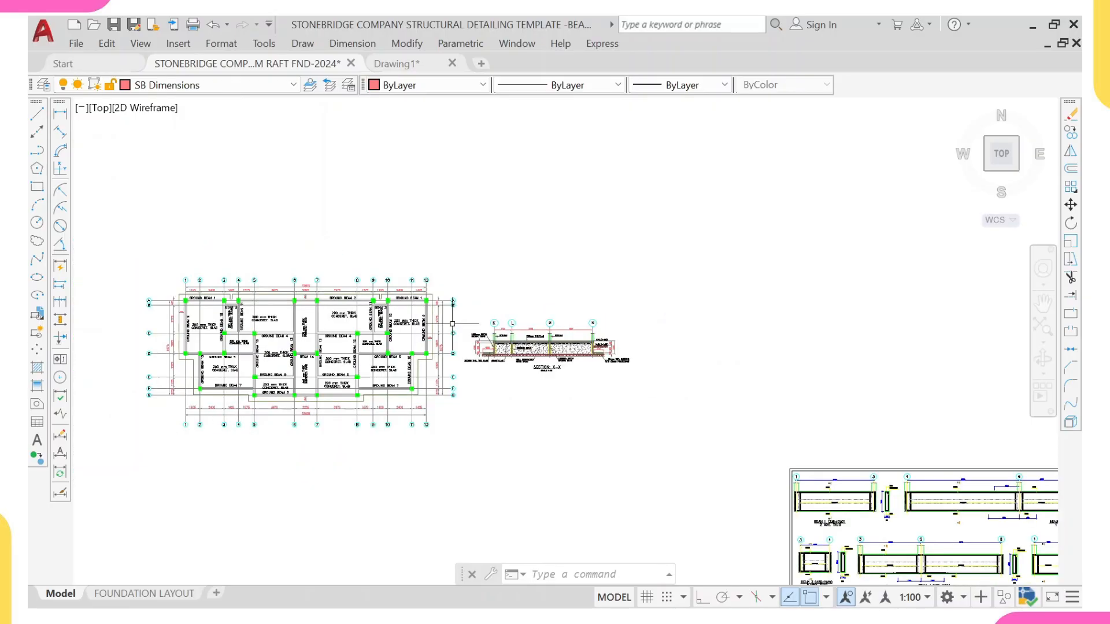
Step: Survey the model space drawings to locate the section-cut markers on the raft foundation sheet
{"action": "middle_click_drag", "start_coordinate": [186, 340], "coordinate": [200, 352]}
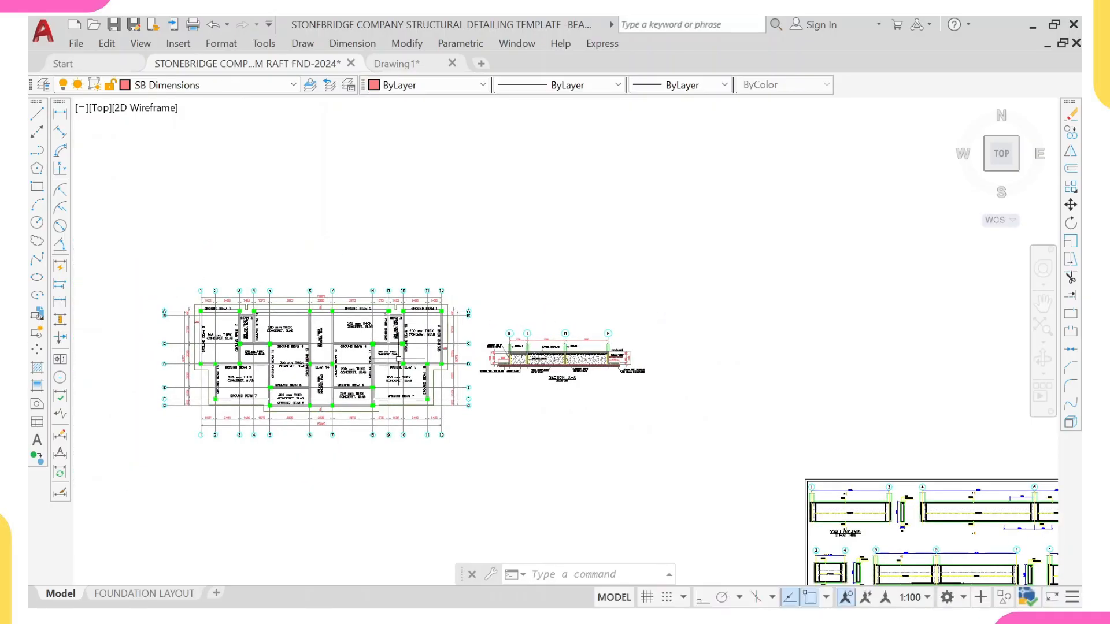
{"action": "scroll", "coordinate": [524, 343], "scroll_direction": "down", "scroll_amount": 4}
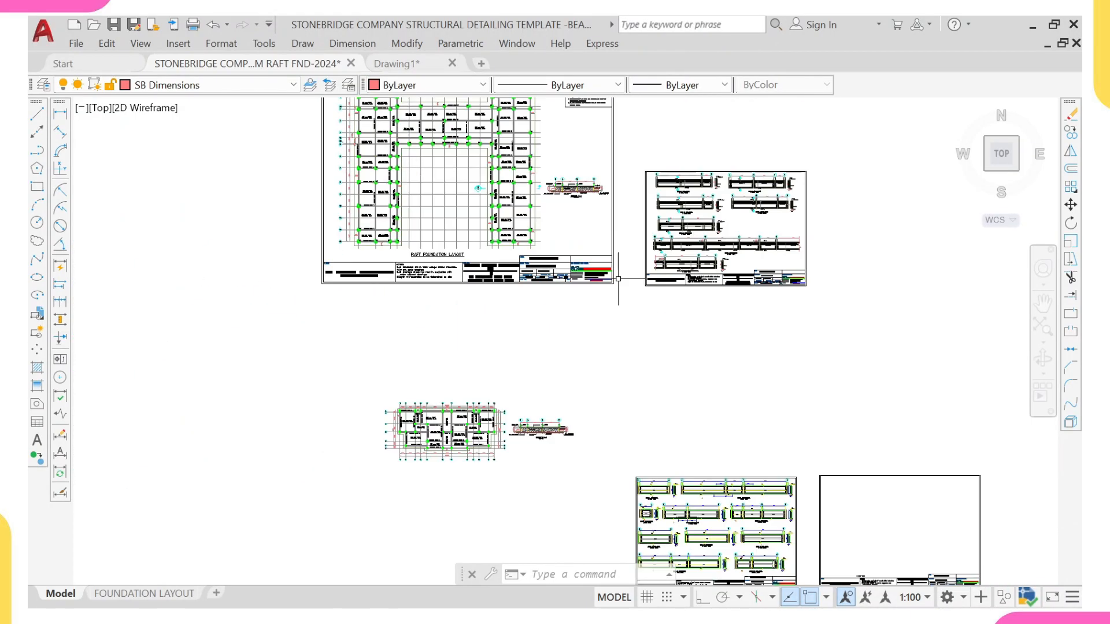
{"action": "middle_click_drag", "start_coordinate": [627, 290], "coordinate": [674, 216]}
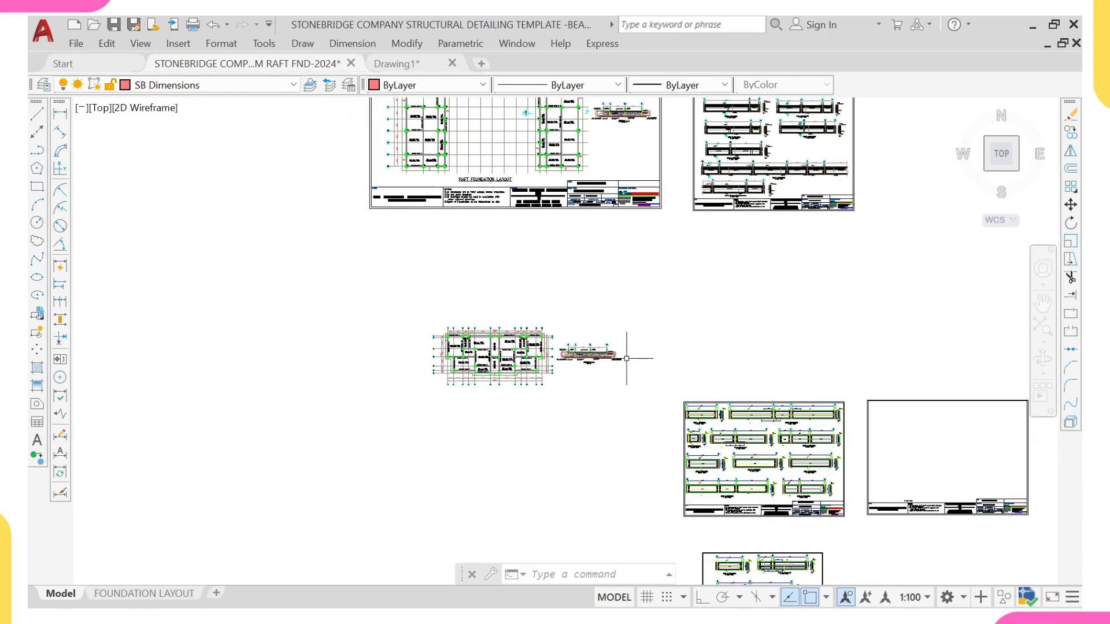
{"action": "scroll", "coordinate": [627, 359], "scroll_direction": "up", "scroll_amount": 7}
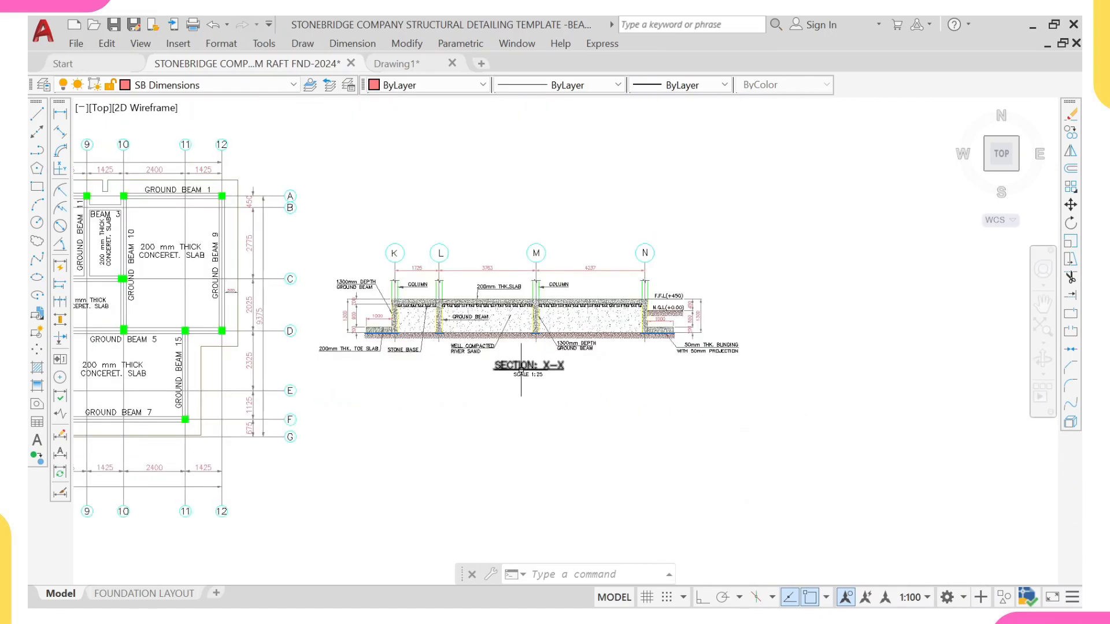
{"action": "scroll", "coordinate": [539, 365], "scroll_direction": "down", "scroll_amount": 4}
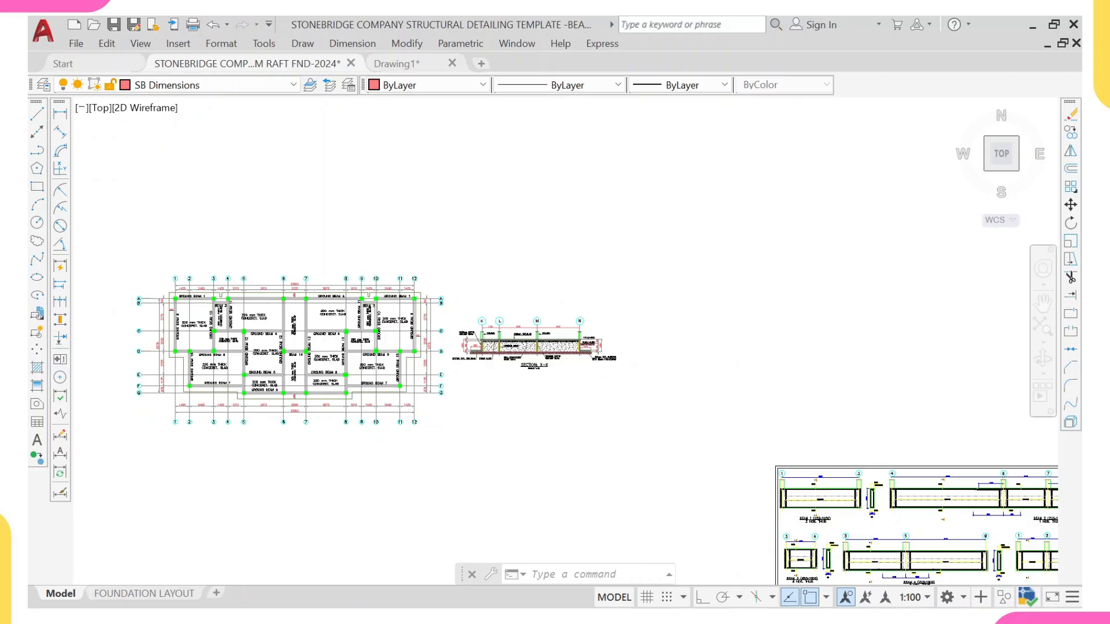
{"action": "scroll", "coordinate": [429, 327], "scroll_direction": "down", "scroll_amount": 4}
{"action": "scroll", "coordinate": [375, 364], "scroll_direction": "up", "scroll_amount": 6}
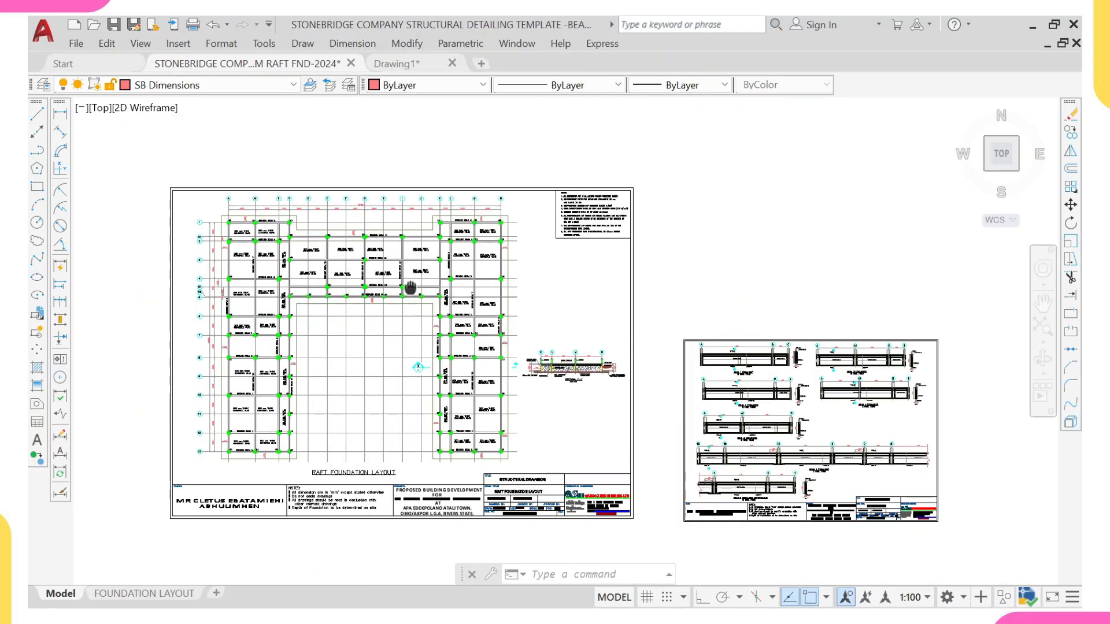
{"action": "scroll", "coordinate": [399, 374], "scroll_direction": "up", "scroll_amount": 4}
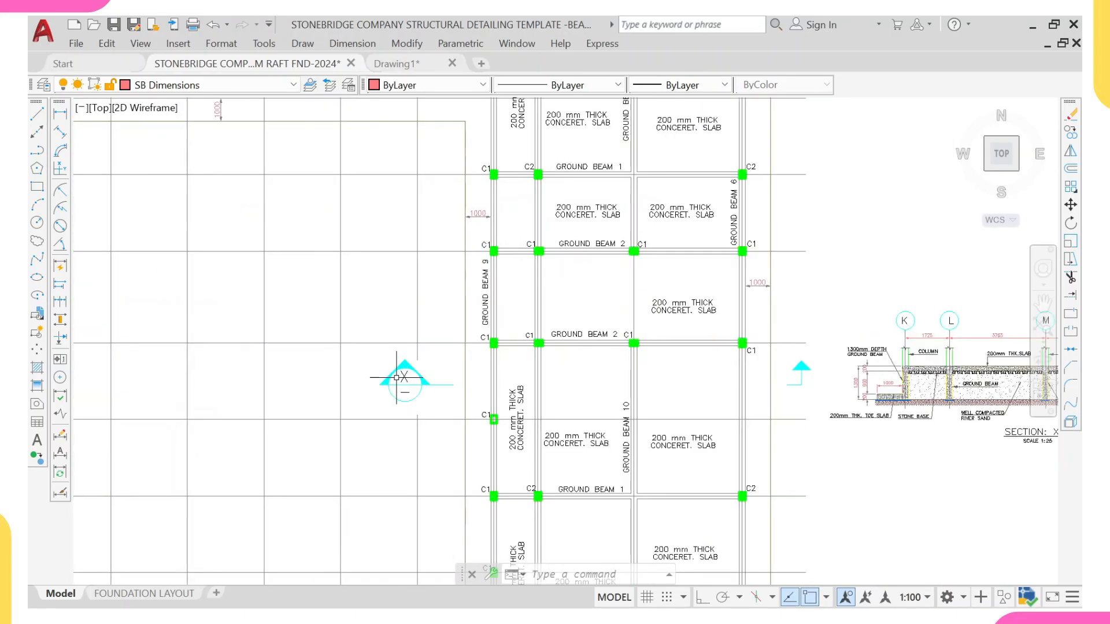
Step: Copy the two section X-X cut markers from the raft foundation sheet to below the foundation layout plan
{"action": "left_click", "coordinate": [359, 333]}
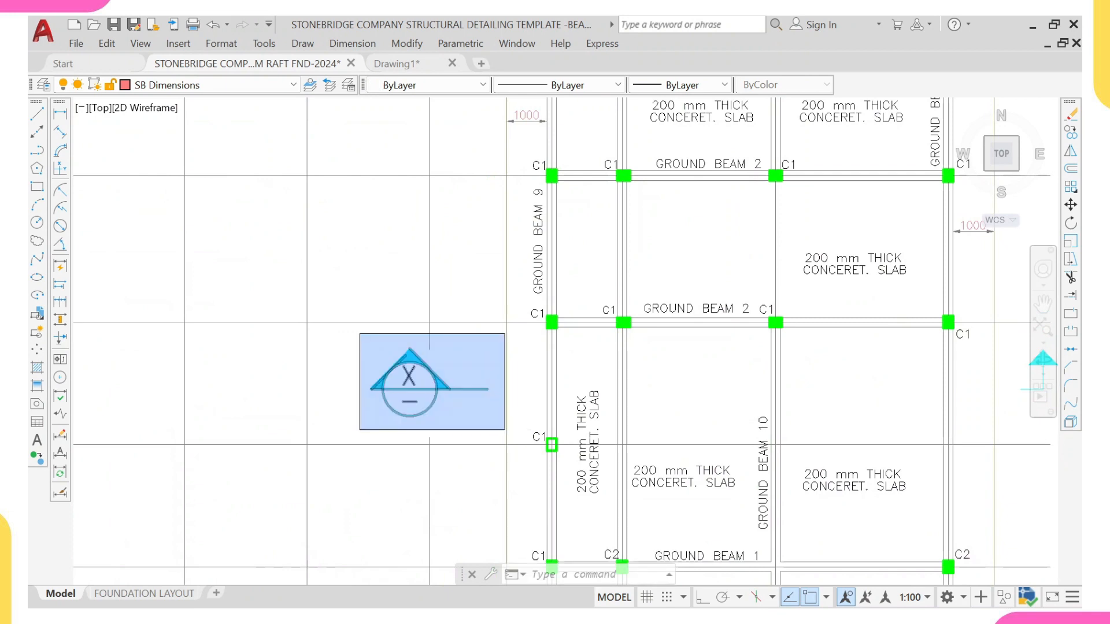
{"action": "left_click", "coordinate": [503, 431]}
{"action": "scroll", "coordinate": [517, 408], "scroll_direction": "down", "scroll_amount": 6}
{"action": "scroll", "coordinate": [717, 404], "scroll_direction": "up", "scroll_amount": 4}
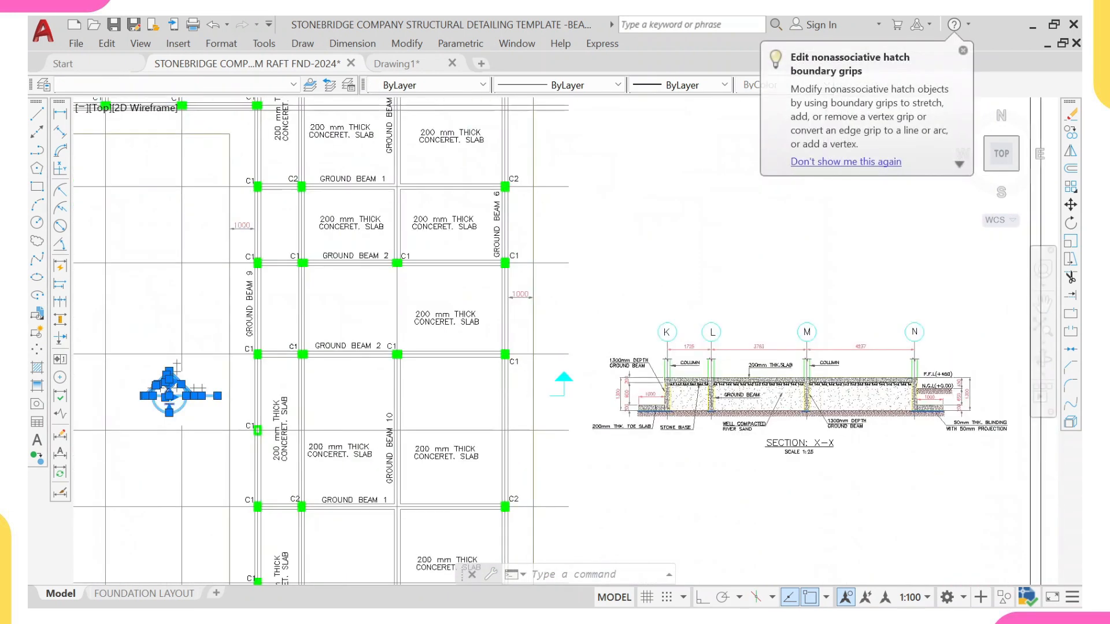
{"action": "left_click", "coordinate": [550, 359]}
{"action": "left_click", "coordinate": [572, 410]}
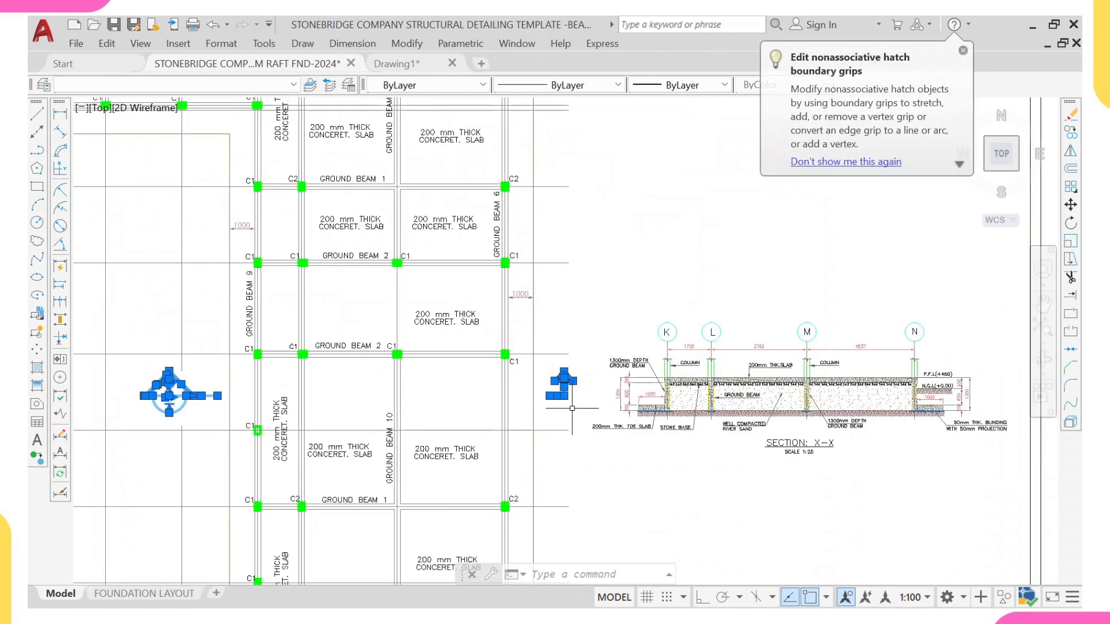
{"action": "type", "text": "co"}
{"action": "key", "text": "Return"}
{"action": "left_click", "coordinate": [534, 354]}
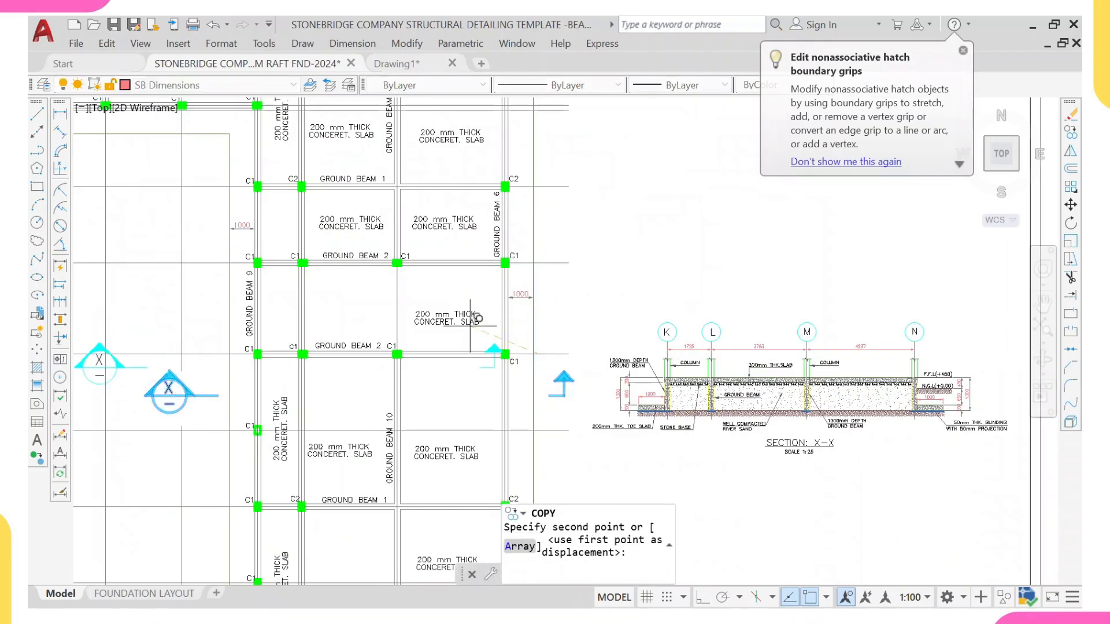
{"action": "scroll", "coordinate": [408, 382], "scroll_direction": "down", "scroll_amount": 8}
{"action": "middle_click_drag", "start_coordinate": [406, 470], "coordinate": [534, 155]}
{"action": "left_click", "coordinate": [468, 387]}
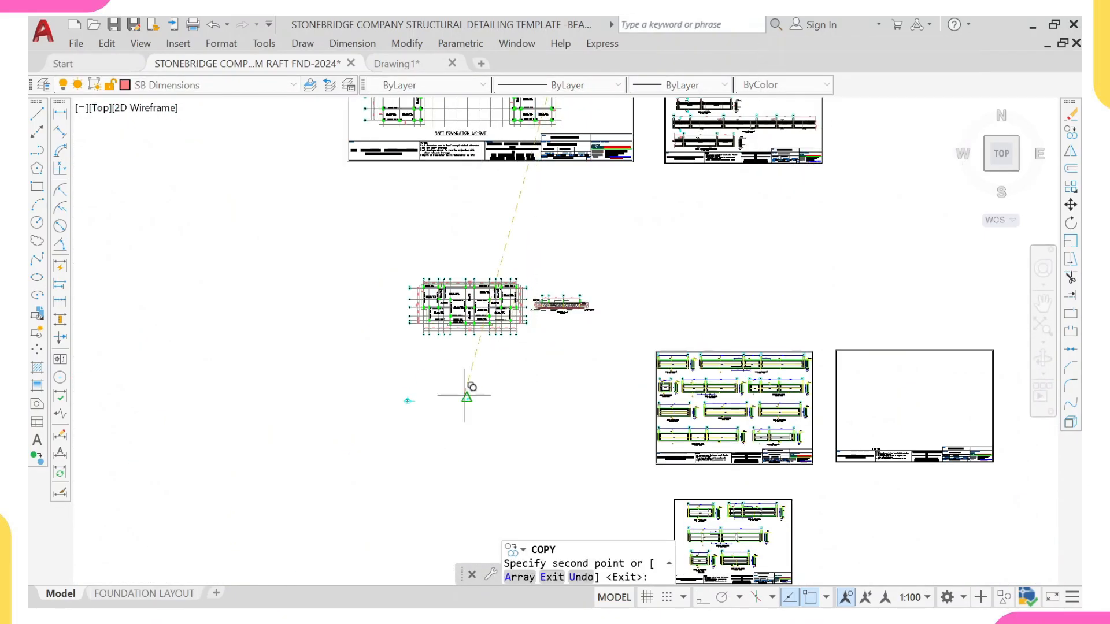
{"action": "key", "text": "Escape"}
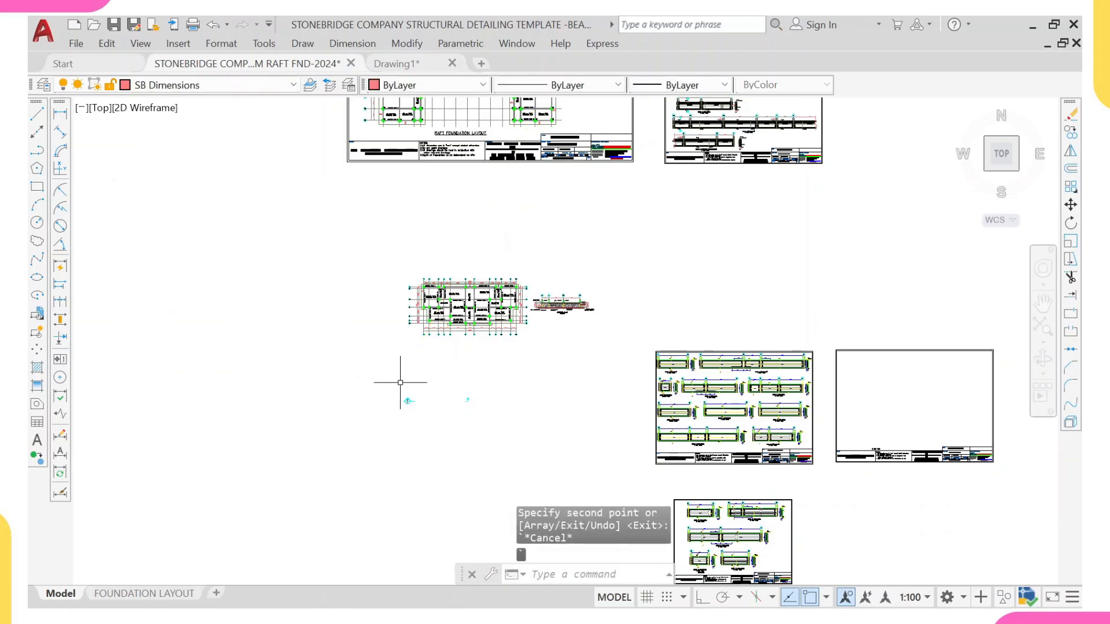
Step: Rotate the copied section markers 270 degrees with ortho turned on
{"action": "left_click", "coordinate": [397, 384]}
{"action": "left_click", "coordinate": [498, 423]}
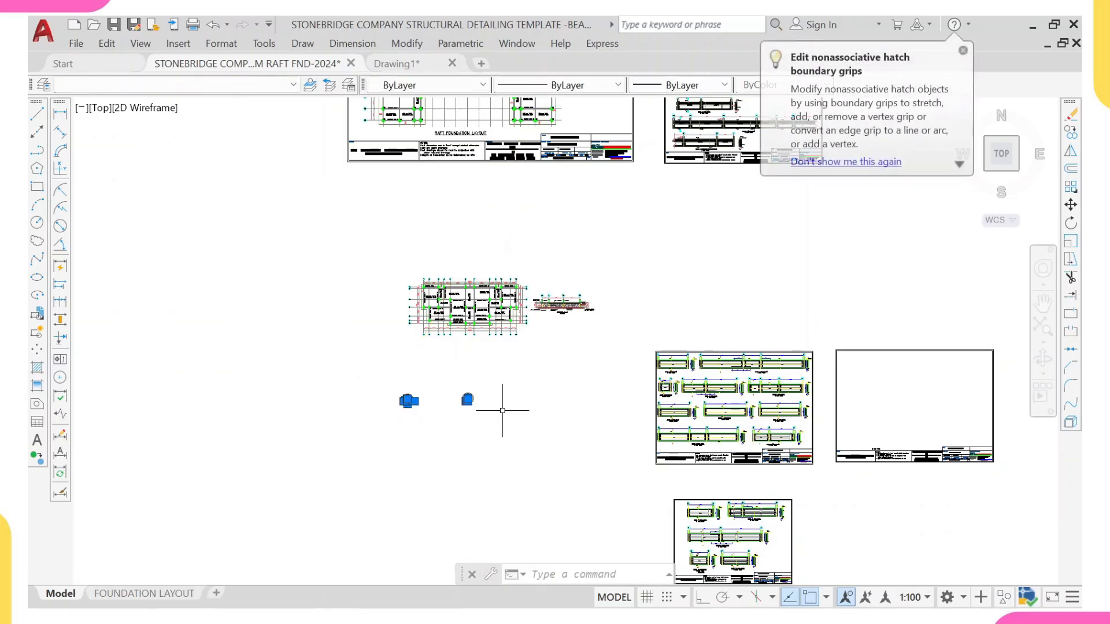
{"action": "type", "text": "ro"}
{"action": "key", "text": "Return"}
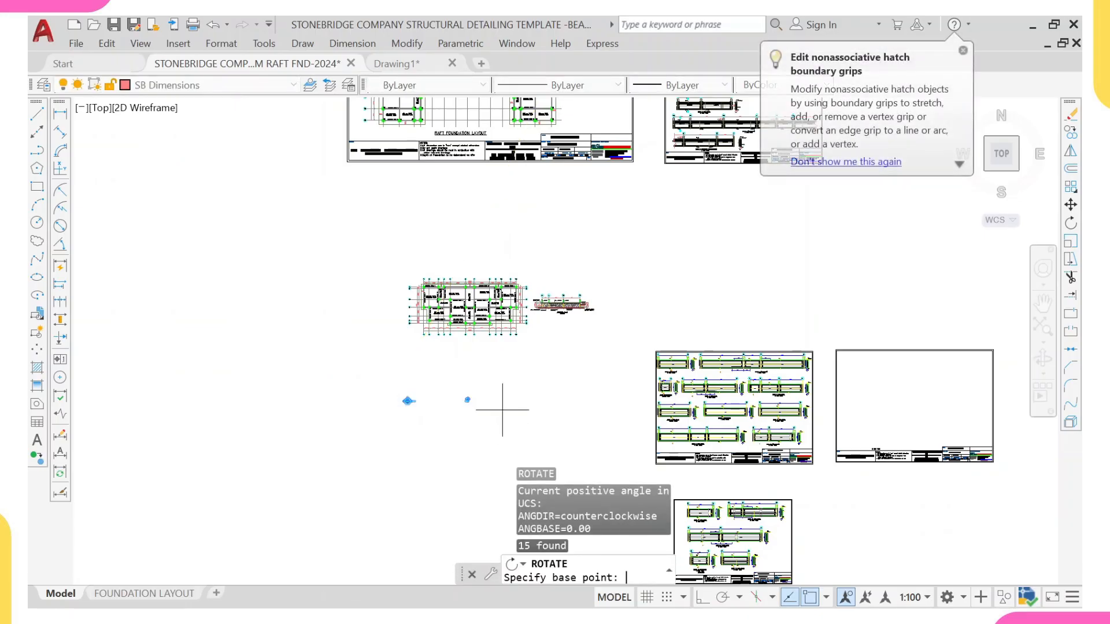
{"action": "key", "text": "F8"}
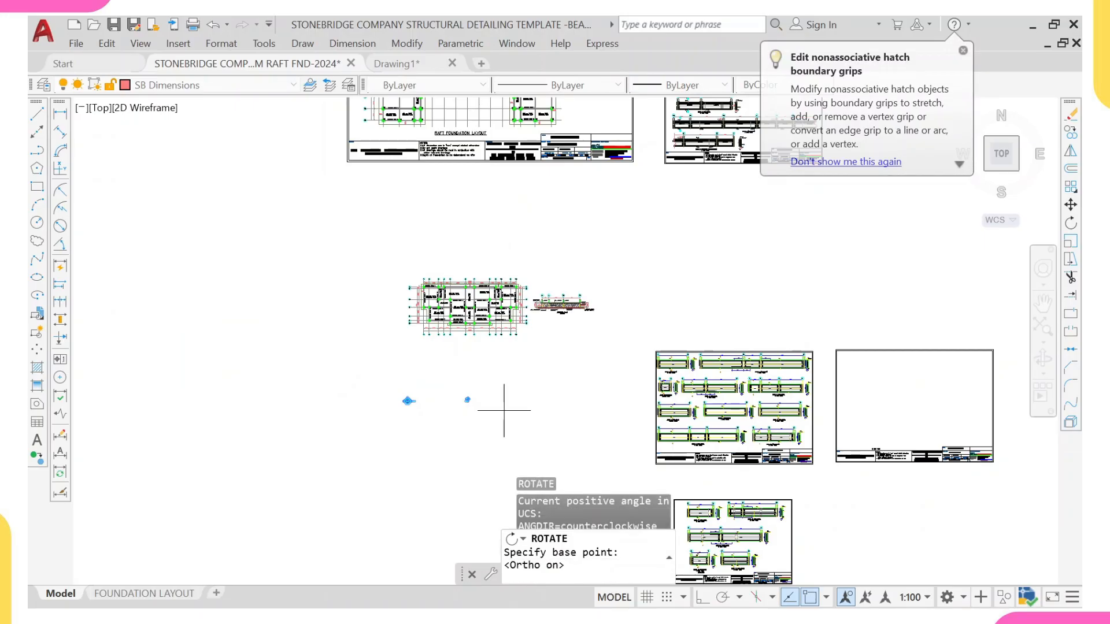
{"action": "left_click", "coordinate": [448, 403]}
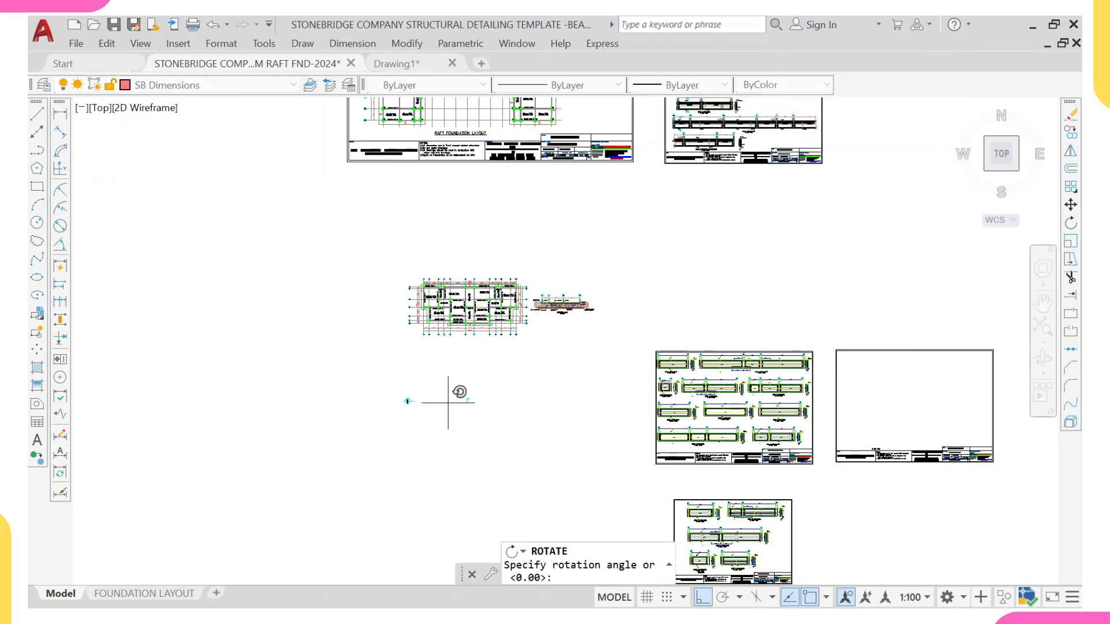
{"action": "left_click", "coordinate": [420, 463]}
Step: Move the lower copied section marker straight up toward the other marker
{"action": "scroll", "coordinate": [428, 347], "scroll_direction": "up", "scroll_amount": 4}
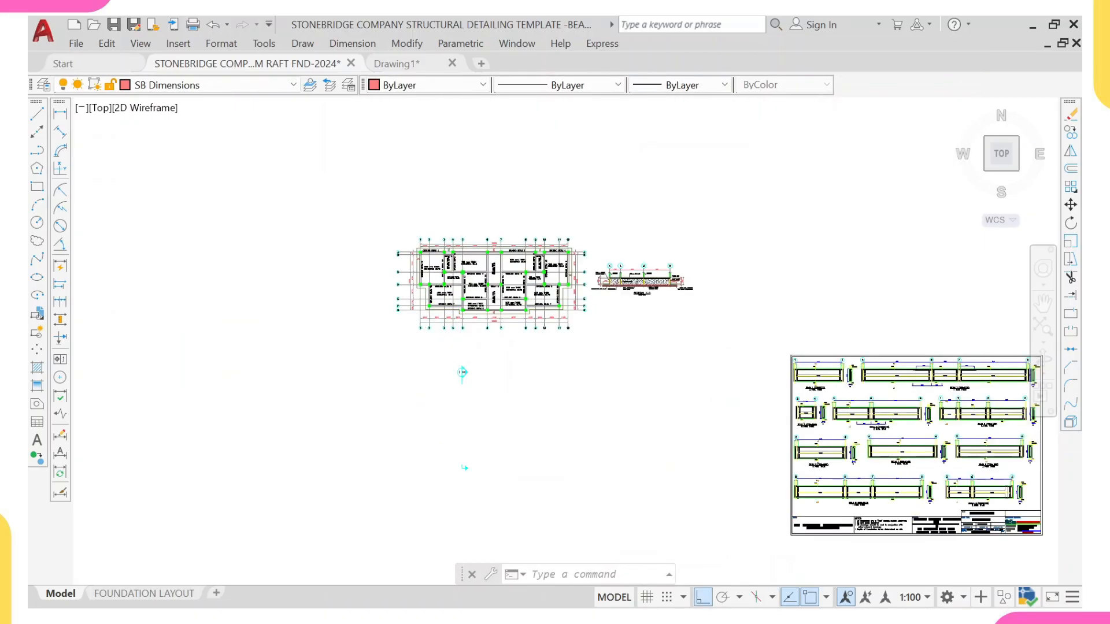
{"action": "middle_click_drag", "start_coordinate": [465, 423], "coordinate": [471, 285]}
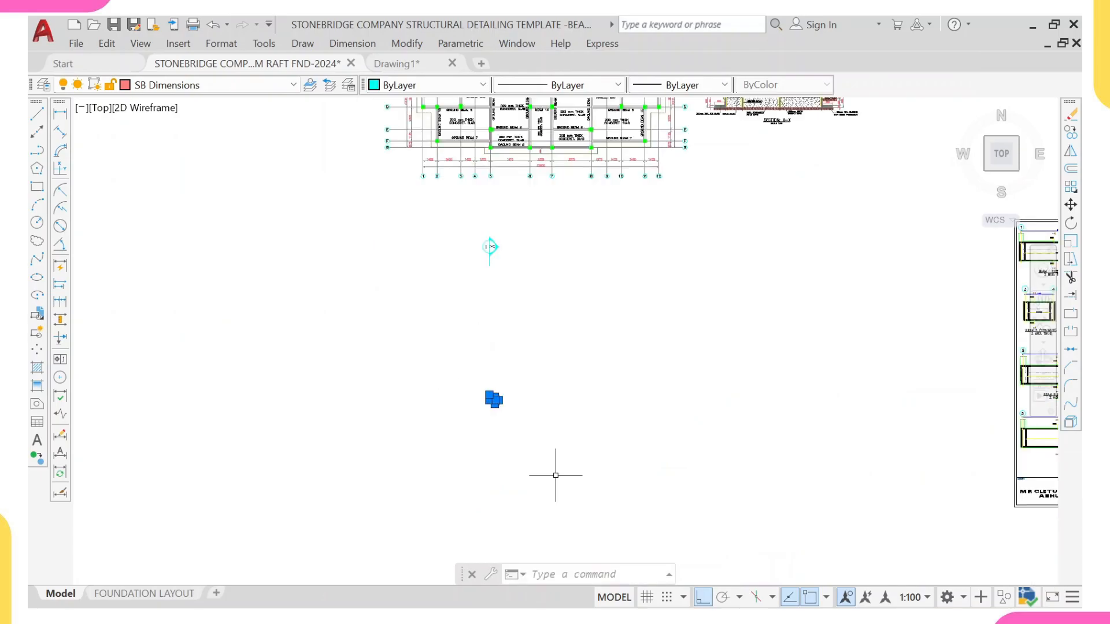
{"action": "type", "text": "m"}
{"action": "key", "text": "Return"}
{"action": "left_click", "coordinate": [467, 387]}
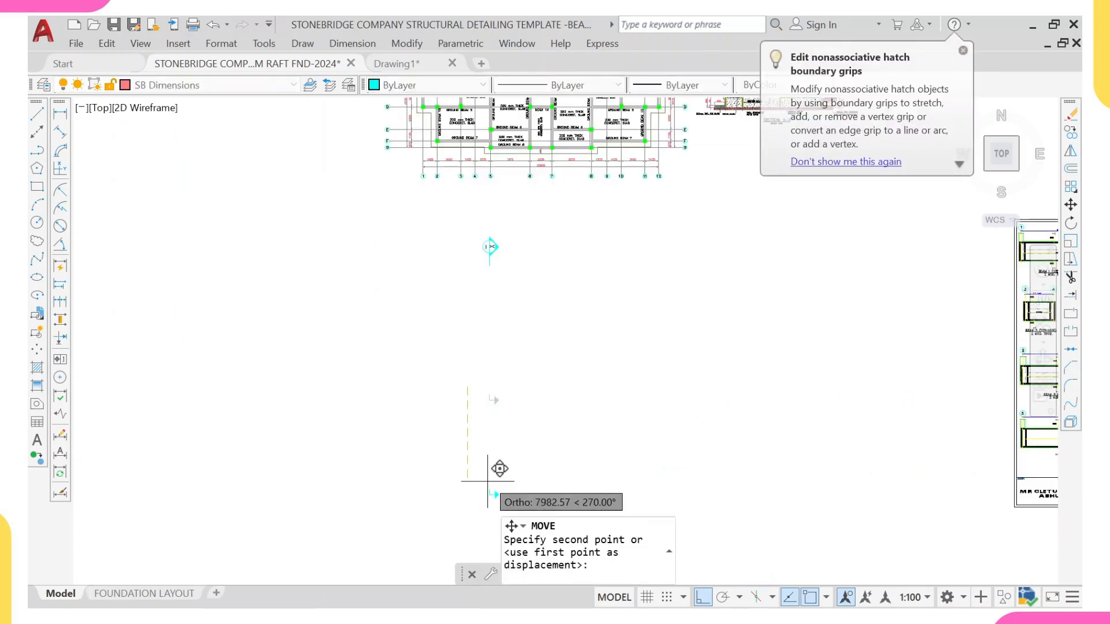
{"action": "middle_click_drag", "start_coordinate": [487, 487], "coordinate": [494, 350]}
{"action": "left_click", "coordinate": [495, 383]}
{"action": "scroll", "coordinate": [500, 290], "scroll_direction": "down", "scroll_amount": 4}
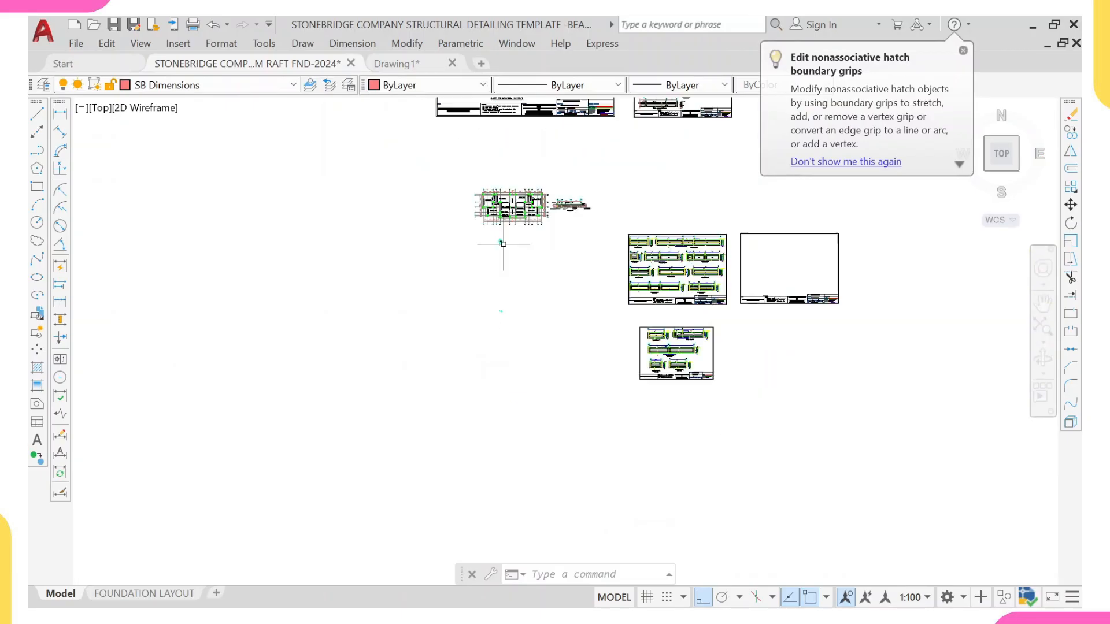
Step: Copy the pair of section markers to just above the plan's top edge, between grids 7 and 8
{"action": "left_click", "coordinate": [482, 232]}
{"action": "left_click", "coordinate": [517, 324]}
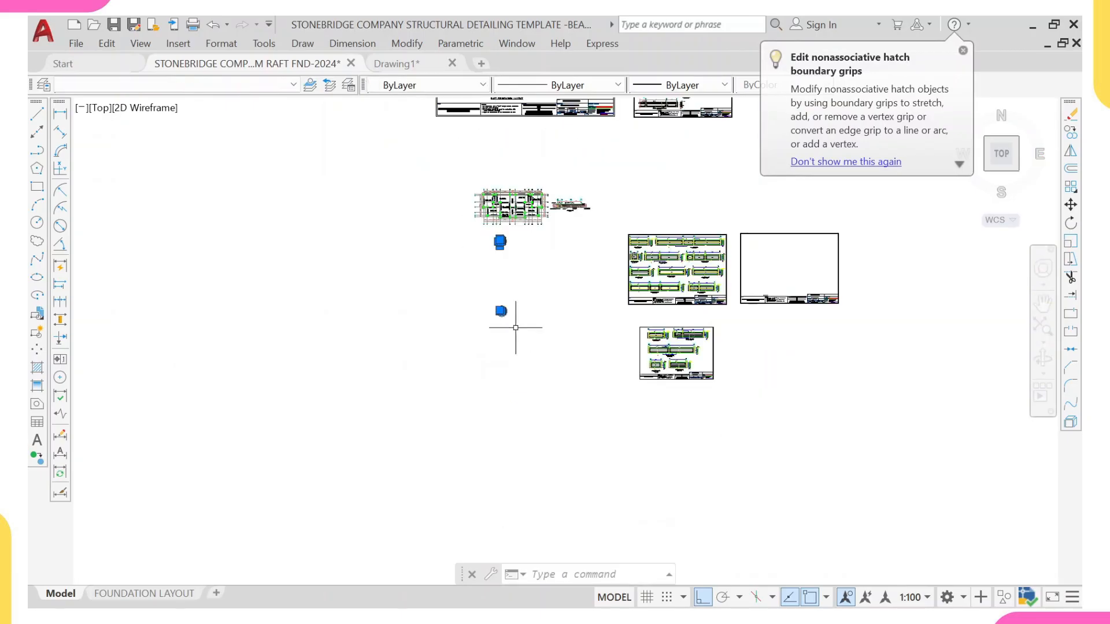
{"action": "type", "text": "co"}
{"action": "key", "text": "Return"}
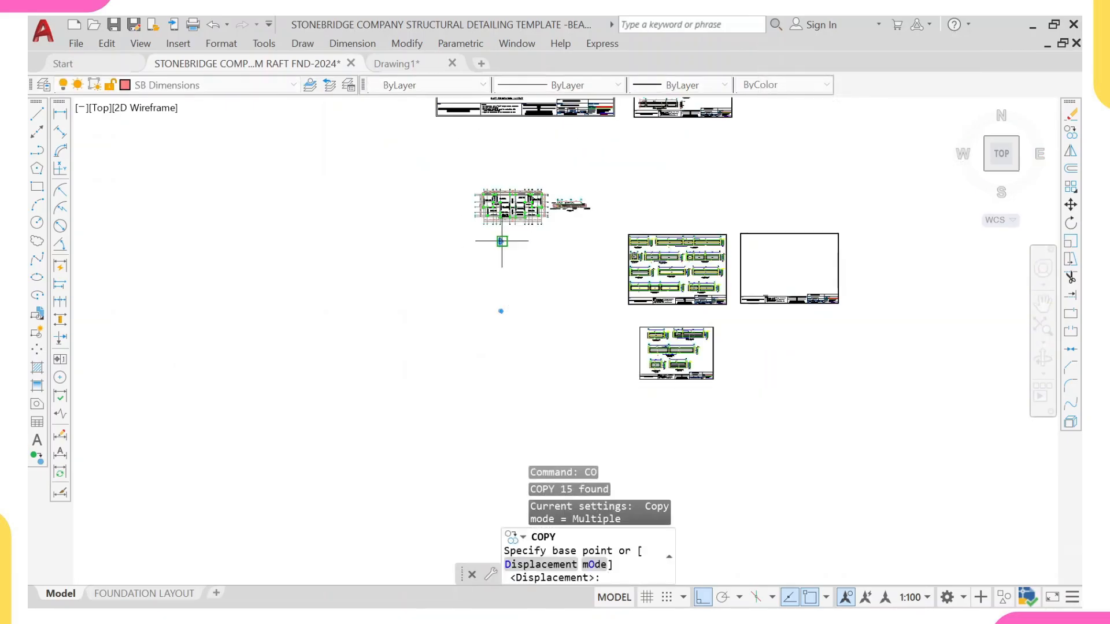
{"action": "left_click", "coordinate": [502, 241]}
{"action": "scroll", "coordinate": [551, 188], "scroll_direction": "up", "scroll_amount": 4}
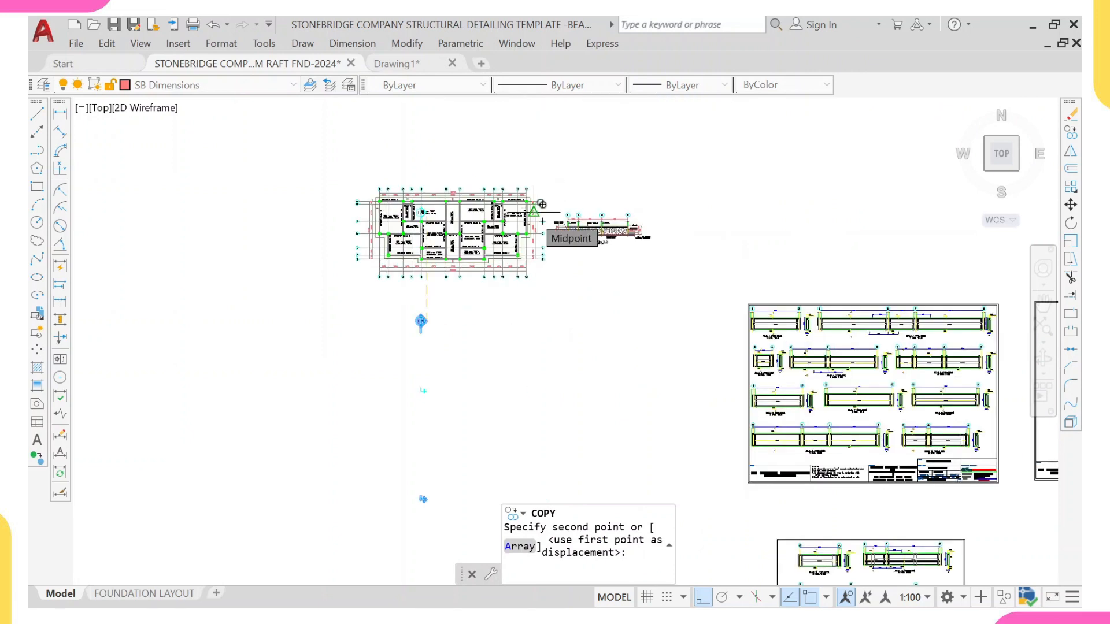
{"action": "key", "text": "F8"}
{"action": "scroll", "coordinate": [537, 208], "scroll_direction": "up", "scroll_amount": 6}
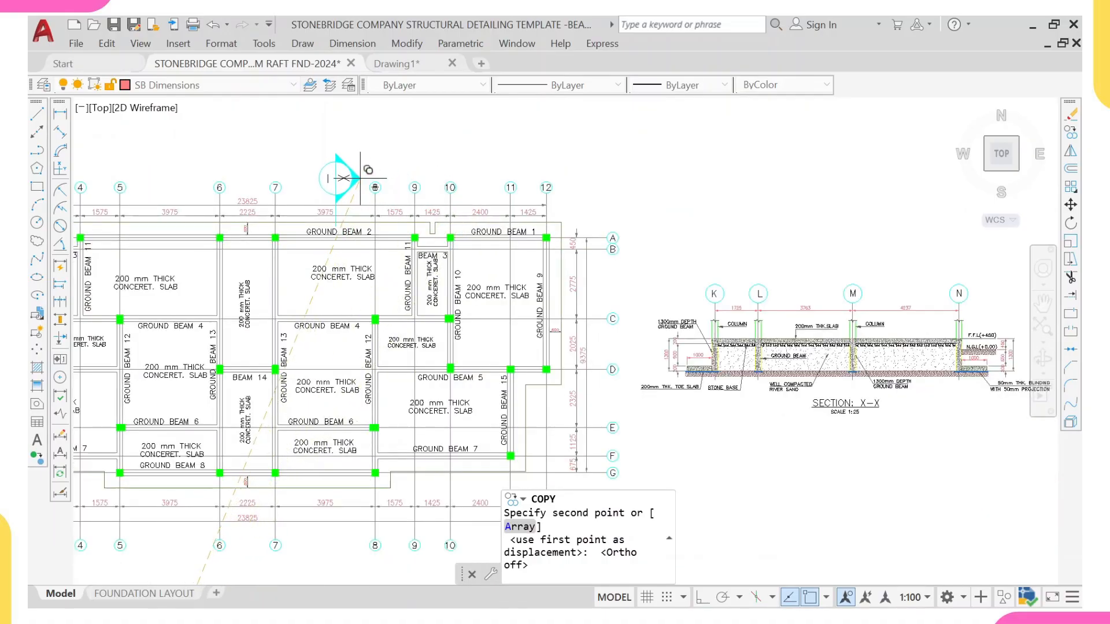
{"action": "left_click", "coordinate": [354, 136]}
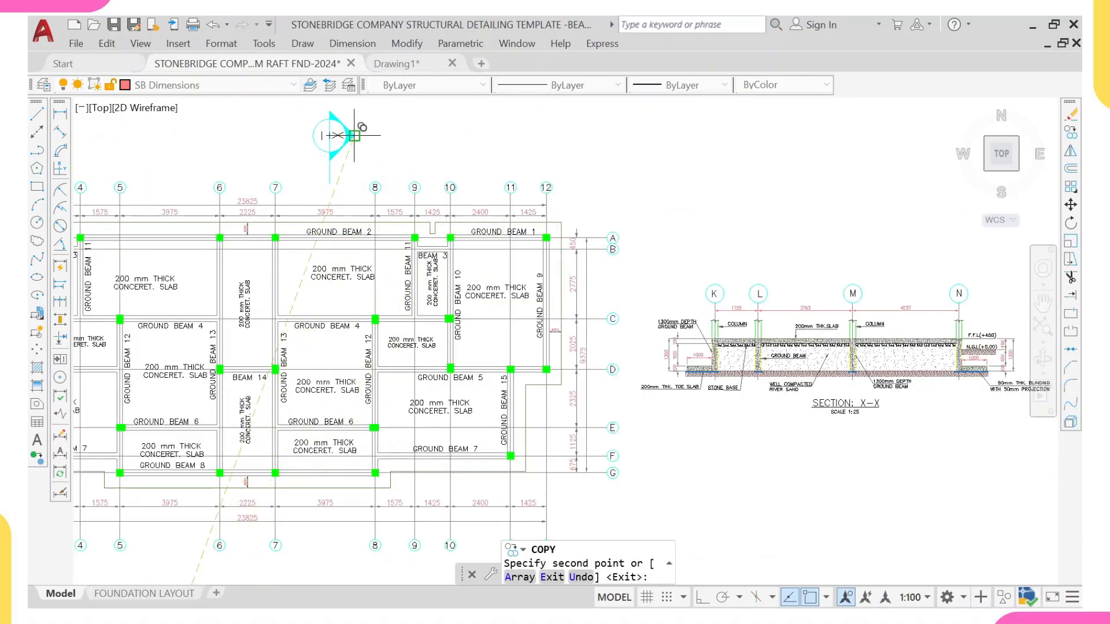
{"action": "scroll", "coordinate": [338, 123], "scroll_direction": "down", "scroll_amount": 5}
{"action": "key", "text": "Escape"}
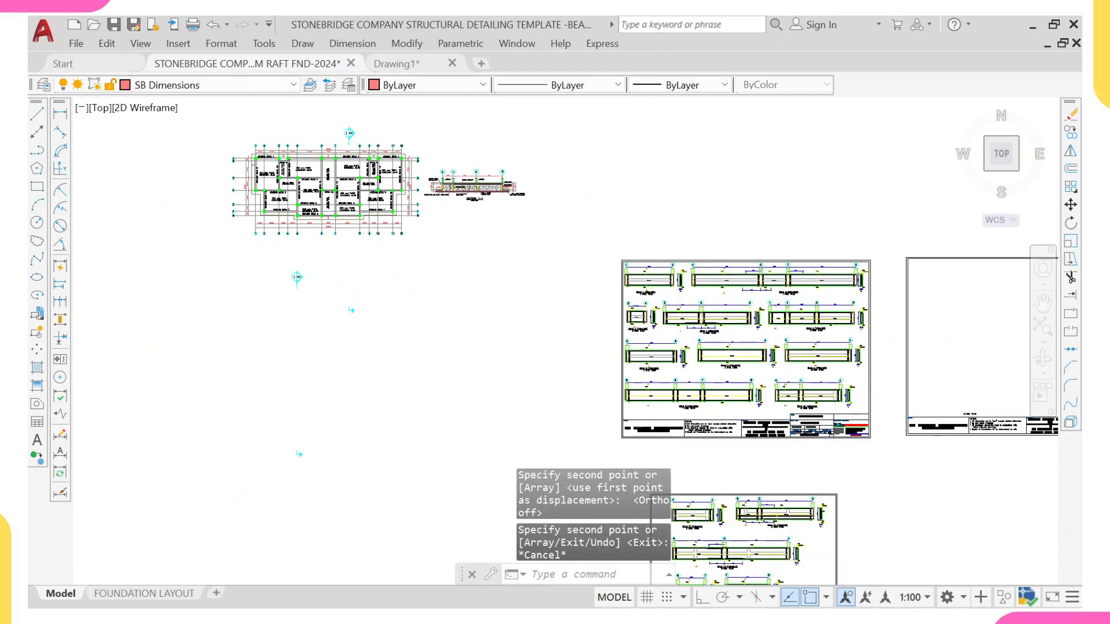
Step: Move the lower section marker straight up to just below the plan's bottom grid line between grids 7 and 8
{"action": "left_click", "coordinate": [327, 285]}
{"action": "left_click", "coordinate": [417, 346]}
{"action": "key", "text": "F8"}
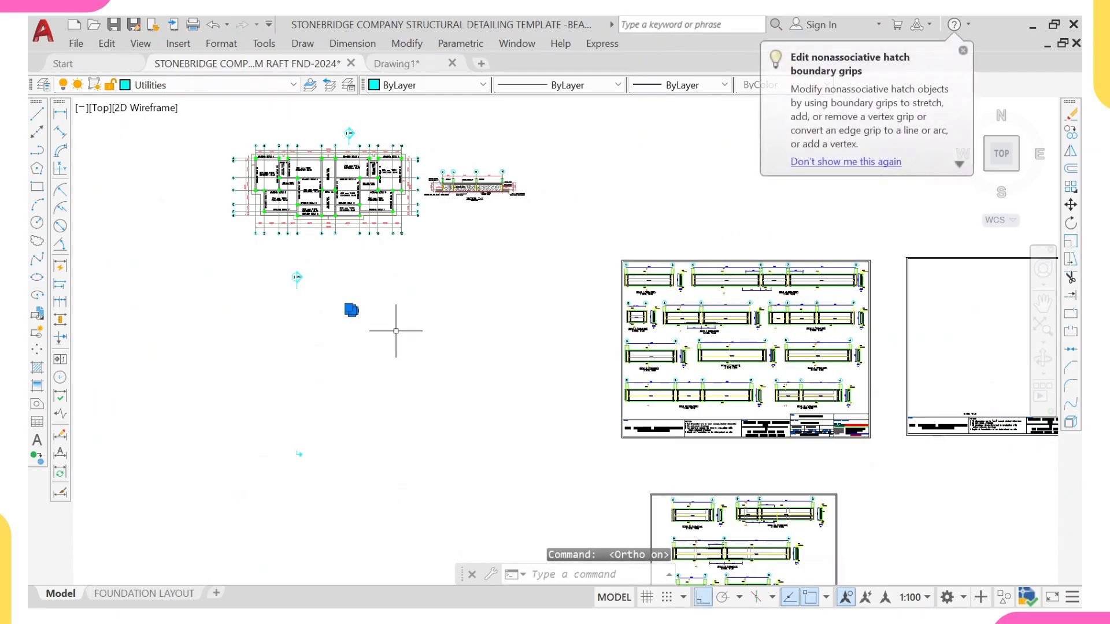
{"action": "scroll", "coordinate": [357, 292], "scroll_direction": "up", "scroll_amount": 4}
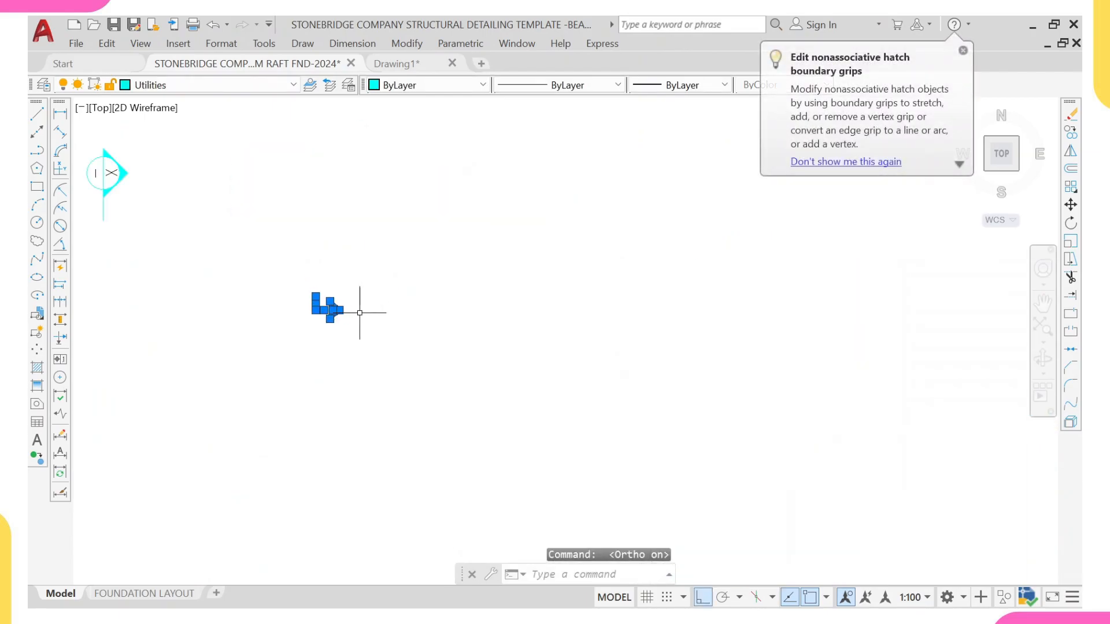
{"action": "type", "text": "m"}
{"action": "key", "text": "Return"}
{"action": "scroll", "coordinate": [330, 302], "scroll_direction": "up", "scroll_amount": 3}
{"action": "left_click", "coordinate": [297, 290]}
{"action": "scroll", "coordinate": [303, 201], "scroll_direction": "down", "scroll_amount": 8}
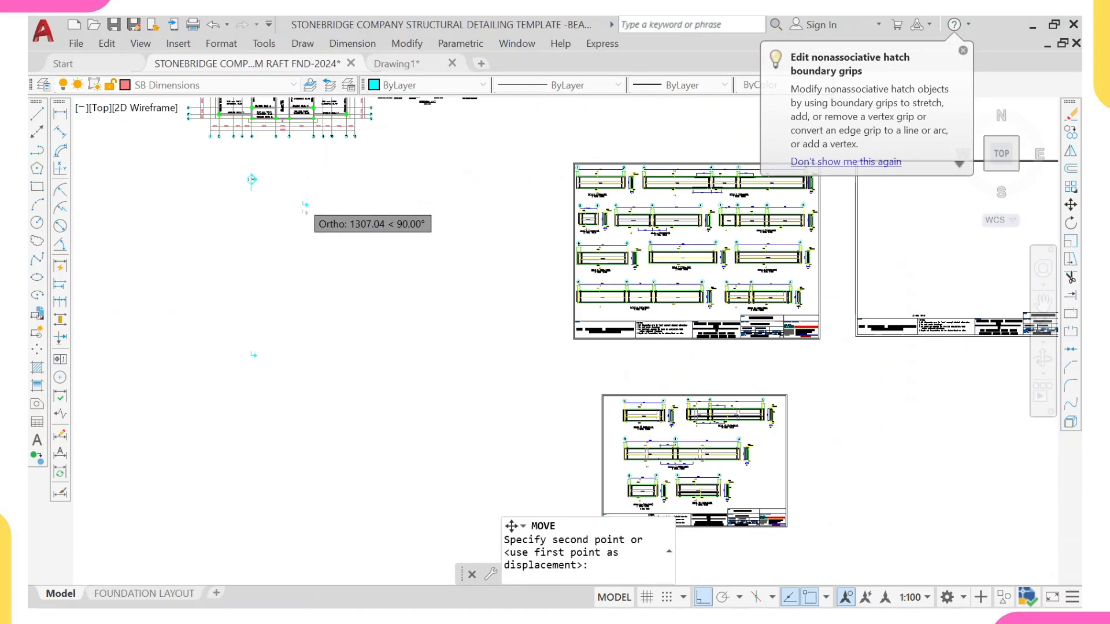
{"action": "scroll", "coordinate": [312, 144], "scroll_direction": "up", "scroll_amount": 5}
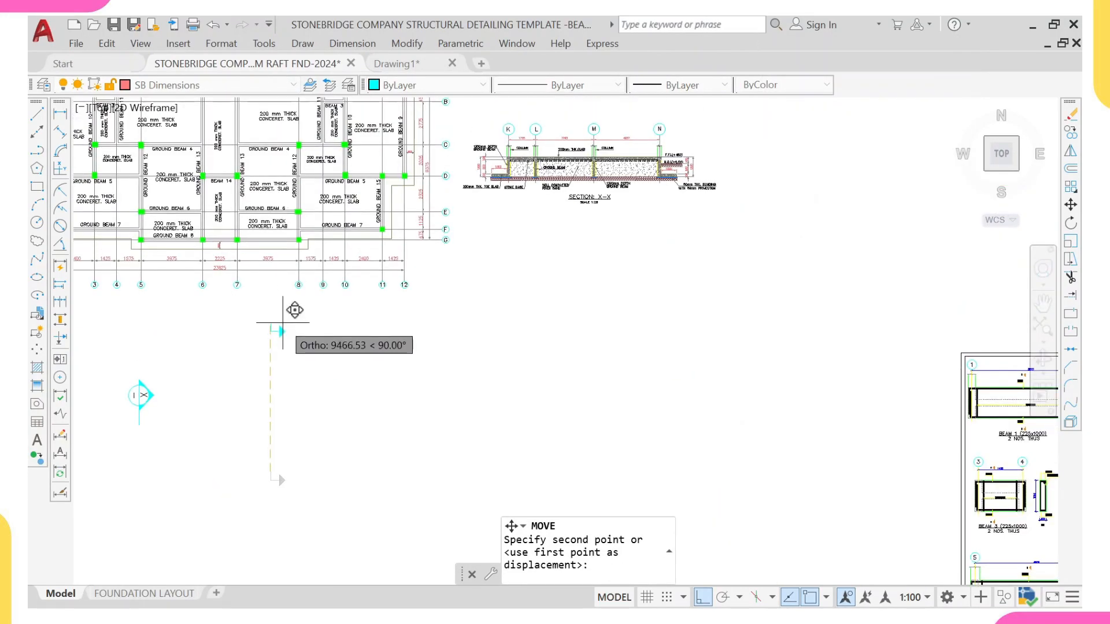
{"action": "scroll", "coordinate": [286, 289], "scroll_direction": "up", "scroll_amount": 2}
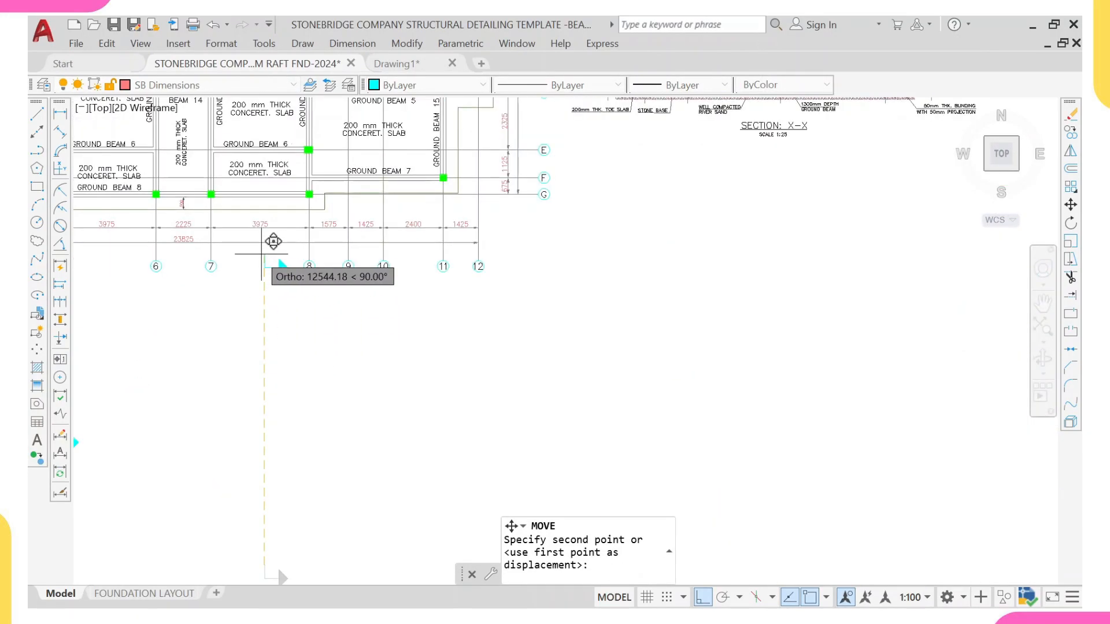
{"action": "left_click", "coordinate": [265, 256]}
{"action": "scroll", "coordinate": [265, 263], "scroll_direction": "down", "scroll_amount": 8}
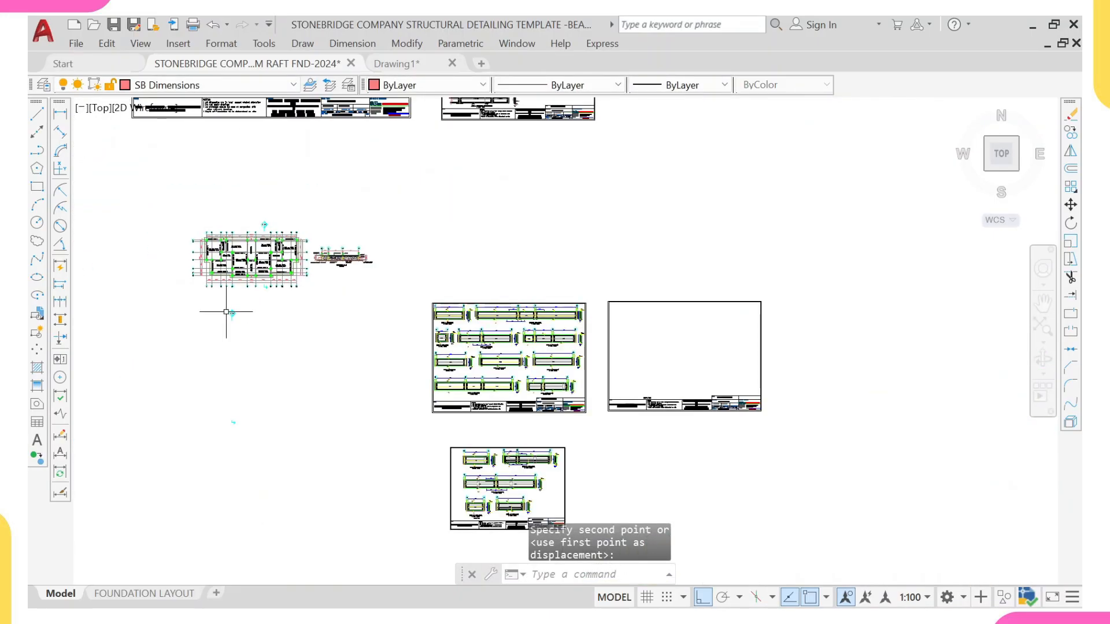
Step: Erase the leftover section markers remaining below the foundation plan
{"action": "left_click", "coordinate": [209, 298]}
{"action": "left_click", "coordinate": [255, 427]}
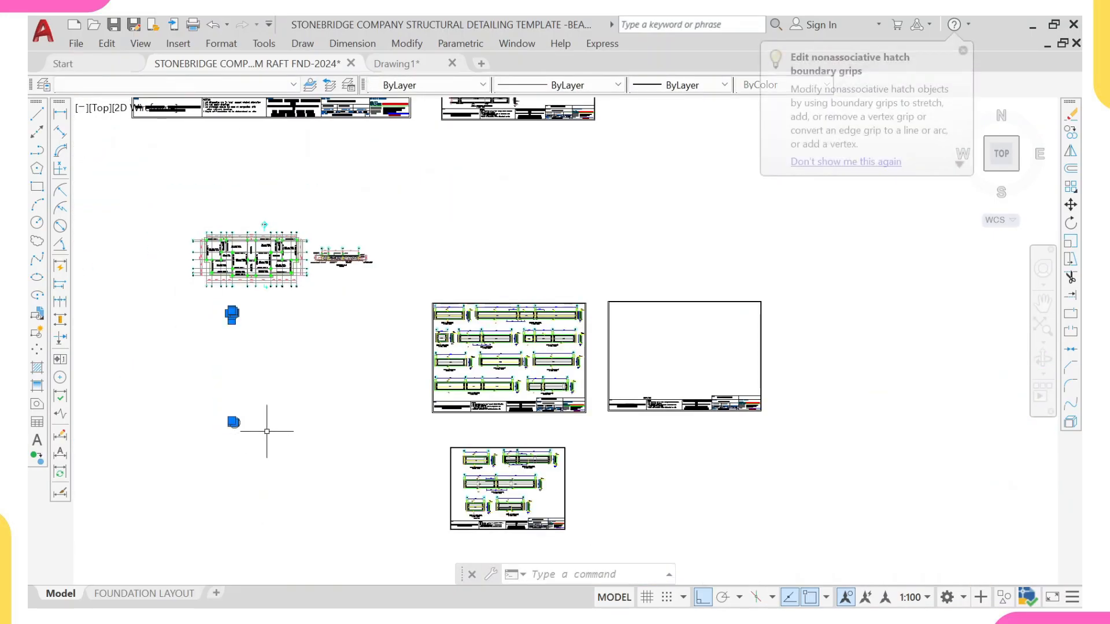
{"action": "type", "text": "e"}
{"action": "key", "text": "Return"}
{"action": "scroll", "coordinate": [375, 352], "scroll_direction": "up", "scroll_amount": 4}
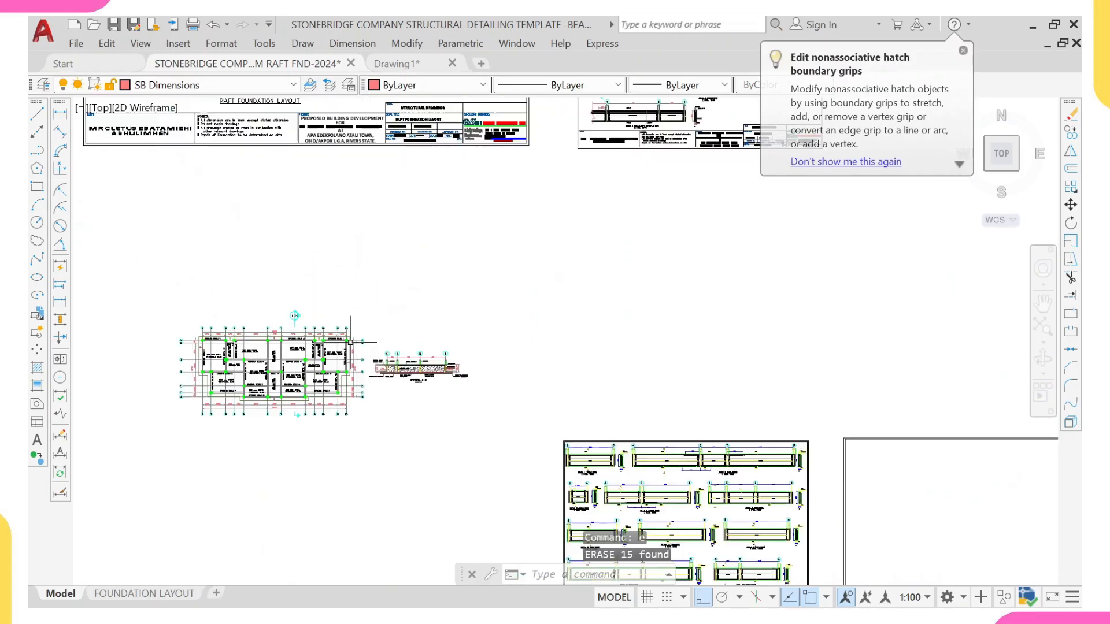
Step: Relabel the first two grid bubbles of Section X-X as G and E to match the plan
{"action": "scroll", "coordinate": [370, 350], "scroll_direction": "up", "scroll_amount": 3}
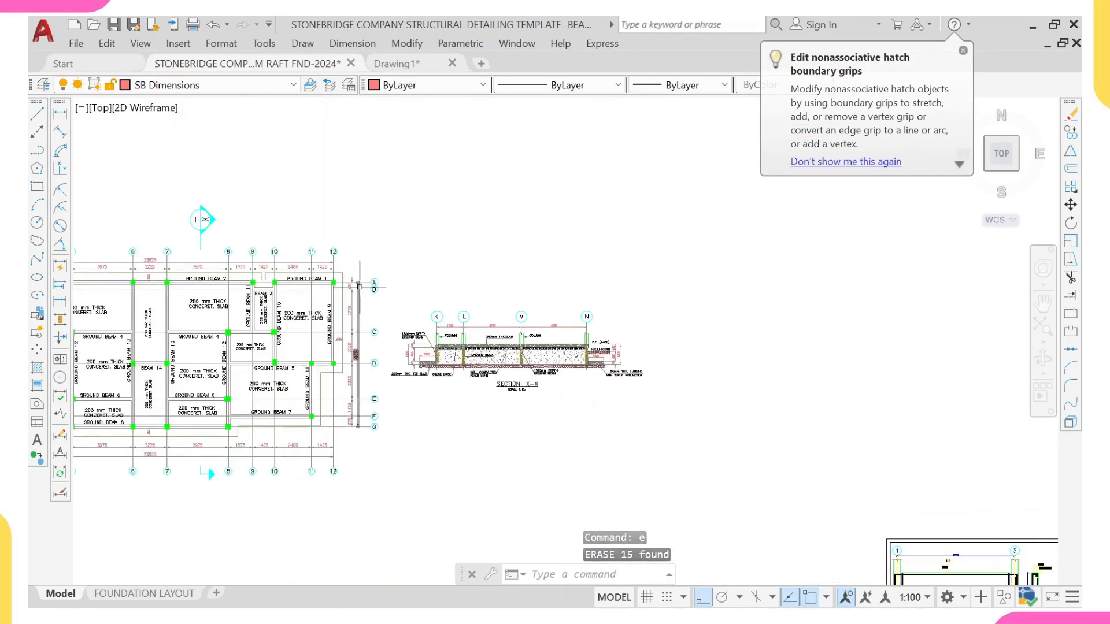
{"action": "middle_click_drag", "start_coordinate": [335, 382], "coordinate": [346, 345]}
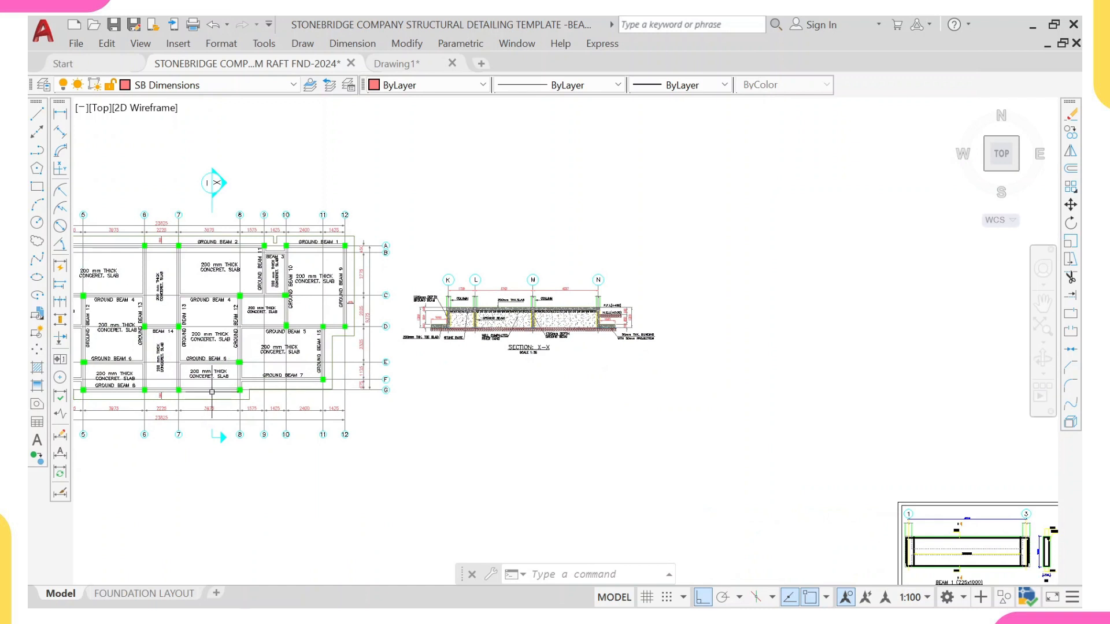
{"action": "middle_click_drag", "start_coordinate": [212, 392], "coordinate": [269, 402]}
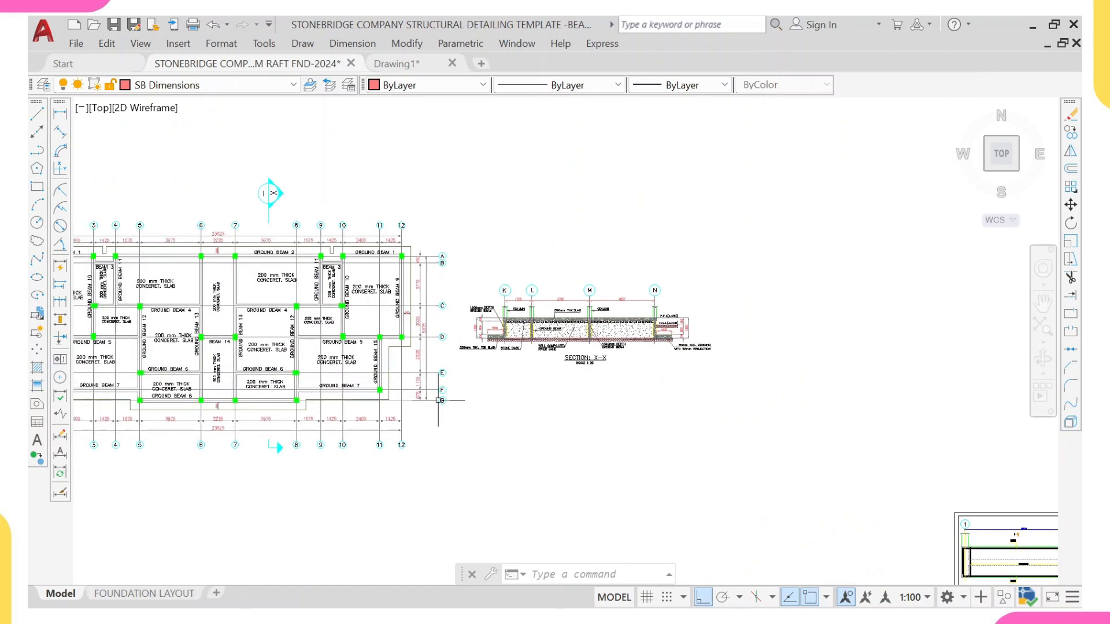
{"action": "scroll", "coordinate": [501, 275], "scroll_direction": "up", "scroll_amount": 4}
{"action": "left_click", "coordinate": [503, 317]}
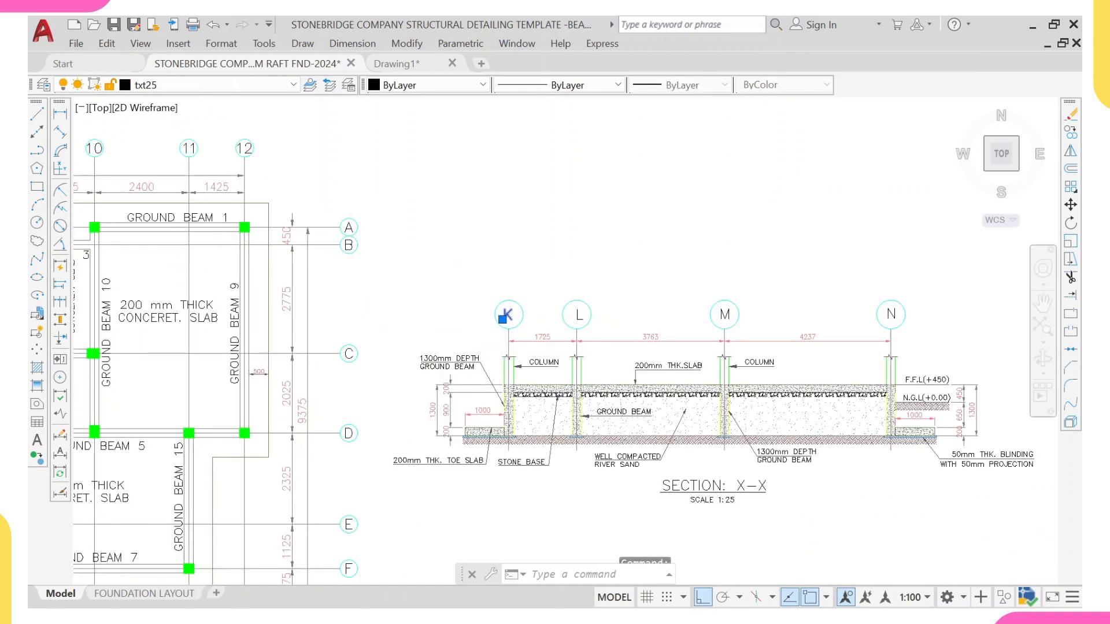
{"action": "scroll", "coordinate": [506, 315], "scroll_direction": "up", "scroll_amount": 2}
{"action": "double_click", "coordinate": [507, 318]}
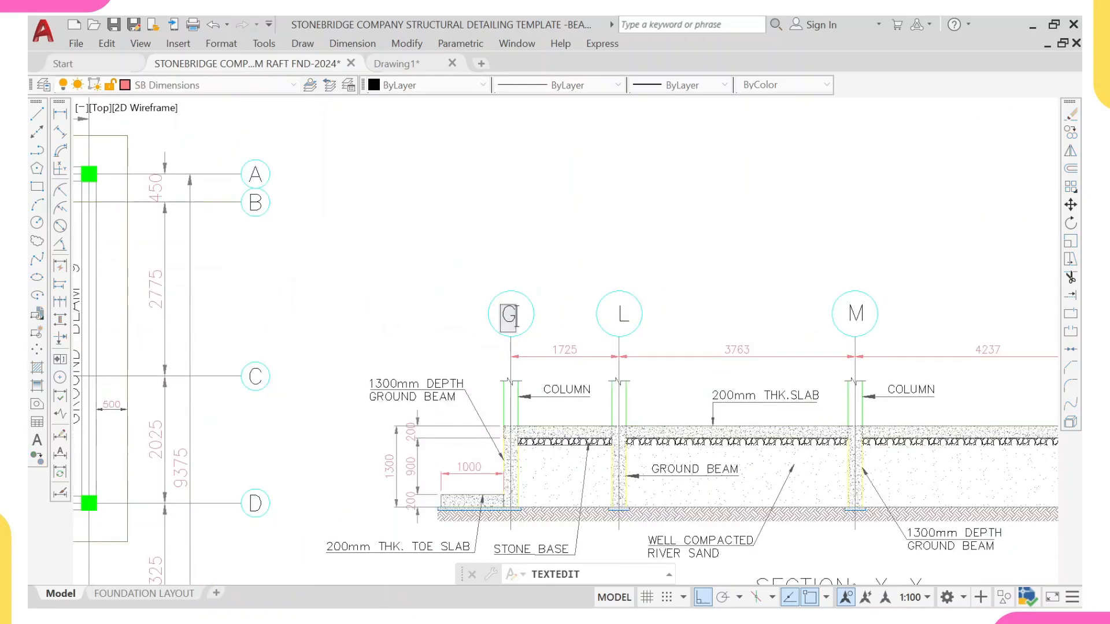
{"action": "key", "text": "Return"}
{"action": "scroll", "coordinate": [474, 287], "scroll_direction": "down", "scroll_amount": 8}
{"action": "middle_click_drag", "start_coordinate": [327, 339], "coordinate": [334, 364]}
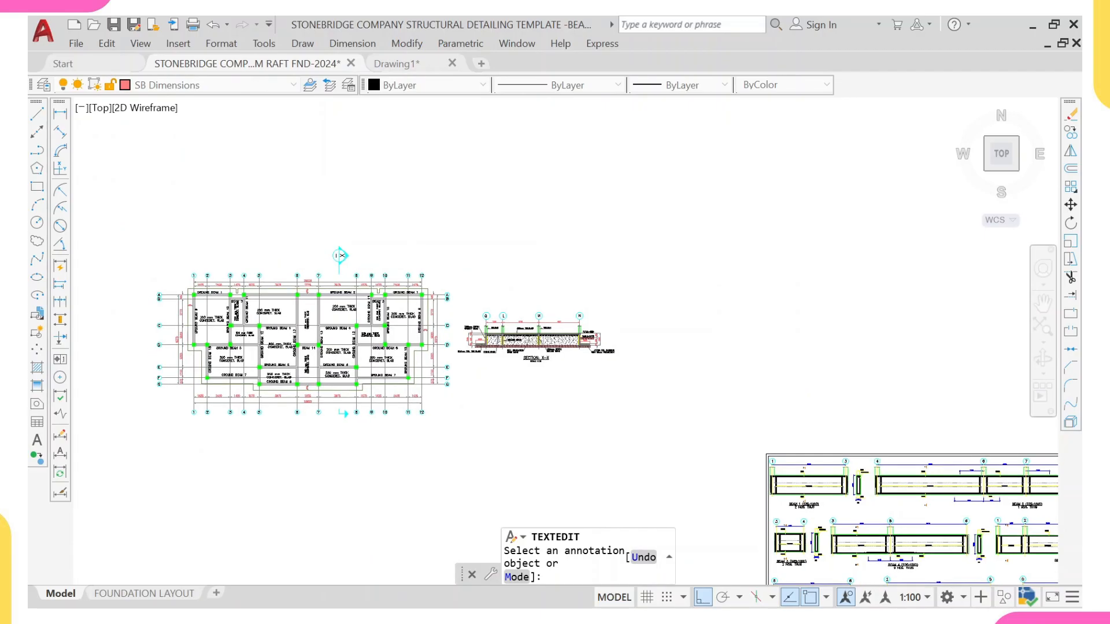
{"action": "scroll", "coordinate": [500, 321], "scroll_direction": "up", "scroll_amount": 4}
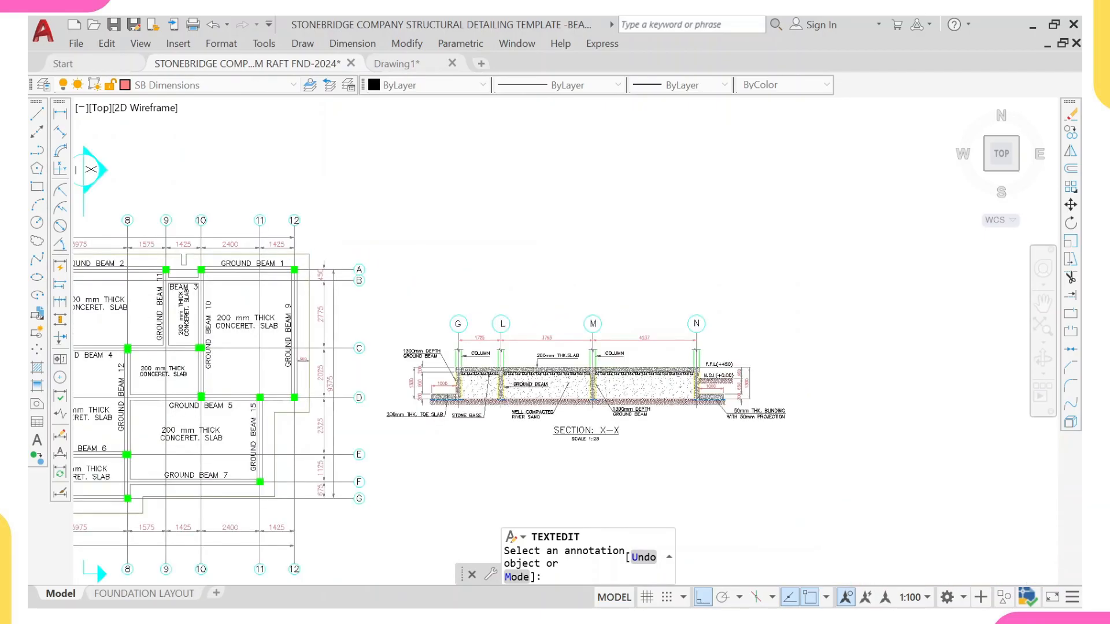
{"action": "scroll", "coordinate": [502, 325], "scroll_direction": "up", "scroll_amount": 2}
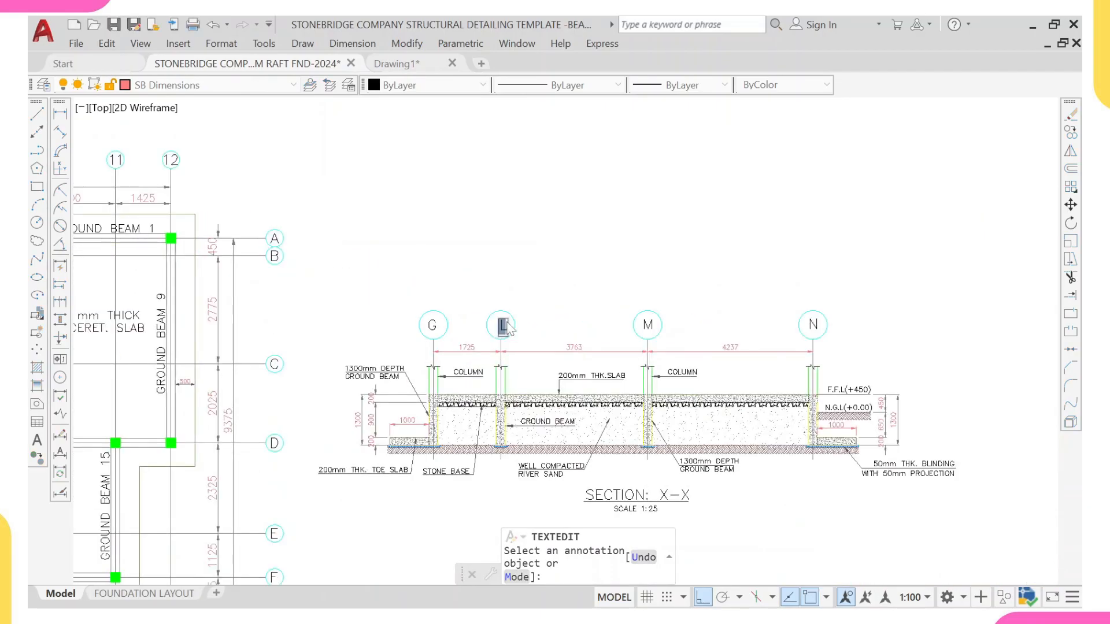
{"action": "scroll", "coordinate": [503, 326], "scroll_direction": "down", "scroll_amount": 4}
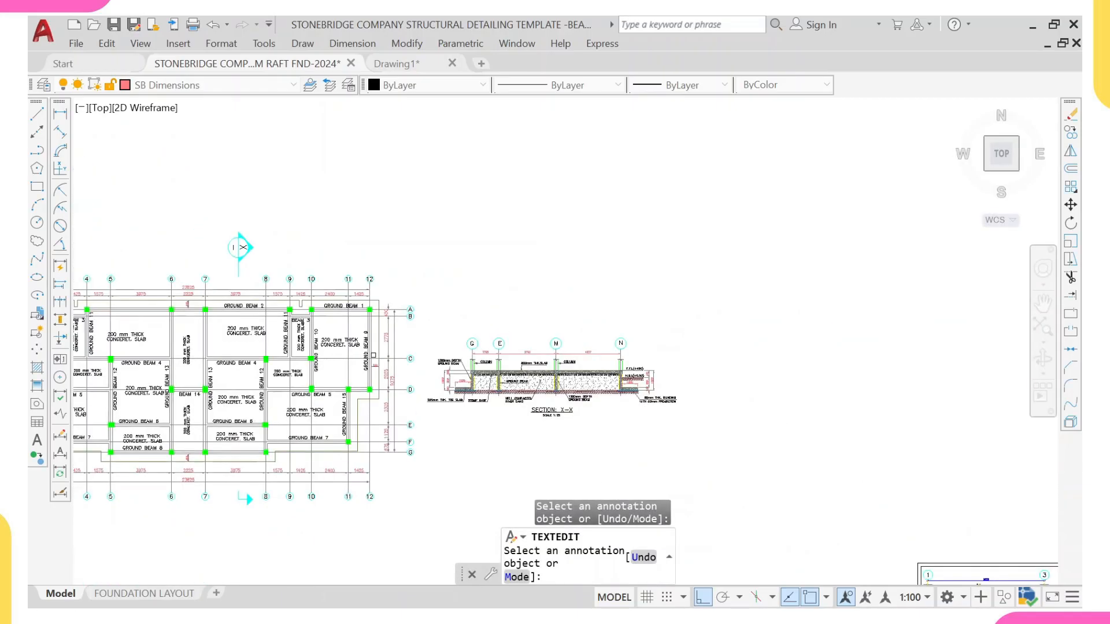
Step: Relabel the remaining two section grid bubbles as C and A
{"action": "middle_click_drag", "start_coordinate": [358, 366], "coordinate": [377, 409]}
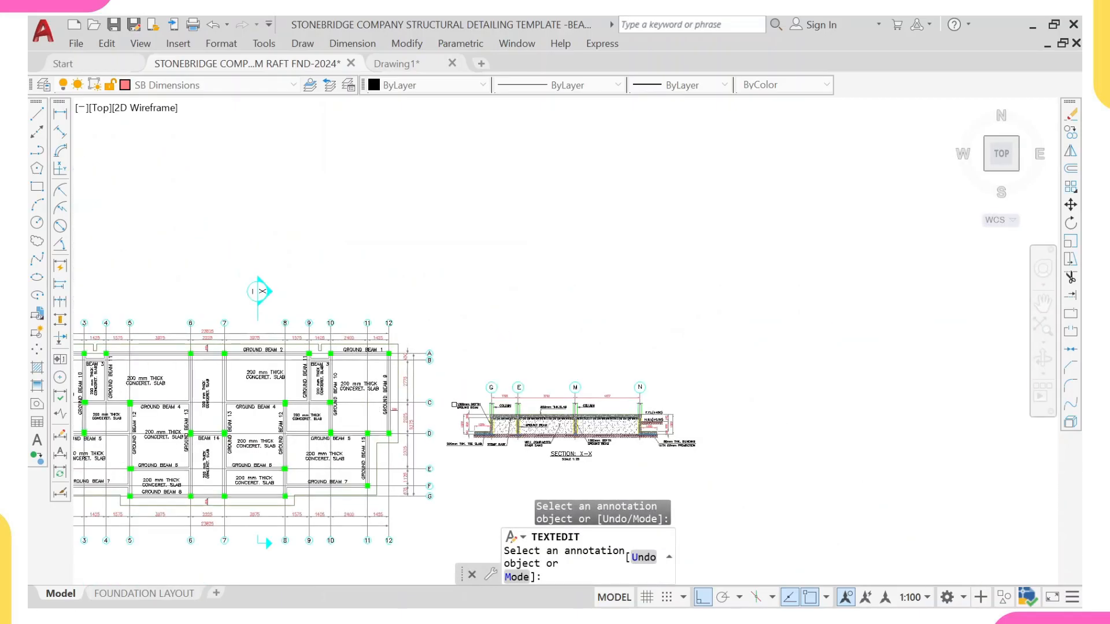
{"action": "scroll", "coordinate": [540, 395], "scroll_direction": "up", "scroll_amount": 4}
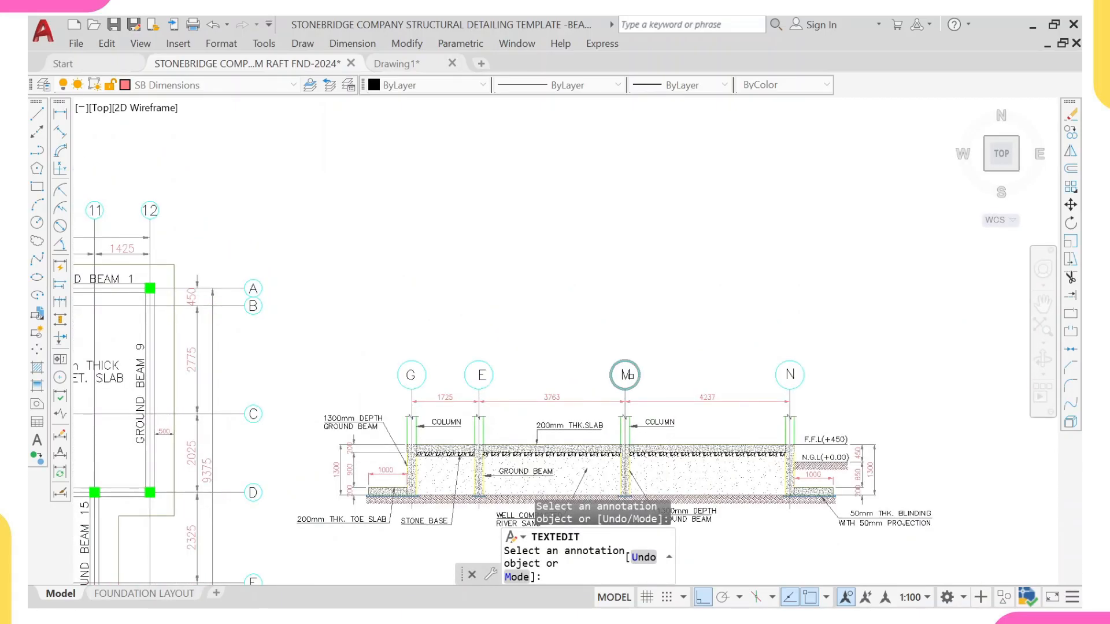
{"action": "left_click", "coordinate": [630, 376]}
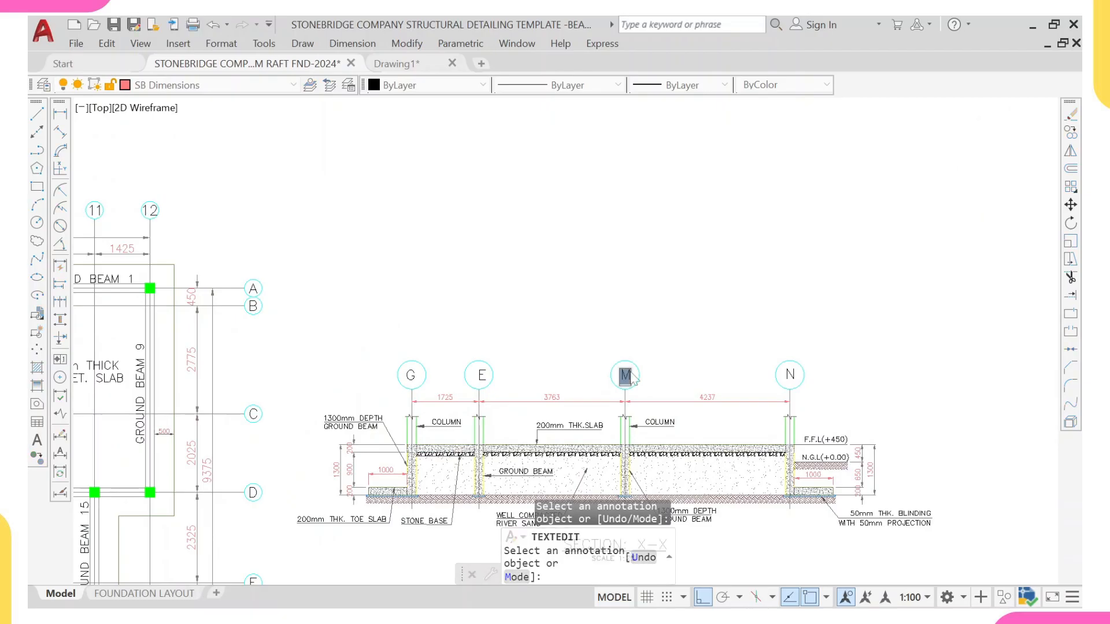
{"action": "type", "text": "C"}
{"action": "key", "text": "Return"}
{"action": "scroll", "coordinate": [526, 343], "scroll_direction": "down", "scroll_amount": 2}
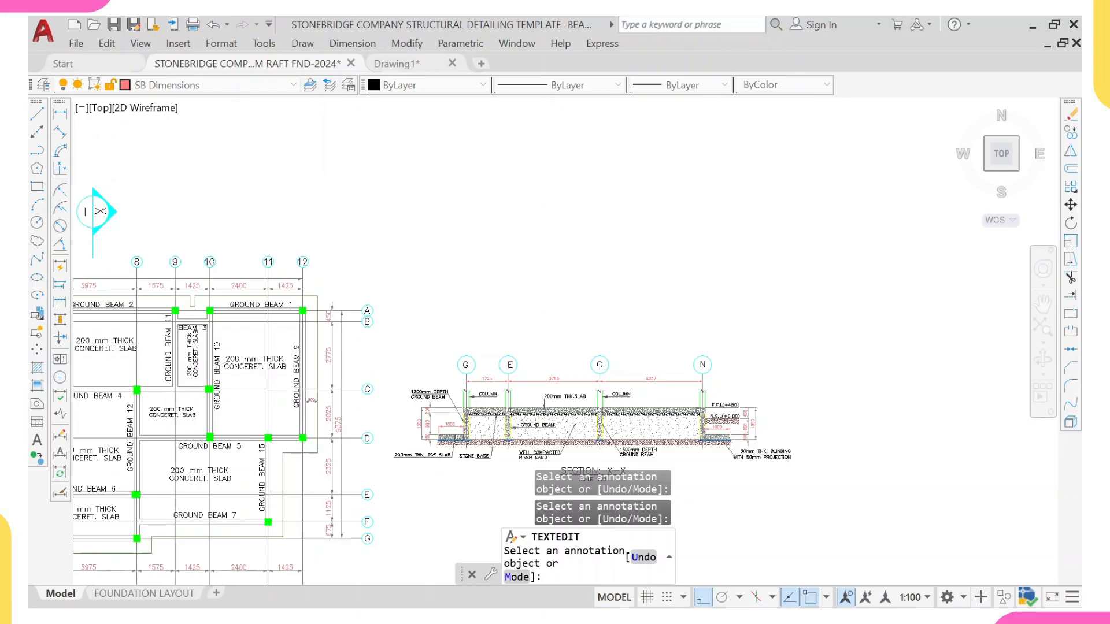
{"action": "scroll", "coordinate": [702, 364], "scroll_direction": "up", "scroll_amount": 2}
{"action": "left_click", "coordinate": [702, 365]}
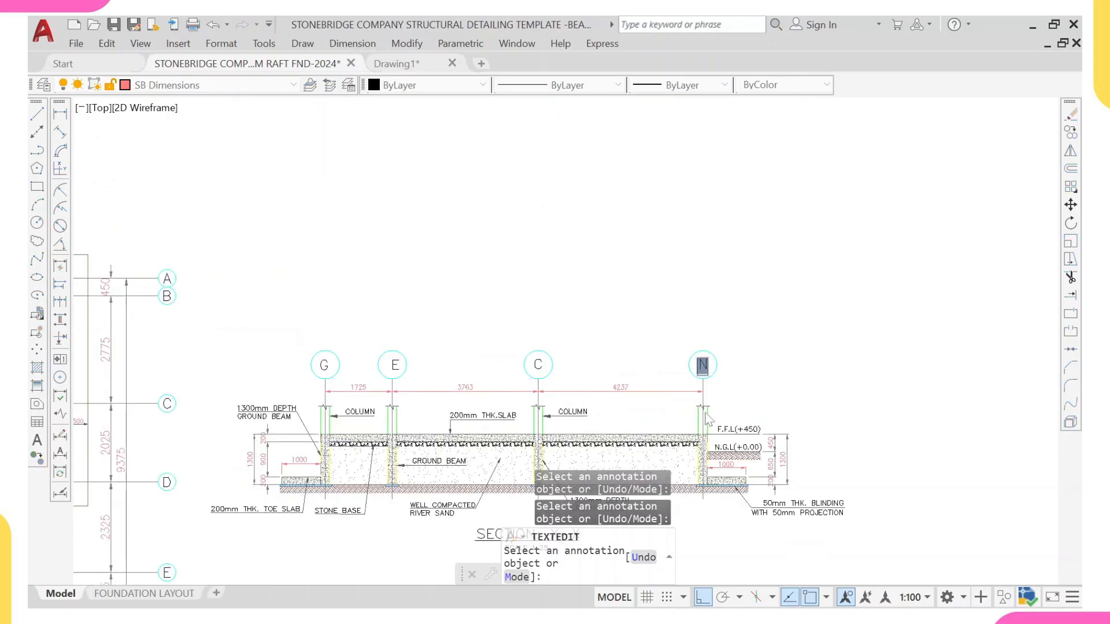
{"action": "type", "text": "A"}
{"action": "key", "text": "Return"}
{"action": "scroll", "coordinate": [671, 409], "scroll_direction": "down", "scroll_amount": 2}
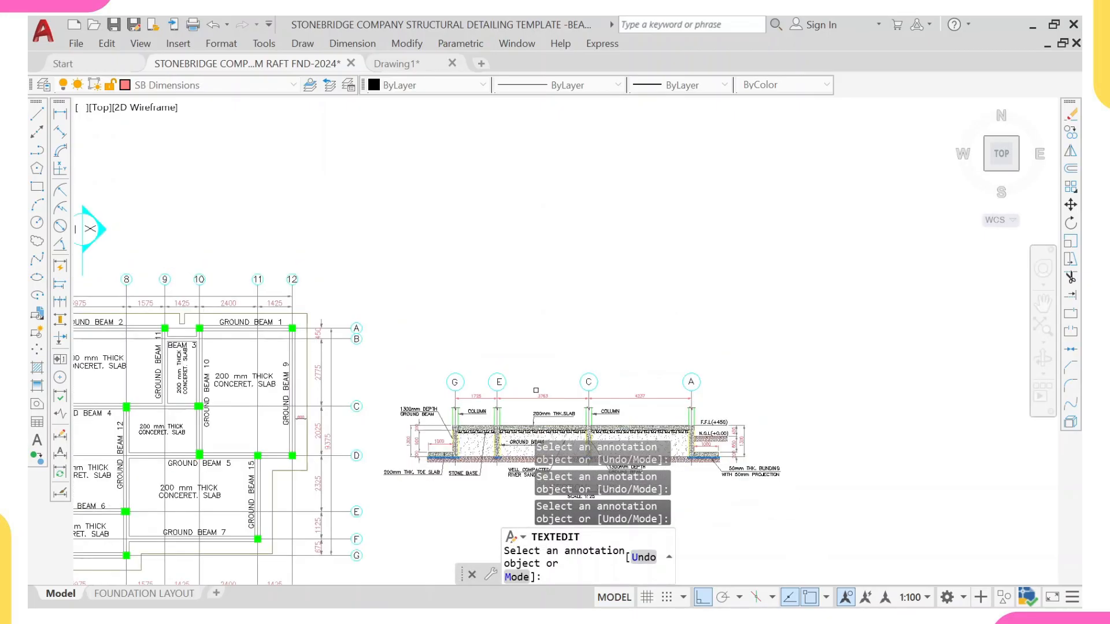
{"action": "middle_click_drag", "start_coordinate": [507, 447], "coordinate": [545, 358]}
{"action": "key", "text": "Escape"}
Step: Change the left-side section depth dimension texts to 1000 overall and 600 for the middle part
{"action": "scroll", "coordinate": [463, 355], "scroll_direction": "up", "scroll_amount": 2}
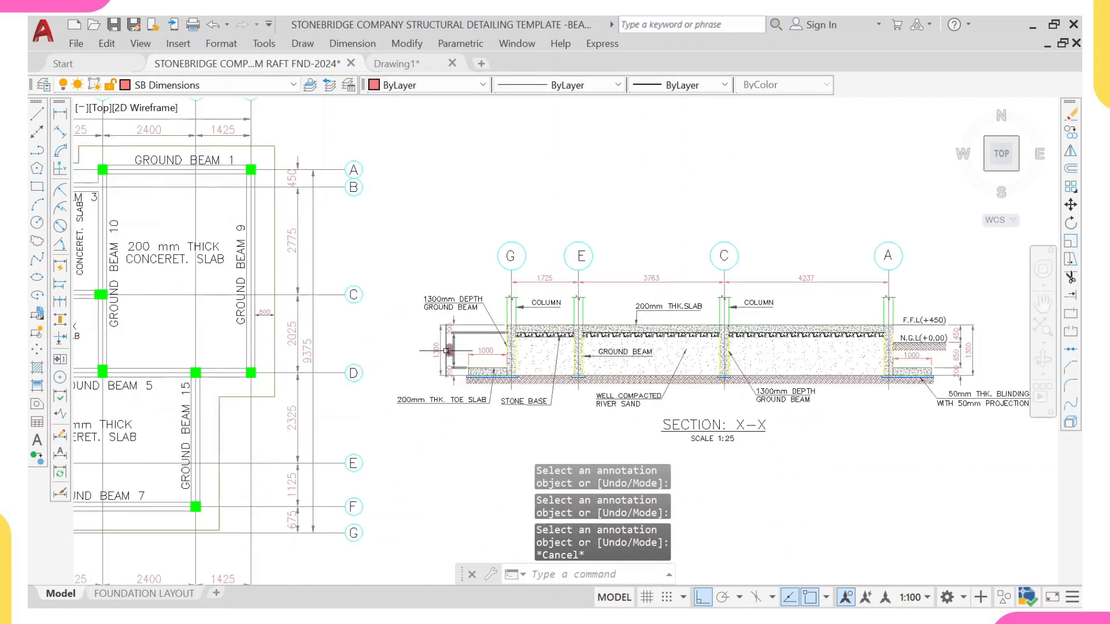
{"action": "scroll", "coordinate": [431, 347], "scroll_direction": "up", "scroll_amount": 5}
{"action": "left_click", "coordinate": [429, 359]}
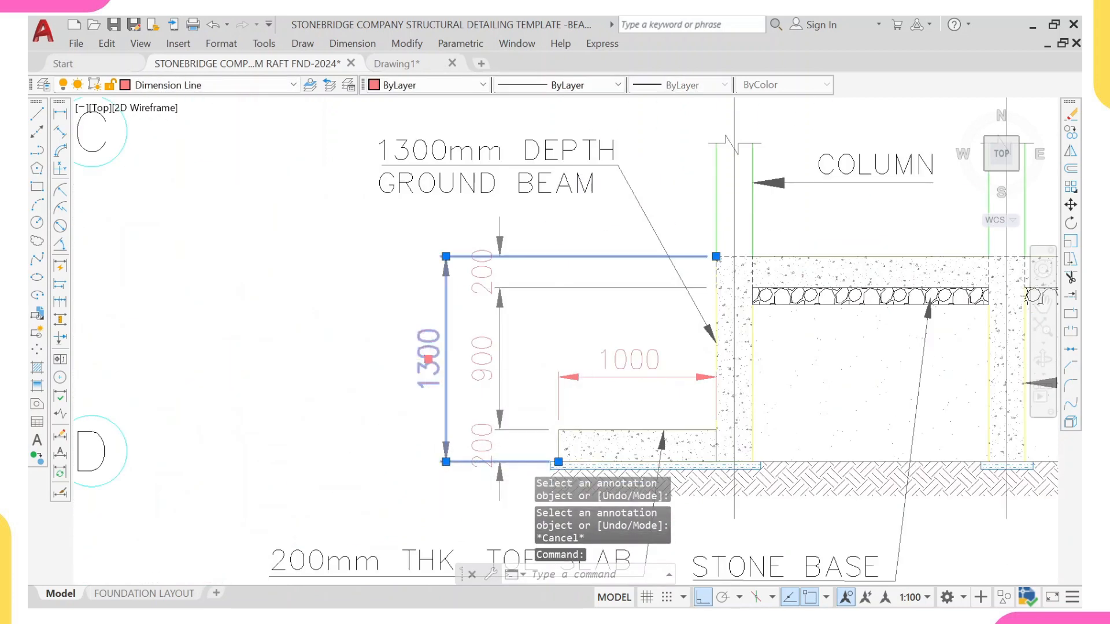
{"action": "scroll", "coordinate": [428, 359], "scroll_direction": "up", "scroll_amount": 1}
{"action": "double_click", "coordinate": [428, 359]}
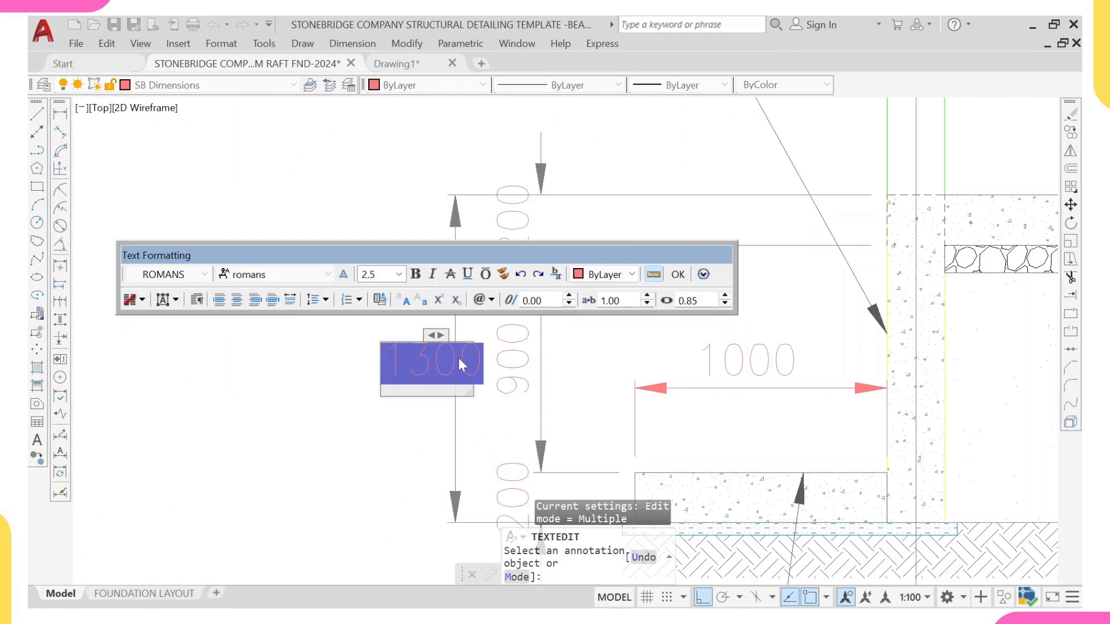
{"action": "type", "text": "1000"}
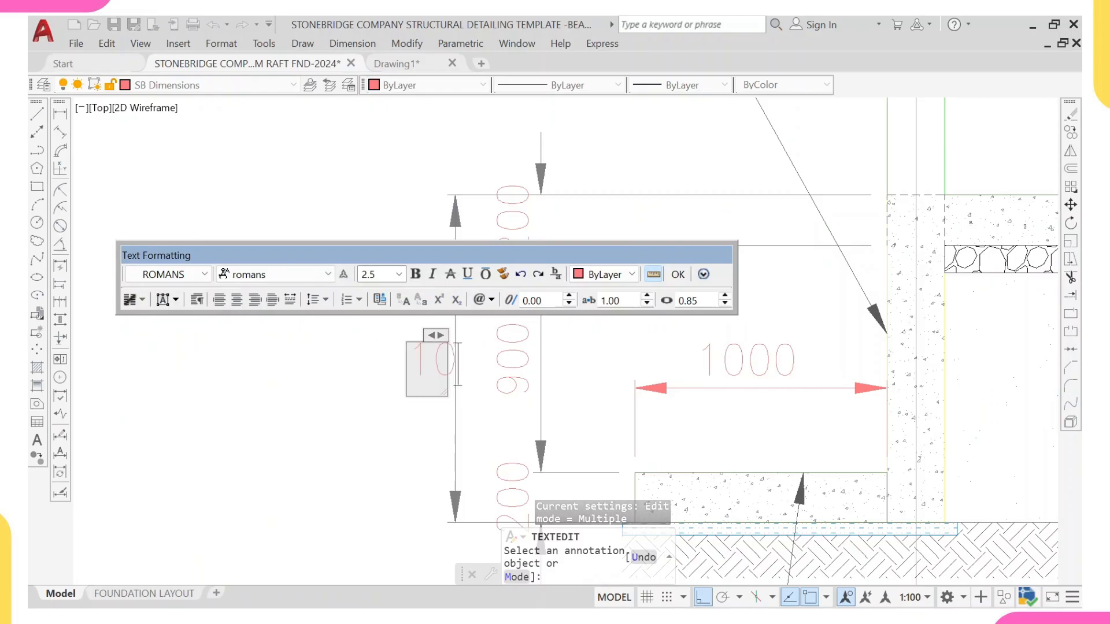
{"action": "left_click", "coordinate": [370, 406]}
{"action": "scroll", "coordinate": [490, 404], "scroll_direction": "down", "scroll_amount": 2}
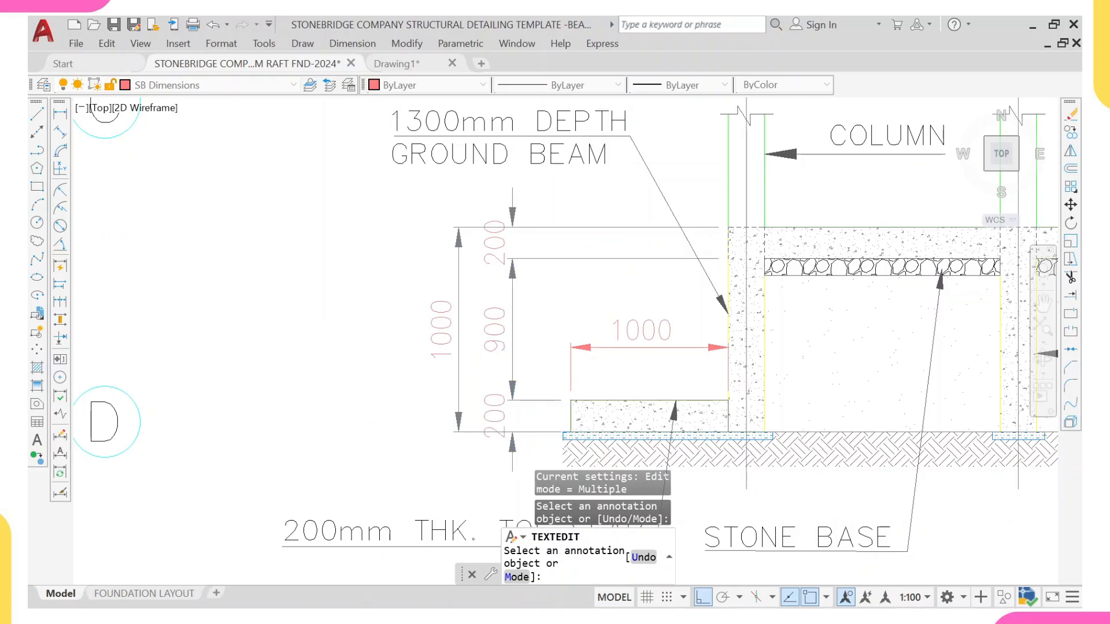
{"action": "left_click", "coordinate": [486, 327]}
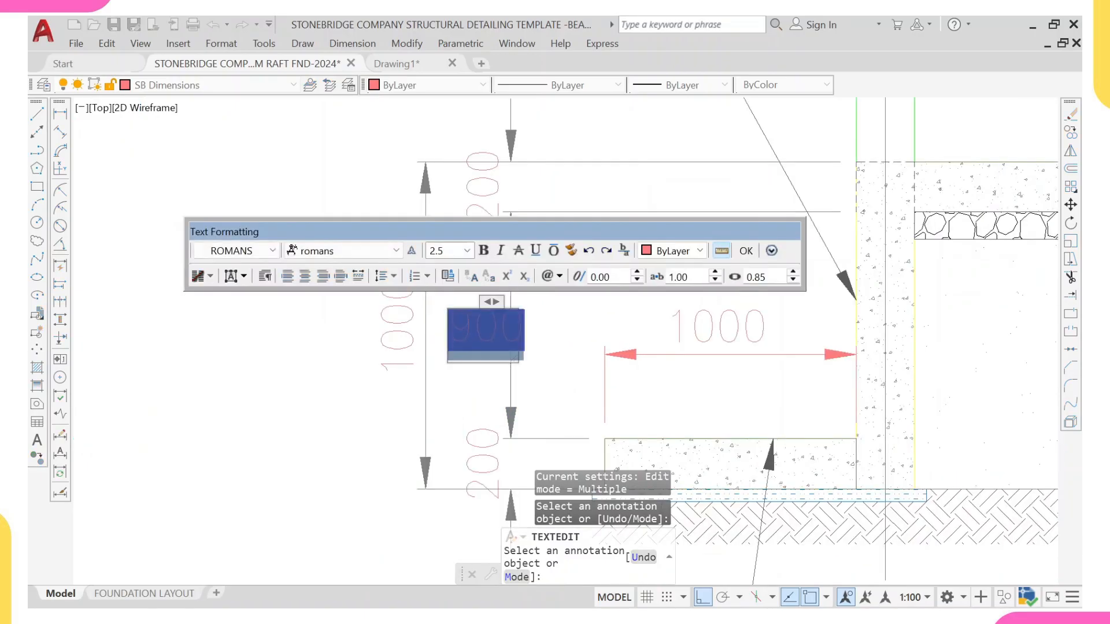
{"action": "type", "text": "600"}
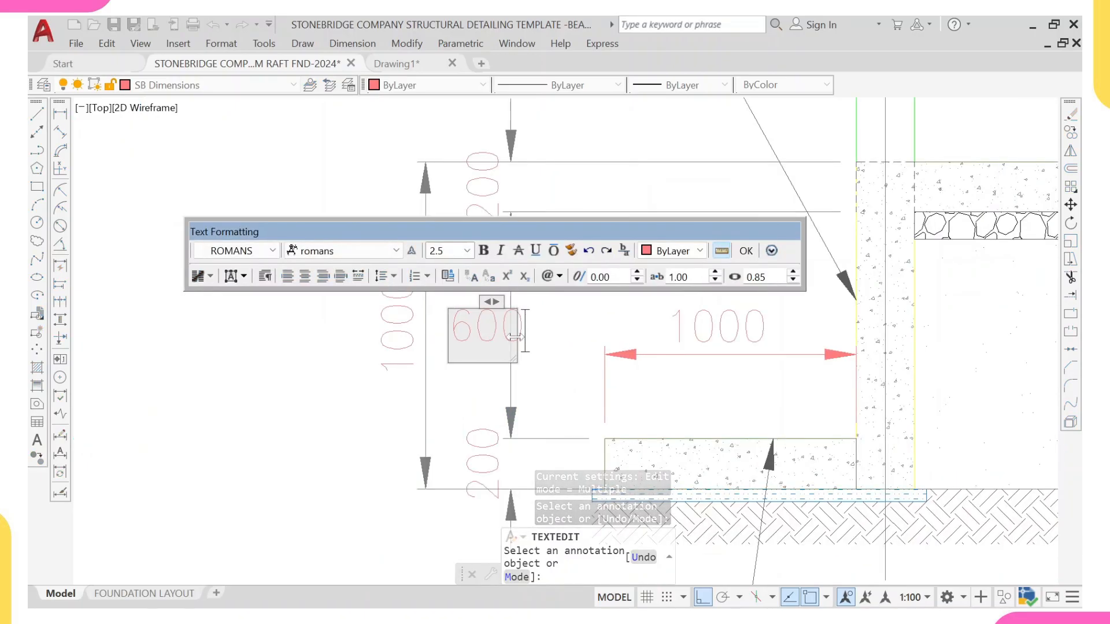
{"action": "key", "text": "ctrl+Return"}
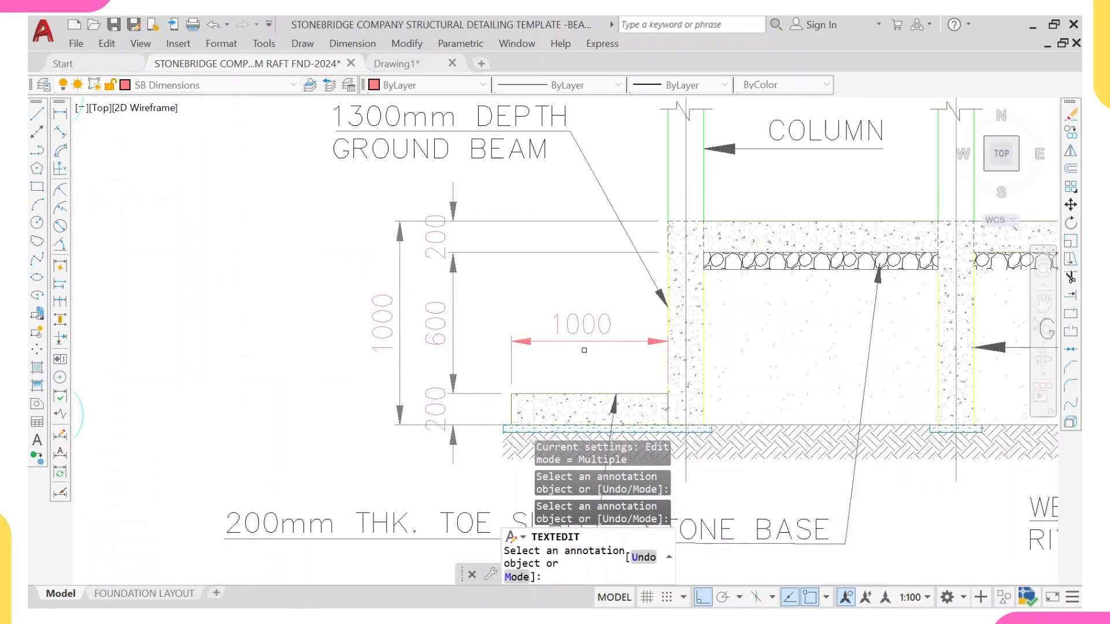
Step: Set the left toe slab's width dimension text to 500
{"action": "left_click", "coordinate": [581, 324]}
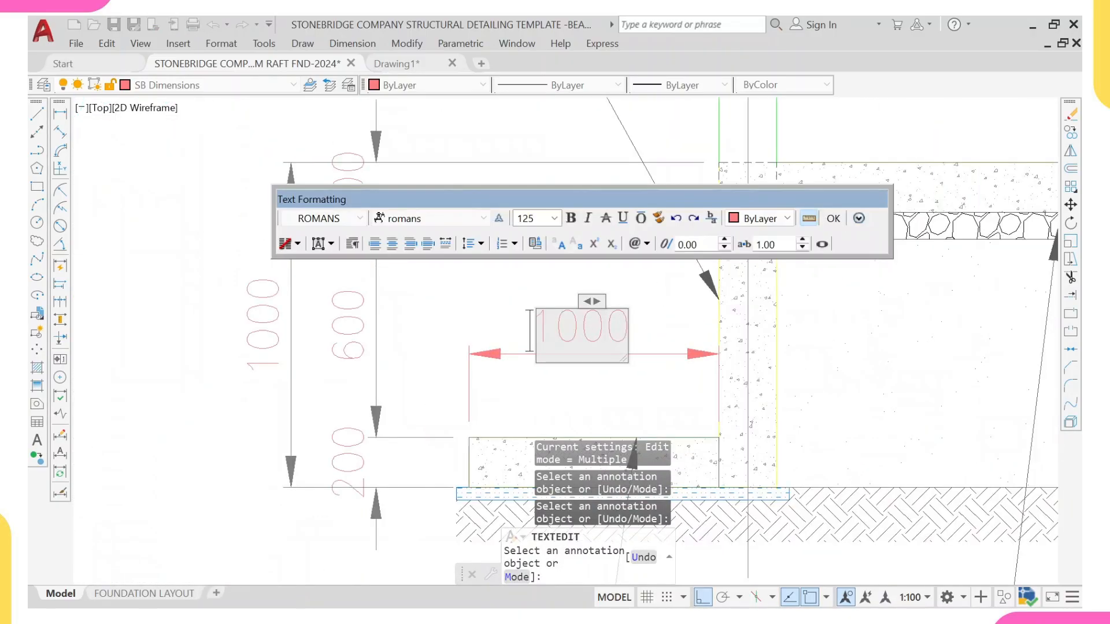
{"action": "double_click", "coordinate": [580, 332]}
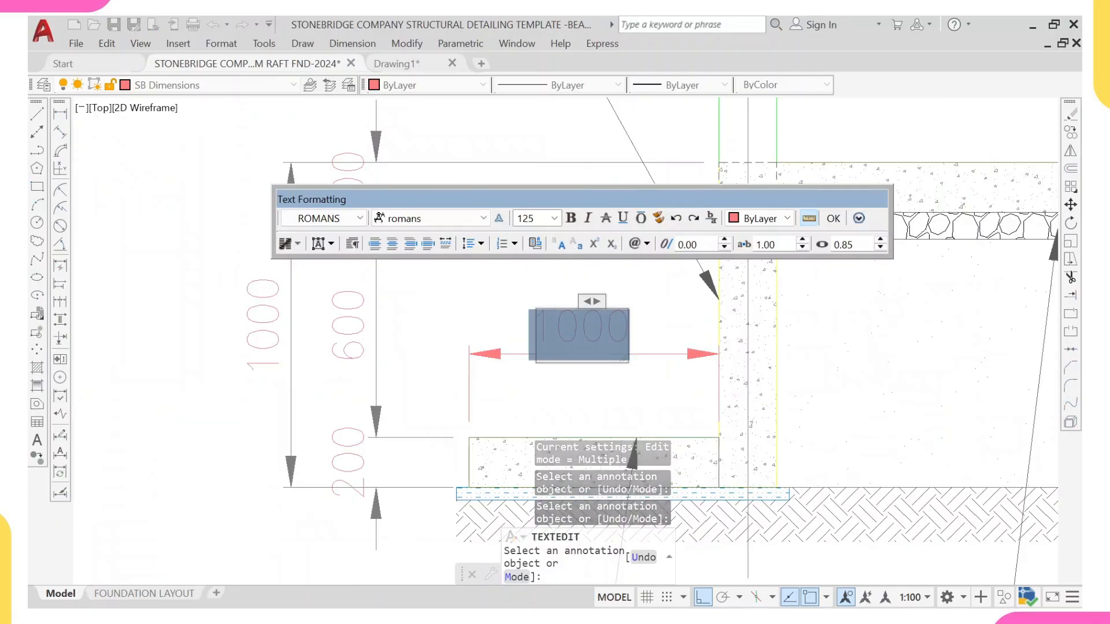
{"action": "type", "text": "500"}
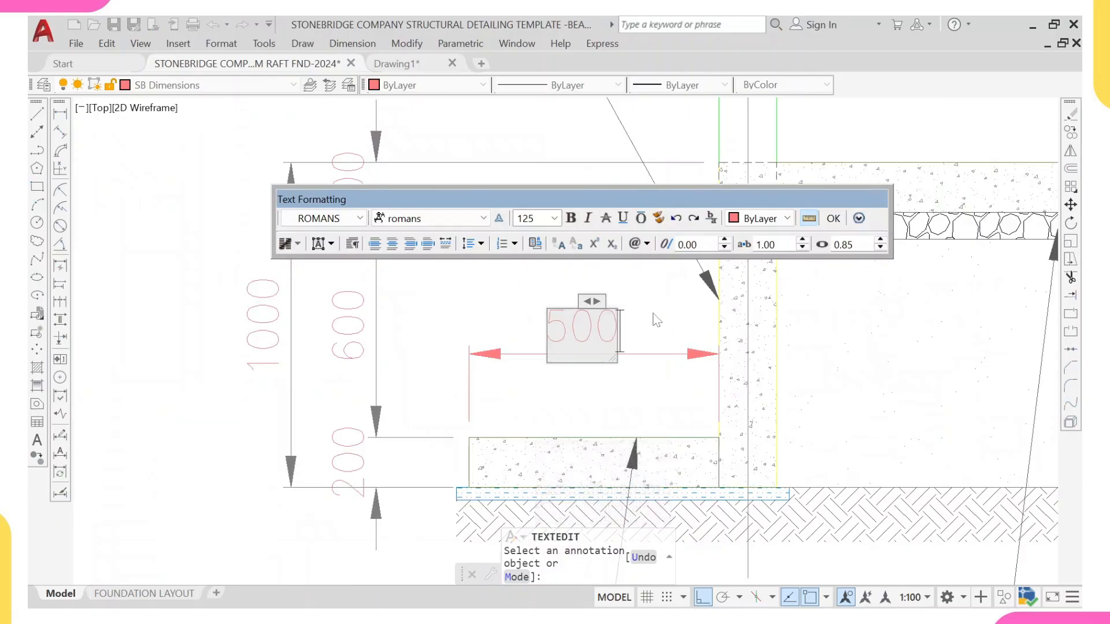
{"action": "left_click", "coordinate": [656, 318]}
{"action": "middle_click_drag", "start_coordinate": [710, 339], "coordinate": [498, 333]}
Step: Edit the middle ground beam label to read 1000mm DEPTH GROUND BEAM
{"action": "scroll", "coordinate": [552, 294], "scroll_direction": "up", "scroll_amount": 2}
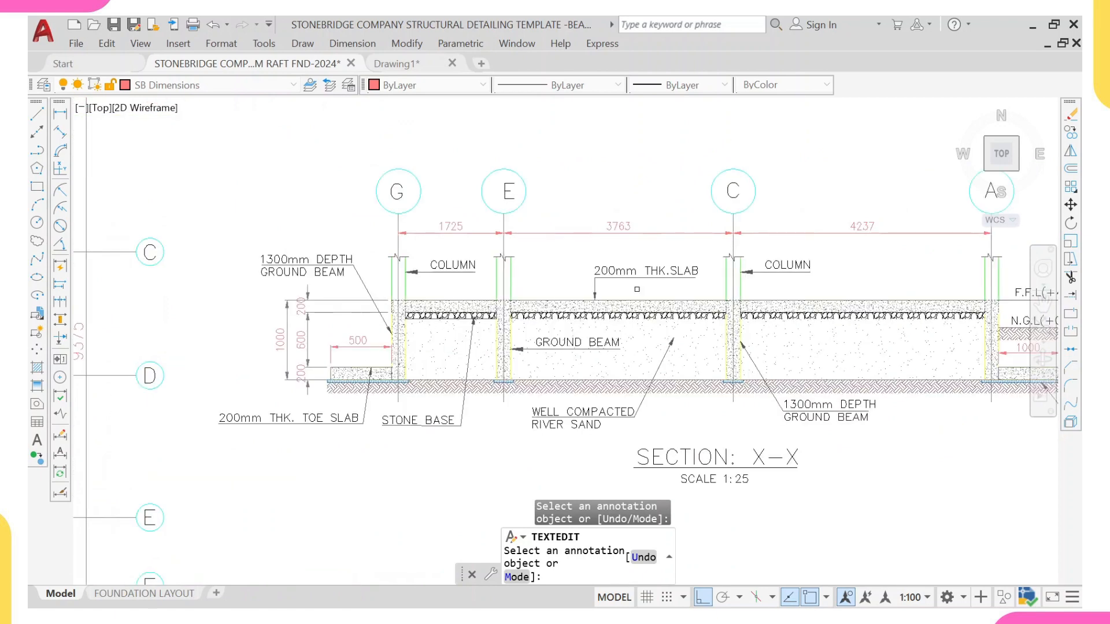
{"action": "scroll", "coordinate": [637, 289], "scroll_direction": "up", "scroll_amount": 4}
{"action": "scroll", "coordinate": [690, 254], "scroll_direction": "down", "scroll_amount": 3}
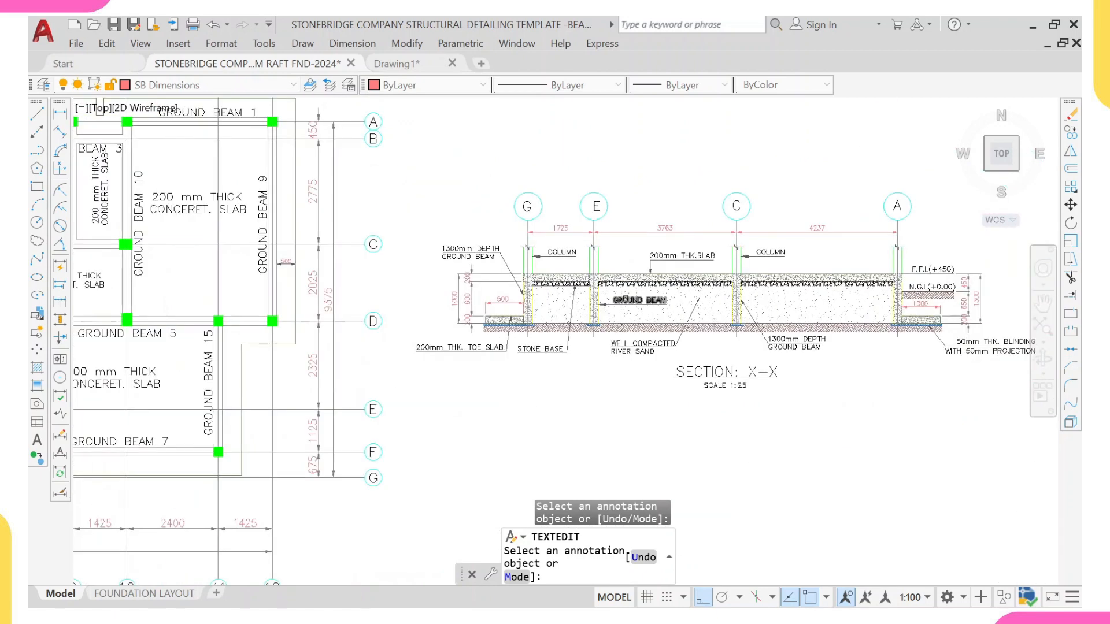
{"action": "scroll", "coordinate": [626, 297], "scroll_direction": "up", "scroll_amount": 3}
{"action": "scroll", "coordinate": [631, 317], "scroll_direction": "down", "scroll_amount": 2}
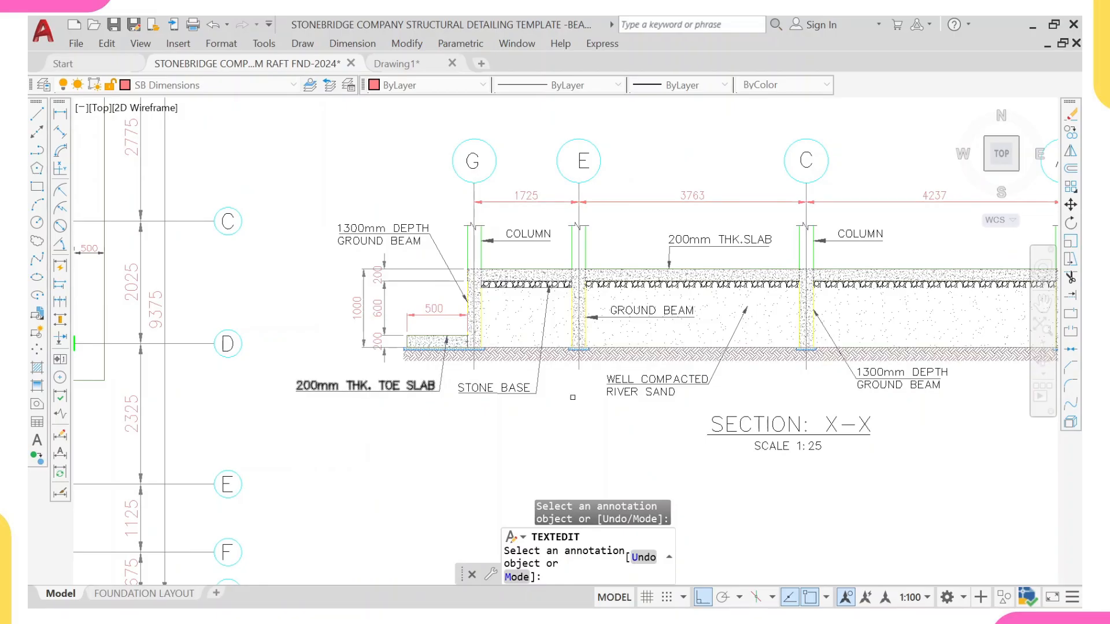
{"action": "middle_click_drag", "start_coordinate": [832, 441], "coordinate": [578, 448]}
{"action": "scroll", "coordinate": [578, 448], "scroll_direction": "down", "scroll_amount": 2}
{"action": "scroll", "coordinate": [583, 427], "scroll_direction": "up", "scroll_amount": 5}
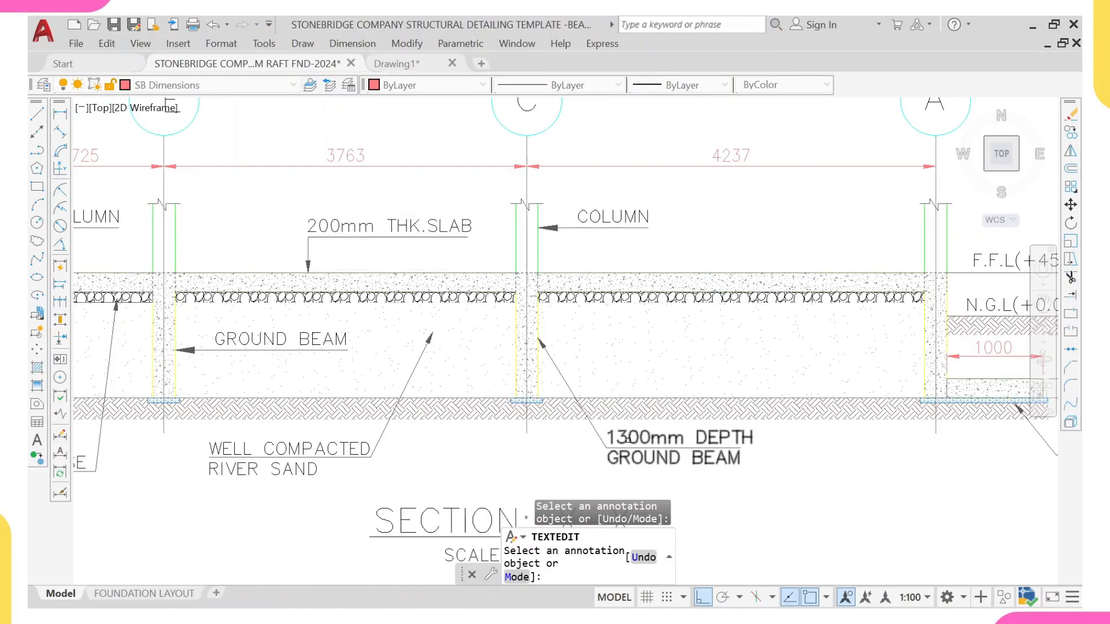
{"action": "scroll", "coordinate": [627, 441], "scroll_direction": "up", "scroll_amount": 4}
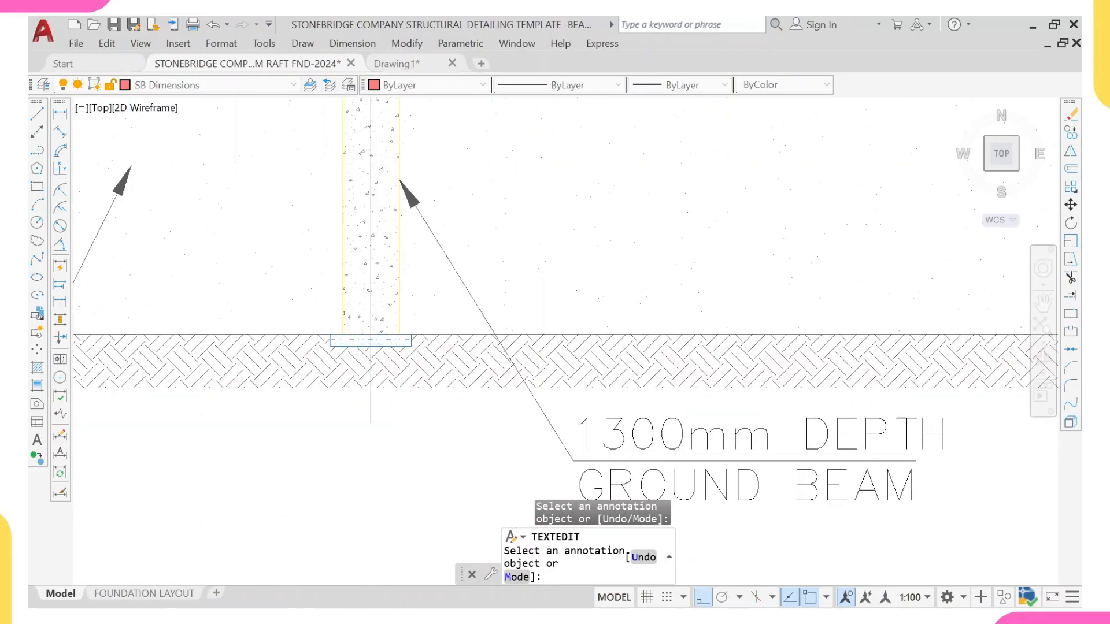
{"action": "left_click", "coordinate": [623, 430]}
{"action": "scroll", "coordinate": [623, 430], "scroll_direction": "up", "scroll_amount": 2}
{"action": "key", "text": "BackSpace"}
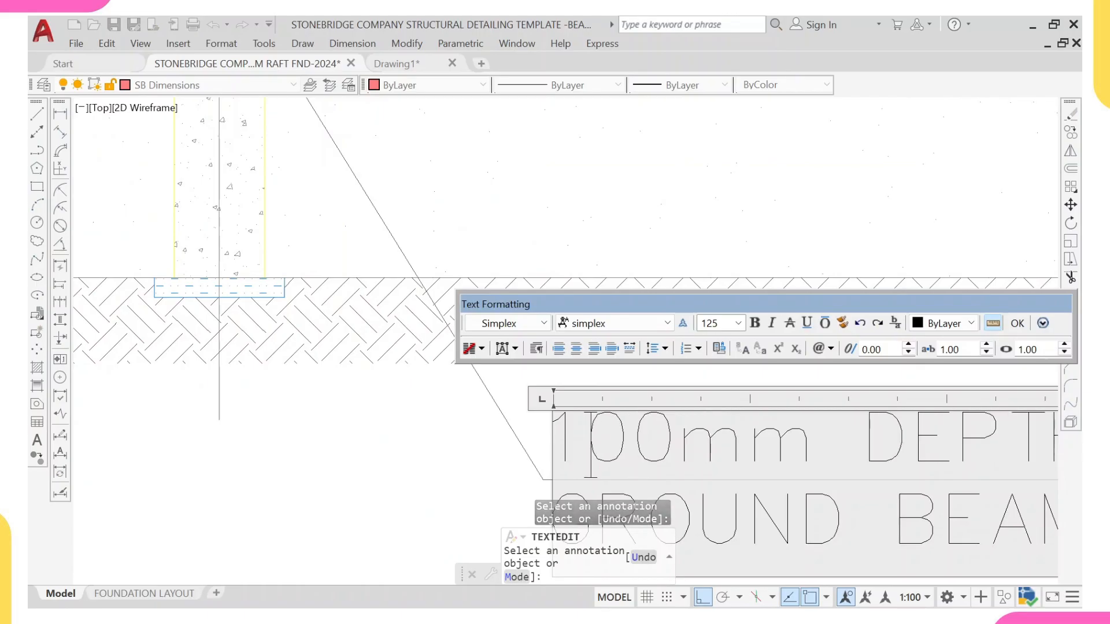
{"action": "type", "text": "0"}
{"action": "left_click", "coordinate": [513, 457]}
Step: Set the right toe slab's width dimension text in Section X-X to 500
{"action": "scroll", "coordinate": [612, 439], "scroll_direction": "down", "scroll_amount": 6}
{"action": "scroll", "coordinate": [698, 433], "scroll_direction": "down", "scroll_amount": 4}
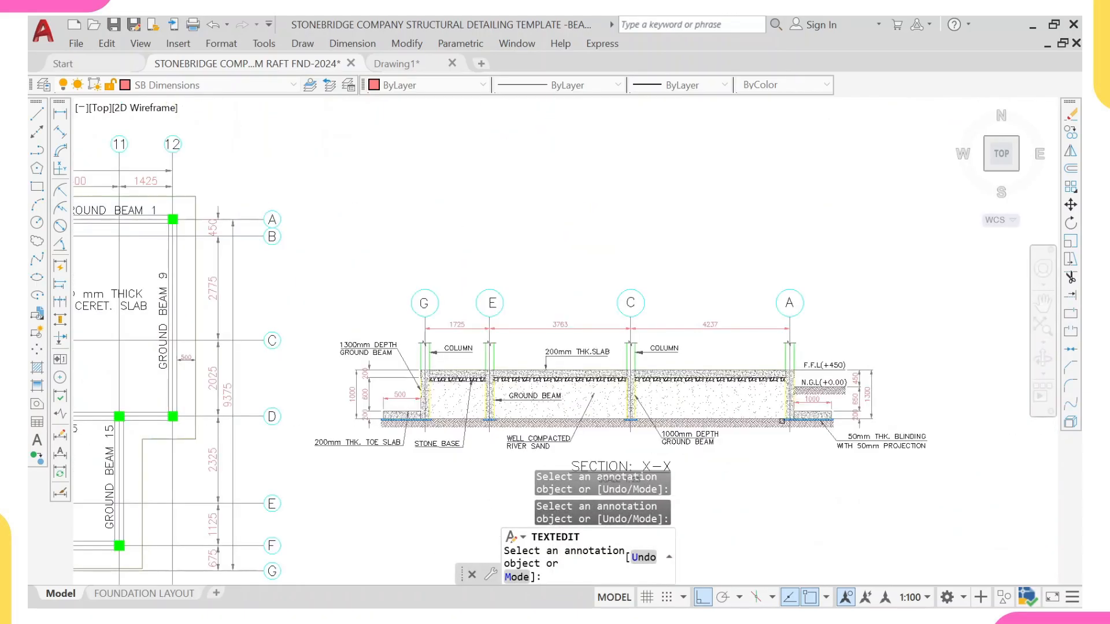
{"action": "middle_click_drag", "start_coordinate": [833, 409], "coordinate": [752, 420]}
{"action": "scroll", "coordinate": [747, 420], "scroll_direction": "up", "scroll_amount": 4}
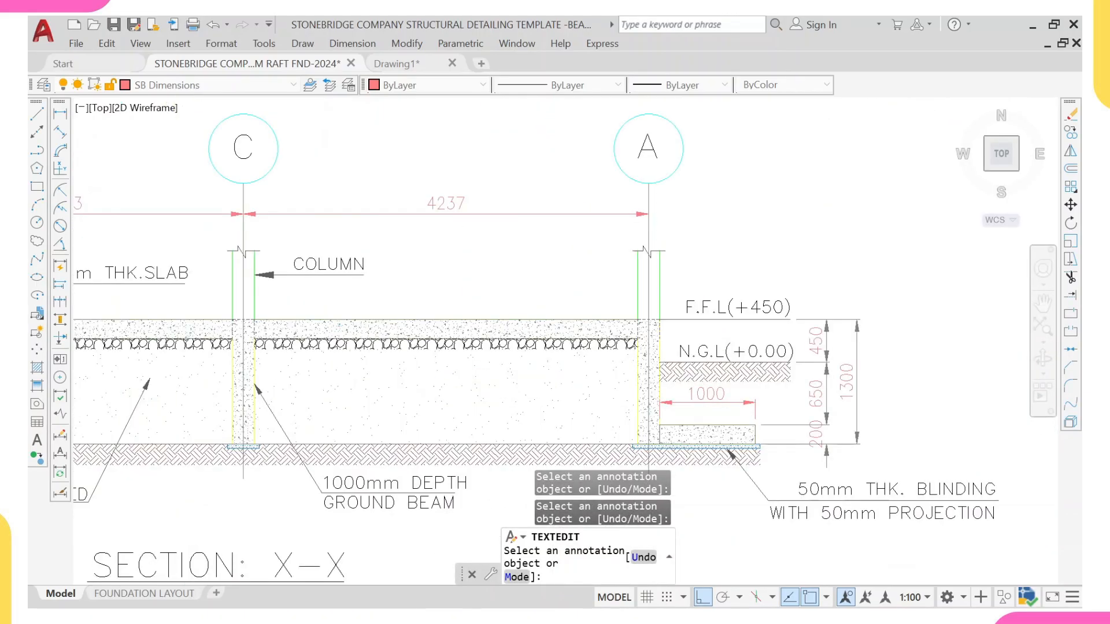
{"action": "left_click", "coordinate": [706, 393]}
{"action": "scroll", "coordinate": [707, 393], "scroll_direction": "up", "scroll_amount": 2}
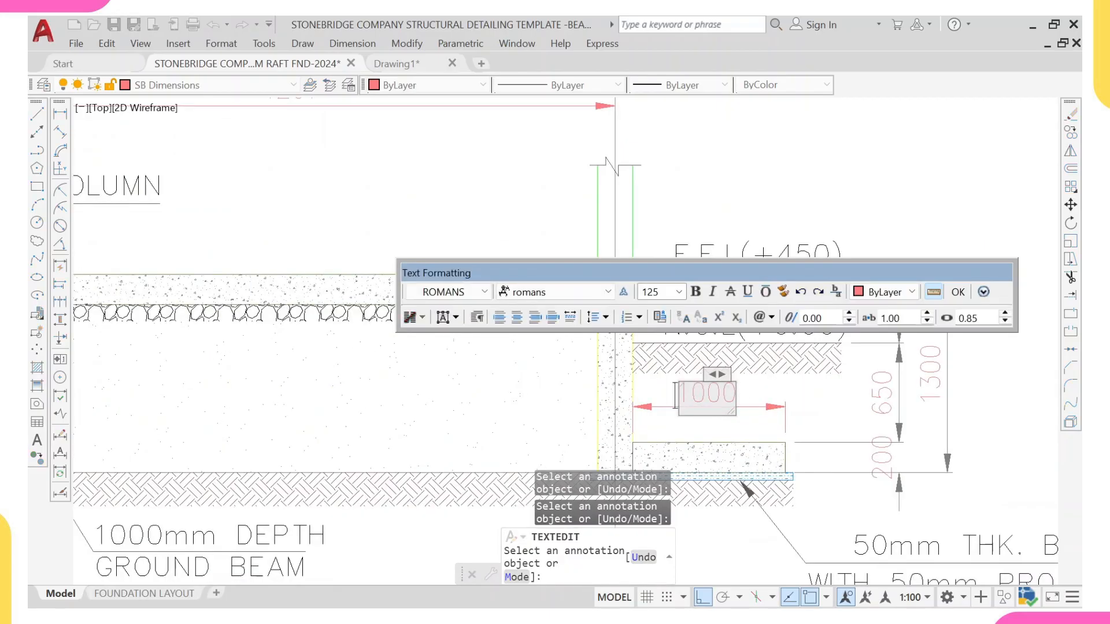
{"action": "key", "text": "ctrl+a"}
{"action": "type", "text": "50"}
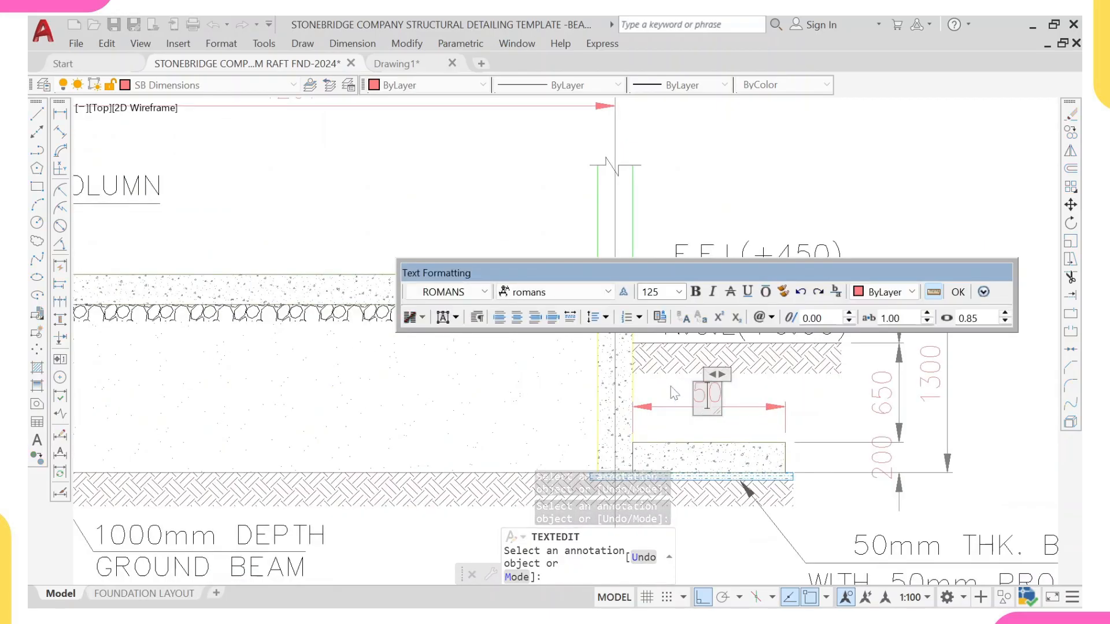
{"action": "type", "text": "0"}
{"action": "key", "text": "ctrl+Return"}
{"action": "middle_click_drag", "start_coordinate": [742, 484], "coordinate": [567, 461]}
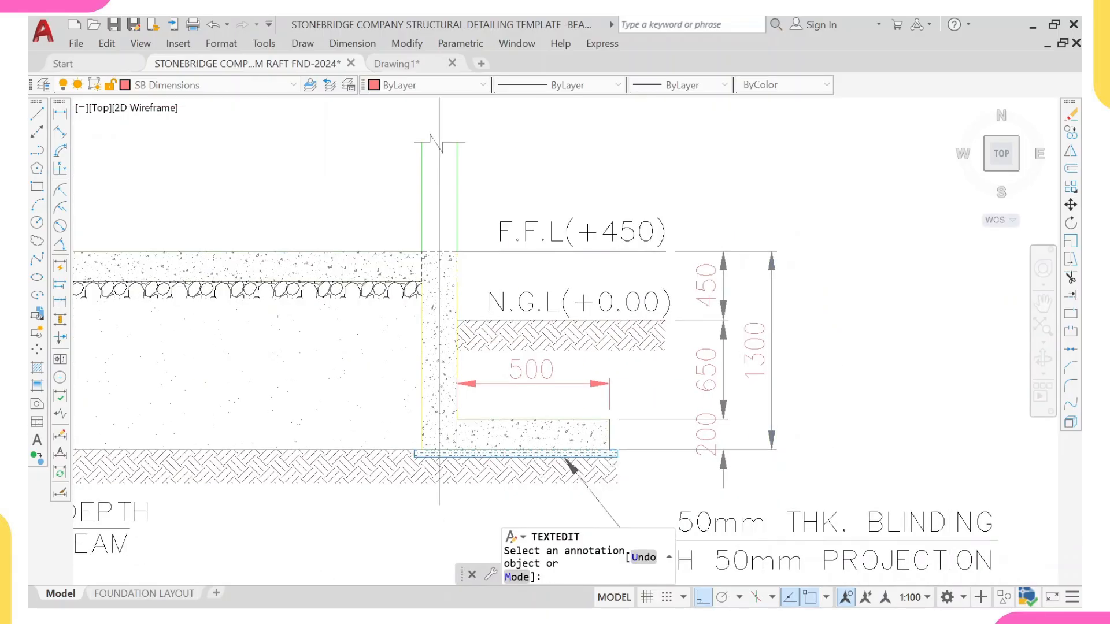
{"action": "left_click", "coordinate": [756, 351]}
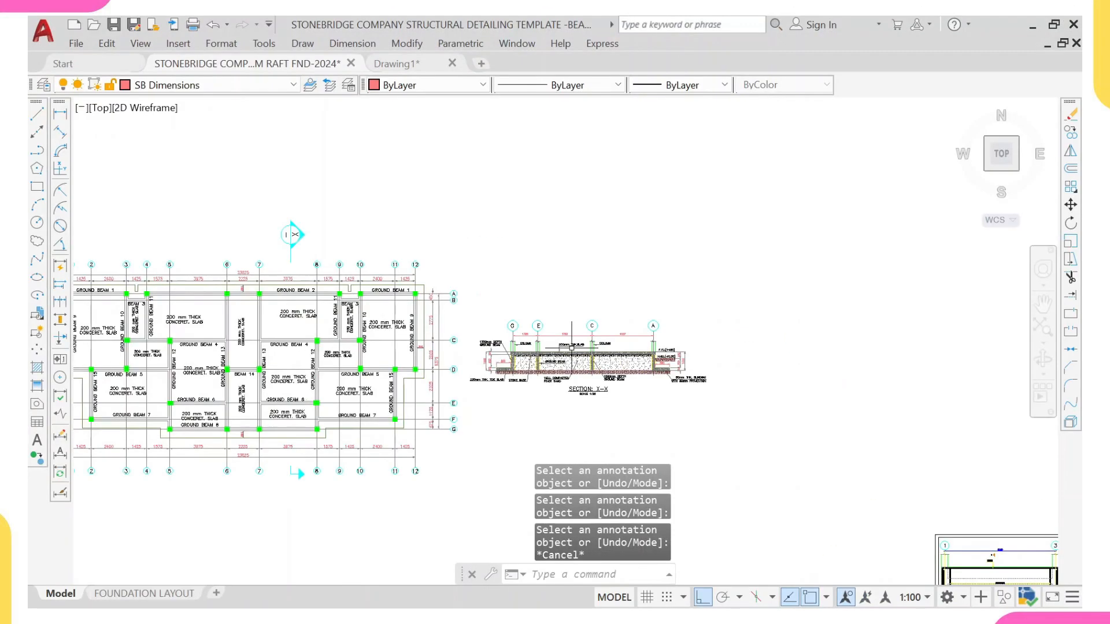
{"action": "scroll", "coordinate": [552, 359], "scroll_direction": "up", "scroll_amount": 6}
{"action": "scroll", "coordinate": [530, 376], "scroll_direction": "down", "scroll_amount": 2}
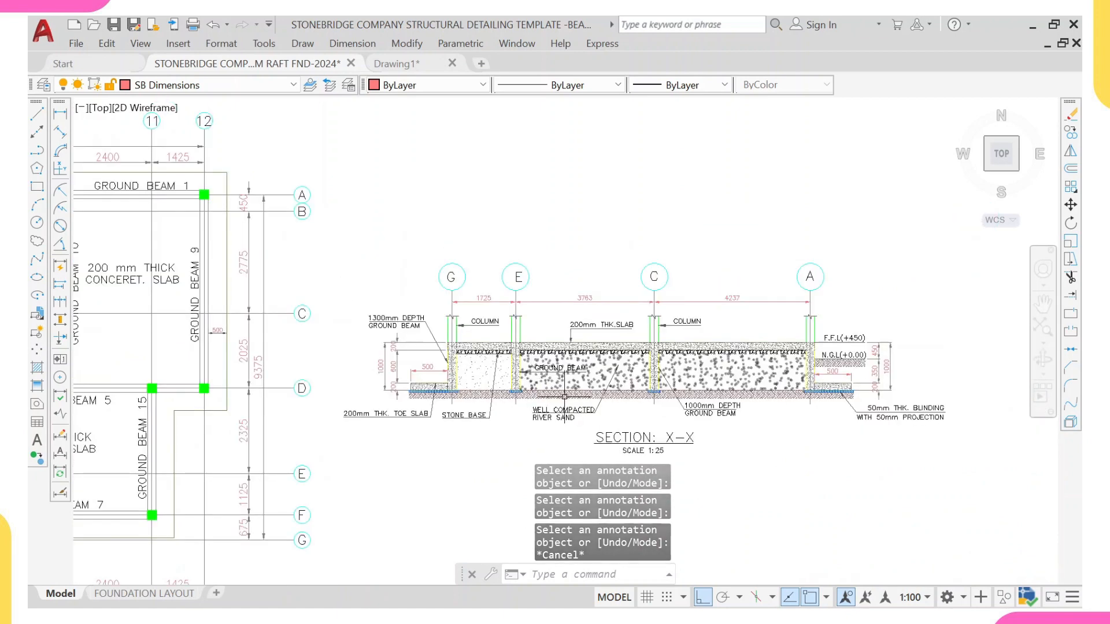
{"action": "middle_click_drag", "start_coordinate": [565, 396], "coordinate": [580, 344]}
{"action": "scroll", "coordinate": [579, 345], "scroll_direction": "down", "scroll_amount": 10}
{"action": "middle_click_drag", "start_coordinate": [543, 381], "coordinate": [558, 472]}
{"action": "scroll", "coordinate": [577, 391], "scroll_direction": "down", "scroll_amount": 6}
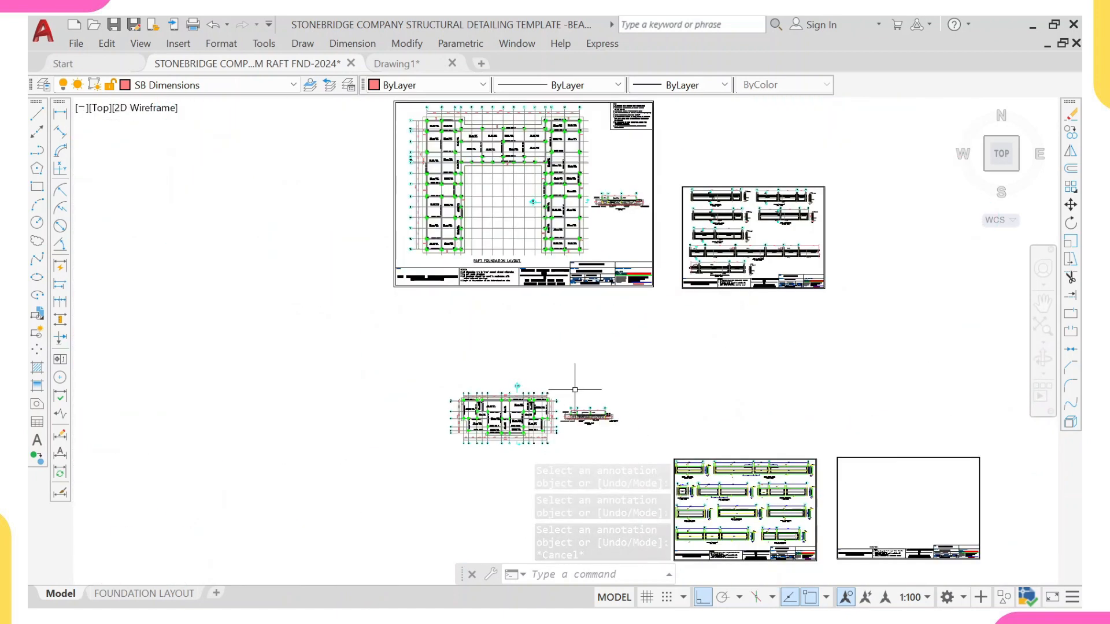
{"action": "scroll", "coordinate": [689, 303], "scroll_direction": "up", "scroll_amount": 3}
{"action": "scroll", "coordinate": [665, 278], "scroll_direction": "up", "scroll_amount": 3}
{"action": "scroll", "coordinate": [586, 300], "scroll_direction": "down", "scroll_amount": 5}
{"action": "scroll", "coordinate": [578, 248], "scroll_direction": "up", "scroll_amount": 5}
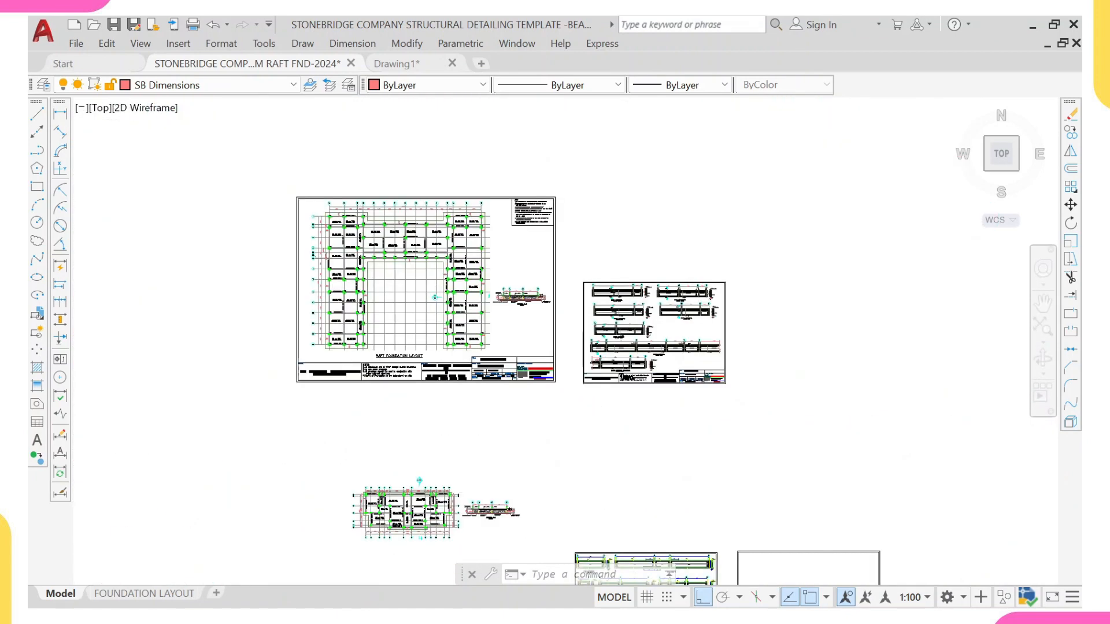
Step: Copy the drawing sheet's border, notes and title block down around the smaller foundation layout copy
{"action": "left_click", "coordinate": [478, 162]}
{"action": "left_click", "coordinate": [586, 264]}
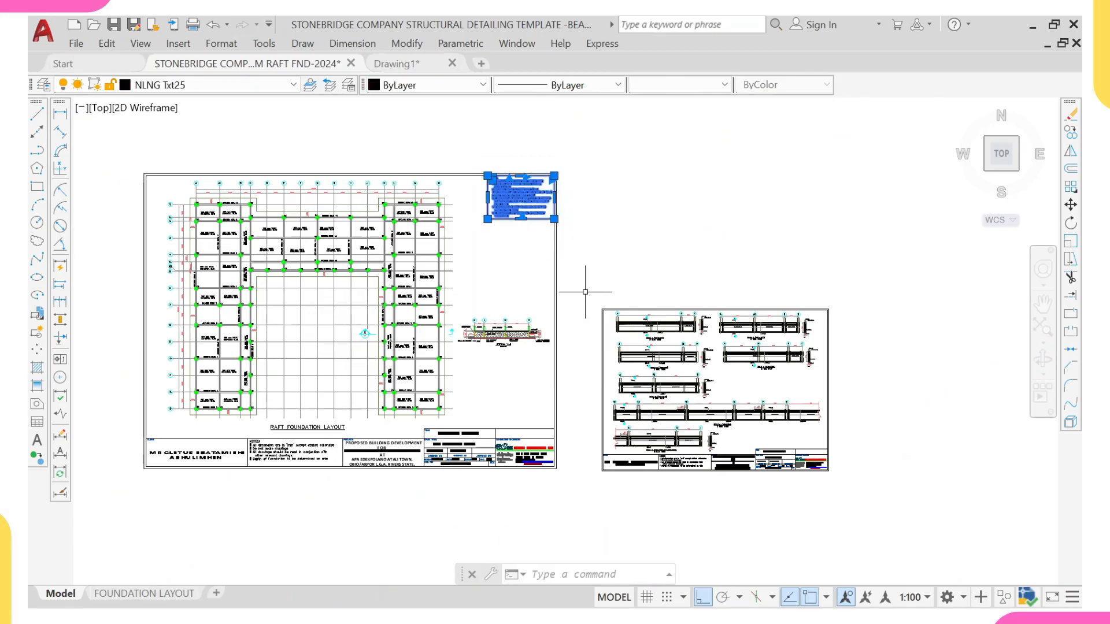
{"action": "left_click", "coordinate": [566, 428]}
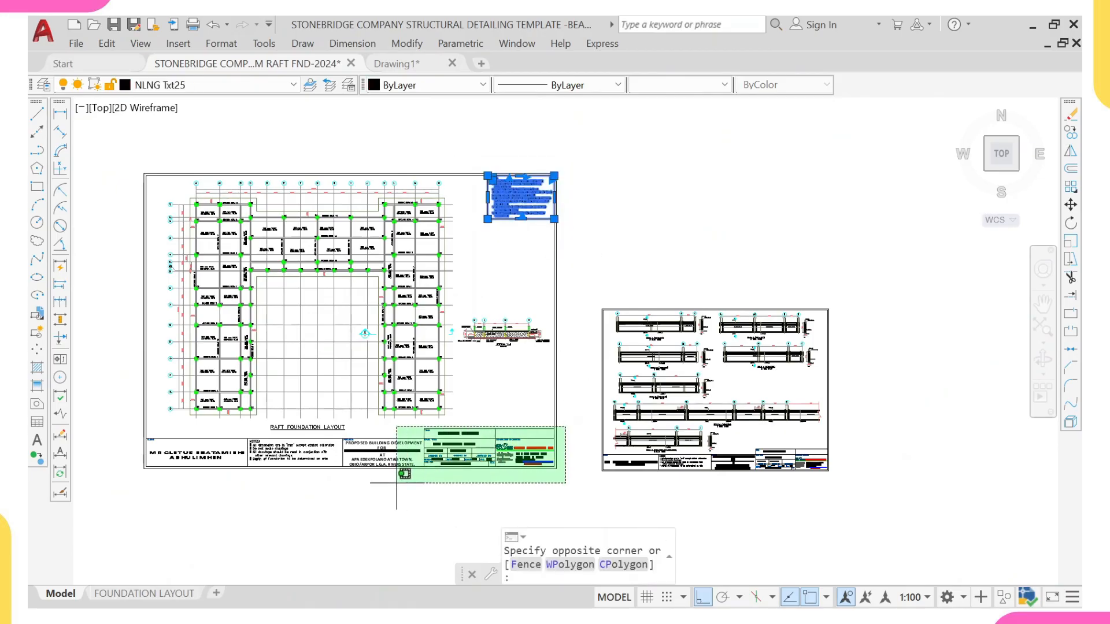
{"action": "left_click", "coordinate": [393, 475]}
{"action": "scroll", "coordinate": [393, 450], "scroll_direction": "up", "scroll_amount": 2}
{"action": "scroll", "coordinate": [344, 452], "scroll_direction": "down", "scroll_amount": 4}
{"action": "left_click", "coordinate": [374, 449]}
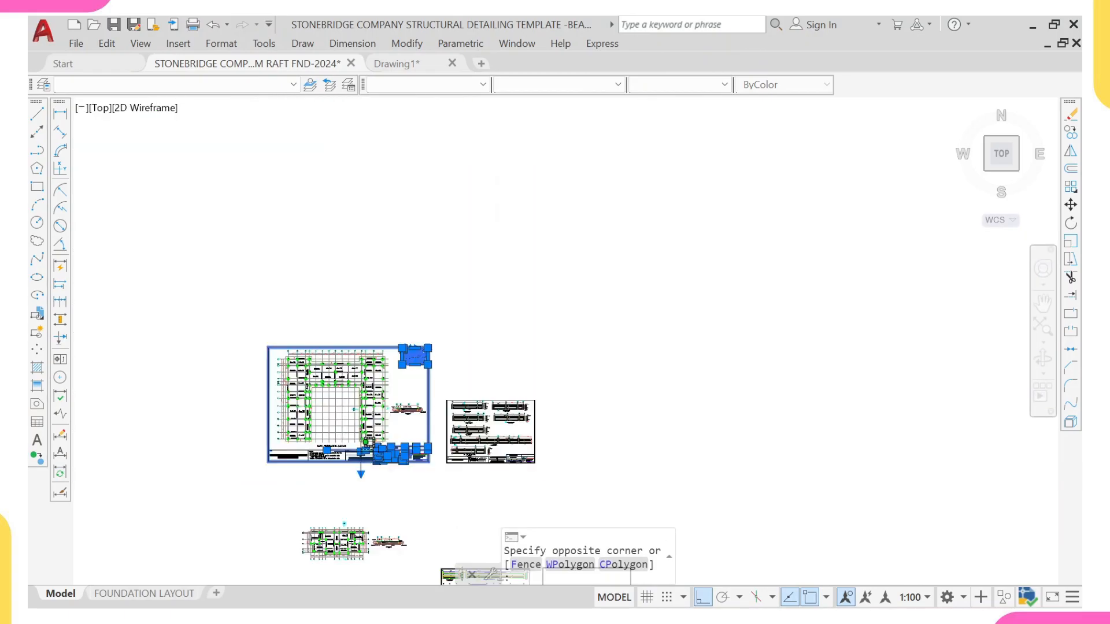
{"action": "left_click", "coordinate": [251, 481]}
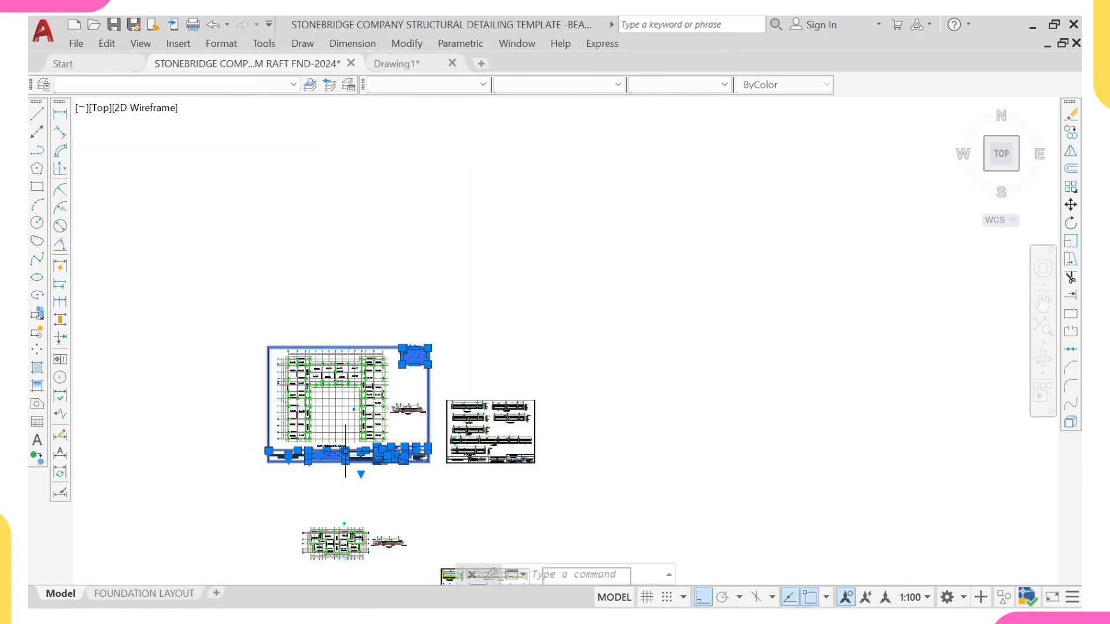
{"action": "type", "text": "co"}
{"action": "key", "text": "Return"}
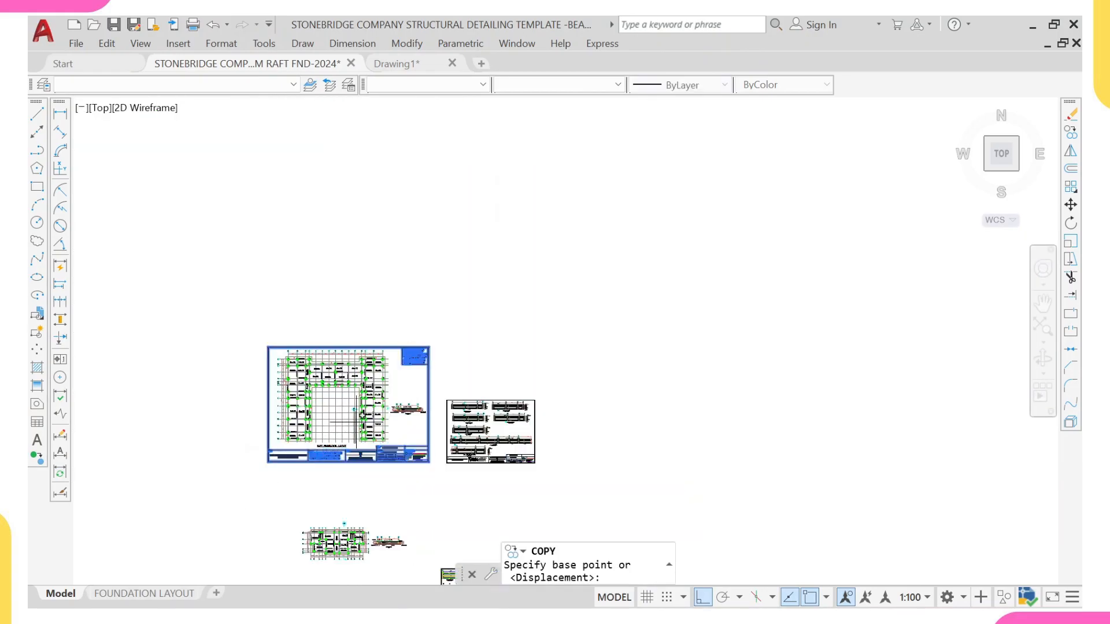
{"action": "left_click", "coordinate": [359, 421]}
{"action": "scroll", "coordinate": [352, 446], "scroll_direction": "down", "scroll_amount": 5}
{"action": "middle_click_drag", "start_coordinate": [353, 524], "coordinate": [359, 420]}
{"action": "scroll", "coordinate": [365, 404], "scroll_direction": "up", "scroll_amount": 5}
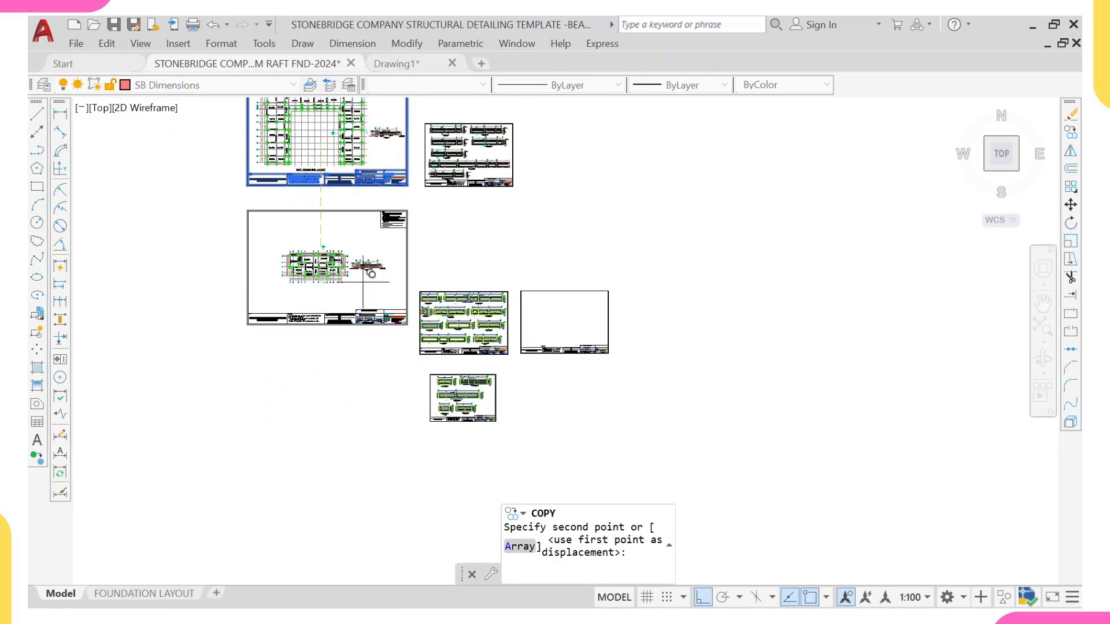
{"action": "left_click", "coordinate": [376, 271]}
{"action": "key", "text": "Escape"}
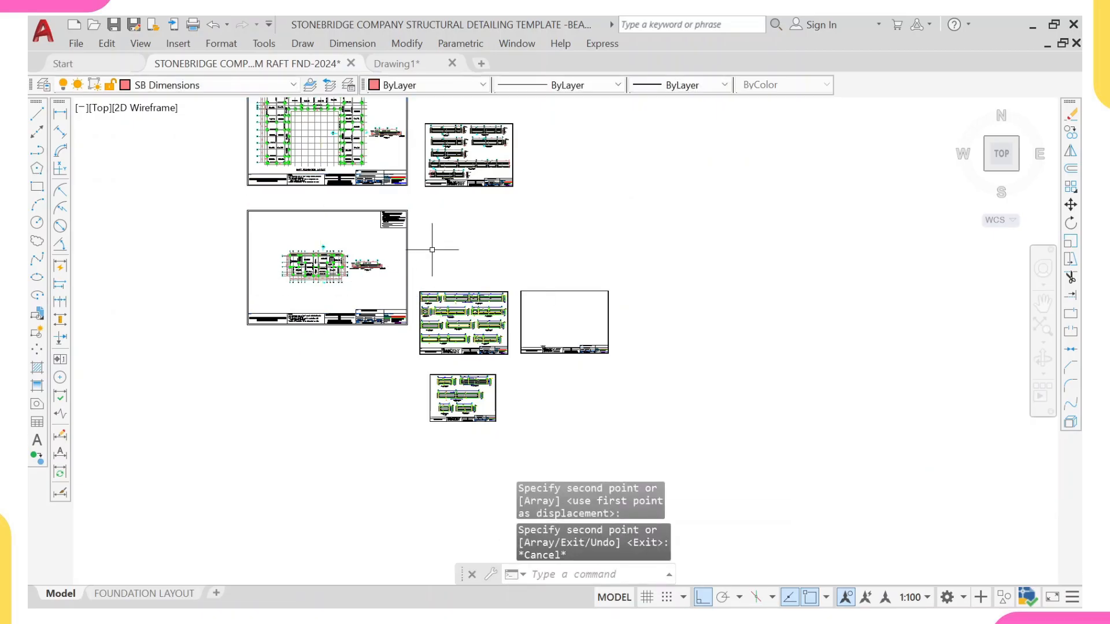
Step: Scale the copied sheet frame's notes and title block by 0.75 about the plan
{"action": "left_click", "coordinate": [417, 203]}
{"action": "left_click", "coordinate": [398, 281]}
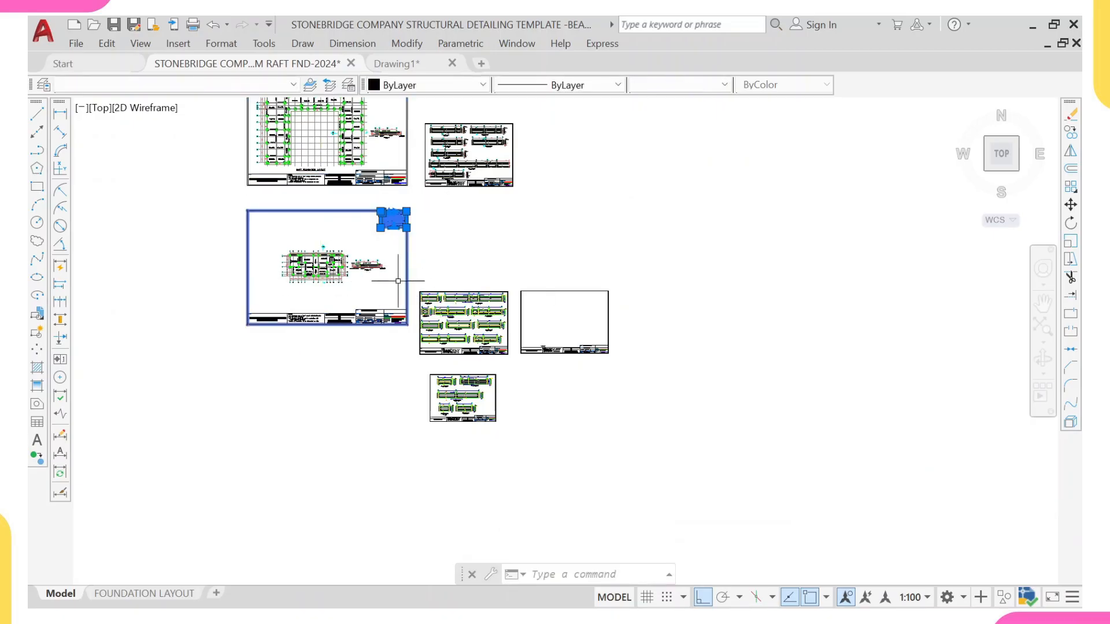
{"action": "left_click", "coordinate": [410, 304]}
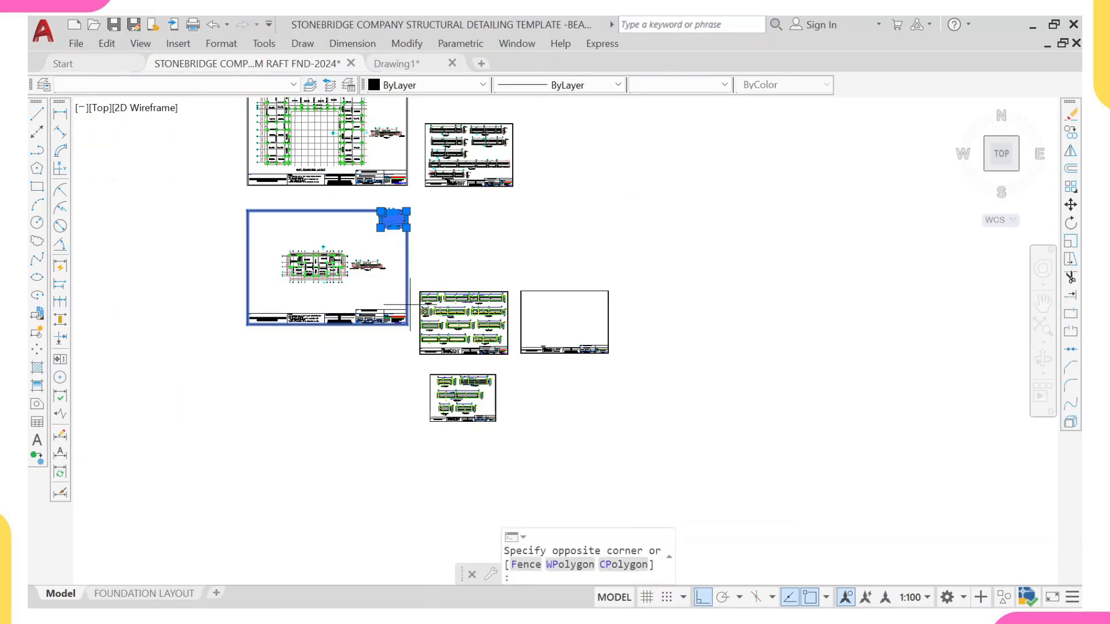
{"action": "left_click", "coordinate": [224, 338]}
{"action": "type", "text": "sc"}
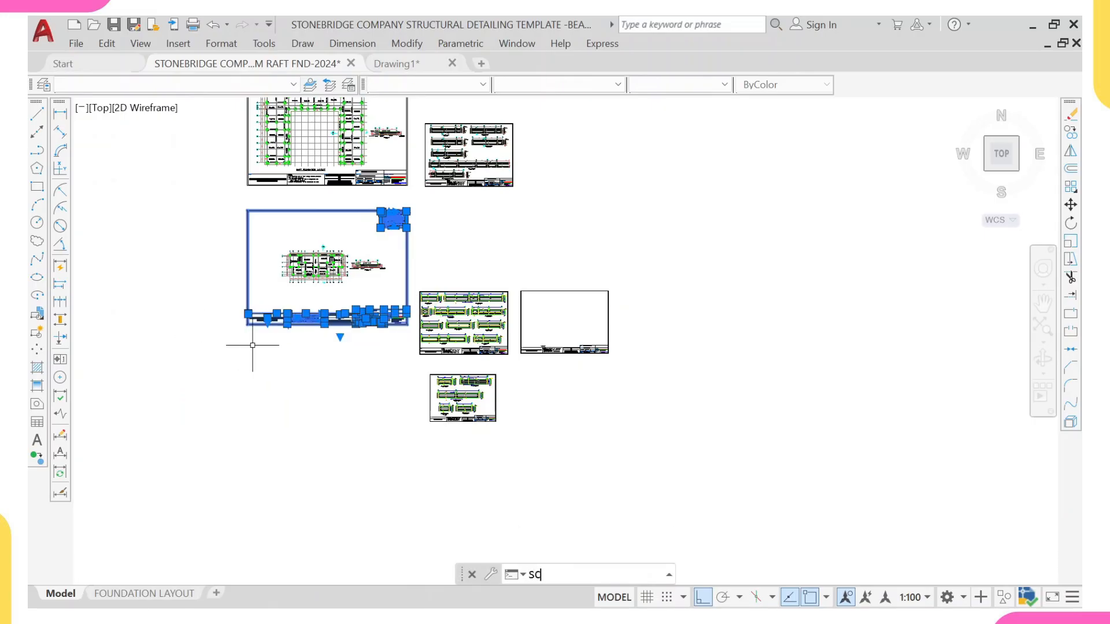
{"action": "key", "text": "Return"}
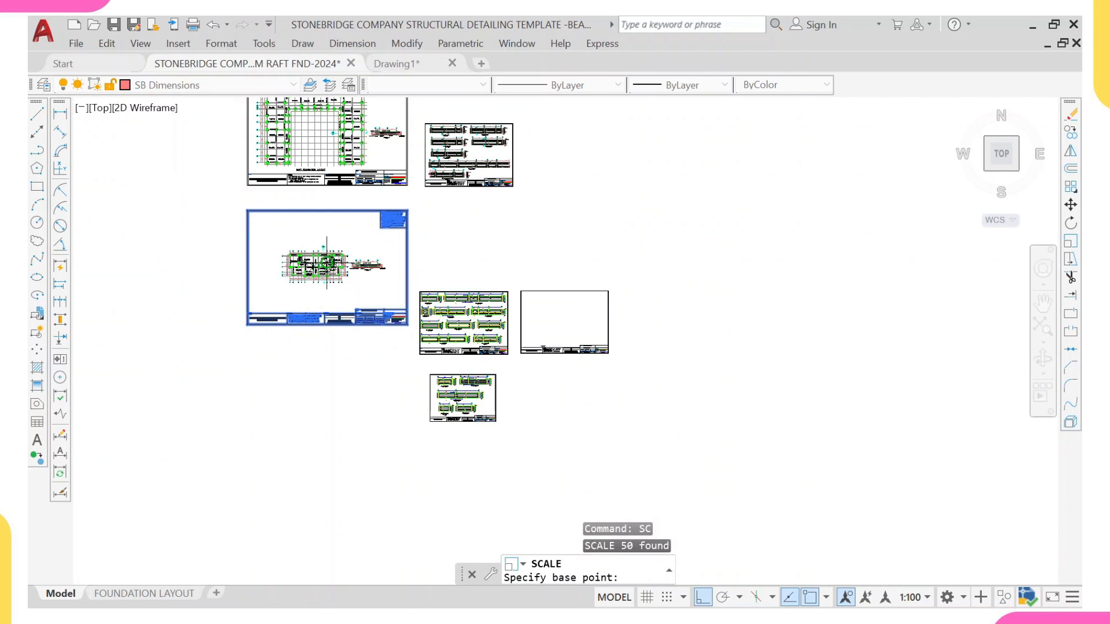
{"action": "left_click", "coordinate": [318, 267]}
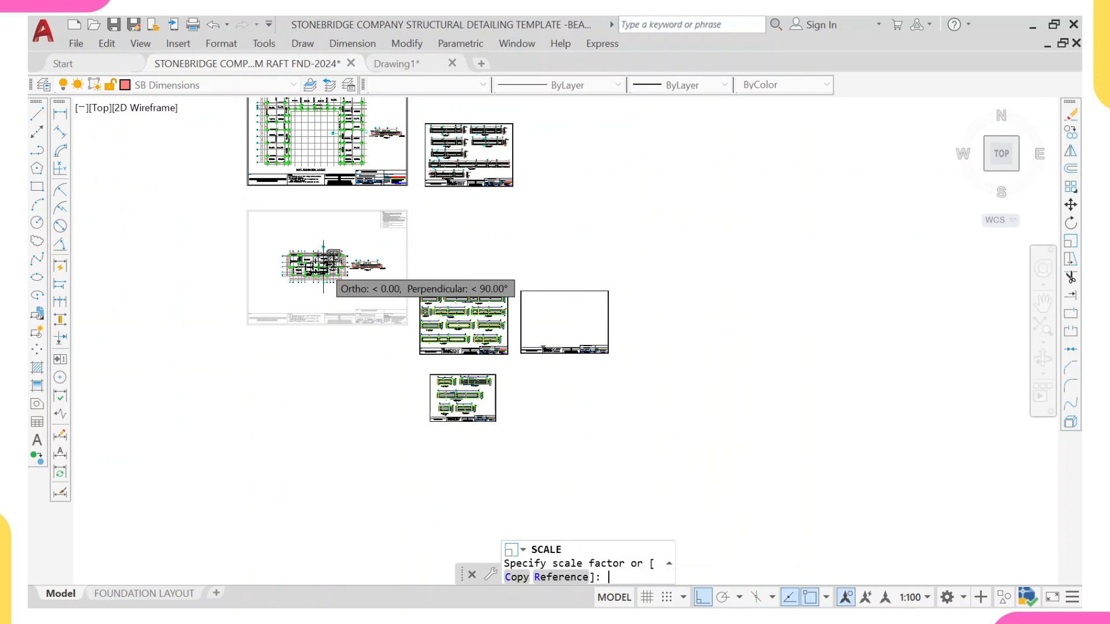
{"action": "type", "text": "0.75"}
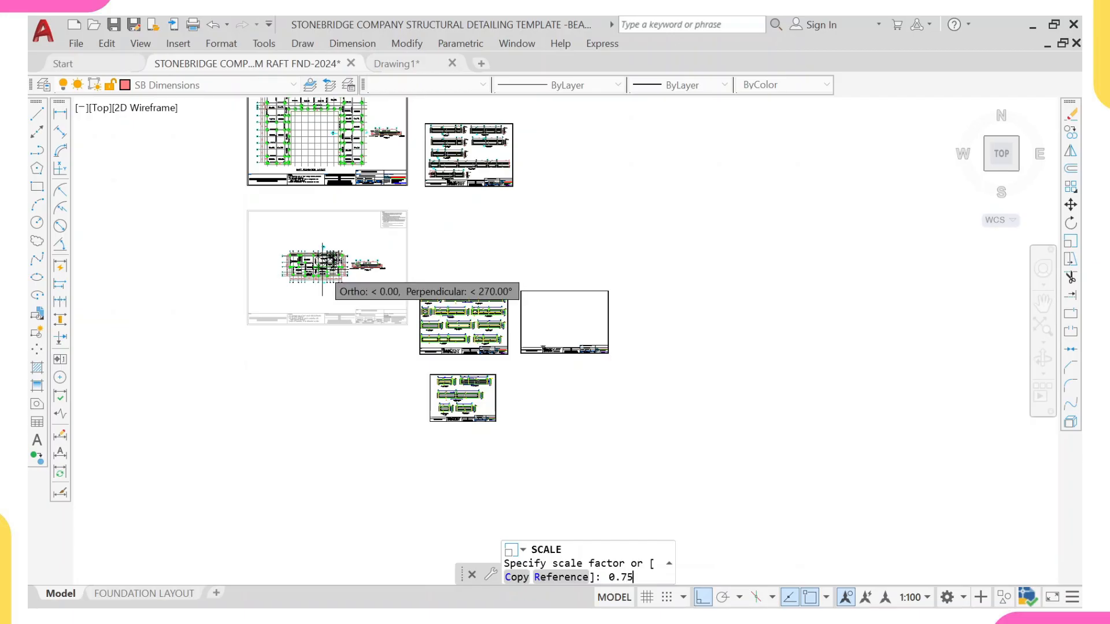
{"action": "key", "text": "Return"}
{"action": "scroll", "coordinate": [346, 278], "scroll_direction": "up", "scroll_amount": 4}
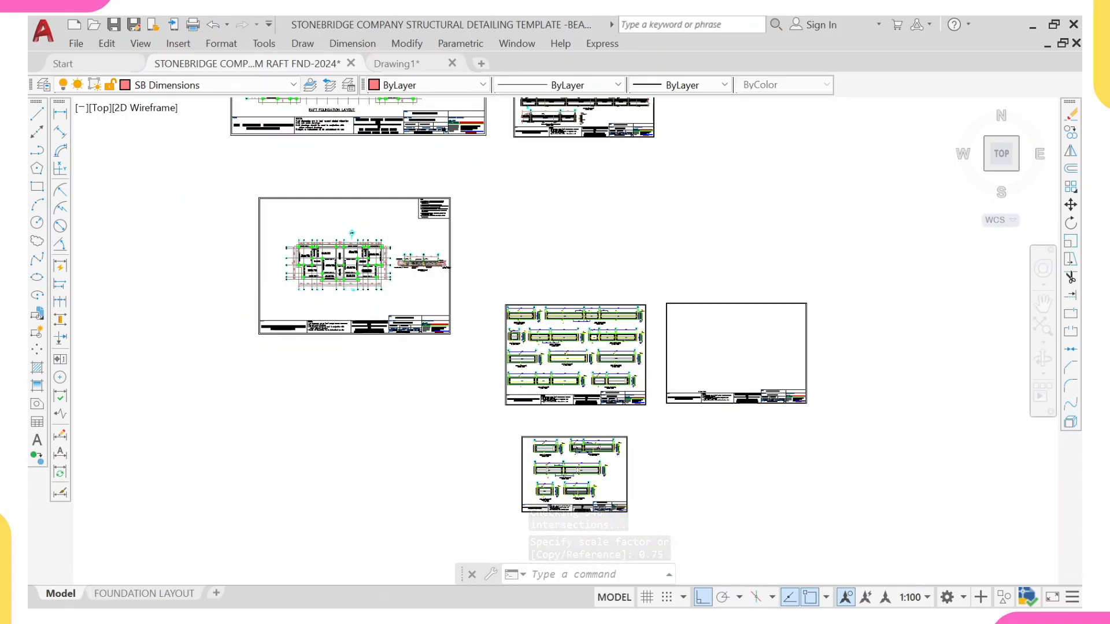
Step: Move Section X-X from beside the plan to above the foundation plan inside the sheet
{"action": "scroll", "coordinate": [396, 238], "scroll_direction": "up", "scroll_amount": 3}
{"action": "left_click", "coordinate": [415, 227]}
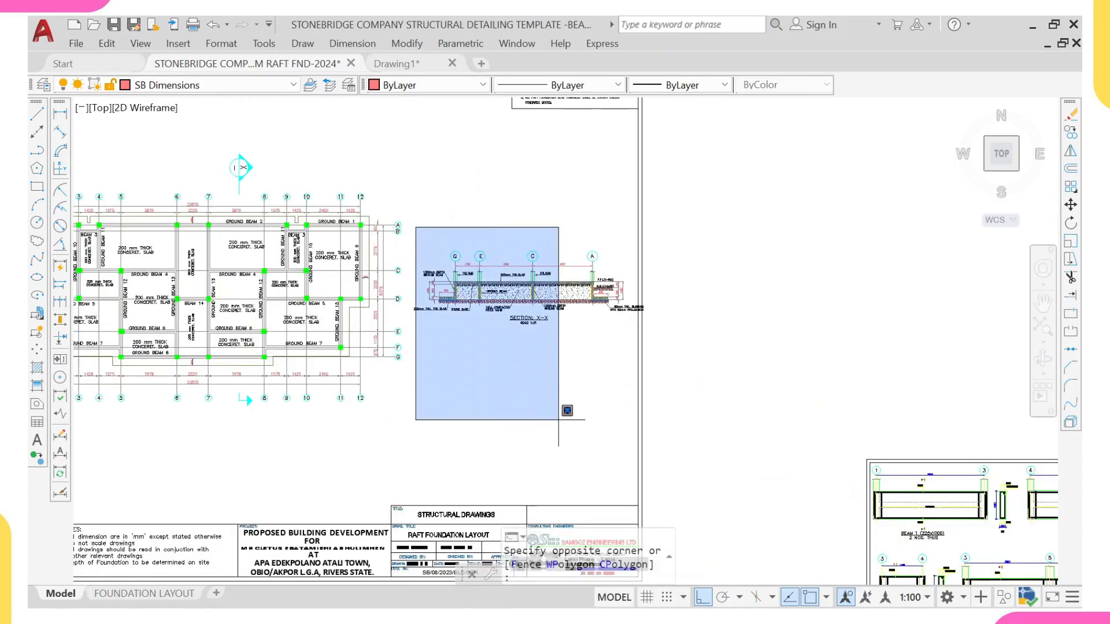
{"action": "left_click", "coordinate": [707, 442]}
{"action": "left_click", "coordinate": [502, 216]}
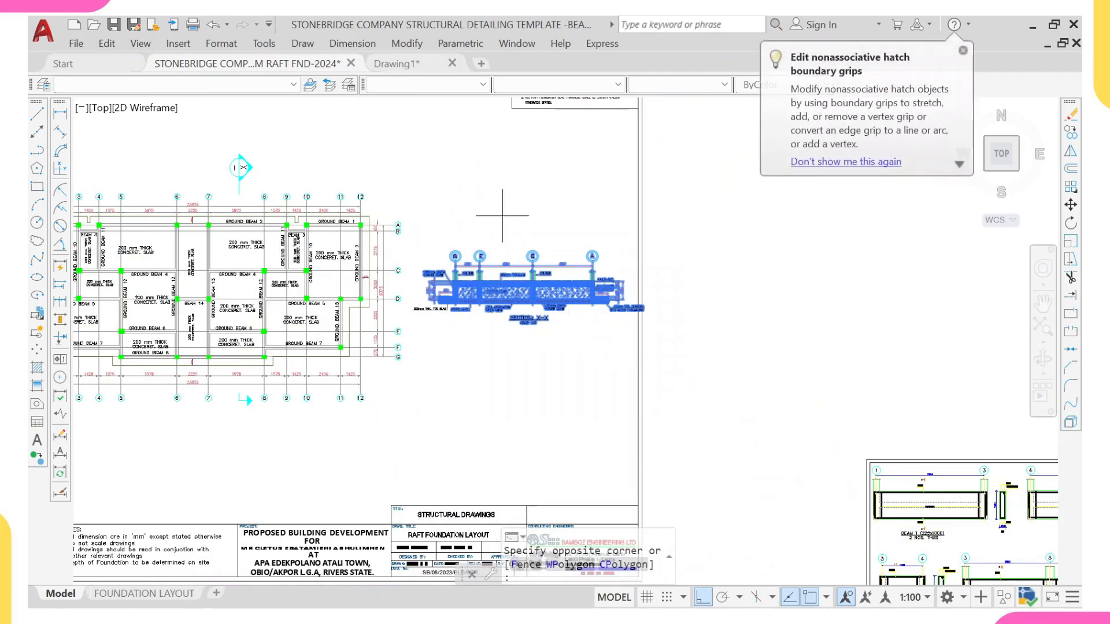
{"action": "left_click", "coordinate": [408, 345]}
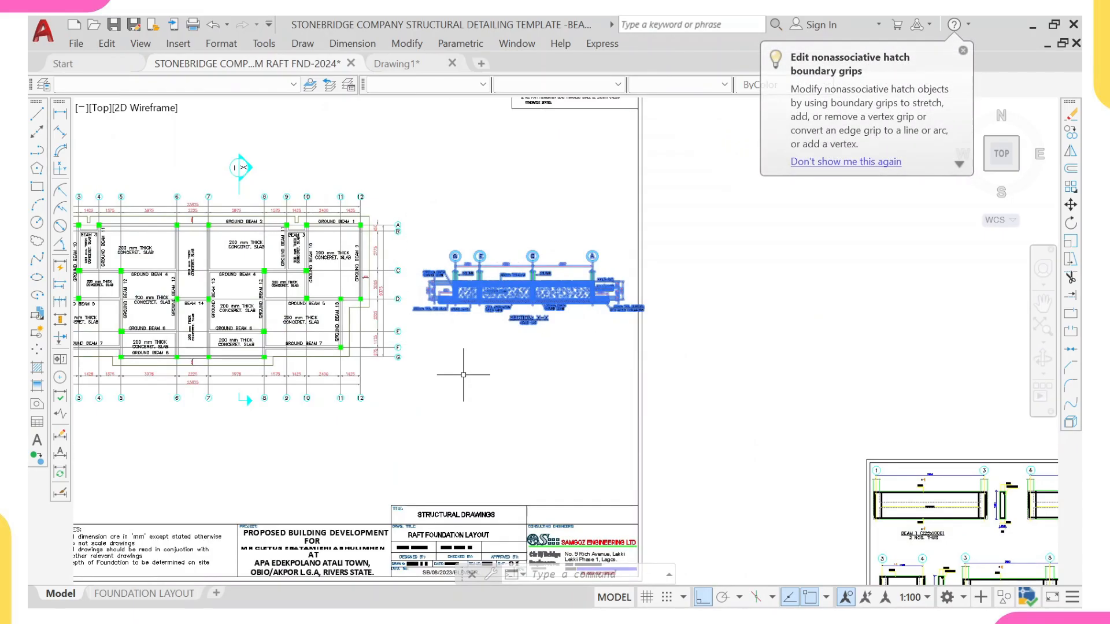
{"action": "key", "text": "F8"}
{"action": "type", "text": "M"}
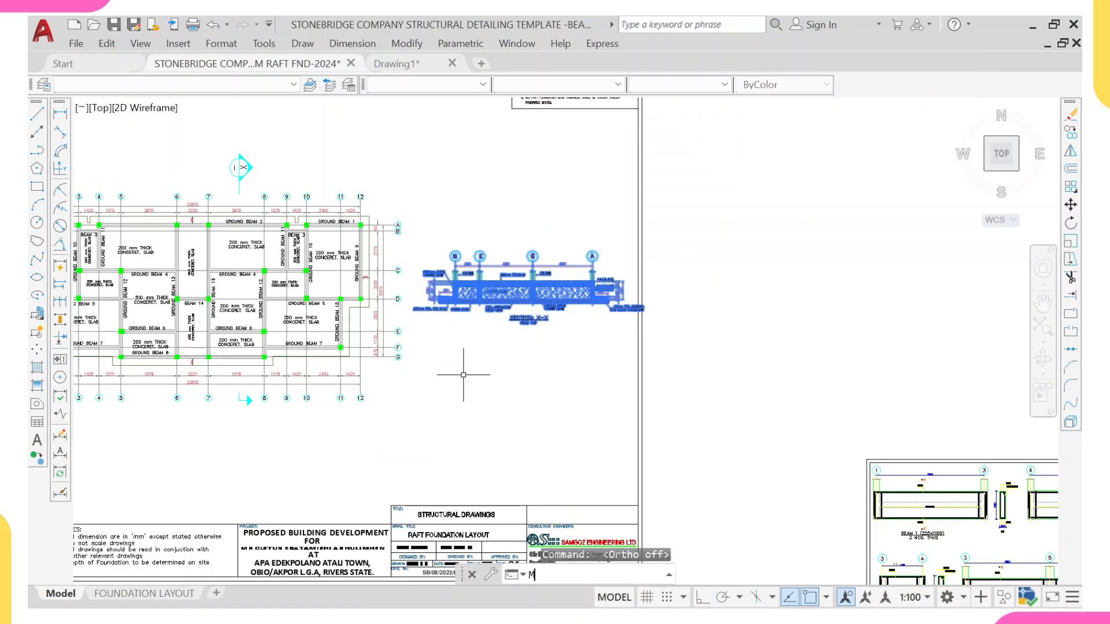
{"action": "key", "text": "Return"}
{"action": "left_click", "coordinate": [533, 290]}
{"action": "scroll", "coordinate": [307, 204], "scroll_direction": "down", "scroll_amount": 2}
{"action": "middle_click_drag", "start_coordinate": [297, 200], "coordinate": [489, 345]}
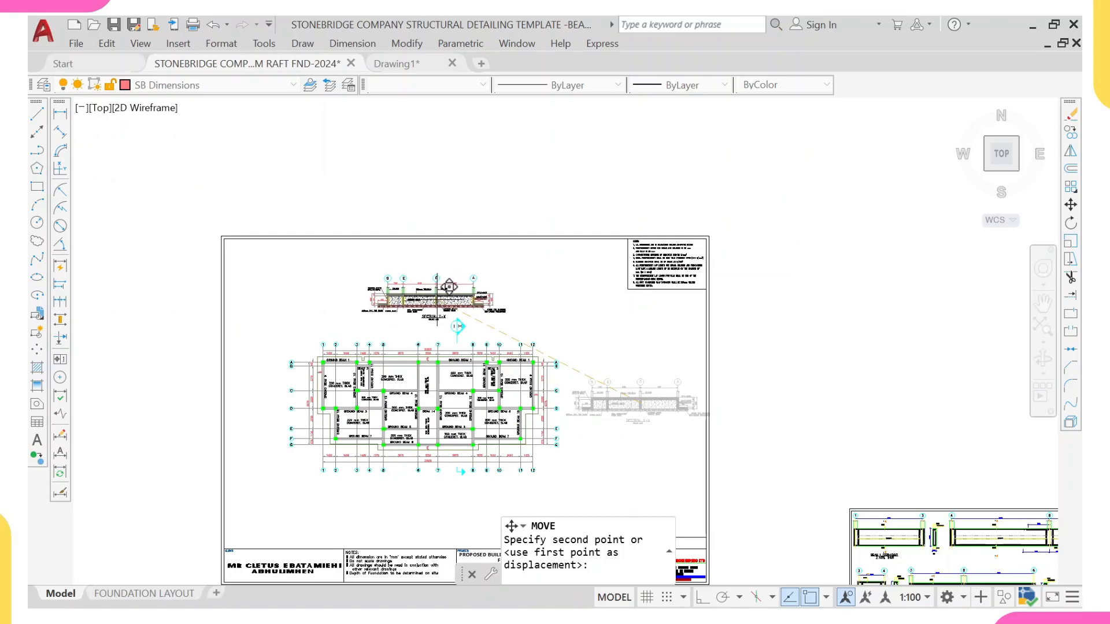
{"action": "left_click", "coordinate": [449, 289]}
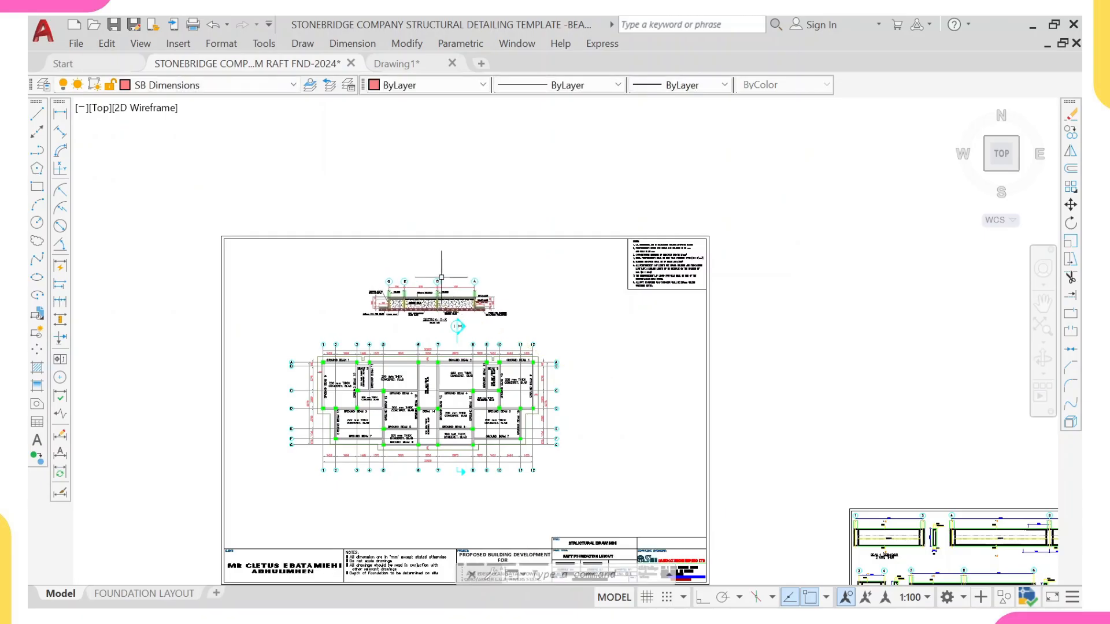
Step: Scale the copied sheet's title block and notes by 0.8 about the foundation plan
{"action": "scroll", "coordinate": [442, 277], "scroll_direction": "down", "scroll_amount": 2}
{"action": "middle_click_drag", "start_coordinate": [504, 411], "coordinate": [504, 358]}
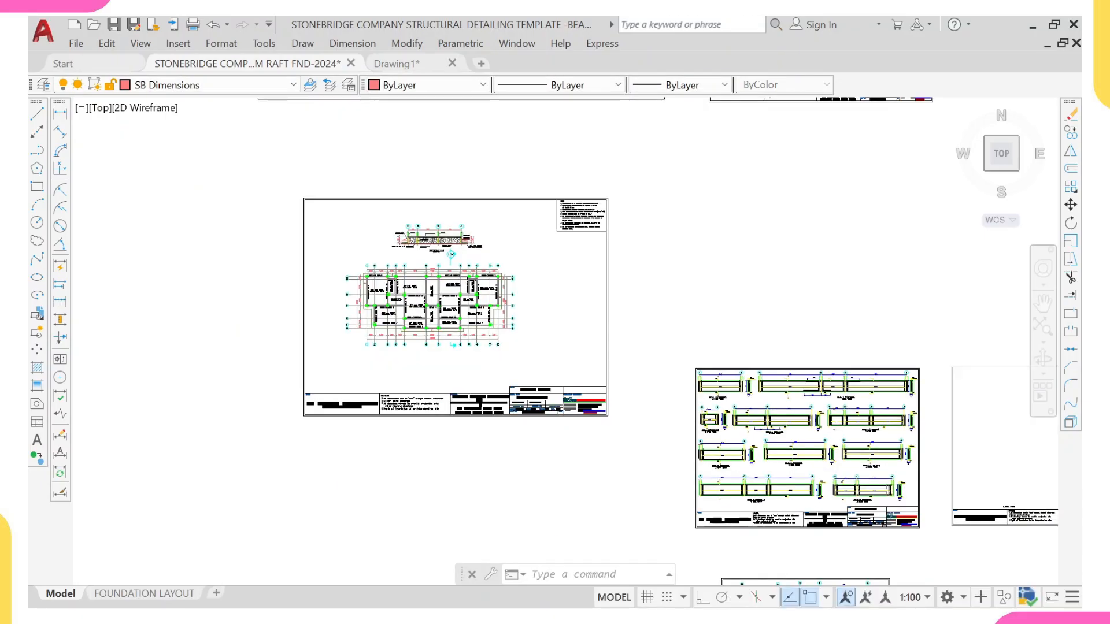
{"action": "left_click", "coordinate": [620, 380]}
{"action": "left_click", "coordinate": [255, 447]}
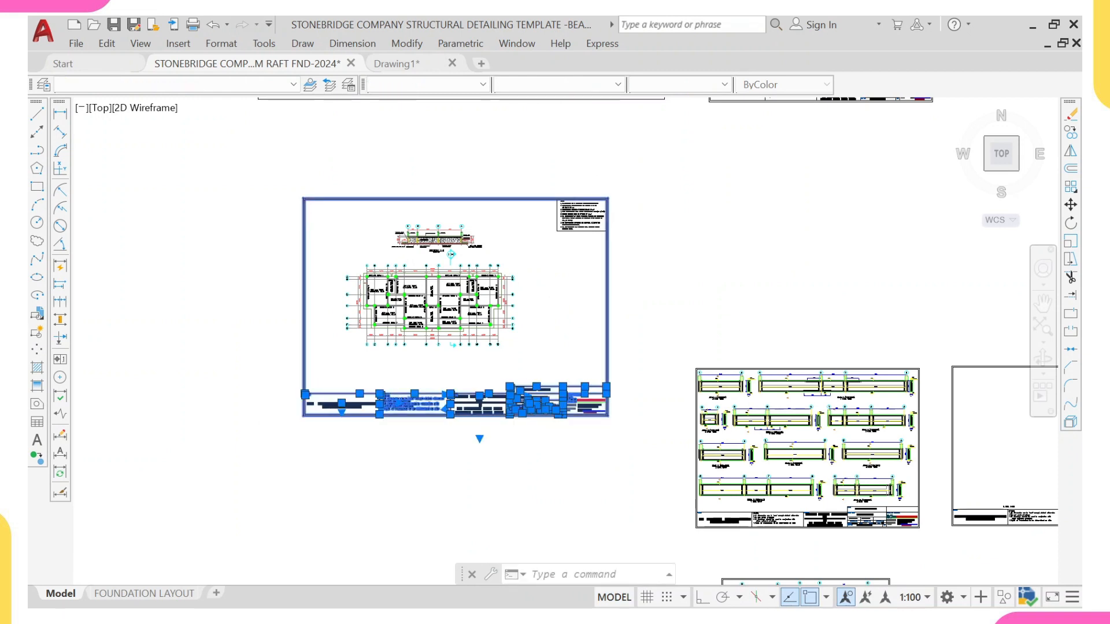
{"action": "left_click", "coordinate": [628, 162]}
{"action": "left_click", "coordinate": [536, 259]}
{"action": "type", "text": "sd"}
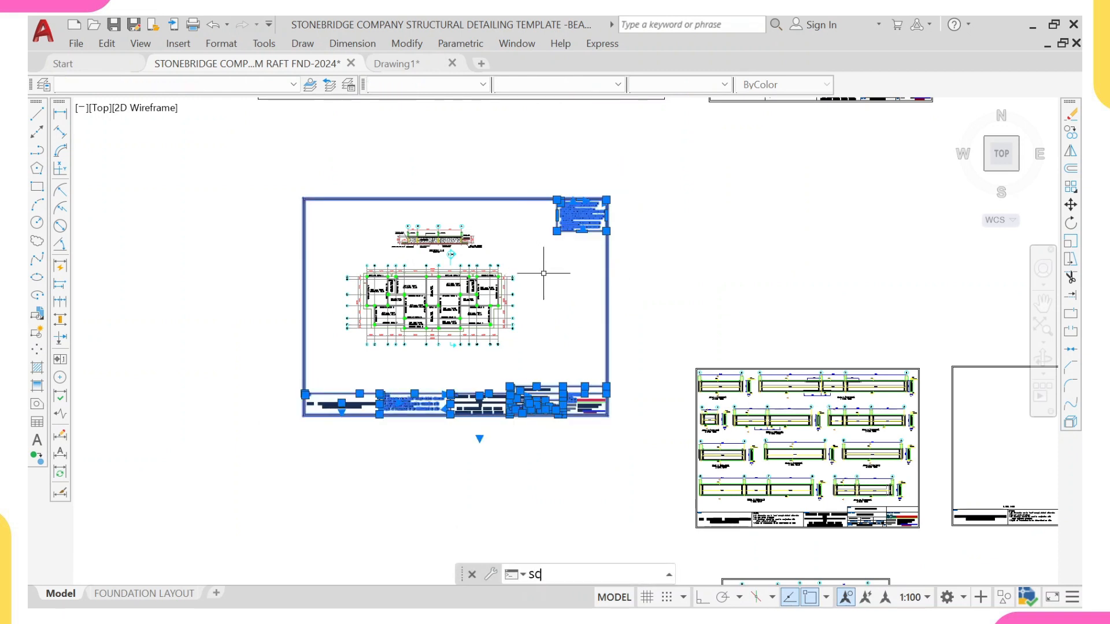
{"action": "key", "text": "Return"}
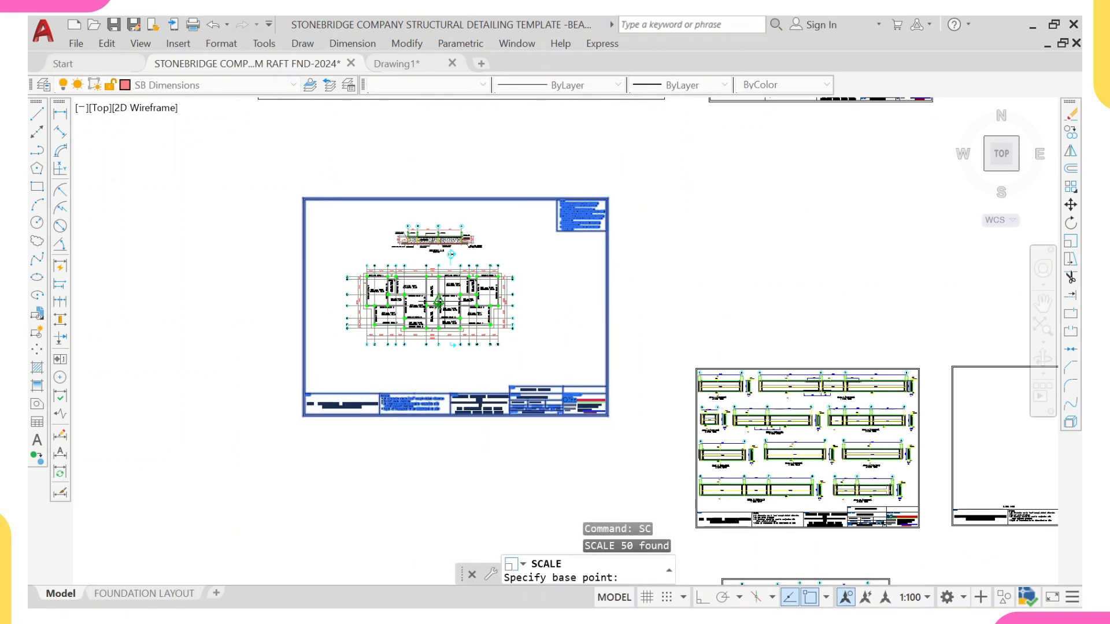
{"action": "left_click", "coordinate": [454, 297]}
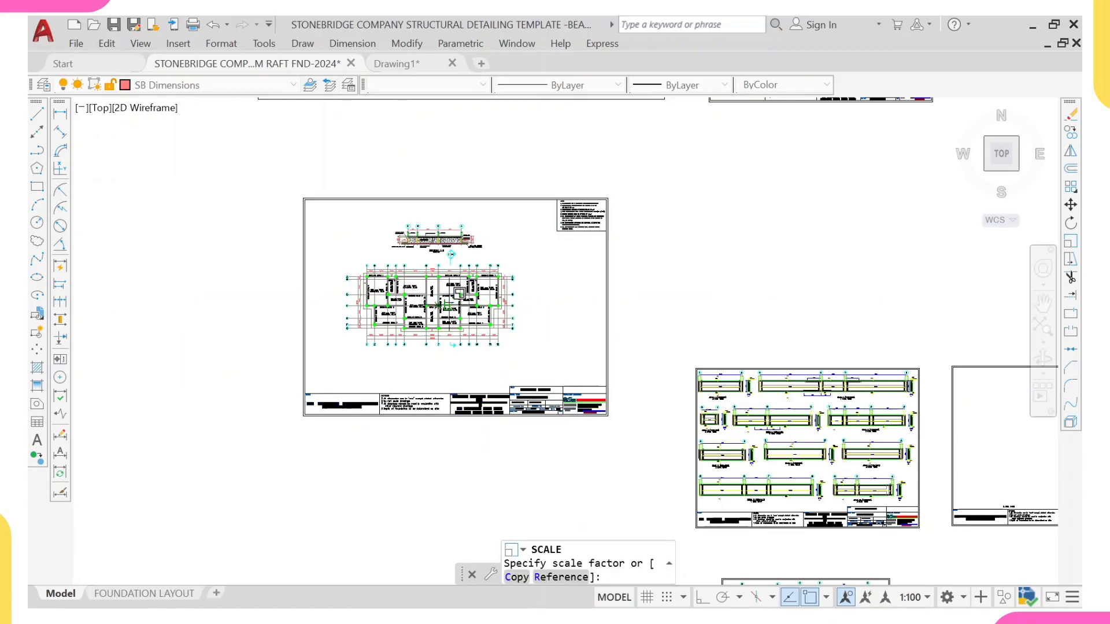
{"action": "type", "text": "0.8"}
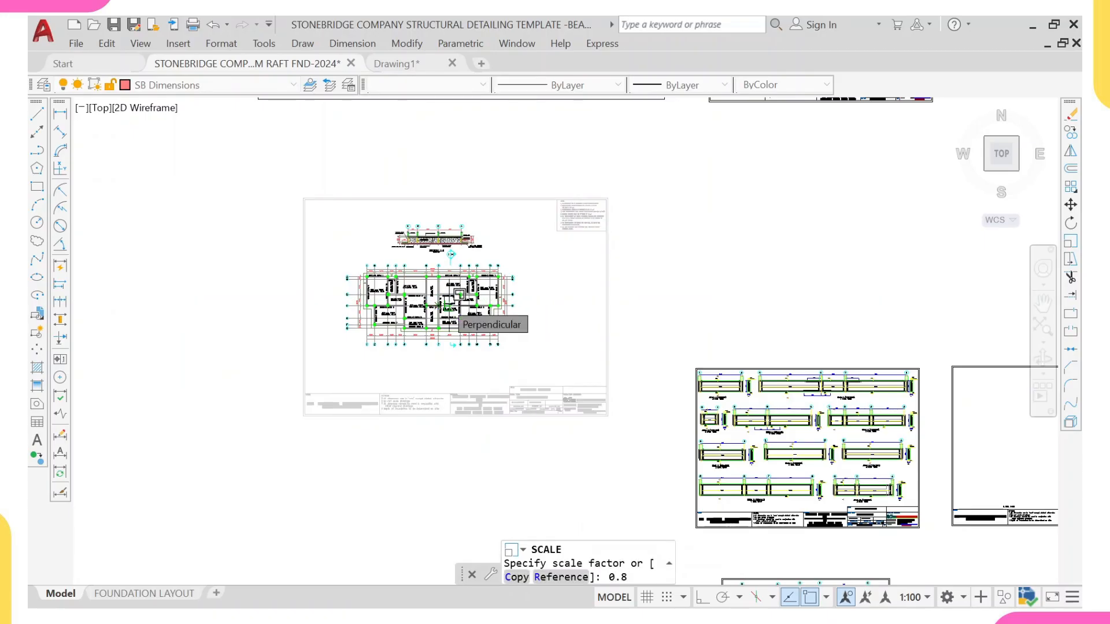
{"action": "key", "text": "Return"}
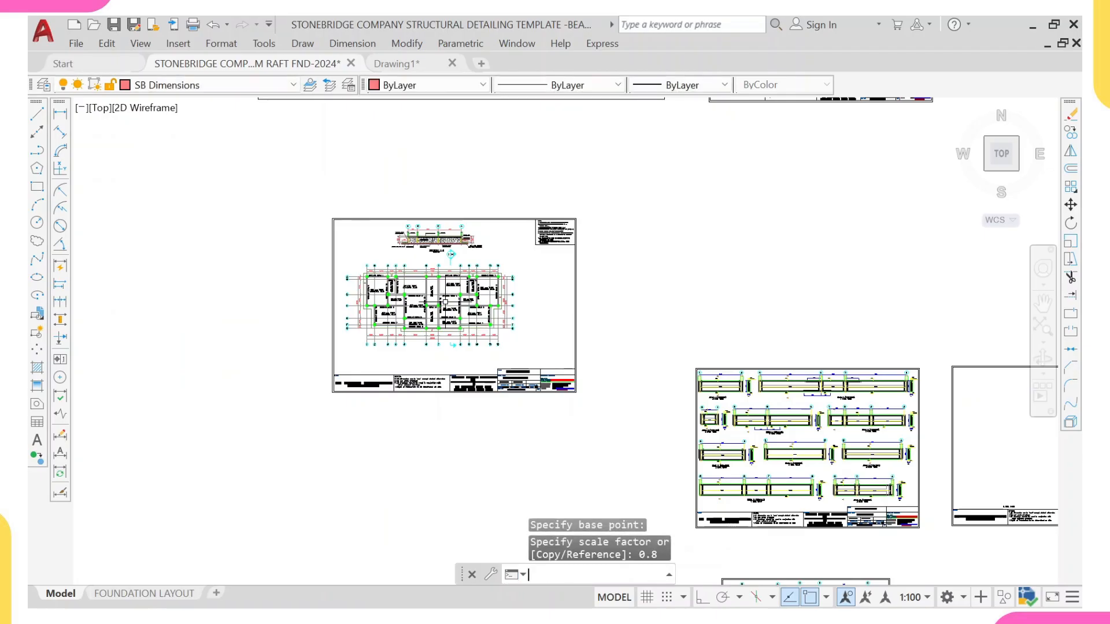
Step: Move the sheet's title block and notes into line with the scaled sheet frame
{"action": "middle_click_drag", "start_coordinate": [420, 249], "coordinate": [421, 228]}
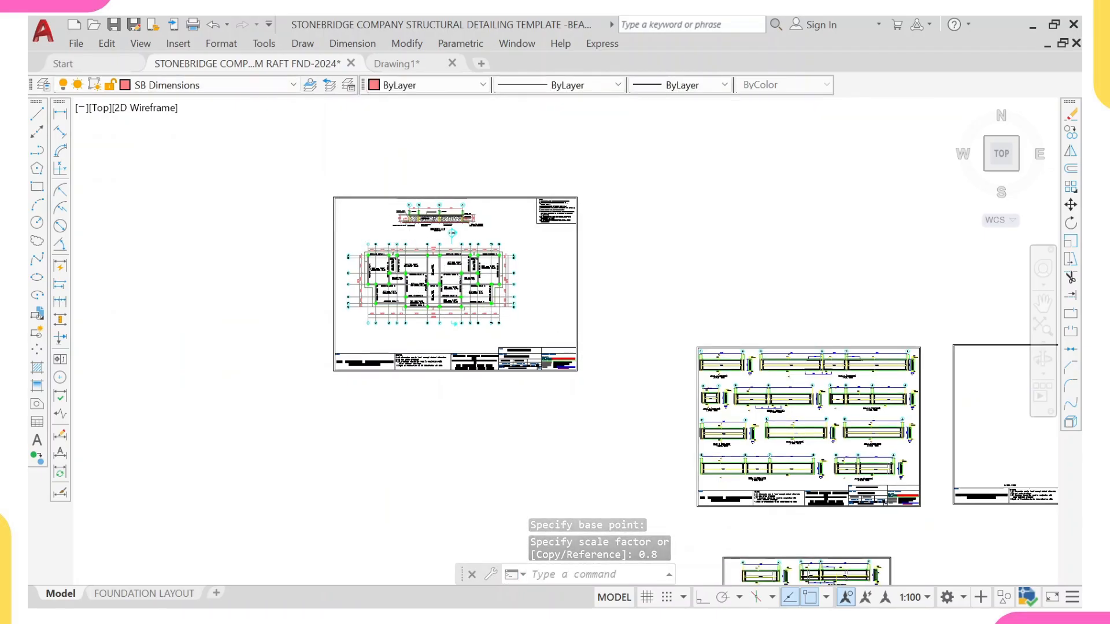
{"action": "left_click", "coordinate": [594, 341]}
{"action": "left_click", "coordinate": [276, 399]}
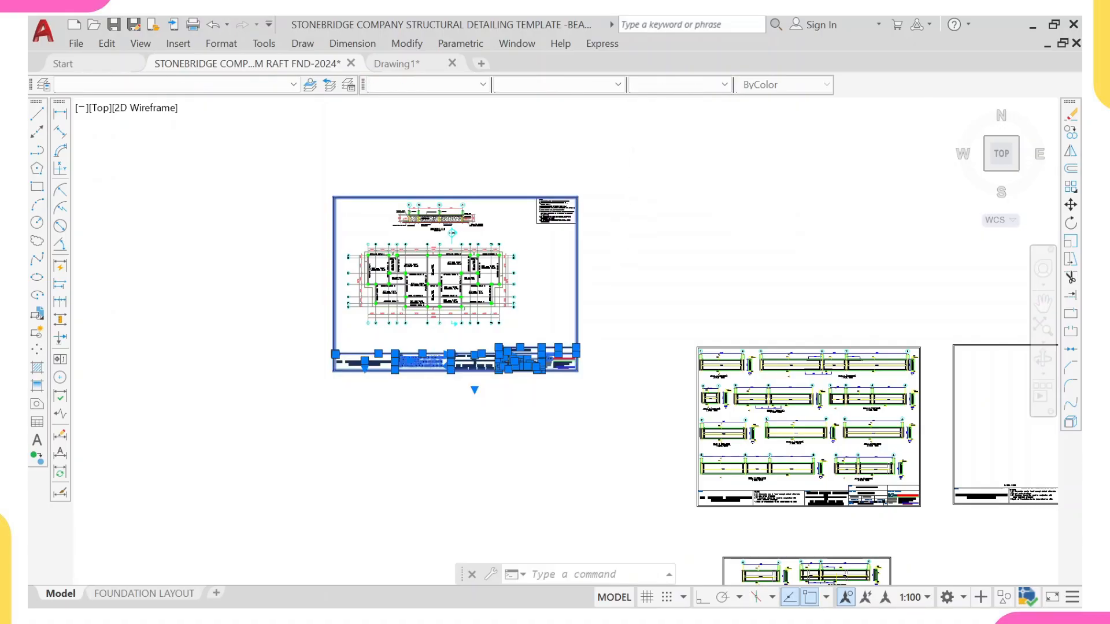
{"action": "left_click", "coordinate": [630, 168]}
{"action": "left_click", "coordinate": [526, 245]}
{"action": "type", "text": "M"}
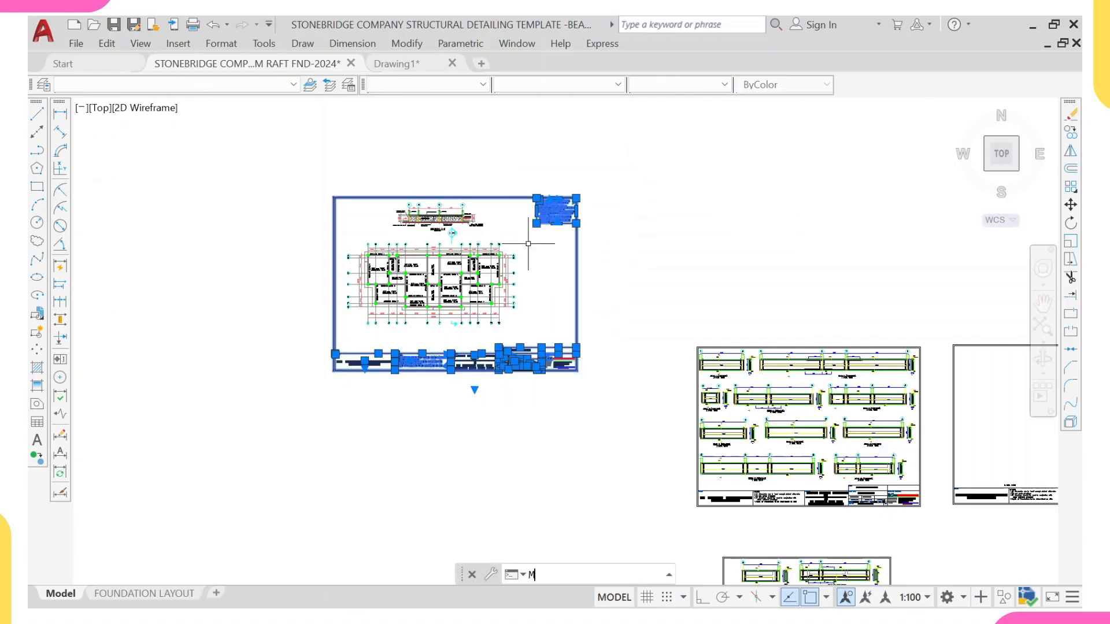
{"action": "key", "text": "Return"}
{"action": "left_click", "coordinate": [483, 341]}
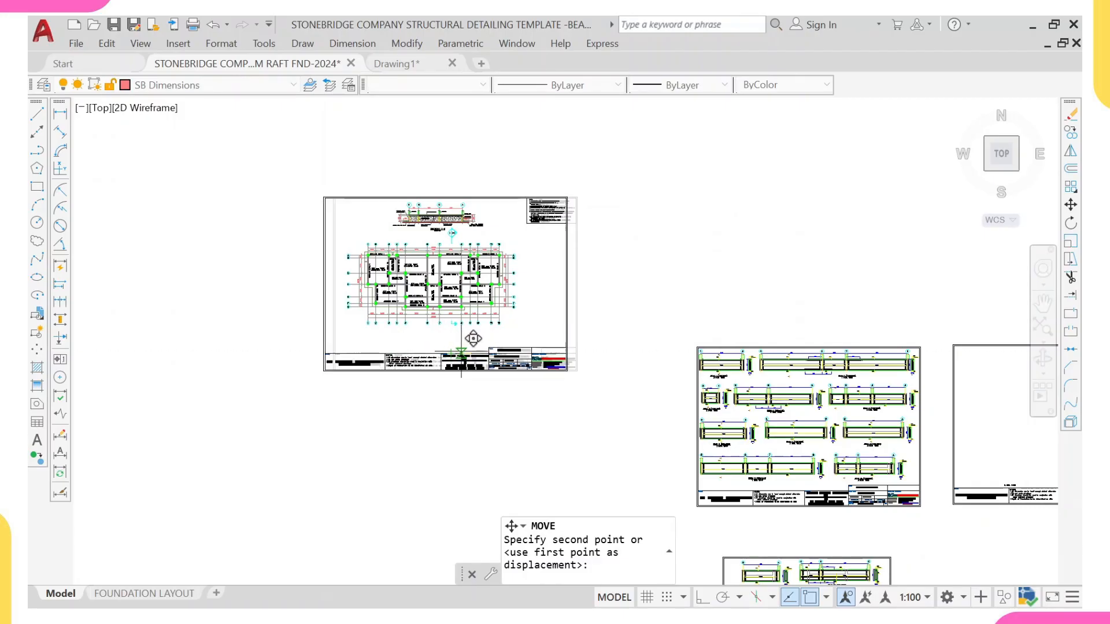
{"action": "scroll", "coordinate": [472, 332], "scroll_direction": "up", "scroll_amount": 2}
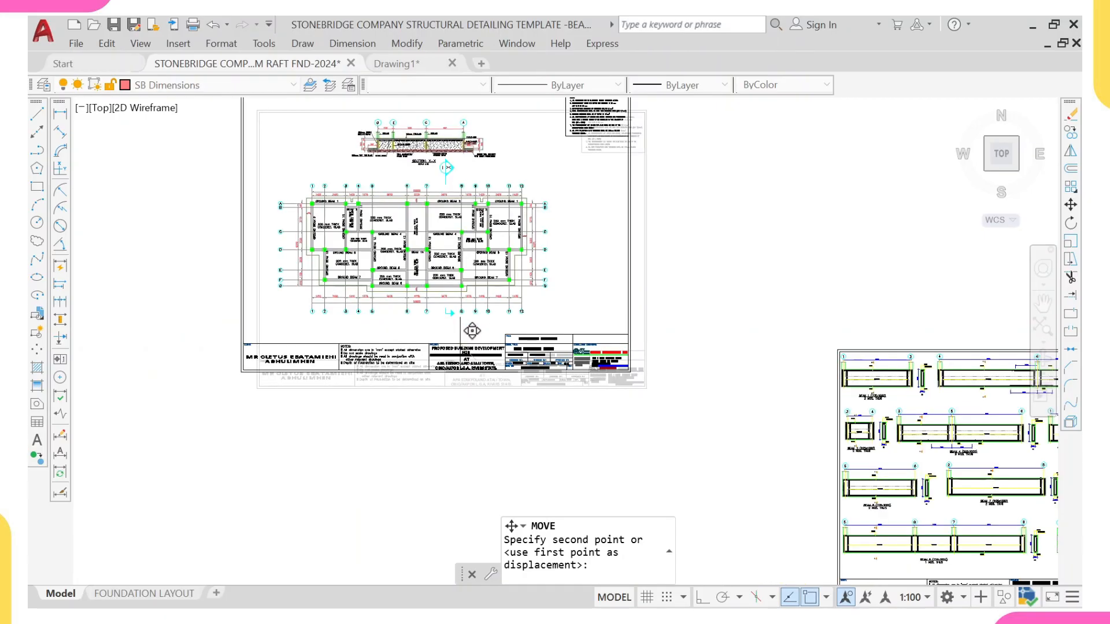
{"action": "left_click", "coordinate": [471, 338]}
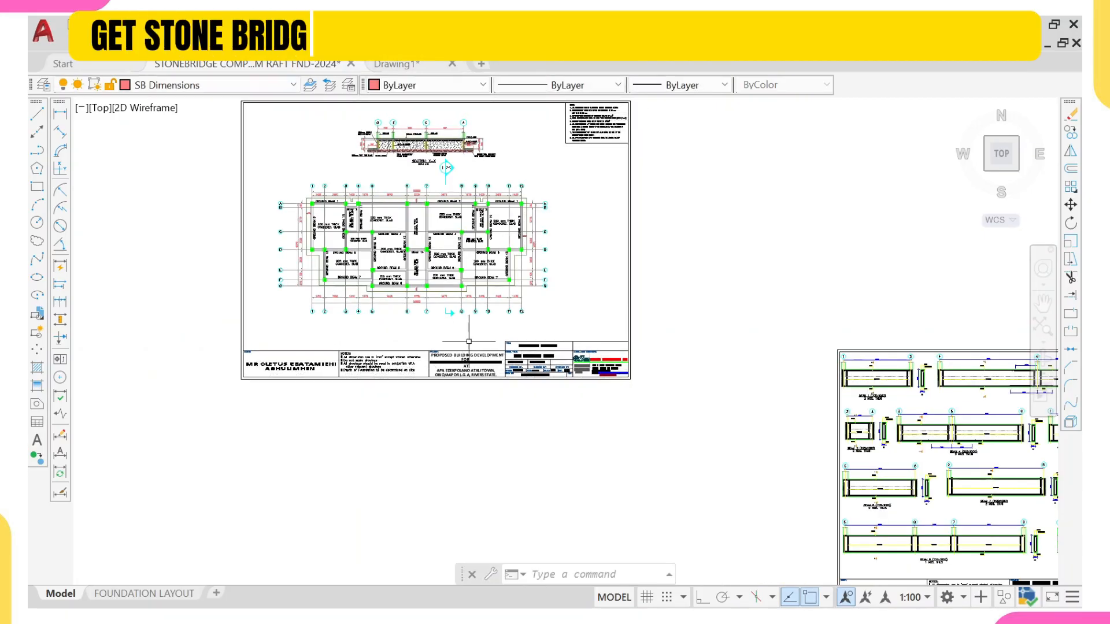
Step: Copy the RAFT FOUNDATION LAYOUT title from the original sheet to below the new foundation plan
{"action": "scroll", "coordinate": [471, 337], "scroll_direction": "down", "scroll_amount": 8}
{"action": "scroll", "coordinate": [428, 222], "scroll_direction": "up", "scroll_amount": 6}
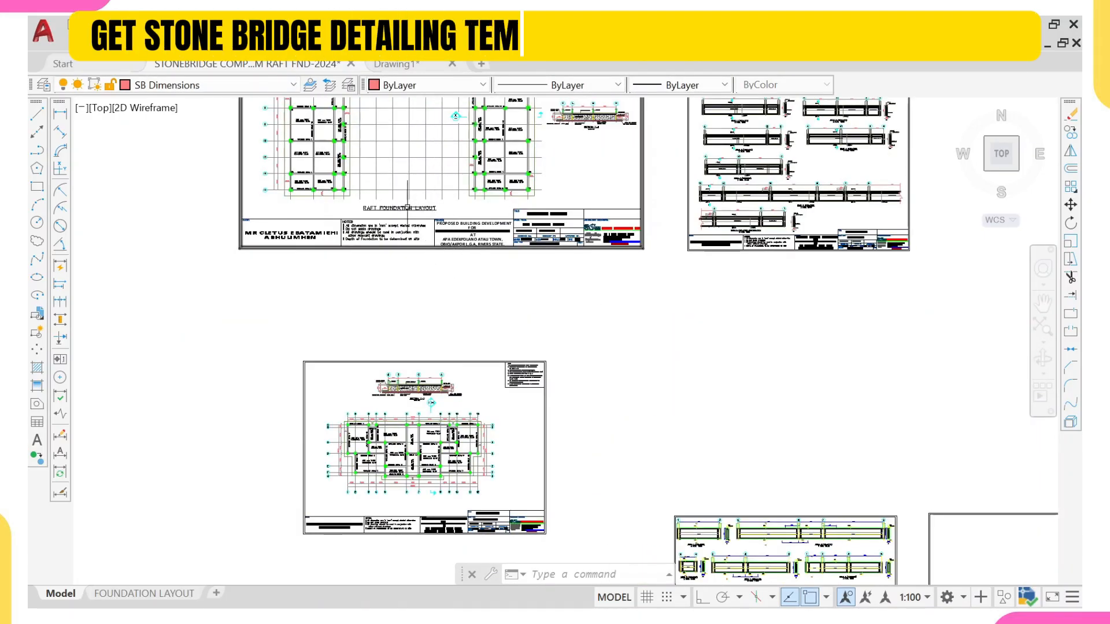
{"action": "left_click", "coordinate": [408, 207]}
{"action": "type", "text": "co"}
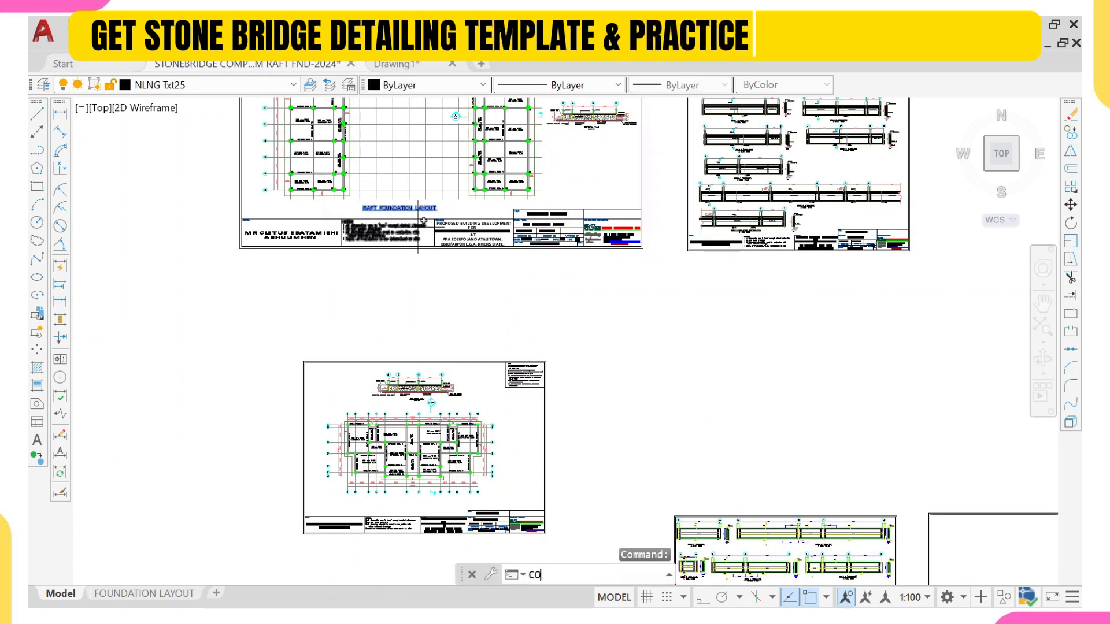
{"action": "key", "text": "Return"}
{"action": "left_click", "coordinate": [396, 191]}
{"action": "scroll", "coordinate": [408, 403], "scroll_direction": "up", "scroll_amount": 4}
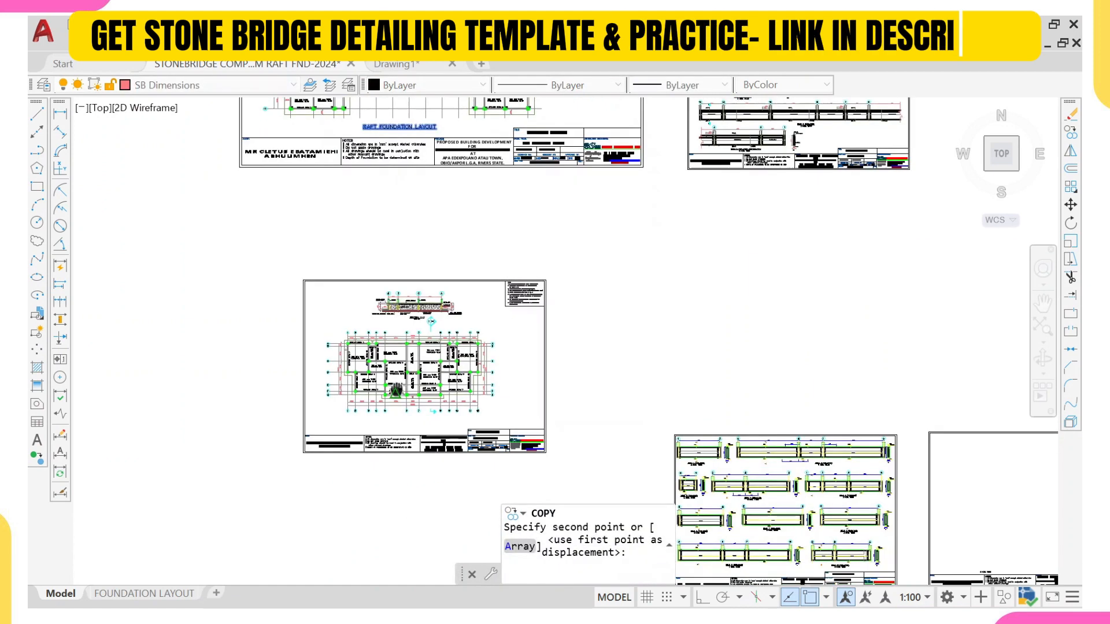
{"action": "scroll", "coordinate": [414, 408], "scroll_direction": "up", "scroll_amount": 1}
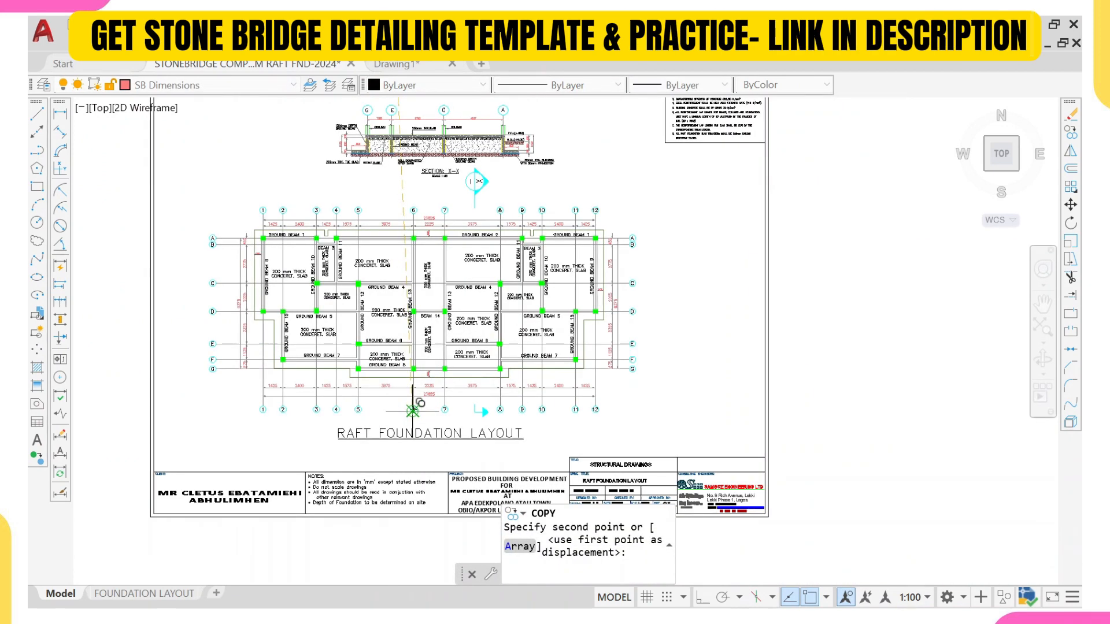
{"action": "left_click", "coordinate": [428, 324]}
{"action": "scroll", "coordinate": [441, 320], "scroll_direction": "down", "scroll_amount": 6}
{"action": "key", "text": "Escape"}
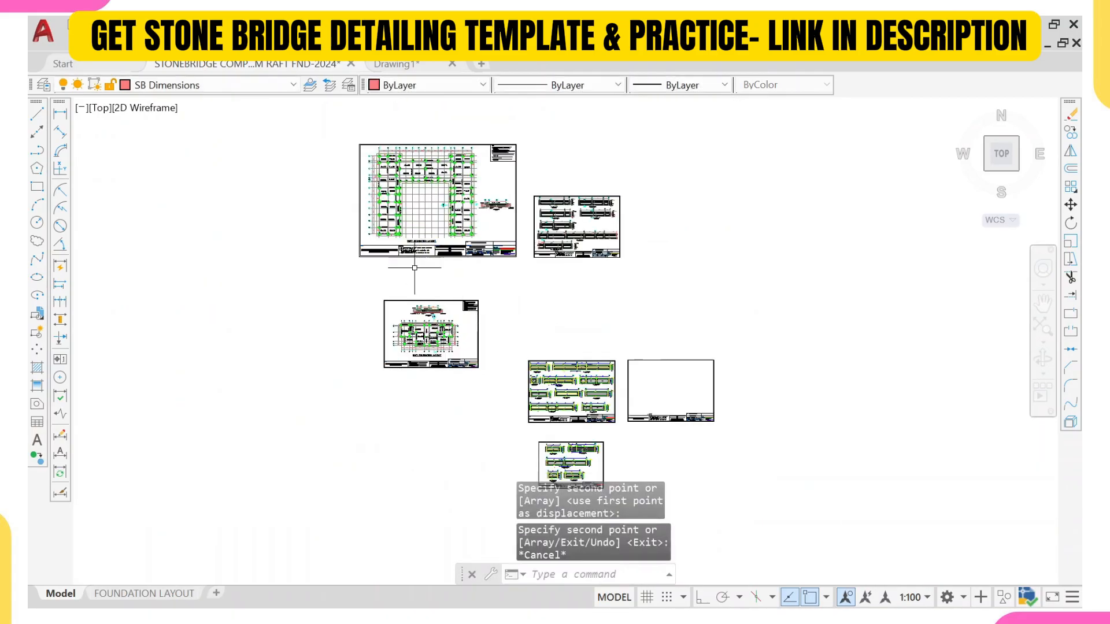
Step: Erase the original foundation layout sheet and the neighbouring beam detail sheet at the top
{"action": "left_click", "coordinate": [306, 118]}
{"action": "left_click", "coordinate": [677, 271]}
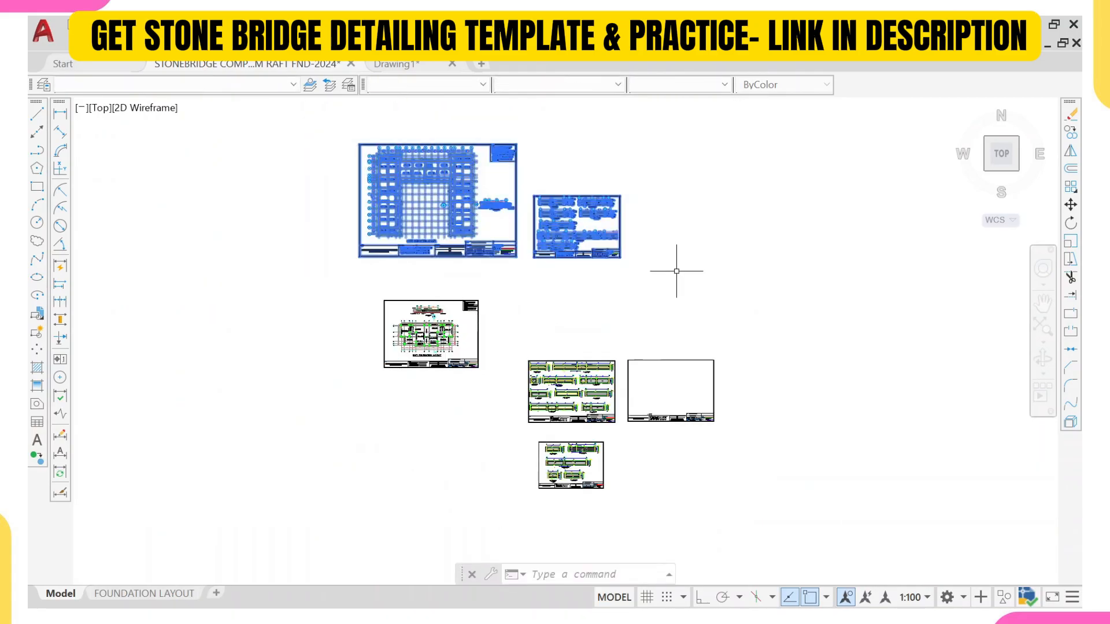
{"action": "type", "text": "e"}
{"action": "key", "text": "Return"}
Step: Move the two remaining beam detail sheets up beside the new foundation layout sheet
{"action": "scroll", "coordinate": [631, 290], "scroll_direction": "down", "scroll_amount": 2}
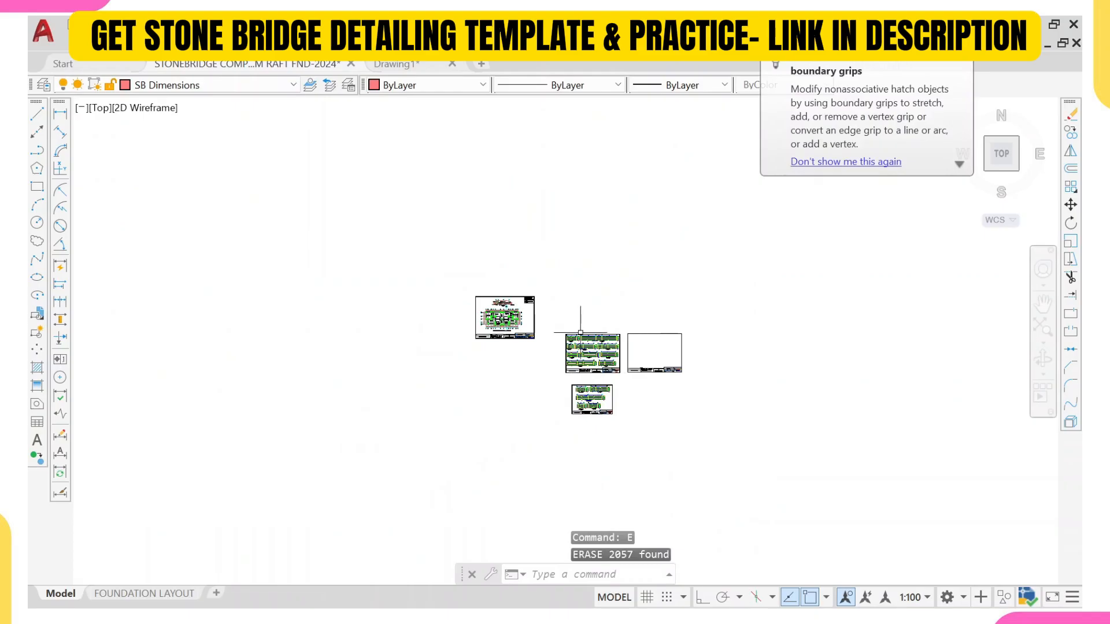
{"action": "left_click", "coordinate": [554, 328]}
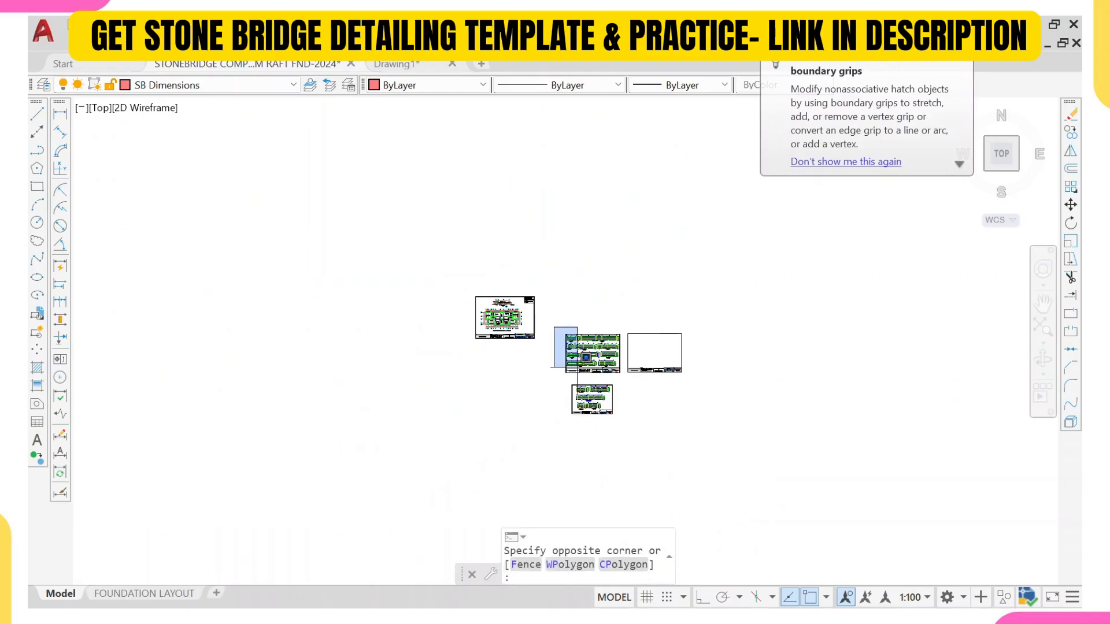
{"action": "left_click", "coordinate": [624, 428]}
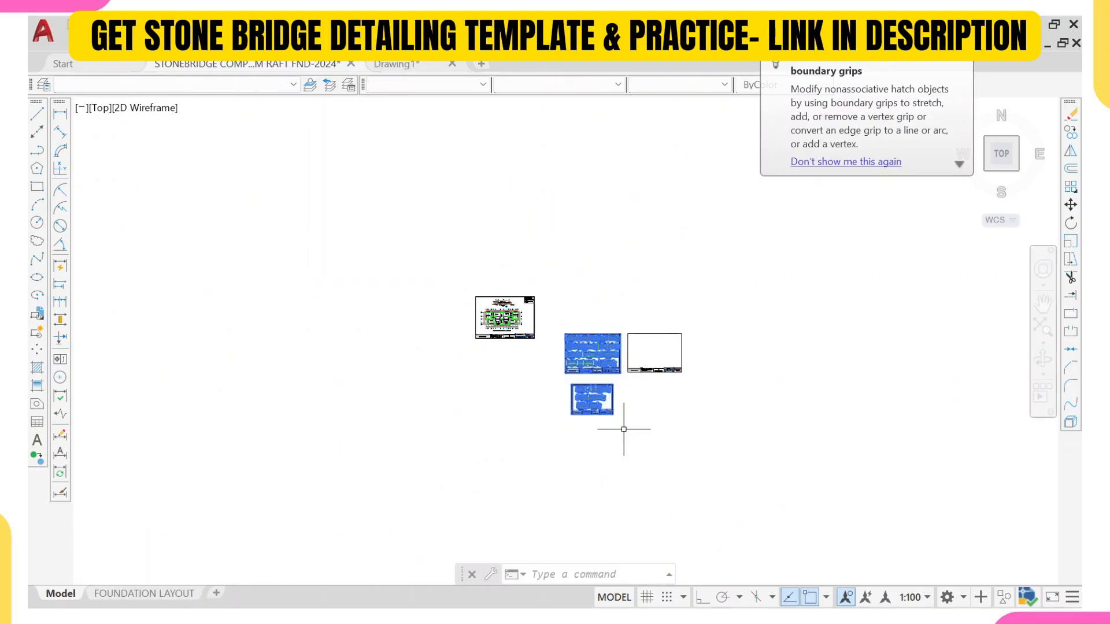
{"action": "type", "text": "m"}
{"action": "key", "text": "Return"}
{"action": "left_click", "coordinate": [594, 347]}
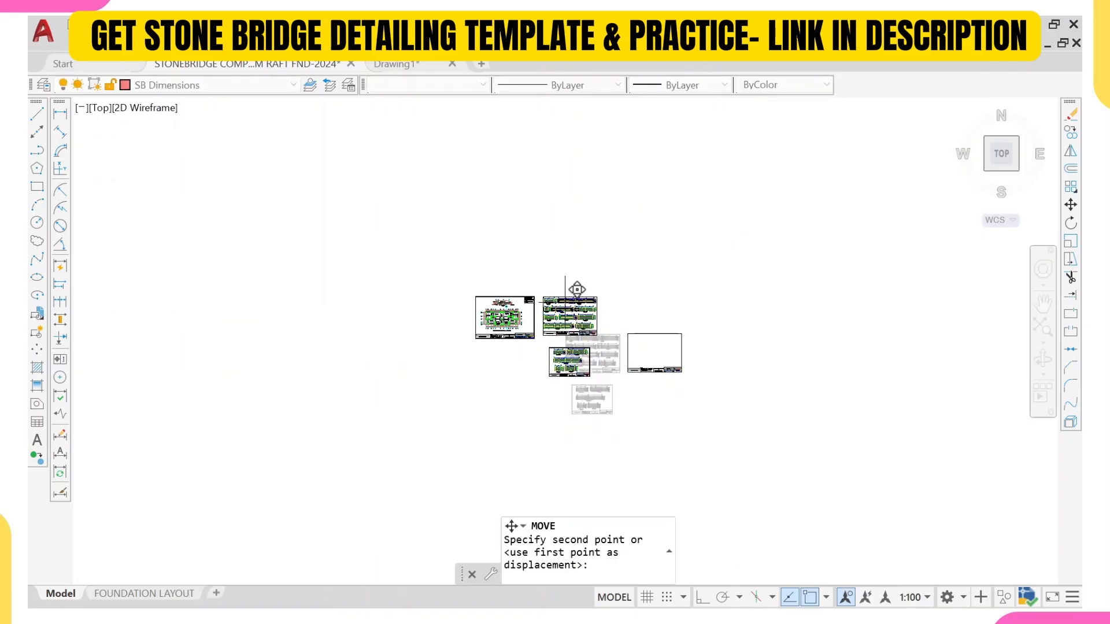
{"action": "left_click", "coordinate": [577, 289]}
Step: Erase the empty drawing frame beside the beam detail sheets
{"action": "left_click", "coordinate": [622, 319]}
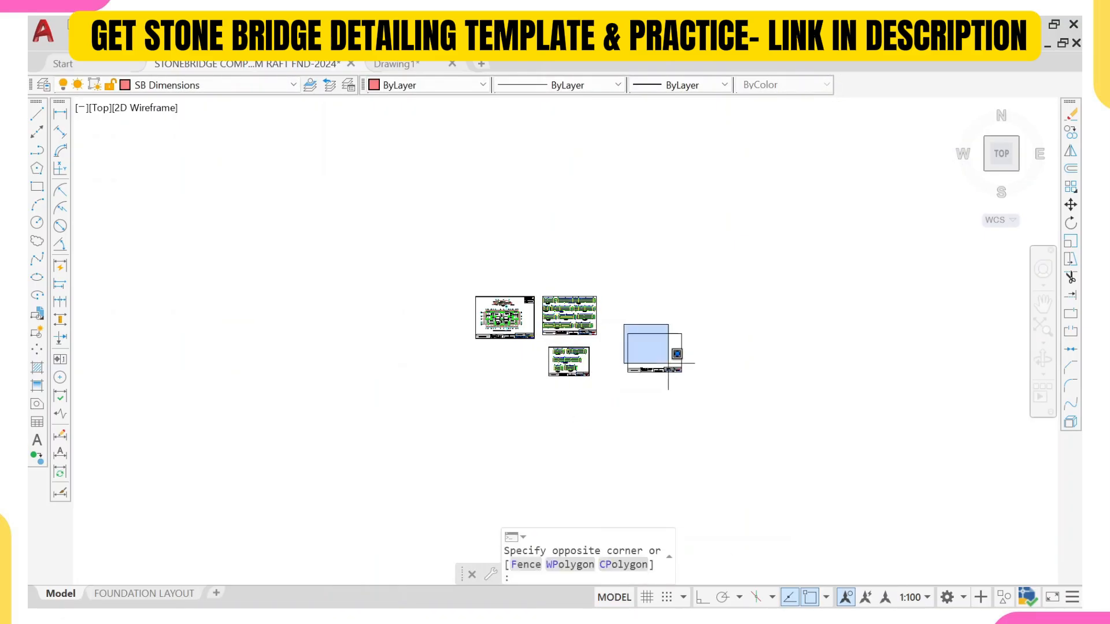
{"action": "left_click", "coordinate": [702, 385]}
{"action": "type", "text": "e"}
{"action": "key", "text": "Return"}
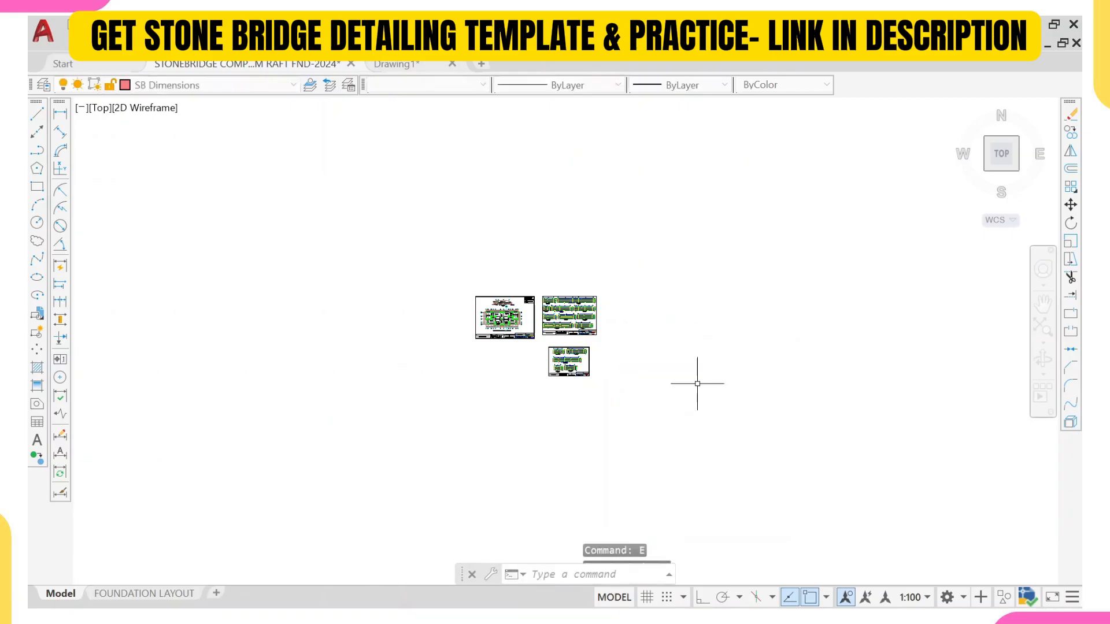
{"action": "scroll", "coordinate": [600, 371], "scroll_direction": "down", "scroll_amount": 1}
{"action": "scroll", "coordinate": [599, 371], "scroll_direction": "down", "scroll_amount": 2}
{"action": "scroll", "coordinate": [562, 370], "scroll_direction": "up", "scroll_amount": 6}
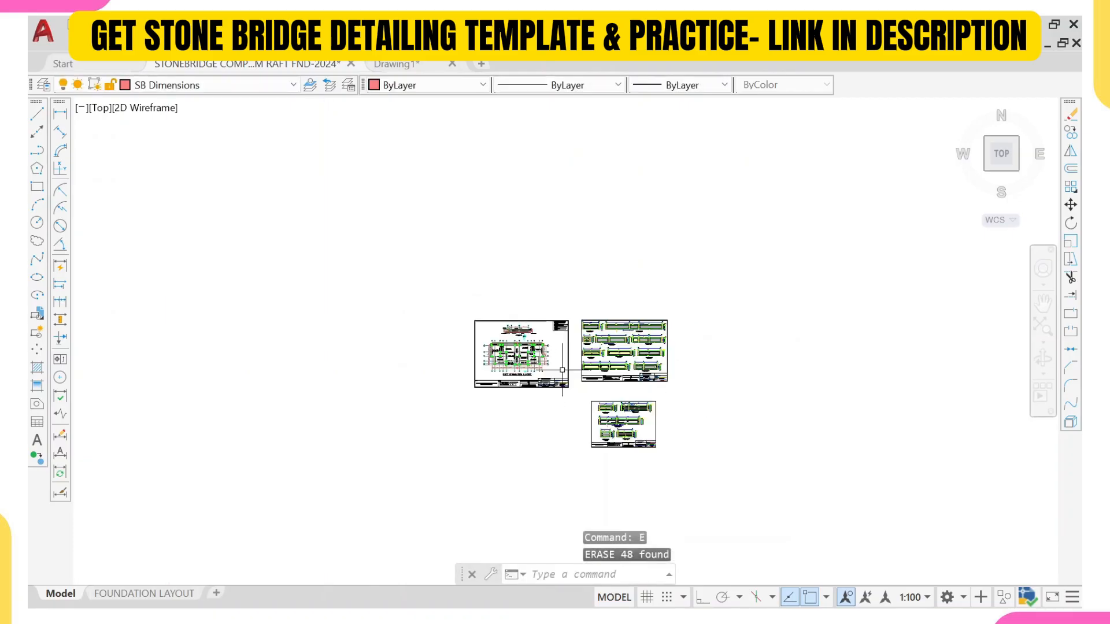